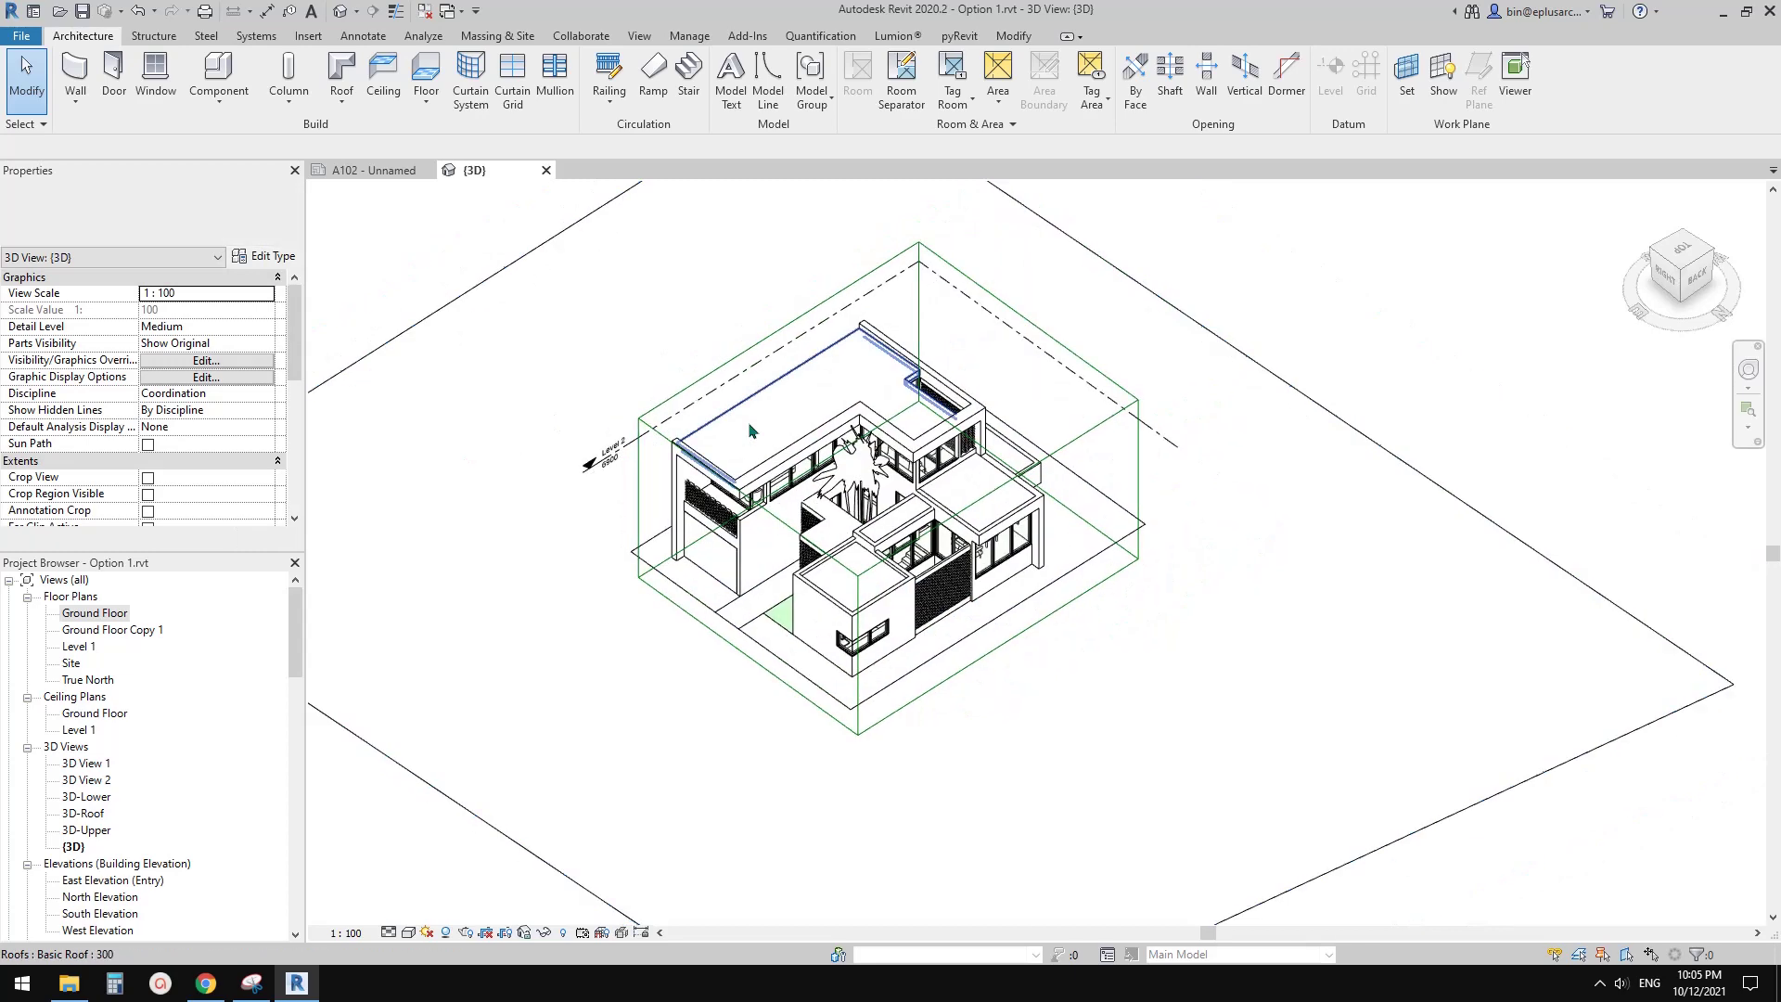
# Step: Examine the house model's overall massing, roofs and courtyard in the 3D view
pyautogui.scroll(4, 727, 501)
pyautogui.moveTo(817, 541)
pyautogui.mouseDown(button='middle')
pyautogui.moveTo(839, 545)
pyautogui.moveTo(788, 541)
pyautogui.mouseUp(button='middle')
pyautogui.scroll(-1, 788, 541)
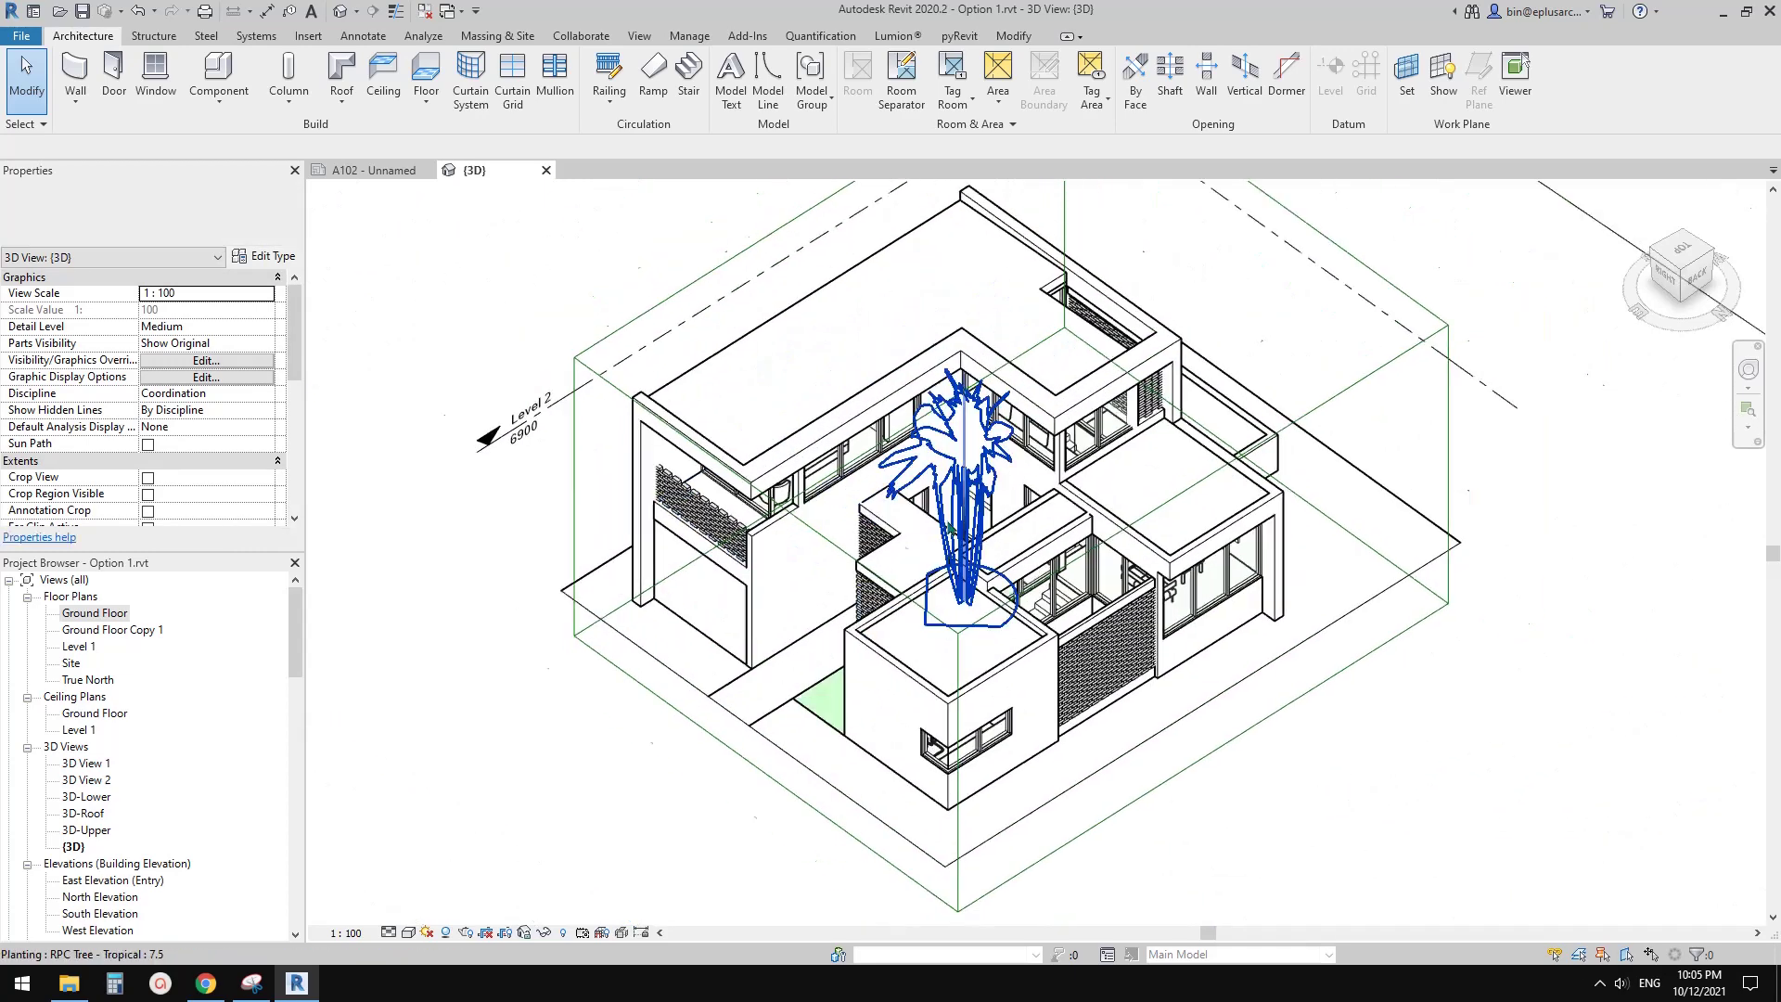
pyautogui.moveTo(967, 531)
pyautogui.mouseDown(button='middle')
pyautogui.moveTo(884, 519)
pyautogui.moveTo(544, 556)
pyautogui.moveTo(649, 519)
pyautogui.moveTo(1233, 458)
pyautogui.moveTo(901, 580)
pyautogui.moveTo(538, 599)
pyautogui.moveTo(521, 629)
pyautogui.mouseUp(button='middle')
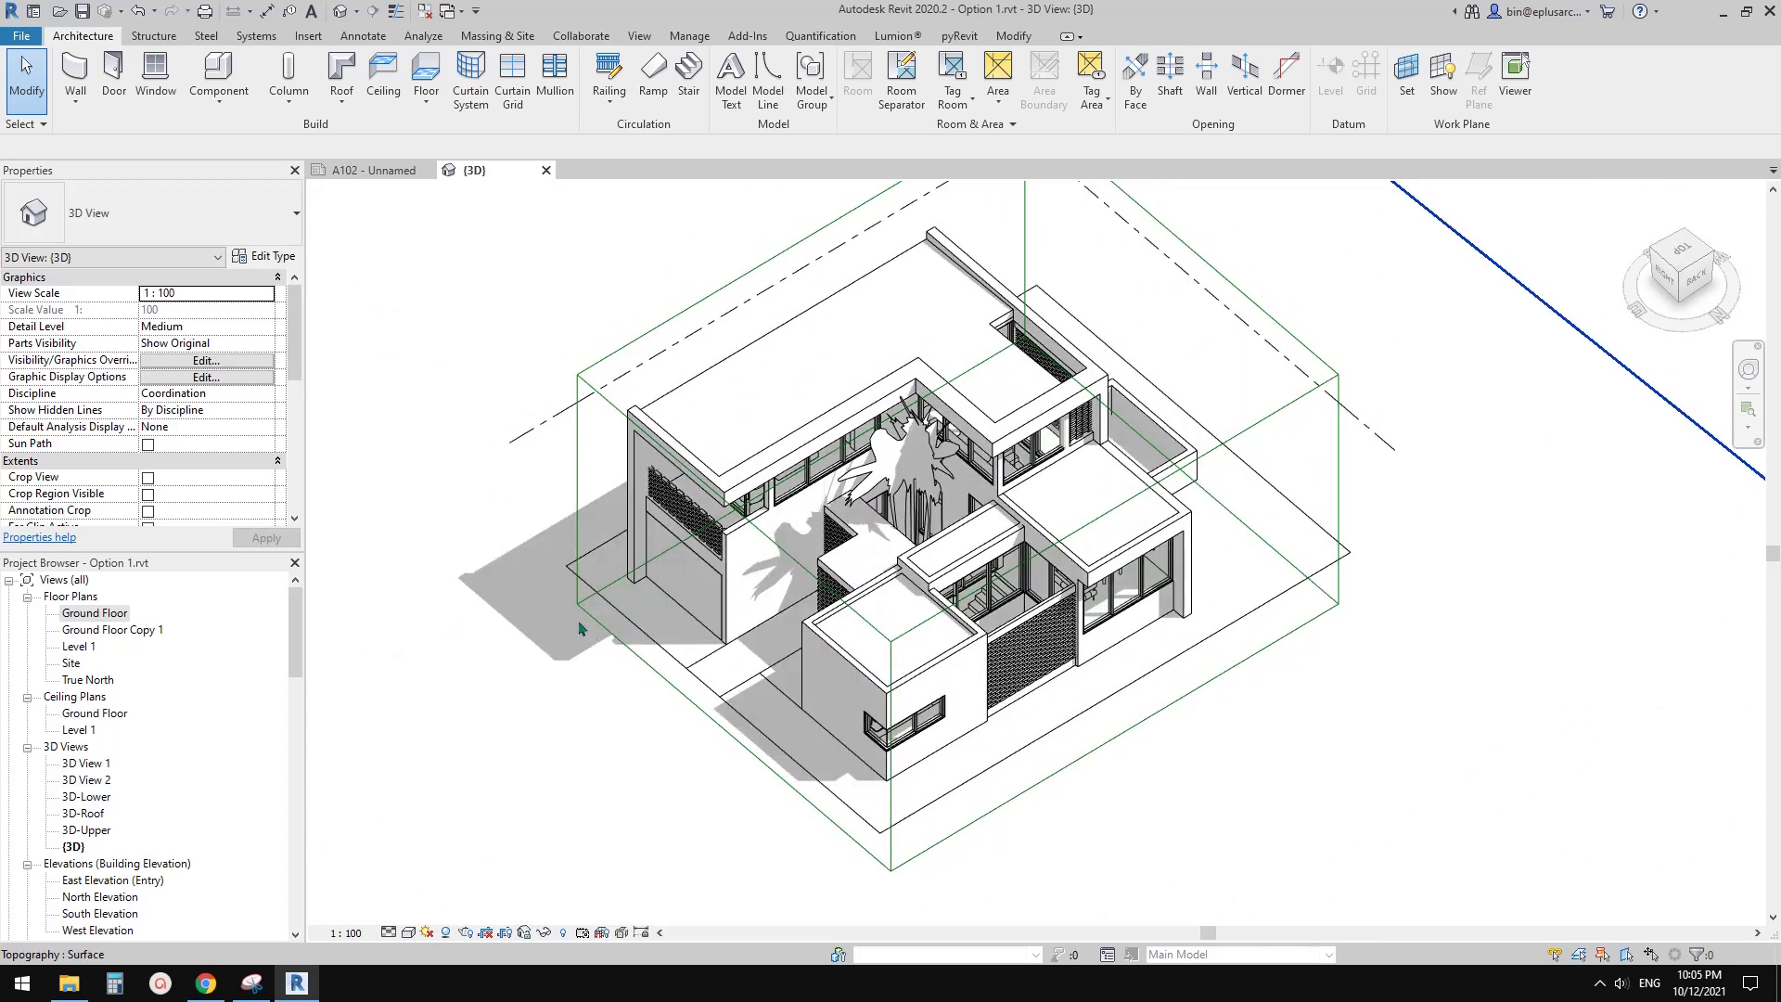
pyautogui.moveTo(793, 631); pyautogui.dragTo(795, 638, button='middle')
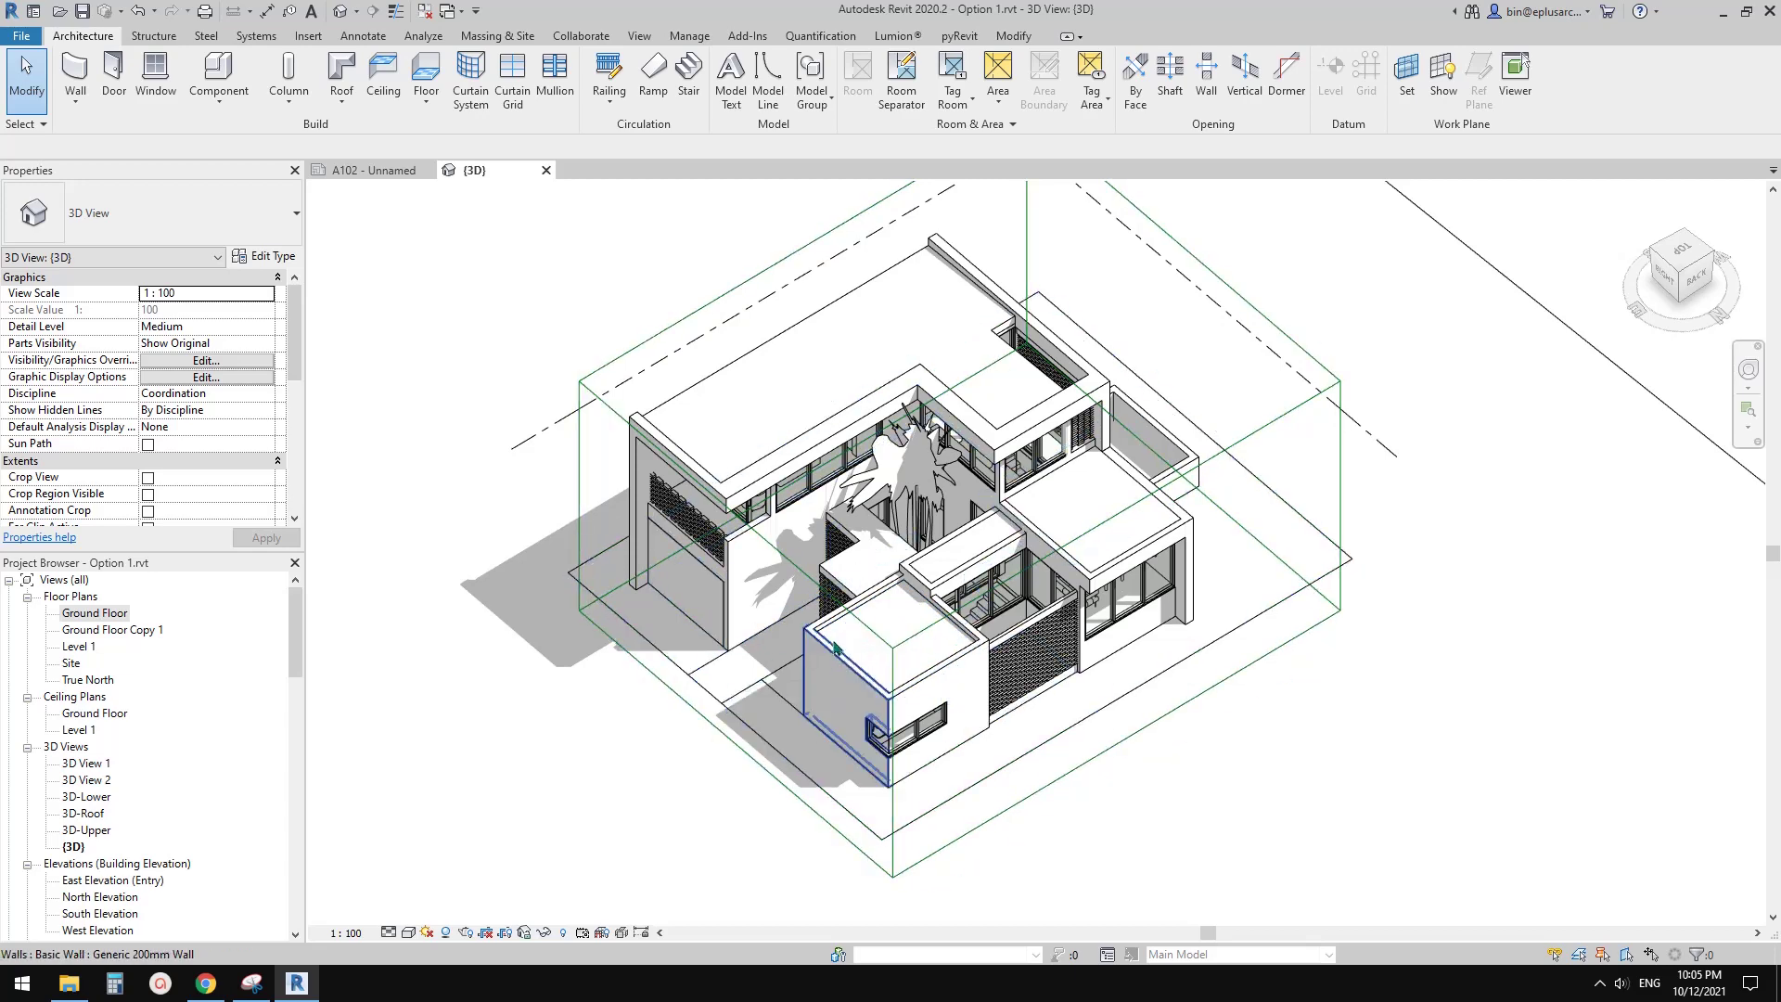
pyautogui.moveTo(592, 611); pyautogui.dragTo(639, 619, button='middle')
pyautogui.moveTo(483, 523)
pyautogui.mouseDown(button='middle')
pyautogui.moveTo(496, 493)
pyautogui.moveTo(473, 529)
pyautogui.mouseUp(button='middle')
pyautogui.moveTo(627, 332); pyautogui.dragTo(628, 332, button='middle')
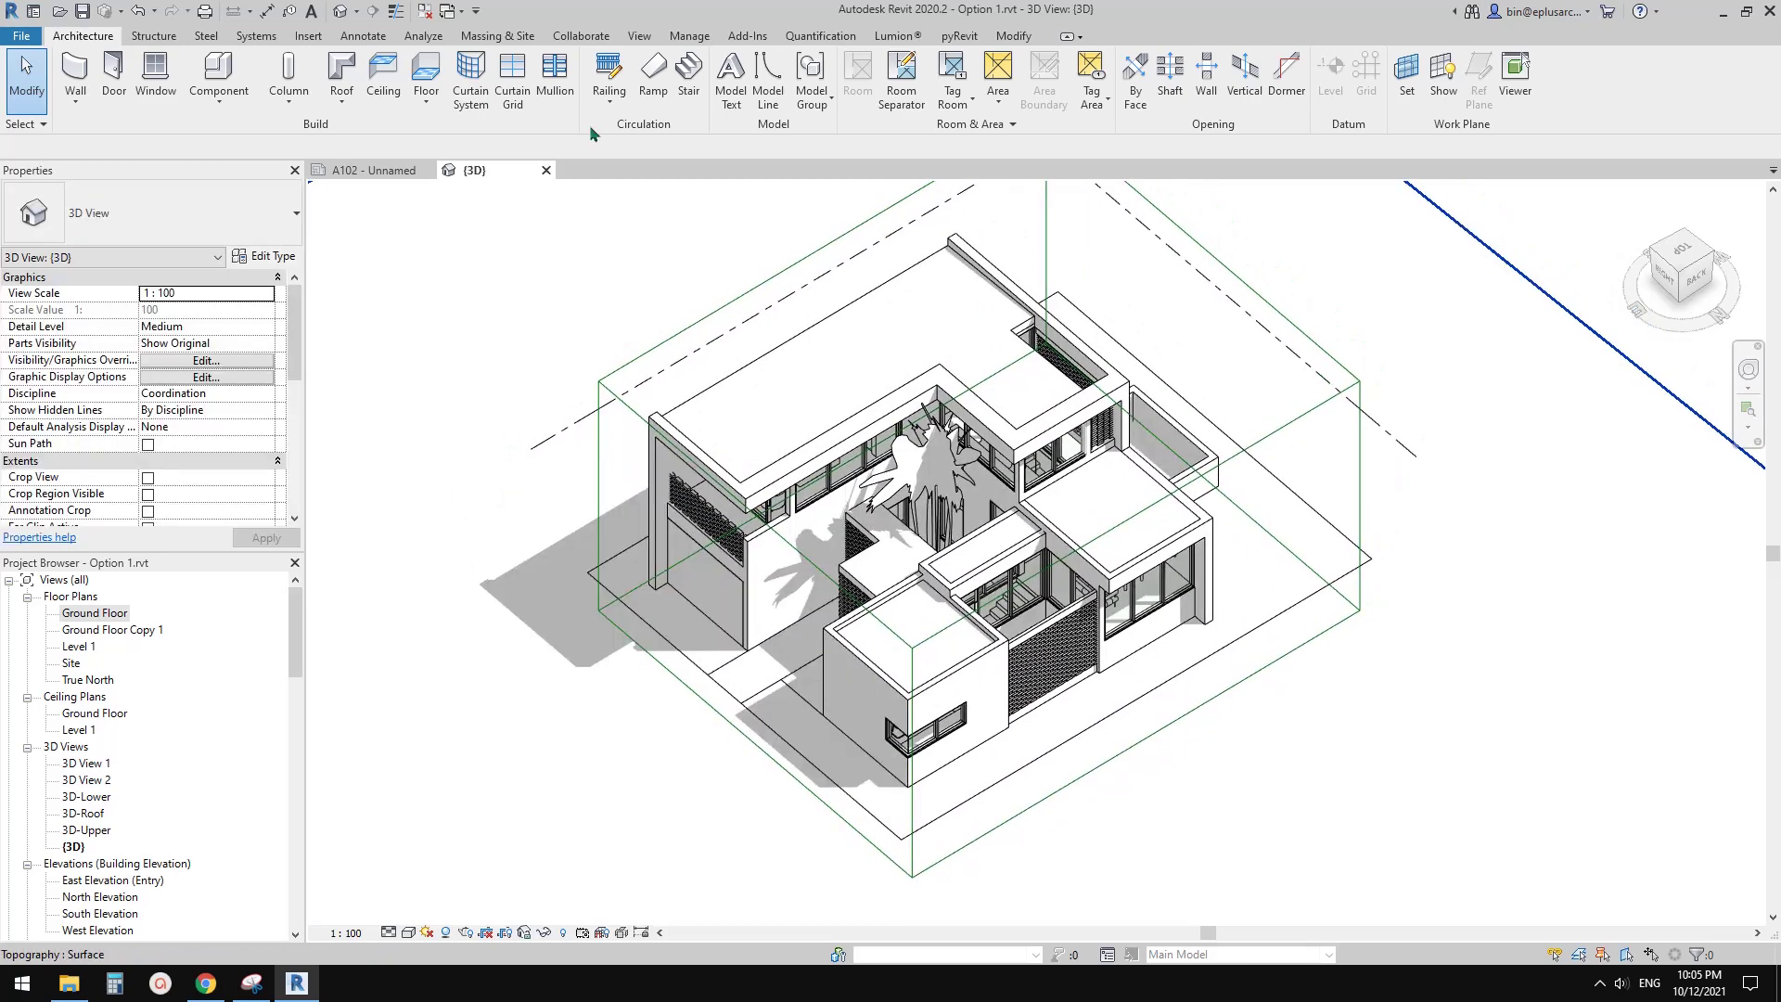
pyautogui.moveTo(702, 260); pyautogui.dragTo(704, 259, button='middle')
# Step: Review the Ground Floor, Ground Floor Copy 1 and Level 1 floor plans, returning to Ground Floor
pyautogui.doubleClick(90, 616)
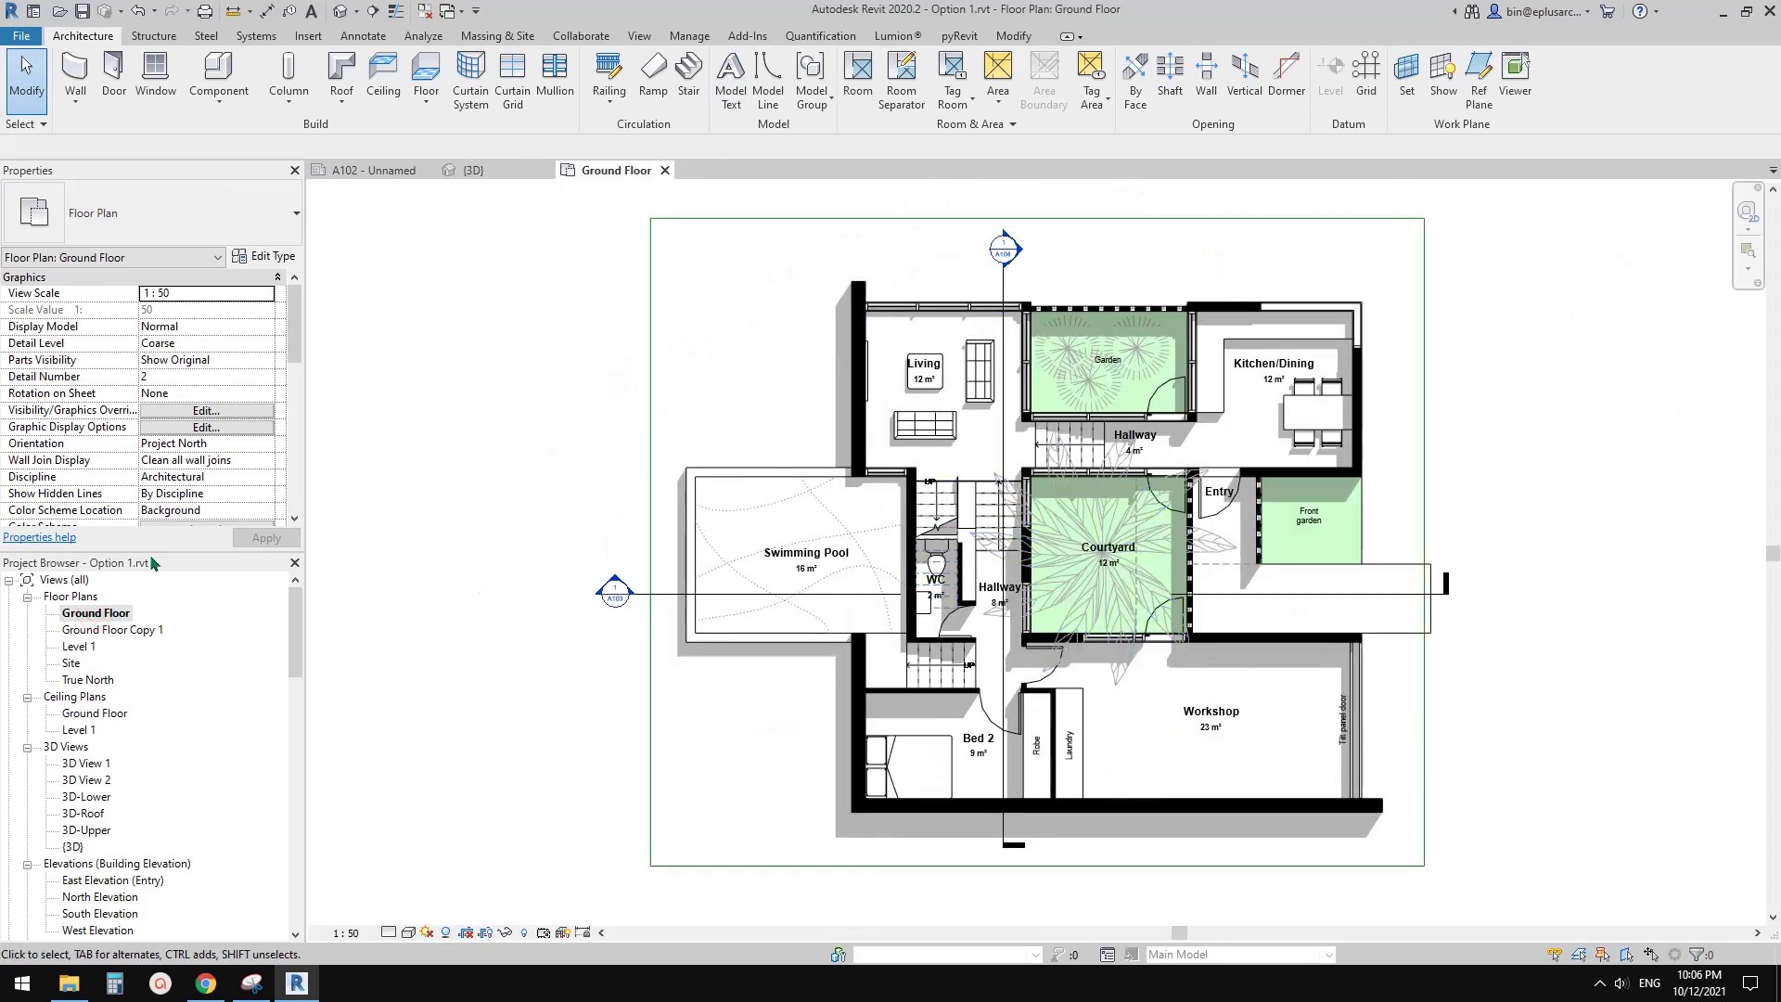
pyautogui.doubleClick(120, 630)
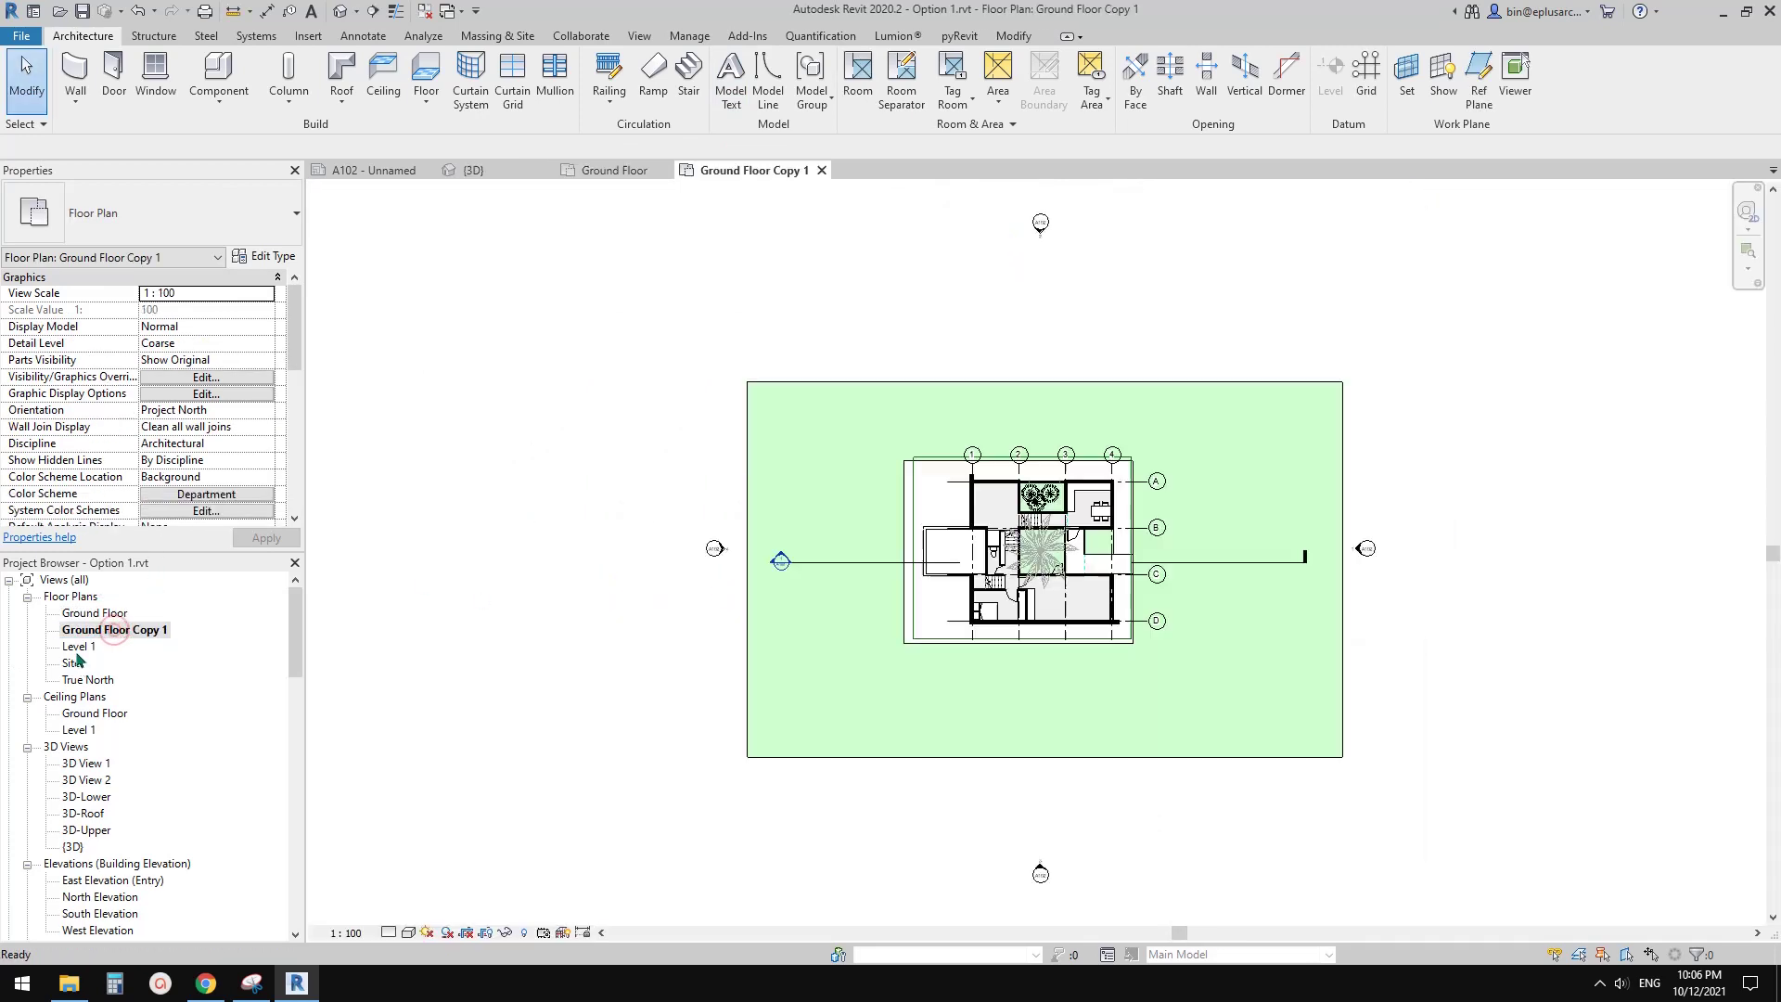
pyautogui.click(78, 650)
pyautogui.doubleClick(78, 648)
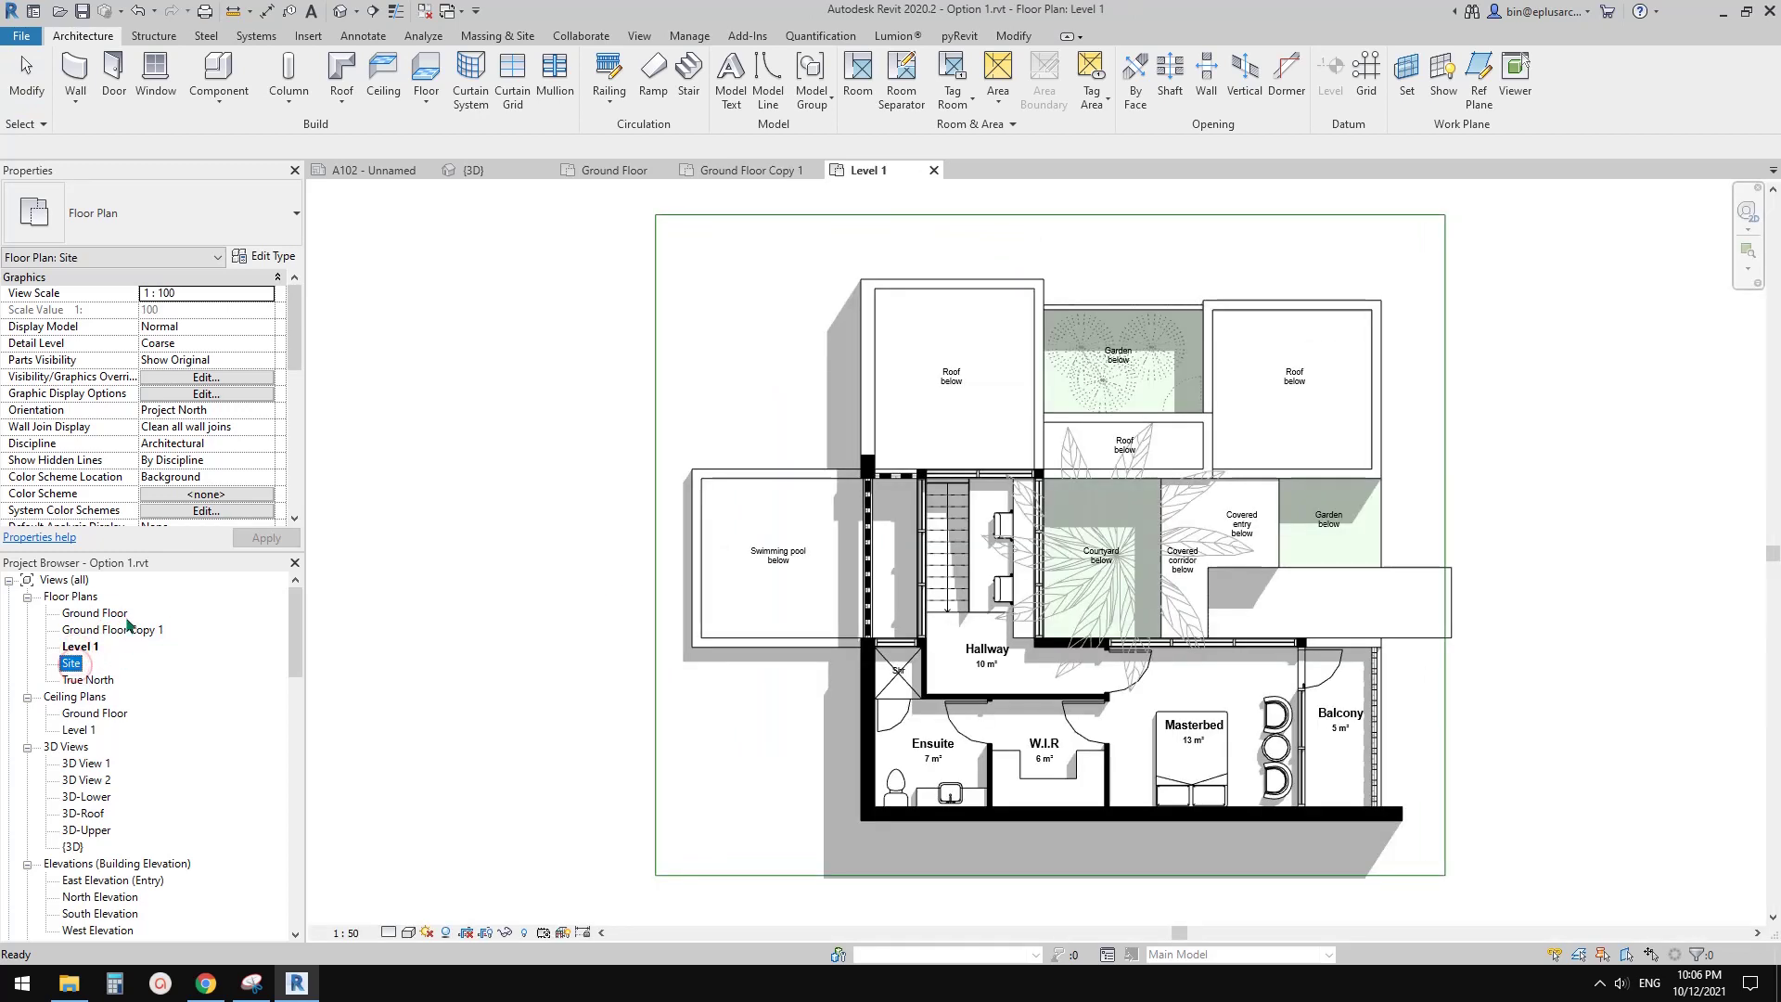
pyautogui.doubleClick(104, 614)
pyautogui.rightClick(113, 622)
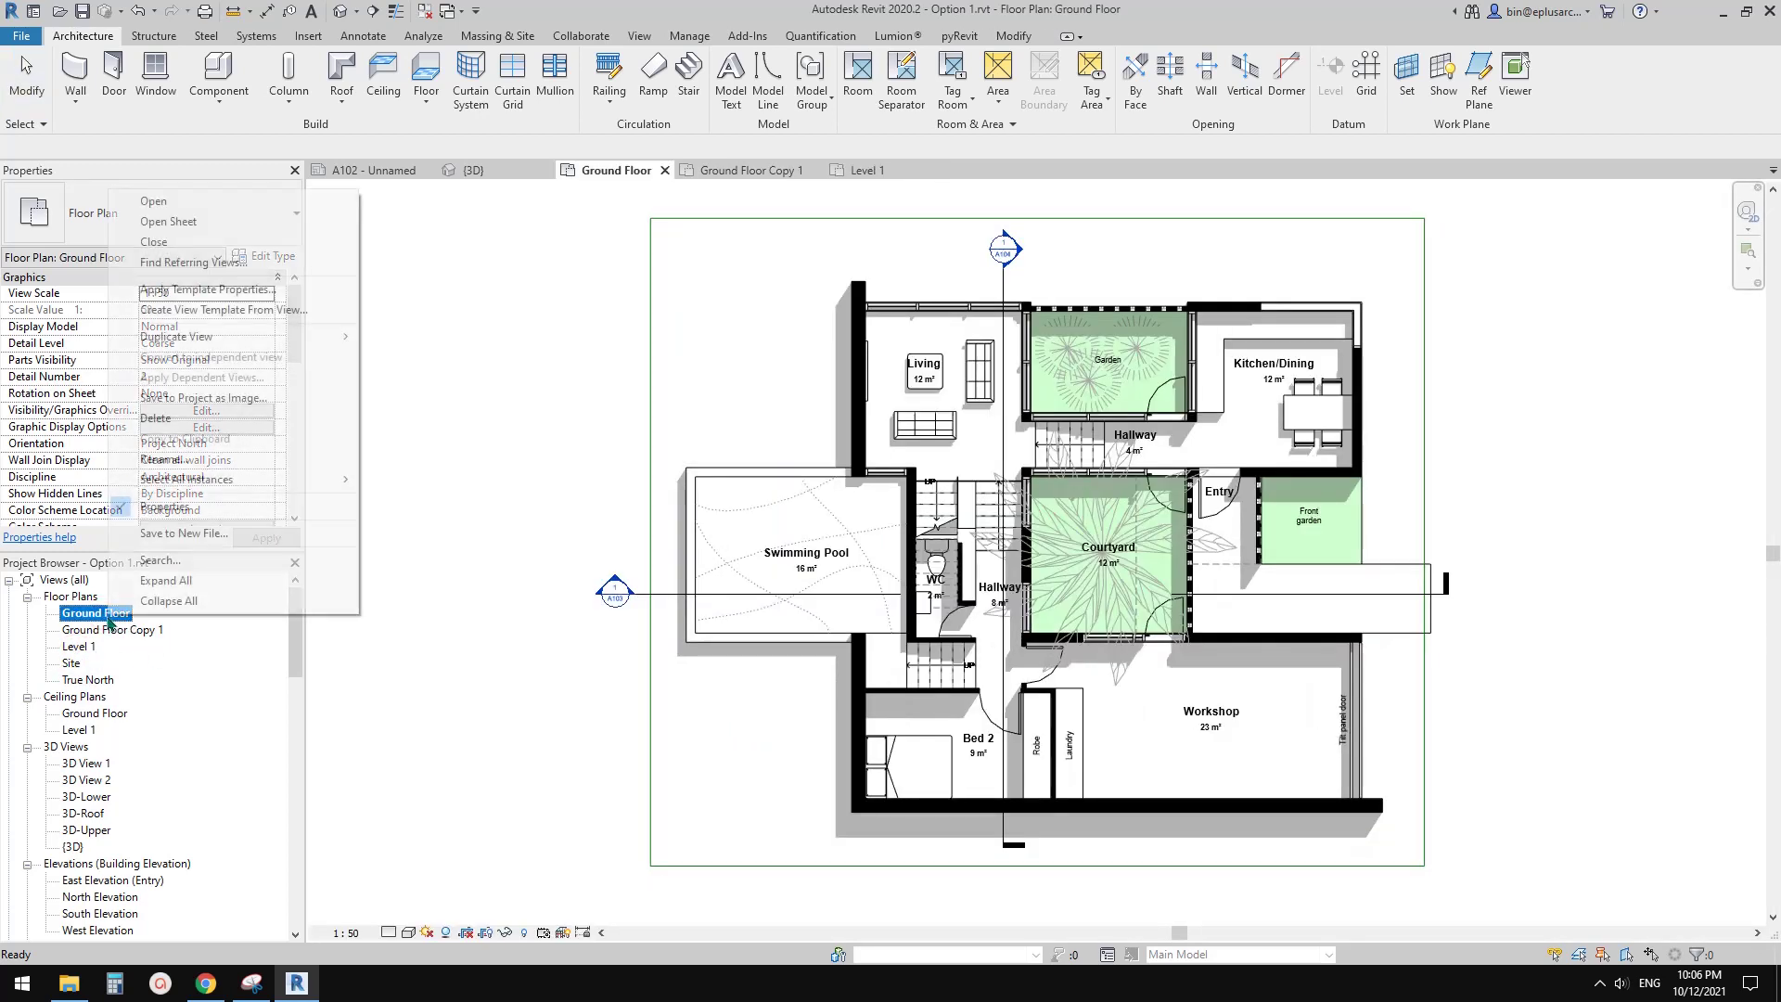
pyautogui.click(469, 334)
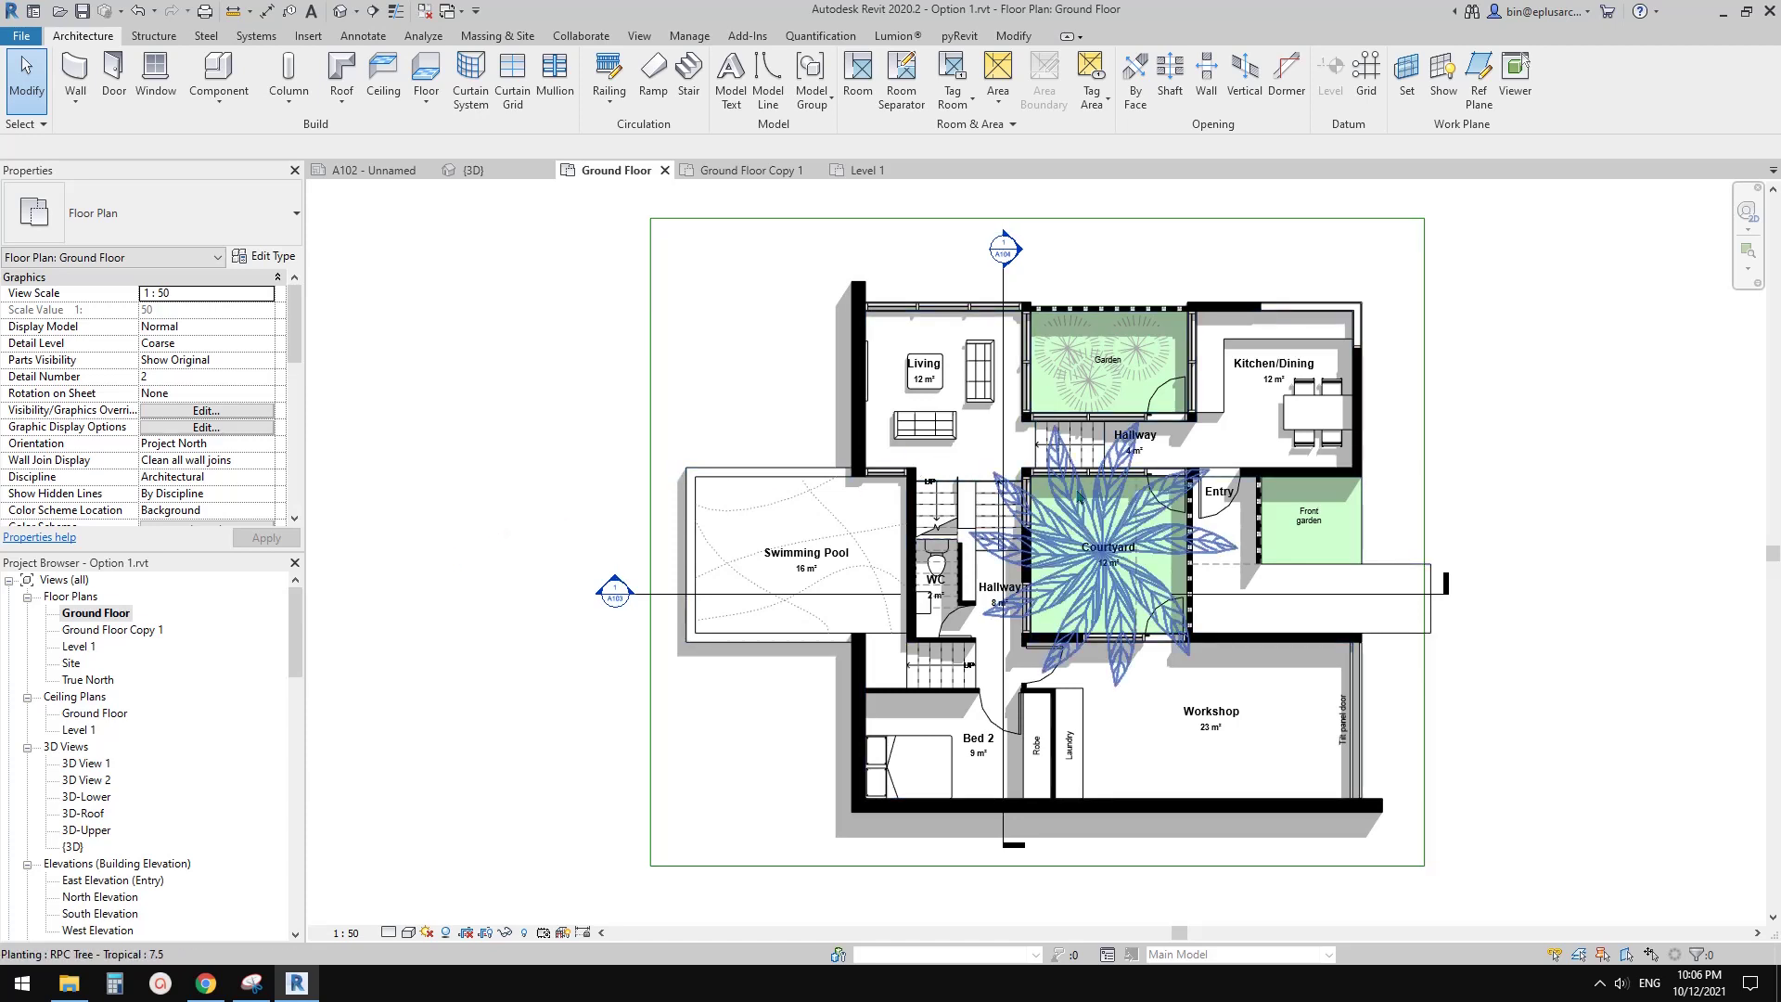
# Step: Create a new floor plan view of the Ground Floor level, allowing existing views to be duplicated
pyautogui.click(640, 36)
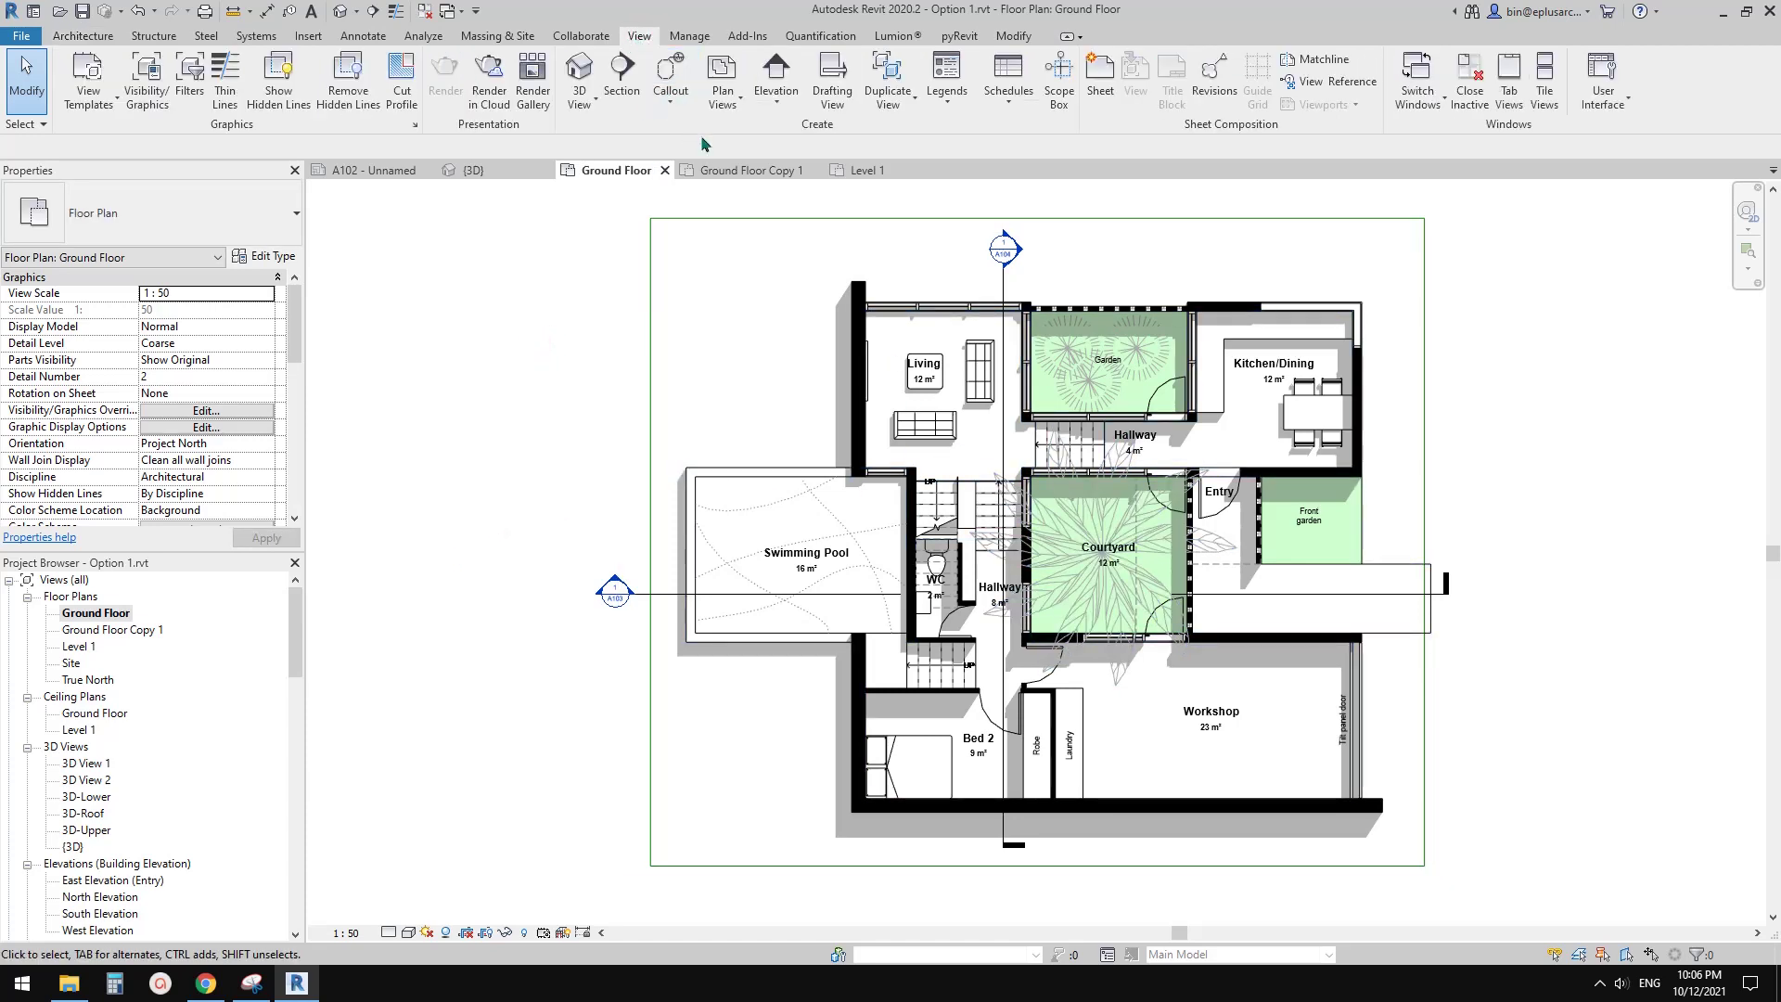
pyautogui.click(722, 100)
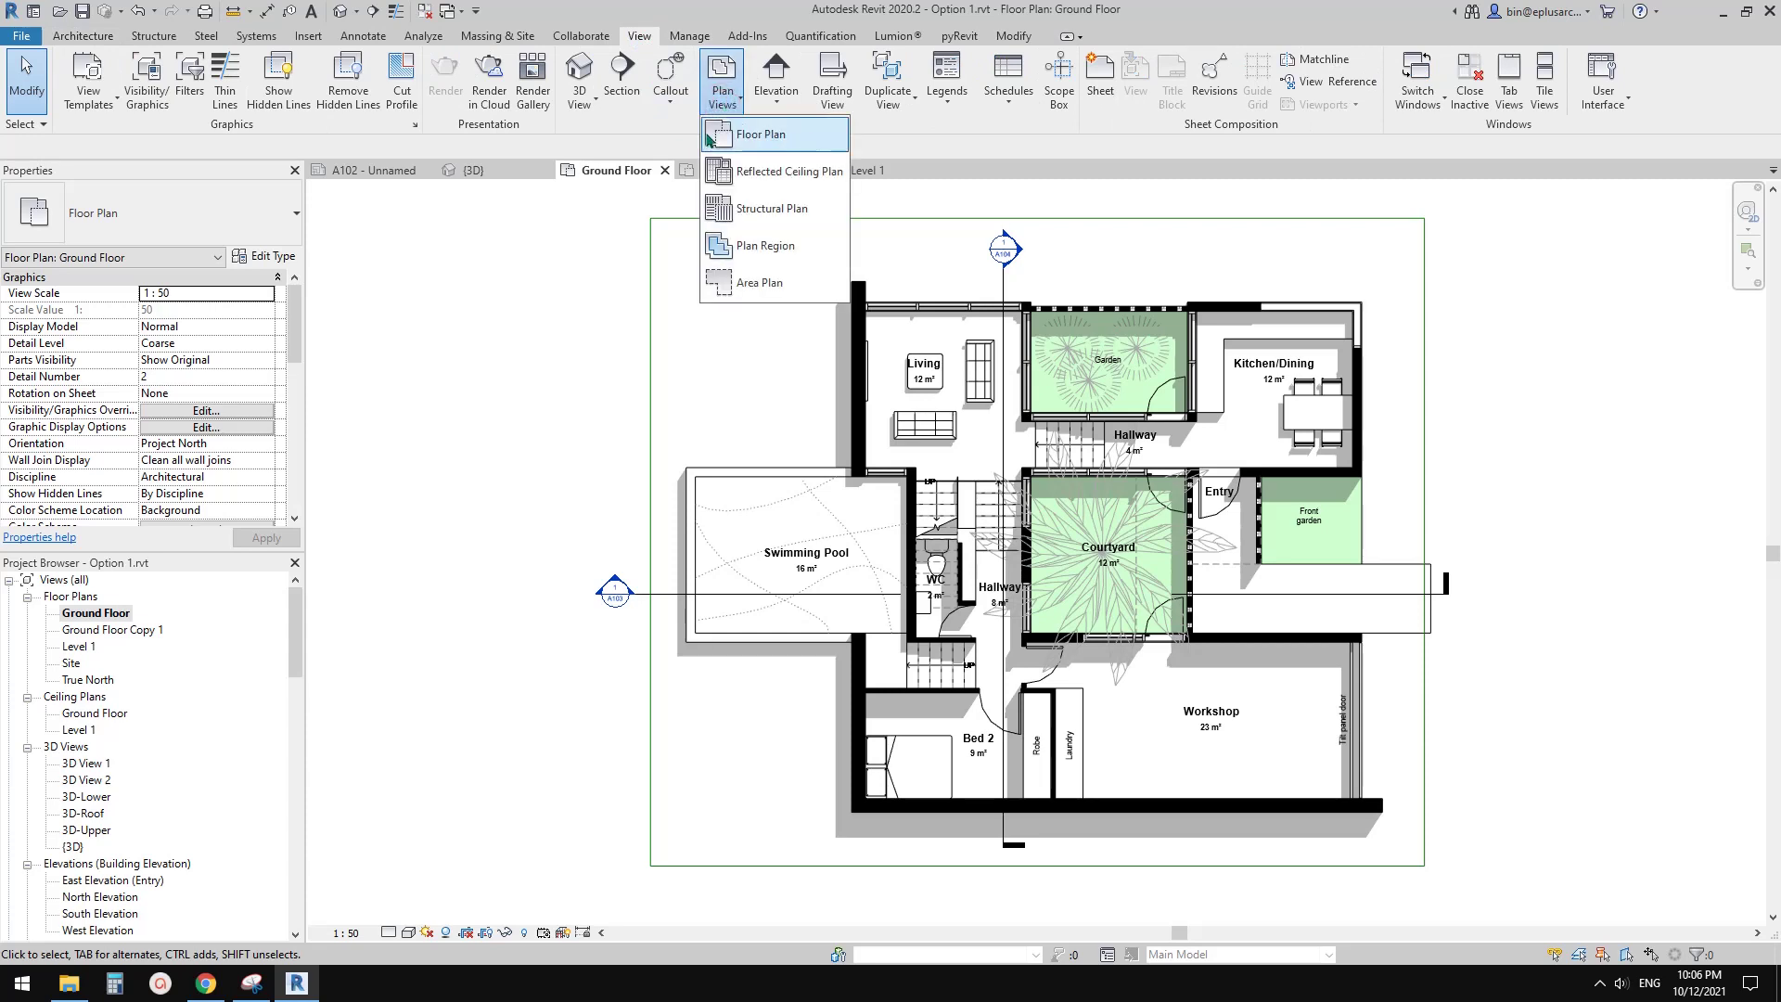
pyautogui.click(800, 137)
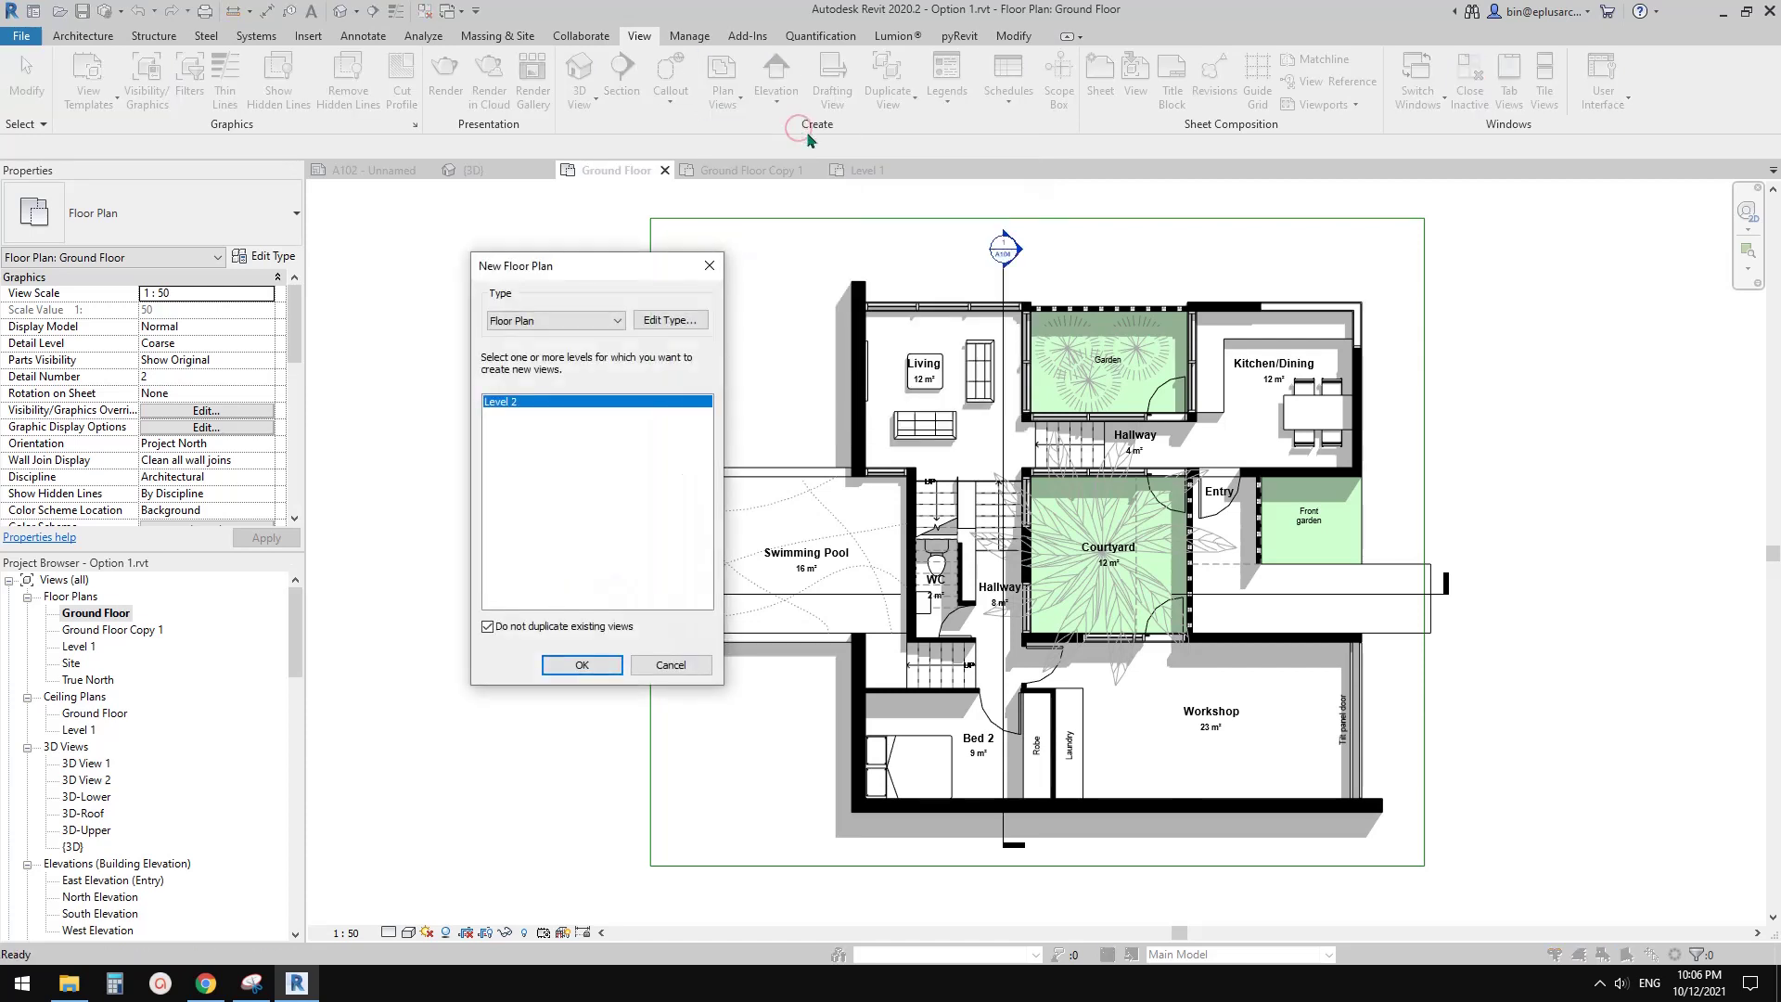
pyautogui.moveTo(650, 269)
pyautogui.mouseDown()
pyautogui.moveTo(710, 267)
pyautogui.moveTo(628, 267)
pyautogui.mouseUp()
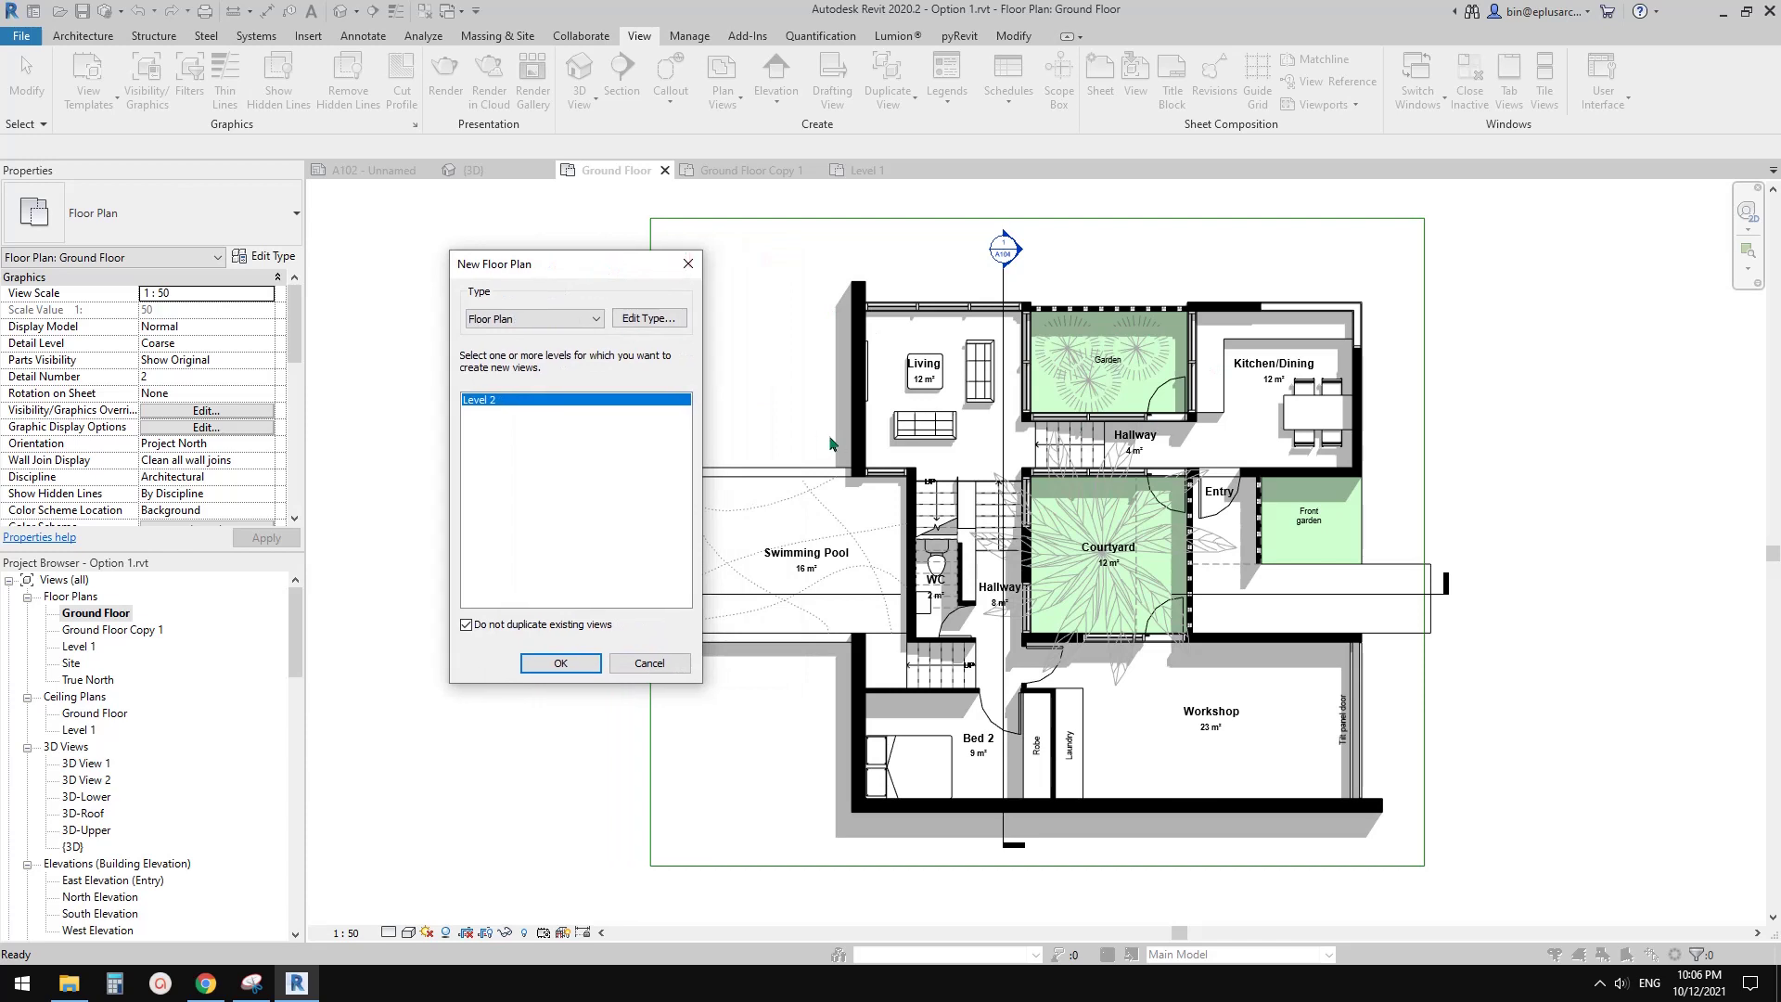
pyautogui.moveTo(527, 265); pyautogui.dragTo(473, 275)
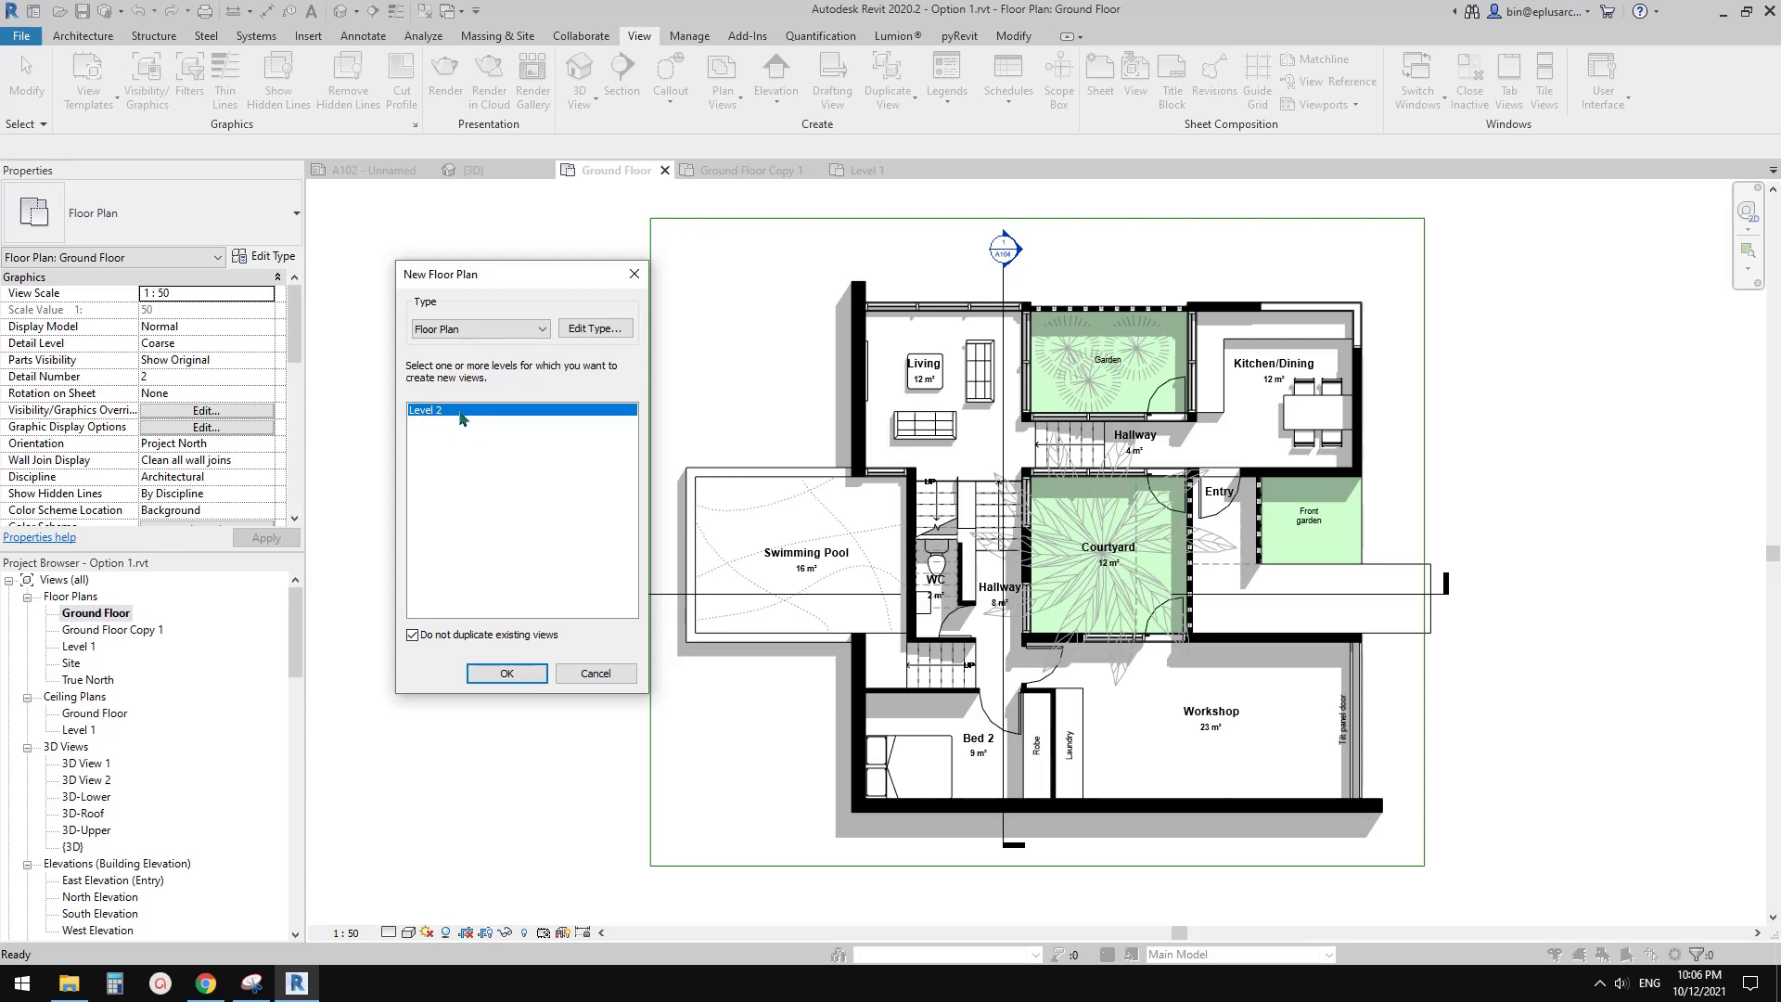
pyautogui.click(417, 638)
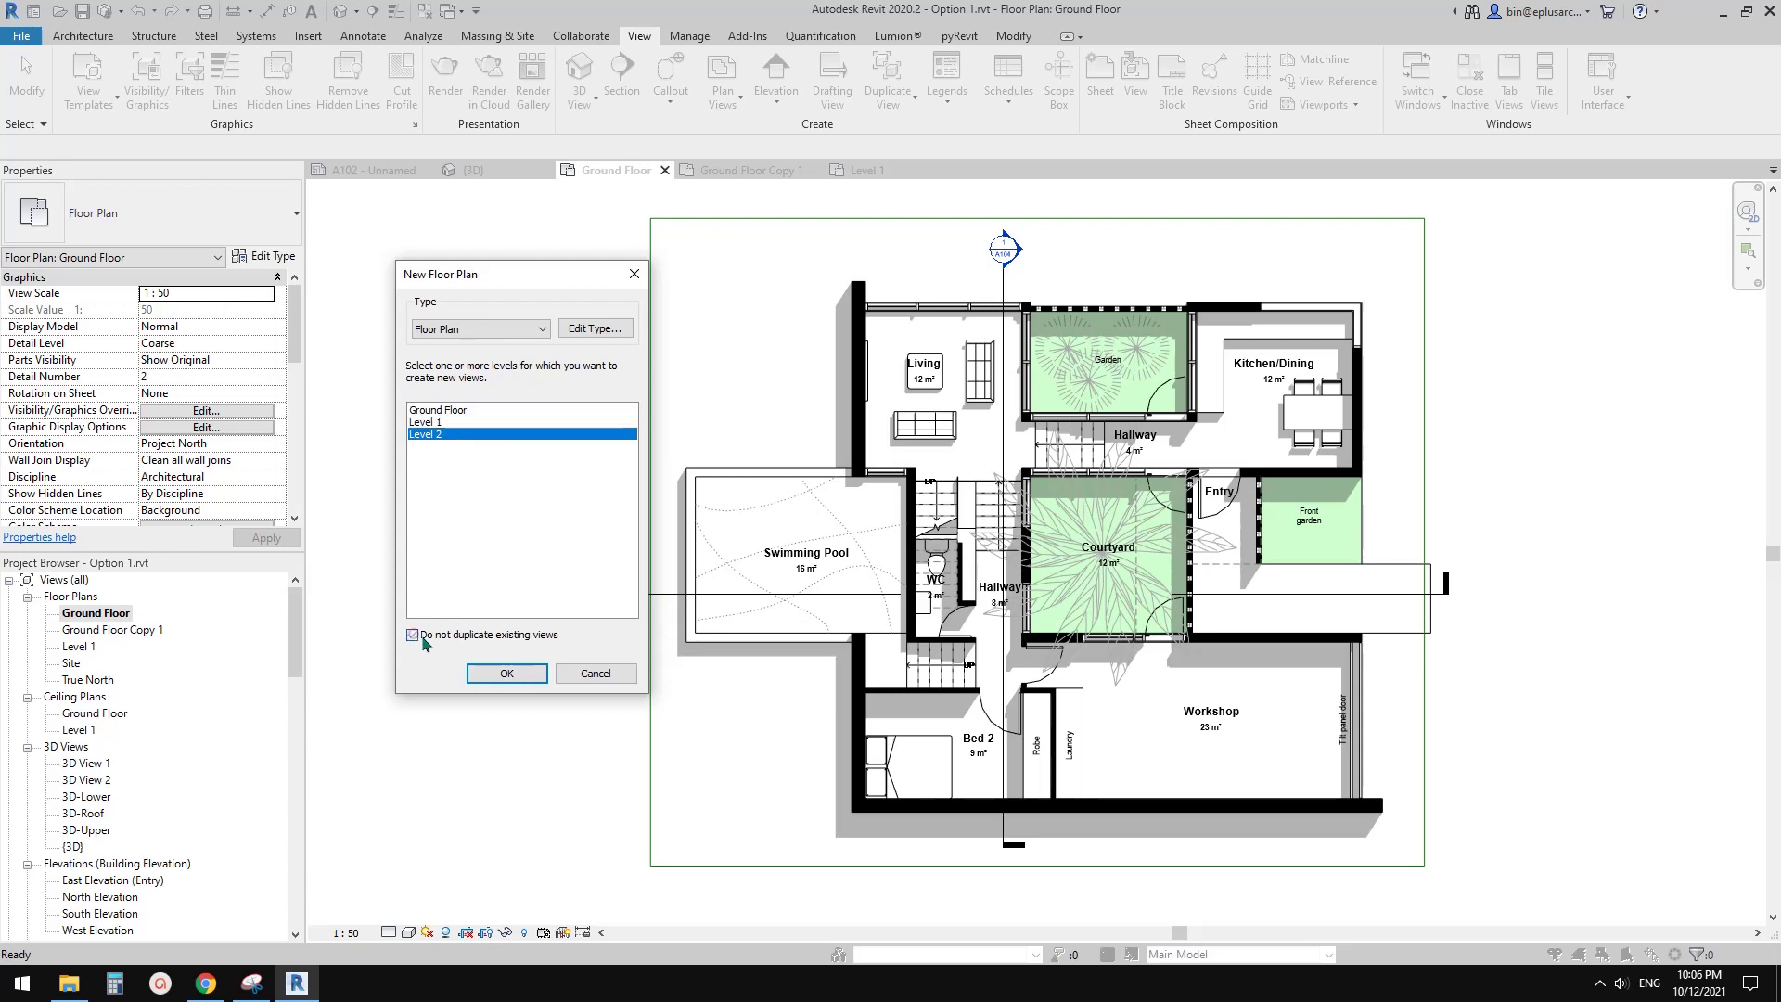
pyautogui.click(435, 411)
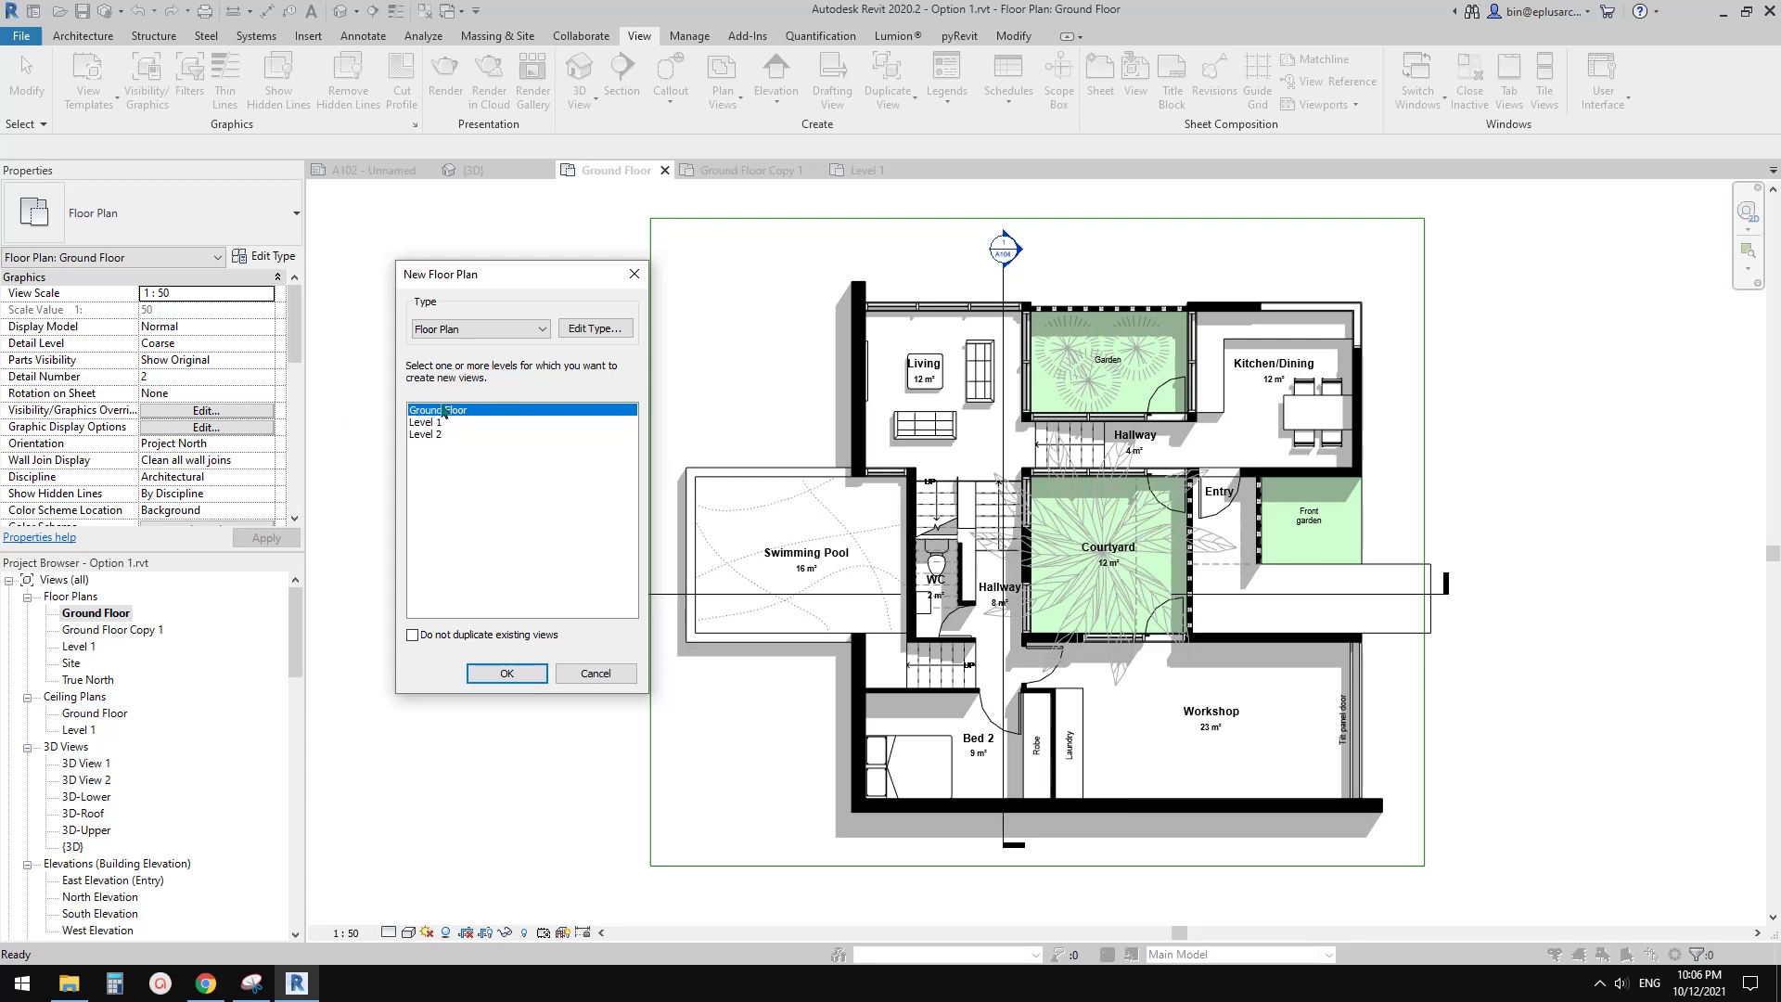
pyautogui.click(522, 675)
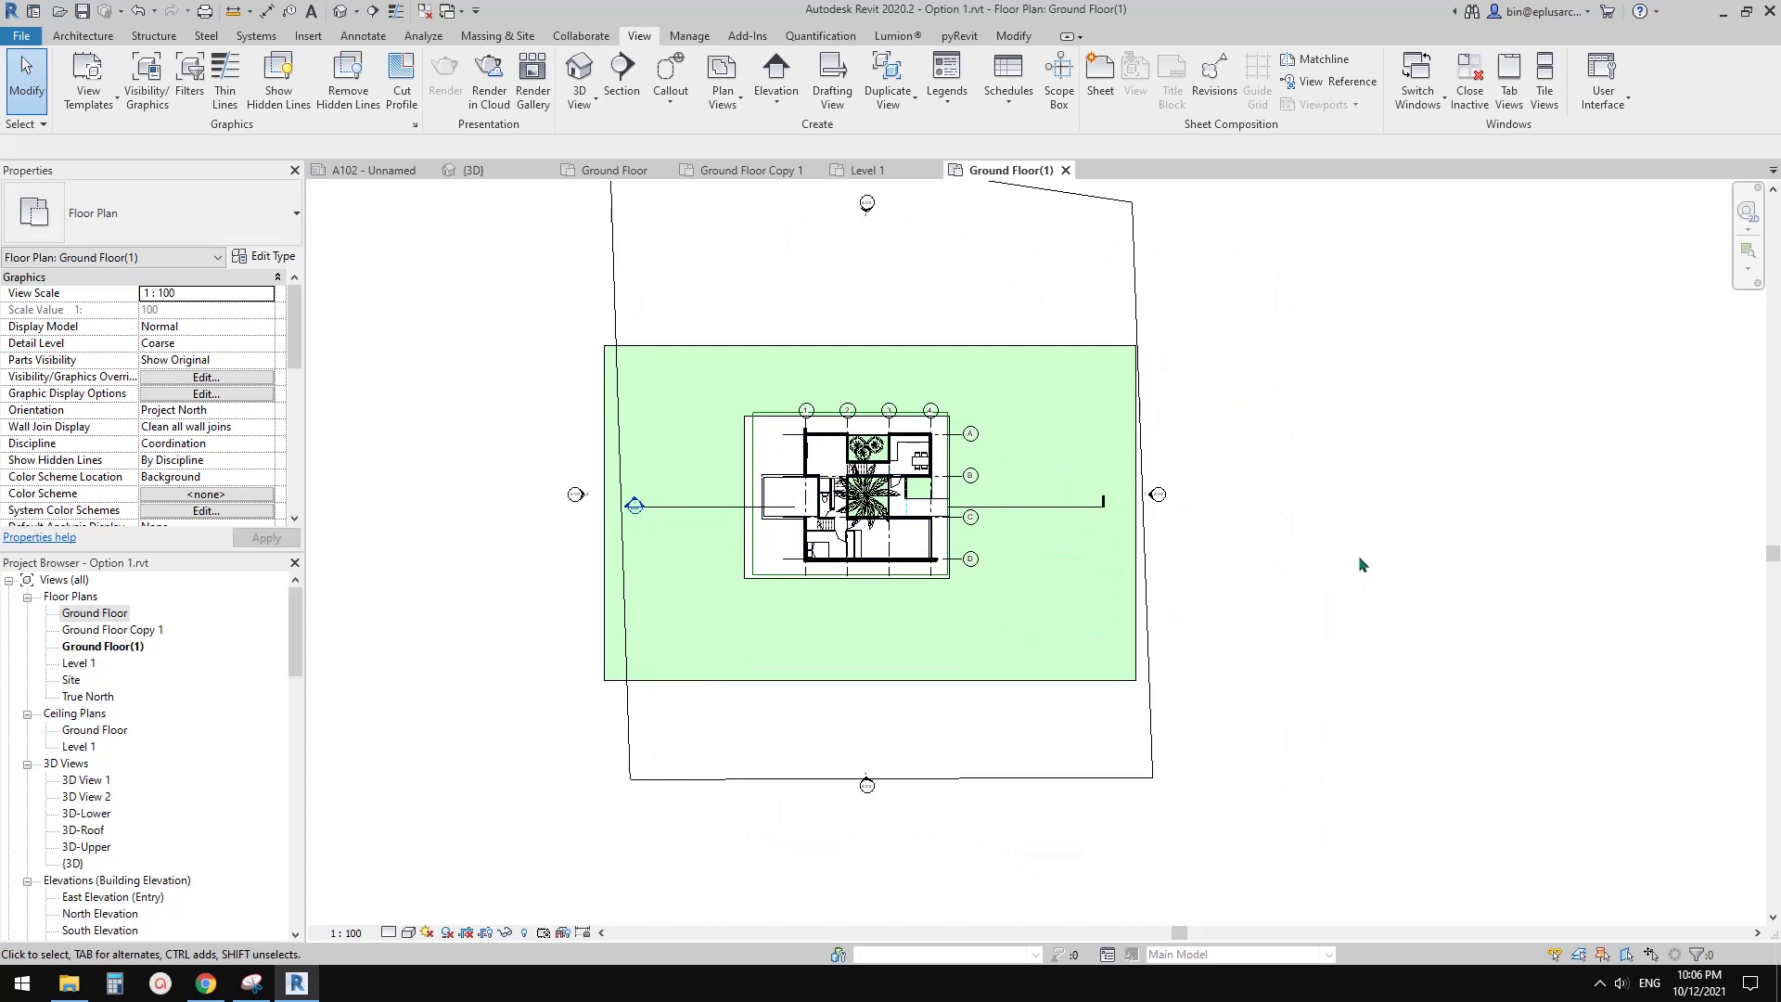
# Step: Inspect the walls, grids, planting and furniture shown in the new ground floor plan
pyautogui.scroll(2, 1277, 577)
pyautogui.scroll(4, 921, 548)
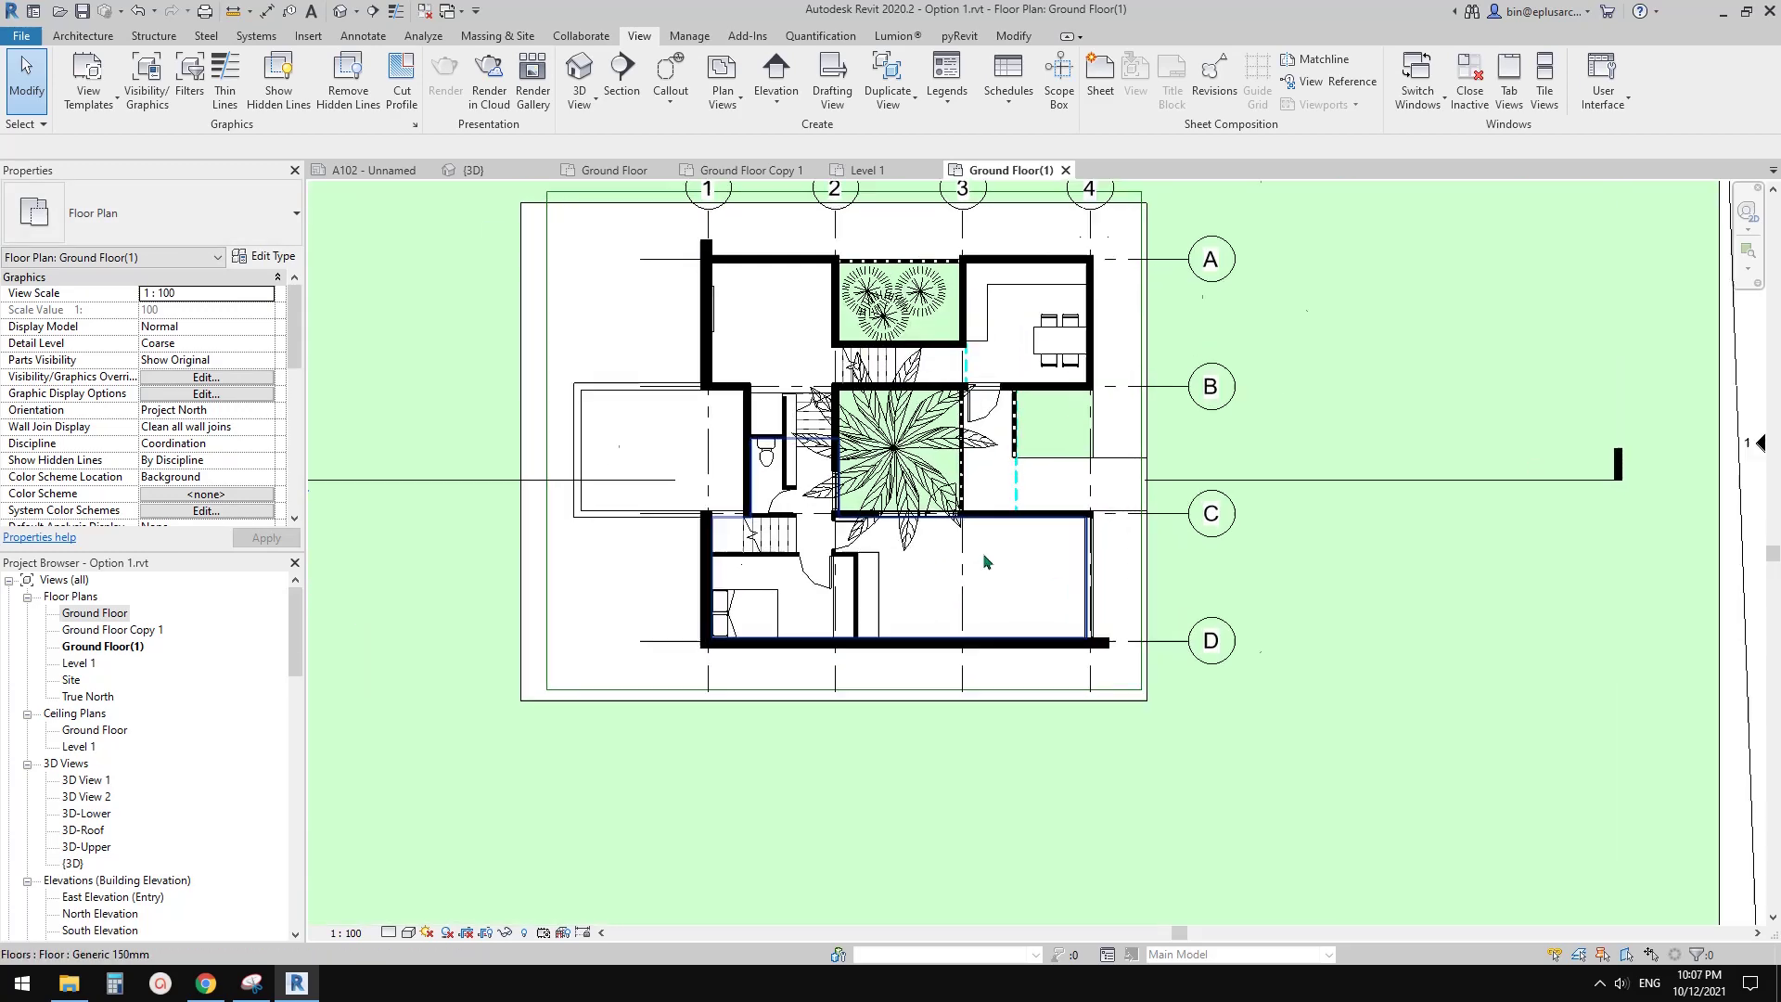
pyautogui.moveTo(1137, 591); pyautogui.dragTo(949, 590, button='middle')
pyautogui.moveTo(1024, 487); pyautogui.dragTo(1018, 565, button='middle')
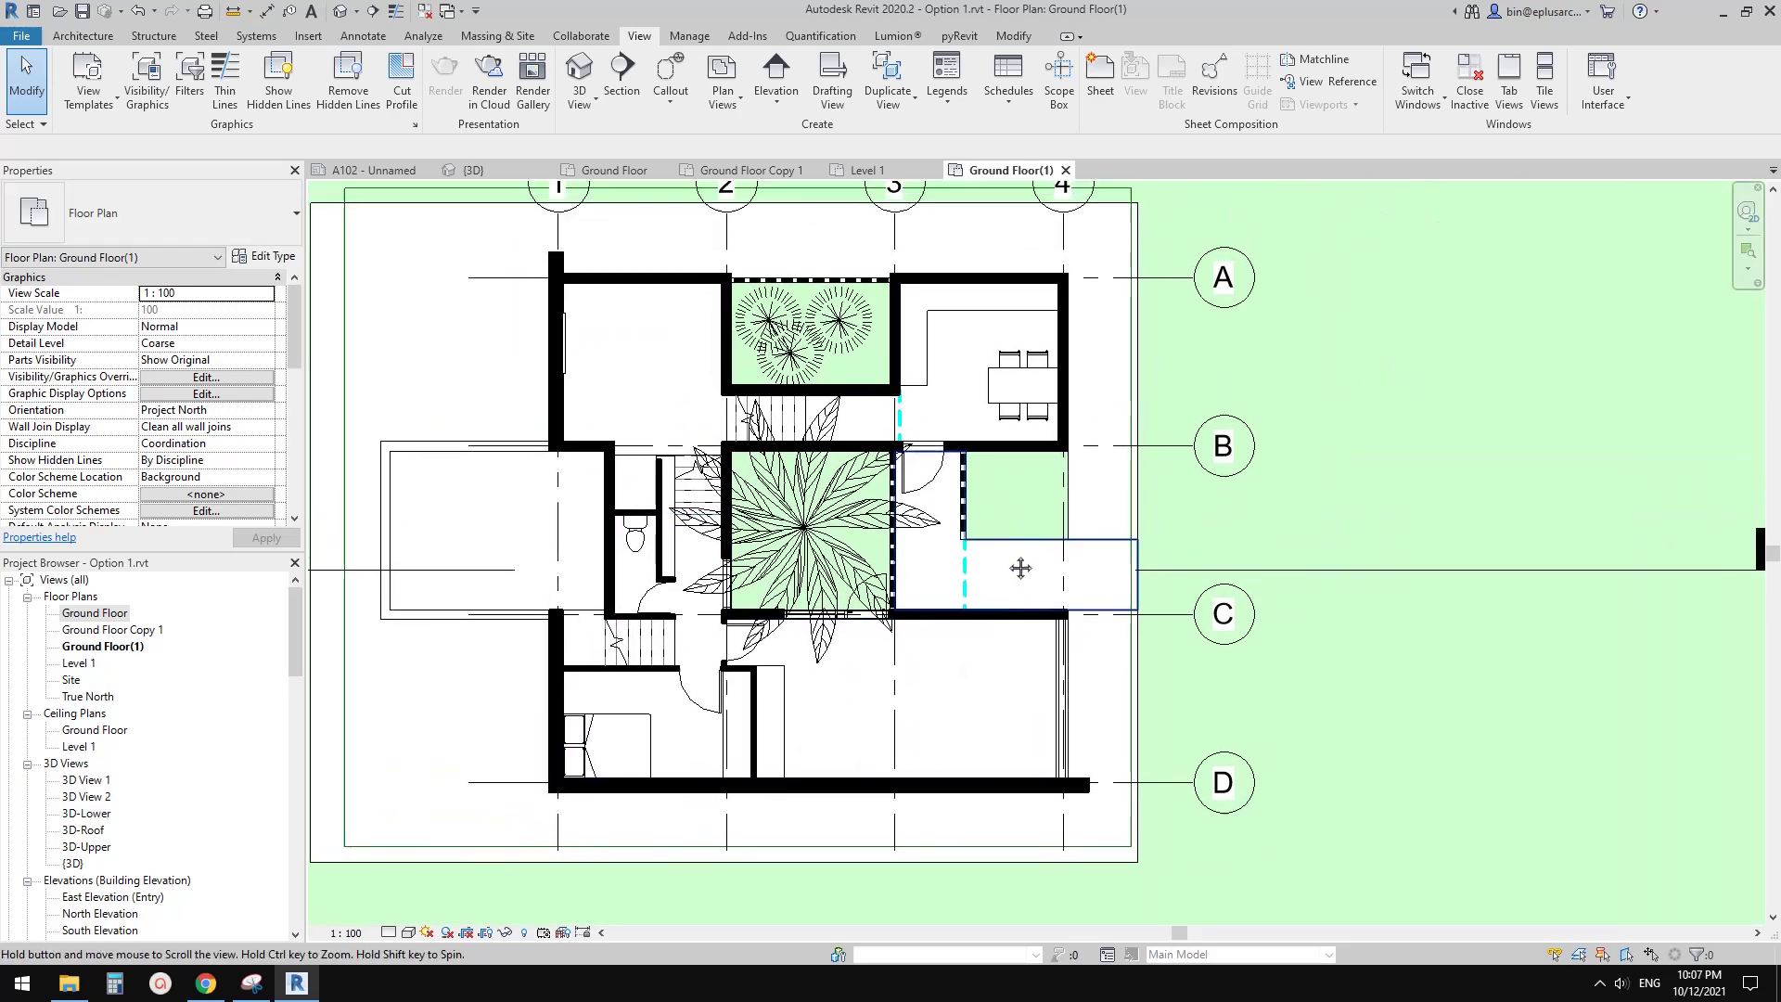
pyautogui.scroll(1, 1018, 565)
pyautogui.scroll(-1, 776, 398)
pyautogui.moveTo(776, 398); pyautogui.dragTo(934, 533, button='middle')
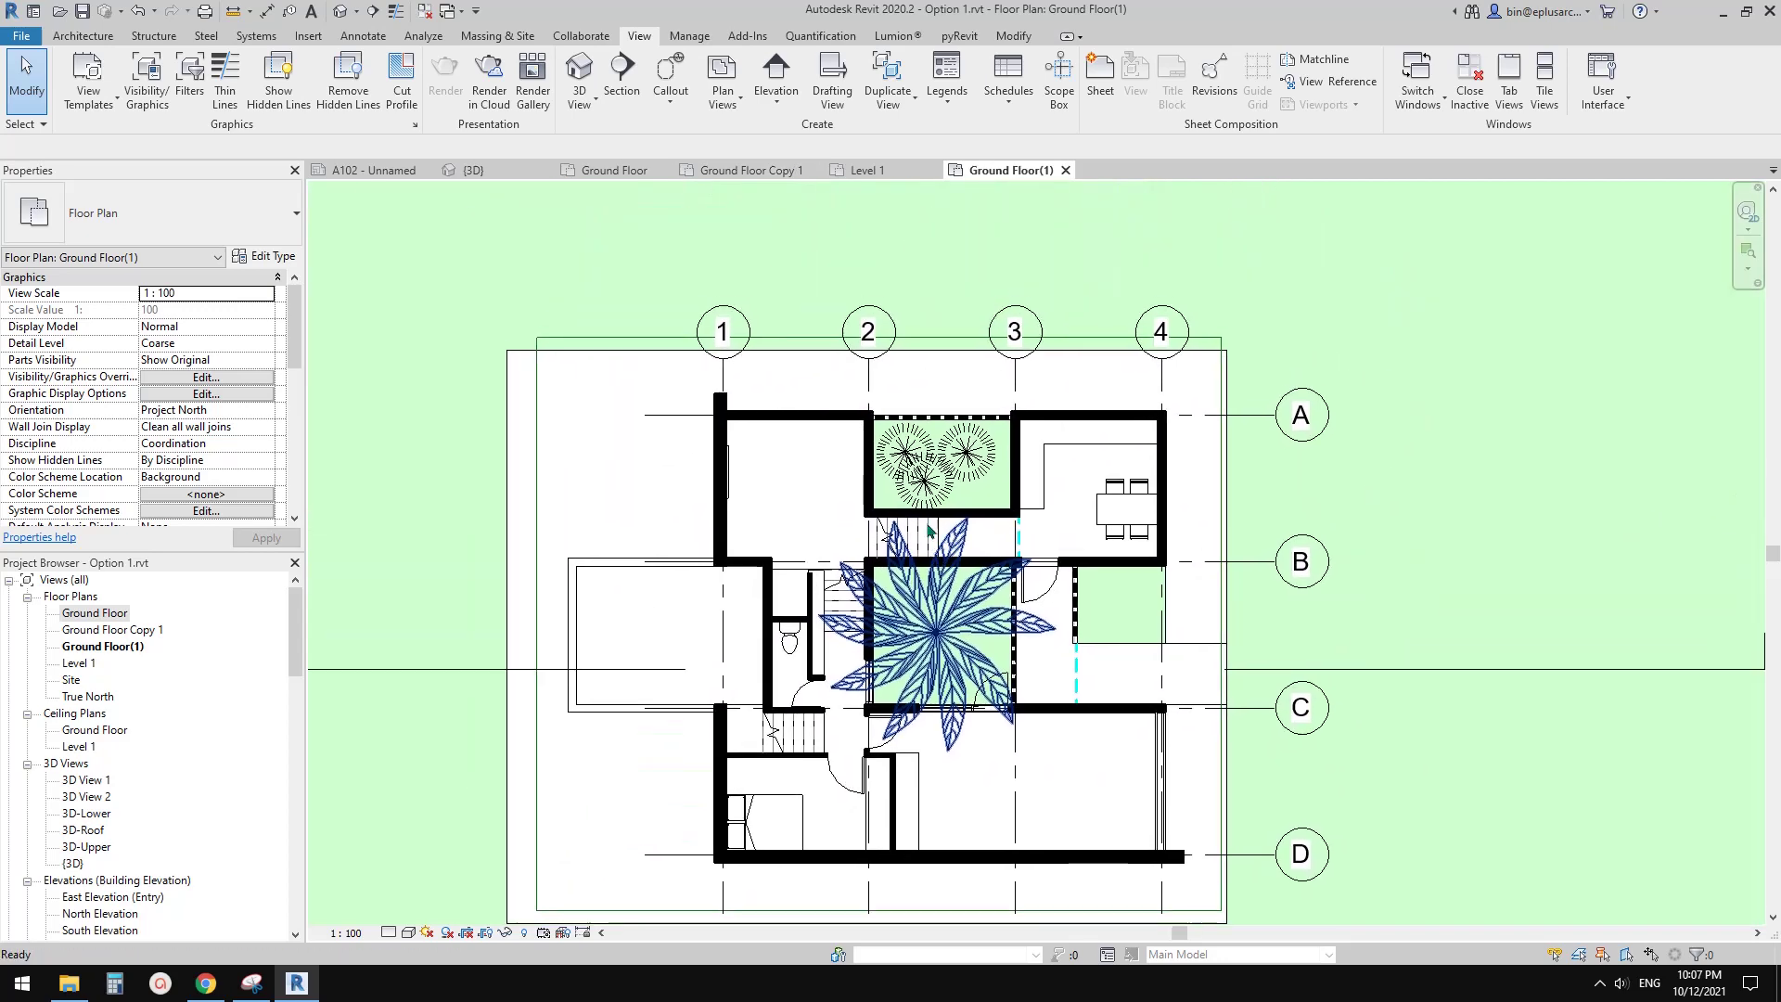
pyautogui.scroll(-1, 1045, 544)
pyautogui.moveTo(1045, 545); pyautogui.dragTo(1170, 257, button='middle')
pyautogui.scroll(2, 1153, 276)
pyautogui.moveTo(1014, 379); pyautogui.dragTo(931, 419, button='middle')
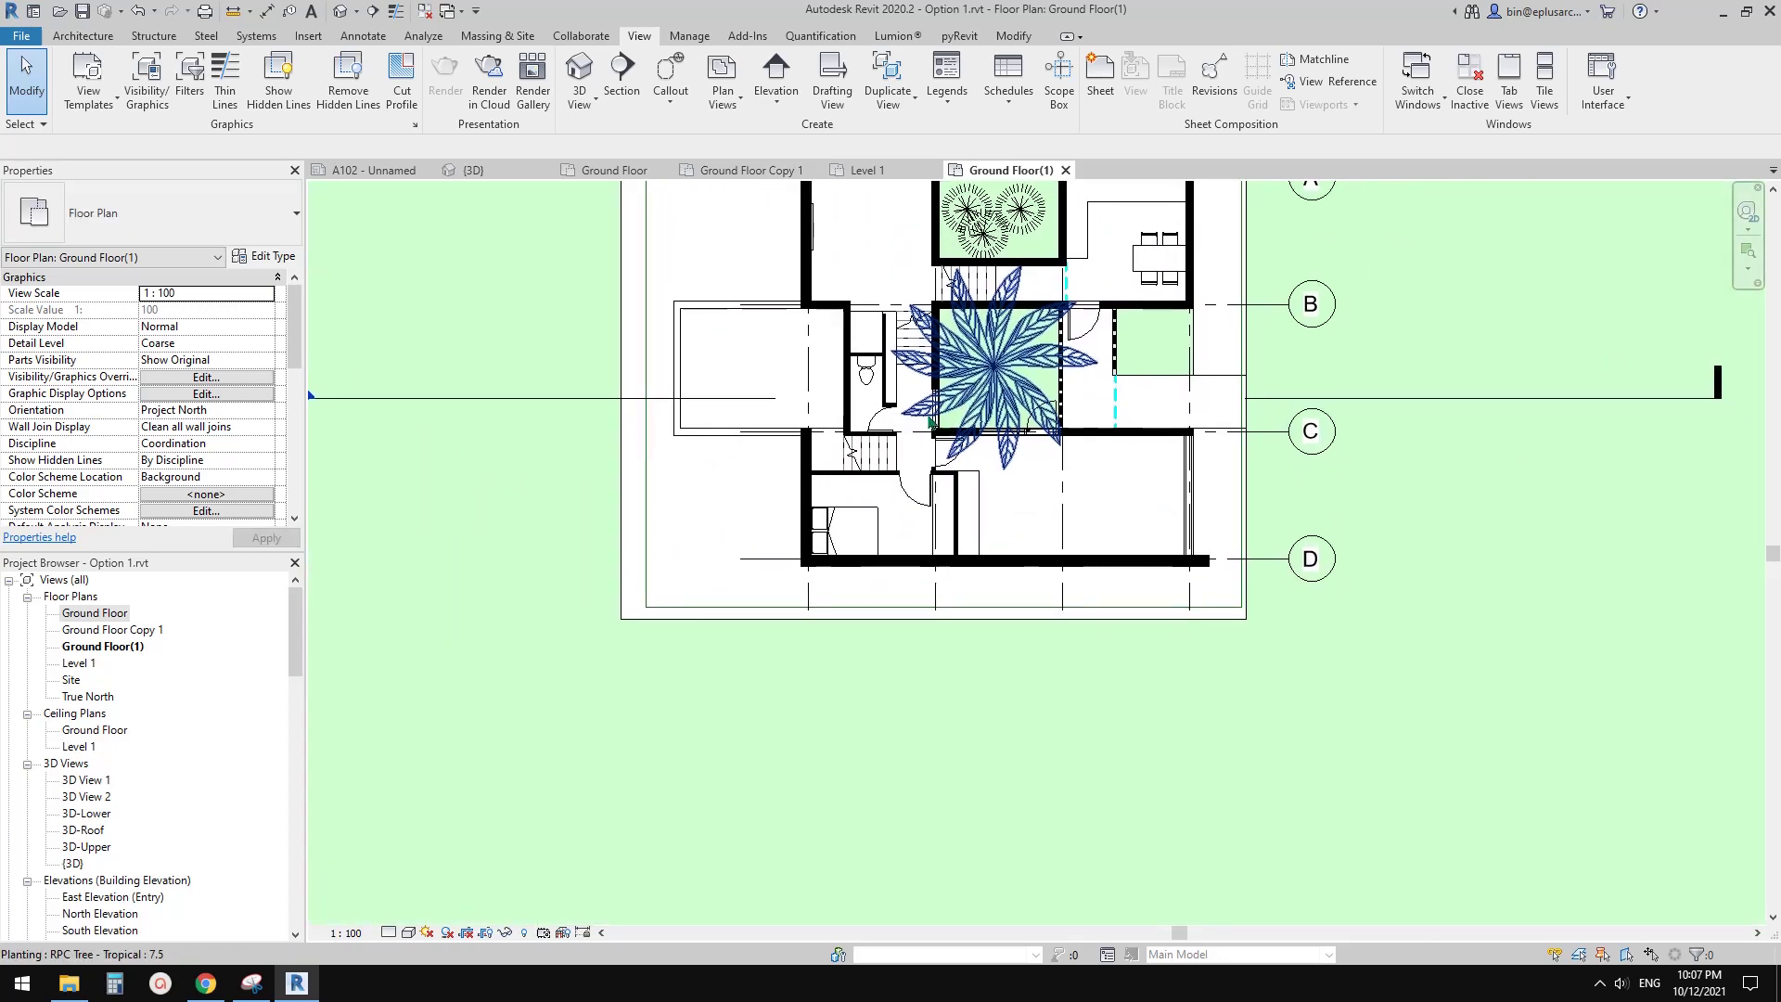
pyautogui.scroll(1, 913, 419)
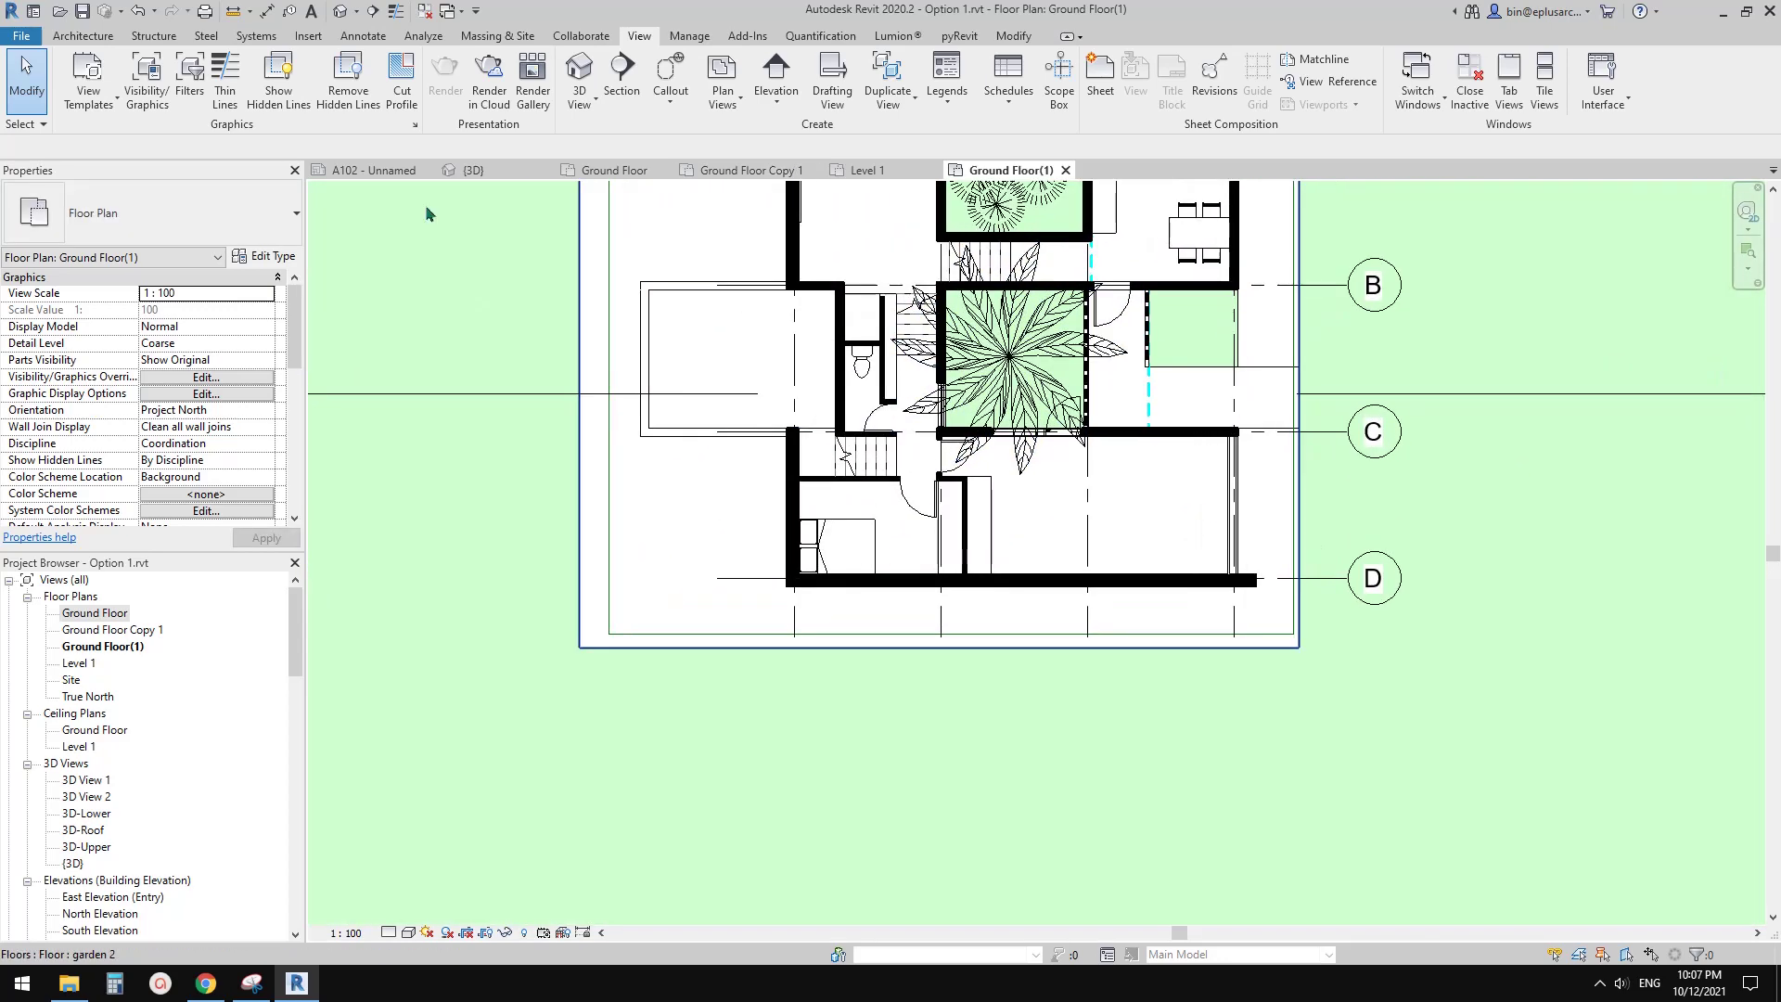
# Step: Compare the original Ground Floor plan with the newly created ground floor plan
pyautogui.doubleClick(114, 615)
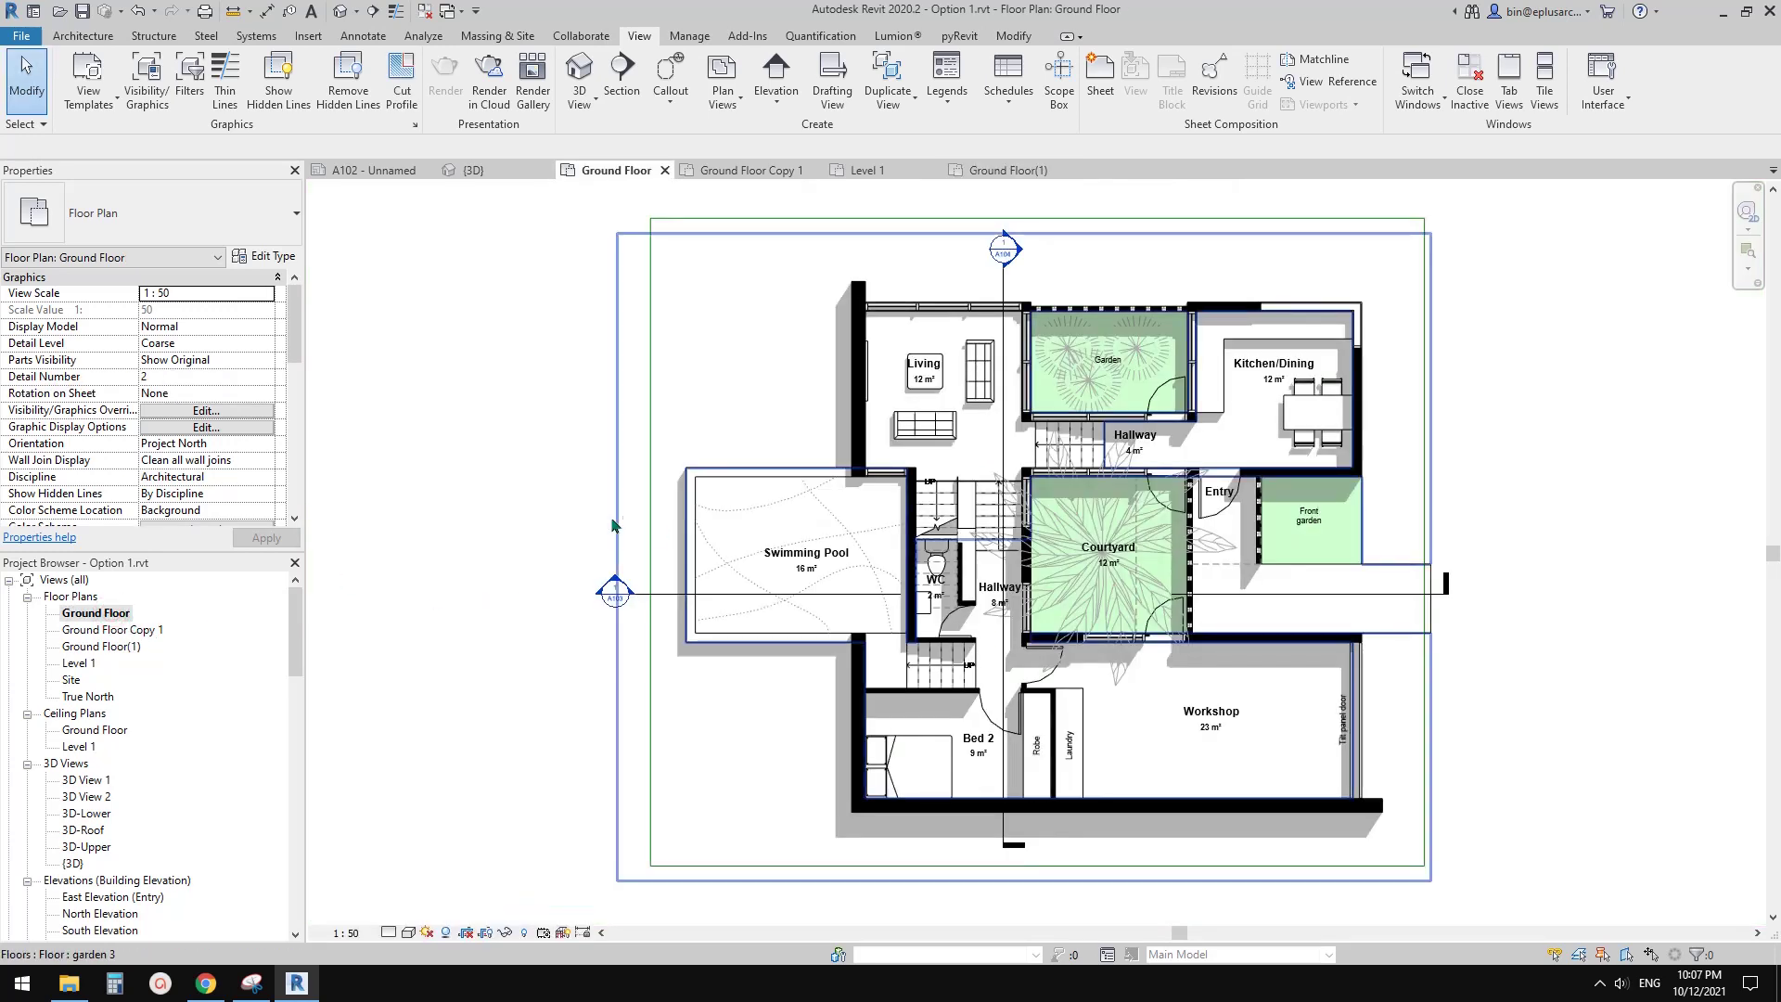
pyautogui.doubleClick(121, 646)
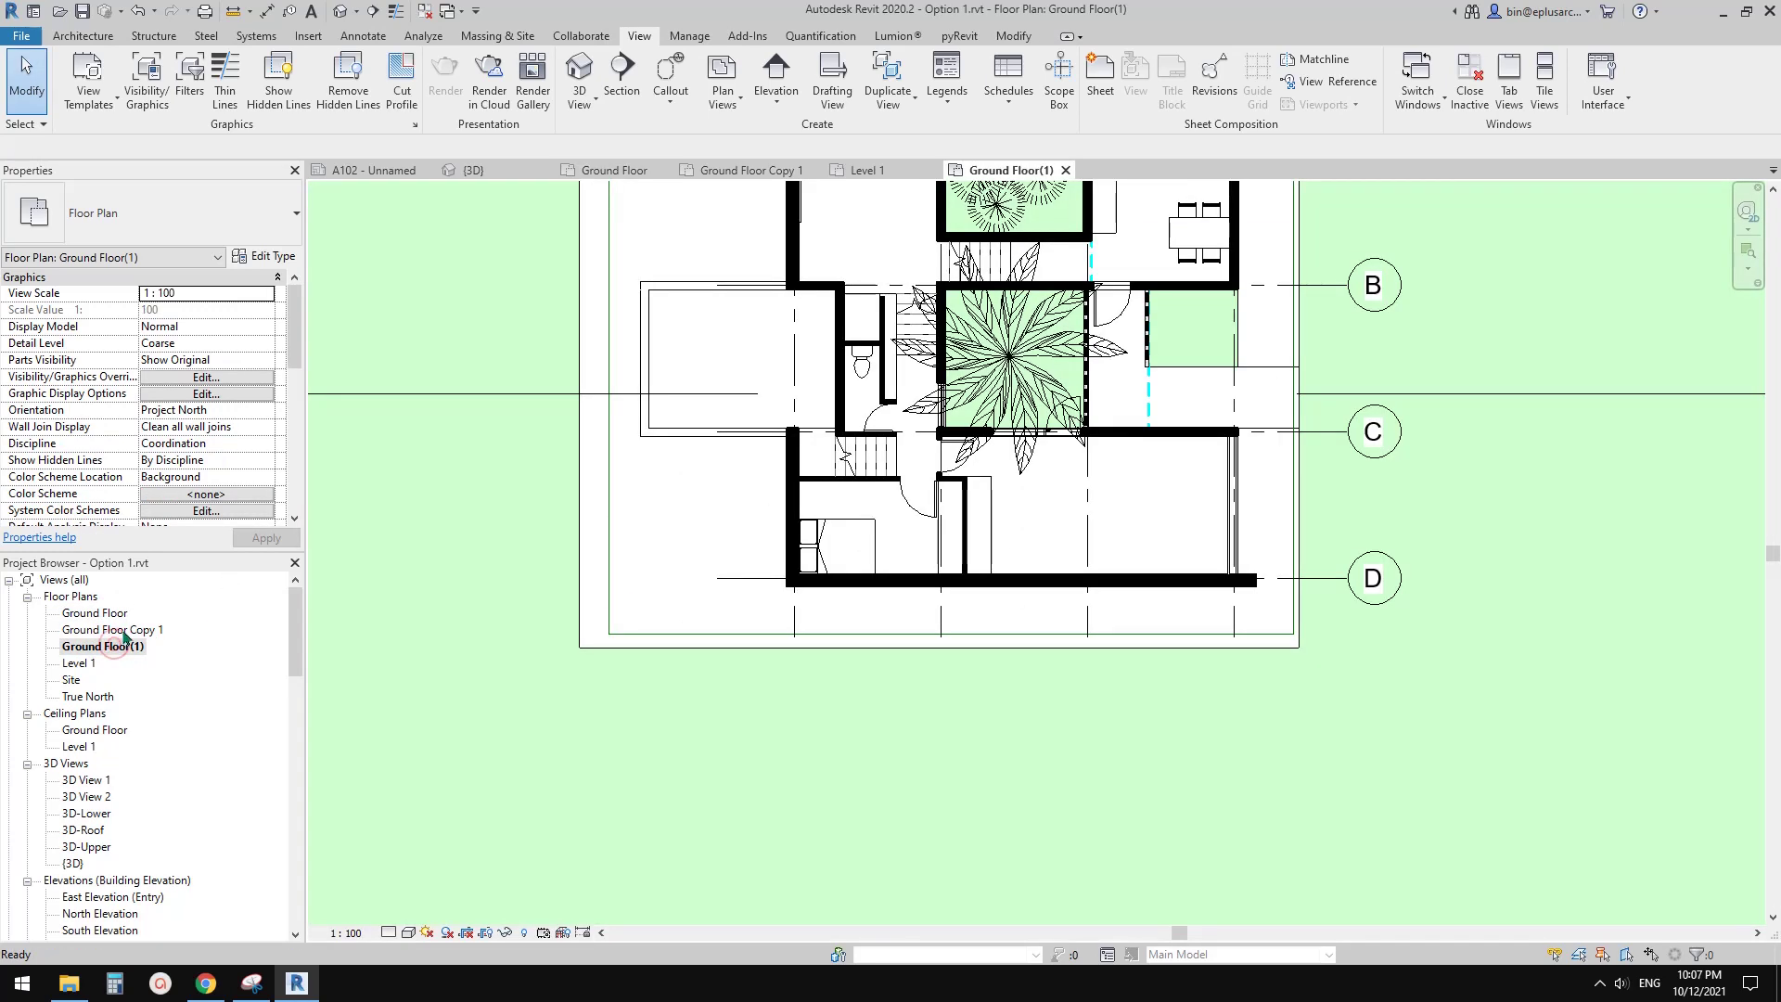
pyautogui.click(113, 630)
pyautogui.scroll(-3, 898, 554)
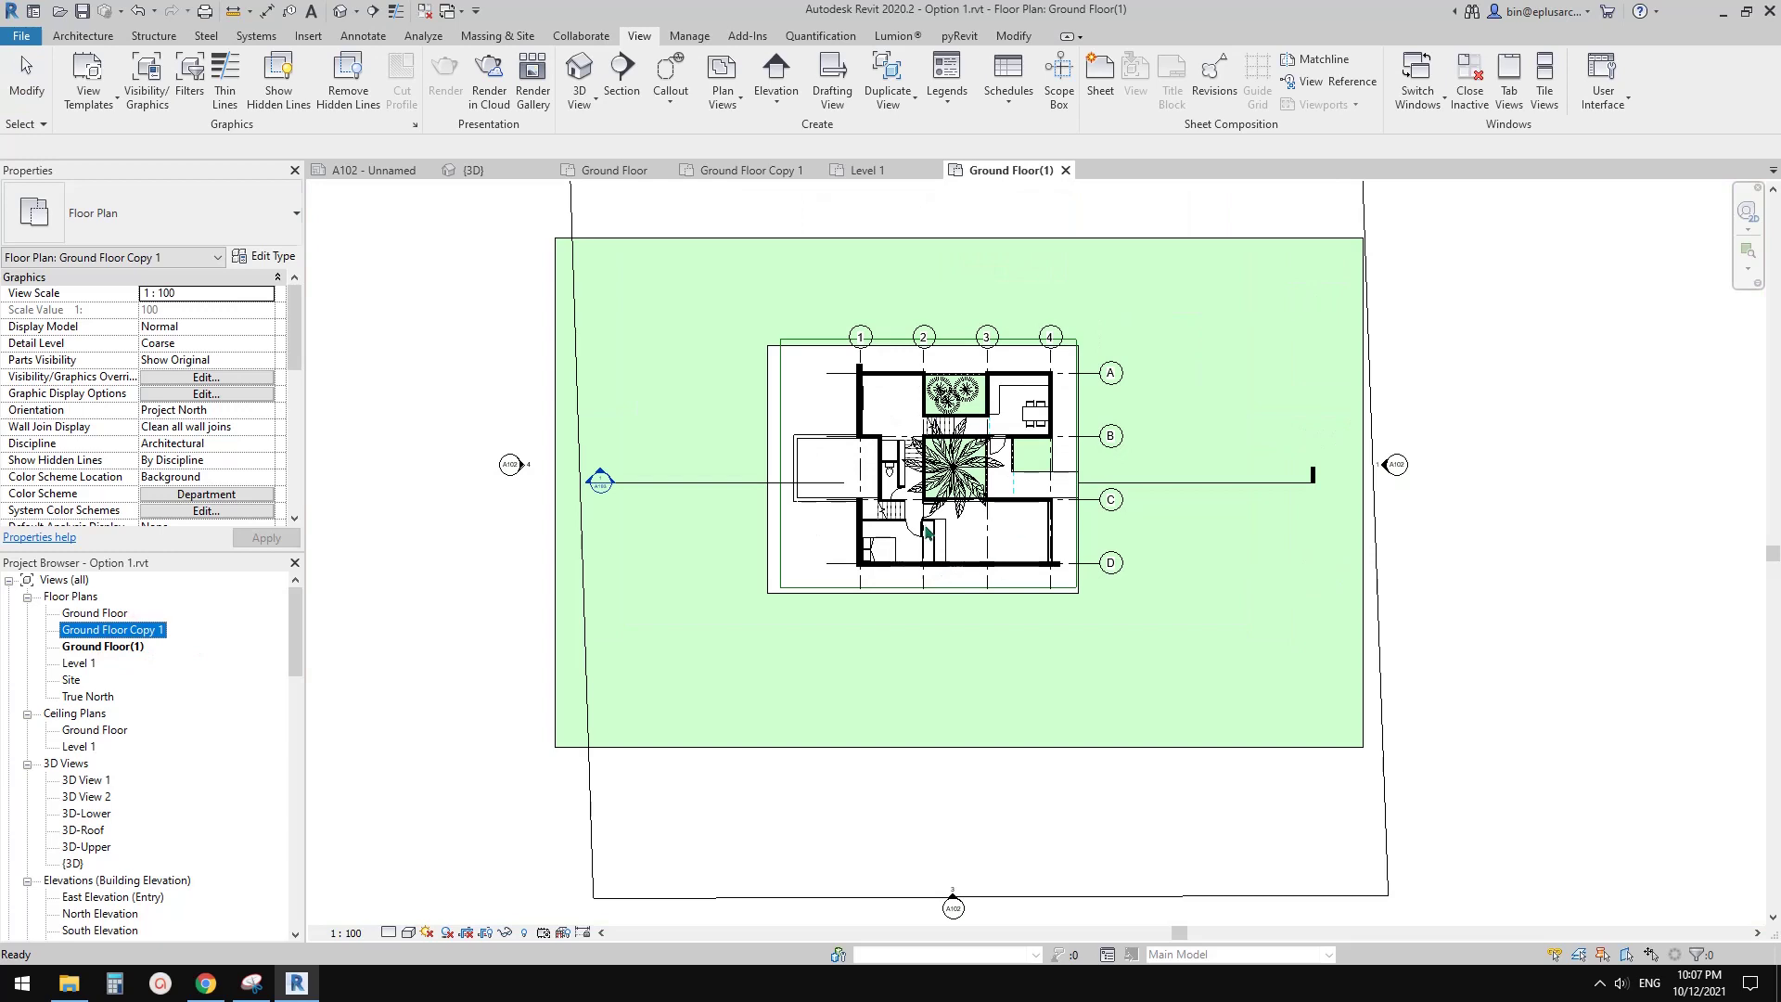
pyautogui.click(926, 531)
pyautogui.scroll(-4, 923, 575)
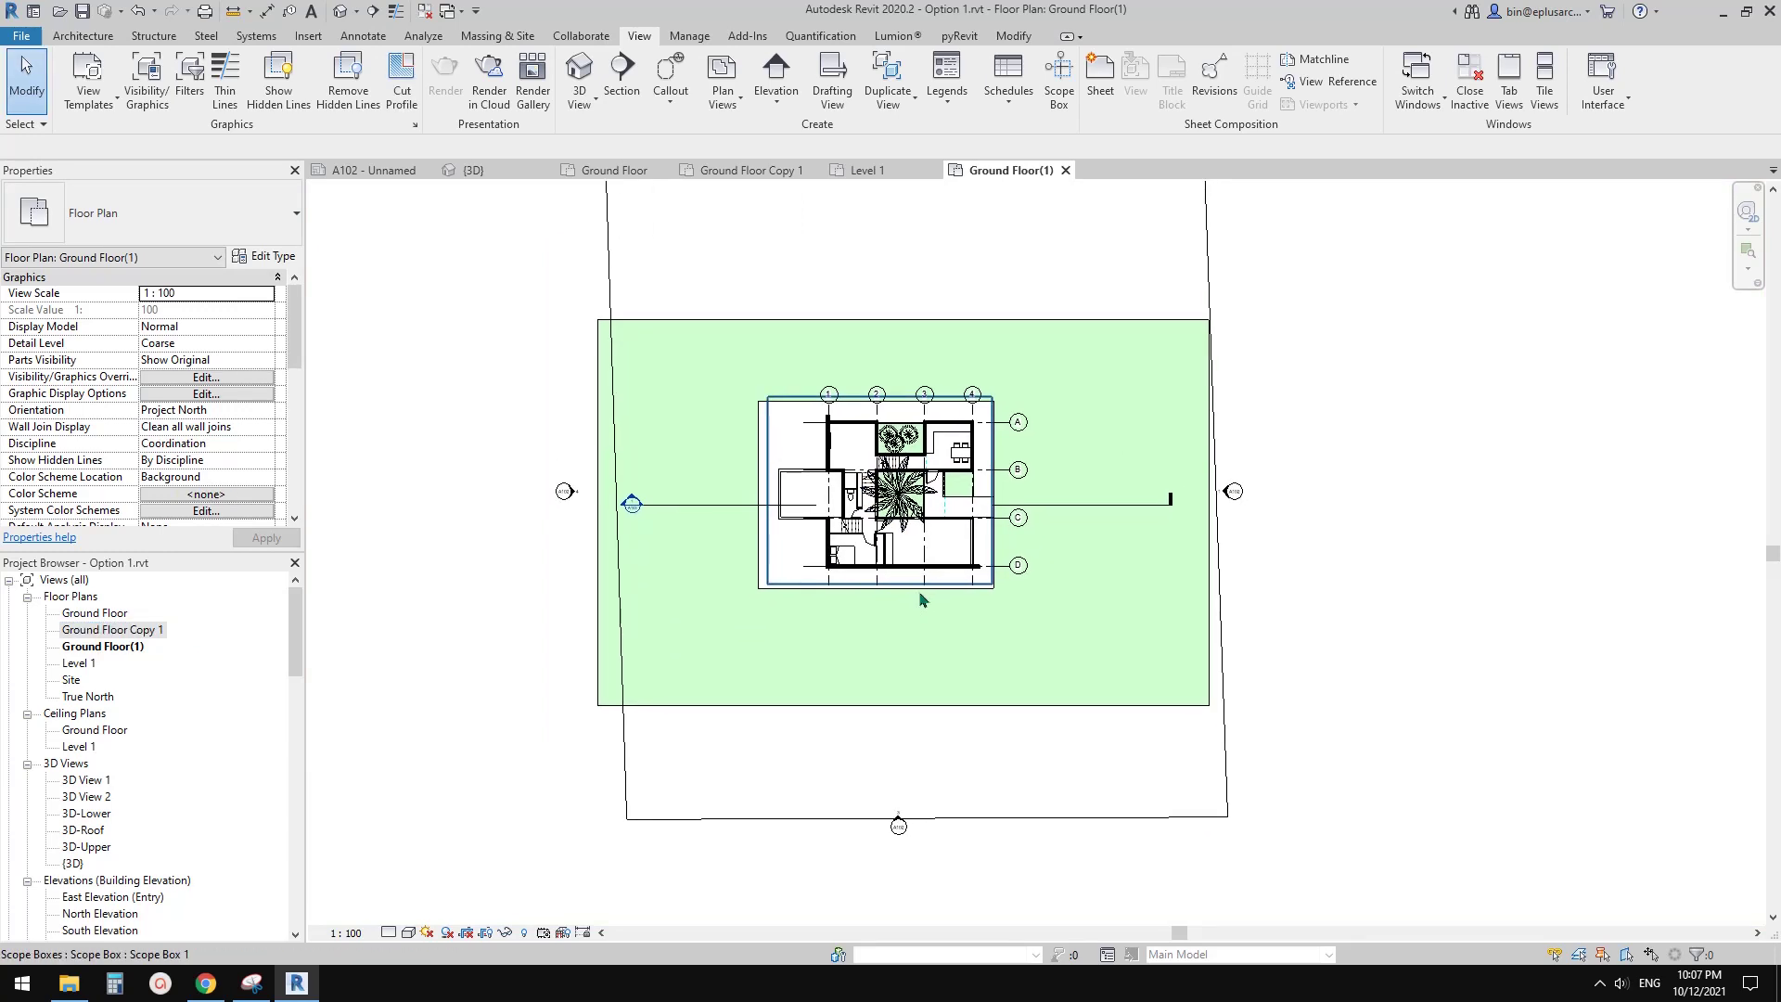
pyautogui.moveTo(999, 617); pyautogui.dragTo(991, 623, button='middle')
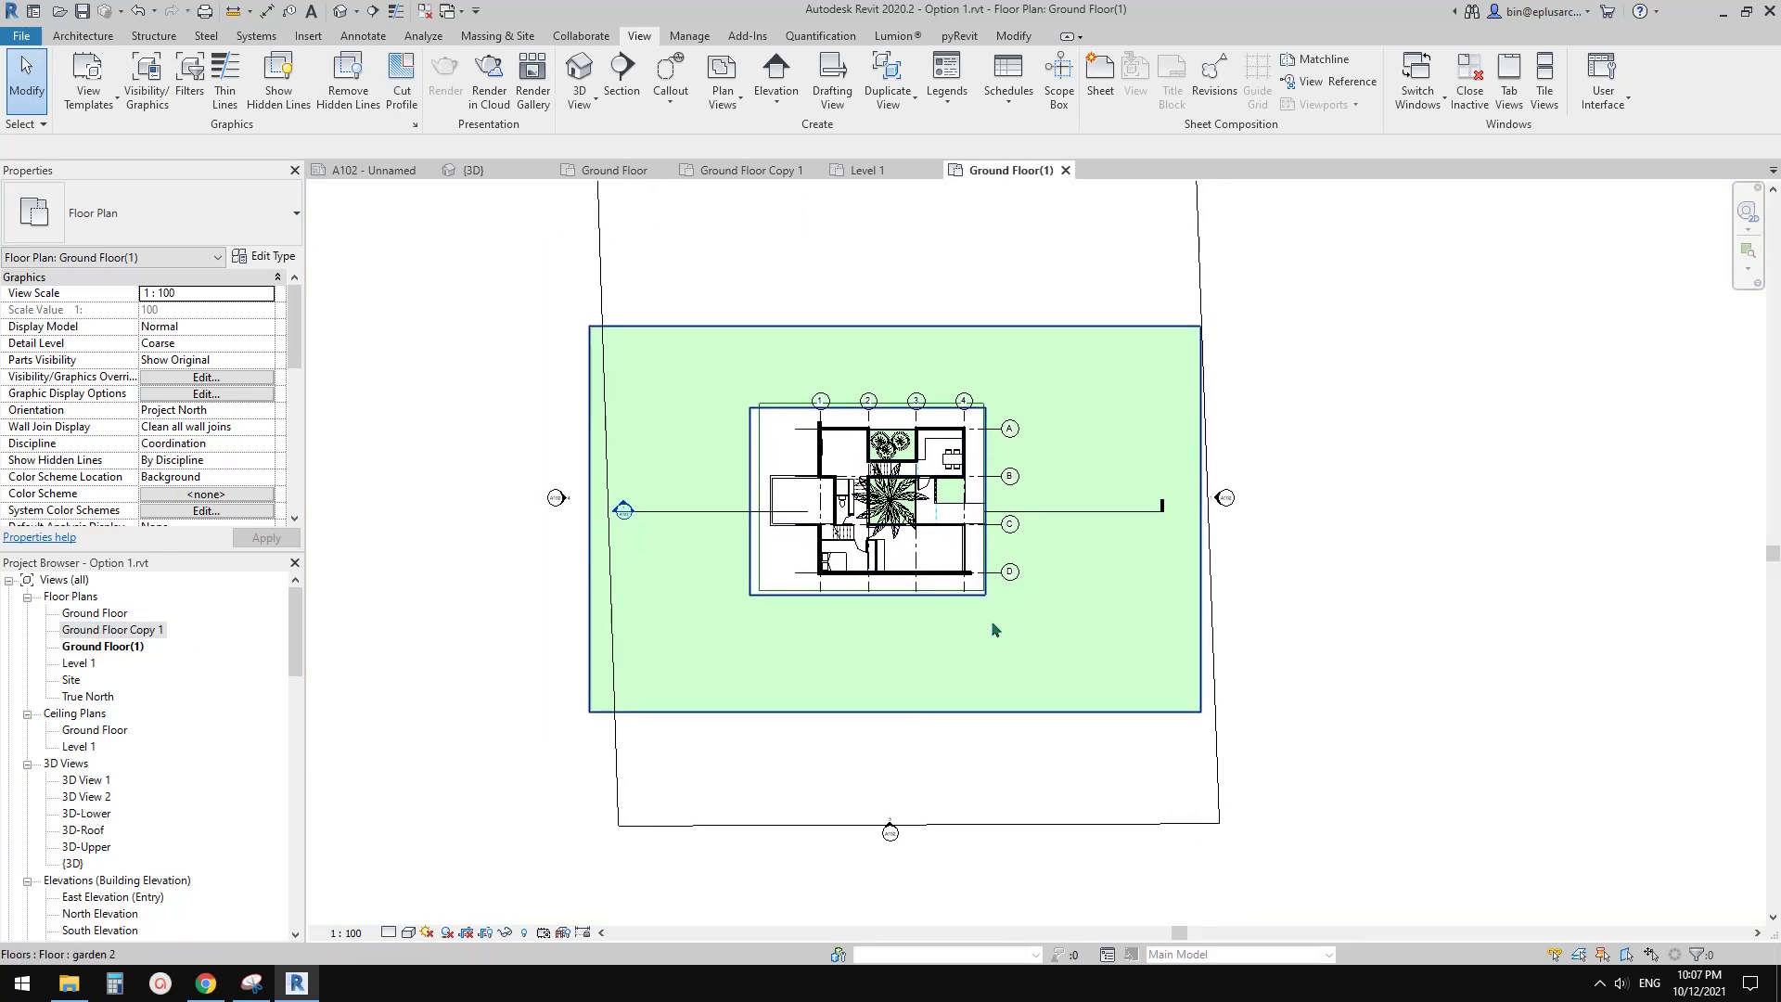
pyautogui.scroll(1, 994, 630)
# Step: Review the top, cut plane, bottom and view depth settings in the new ground floor plan's View Range
pyautogui.scroll(-5, 235, 468)
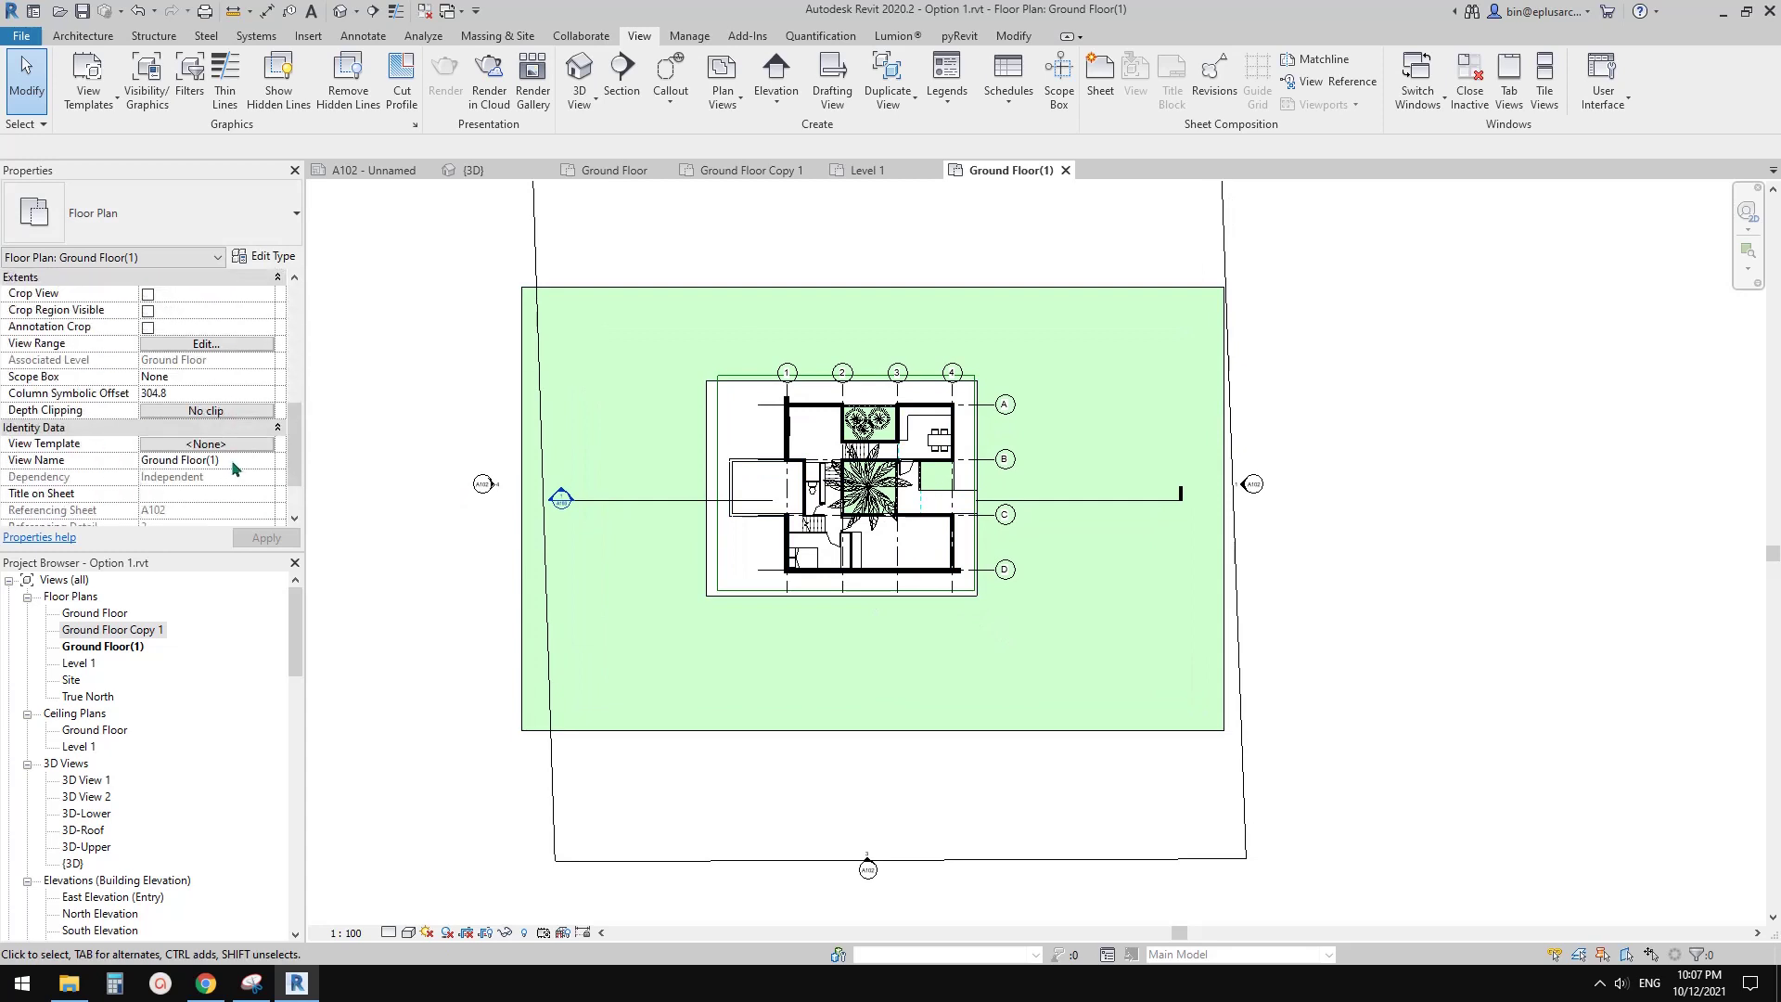
pyautogui.scroll(-2, 233, 467)
pyautogui.moveTo(296, 471)
pyautogui.mouseDown()
pyautogui.moveTo(300, 436)
pyautogui.moveTo(299, 455)
pyautogui.mouseUp()
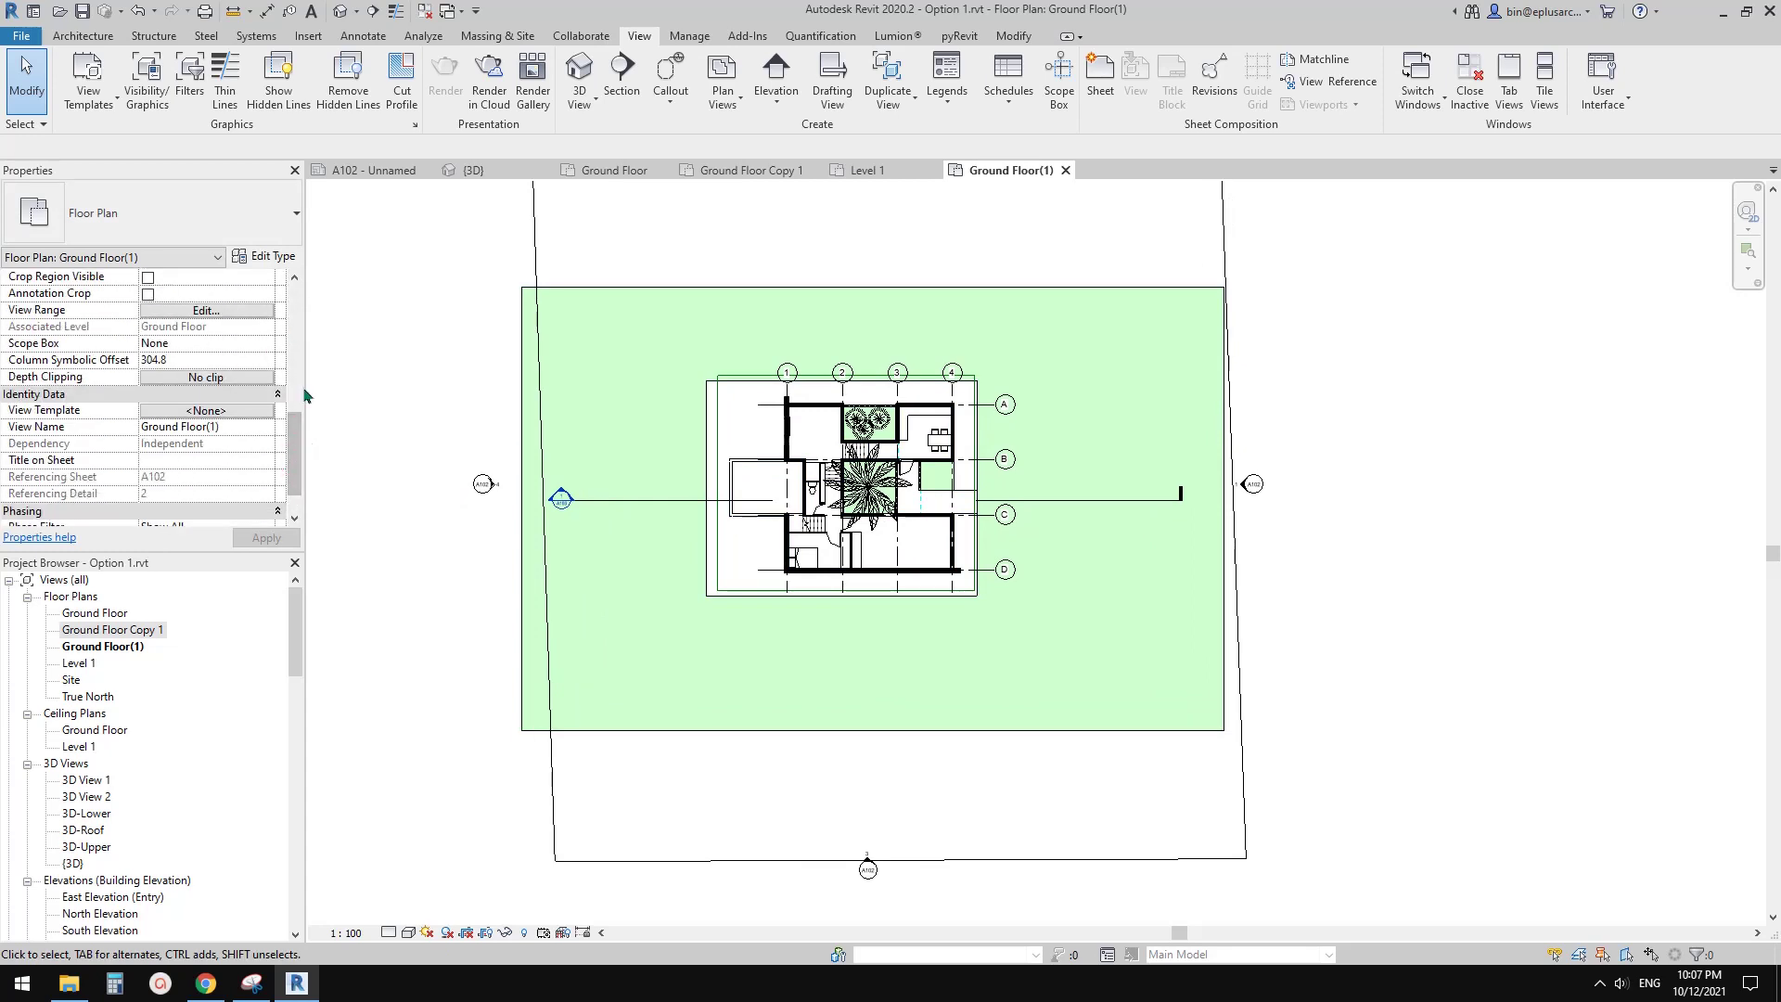
pyautogui.scroll(1, 295, 399)
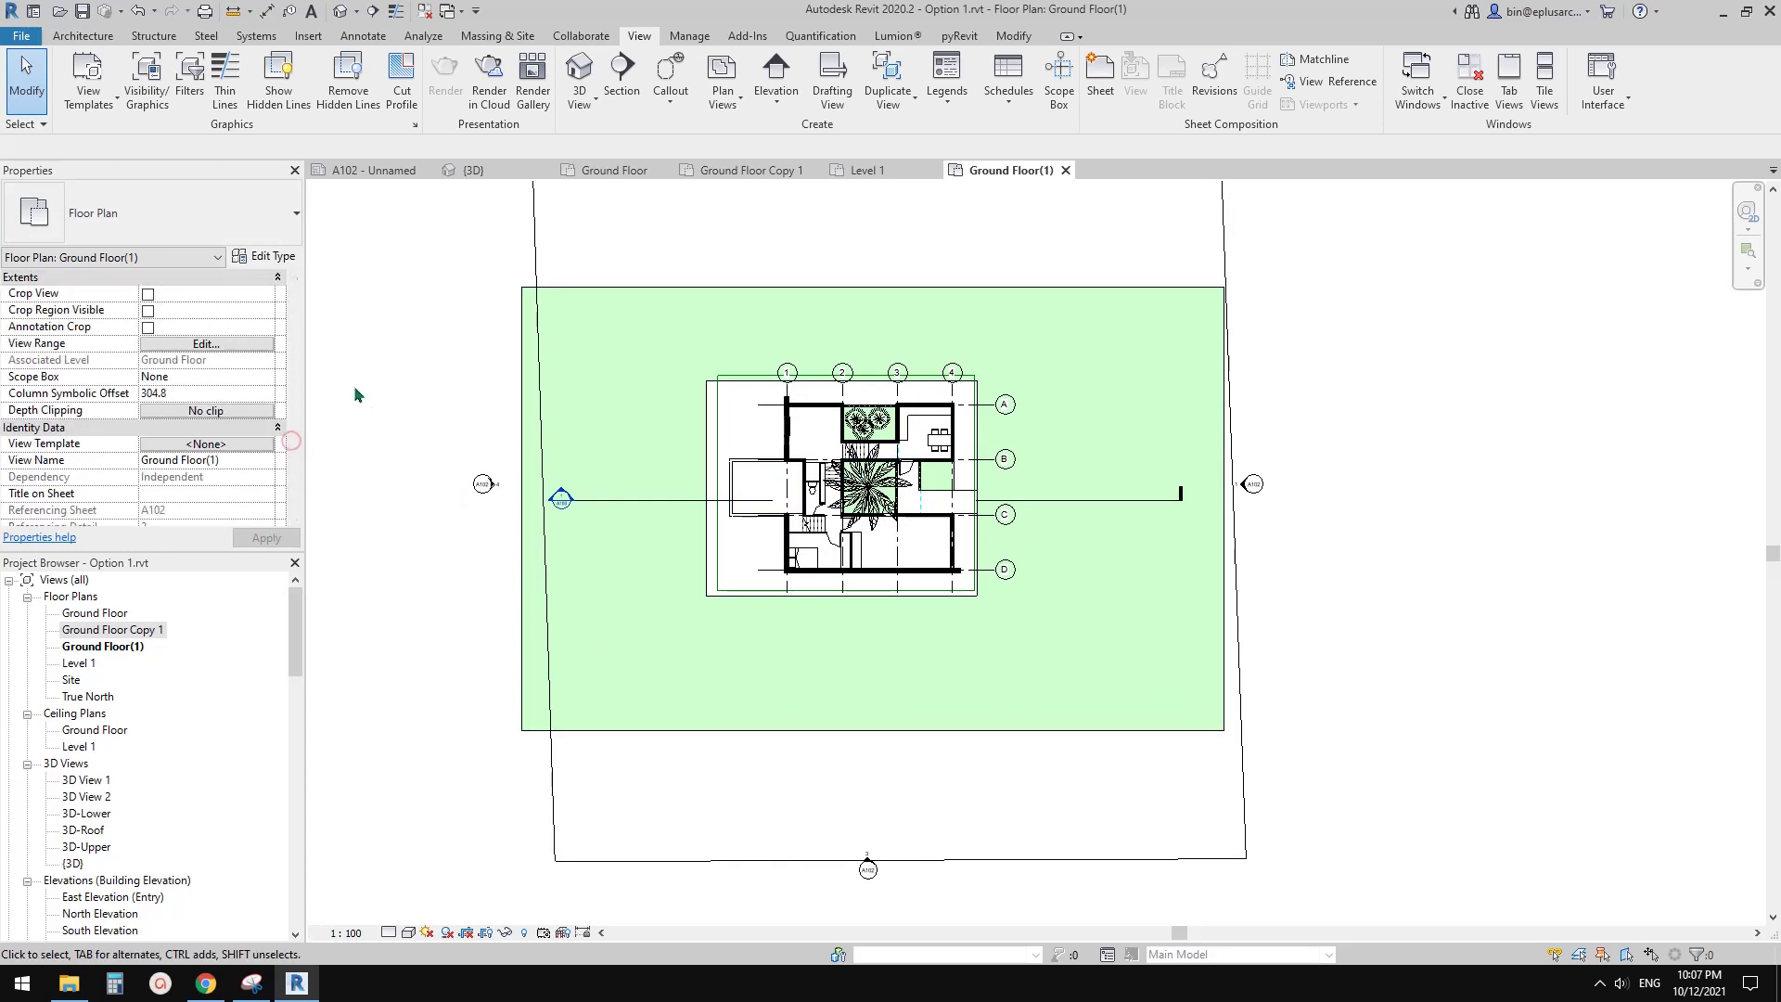
pyautogui.click(182, 345)
pyautogui.moveTo(1231, 338); pyautogui.dragTo(1506, 367)
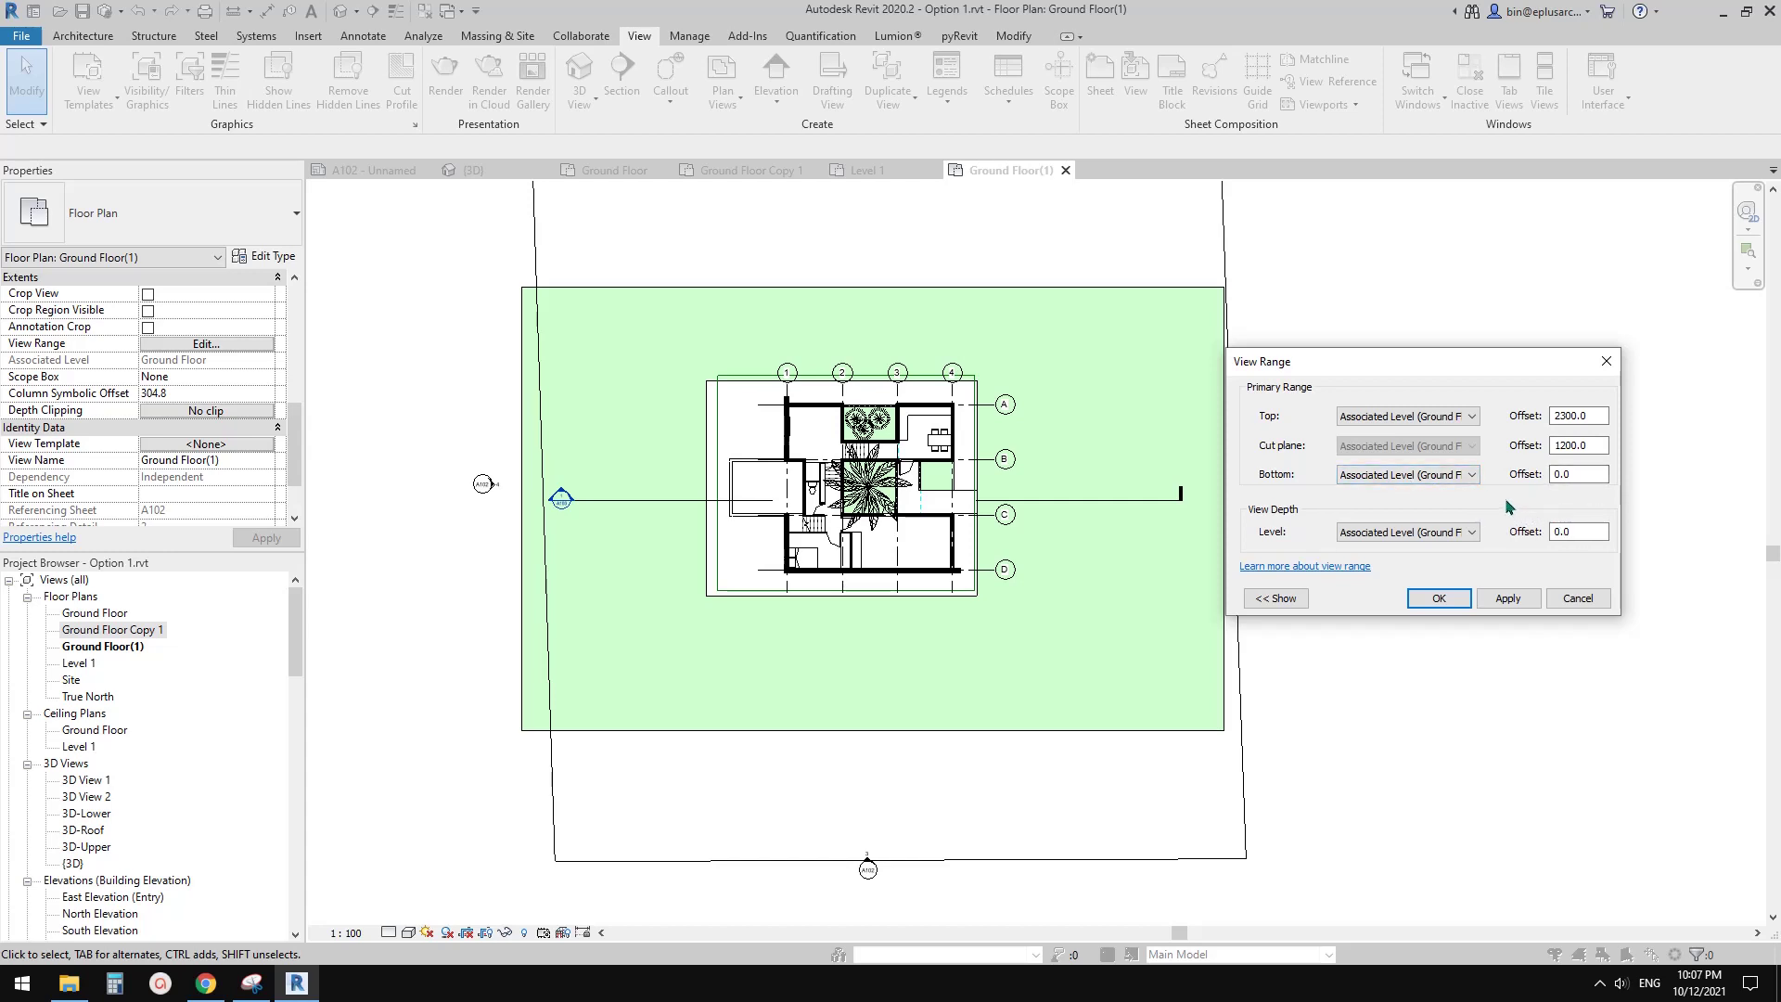
pyautogui.moveTo(1344, 363); pyautogui.dragTo(1379, 386)
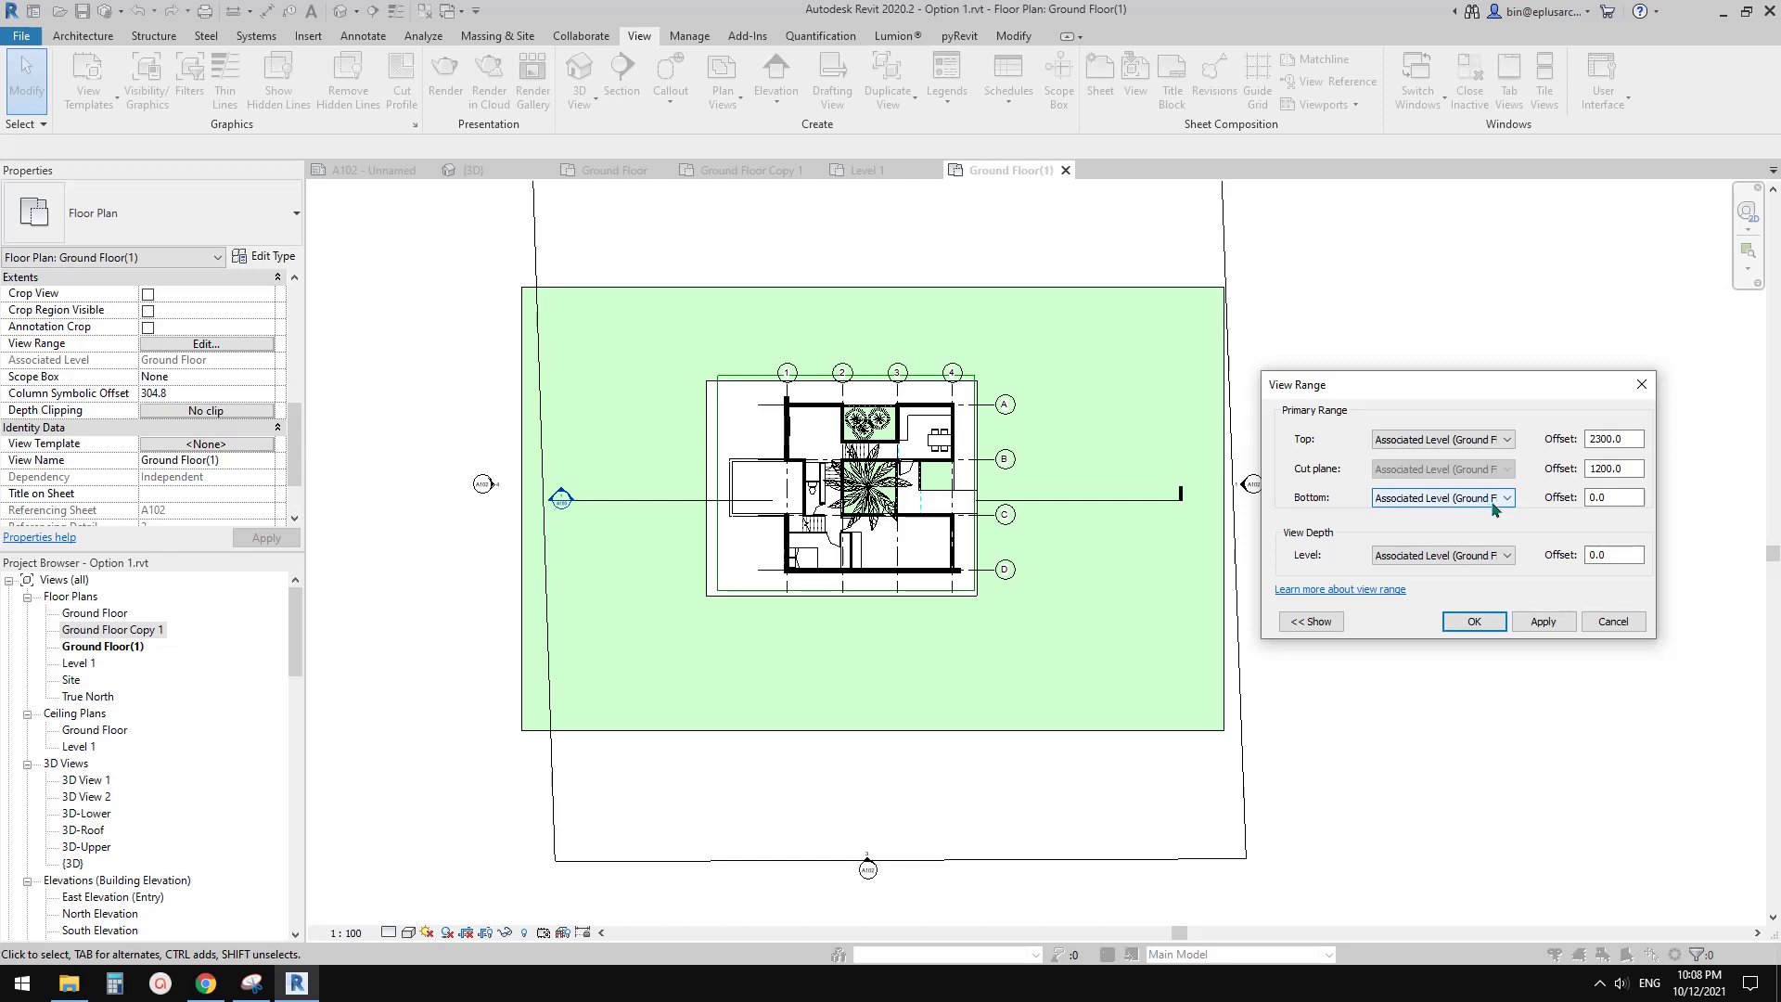
pyautogui.press('Tab')
pyautogui.press('Tab')
pyautogui.press('Tab')
pyautogui.press('Tab')
pyautogui.press('Tab')
pyautogui.press('Tab')
pyautogui.press('Tab')
pyautogui.press('Tab')
pyautogui.press('Tab')
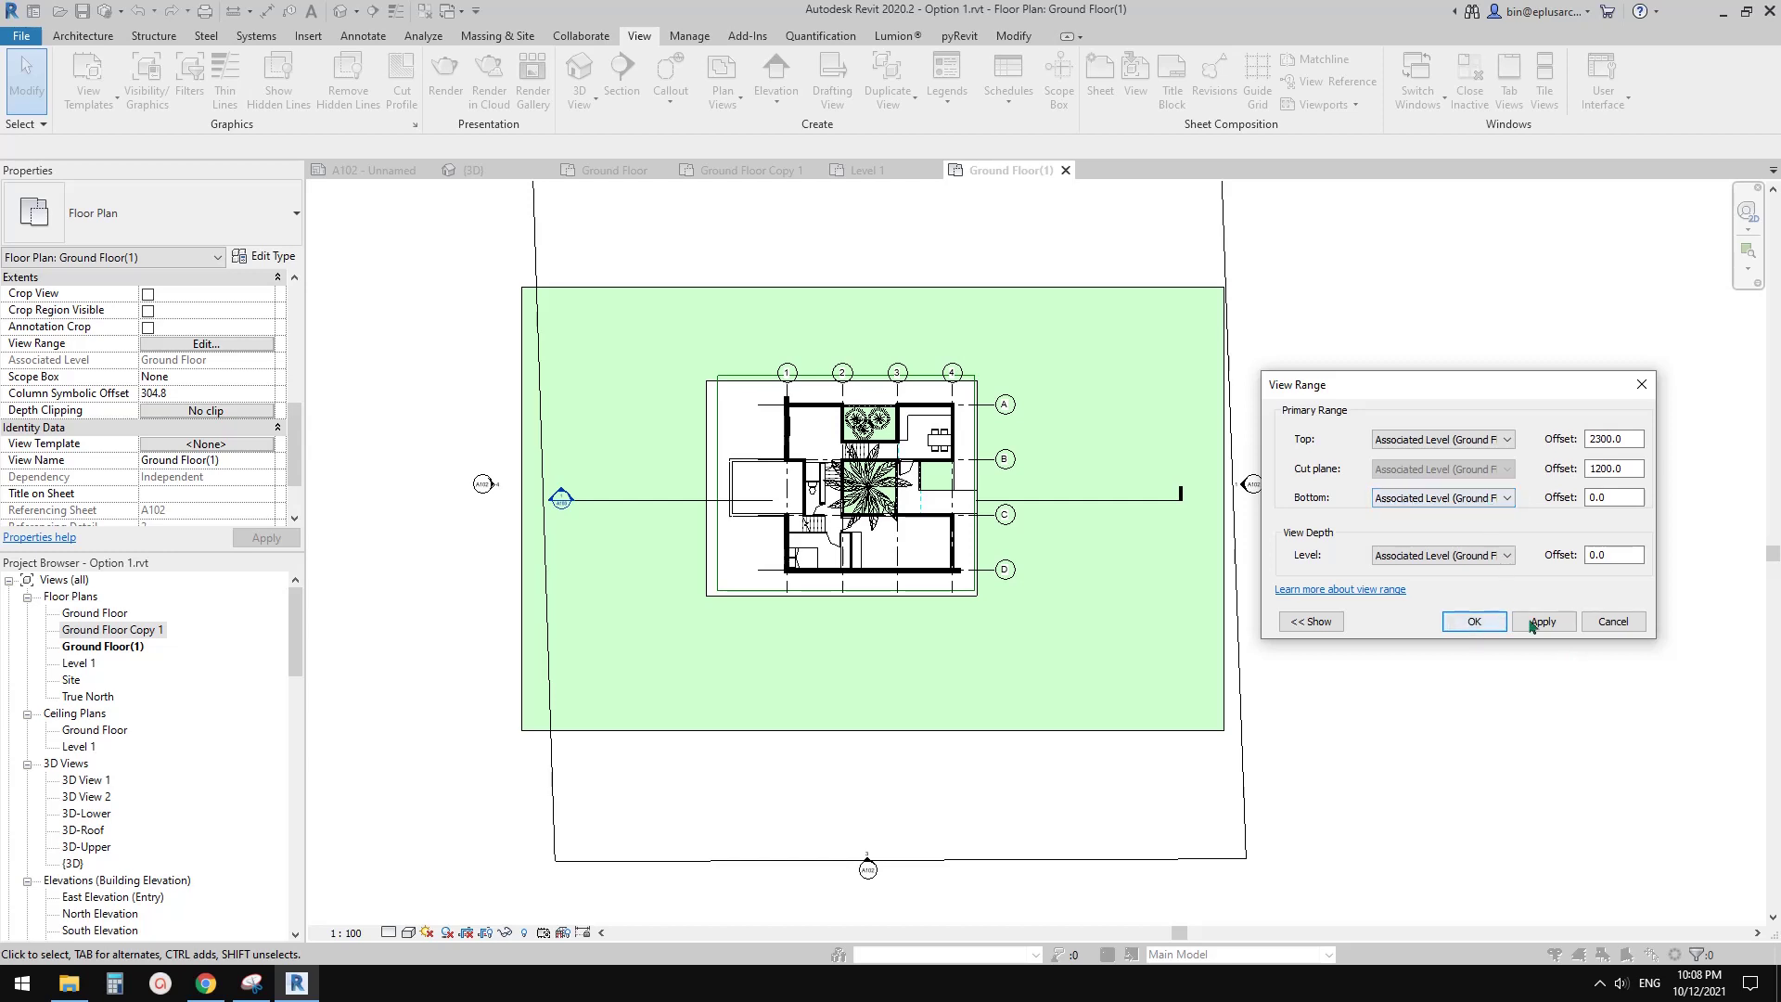
pyautogui.click(1475, 620)
pyautogui.scroll(5, 890, 564)
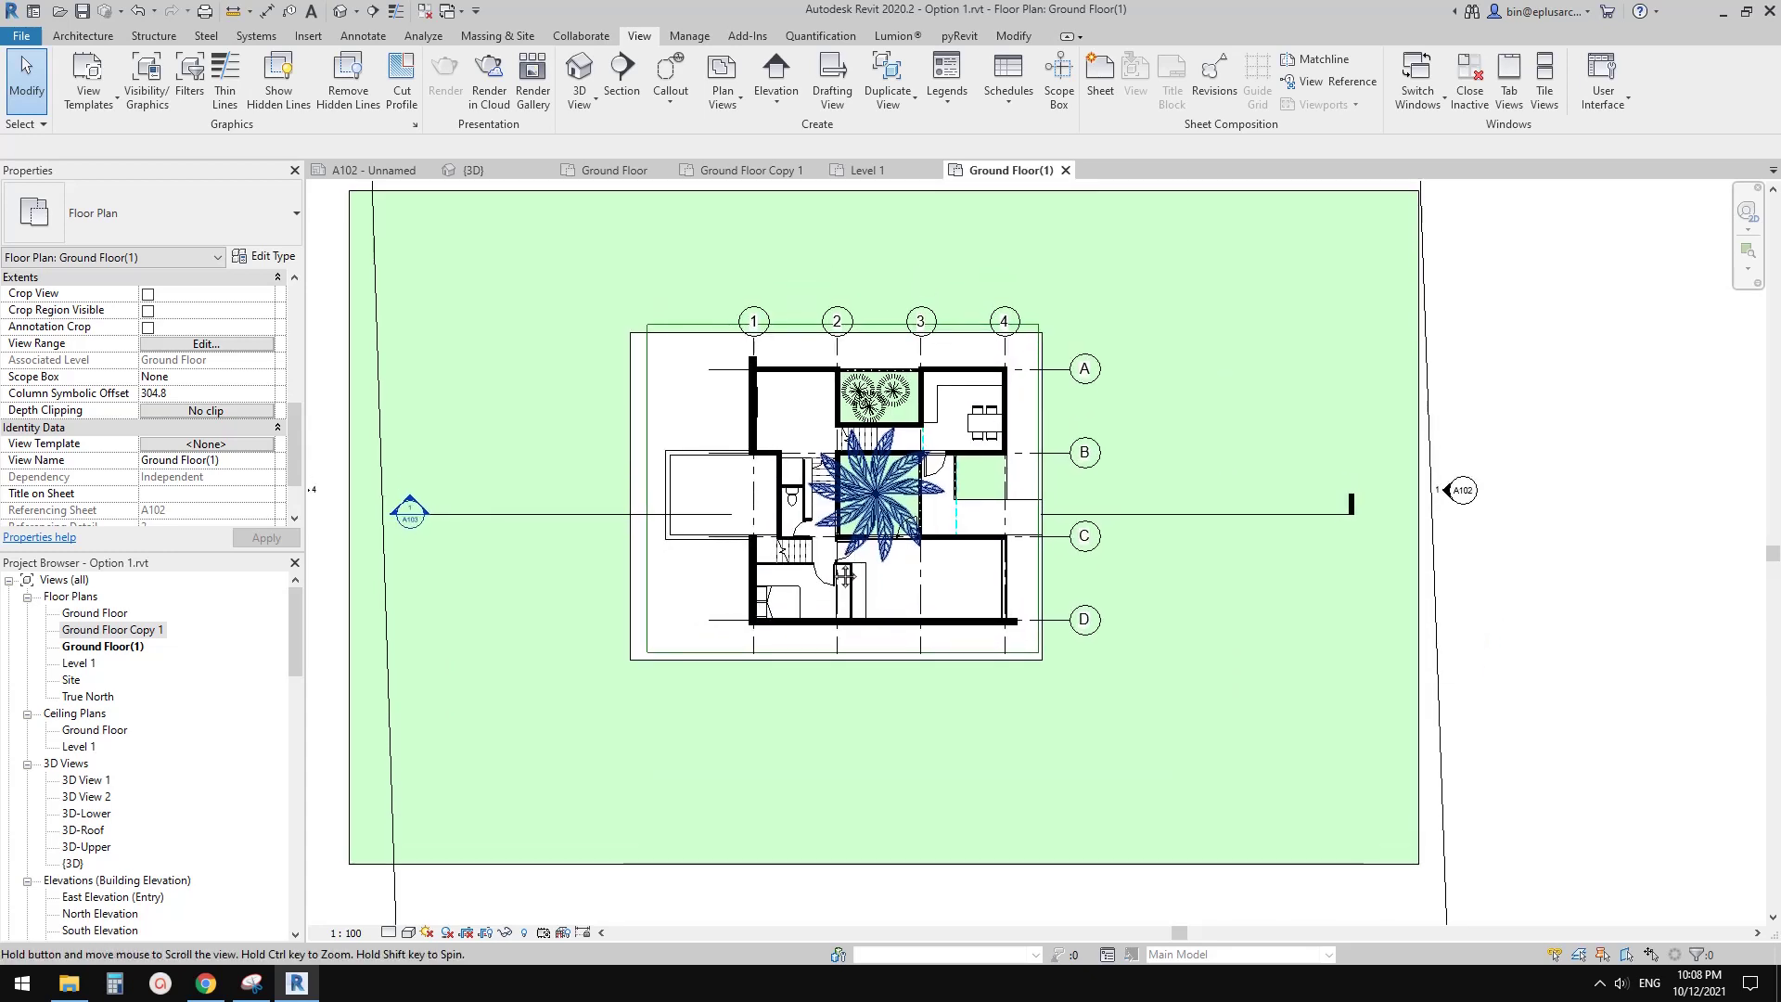
pyautogui.scroll(4, 840, 550)
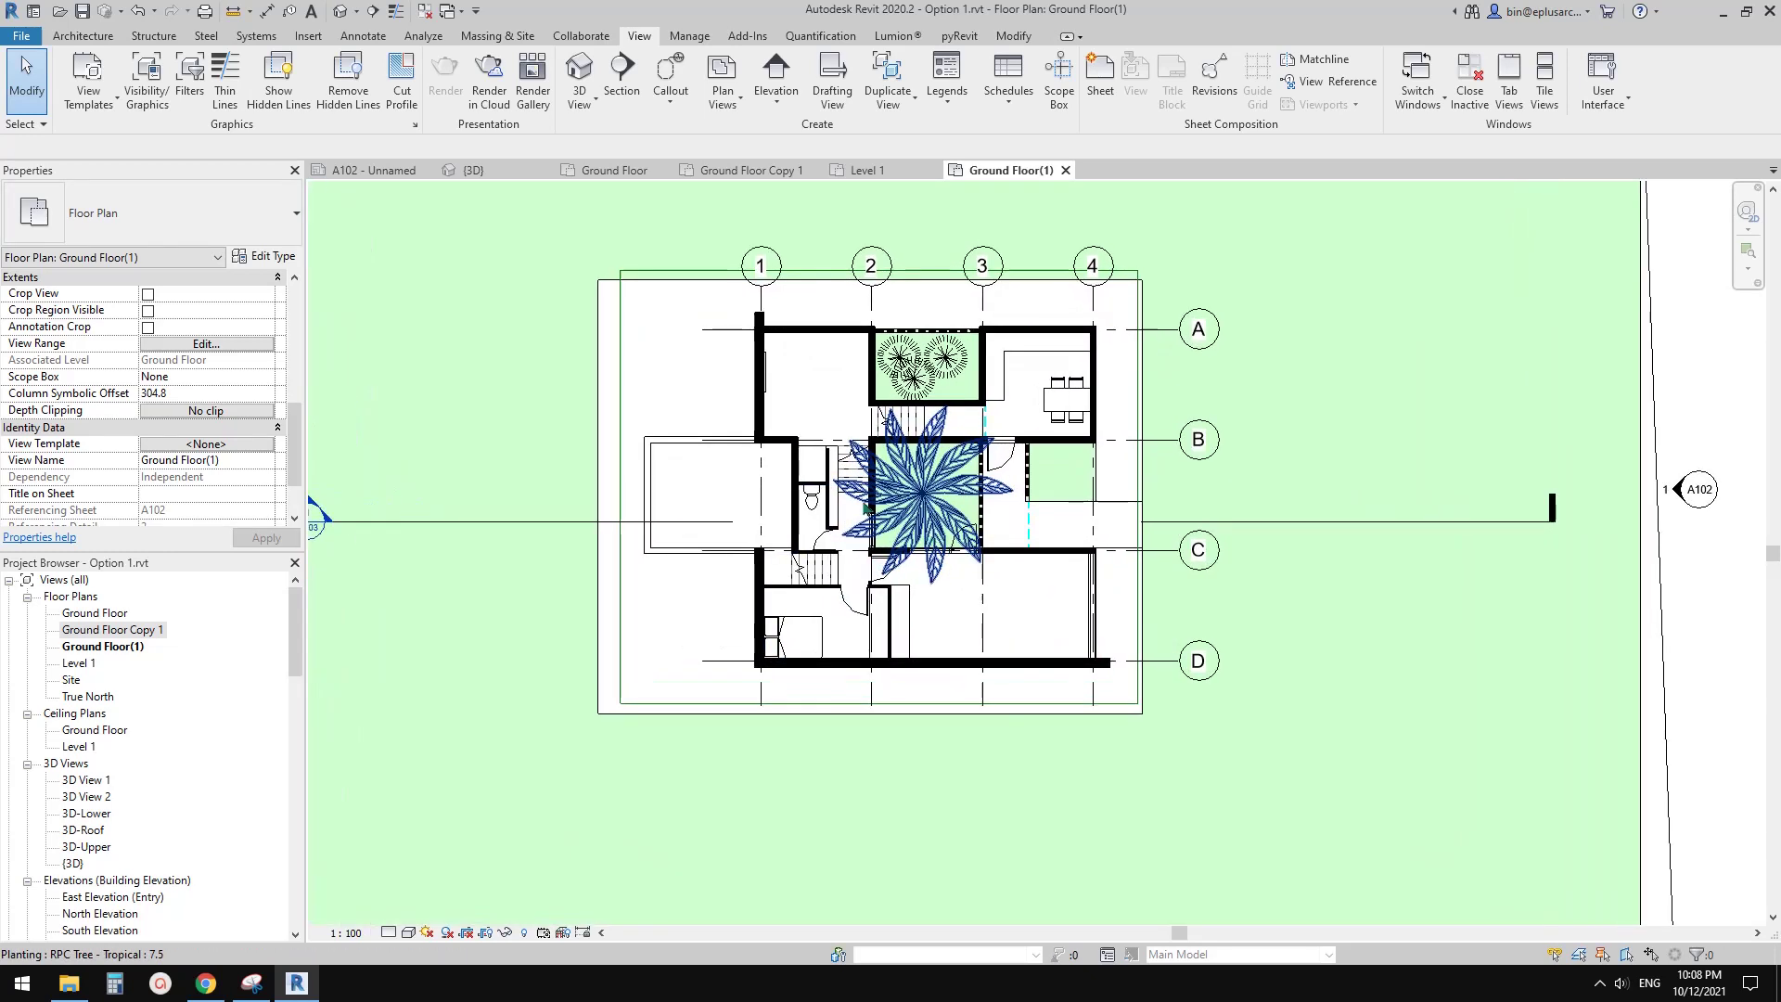
# Step: Examine how the walls, floors, stairs and planting are displayed in the new ground floor plan
pyautogui.moveTo(832, 495); pyautogui.dragTo(825, 513, button='middle')
pyautogui.scroll(1, 956, 580)
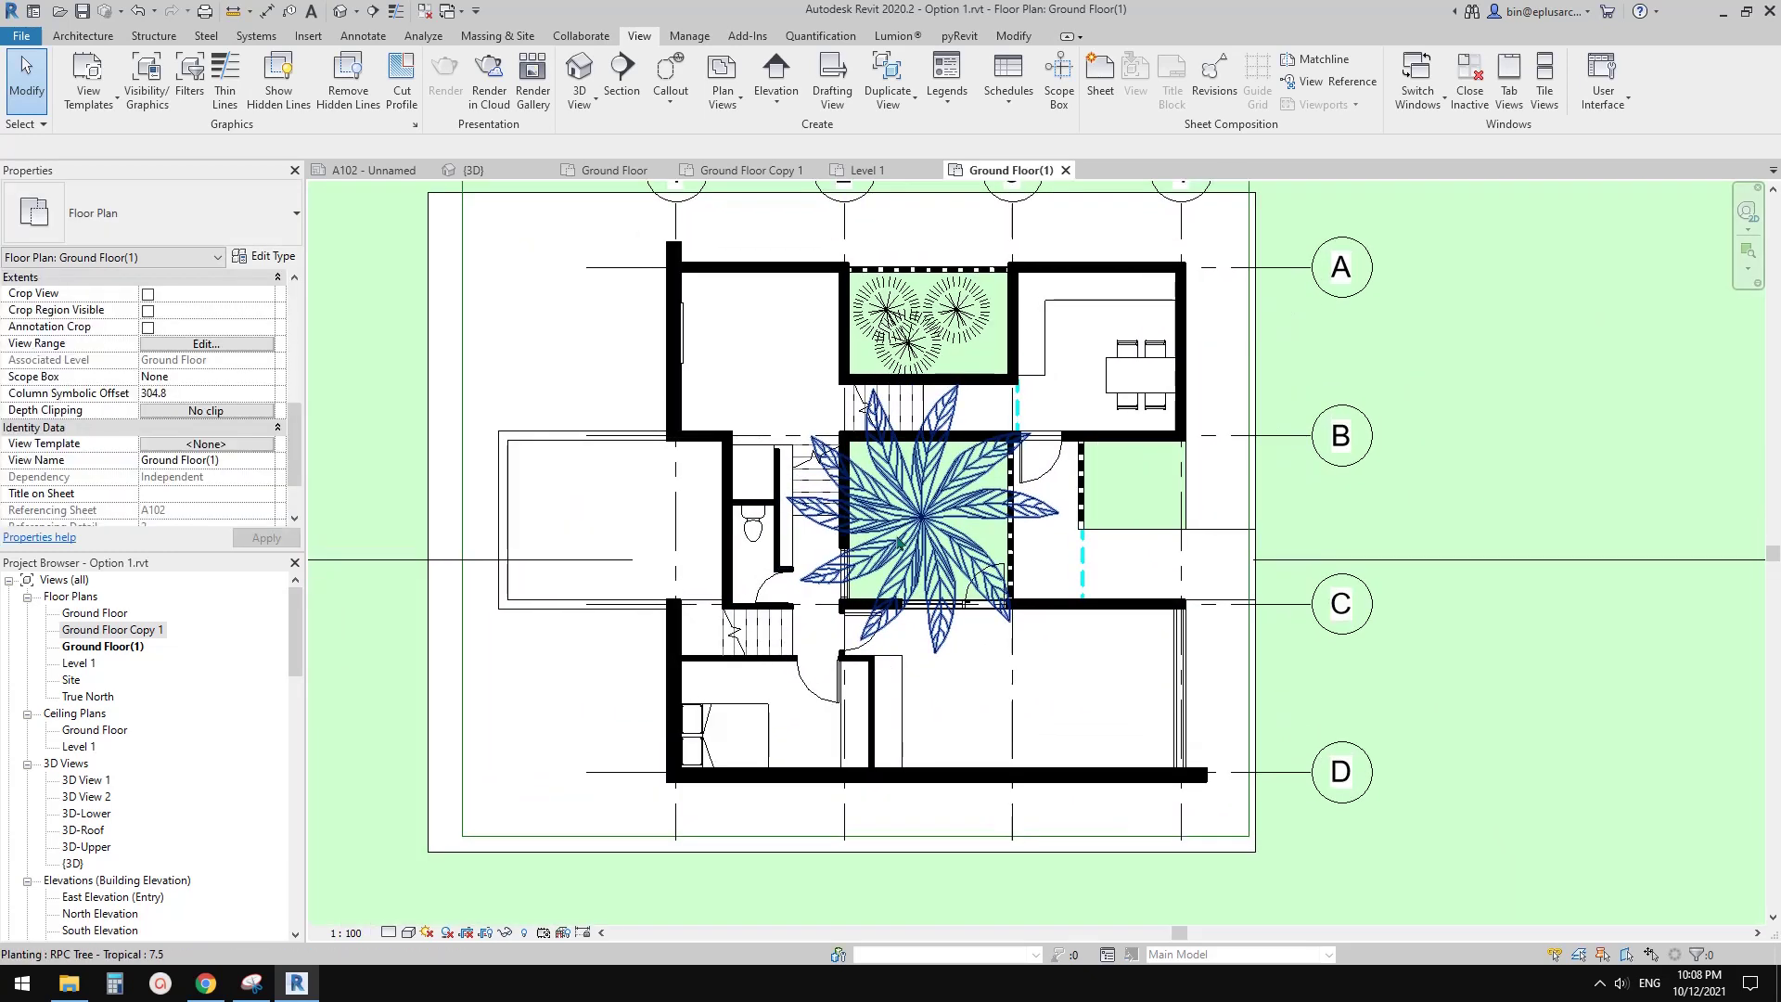
pyautogui.moveTo(927, 557); pyautogui.dragTo(967, 581, button='middle')
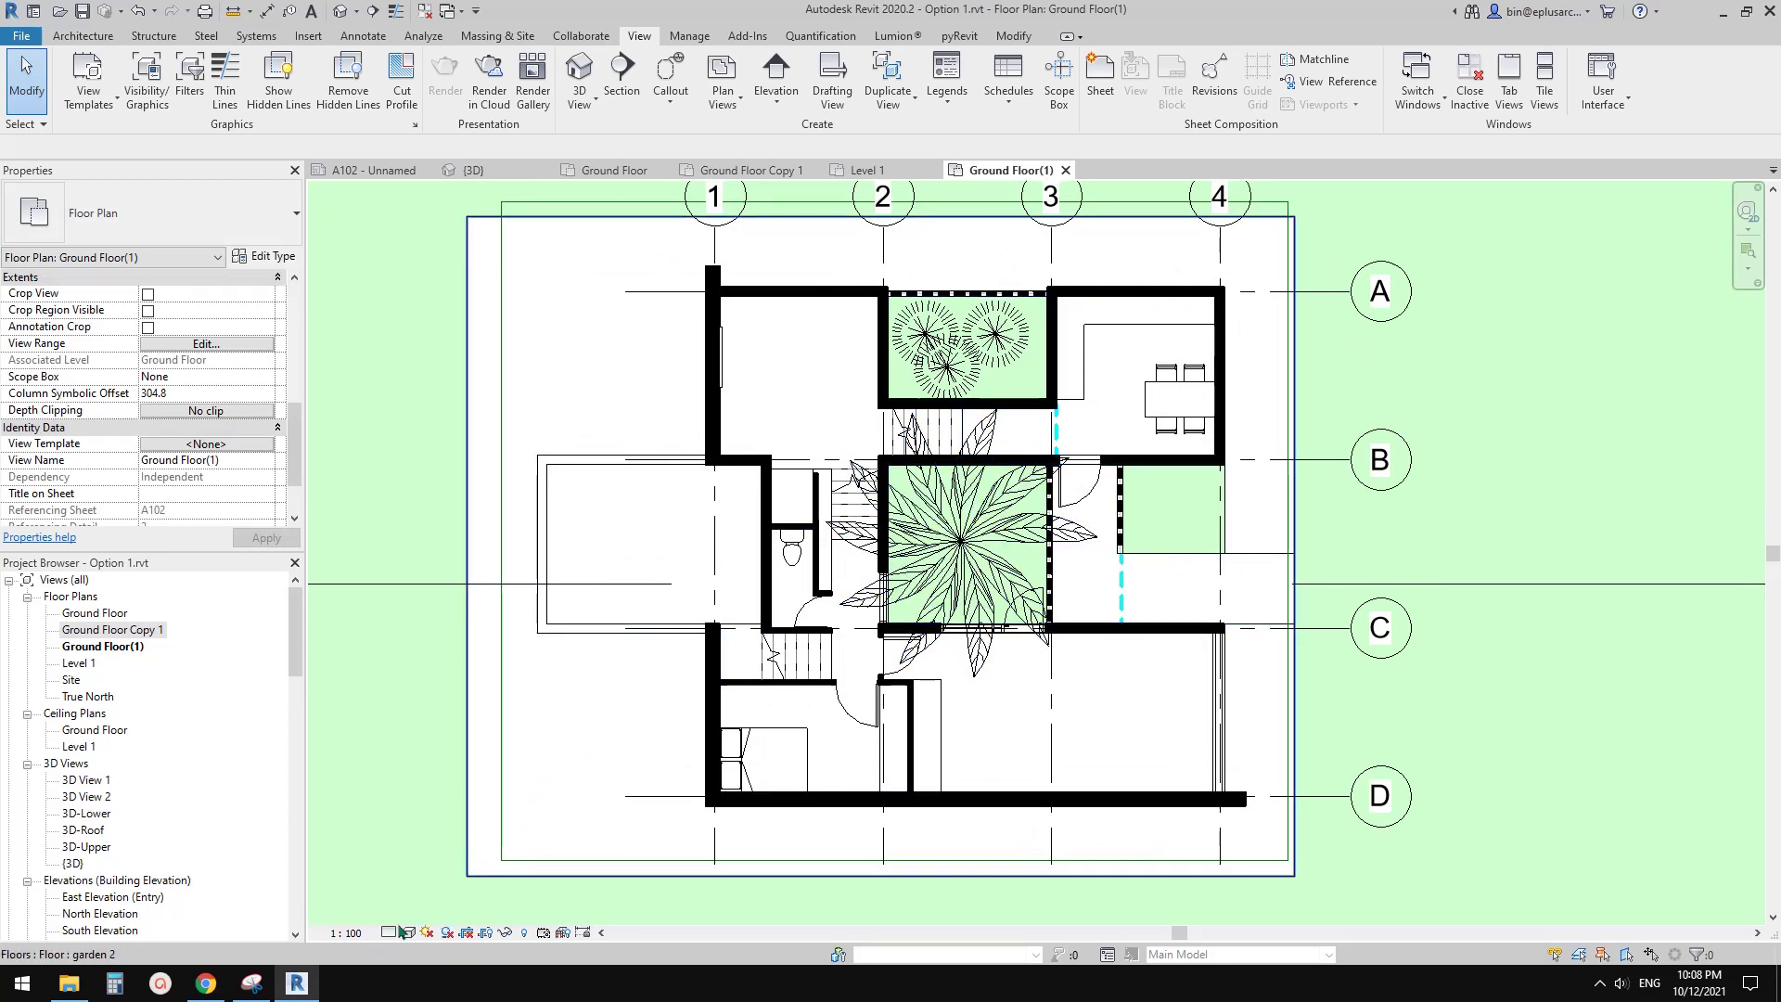
pyautogui.scroll(2, 668, 810)
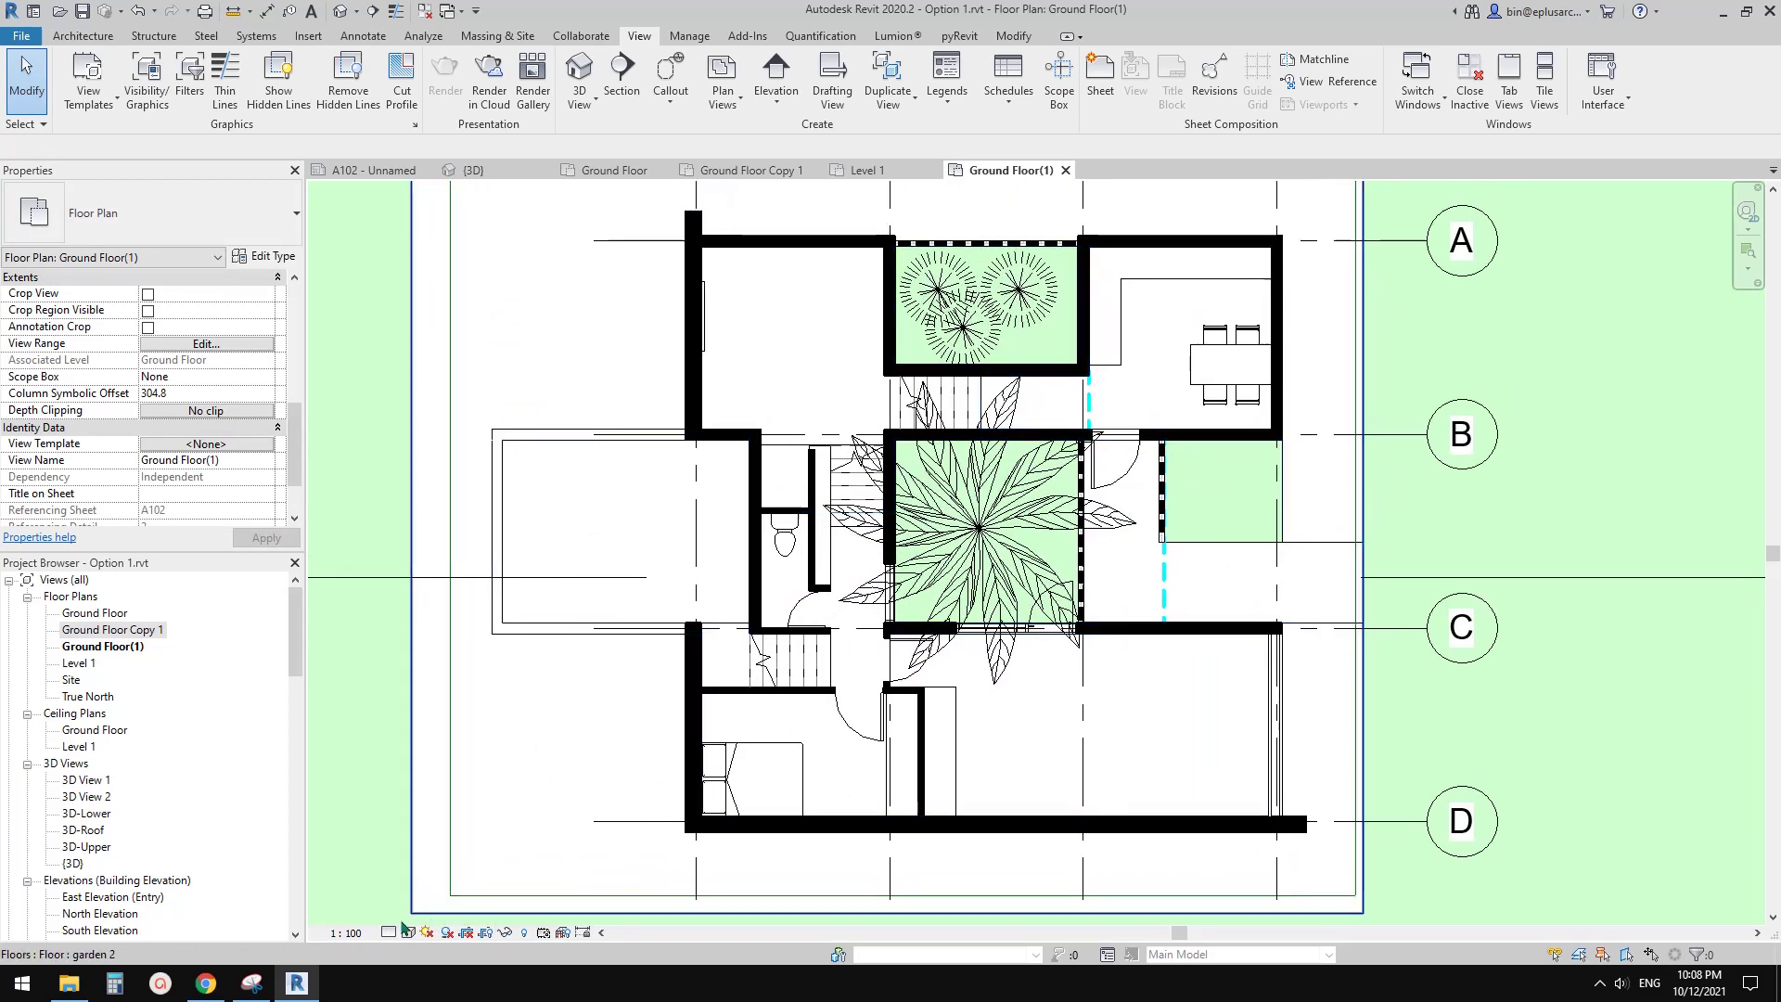
pyautogui.scroll(-2, 413, 816)
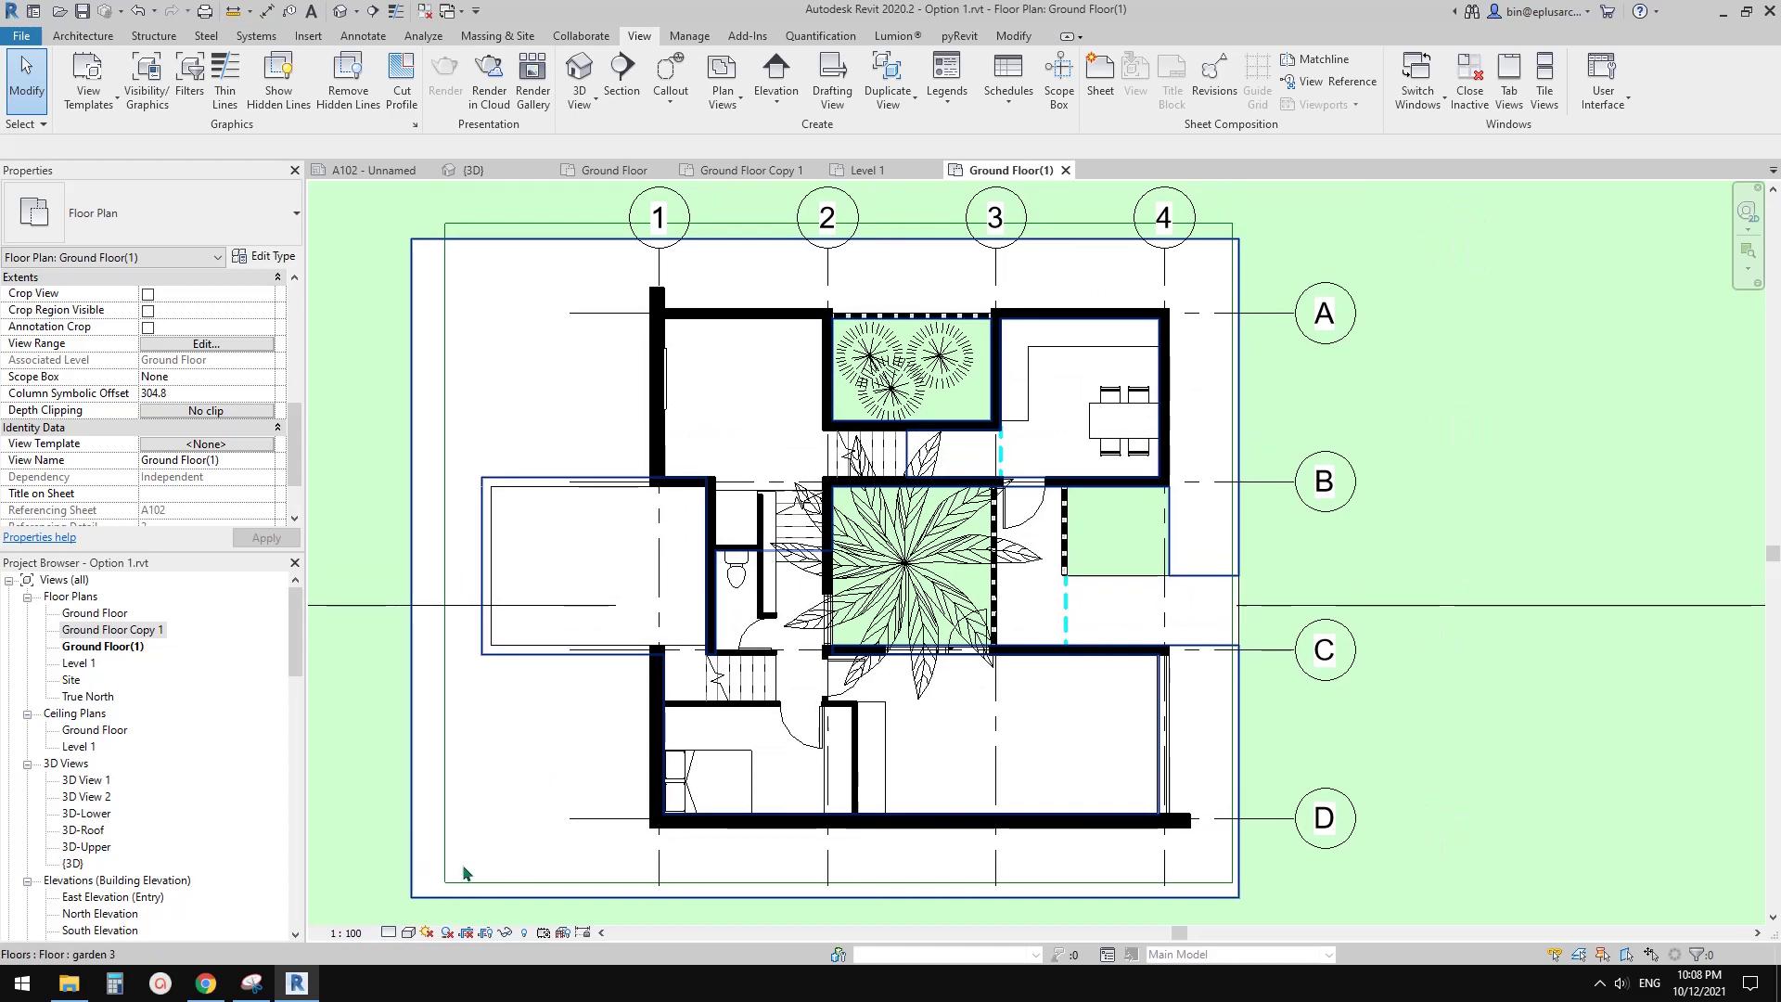
pyautogui.moveTo(710, 539); pyautogui.dragTo(727, 539, button='middle')
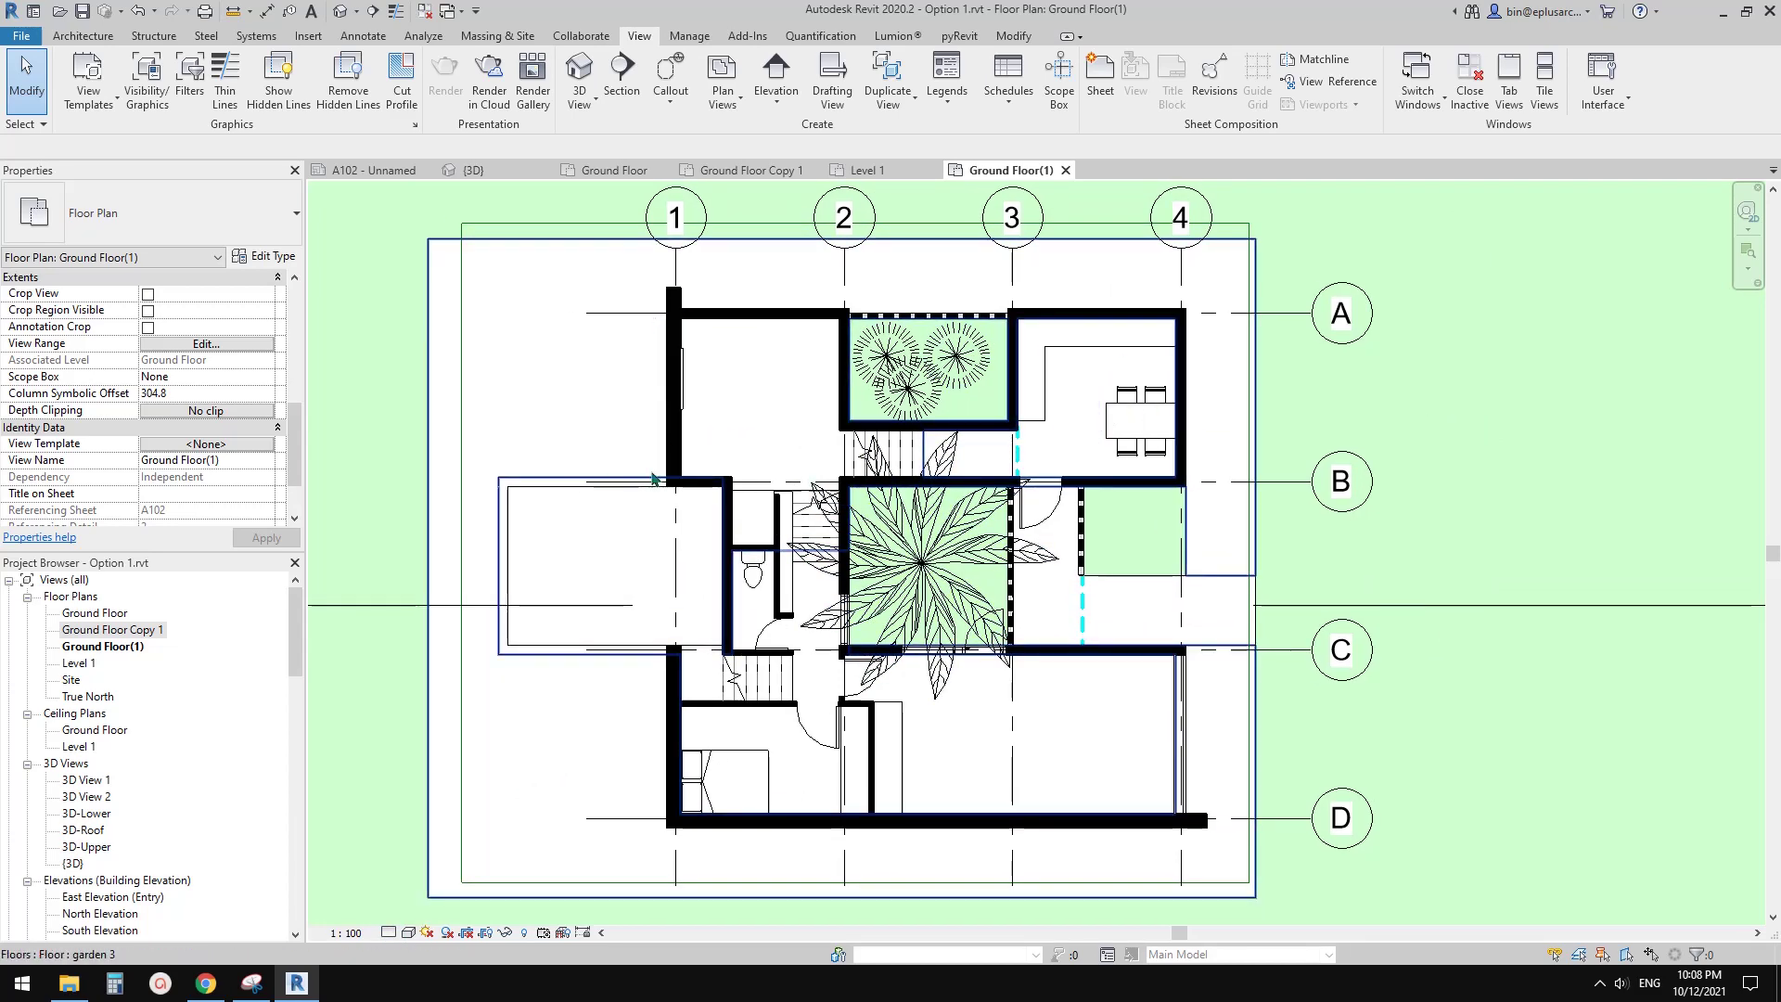
pyautogui.scroll(3, 690, 492)
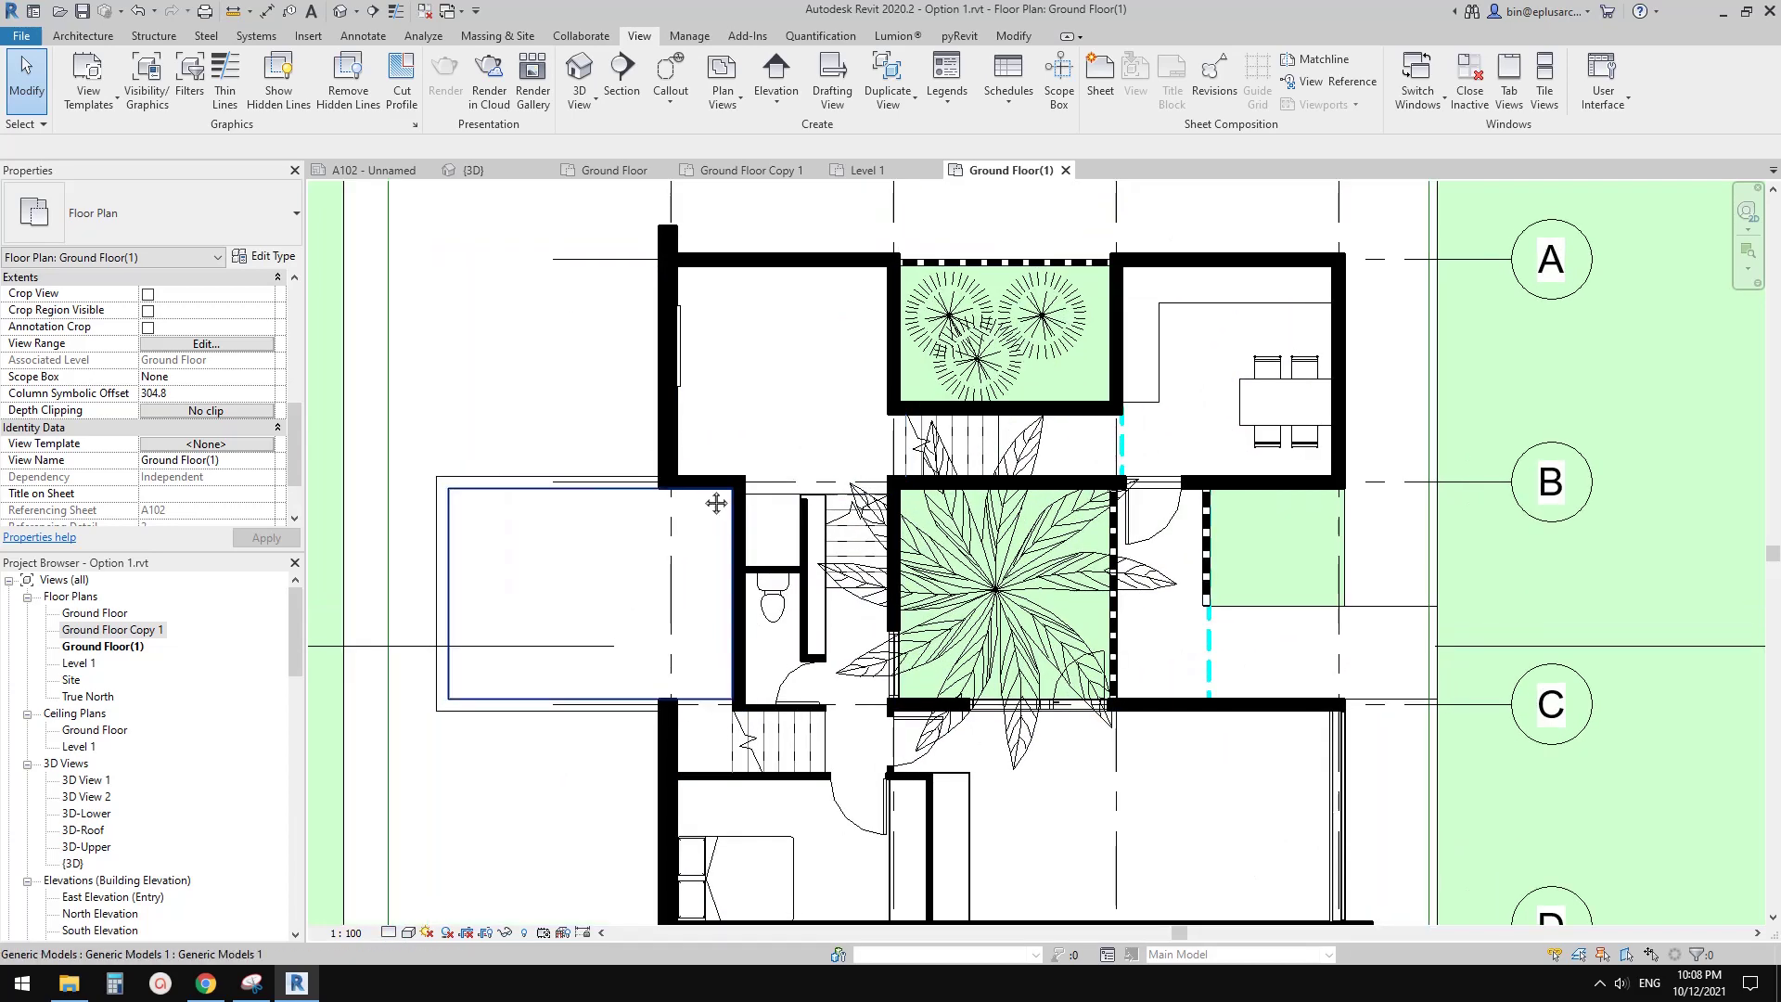
pyautogui.click(733, 265)
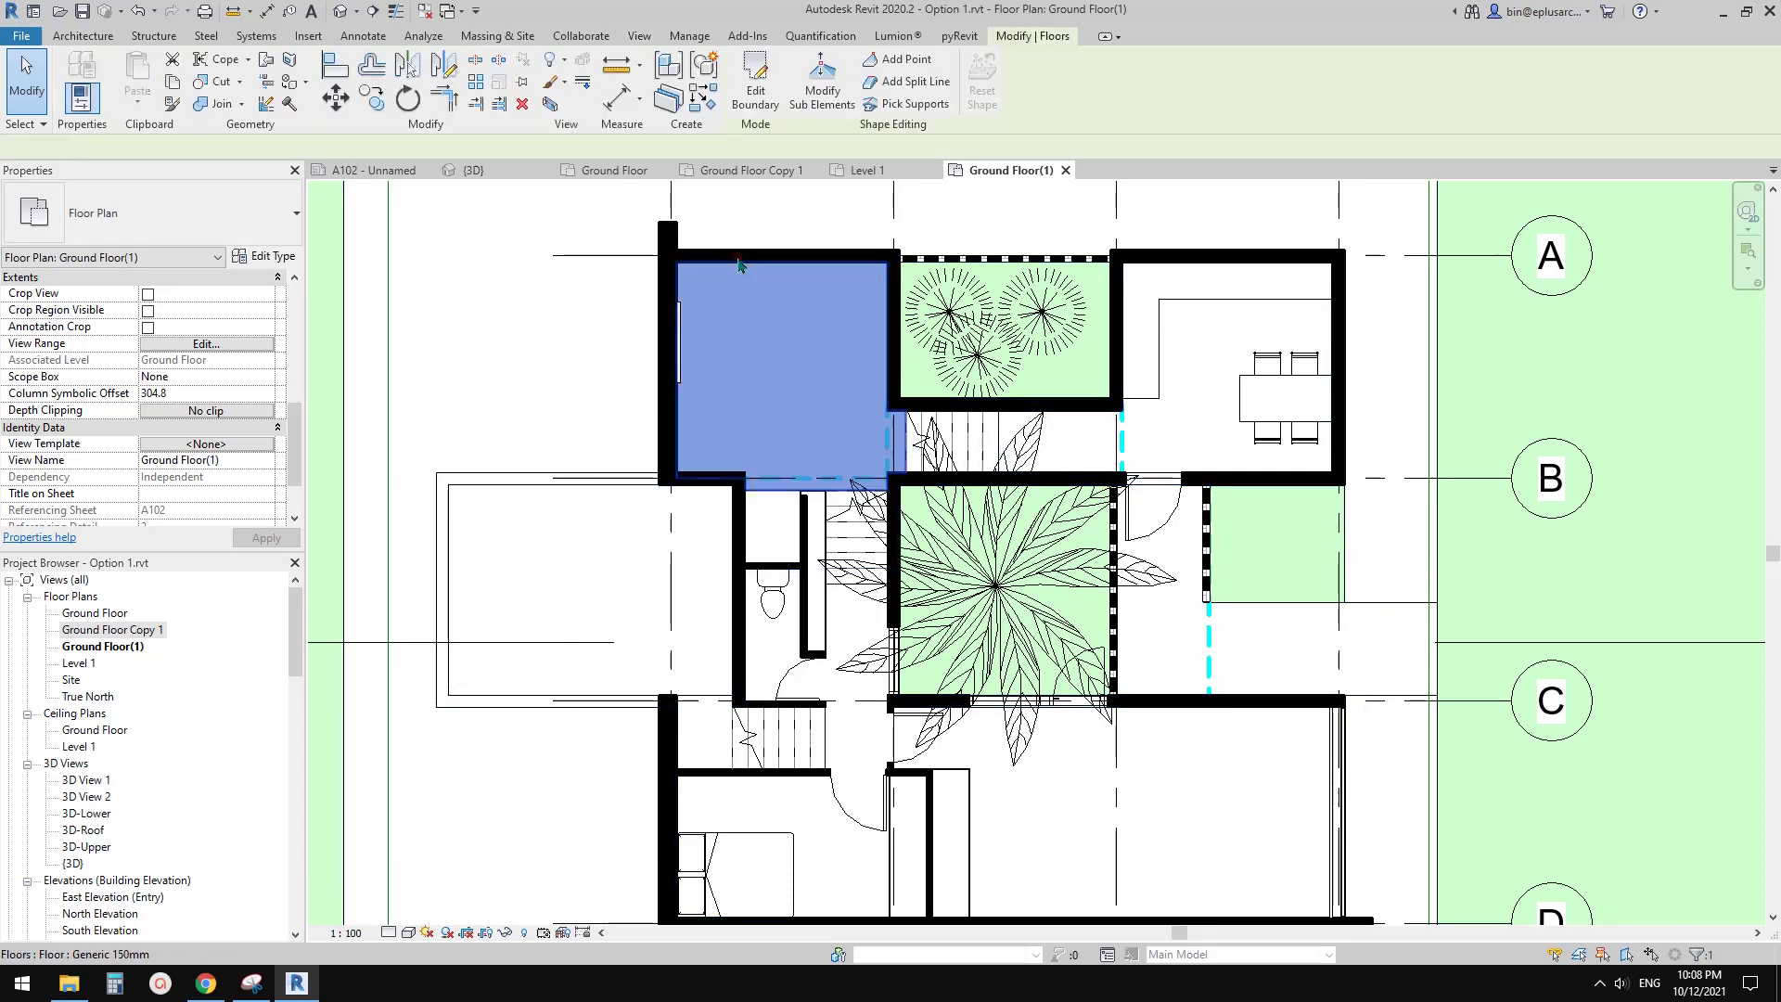
pyautogui.press('Escape')
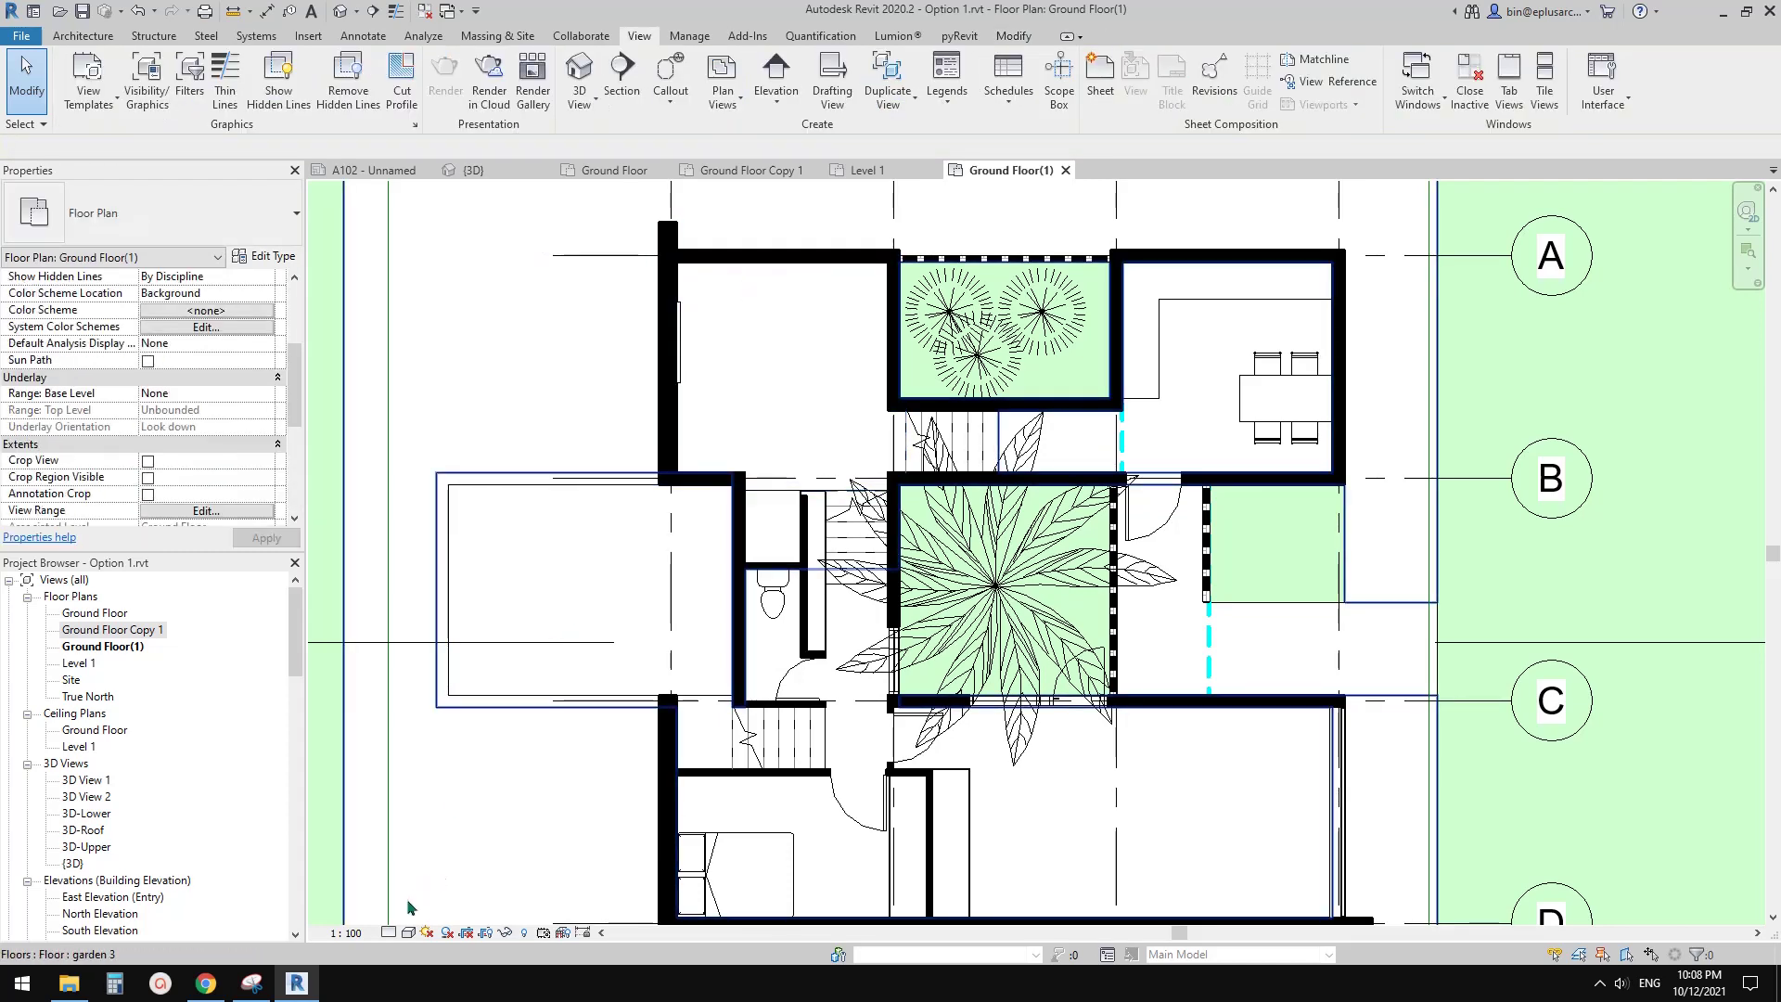
# Step: Set the detail level of the new ground floor plan to Medium
pyautogui.moveTo(696, 530); pyautogui.dragTo(695, 509, button='middle')
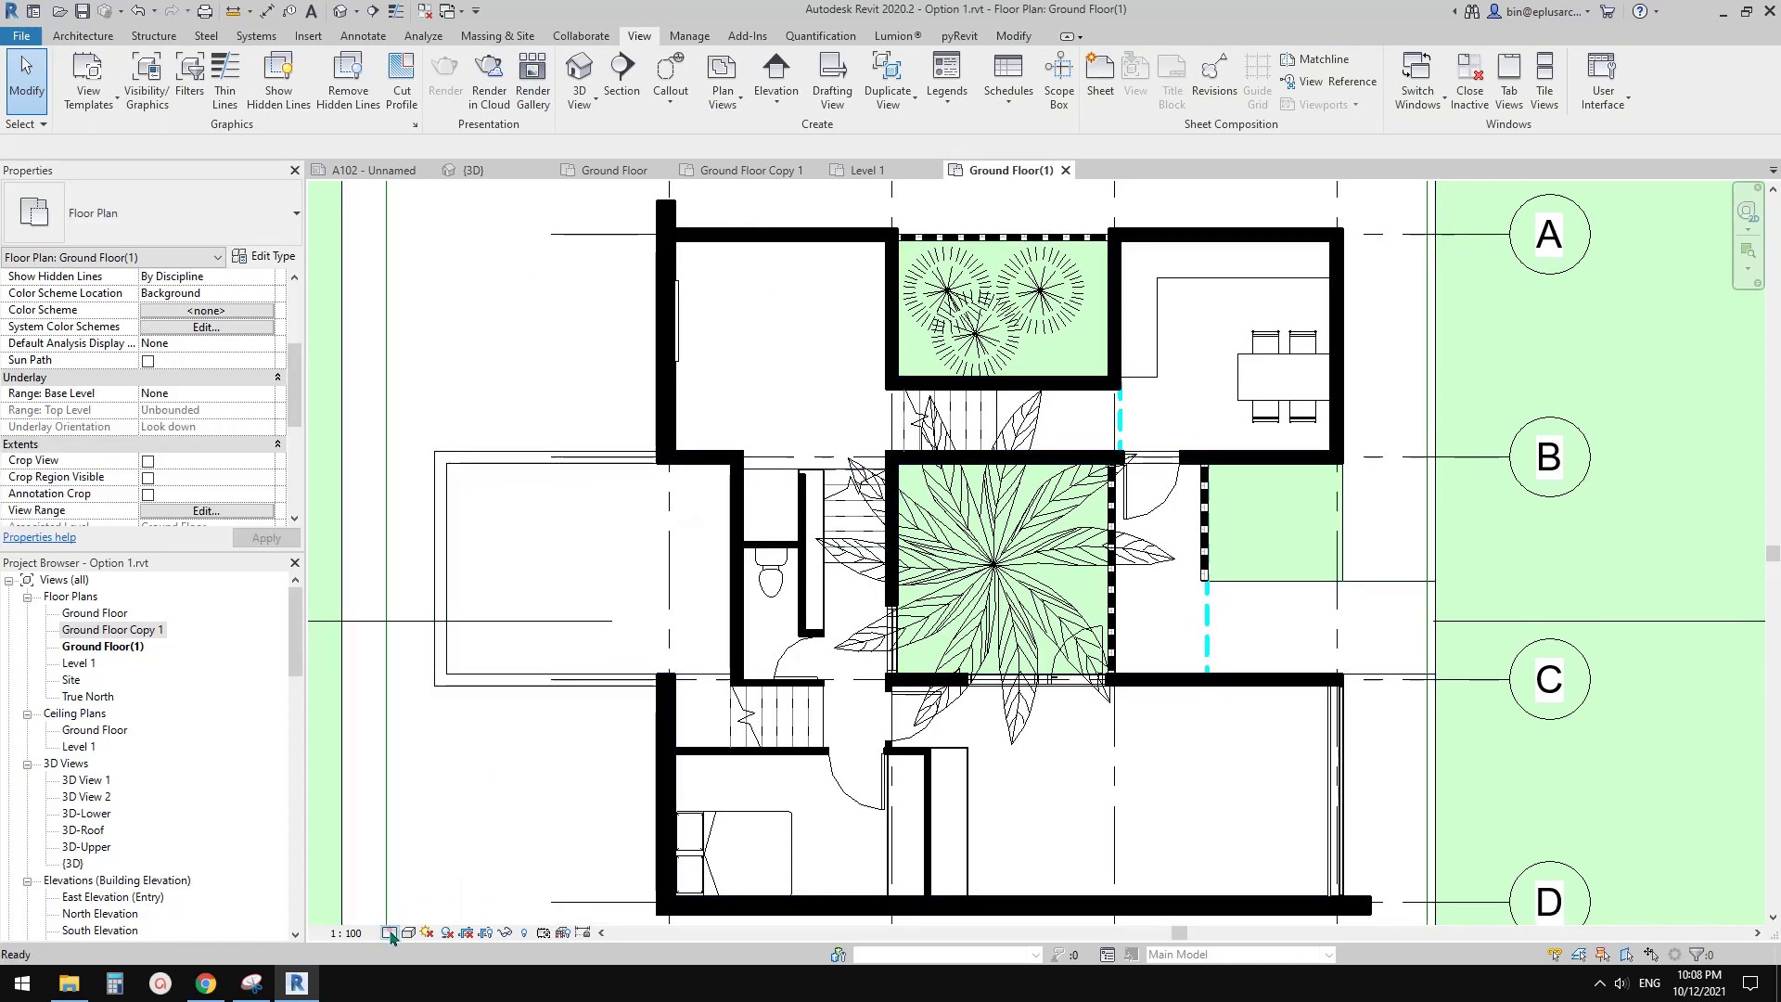
pyautogui.click(390, 933)
pyautogui.click(783, 702)
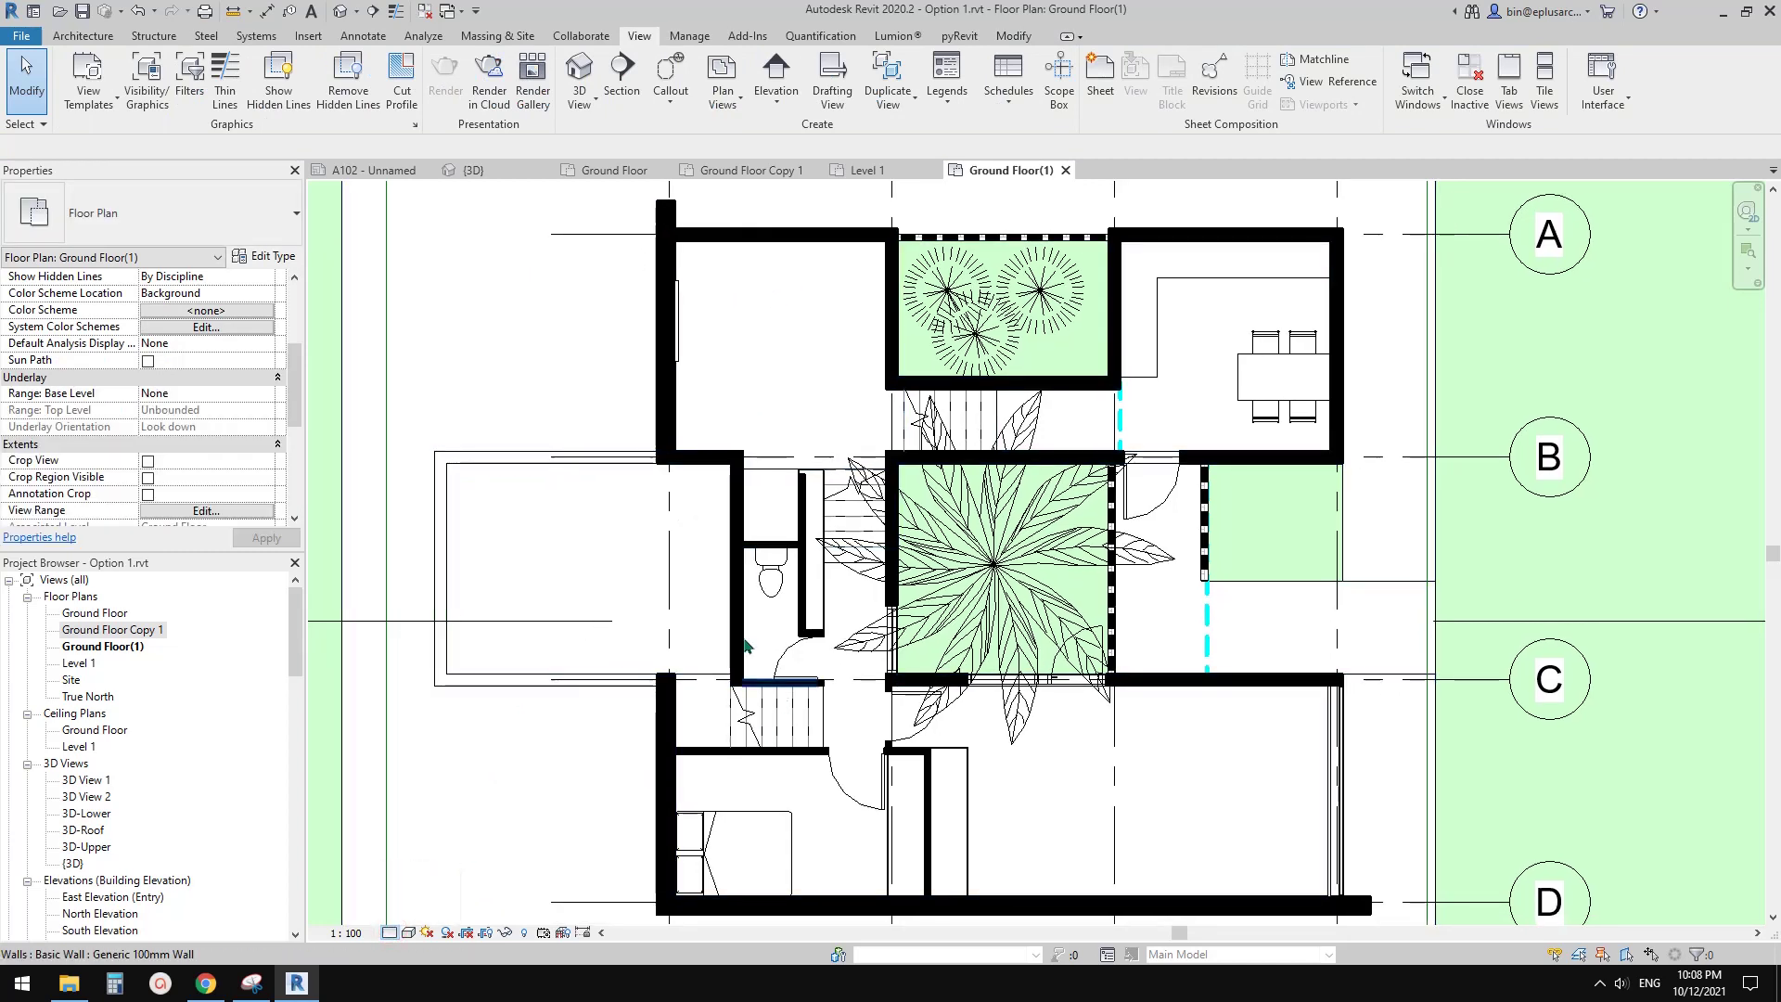
pyautogui.click(390, 933)
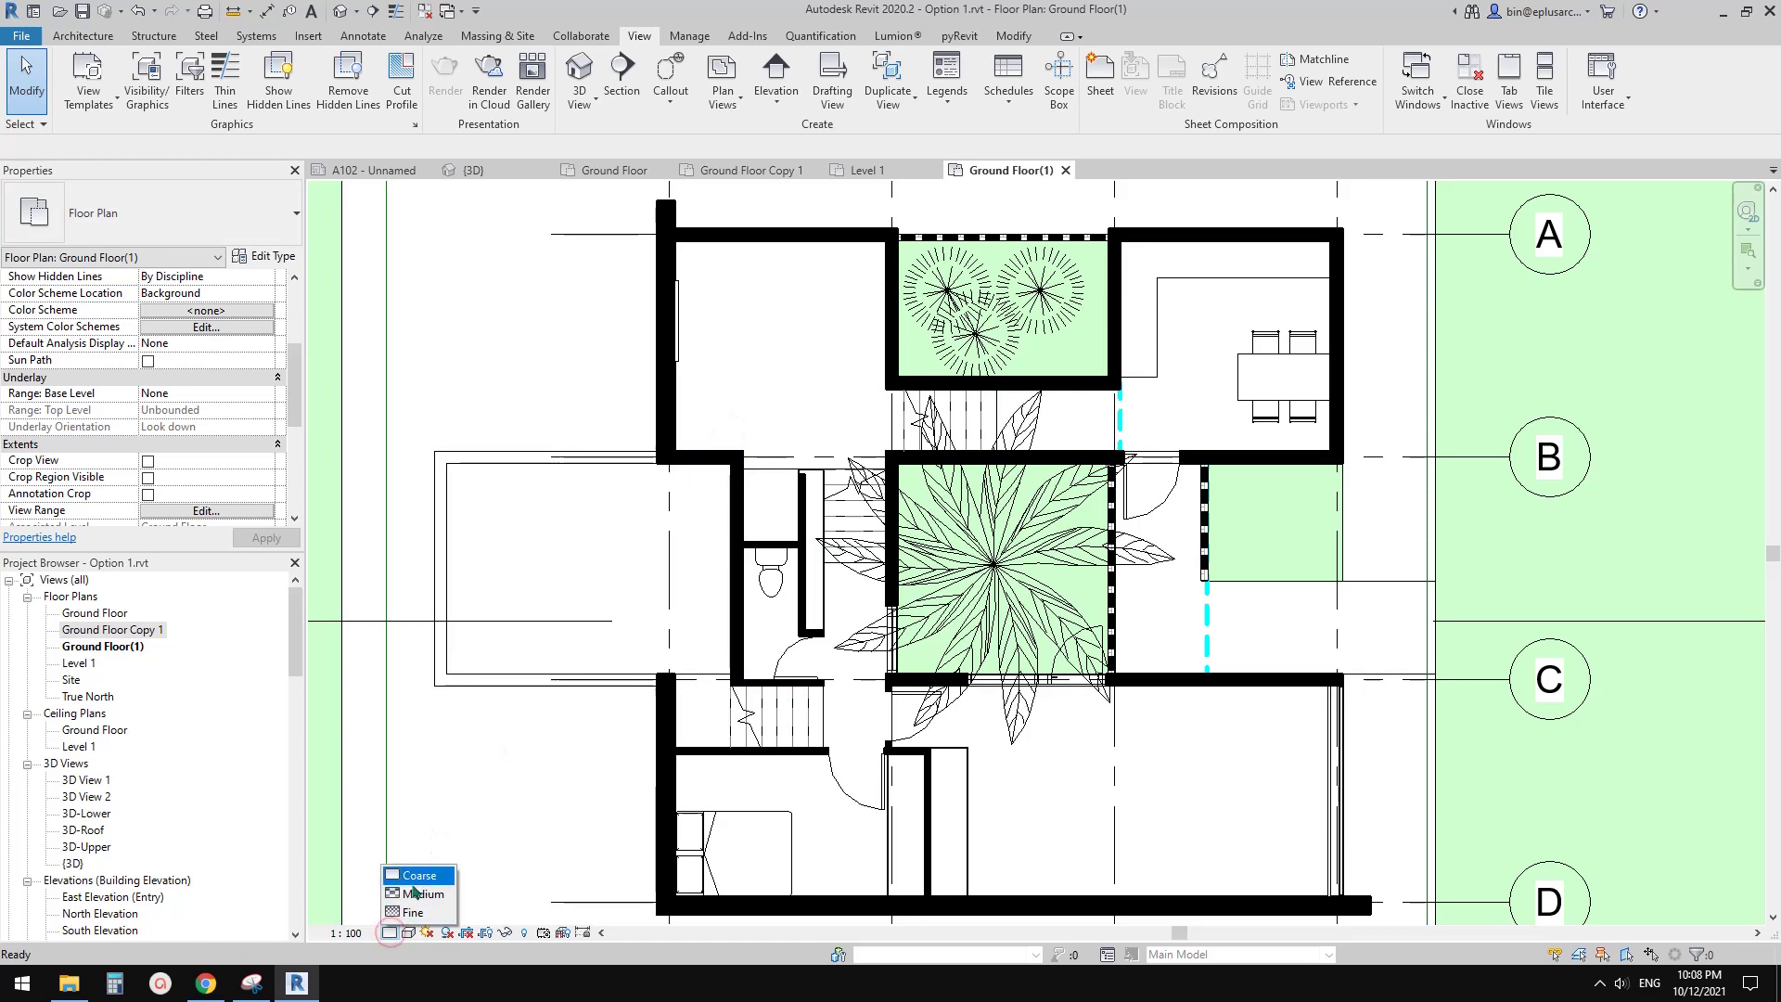
pyautogui.click(415, 893)
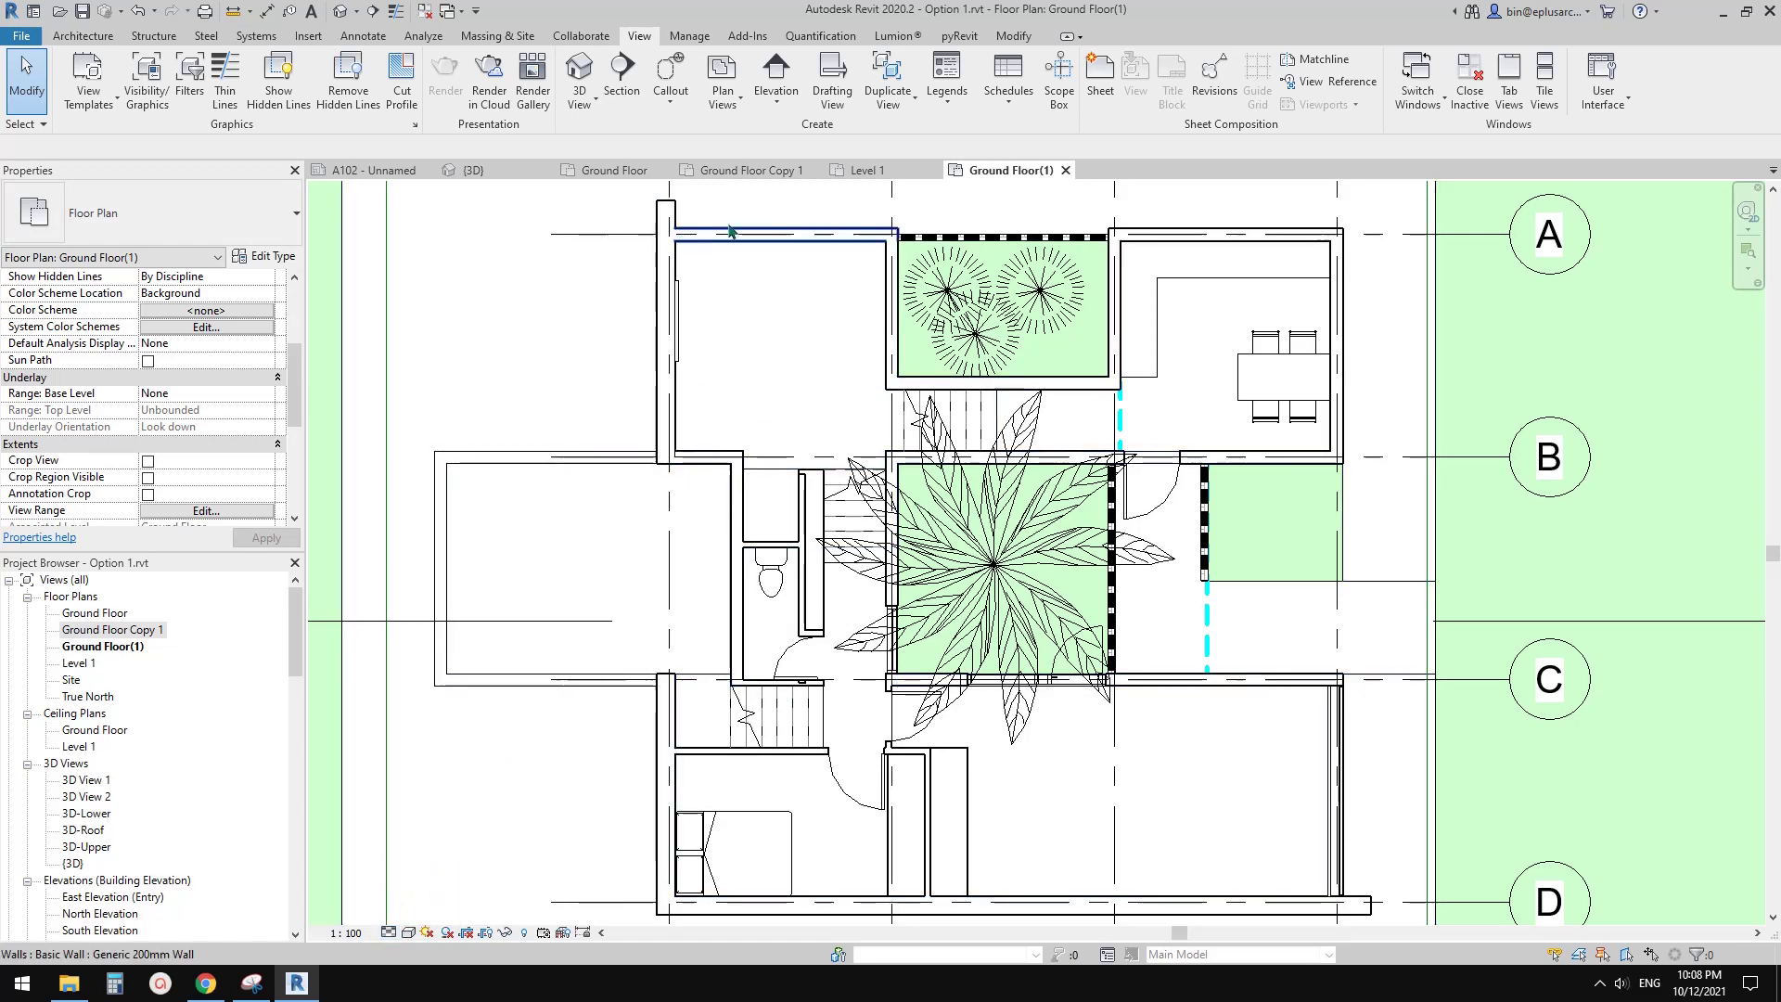
# Step: Examine the wall outlines and junctions across the plan at the Medium detail level
pyautogui.scroll(3, 663, 691)
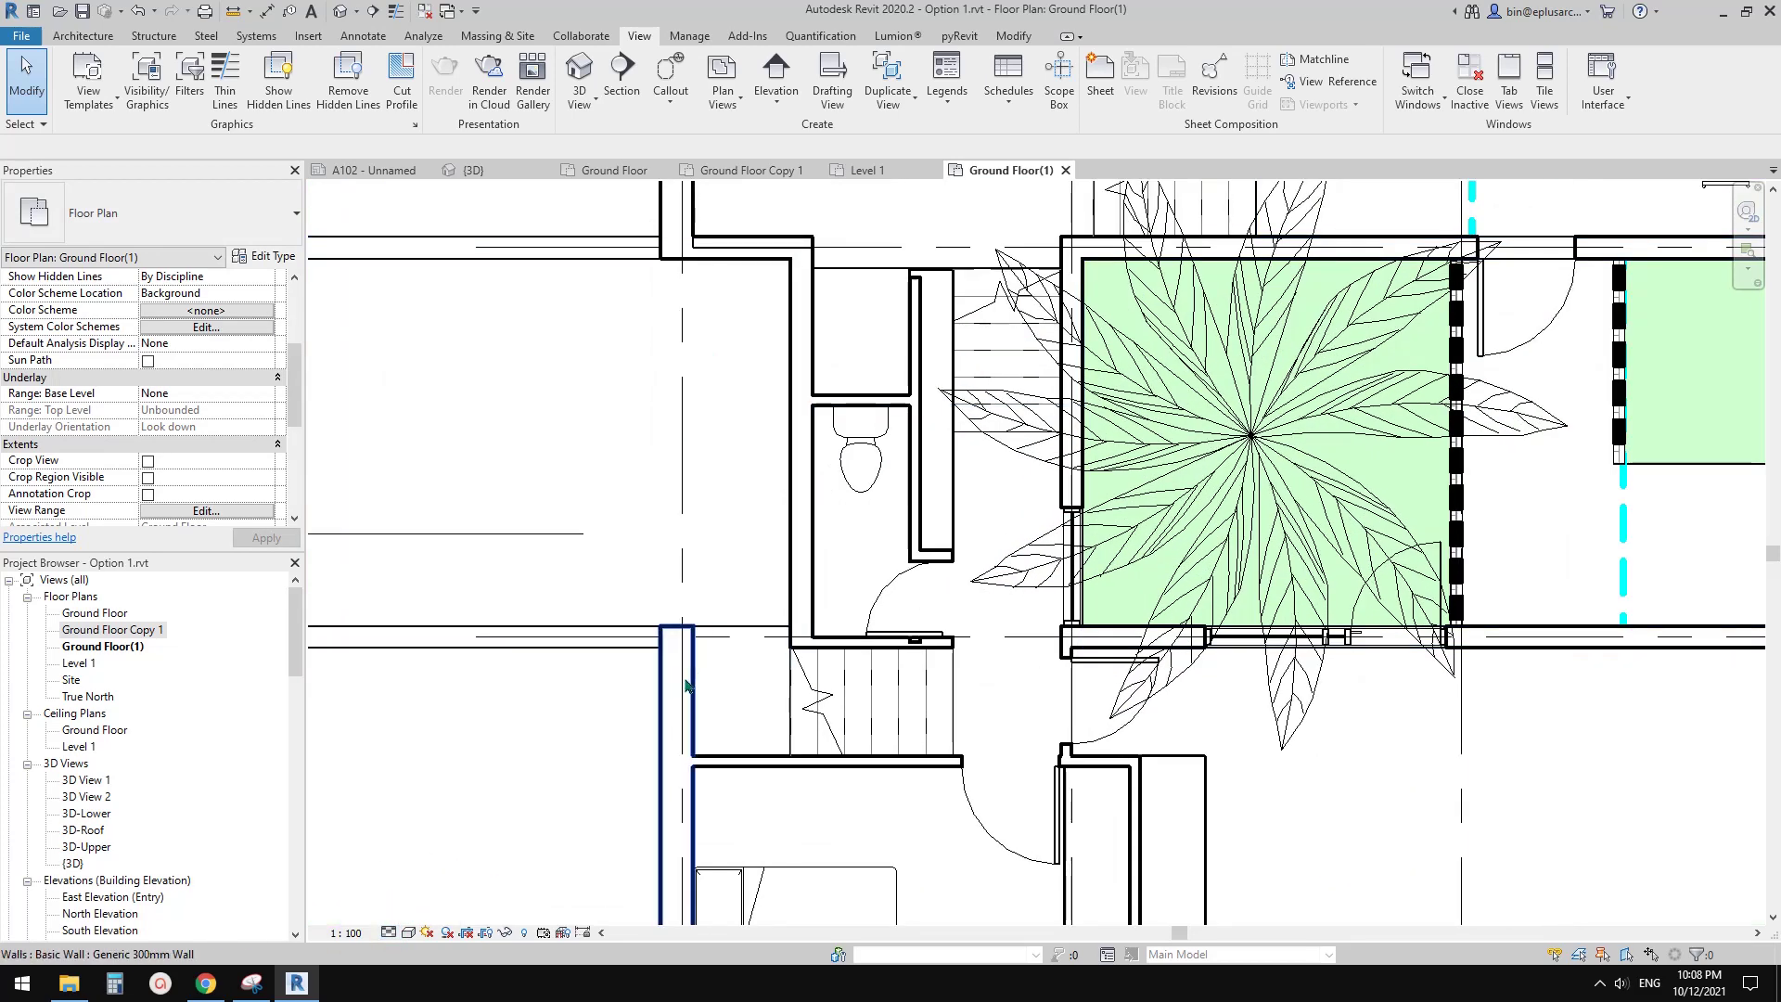
pyautogui.scroll(-2, 702, 691)
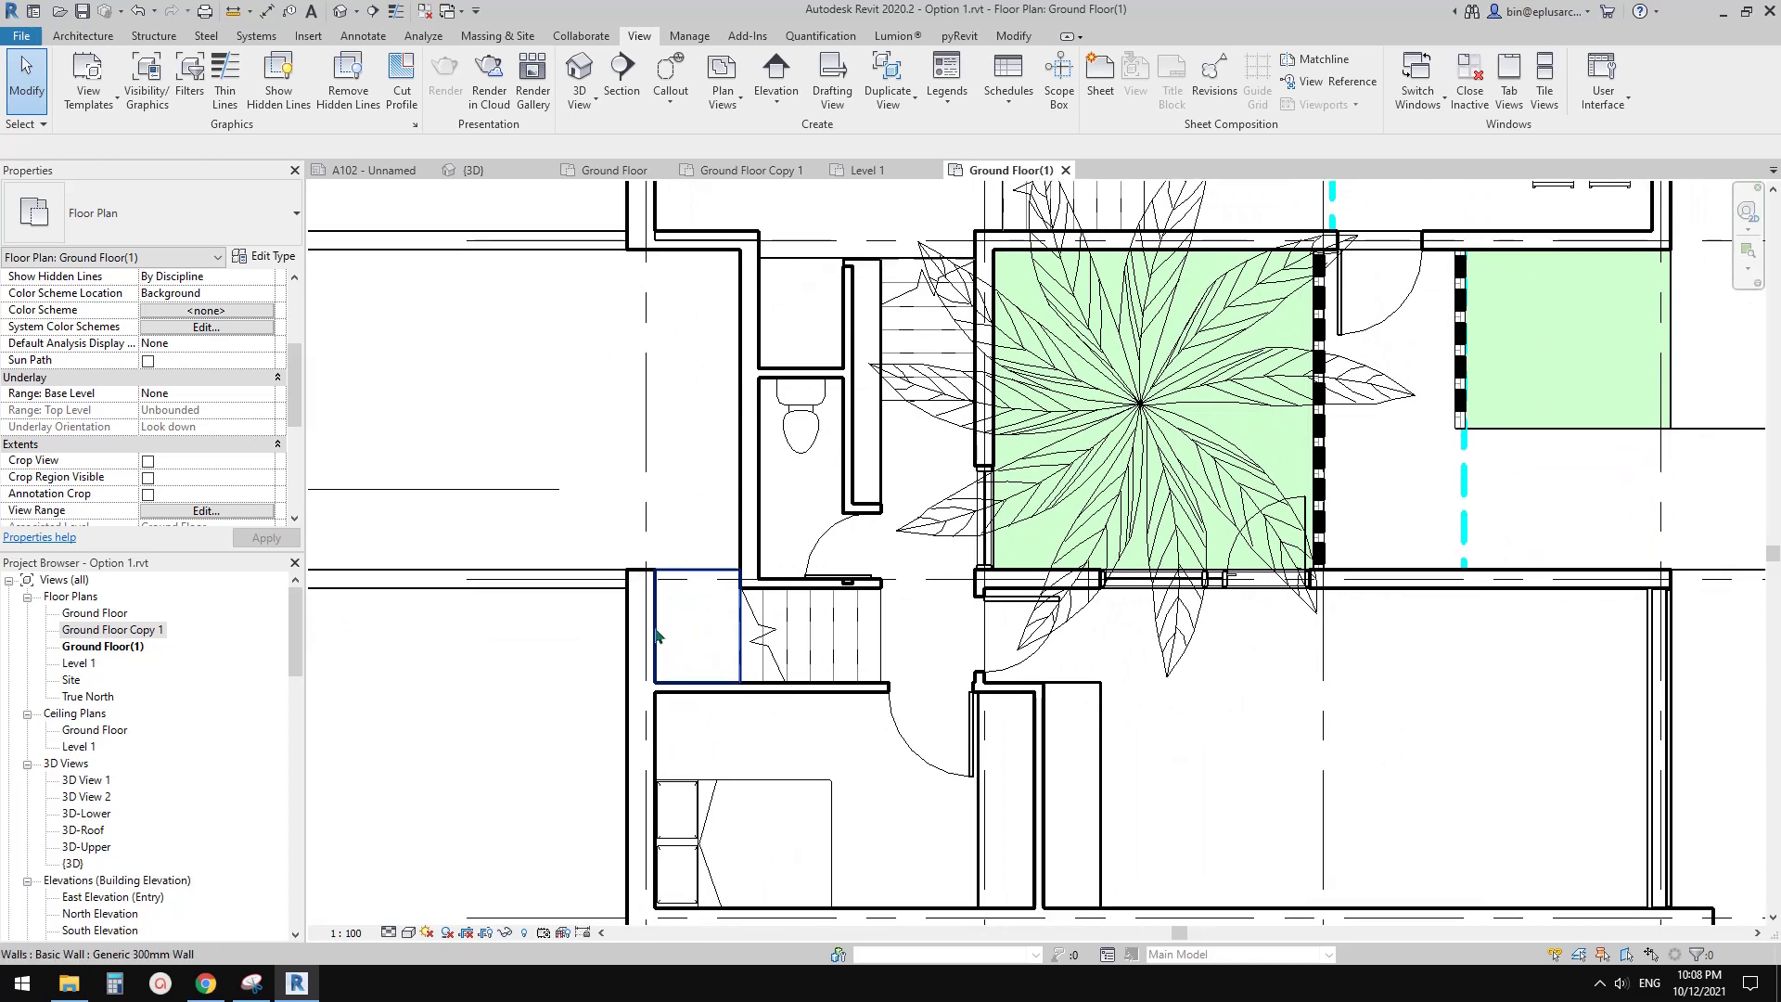
pyautogui.moveTo(754, 488); pyautogui.dragTo(684, 474, button='middle')
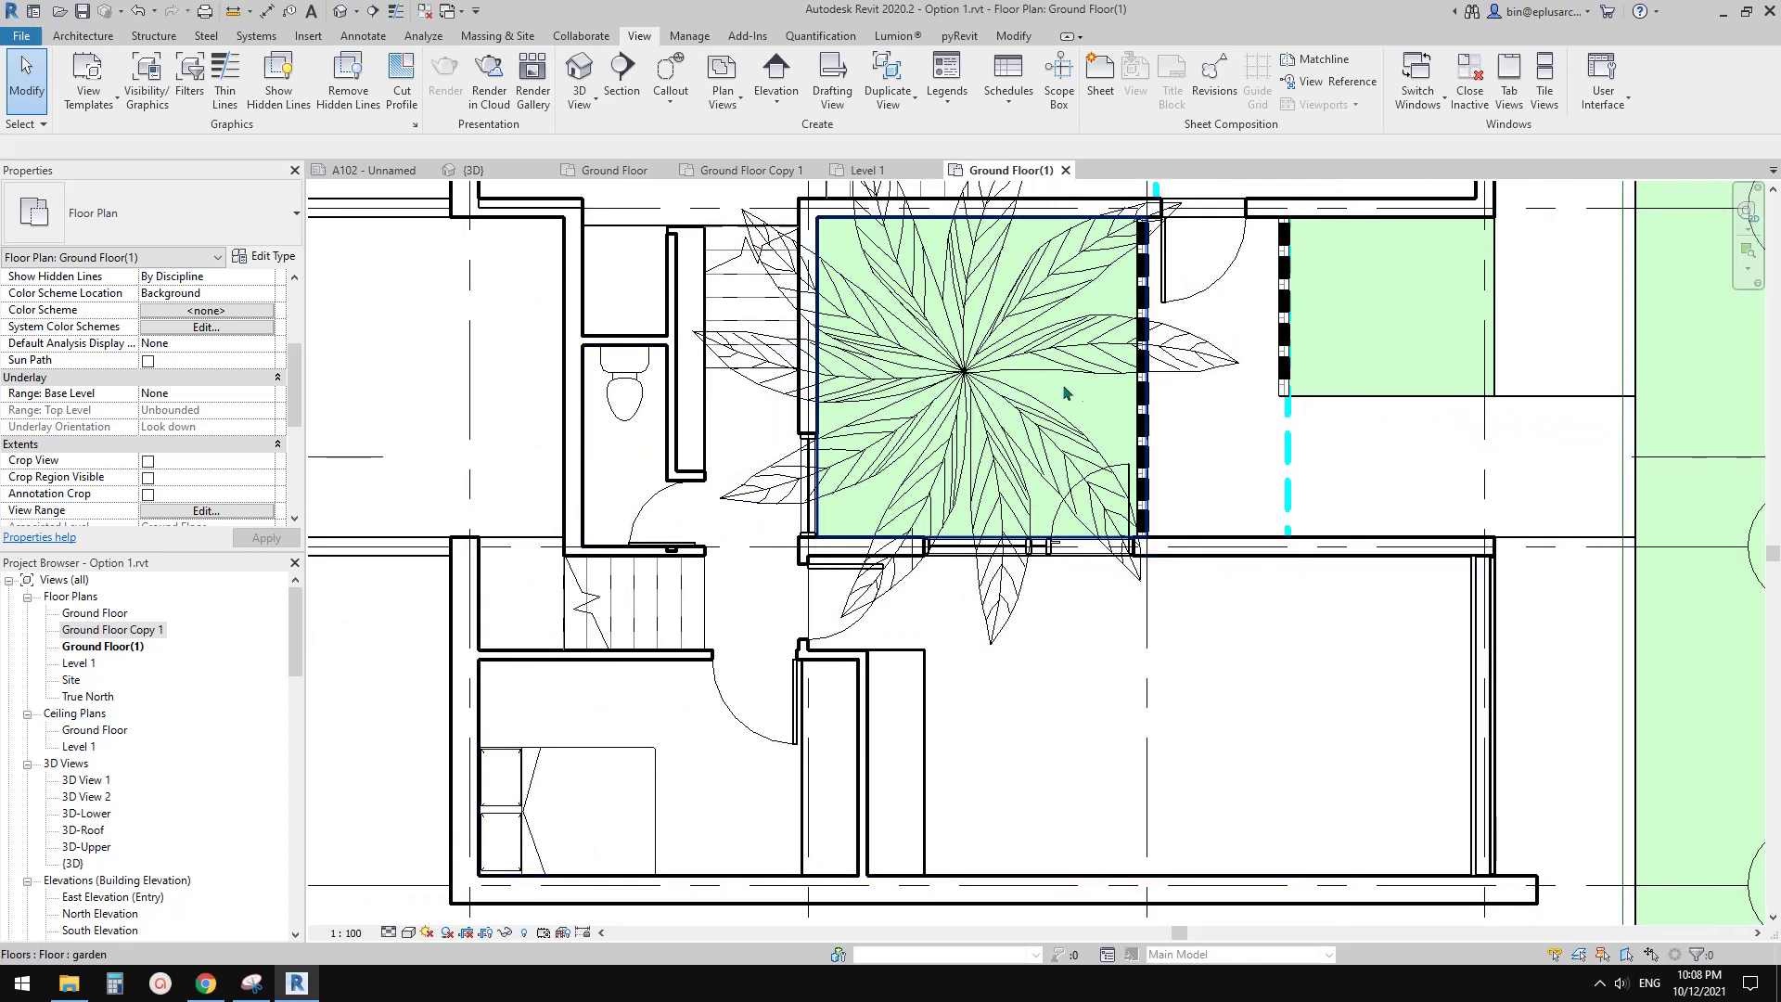
pyautogui.moveTo(1234, 454); pyautogui.dragTo(1035, 434, button='middle')
pyautogui.scroll(1, 1291, 595)
pyautogui.moveTo(1291, 595); pyautogui.dragTo(1011, 469, button='middle')
pyautogui.moveTo(851, 402); pyautogui.dragTo(1162, 449, button='middle')
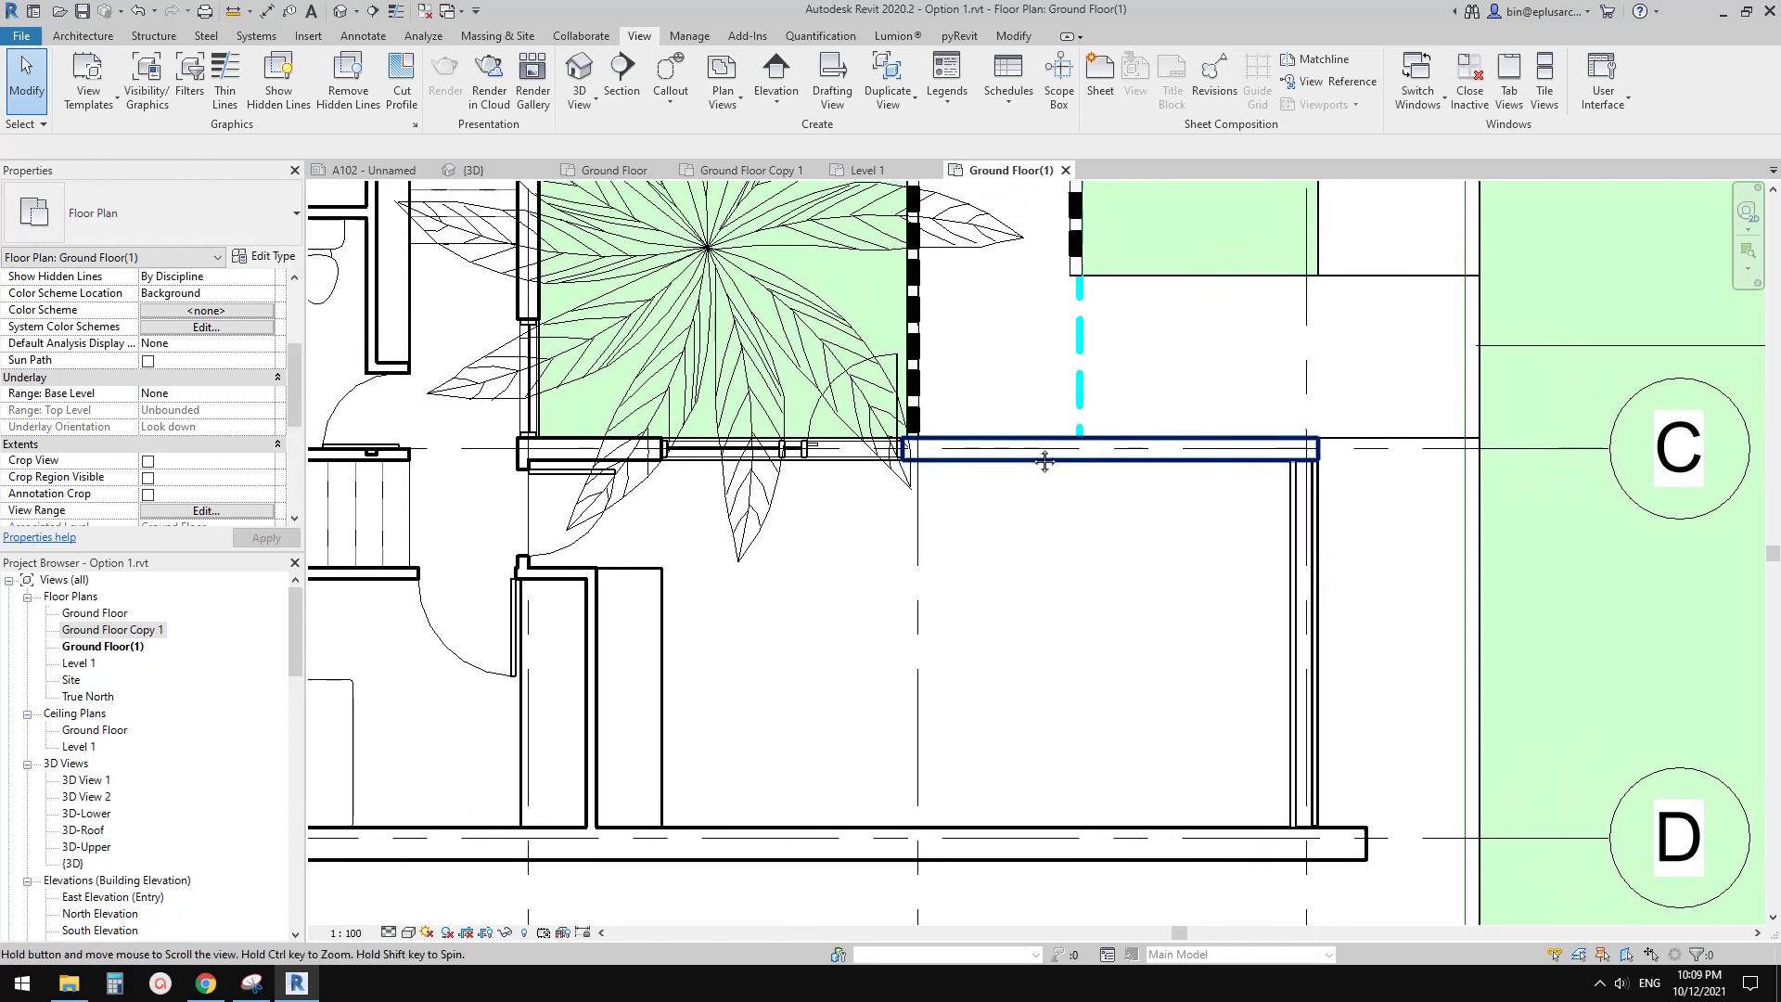
pyautogui.moveTo(1051, 432); pyautogui.dragTo(1032, 455, button='middle')
# Step: Draw a horizontal Brick veneer - 250 timber wall about 2100 mm long in the room between grids 3 and 4, C and D
pyautogui.press('w')
pyautogui.press('a')
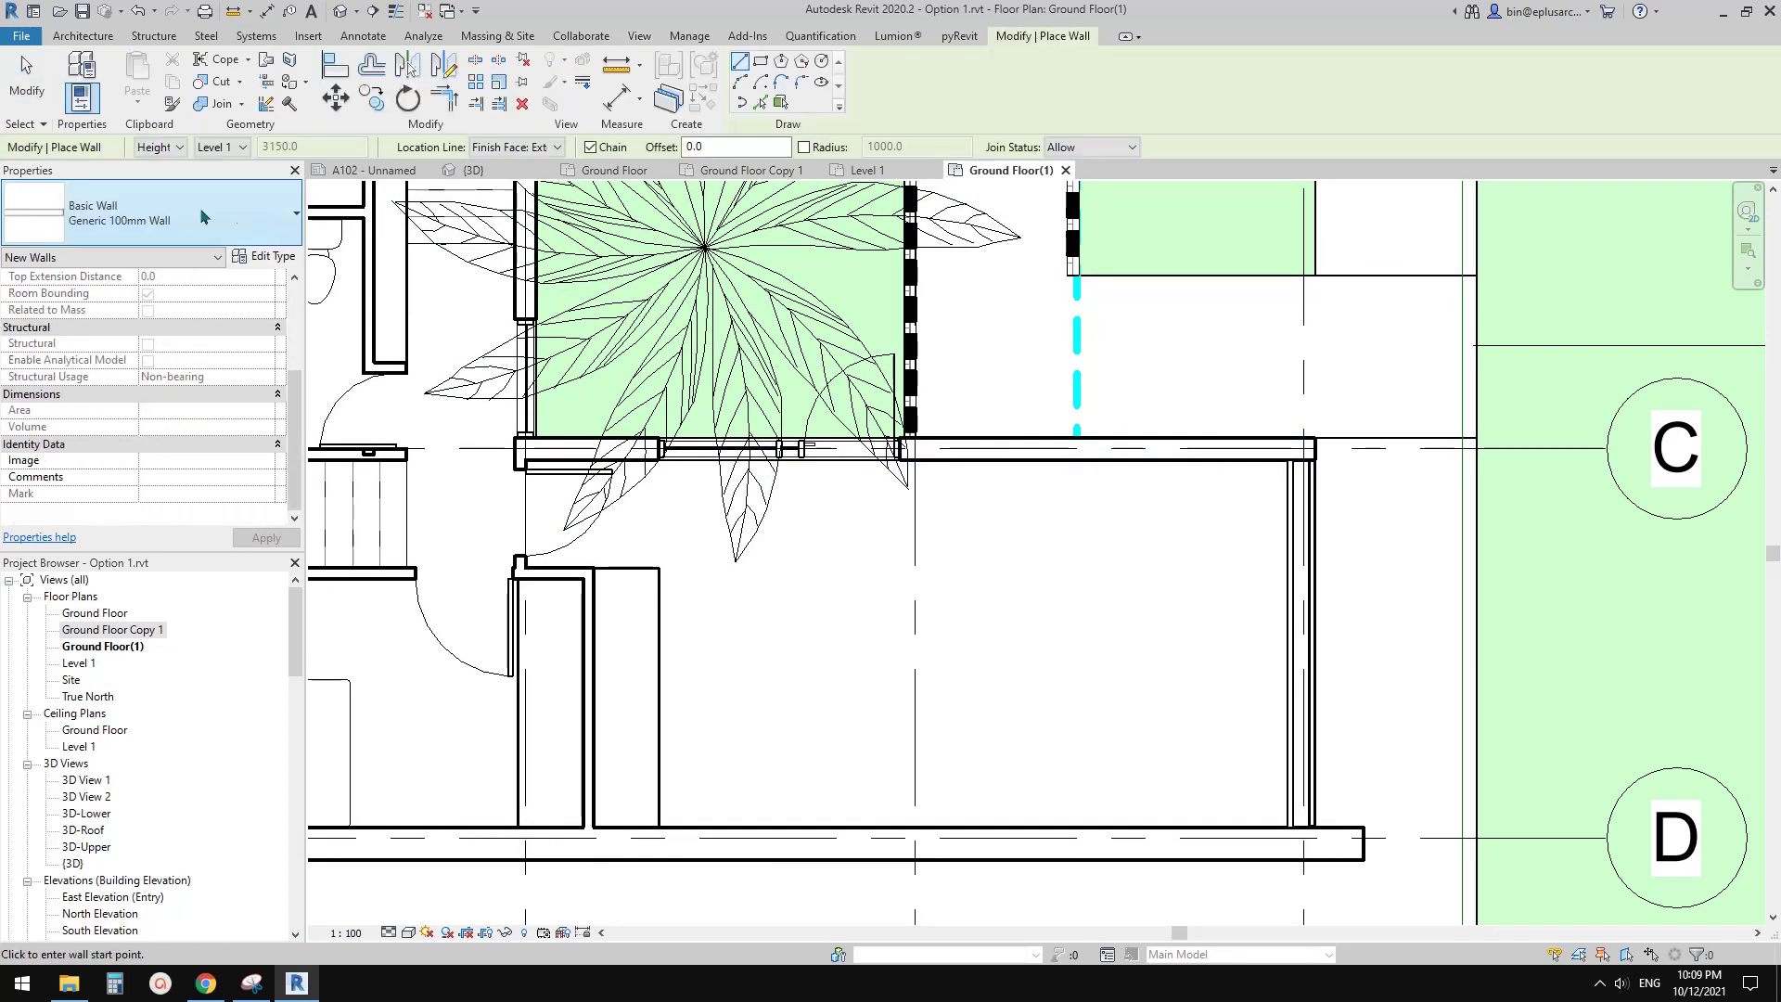
pyautogui.click(185, 214)
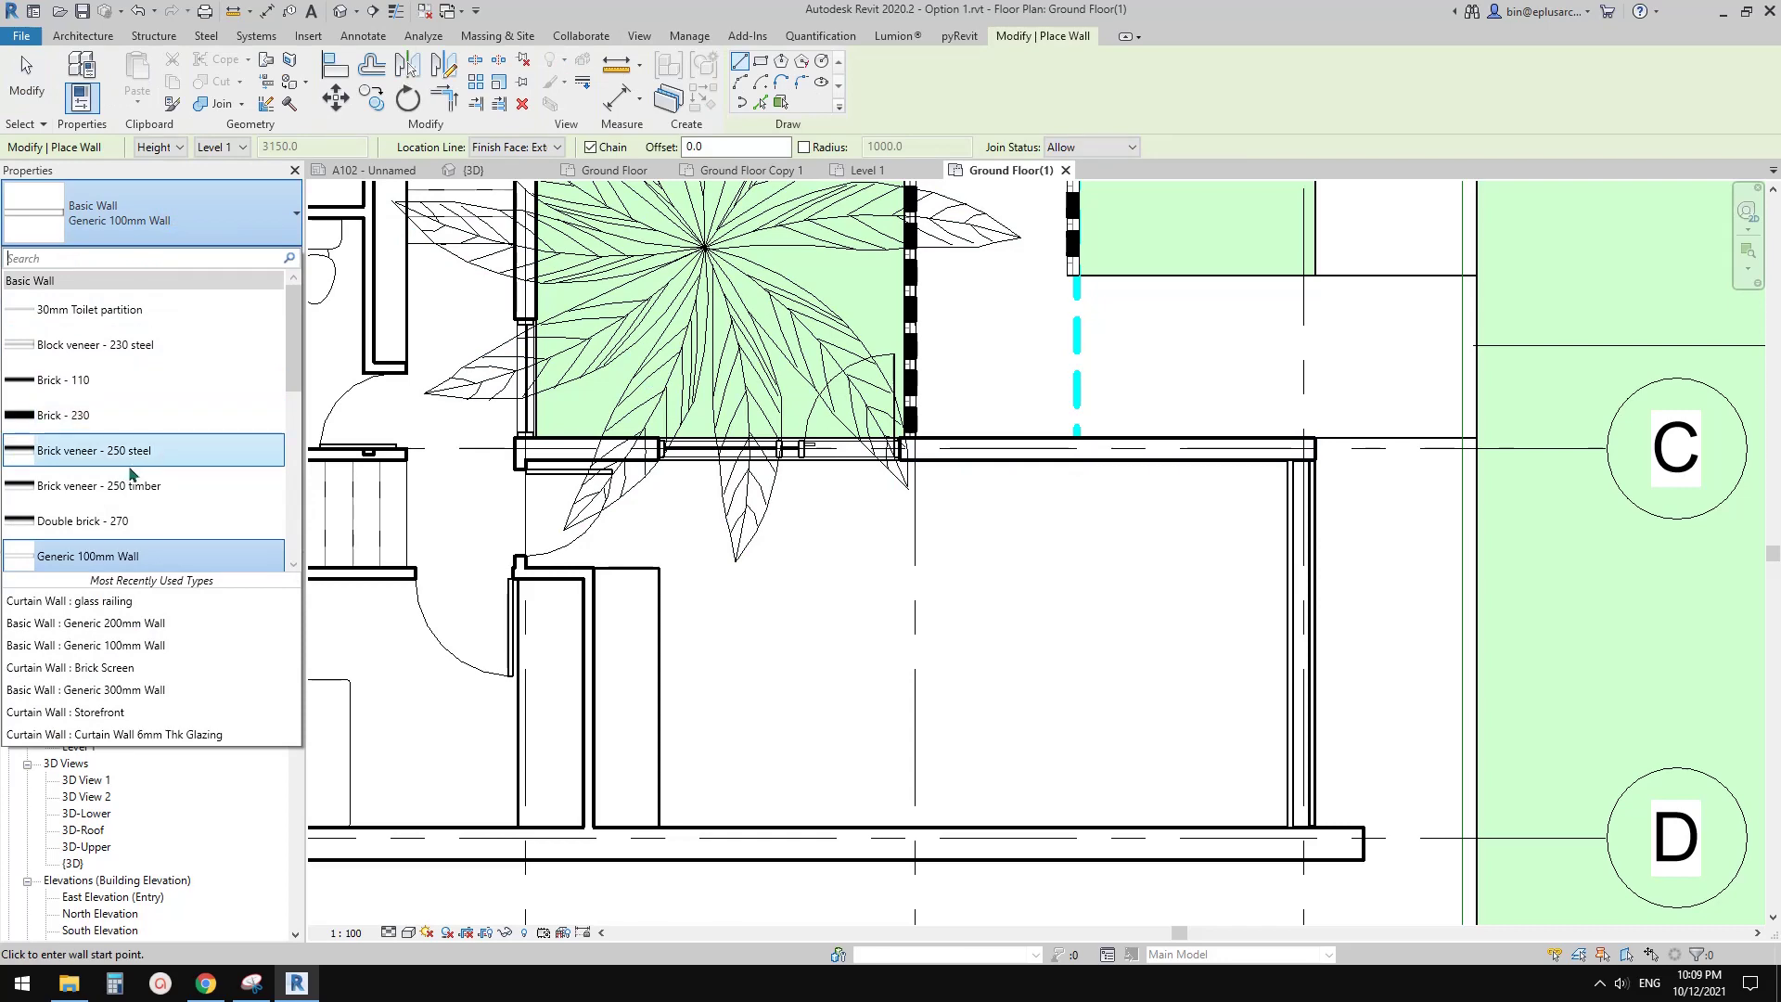
pyautogui.click(88, 488)
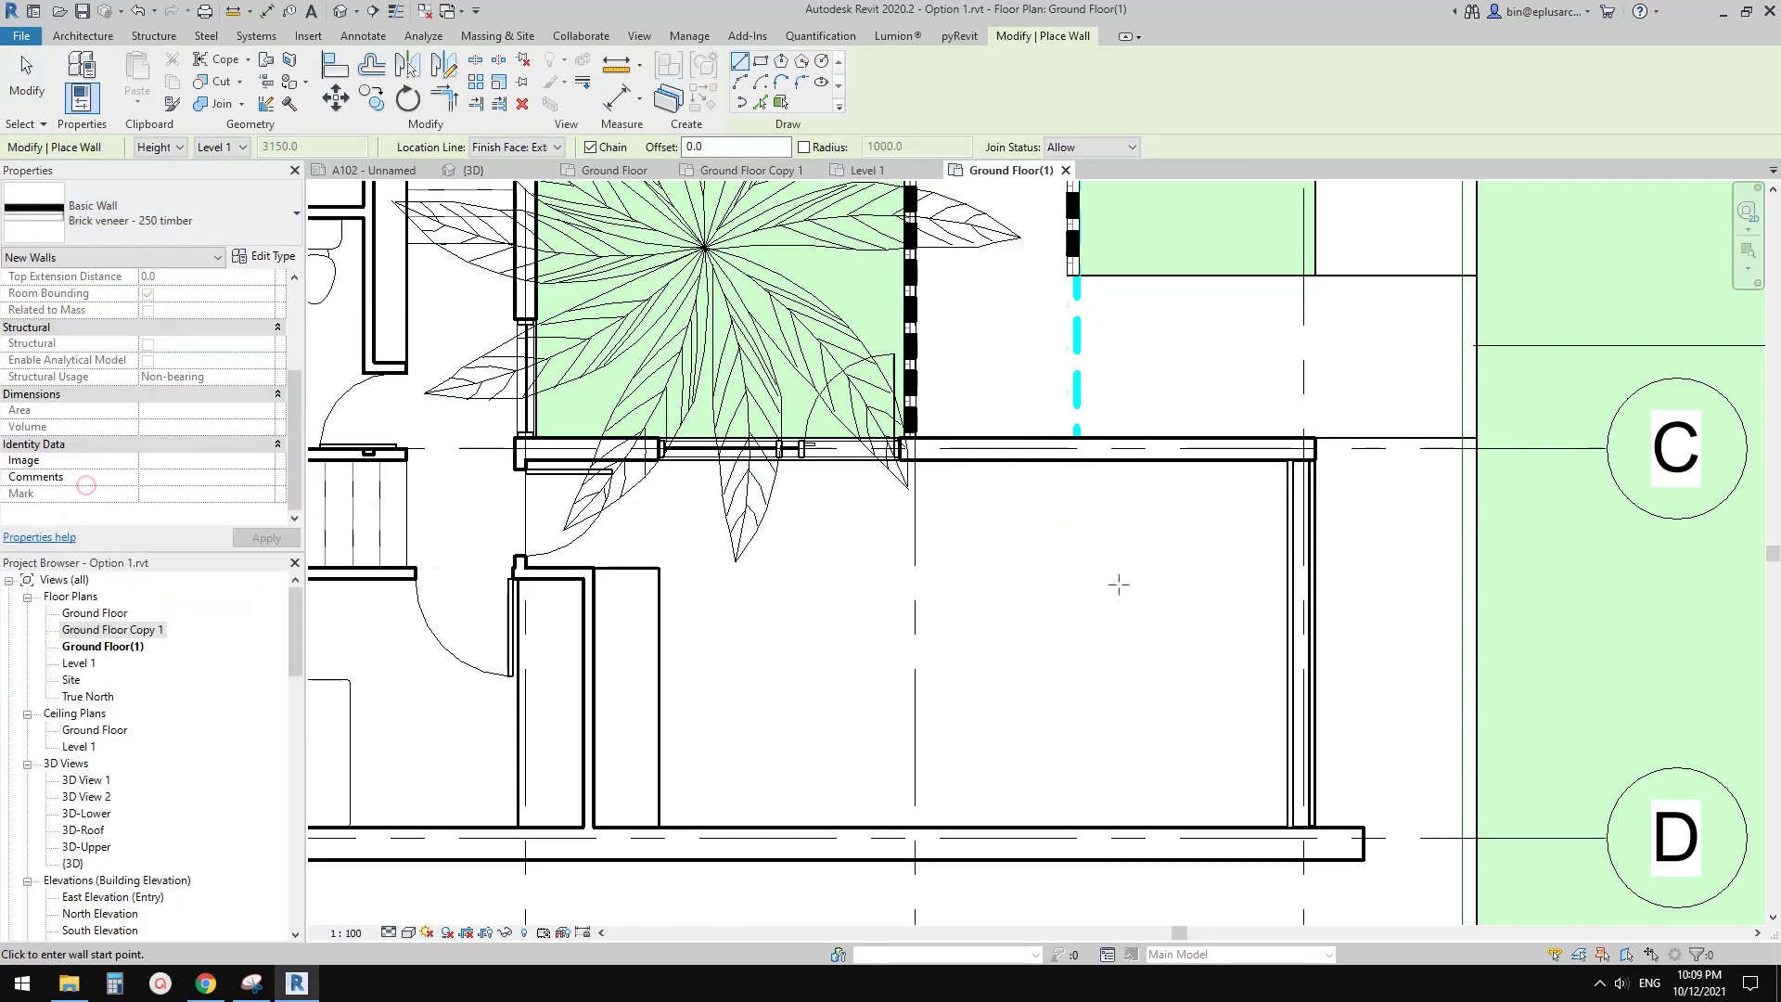
pyautogui.click(958, 612)
pyautogui.press('Escape')
pyautogui.press('Escape')
# Step: Select the brick veneer wall and examine its layers and the solid-filled brick layer up close
pyautogui.scroll(3, 1061, 621)
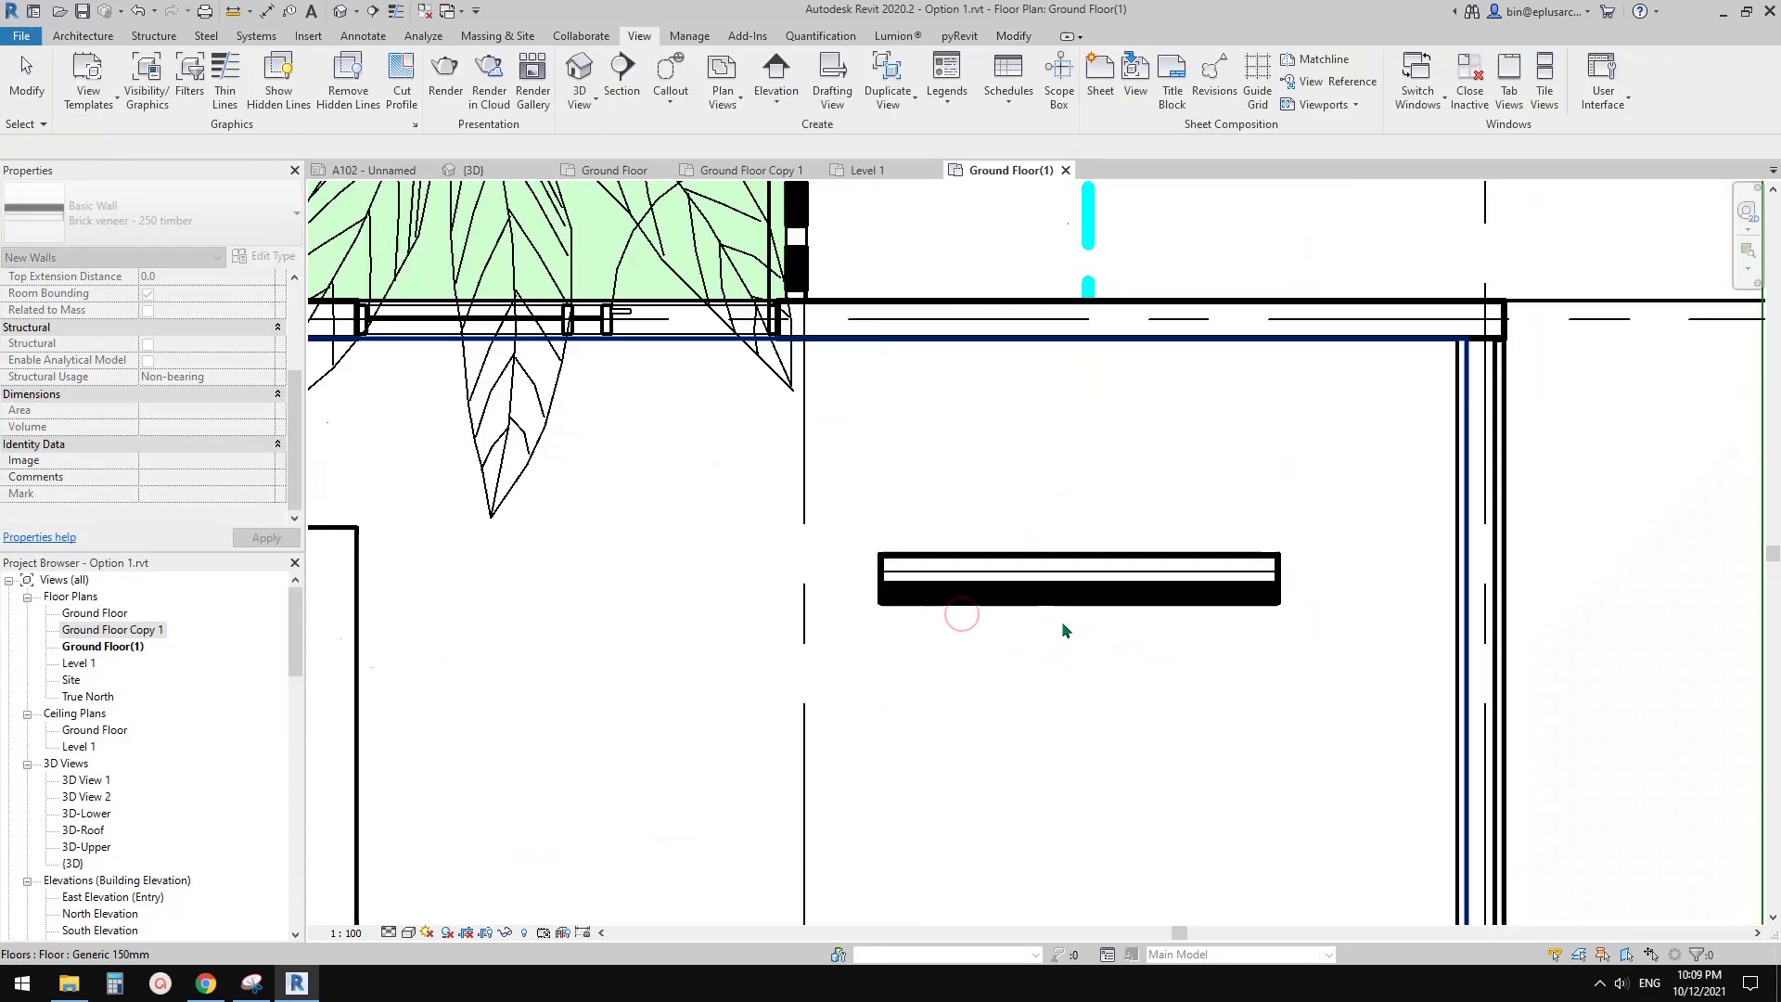
pyautogui.click(1060, 573)
pyautogui.scroll(2, 1033, 519)
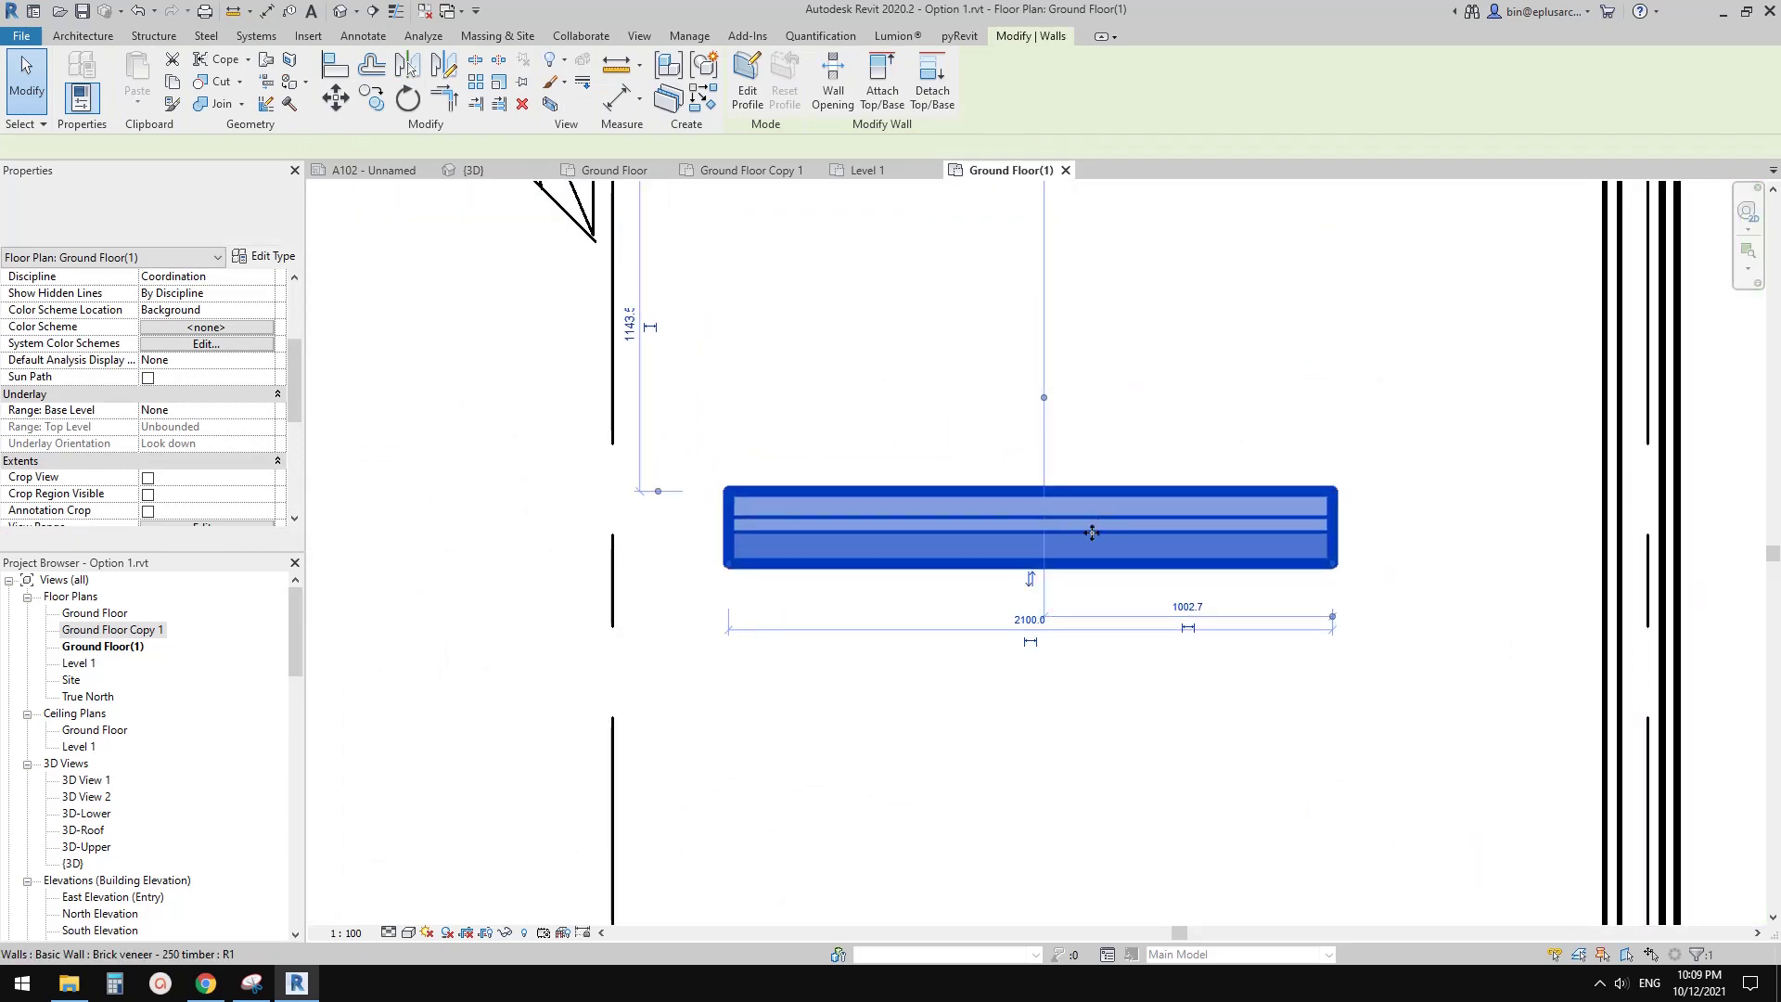
pyautogui.click(1065, 591)
pyautogui.moveTo(1065, 590); pyautogui.dragTo(1024, 584, button='middle')
pyautogui.scroll(1, 1024, 583)
pyautogui.click(677, 538)
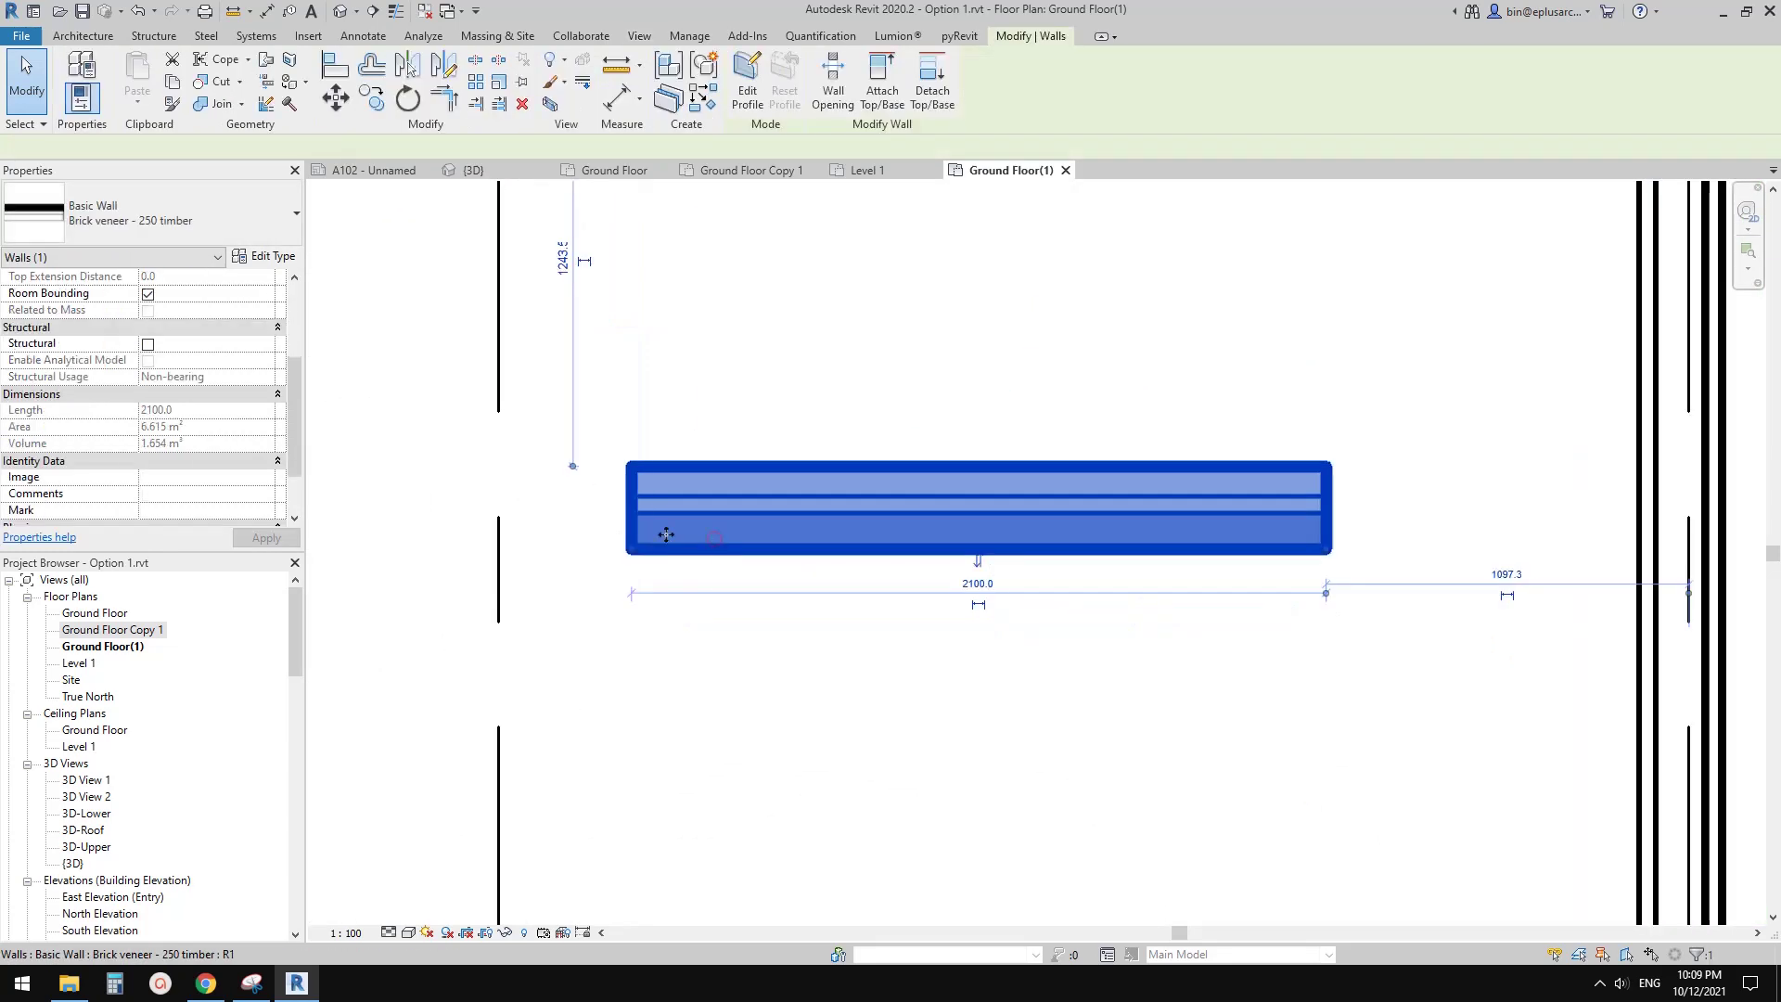
pyautogui.scroll(-1, 862, 536)
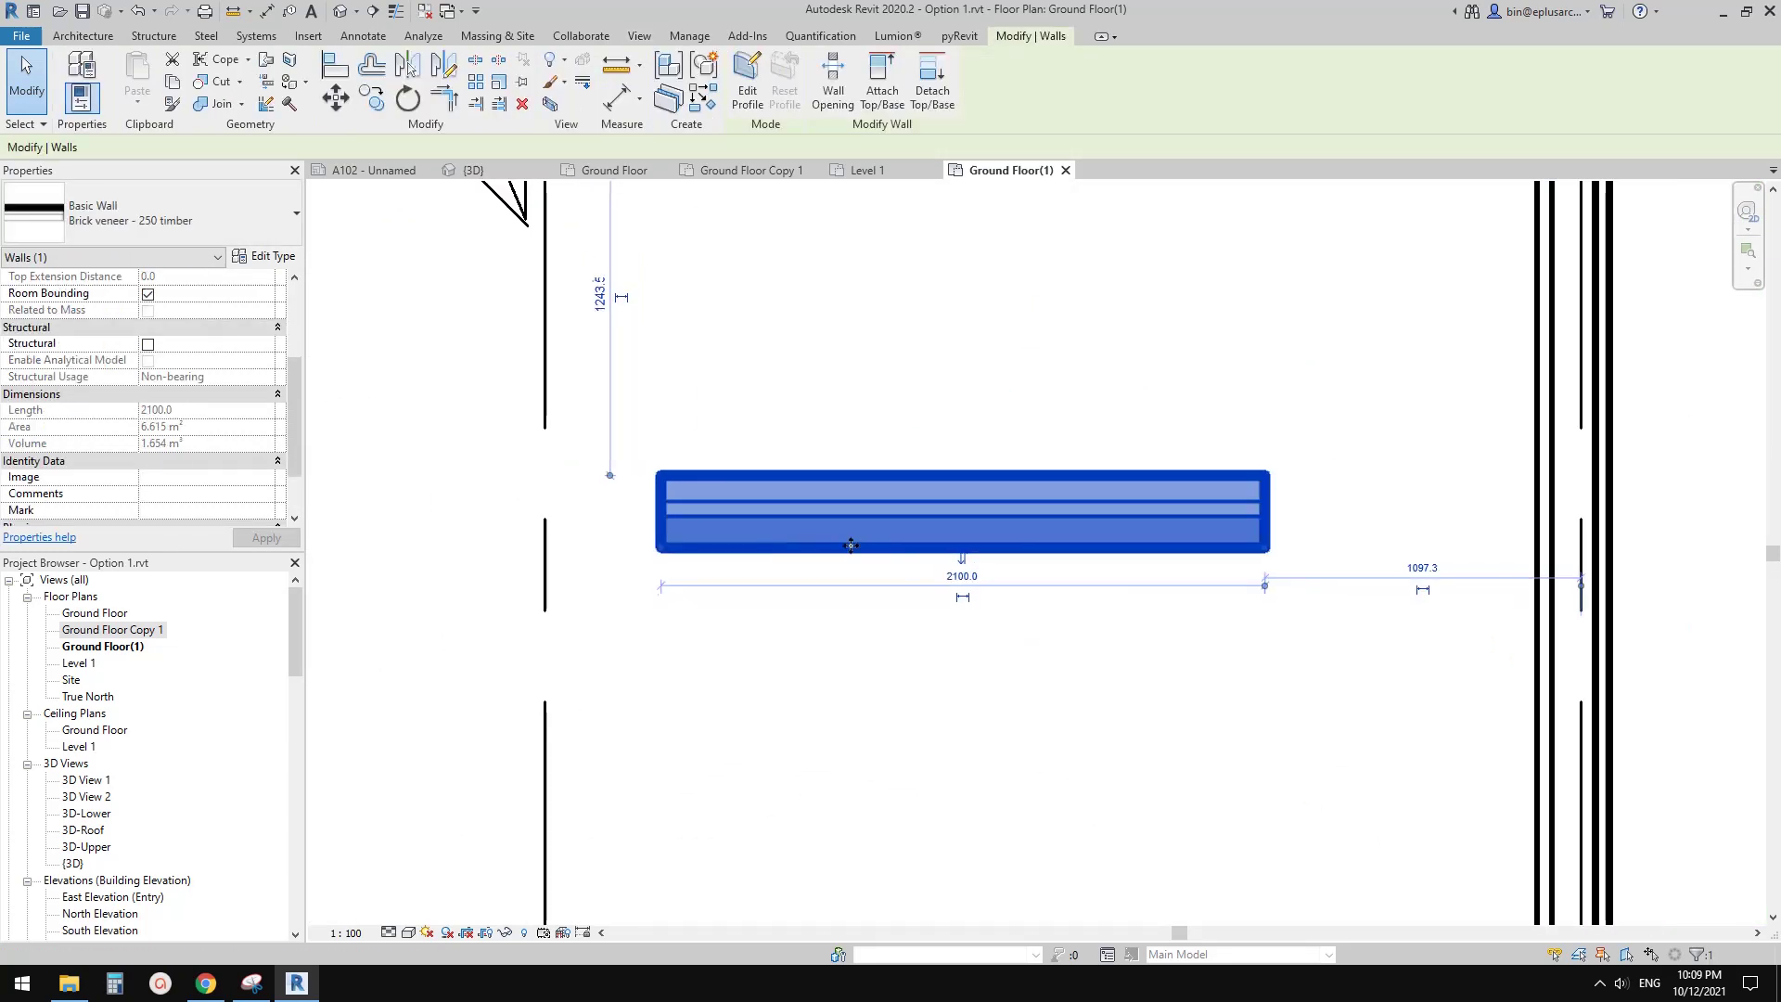
# Step: In the brick veneer wall type's structure, set the Masonry - Brick - Brown material's foreground cut pattern to Brickwork
pyautogui.click(279, 257)
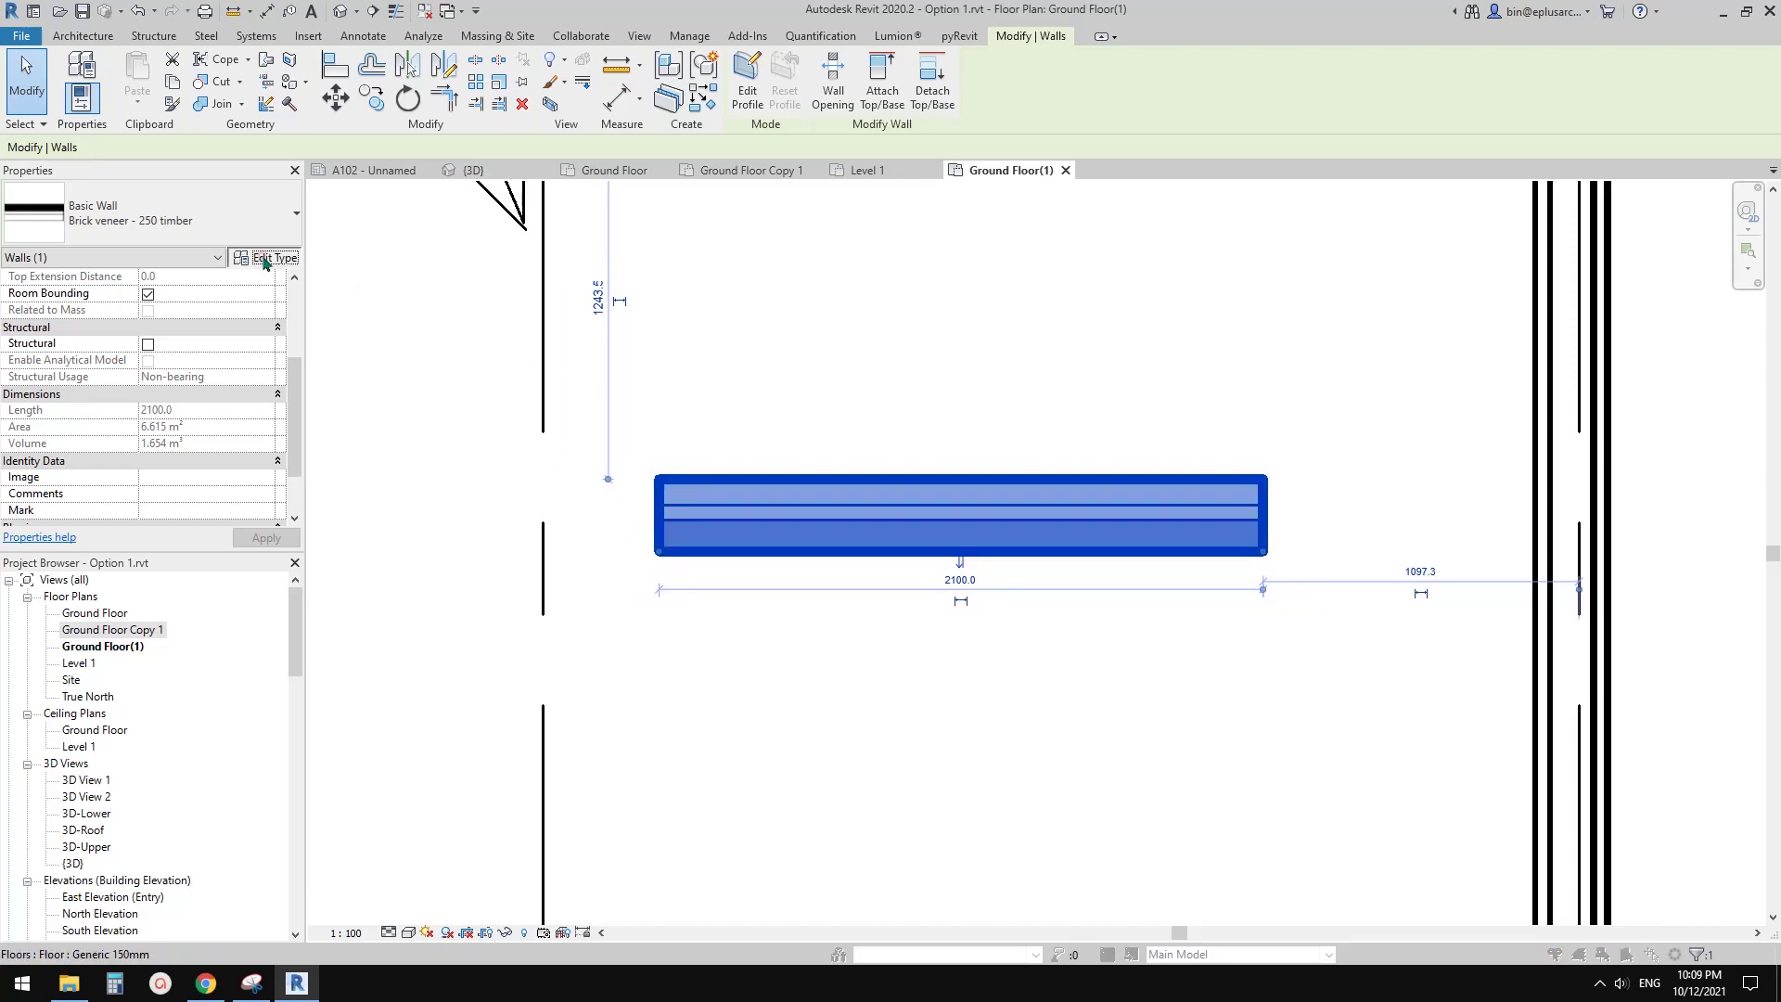
pyautogui.click(749, 303)
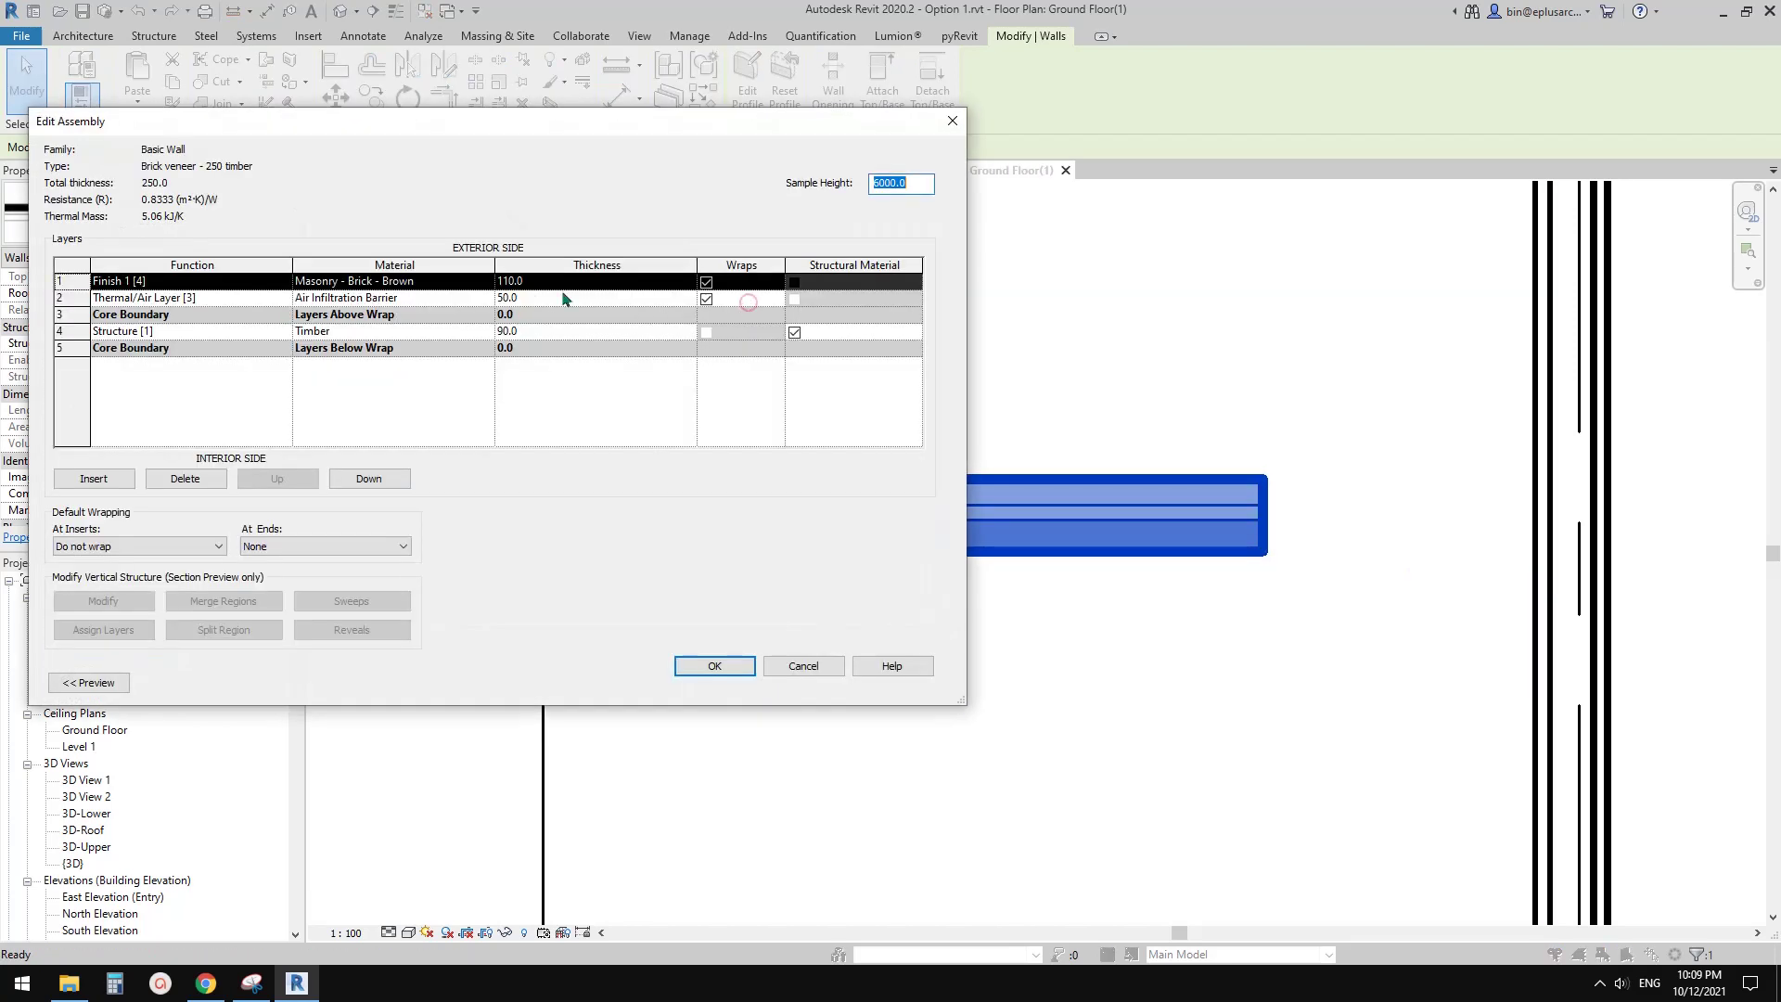
pyautogui.click(478, 280)
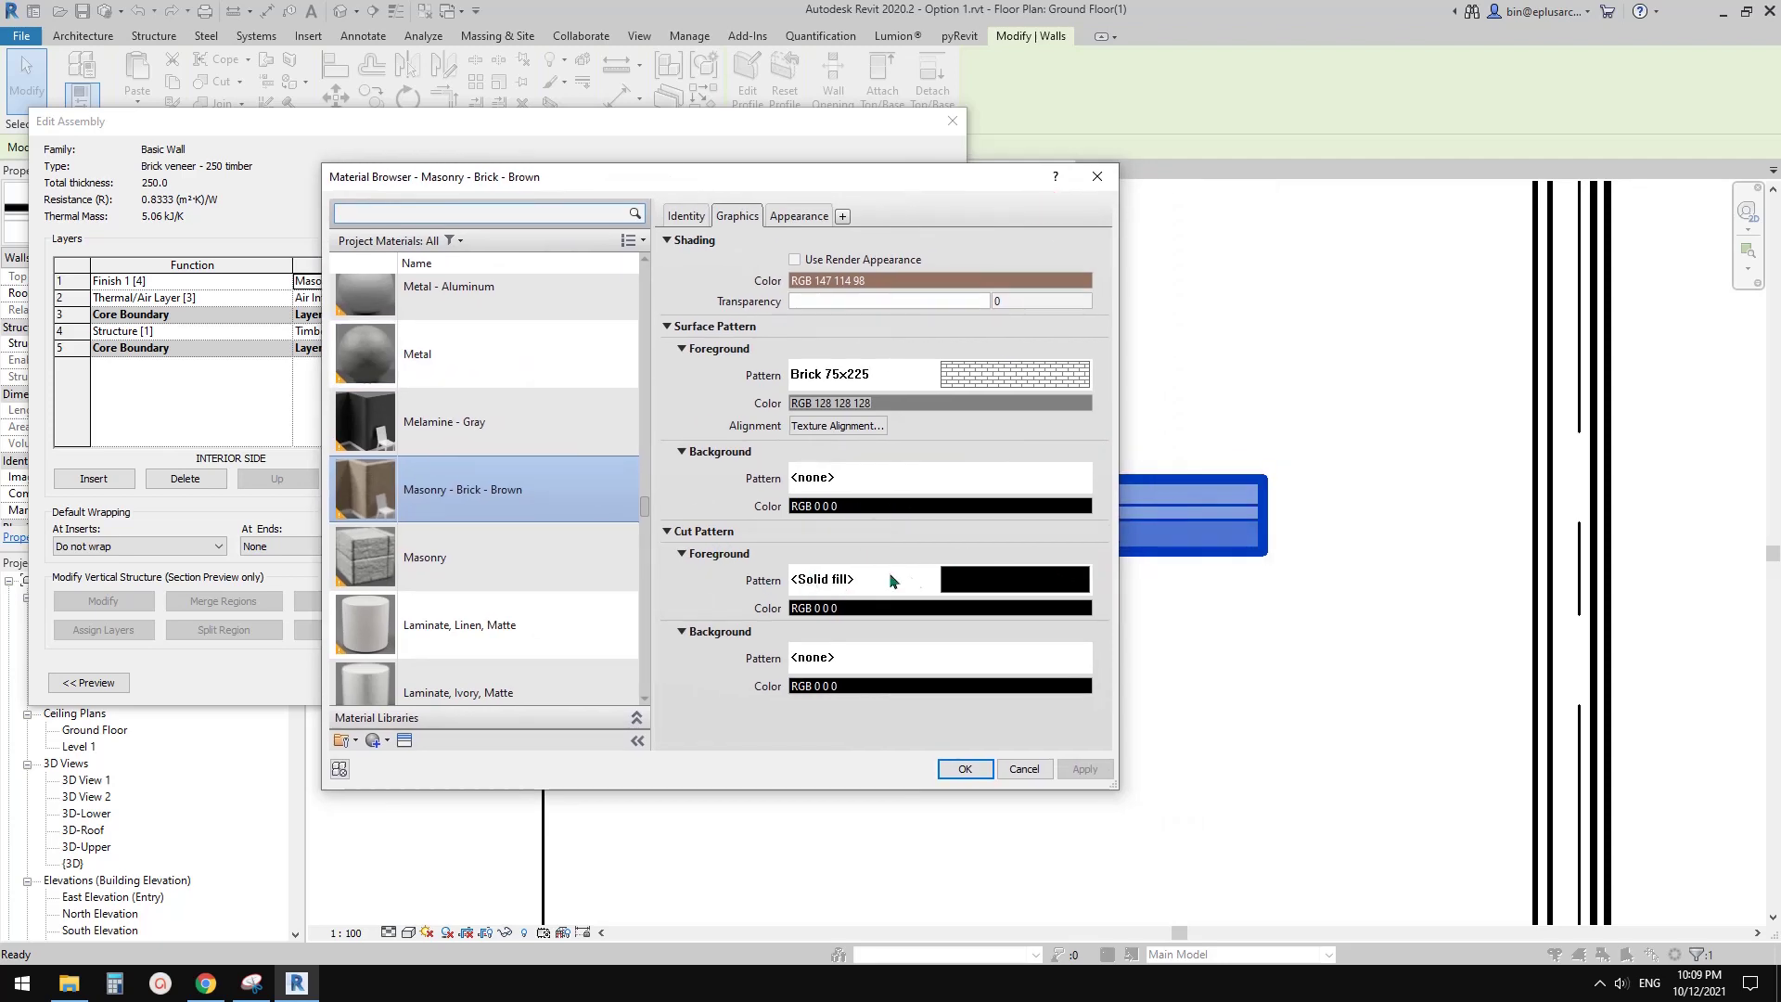
pyautogui.click(989, 590)
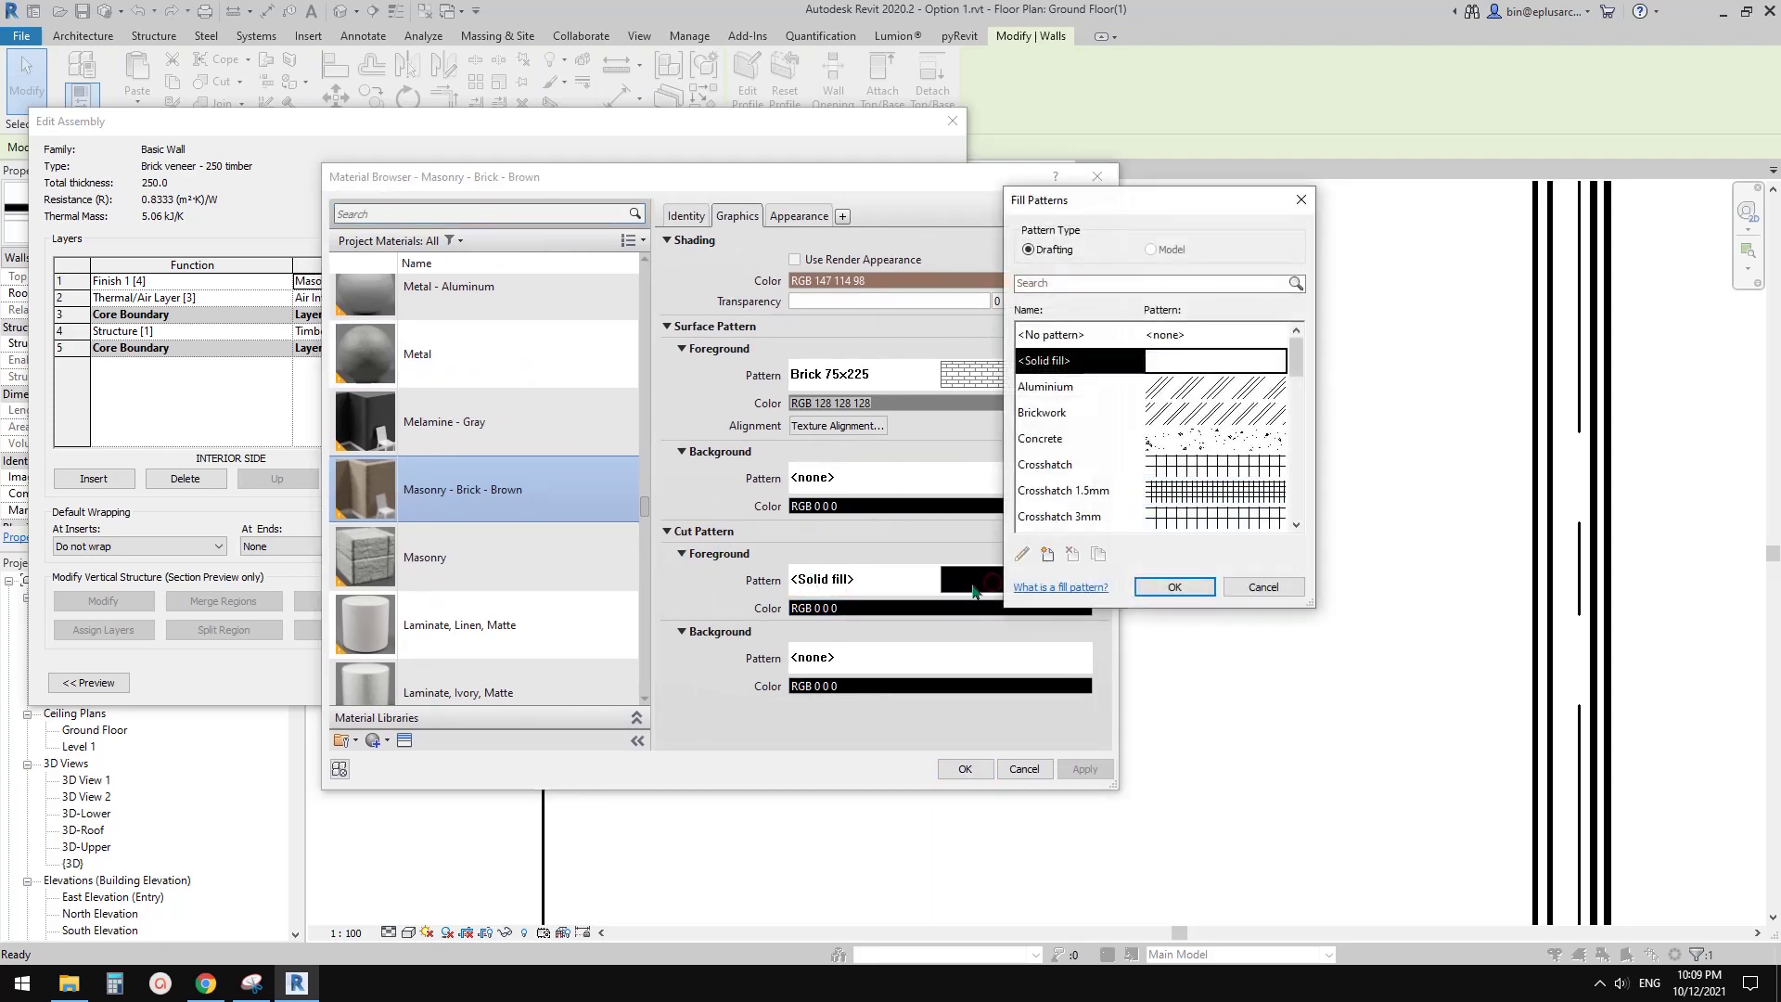
pyautogui.click(1056, 419)
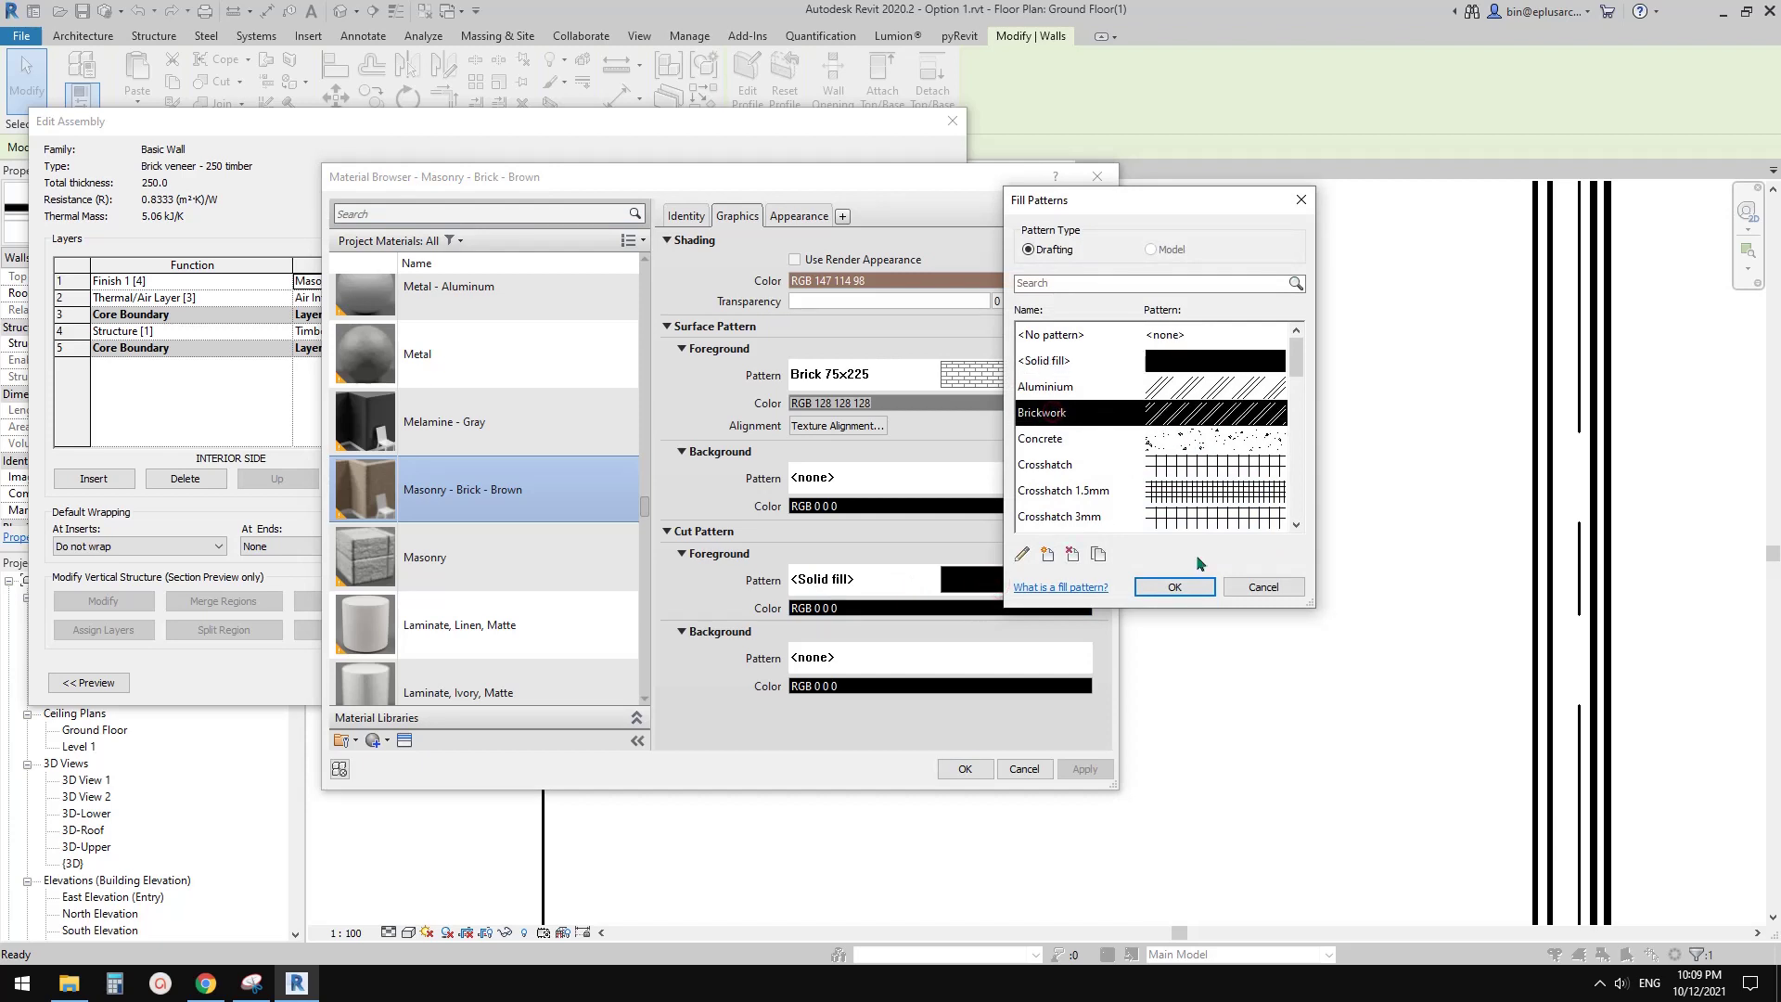
pyautogui.click(1194, 586)
pyautogui.click(965, 768)
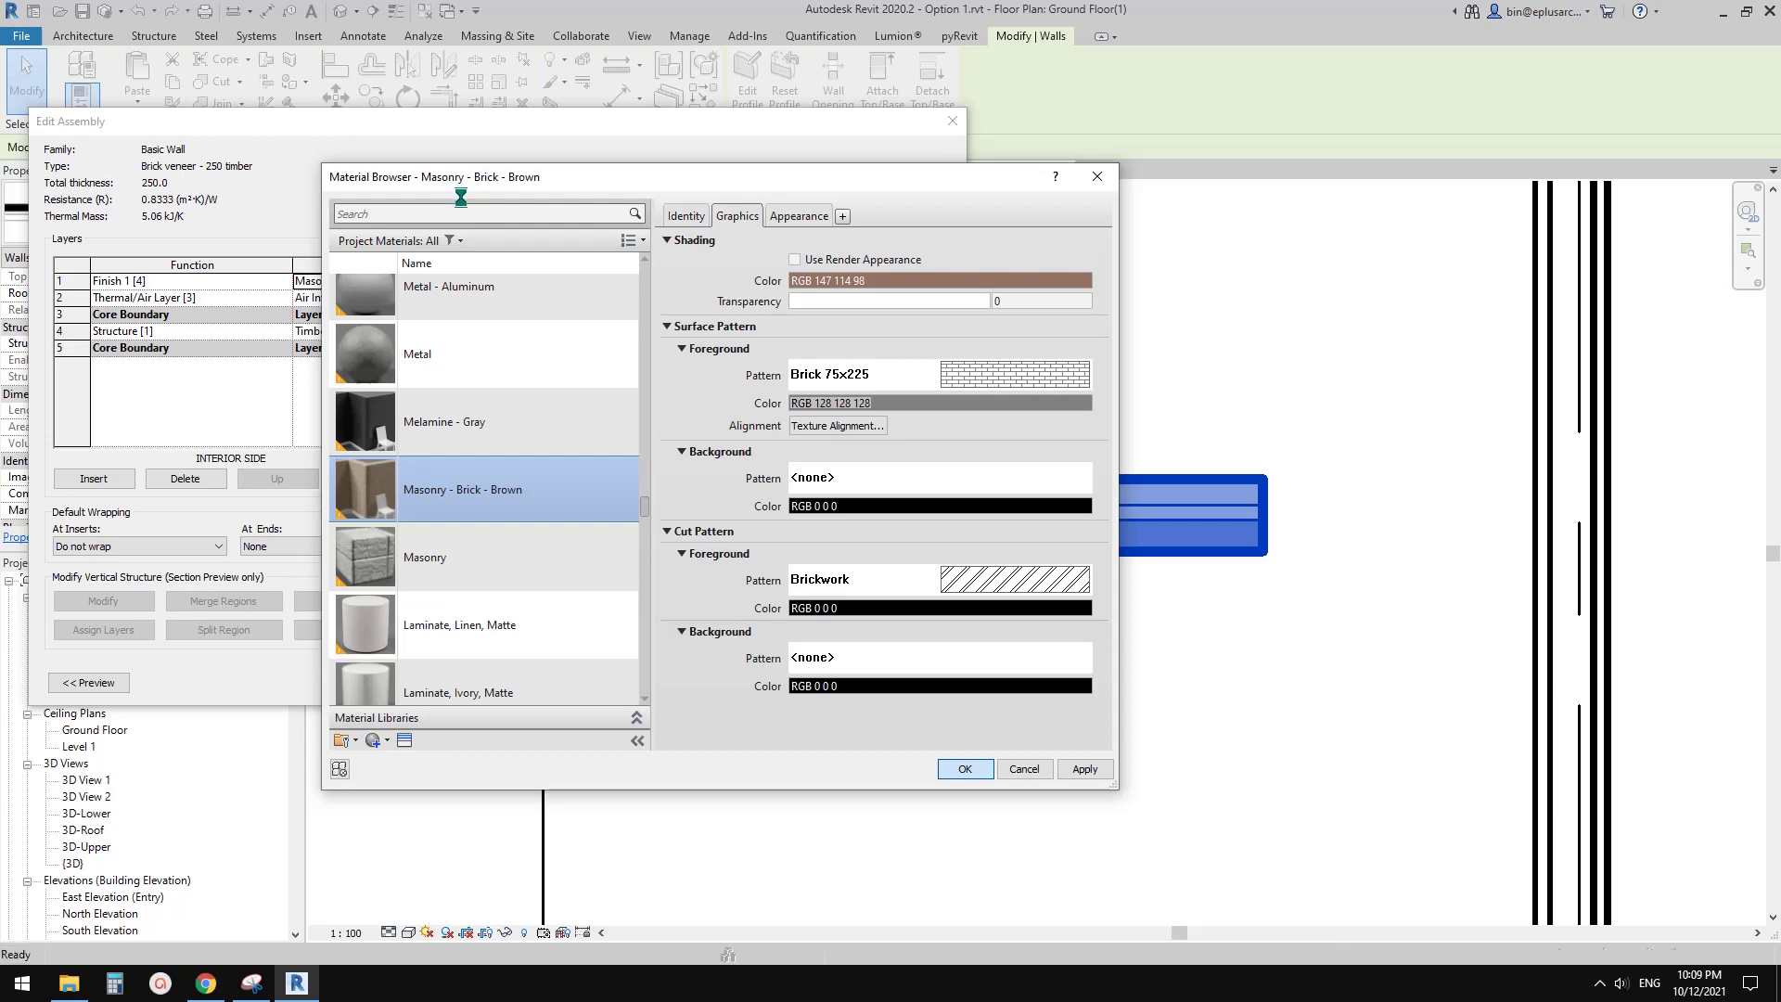
pyautogui.click(728, 671)
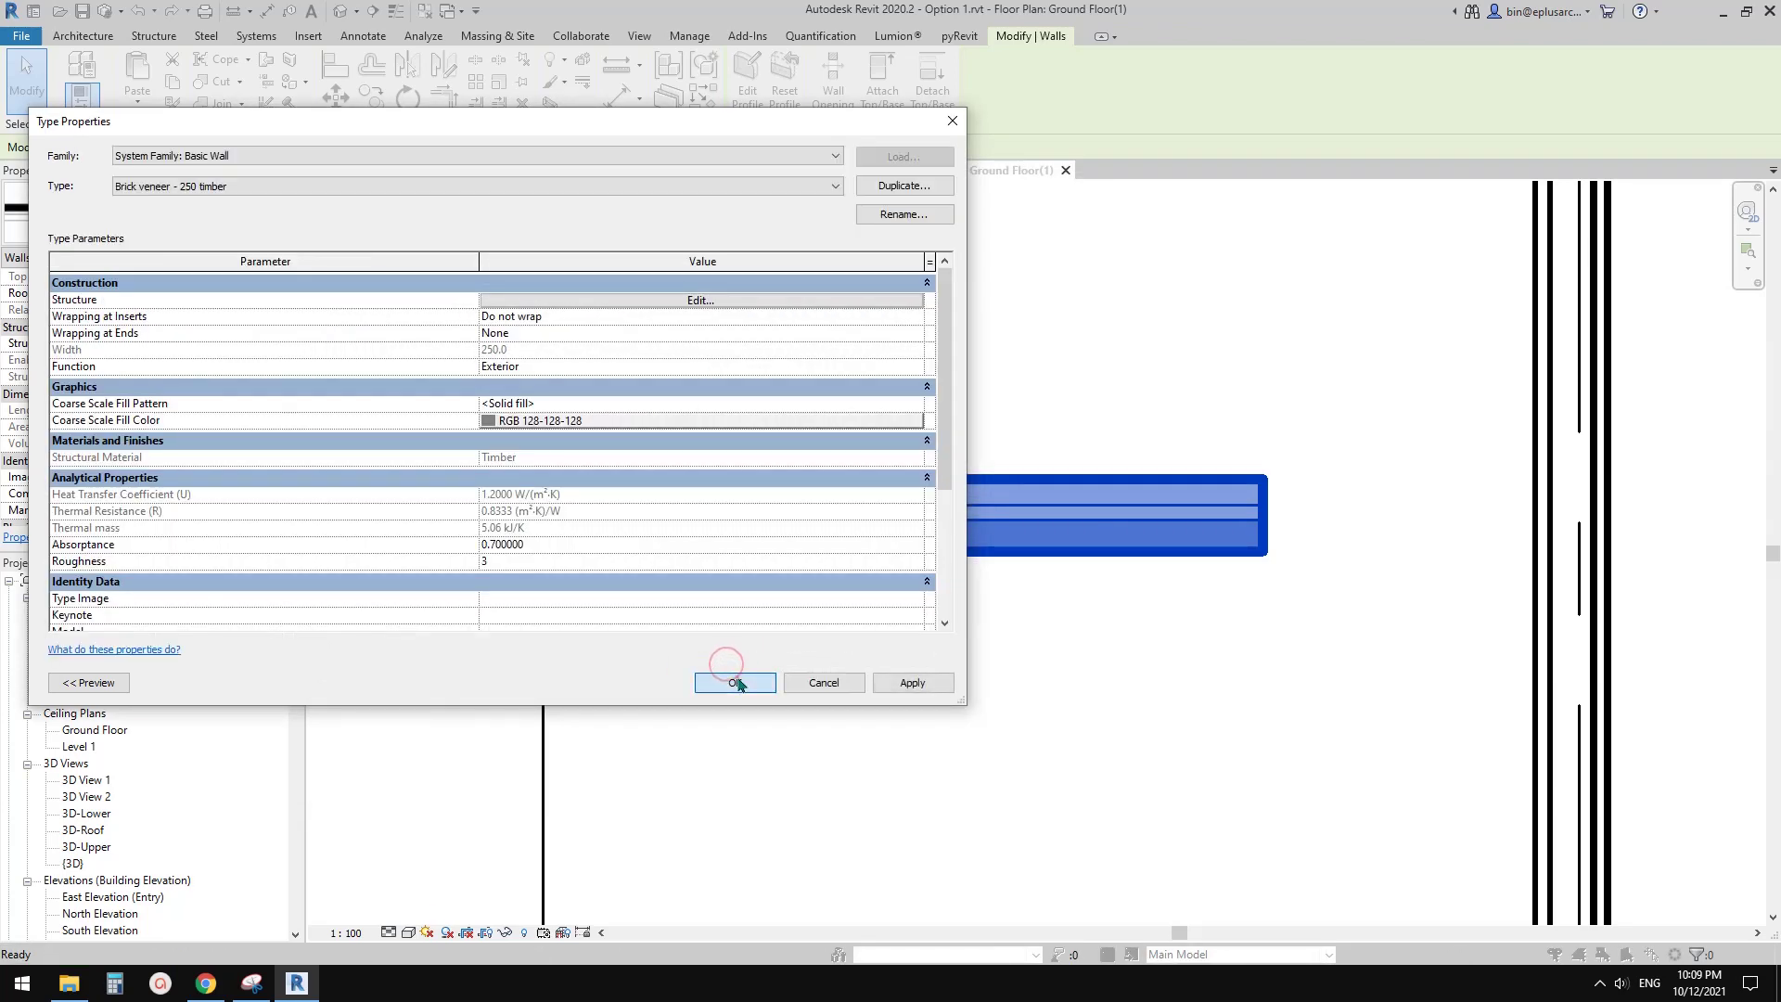
pyautogui.click(727, 676)
pyautogui.moveTo(781, 640); pyautogui.dragTo(889, 613, button='middle')
pyautogui.press('Escape')
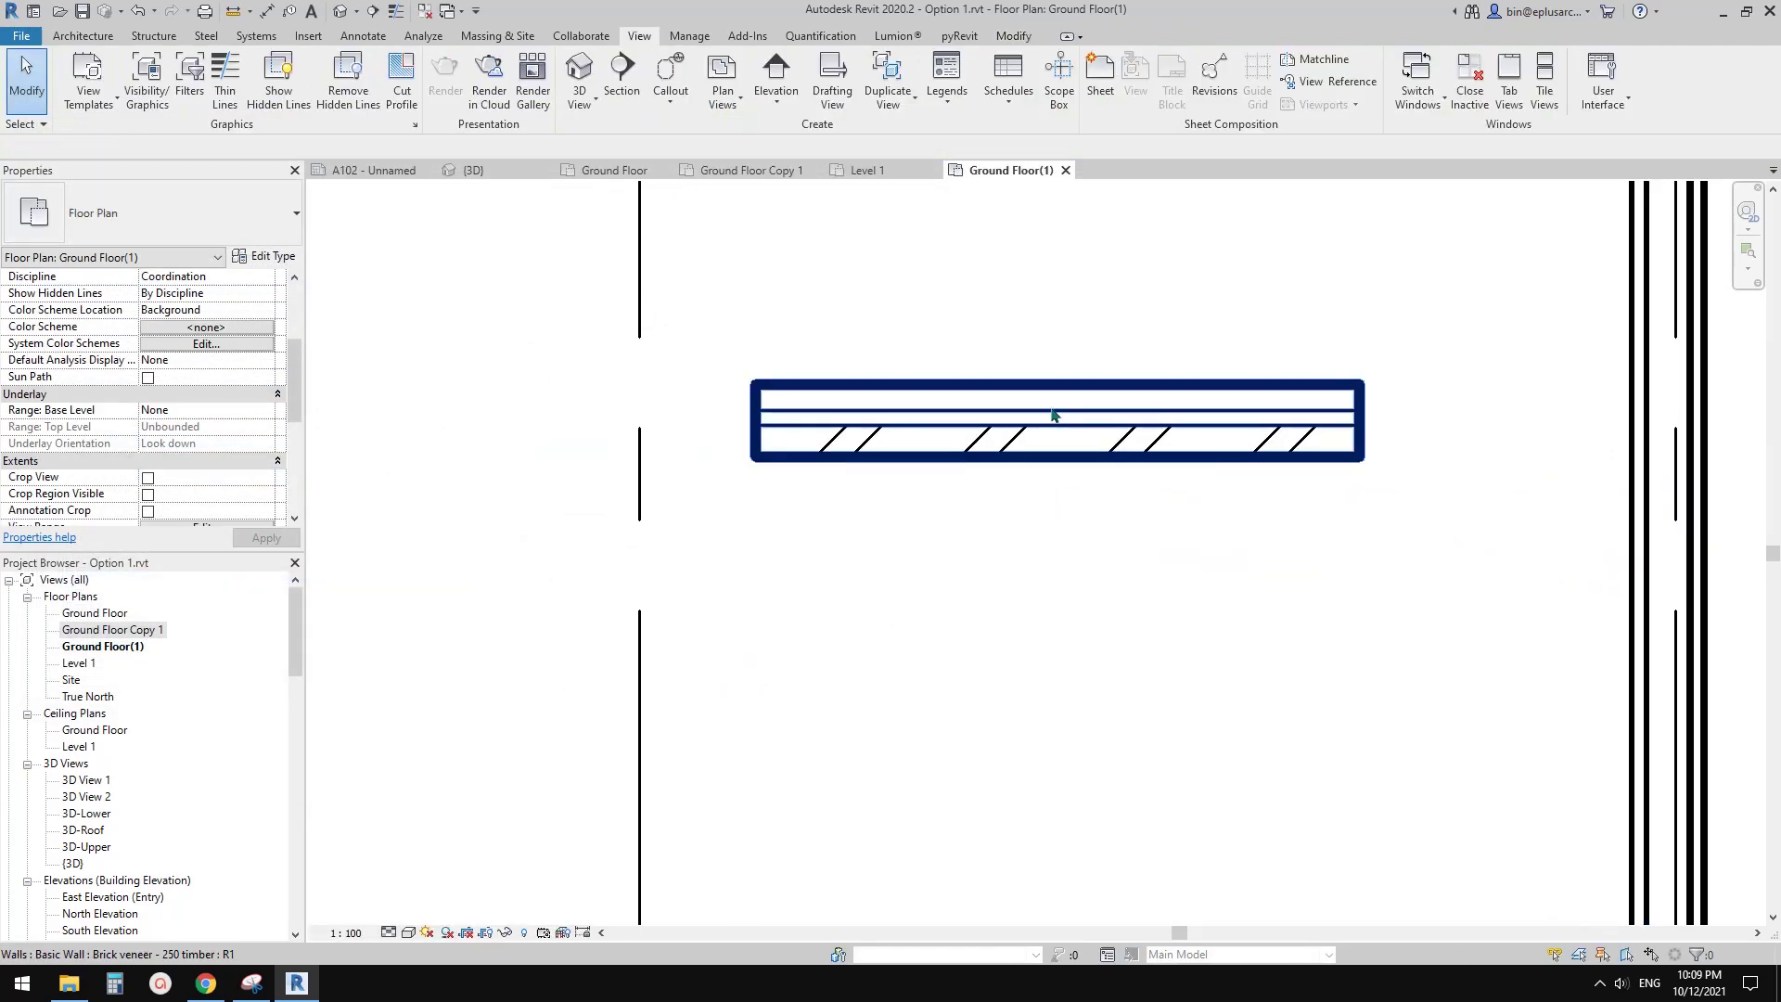
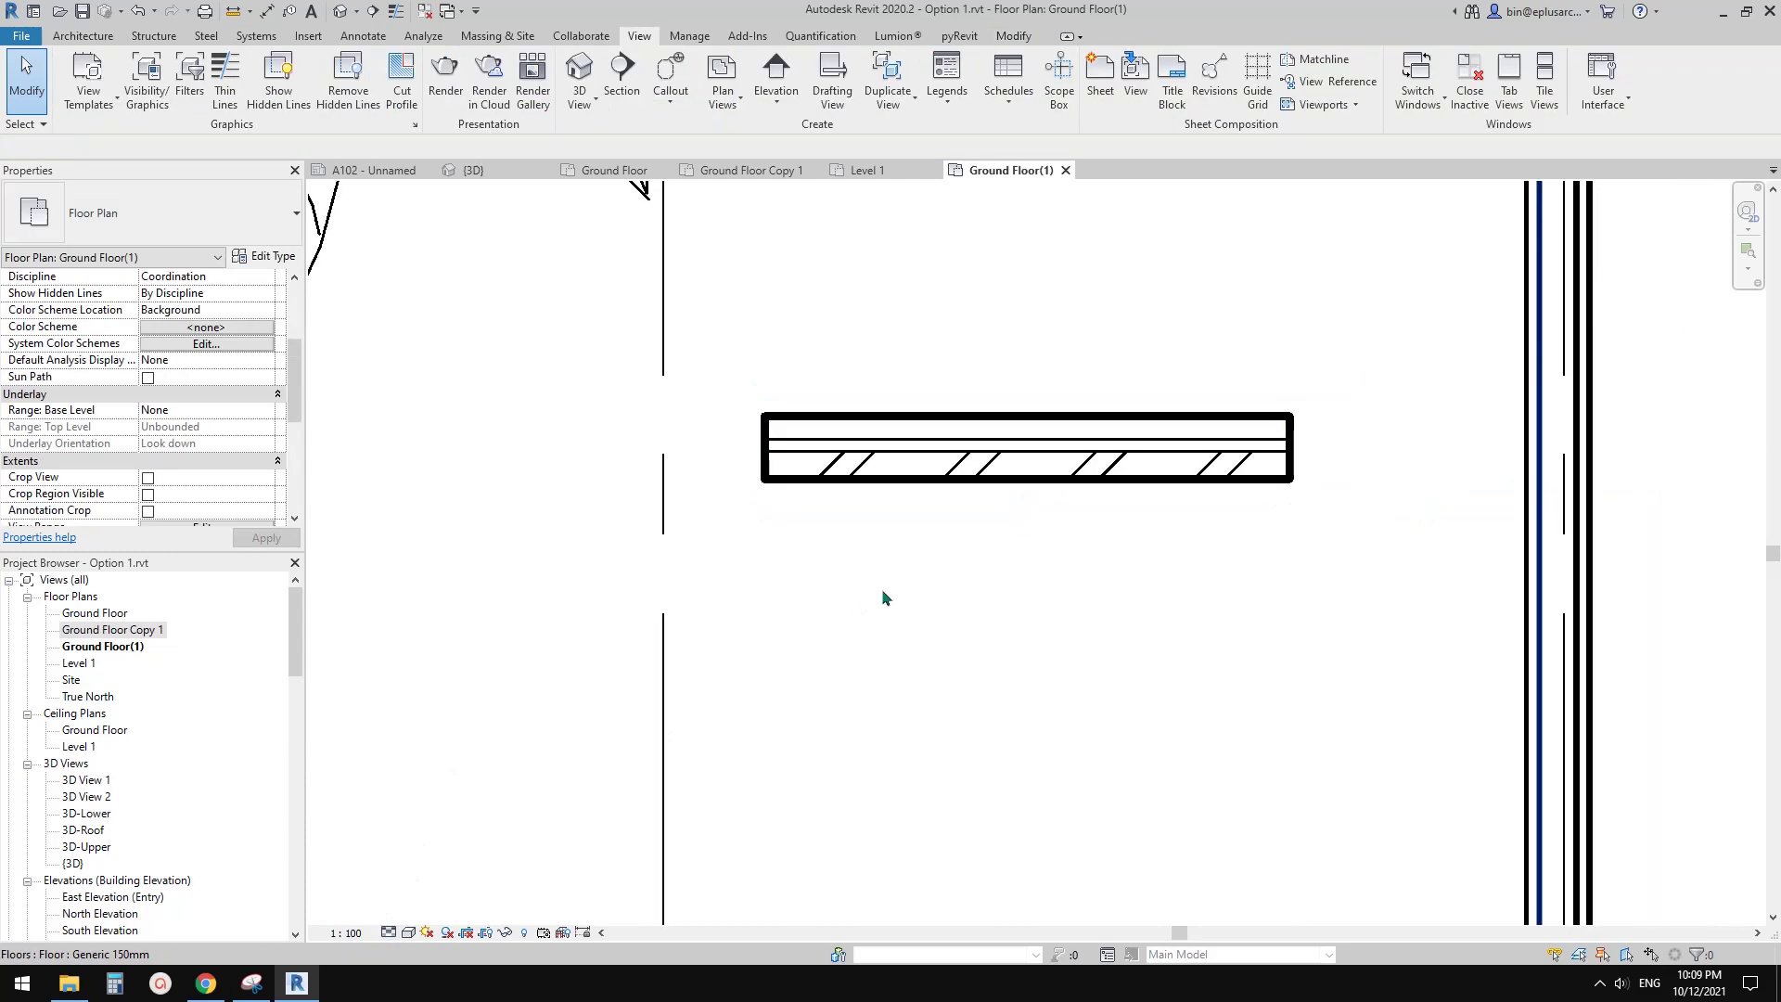
# Step: In the project's Object Styles, set the Walls category's projection line weight to 1
pyautogui.scroll(3, 1280, 506)
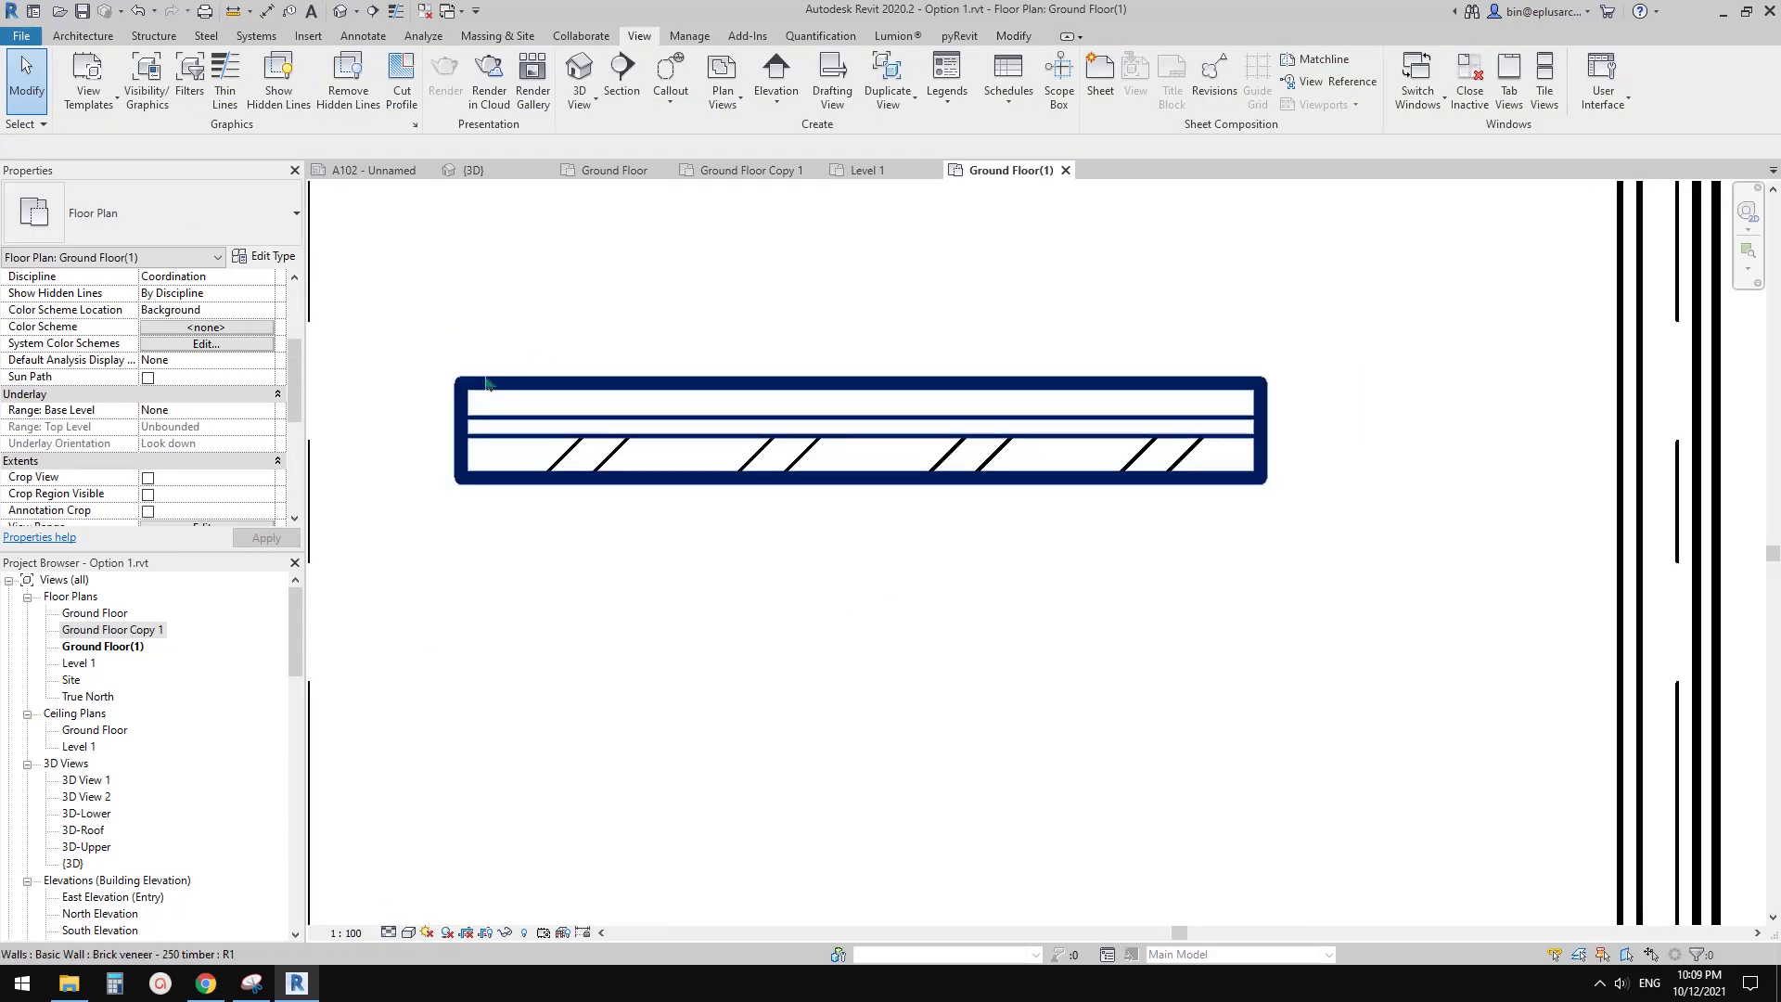
pyautogui.scroll(-3, 882, 524)
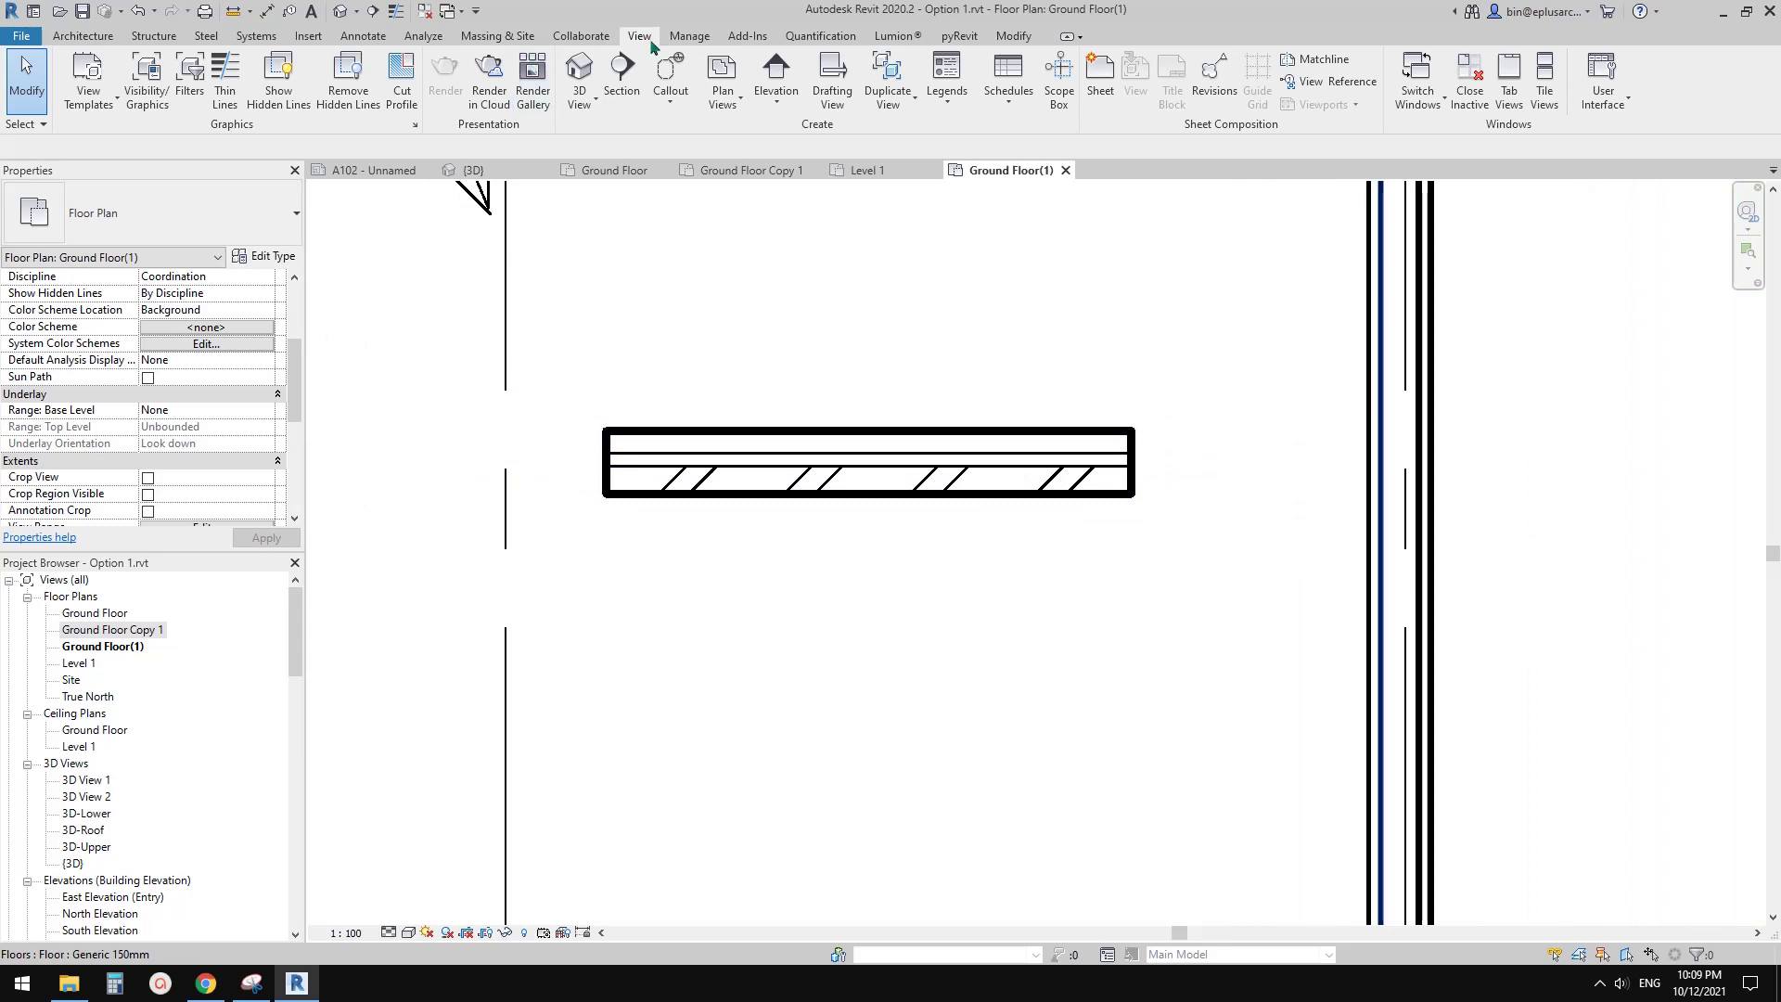
pyautogui.click(689, 35)
pyautogui.click(126, 88)
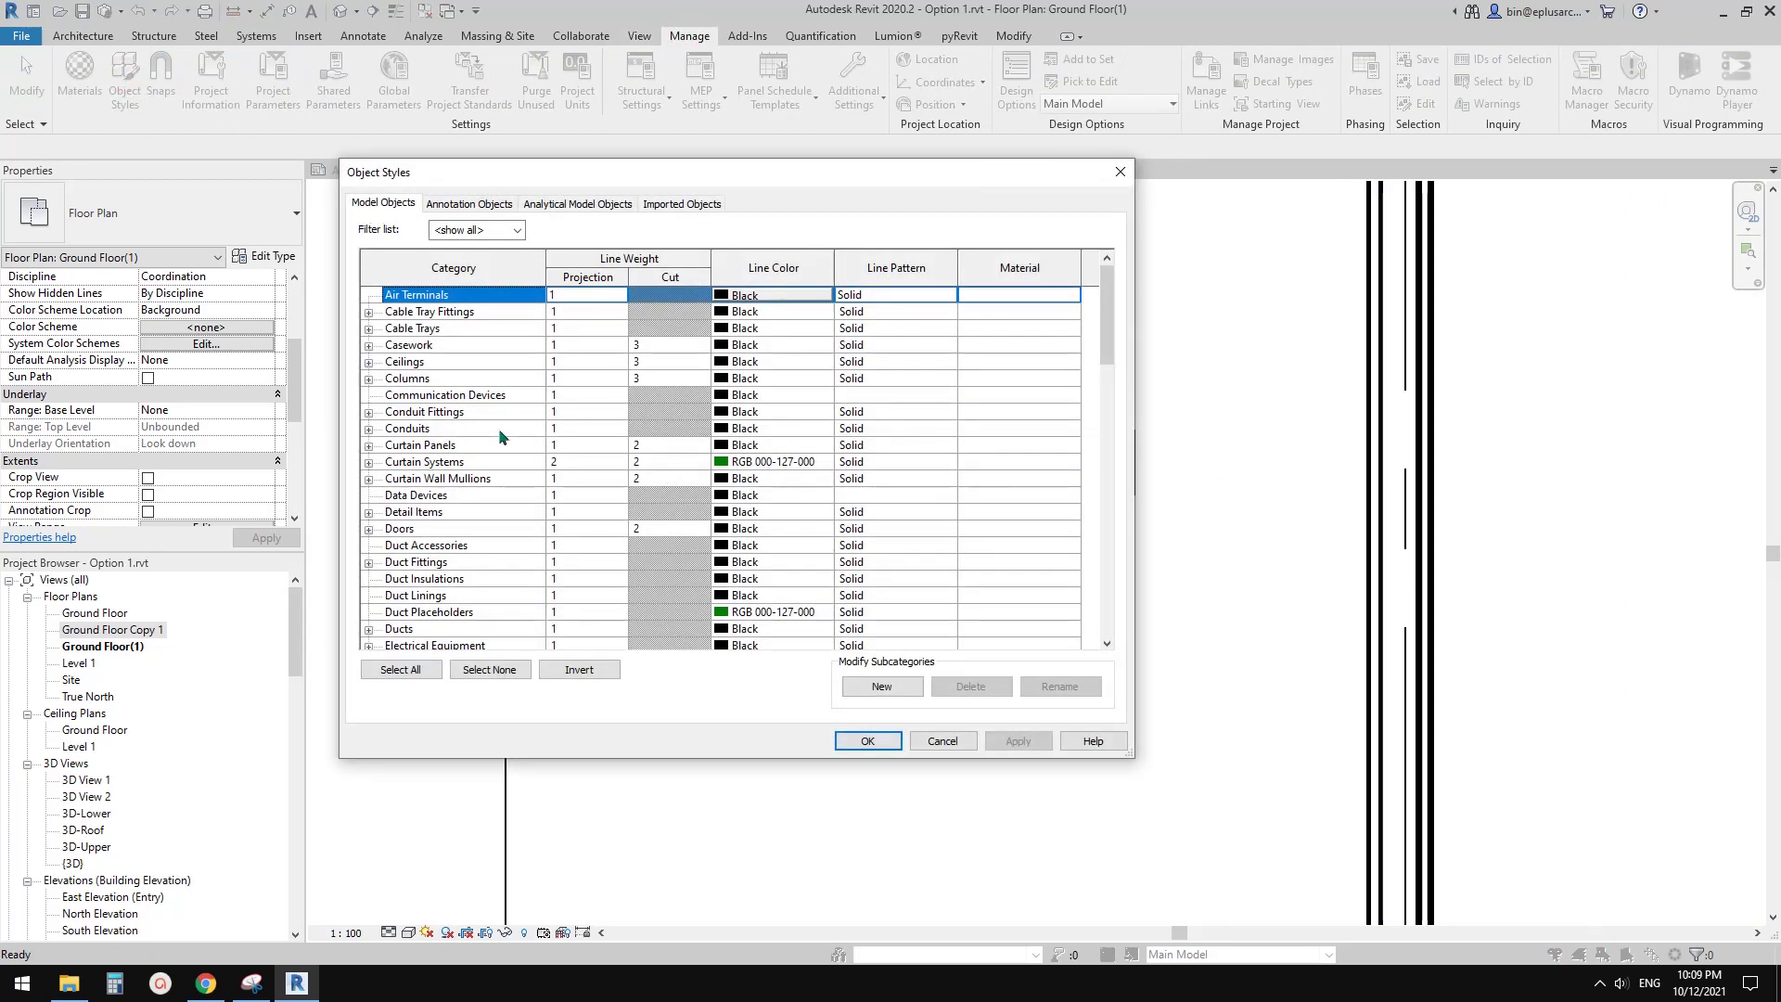
pyautogui.press('w')
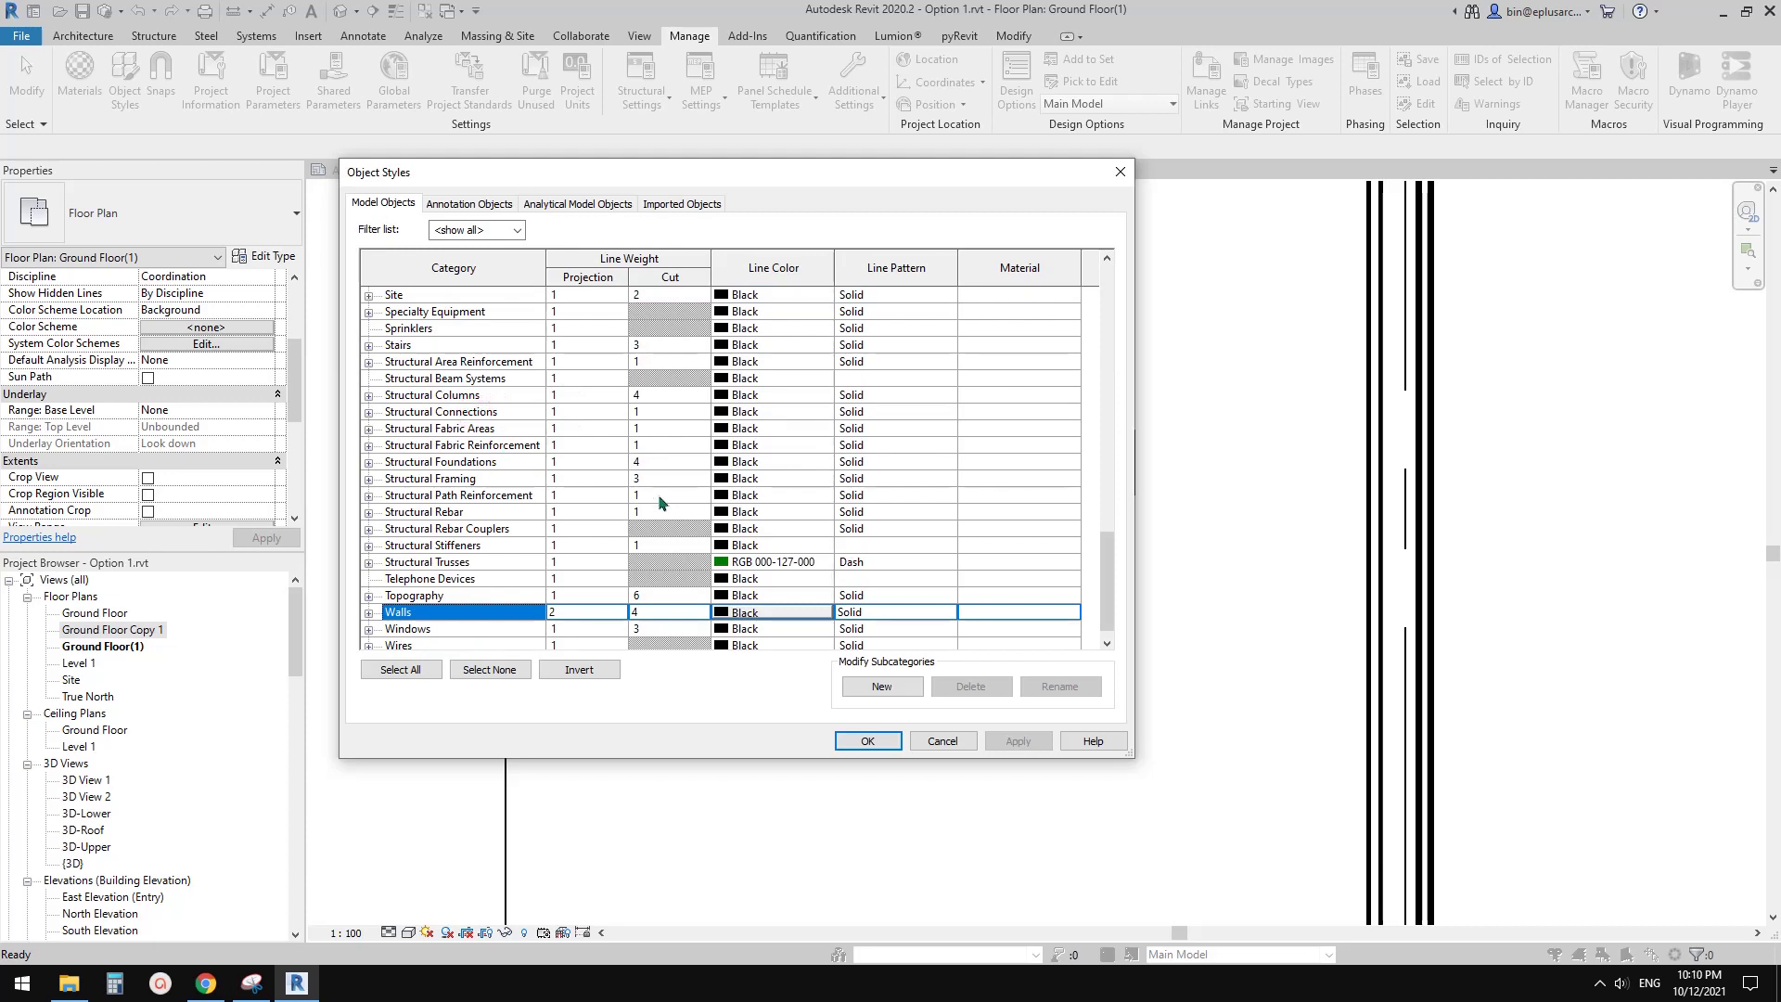
pyautogui.scroll(-1, 659, 501)
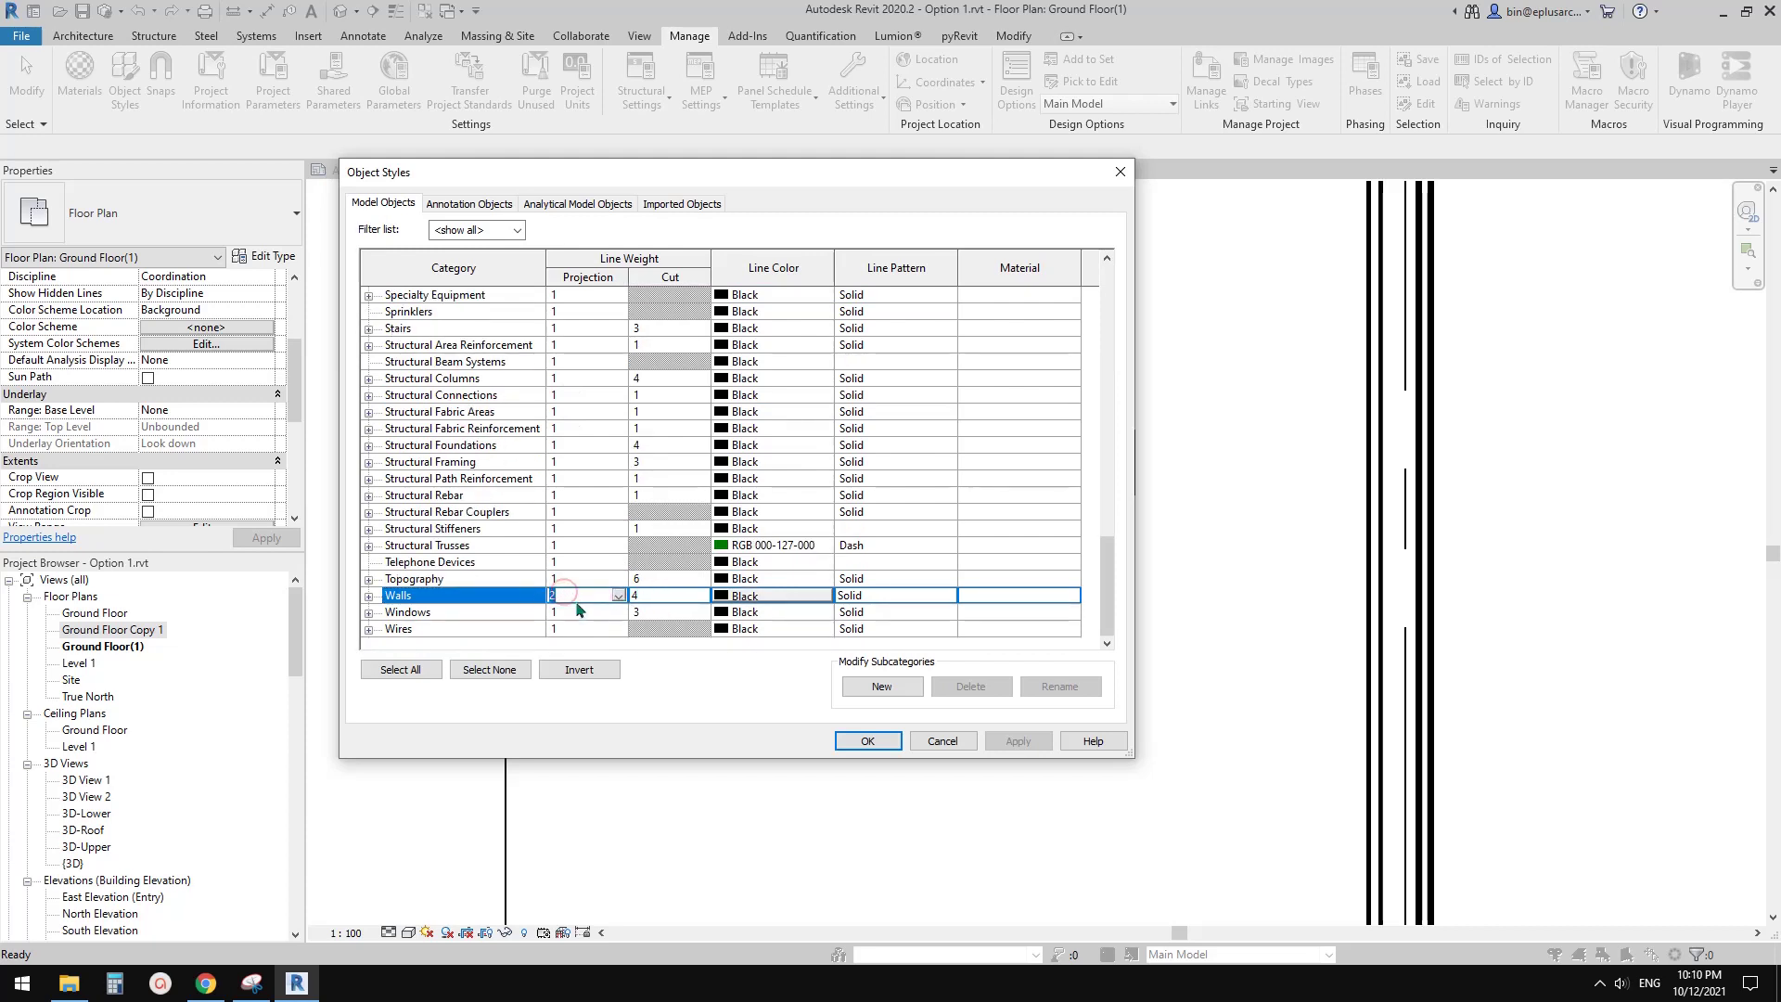
pyautogui.click(468, 464)
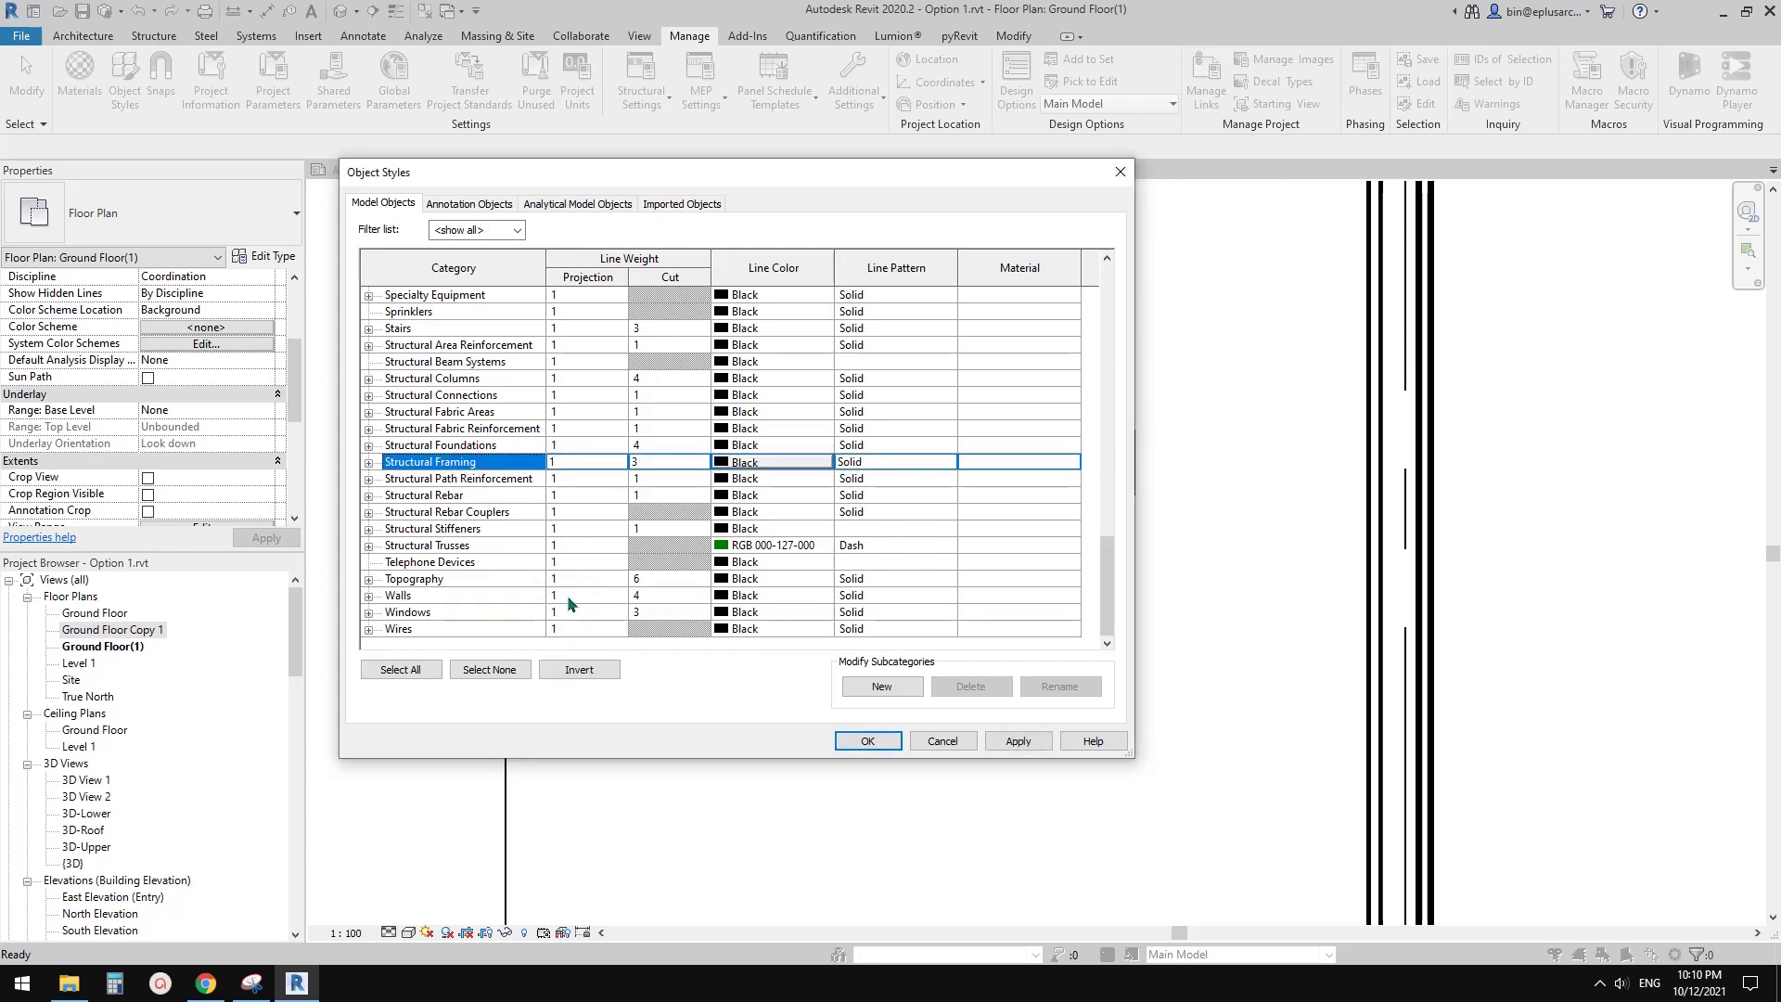
pyautogui.click(556, 596)
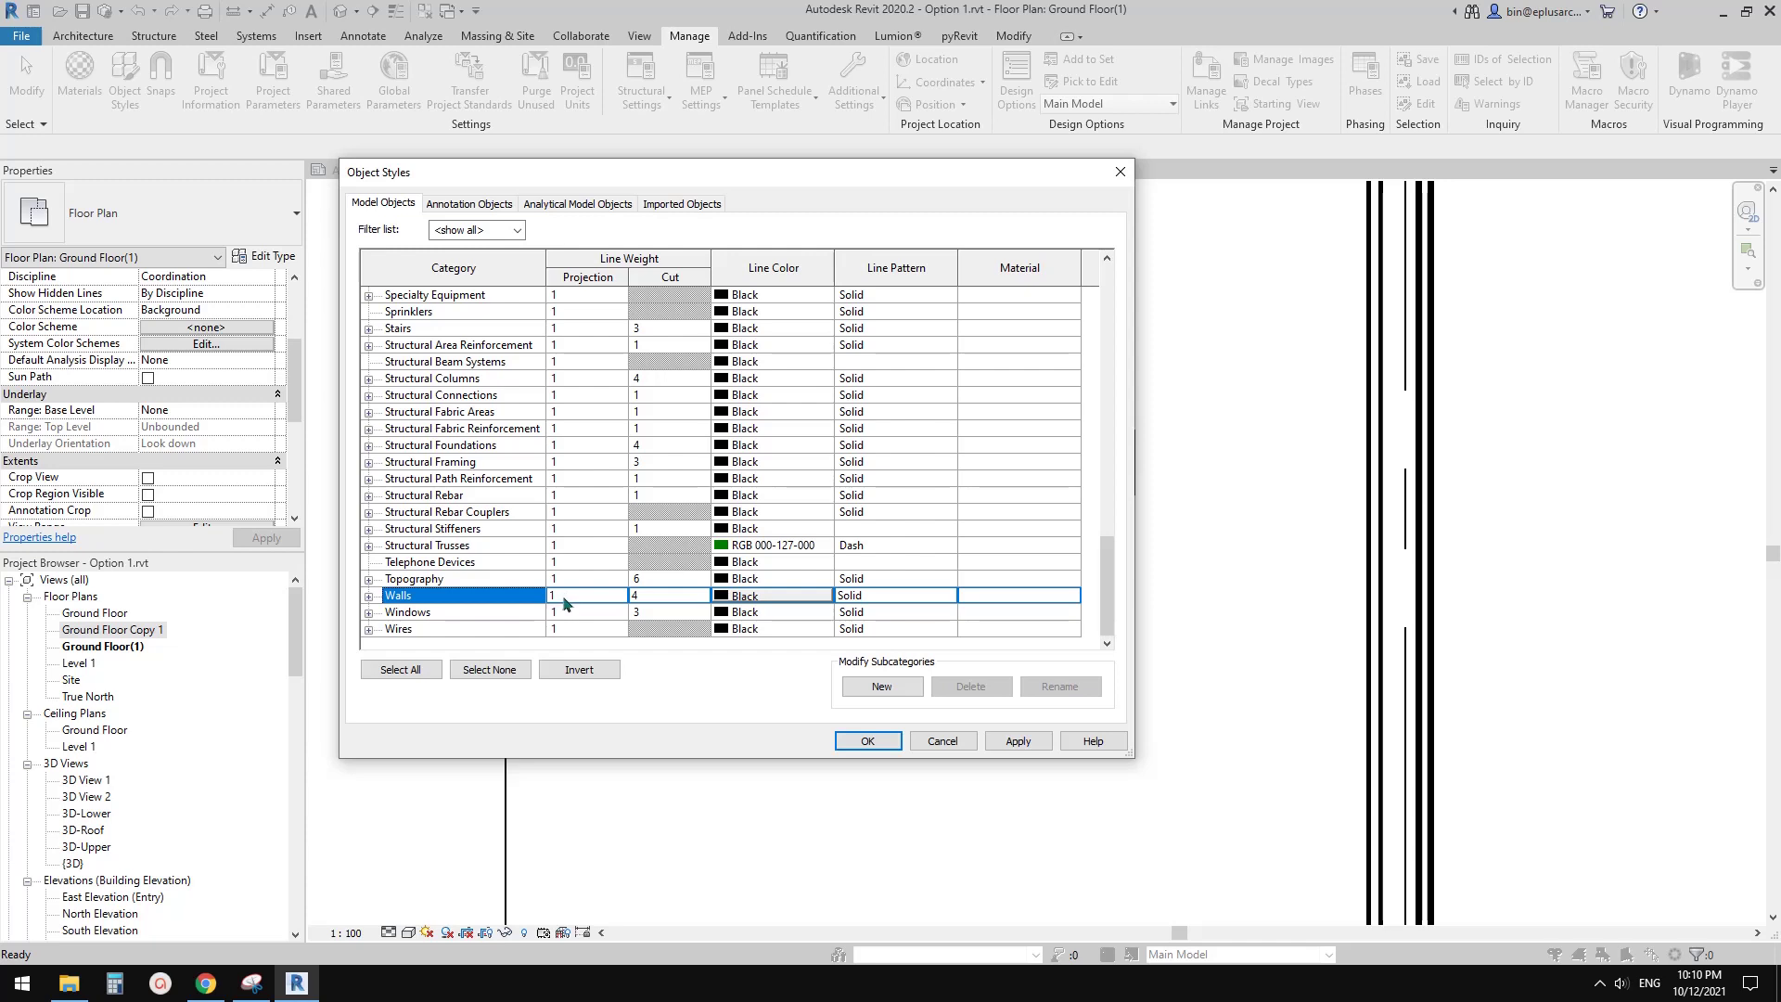
# Step: Set the Roofs category's projection line weight to 1
pyautogui.click(496, 515)
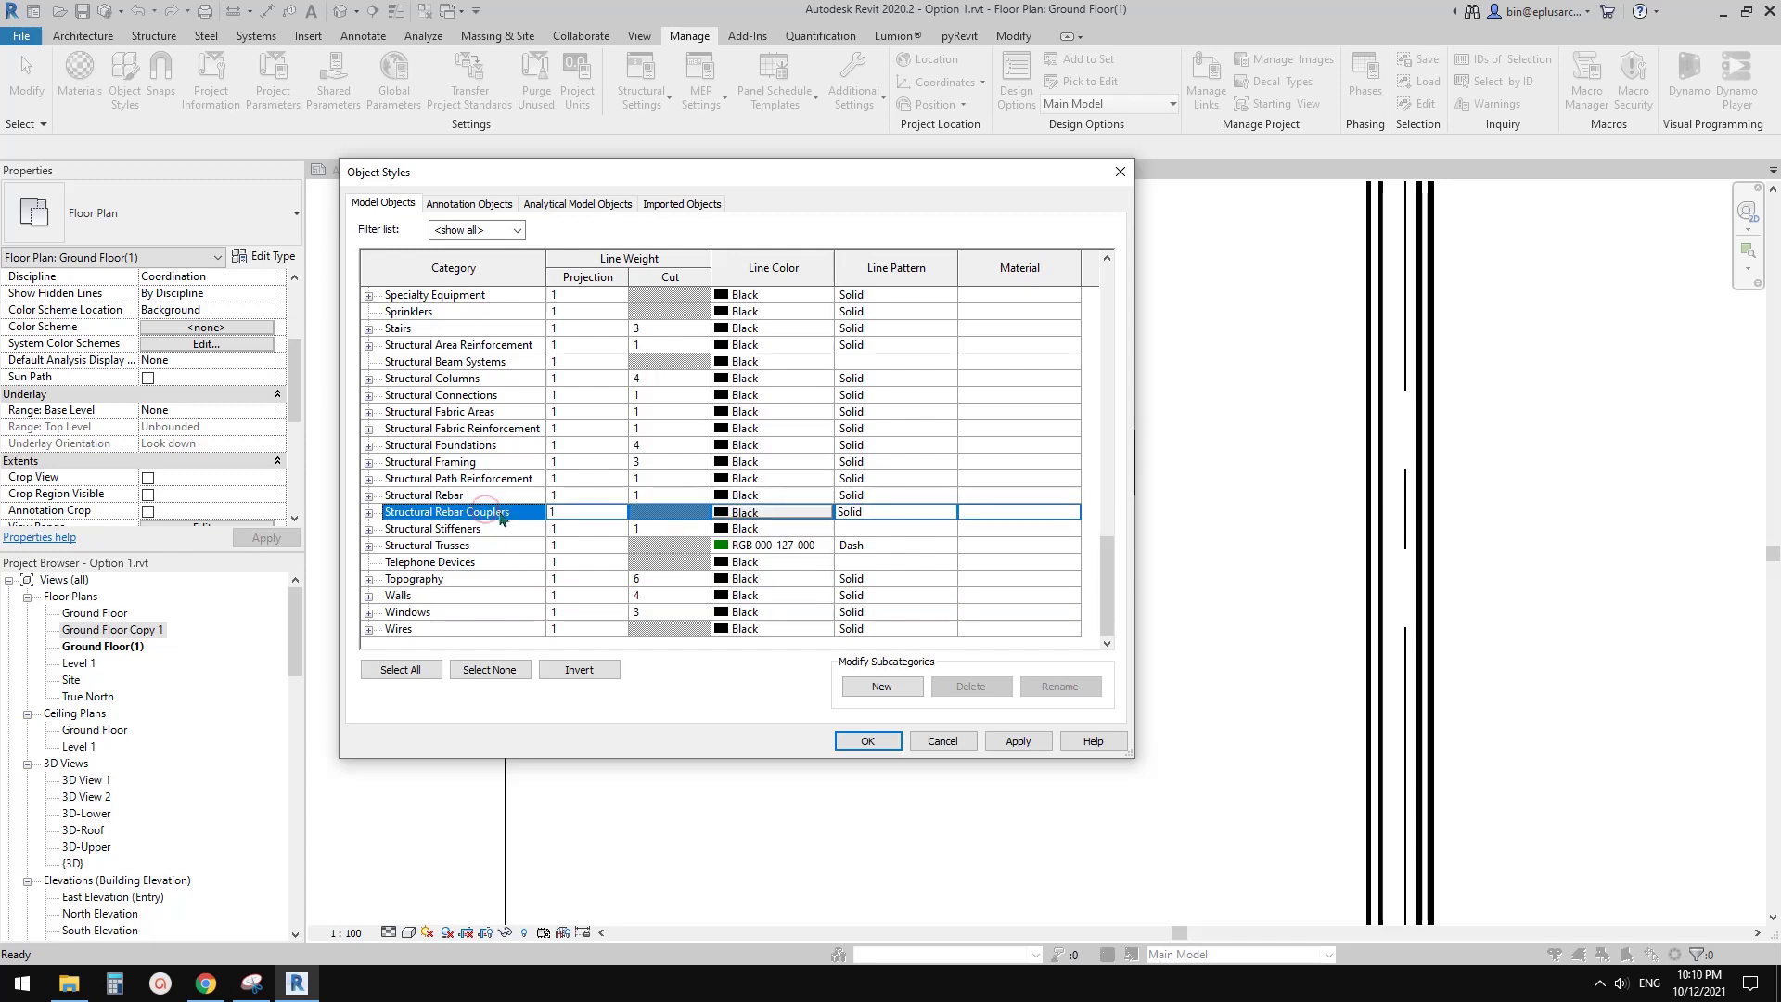
pyautogui.press('r')
pyautogui.click(575, 362)
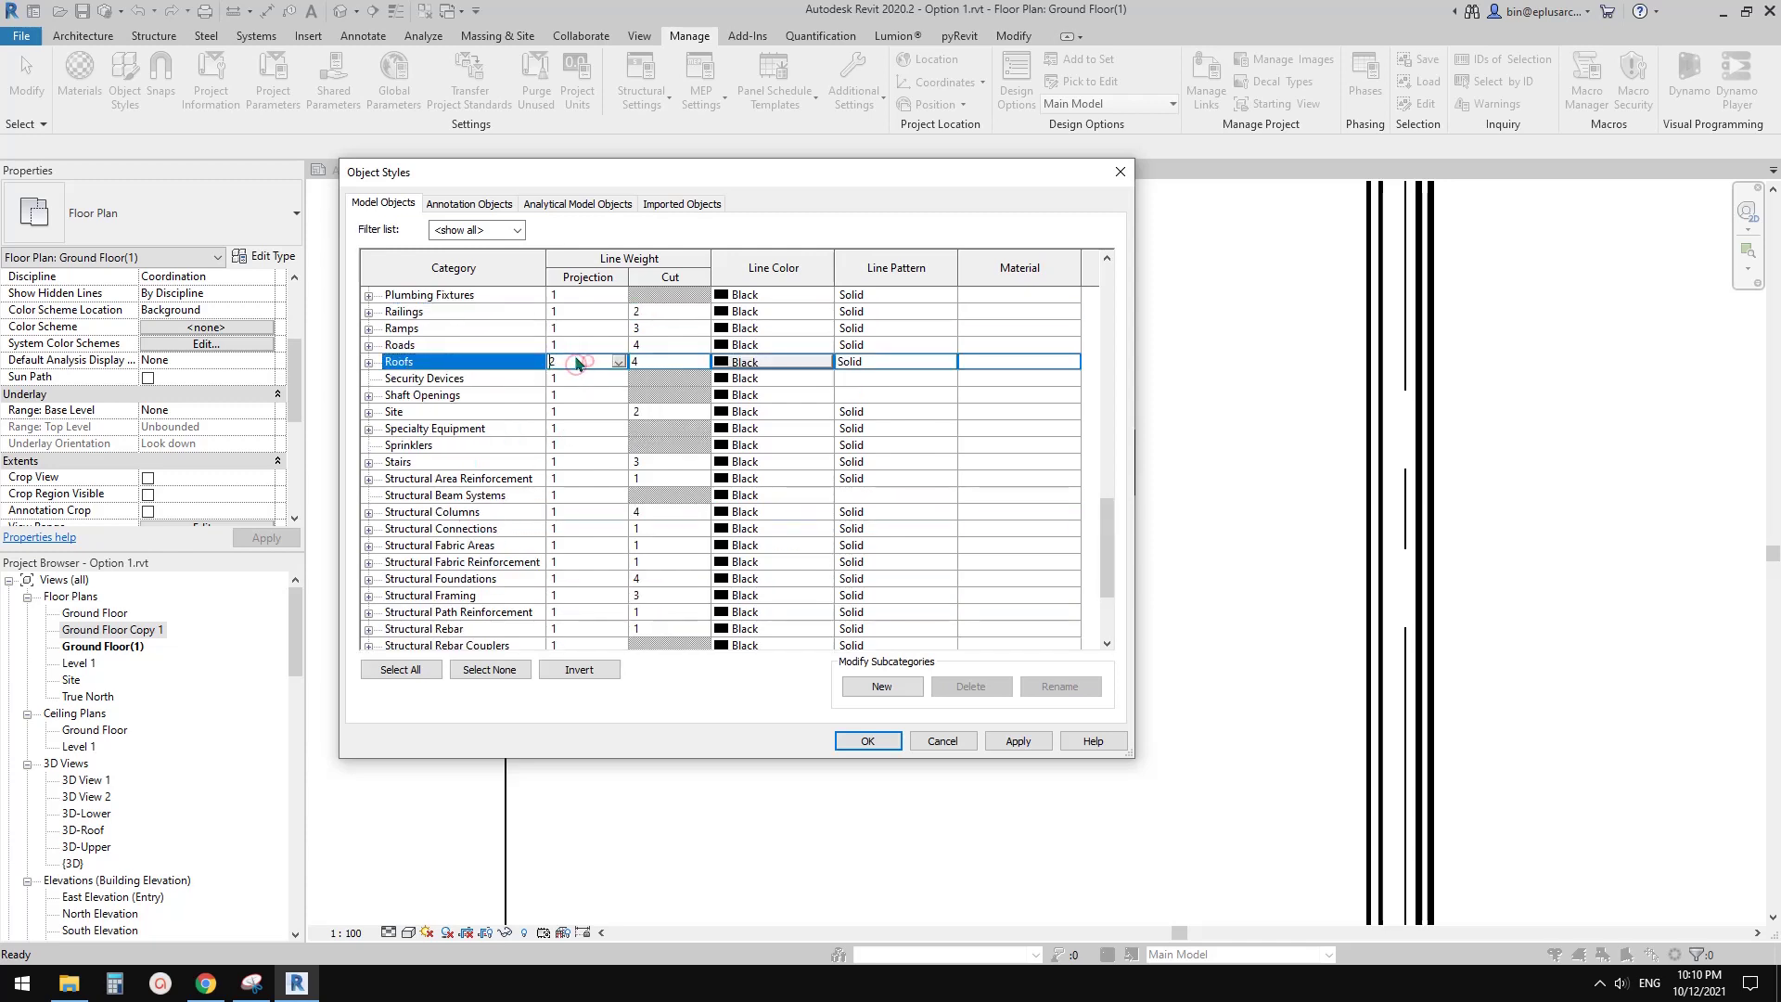
pyautogui.write('1')
pyautogui.click(482, 357)
# Step: Set the Floors category's projection line weight to 1 and accept the object style changes
pyautogui.click(486, 595)
pyautogui.scroll(-1, 489, 587)
pyautogui.press('f')
pyautogui.scroll(-4, 512, 584)
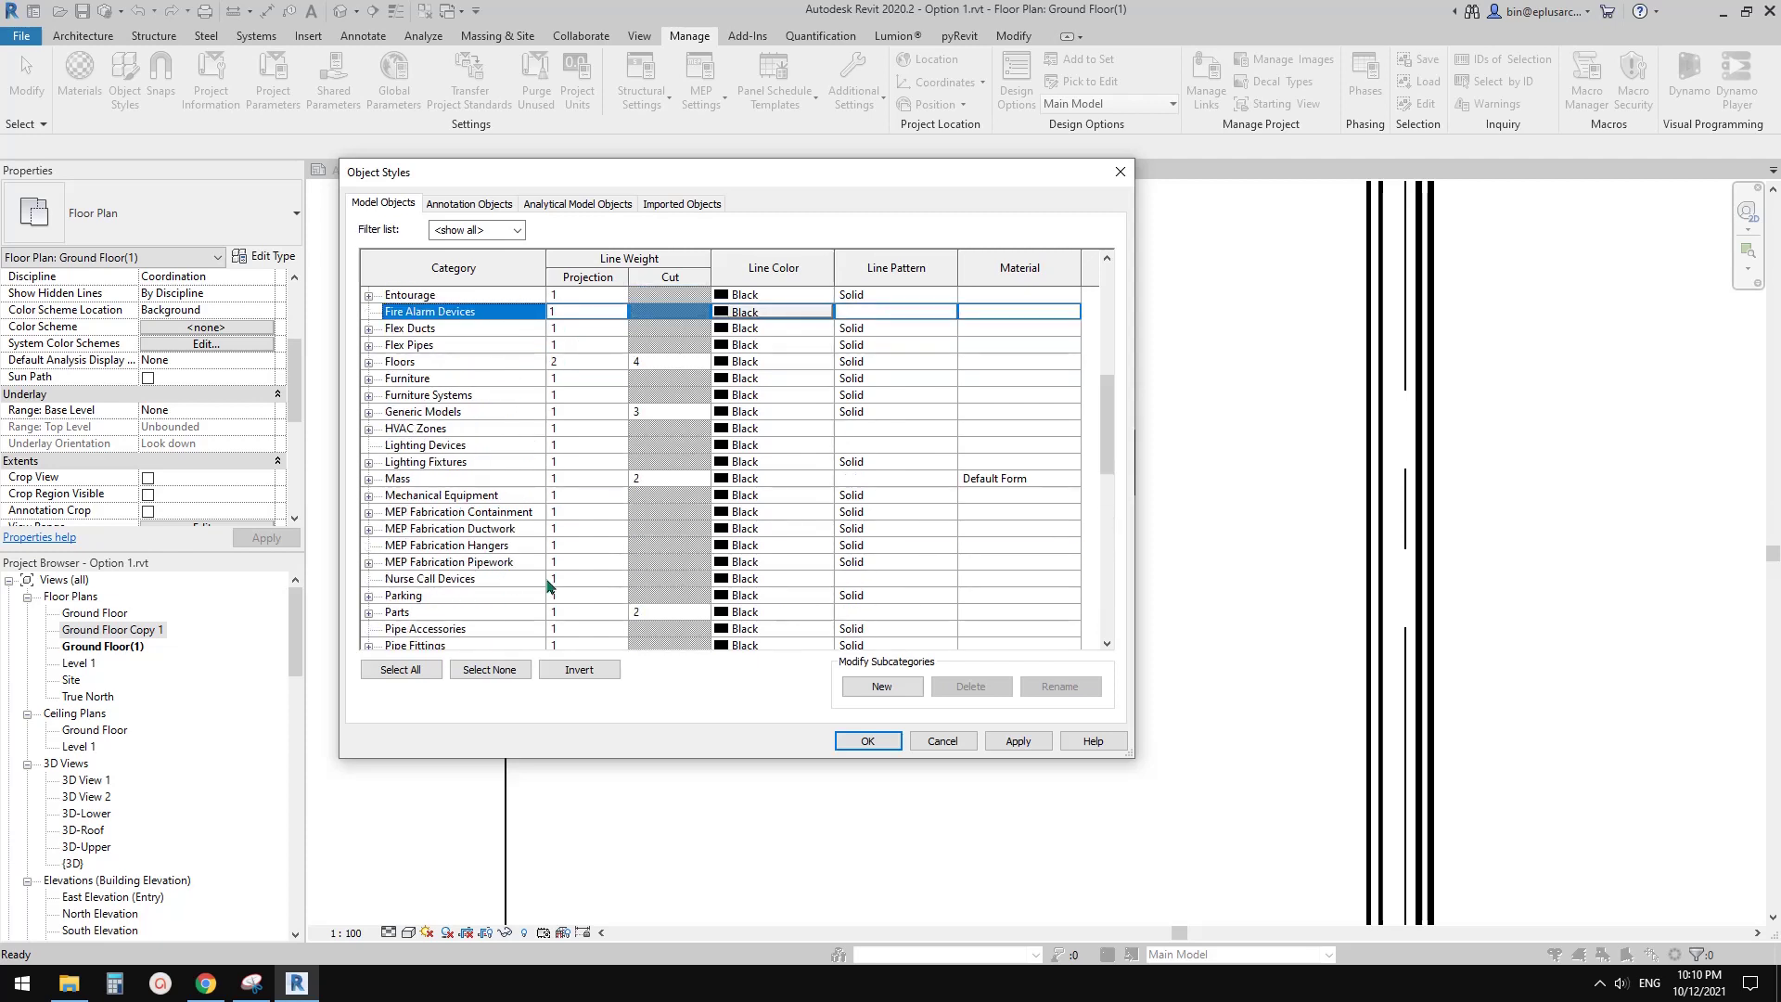
pyautogui.click(593, 343)
pyautogui.click(596, 343)
pyautogui.write('1')
pyautogui.click(493, 346)
pyautogui.click(893, 746)
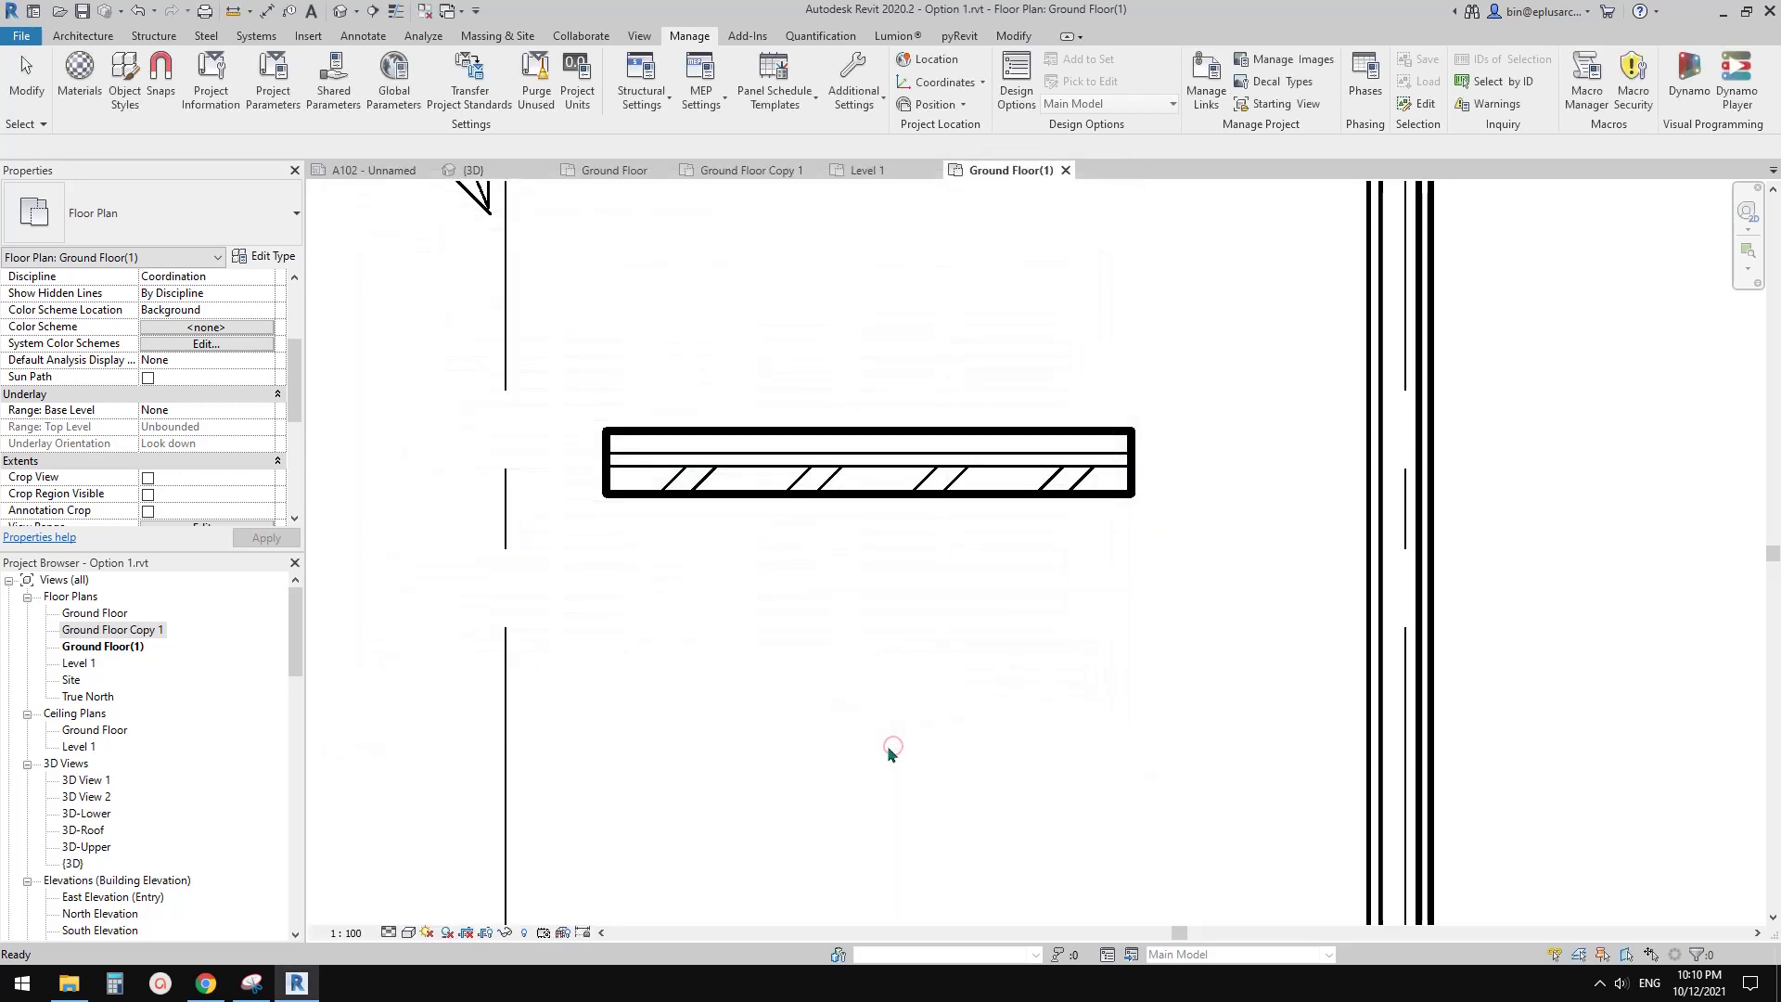
# Step: Delete the sample brick veneer wall from the room between grids C and D
pyautogui.scroll(-2, 965, 519)
pyautogui.moveTo(864, 538); pyautogui.dragTo(947, 583, button='middle')
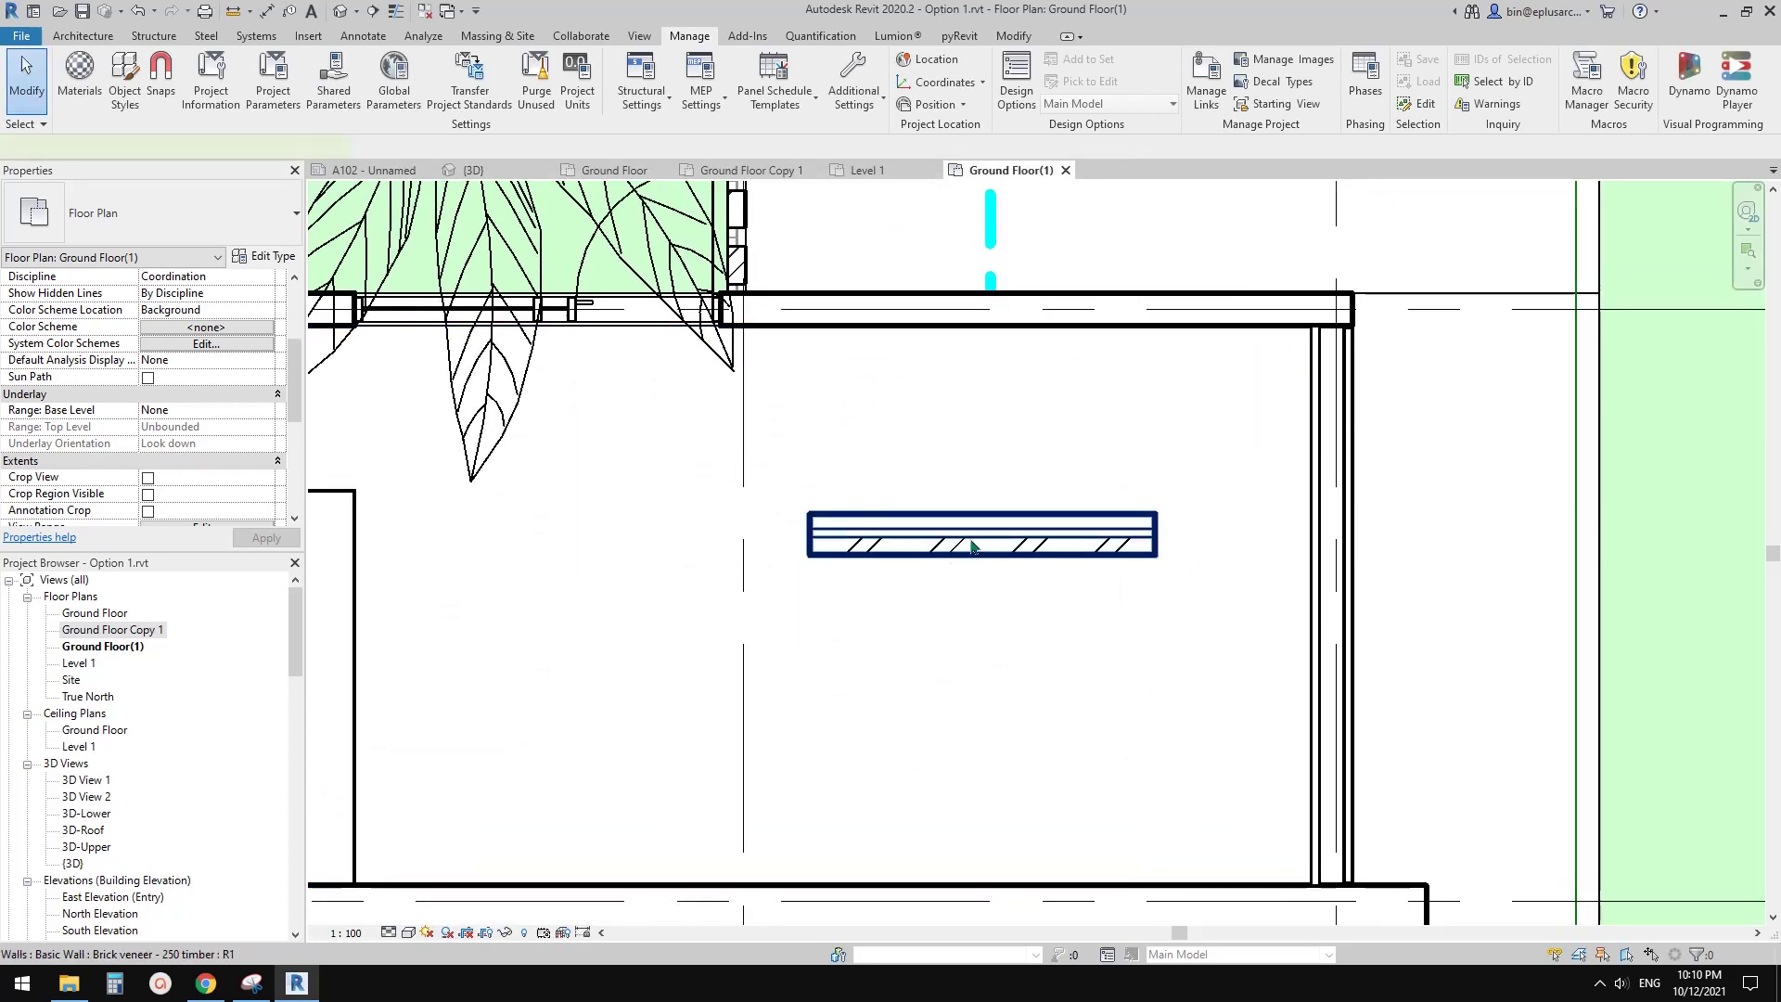
pyautogui.click(970, 543)
pyautogui.press('Delete')
# Step: Set the ground floor plan's detail level to Coarse and look over the walls across the plan
pyautogui.scroll(-1, 941, 521)
pyautogui.scroll(-3, 943, 529)
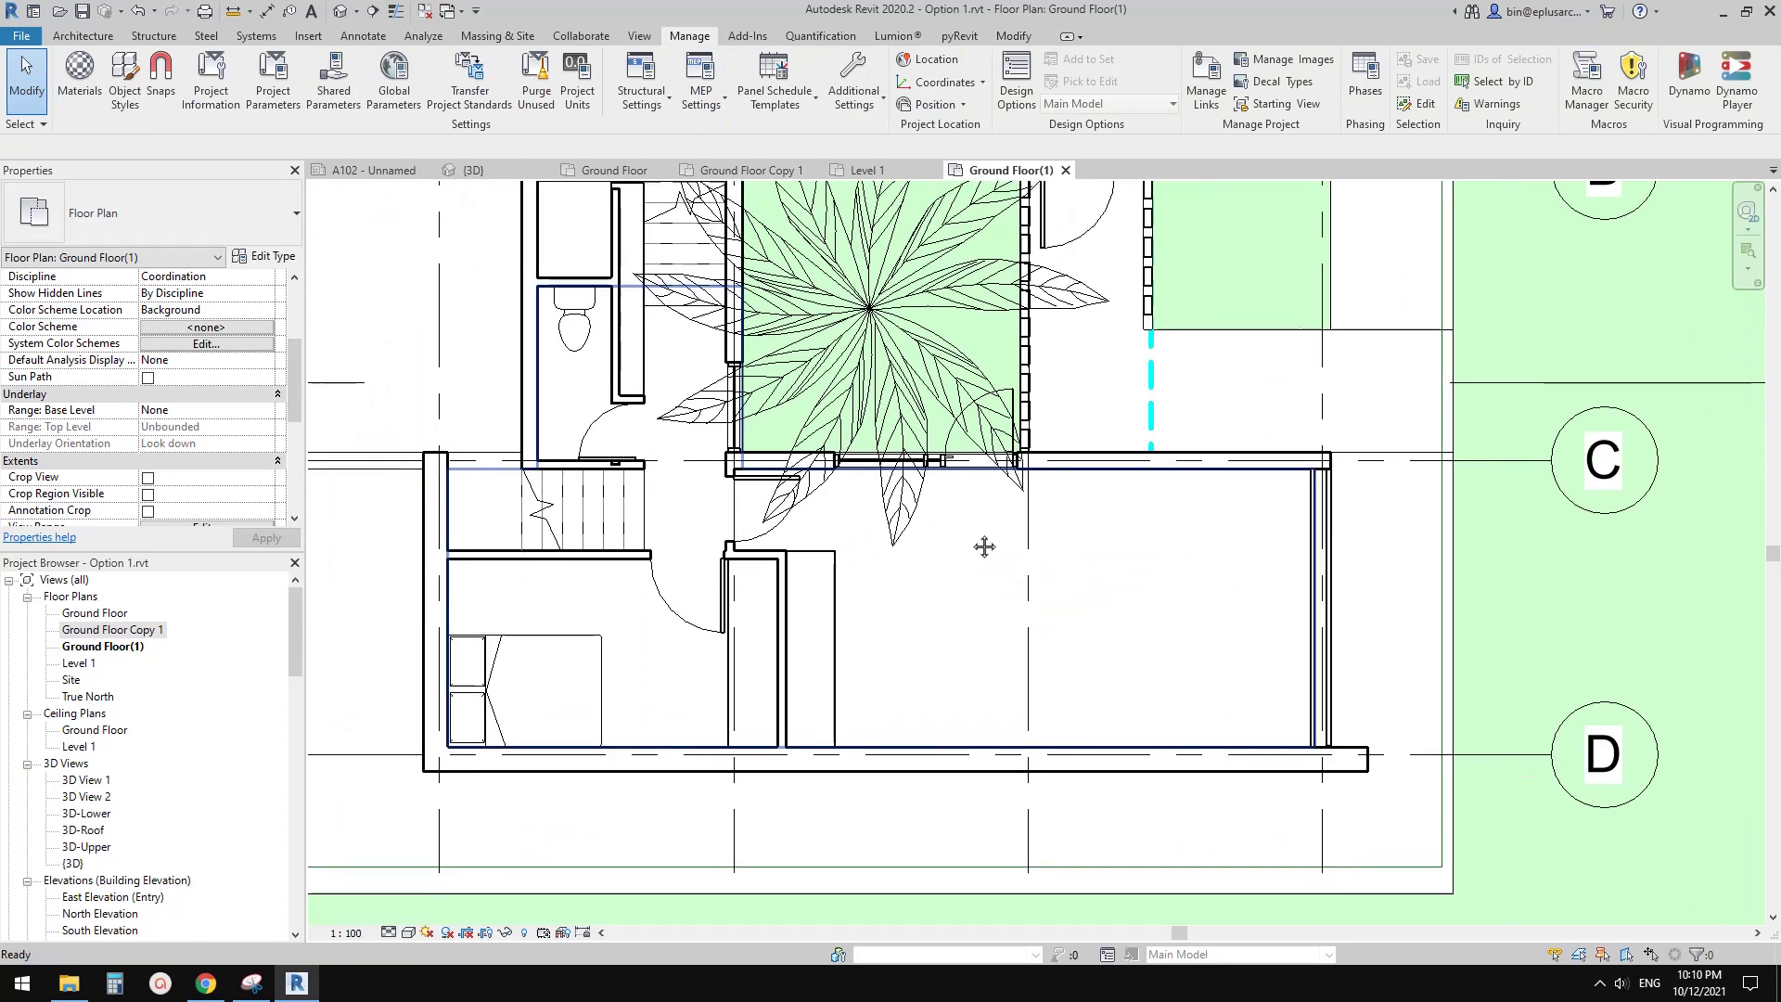
pyautogui.click(406, 935)
pyautogui.click(404, 877)
pyautogui.moveTo(747, 420); pyautogui.dragTo(689, 494, button='middle')
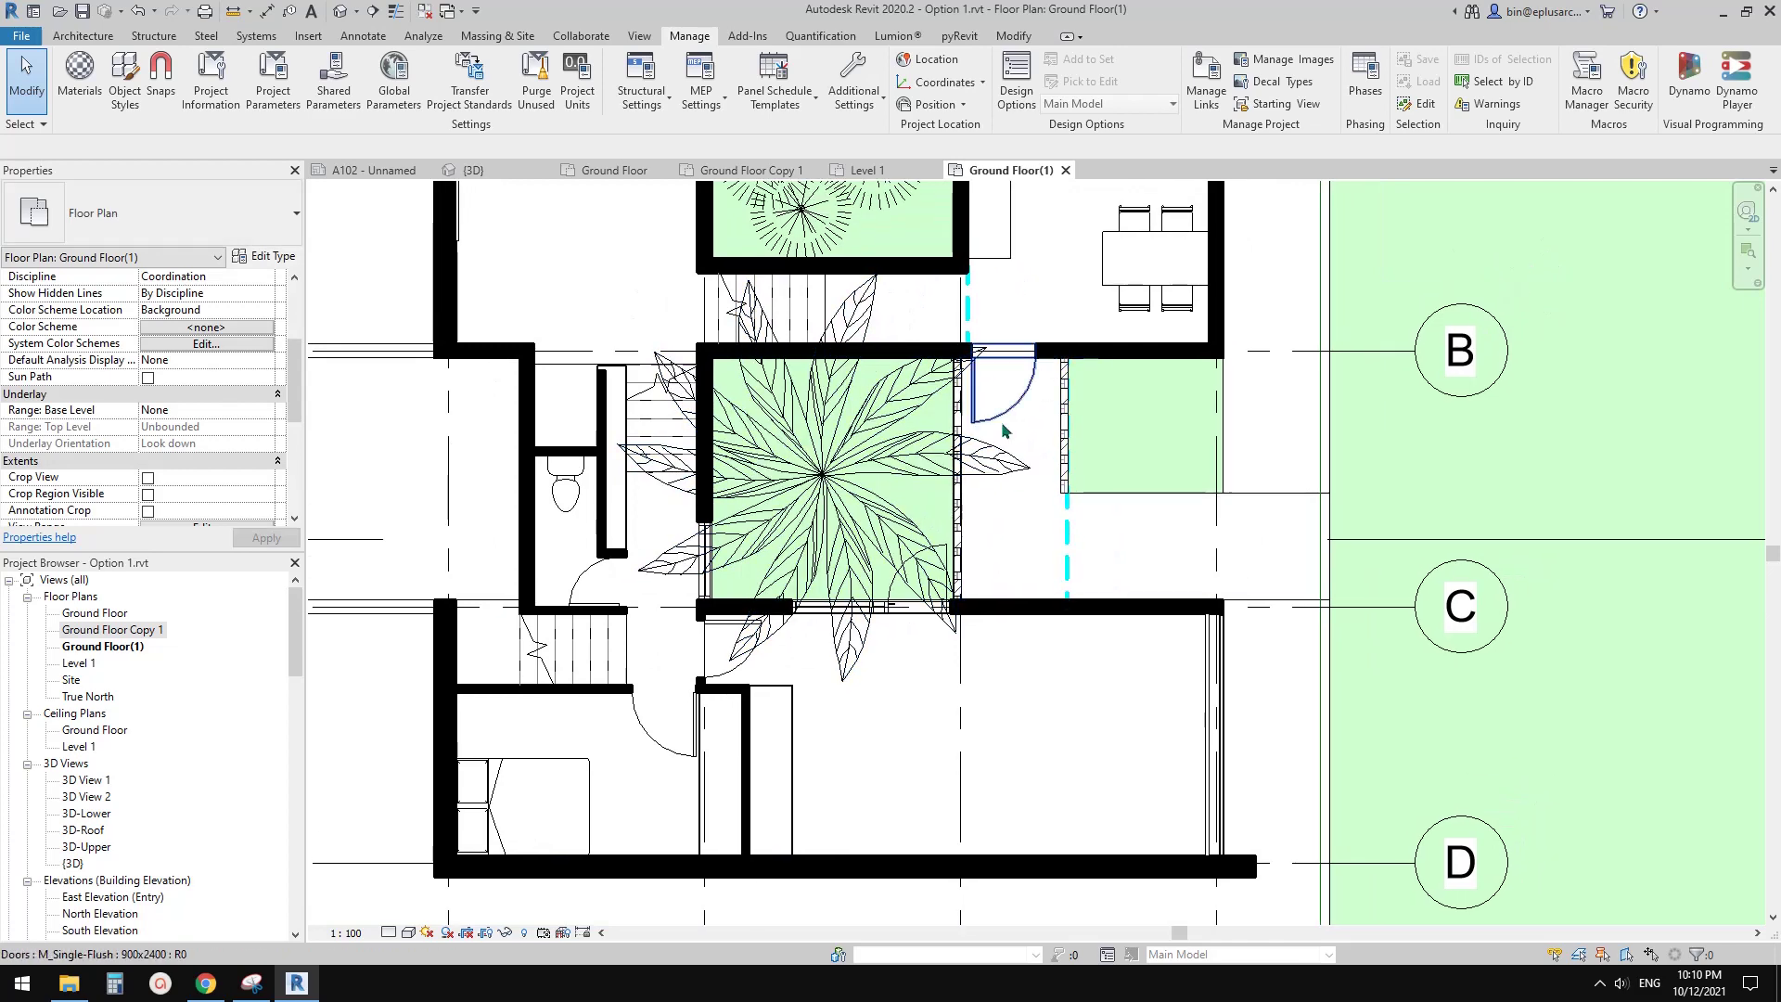
pyautogui.scroll(1, 996, 638)
pyautogui.moveTo(996, 640); pyautogui.dragTo(1037, 609, button='middle')
pyautogui.moveTo(523, 637); pyautogui.dragTo(774, 601, button='middle')
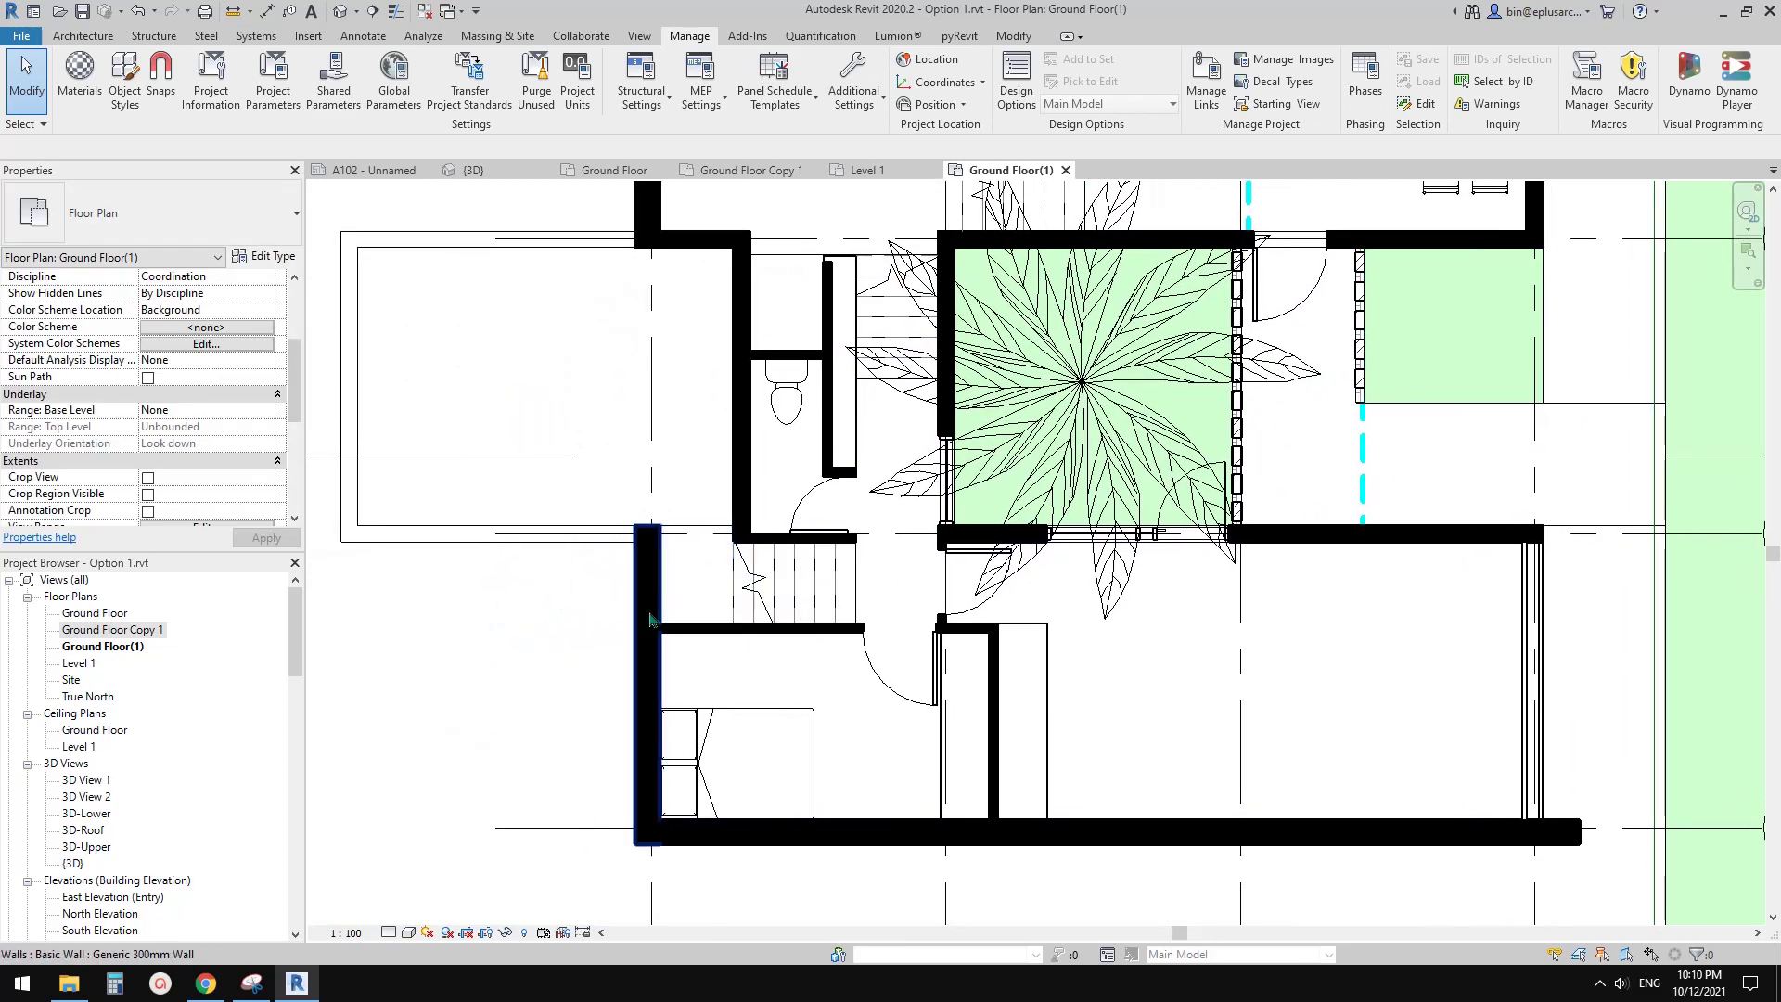
pyautogui.scroll(-3, 643, 612)
pyautogui.scroll(2, 606, 421)
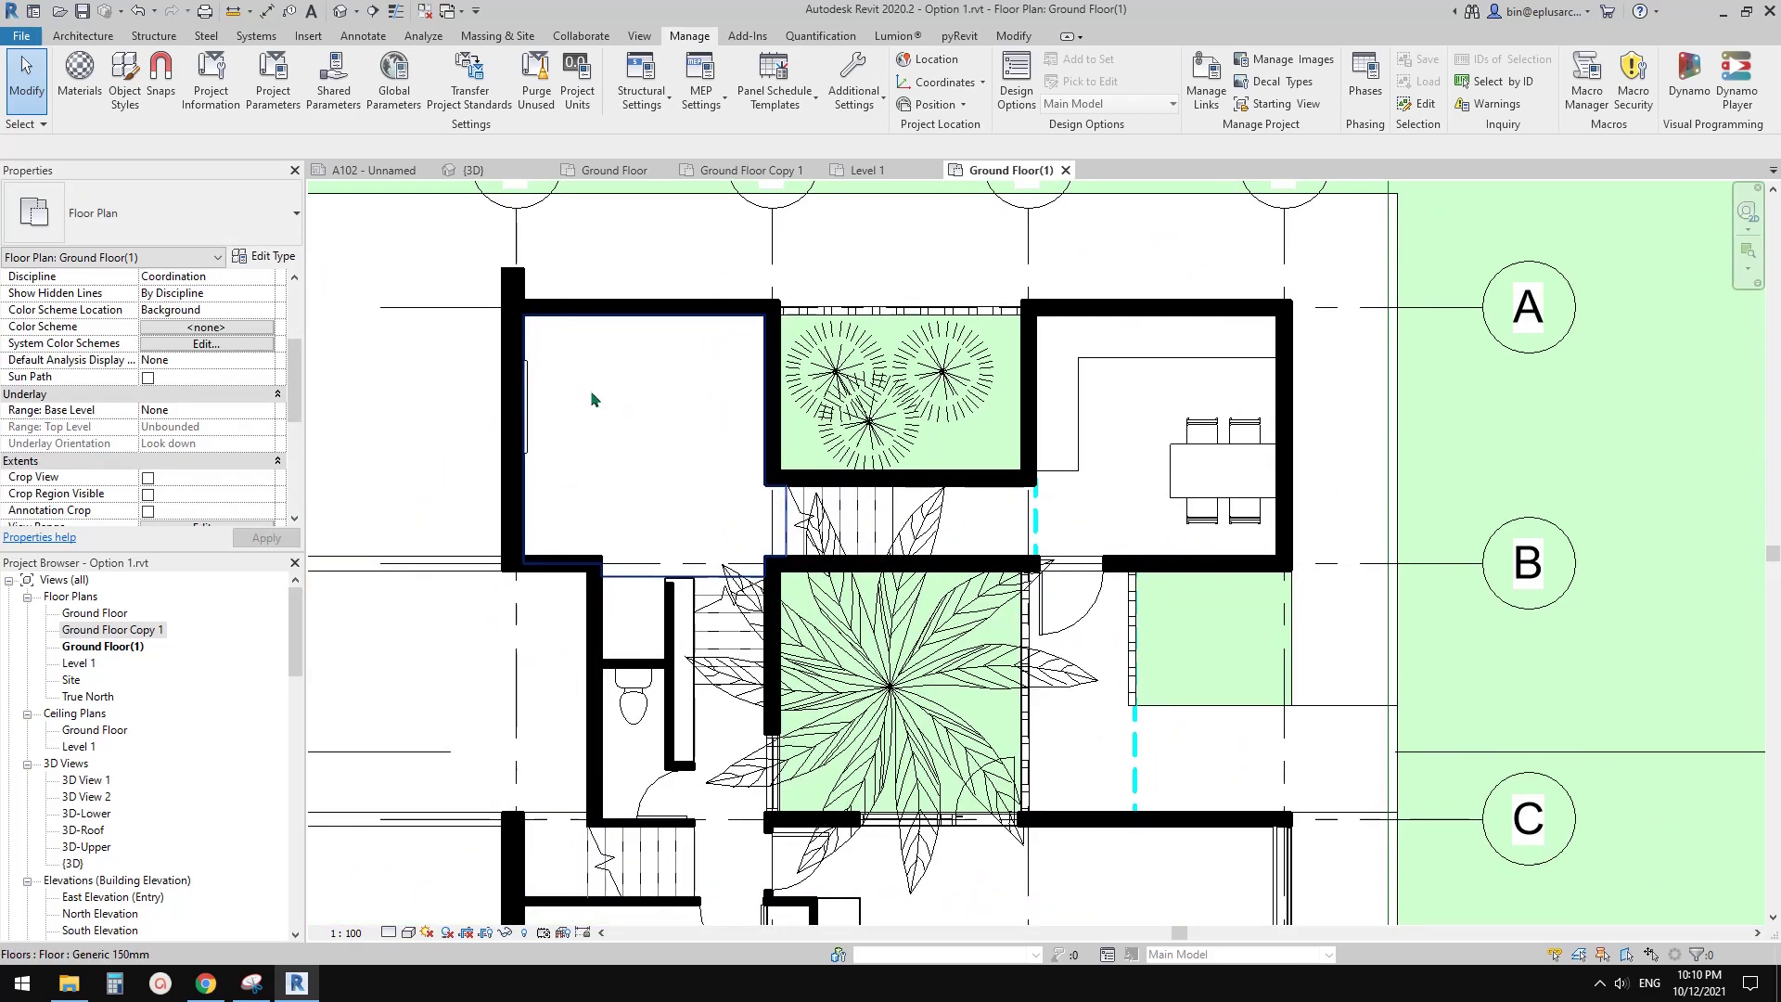
# Step: Select the Generic 200mm wall on grid A and examine its type's coarse scale fill pattern and colour
pyautogui.click(604, 309)
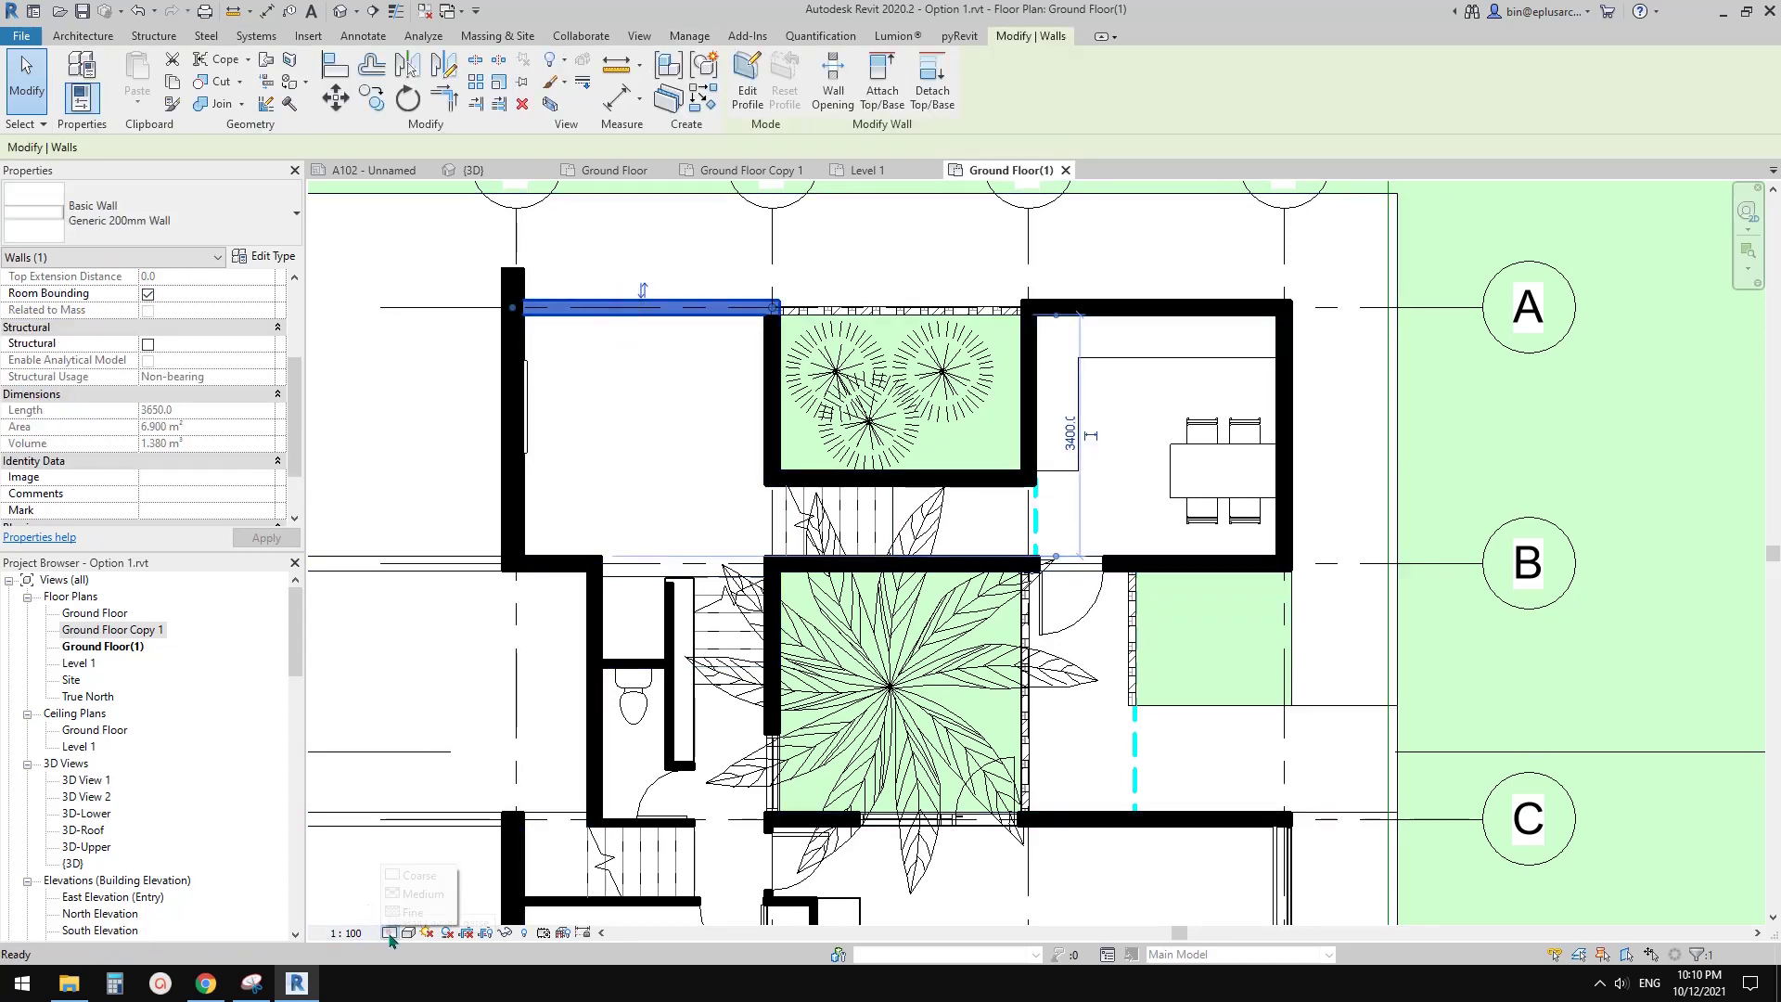
pyautogui.click(390, 934)
pyautogui.press('Escape')
pyautogui.press('Escape')
pyautogui.click(594, 313)
pyautogui.click(611, 309)
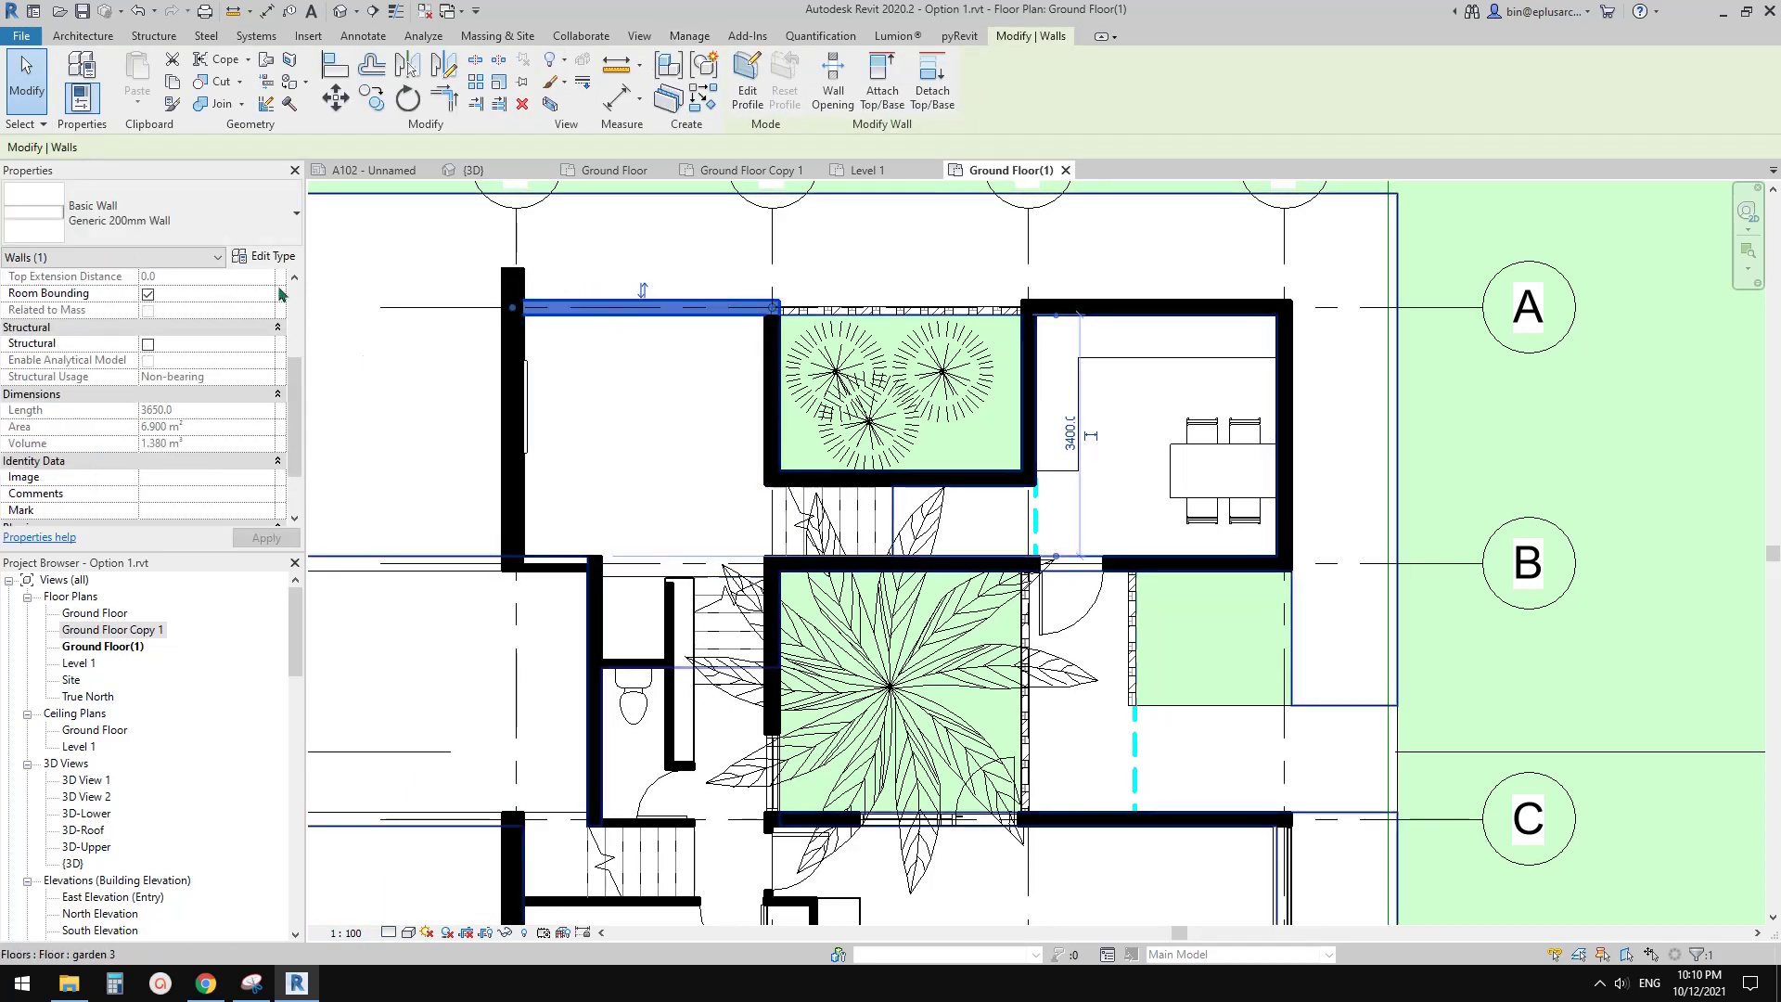
pyautogui.click(264, 256)
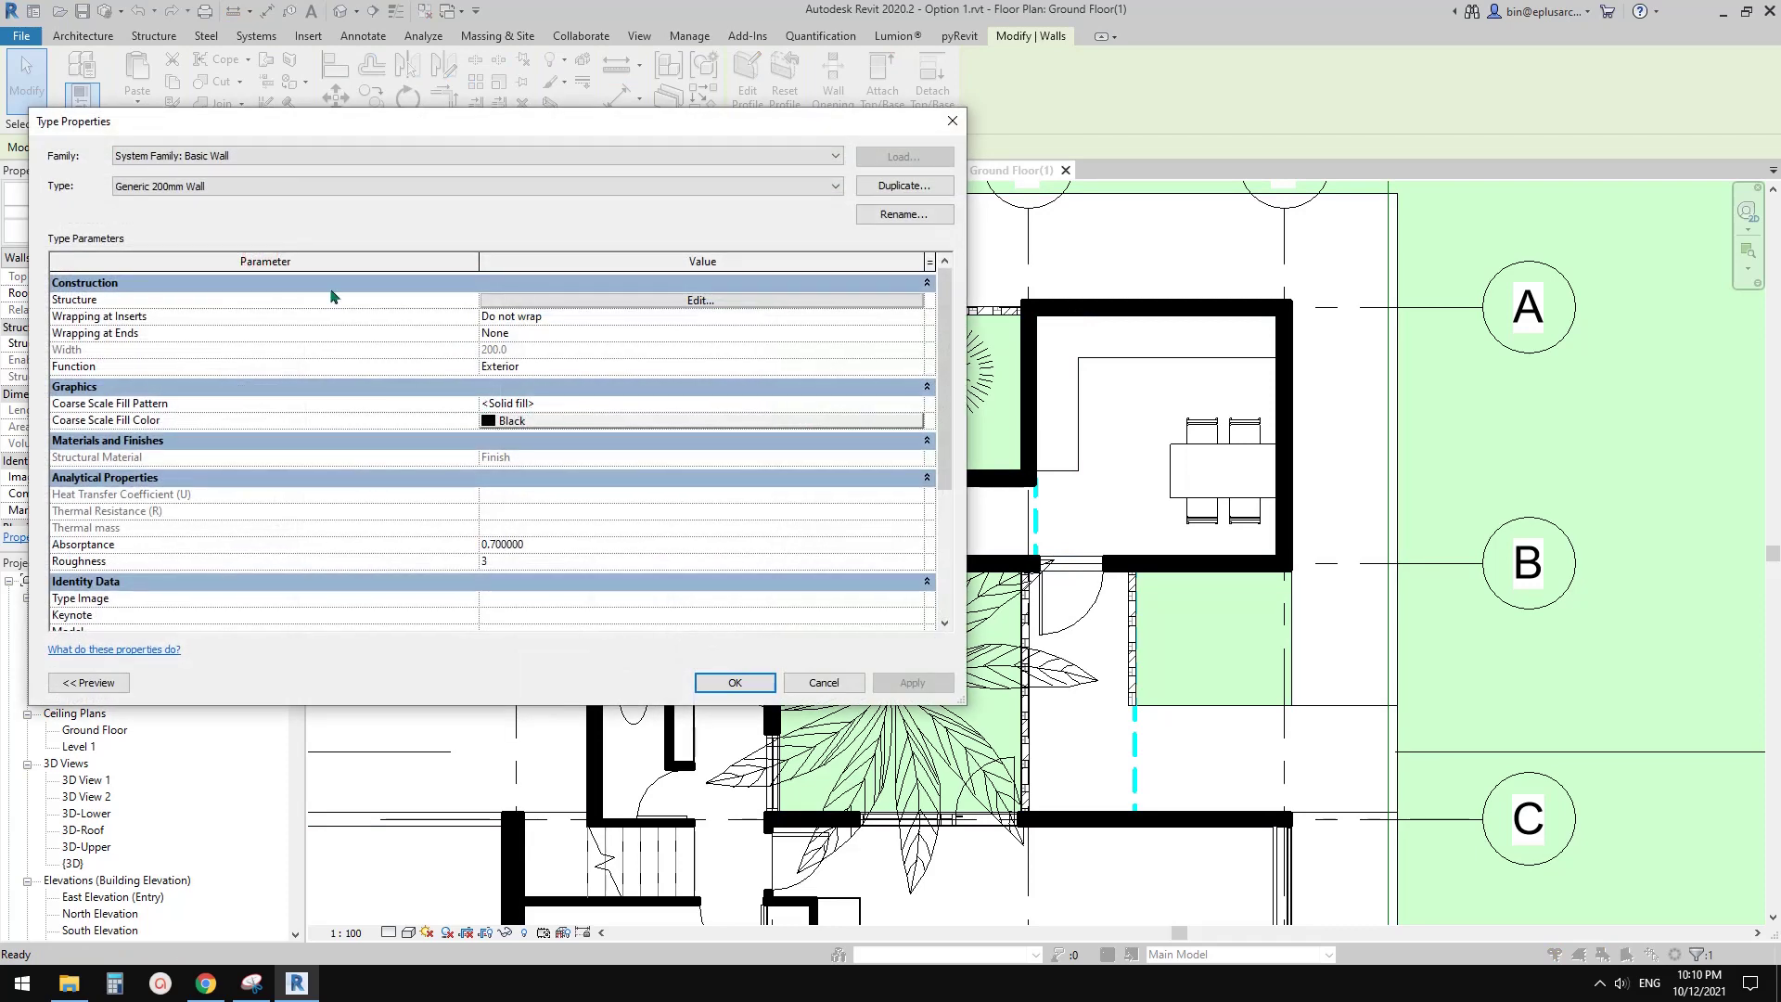
pyautogui.moveTo(448, 129); pyautogui.dragTo(573, 162)
pyautogui.moveTo(445, 148); pyautogui.dragTo(467, 135)
pyautogui.moveTo(337, 144); pyautogui.dragTo(499, 155)
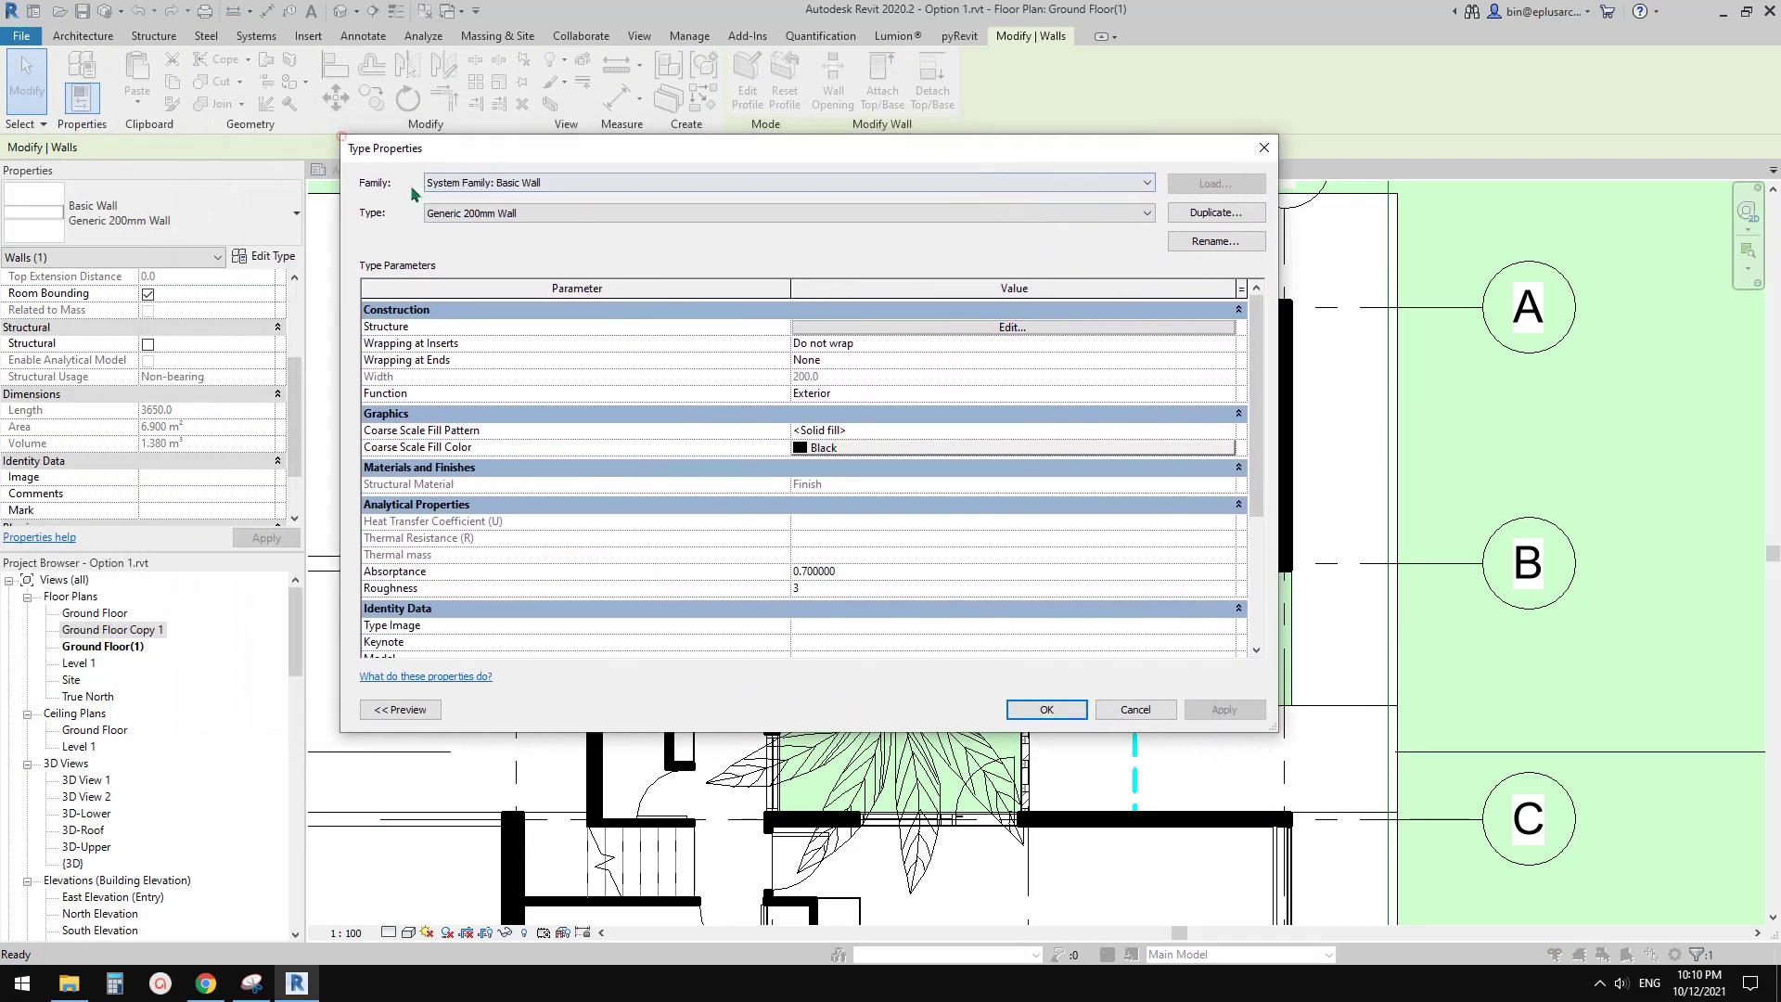
pyautogui.moveTo(677, 146); pyautogui.dragTo(462, 148)
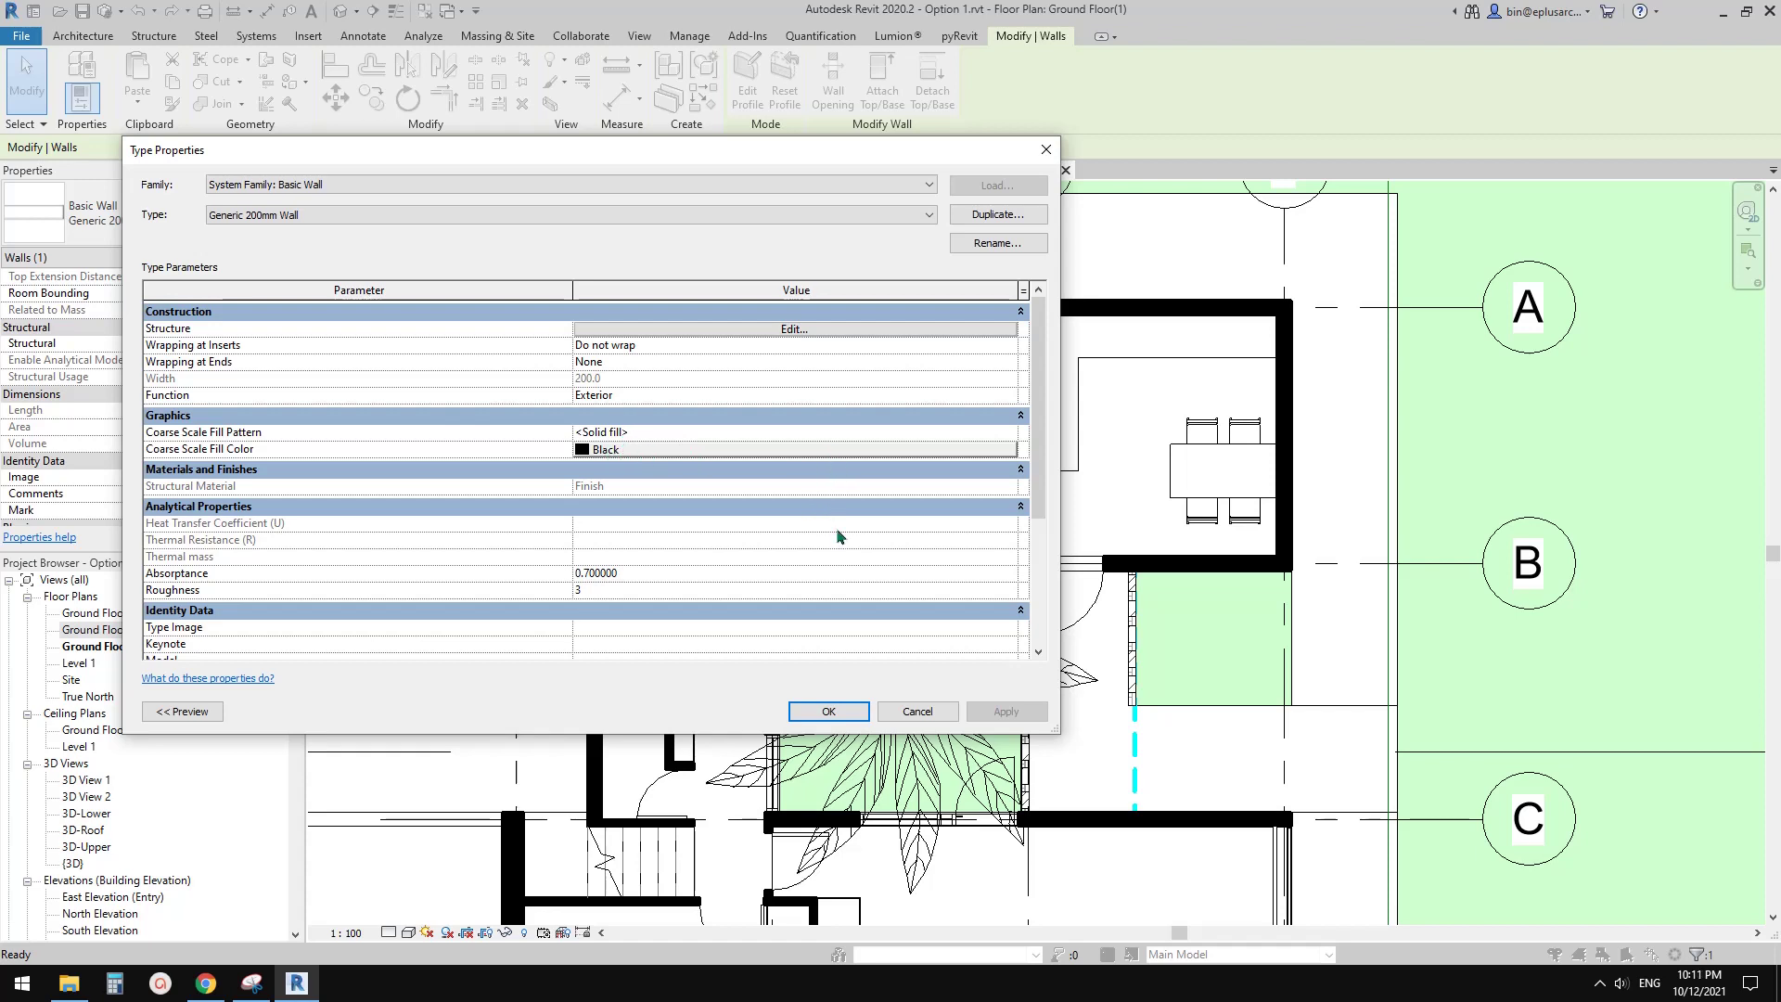
pyautogui.click(826, 712)
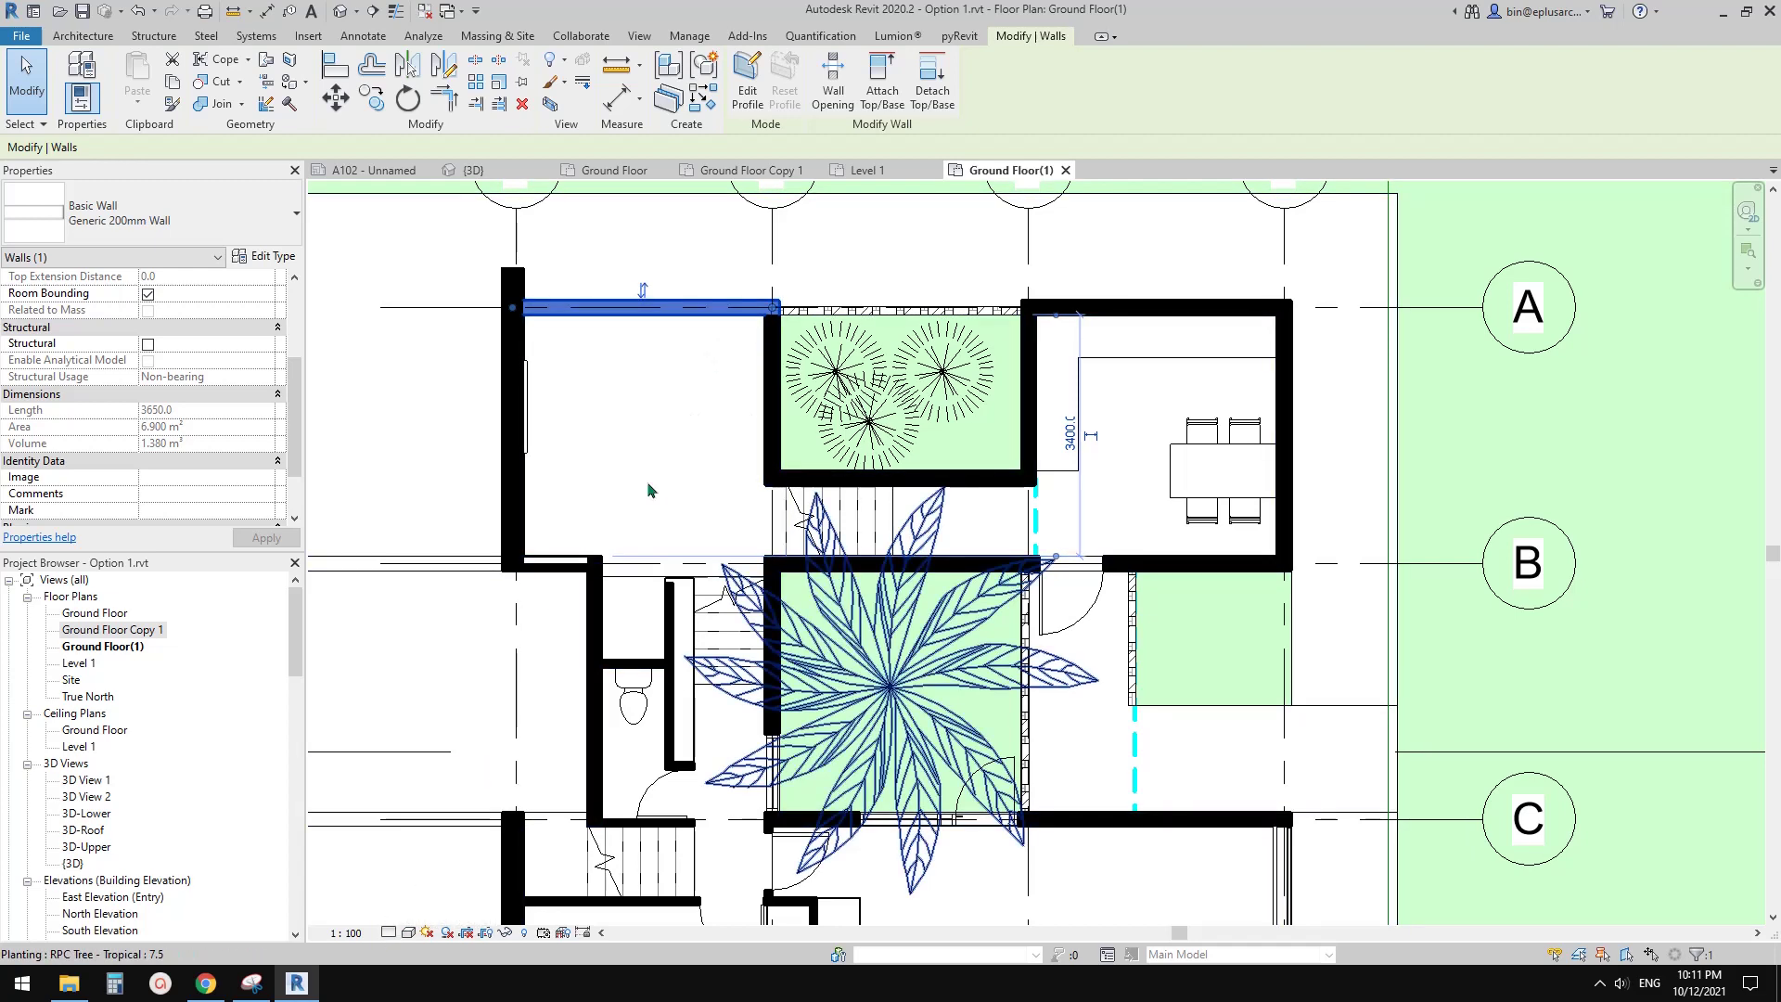
# Step: Examine the type properties of the Generic 300mm wall between grids A and B, then clear the selection
pyautogui.click(511, 487)
pyautogui.click(260, 256)
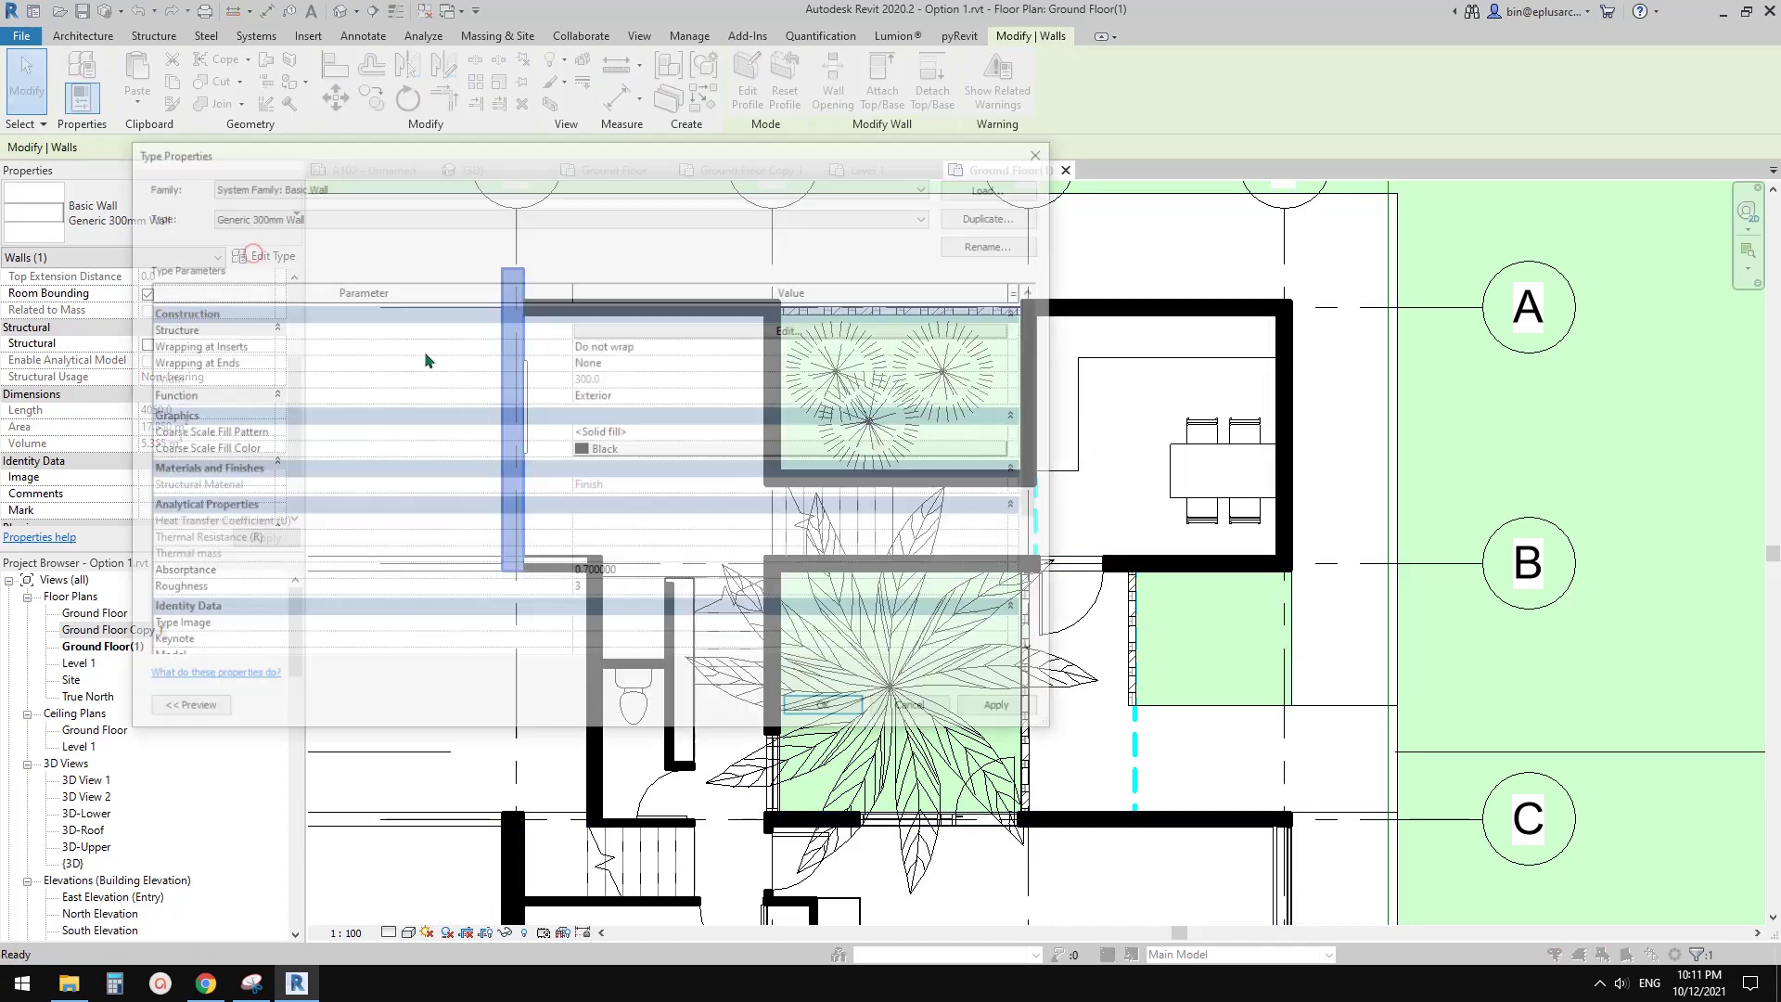
pyautogui.click(1048, 150)
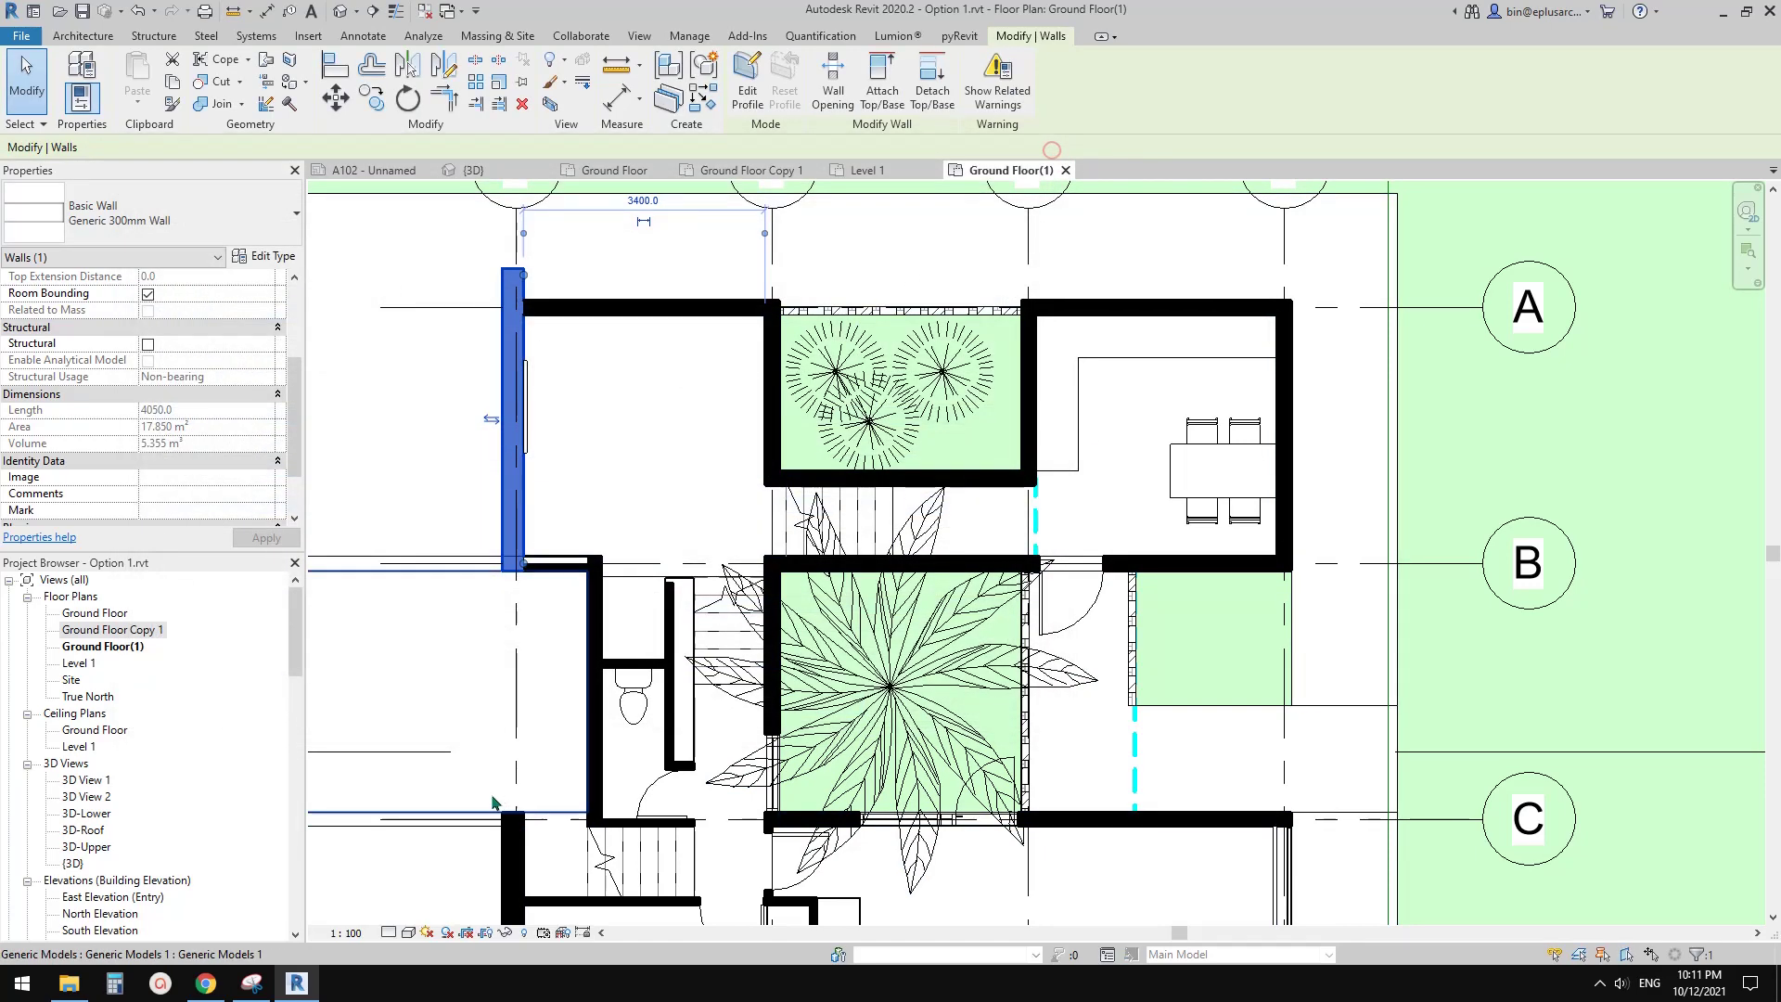
pyautogui.scroll(-1, 1075, 696)
pyautogui.press('Escape')
# Step: Select the dashed cyan room separation line between grids B and C and hide its category in the plan
pyautogui.moveTo(1075, 696); pyautogui.dragTo(850, 521, button='middle')
pyautogui.scroll(3, 852, 525)
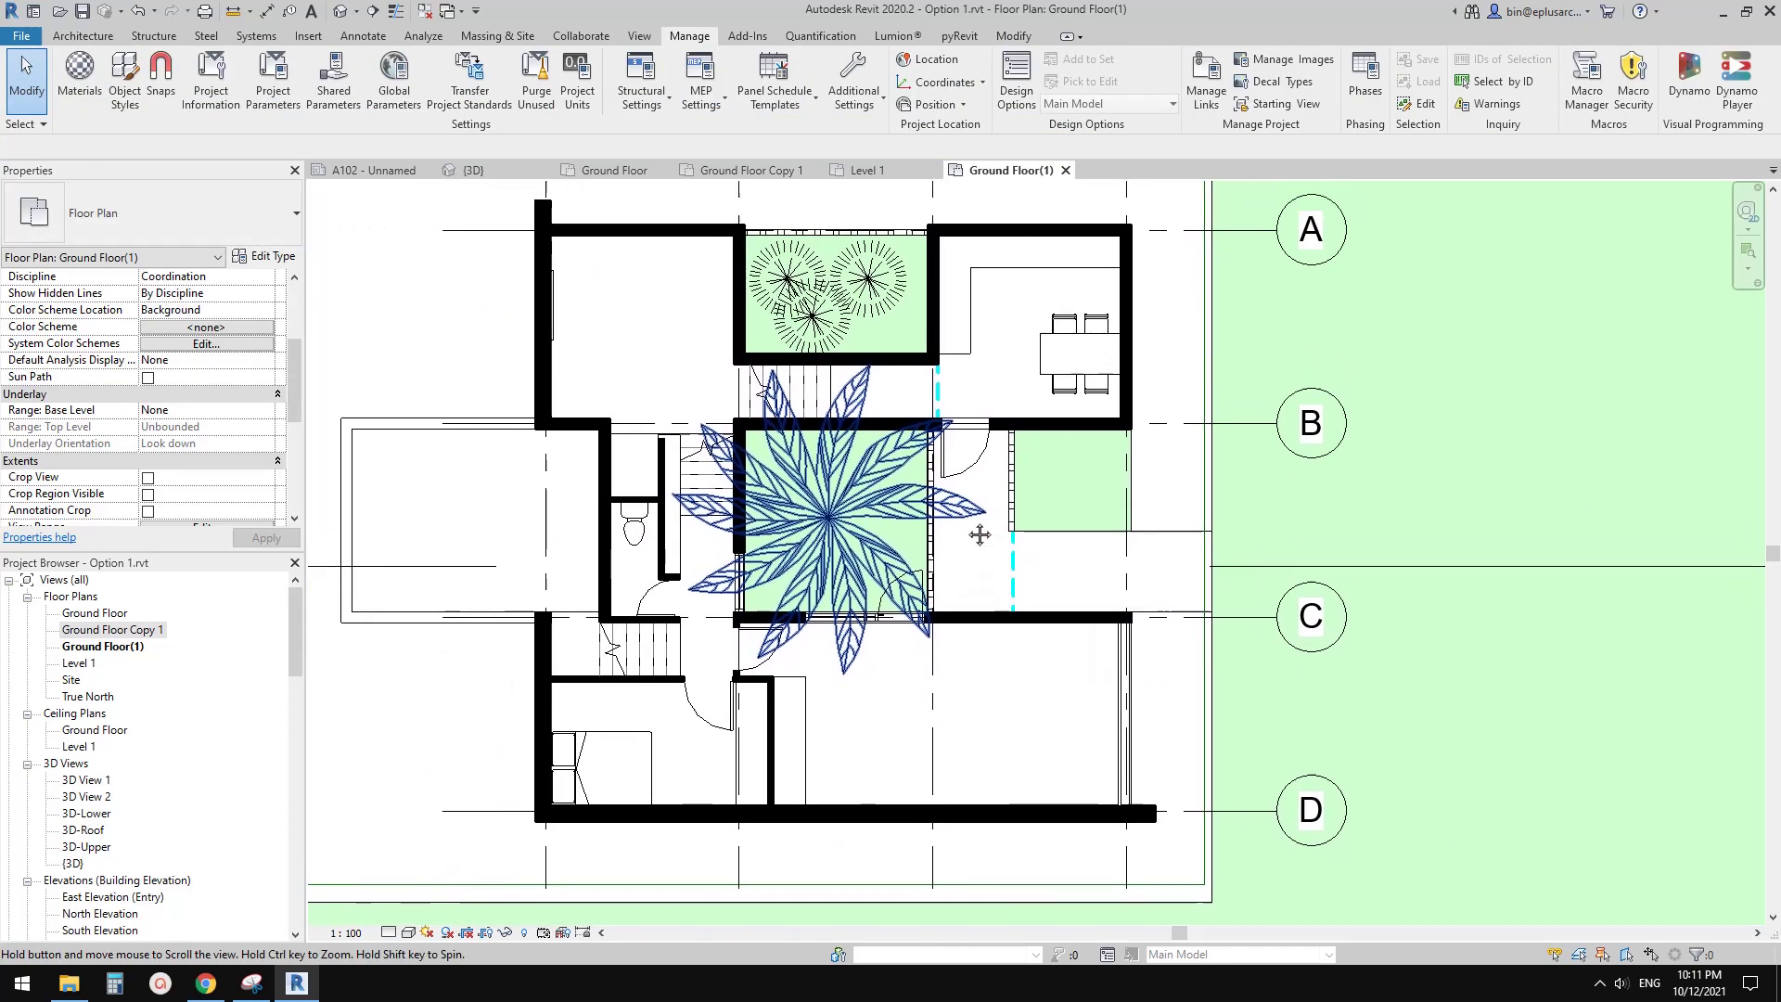
pyautogui.click(969, 593)
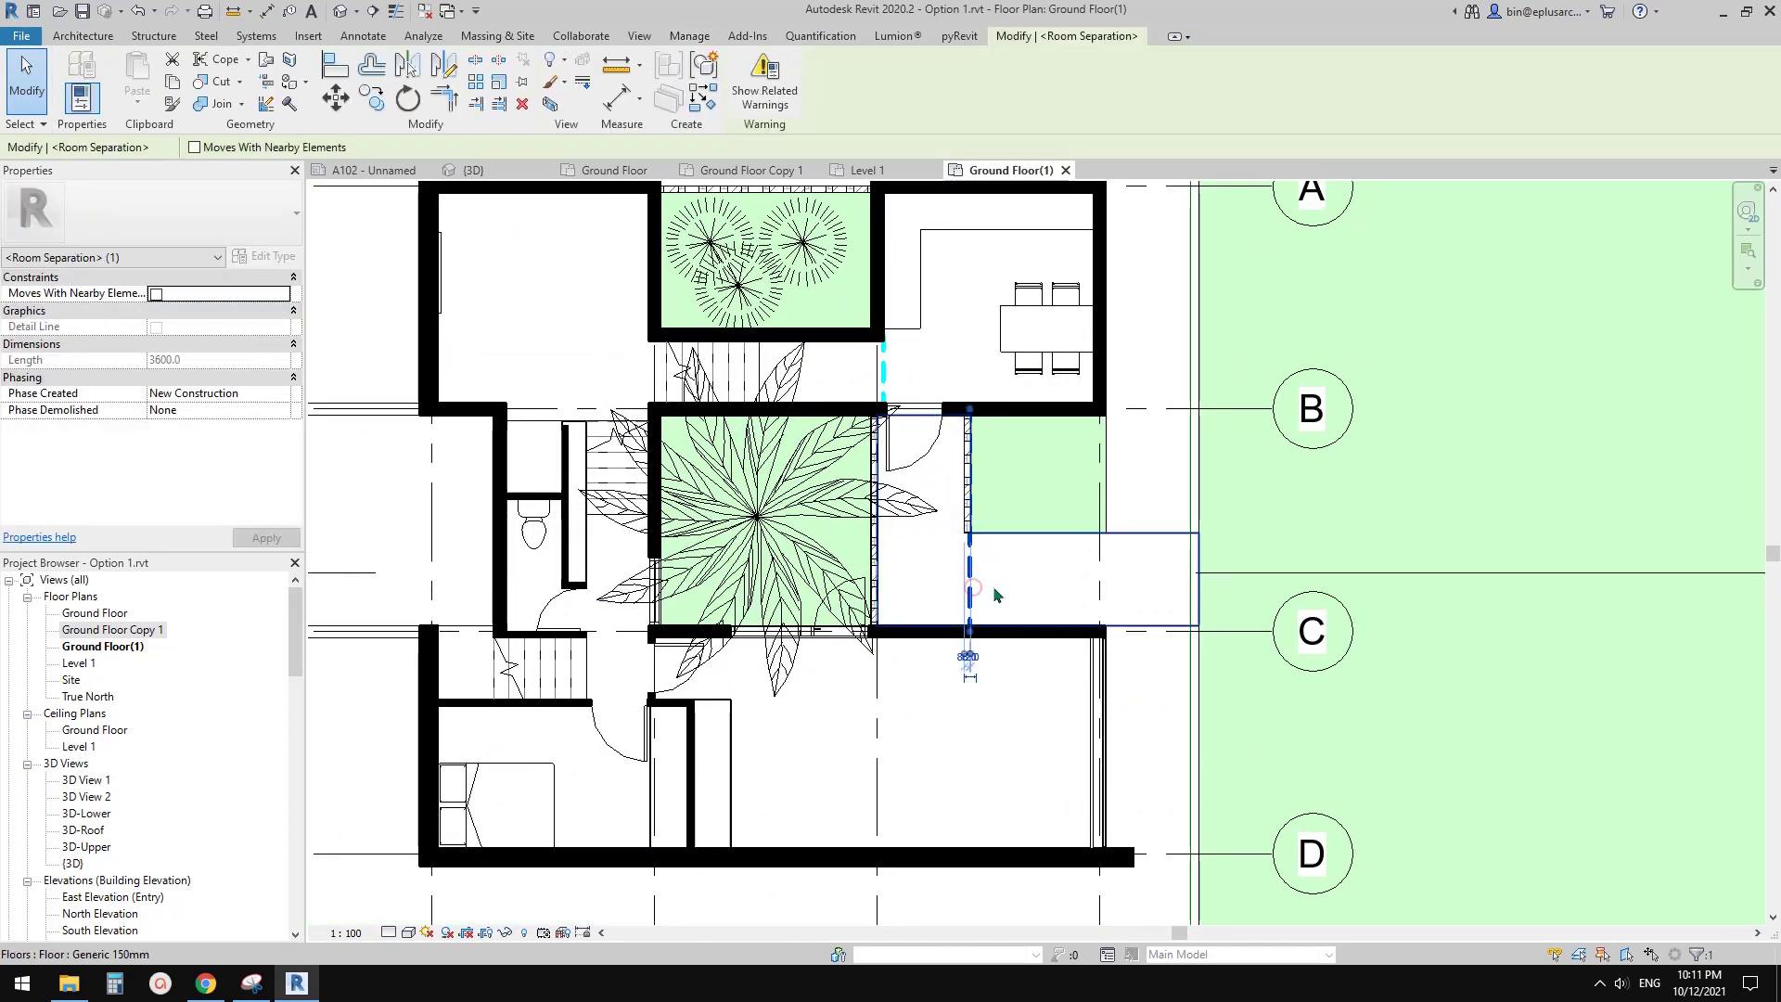
pyautogui.moveTo(663, 435); pyautogui.dragTo(649, 440, button='middle')
pyautogui.moveTo(859, 444); pyautogui.dragTo(855, 458, button='middle')
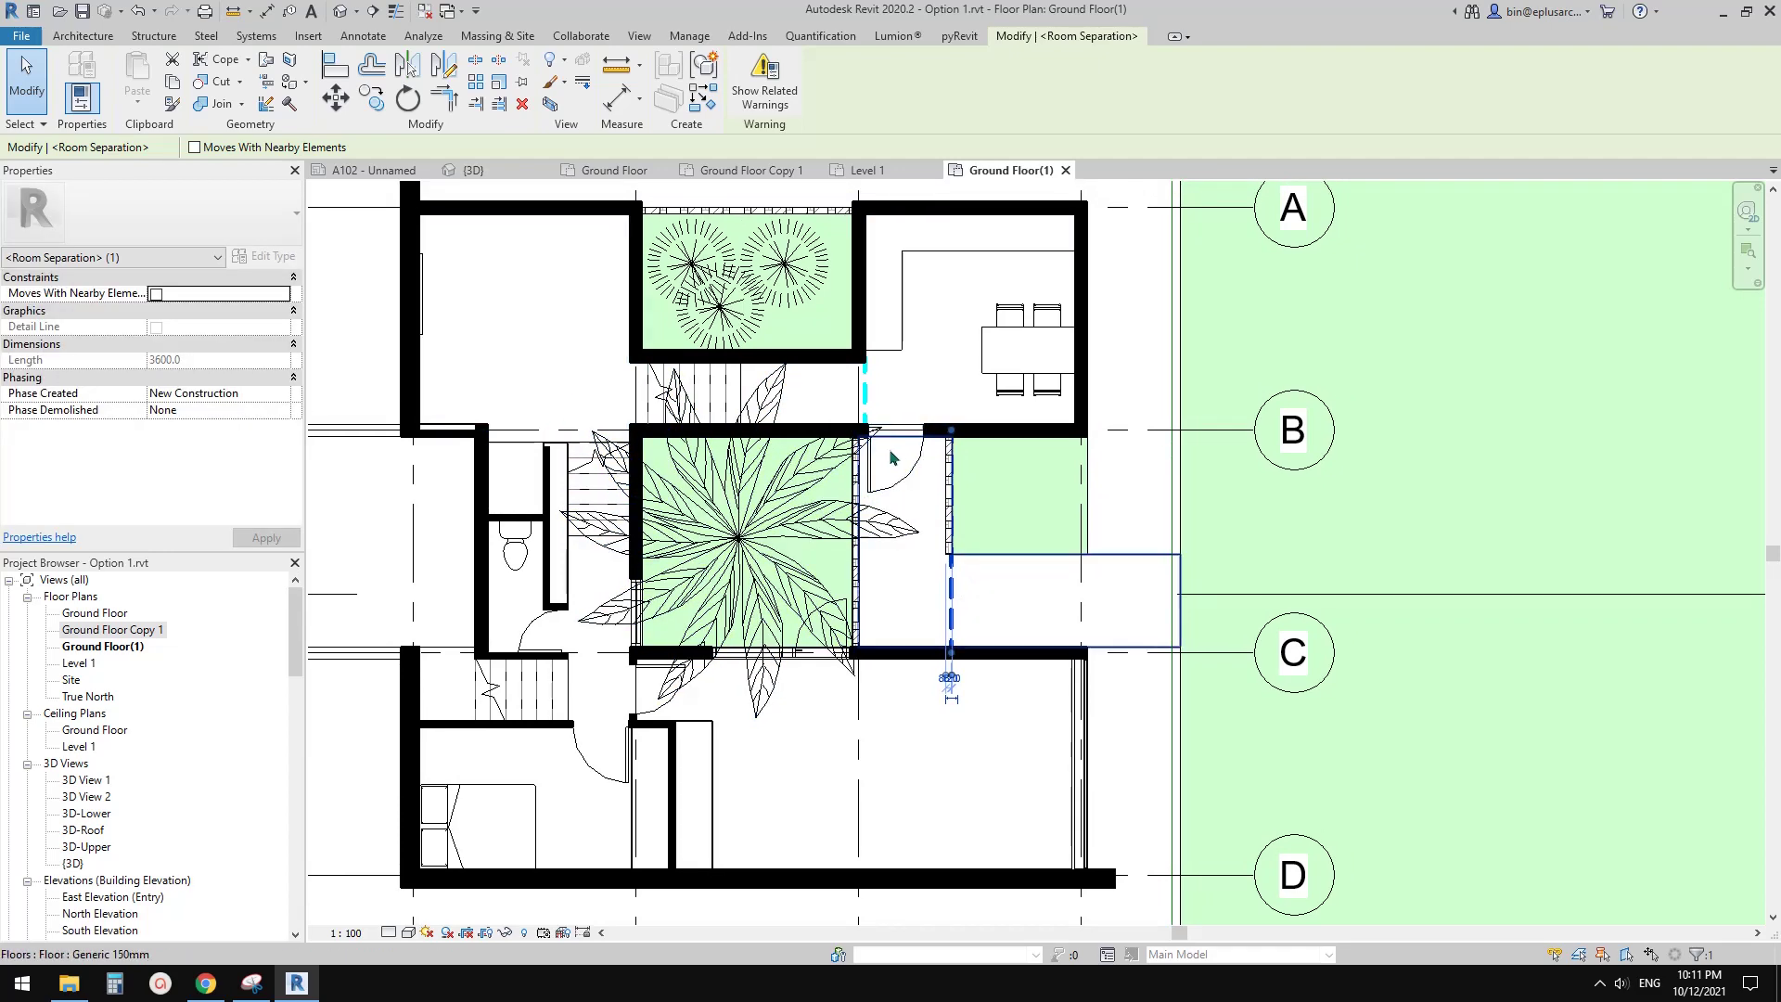
pyautogui.moveTo(902, 511)
pyautogui.mouseDown(button='middle')
pyautogui.moveTo(936, 461)
pyautogui.moveTo(965, 496)
pyautogui.moveTo(927, 498)
pyautogui.mouseUp(button='middle')
pyautogui.press('h')
pyautogui.moveTo(1041, 466); pyautogui.dragTo(949, 437, button='middle')
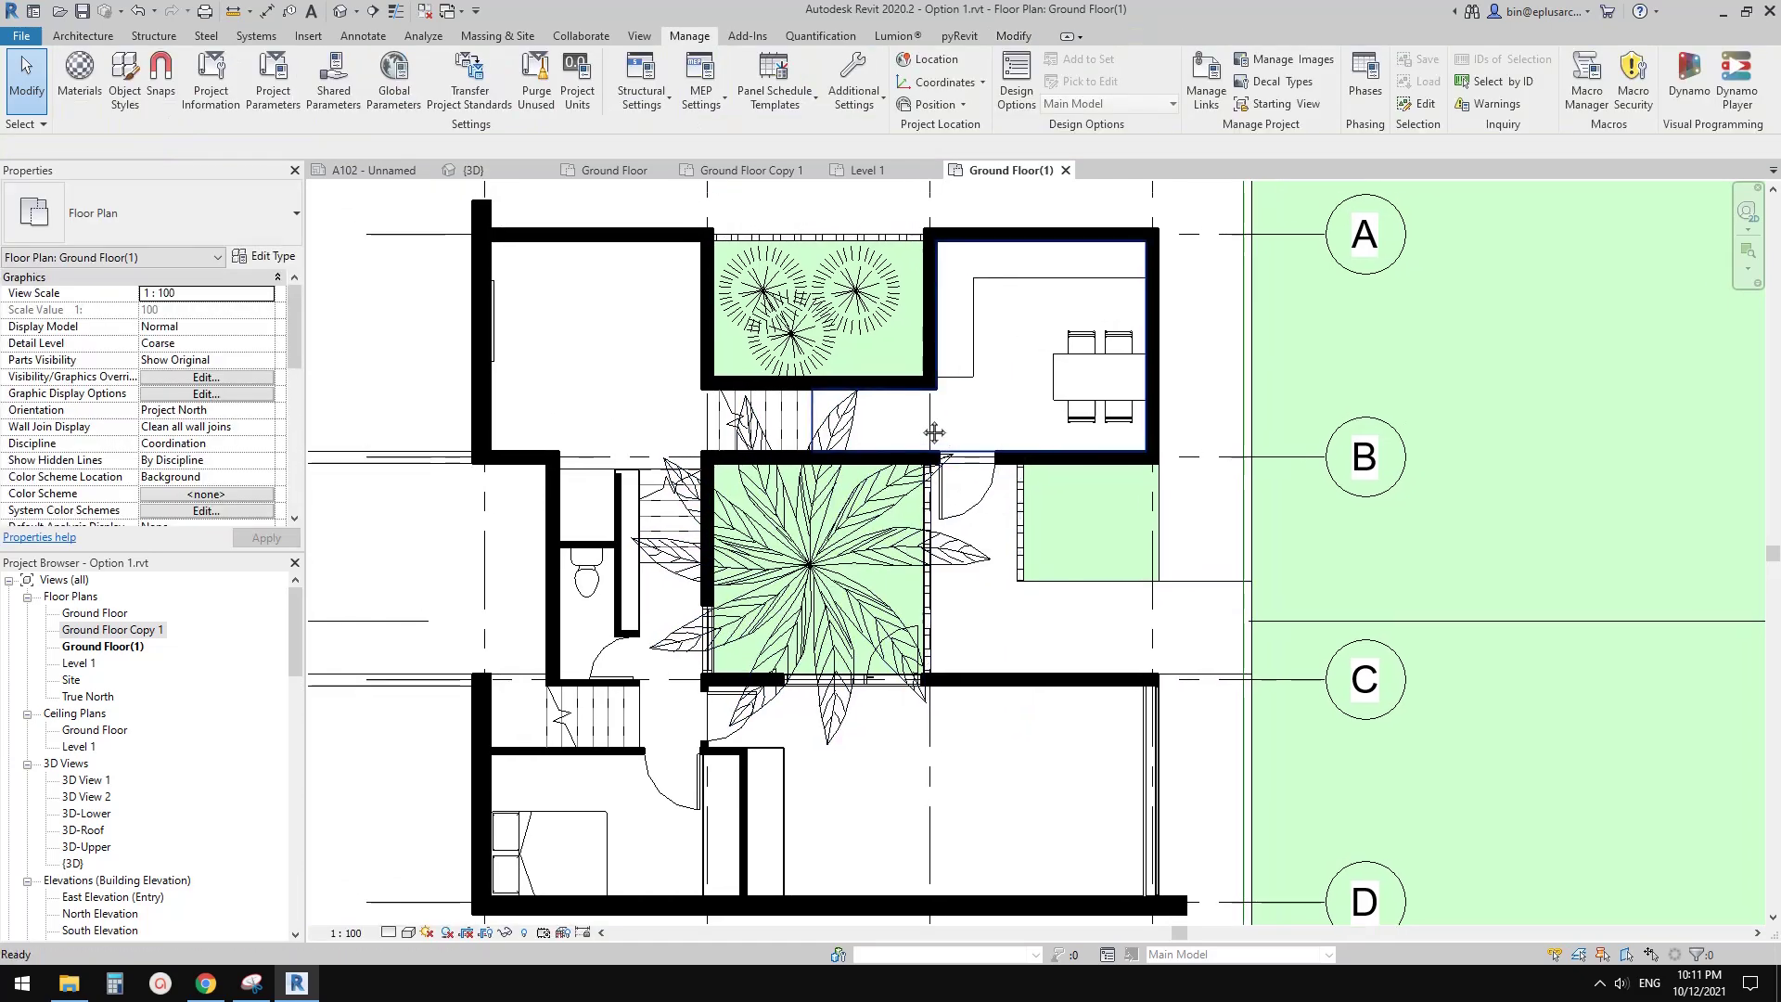
pyautogui.moveTo(799, 402); pyautogui.dragTo(857, 419, button='middle')
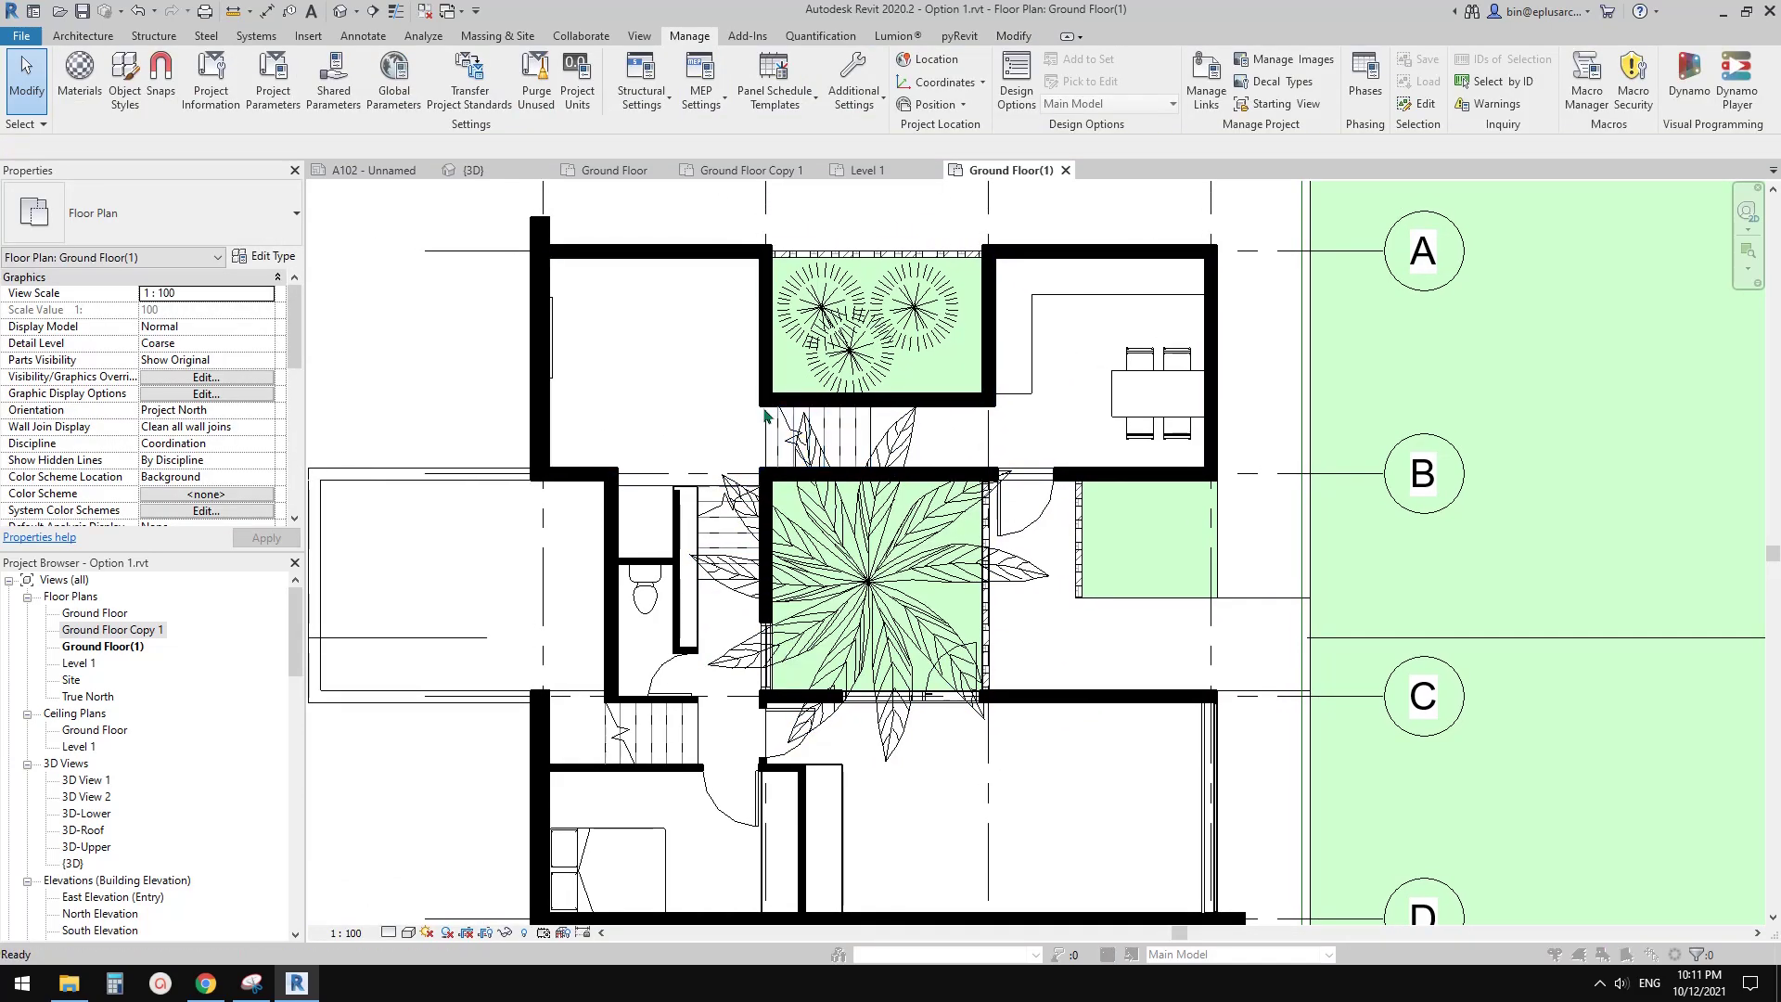
# Step: In the view's visibility overrides, turn the <Room Separation> subcategory under Lines back on and apply the change
pyautogui.press('v')
pyautogui.press('g')
pyautogui.click(657, 538)
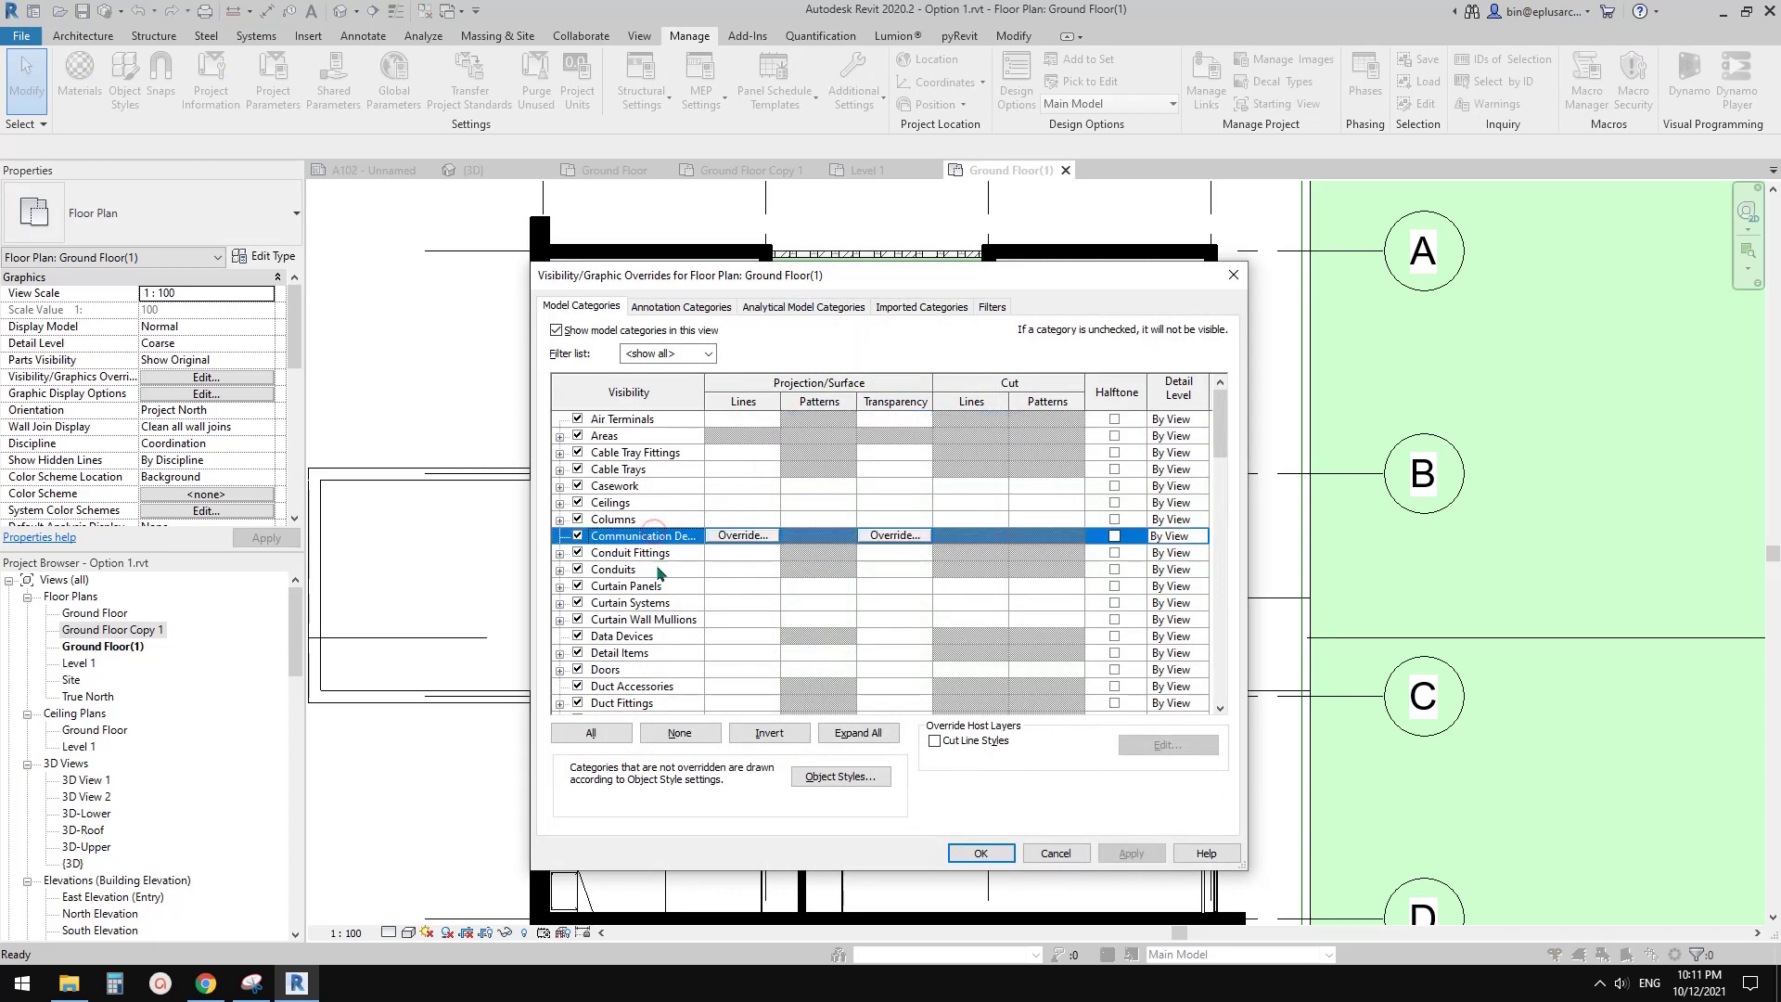
pyautogui.scroll(-3, 640, 617)
pyautogui.click(627, 608)
pyautogui.press('l')
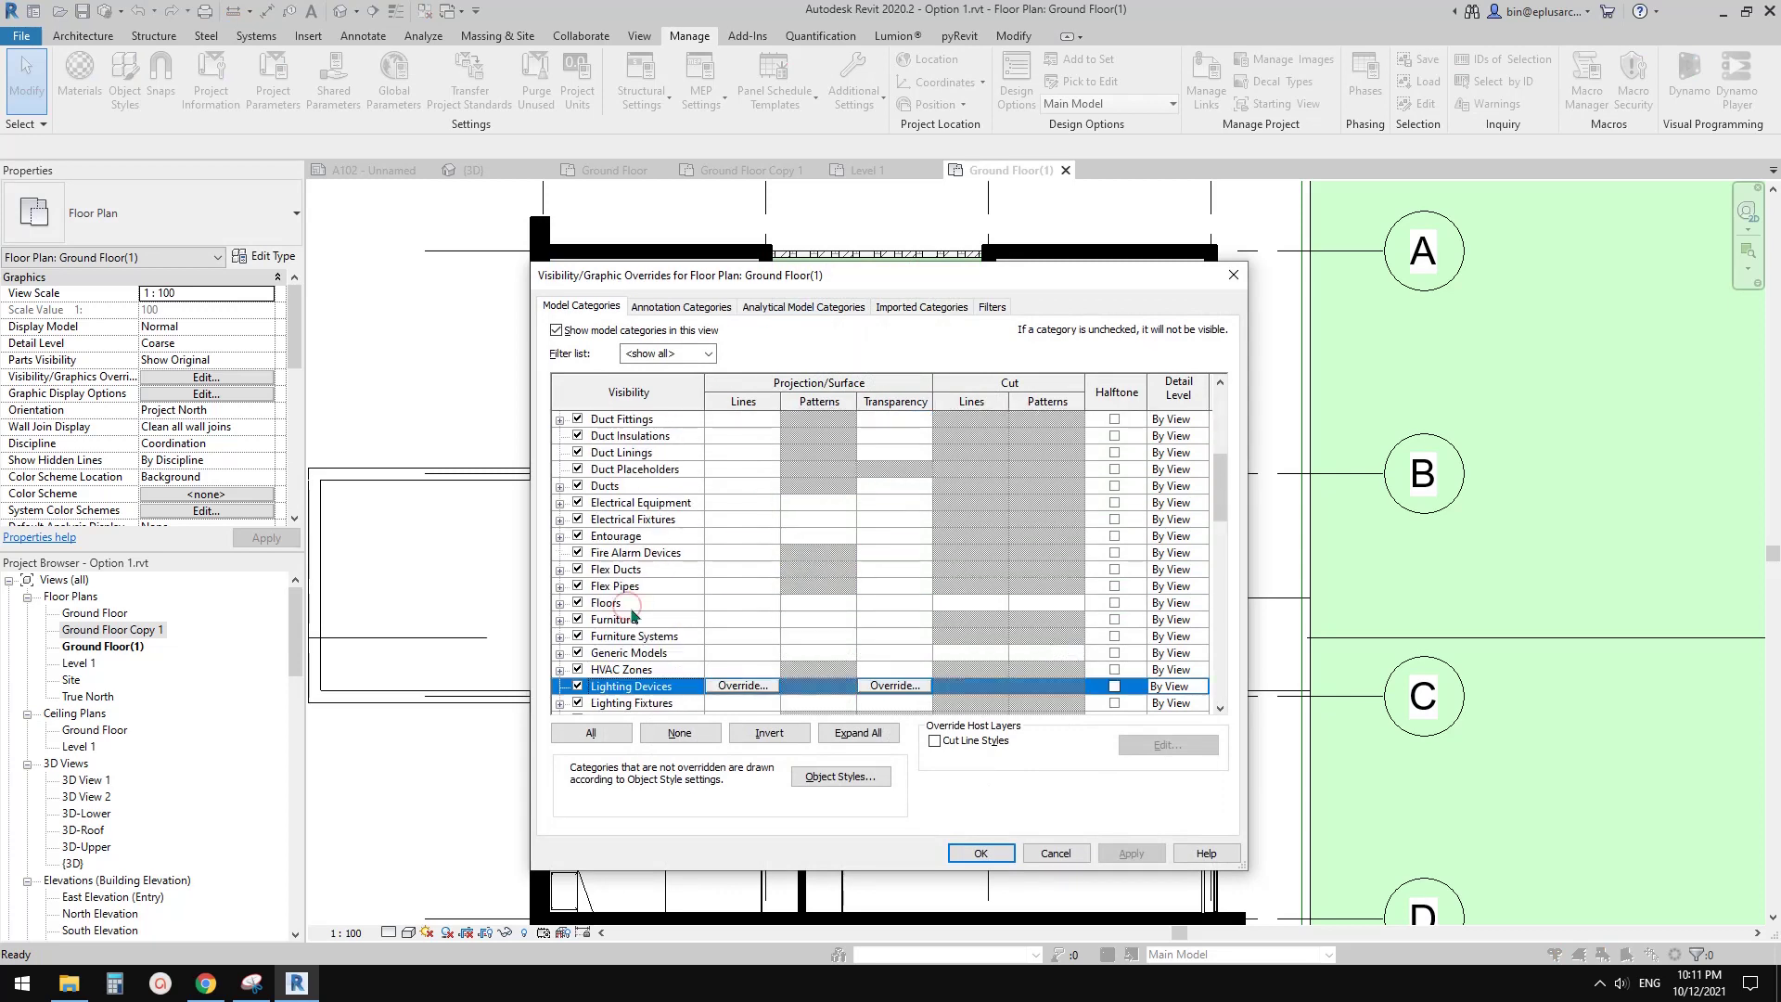
pyautogui.scroll(-2, 656, 606)
pyautogui.click(608, 654)
pyautogui.click(560, 653)
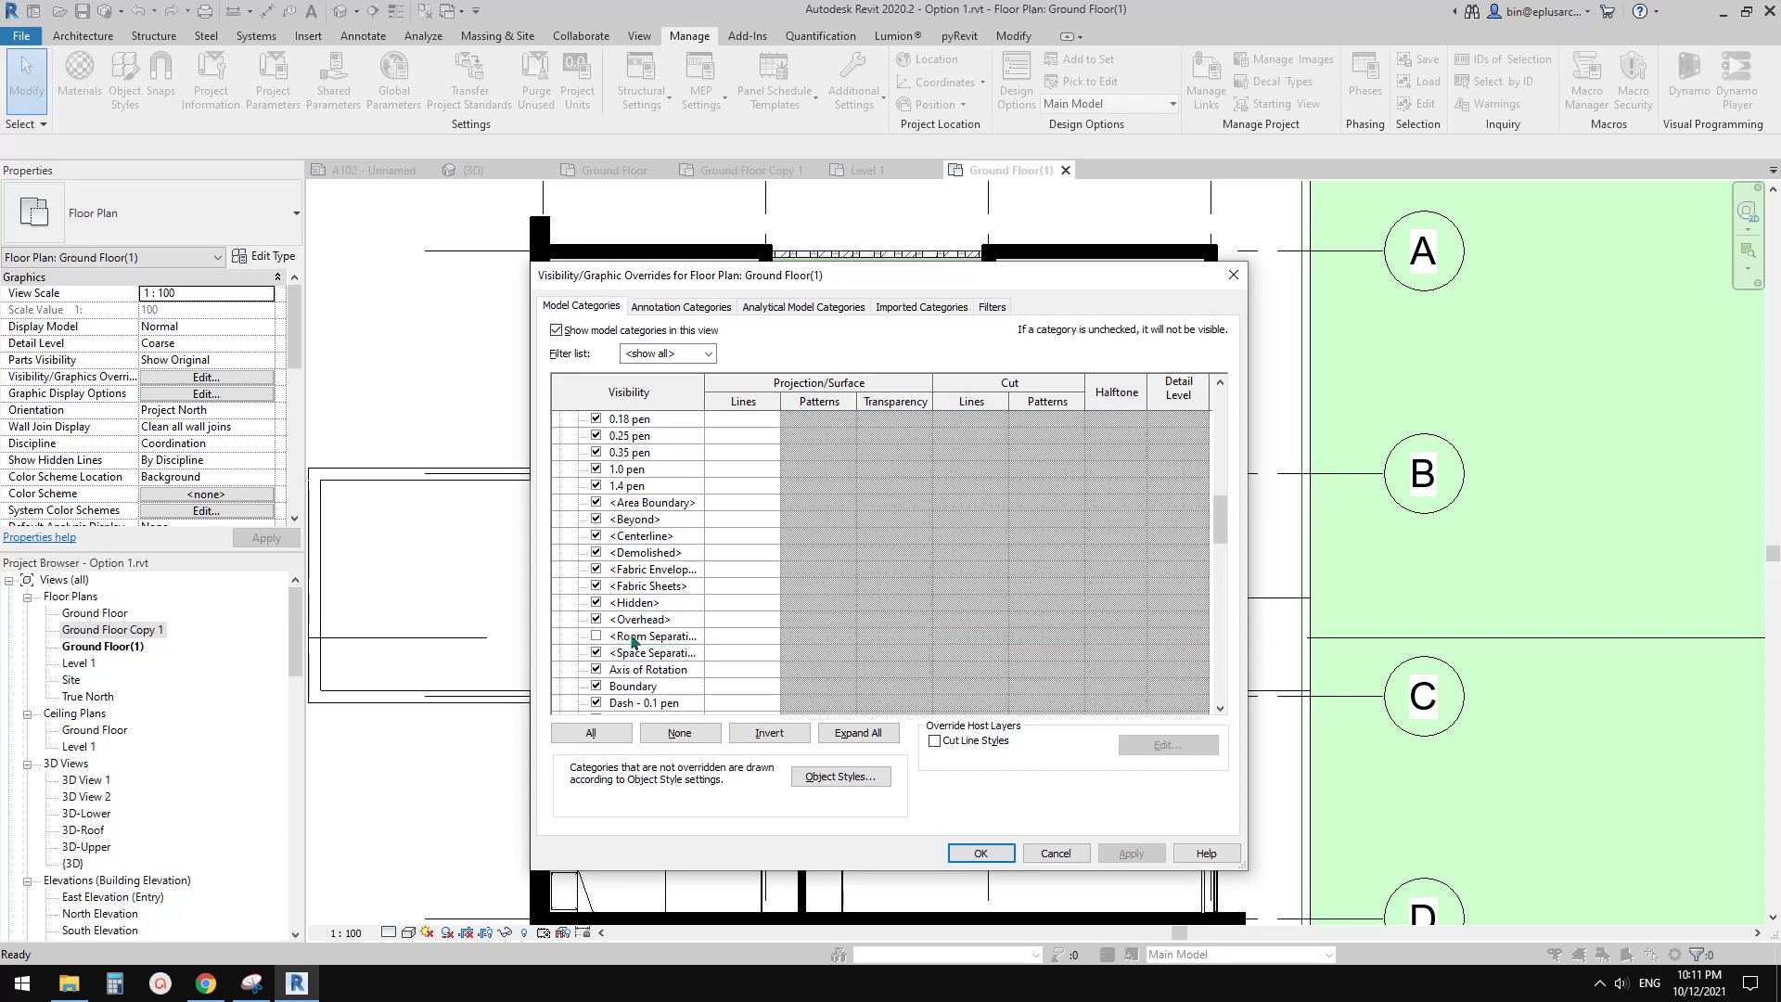
pyautogui.click(597, 636)
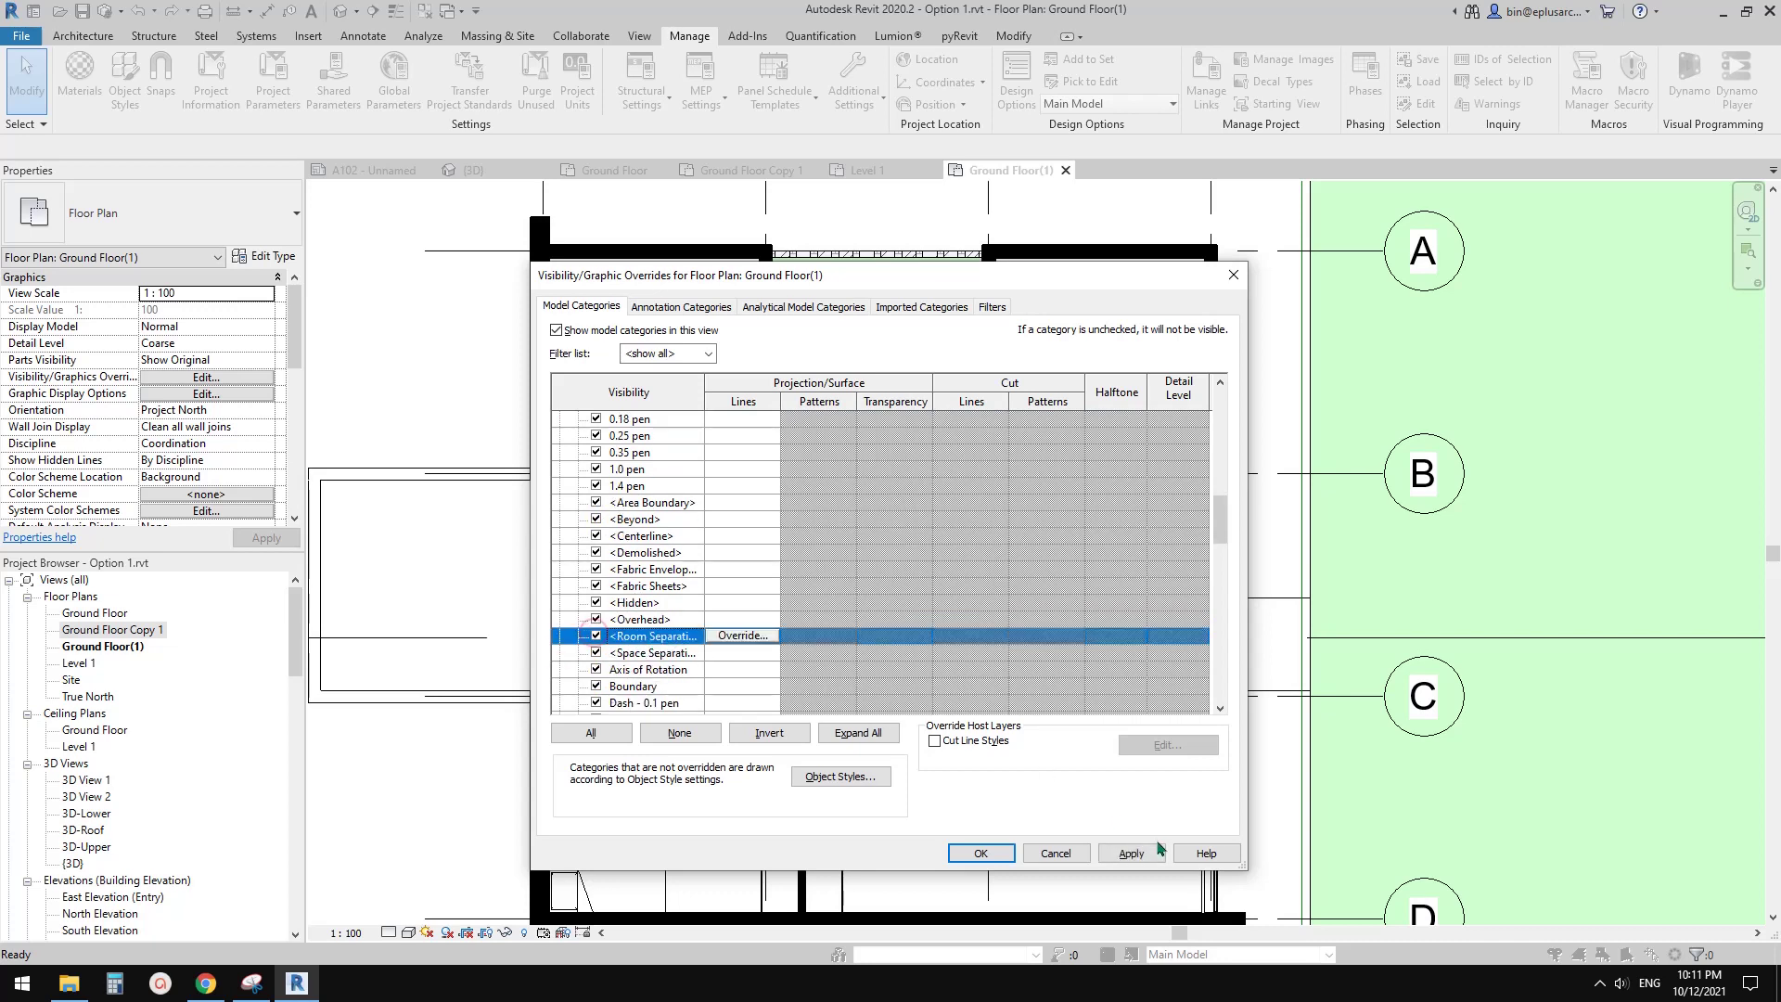
pyautogui.click(1149, 848)
# Step: Turn off the <Room Separation> subcategory under Lines in the view's visibility overrides, widen the category name column and confirm
pyautogui.moveTo(1031, 280); pyautogui.dragTo(928, 204)
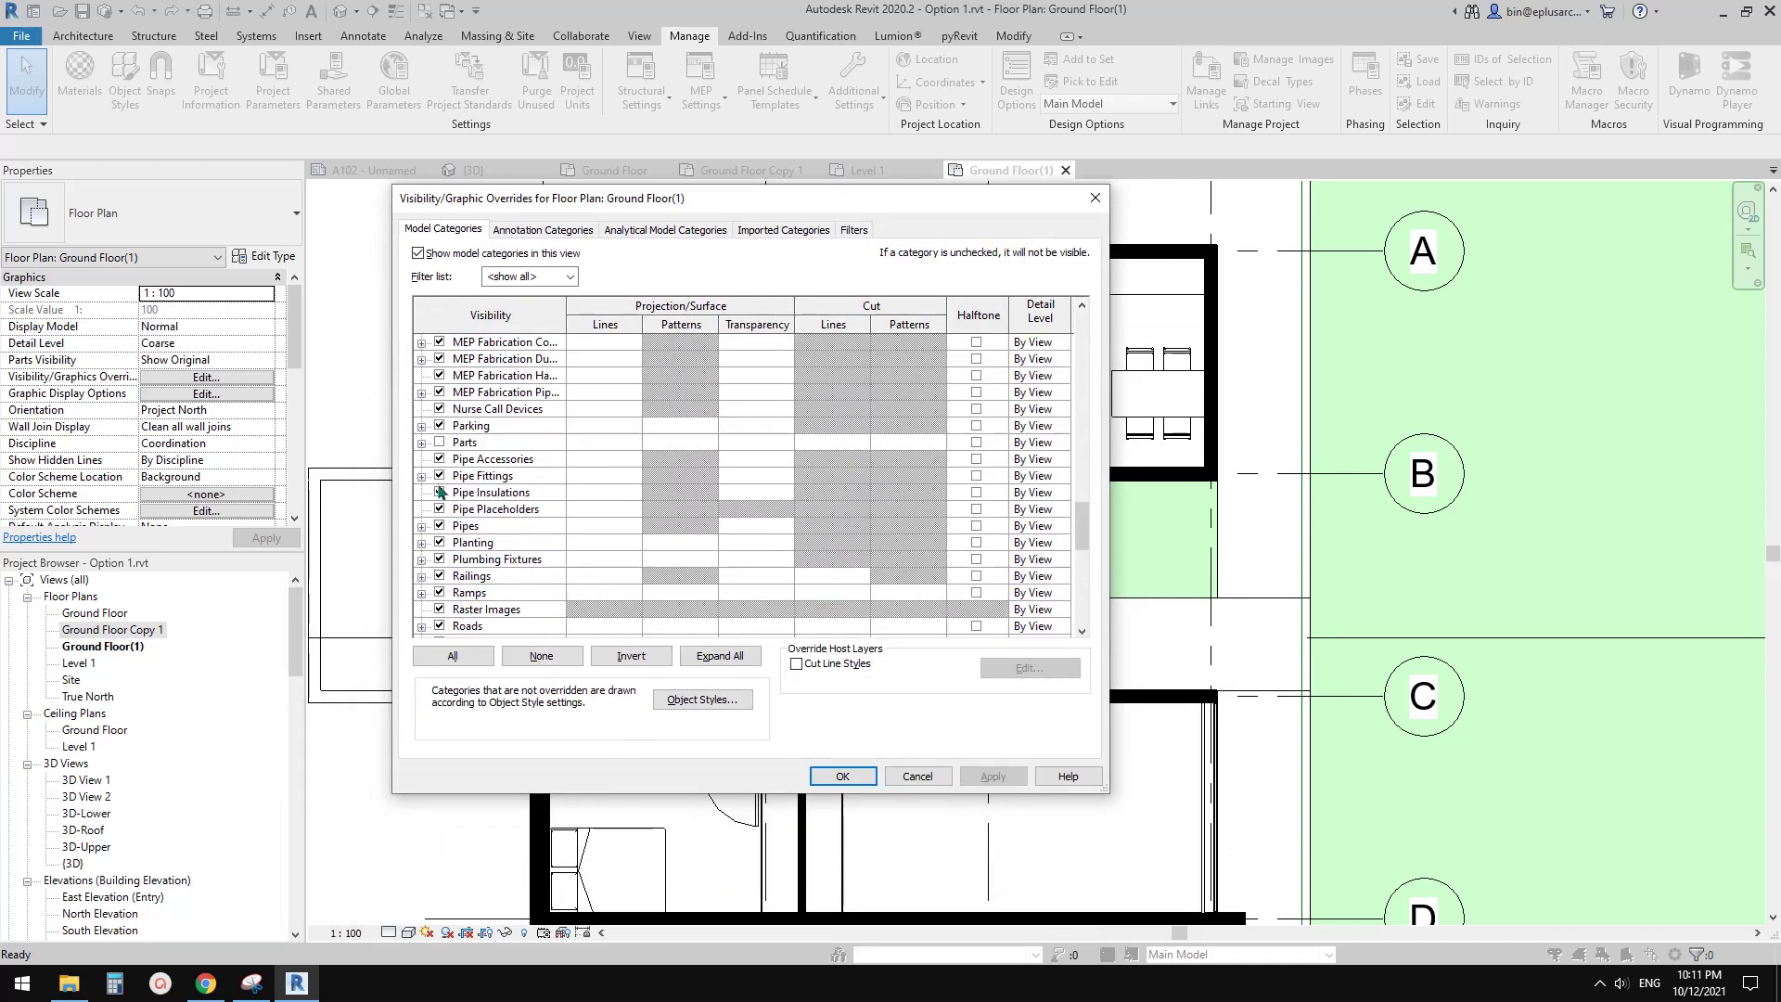
pyautogui.click(504, 543)
pyautogui.press('l')
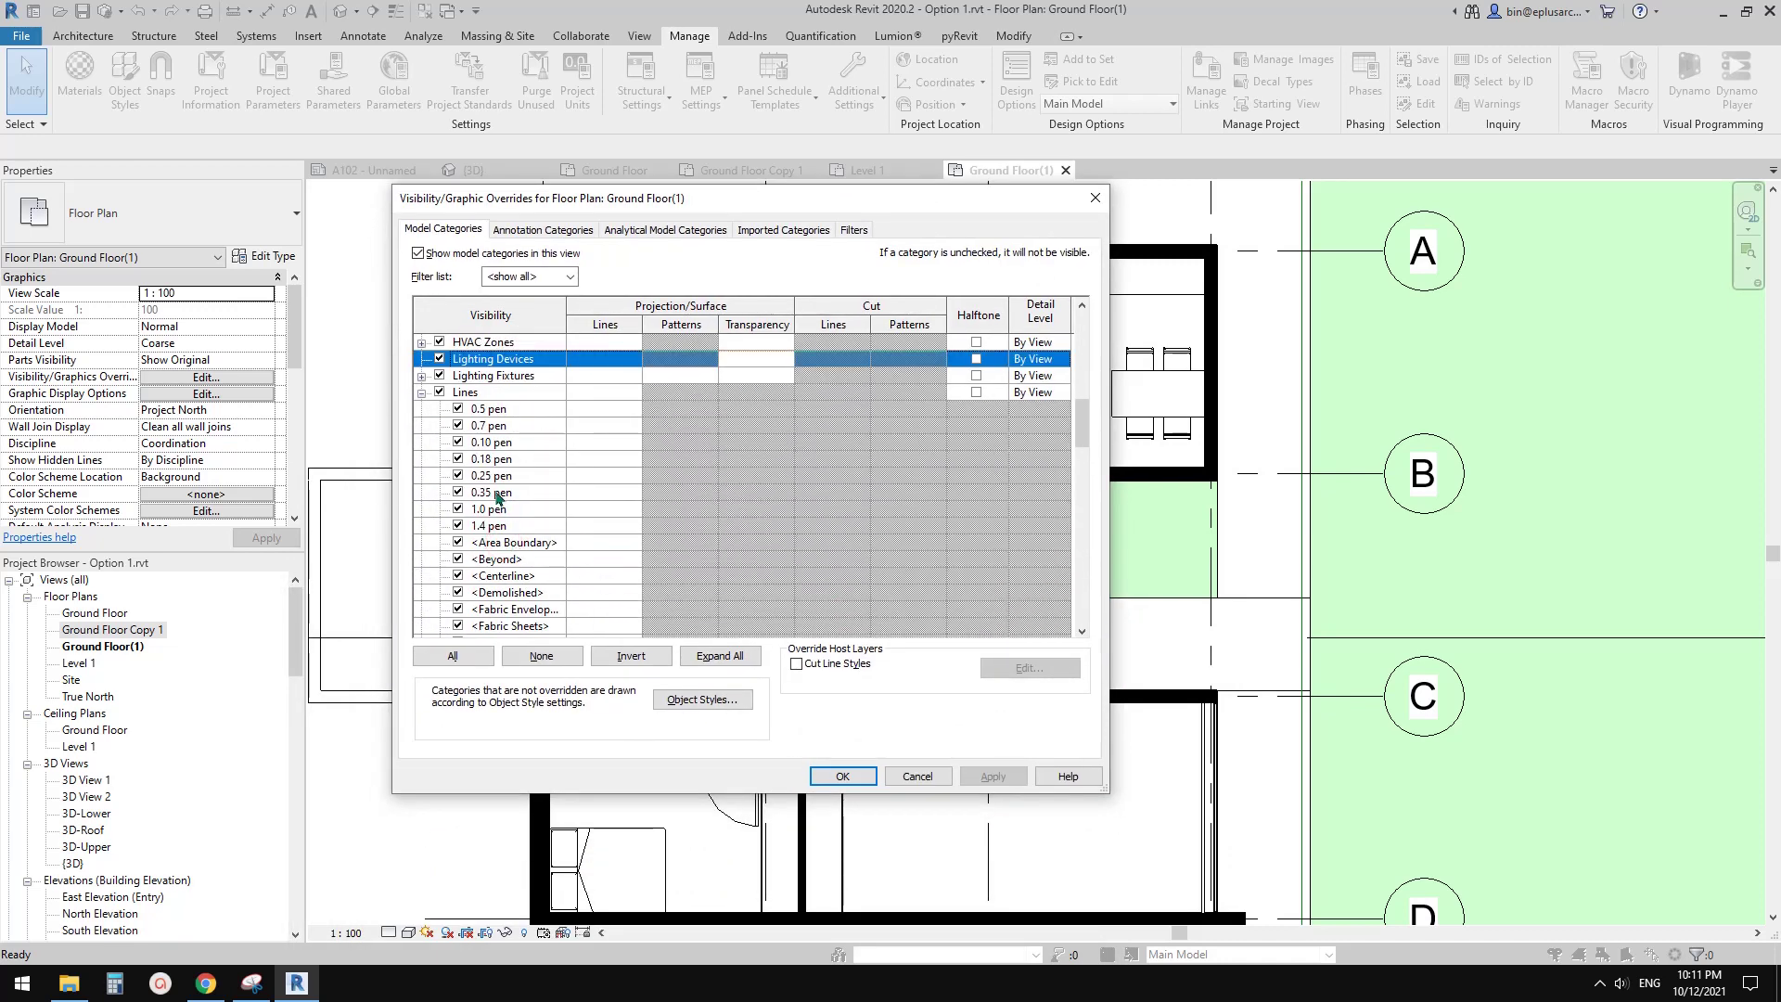
pyautogui.scroll(-1, 503, 553)
pyautogui.scroll(-1, 519, 554)
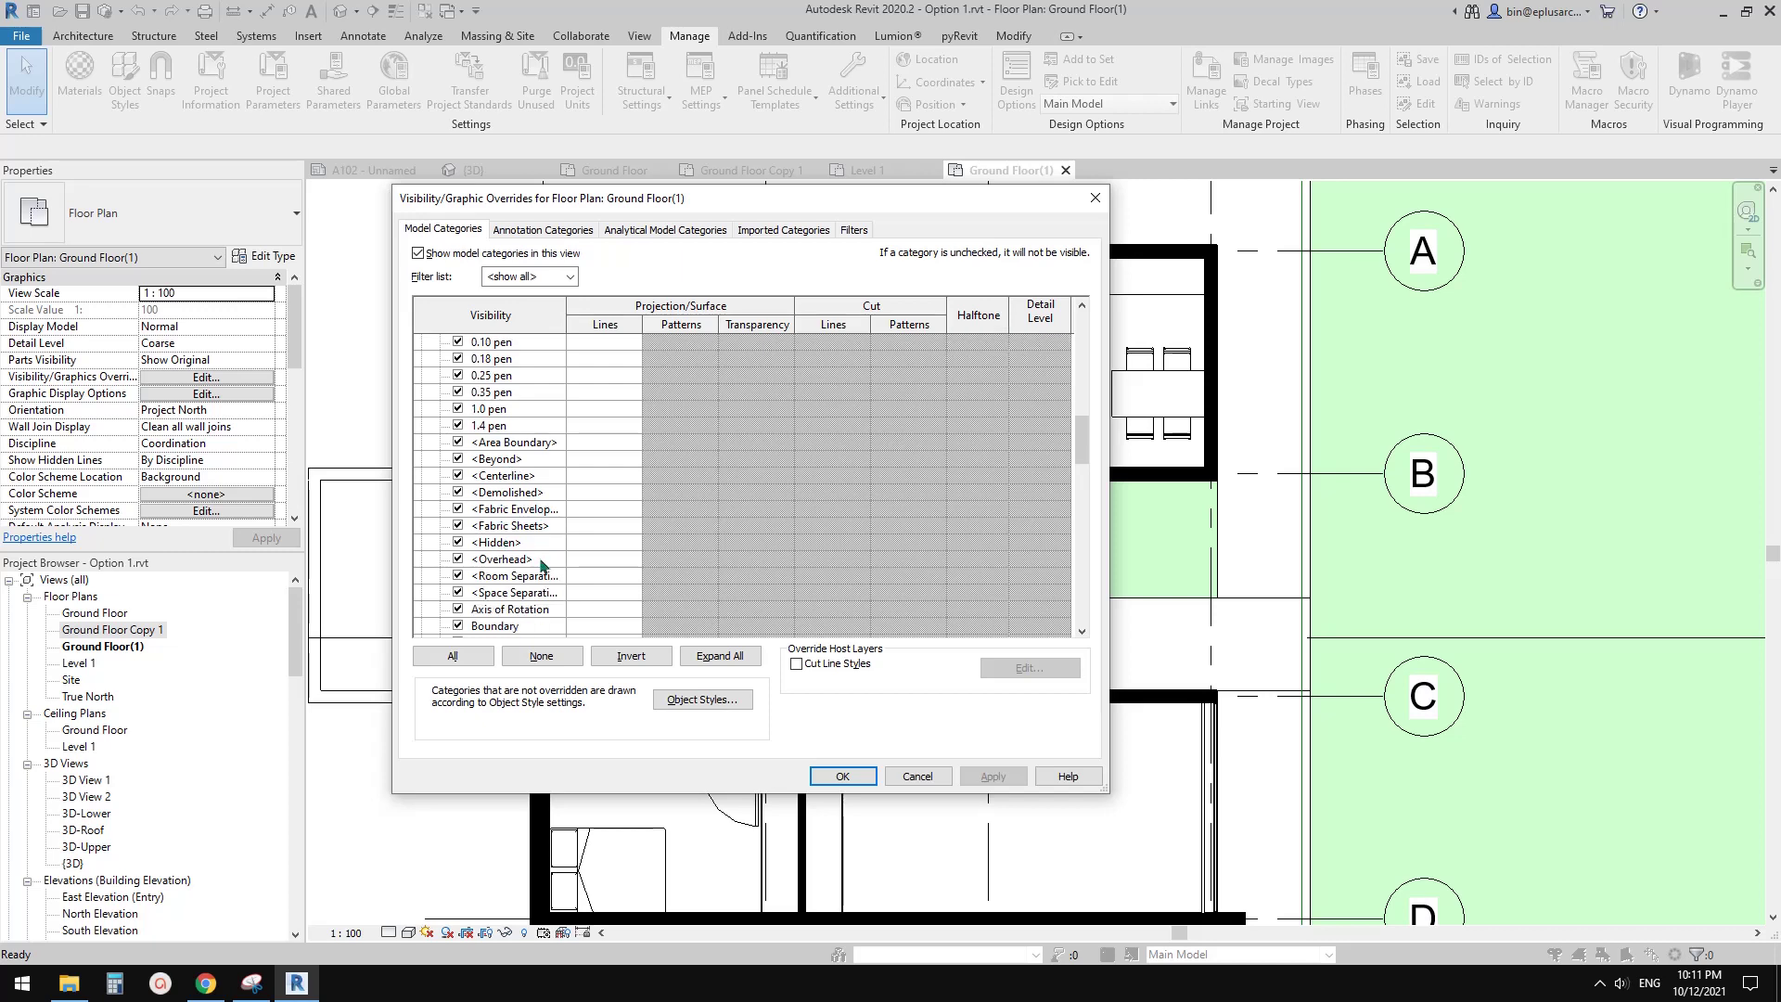
pyautogui.click(513, 577)
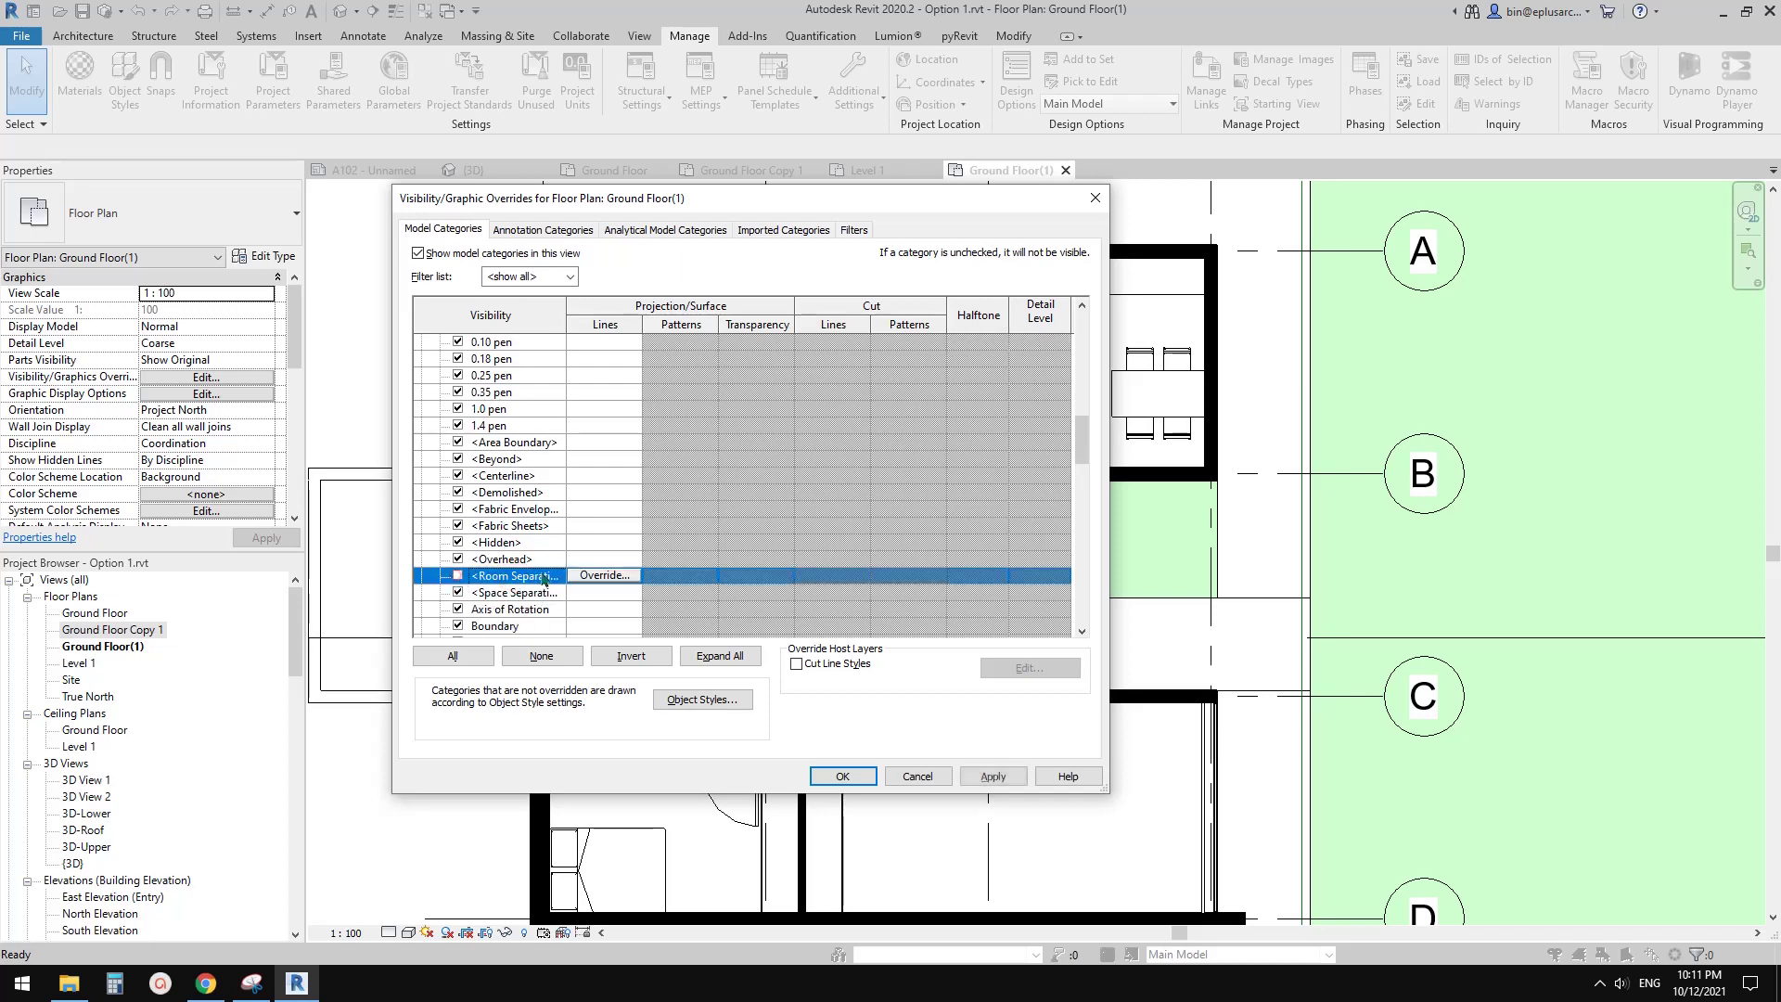
pyautogui.scroll(-1, 609, 624)
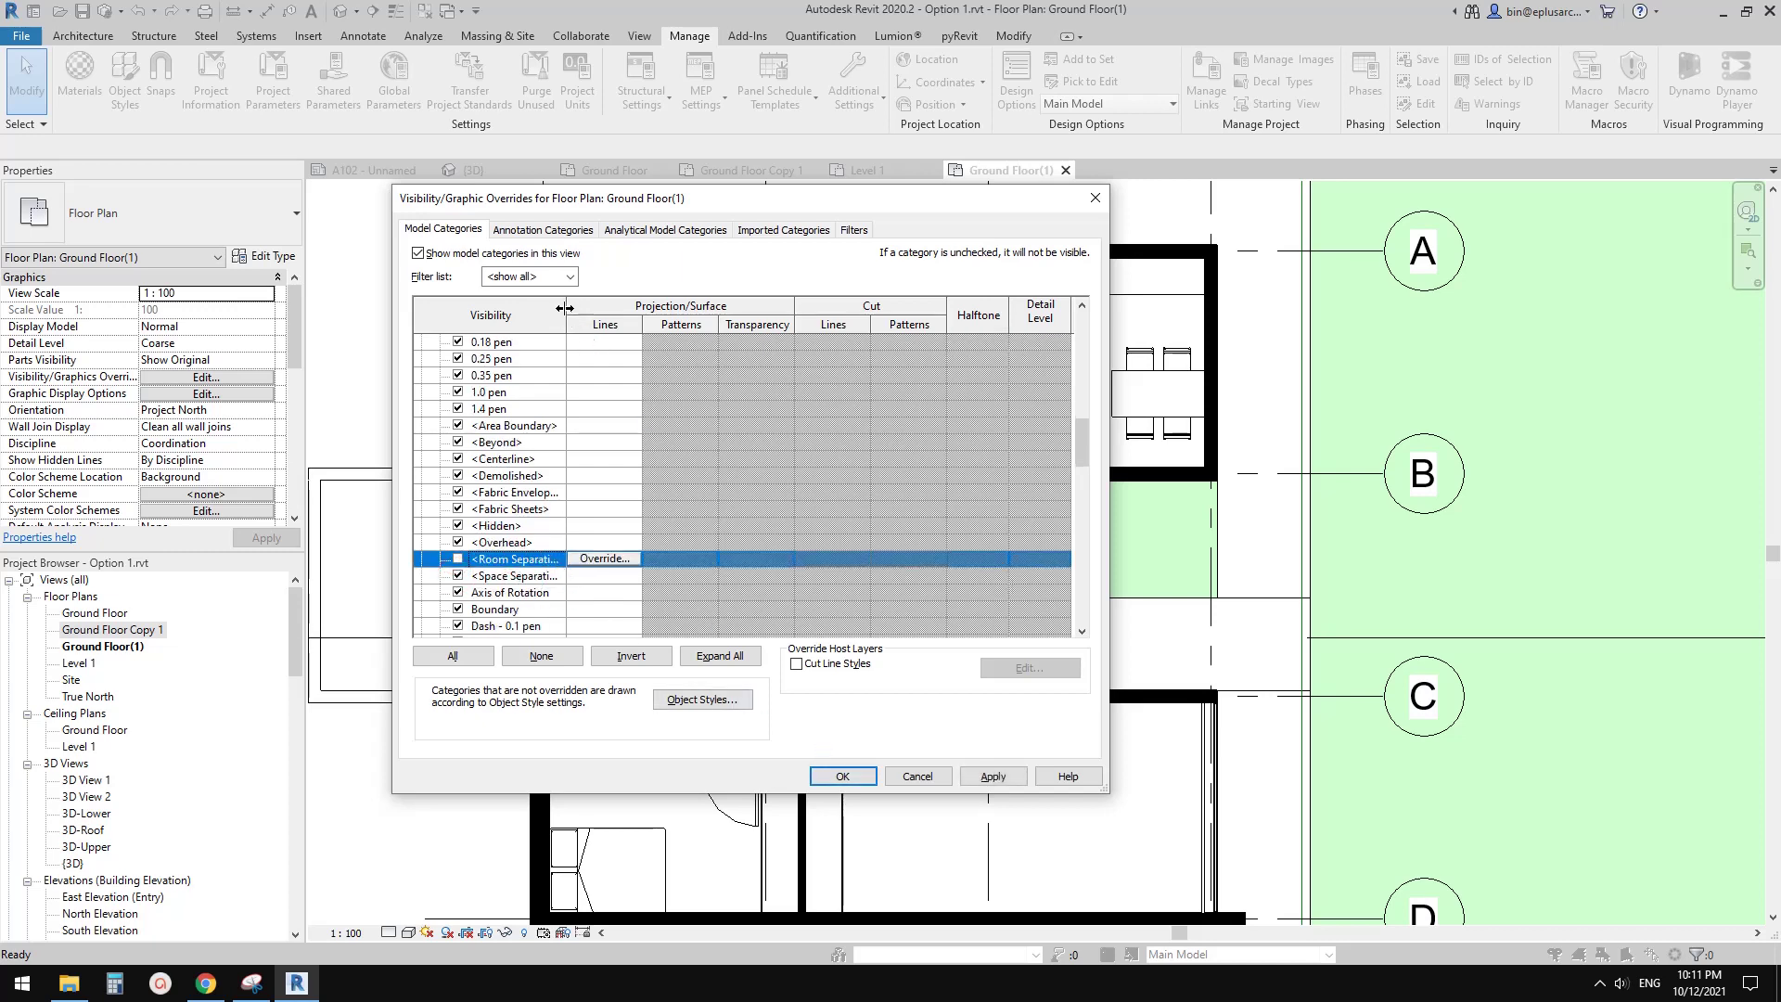
pyautogui.moveTo(564, 308); pyautogui.dragTo(670, 332)
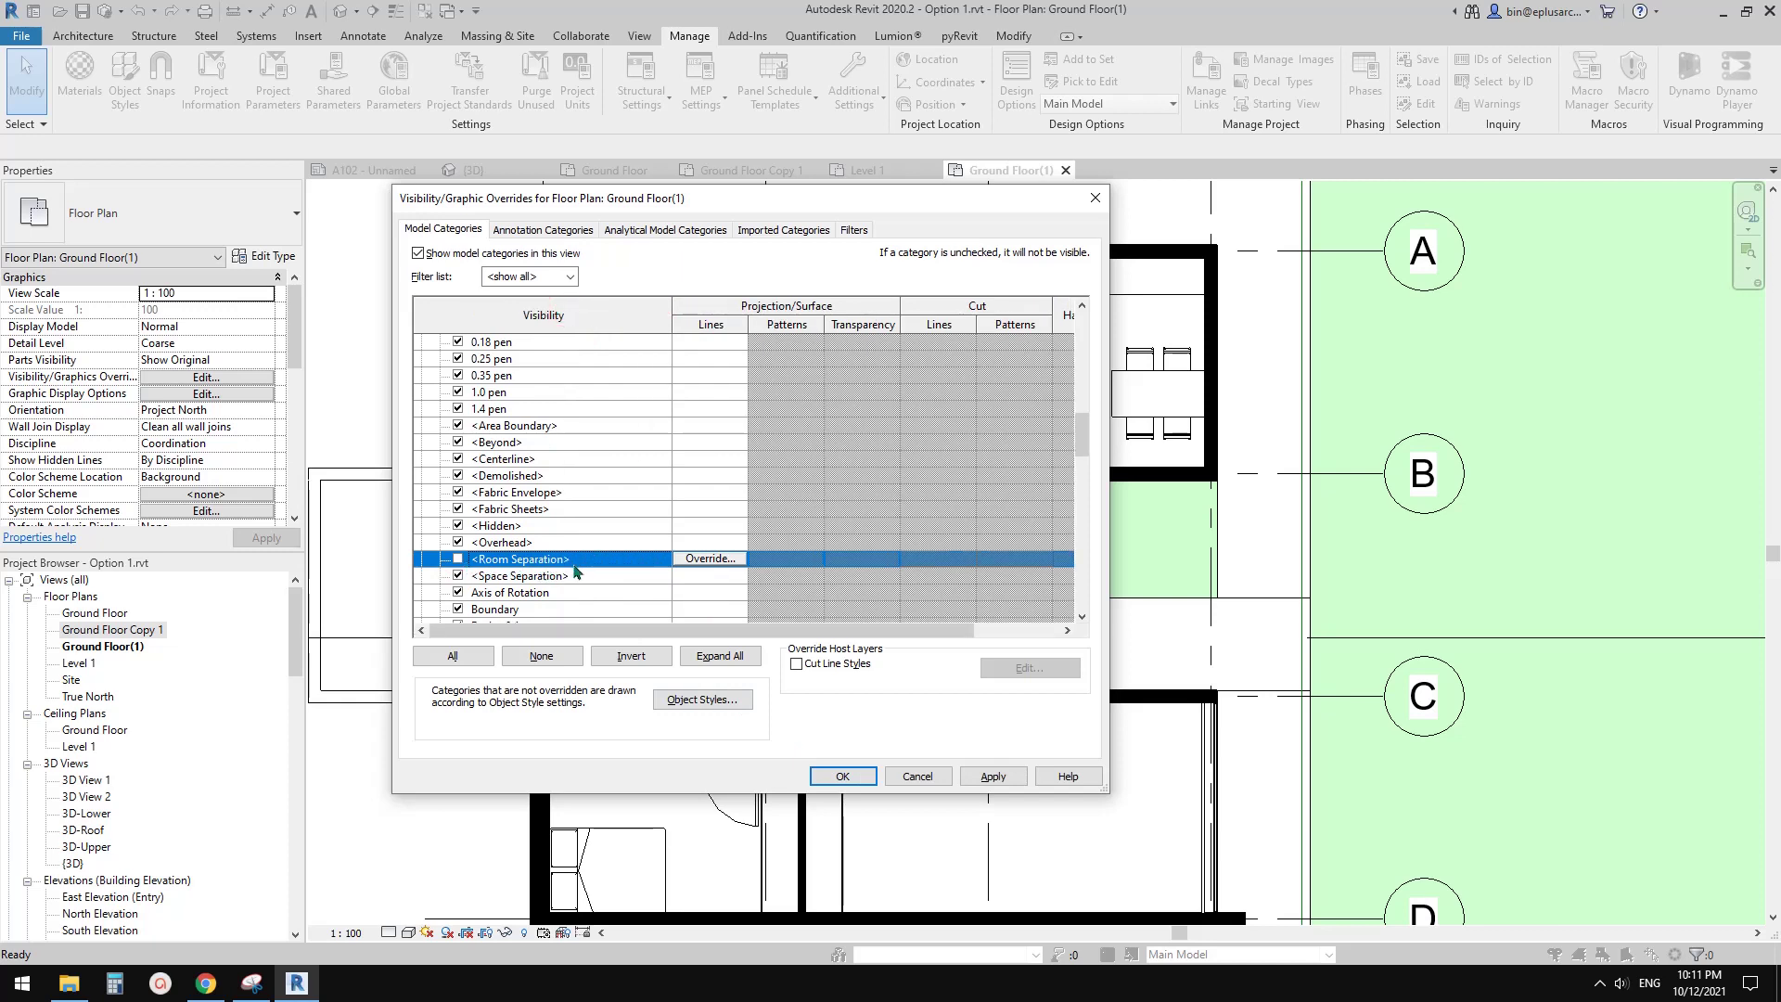
pyautogui.click(843, 776)
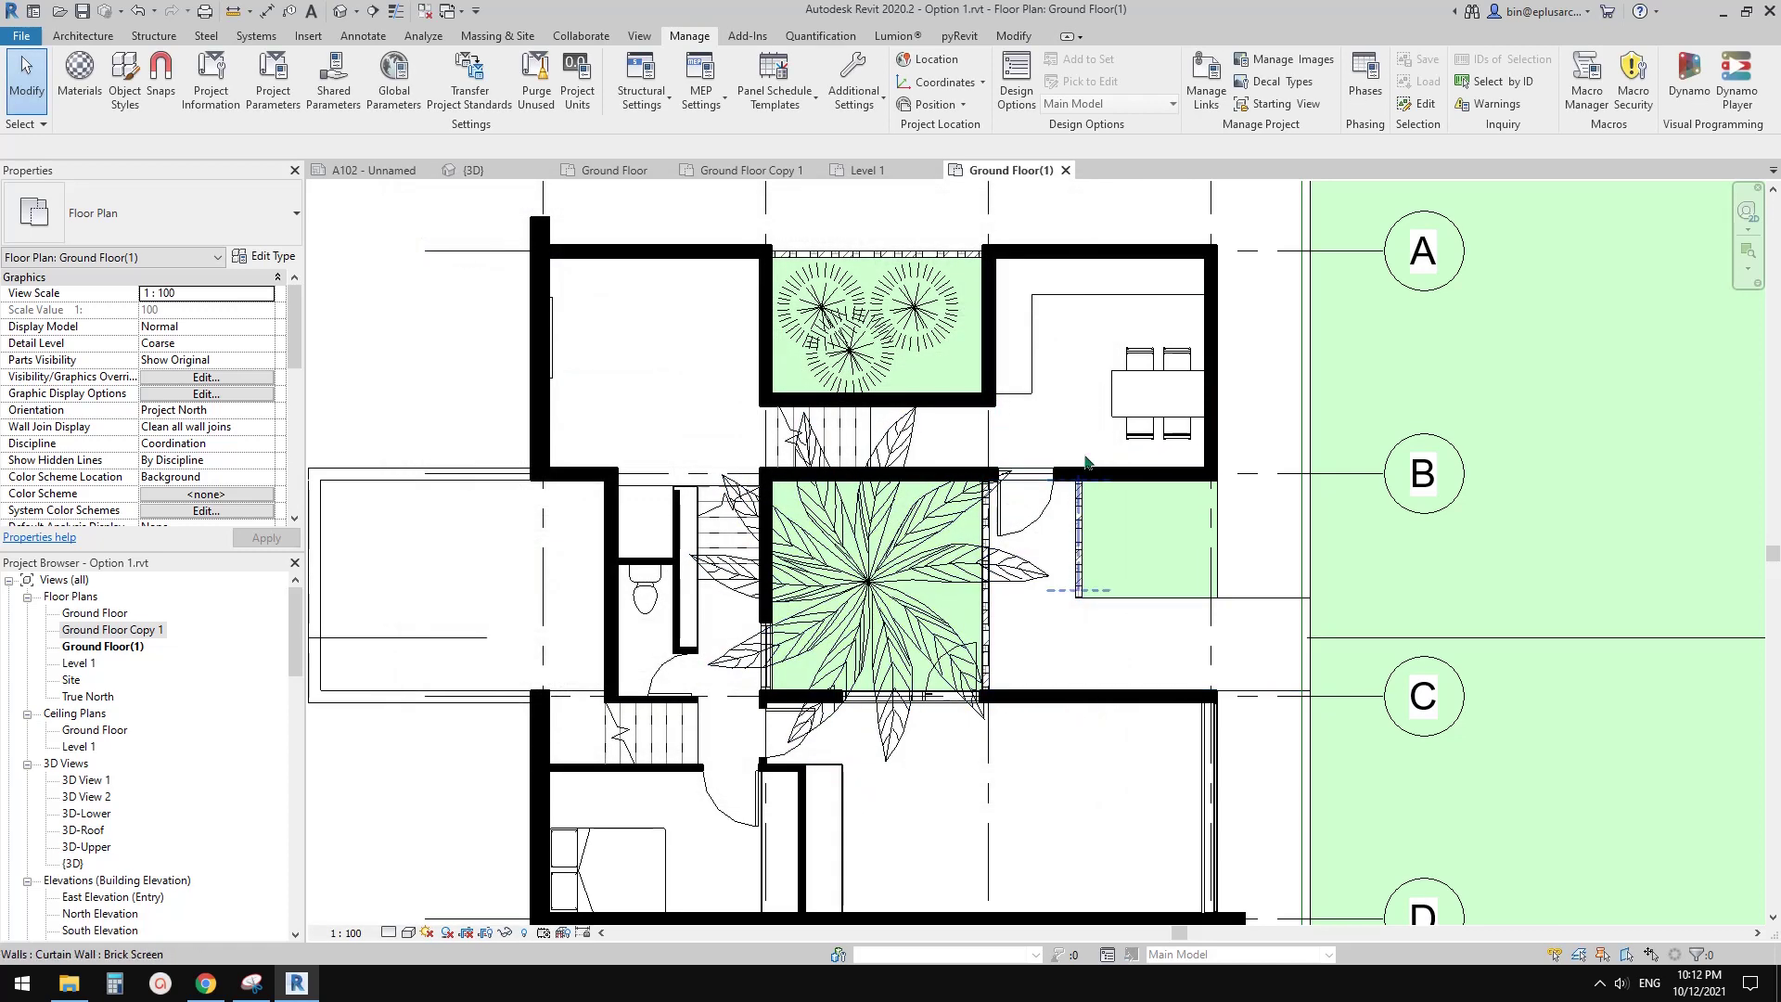
# Step: Examine the furniture and planting in the plan, selecting the dining table group between grids A and B and then clearing the selection
pyautogui.moveTo(1058, 665); pyautogui.dragTo(1180, 593, button='middle')
pyautogui.moveTo(1073, 575); pyautogui.dragTo(1029, 574, button='middle')
pyautogui.moveTo(971, 516); pyautogui.dragTo(950, 539, button='middle')
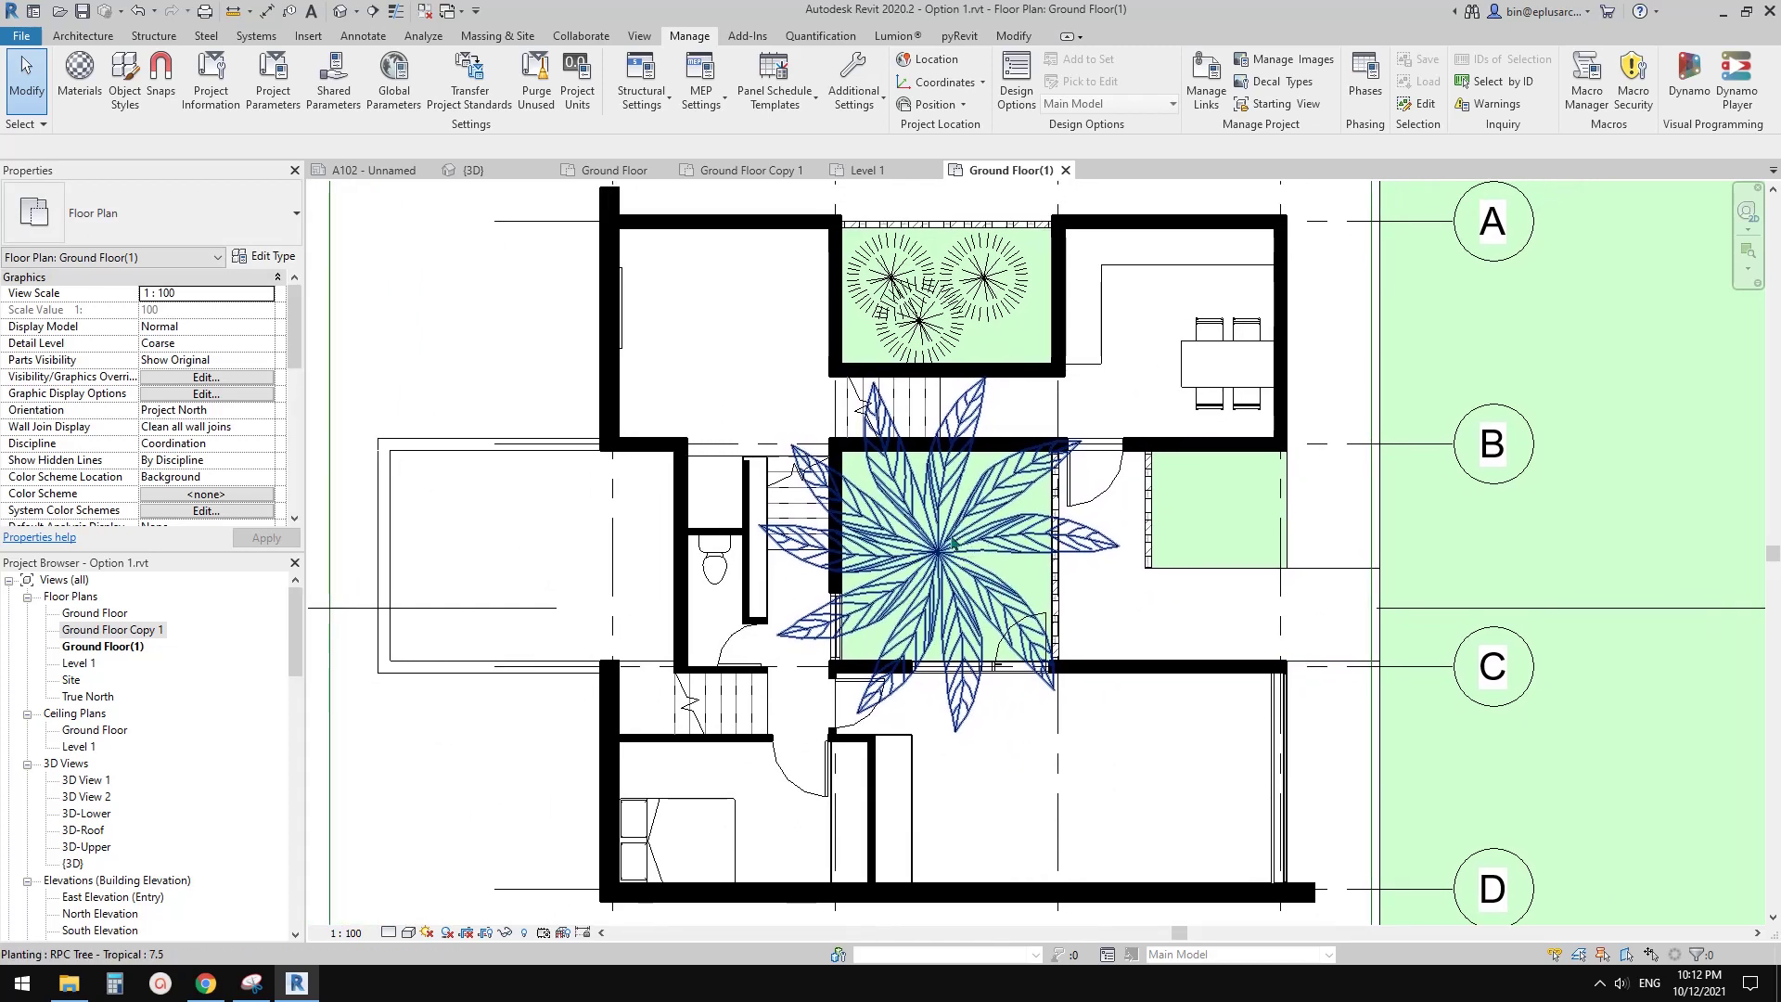
pyautogui.moveTo(1090, 502); pyautogui.dragTo(1028, 532, button='middle')
pyautogui.click(1150, 420)
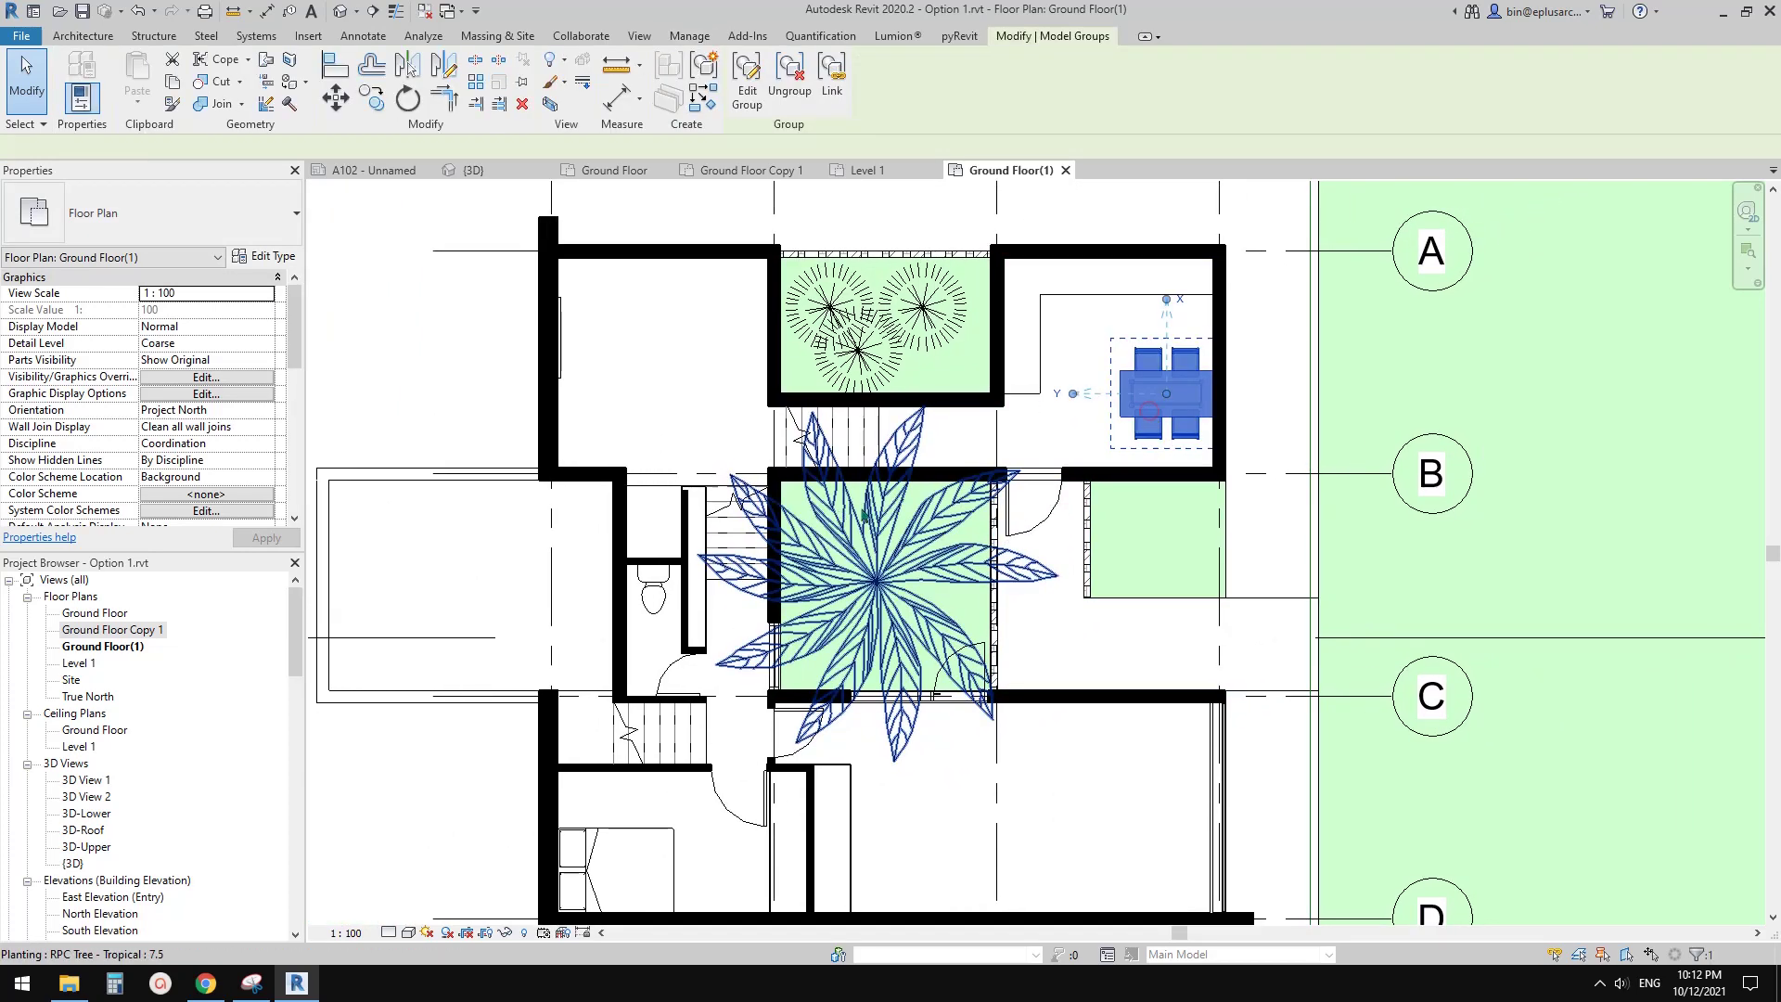
pyautogui.moveTo(801, 499); pyautogui.dragTo(927, 499, button='middle')
pyautogui.press('Escape')
pyautogui.moveTo(790, 622); pyautogui.dragTo(792, 496, button='middle')
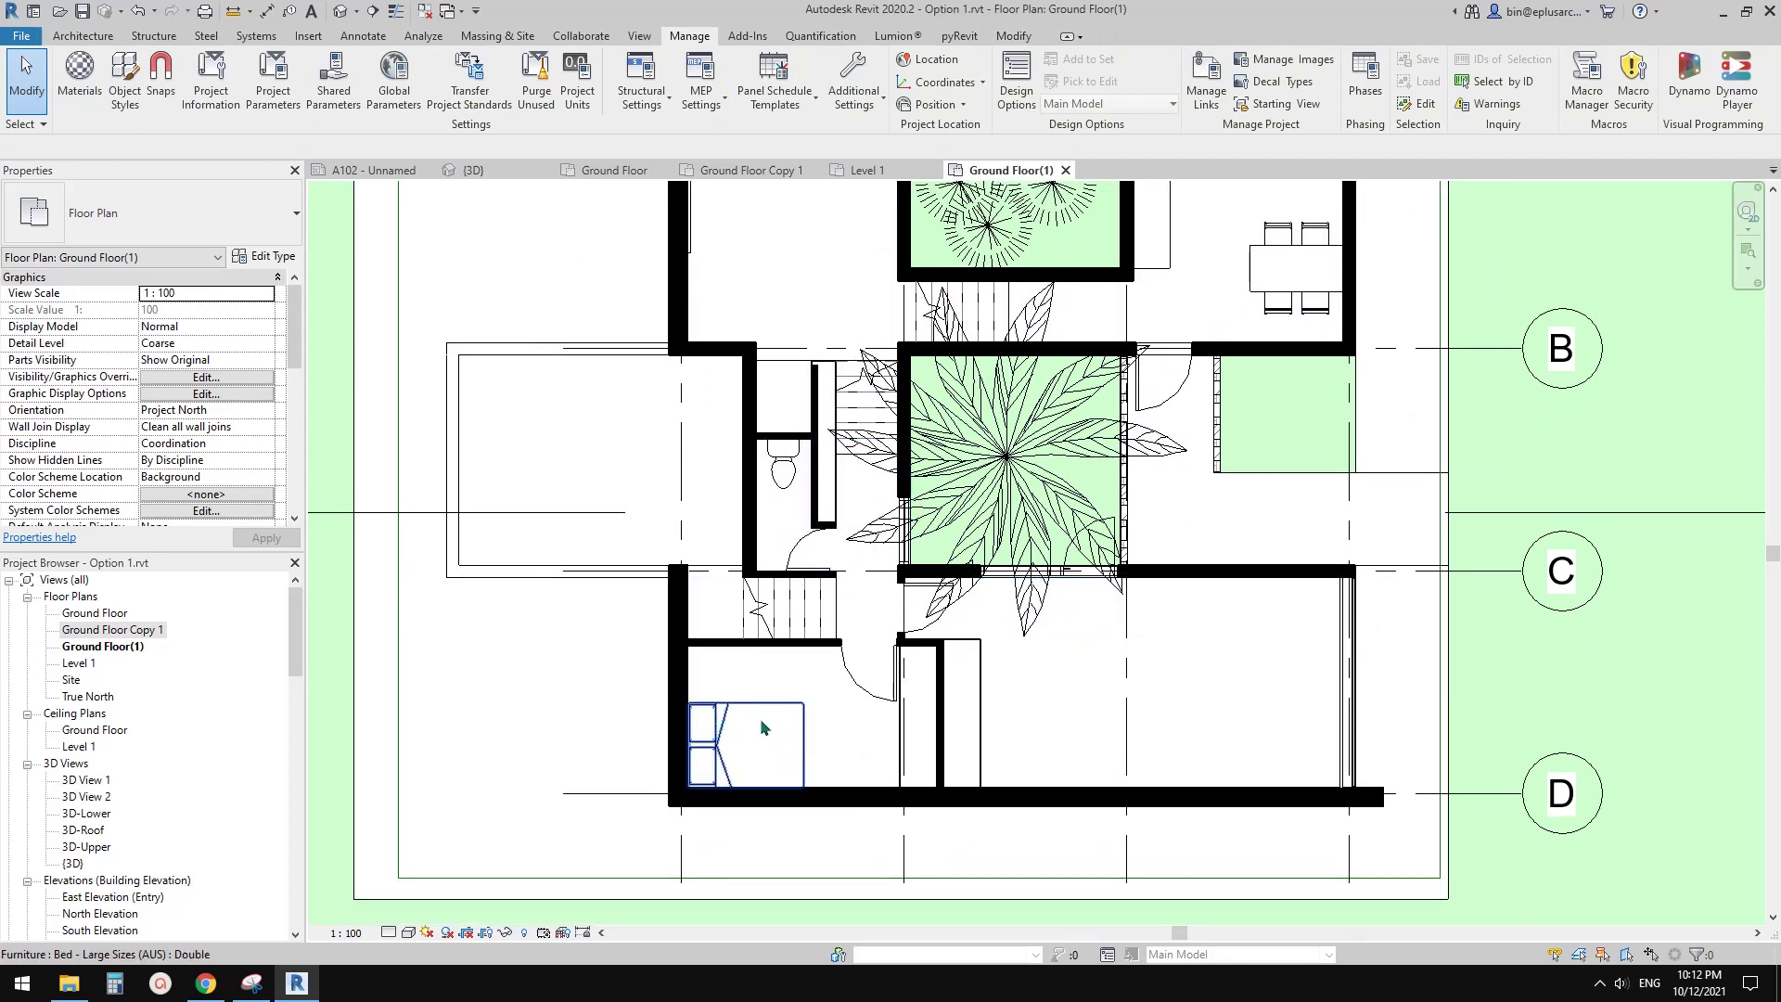
pyautogui.scroll(-2, 783, 726)
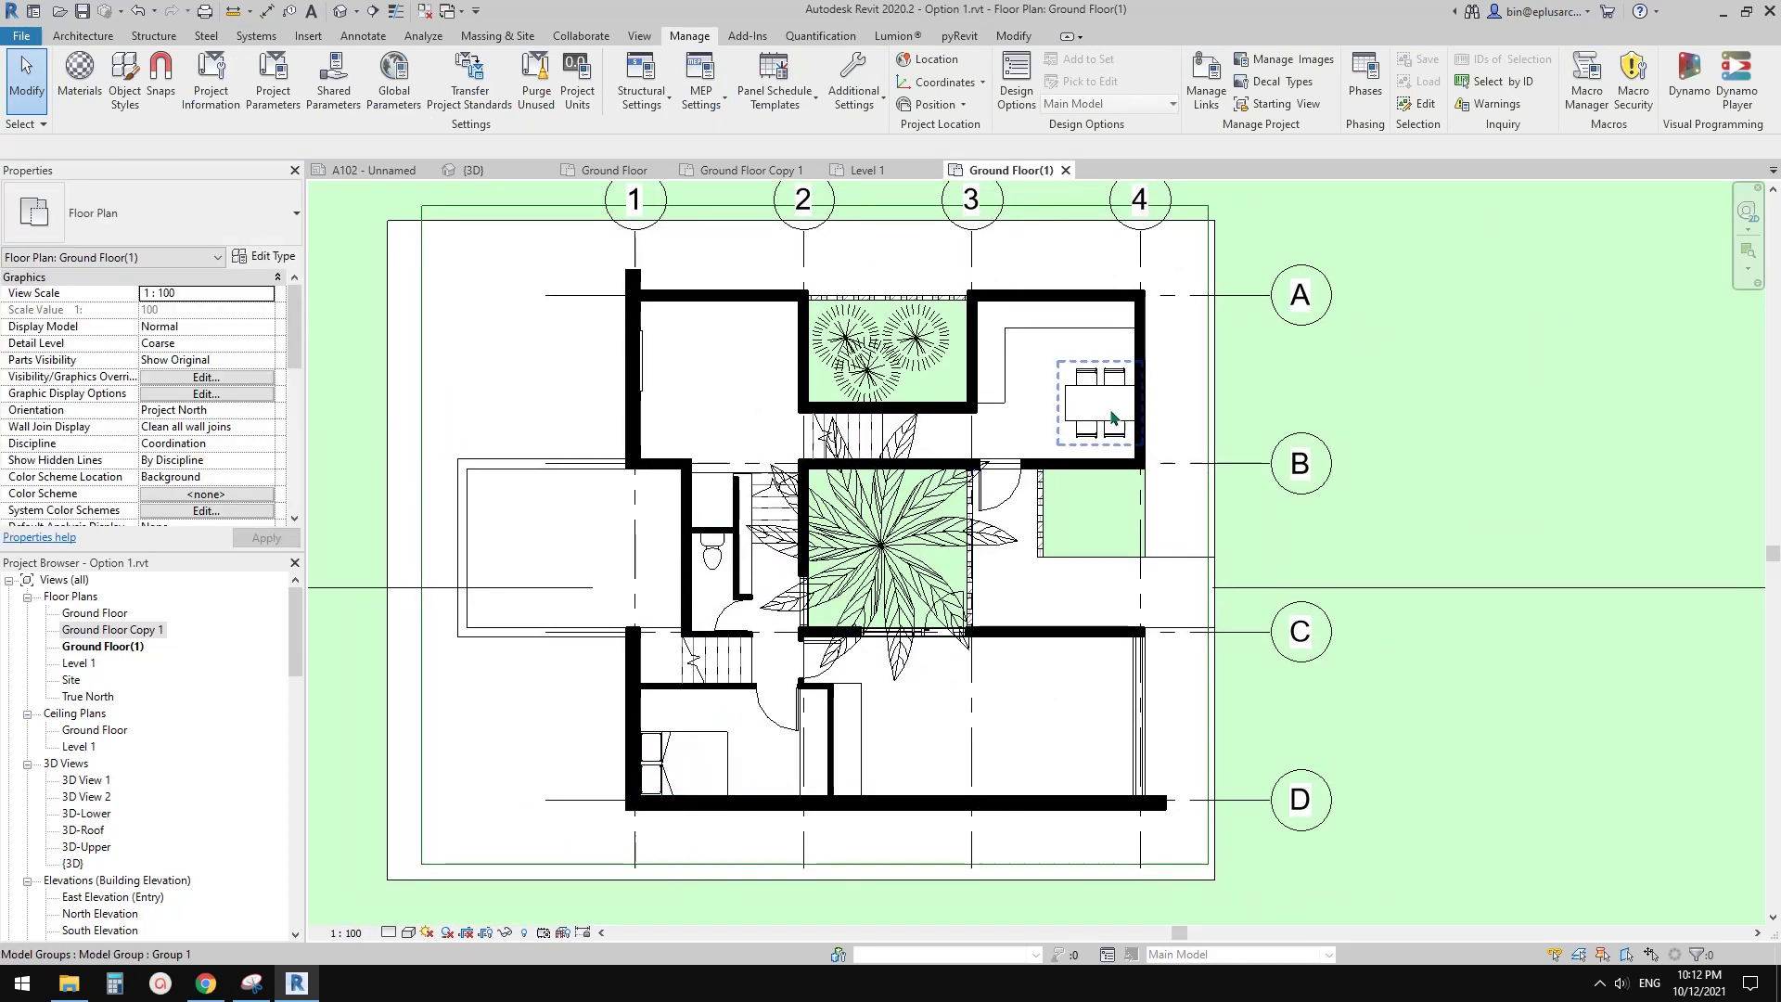
pyautogui.scroll(2, 770, 524)
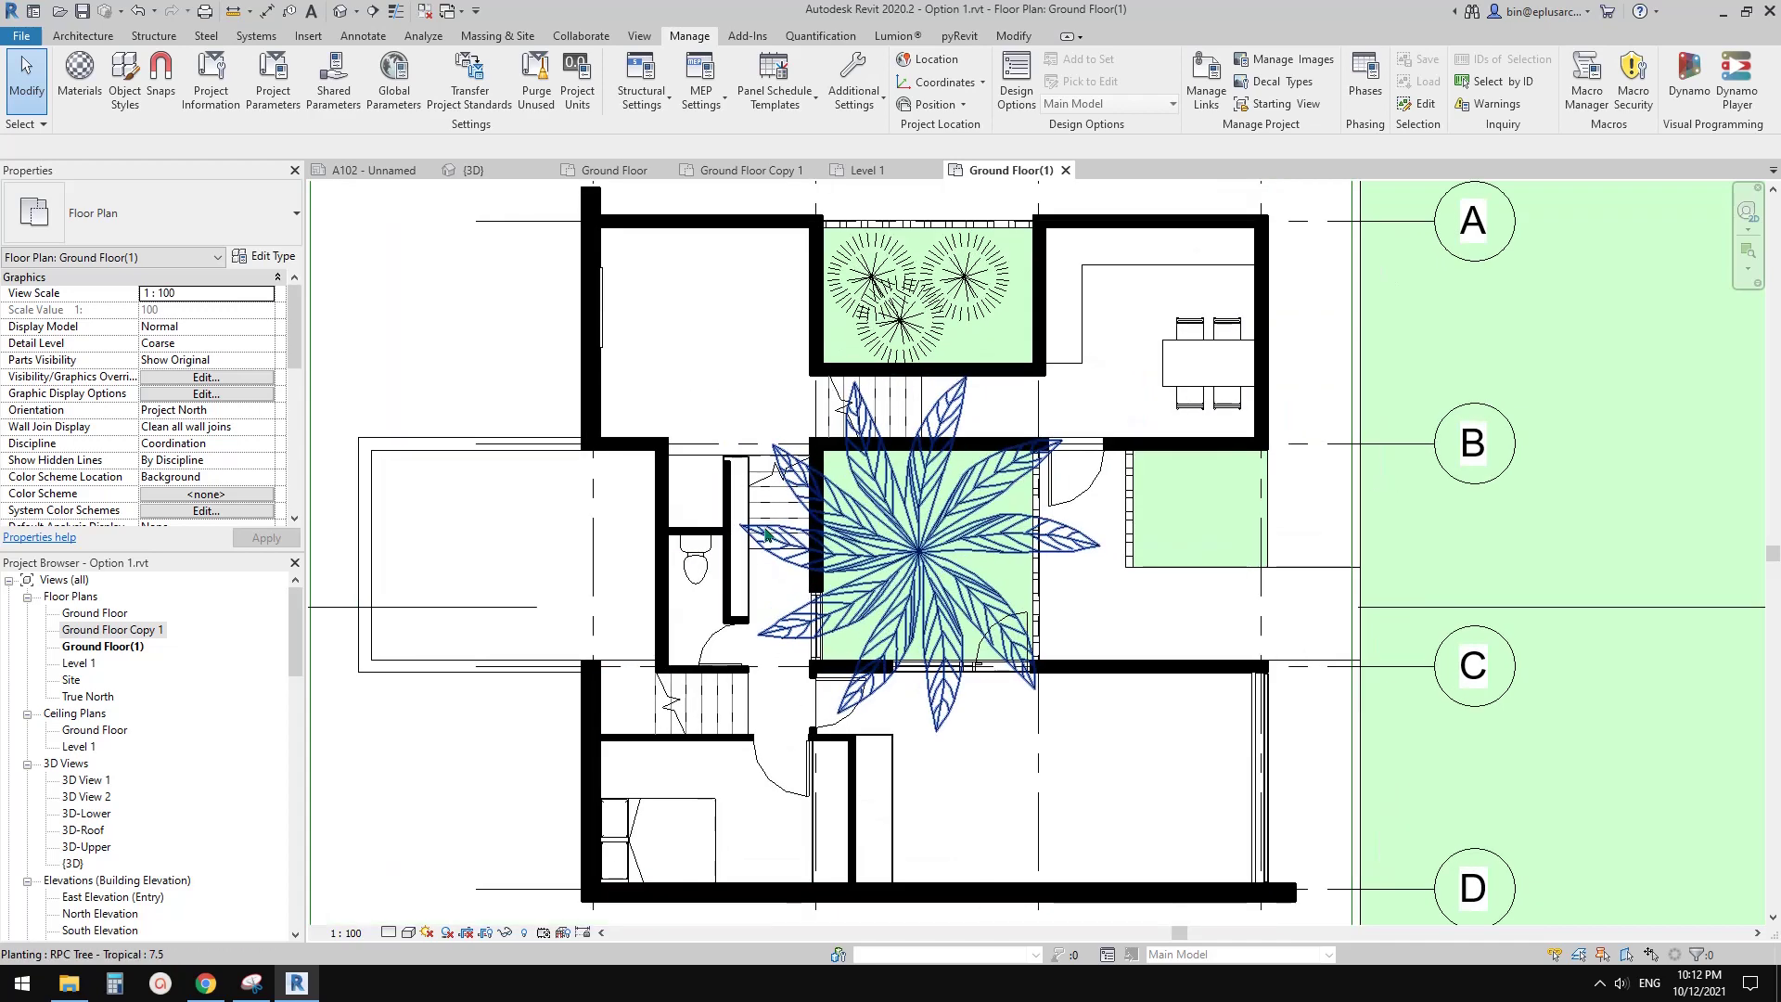
pyautogui.scroll(2, 798, 516)
pyautogui.scroll(-6, 1178, 413)
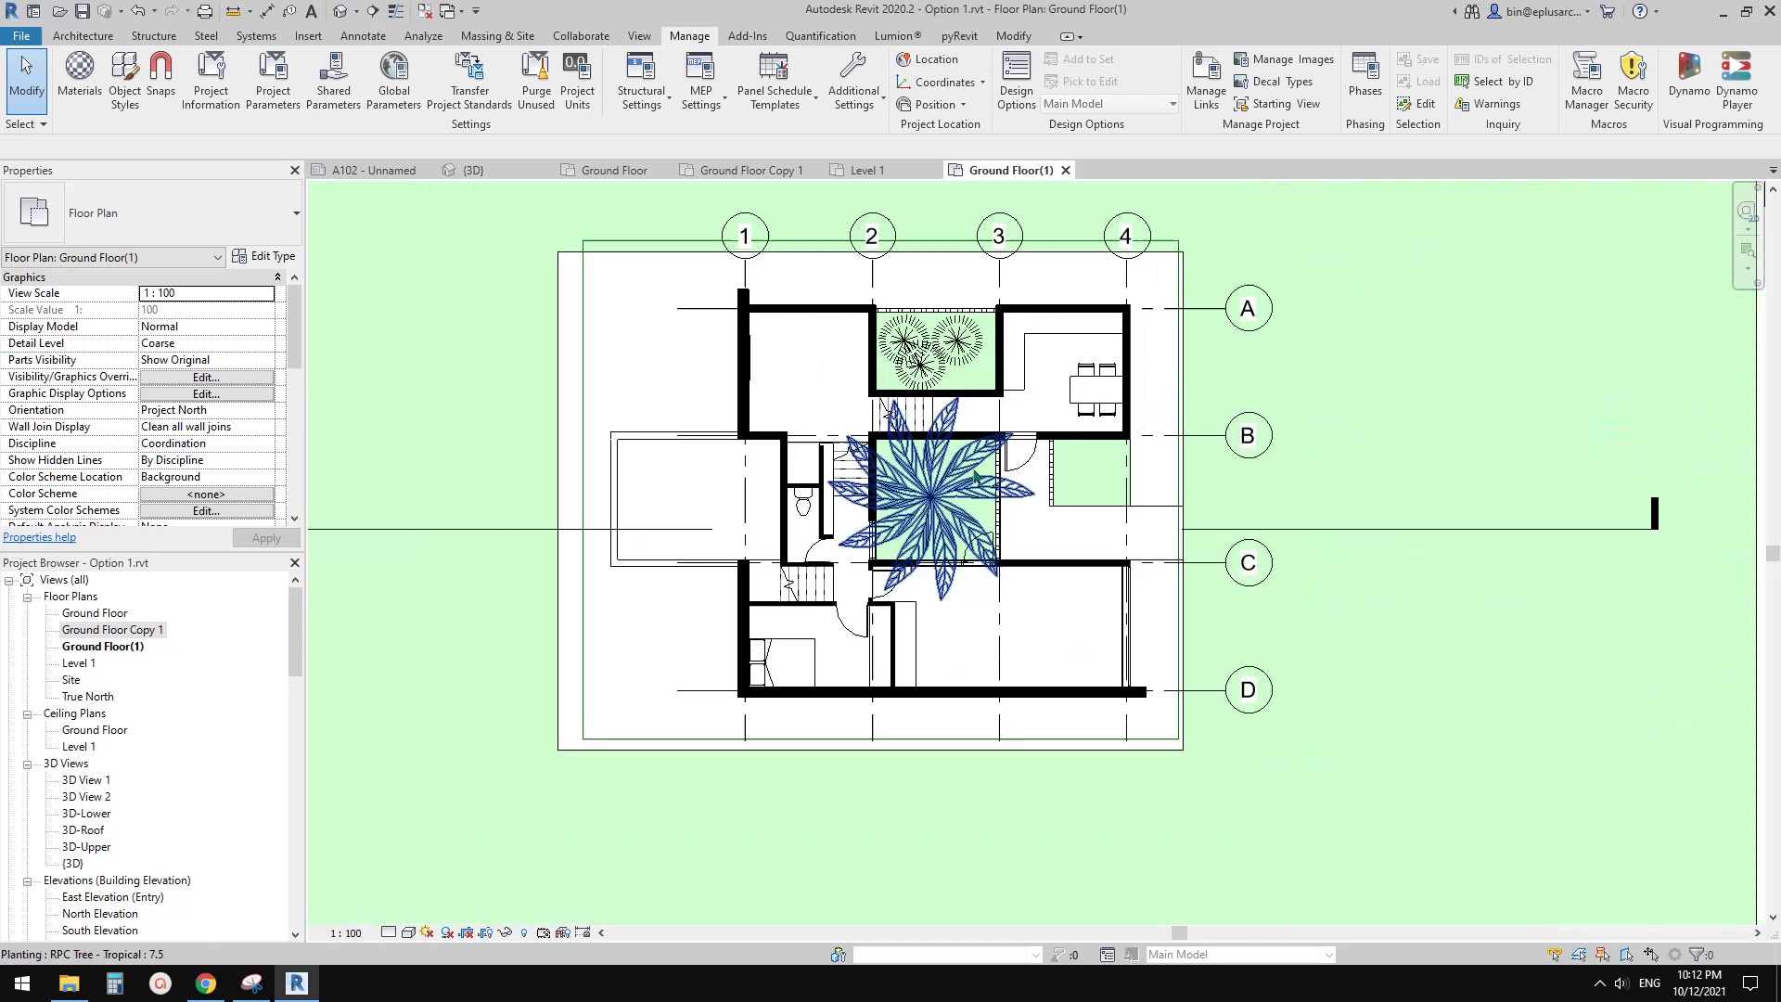
# Step: Select the double bed near grid D and override its whole category in the view to halftone, then clear the selection
pyautogui.scroll(1, 1039, 446)
pyautogui.moveTo(676, 750); pyautogui.dragTo(725, 694, button='middle')
pyautogui.click(724, 694)
pyautogui.rightClick(725, 694)
pyautogui.moveTo(810, 388)
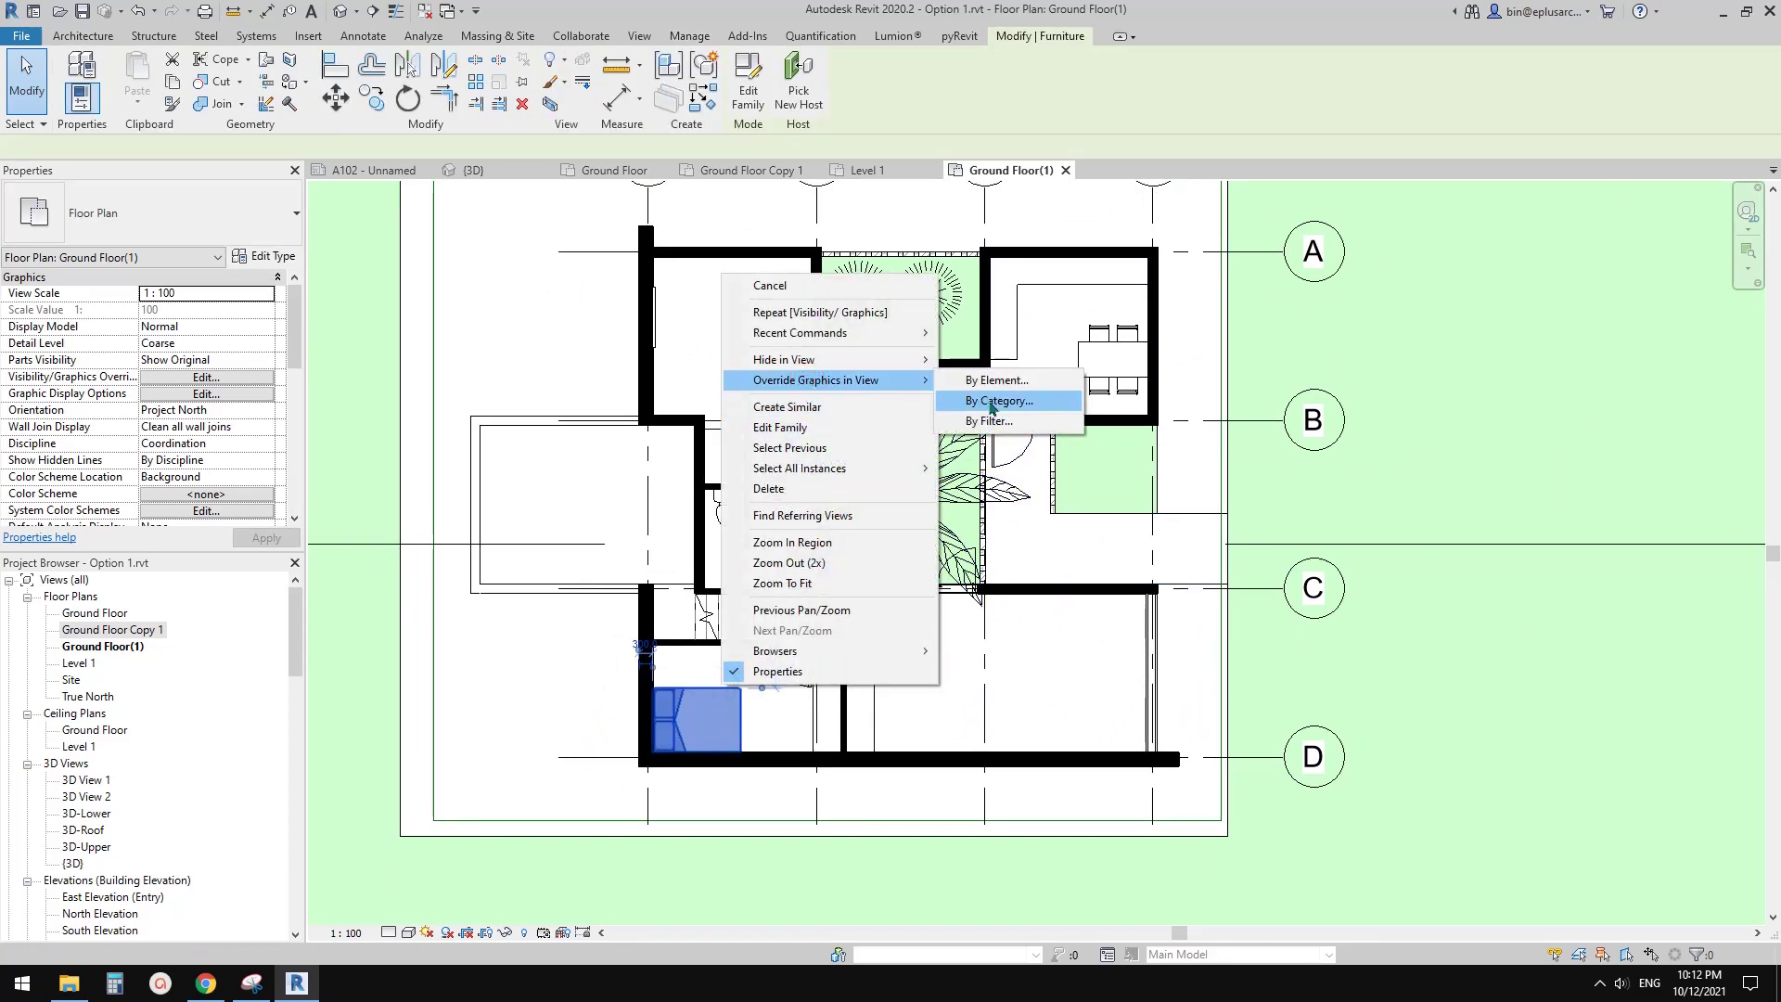
pyautogui.click(1017, 408)
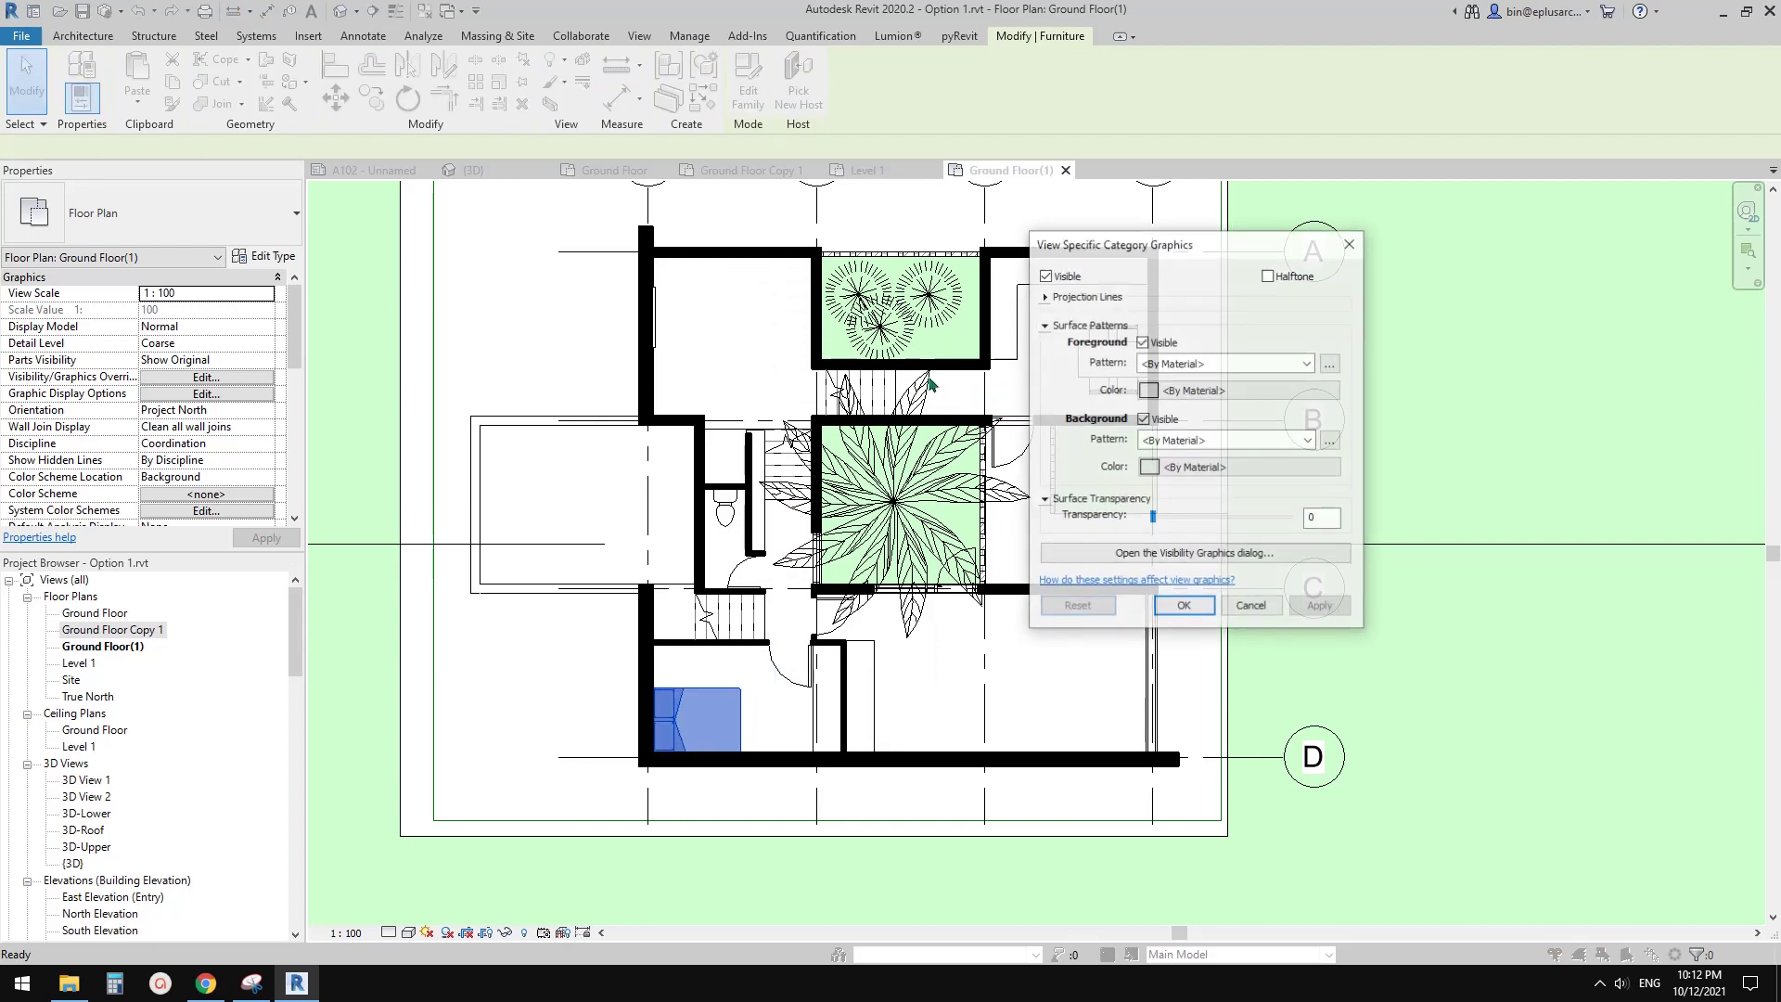
pyautogui.click(1268, 276)
pyautogui.click(1184, 606)
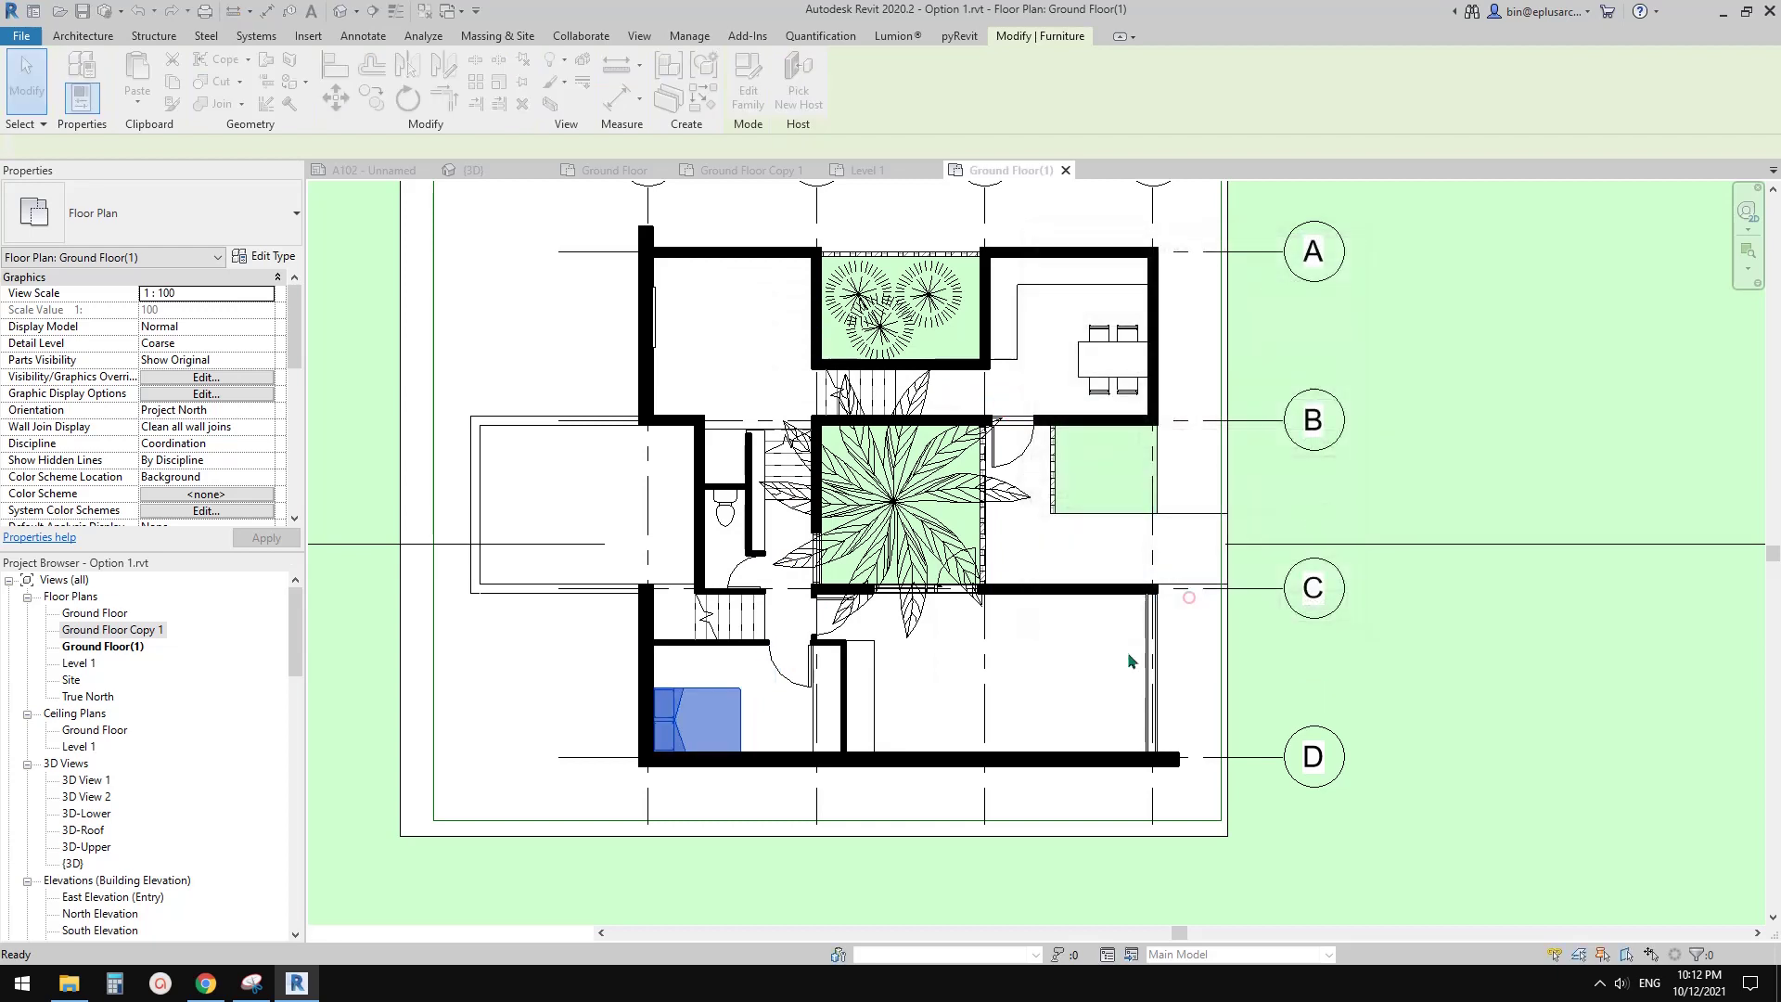
pyautogui.moveTo(1046, 607); pyautogui.dragTo(1005, 572, button='middle')
pyautogui.press('Escape')
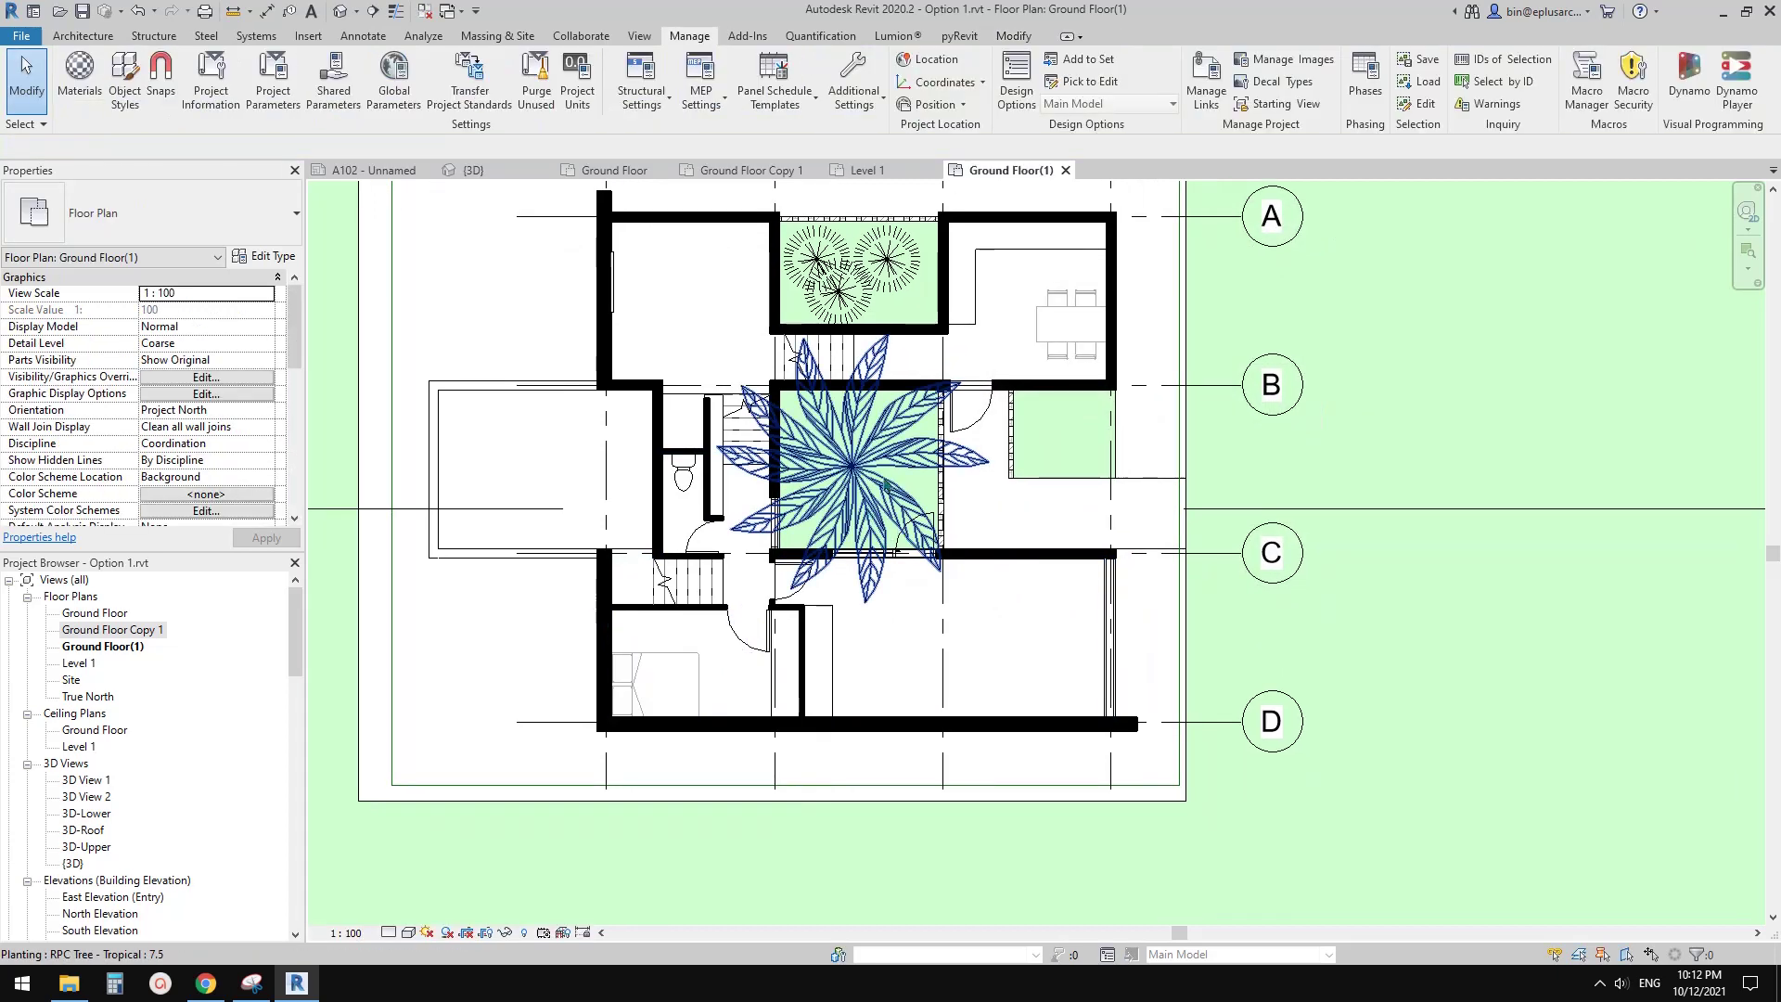
# Step: Check the bed's category and examine the Furniture row's halftone setting in the view's visibility overrides
pyautogui.click(691, 667)
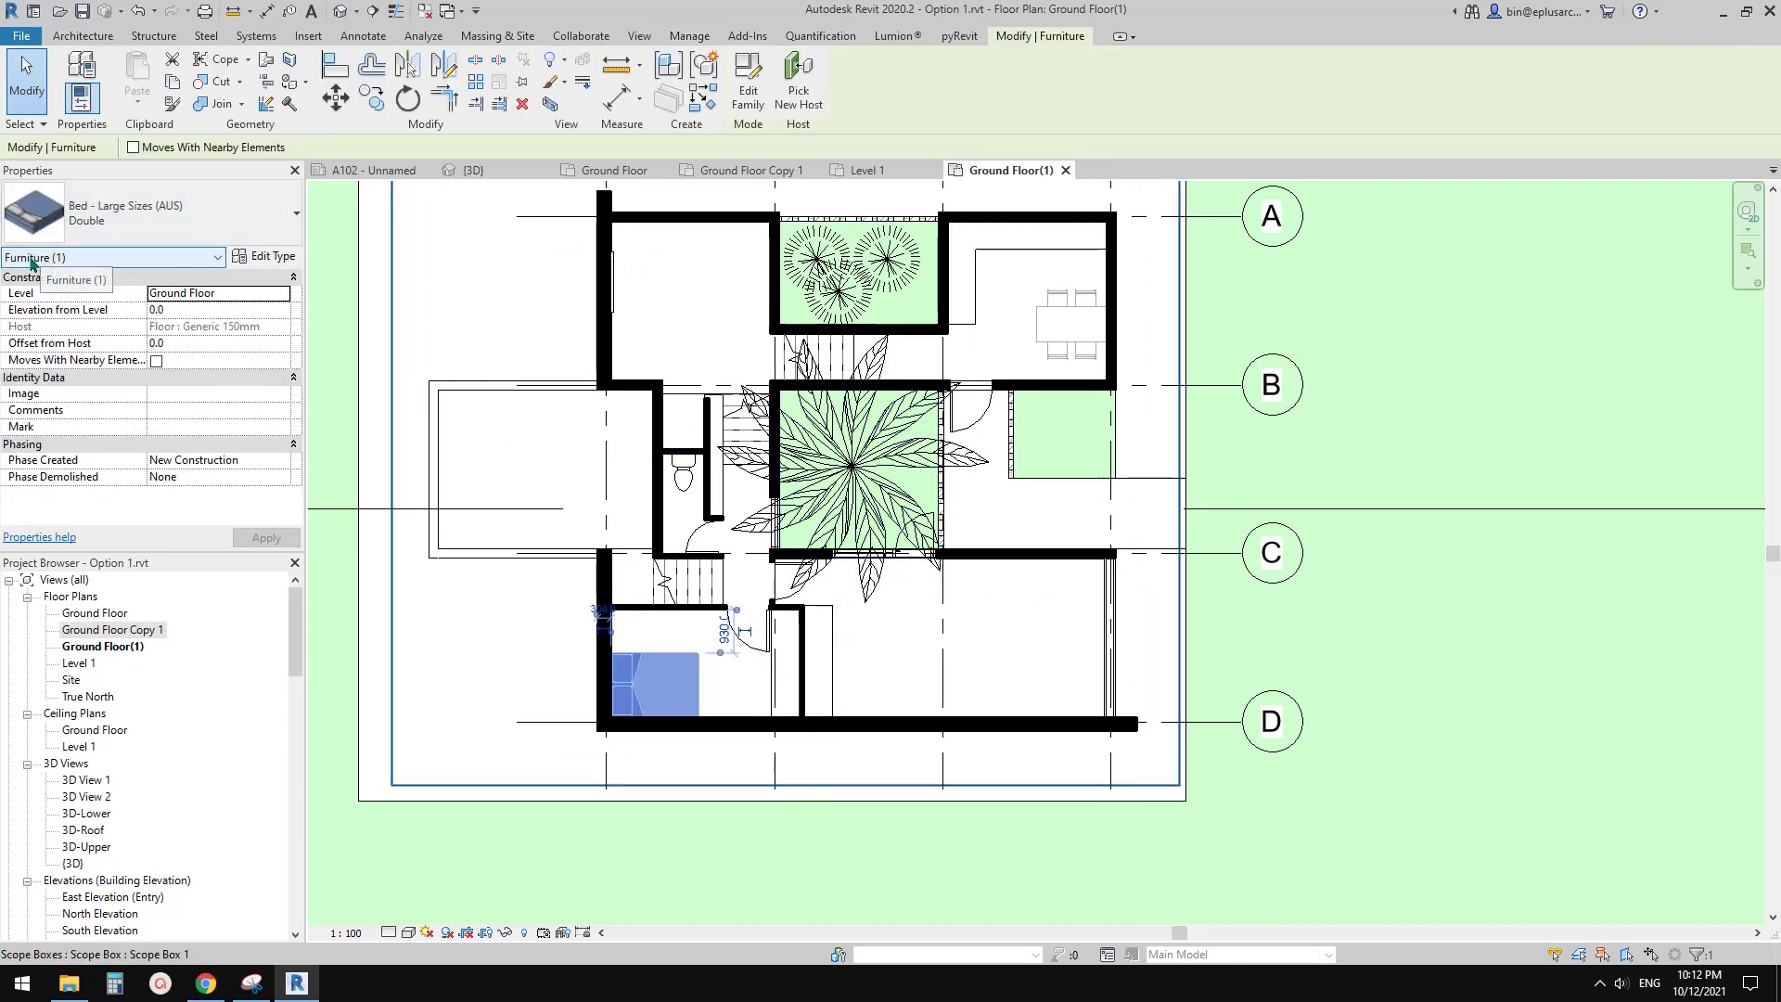
pyautogui.press('Escape')
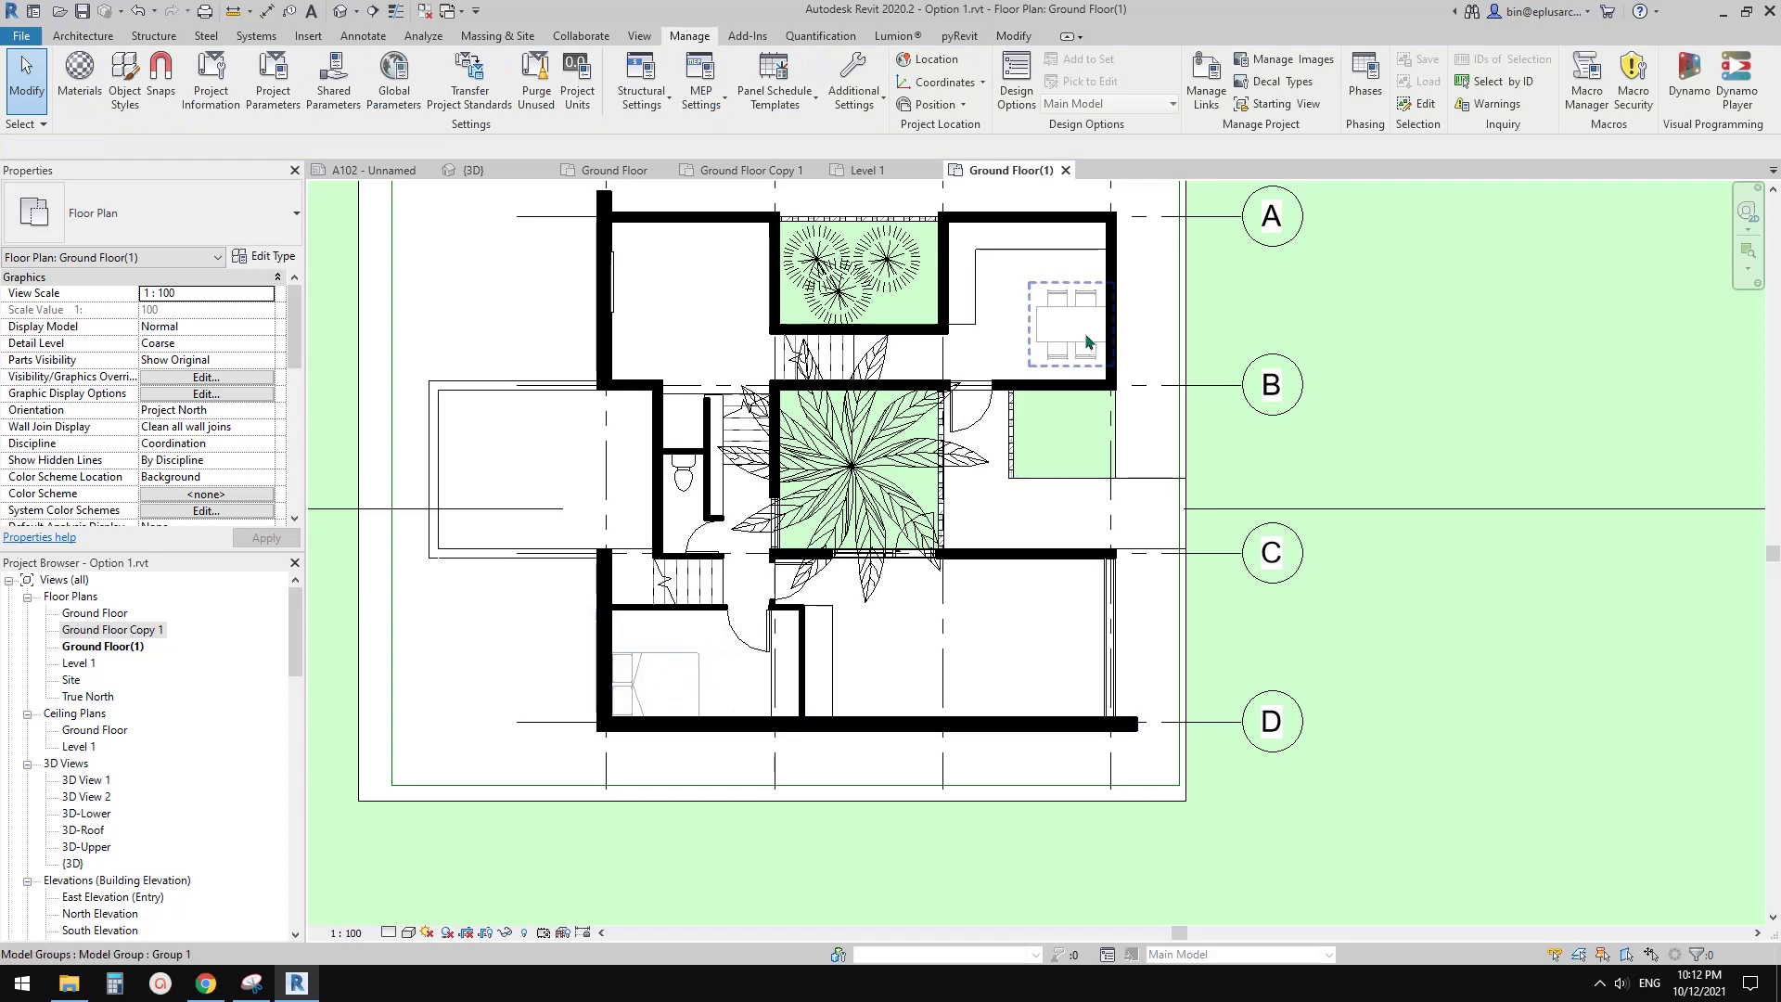
pyautogui.press('v')
pyautogui.press('v')
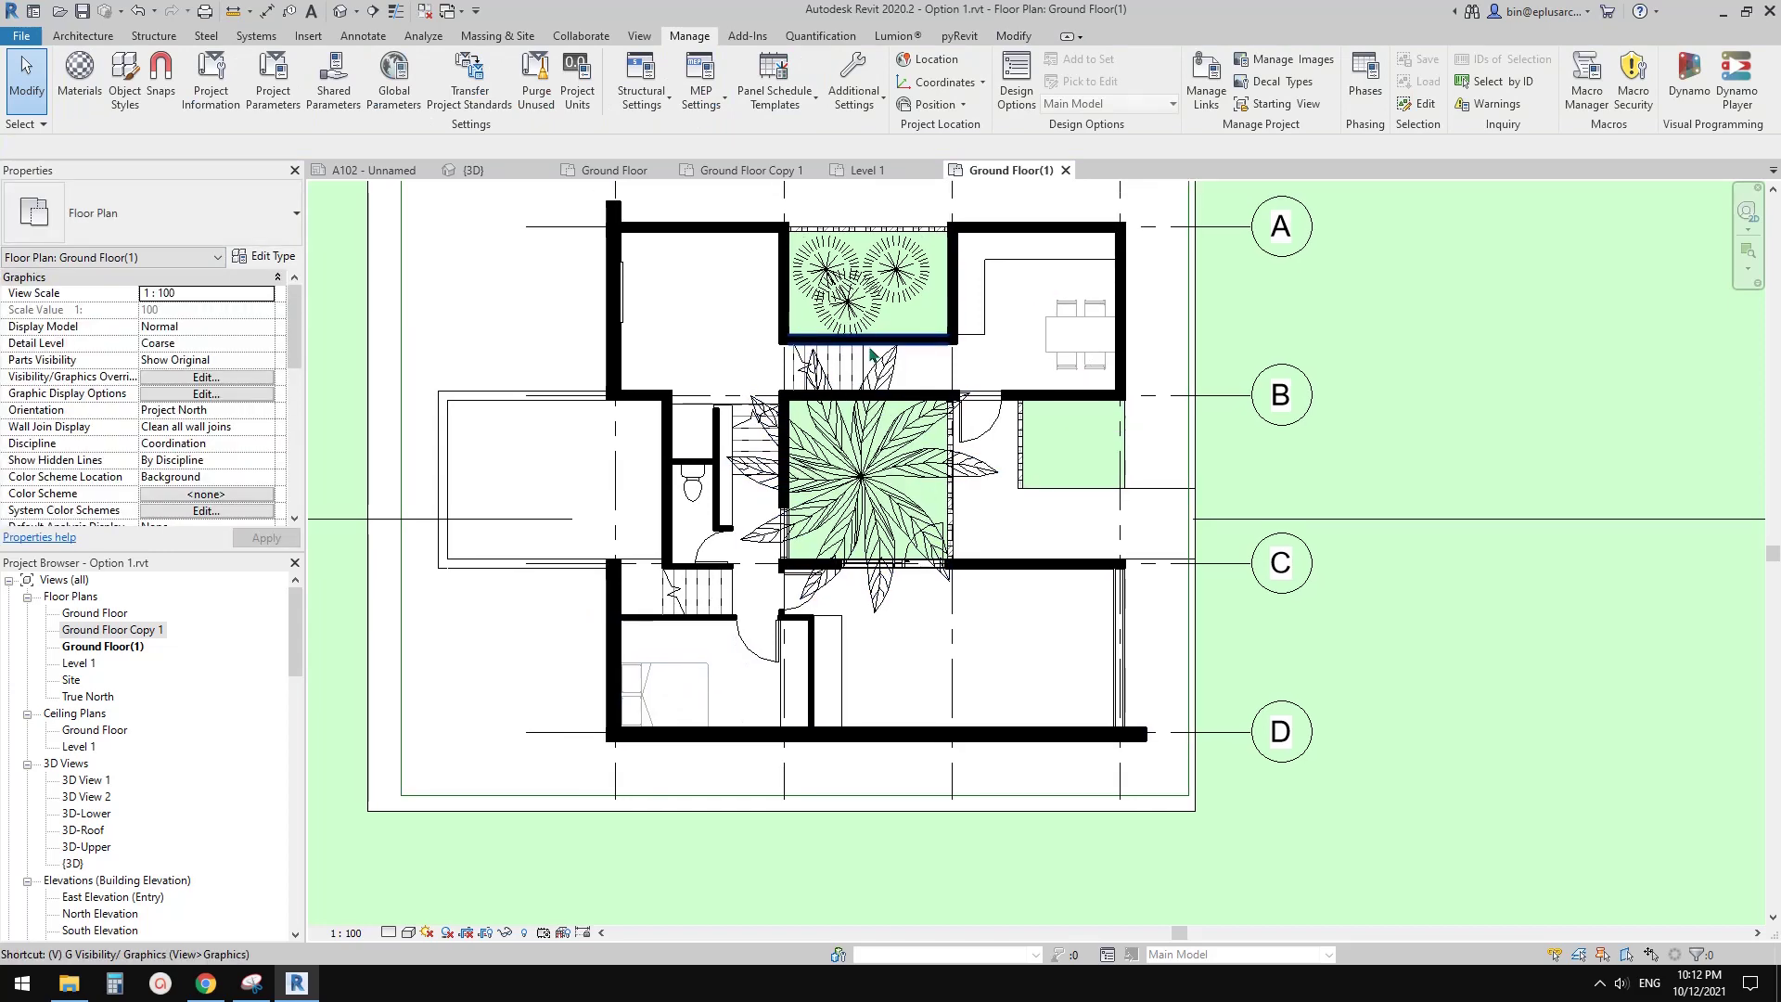
pyautogui.click(487, 460)
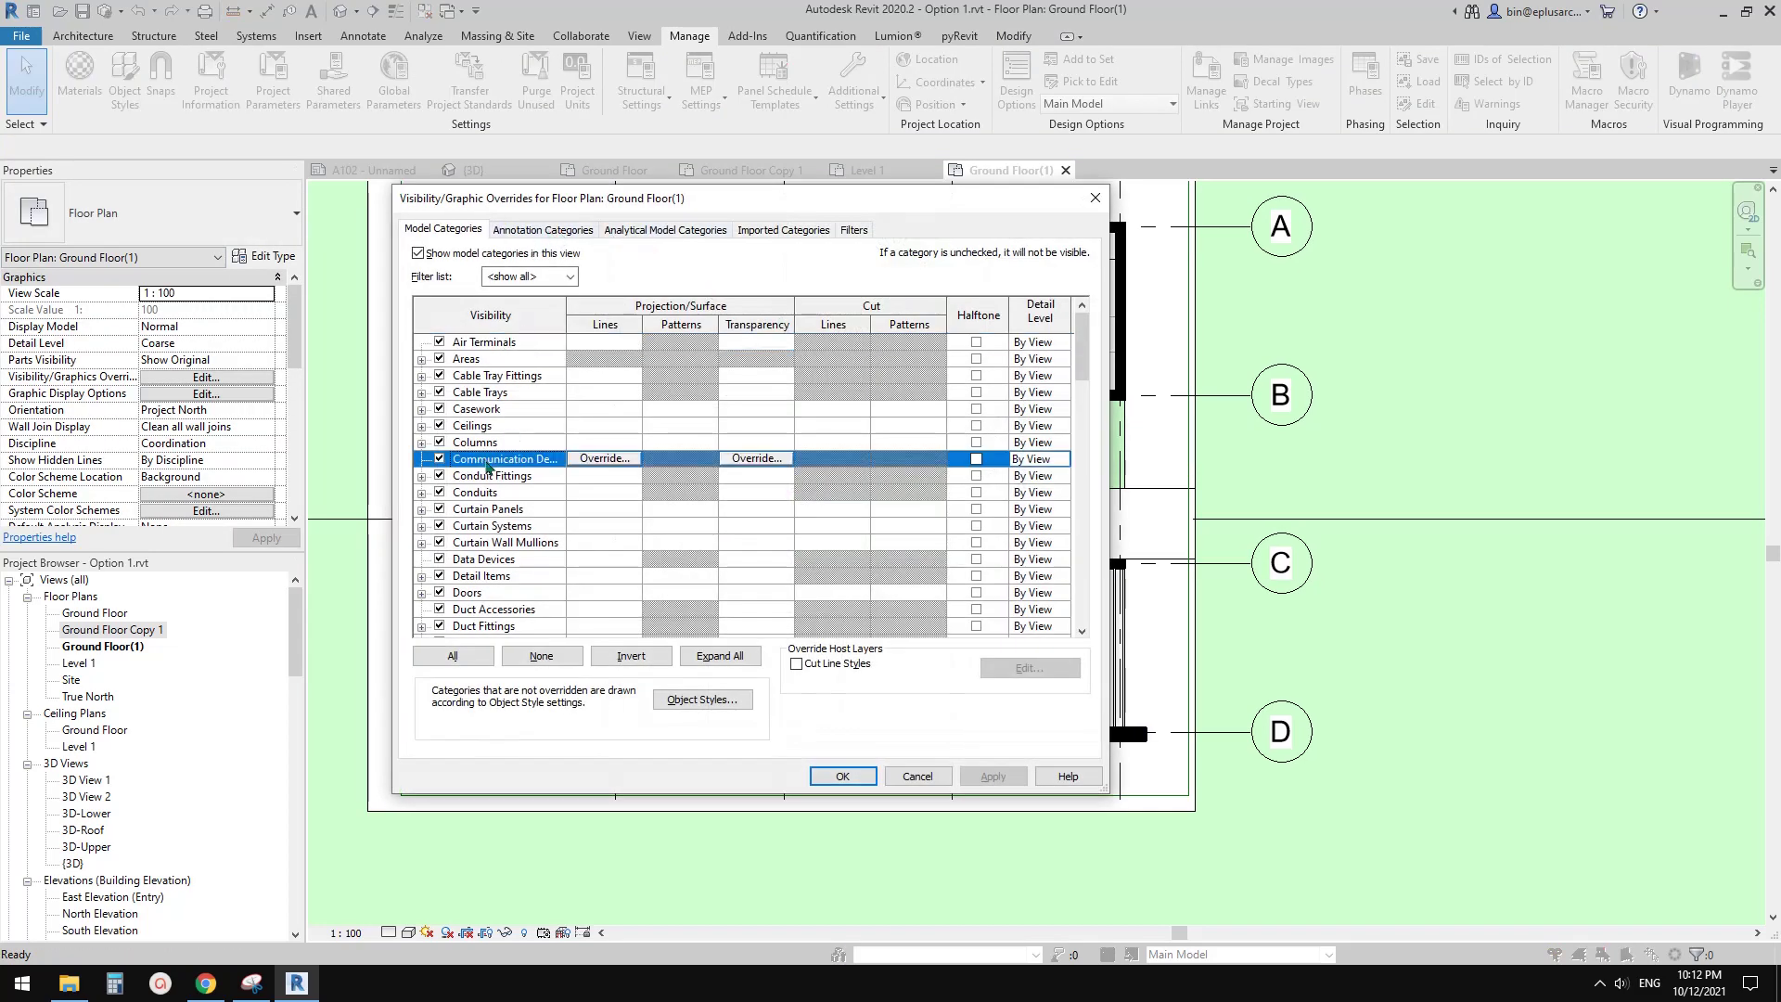
pyautogui.press('f')
pyautogui.scroll(-3, 502, 610)
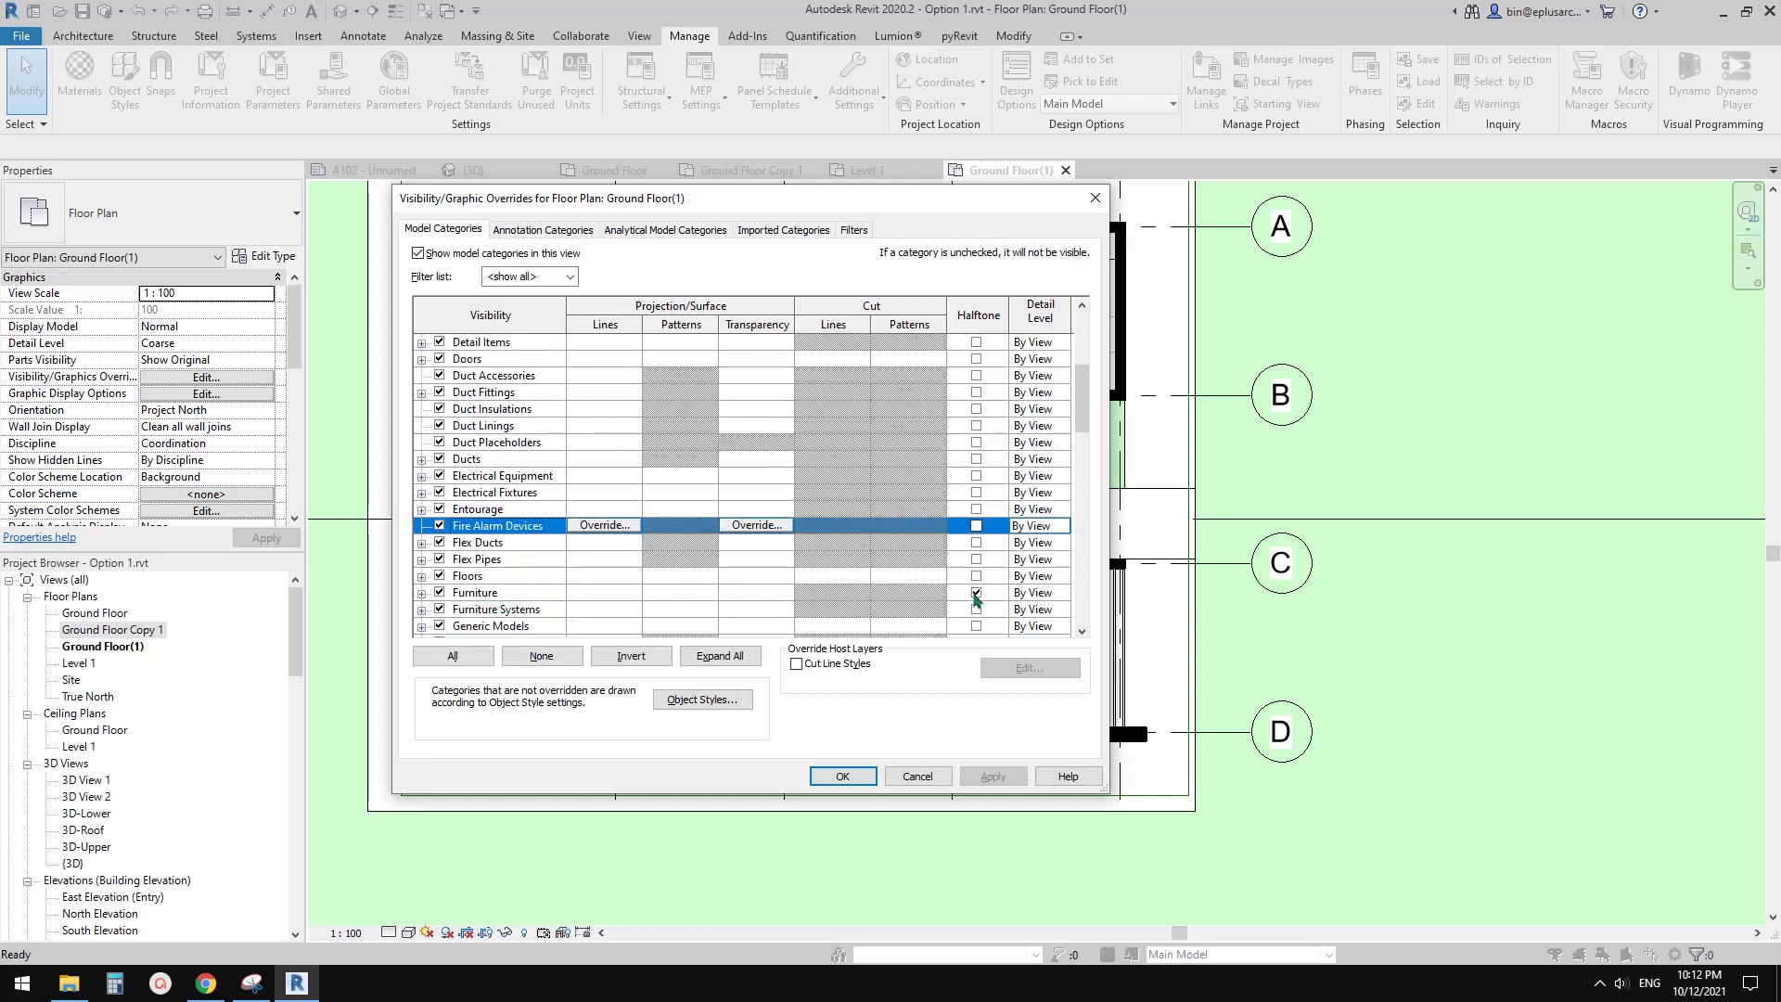
pyautogui.click(855, 779)
pyautogui.moveTo(881, 649); pyautogui.dragTo(844, 658, button='middle')
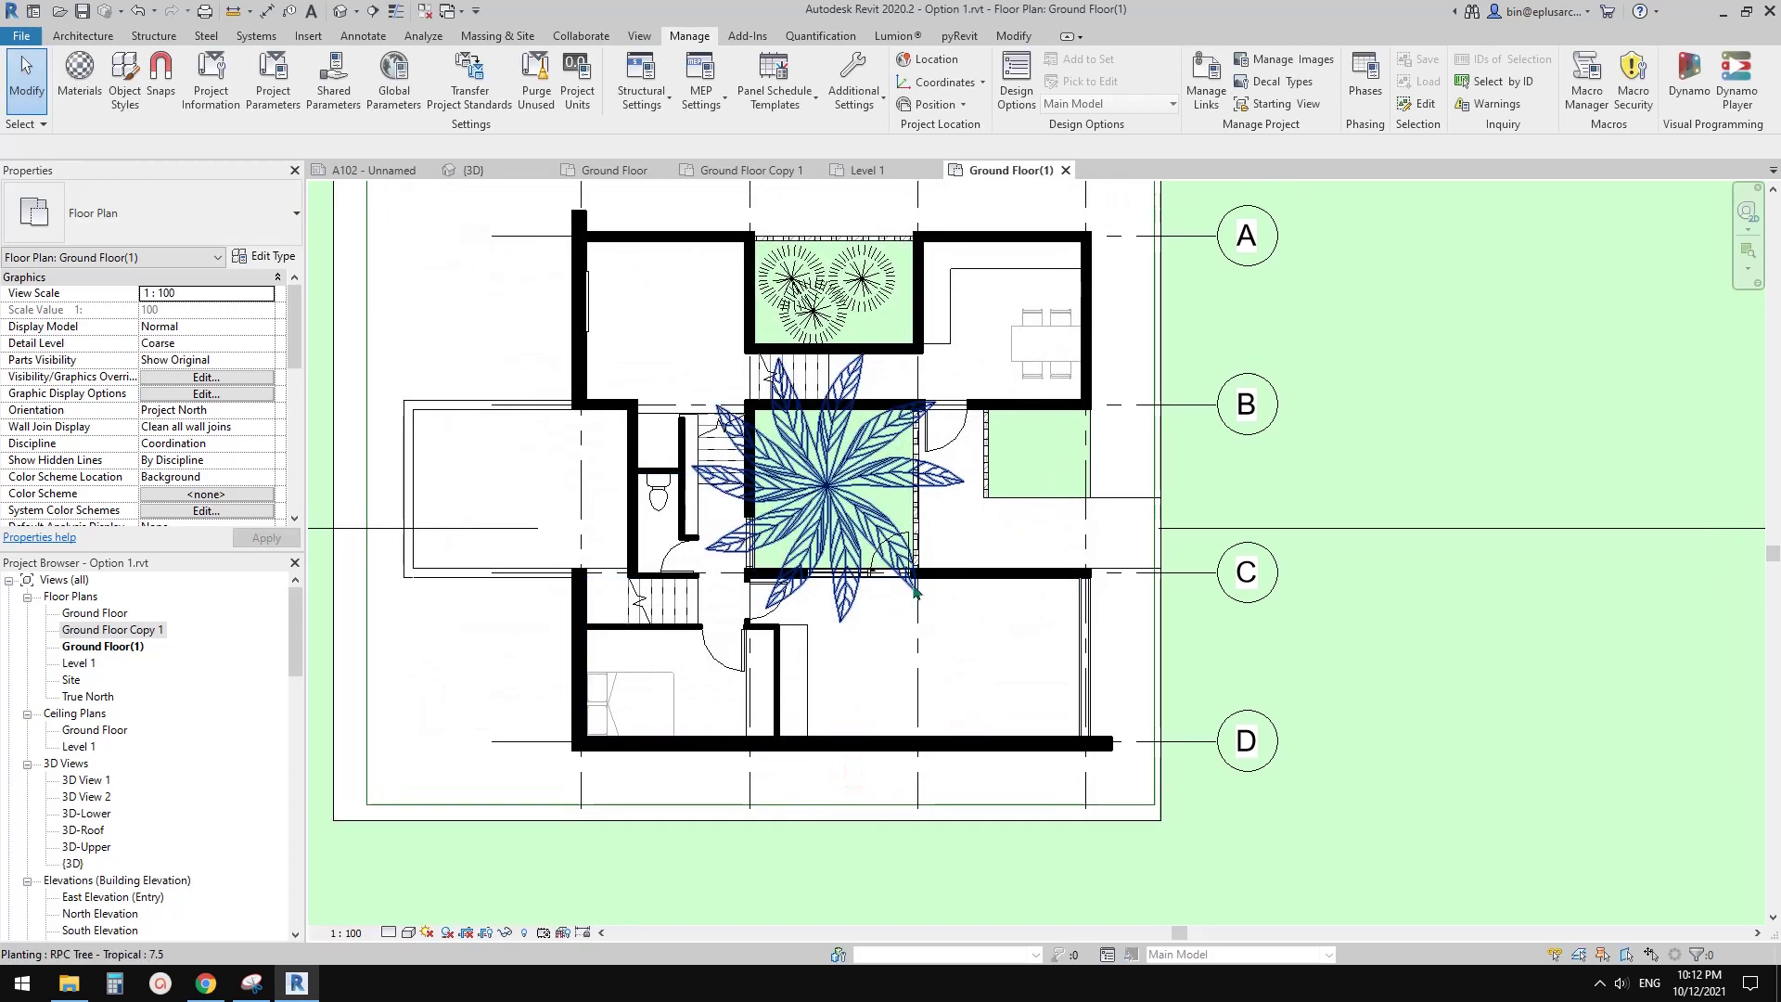
pyautogui.moveTo(924, 594); pyautogui.dragTo(930, 609, button='middle')
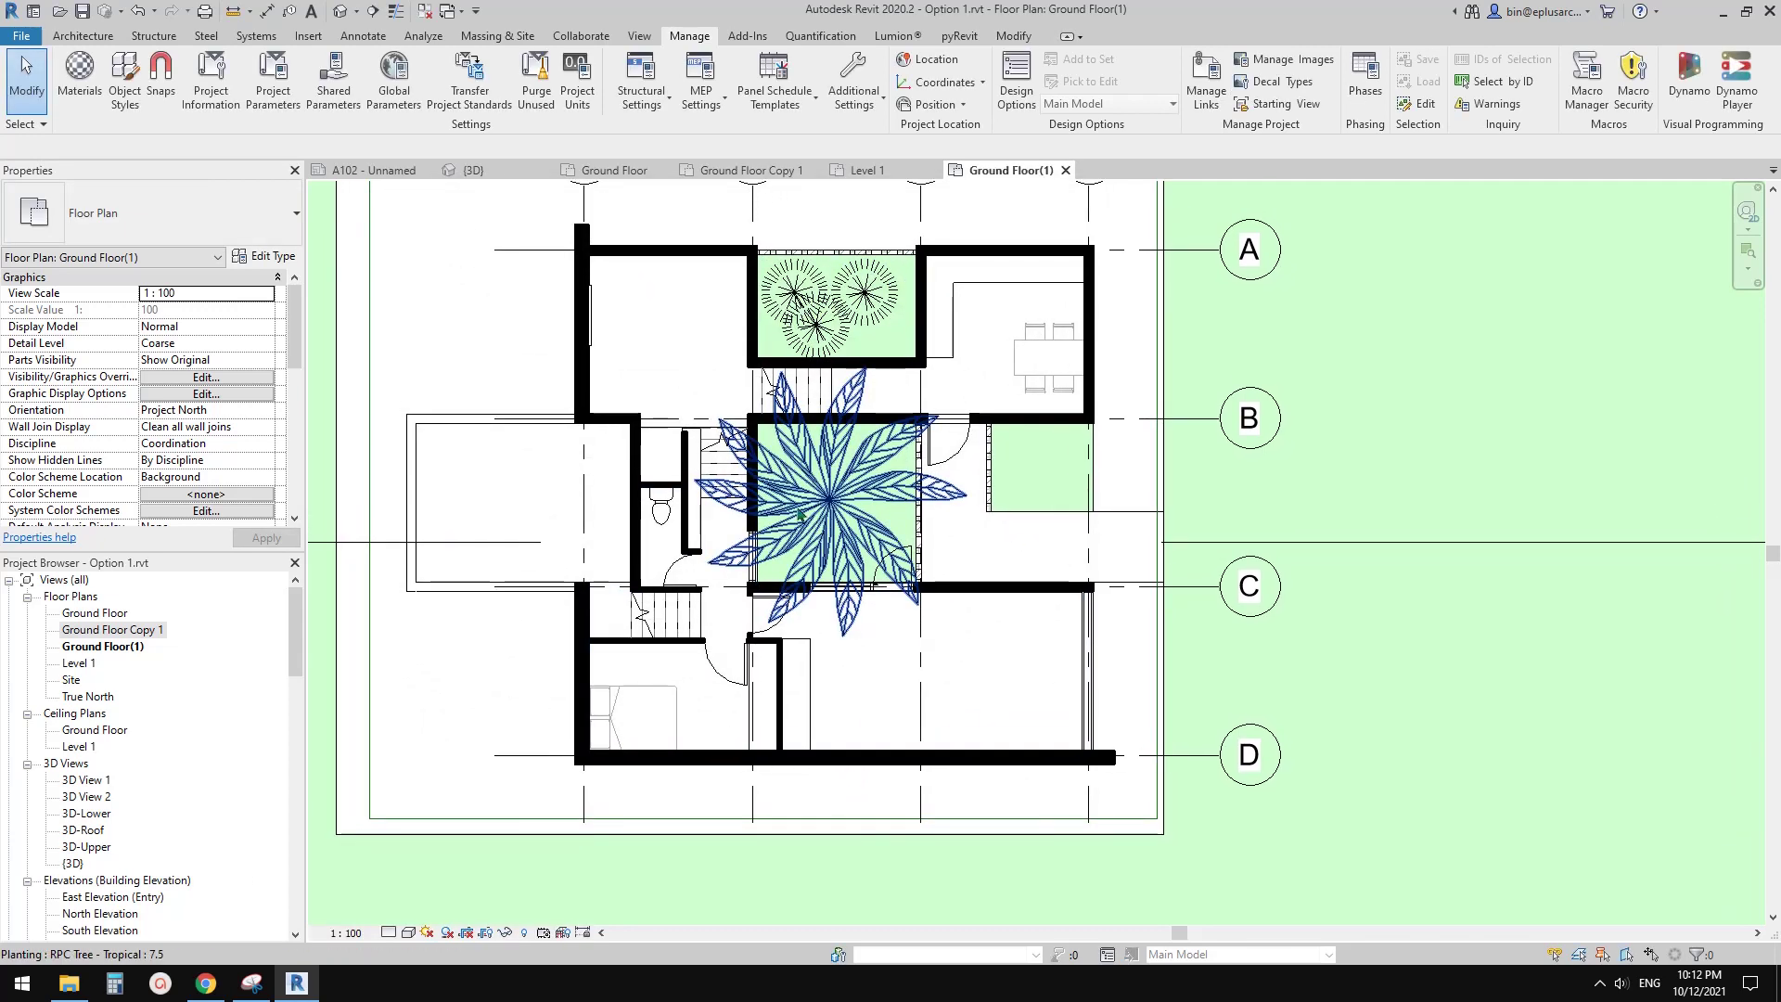
# Step: Find the Planting category in the view's visibility overrides and close the settings without changing it
pyautogui.moveTo(856, 534); pyautogui.dragTo(803, 474, button='middle')
pyautogui.scroll(1, 798, 464)
pyautogui.press('v')
pyautogui.press('v')
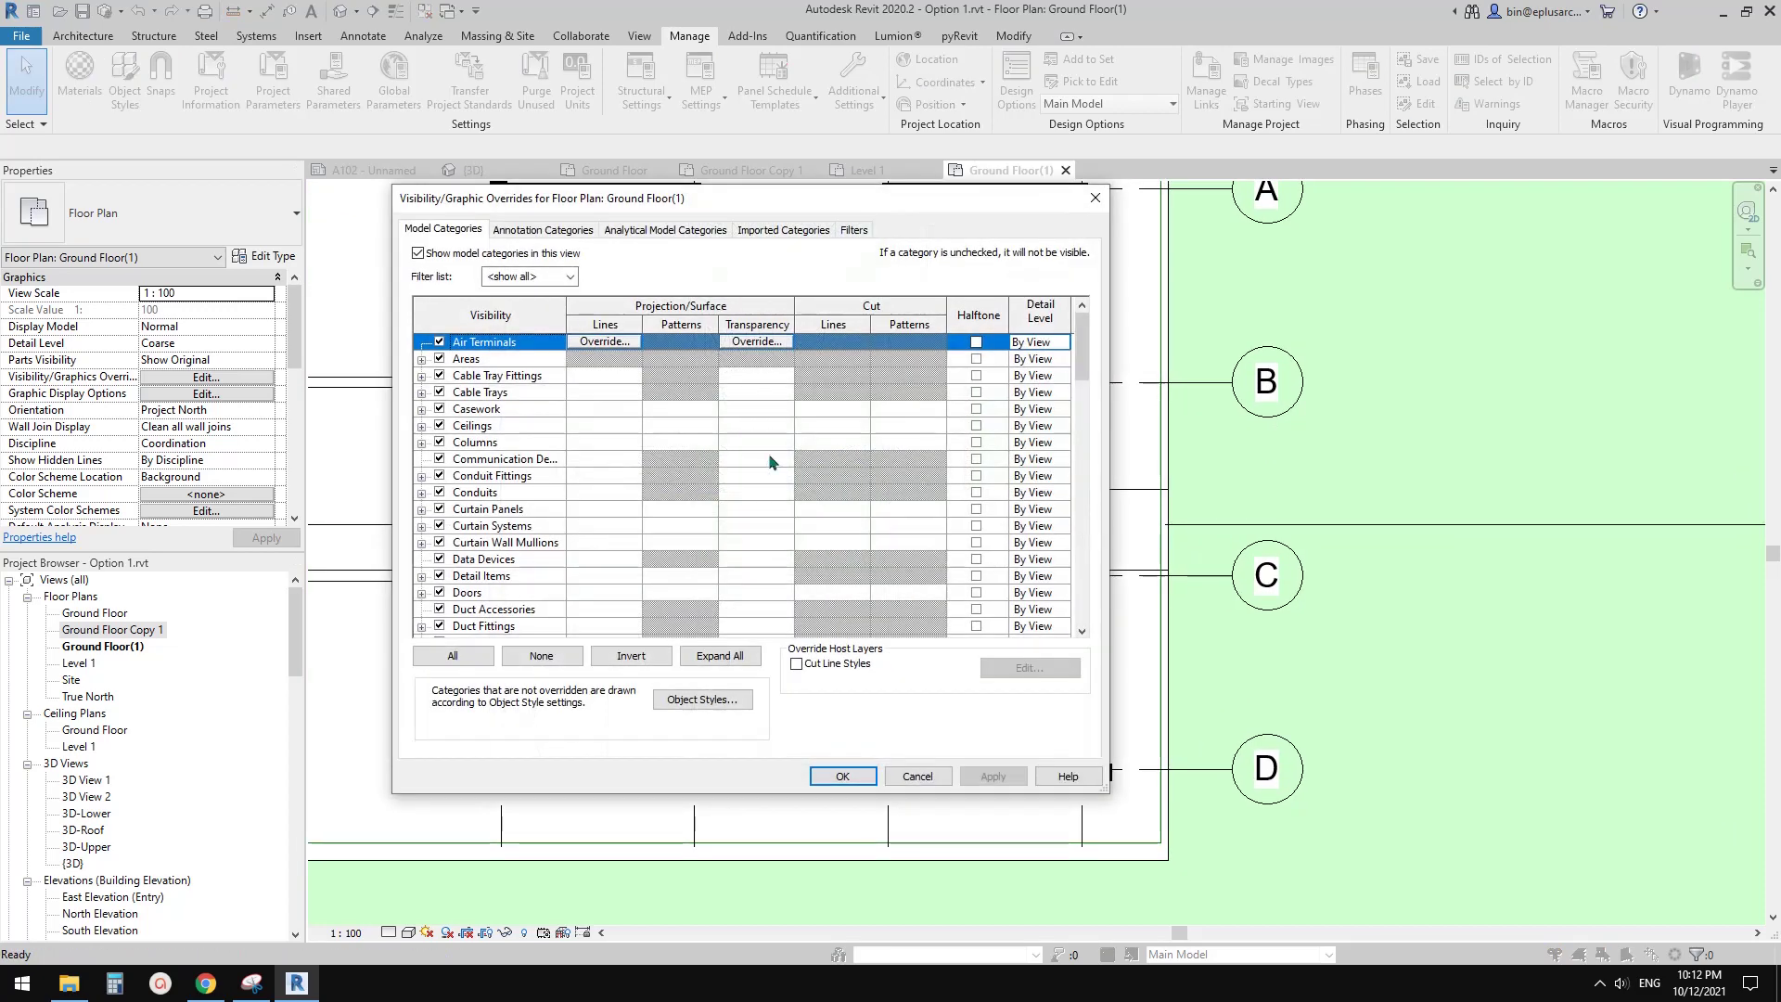
pyautogui.click(525, 509)
pyautogui.scroll(-10, 522, 505)
pyautogui.click(519, 526)
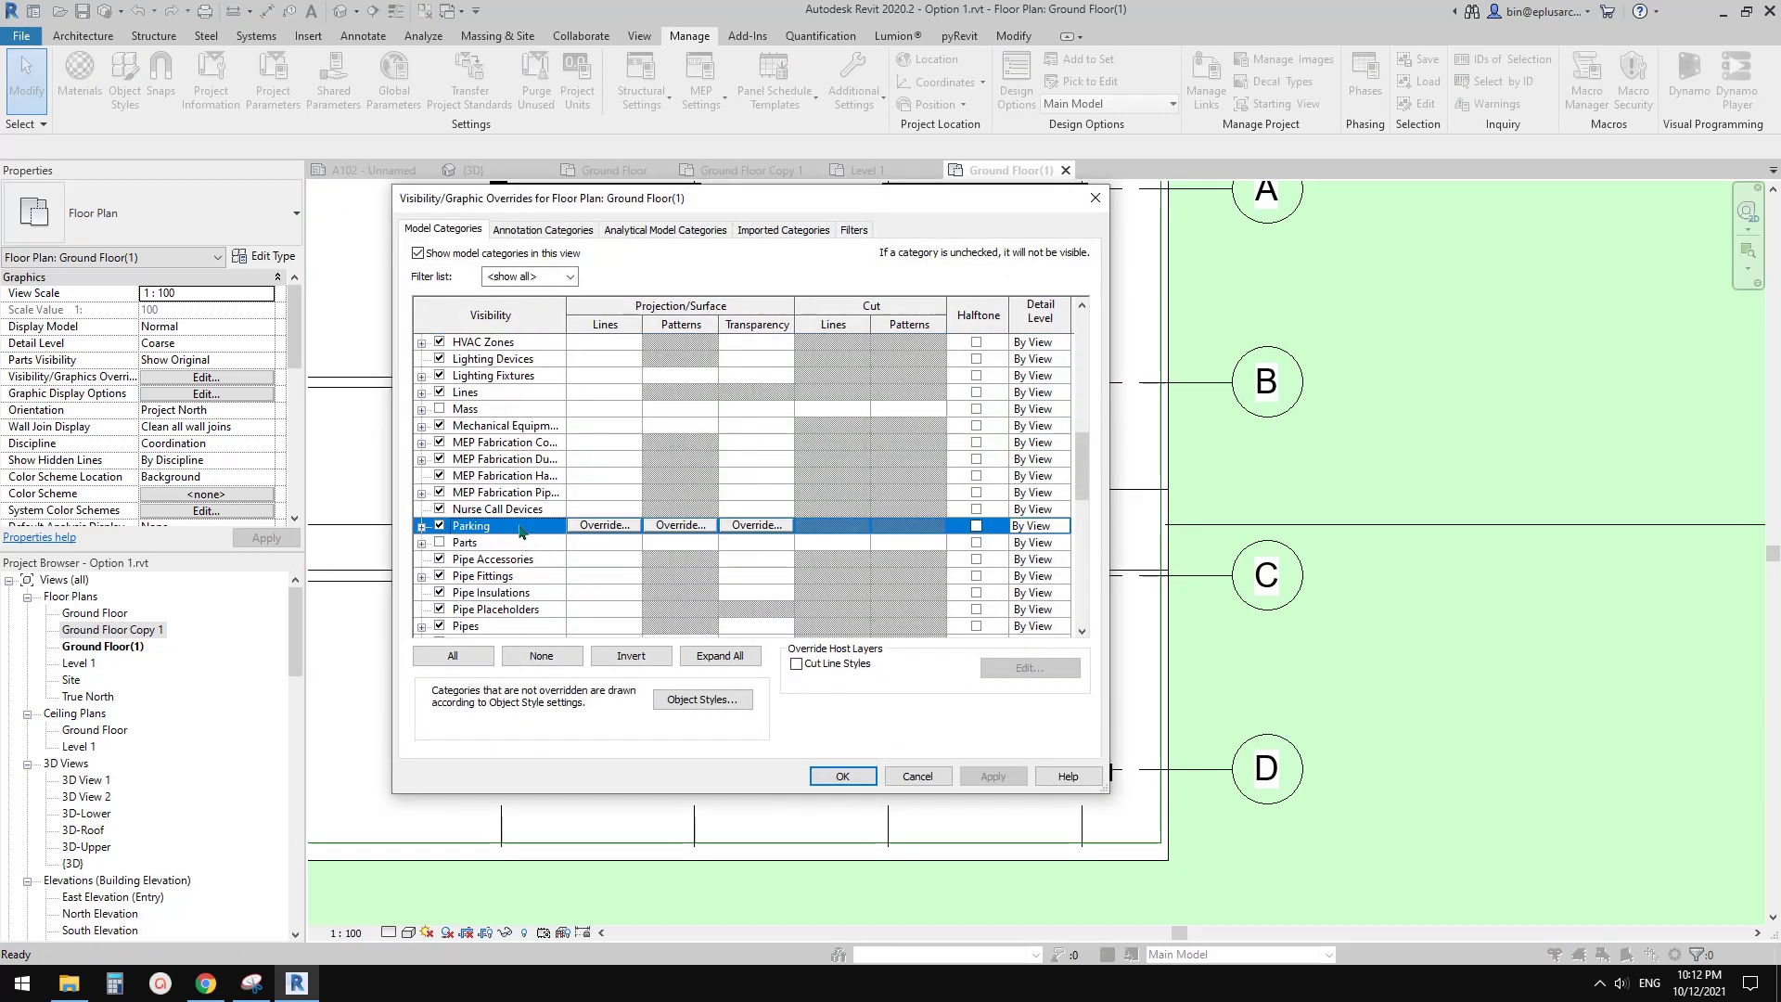
pyautogui.scroll(-2, 517, 605)
pyautogui.click(482, 560)
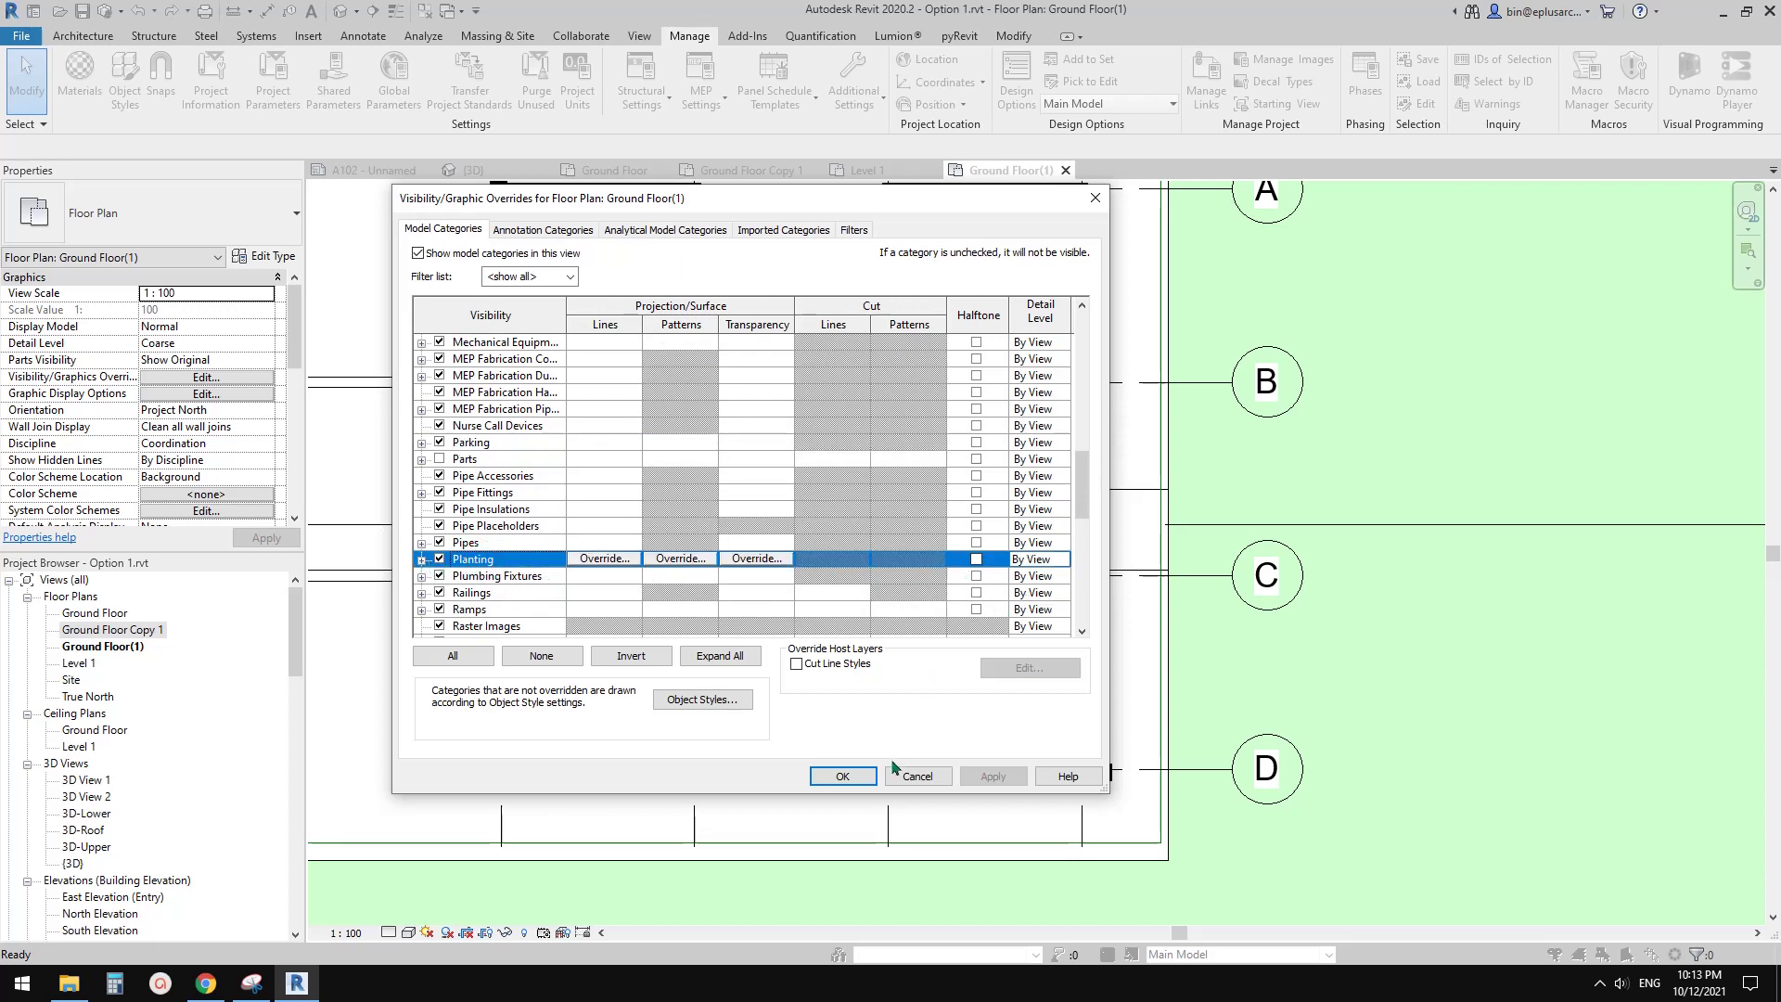
pyautogui.click(843, 776)
# Step: Select the tropical tree in the central courtyard and override its whole category in the view to halftone
pyautogui.click(850, 476)
pyautogui.rightClick(851, 477)
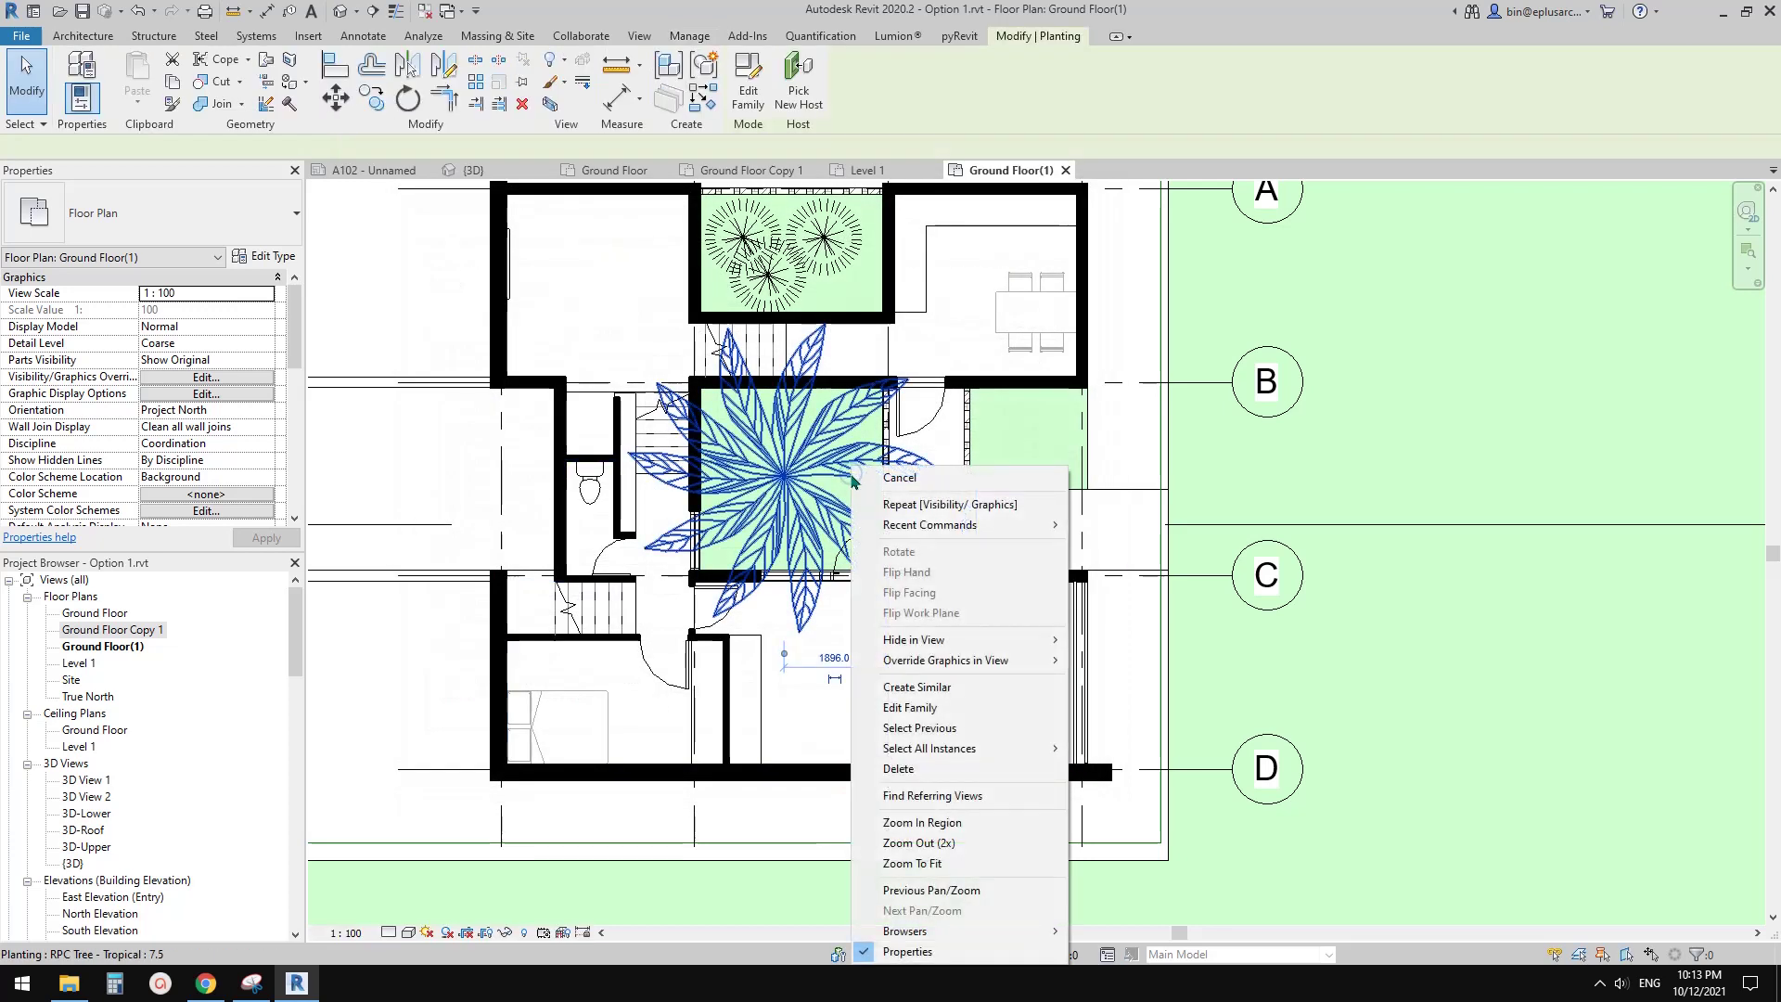
pyautogui.moveTo(964, 660)
pyautogui.click(1118, 683)
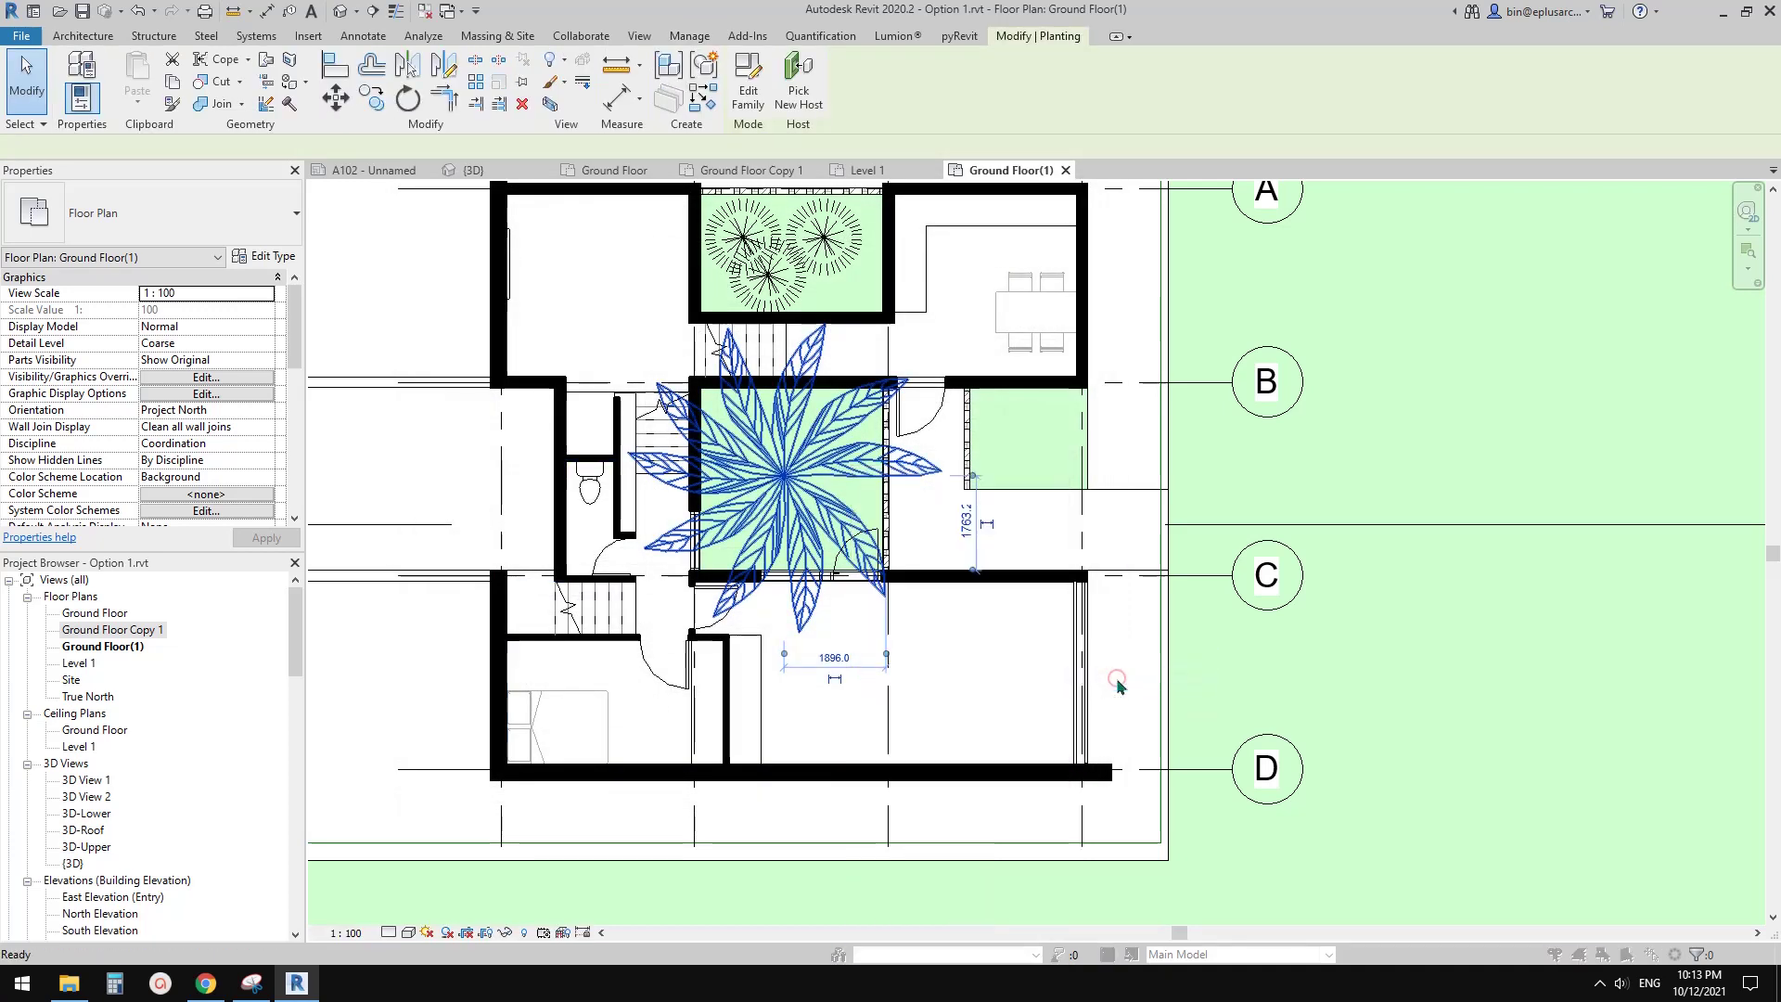
pyautogui.click(1268, 275)
pyautogui.click(1184, 606)
pyautogui.scroll(-1, 1066, 580)
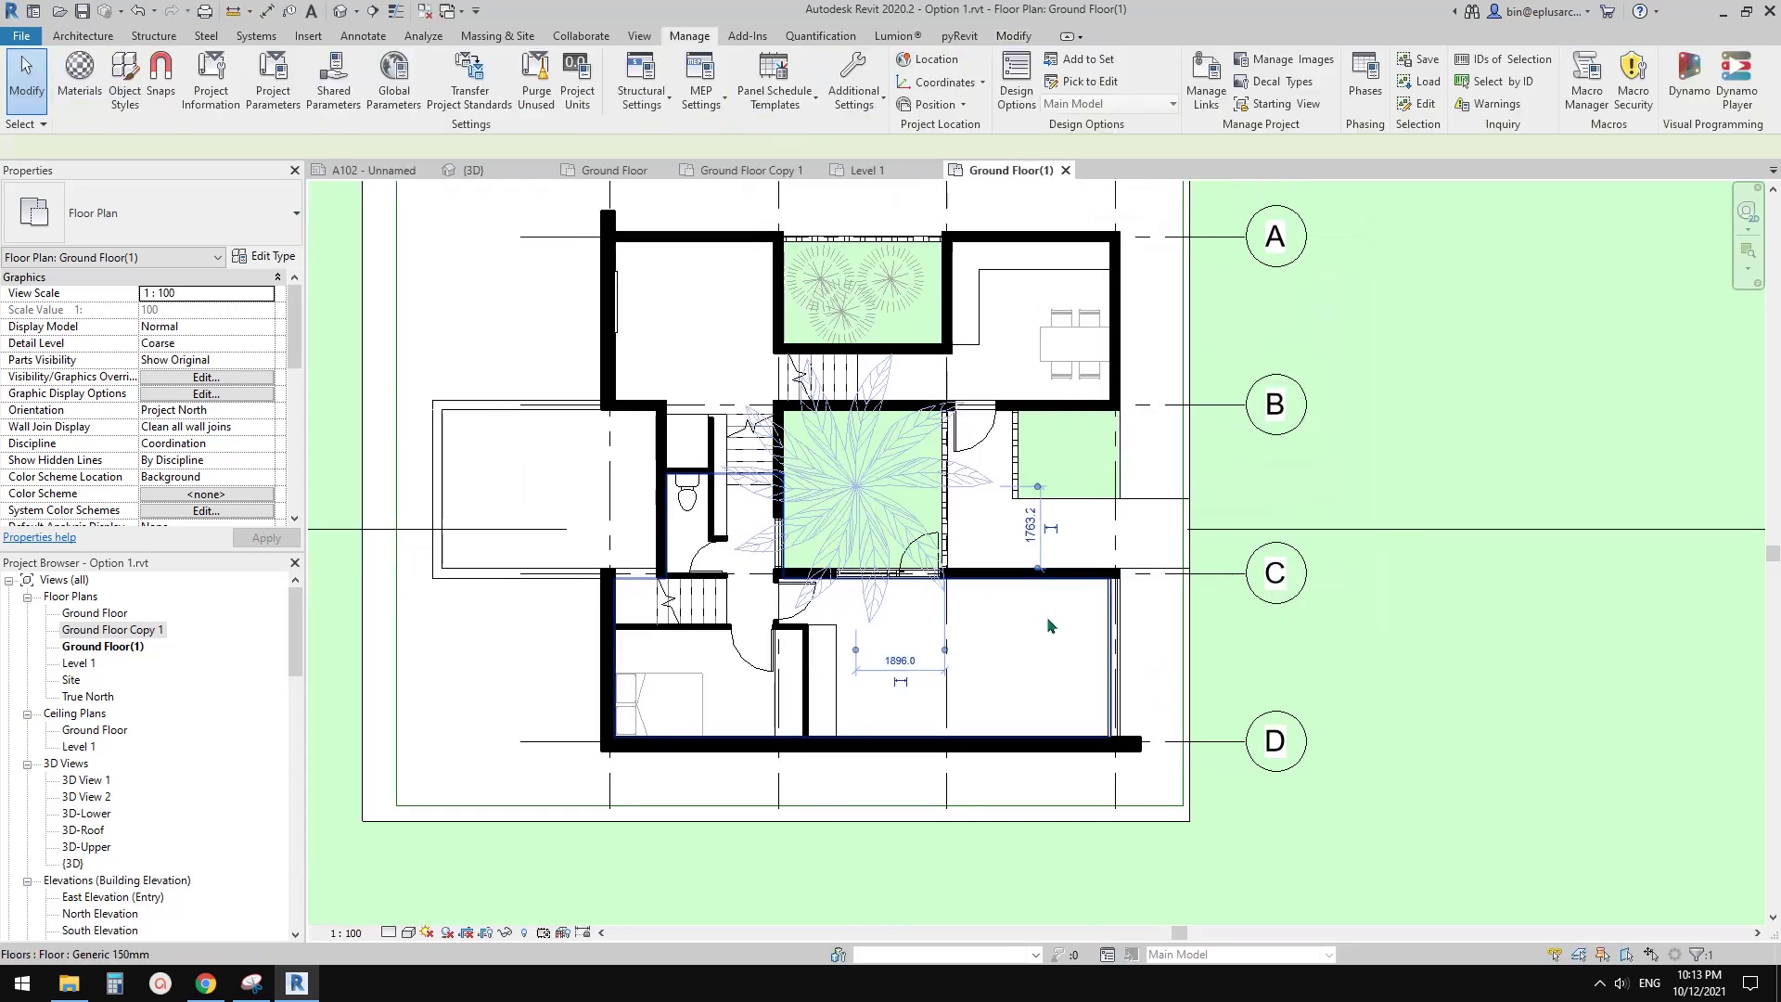
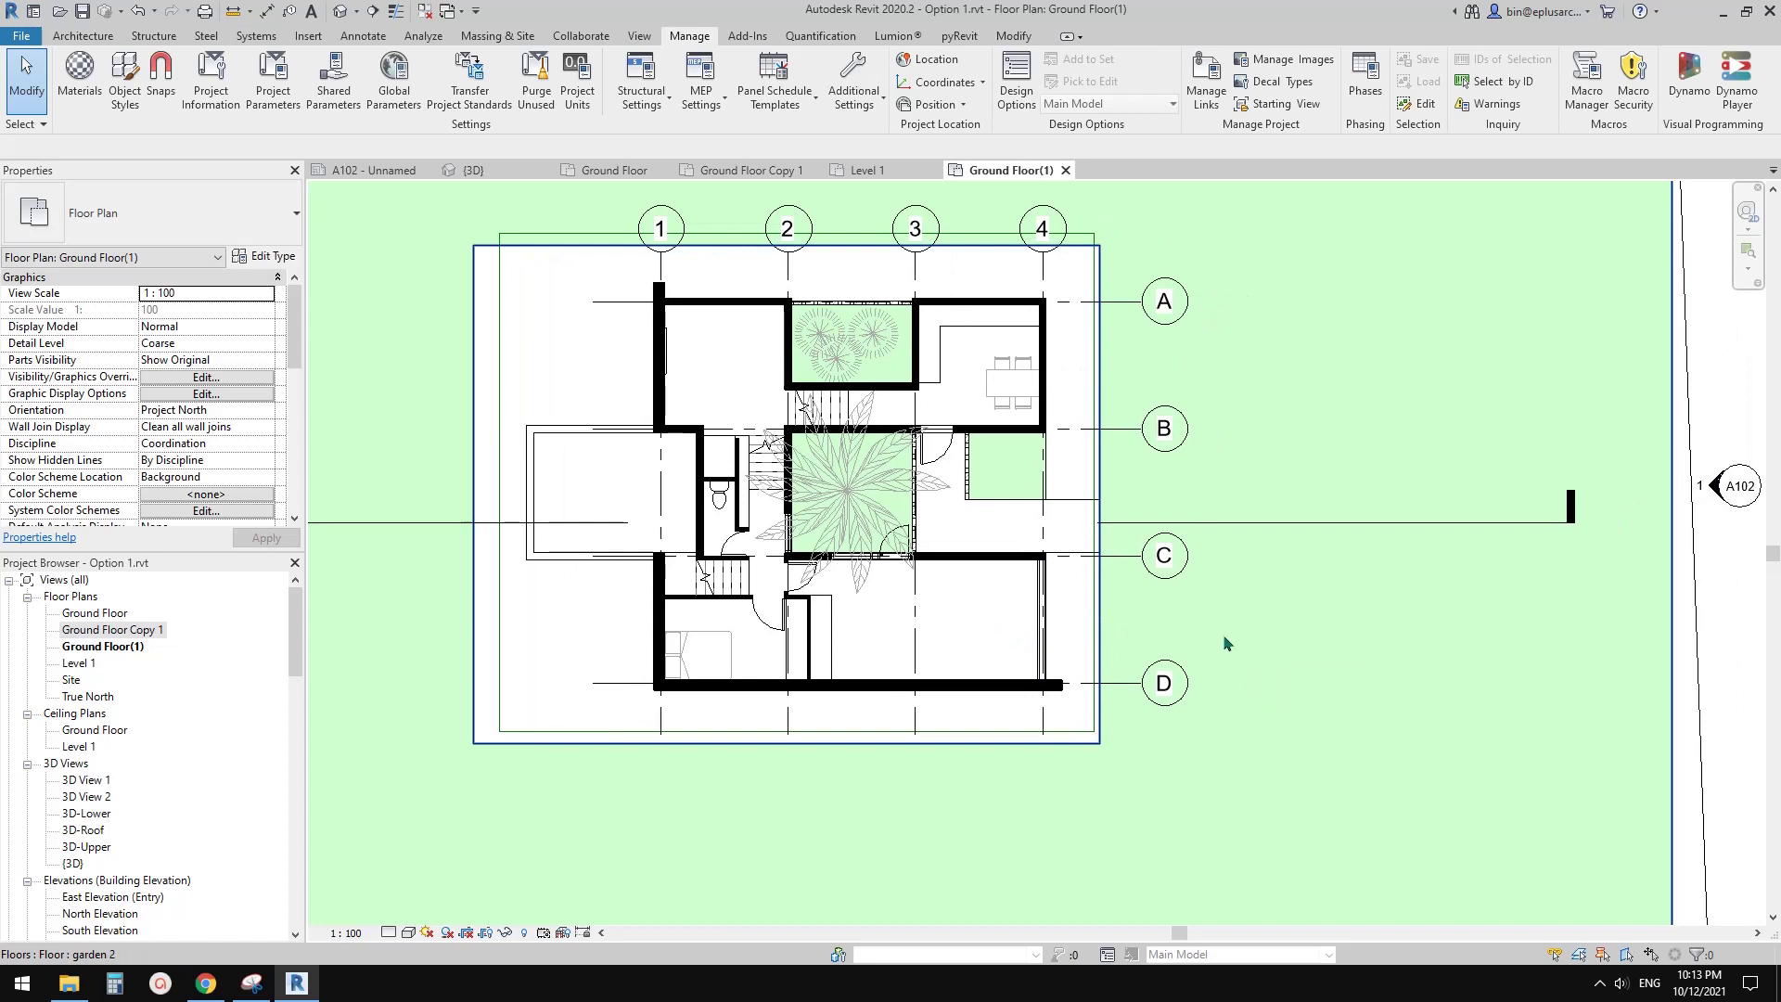
# Step: Examine the extent of the garden 2 floor around the house, selecting it and then clearing the selection
pyautogui.scroll(-5, 1249, 652)
pyautogui.scroll(2, 1298, 599)
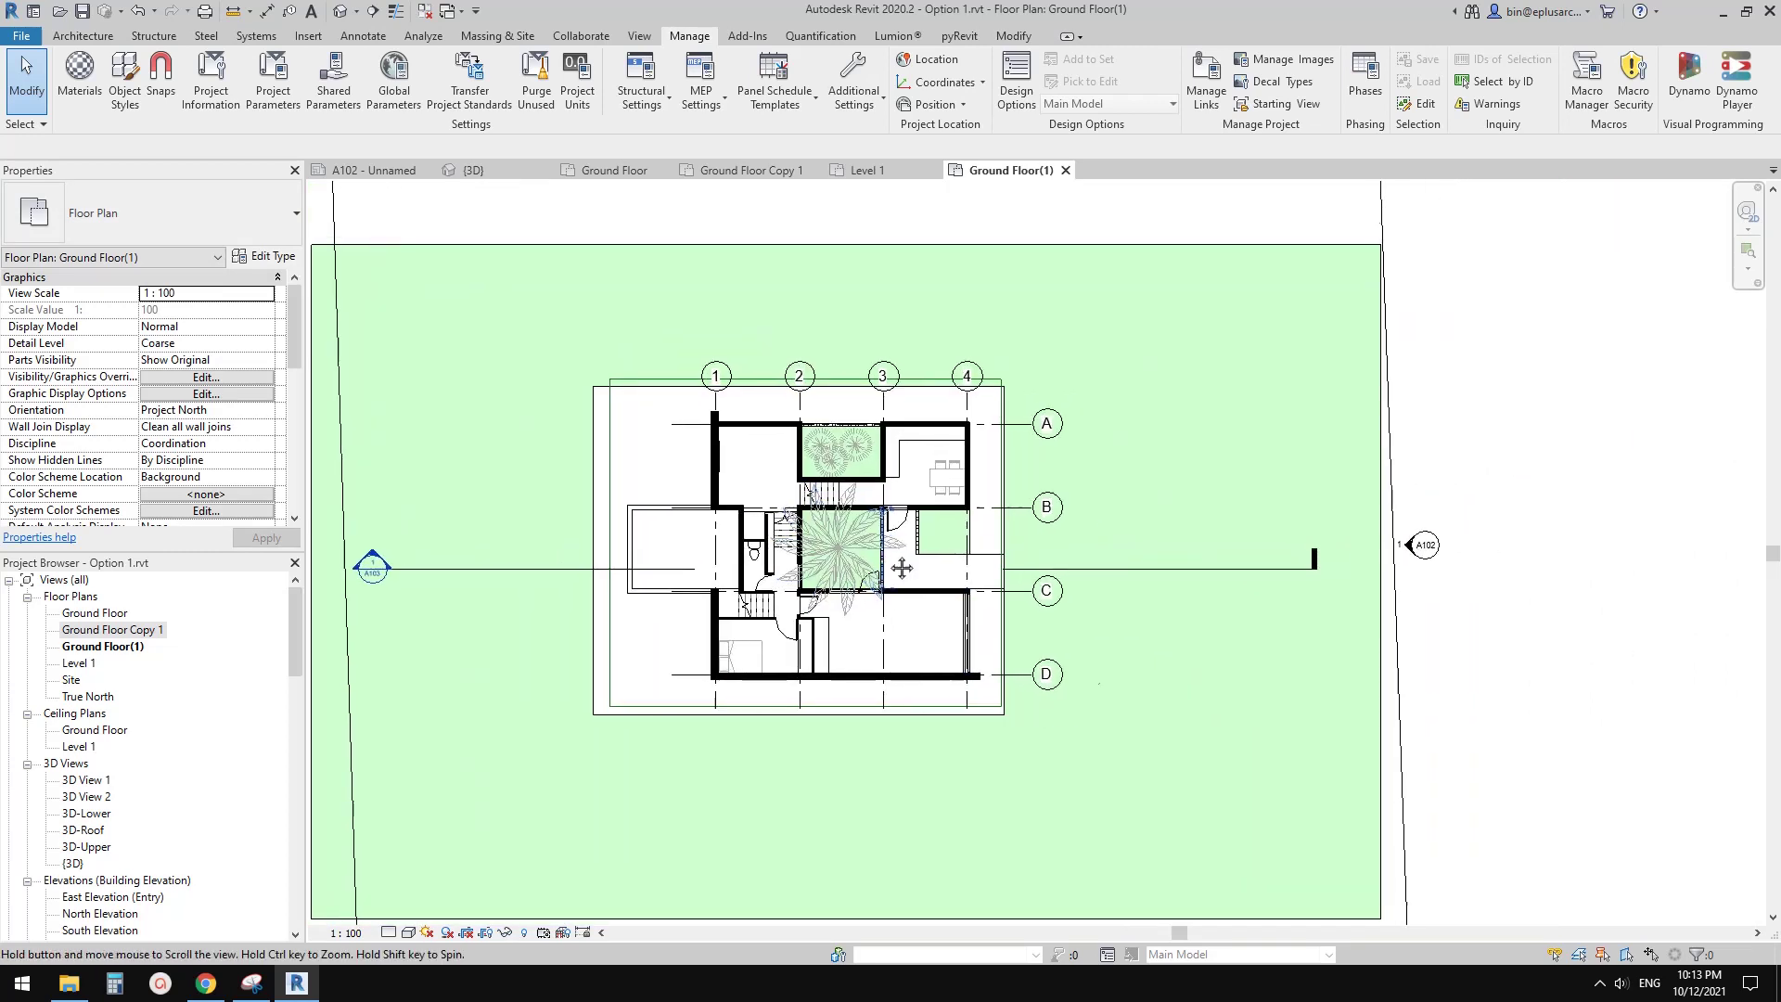
pyautogui.click(1193, 374)
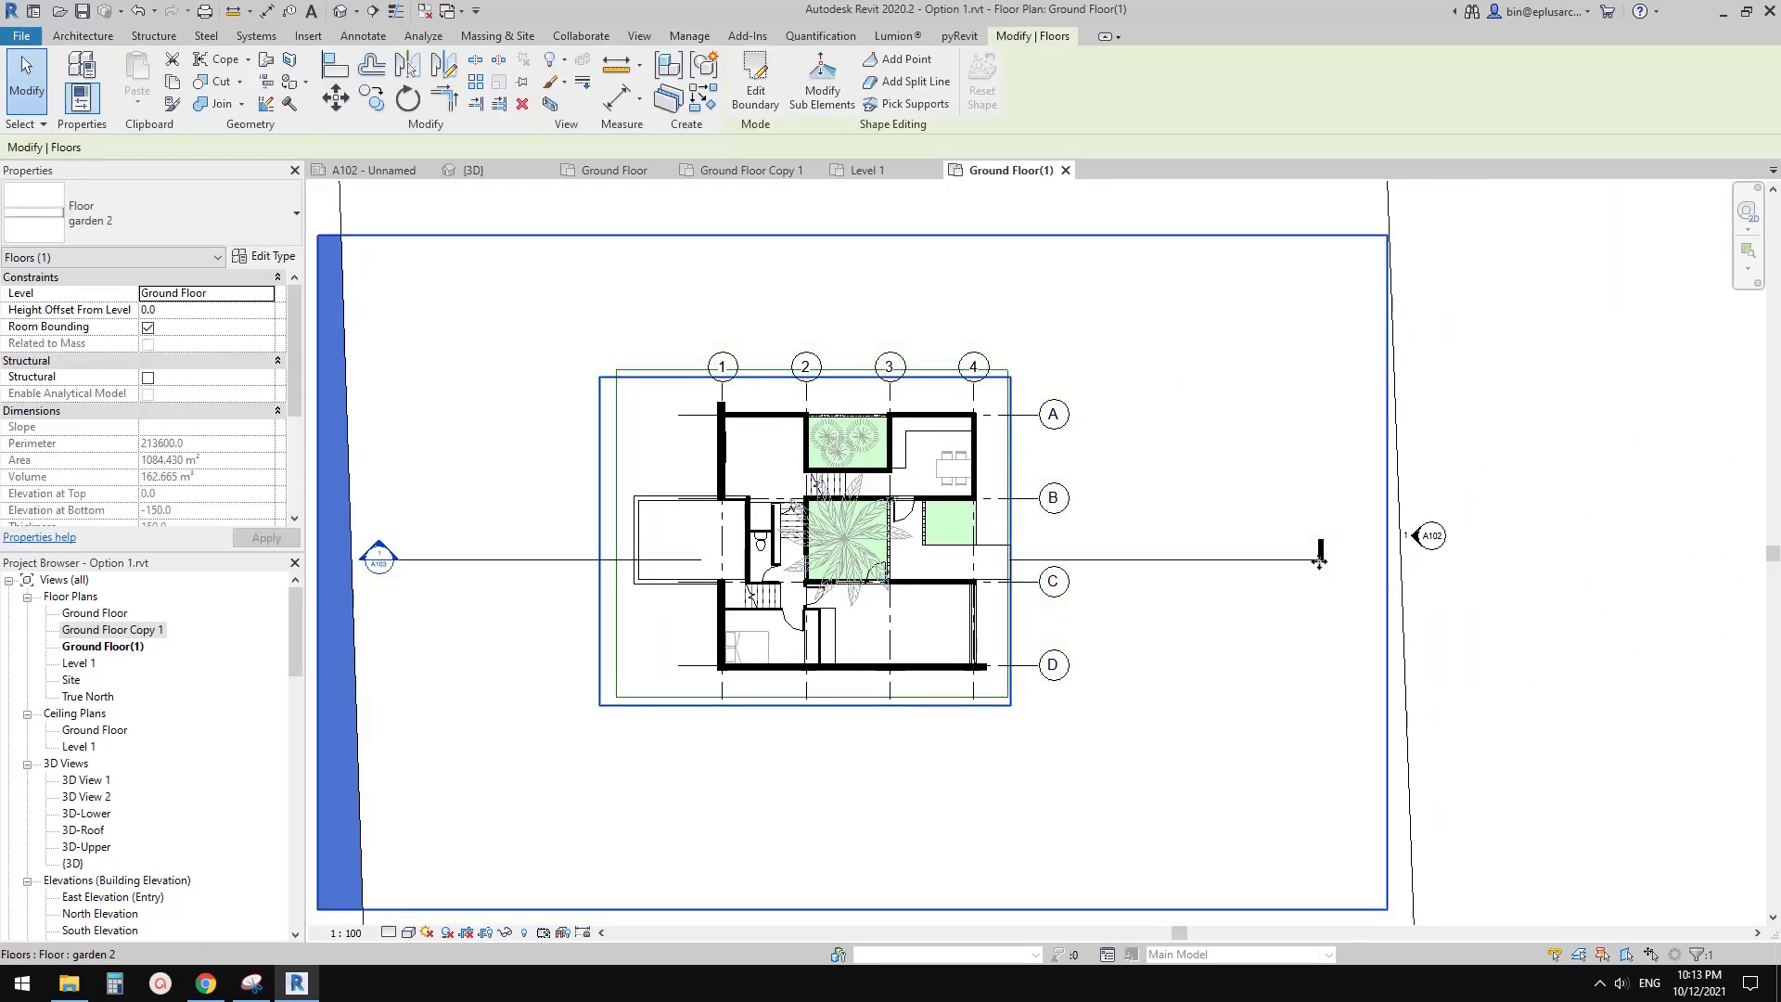
pyautogui.scroll(-2, 1318, 560)
pyautogui.moveTo(1193, 576); pyautogui.dragTo(1244, 485, button='middle')
pyautogui.press('Escape')
pyautogui.click(660, 276)
pyautogui.scroll(1, 1176, 399)
pyautogui.press('Escape')
pyautogui.scroll(2, 1484, 413)
pyautogui.click(1261, 397)
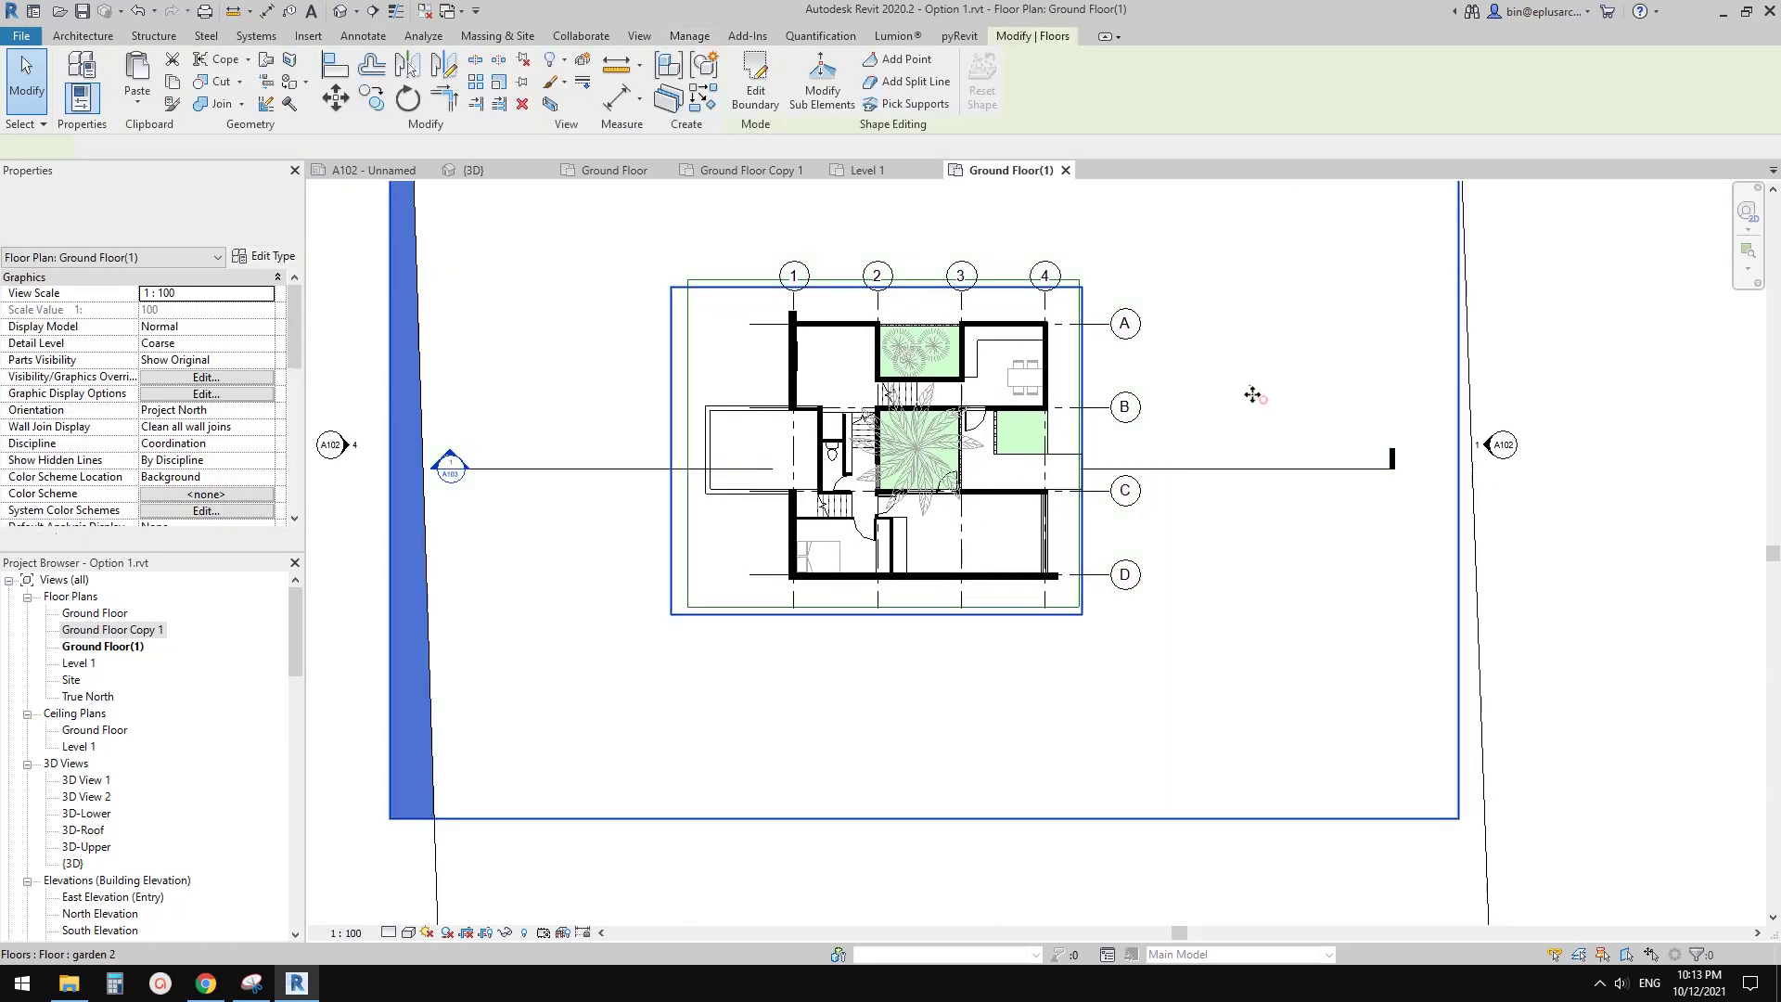
pyautogui.moveTo(931, 496); pyautogui.dragTo(926, 504, button='middle')
pyautogui.press('Escape')
pyautogui.moveTo(804, 498); pyautogui.dragTo(832, 508, button='middle')
pyautogui.moveTo(581, 582); pyautogui.dragTo(573, 590, button='middle')
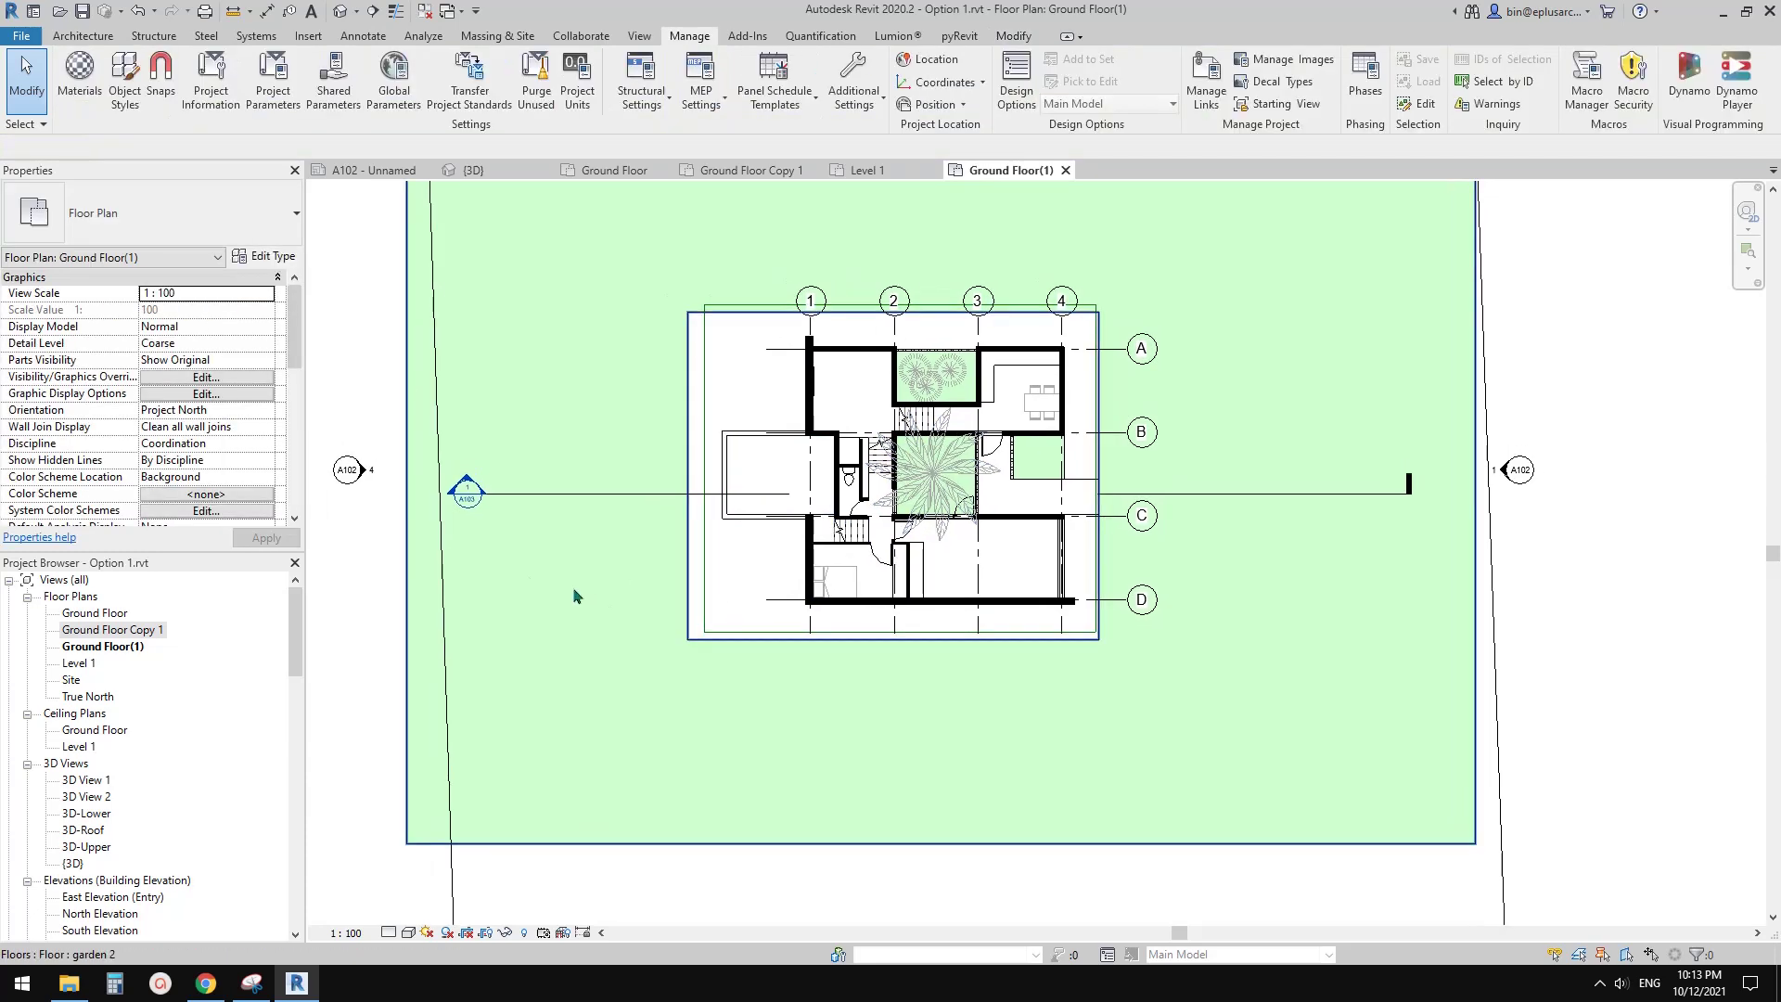
# Step: Open the Garden material from the layer structure of the garden 2 floor's type
pyautogui.click(424, 573)
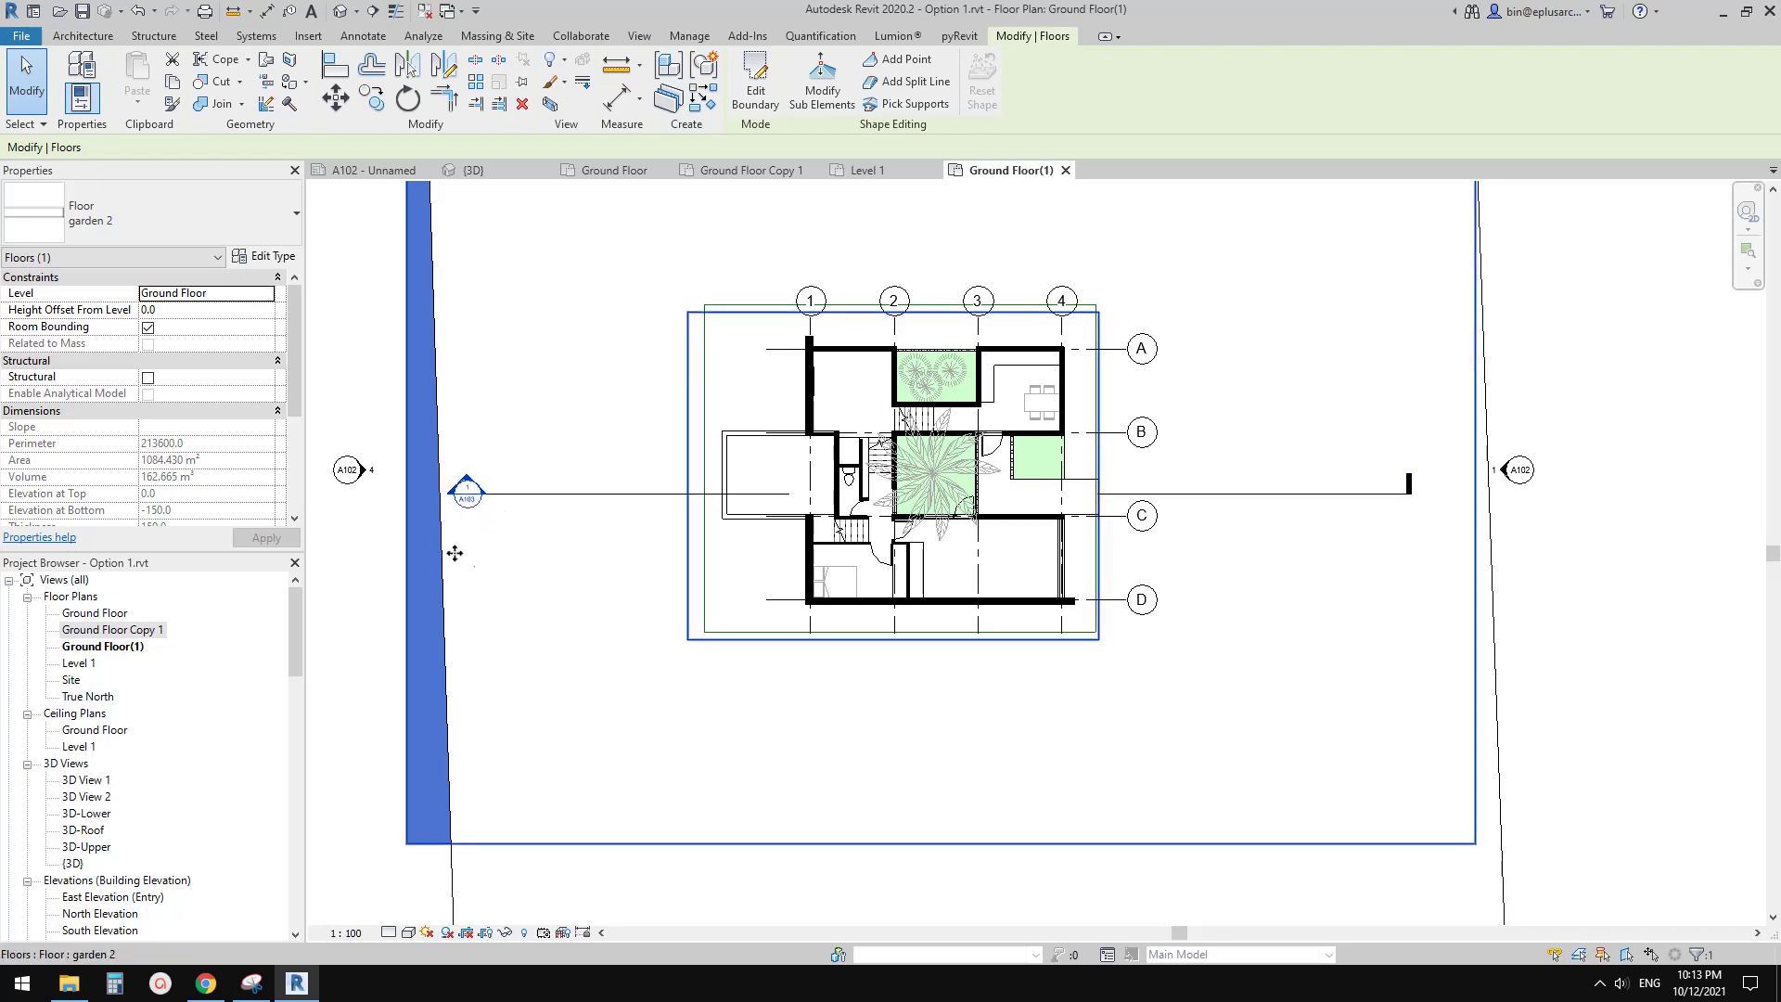
pyautogui.press('Escape')
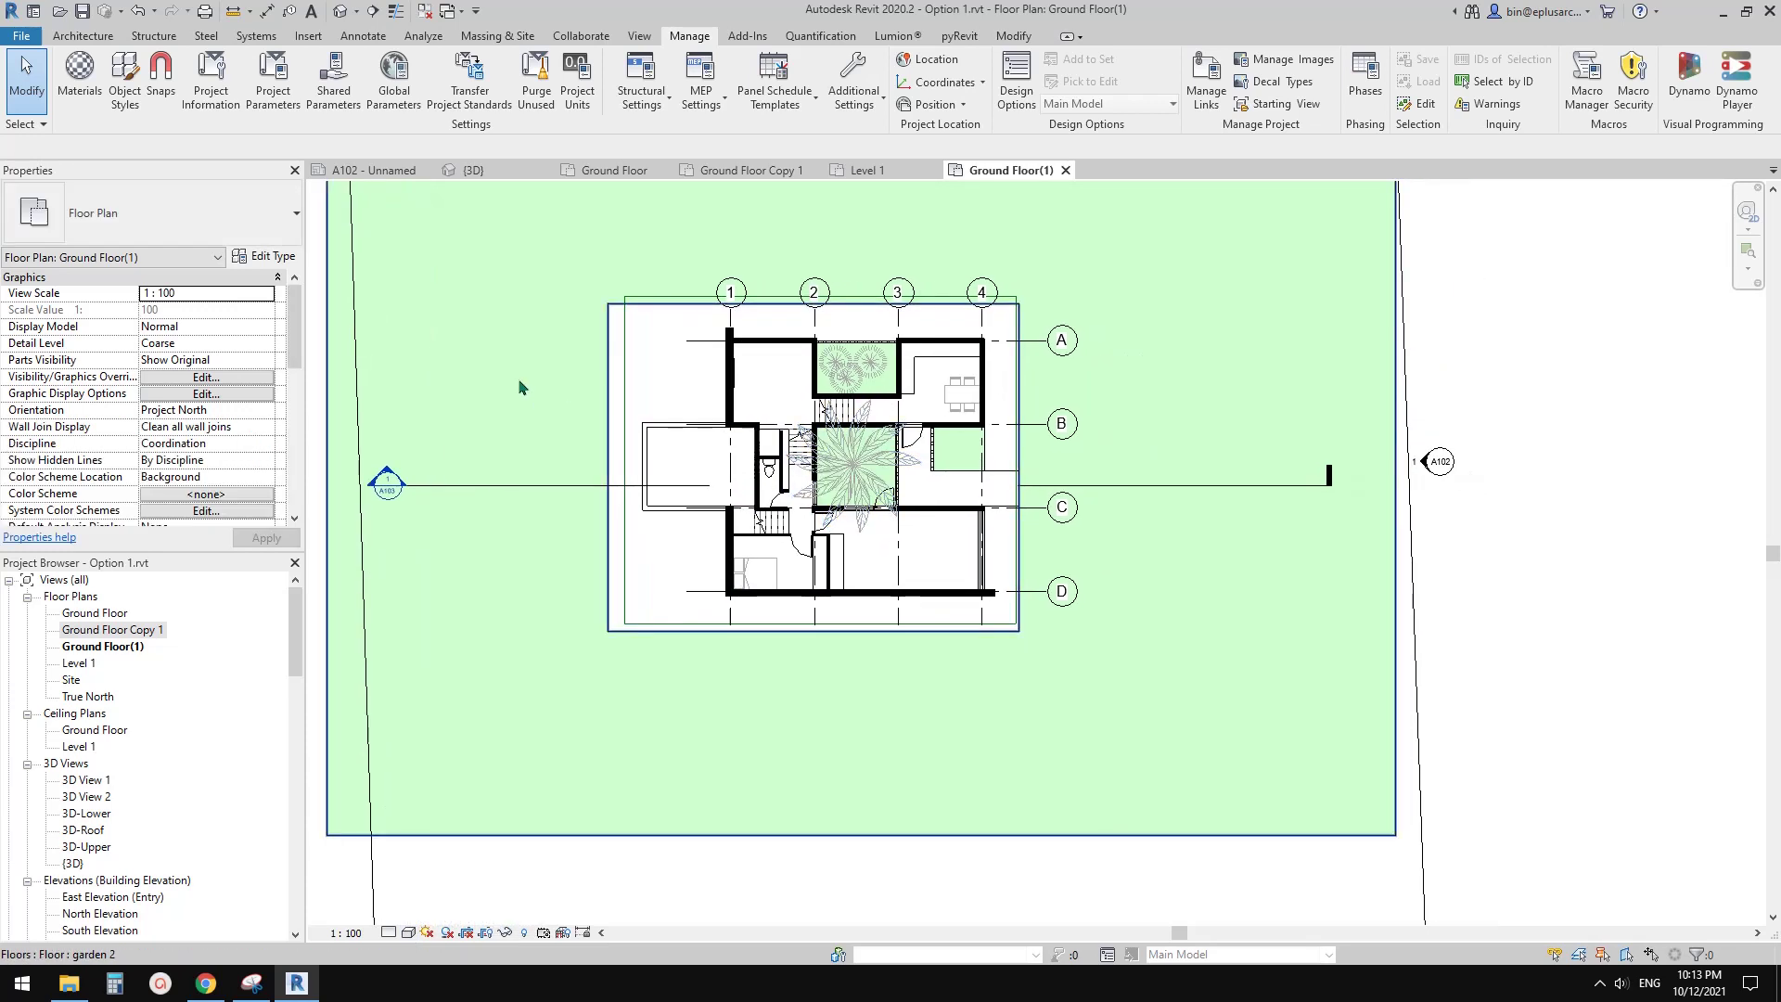
pyautogui.scroll(-1, 727, 449)
pyautogui.click(592, 341)
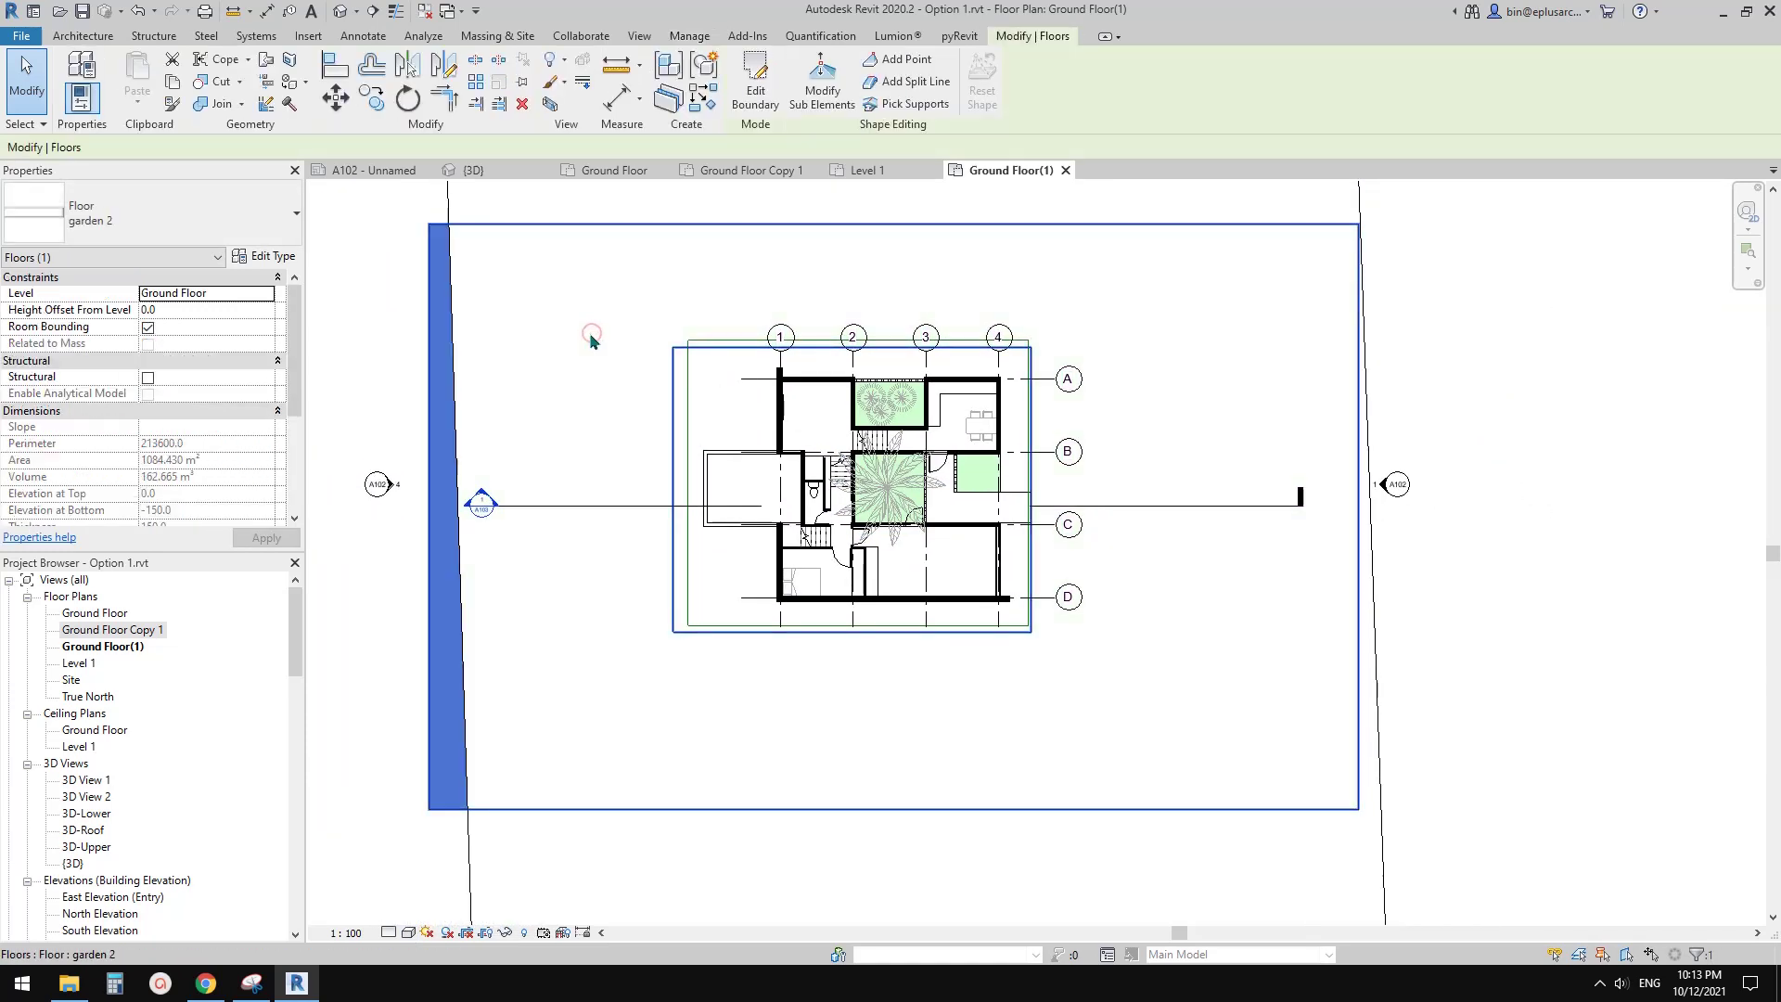
pyautogui.click(258, 252)
pyautogui.click(768, 330)
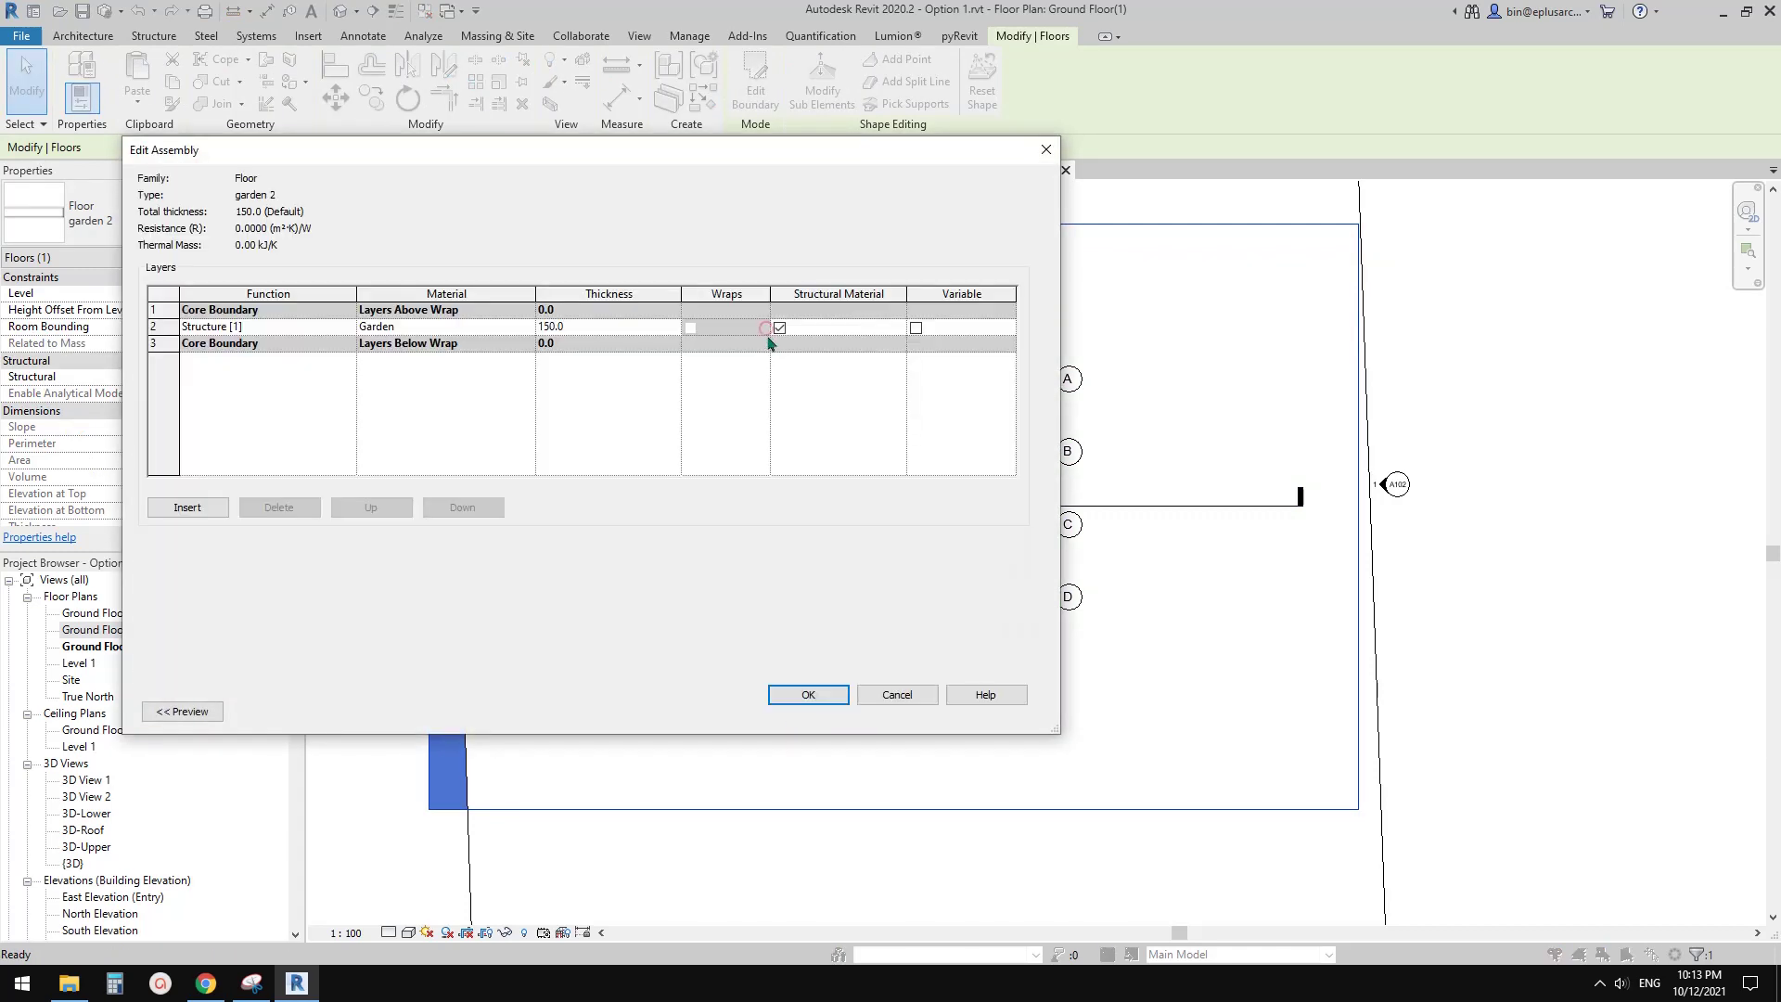
pyautogui.moveTo(617, 151); pyautogui.dragTo(798, 200)
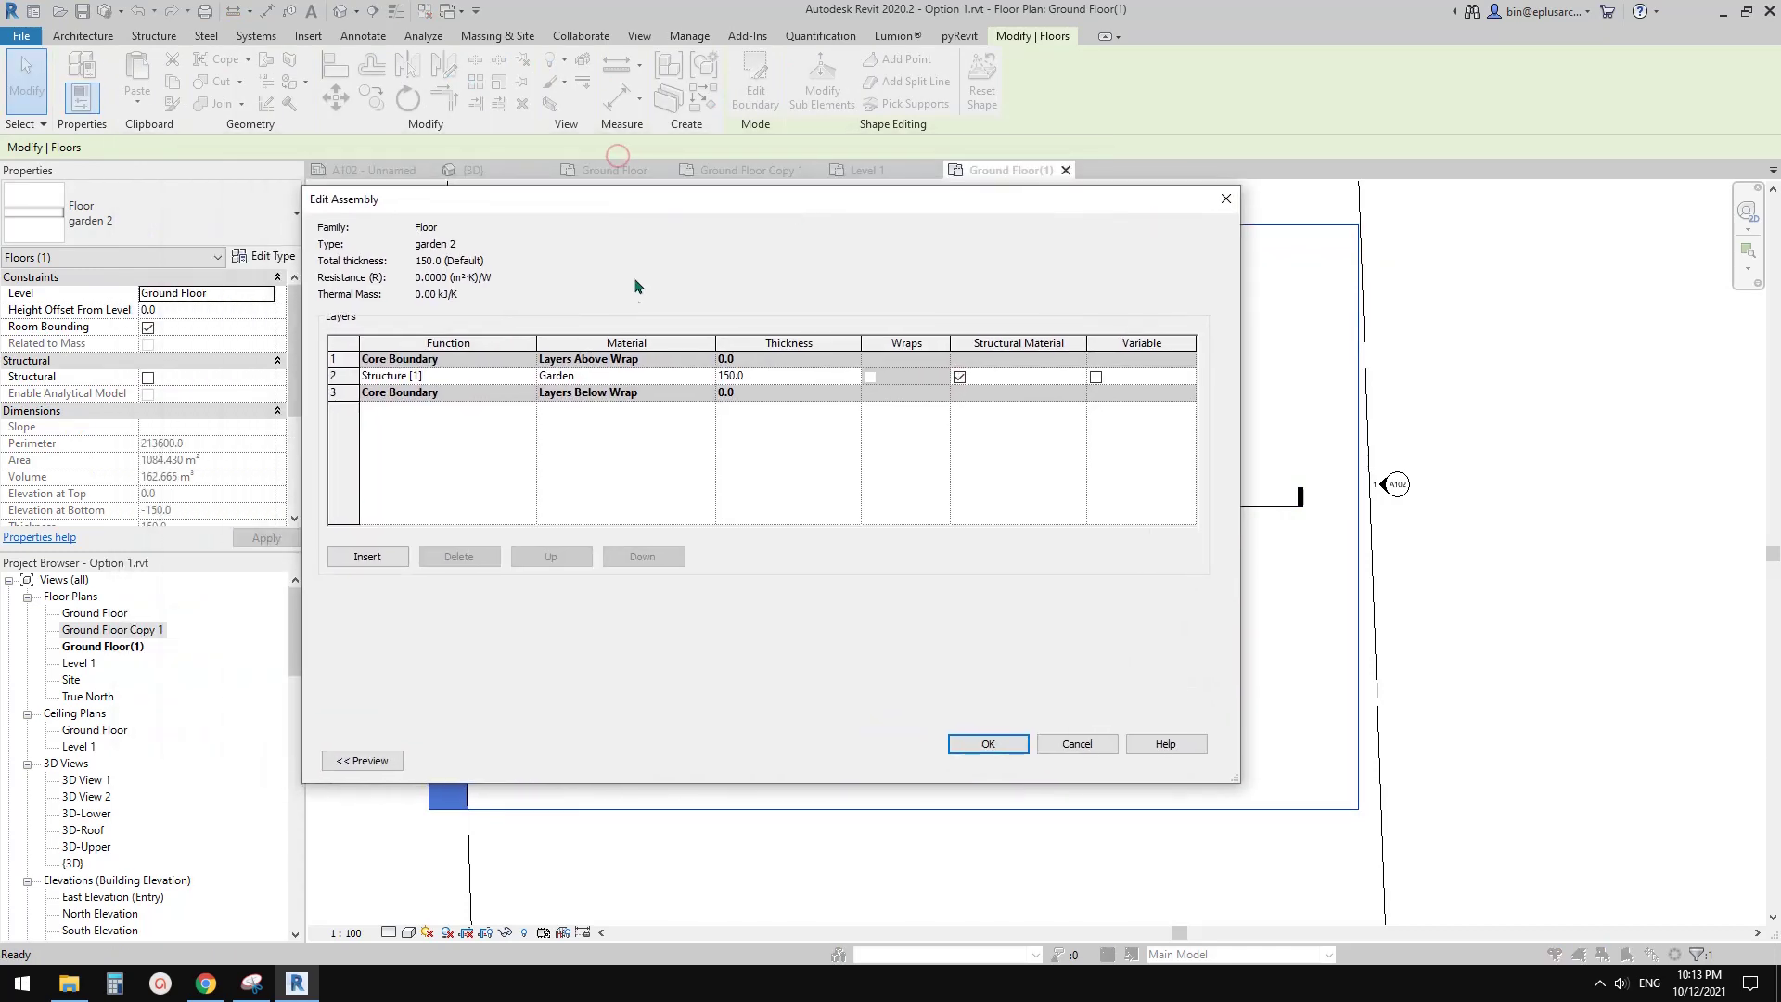
pyautogui.click(708, 376)
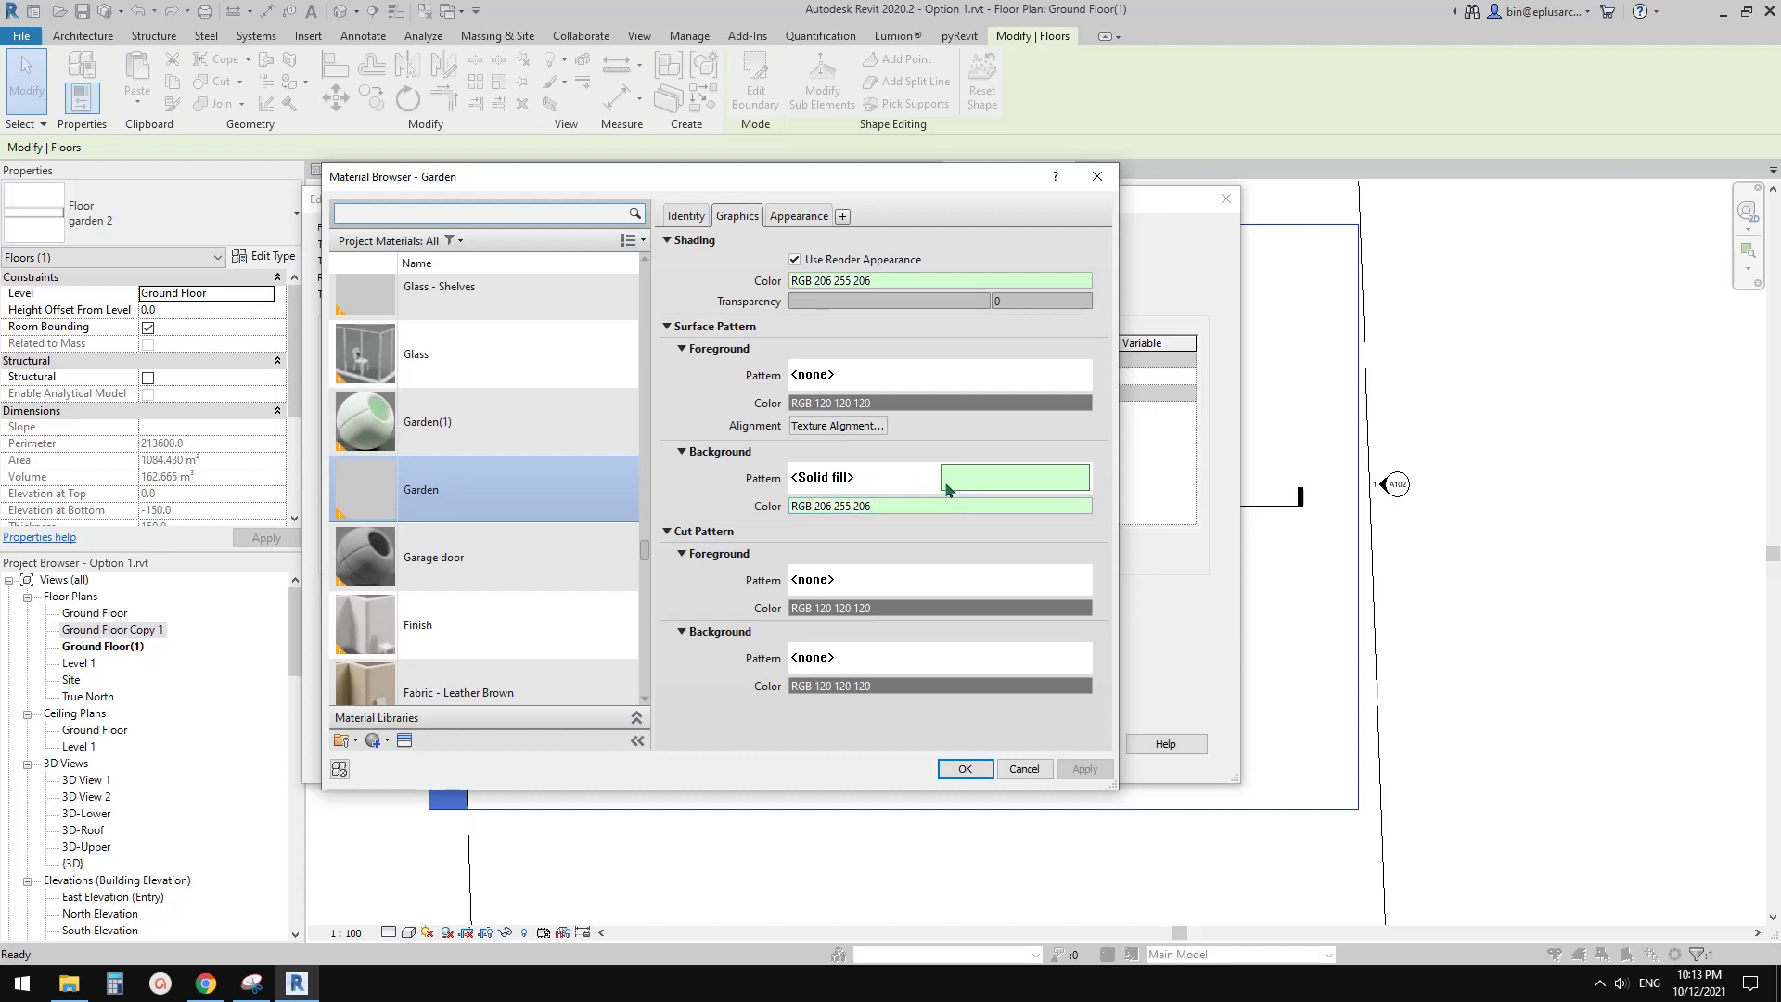
# Step: Set the Garden material's surface background pattern to none and apply the change to the garden 2 floor type
pyautogui.click(831, 482)
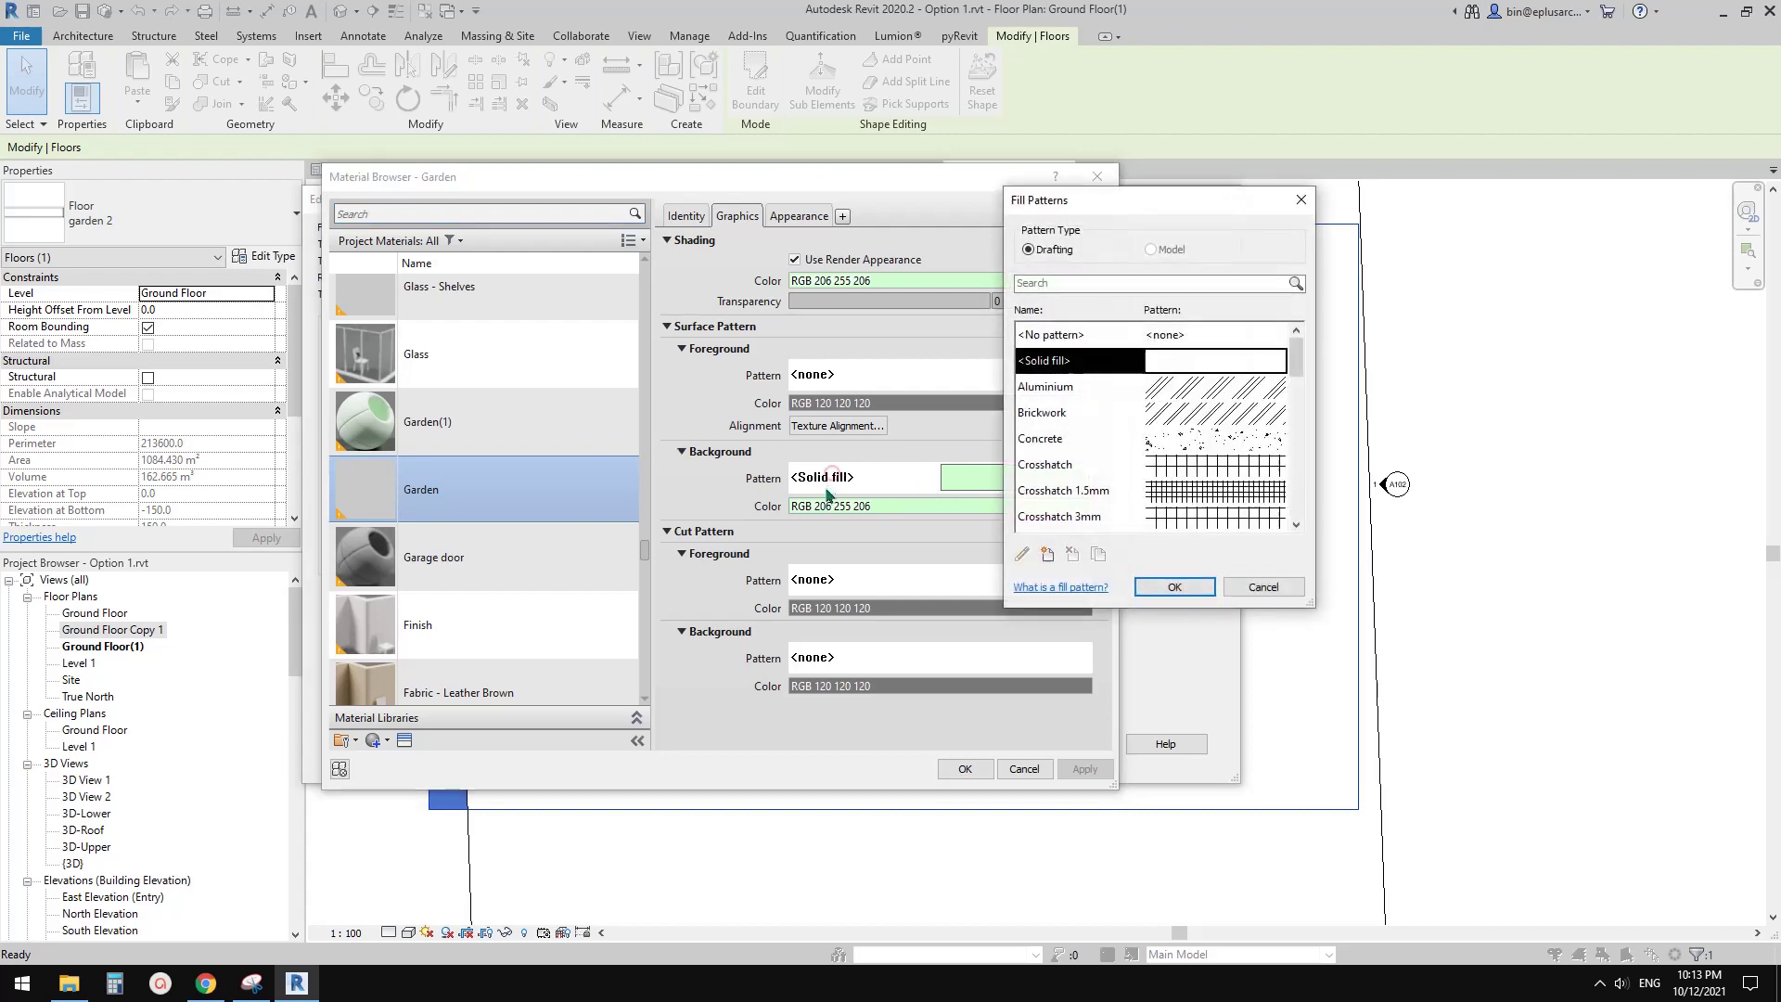
pyautogui.click(1173, 586)
pyautogui.click(979, 767)
pyautogui.click(988, 744)
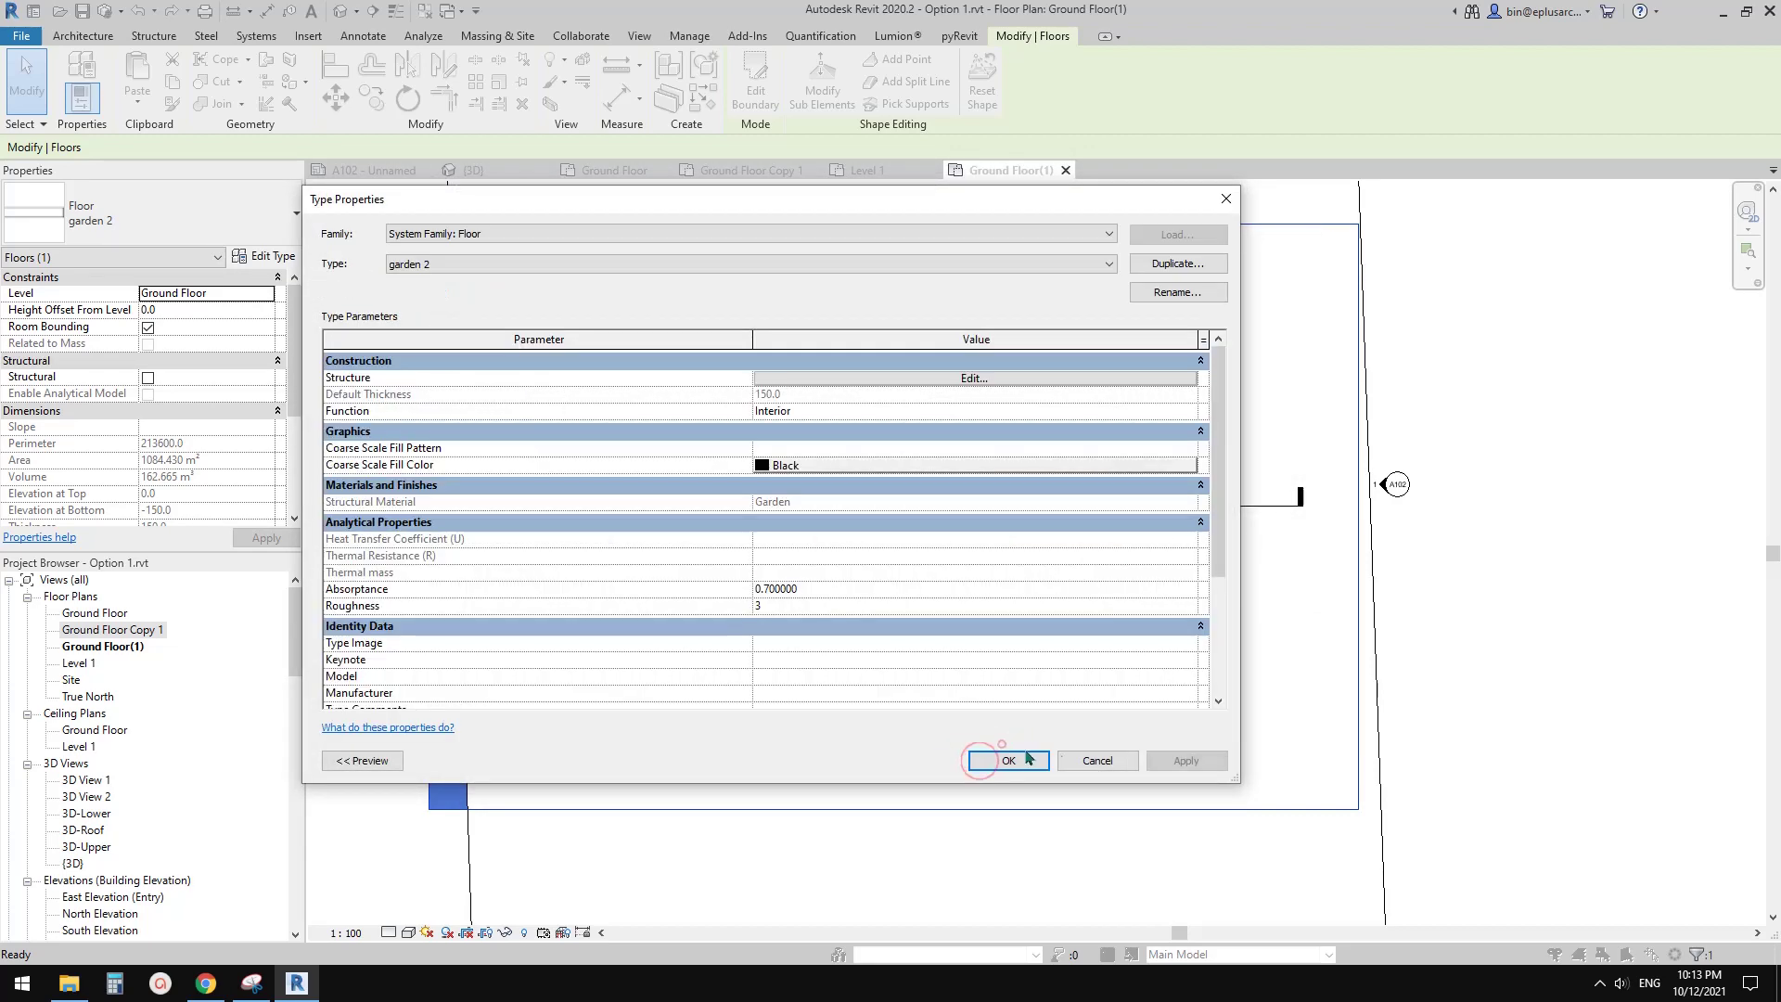
pyautogui.click(1021, 756)
pyautogui.click(1504, 449)
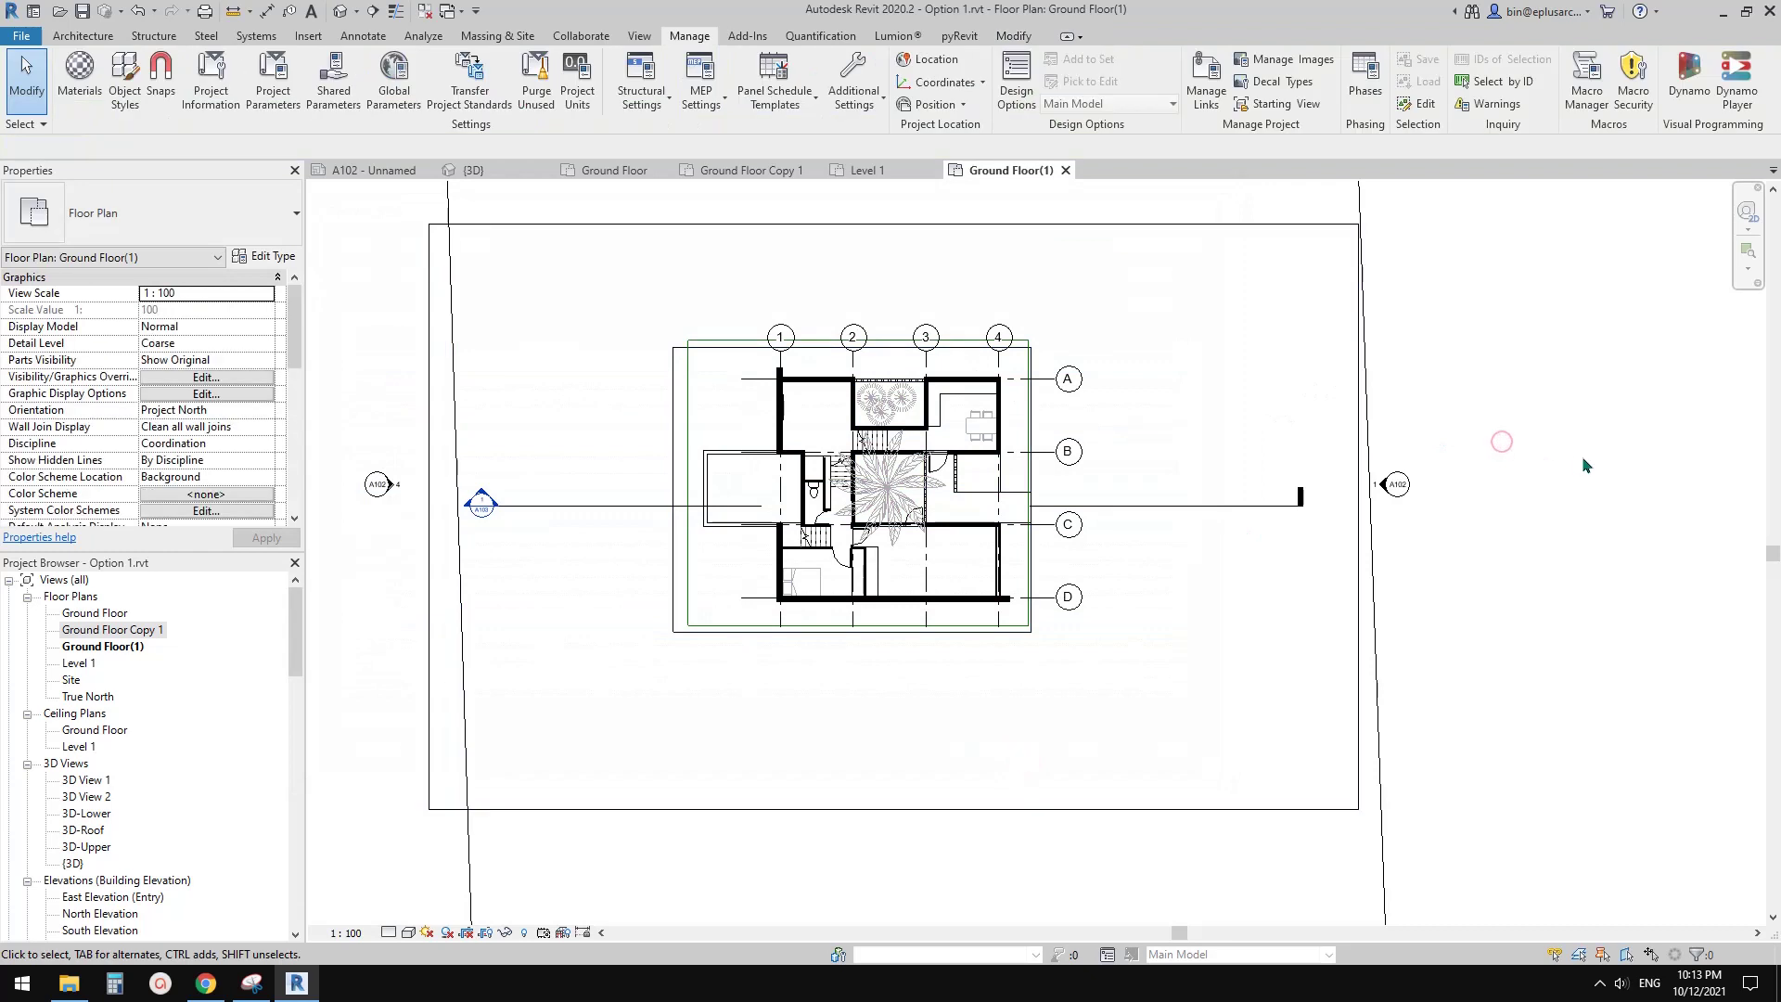
# Step: Restore the Garden material's surface background pattern to Solid fill in the project materials
pyautogui.click(553, 409)
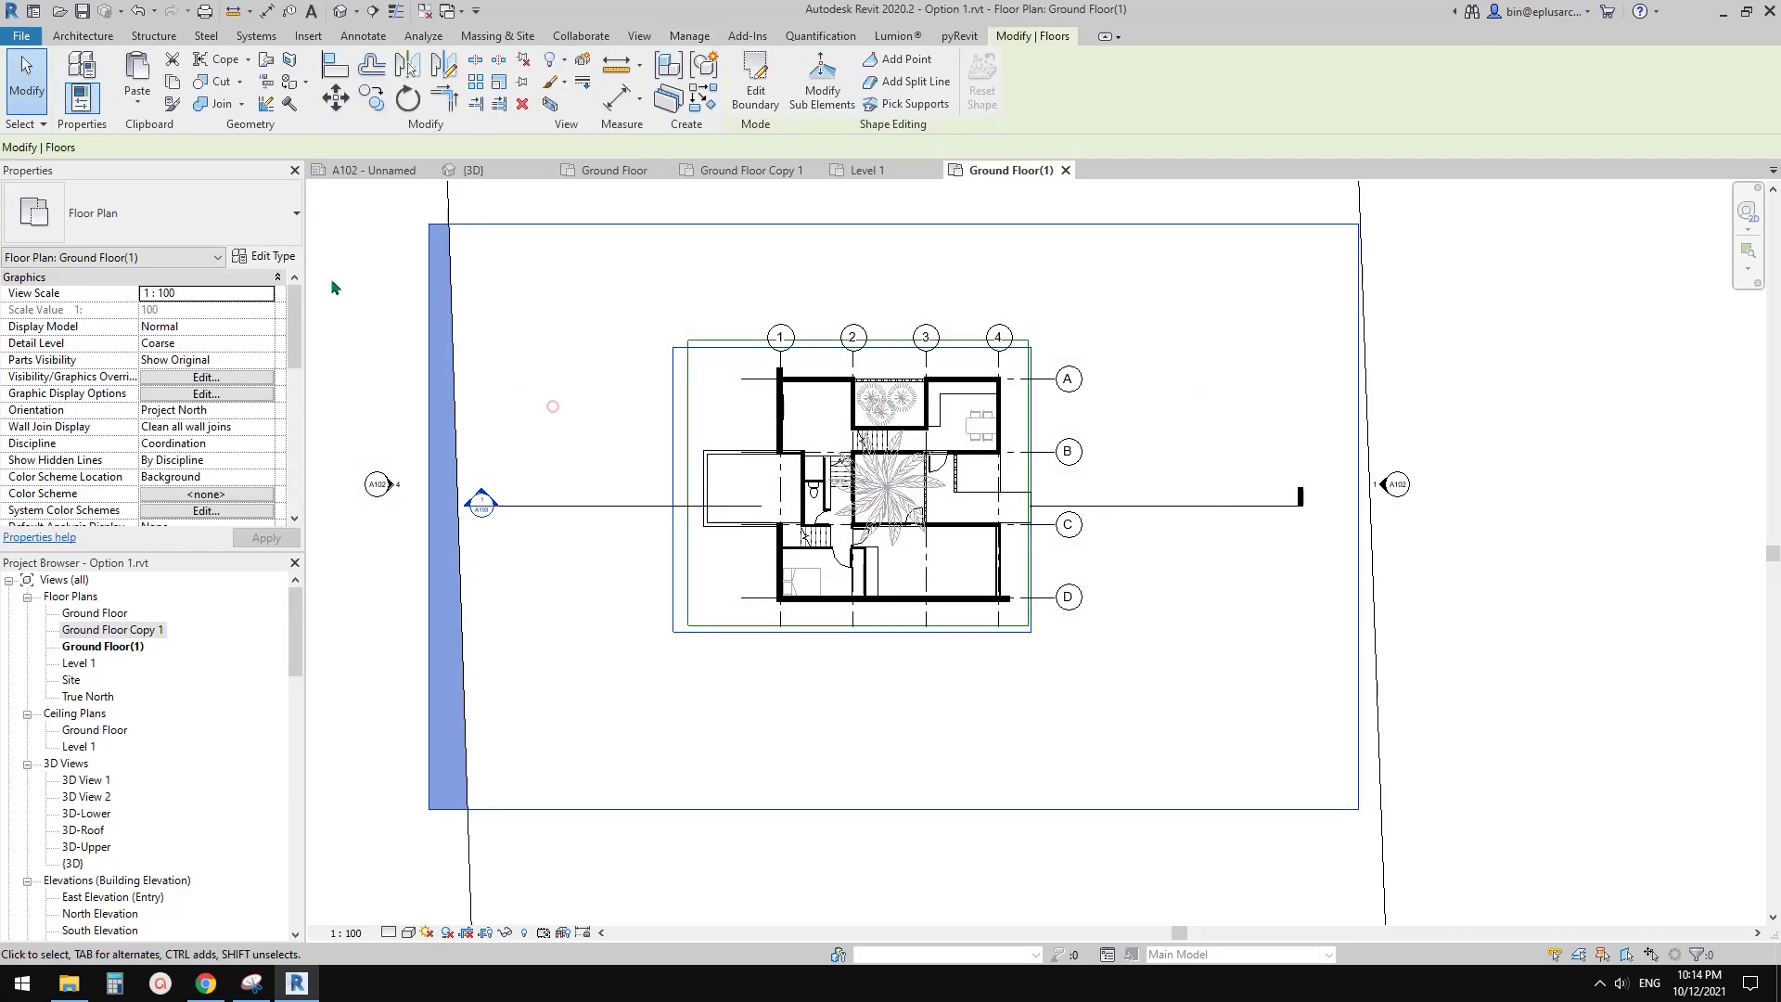
pyautogui.press('Escape')
pyautogui.click(690, 35)
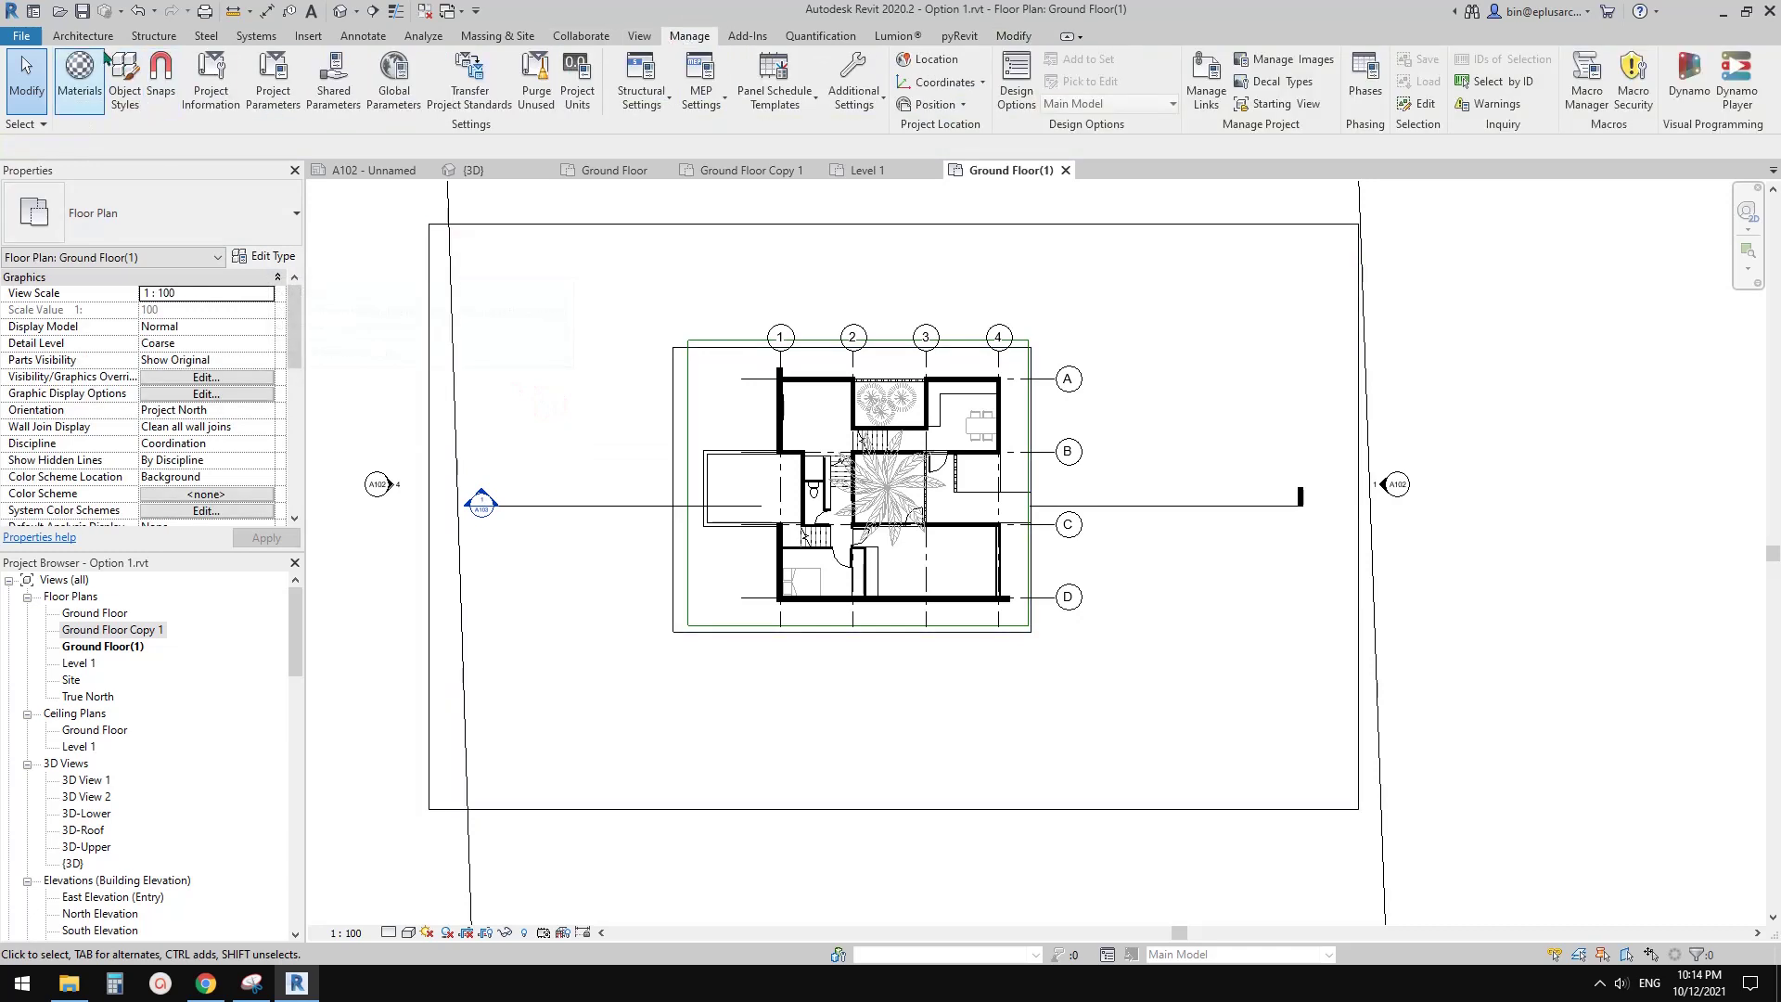
pyautogui.click(79, 78)
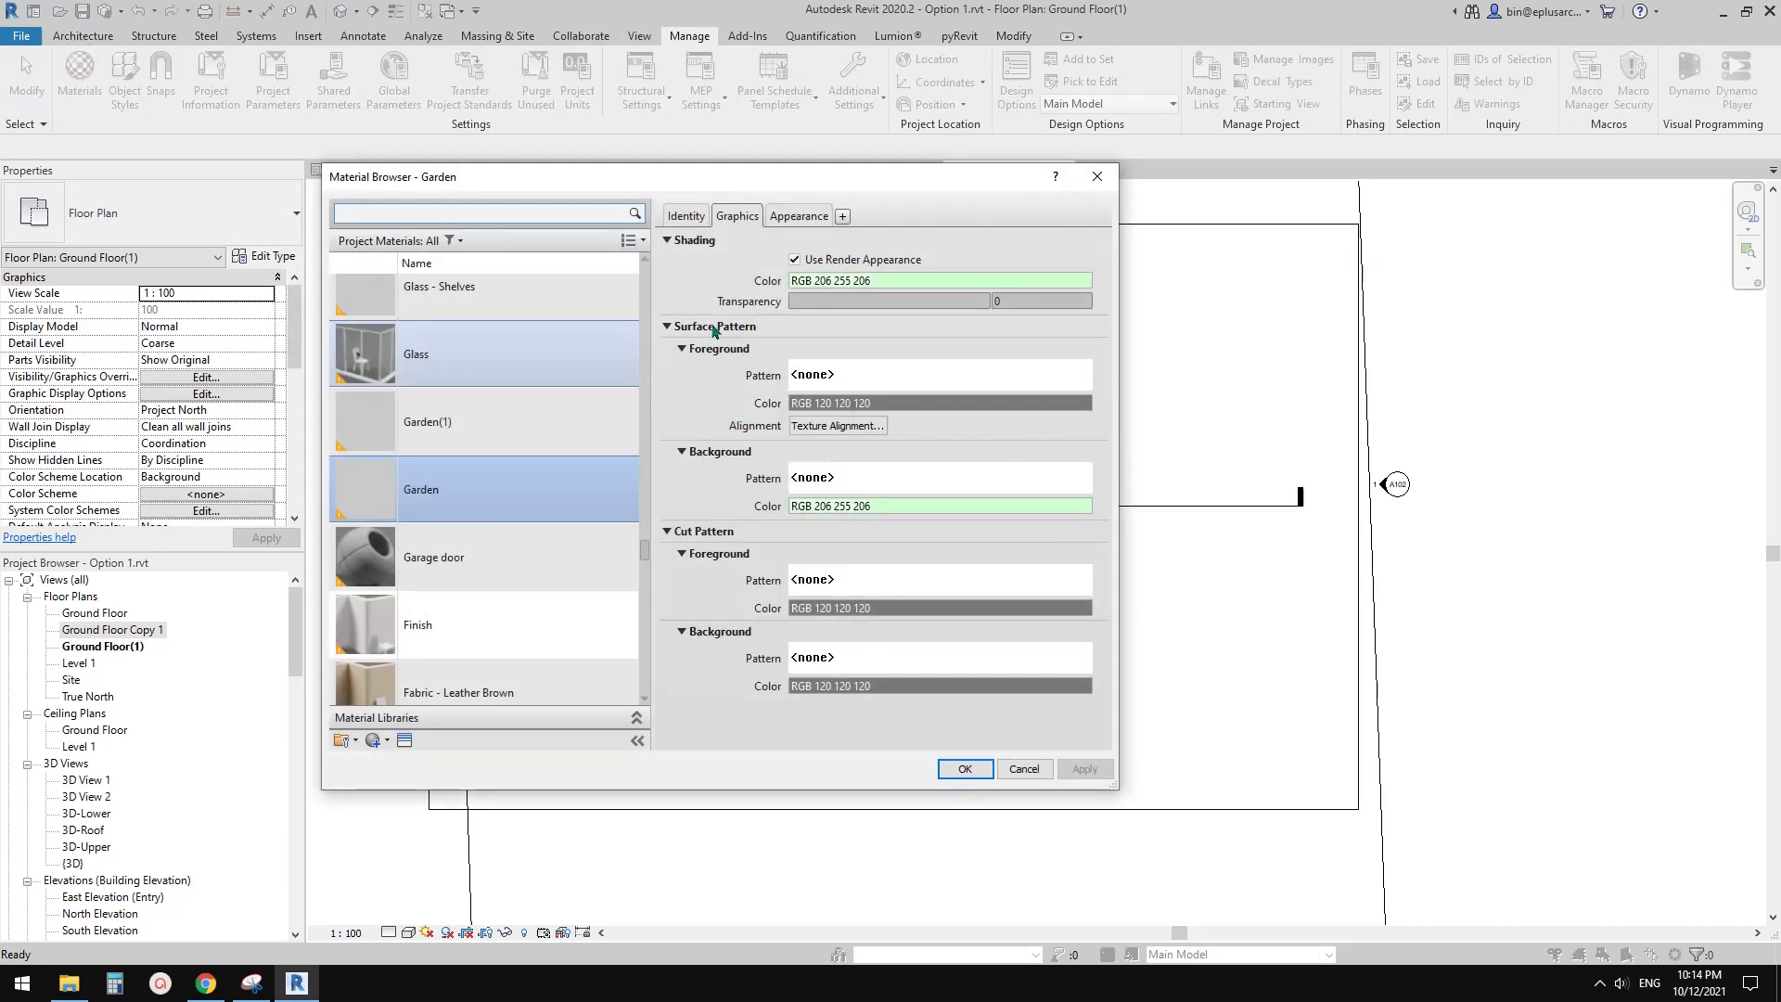
pyautogui.click(823, 479)
pyautogui.click(1147, 360)
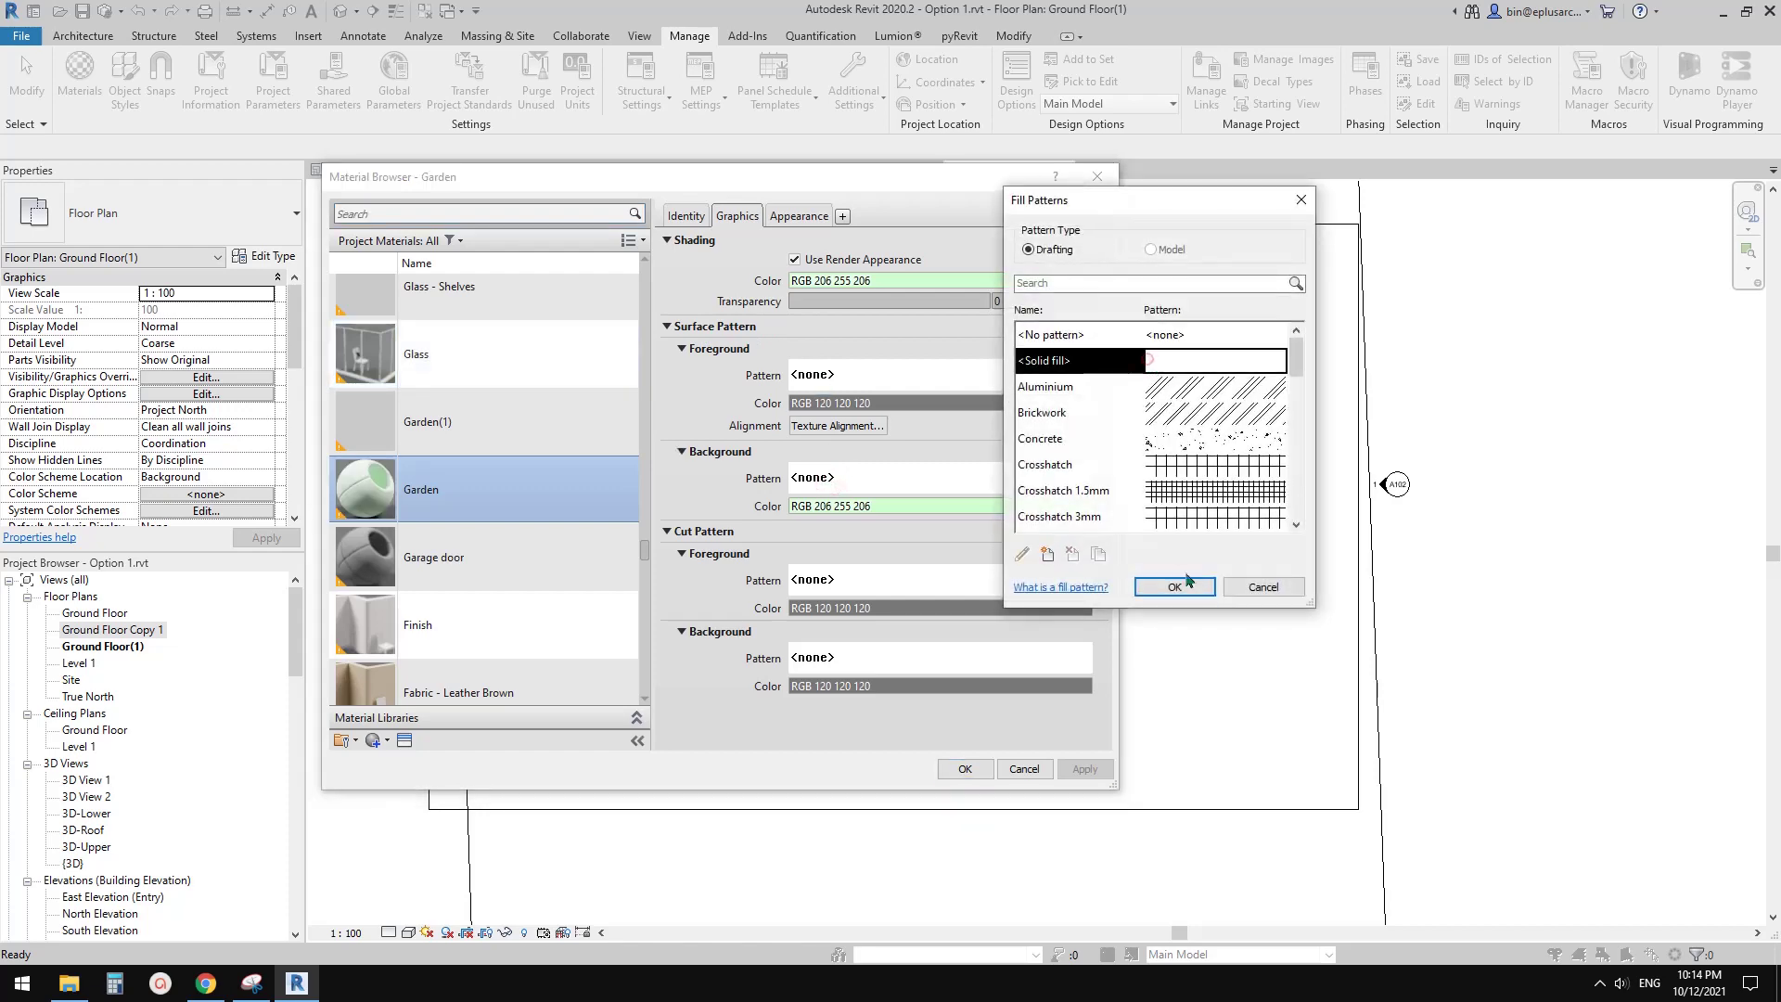
pyautogui.click(1179, 584)
pyautogui.click(965, 769)
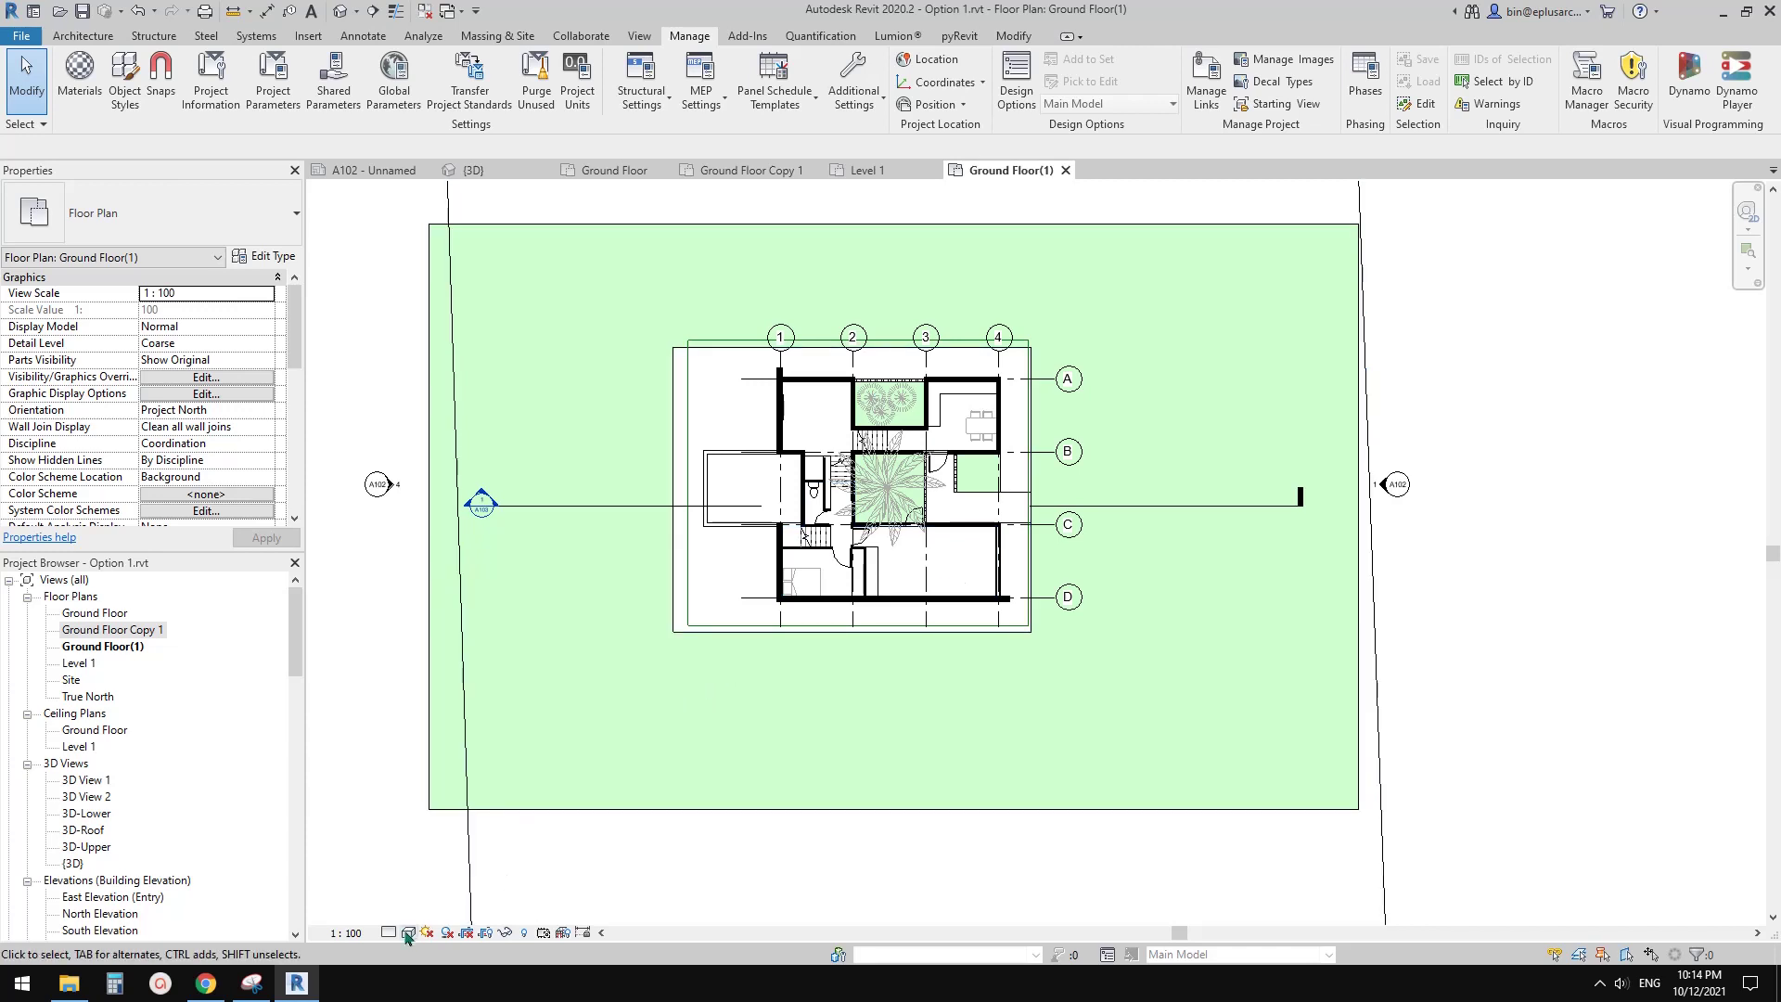
# Step: In the default 3D view, reveal hidden elements, unhide the garden 2 floor, and leave the reveal mode
pyautogui.click(343, 15)
pyautogui.keyDown('shift'); pyautogui.moveTo(767, 449); pyautogui.dragTo(637, 839, button='middle'); pyautogui.keyUp('shift')
pyautogui.scroll(2, 831, 516)
pyautogui.click(562, 933)
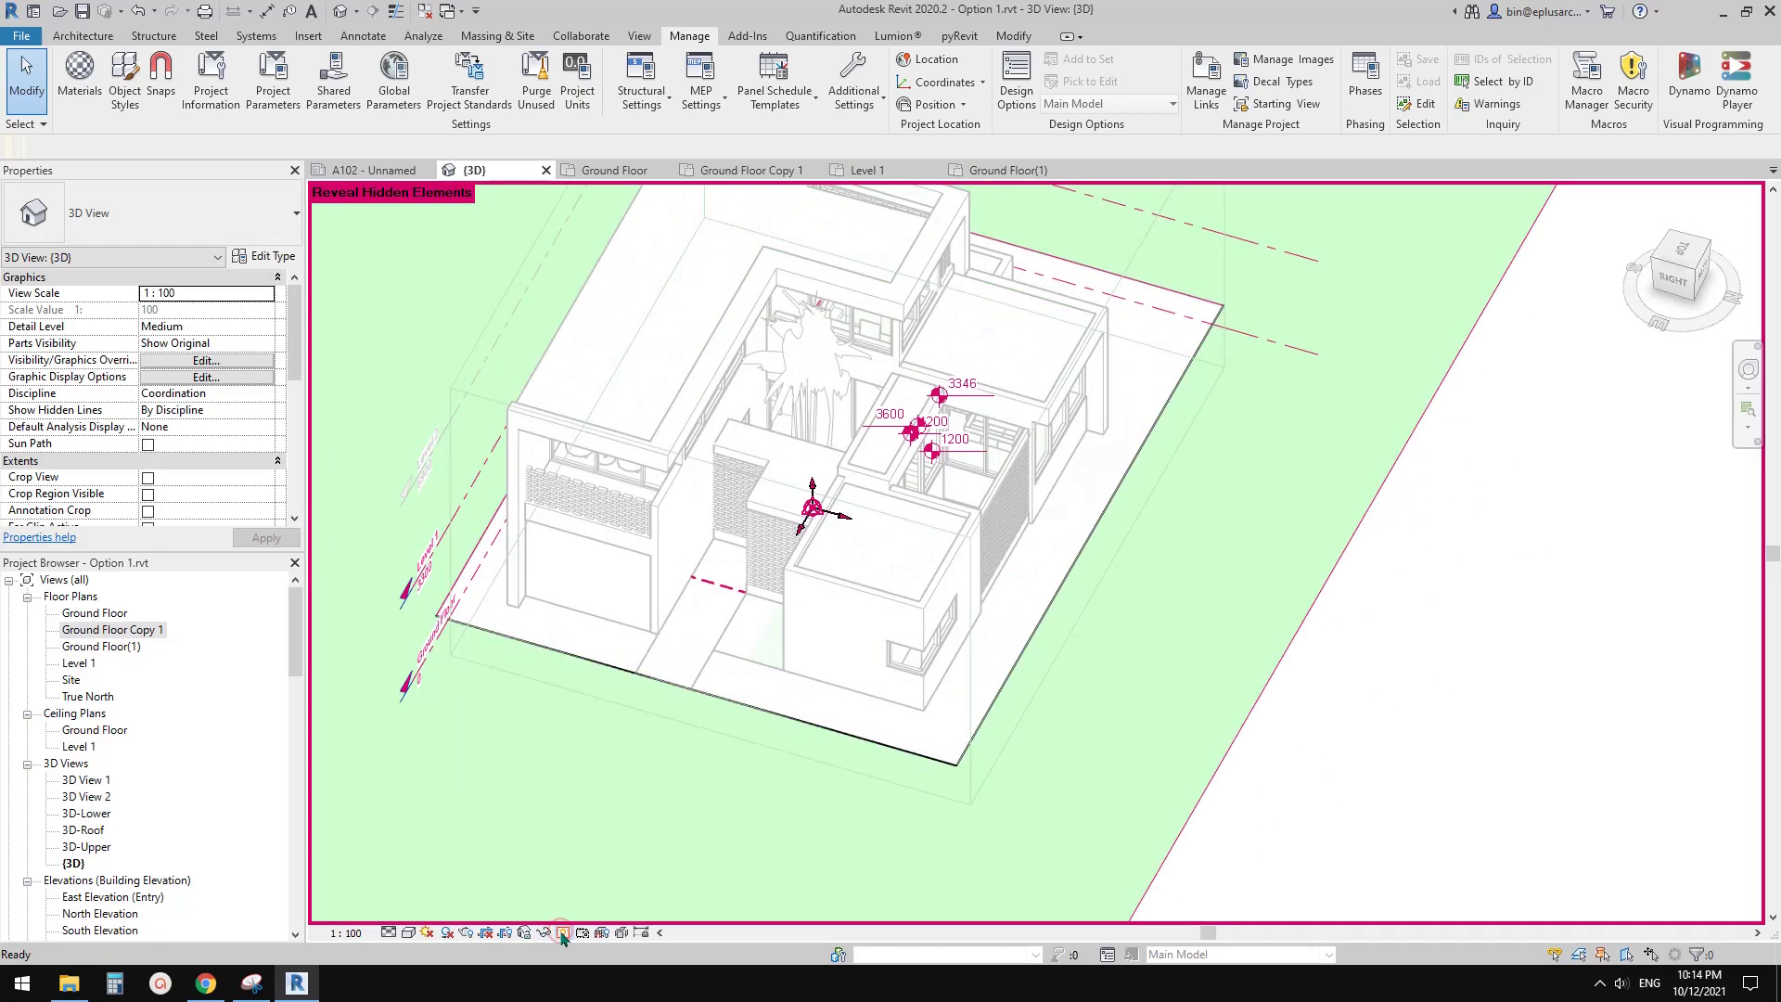
pyautogui.scroll(-3, 872, 463)
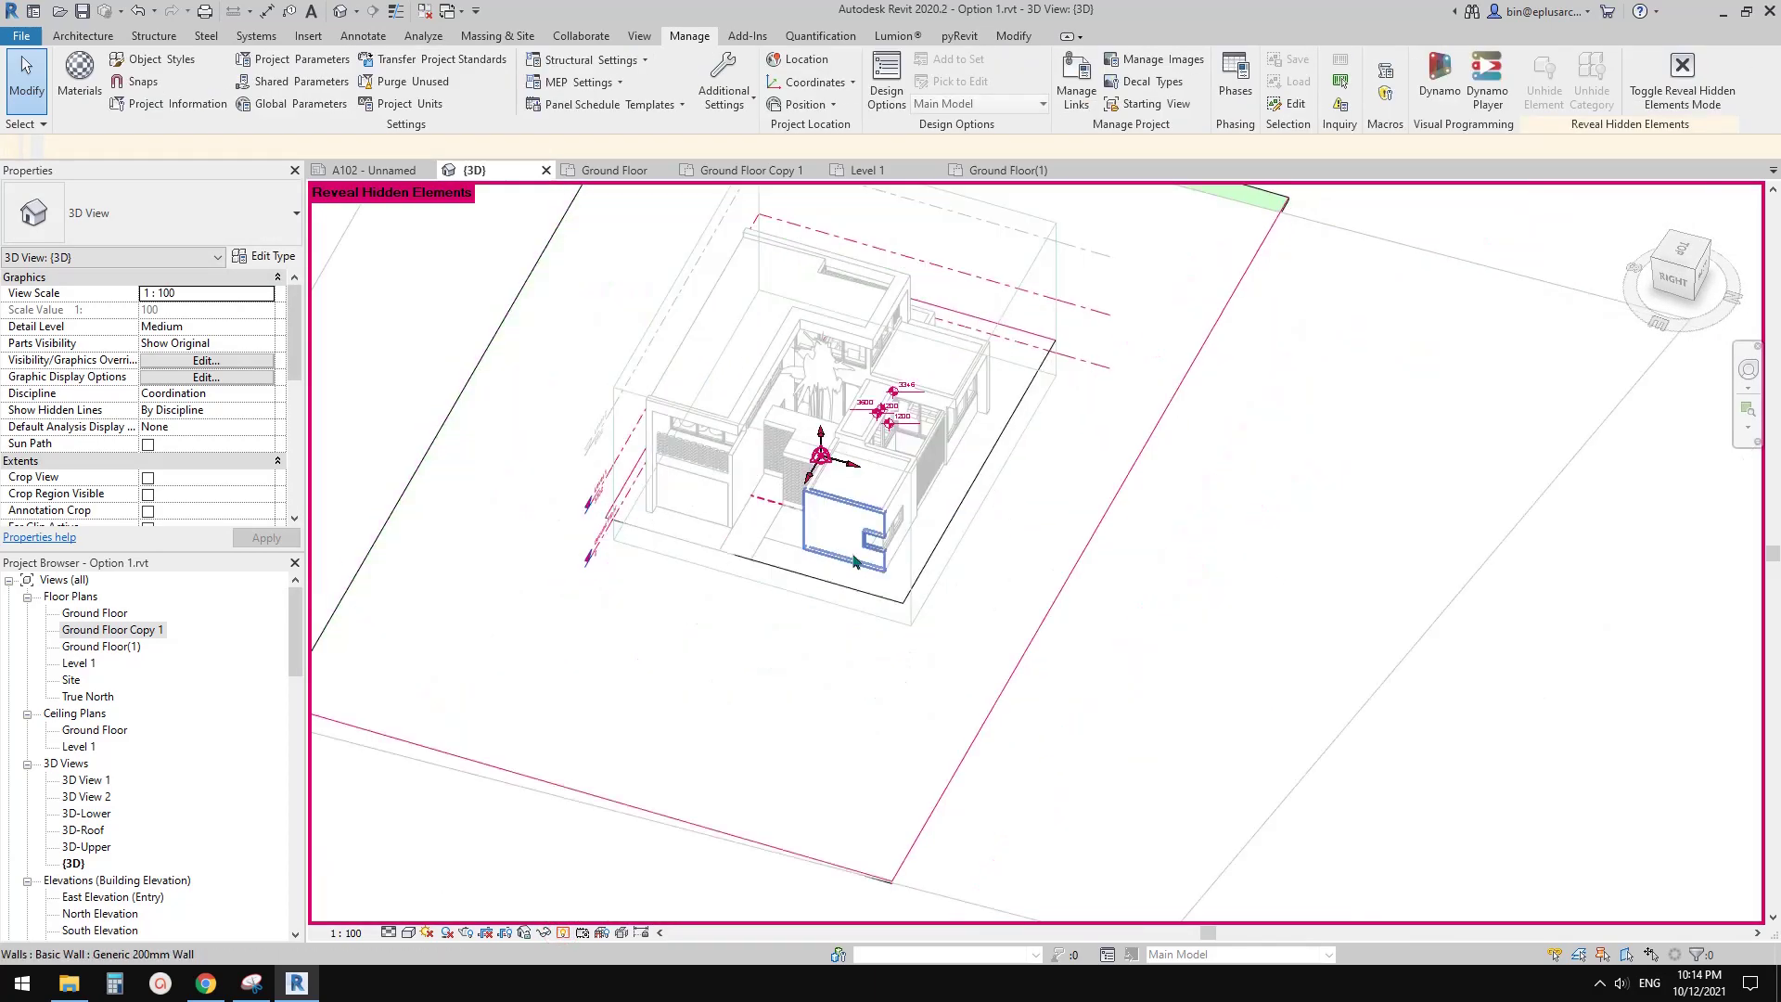
pyautogui.click(1266, 213)
pyautogui.click(1190, 94)
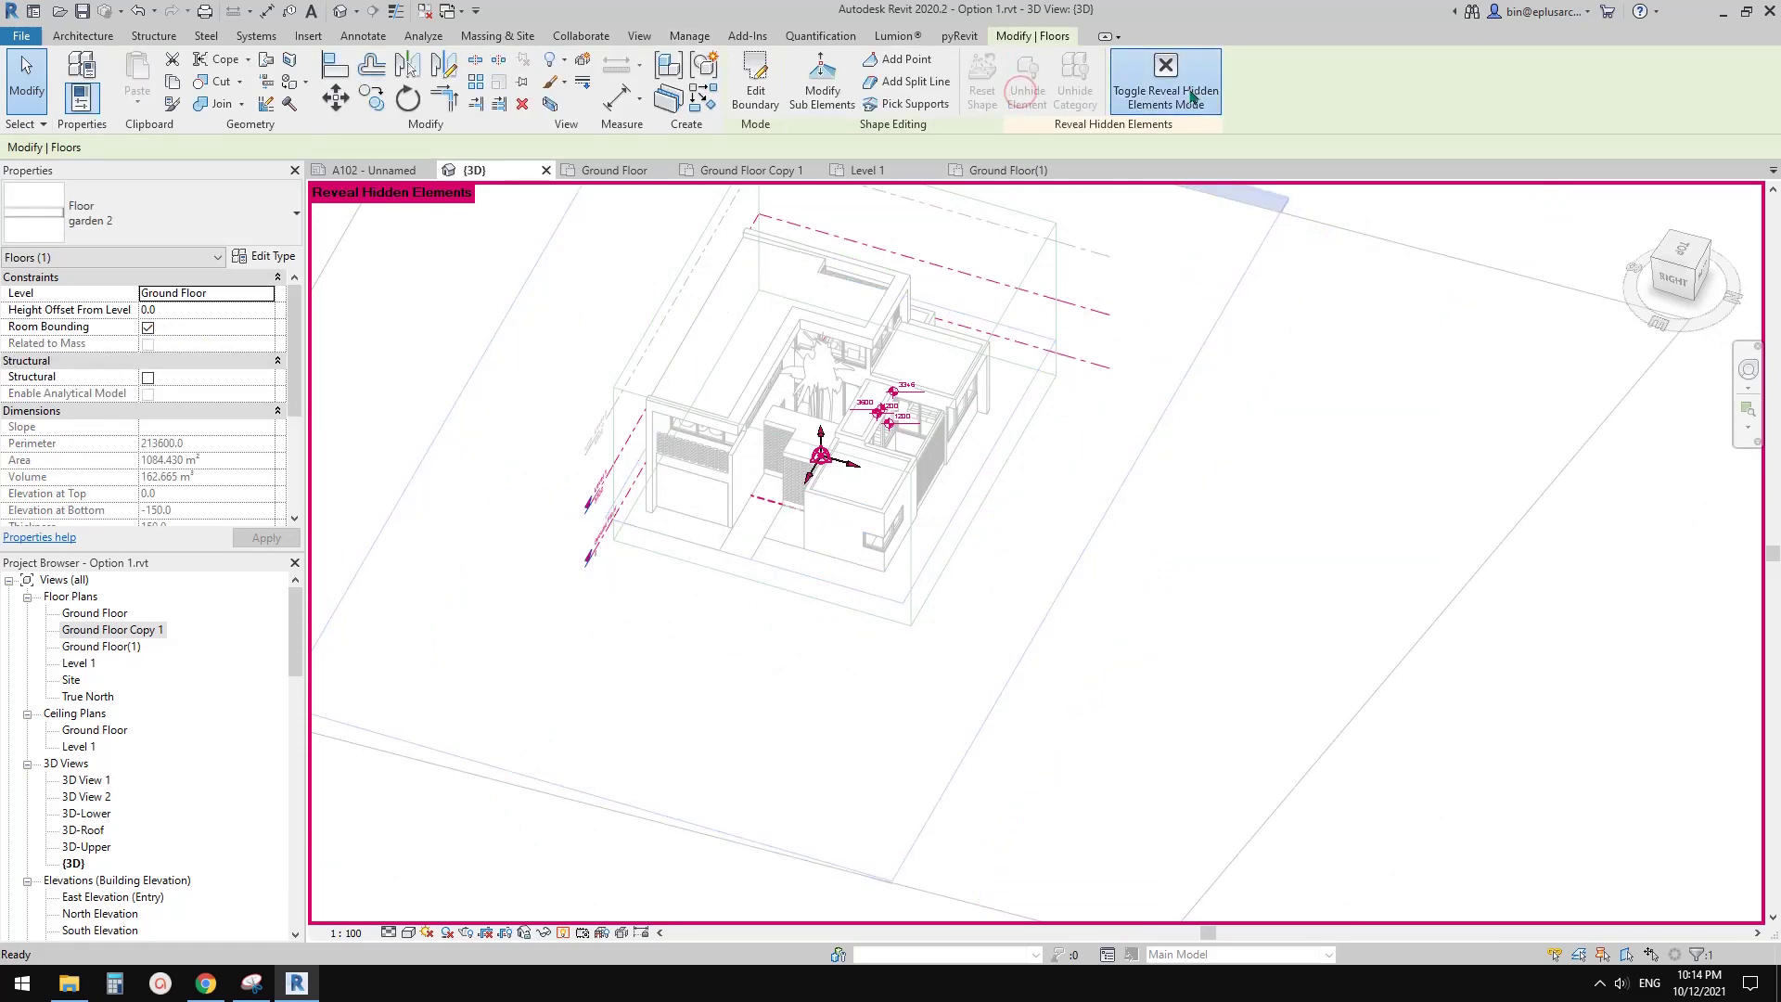
pyautogui.scroll(-1, 1146, 297)
pyautogui.keyDown('shift'); pyautogui.moveTo(1150, 320); pyautogui.dragTo(1230, 396, button='middle'); pyautogui.keyUp('shift')
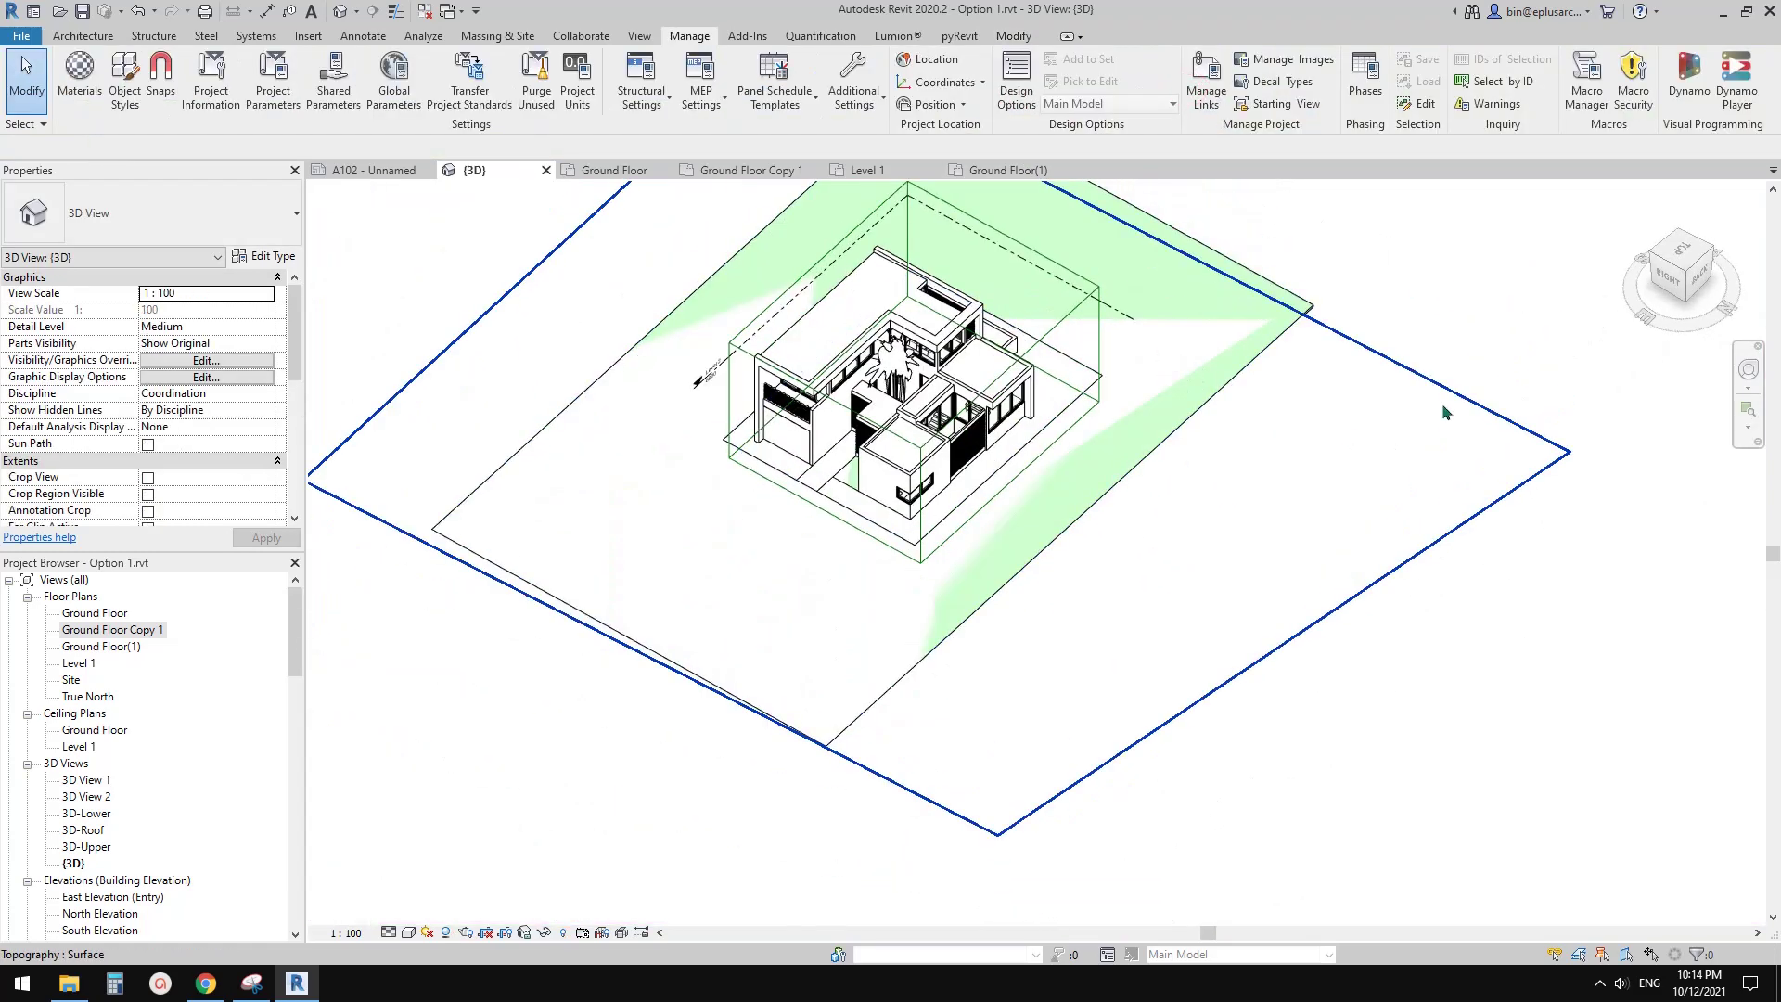
# Step: Hide the topography surface that overlaps the garden 2 floor in the 3D view
pyautogui.click(1450, 399)
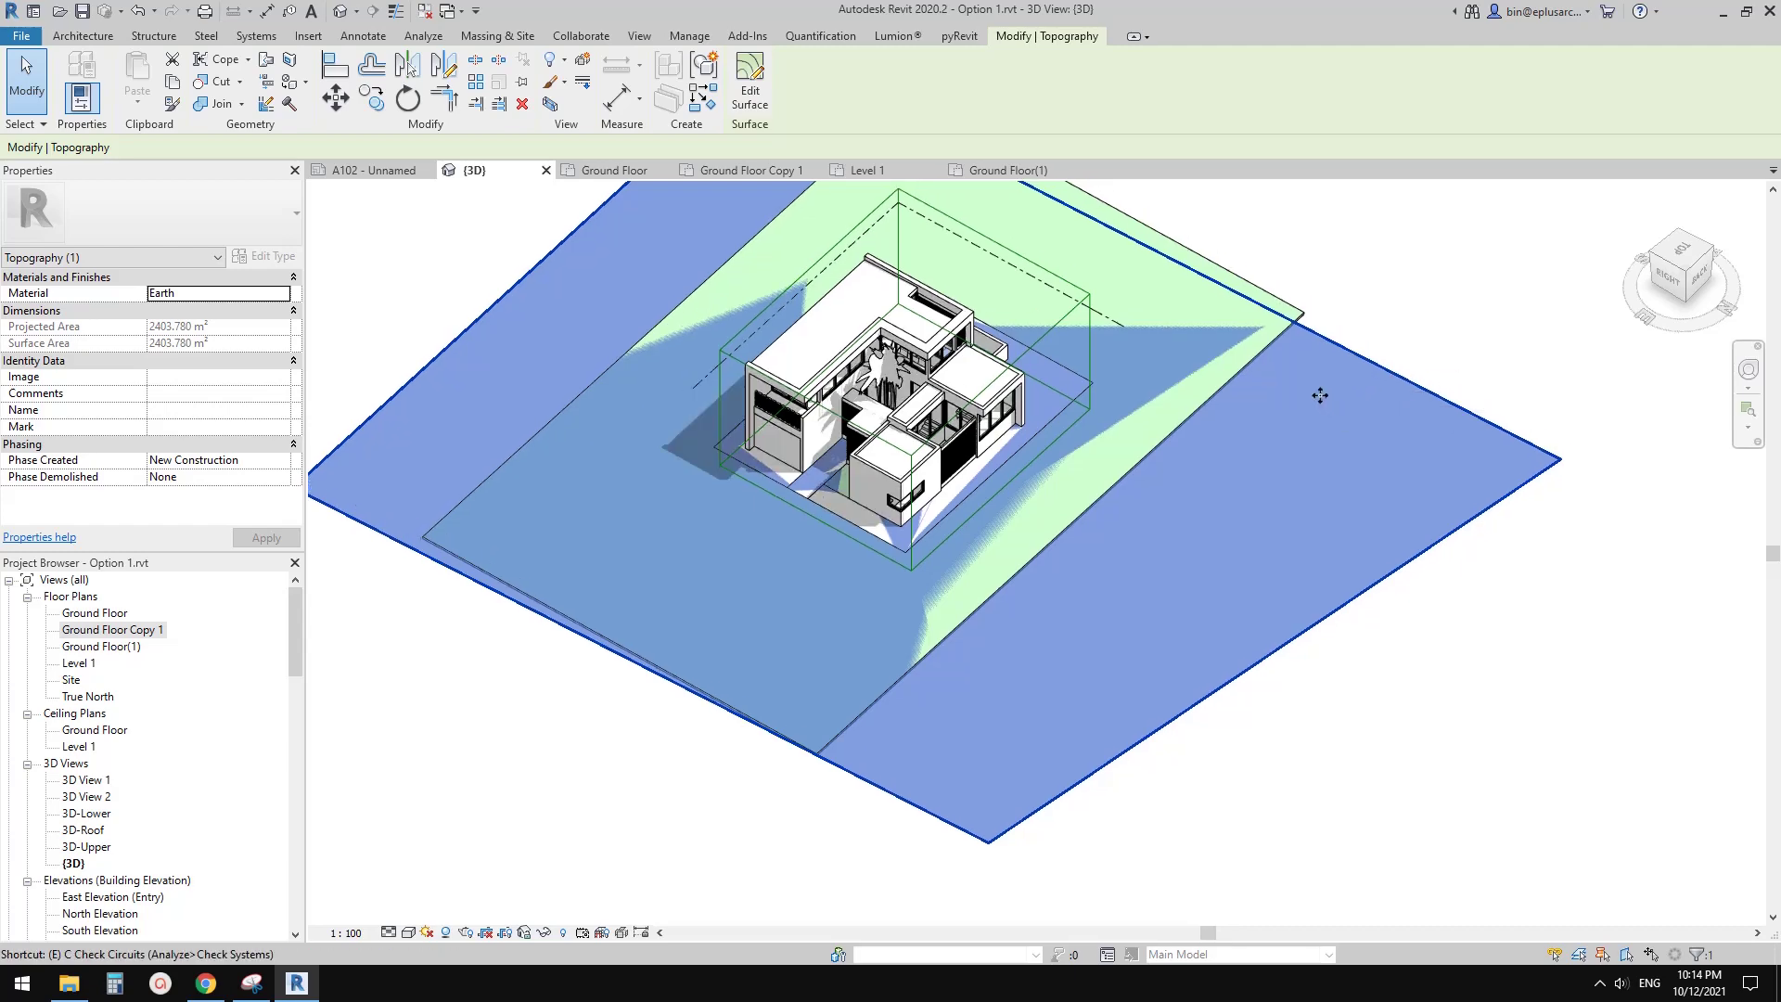
pyautogui.press('Escape')
pyautogui.keyDown('shift'); pyautogui.moveTo(1315, 389); pyautogui.dragTo(1062, 496, button='middle'); pyautogui.keyUp('shift')
pyautogui.scroll(3, 1067, 487)
# Step: Examine the garden 2 floor's extent and surface around the house in the 3D view, selecting and deselecting it
pyautogui.click(1089, 464)
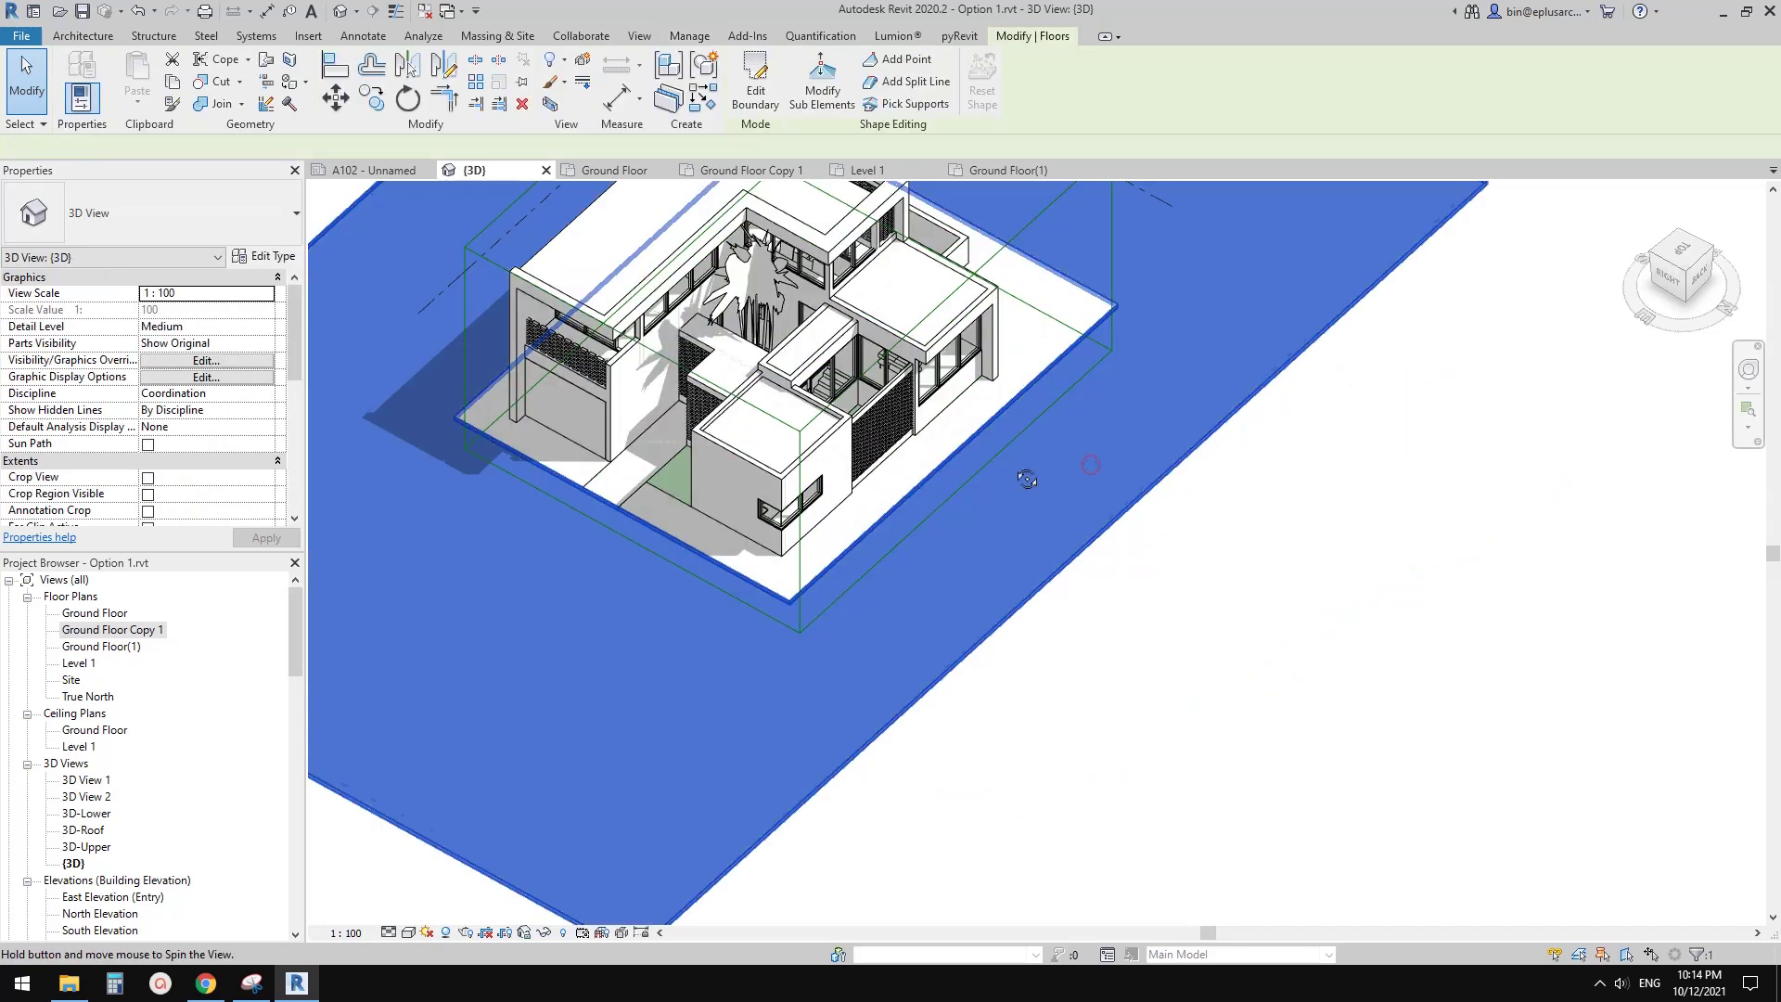
pyautogui.scroll(-2, 821, 675)
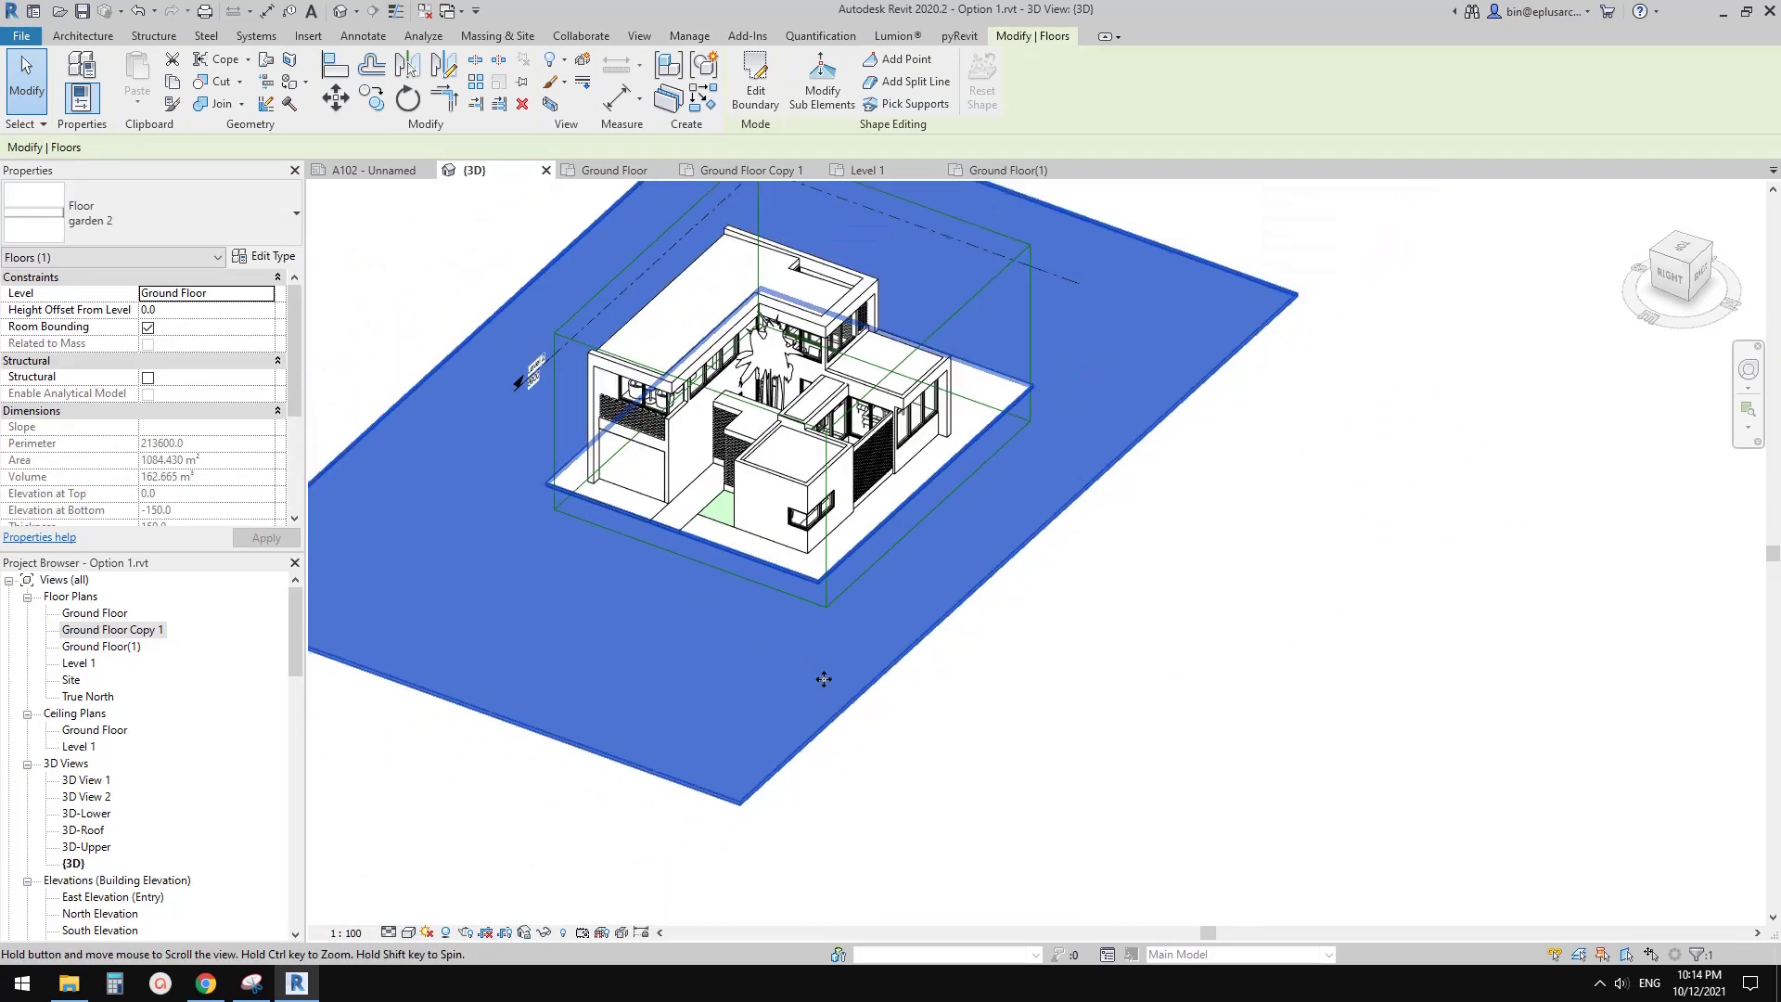
pyautogui.moveTo(823, 676); pyautogui.dragTo(827, 688, button='middle')
pyautogui.click(1161, 526)
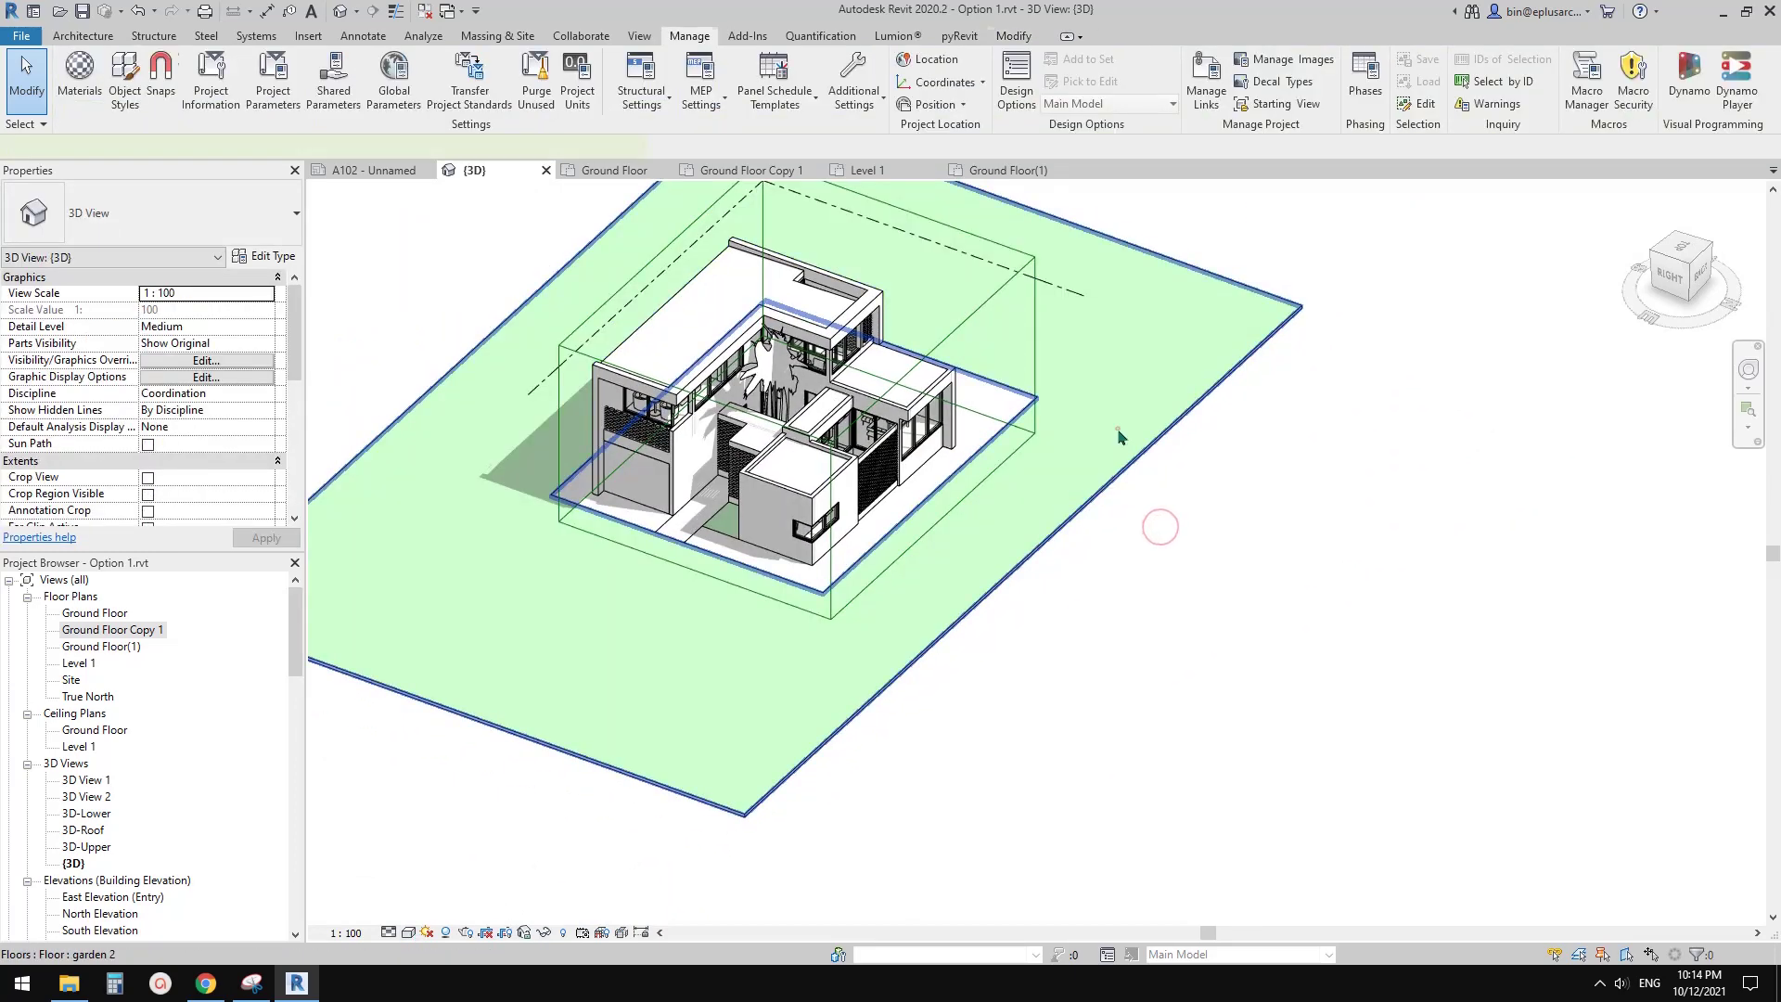
pyautogui.click(1121, 438)
pyautogui.moveTo(946, 538); pyautogui.dragTo(1007, 604, button='middle')
pyautogui.click(1201, 619)
pyautogui.scroll(2, 1023, 602)
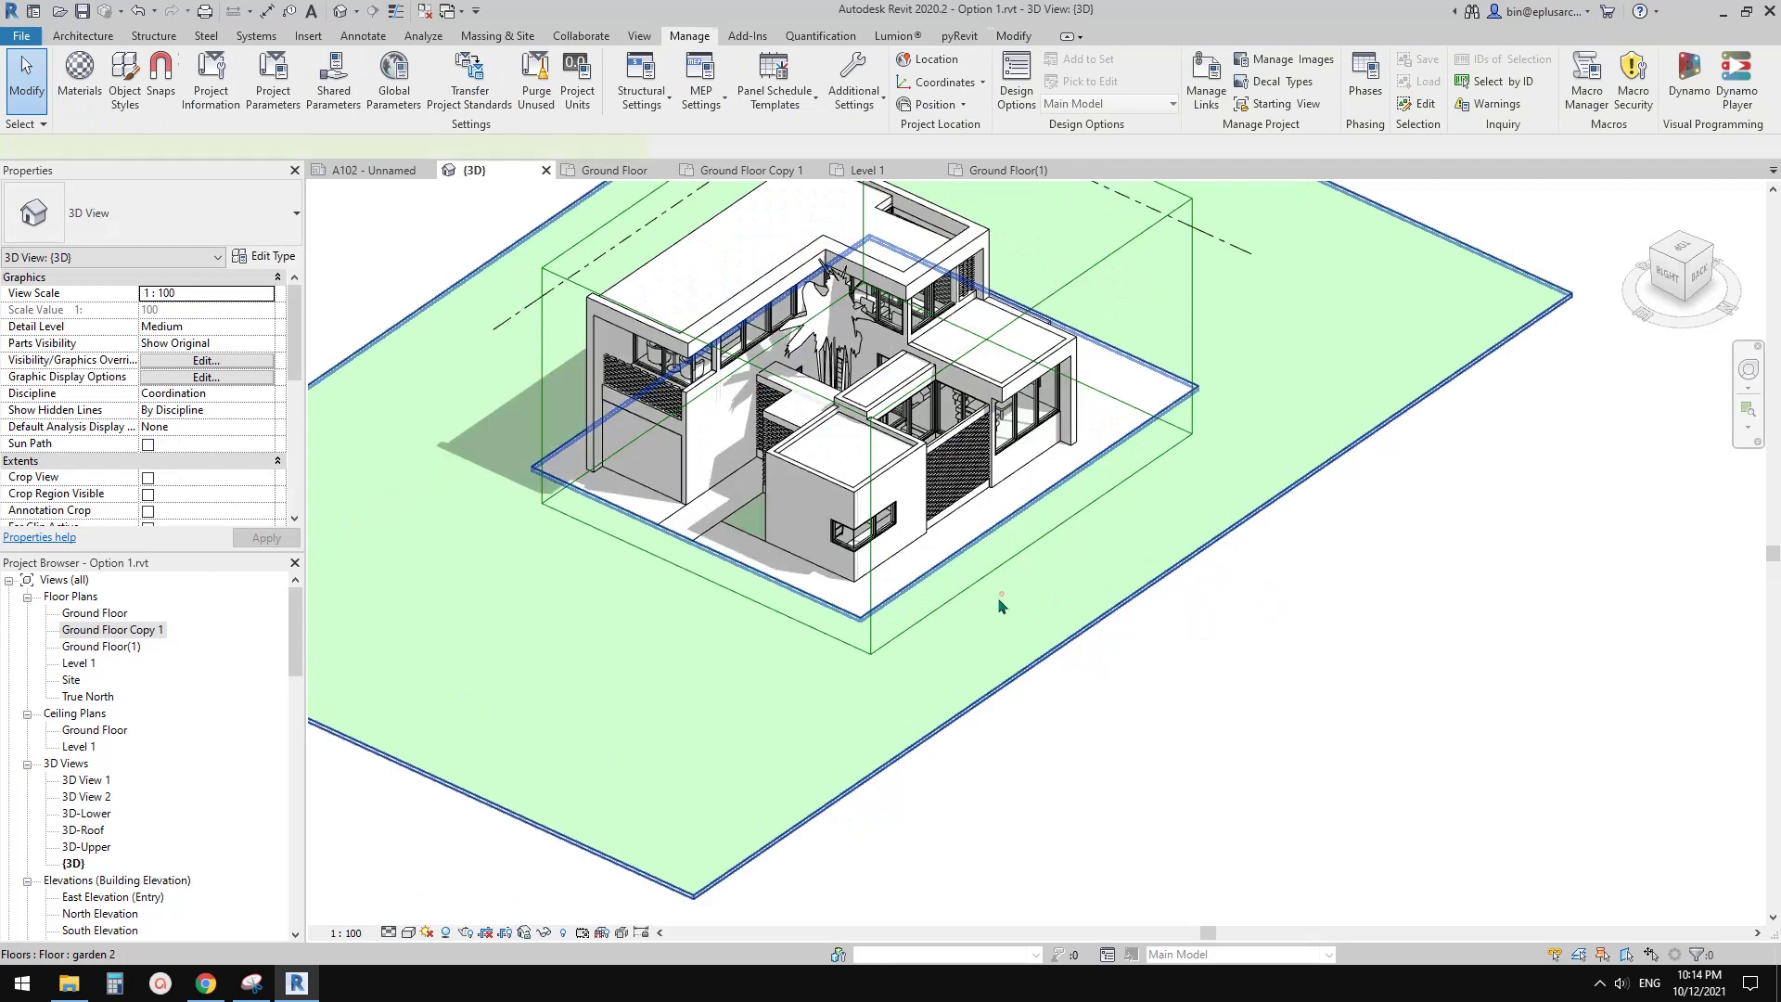
pyautogui.click(1007, 604)
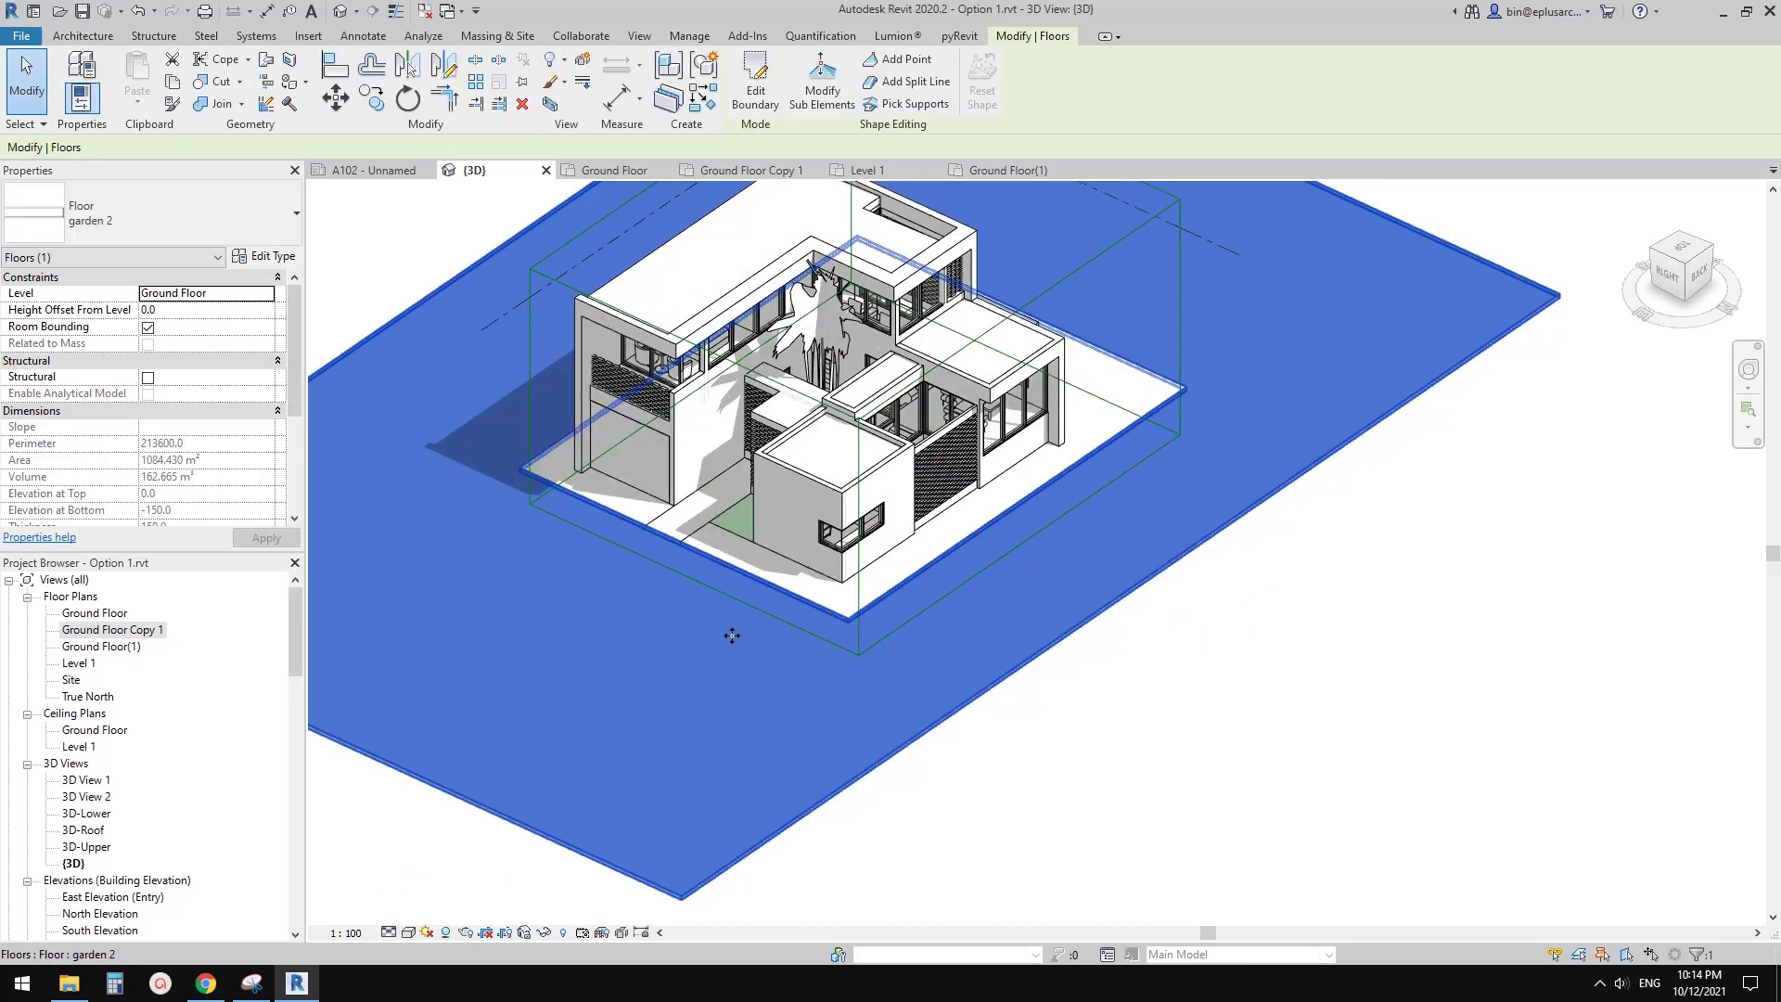
pyautogui.moveTo(912, 667); pyautogui.dragTo(859, 683, button='middle')
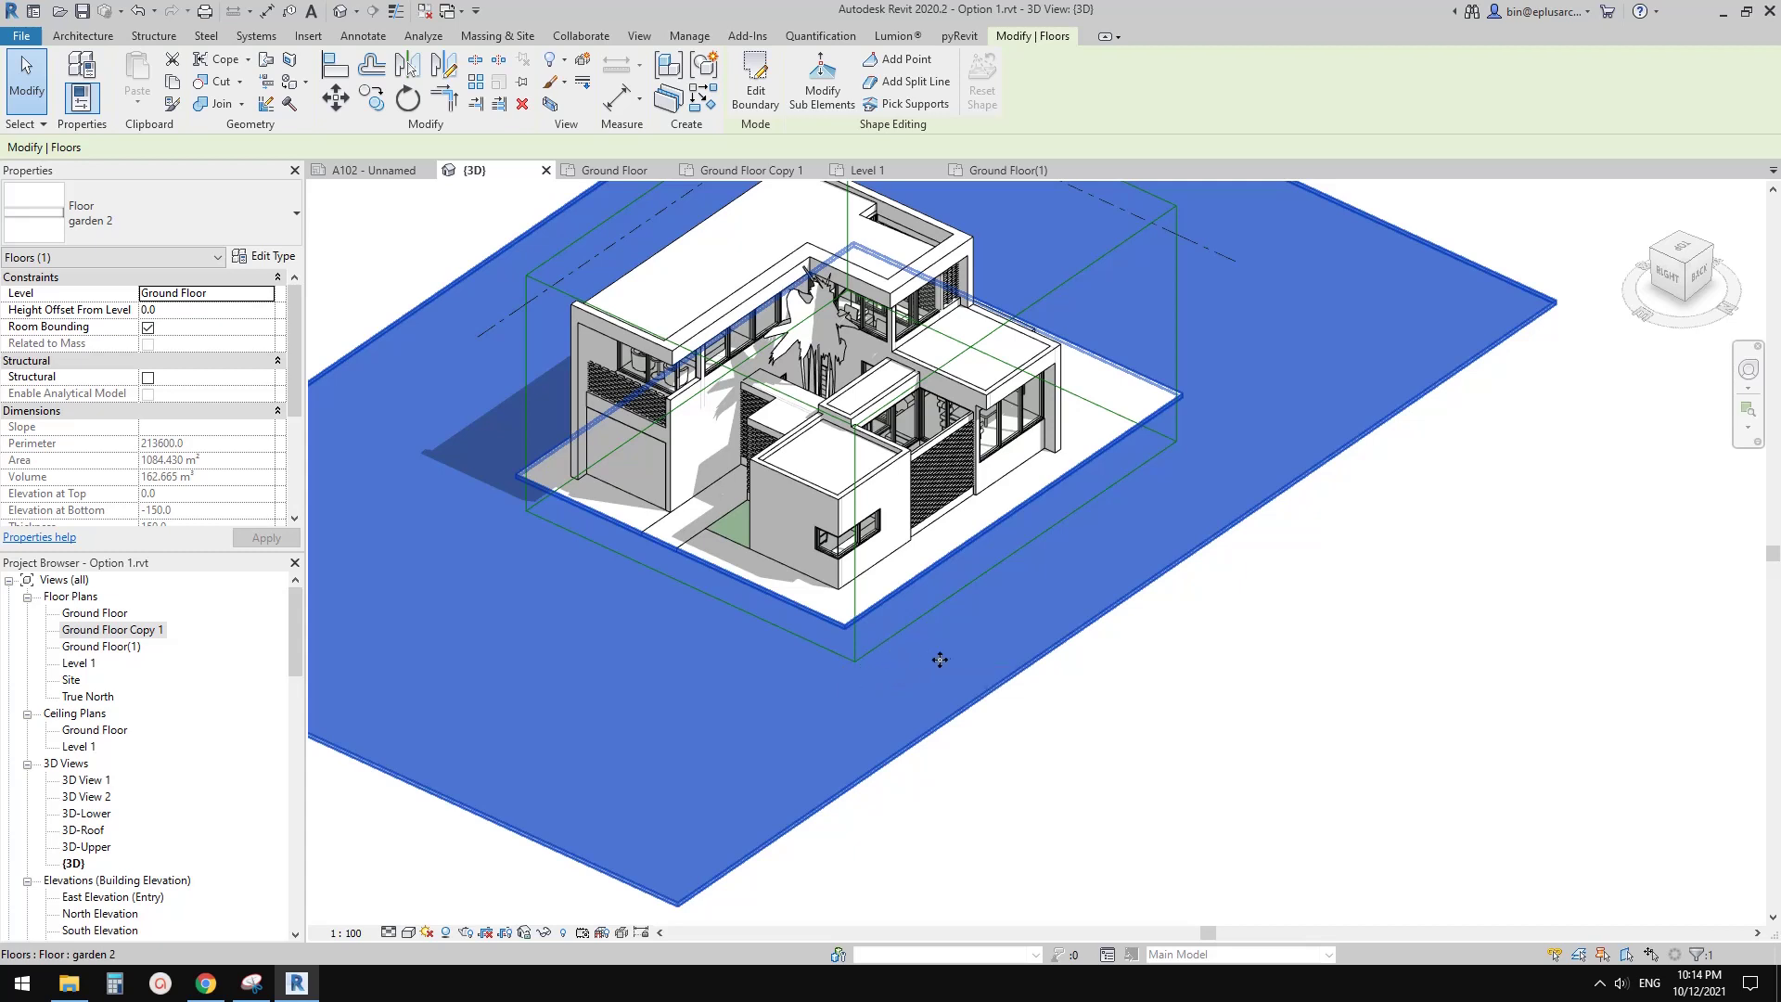
# Step: Switch the 3D view to the Realistic visual style and select the garden 2 floor
pyautogui.moveTo(939, 659); pyautogui.dragTo(895, 643, button='middle')
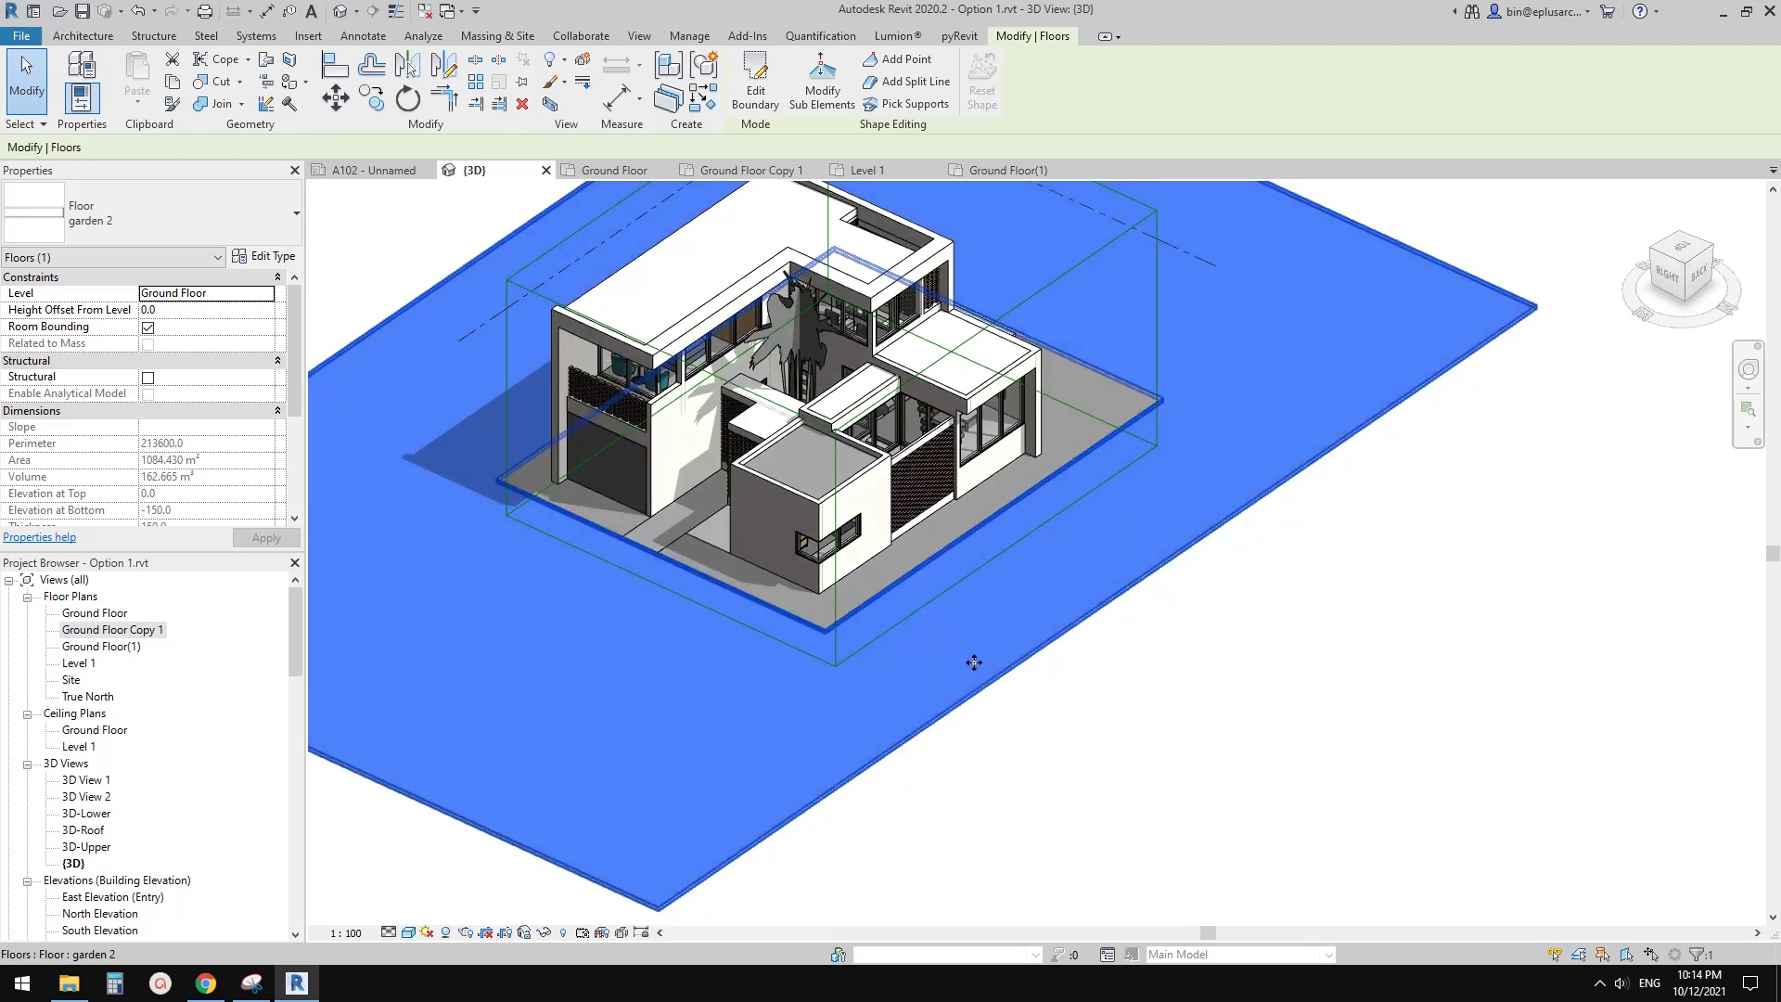
pyautogui.click(1104, 719)
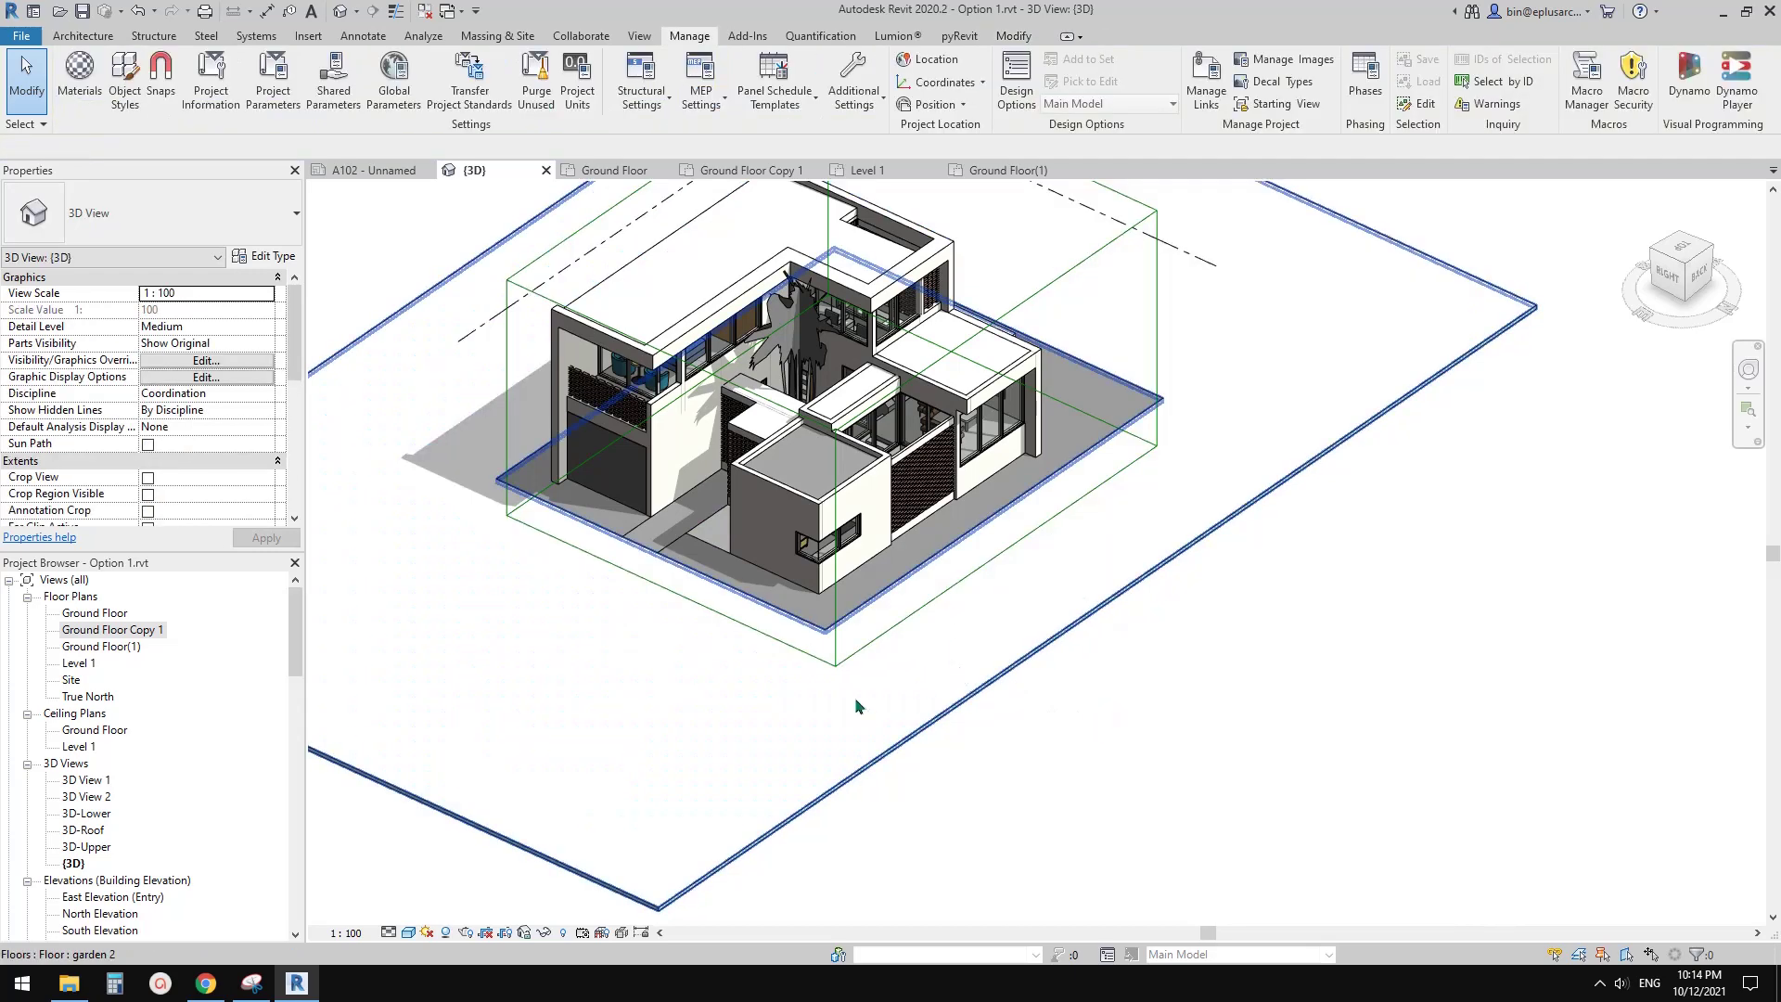
pyautogui.click(820, 707)
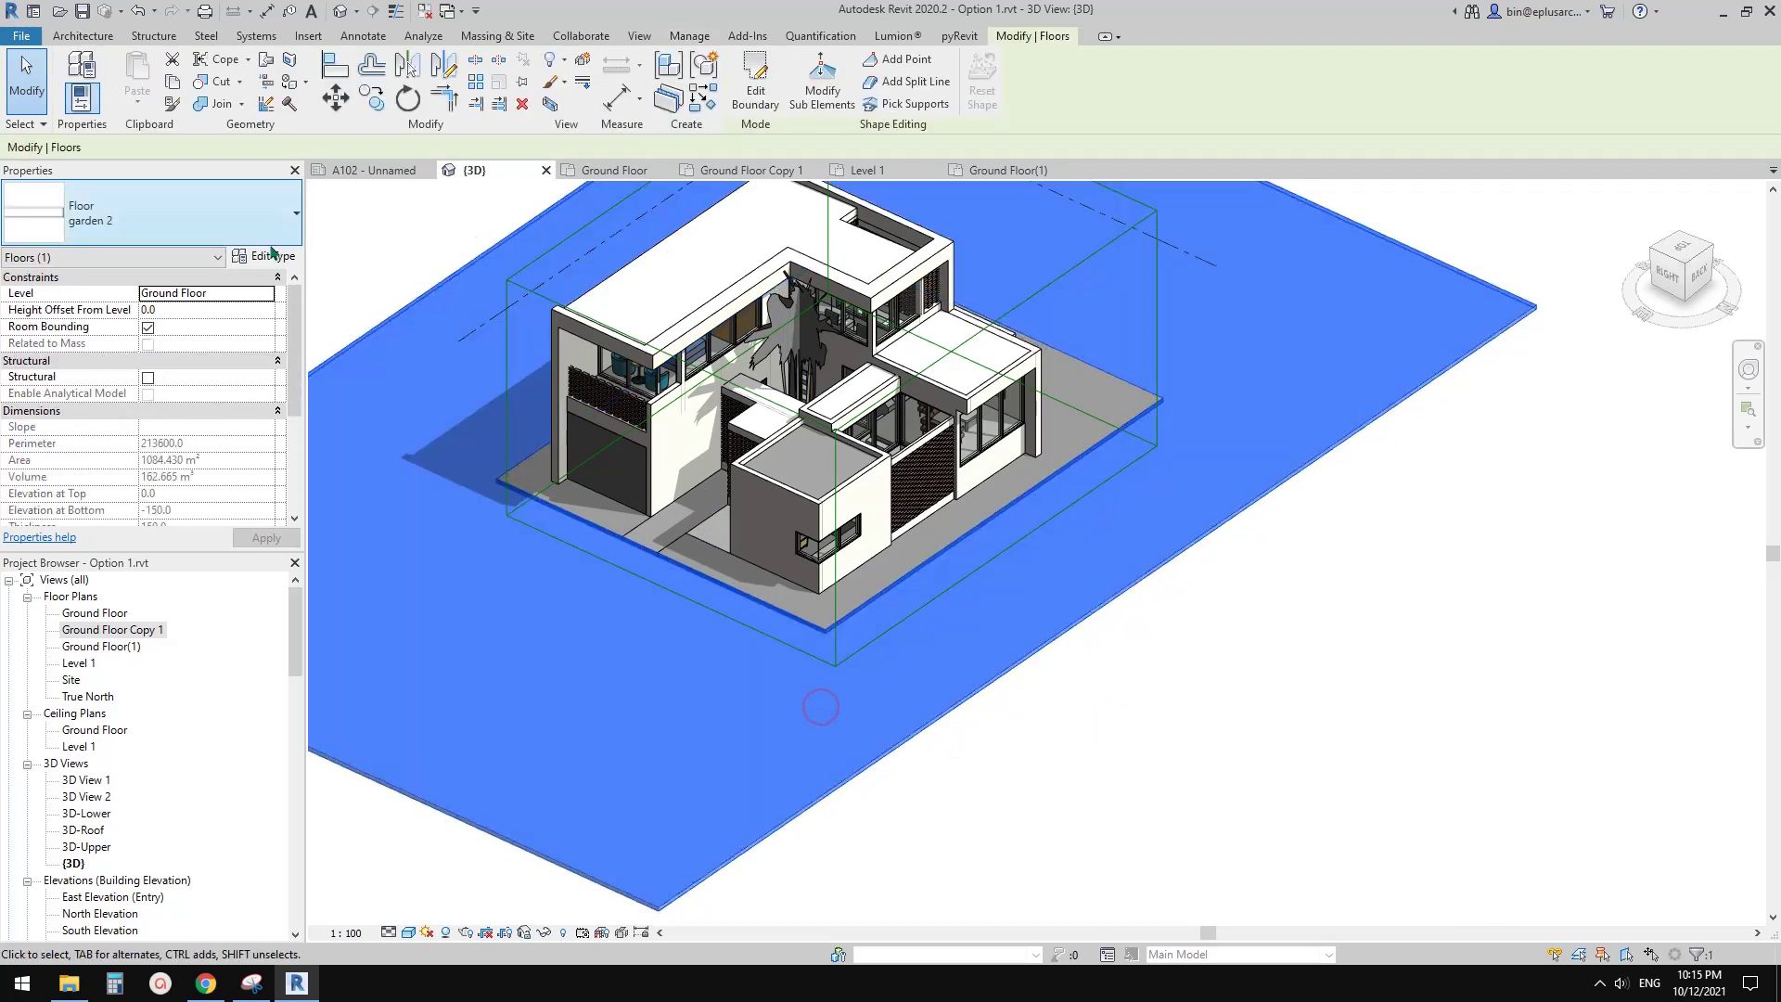
# Step: Examine the Garden material's appearance and graphics settings, and close the material browser without changing them
pyautogui.click(690, 36)
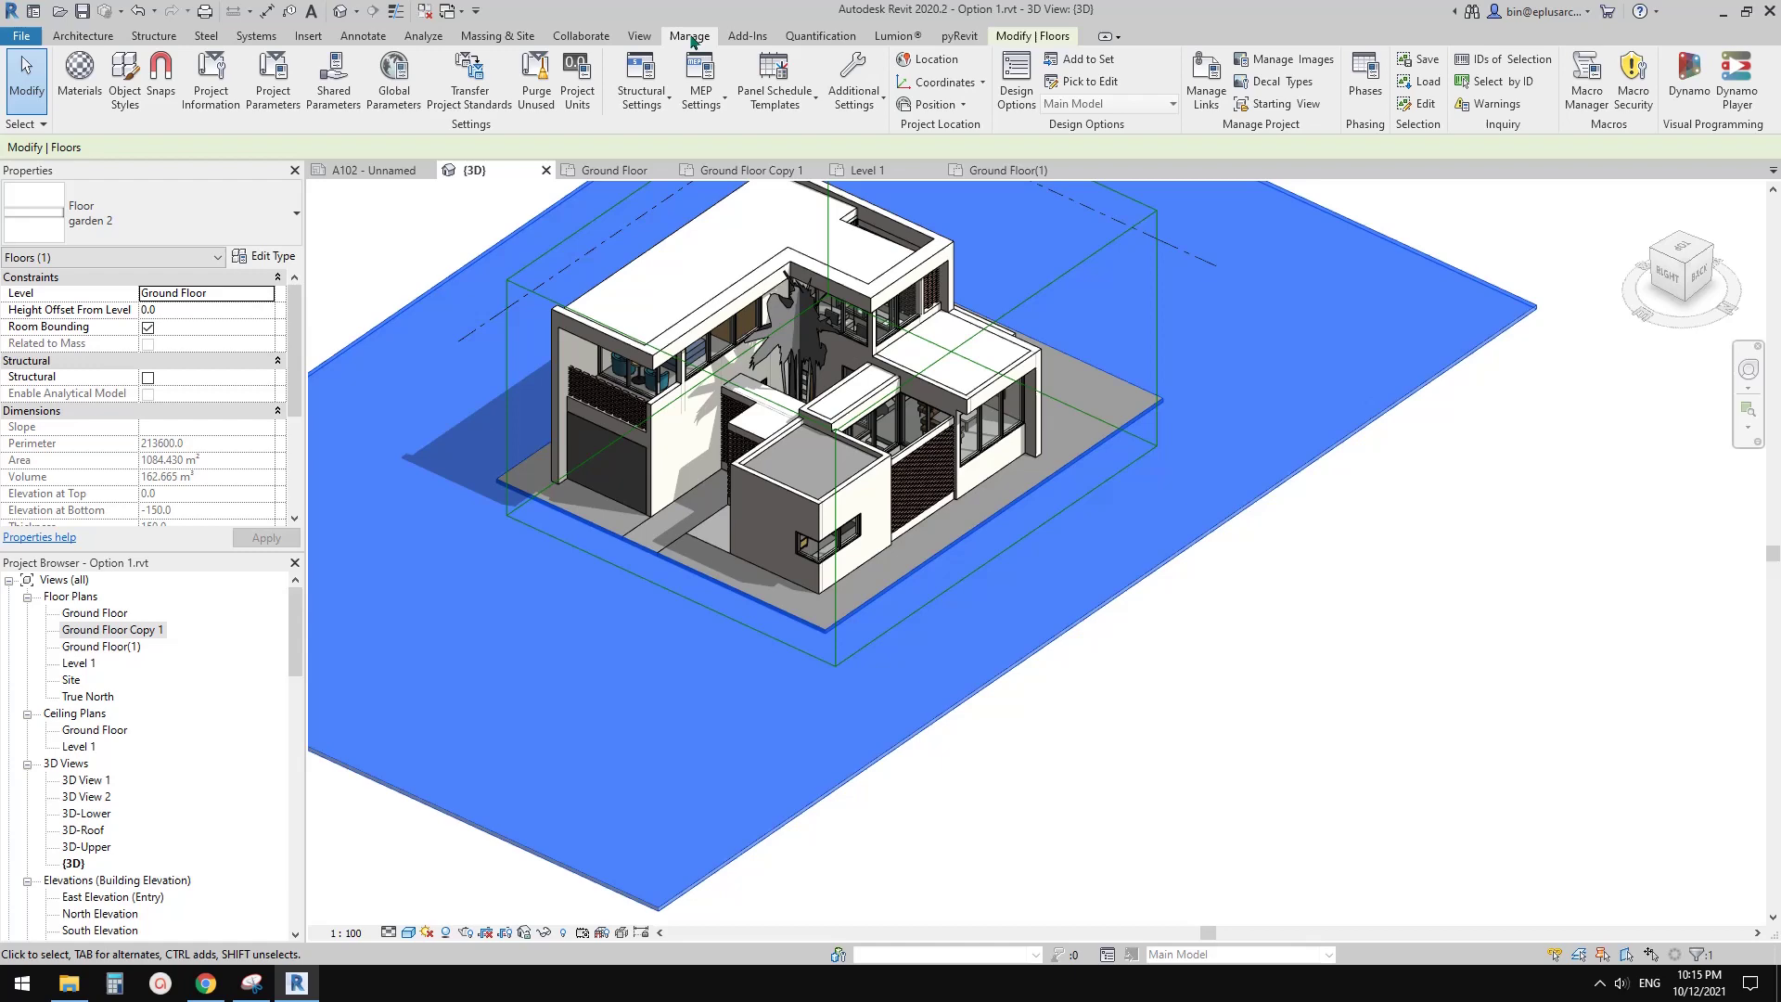
pyautogui.click(126, 91)
pyautogui.press('Escape')
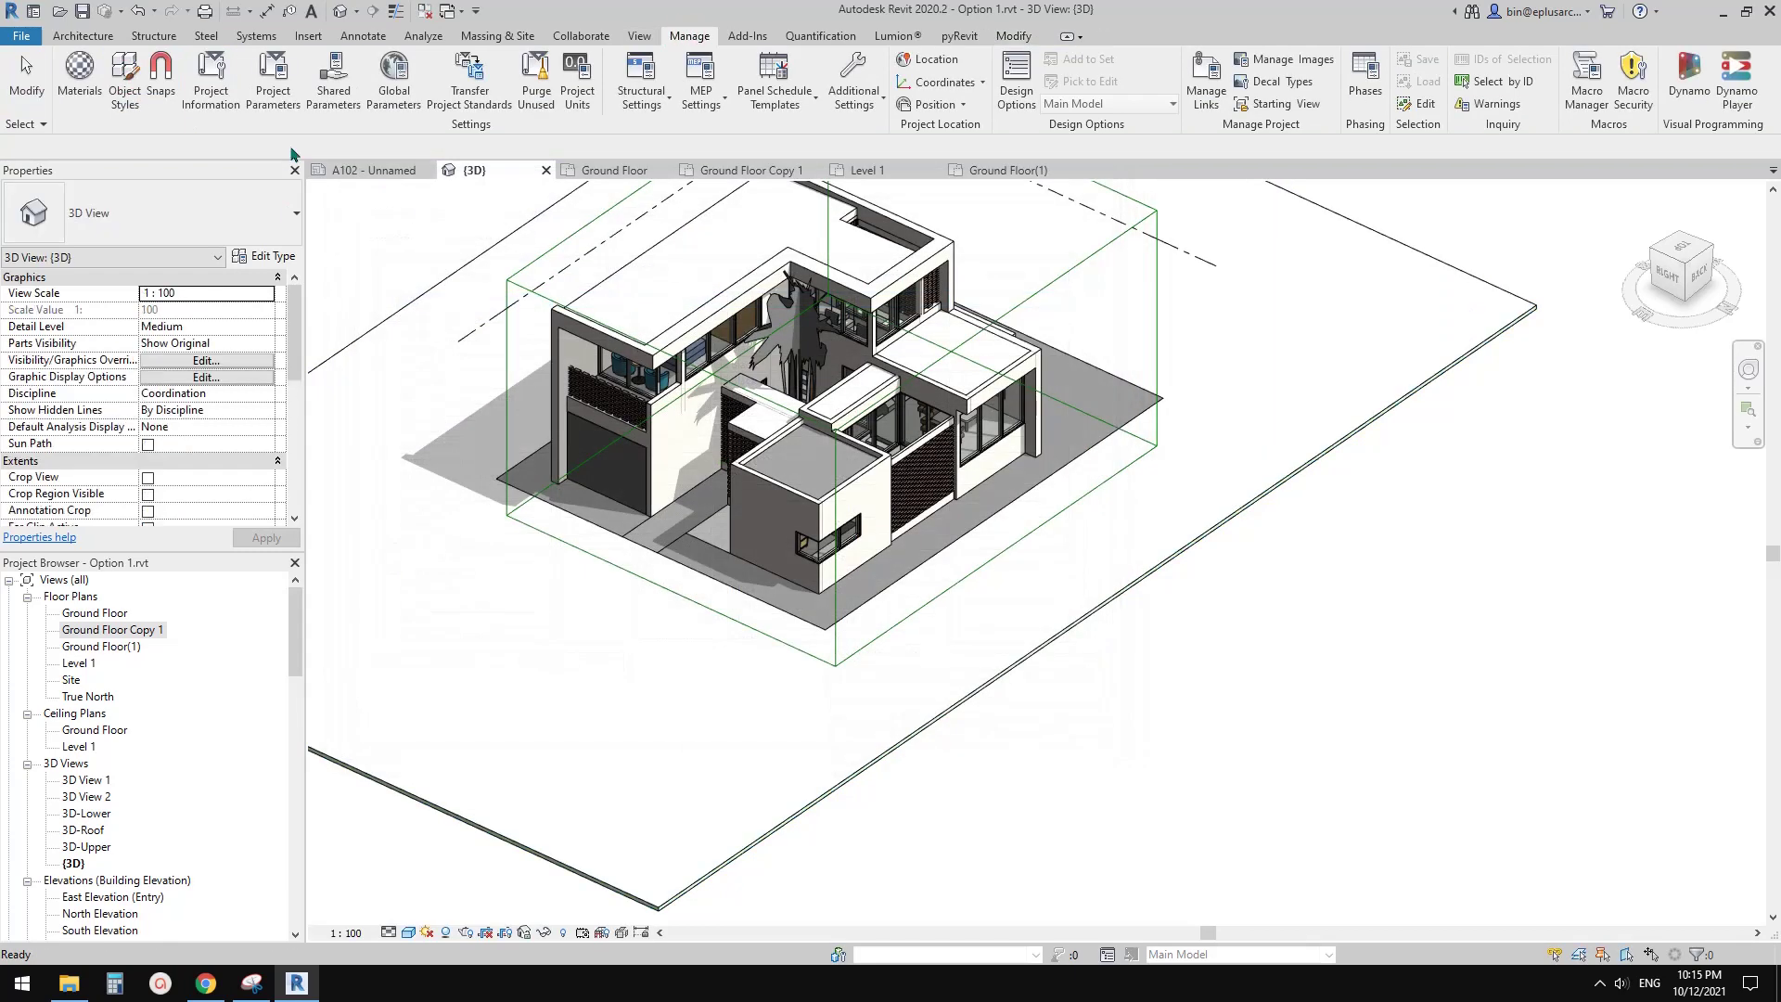
pyautogui.click(80, 81)
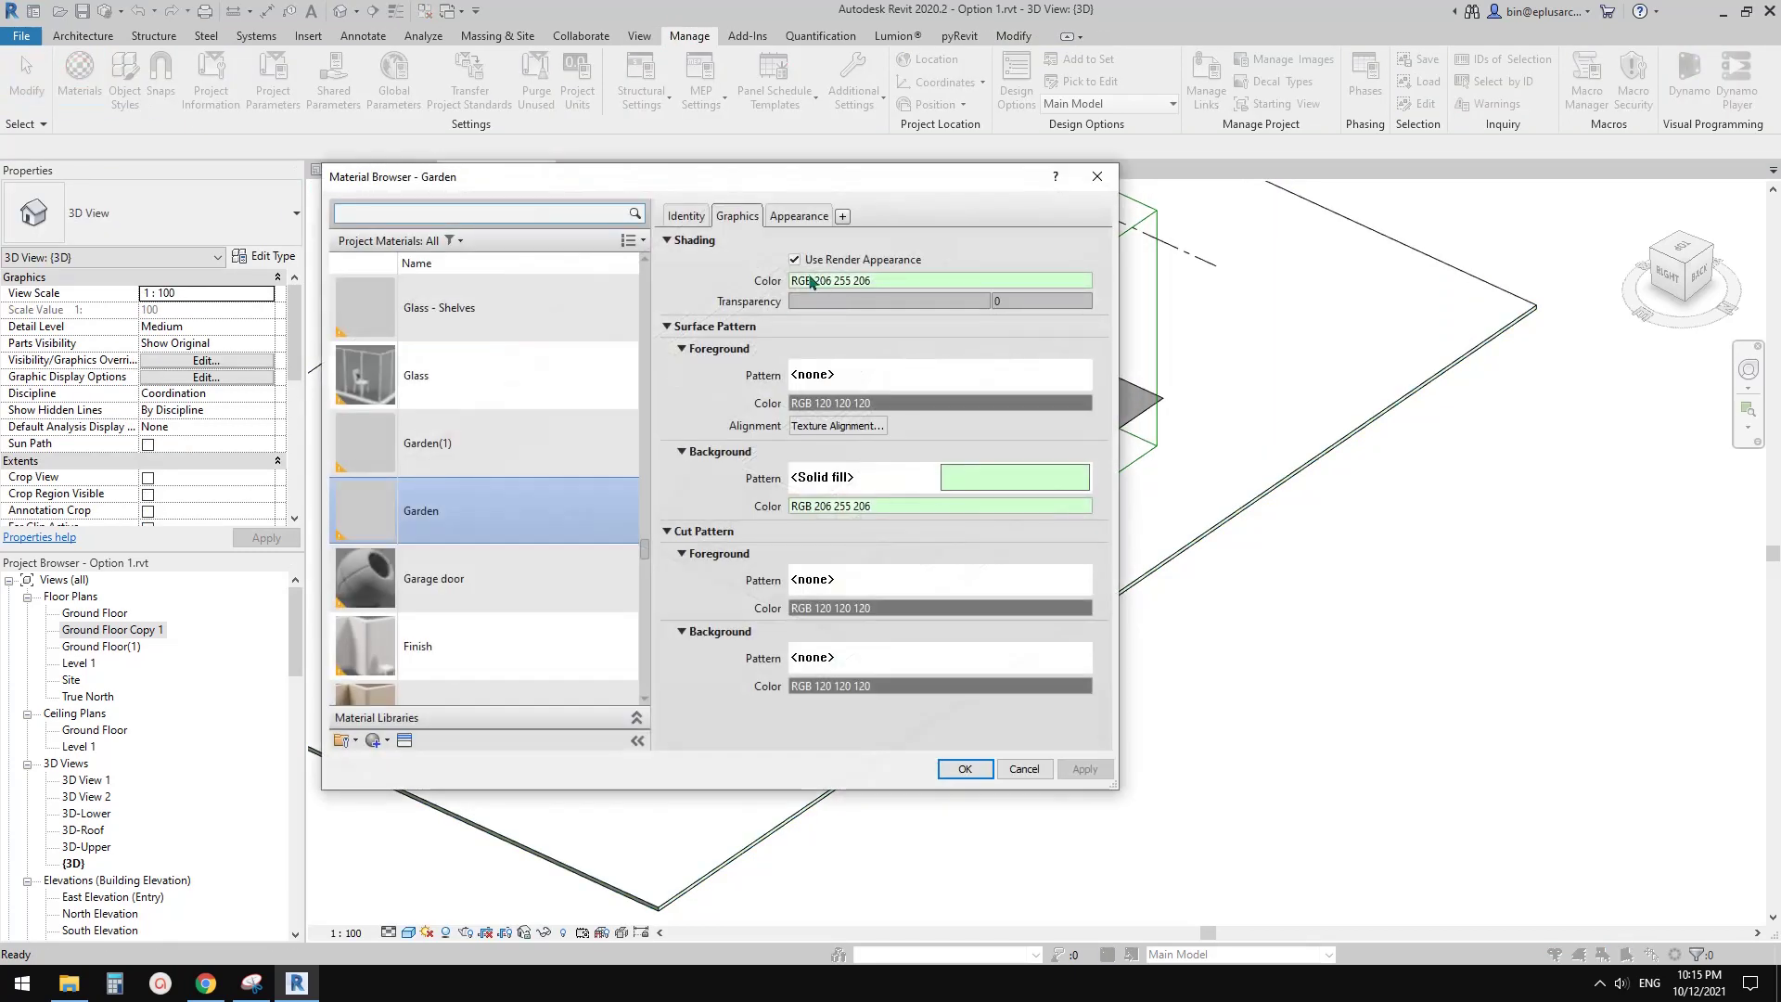
pyautogui.click(800, 217)
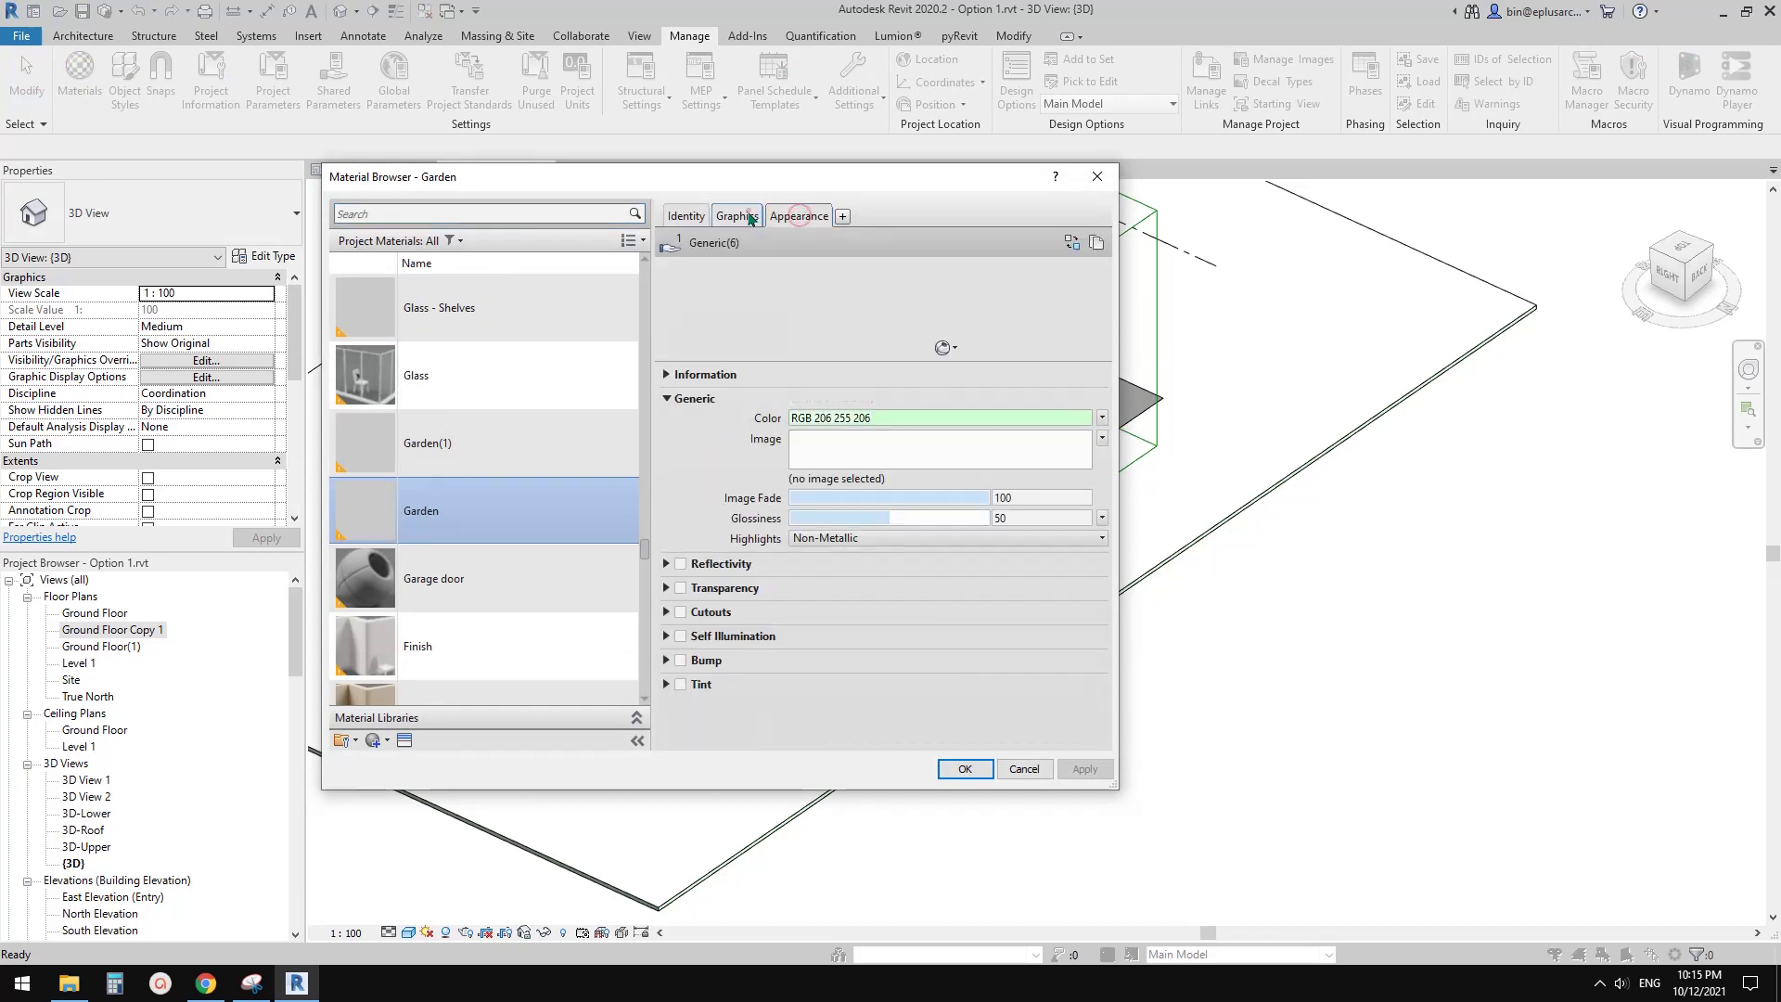
pyautogui.click(739, 215)
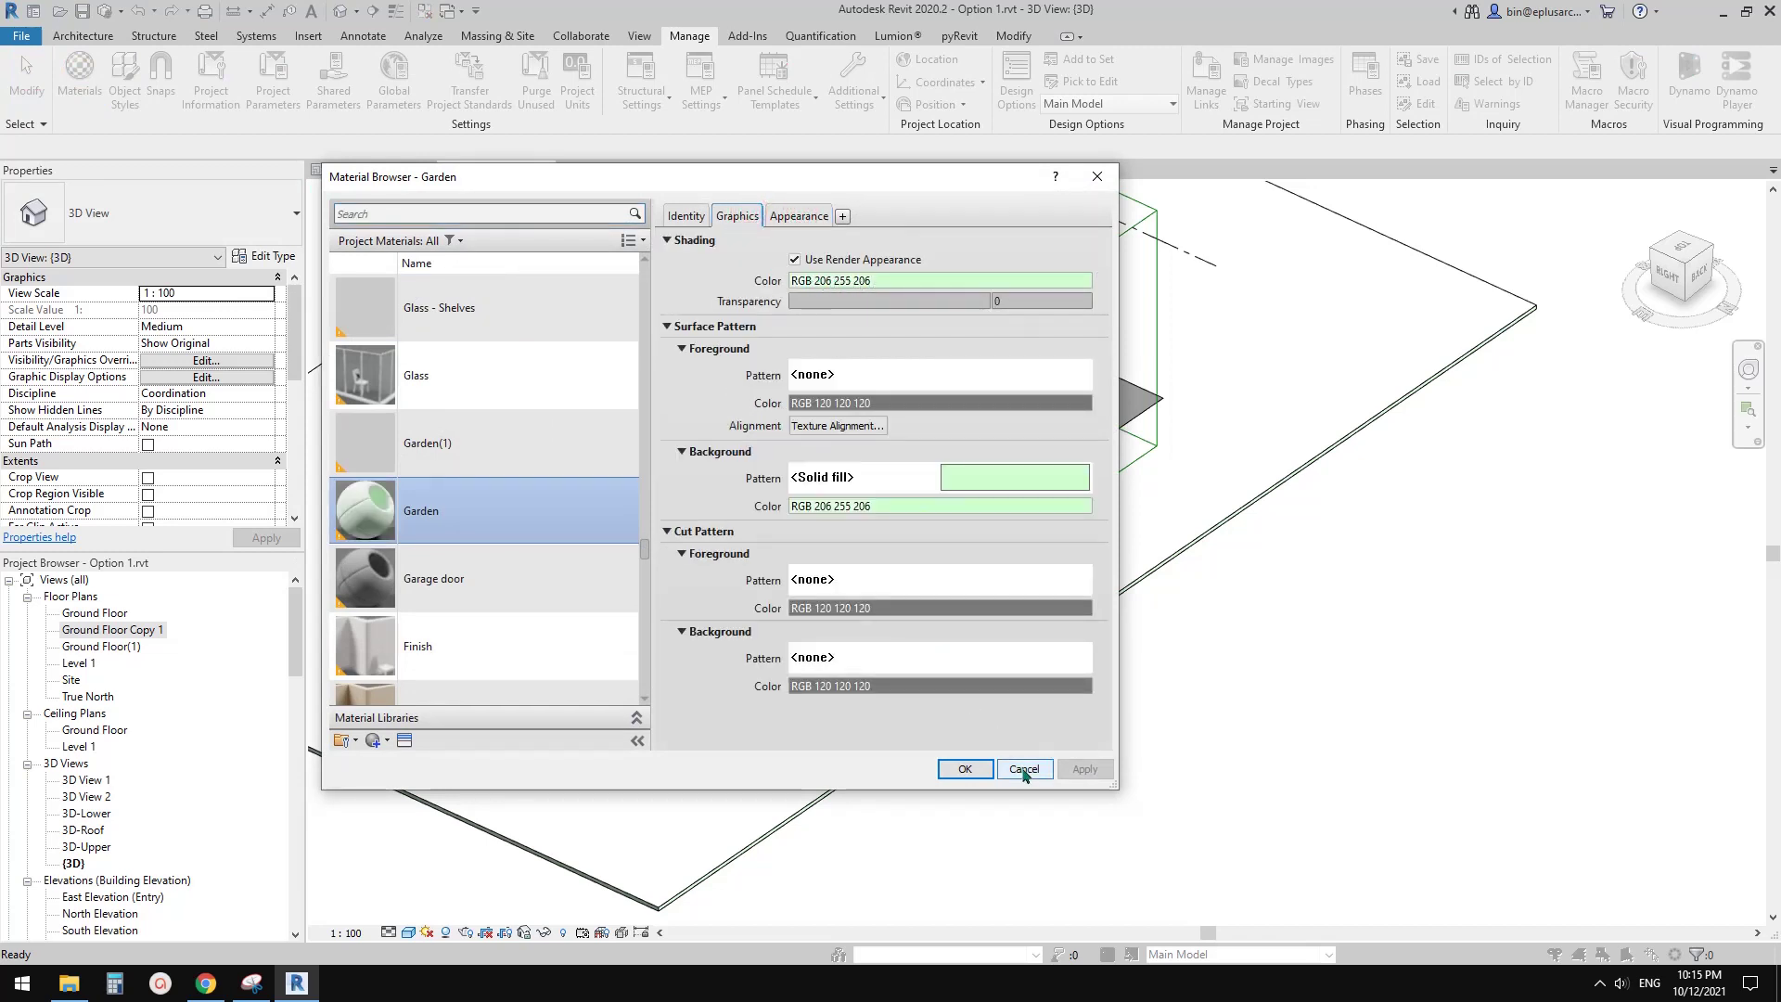
pyautogui.click(1024, 769)
pyautogui.click(1104, 766)
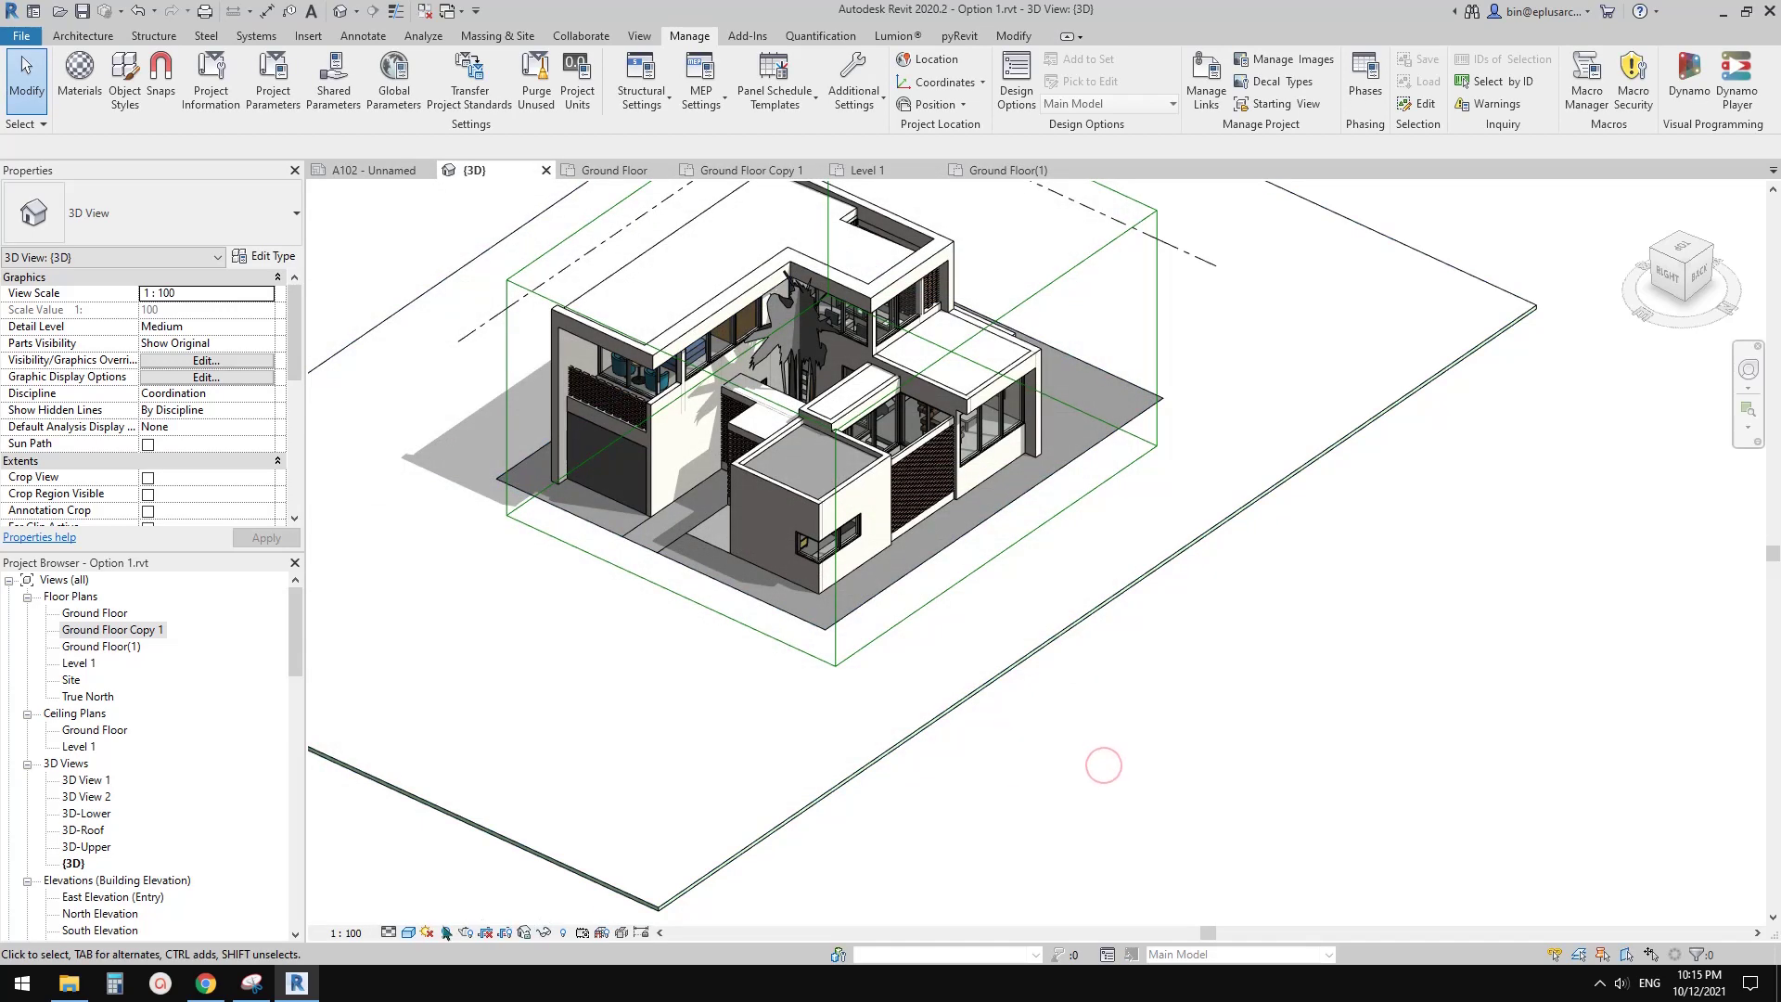
pyautogui.click(425, 933)
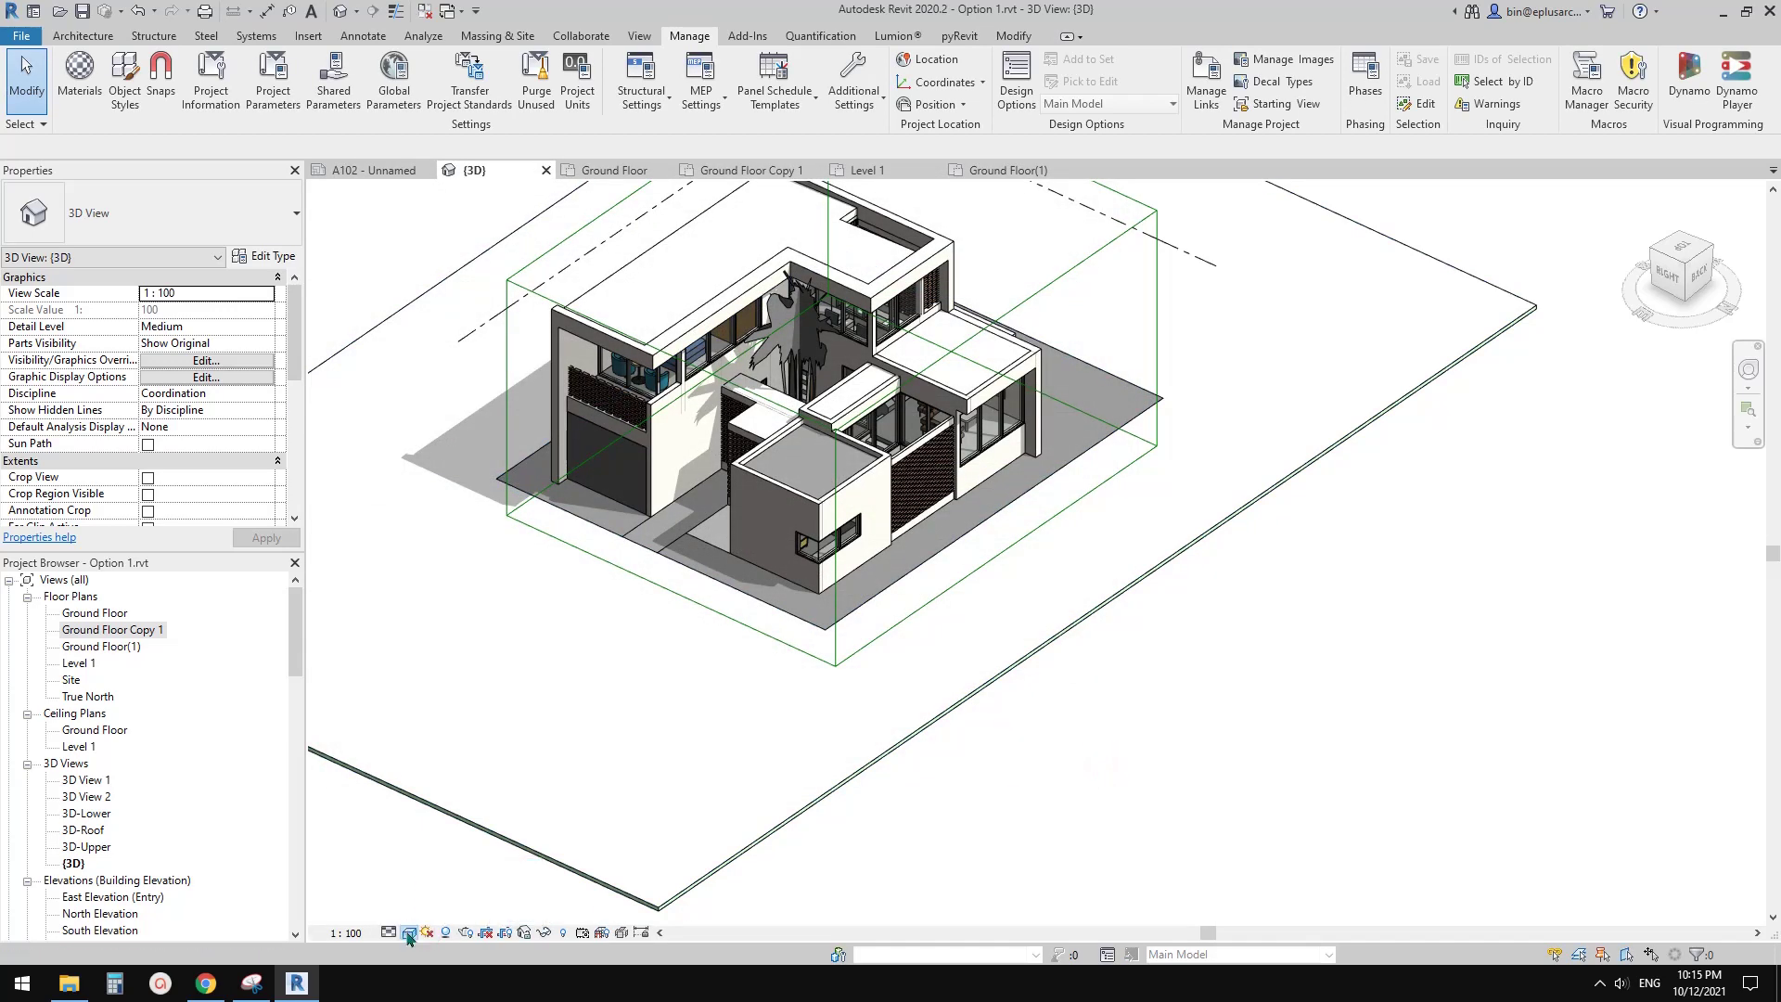
# Step: Try sun intensities of 30 and 10 in the 3D view's lighting display options, and apply 95 as the sun value
pyautogui.click(409, 933)
pyautogui.click(462, 793)
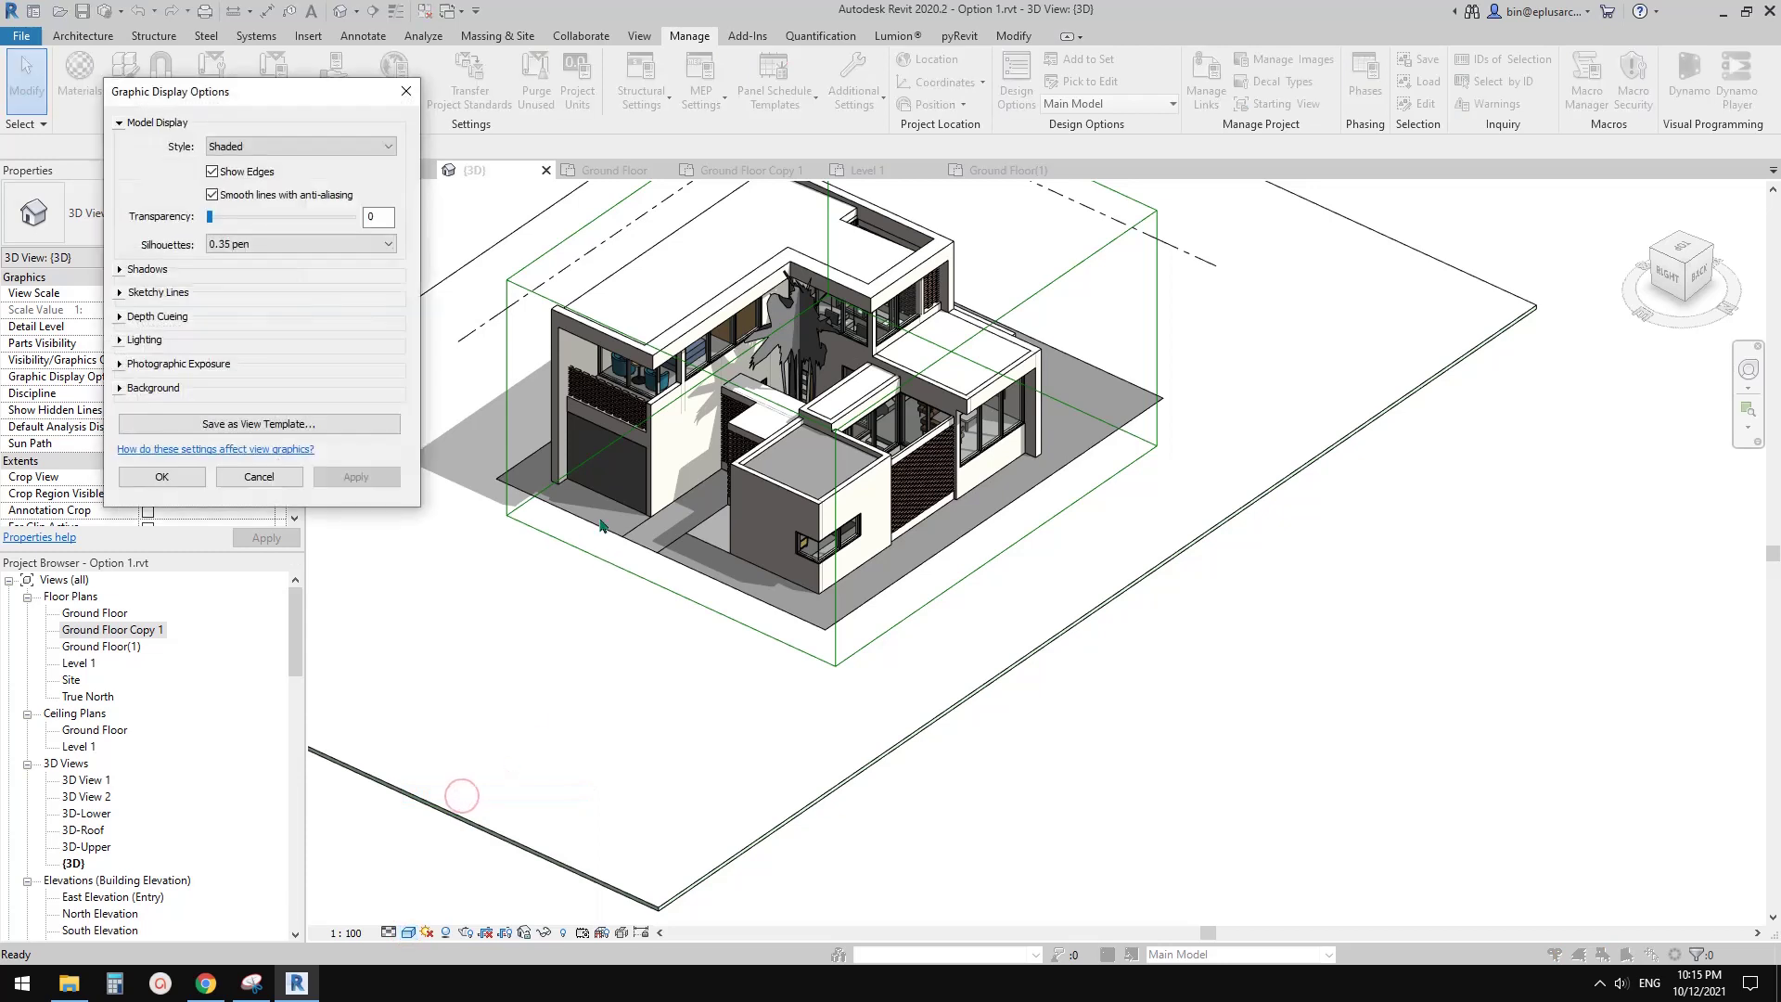
pyautogui.click(119, 340)
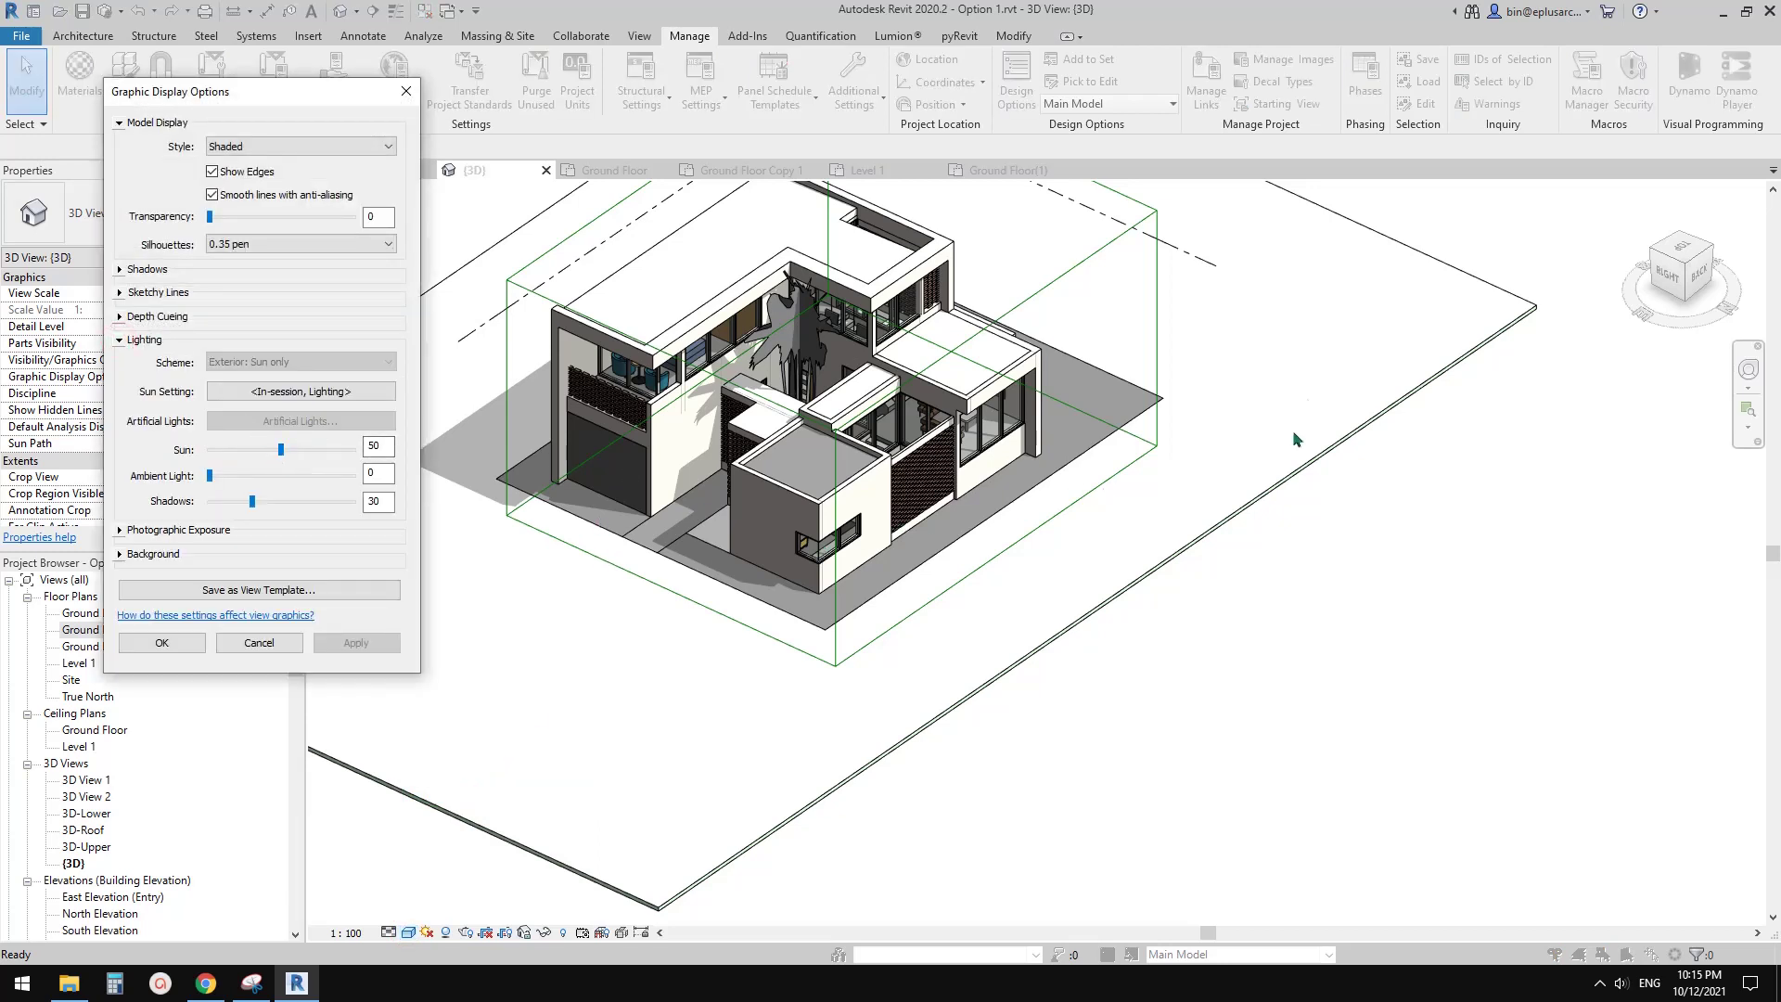
pyautogui.click(261, 450)
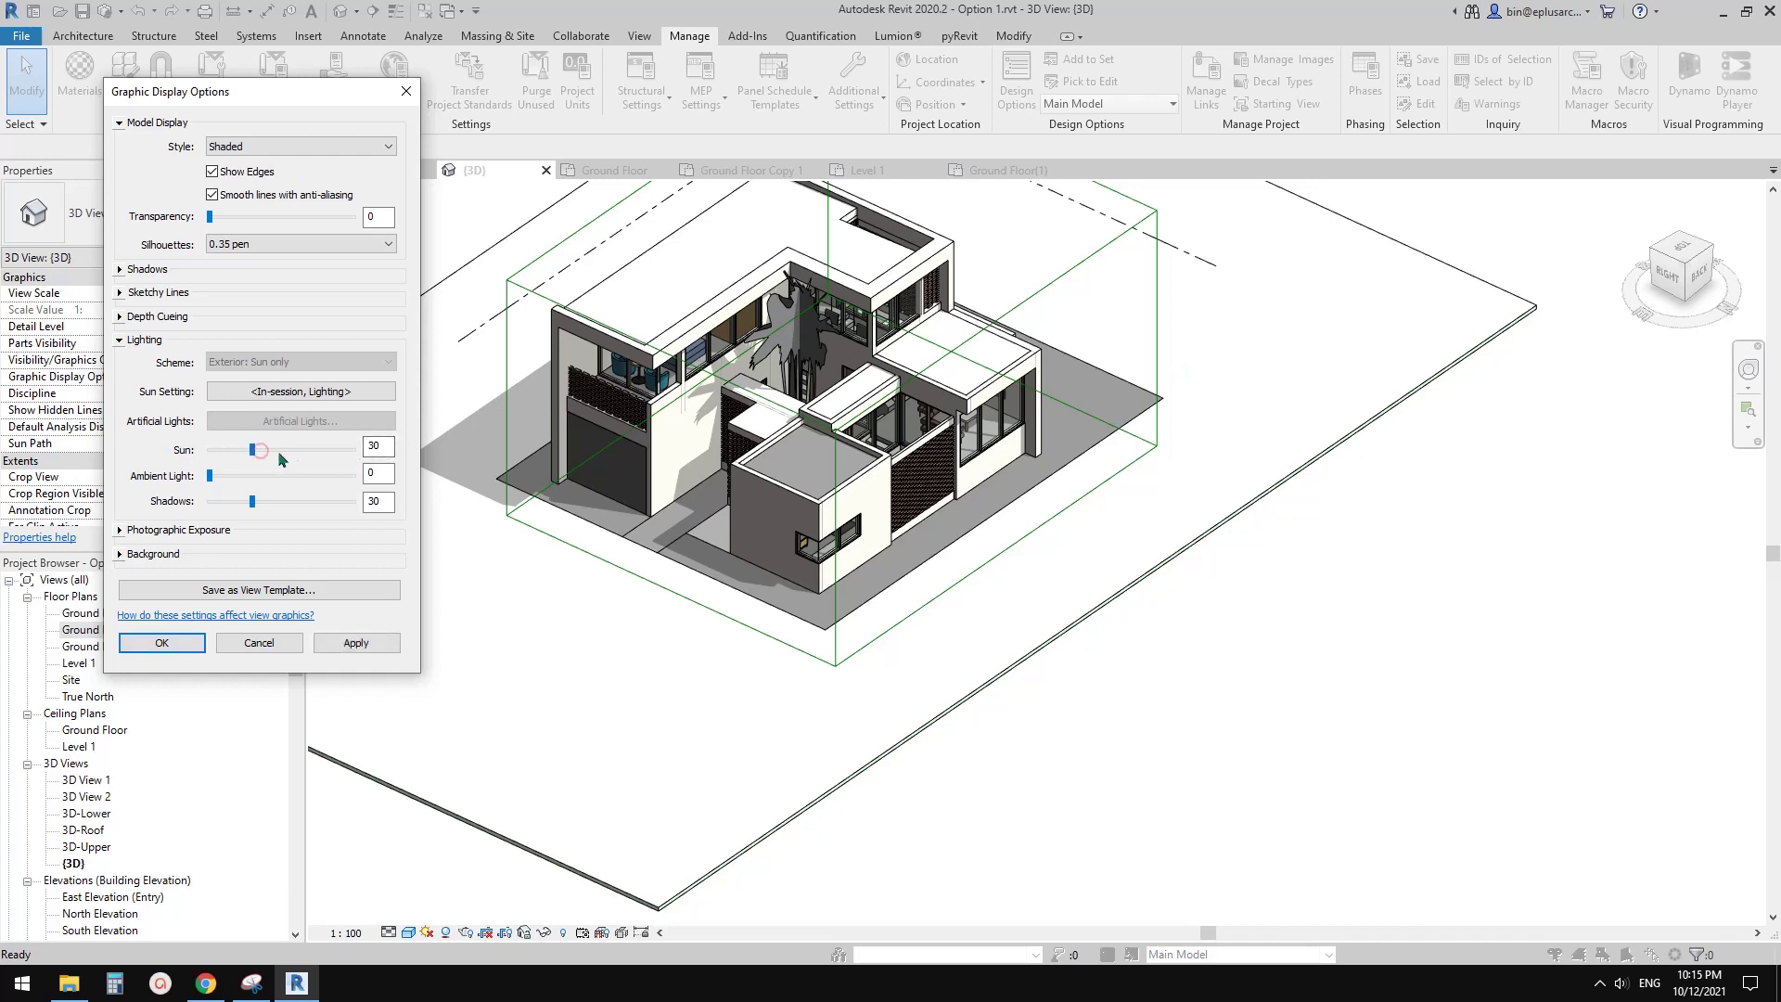
pyautogui.click(370, 638)
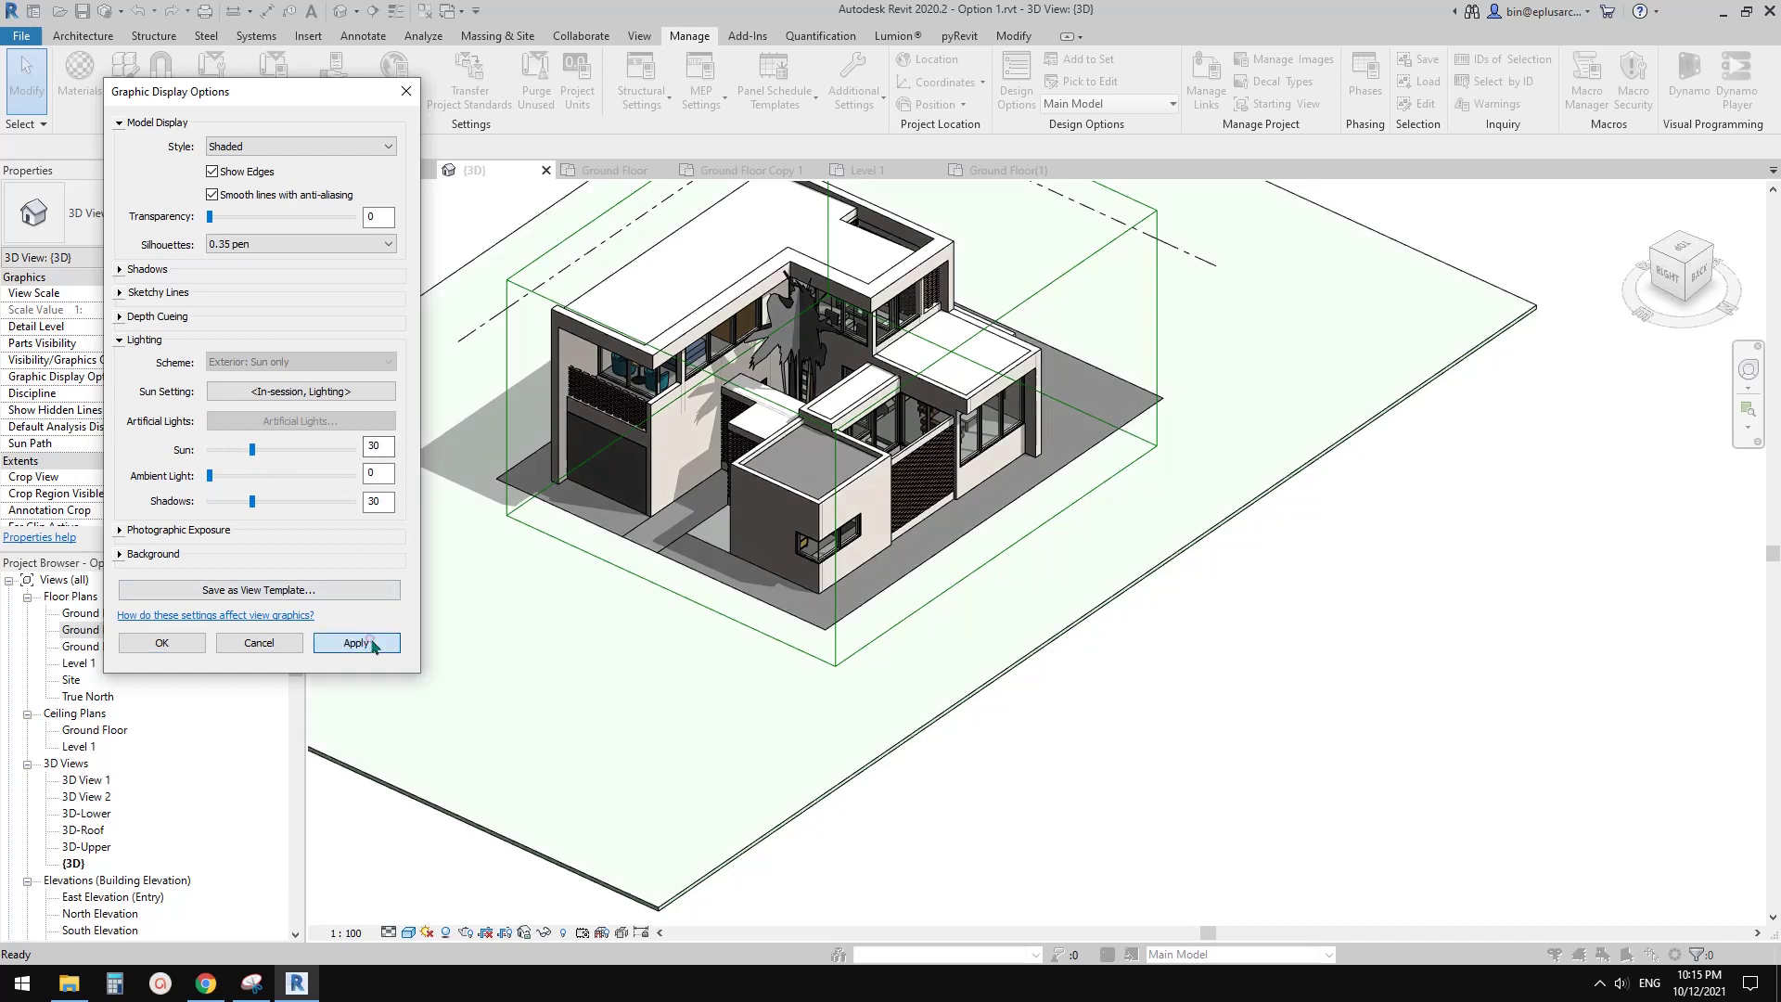
pyautogui.click(238, 448)
pyautogui.click(357, 642)
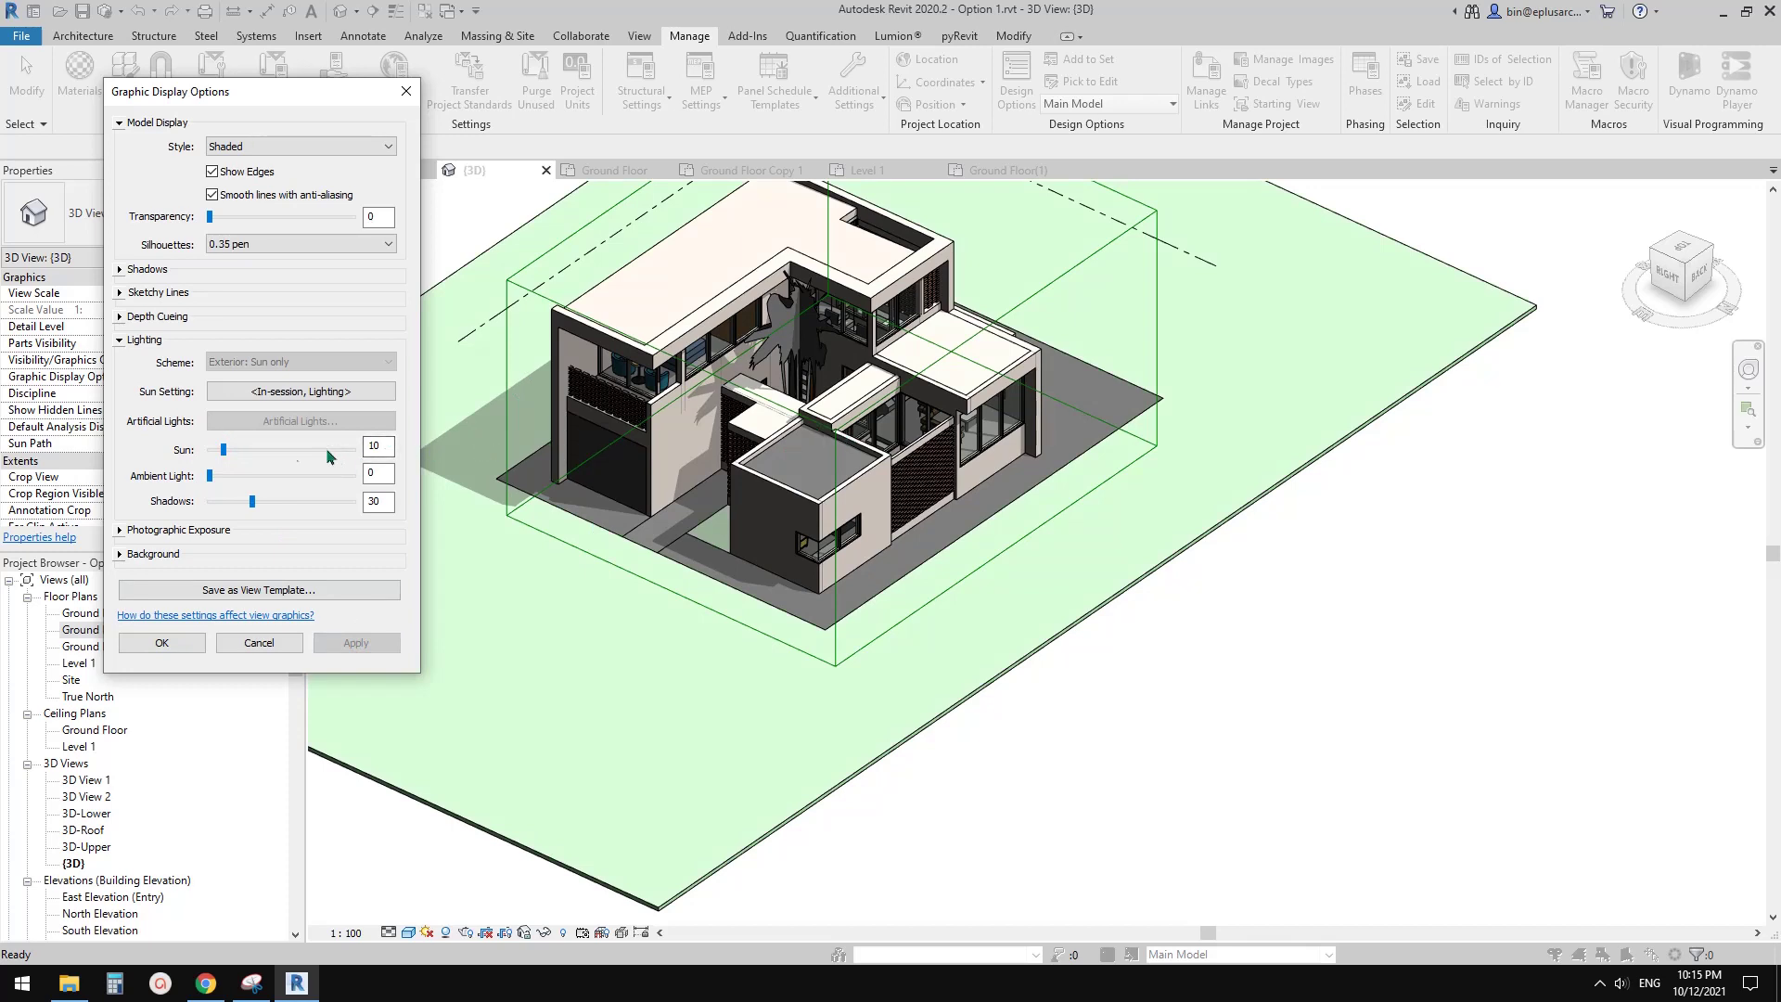
pyautogui.moveTo(223, 450); pyautogui.dragTo(344, 450)
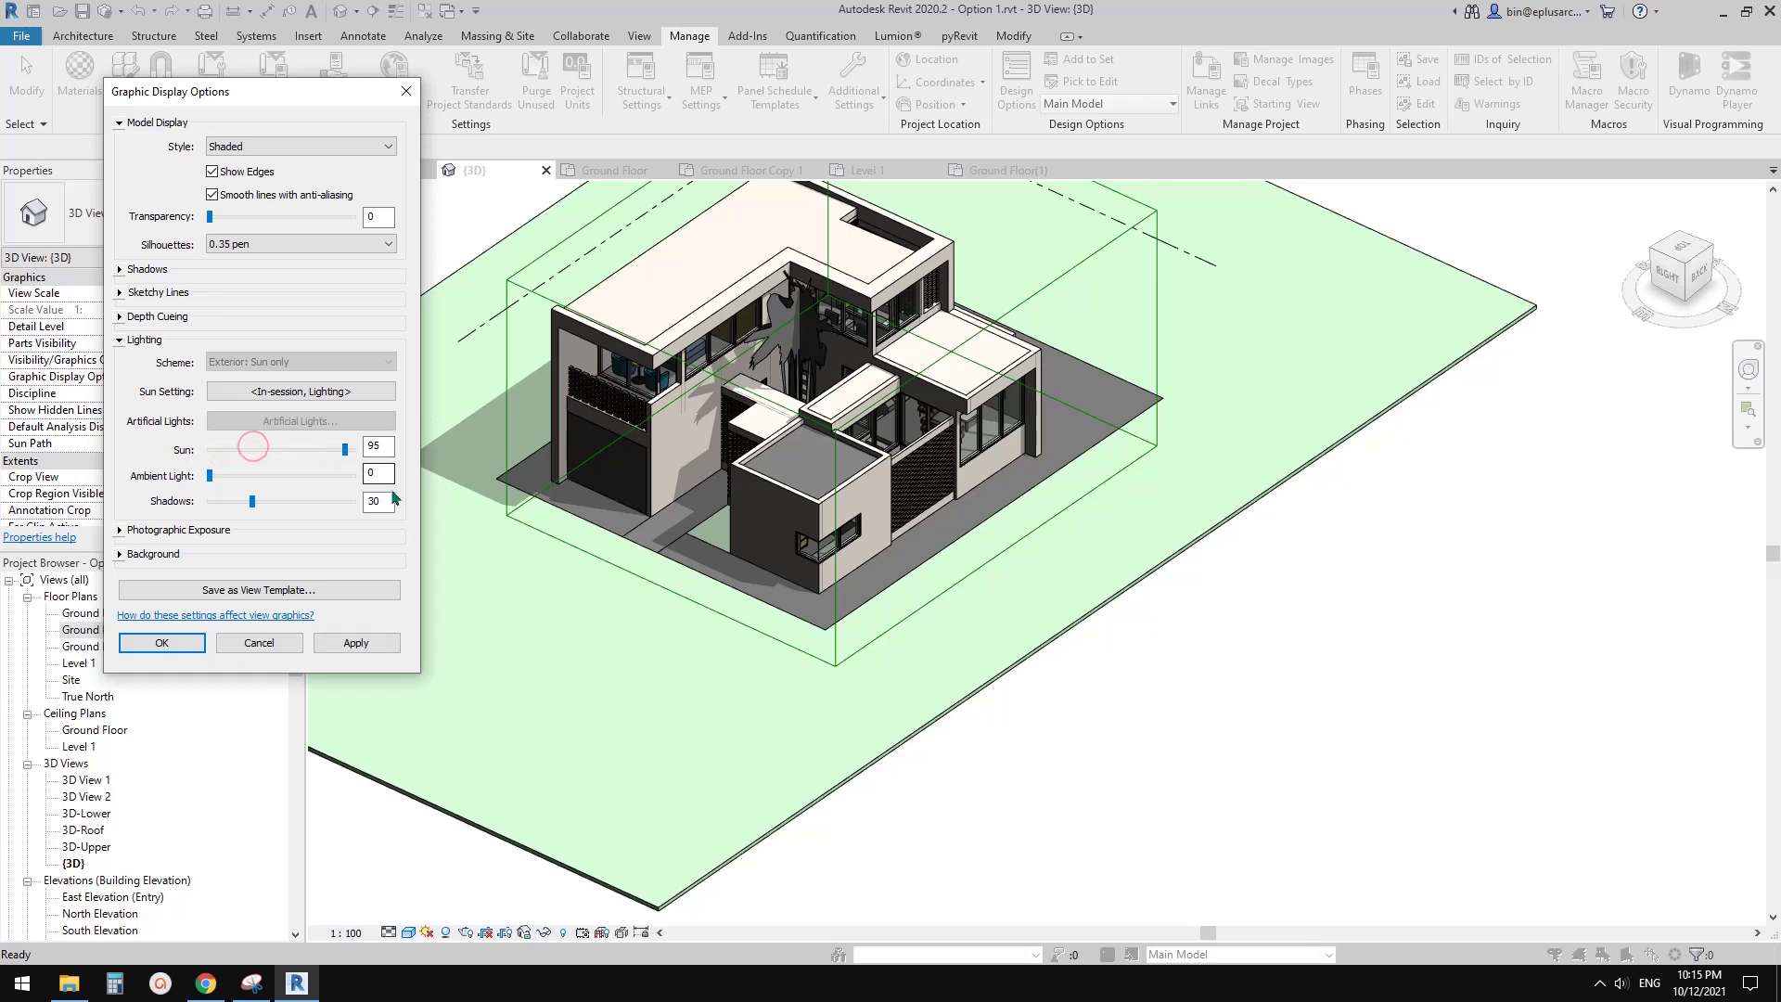
pyautogui.click(375, 640)
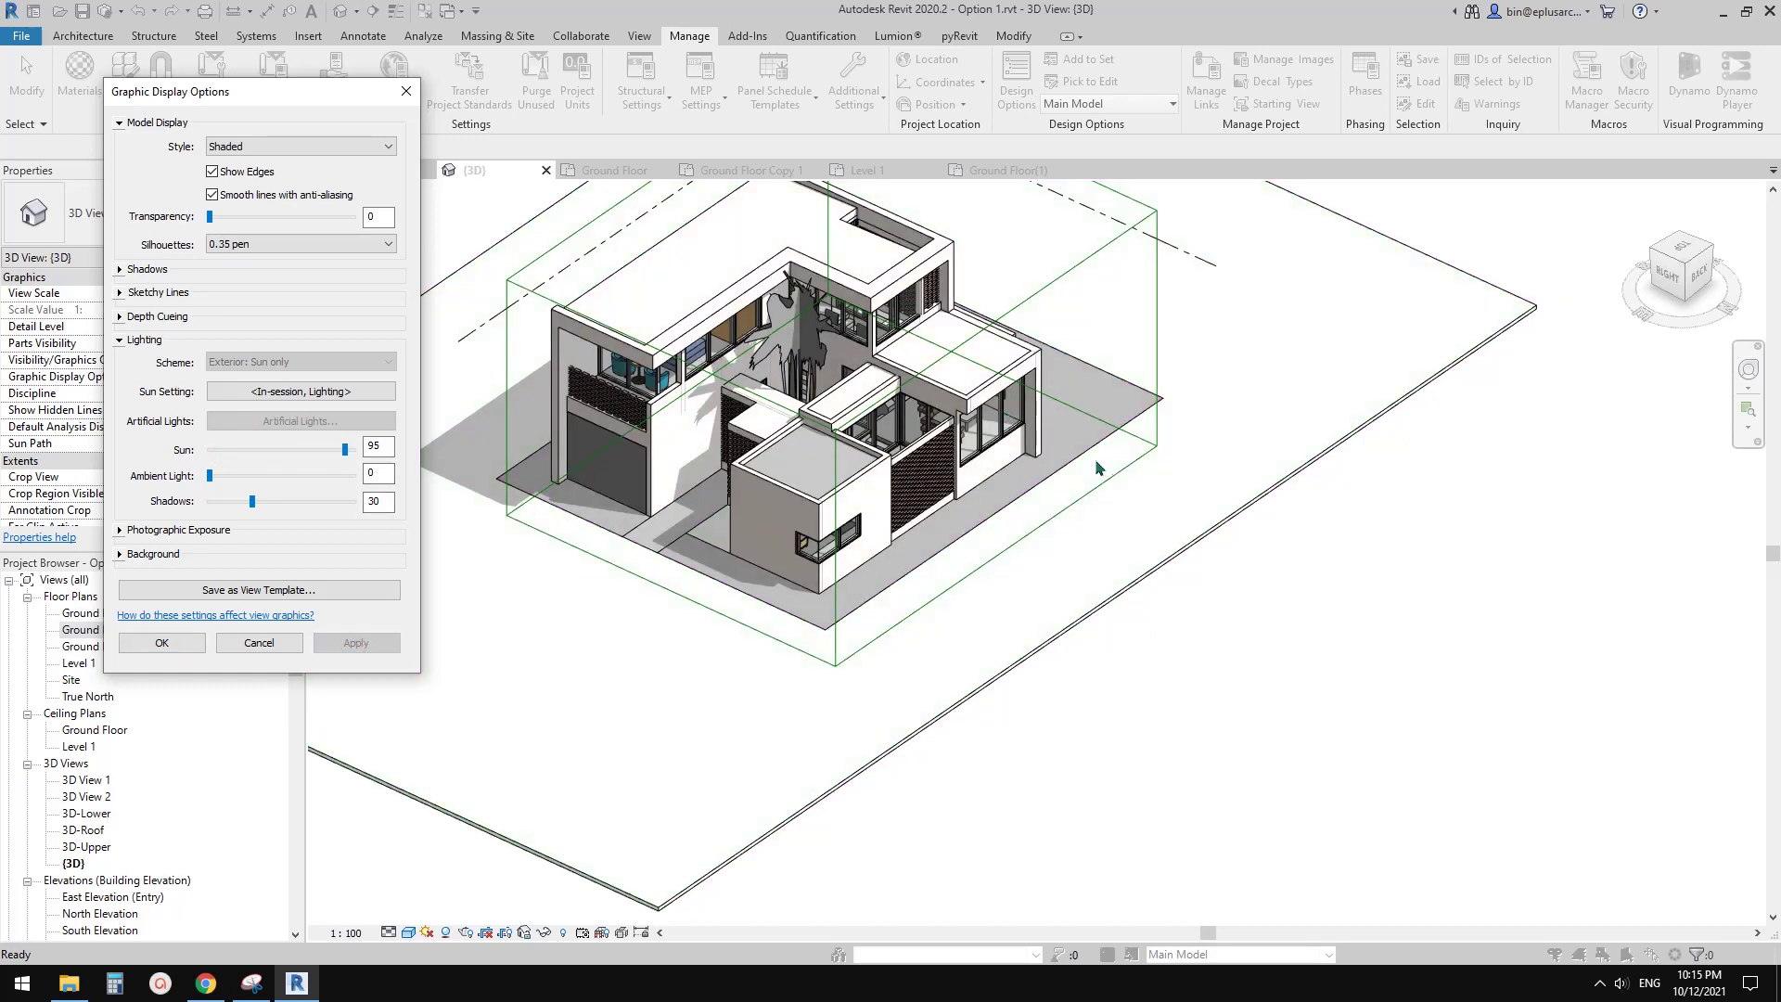
pyautogui.click(161, 642)
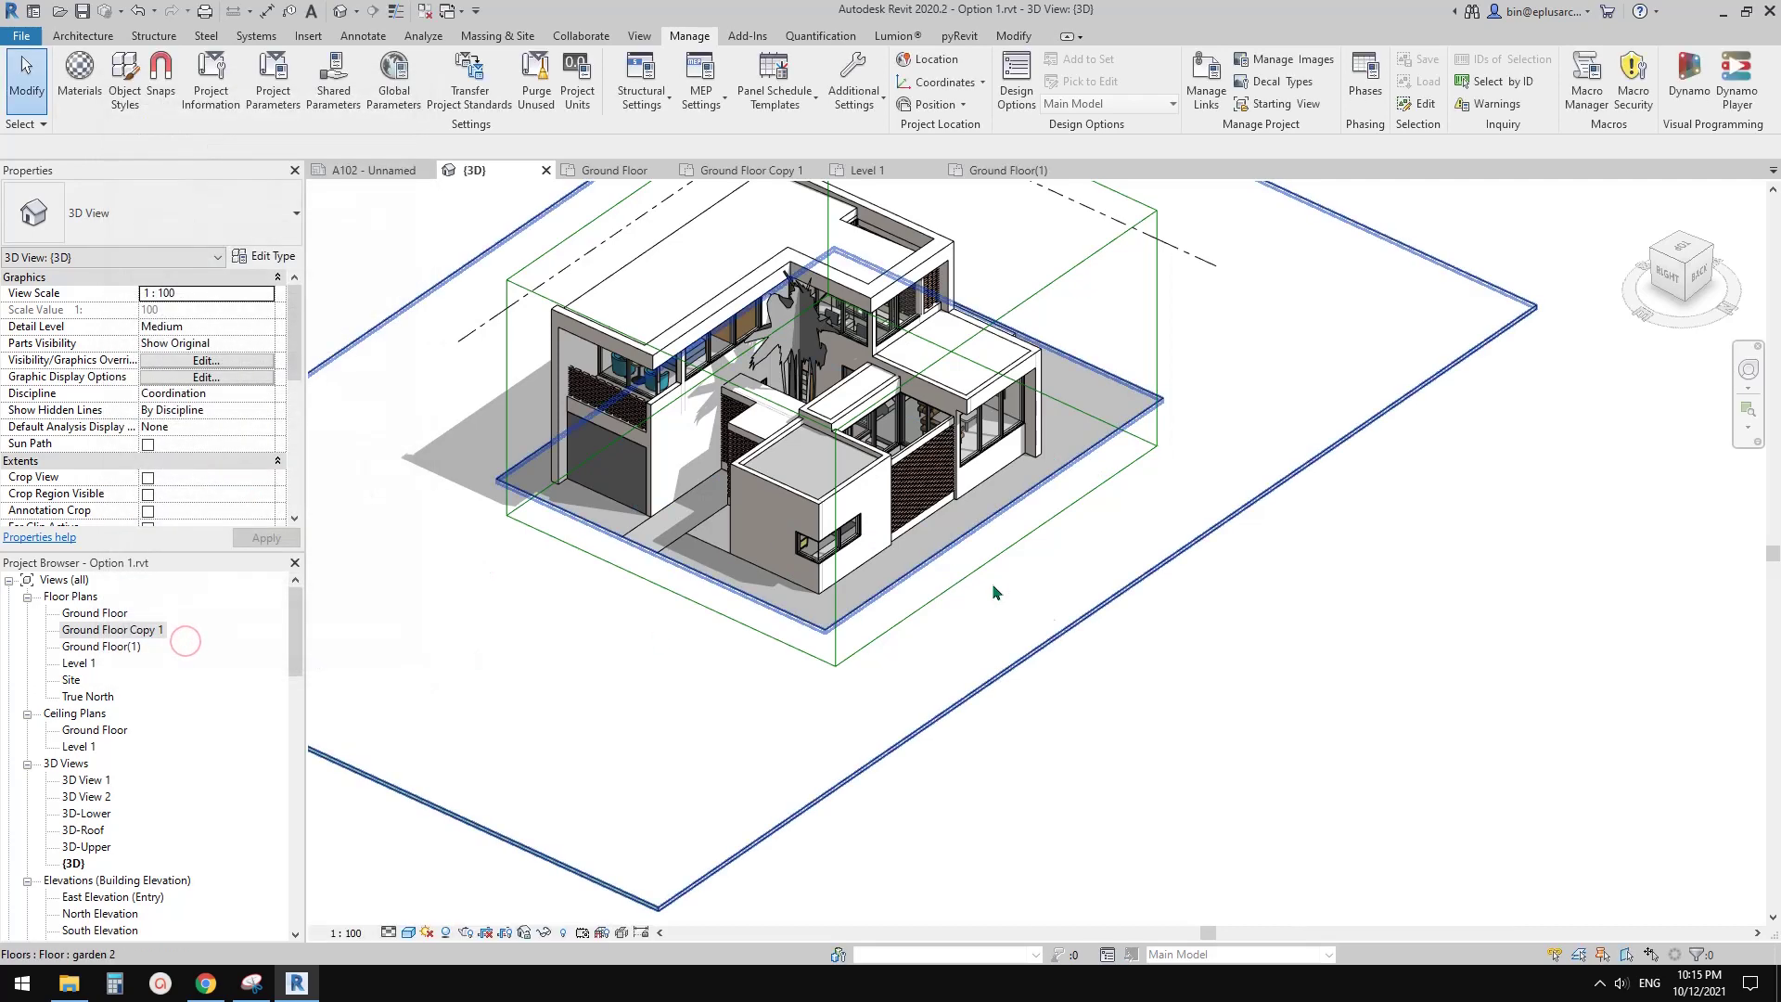
# Step: Examine the graphics and appearance settings of the paving material used in the garden 3 floor's structure
pyautogui.click(1094, 408)
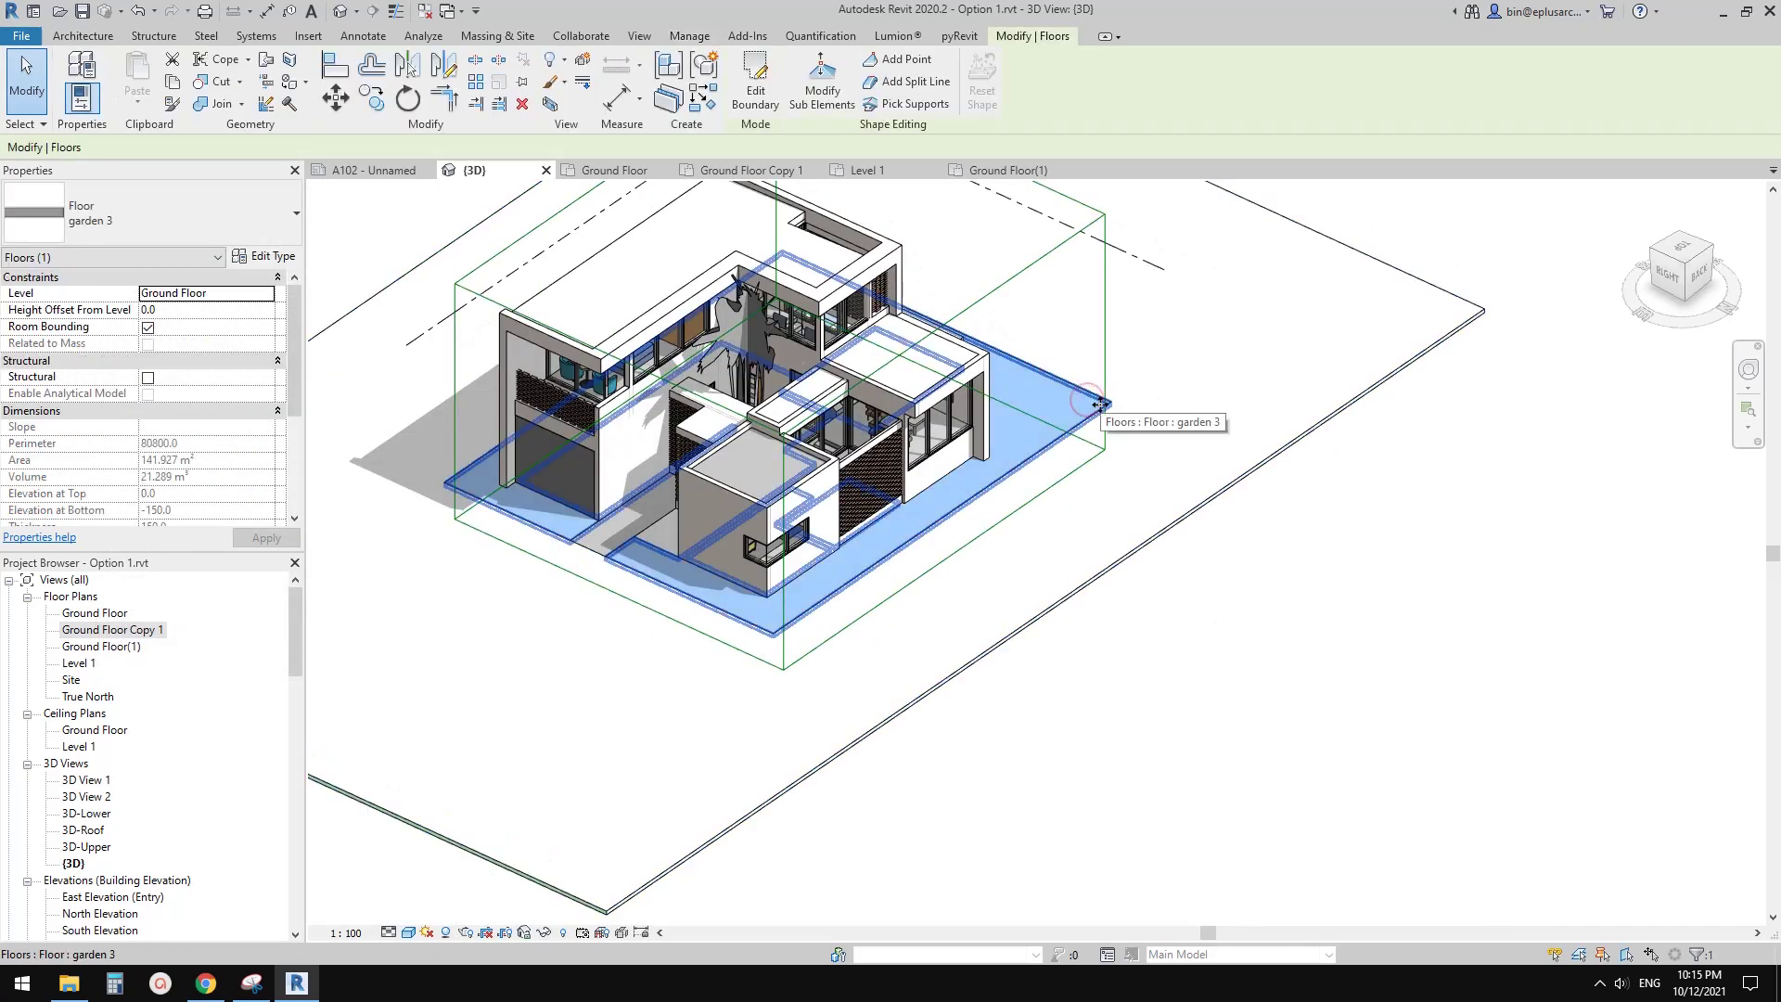
pyautogui.click(1254, 570)
pyautogui.scroll(1, 1080, 417)
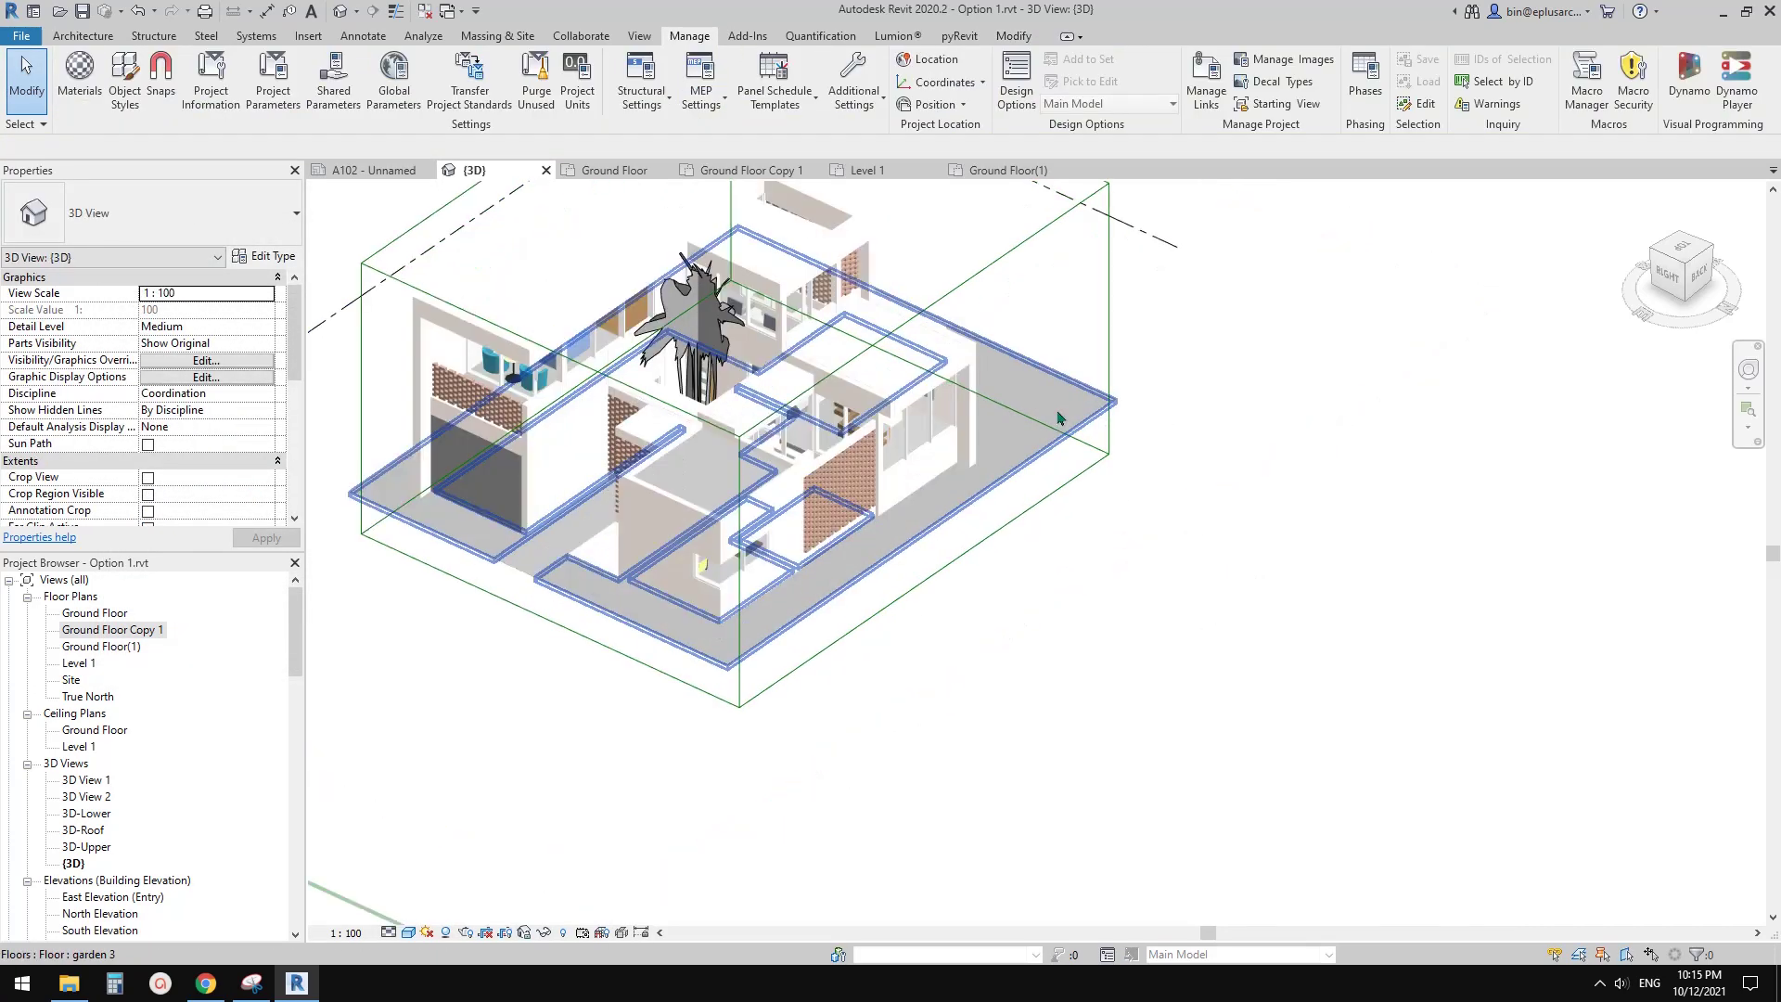
pyautogui.click(1056, 409)
pyautogui.click(268, 259)
pyautogui.click(267, 259)
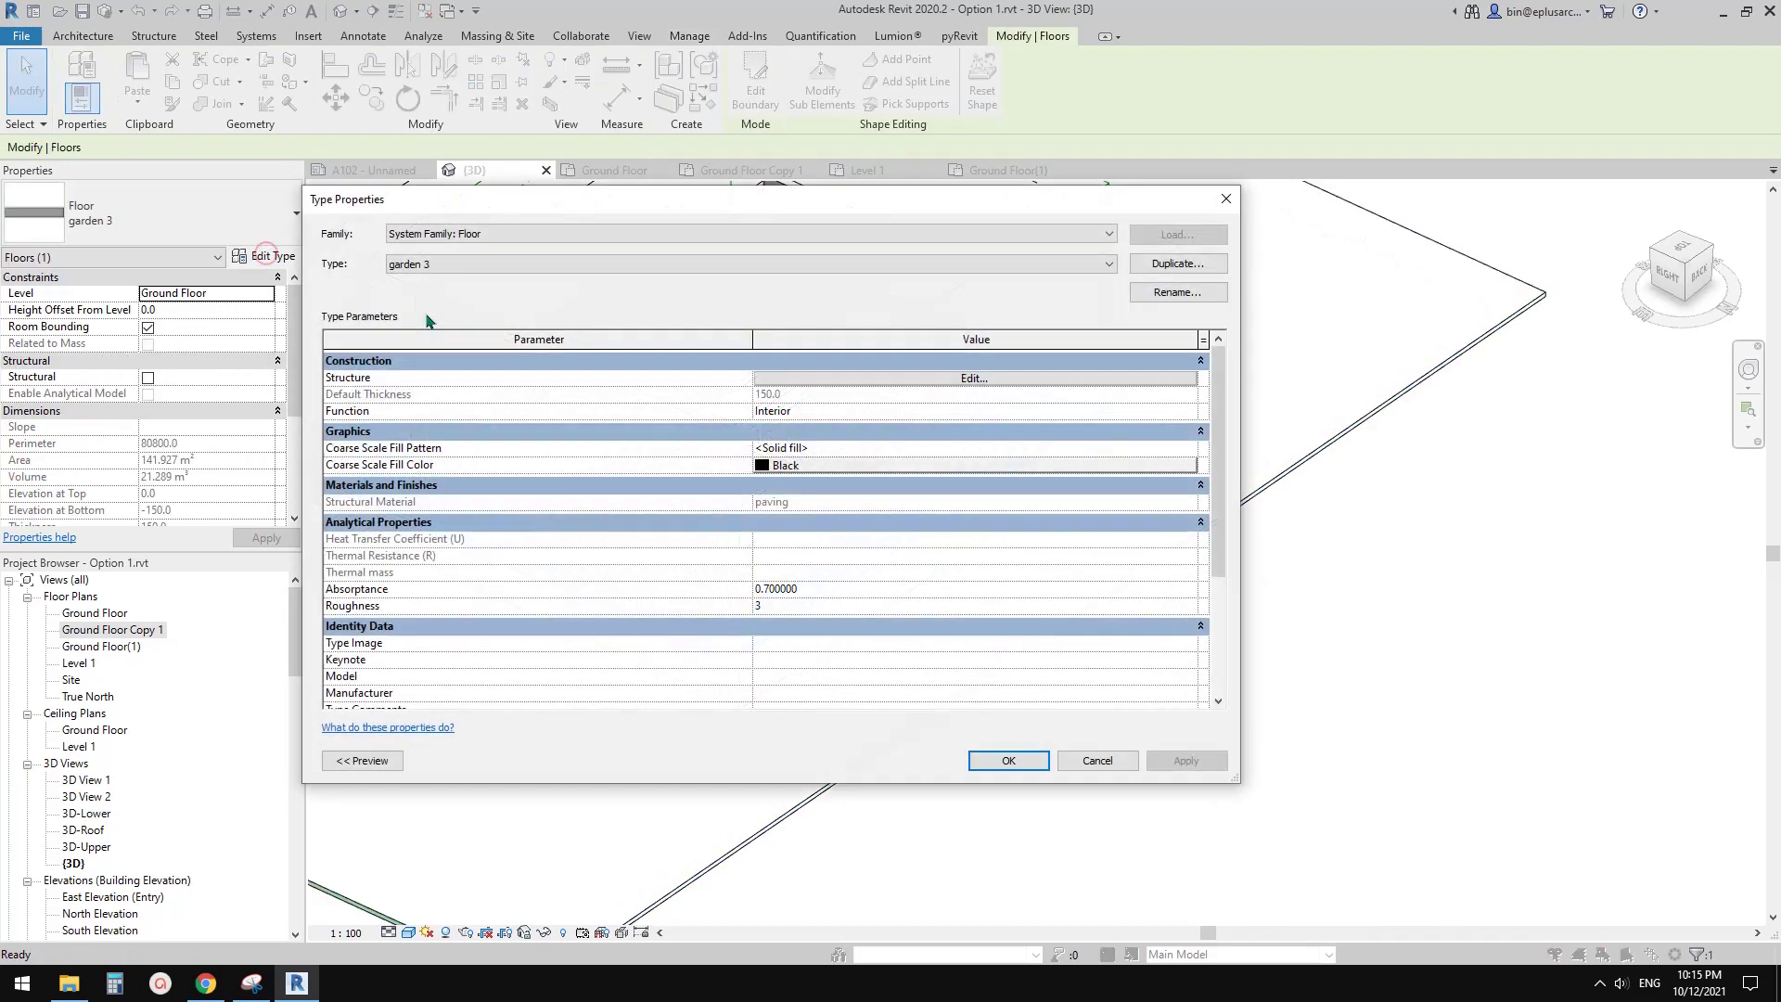
pyautogui.click(774, 379)
pyautogui.click(706, 378)
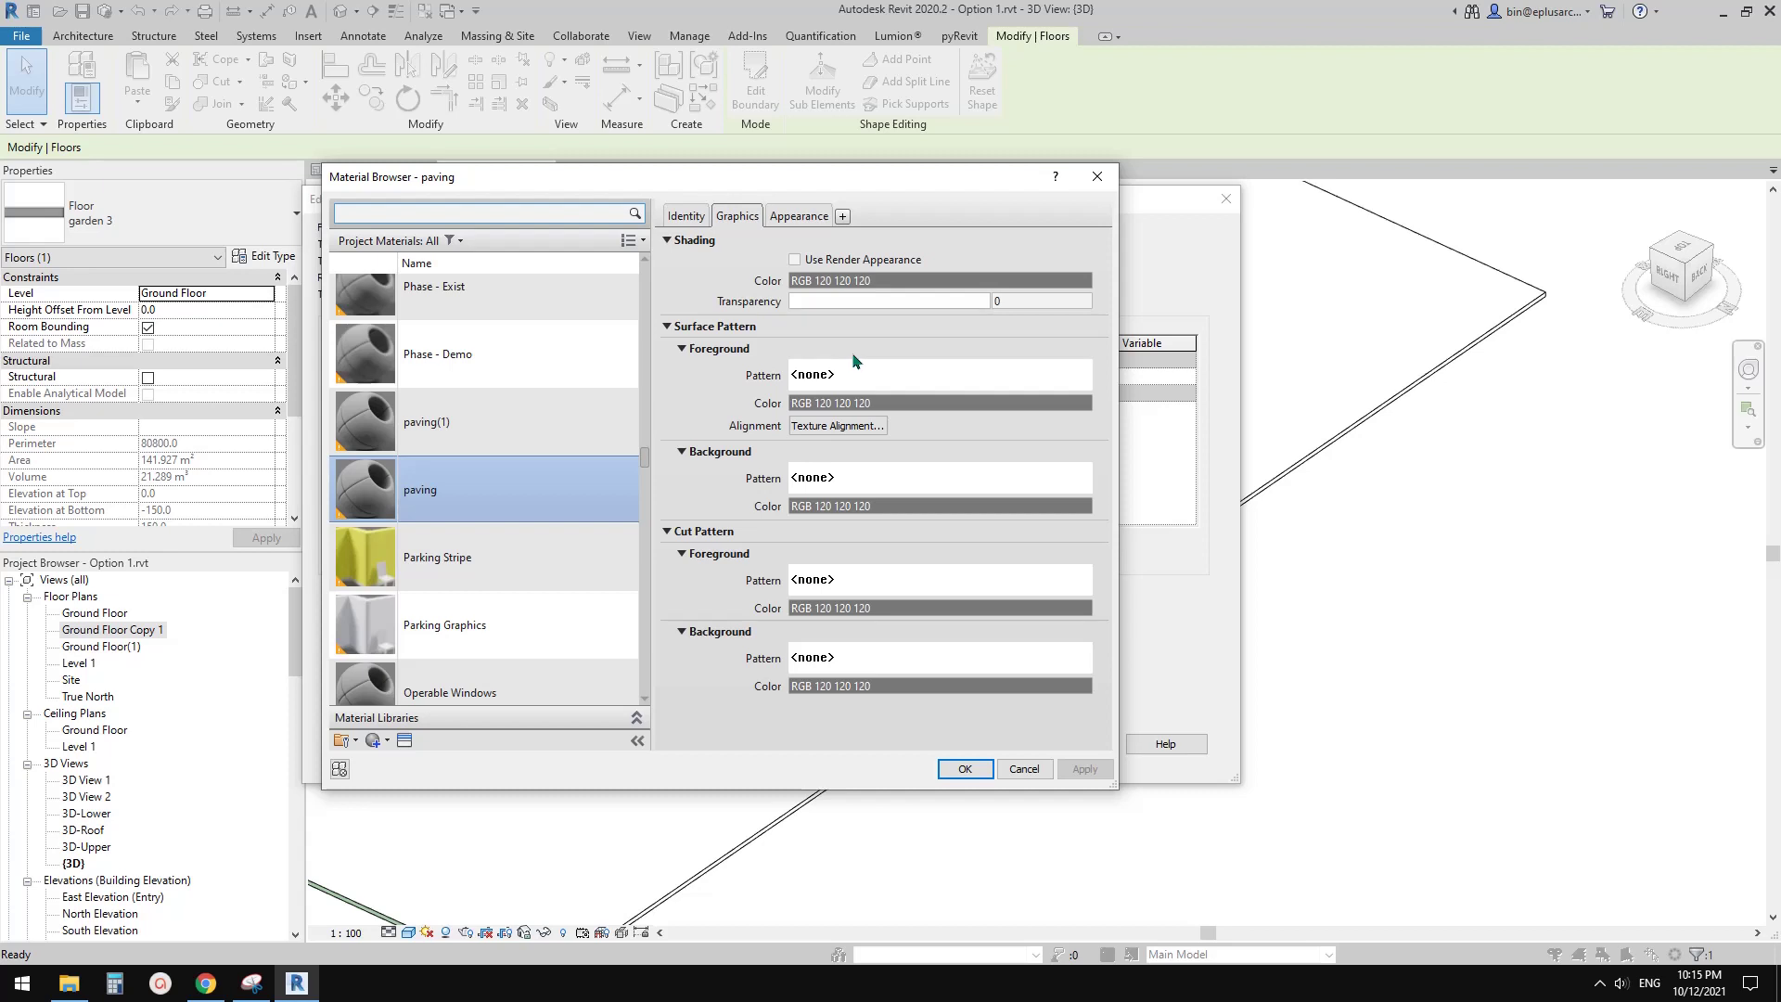
pyautogui.click(787, 216)
pyautogui.click(1094, 177)
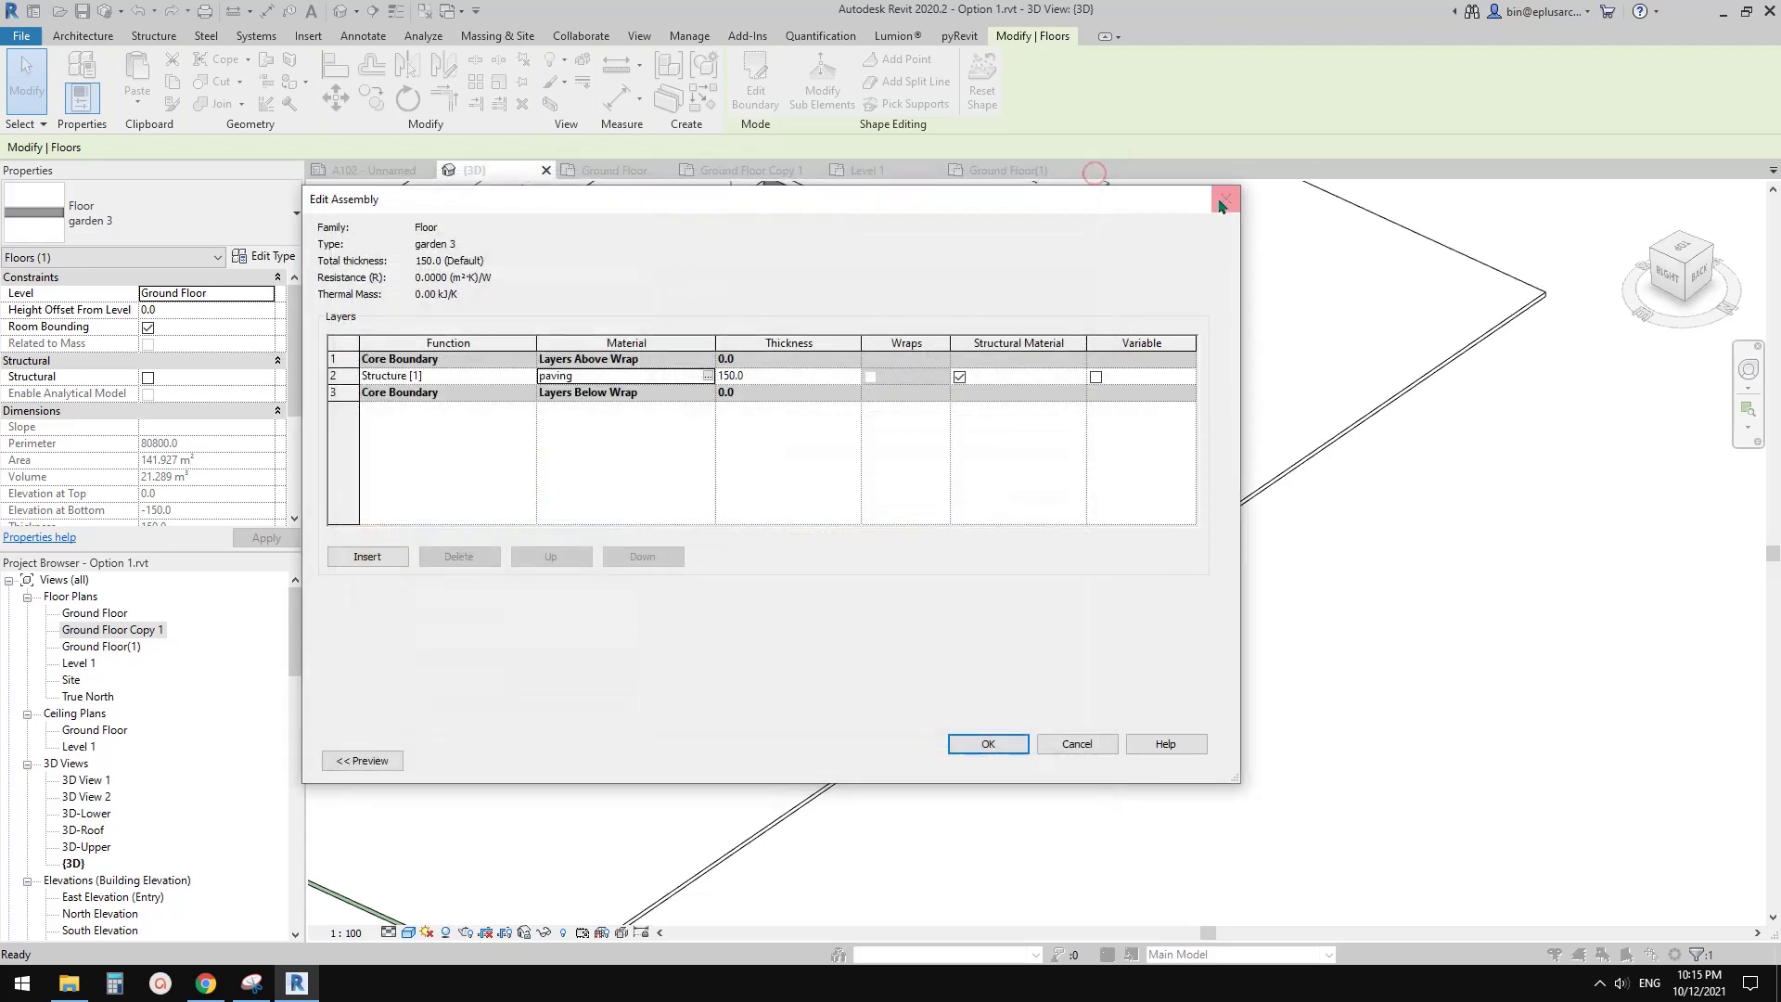
pyautogui.click(1225, 198)
# Step: Recheck the paving material's shading colour in the floor structure and leave the garden 3 type unchanged
pyautogui.click(923, 379)
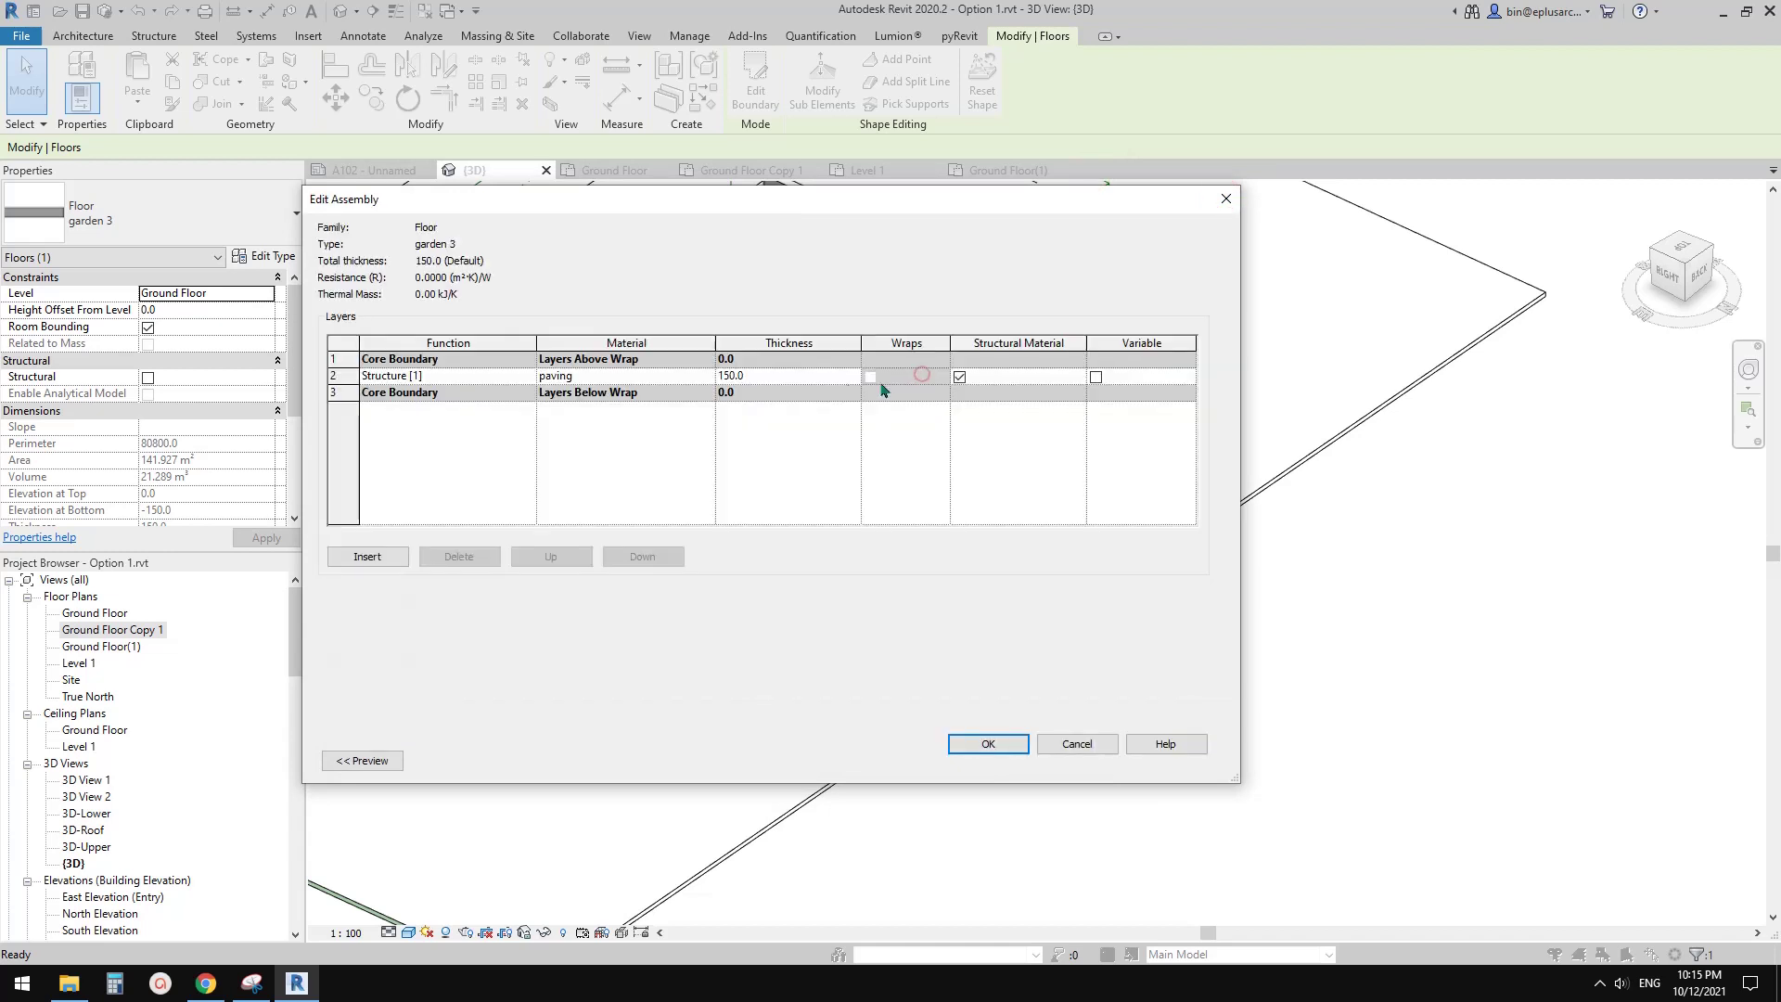
pyautogui.click(714, 379)
pyautogui.click(713, 377)
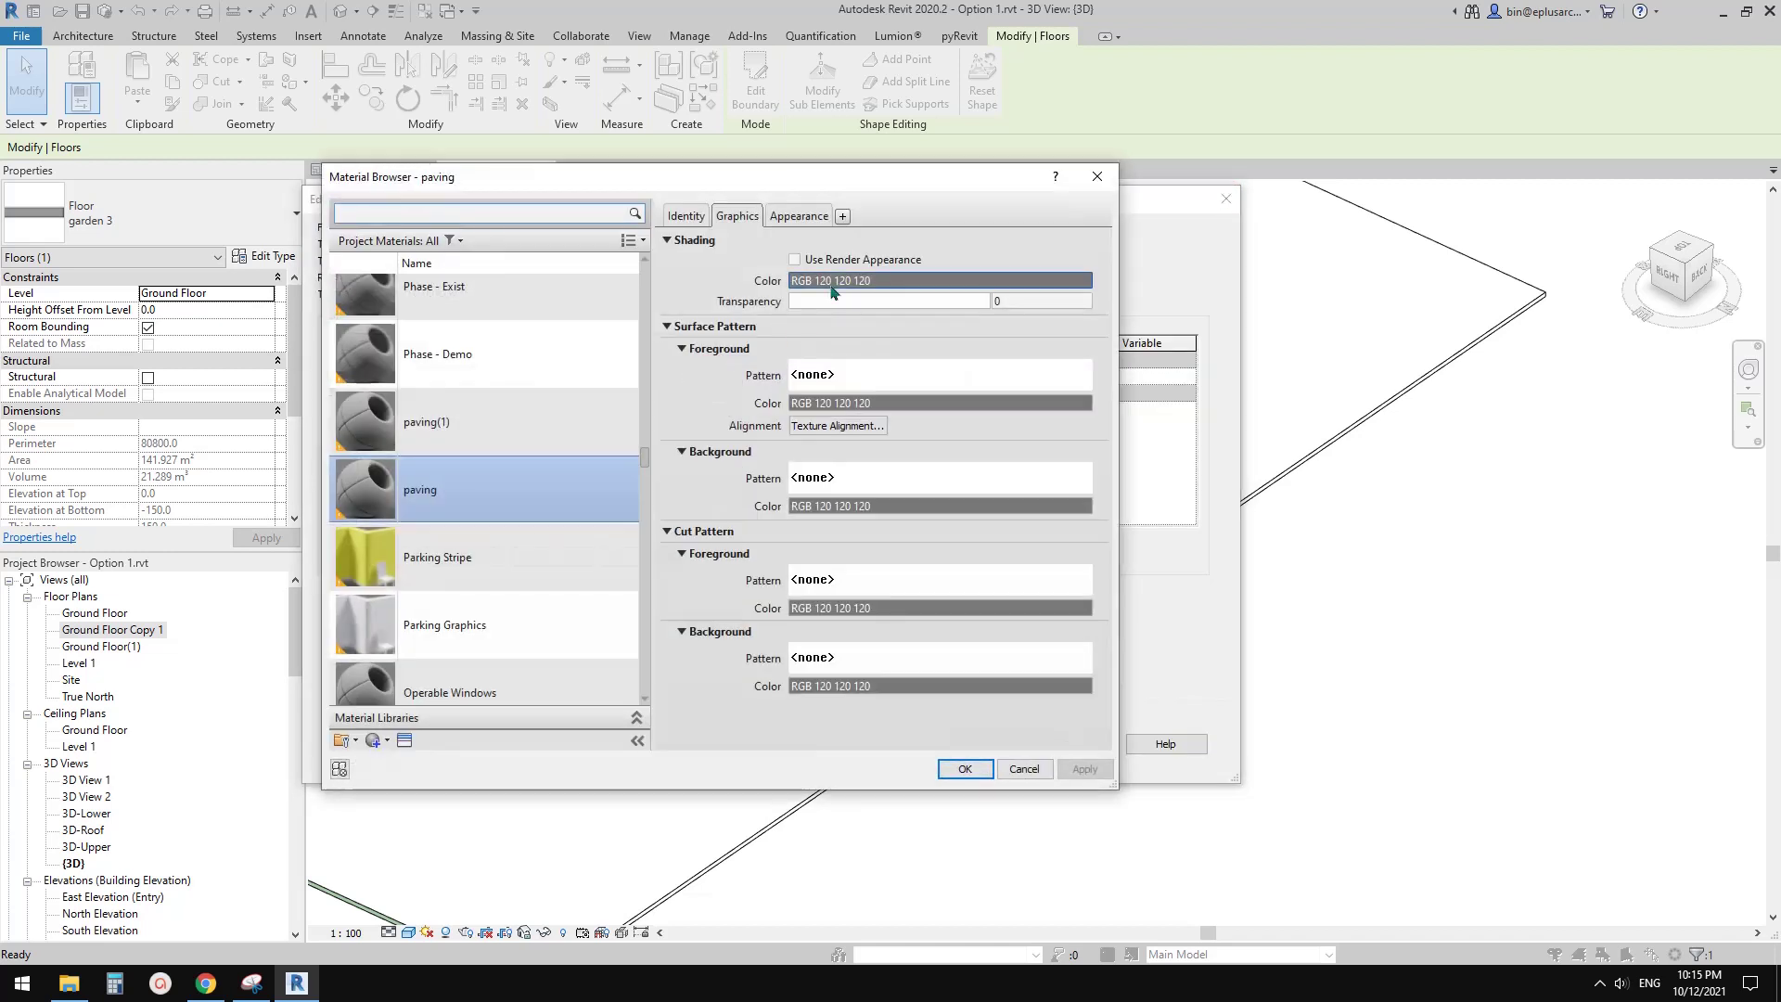
pyautogui.click(1097, 176)
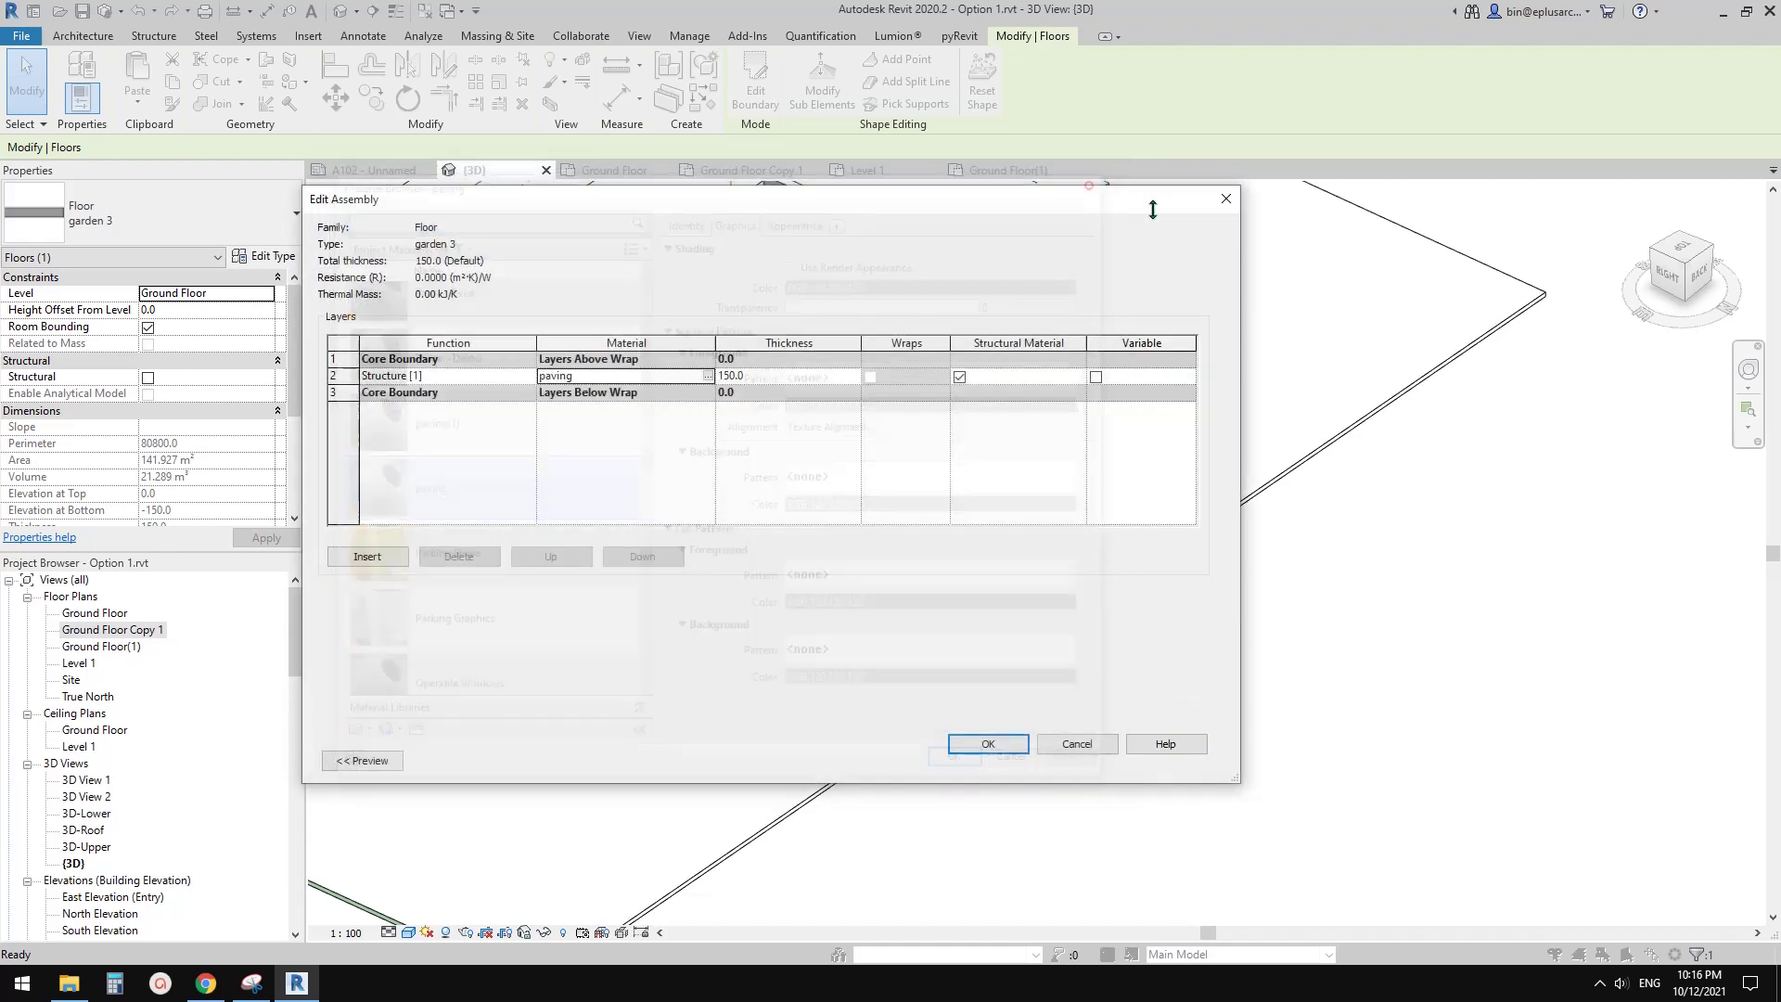
pyautogui.click(1226, 198)
pyautogui.click(1009, 760)
pyautogui.click(987, 768)
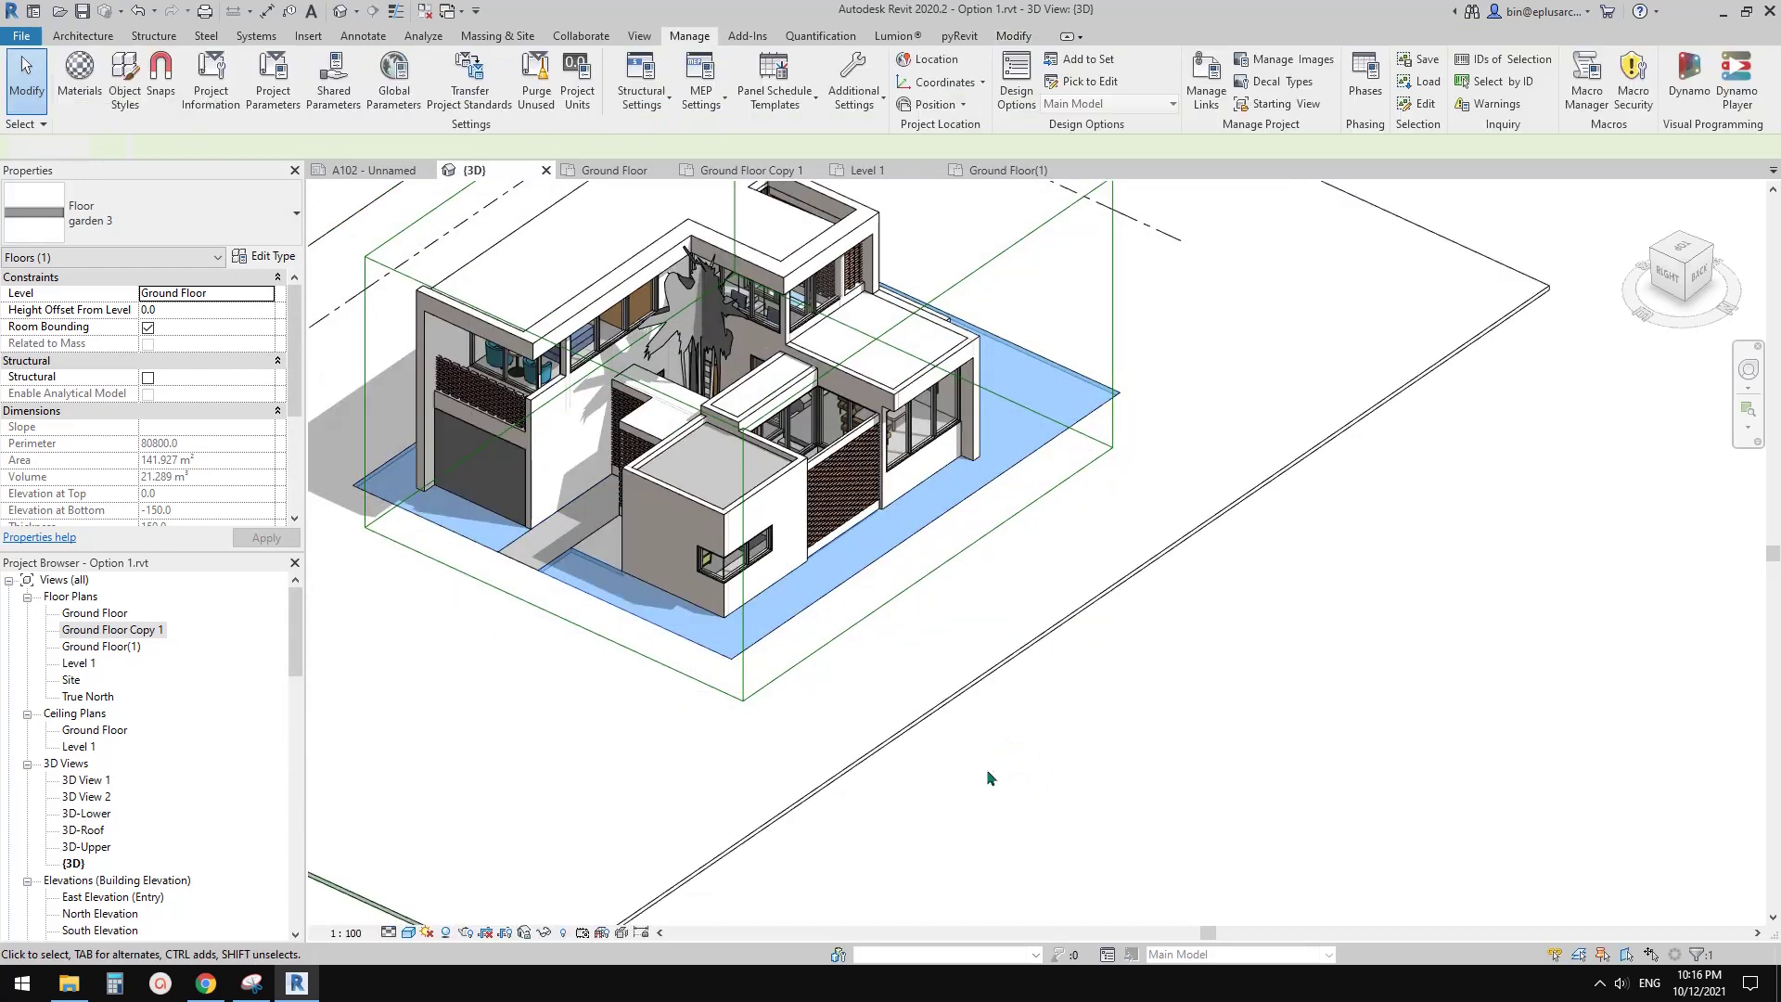
# Step: Switch the 3D view to the Hidden Line visual style
pyautogui.click(408, 932)
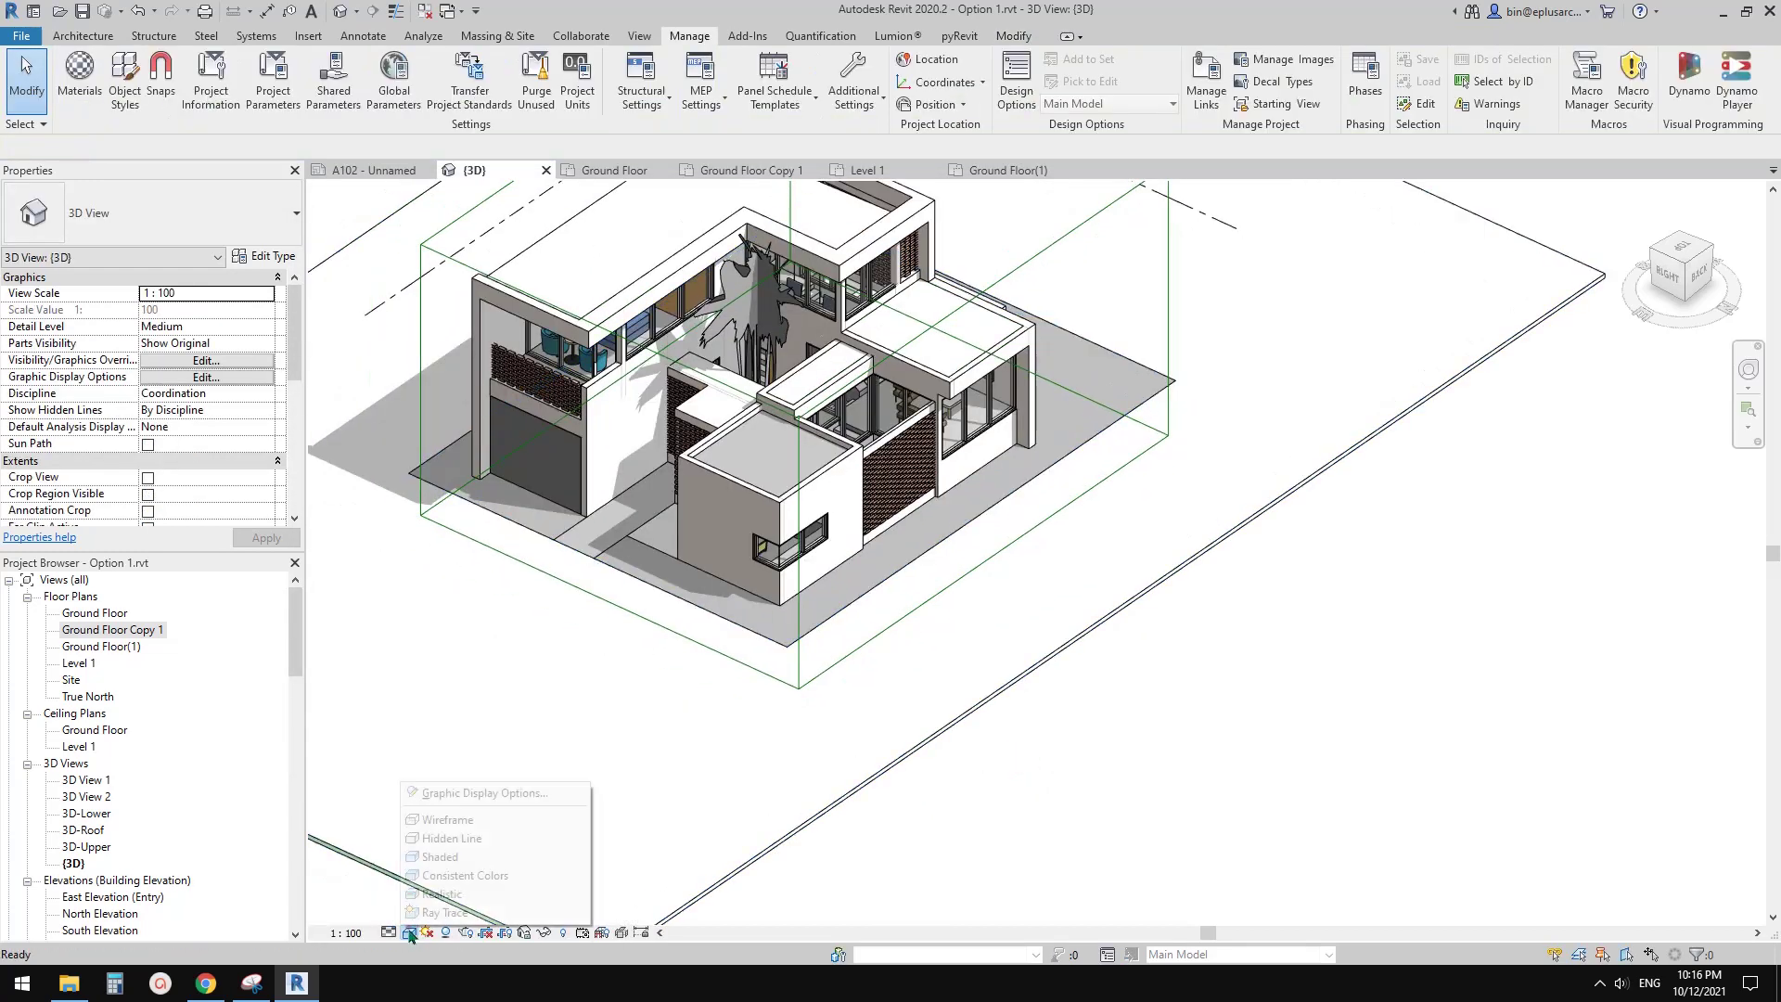
pyautogui.click(440, 847)
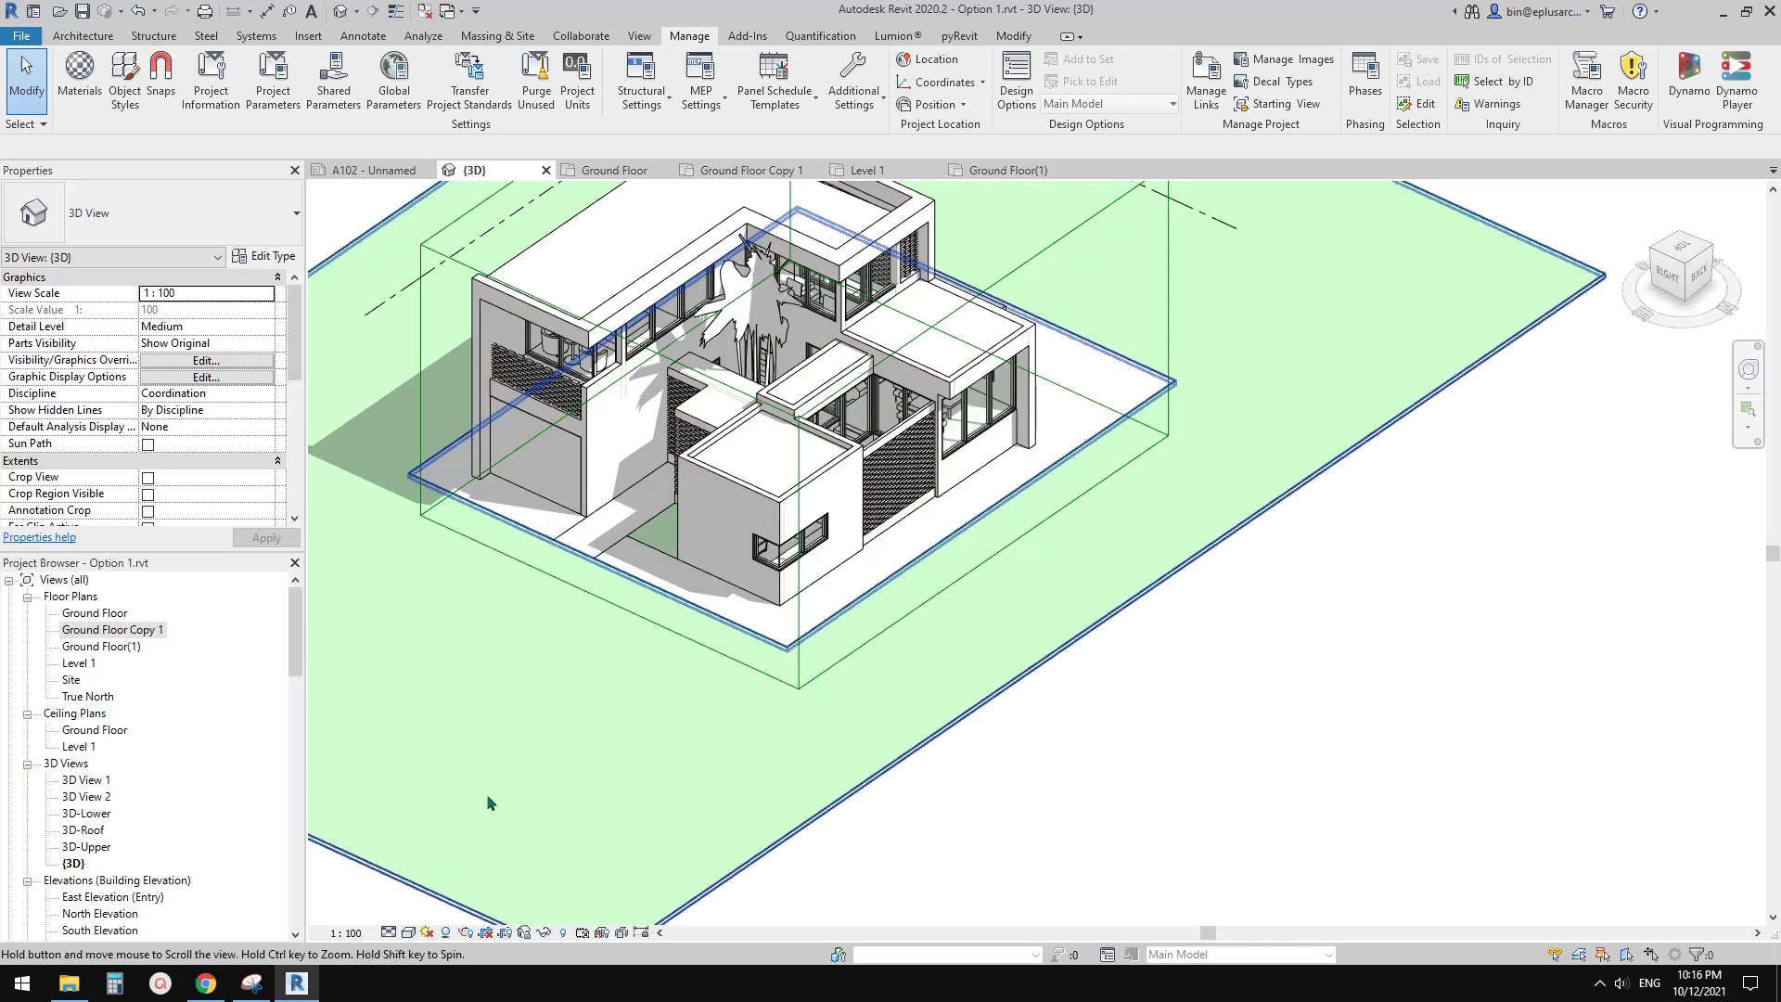
pyautogui.moveTo(485, 796); pyautogui.dragTo(569, 821, button='middle')
# Step: Open the Ground Floor(1) plan and examine the small garden floor between grids B and C near grid 4
pyautogui.doubleClick(113, 647)
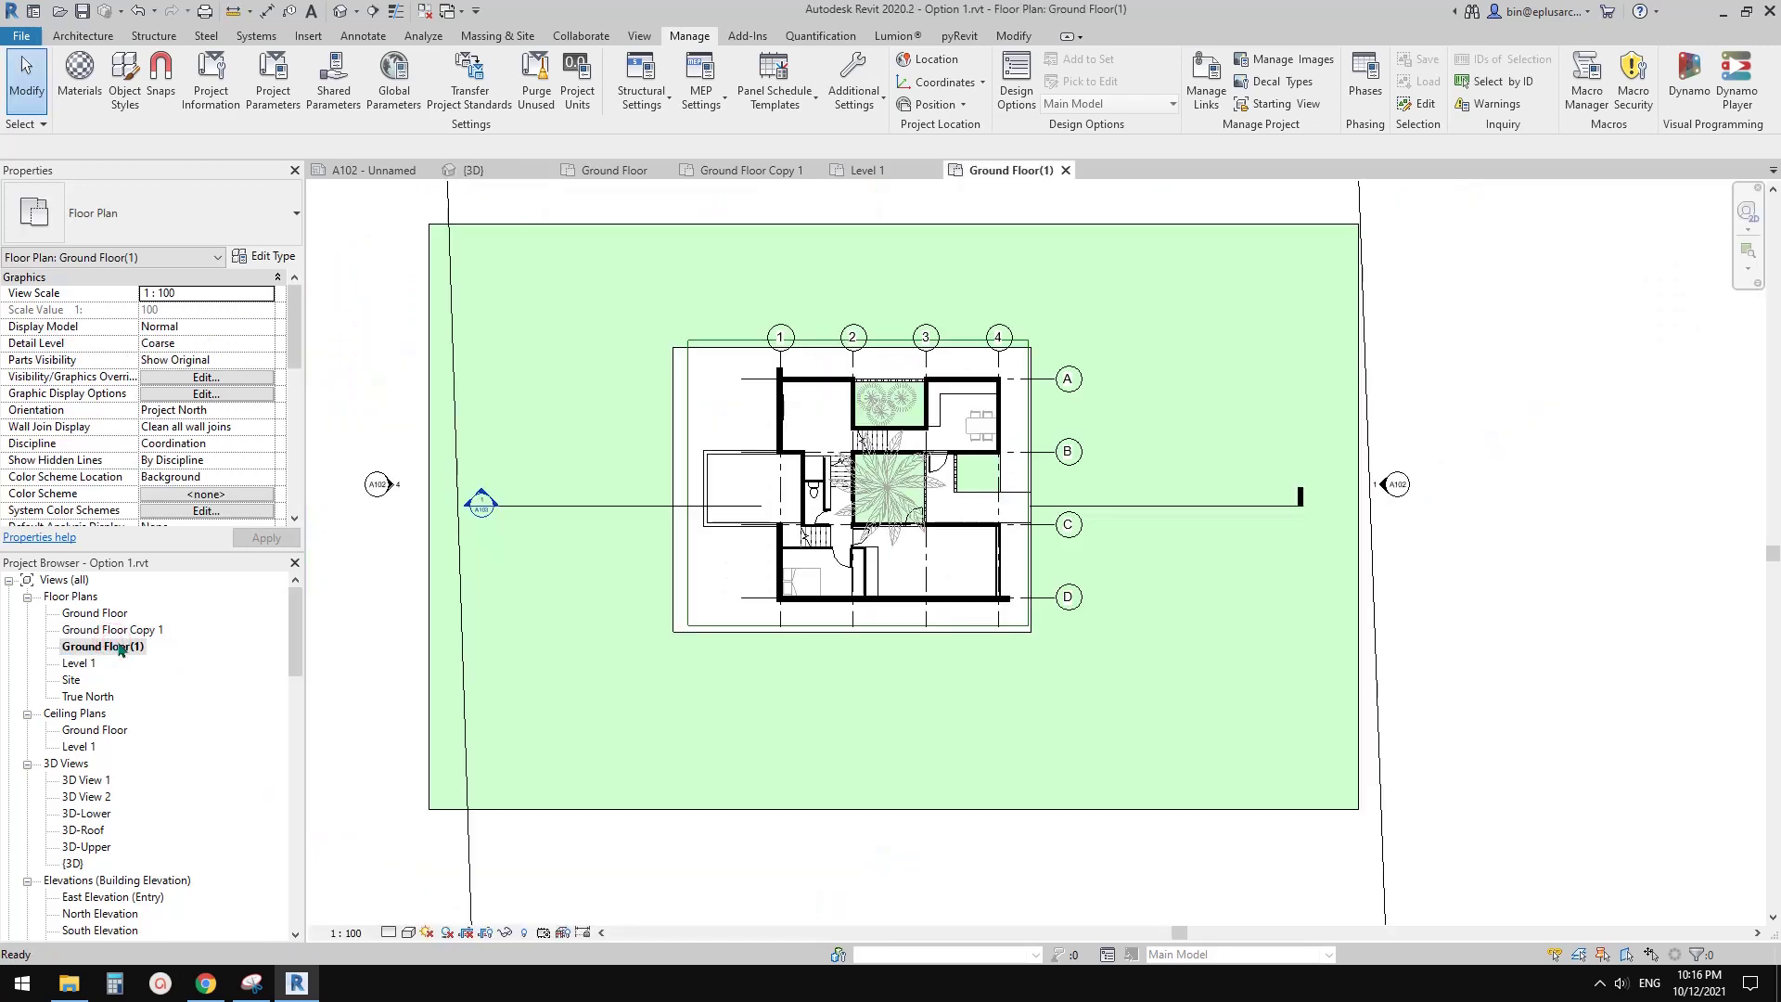
pyautogui.scroll(5, 846, 443)
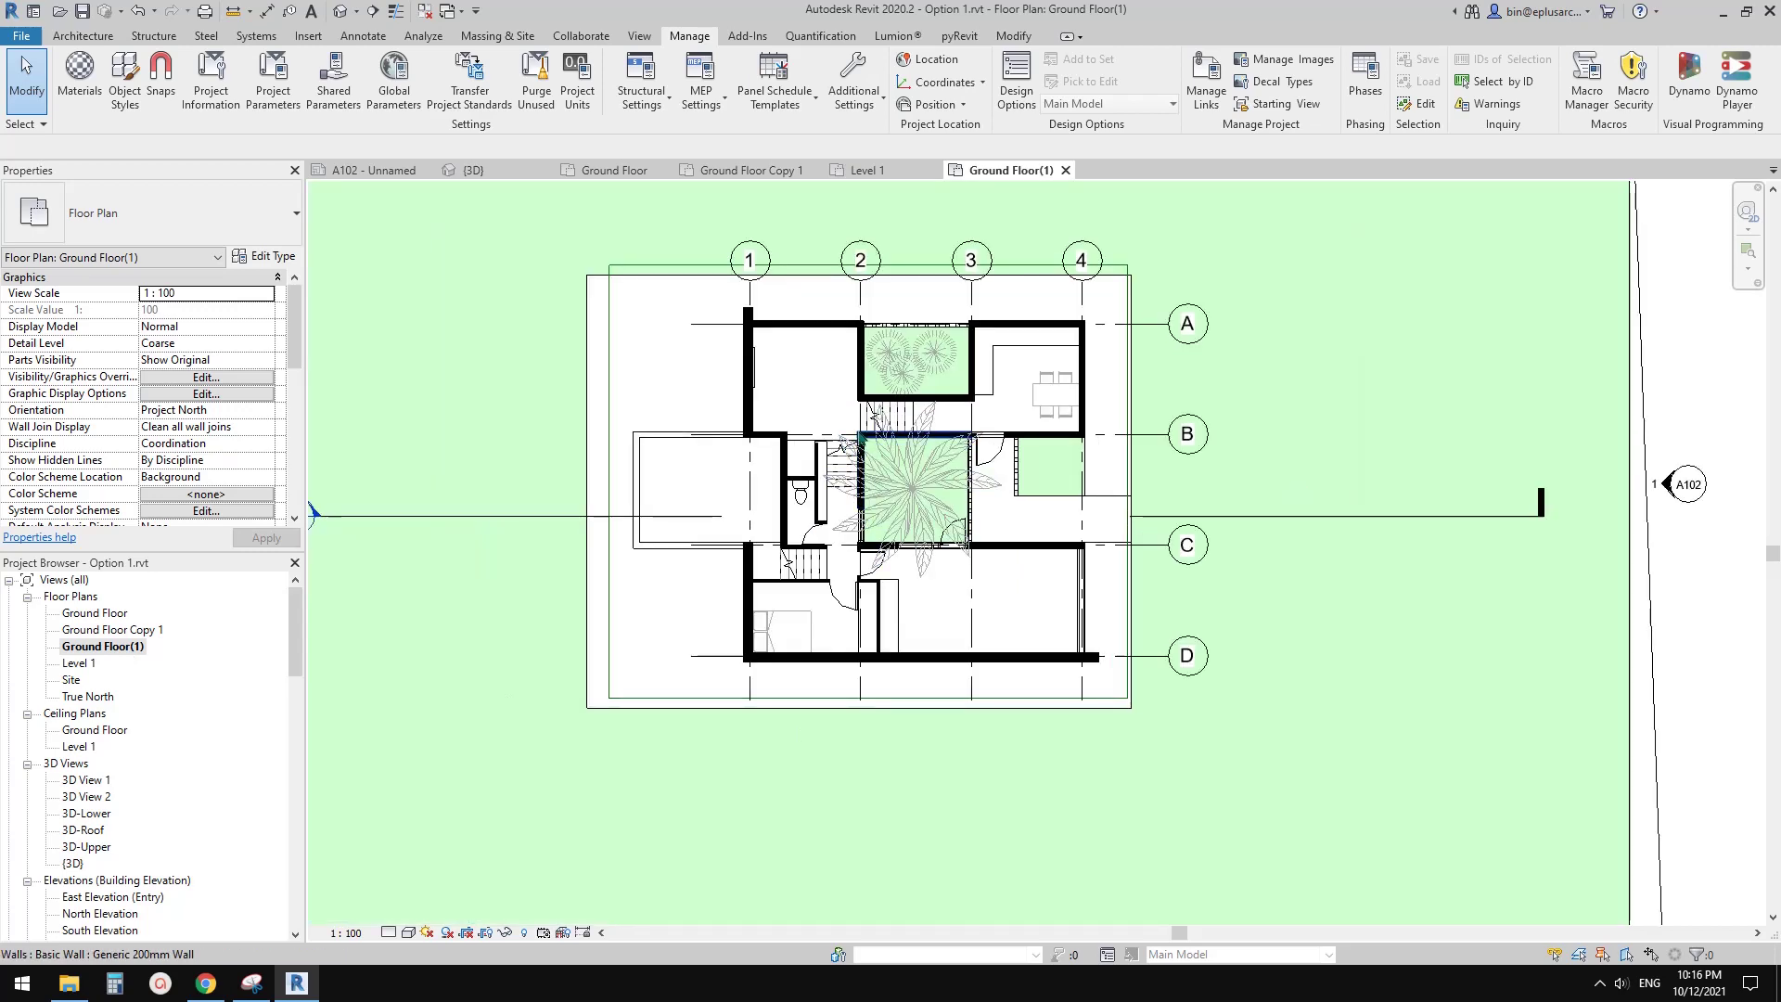
pyautogui.scroll(-3, 851, 414)
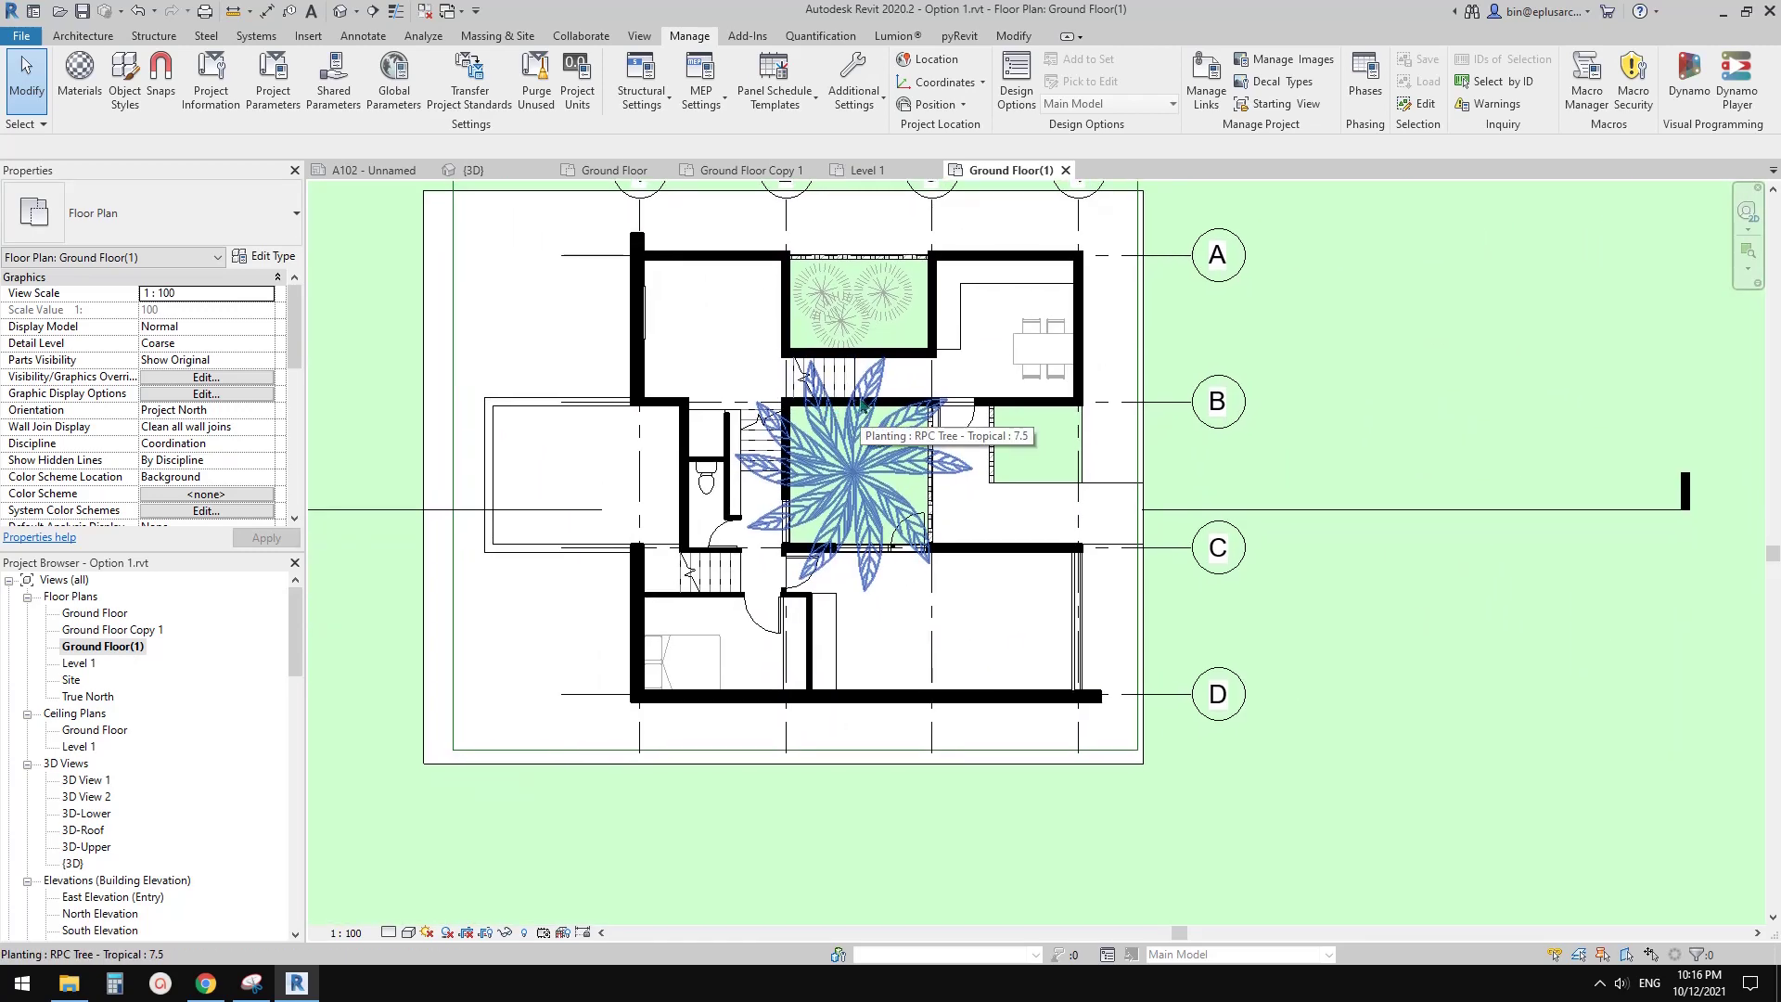
pyautogui.moveTo(860, 405)
pyautogui.mouseDown(button='middle')
pyautogui.moveTo(919, 374)
pyautogui.moveTo(871, 426)
pyautogui.mouseUp(button='middle')
pyautogui.scroll(2, 1048, 422)
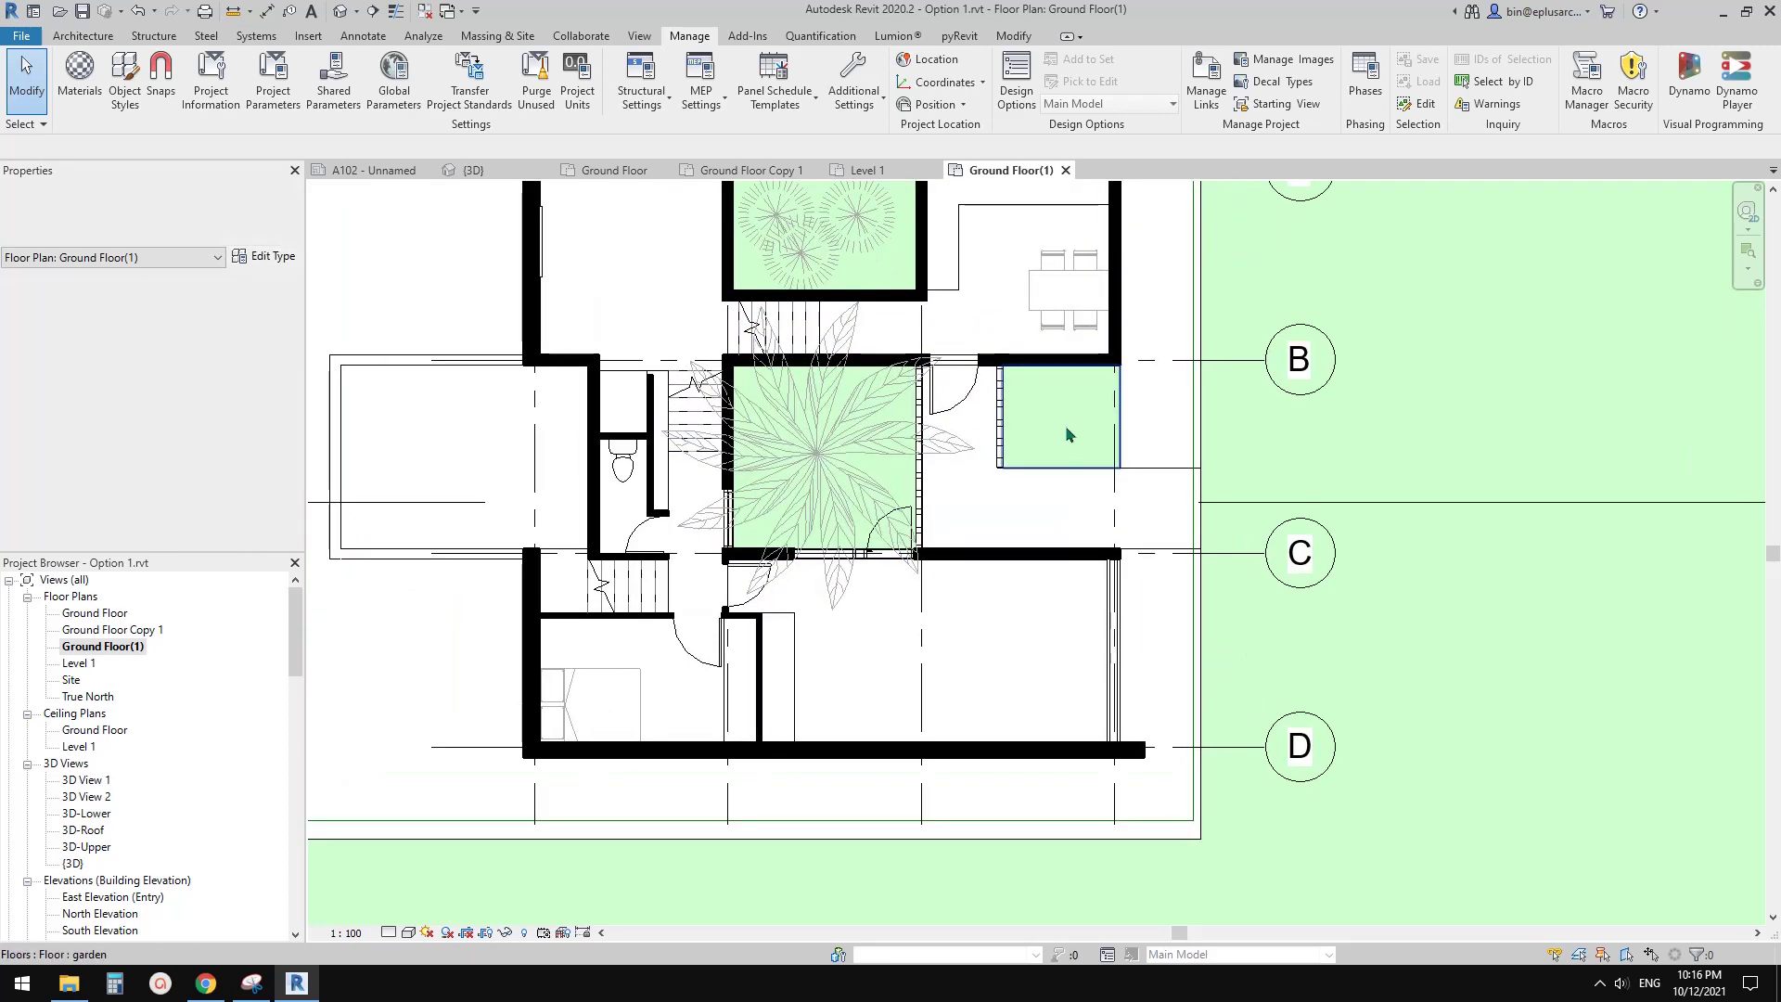
pyautogui.click(1024, 445)
pyautogui.moveTo(972, 404); pyautogui.dragTo(926, 454, button='middle')
pyautogui.press('Escape')
# Step: Examine the garden floors' extents by selecting the one between grids 2 and 3 beside grid A and the one near grid 4
pyautogui.moveTo(791, 348); pyautogui.dragTo(839, 395, button='middle')
pyautogui.scroll(2, 804, 381)
pyautogui.click(802, 356)
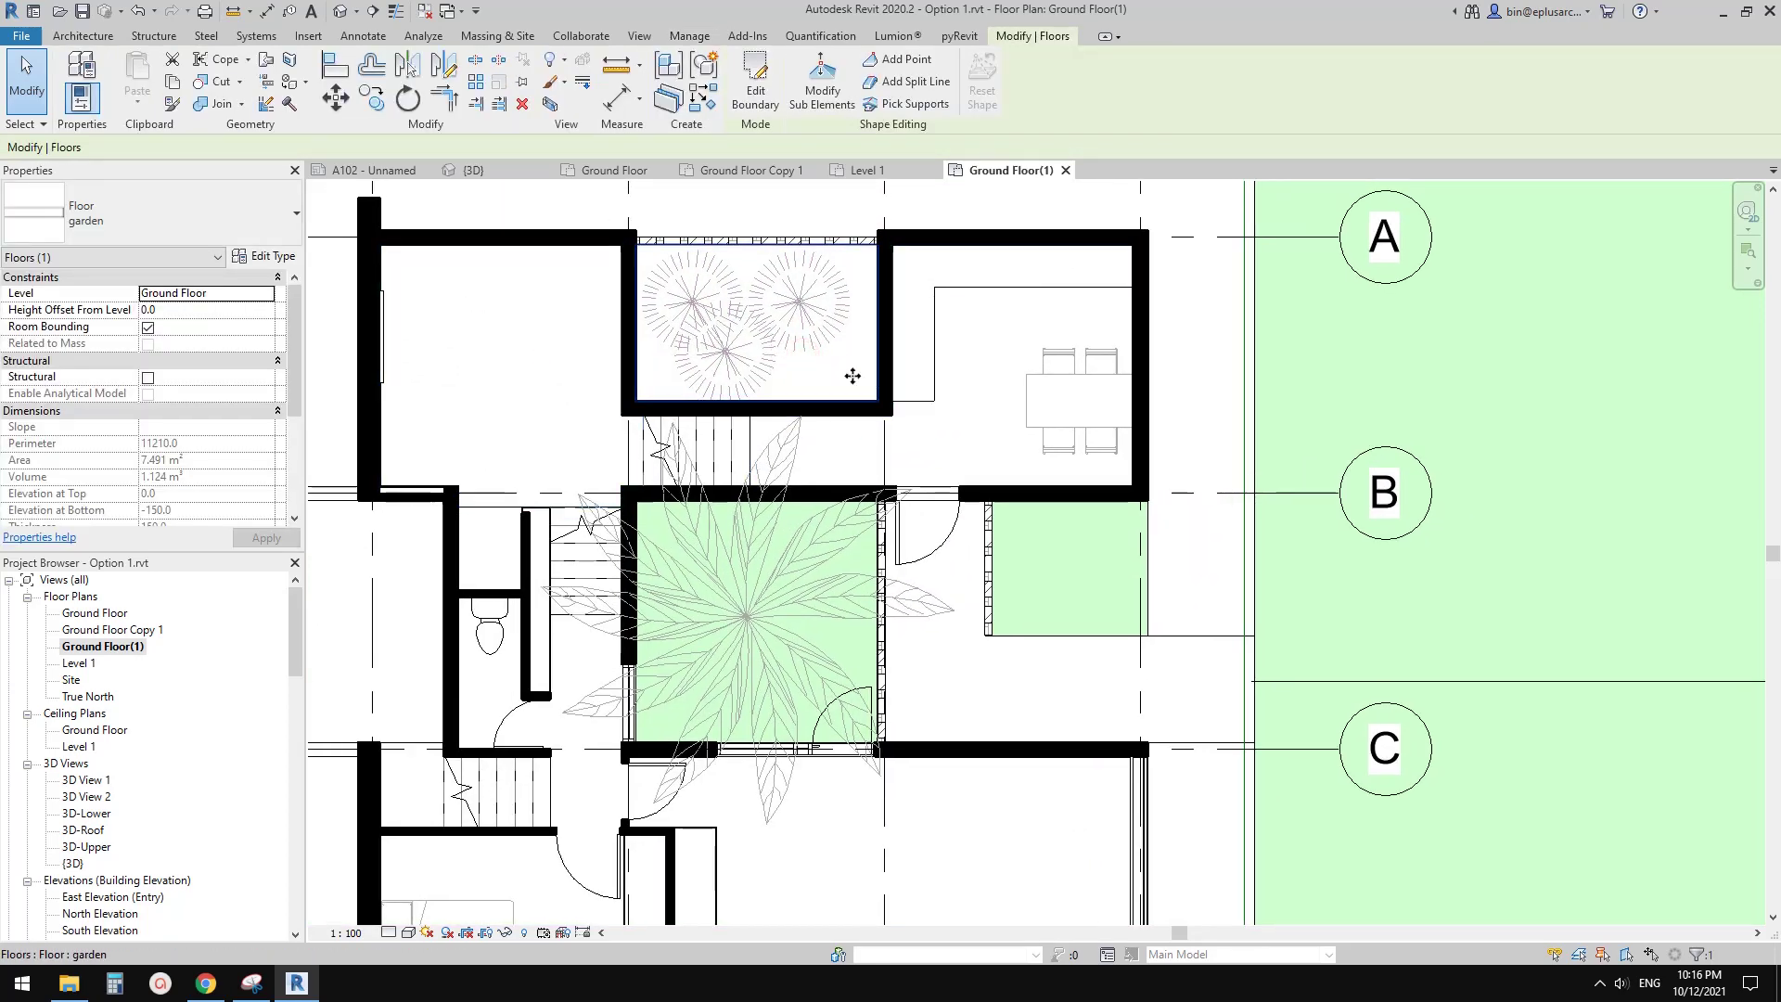
pyautogui.scroll(-1, 846, 380)
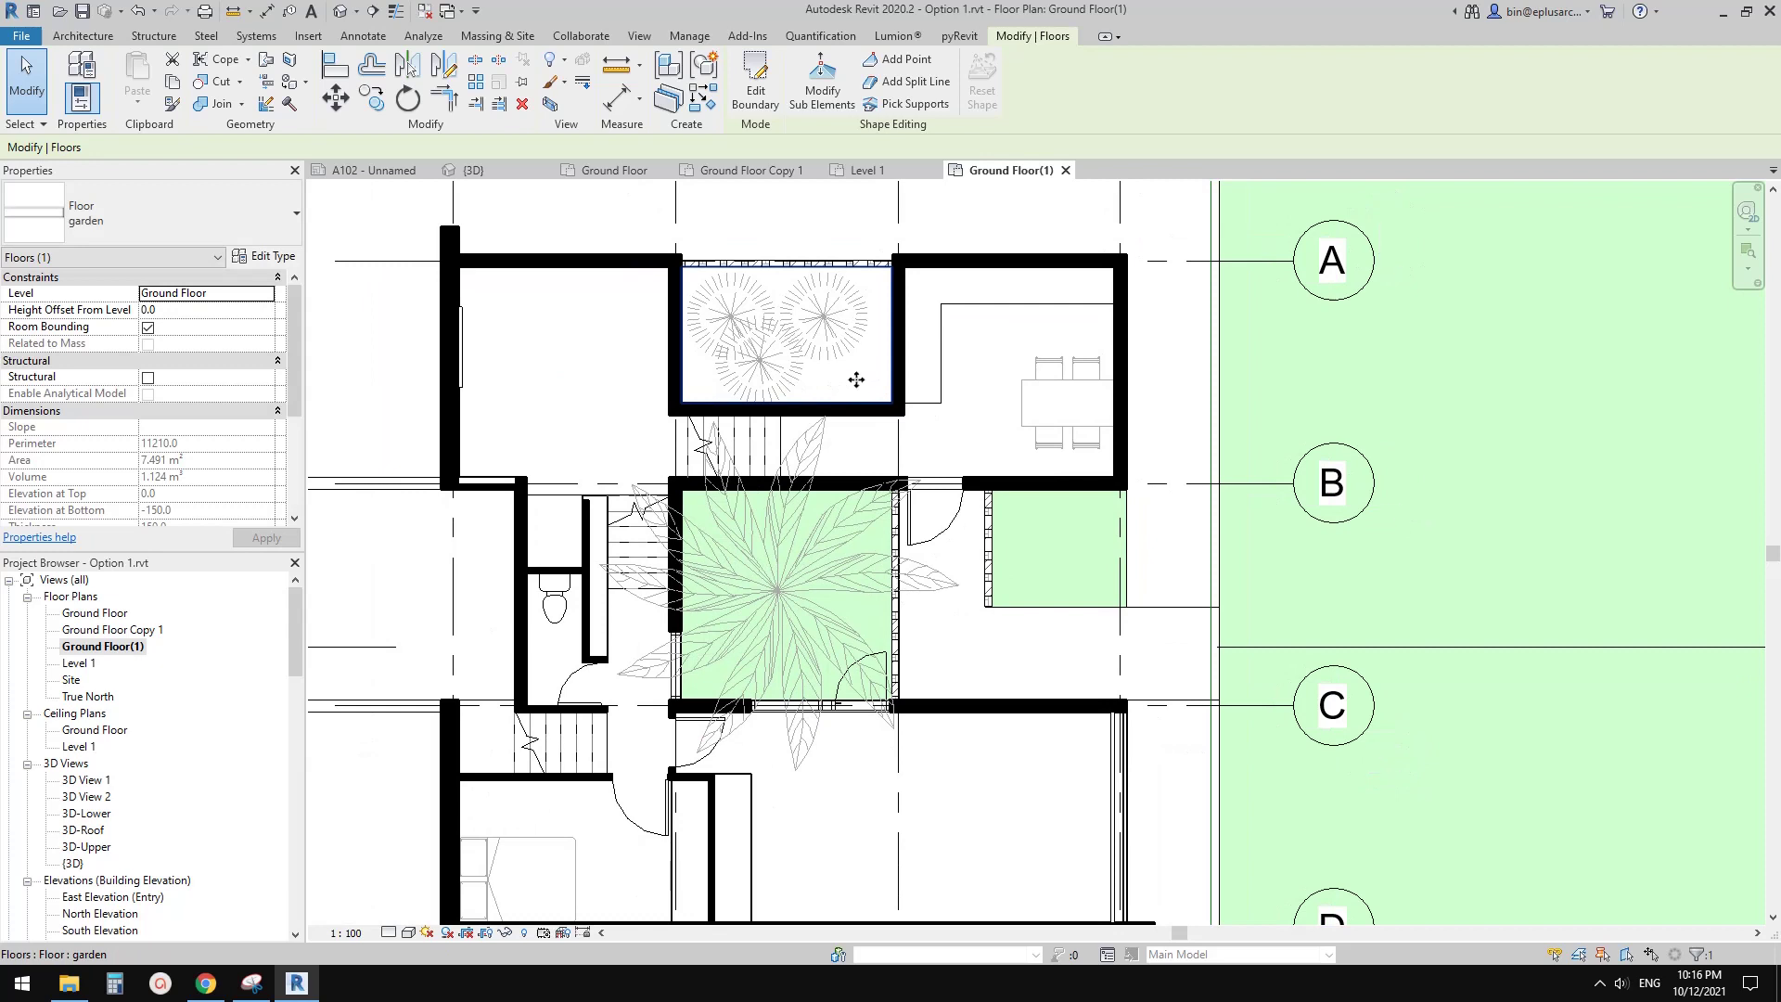
pyautogui.scroll(-1, 856, 380)
pyautogui.moveTo(854, 384); pyautogui.dragTo(785, 375, button='middle')
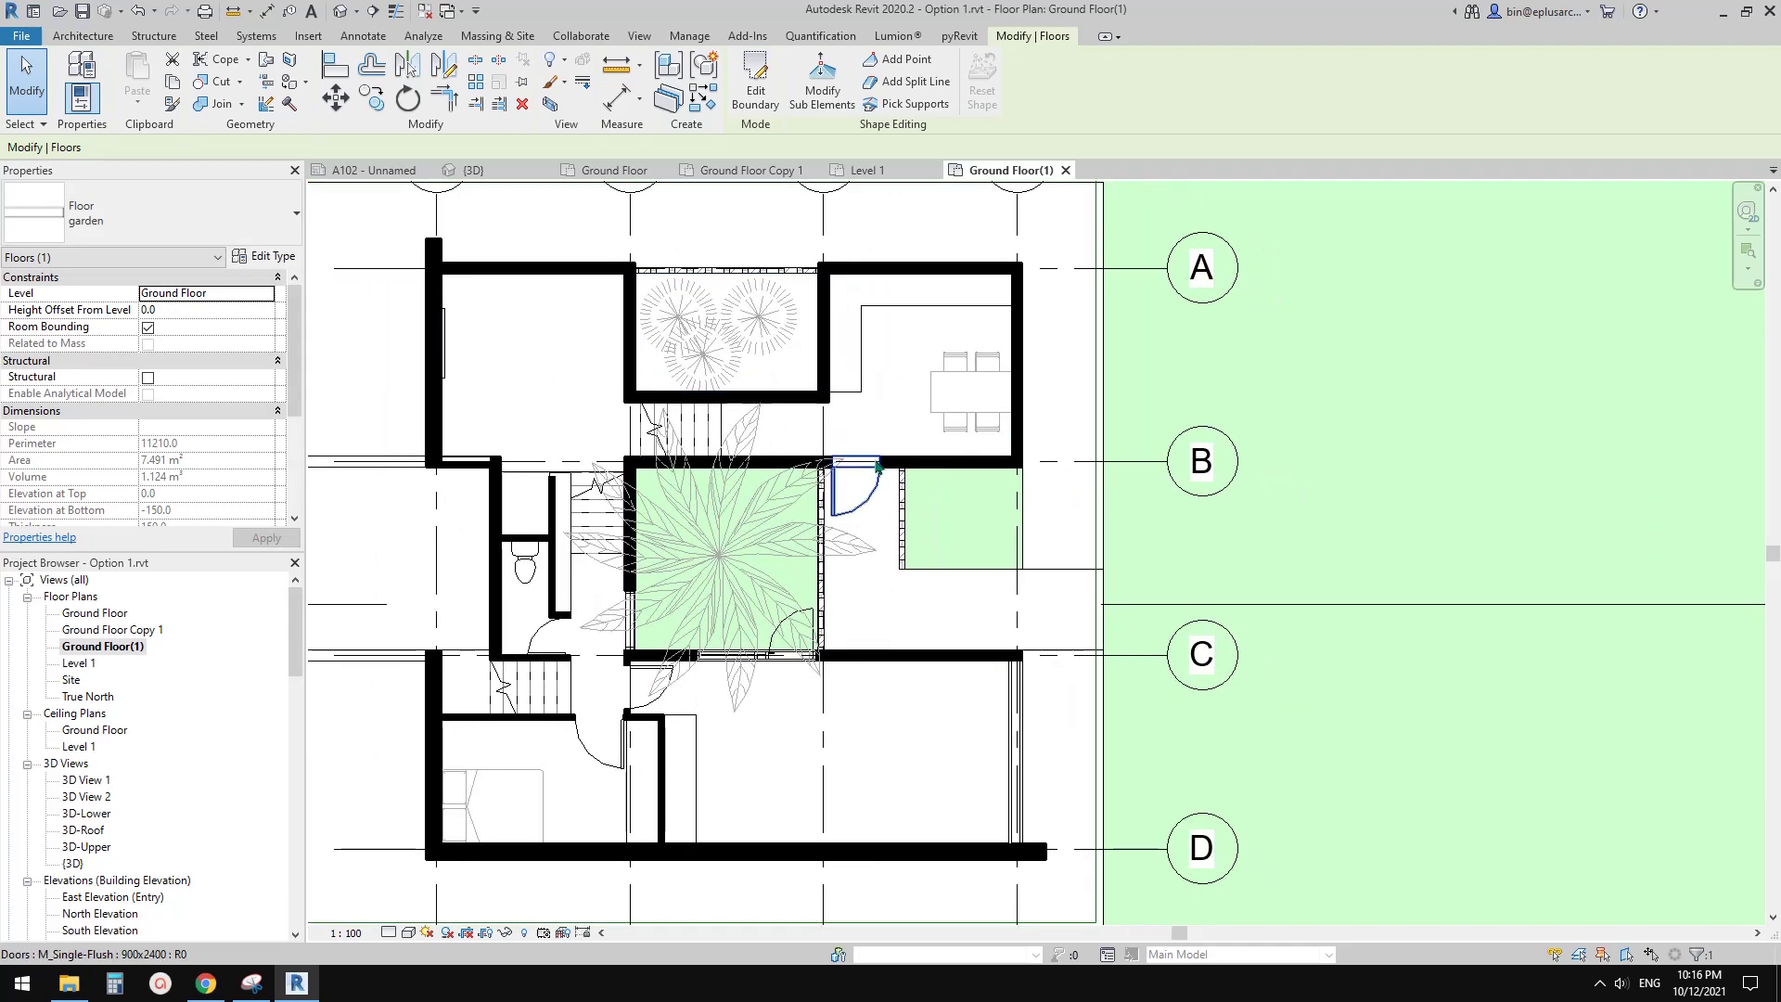
pyautogui.click(979, 526)
pyautogui.moveTo(980, 527)
pyautogui.mouseDown(button='middle')
pyautogui.moveTo(949, 535)
pyautogui.moveTo(986, 544)
pyautogui.mouseUp(button='middle')
pyautogui.press('Escape')
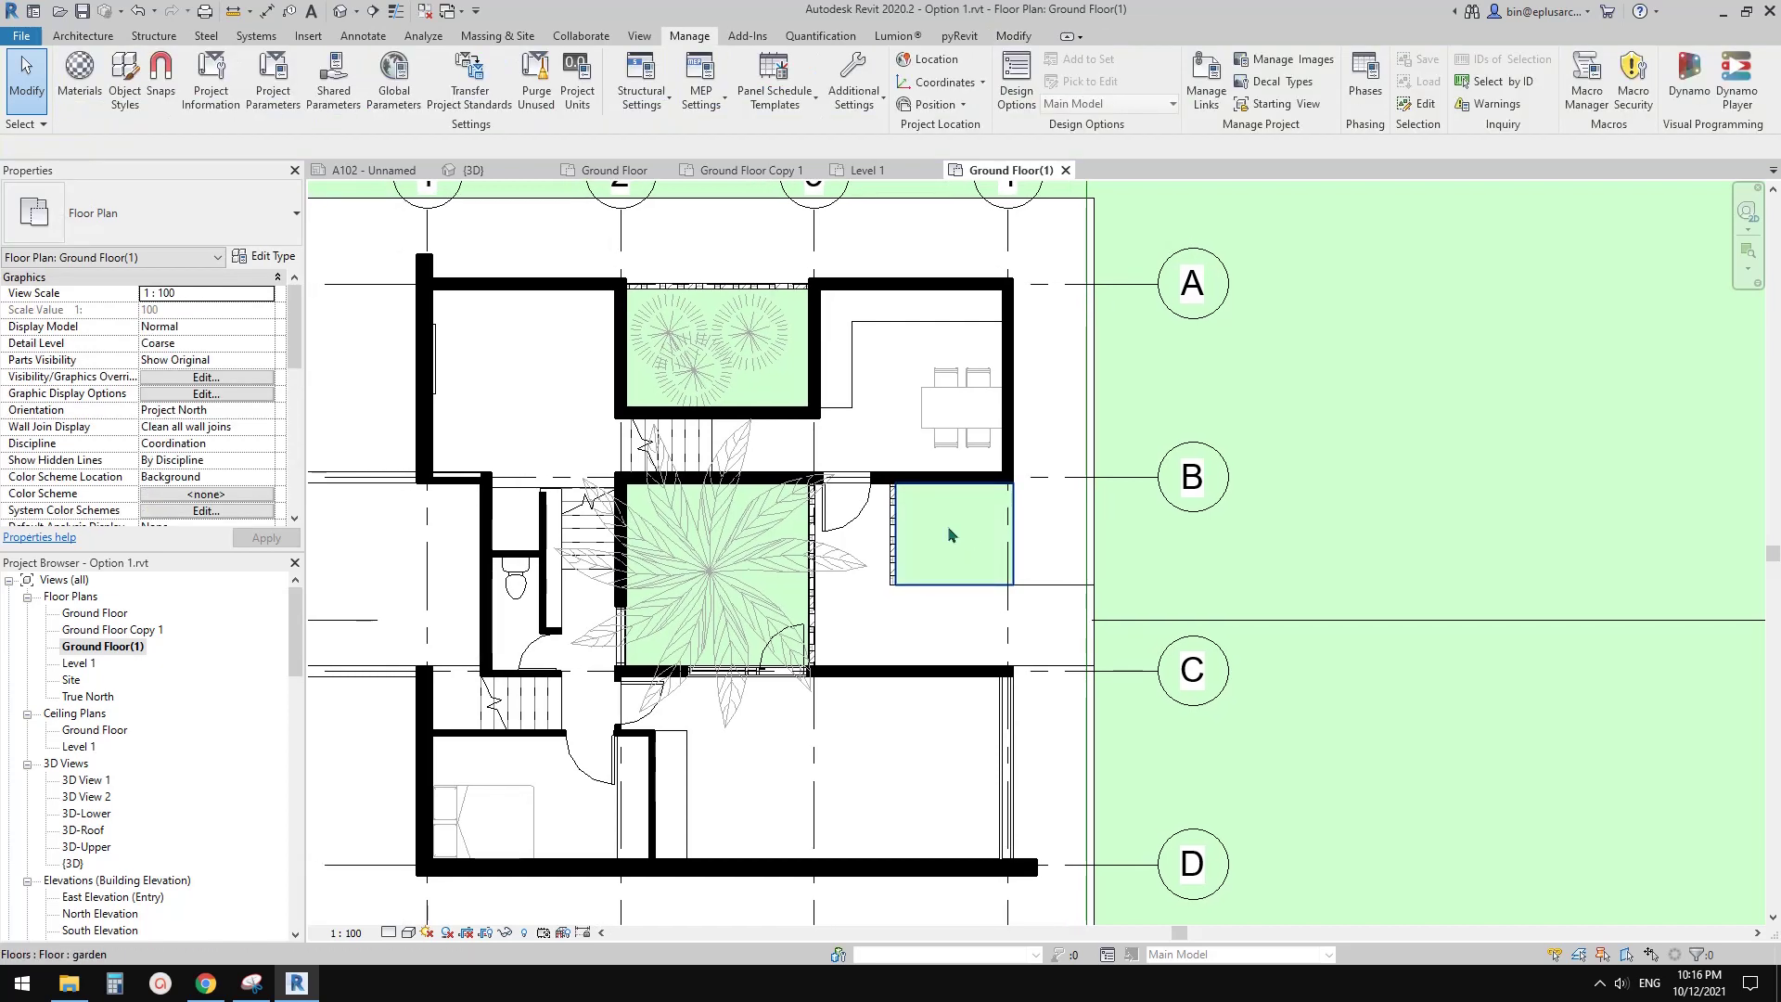
# Step: Examine the extent of the Generic 150mm interior floor between grids C and D, selecting and deselecting it
pyautogui.scroll(-2, 785, 363)
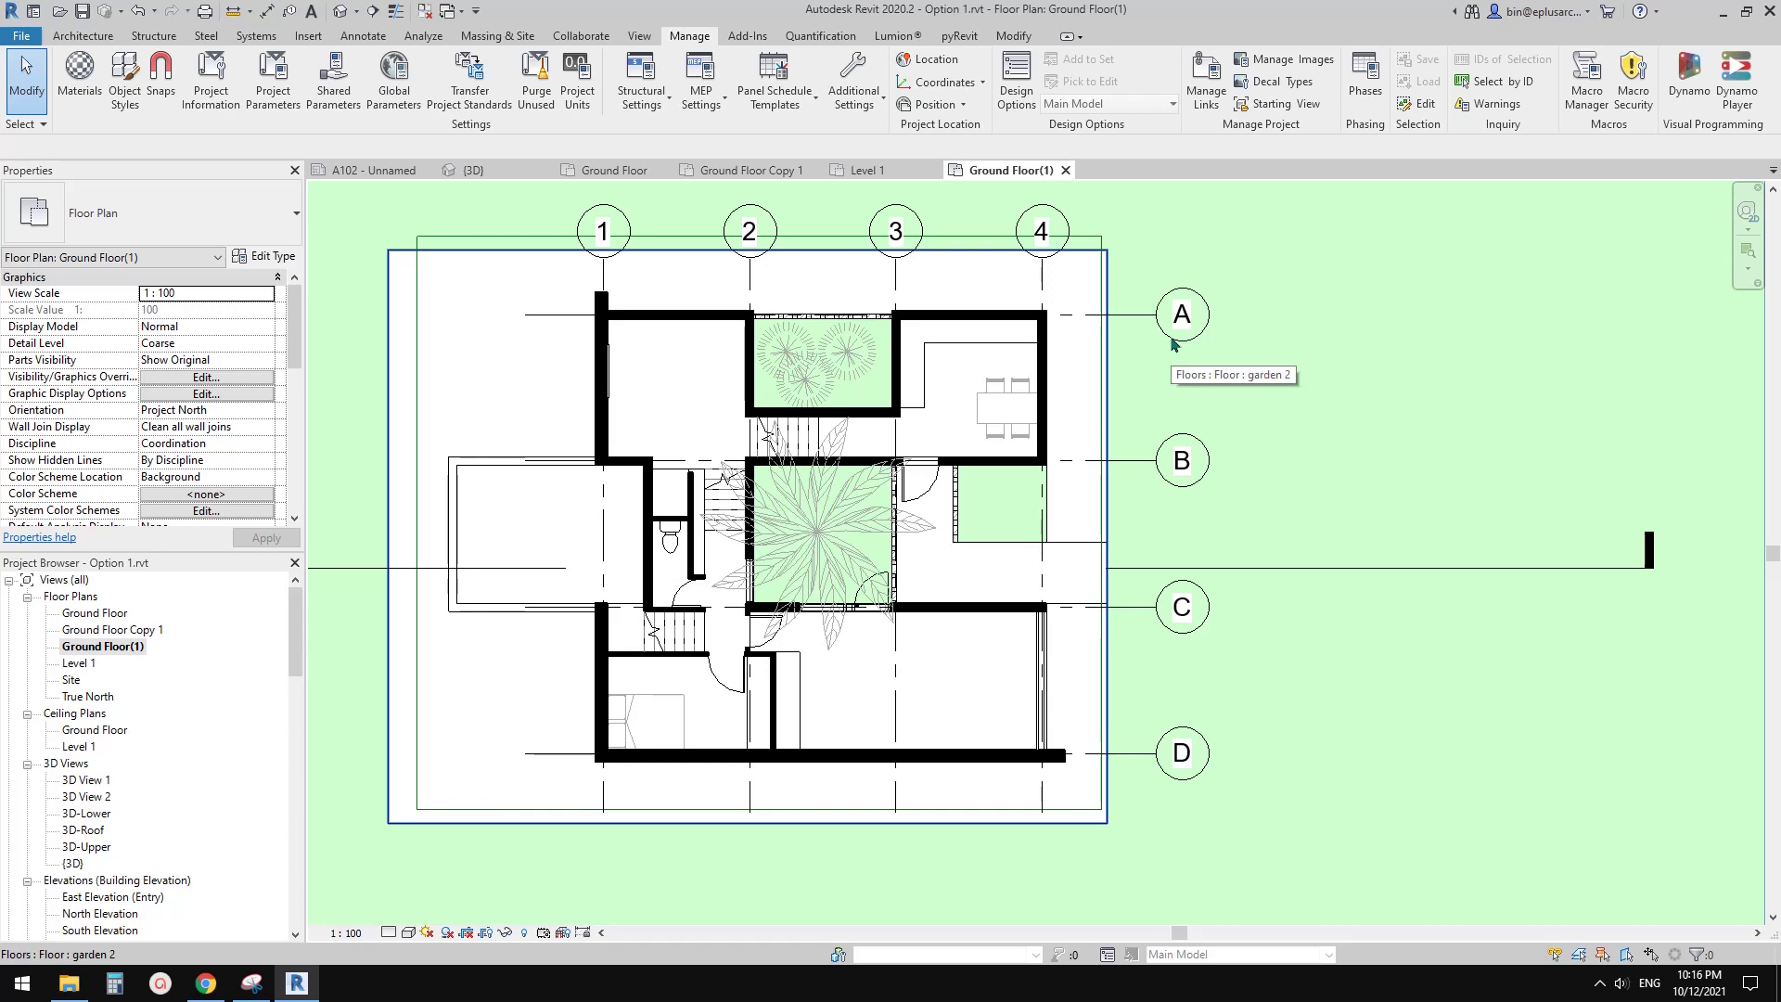
pyautogui.moveTo(900, 514); pyautogui.dragTo(1049, 421, button='middle')
pyautogui.scroll(-1, 1048, 421)
pyautogui.scroll(2, 1050, 420)
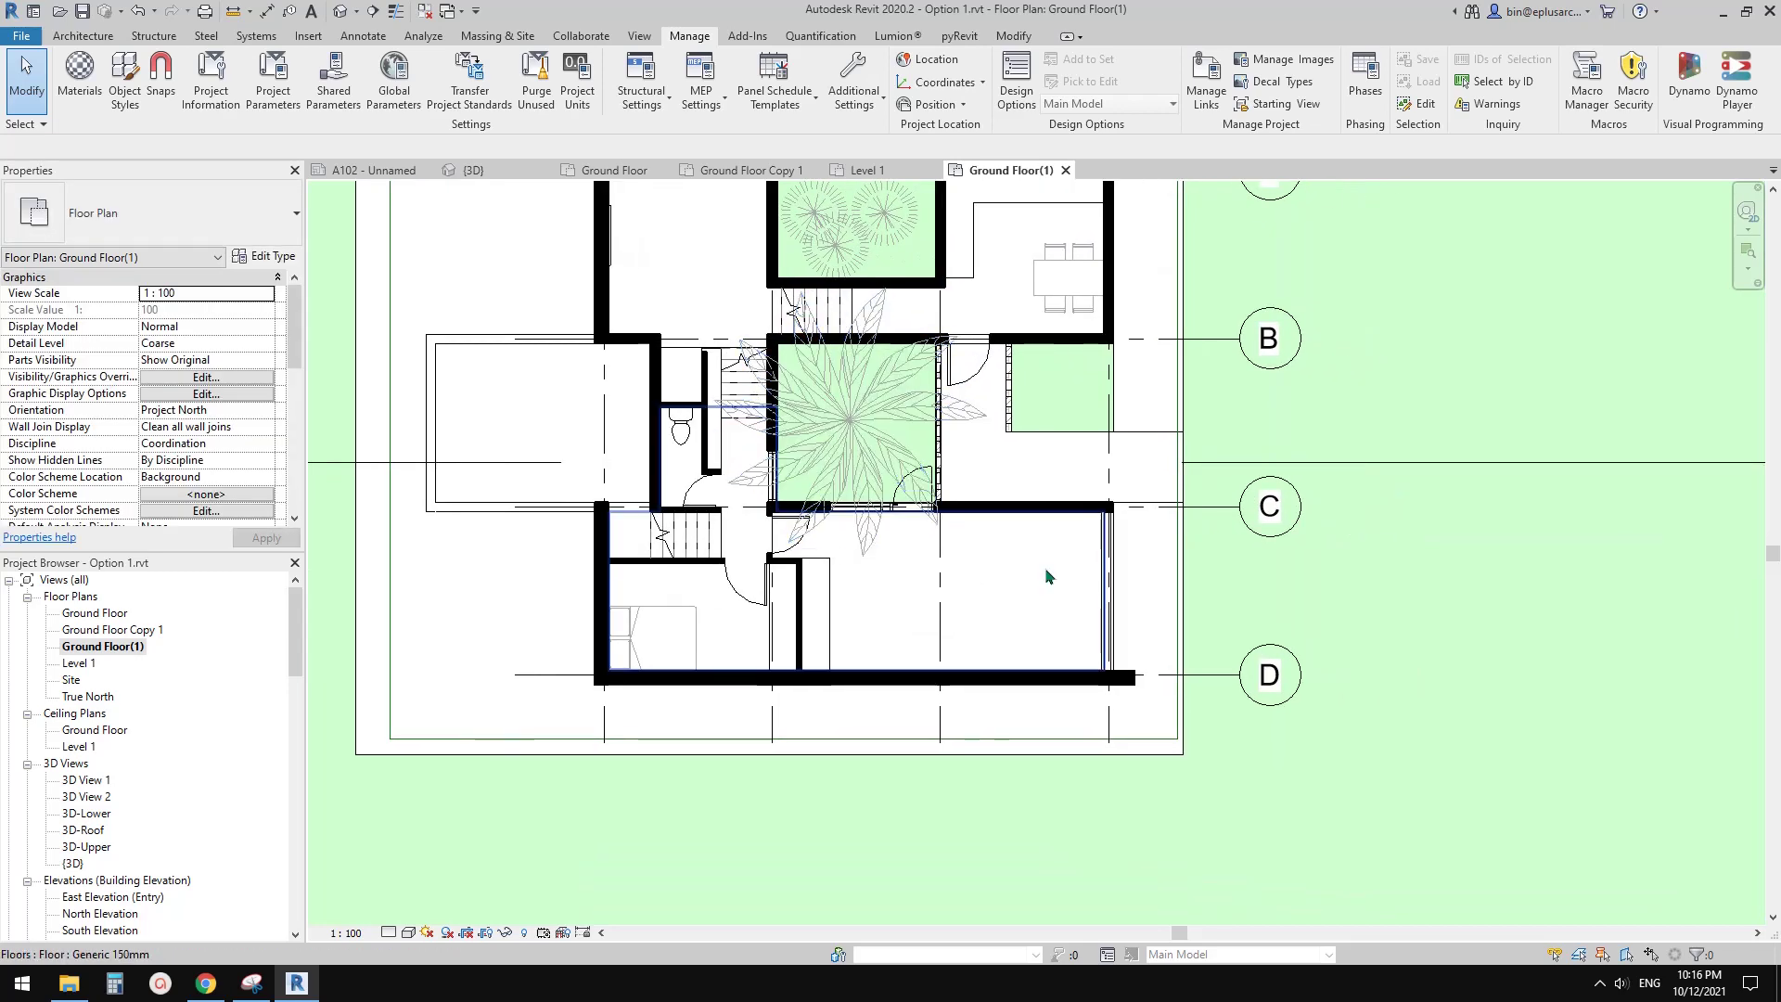
pyautogui.click(1045, 573)
pyautogui.scroll(-1, 1044, 573)
pyautogui.press('Escape')
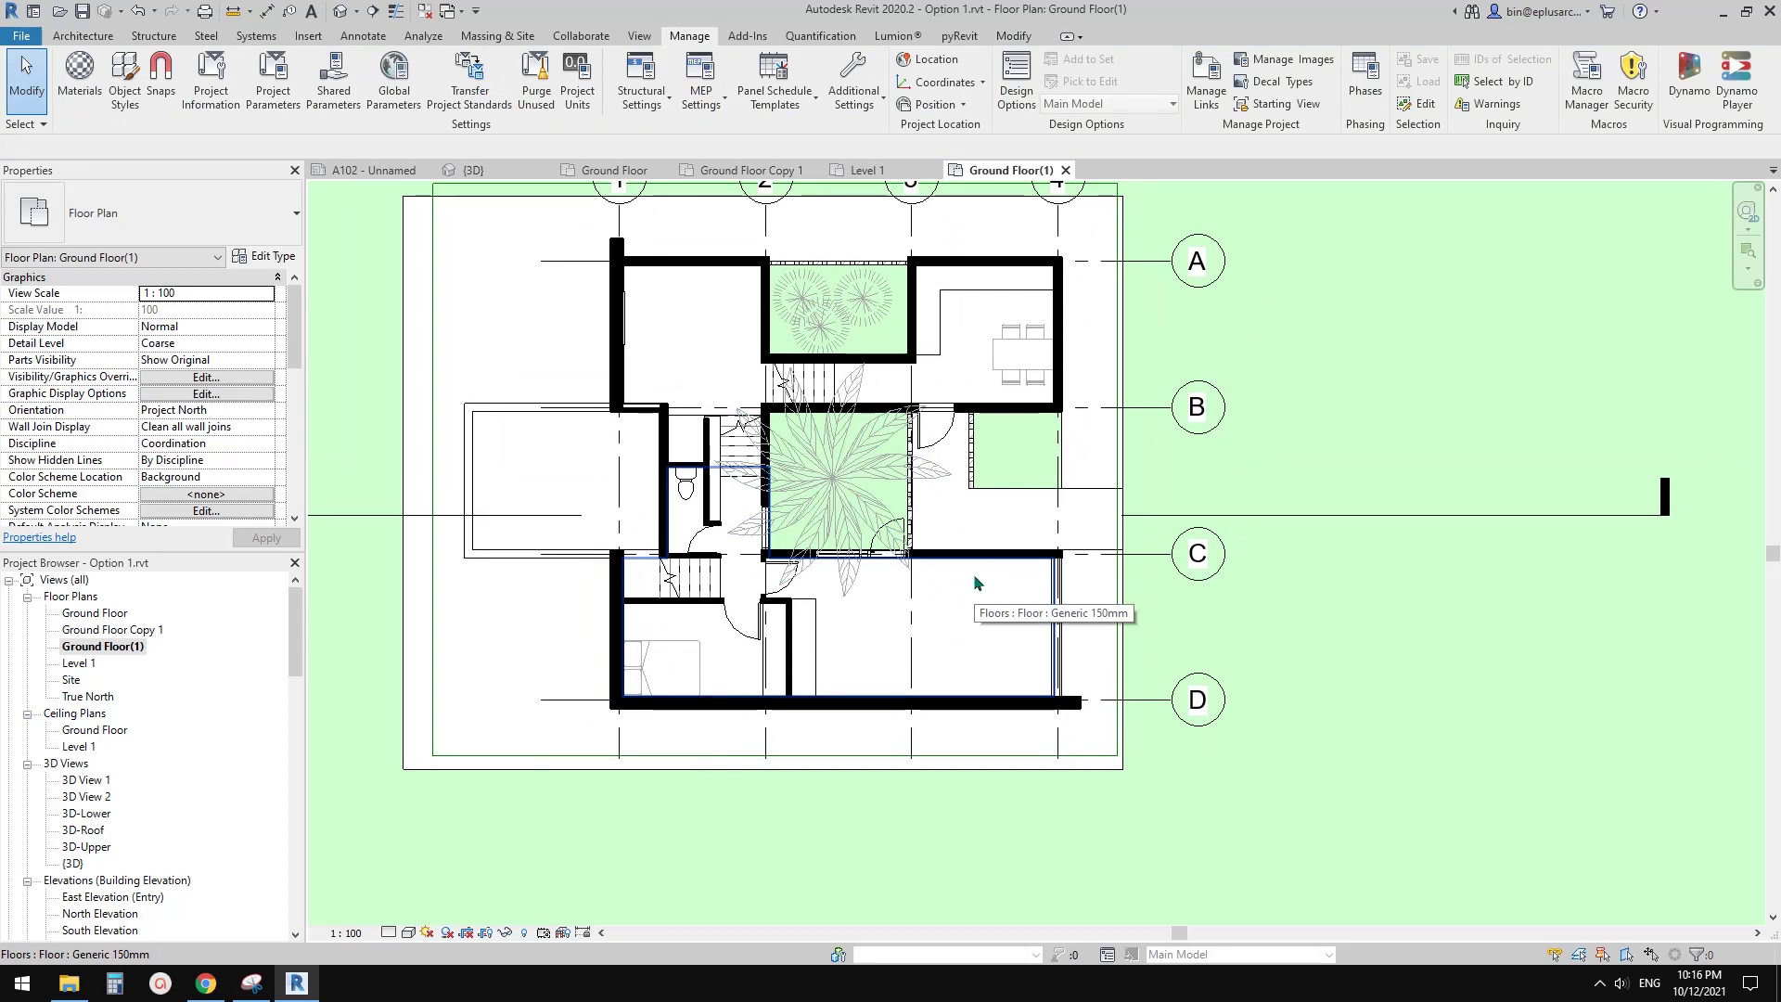
pyautogui.moveTo(980, 611); pyautogui.dragTo(958, 581, button='middle')
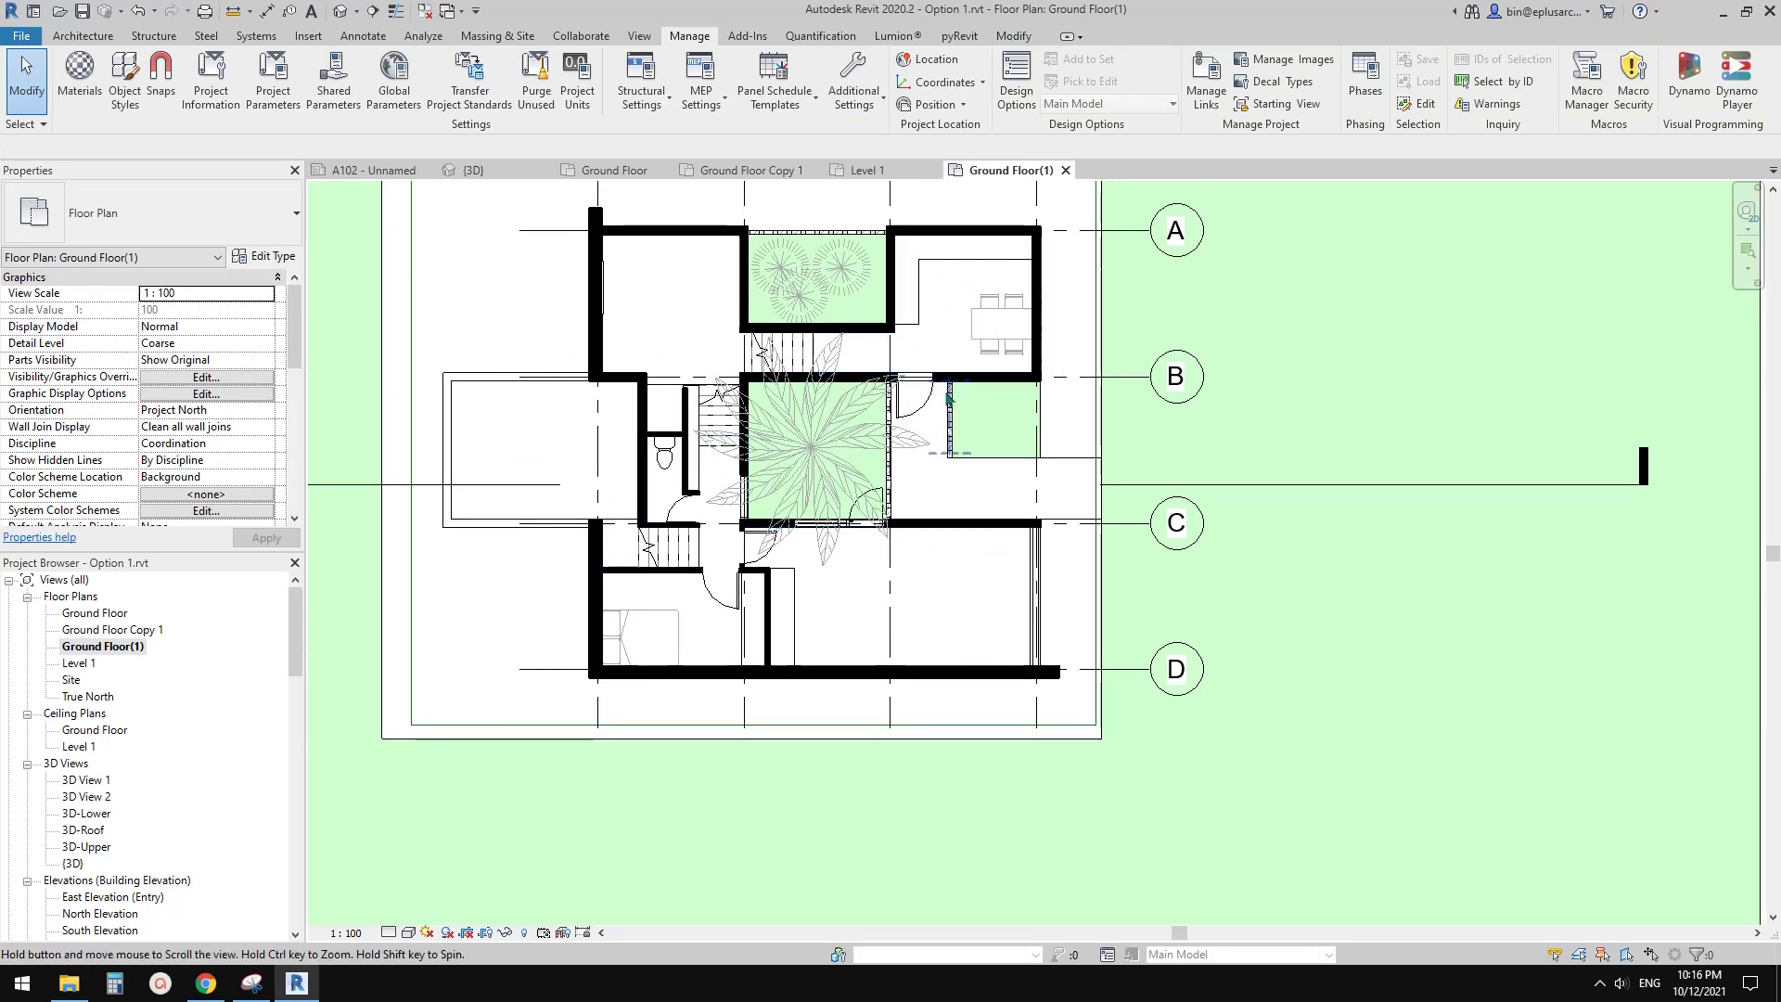
pyautogui.scroll(2, 984, 315)
pyautogui.moveTo(816, 544); pyautogui.dragTo(914, 548, button='middle')
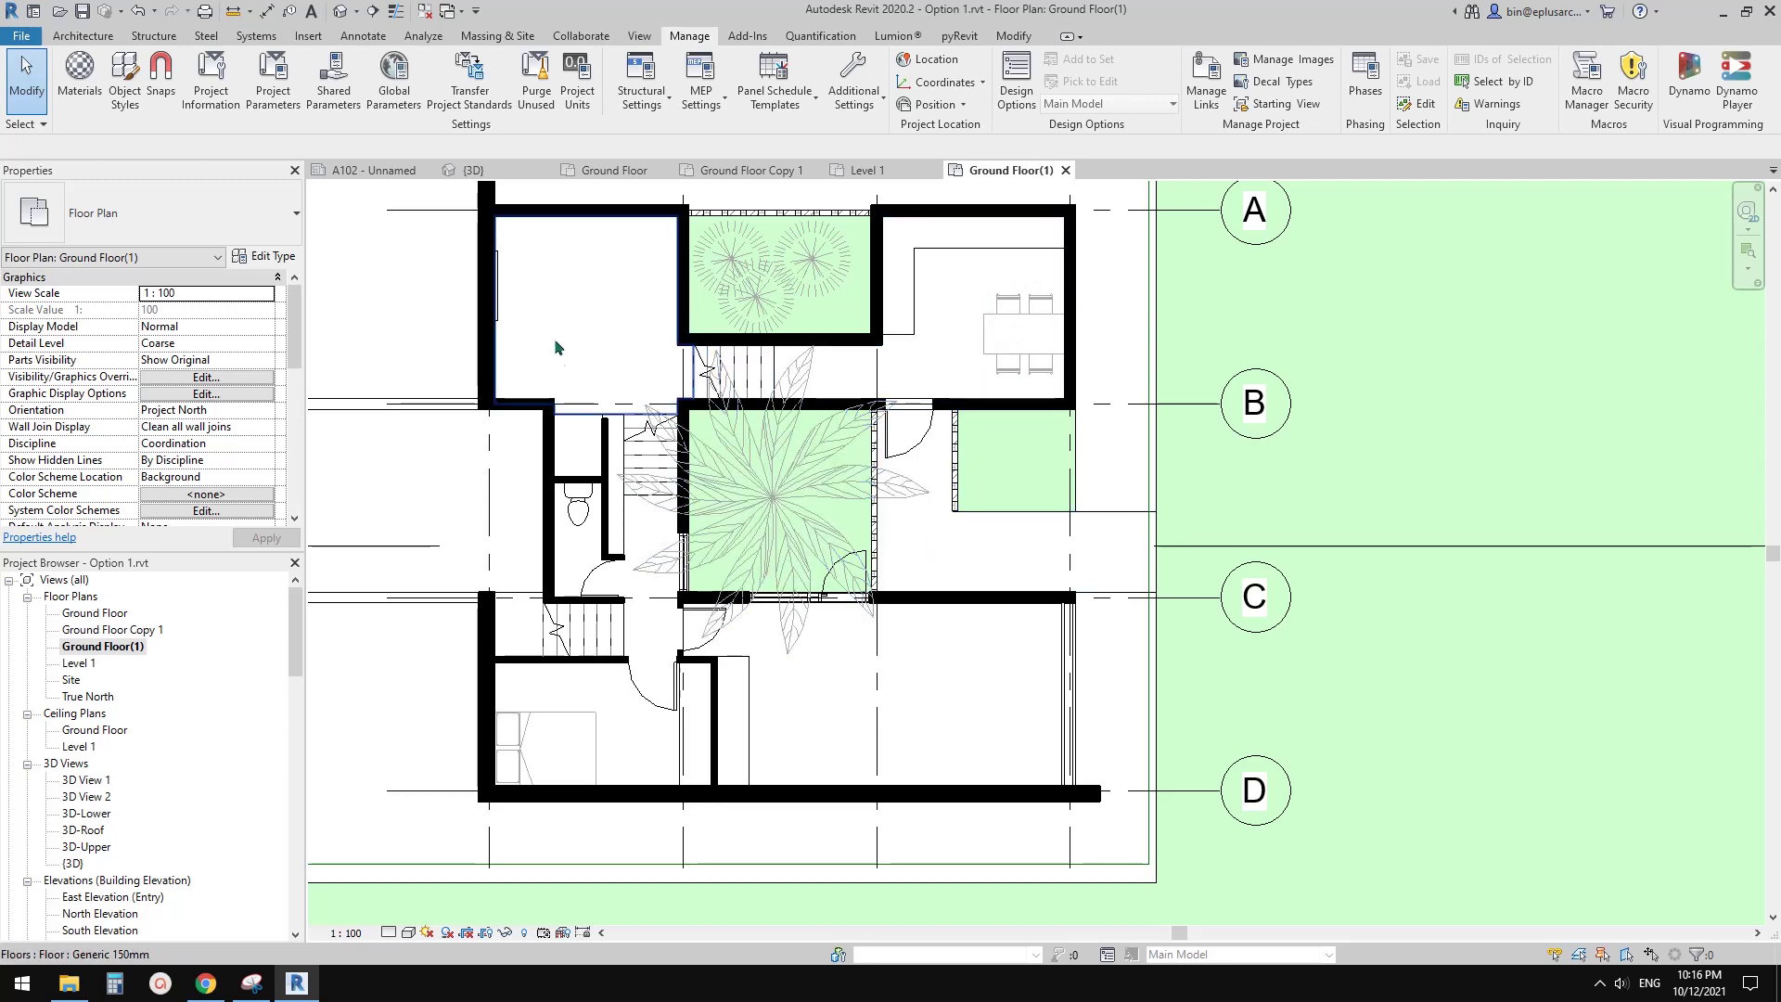
pyautogui.scroll(-2, 827, 692)
pyautogui.scroll(3, 883, 686)
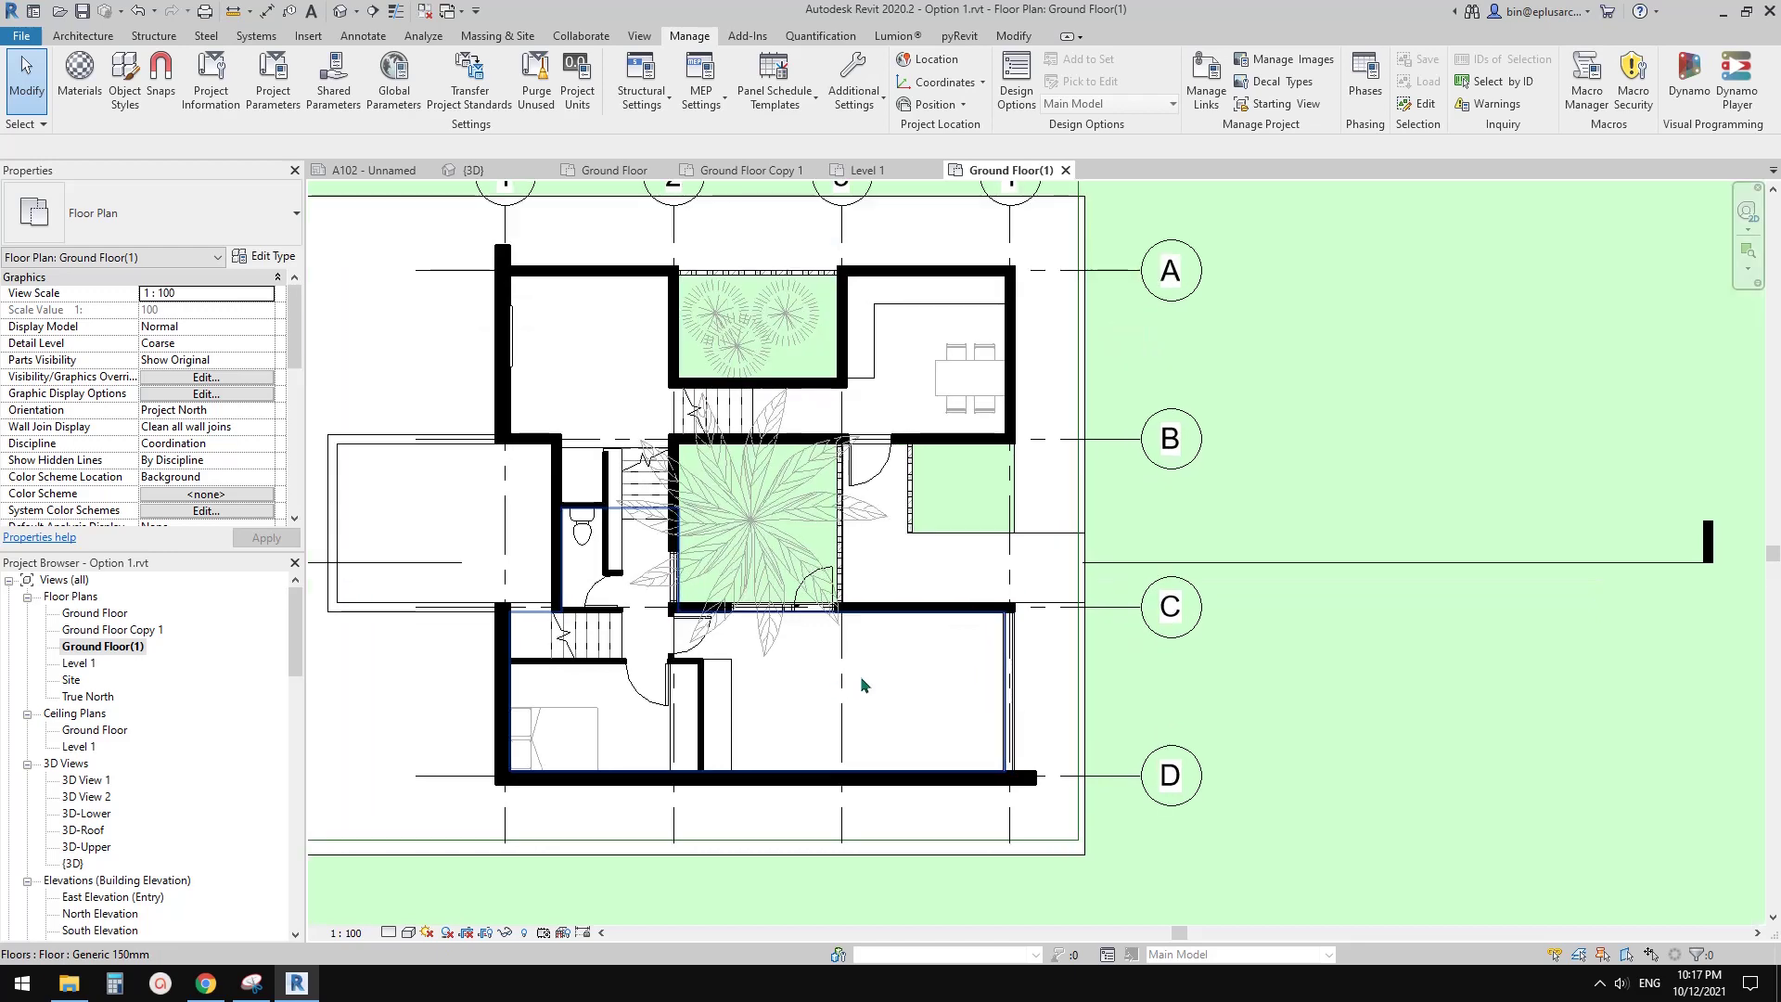
pyautogui.scroll(-2, 881, 640)
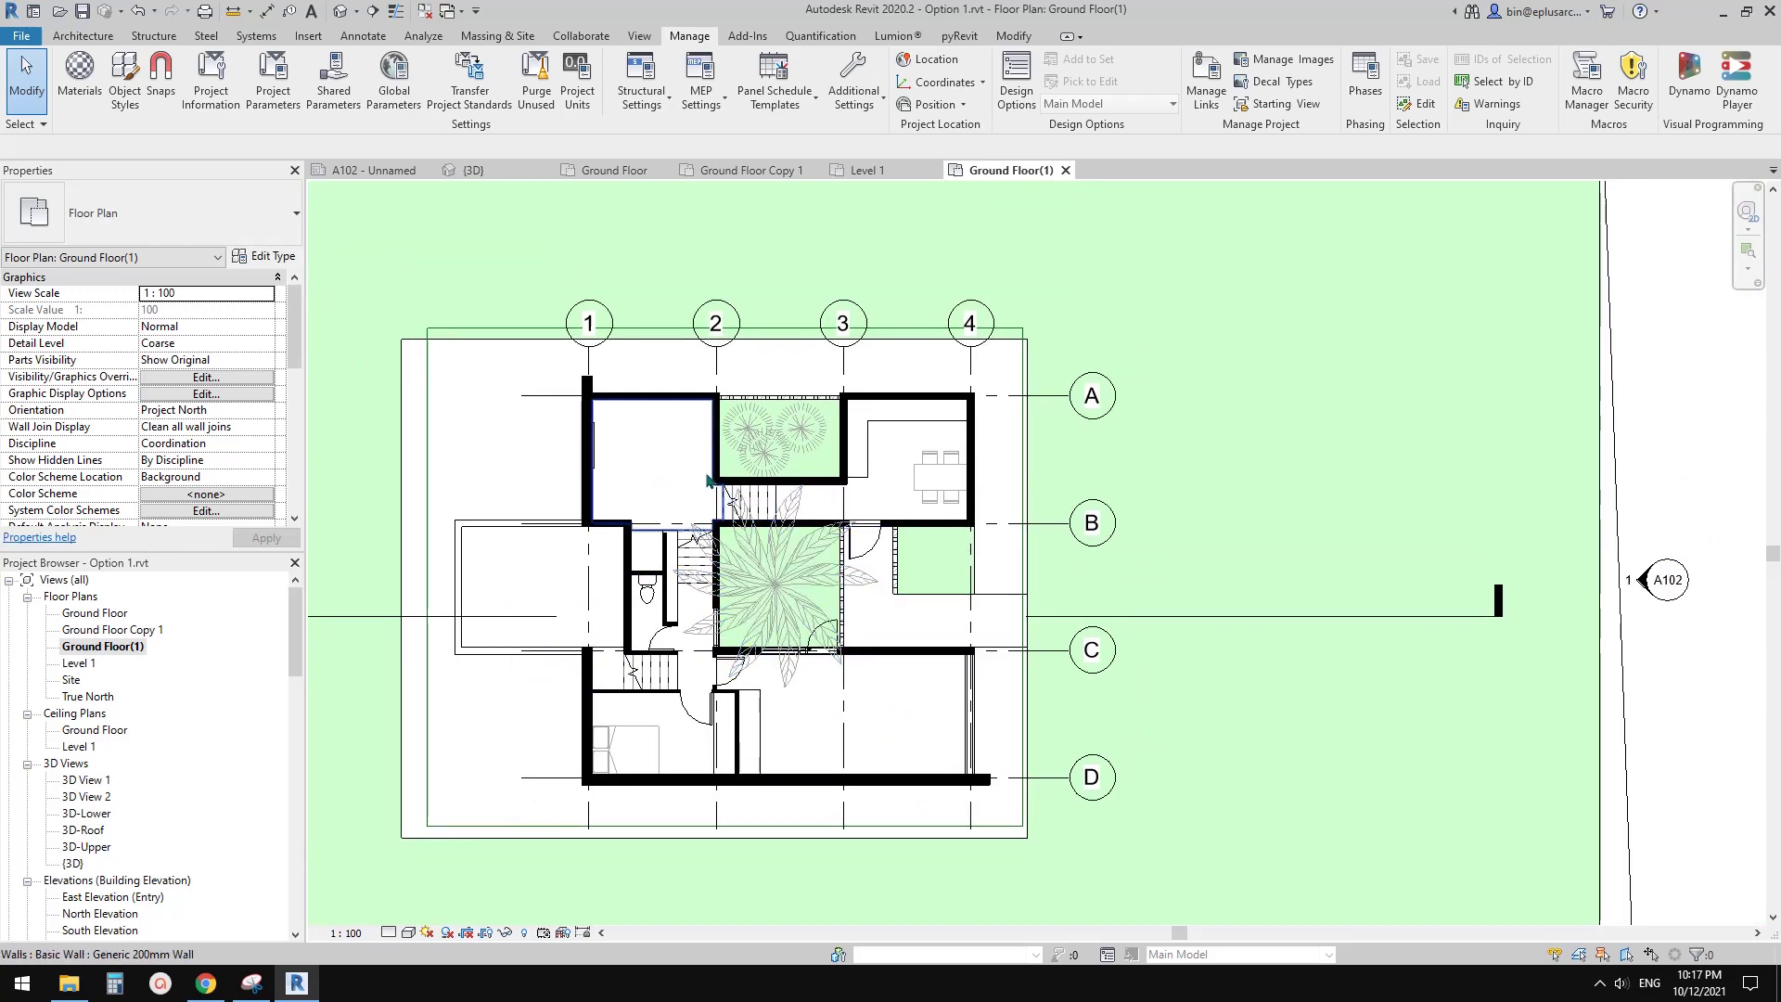
pyautogui.scroll(2, 660, 462)
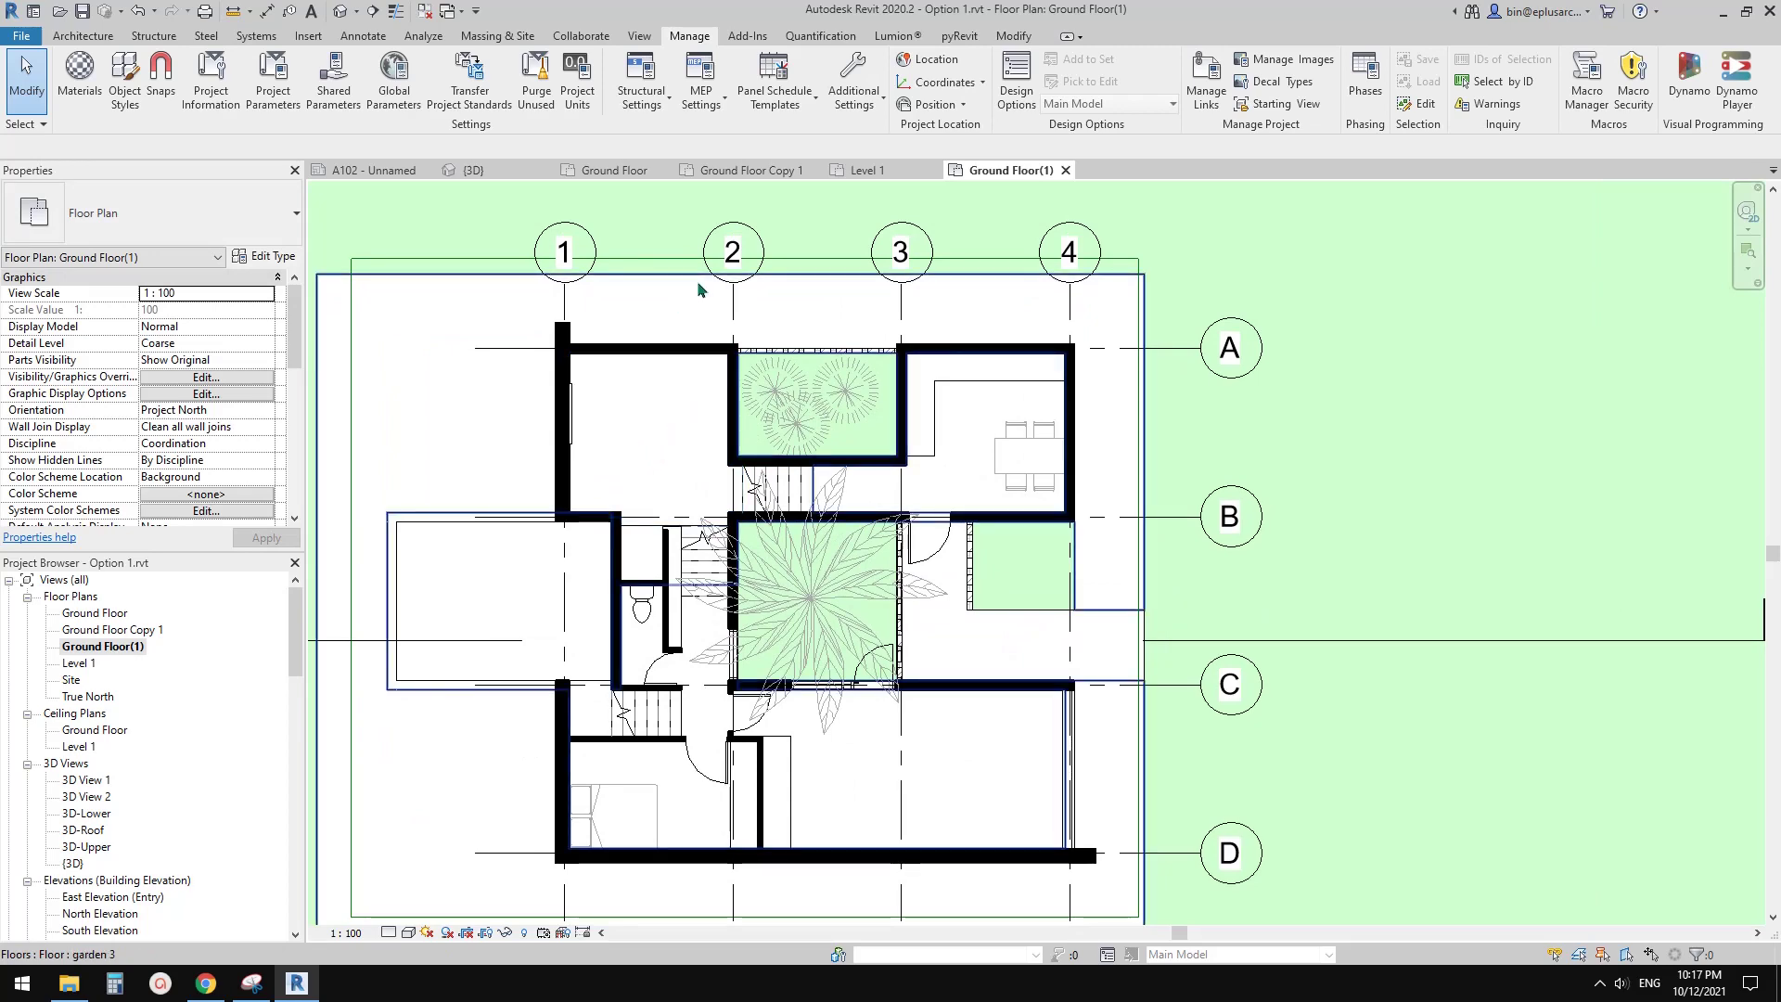
# Step: Run the Room command to examine the existing room areas across the ground floor plan, leaving it without placing a room
pyautogui.scroll(-1, 1001, 601)
pyautogui.moveTo(1000, 601); pyautogui.dragTo(937, 499, button='middle')
pyautogui.scroll(1, 937, 499)
pyautogui.scroll(1, 872, 425)
pyautogui.press('r')
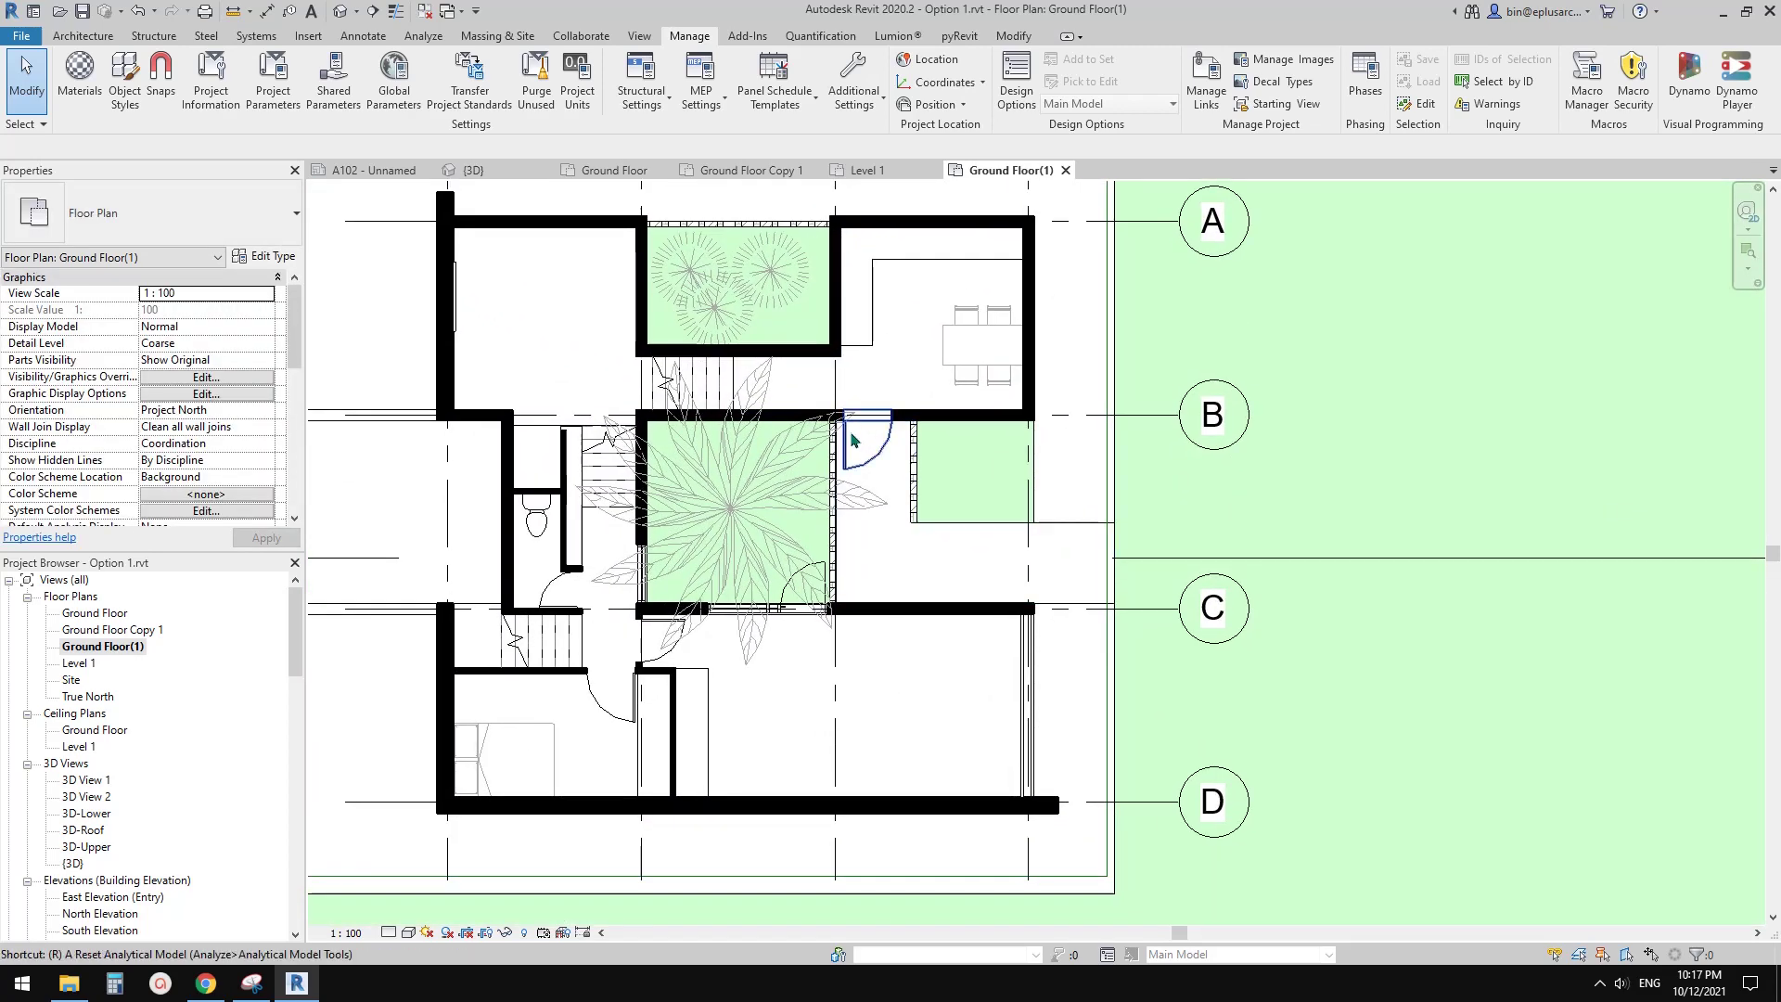
pyautogui.press('m')
pyautogui.moveTo(855, 445)
pyautogui.mouseDown(button='middle')
pyautogui.moveTo(971, 460)
pyautogui.moveTo(1148, 419)
pyautogui.moveTo(1107, 440)
pyautogui.mouseUp(button='middle')
pyautogui.moveTo(1121, 368); pyautogui.dragTo(936, 388, button='middle')
pyautogui.moveTo(670, 408); pyautogui.dragTo(871, 442, button='middle')
pyautogui.click(595, 343)
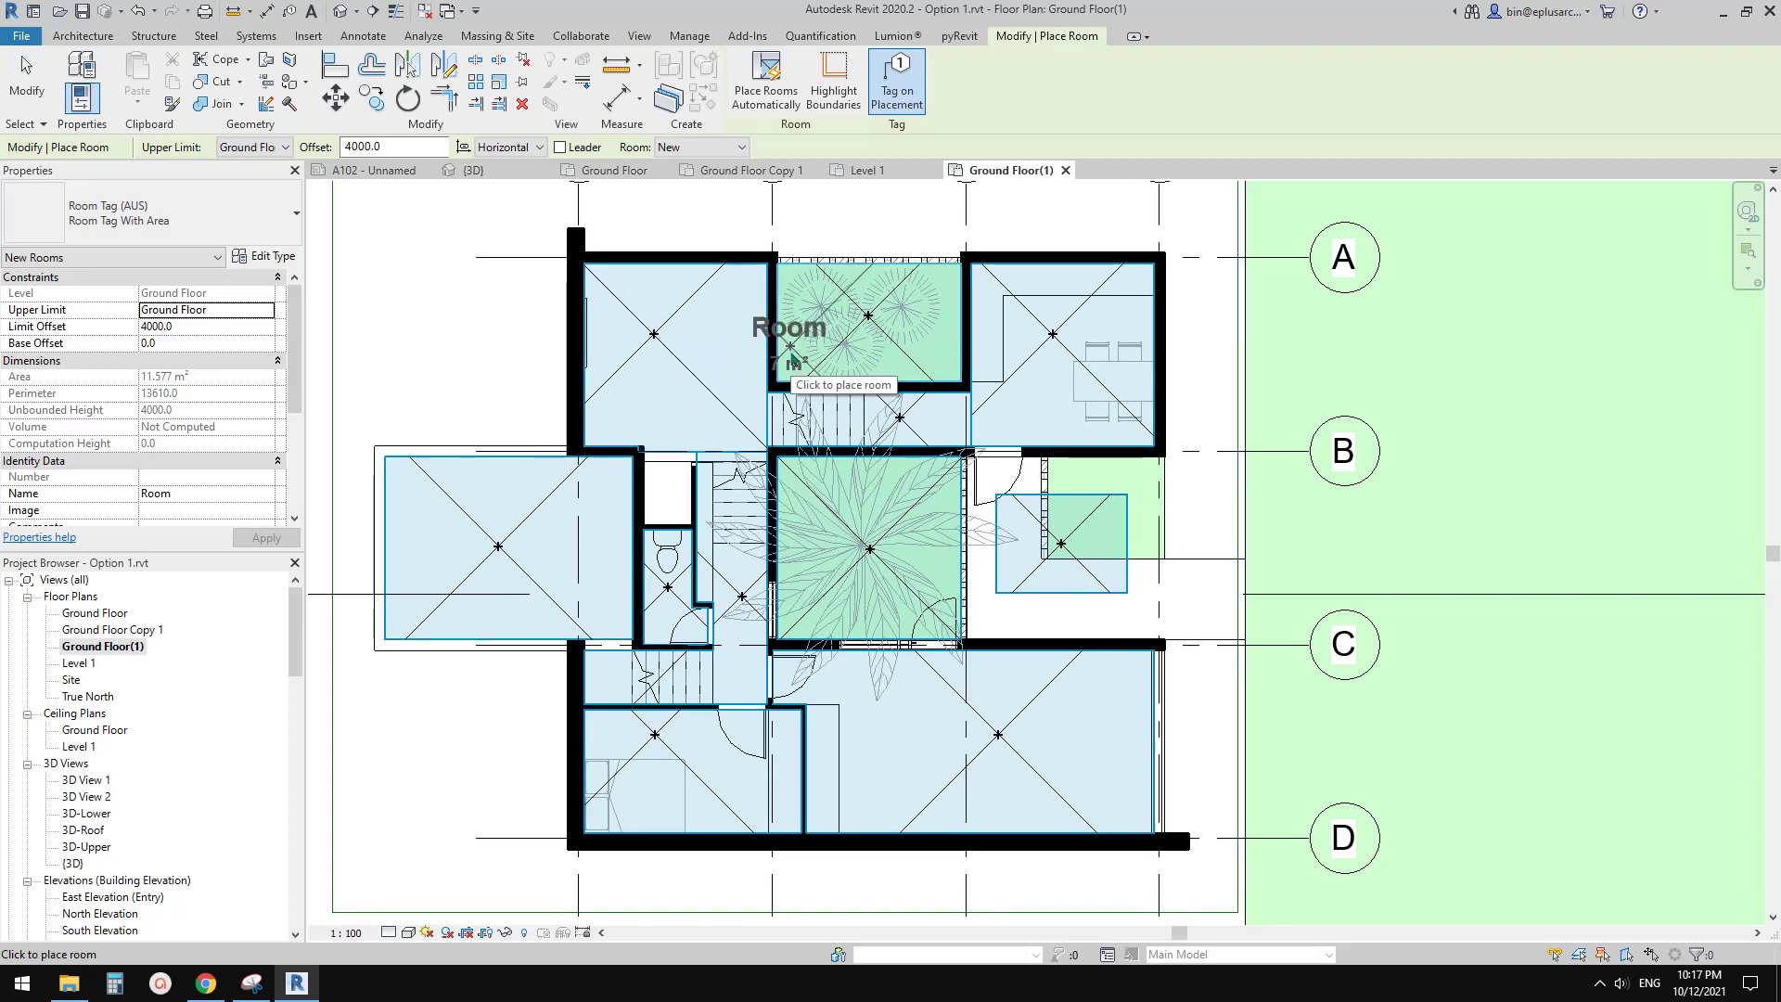
pyautogui.moveTo(807, 356); pyautogui.dragTo(759, 353, button='middle')
pyautogui.press('Escape')
pyautogui.press('Escape')
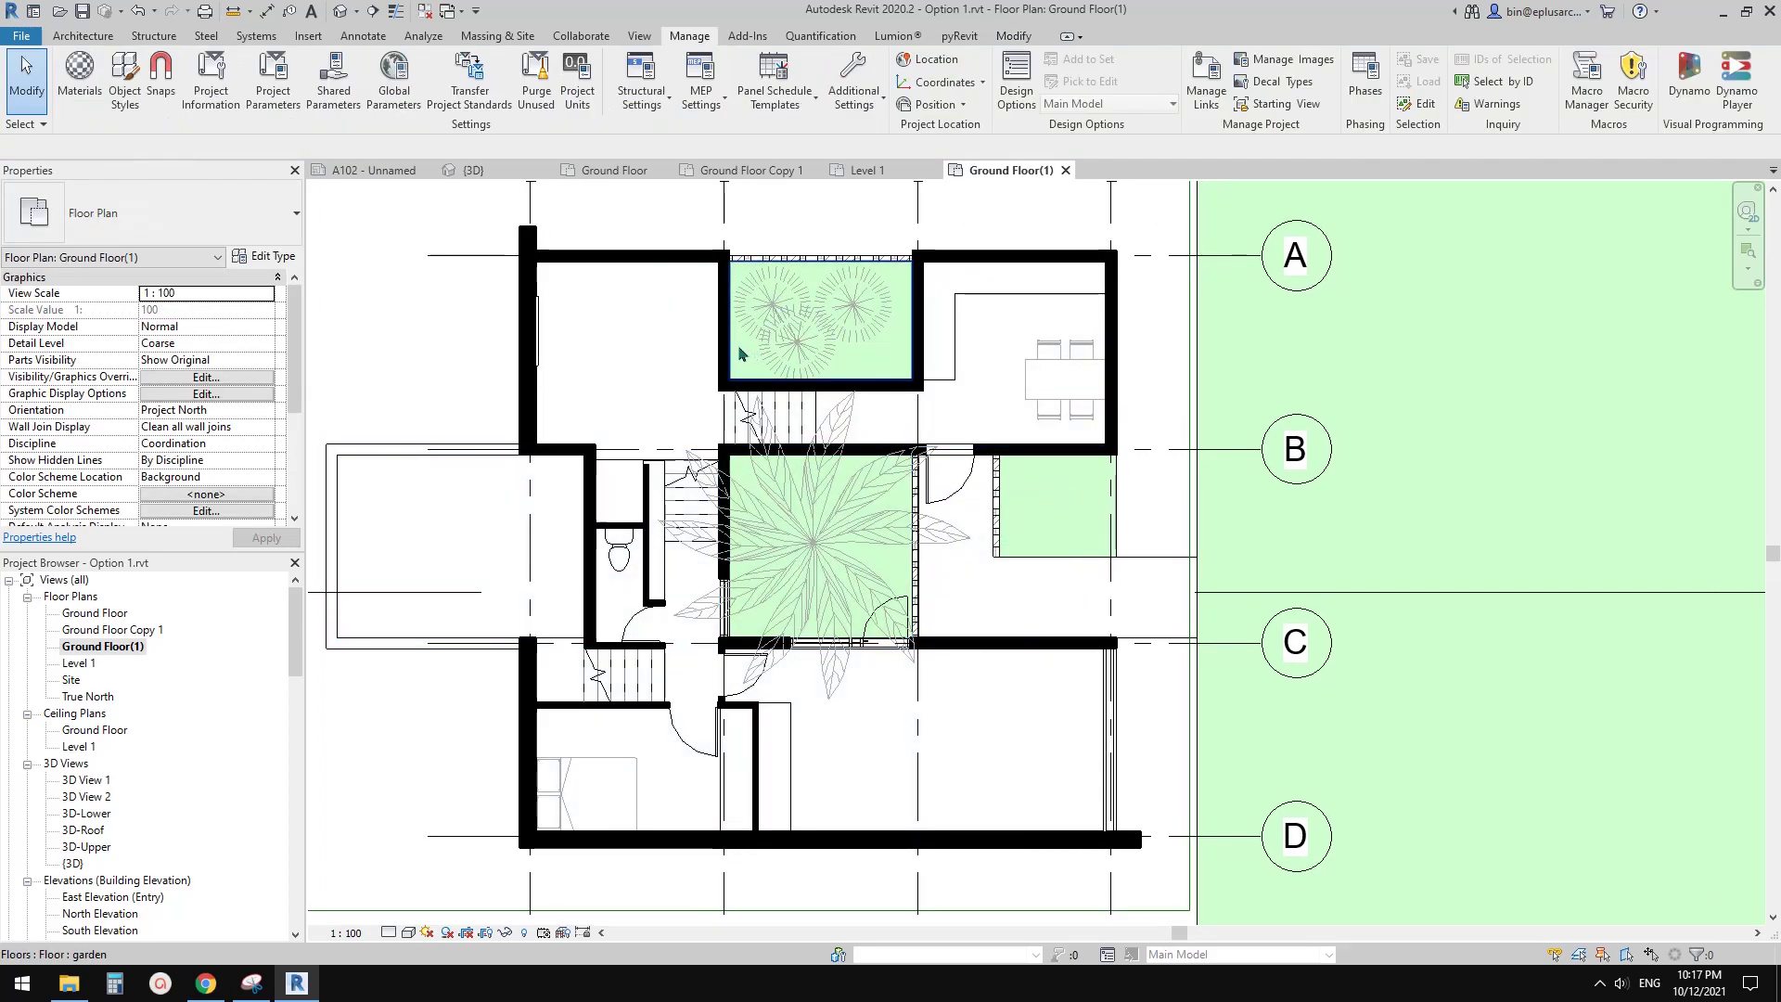
# Step: Preview the room areas once more with the Room command, cancel it, and locate the Room tool among the architectural tools
pyautogui.press('r')
pyautogui.press('m')
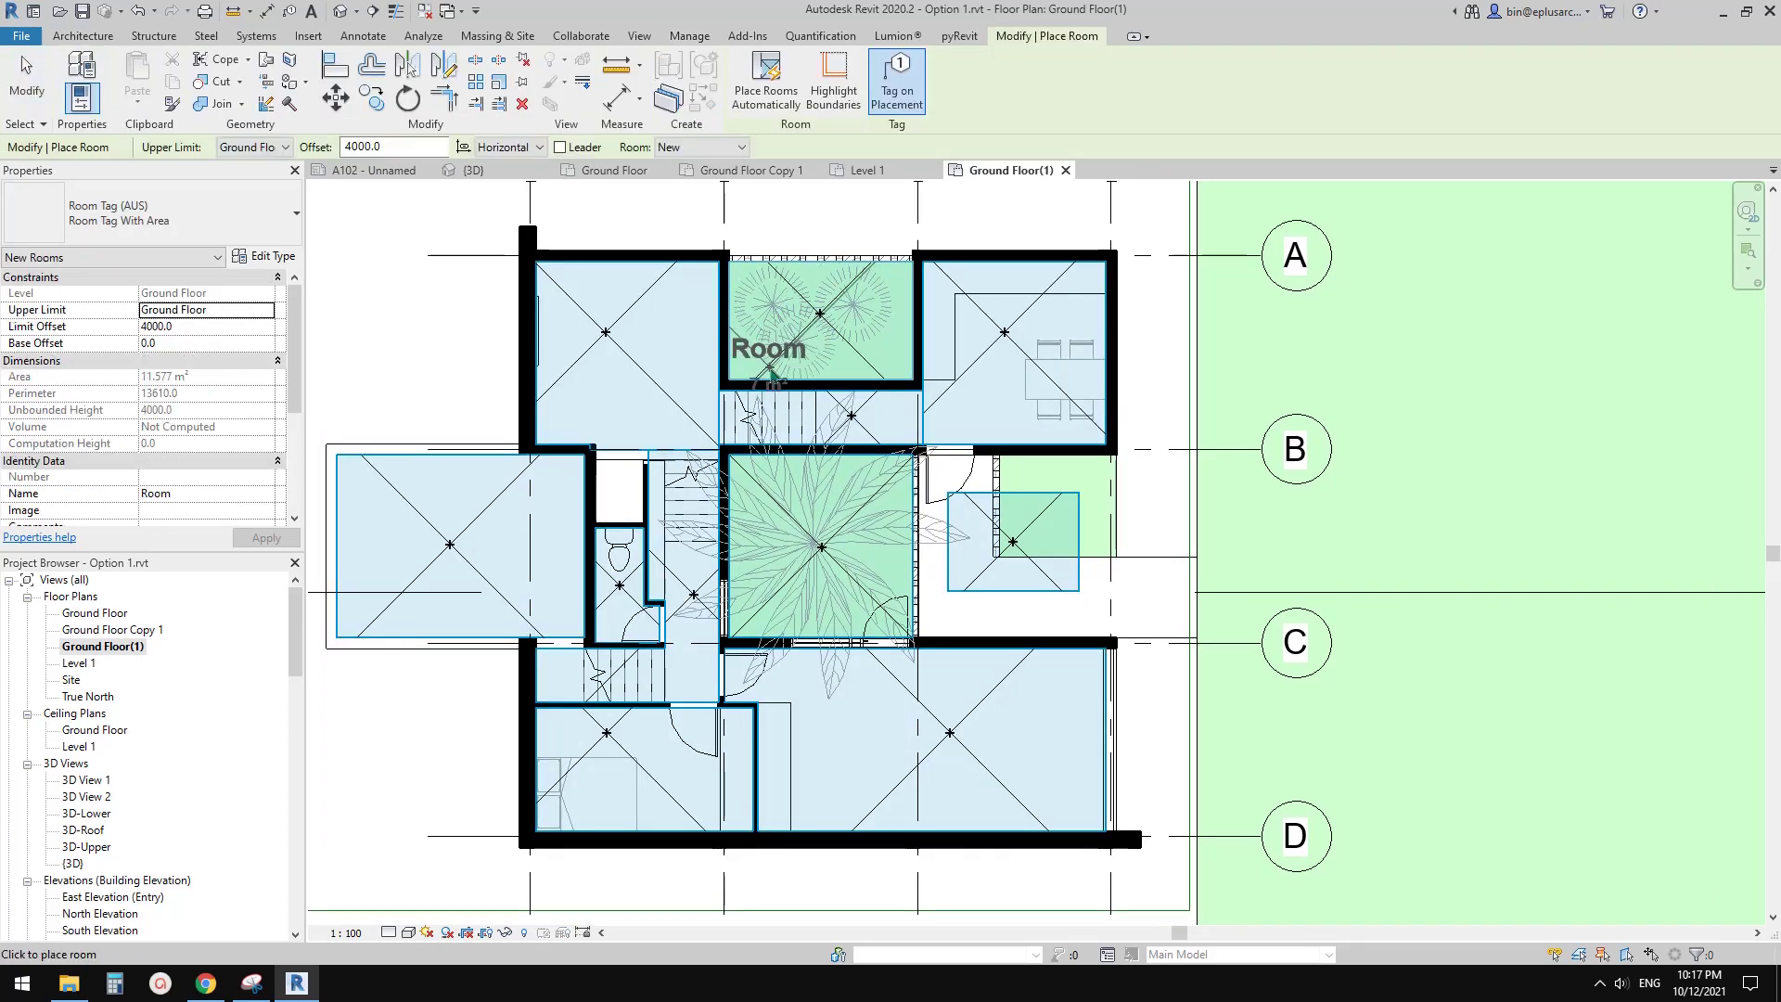
pyautogui.press('Escape')
pyautogui.click(83, 37)
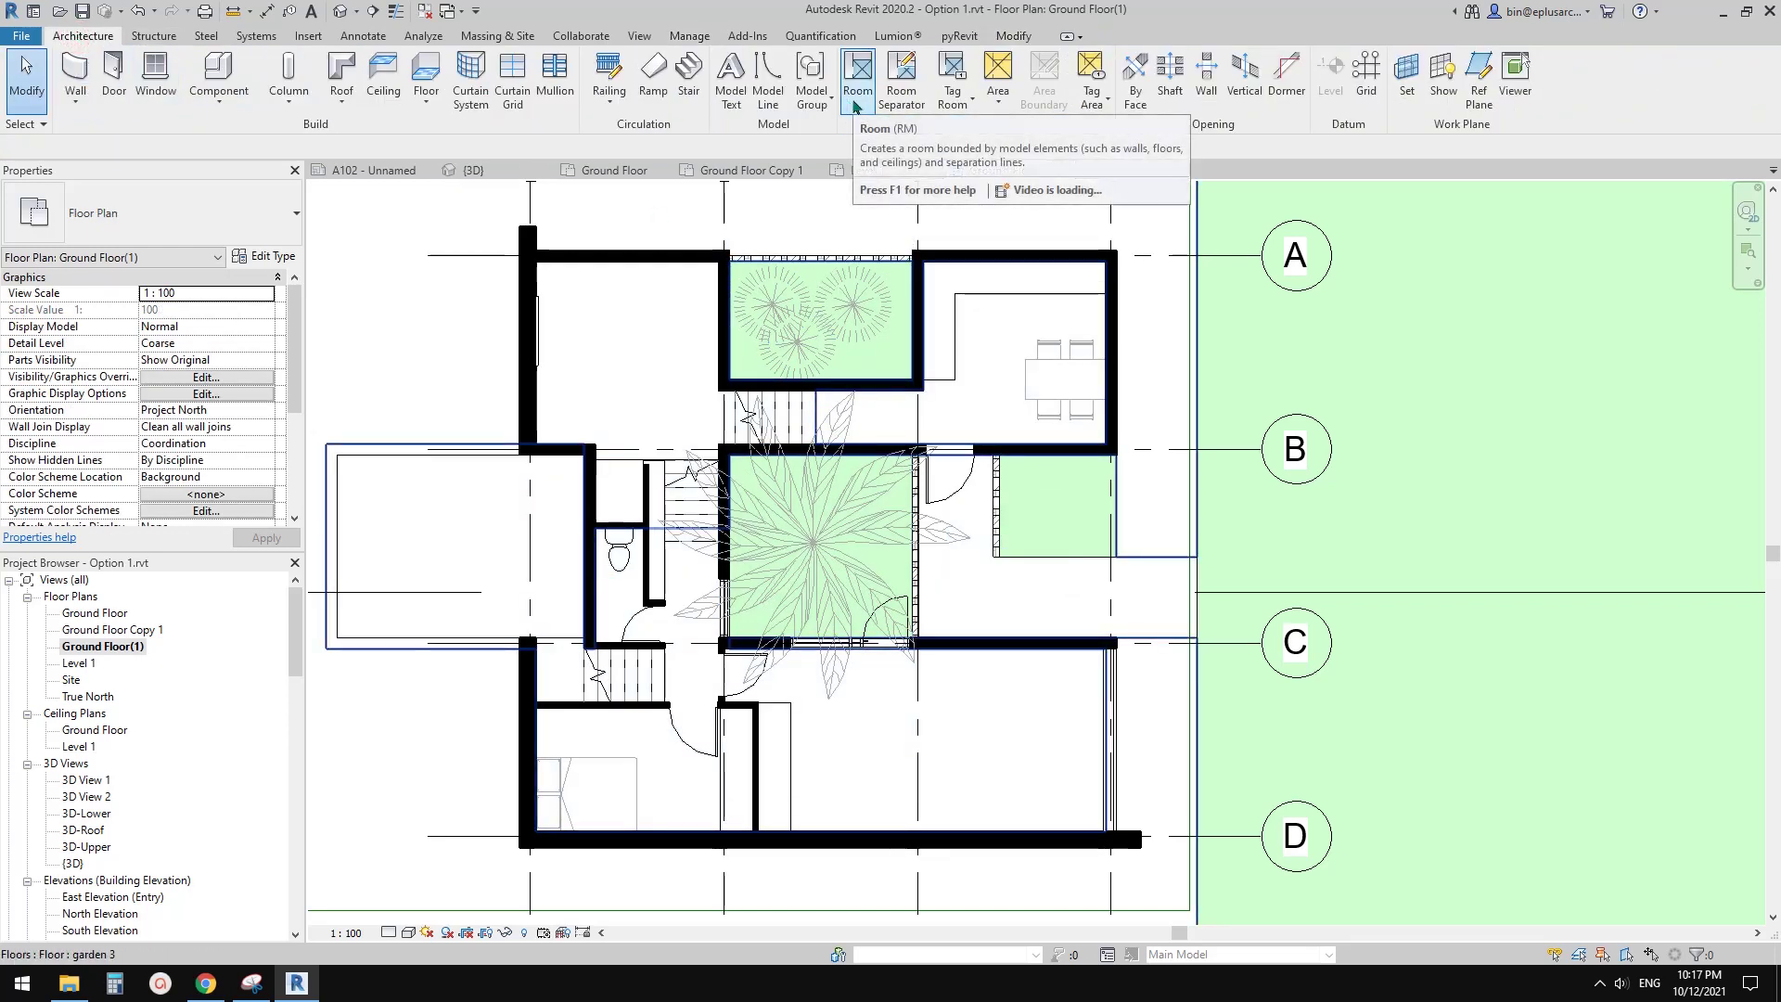
pyautogui.moveTo(811, 350); pyautogui.dragTo(764, 325, button='middle')
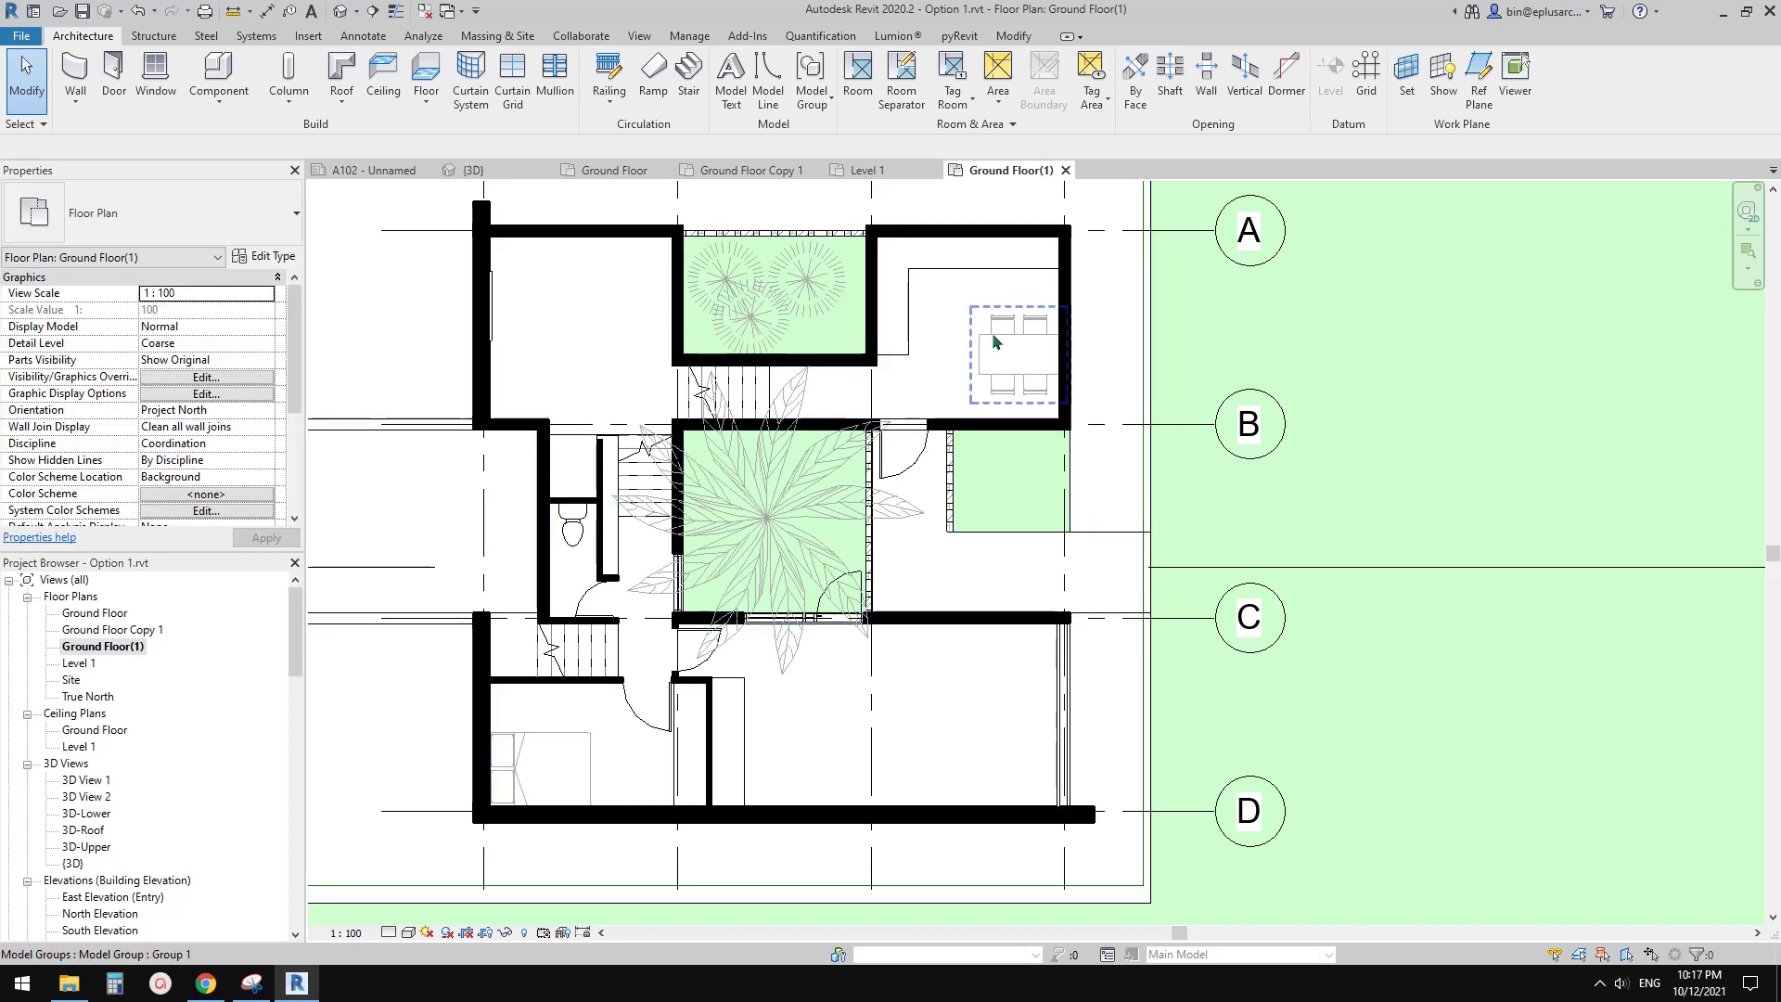
pyautogui.moveTo(989, 341); pyautogui.dragTo(980, 341, button='middle')
pyautogui.moveTo(777, 340); pyautogui.dragTo(782, 343, button='middle')
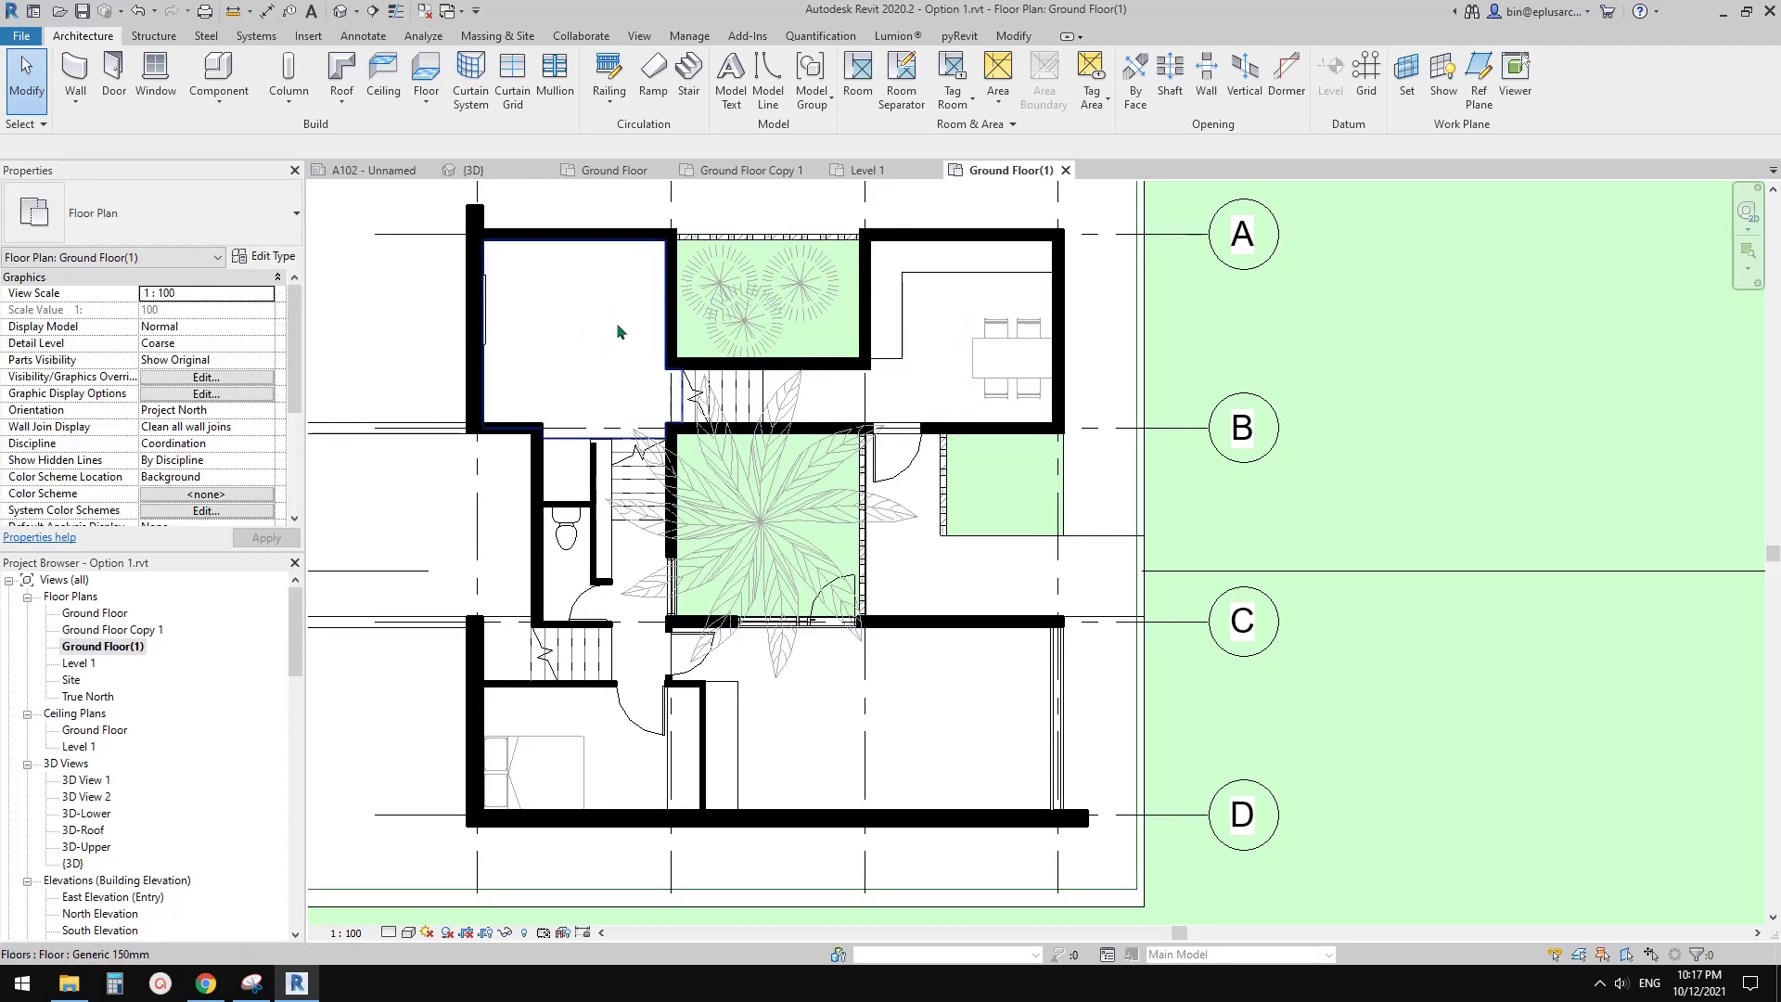
pyautogui.moveTo(597, 369); pyautogui.dragTo(606, 372, button='middle')
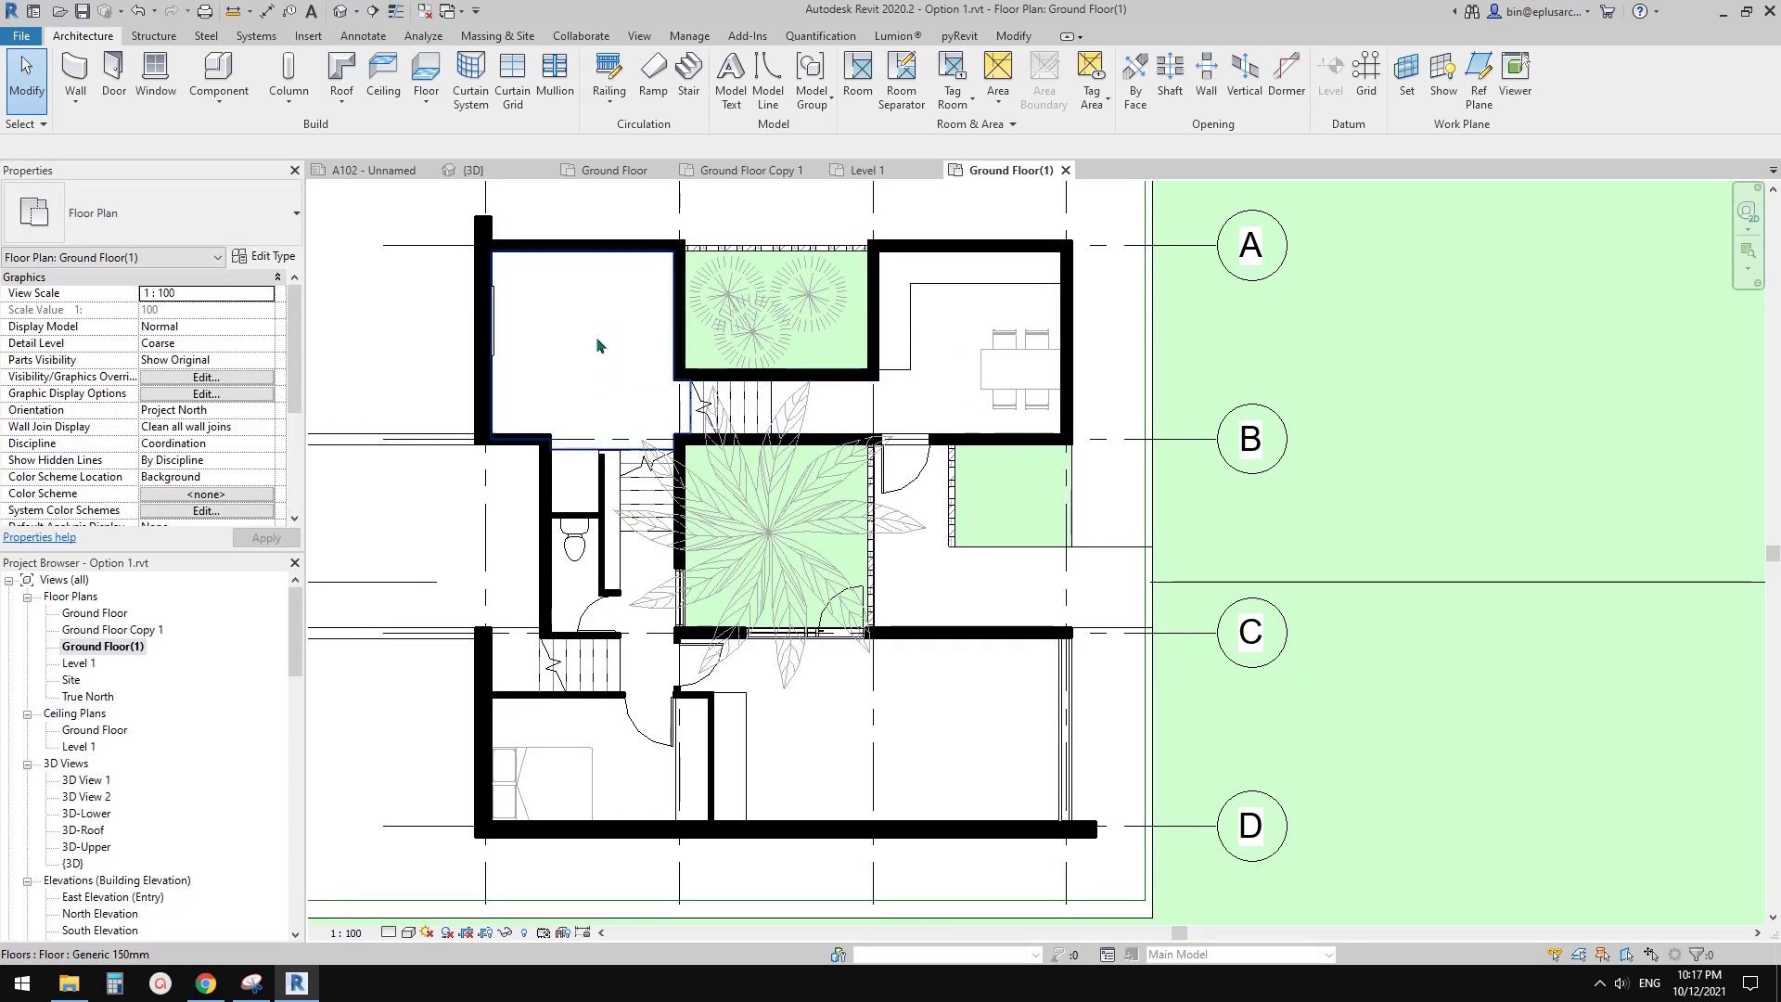
pyautogui.moveTo(560, 298); pyautogui.dragTo(591, 296, button='middle')
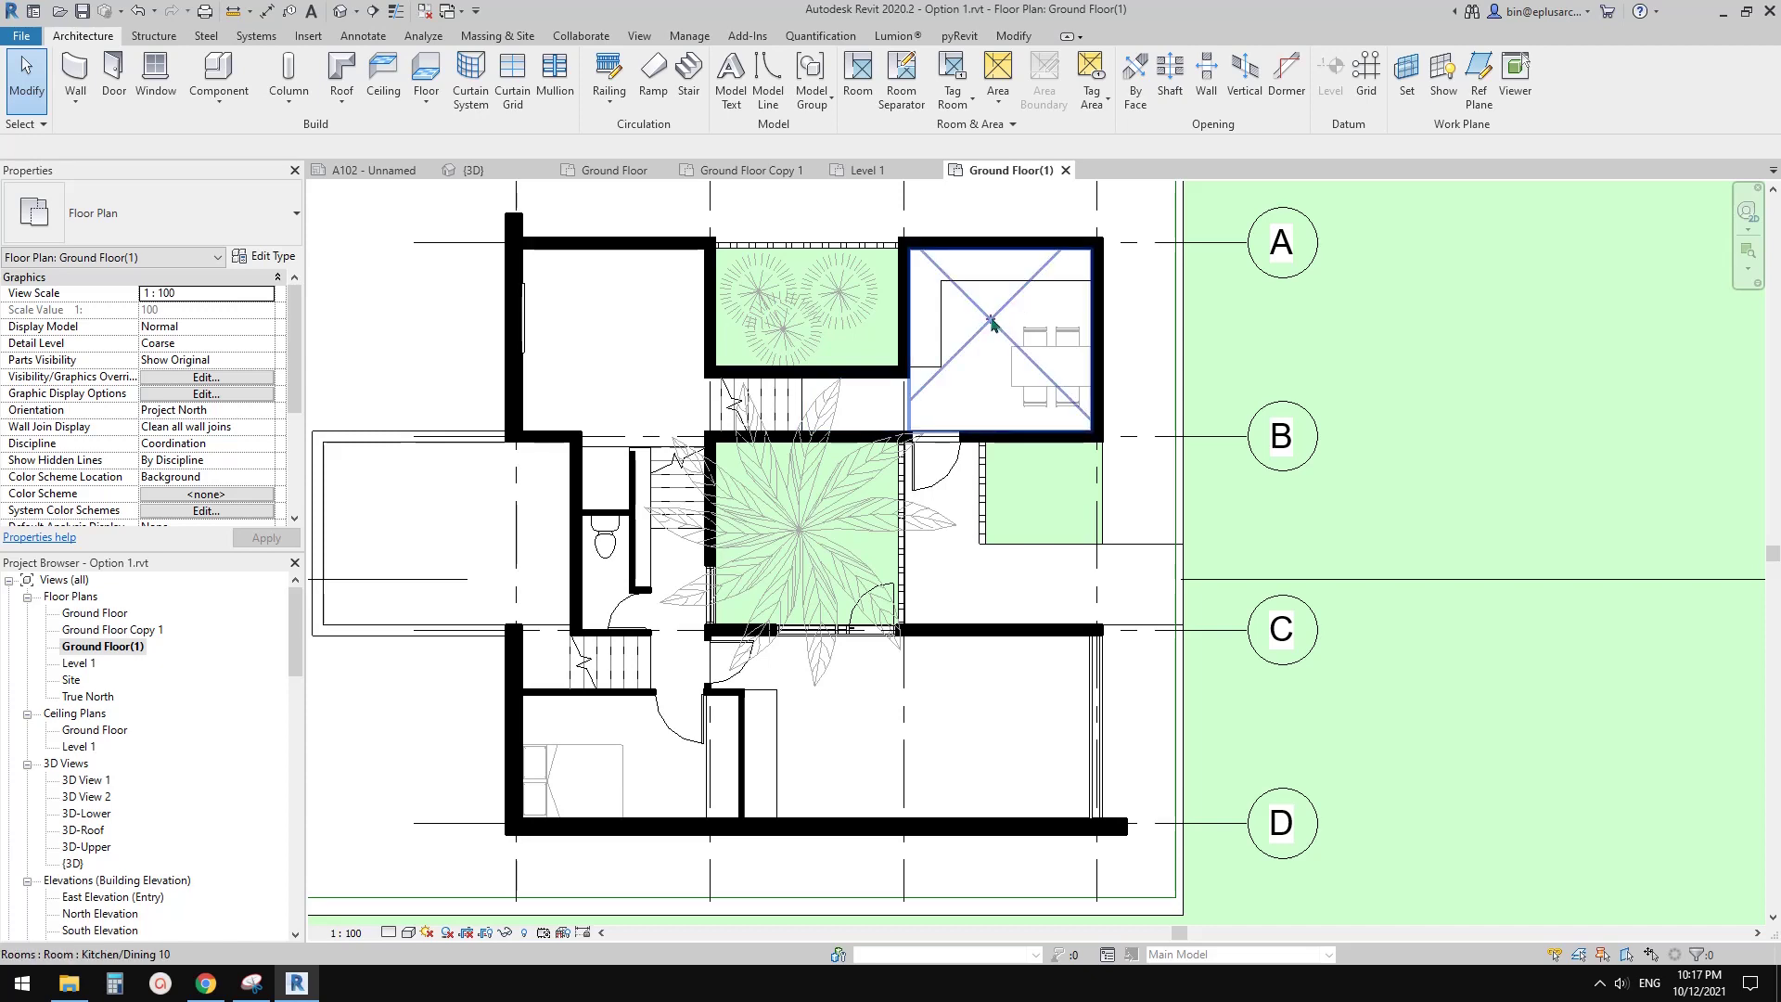
pyautogui.moveTo(840, 389); pyautogui.dragTo(864, 372, button='middle')
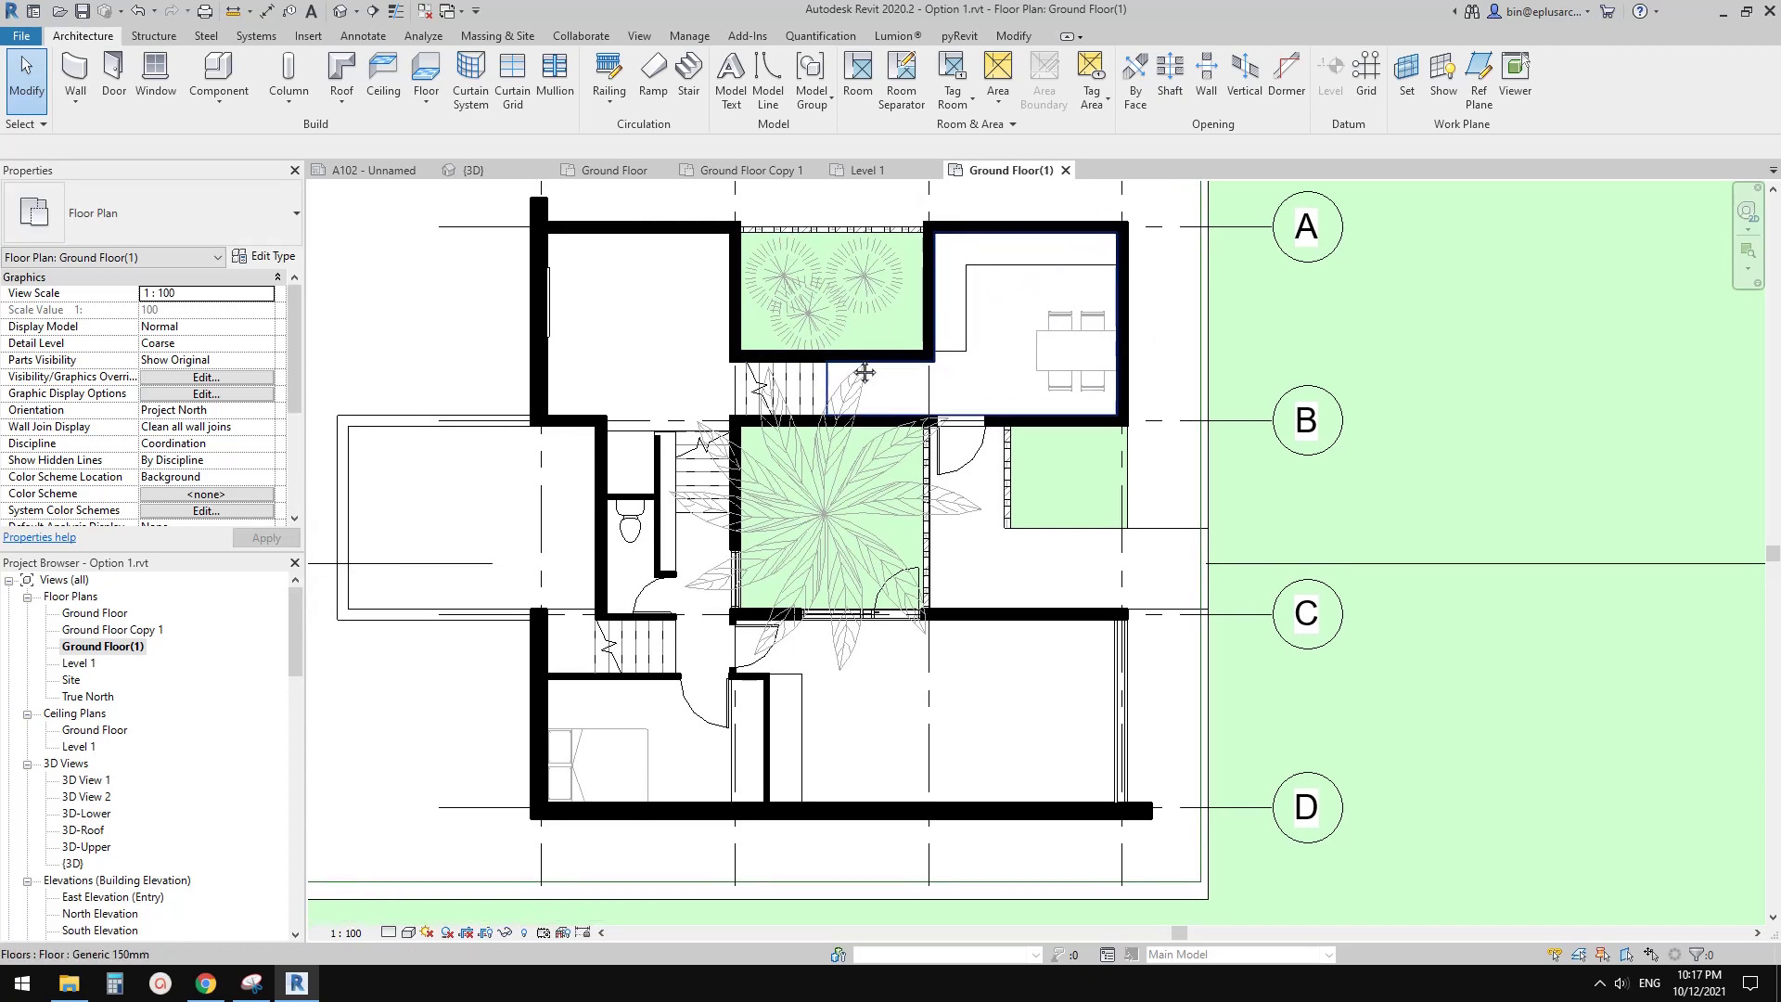
# Step: Turn on the Interior Fill and Reference subcategories of Rooms in the Ground Floor(1) plan's Visibility/Graphic Overrides
pyautogui.press('v')
pyautogui.press('v')
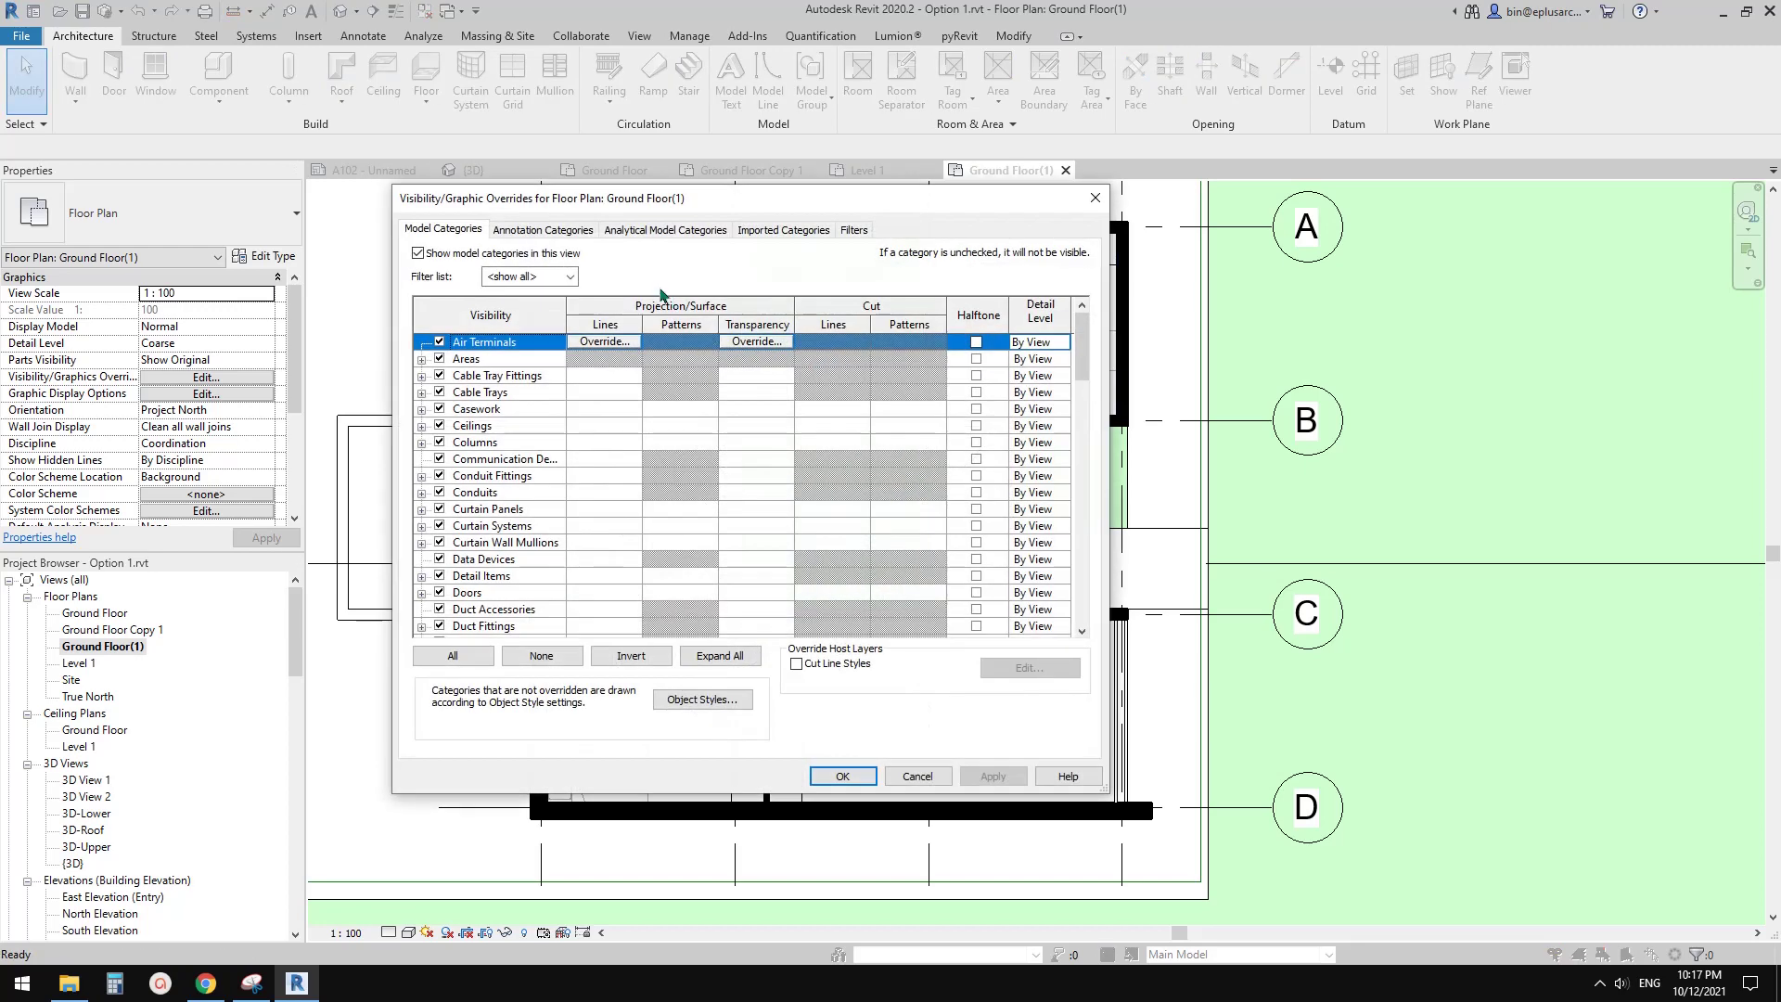
pyautogui.click(513, 458)
pyautogui.press('r')
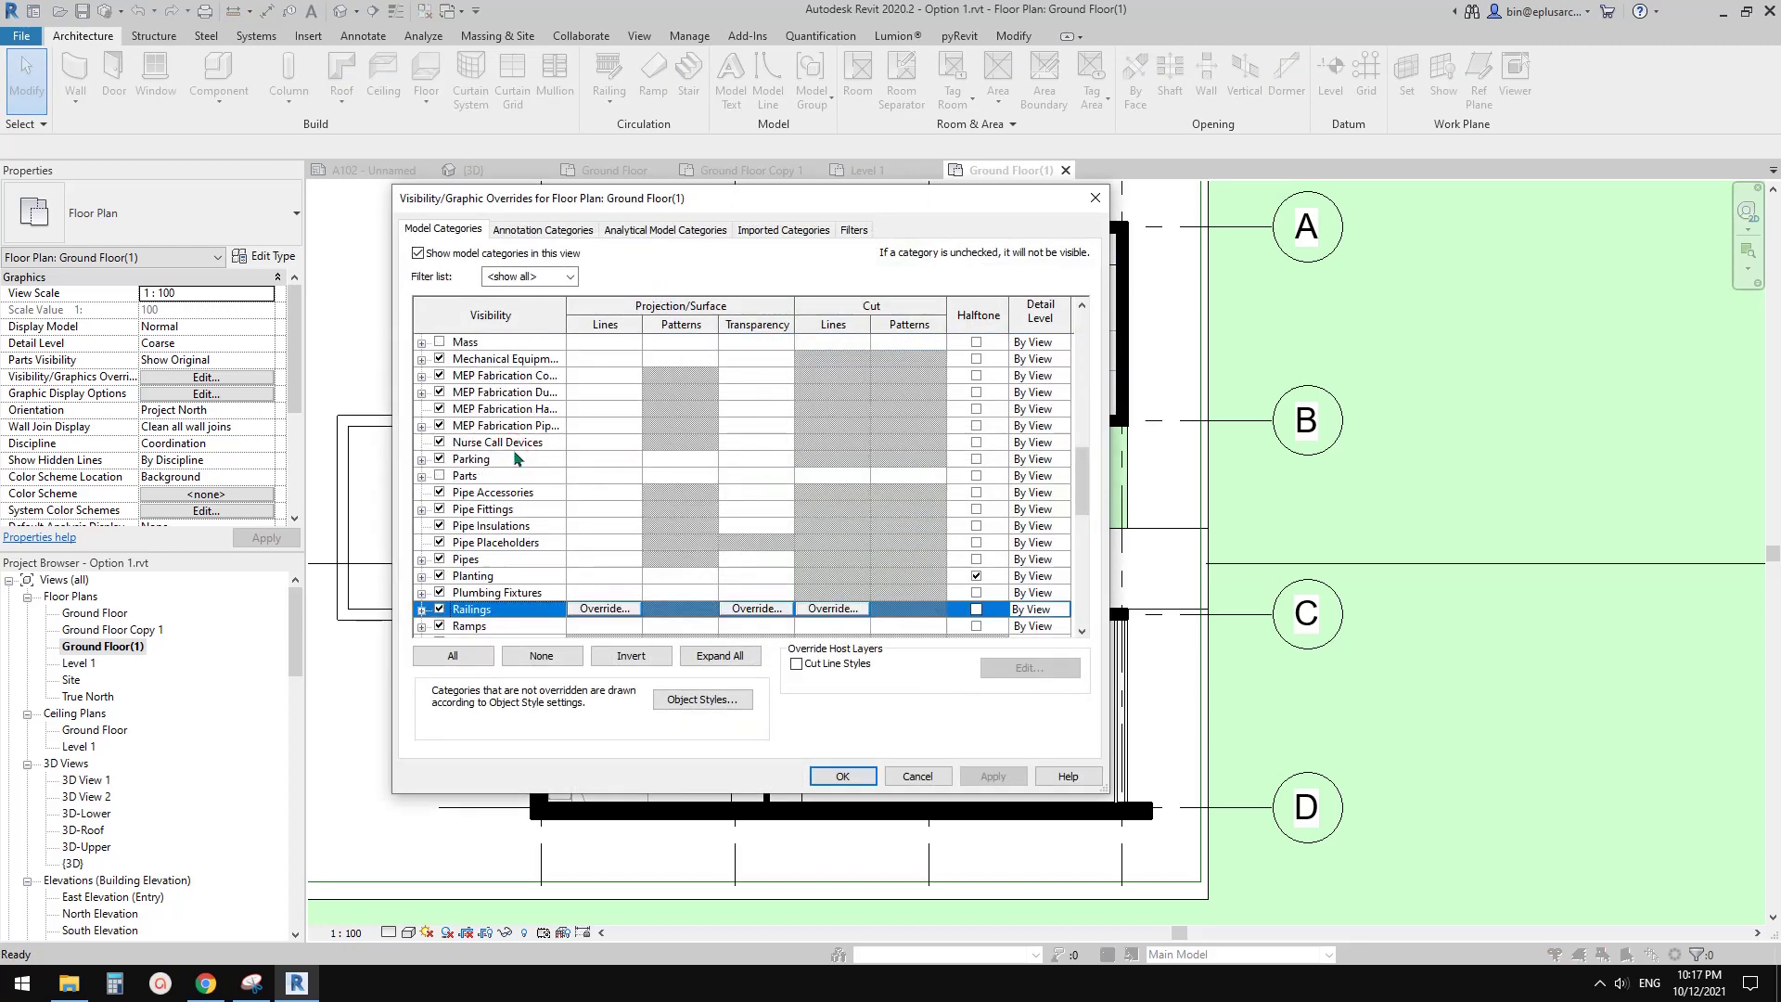
pyautogui.scroll(-3, 516, 458)
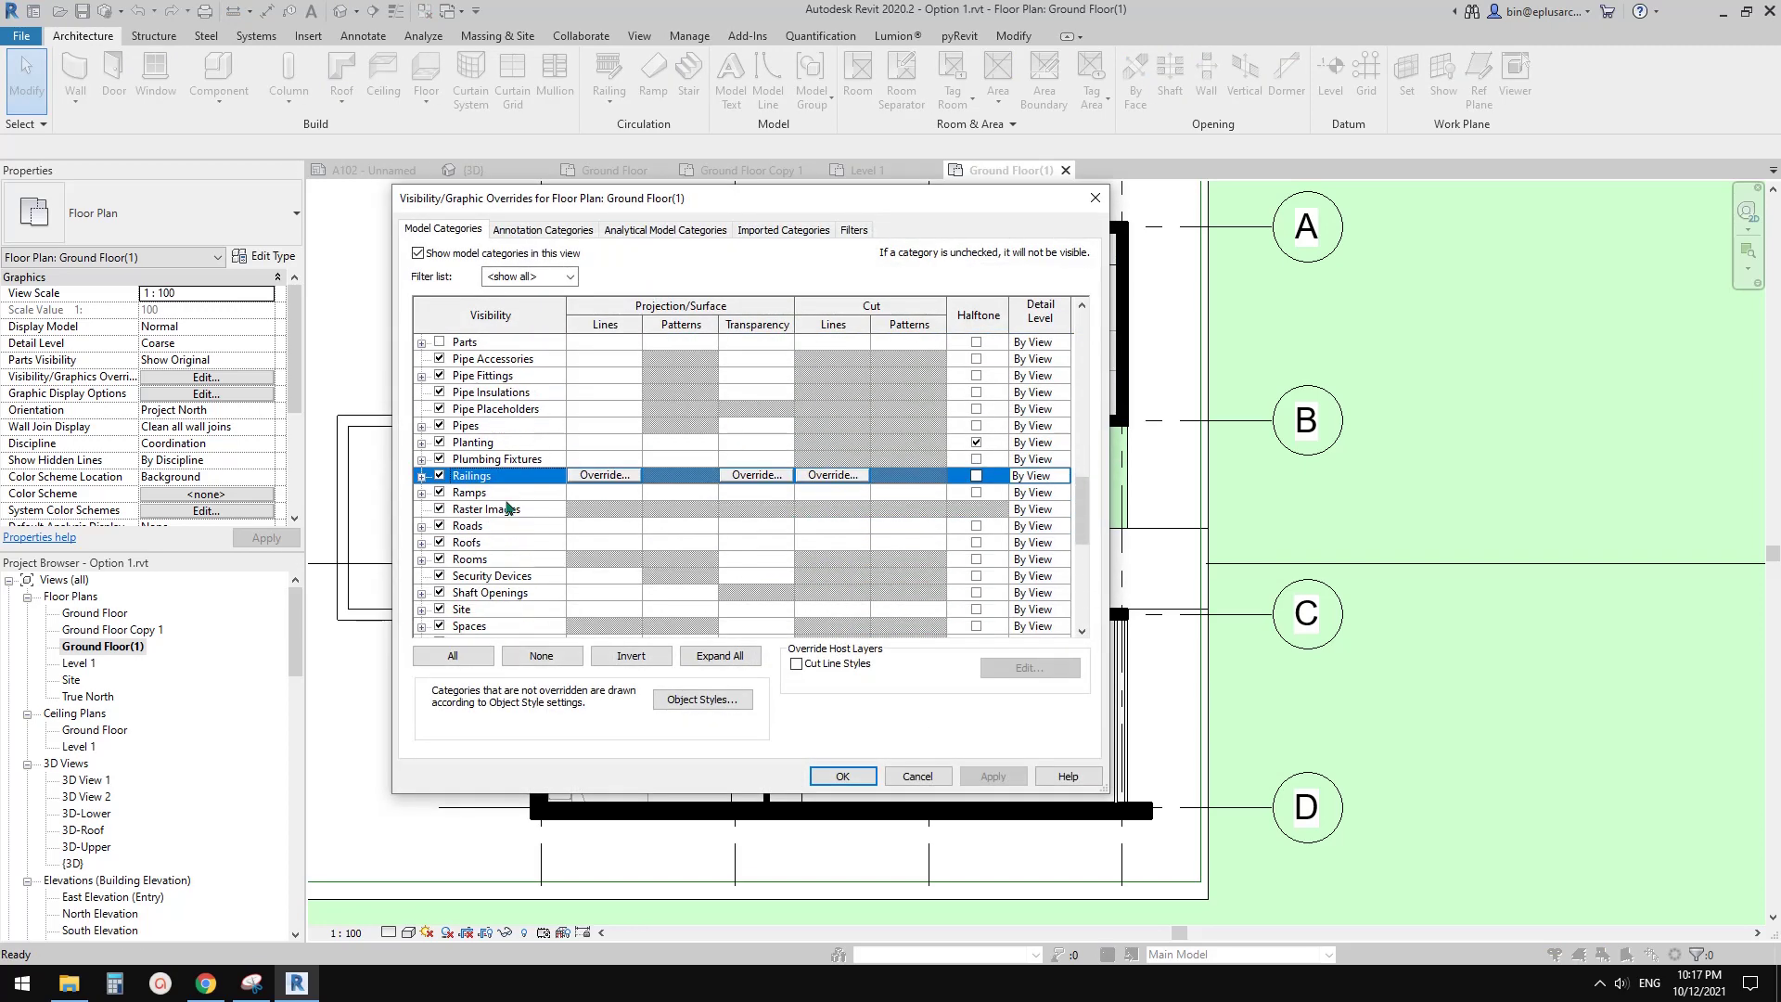
pyautogui.click(492, 559)
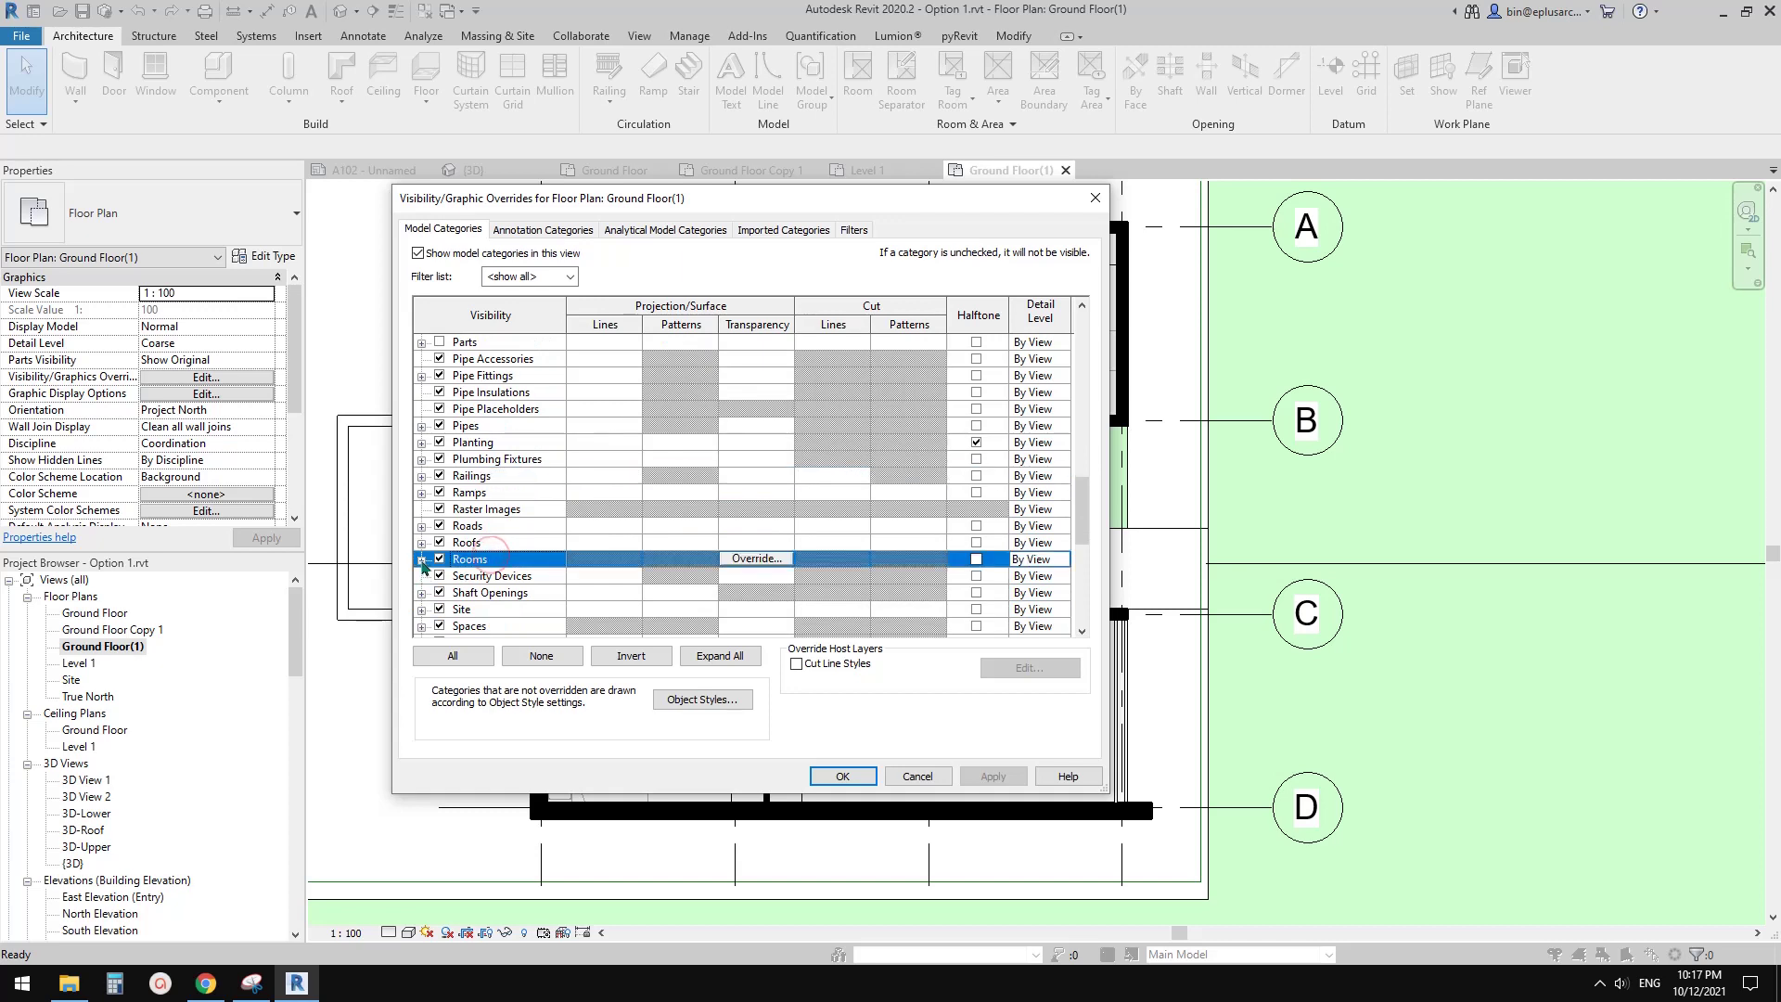
pyautogui.click(422, 559)
pyautogui.click(458, 576)
pyautogui.click(458, 592)
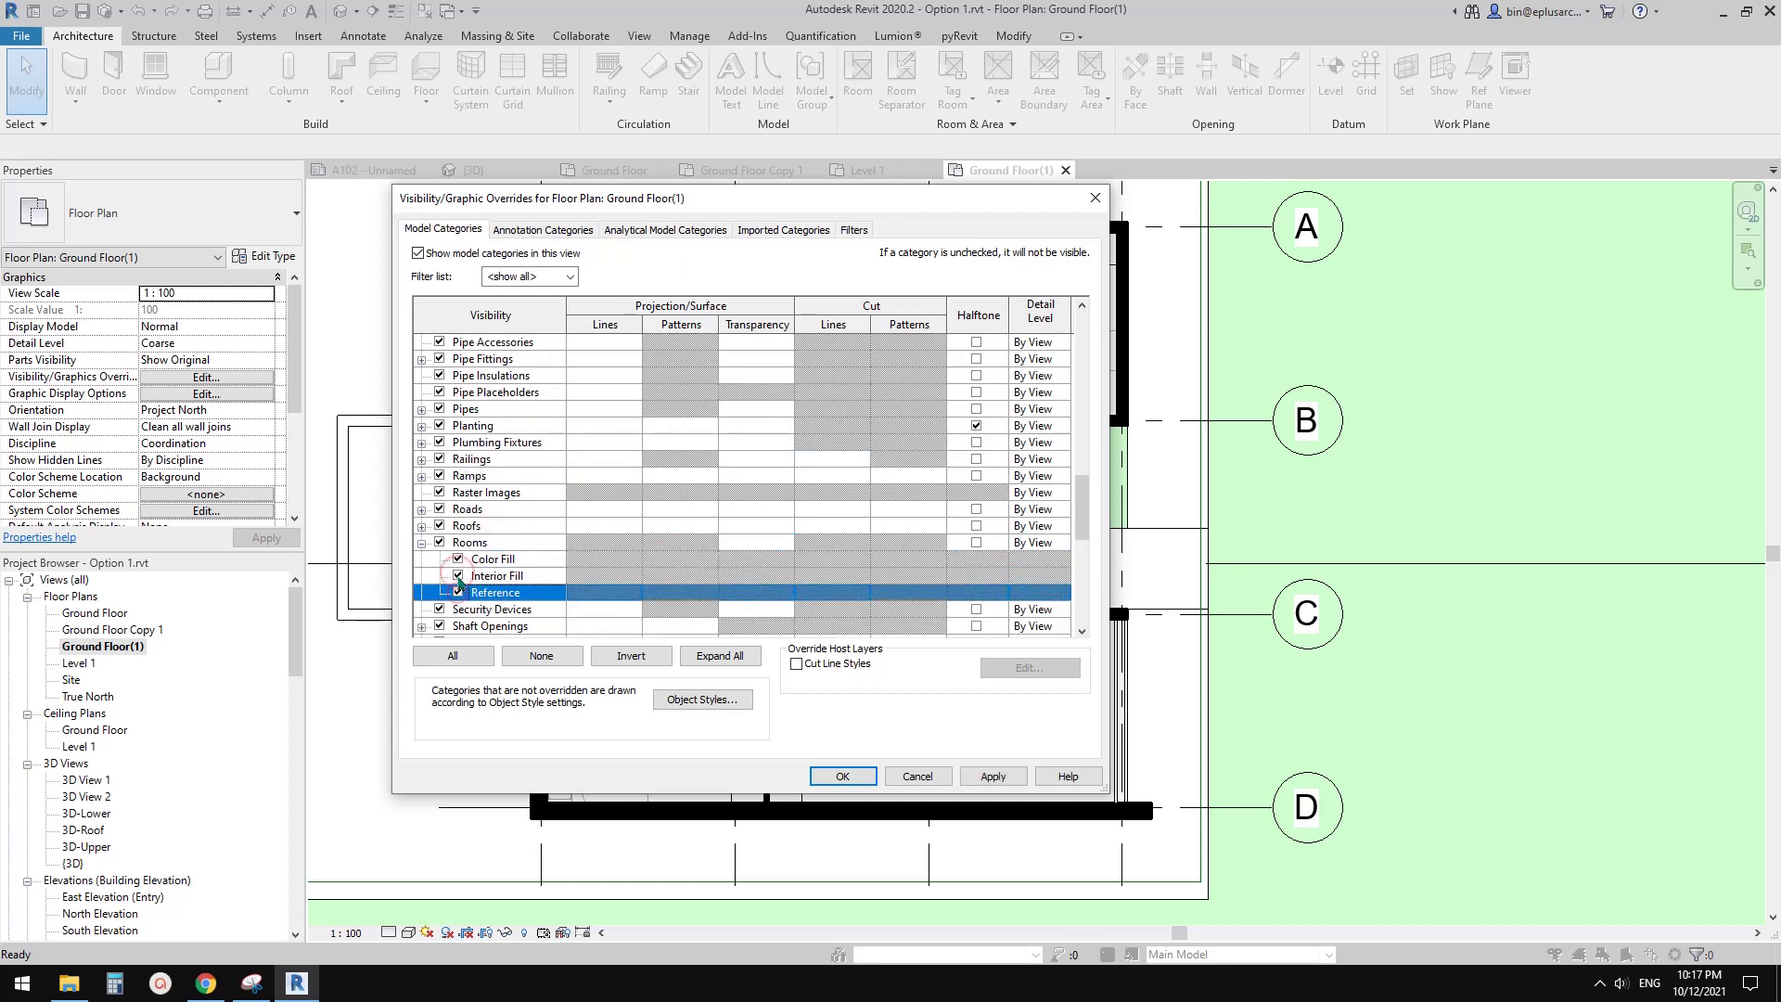
pyautogui.click(854, 777)
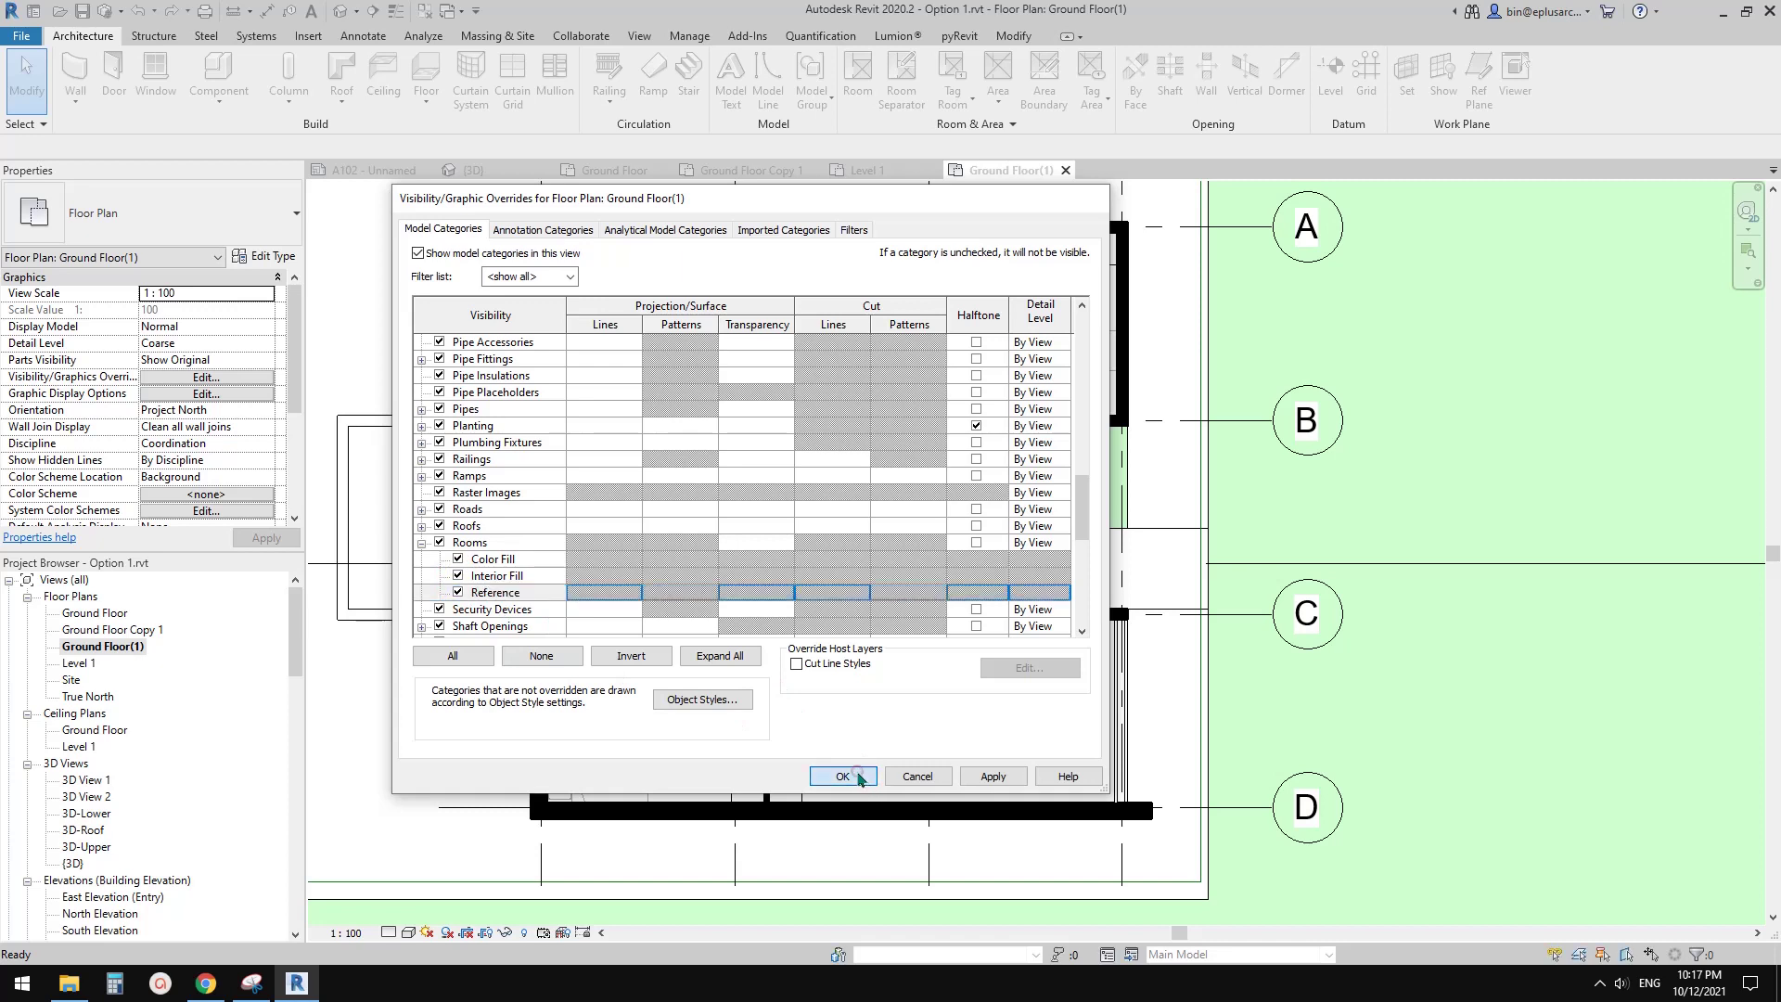
# Step: Examine the filled extents and reference crosses of the rooms across the Ground Floor(1) plan
pyautogui.moveTo(1056, 597); pyautogui.dragTo(1033, 470, button='middle')
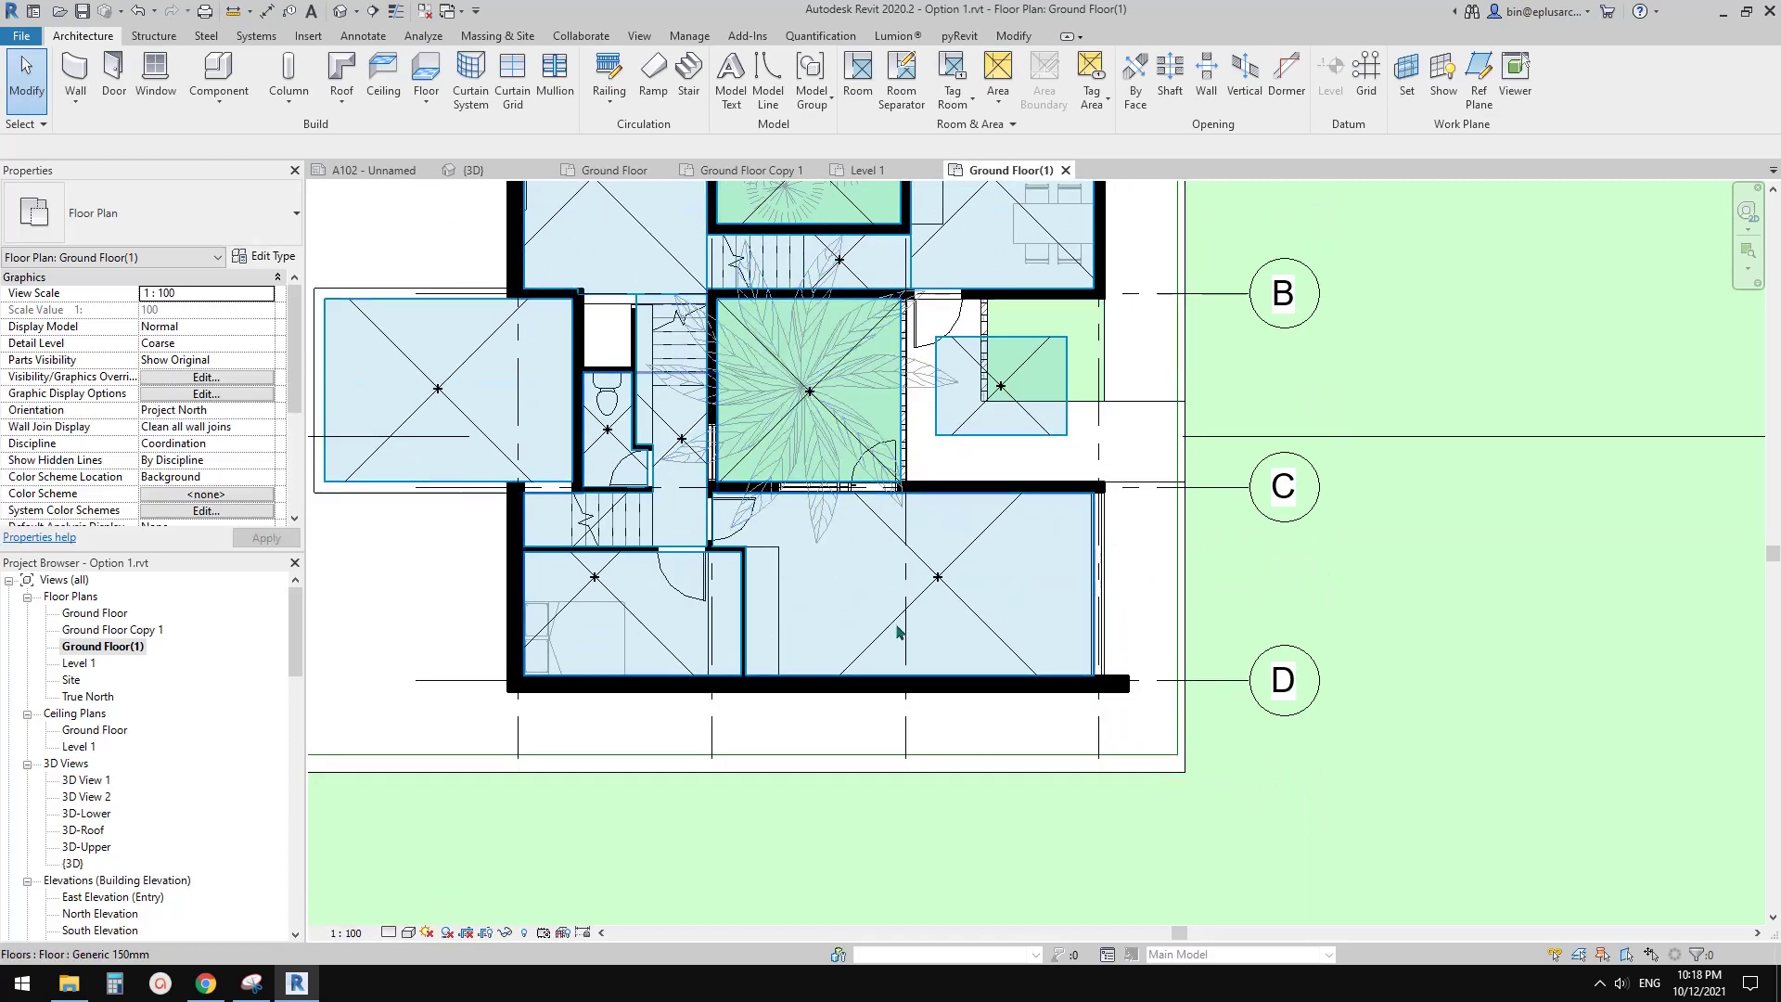
pyautogui.scroll(-2, 835, 557)
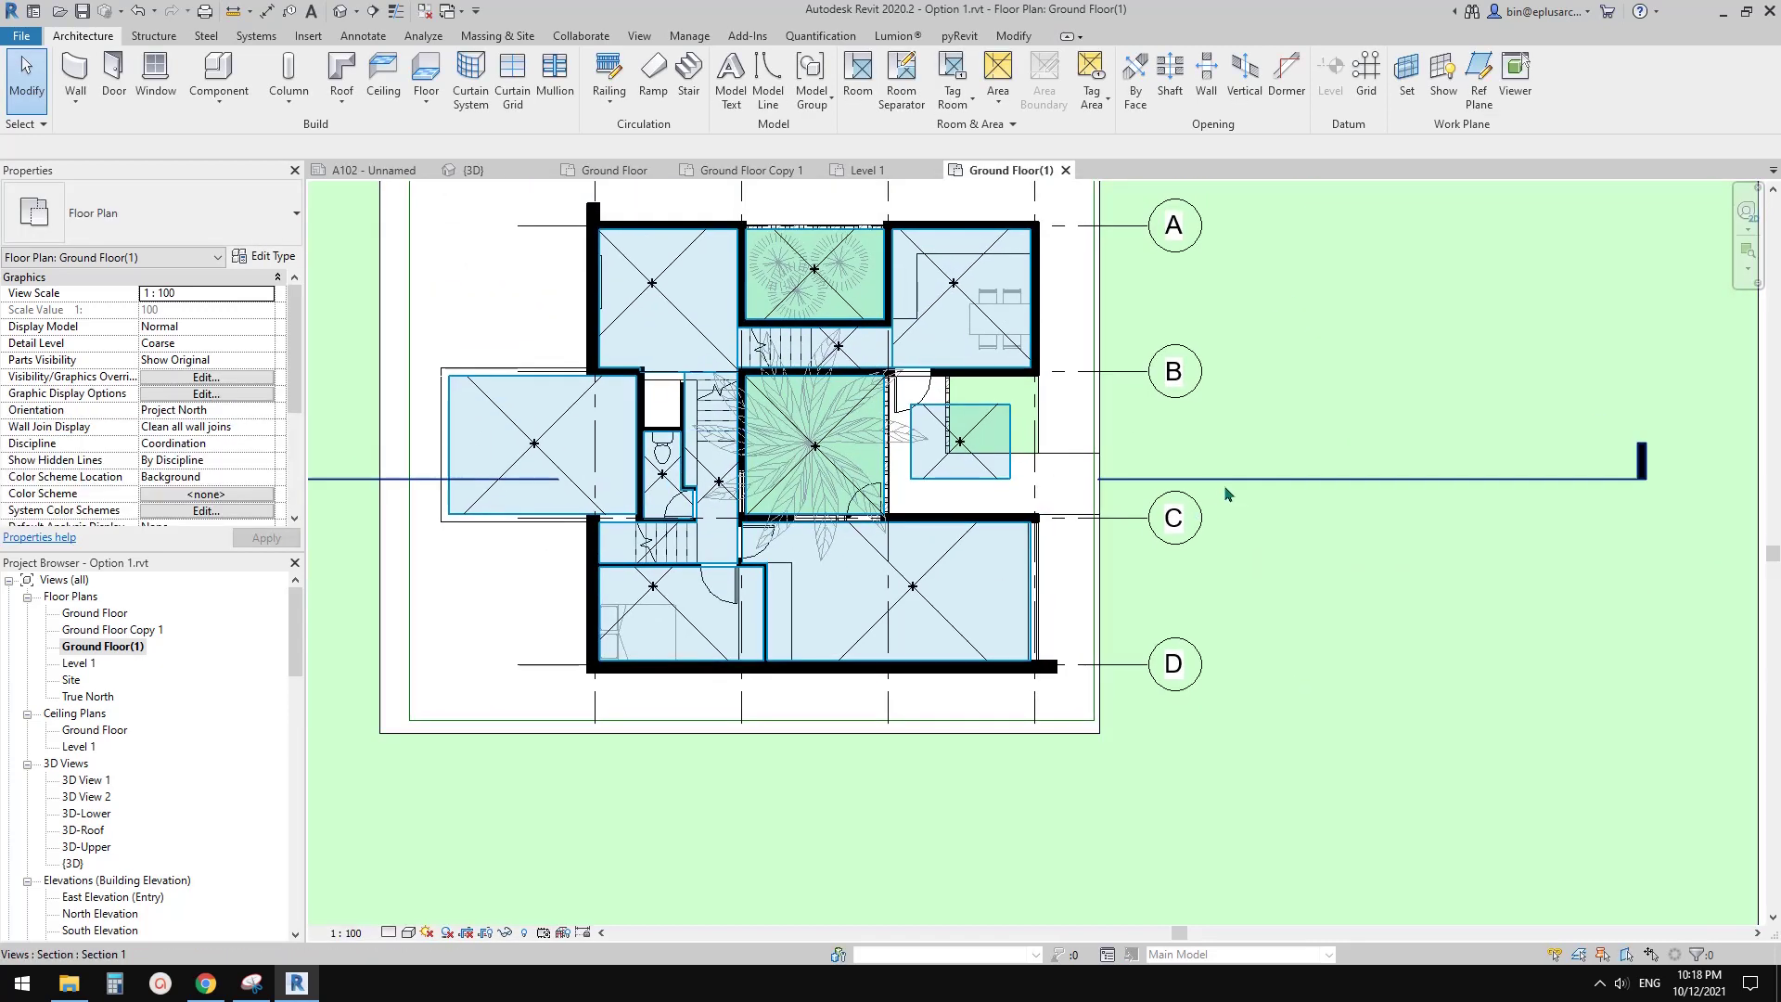
pyautogui.scroll(1, 983, 577)
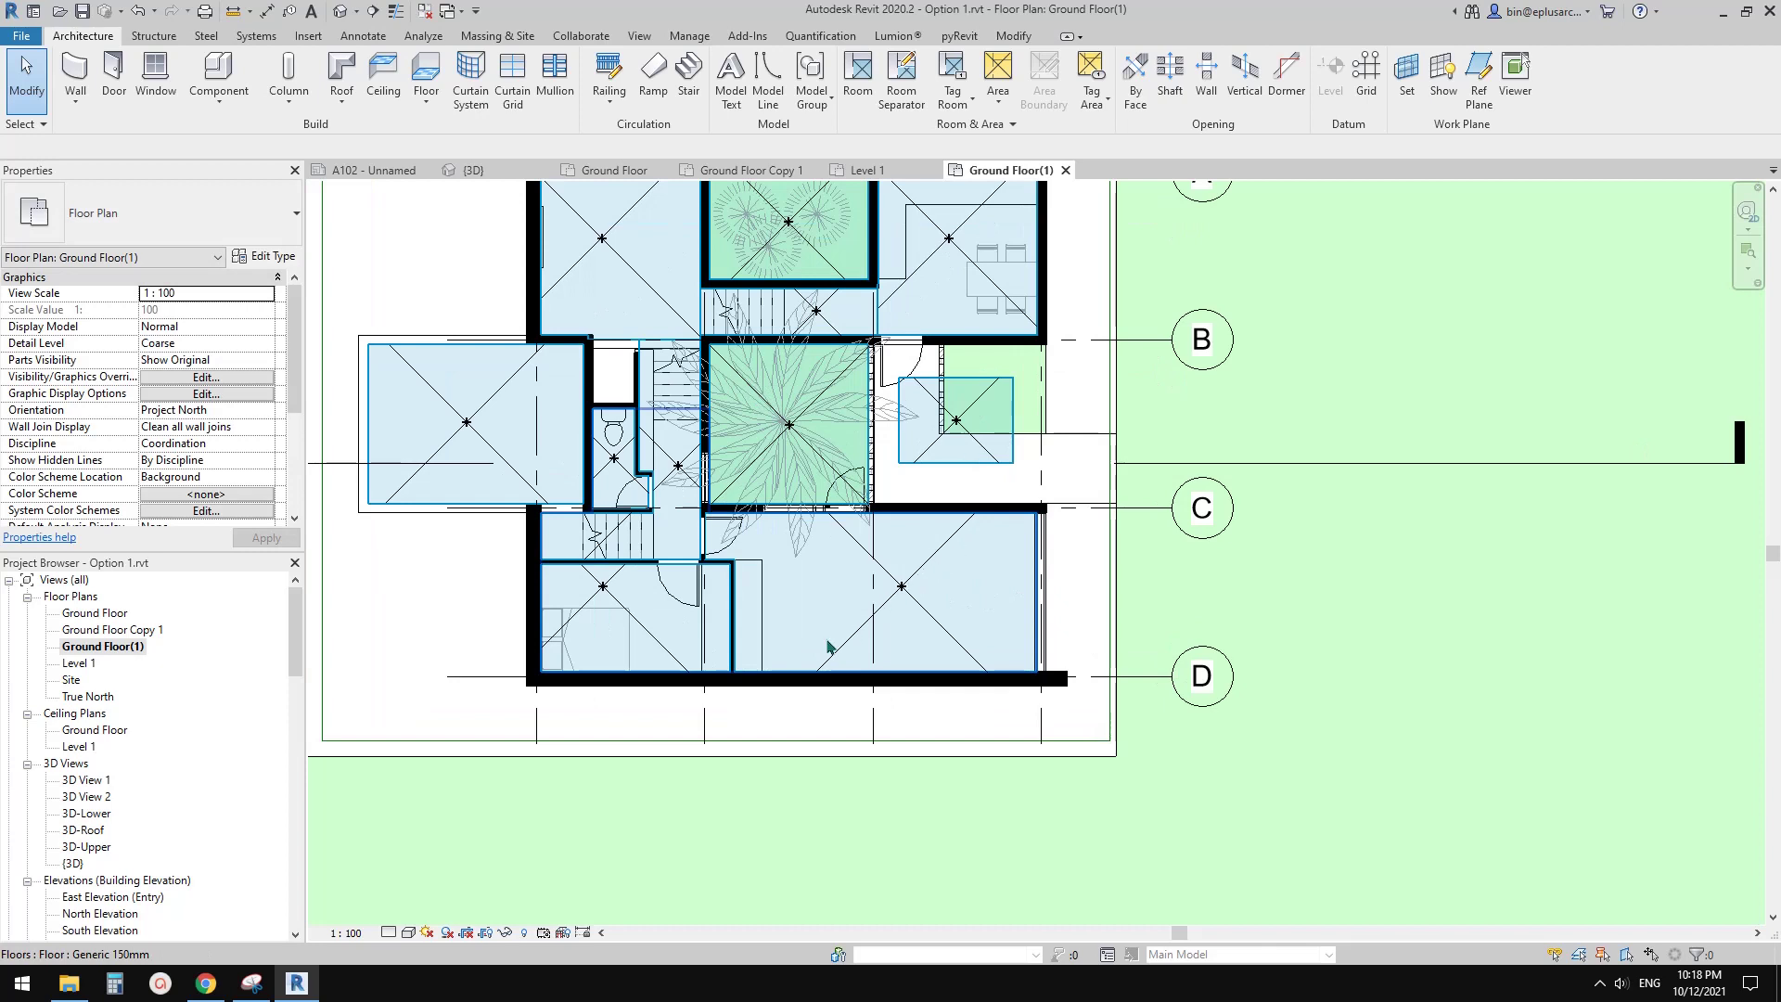
pyautogui.moveTo(934, 589); pyautogui.dragTo(1015, 609, button='middle')
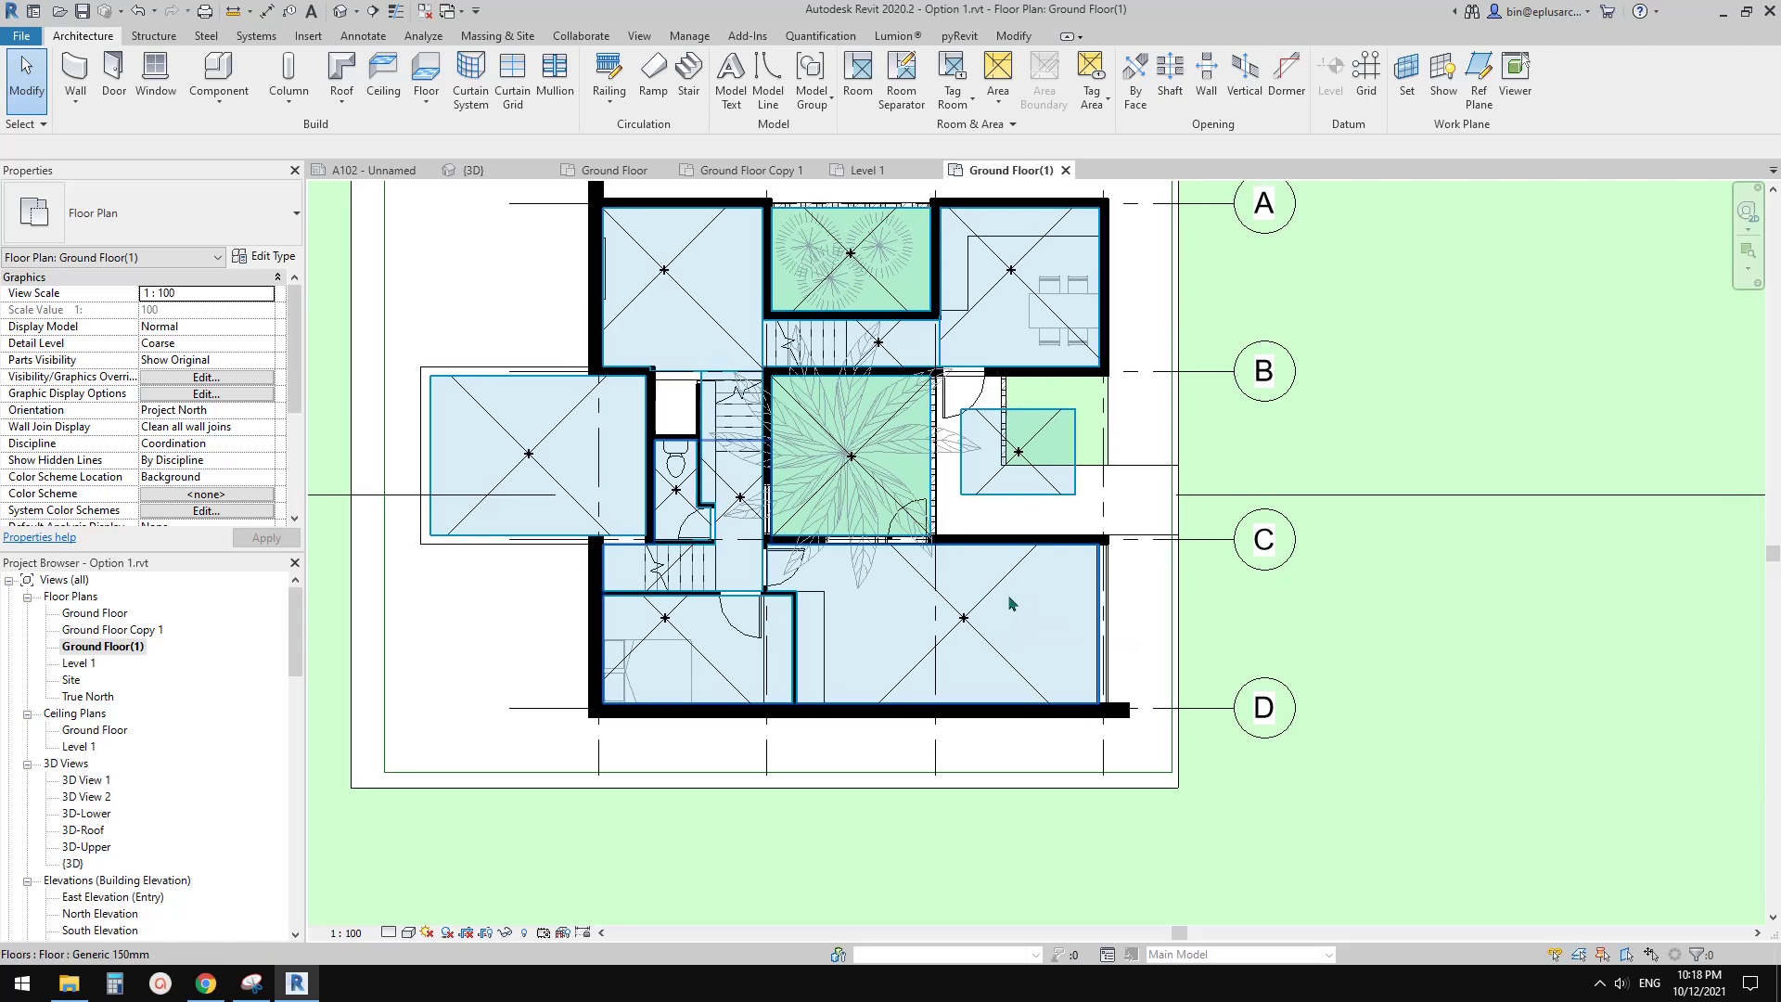
pyautogui.moveTo(1029, 636); pyautogui.dragTo(1030, 643, button='middle')
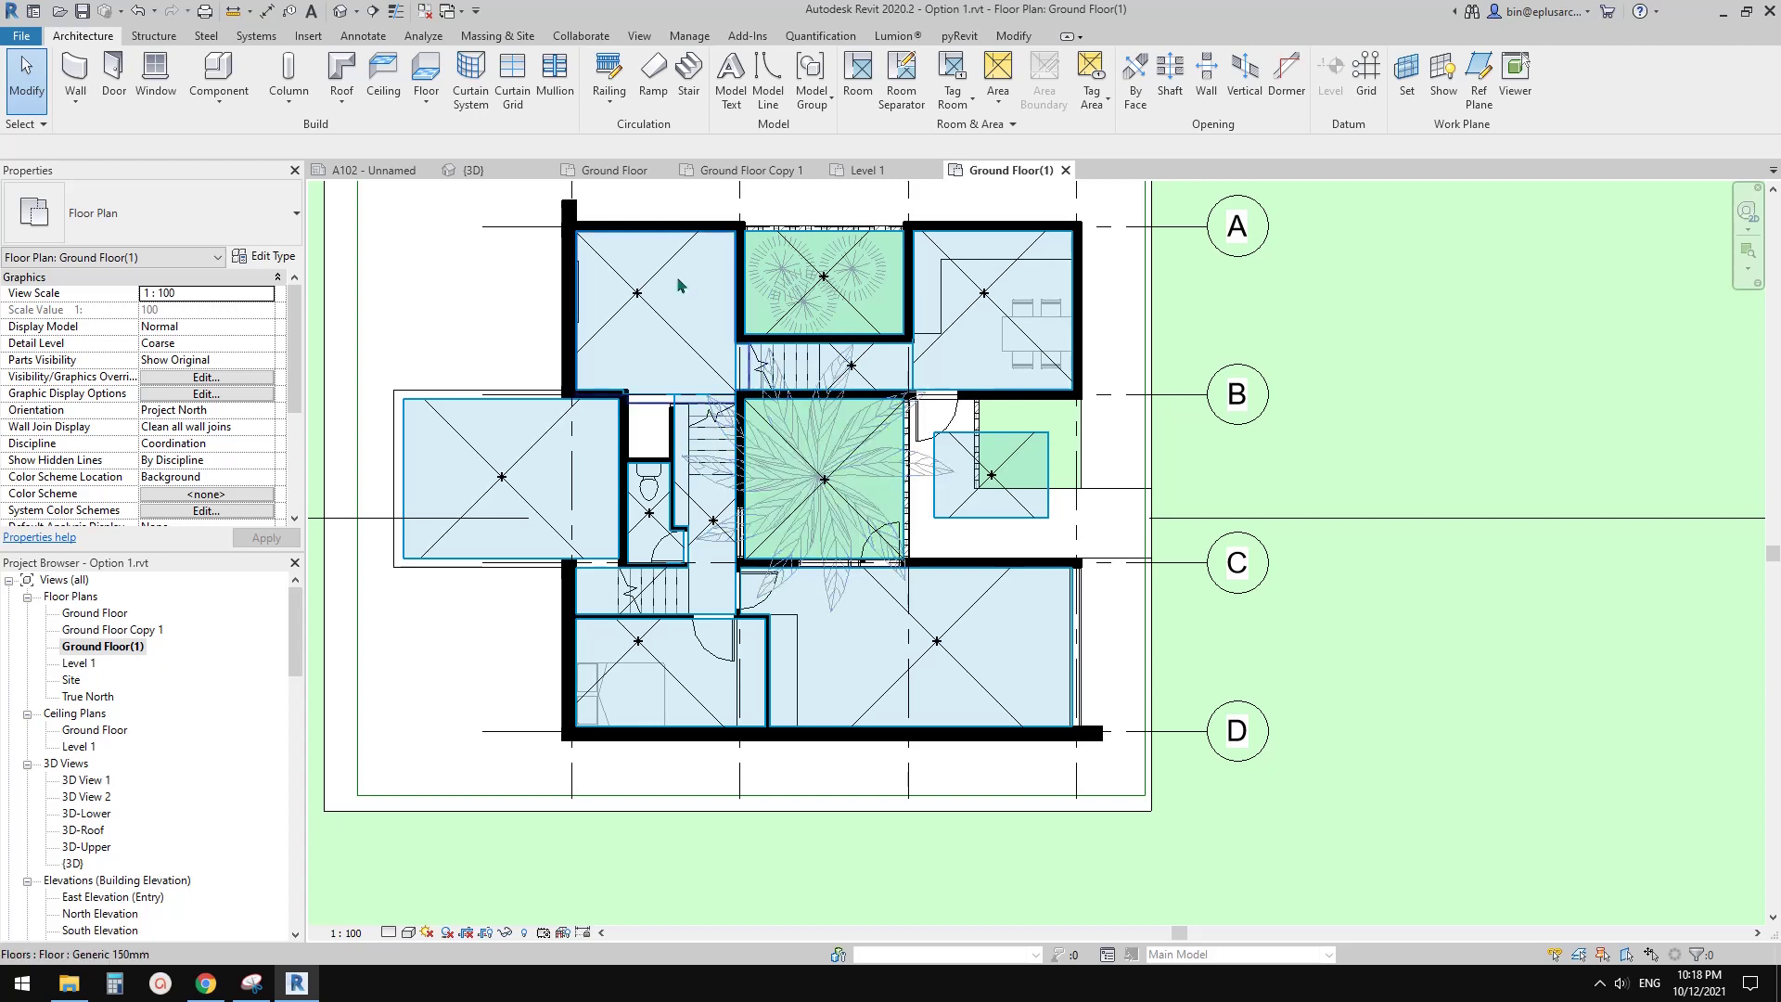
pyautogui.moveTo(886, 354); pyautogui.dragTo(896, 376, button='middle')
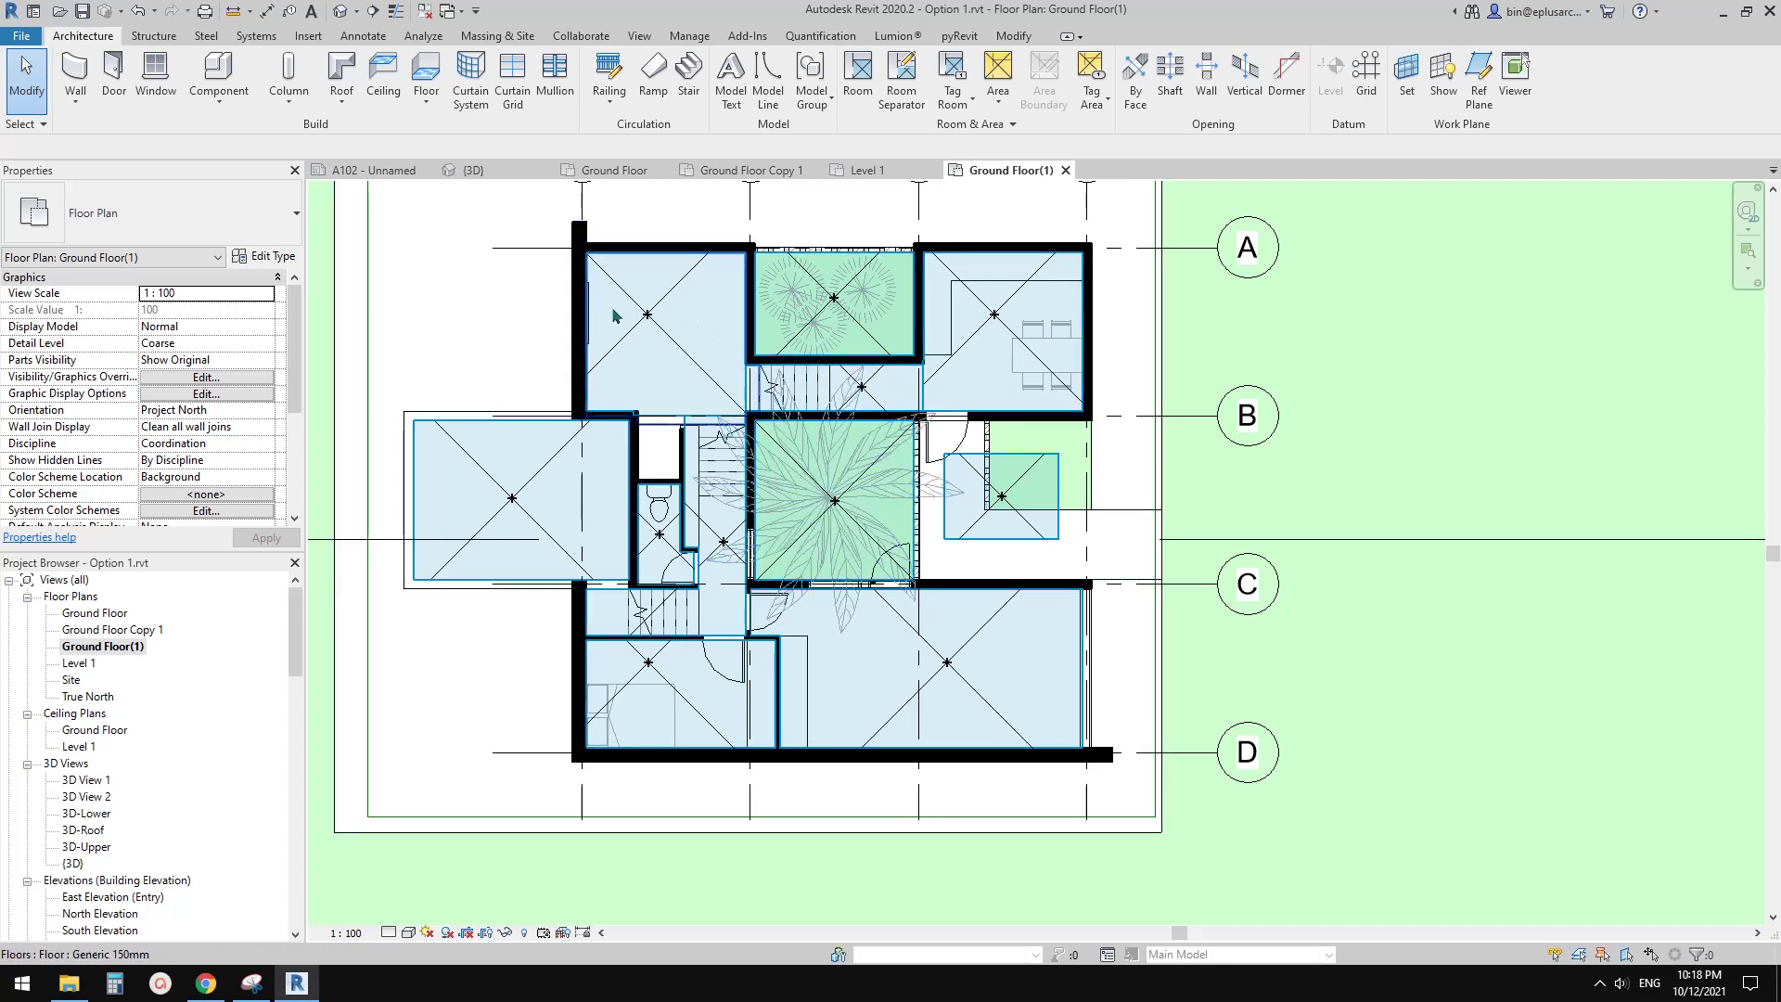
pyautogui.moveTo(667, 332); pyautogui.dragTo(647, 337, button='middle')
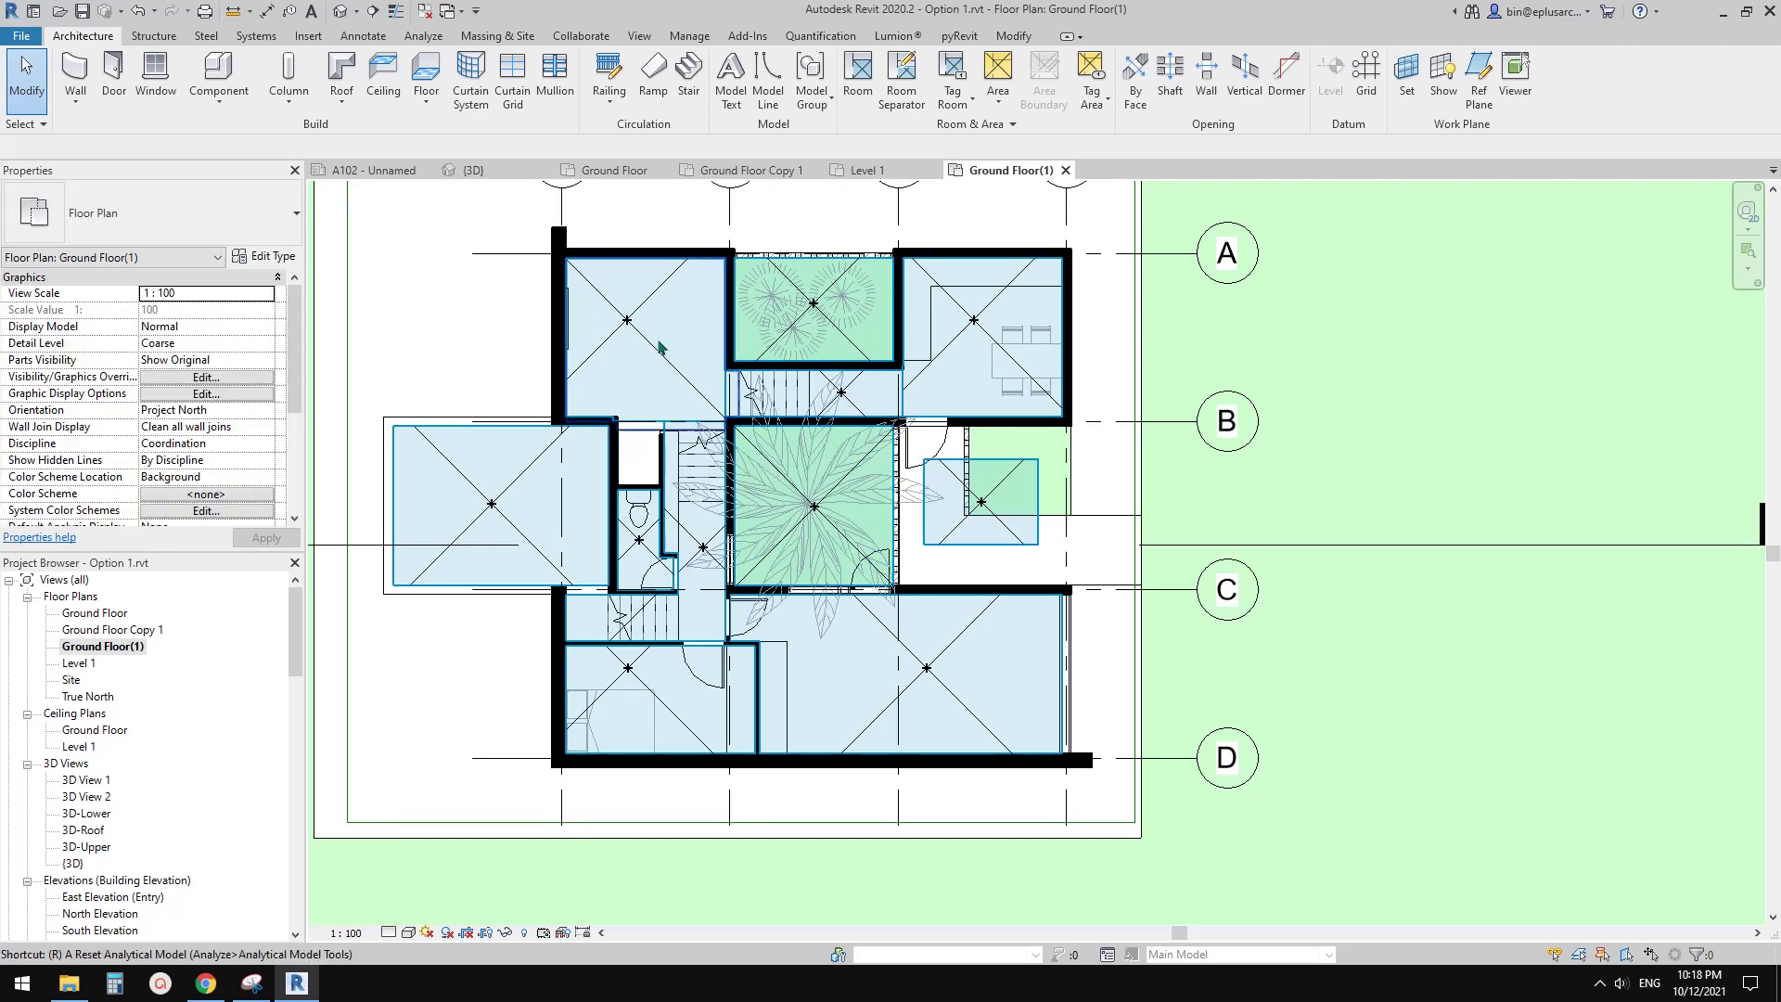
# Step: Place a tagged room inside the already occupied space between grids 1 and 2 and grids A and B
pyautogui.press('r')
pyautogui.press('m')
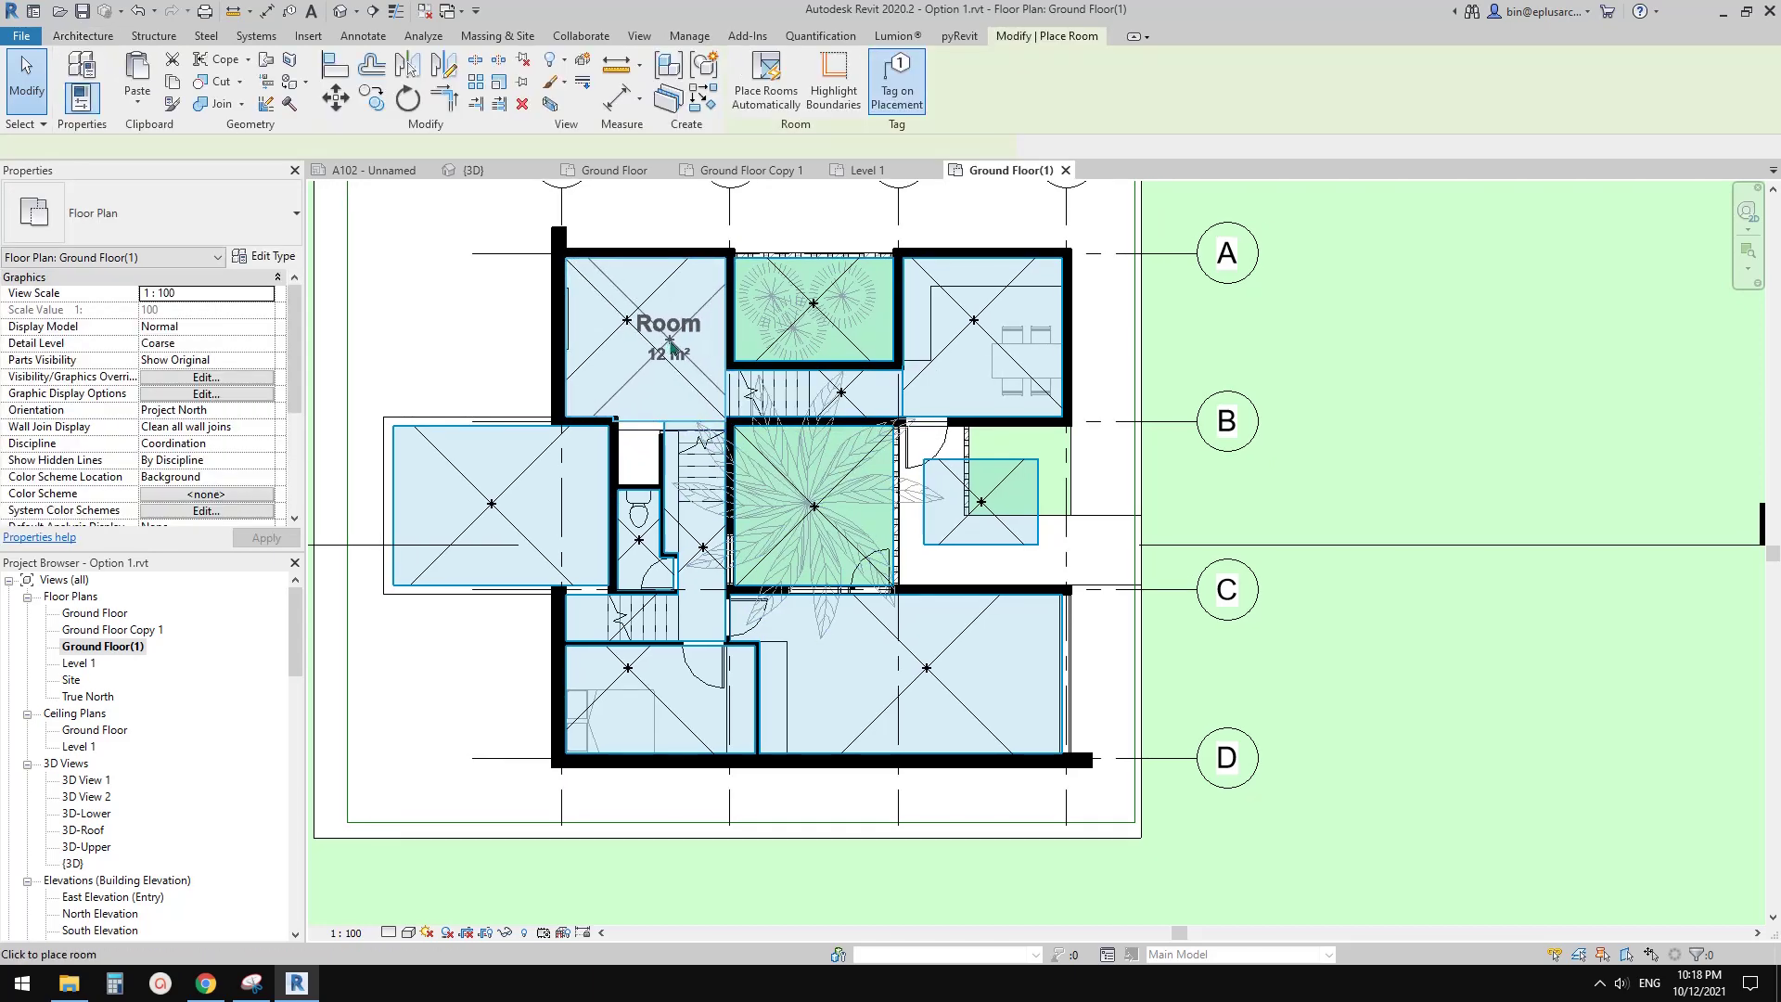
pyautogui.click(682, 346)
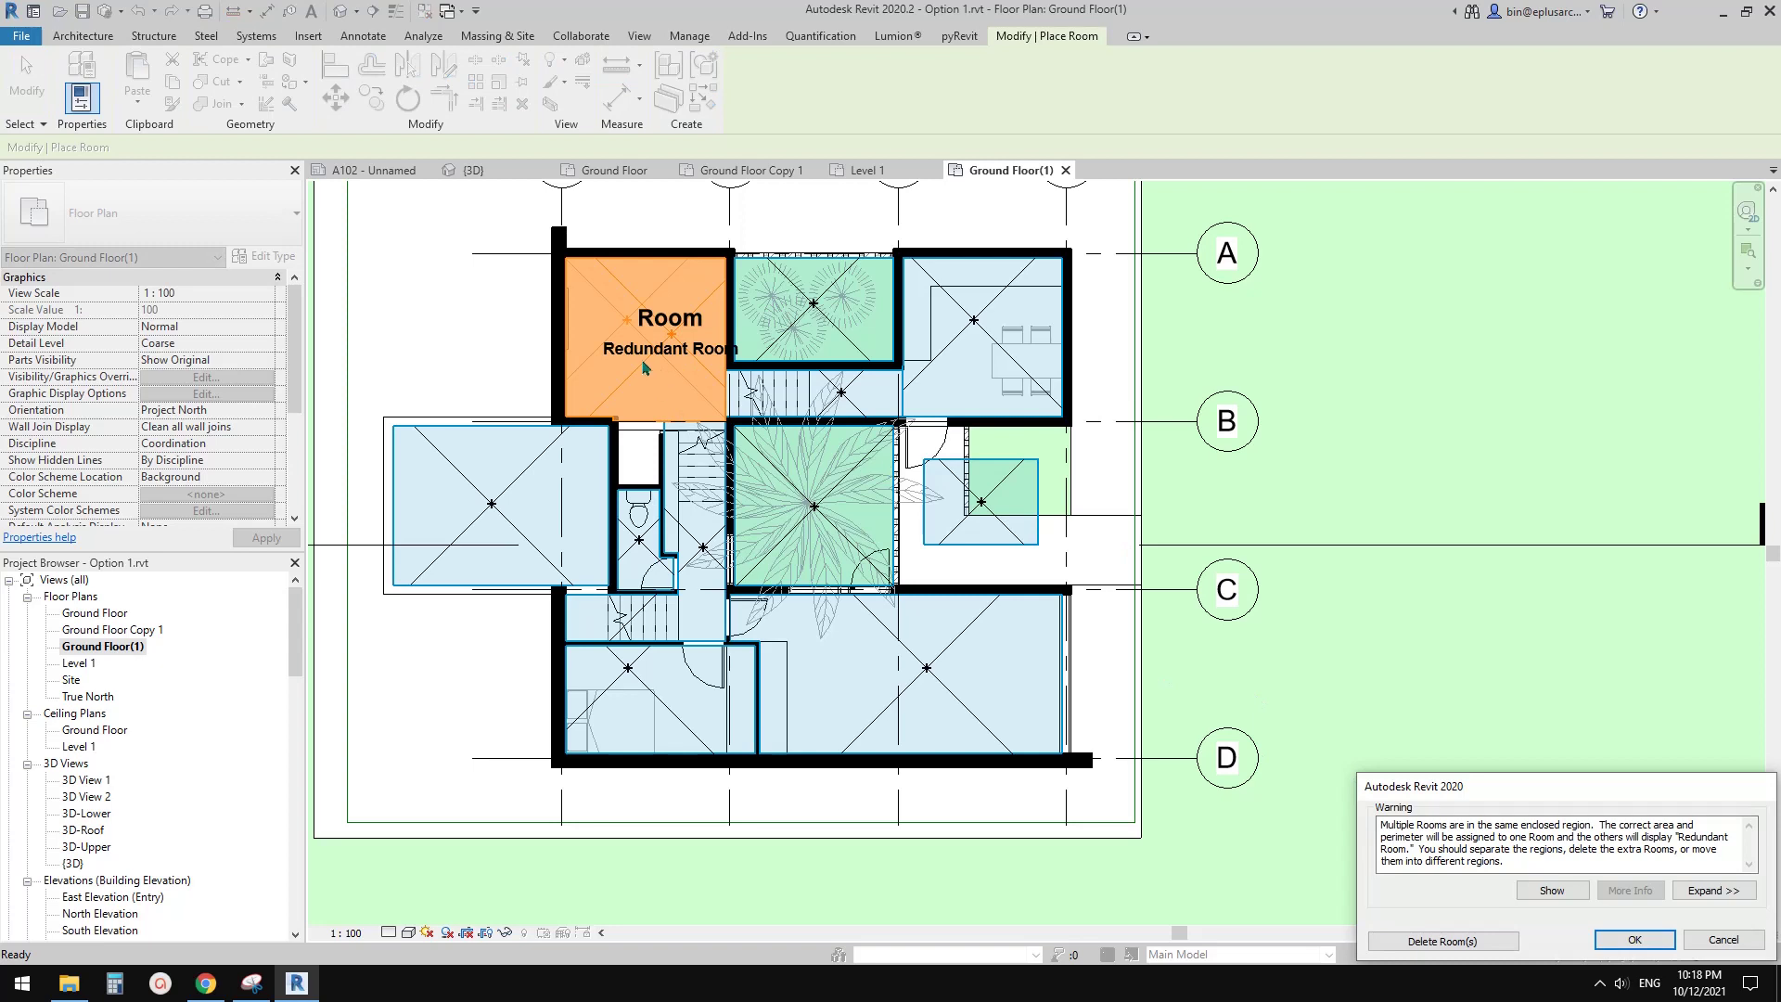
pyautogui.click(1634, 940)
pyautogui.press('Escape')
pyautogui.press('Escape')
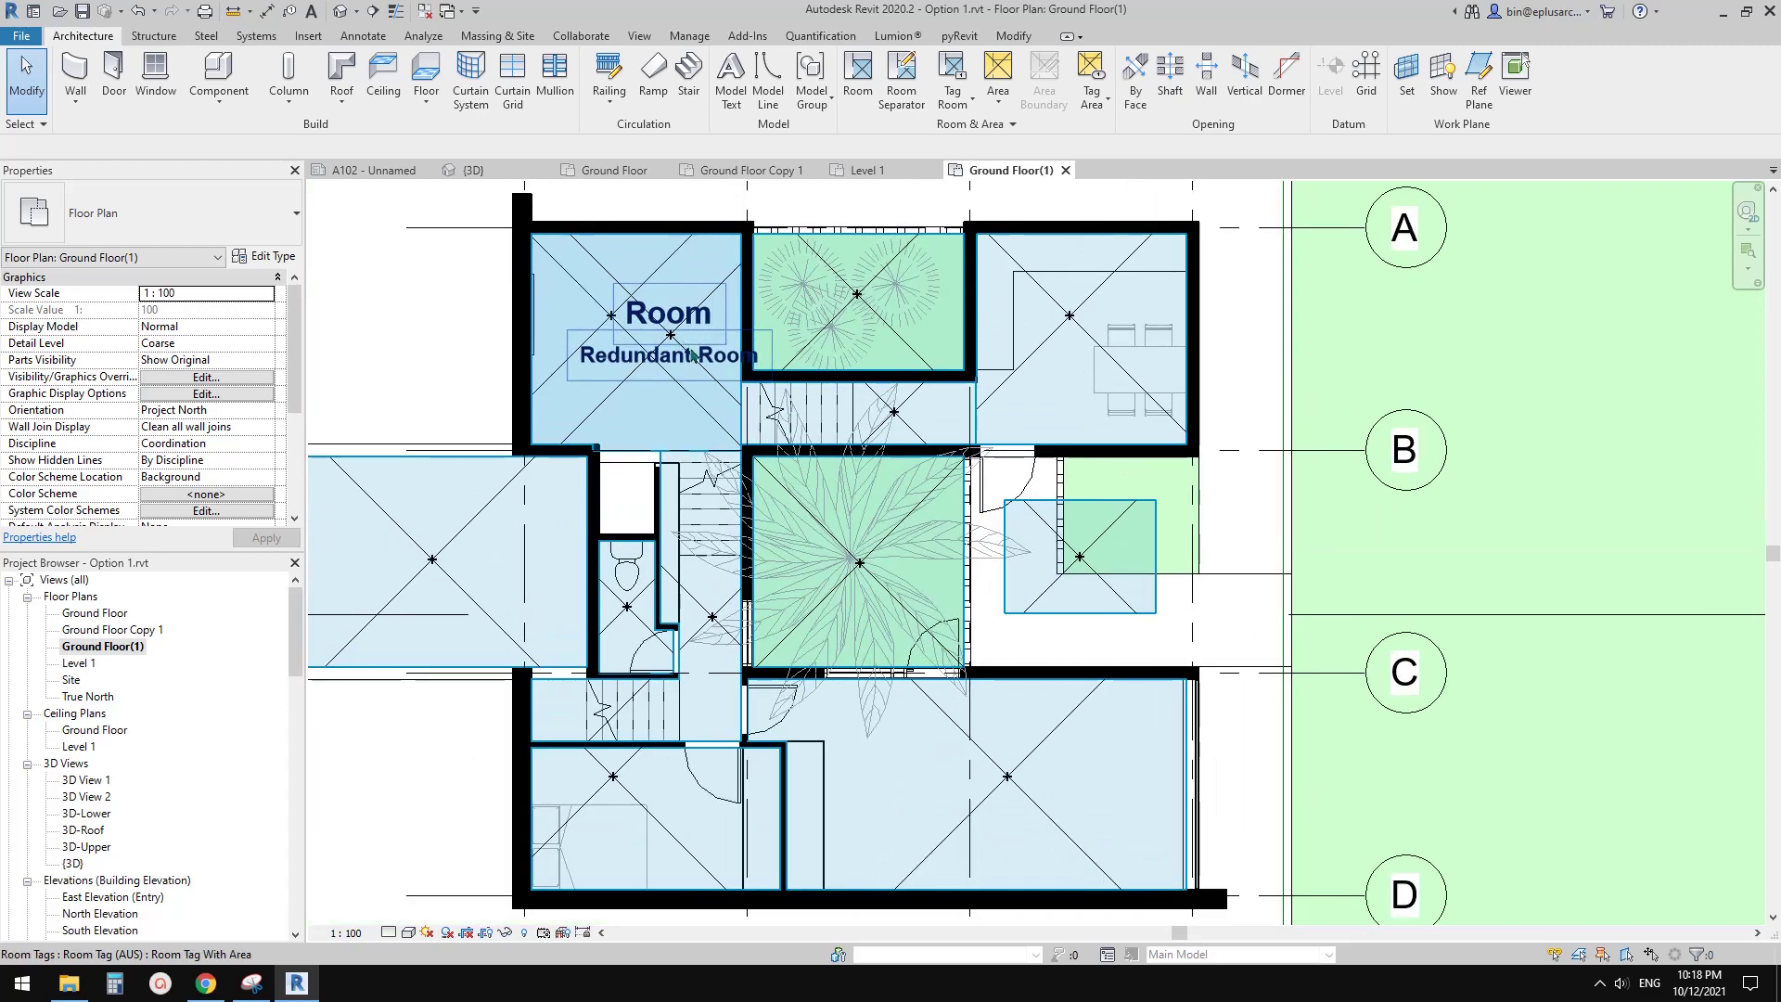
# Step: Place another tagged room below the first tag in the same space between grids 1 and 2 and grids A and B
pyautogui.scroll(2, 678, 343)
pyautogui.press('m')
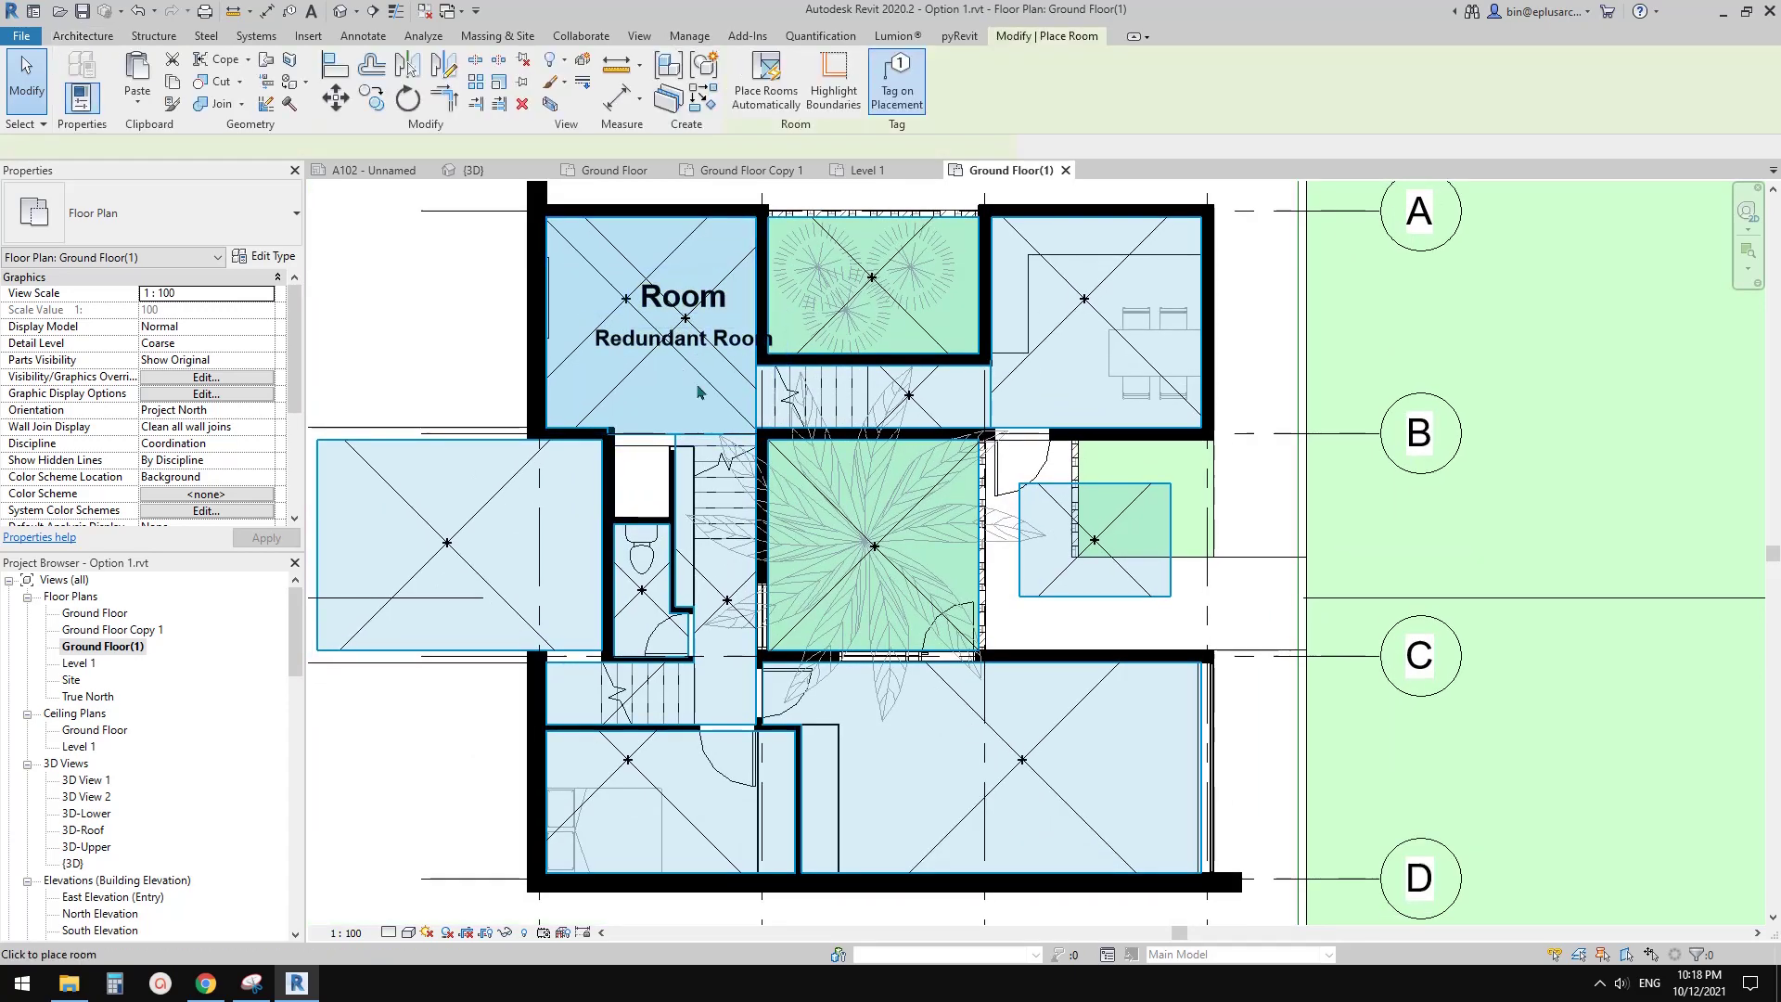
pyautogui.click(658, 393)
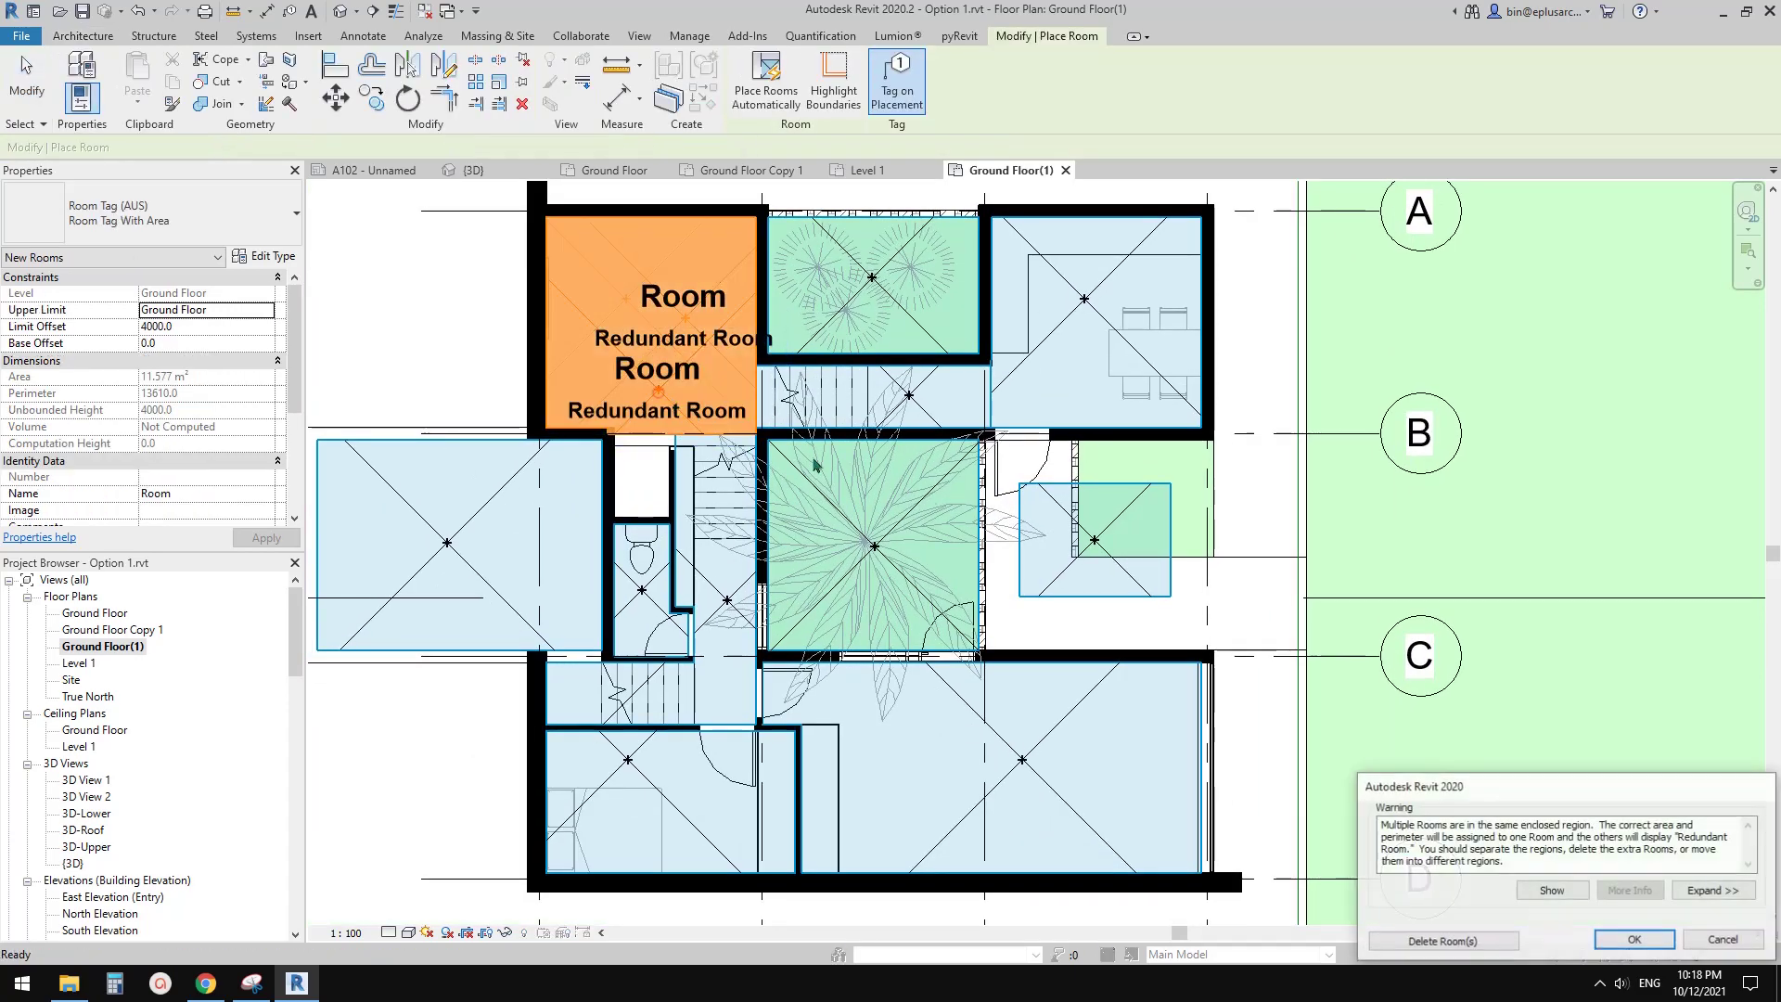
pyautogui.click(1635, 940)
pyautogui.press('Escape')
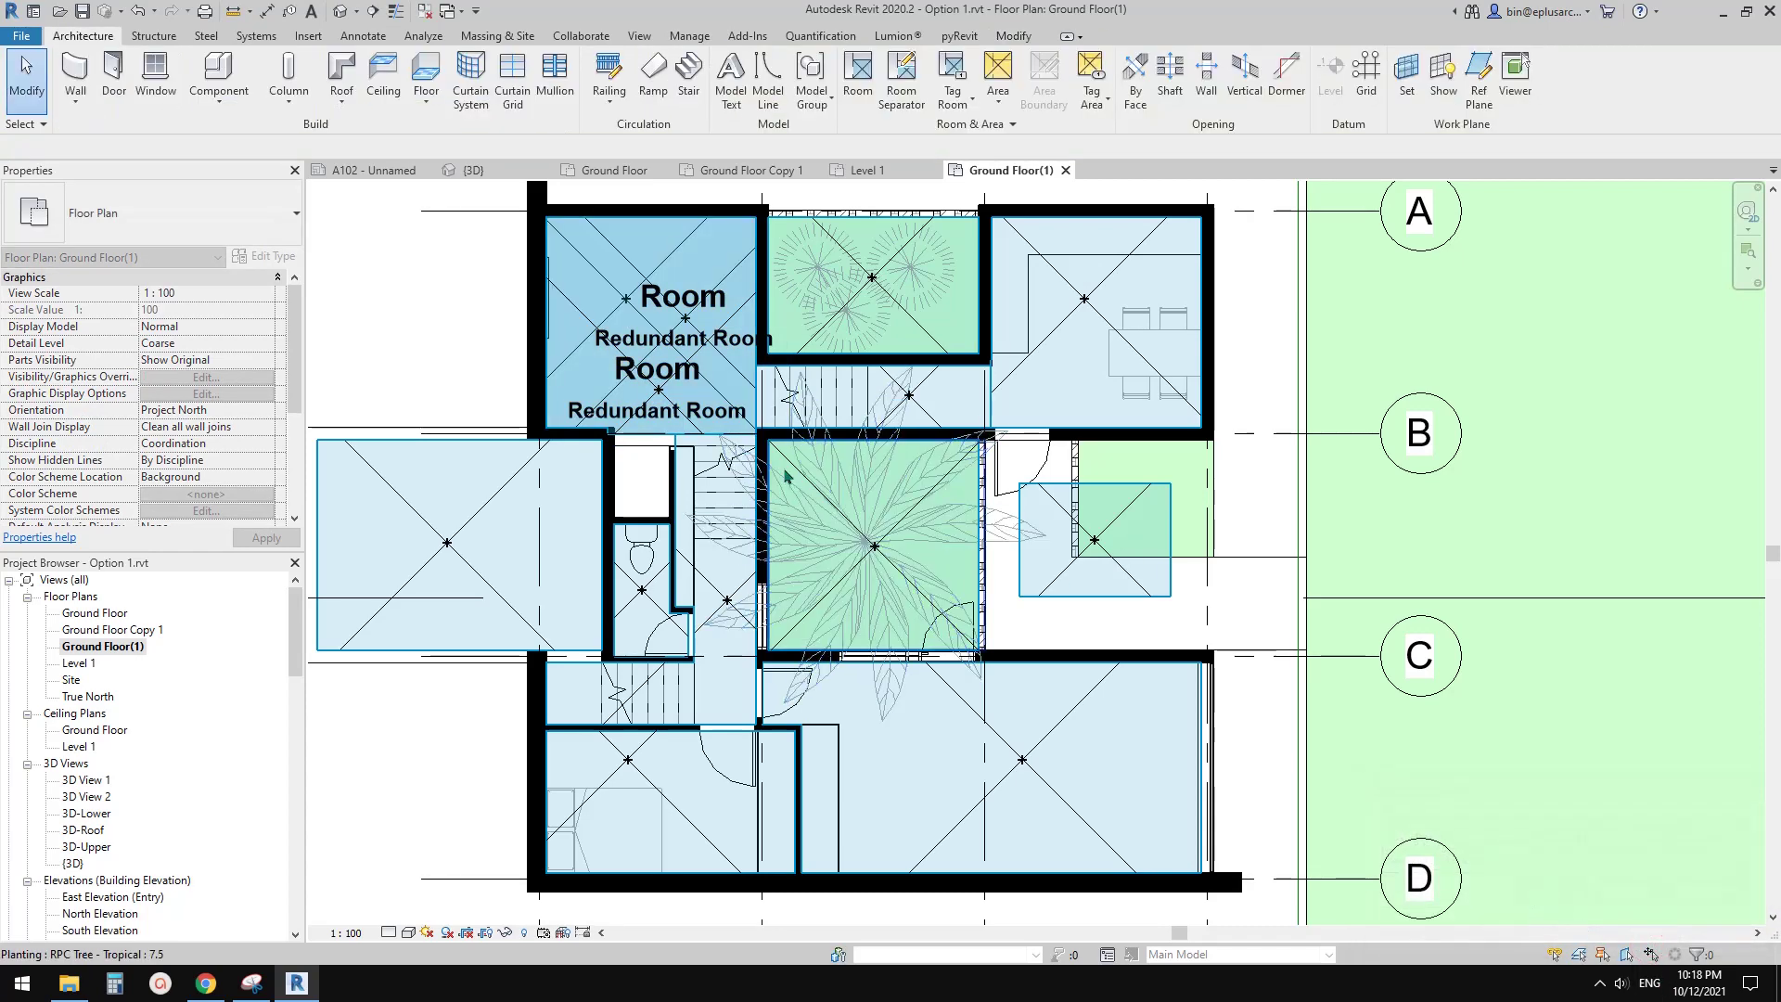
# Step: Delete the original untagged room from the space between grids 1 and 2 and grids A and B
pyautogui.scroll(-2, 679, 335)
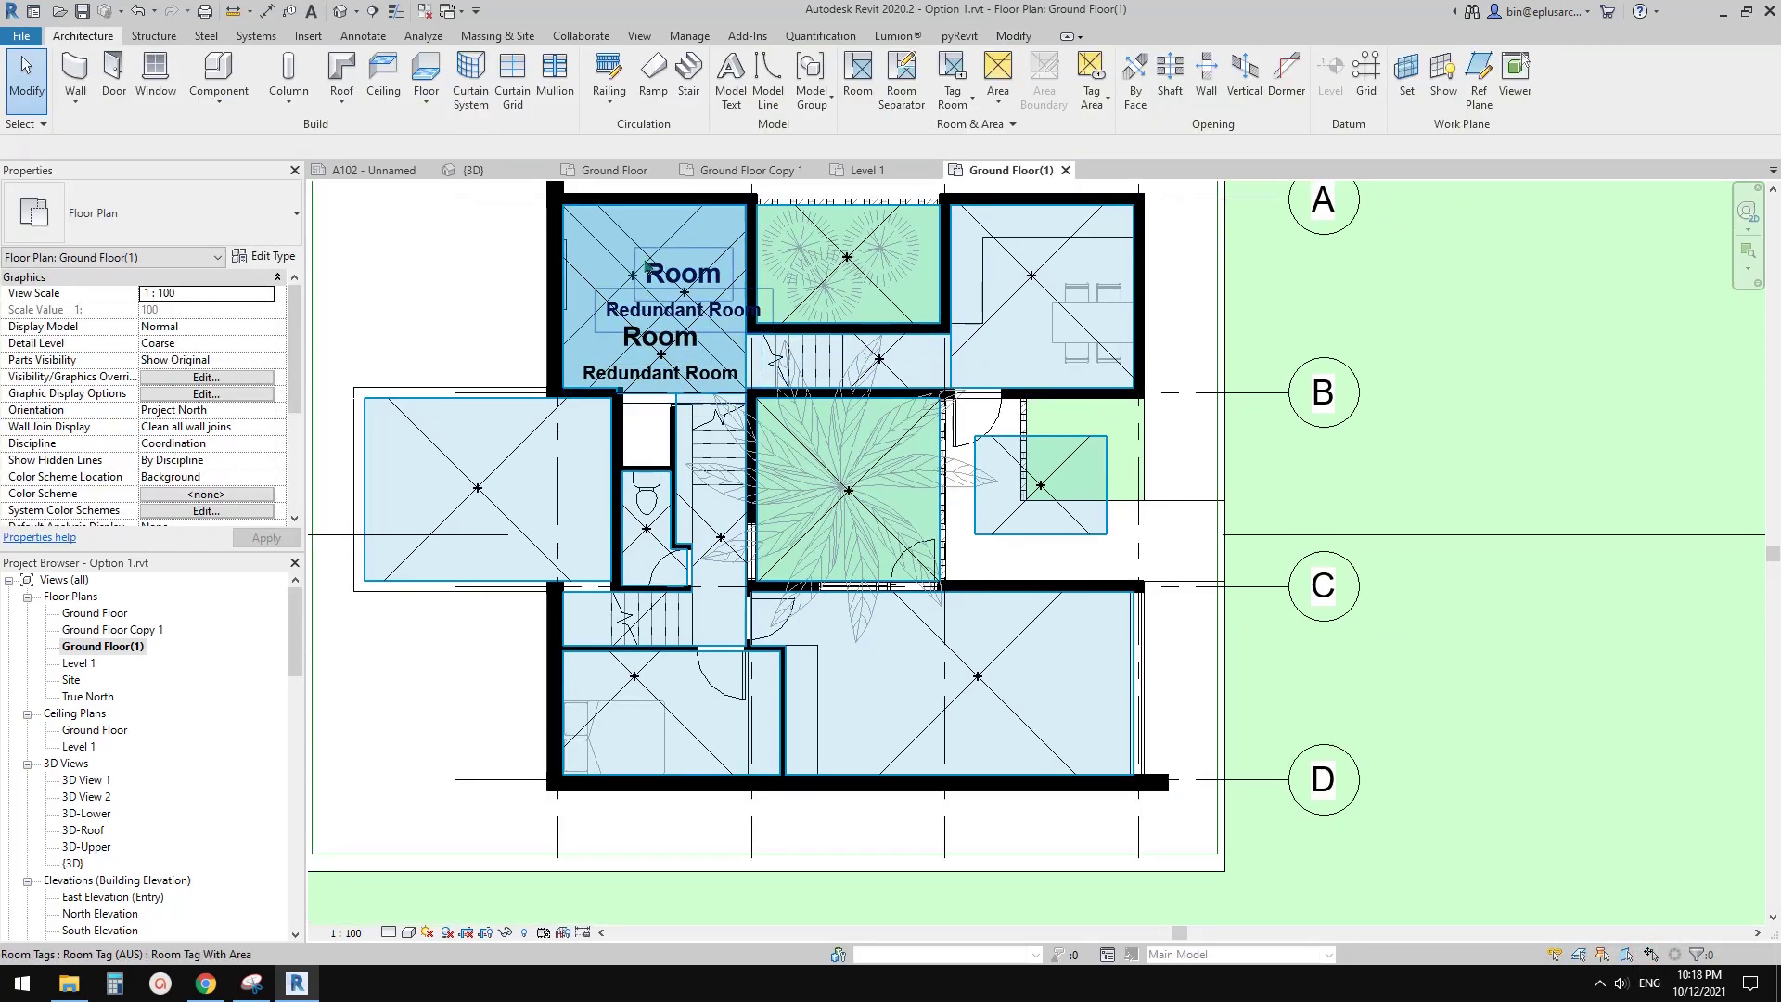
pyautogui.moveTo(726, 323); pyautogui.dragTo(717, 388, button='middle')
pyautogui.scroll(2, 653, 334)
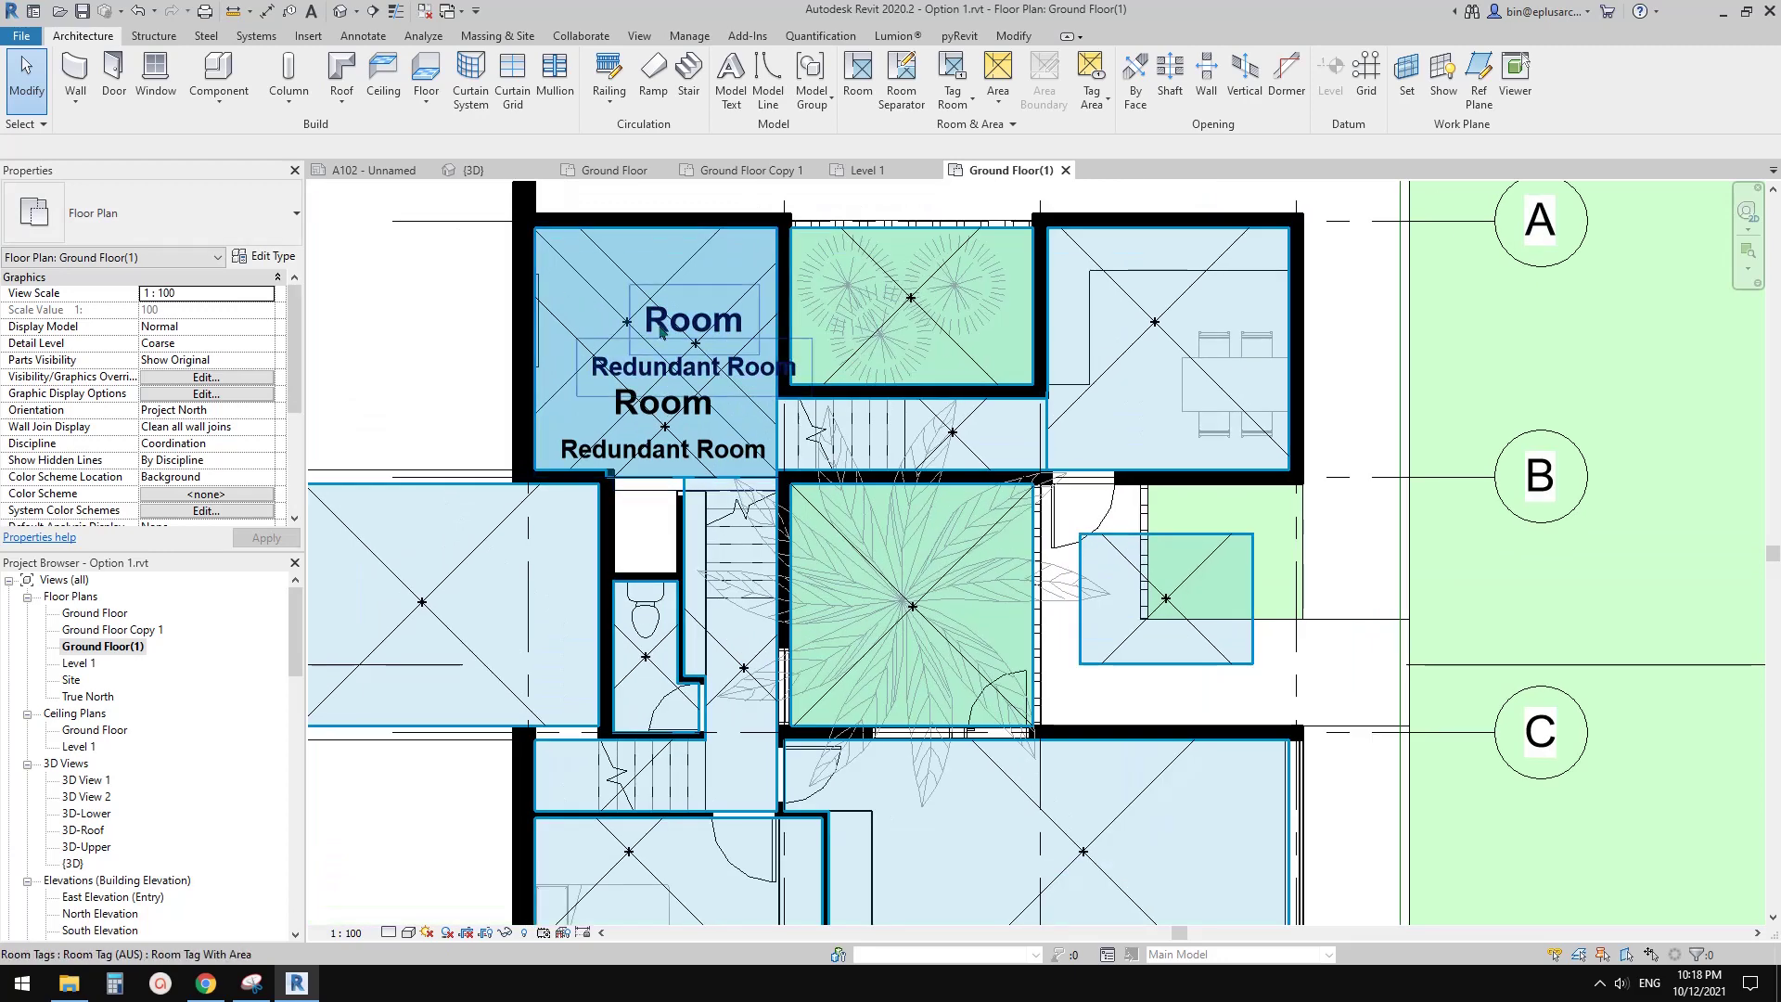
pyautogui.click(601, 304)
pyautogui.press('Delete')
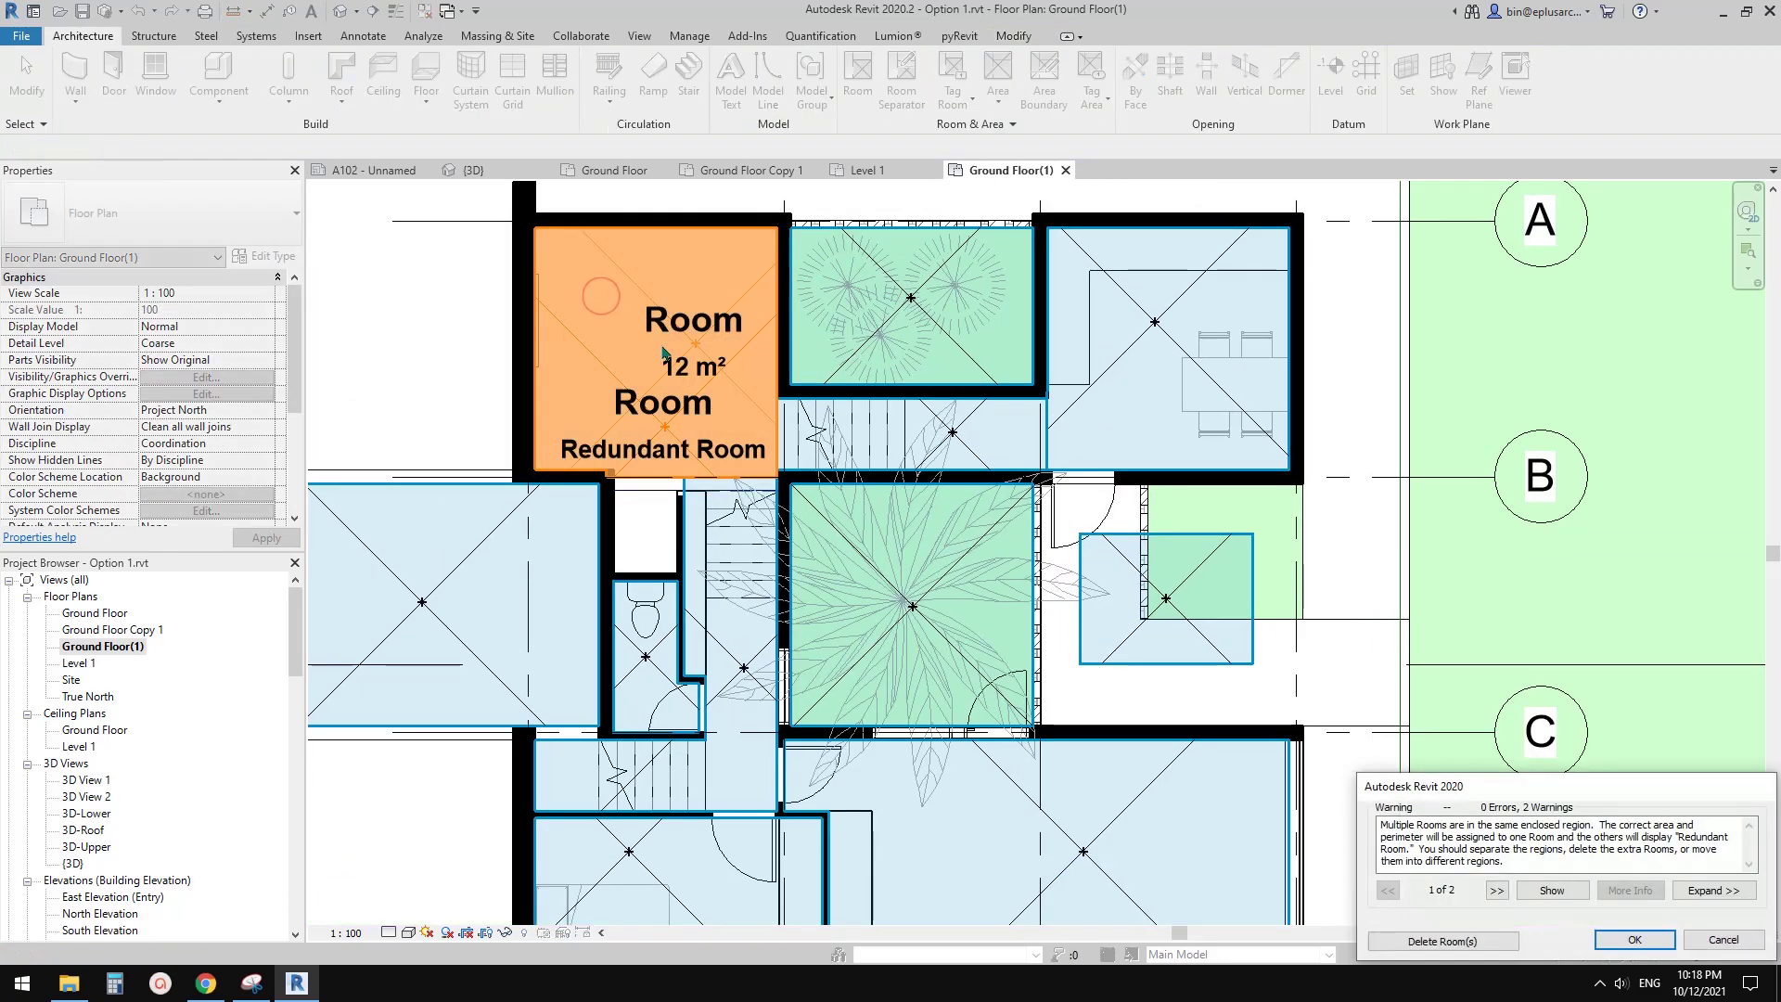
pyautogui.click(1630, 940)
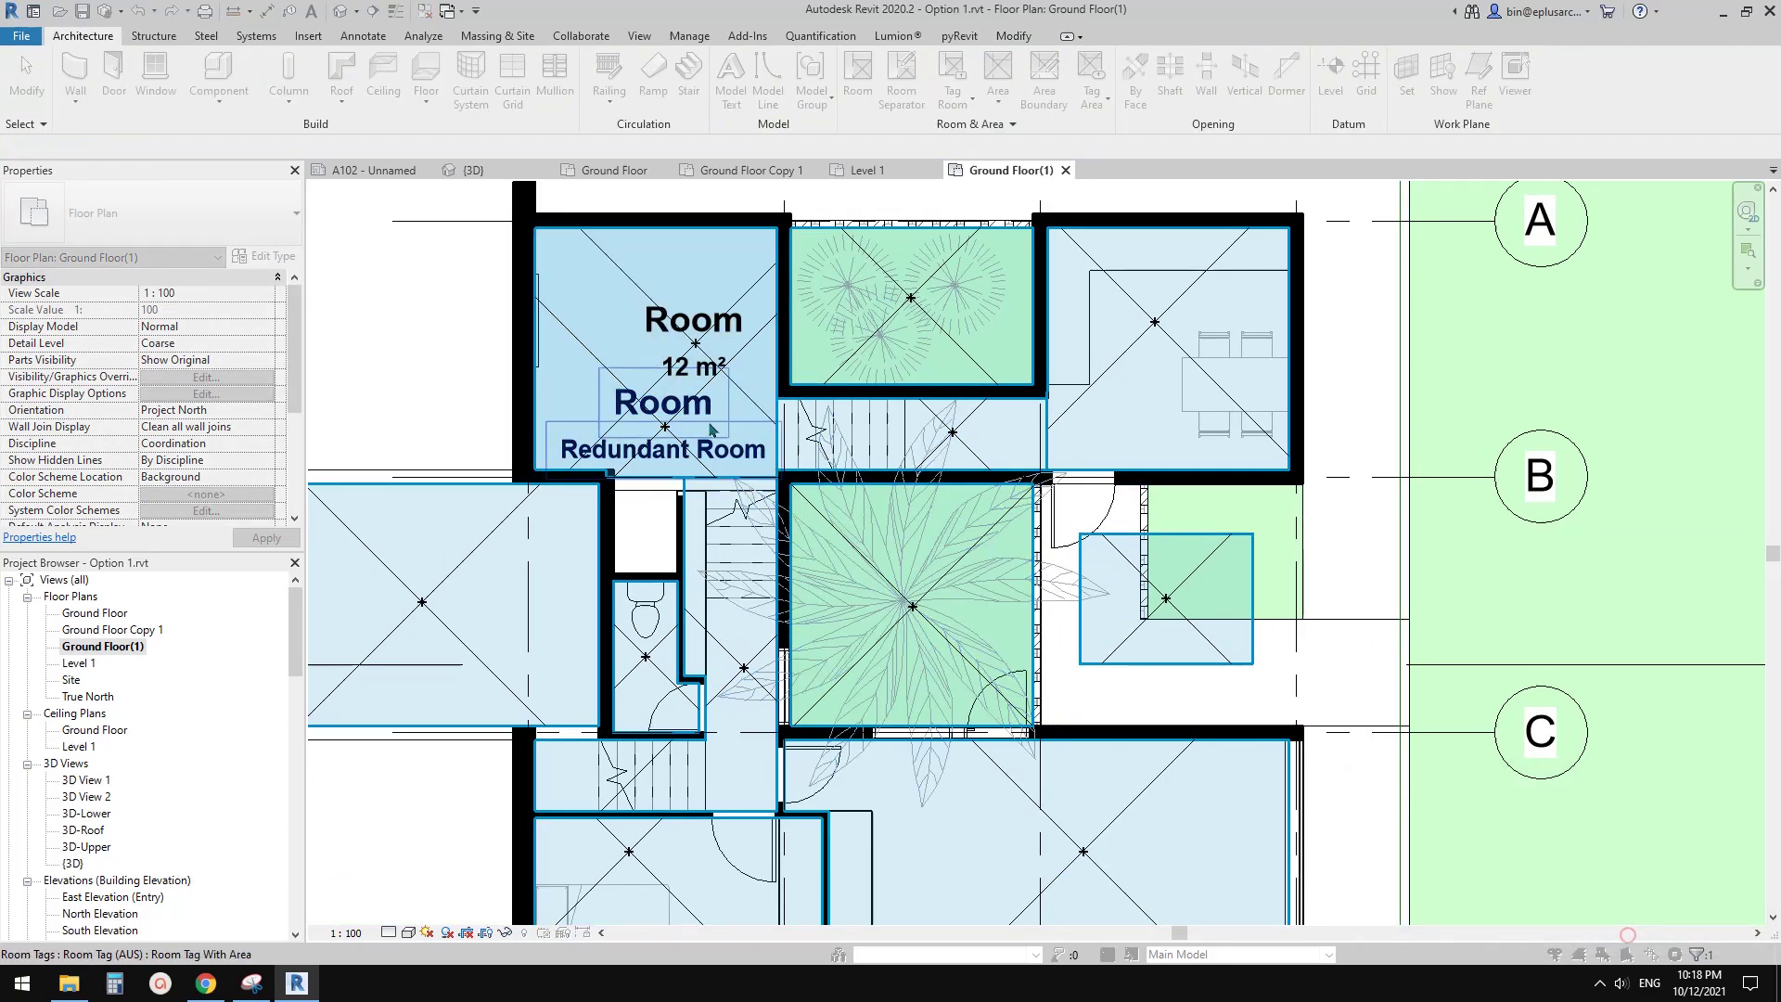
# Step: Delete the lower of the two tagged rooms between grids 1 and 2 and grids A and B
pyautogui.click(613, 368)
pyautogui.press('Delete')
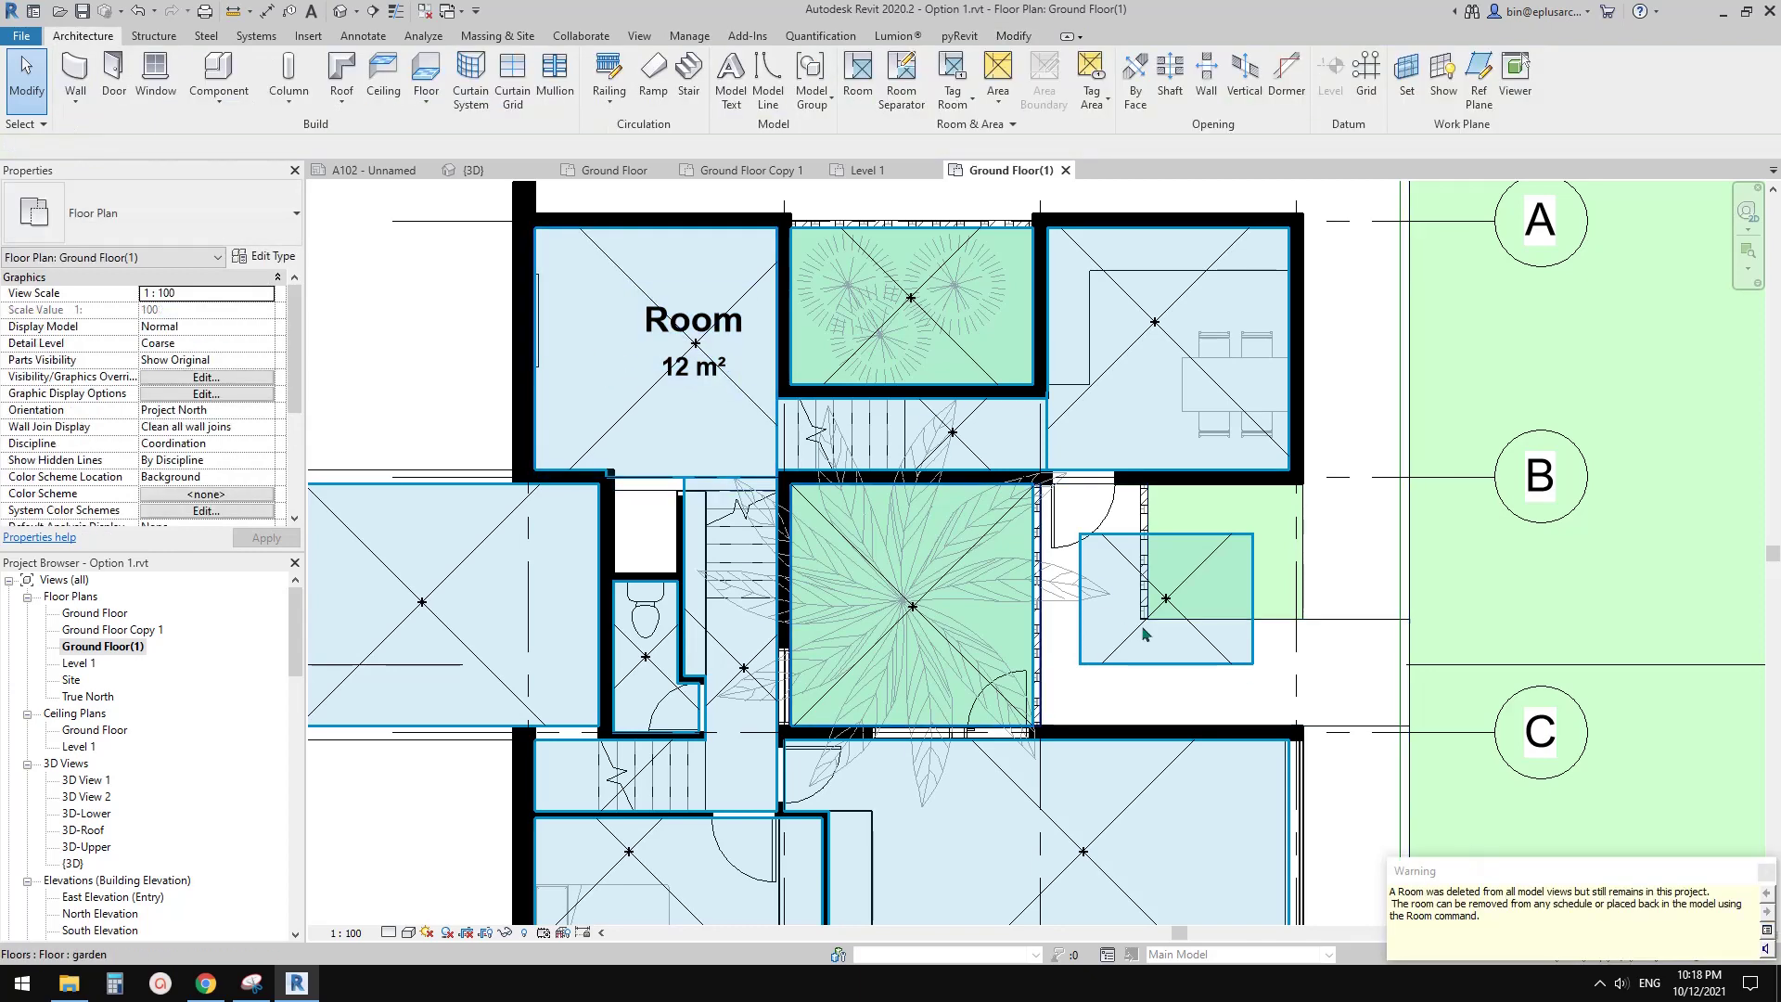
pyautogui.scroll(-2, 670, 415)
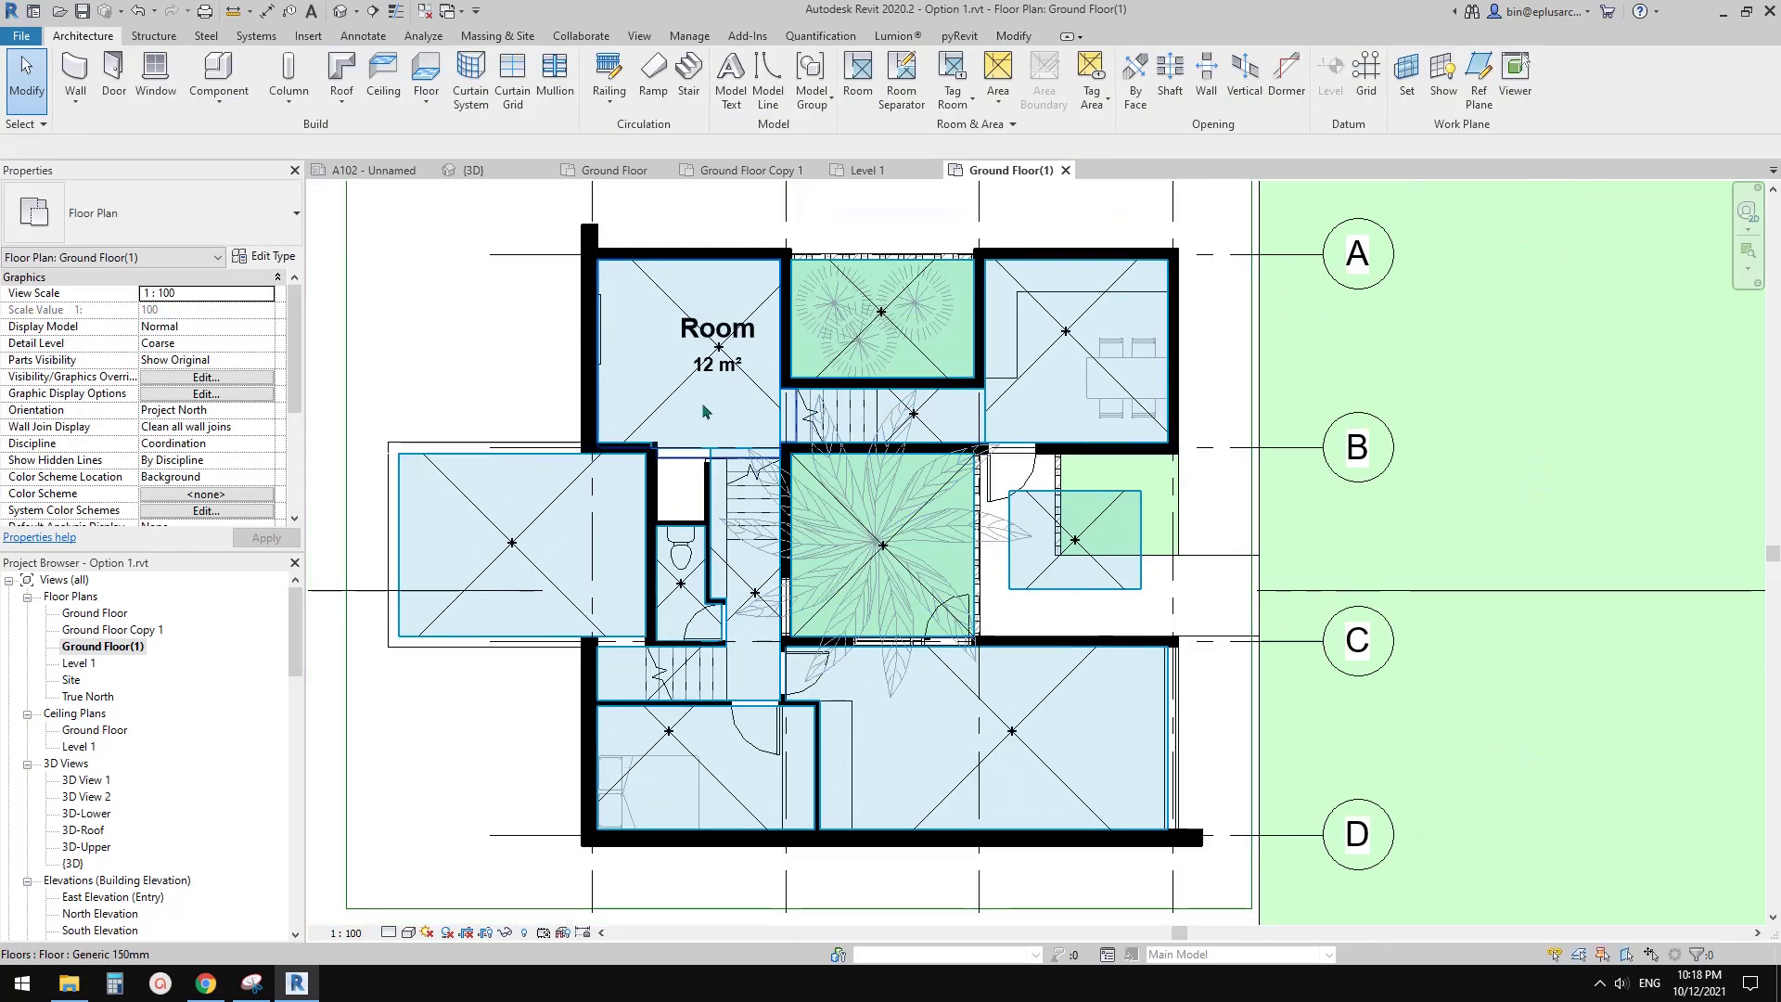
# Step: Open the color scheme settings of the Ground Floor(1) plan and set the scheme category to Rooms
pyautogui.scroll(-2, 701, 402)
pyautogui.moveTo(779, 411); pyautogui.dragTo(812, 425, button='middle')
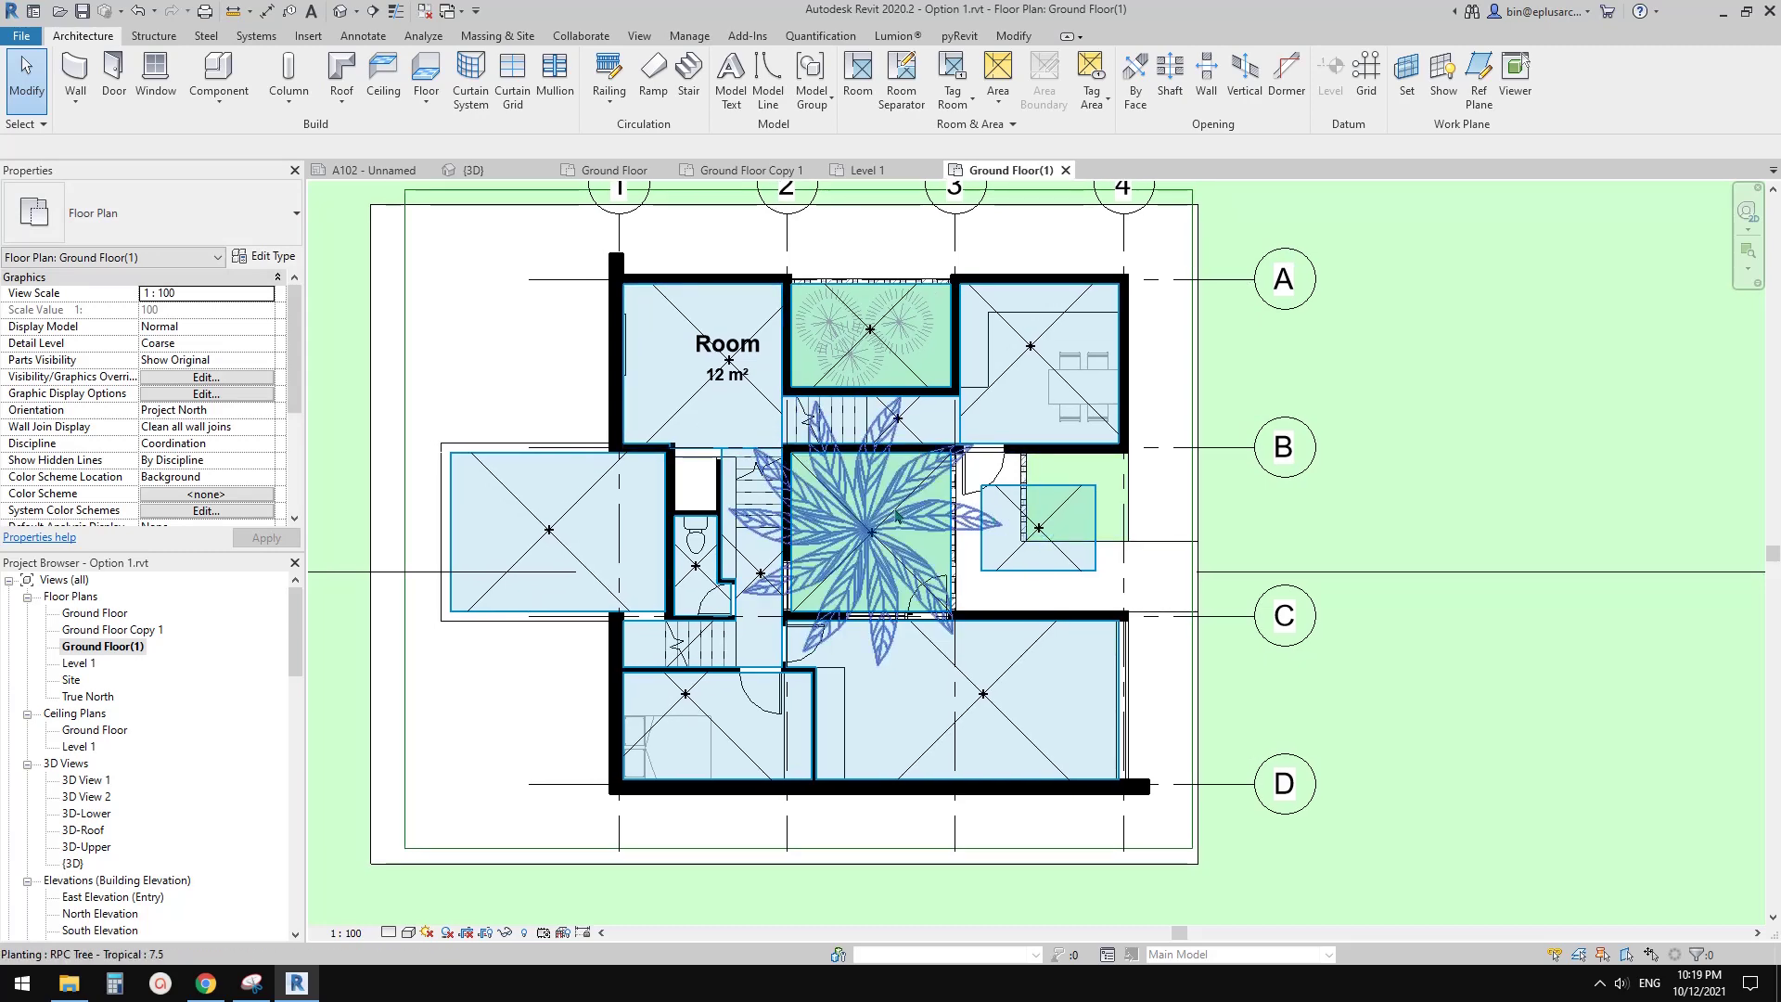
pyautogui.moveTo(845, 516); pyautogui.dragTo(840, 506, button='middle')
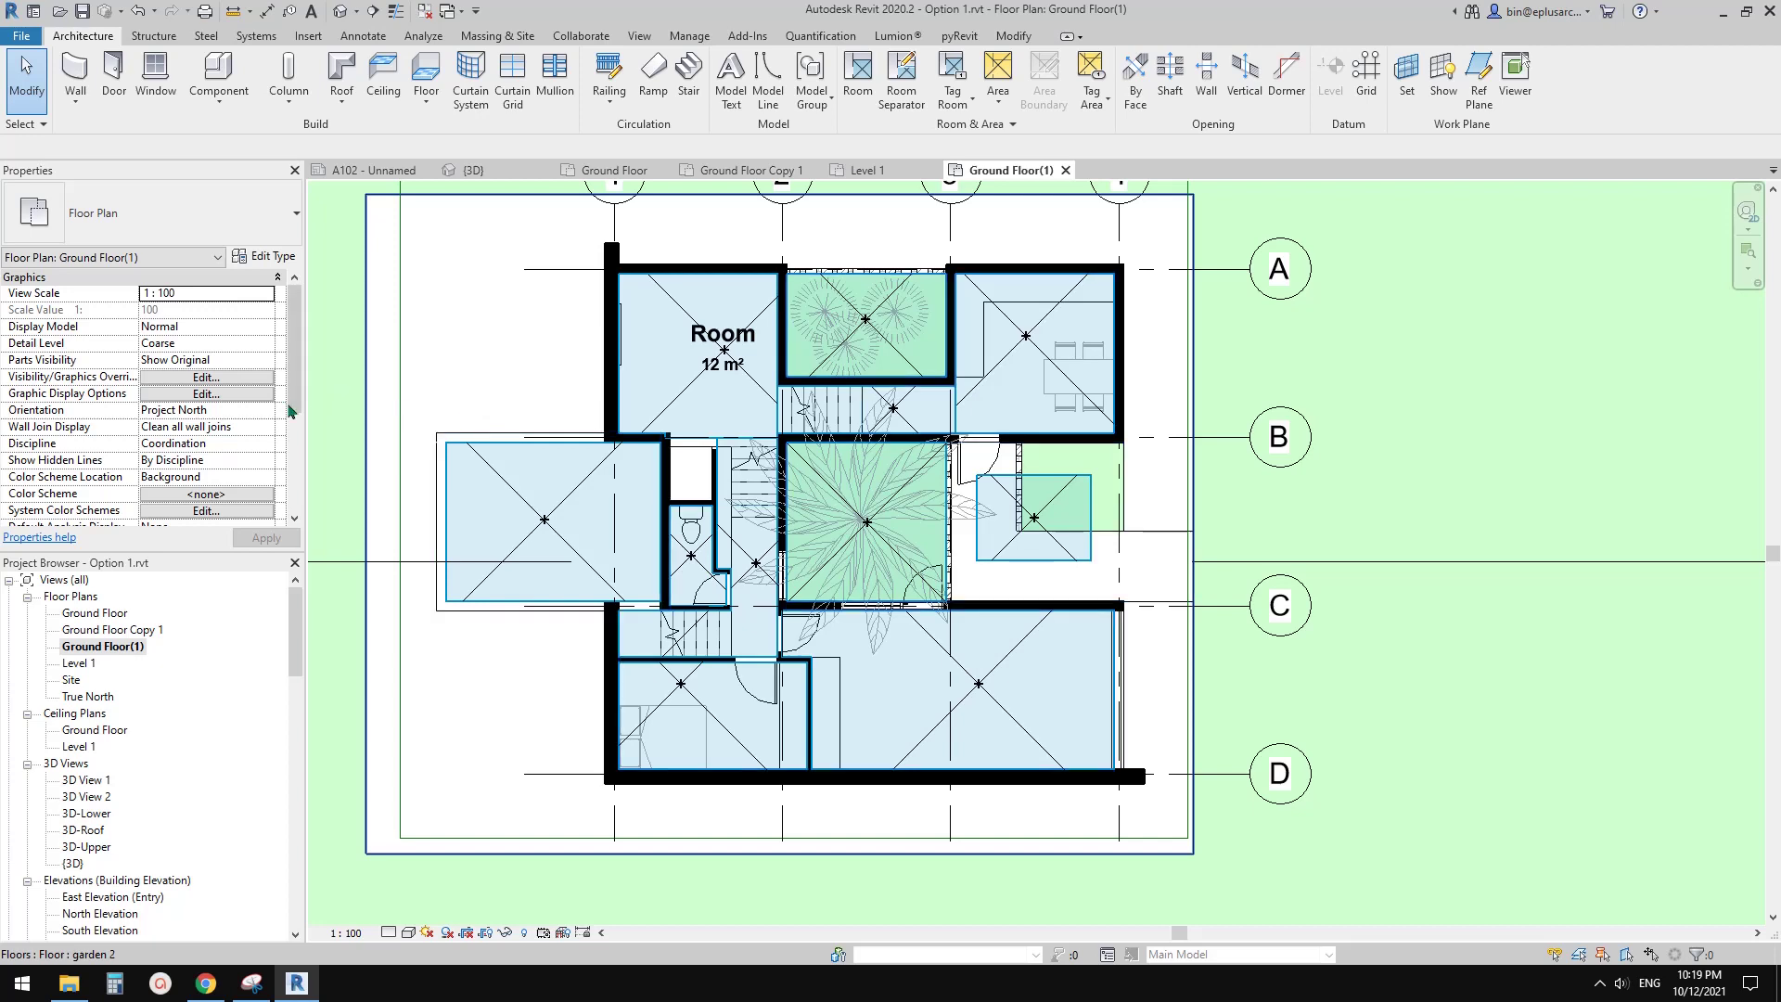
pyautogui.scroll(-4, 248, 418)
pyautogui.scroll(2, 249, 422)
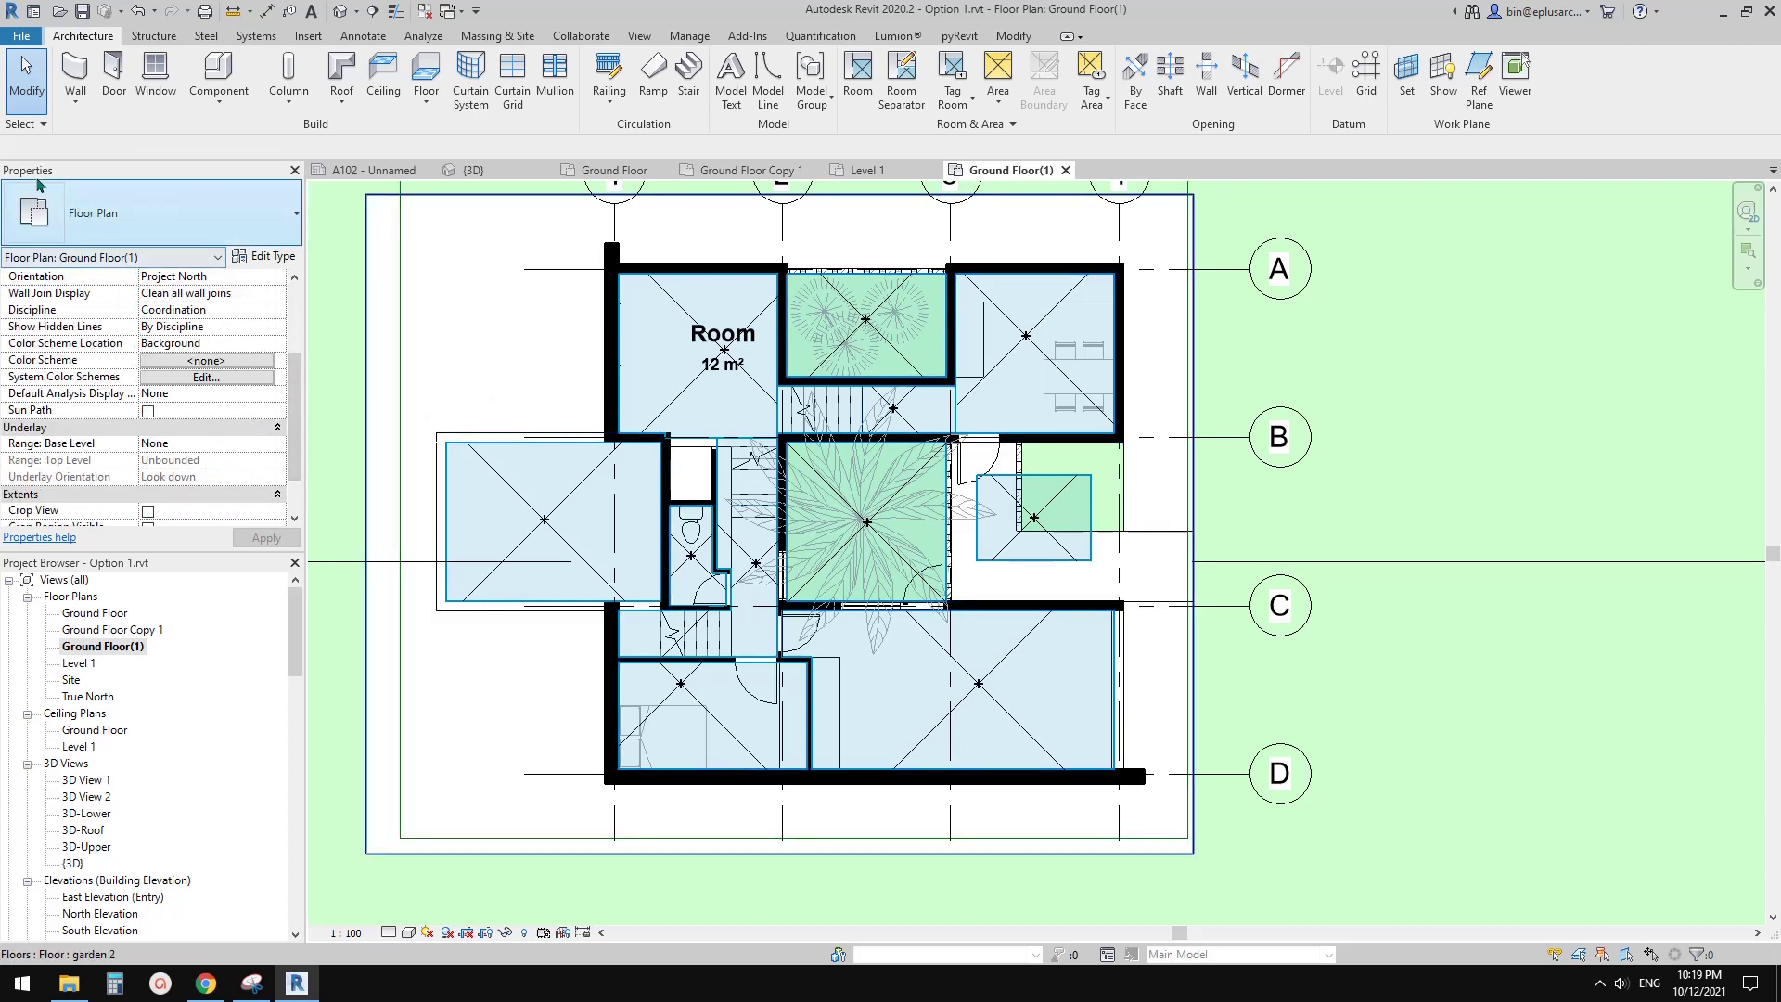
pyautogui.moveTo(517, 425); pyautogui.dragTo(564, 428, button='middle')
pyautogui.scroll(-4, 179, 387)
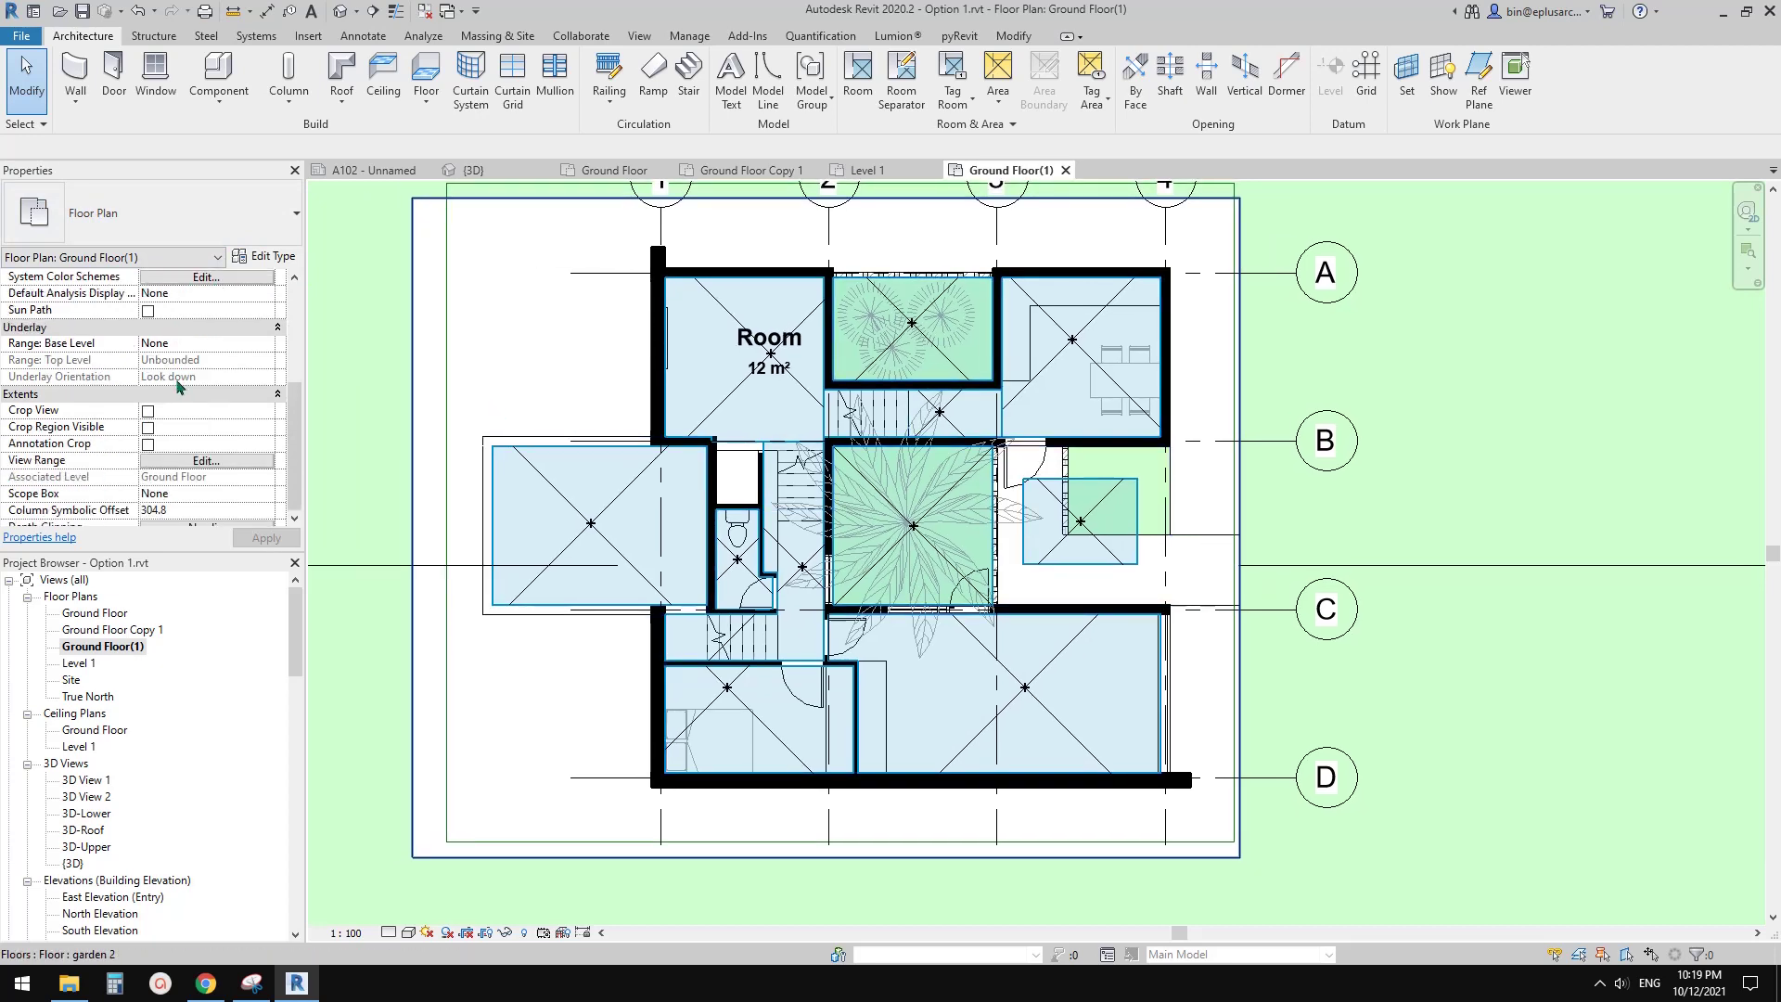
pyautogui.scroll(2, 195, 394)
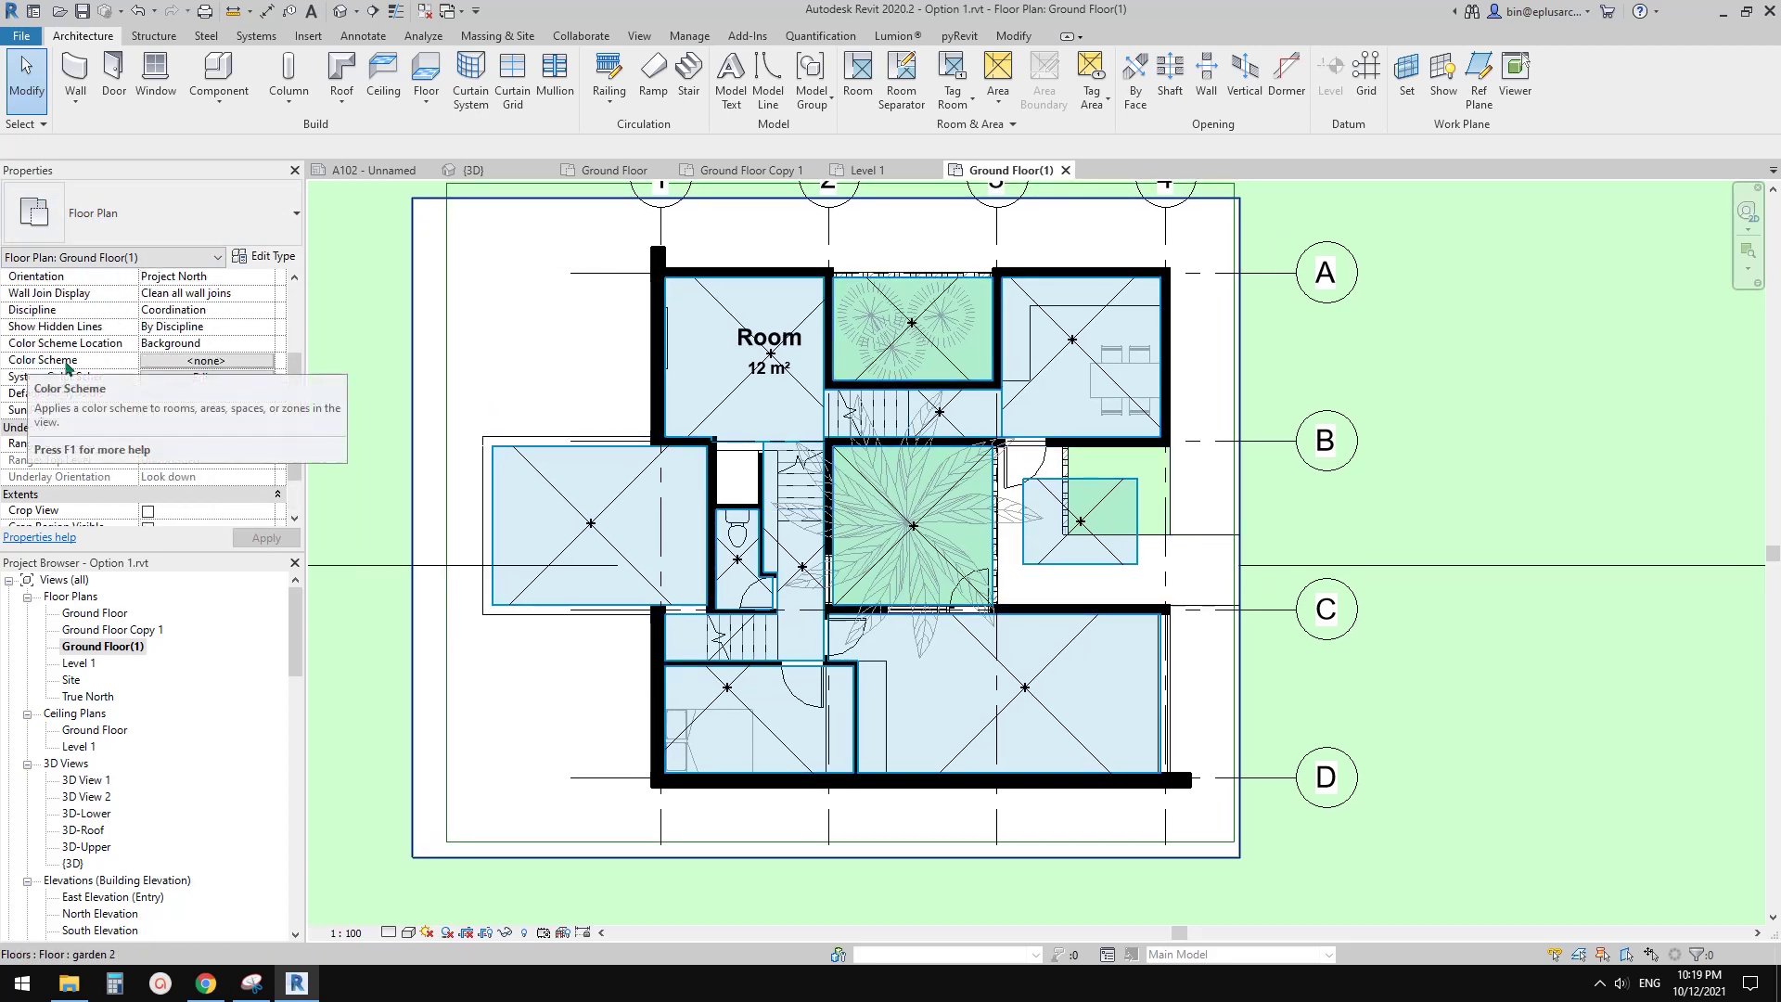
pyautogui.click(229, 359)
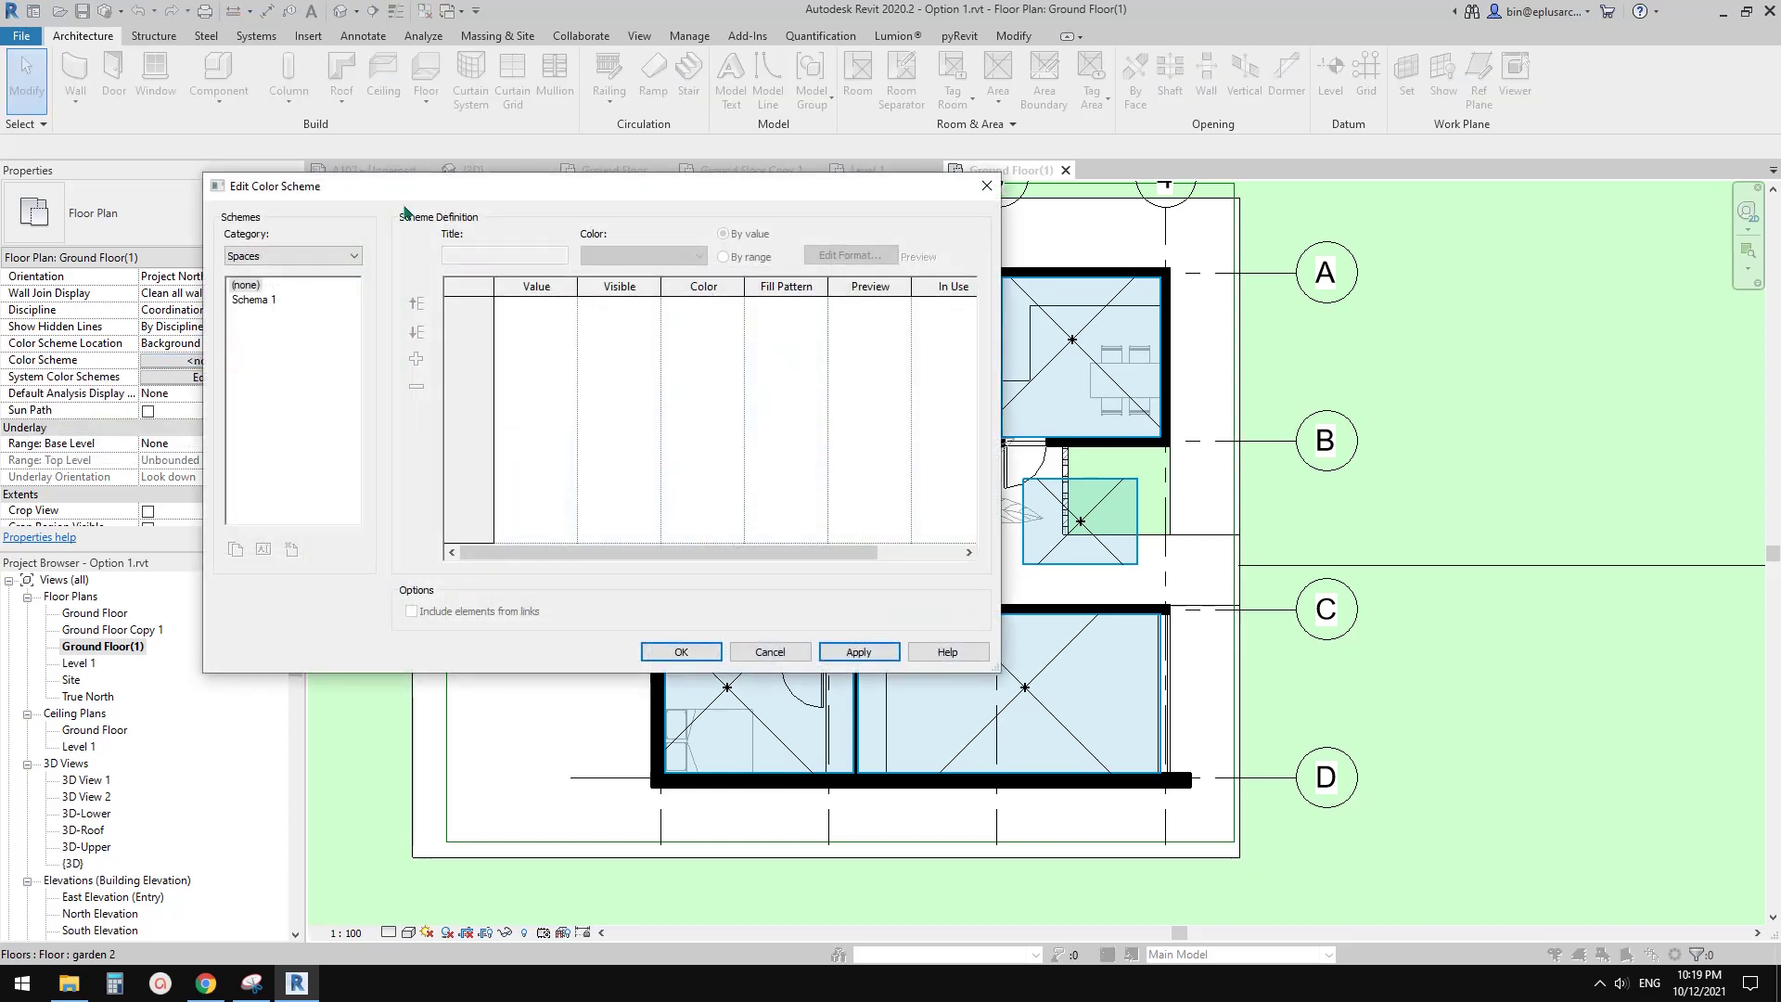
pyautogui.click(297, 305)
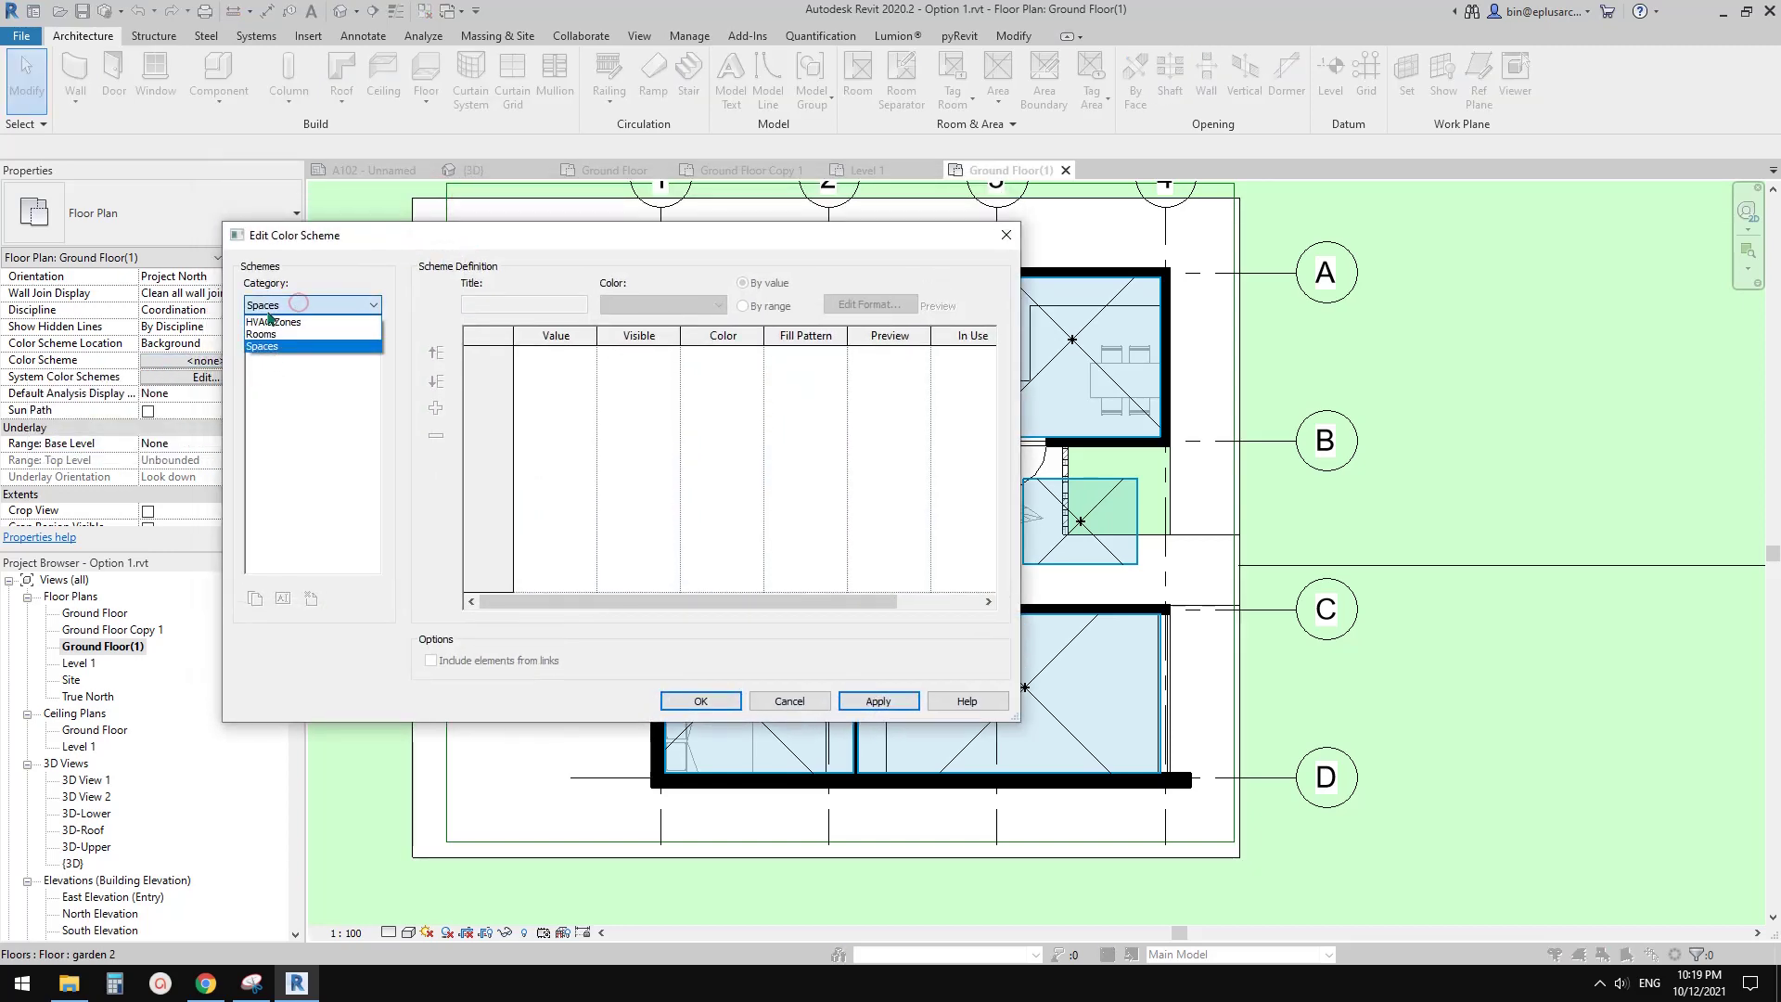
pyautogui.click(271, 340)
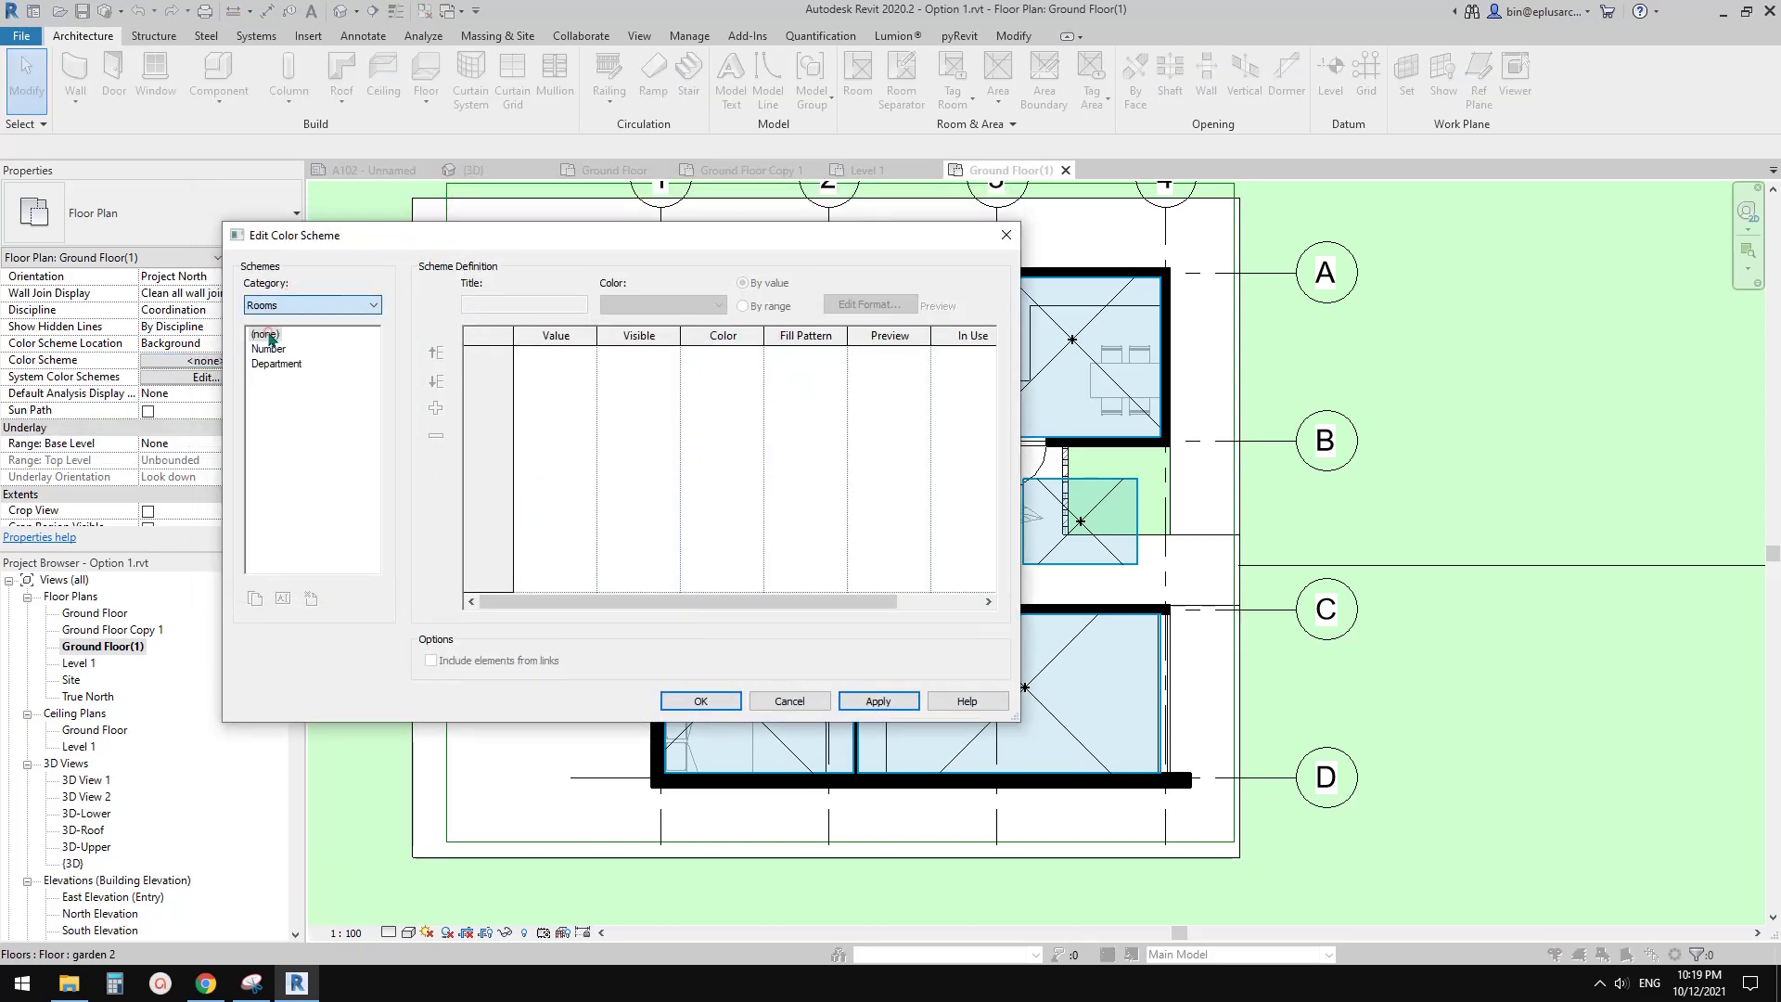
pyautogui.click(297, 430)
pyautogui.moveTo(485, 256); pyautogui.dragTo(554, 272)
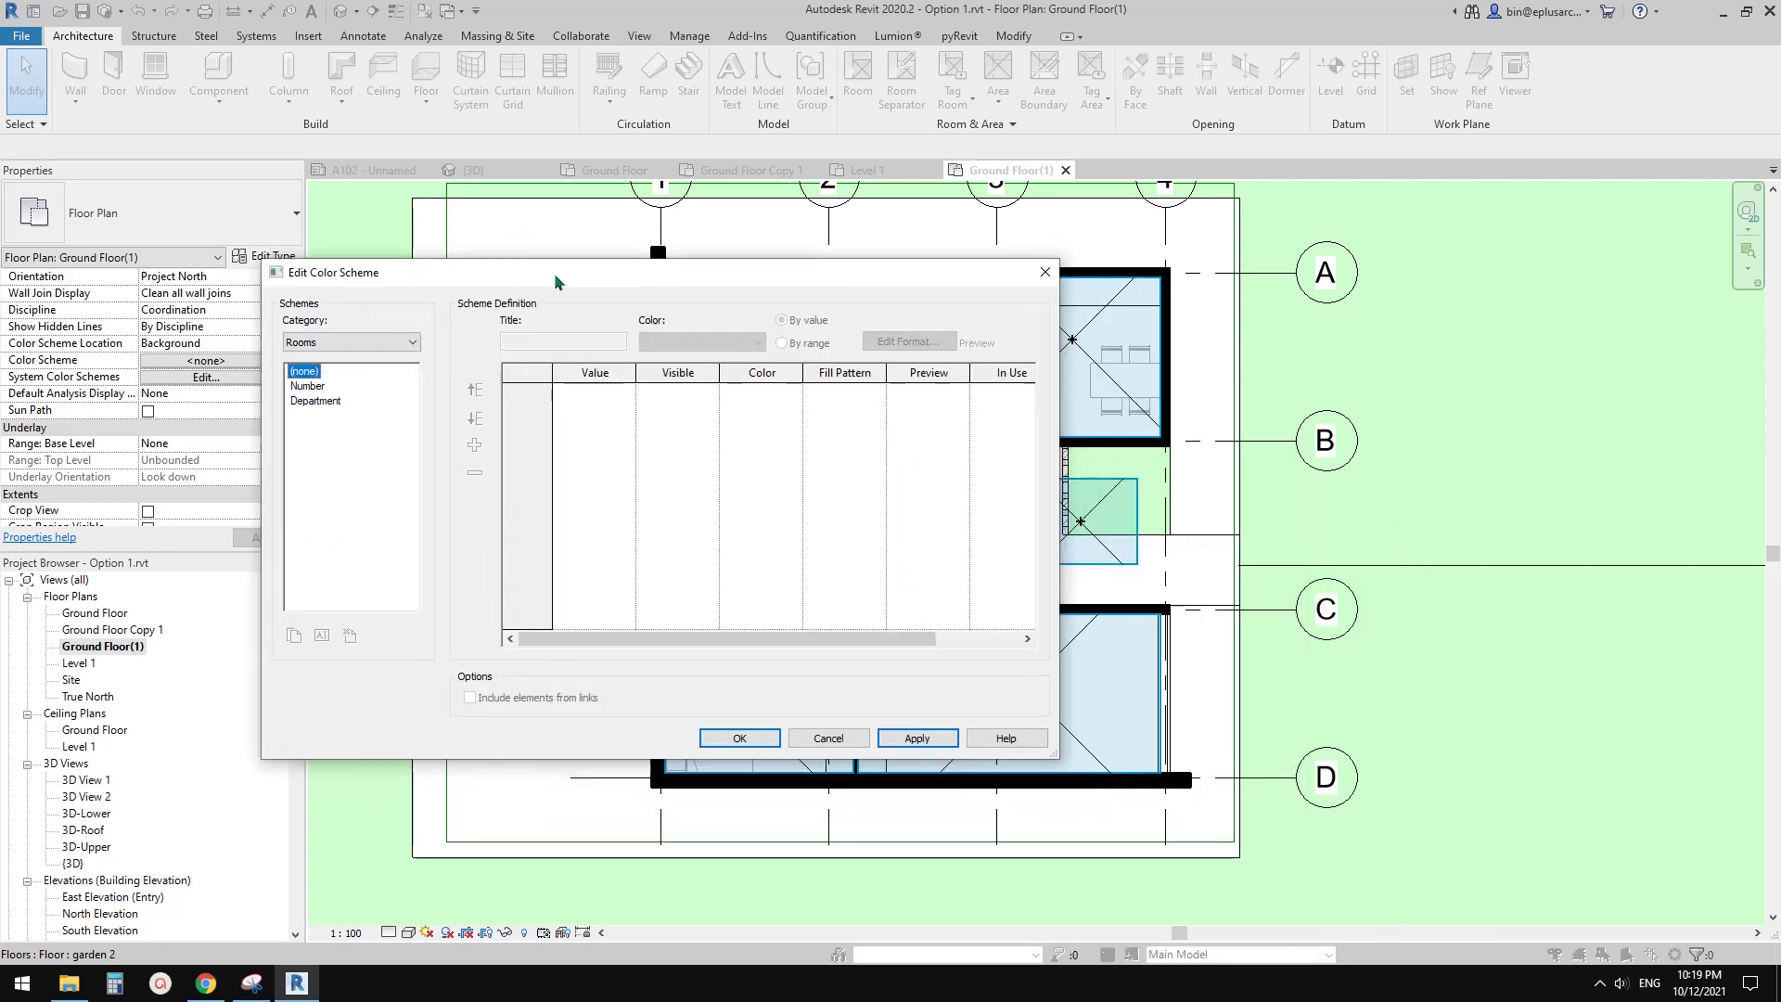
# Step: Examine the External, Garden and Internal entries of the Department room color scheme, then return to the (none) scheme
pyautogui.click(314, 400)
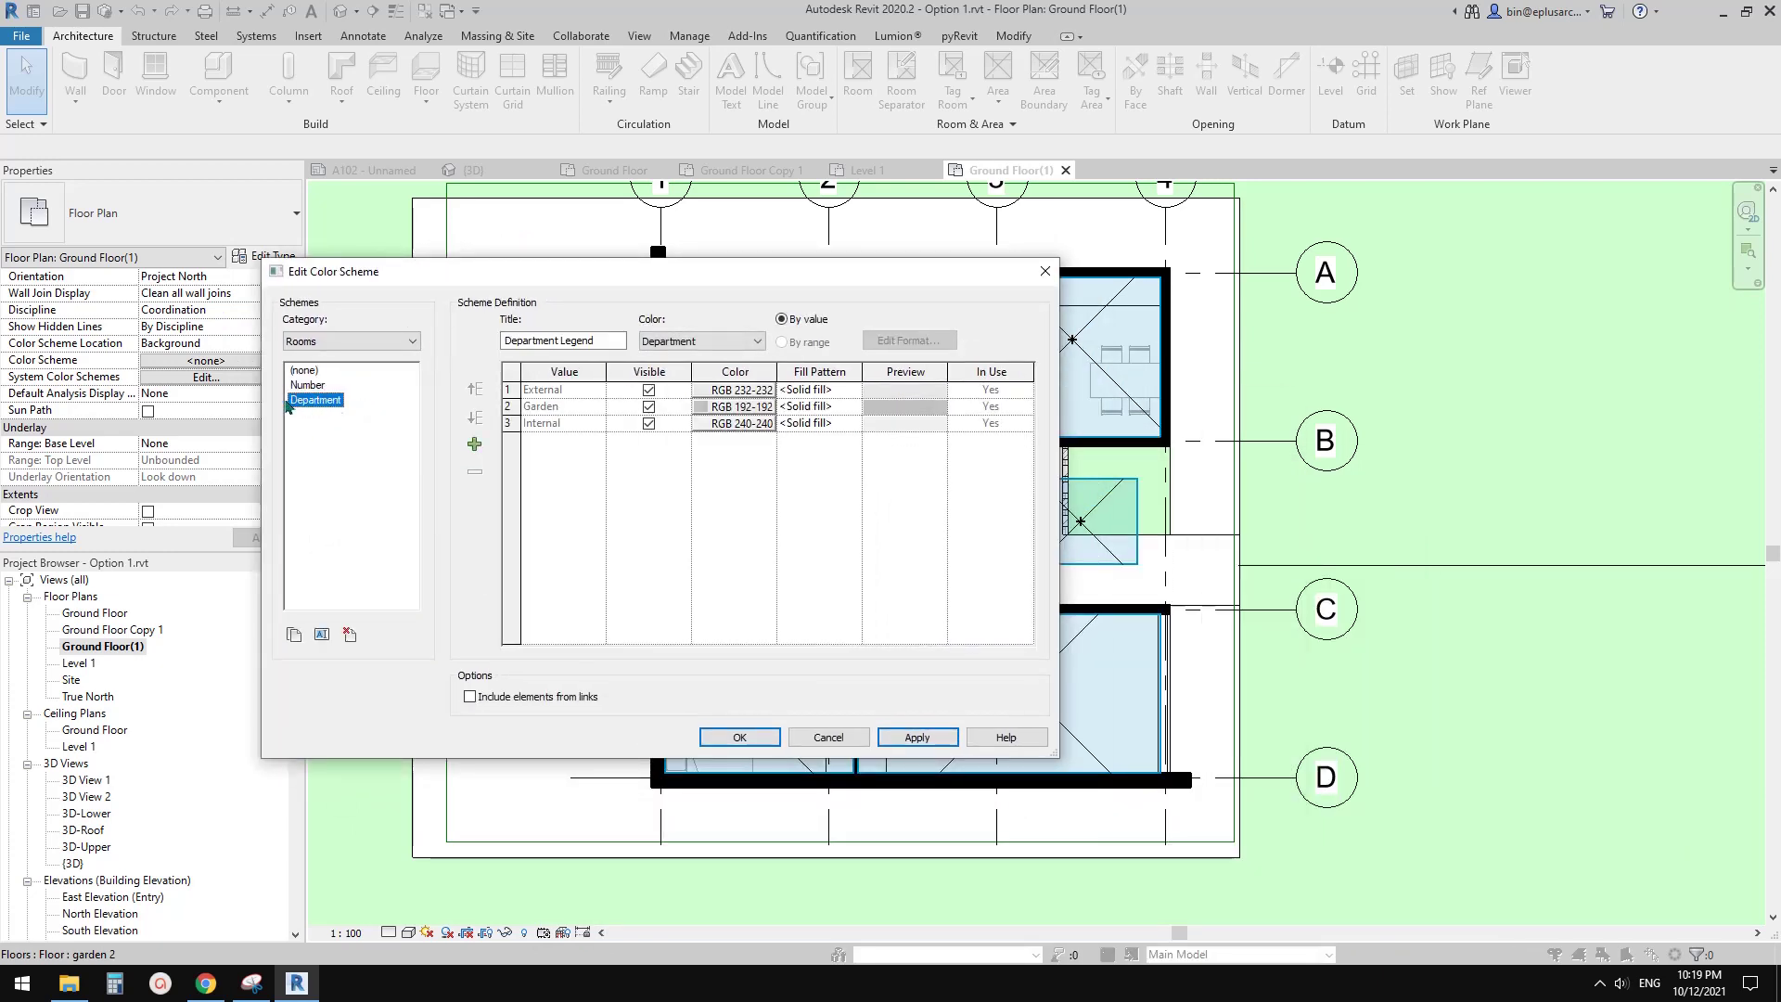
pyautogui.moveTo(550, 274); pyautogui.dragTo(486, 228)
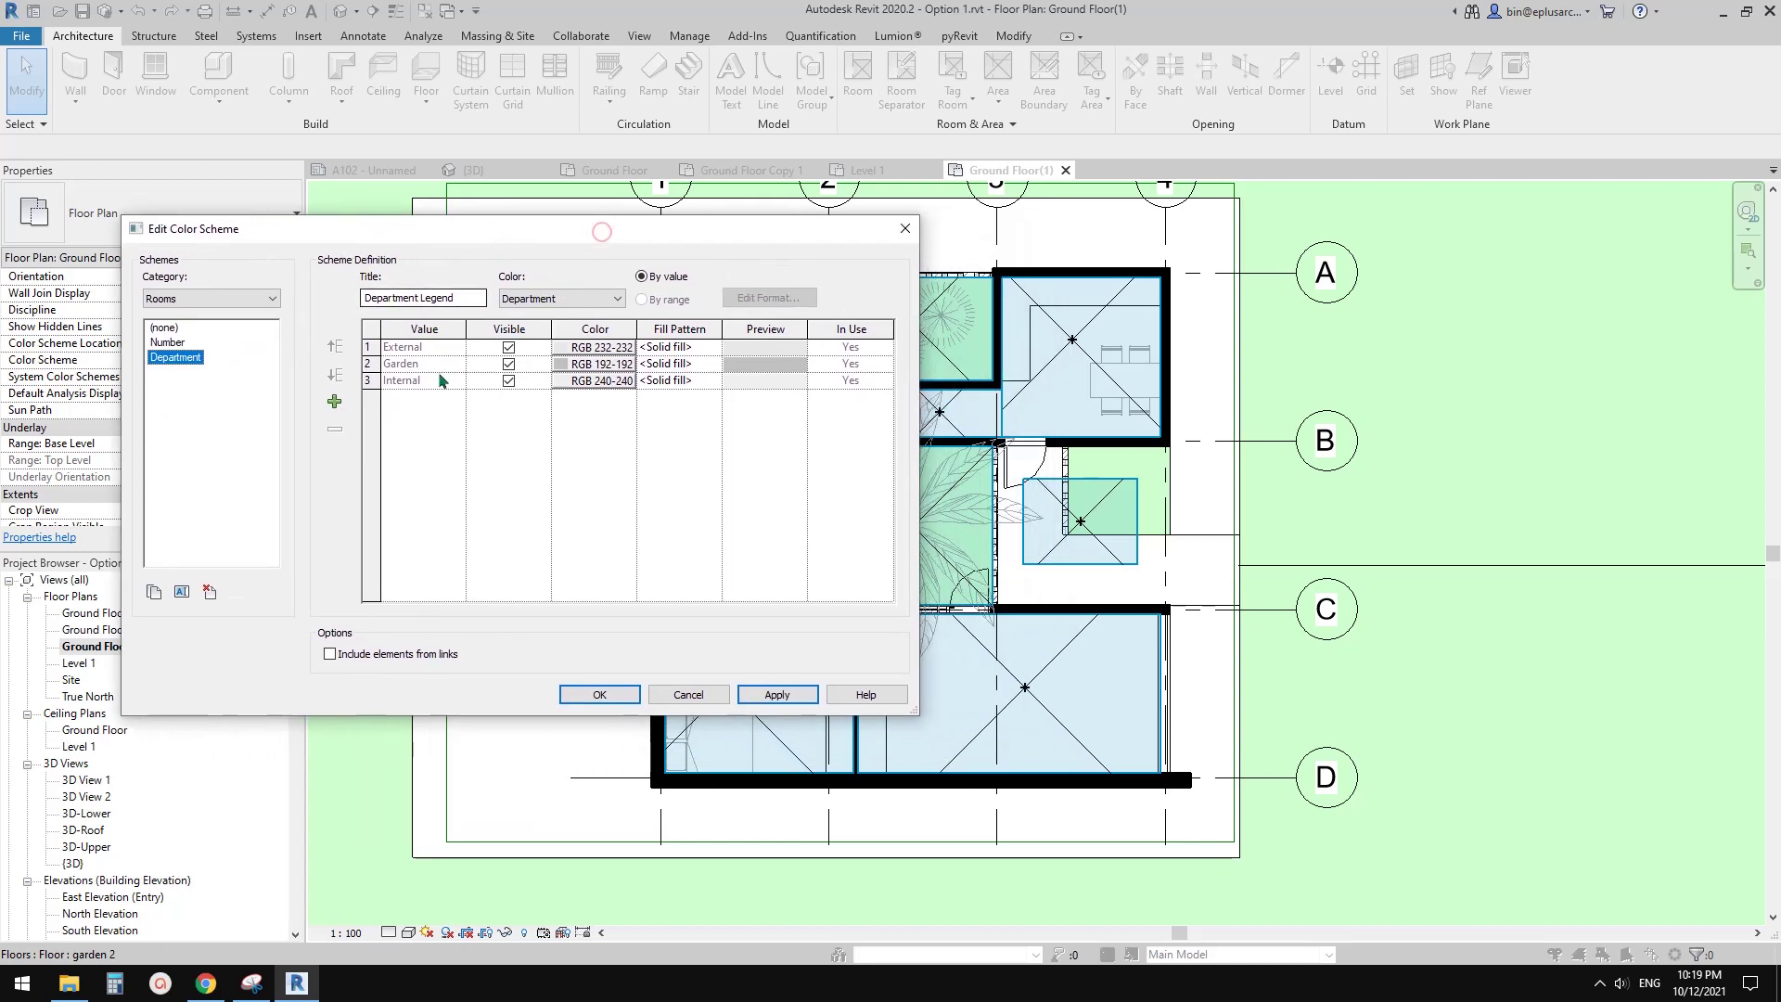
pyautogui.click(369, 347)
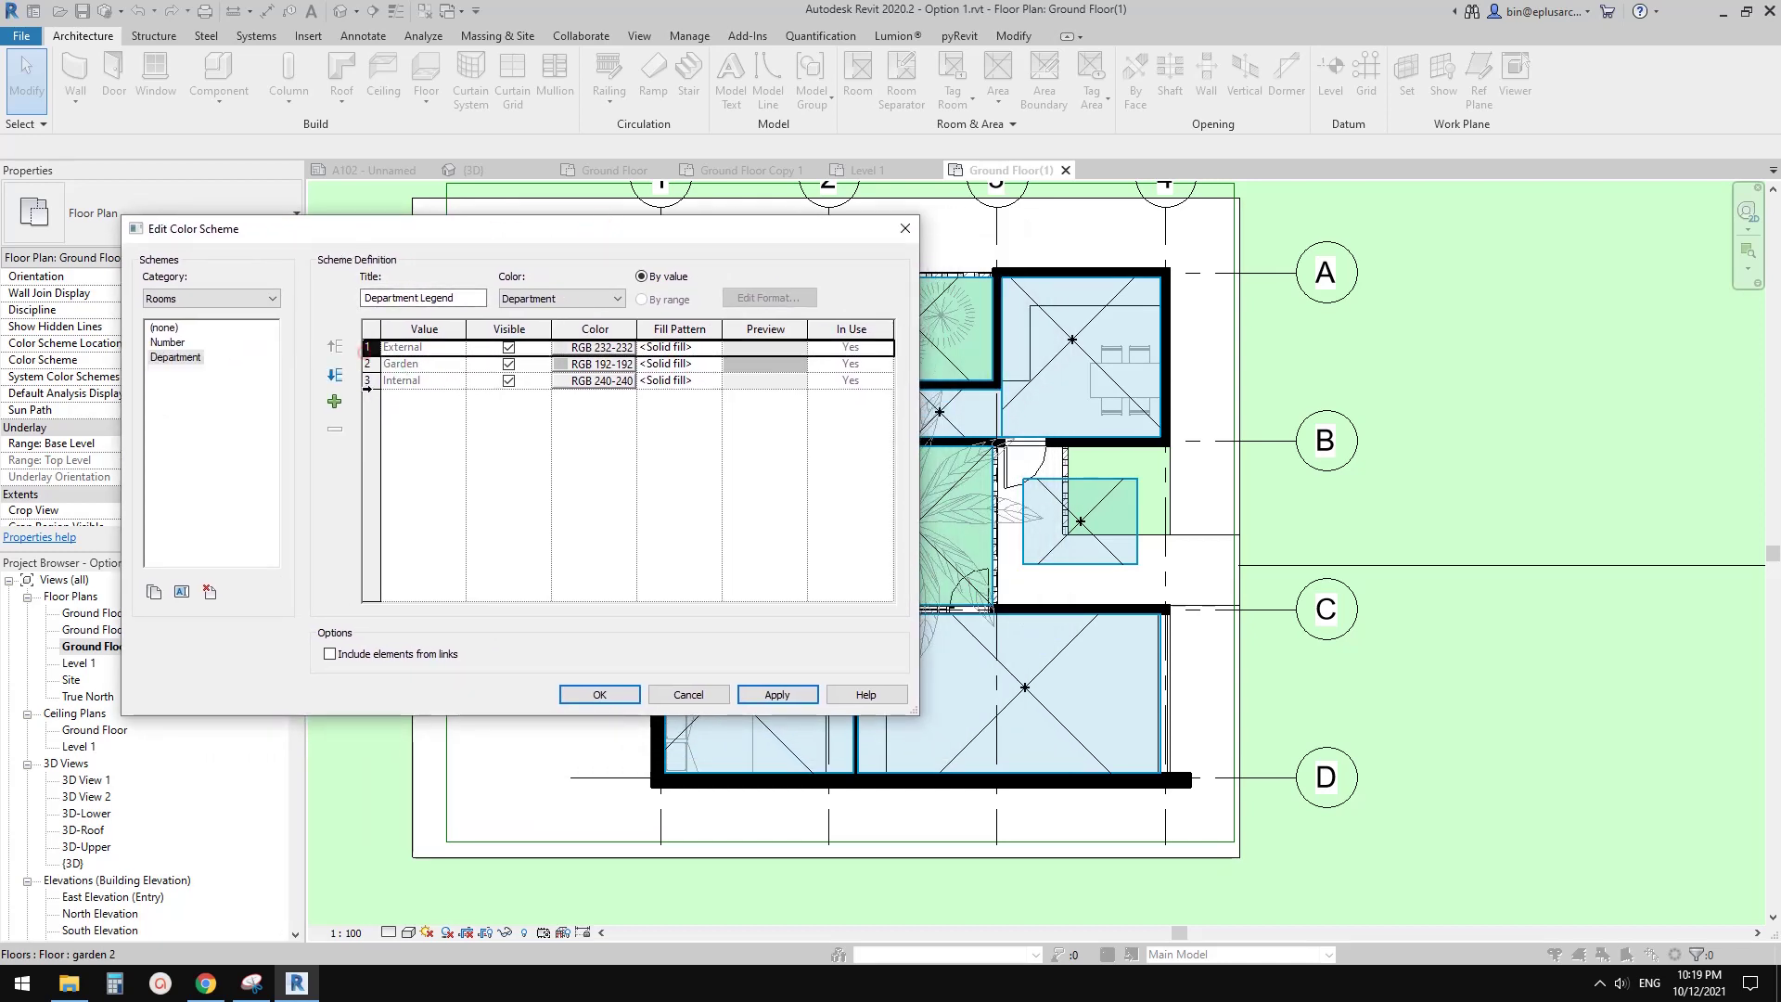
pyautogui.click(369, 365)
pyautogui.click(370, 381)
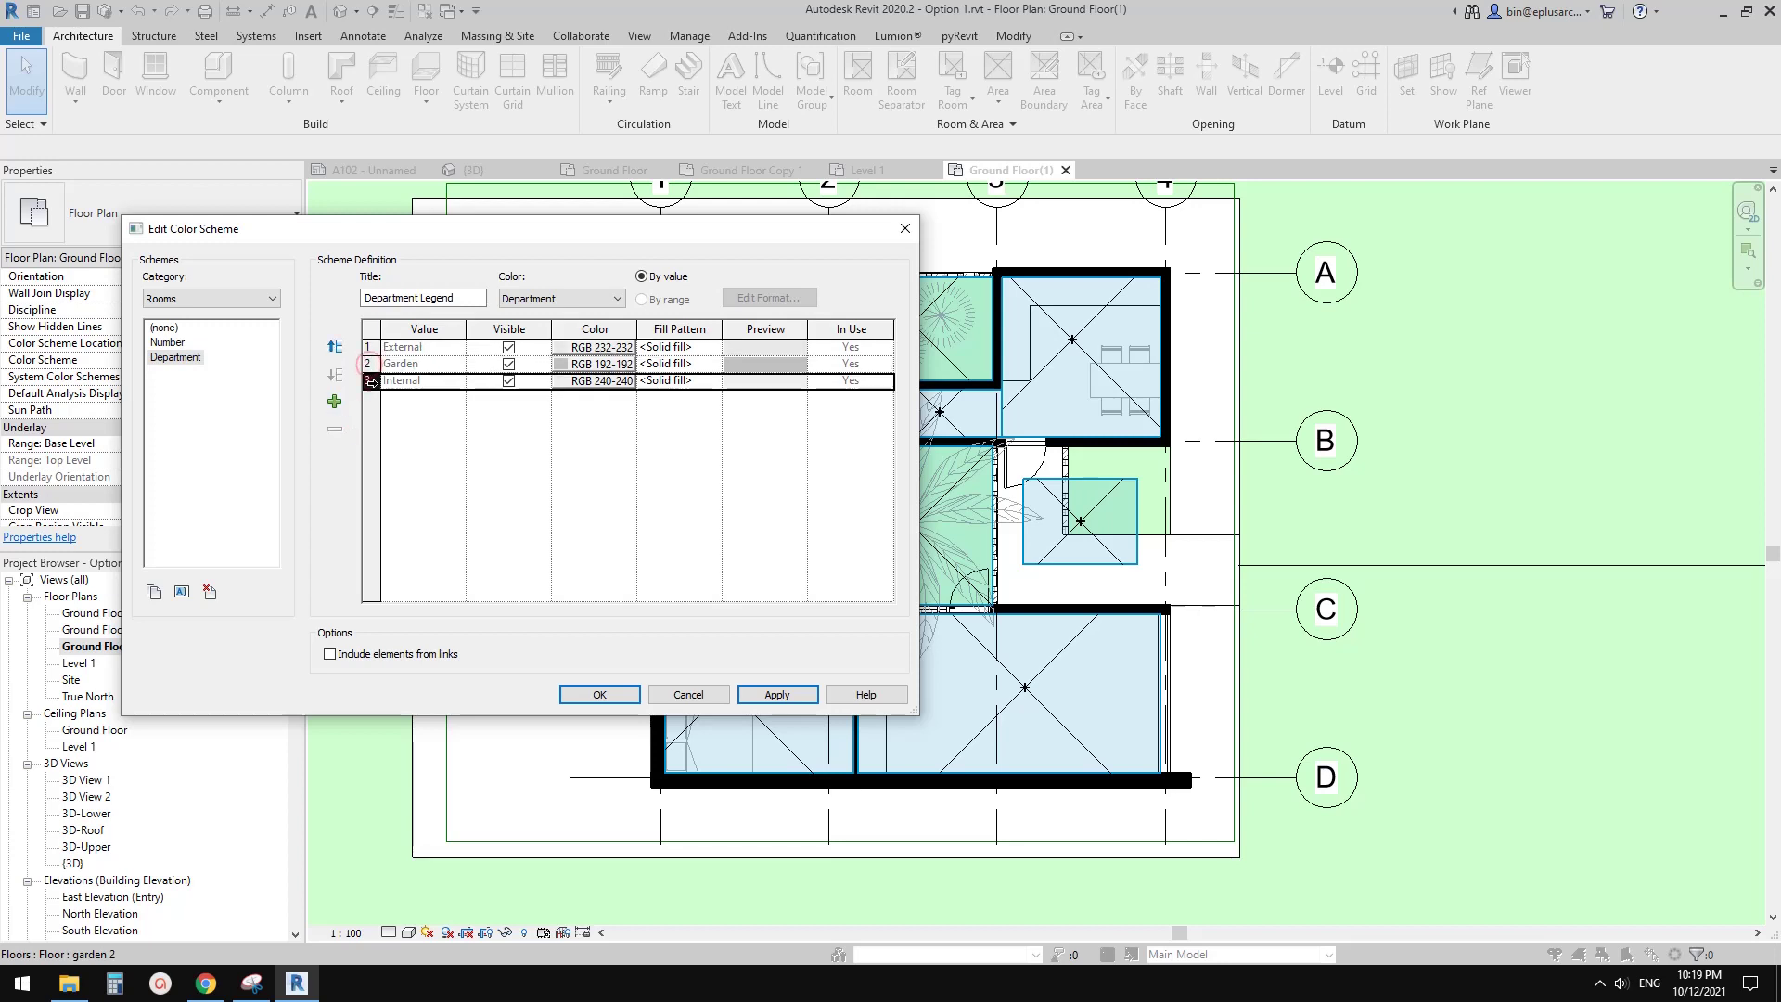
pyautogui.click(369, 368)
pyautogui.click(369, 354)
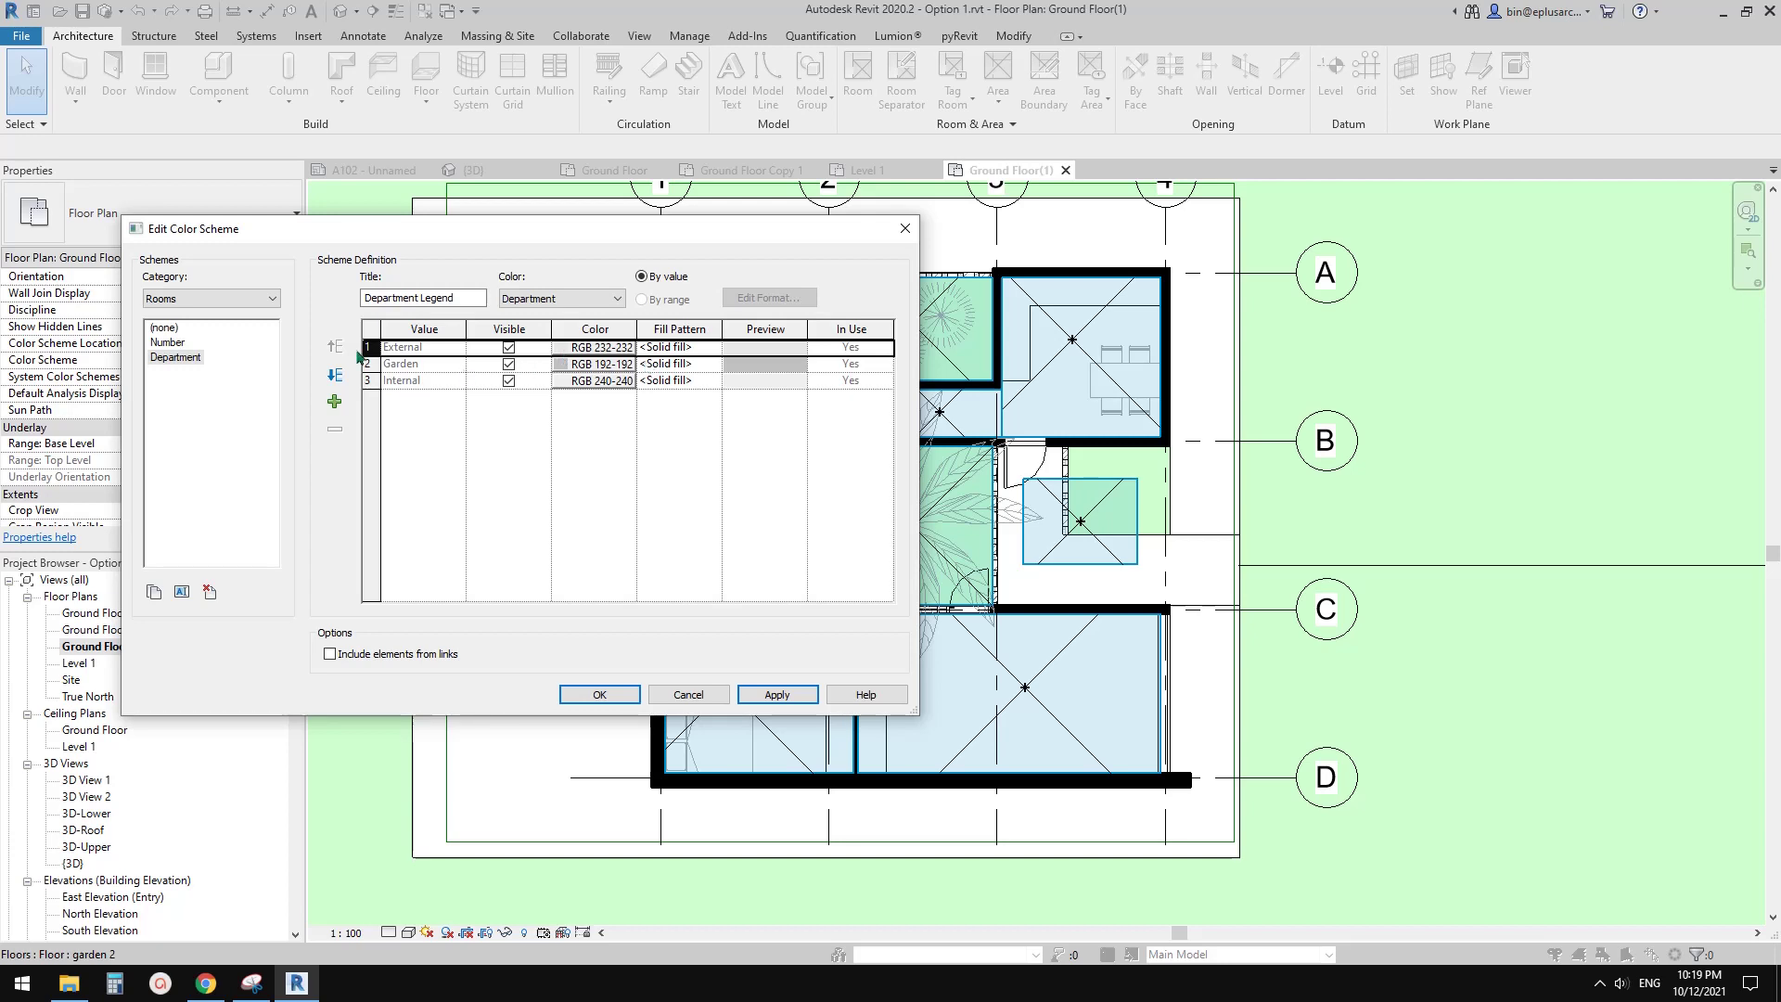
pyautogui.click(172, 357)
pyautogui.click(165, 329)
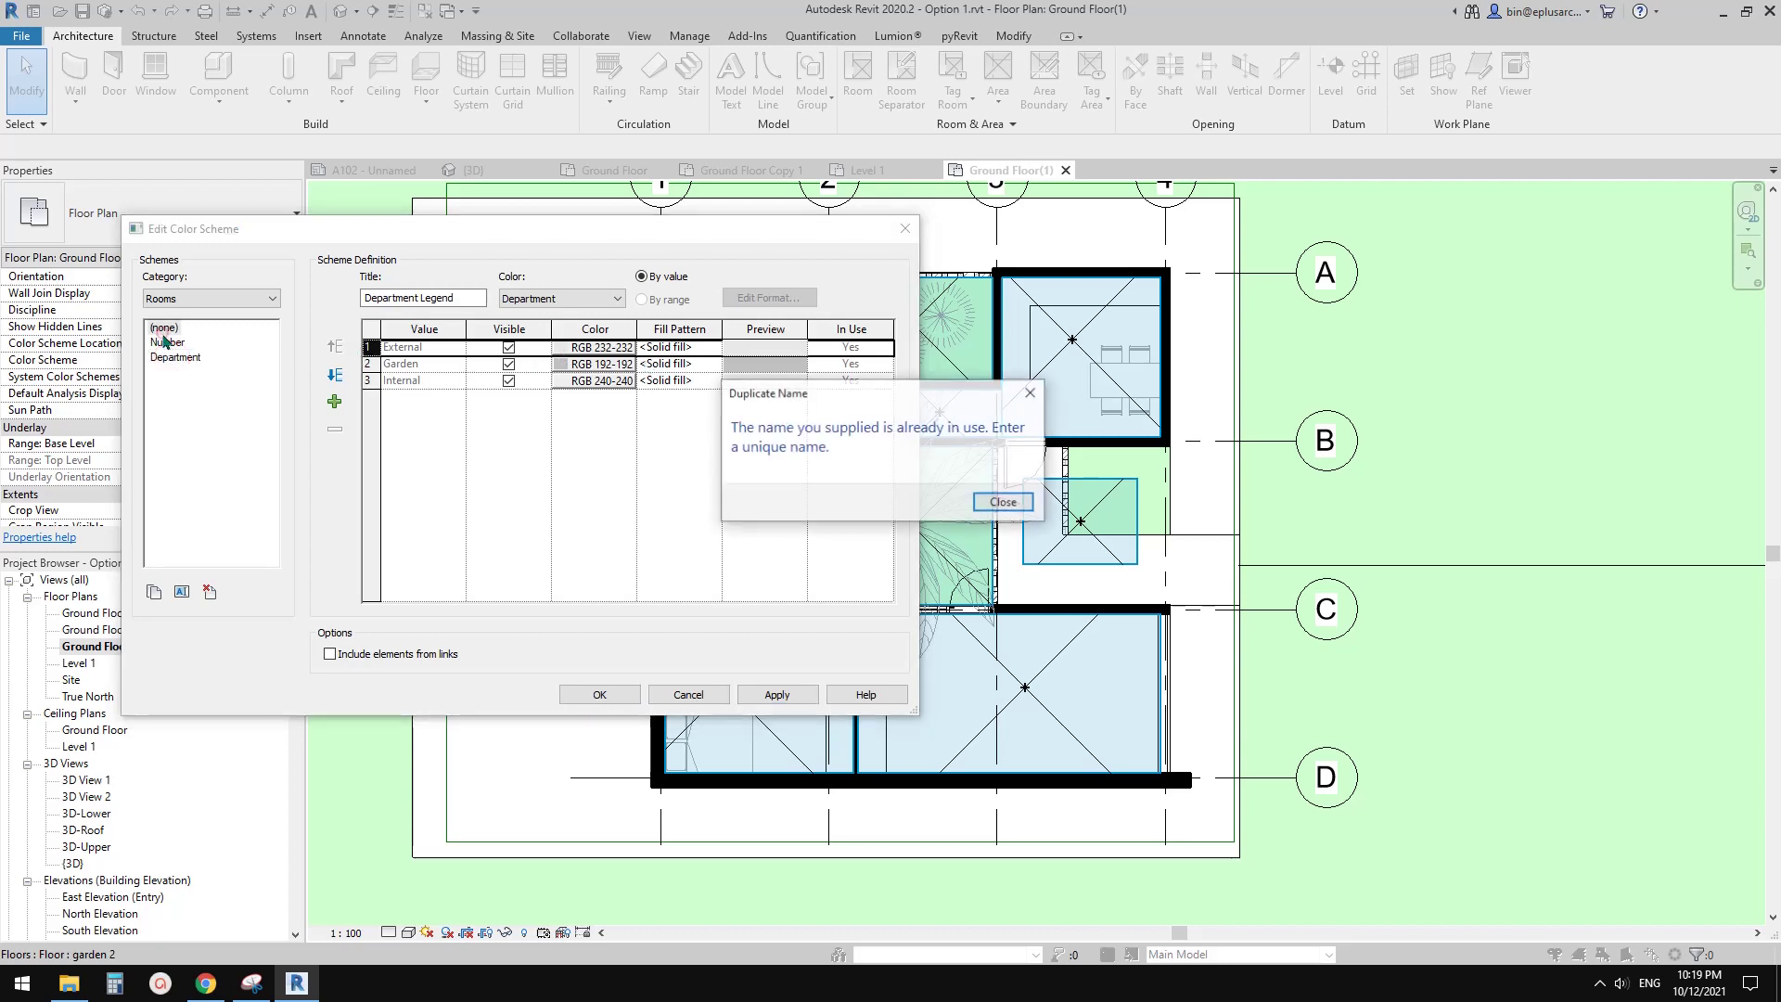
pyautogui.click(1011, 499)
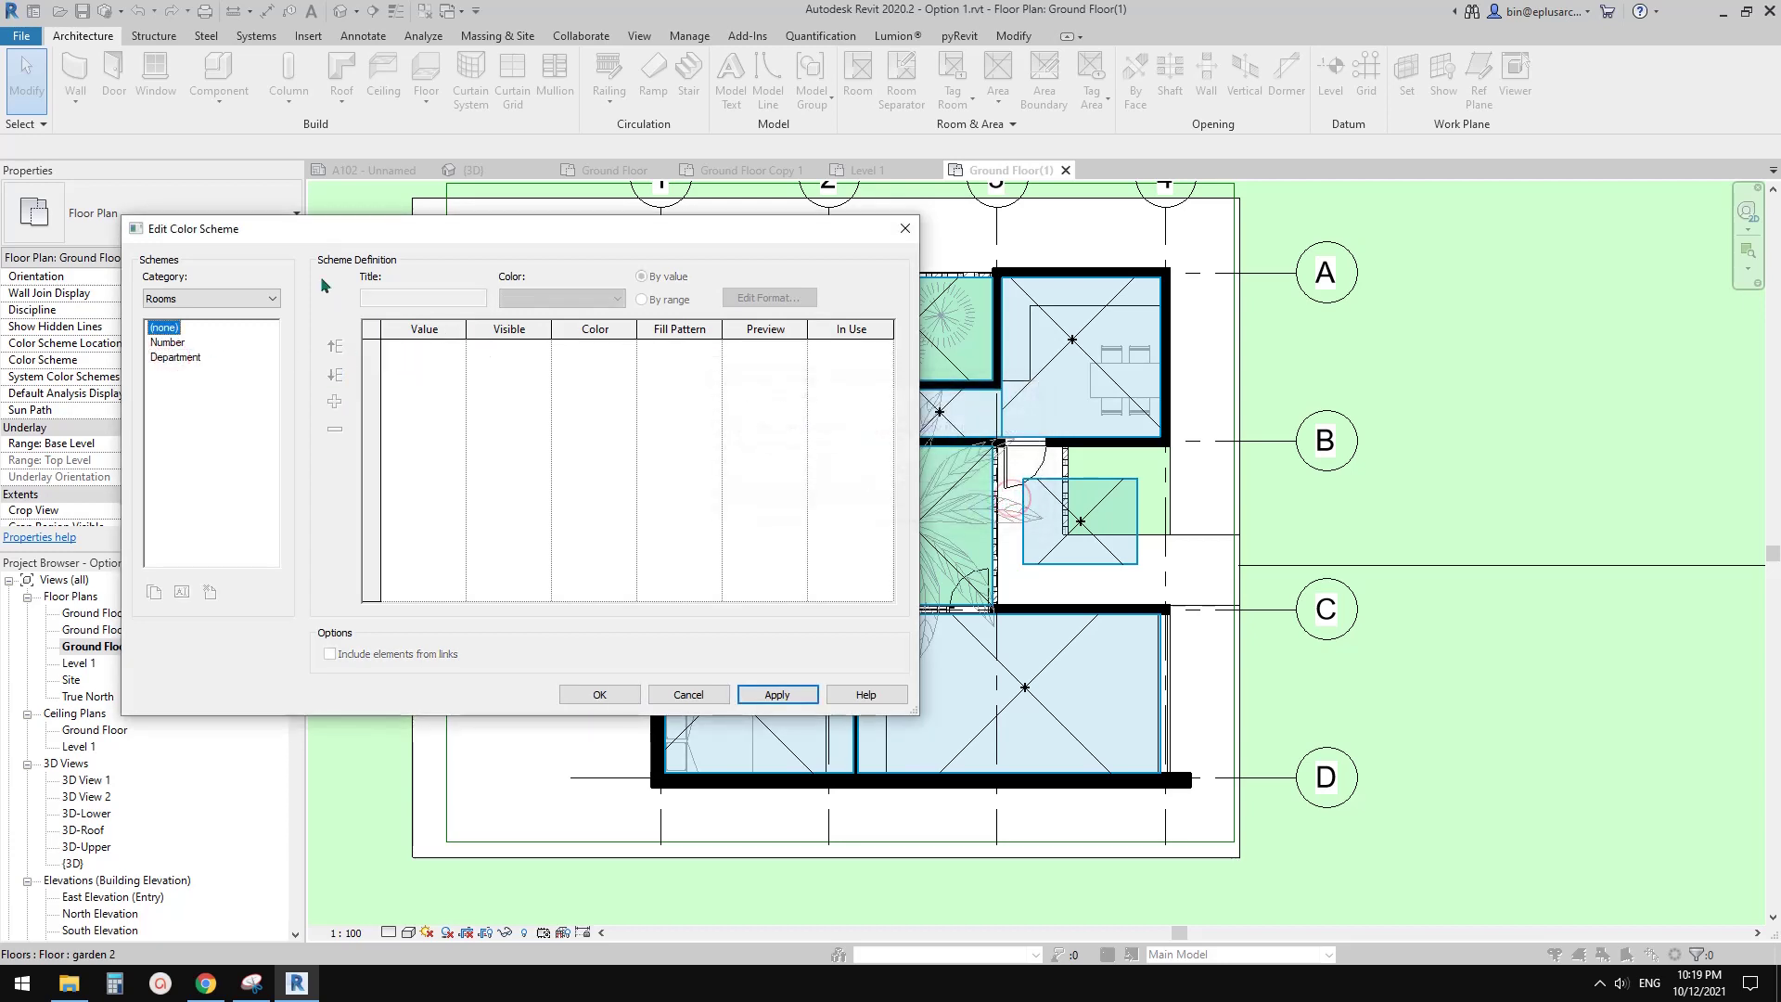
pyautogui.moveTo(381, 229); pyautogui.dragTo(503, 246)
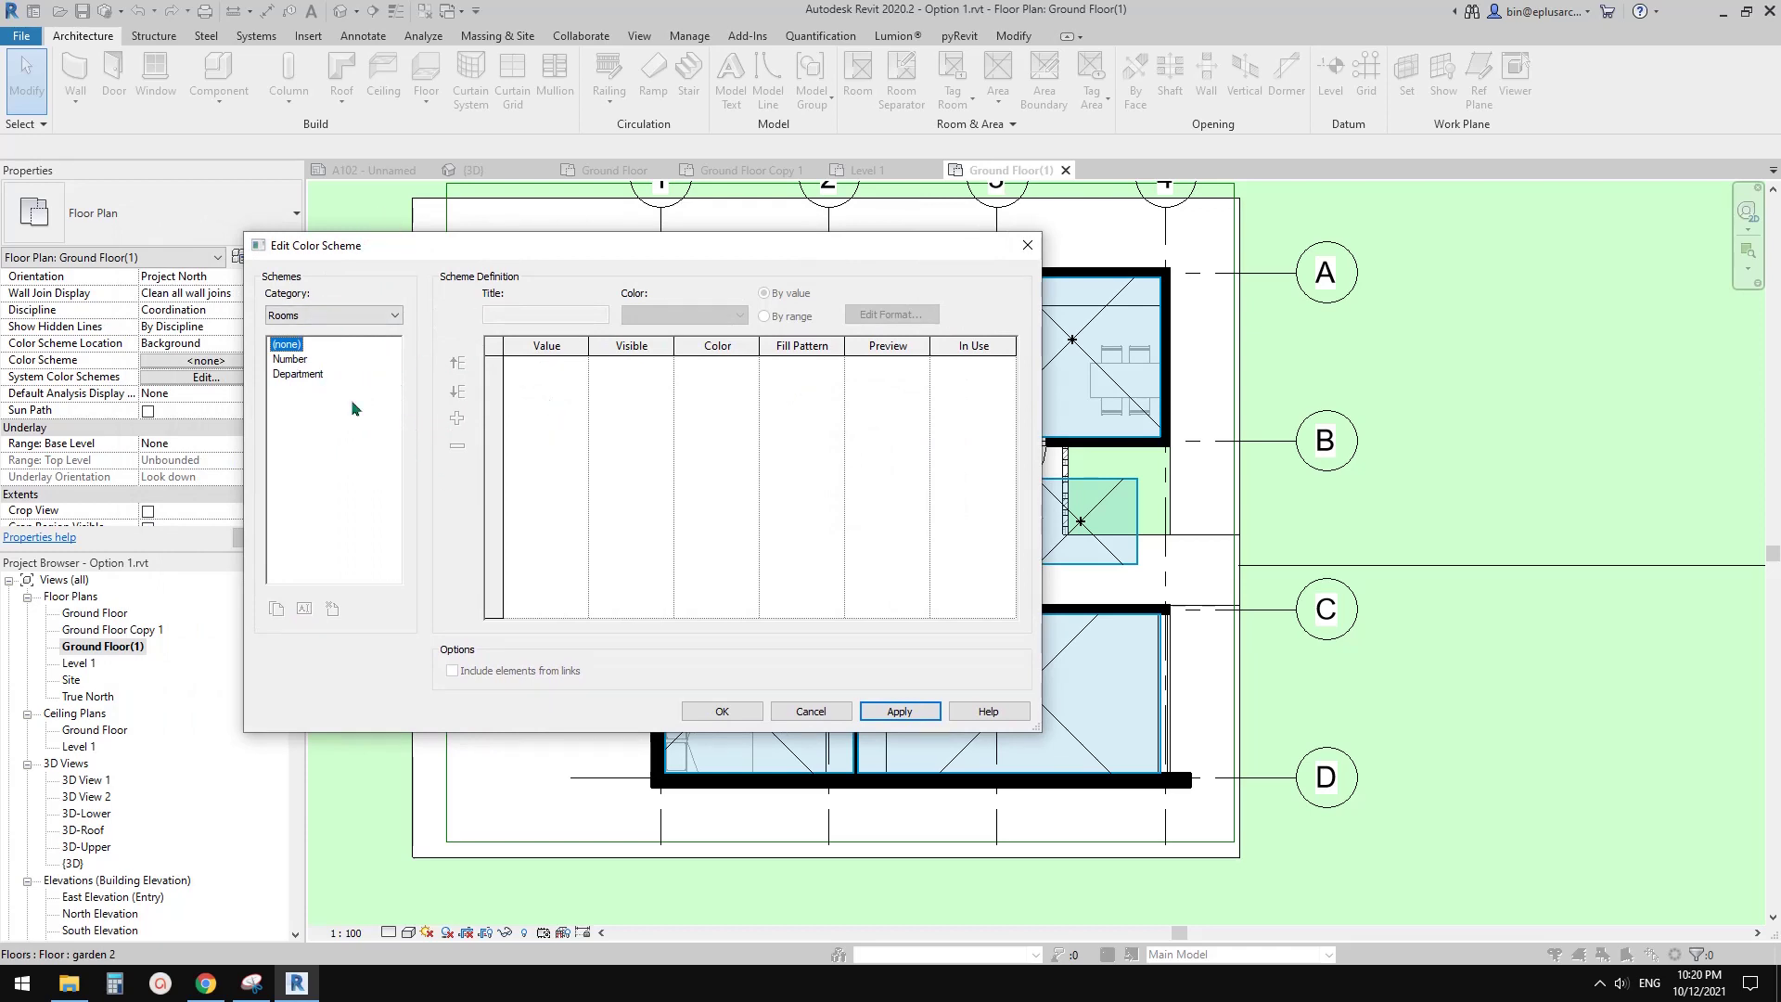
# Step: Delete the existing Department room color scheme and select the (none) scheme
pyautogui.click(298, 373)
pyautogui.click(332, 608)
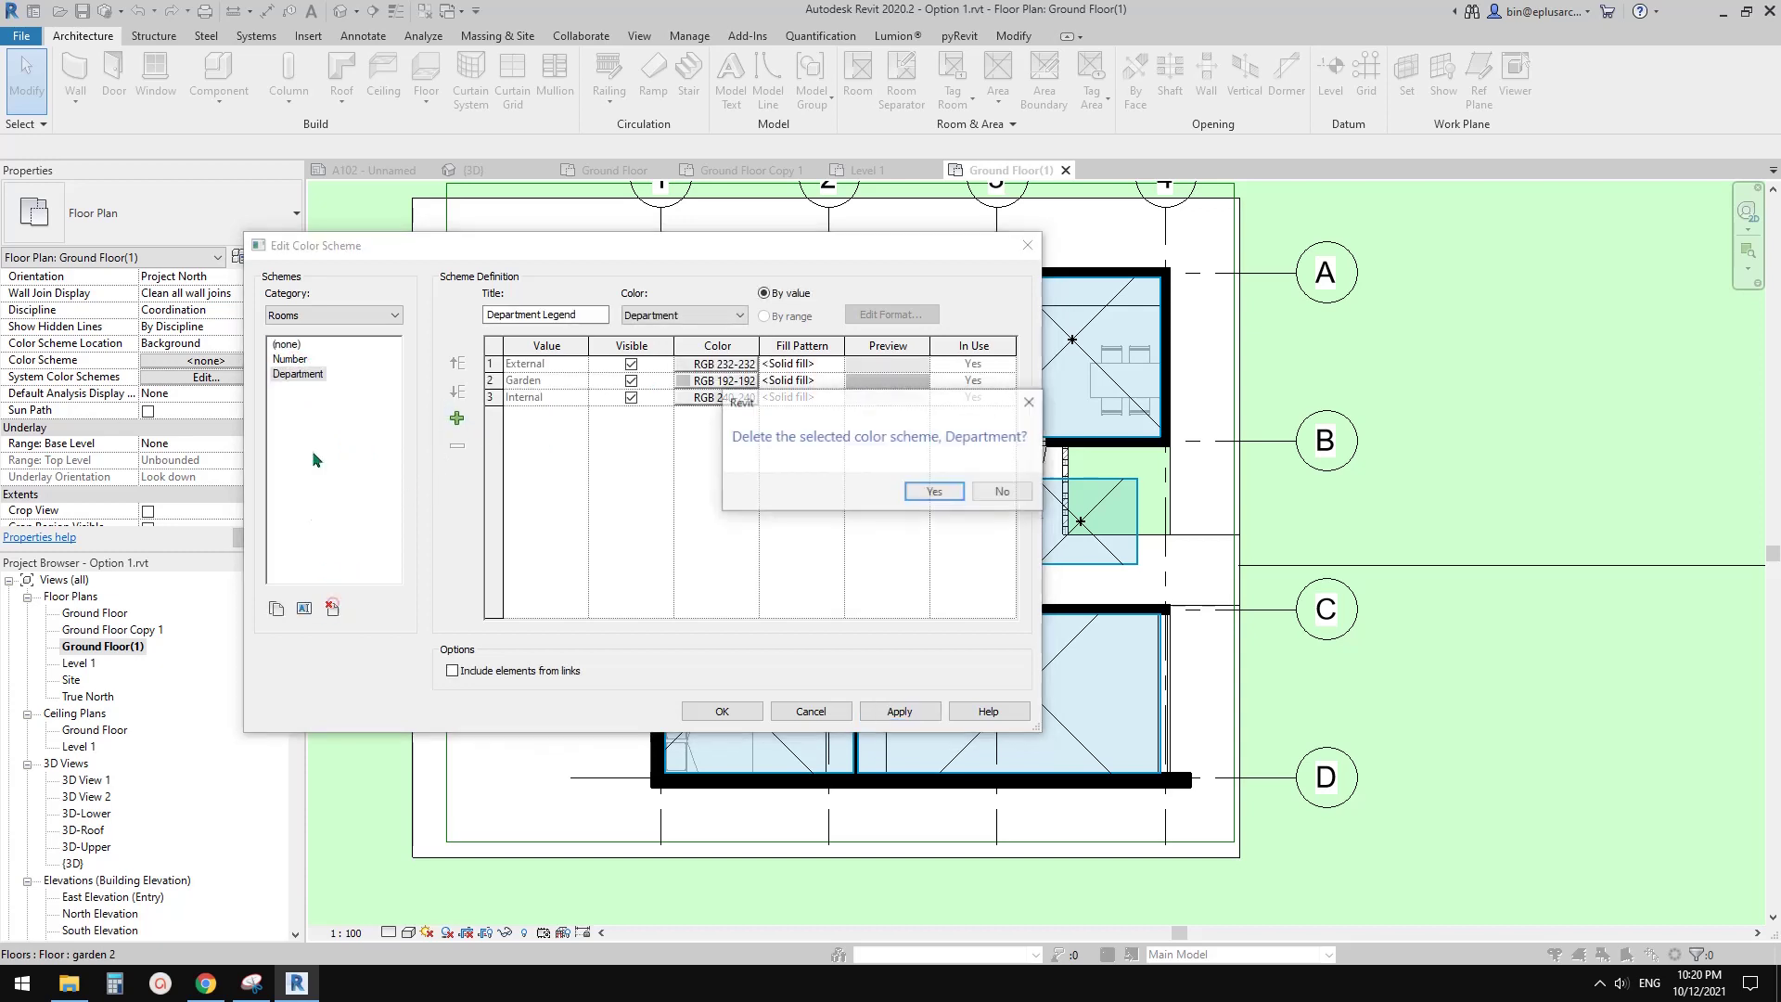
pyautogui.click(932, 491)
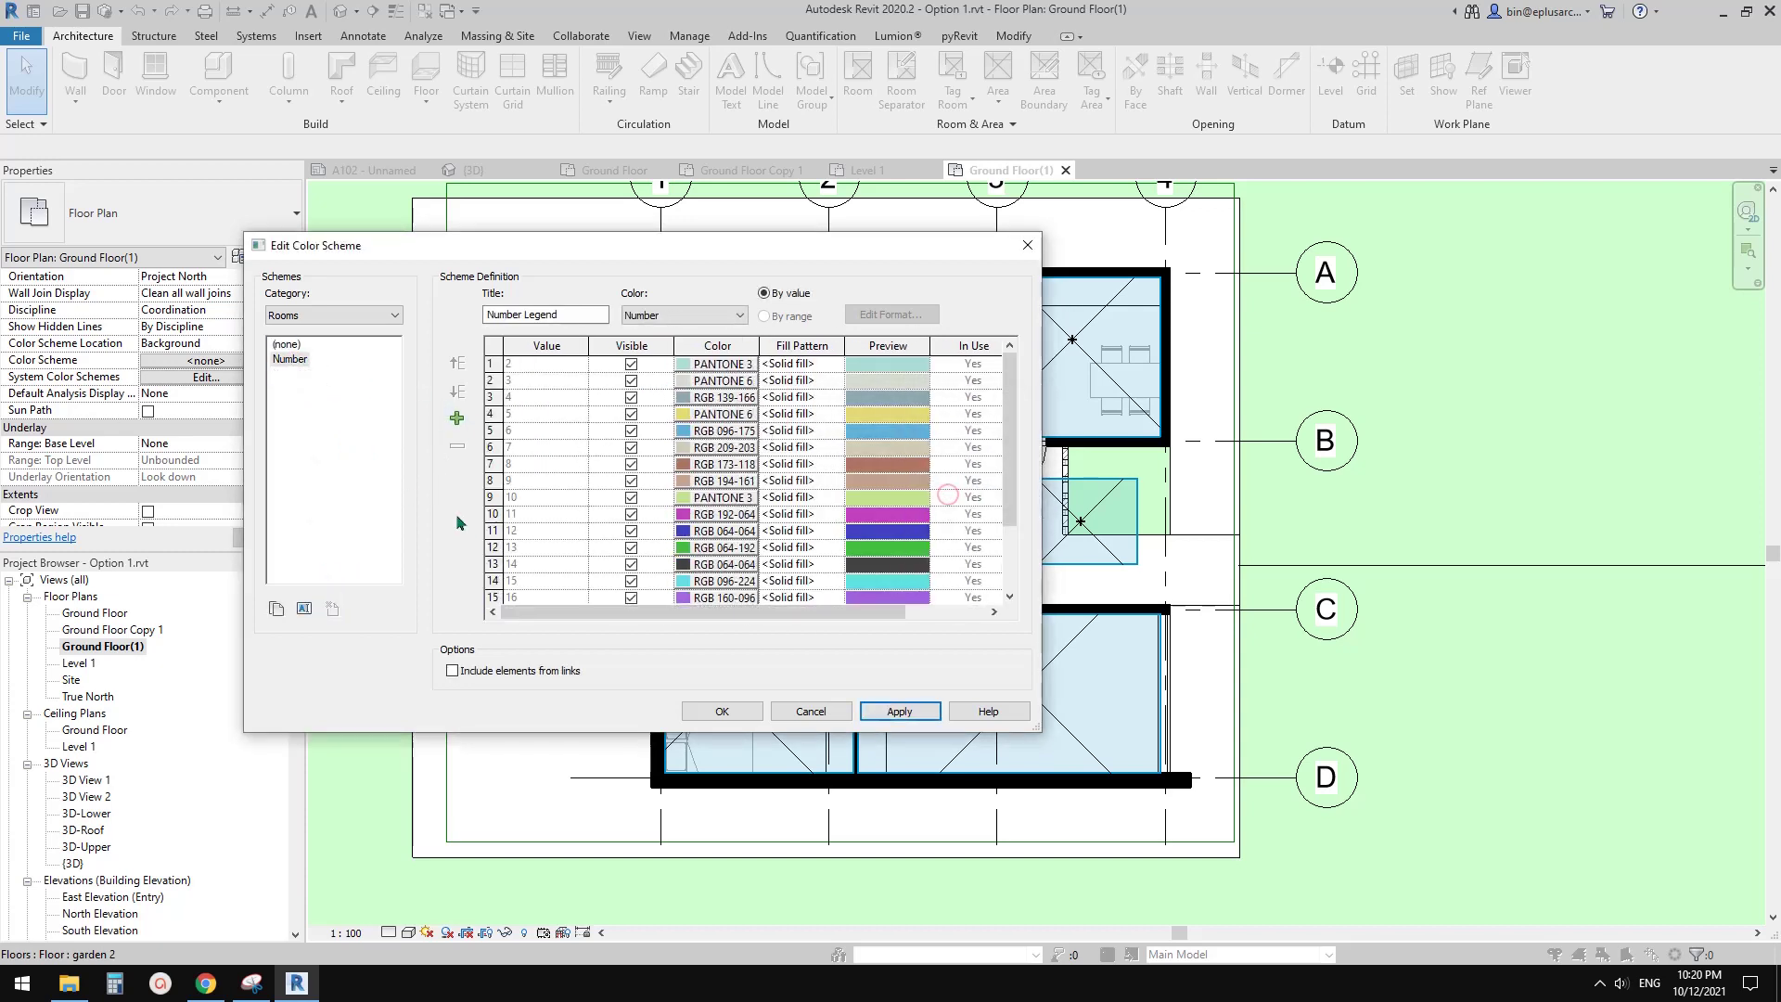
pyautogui.click(362, 404)
pyautogui.click(289, 346)
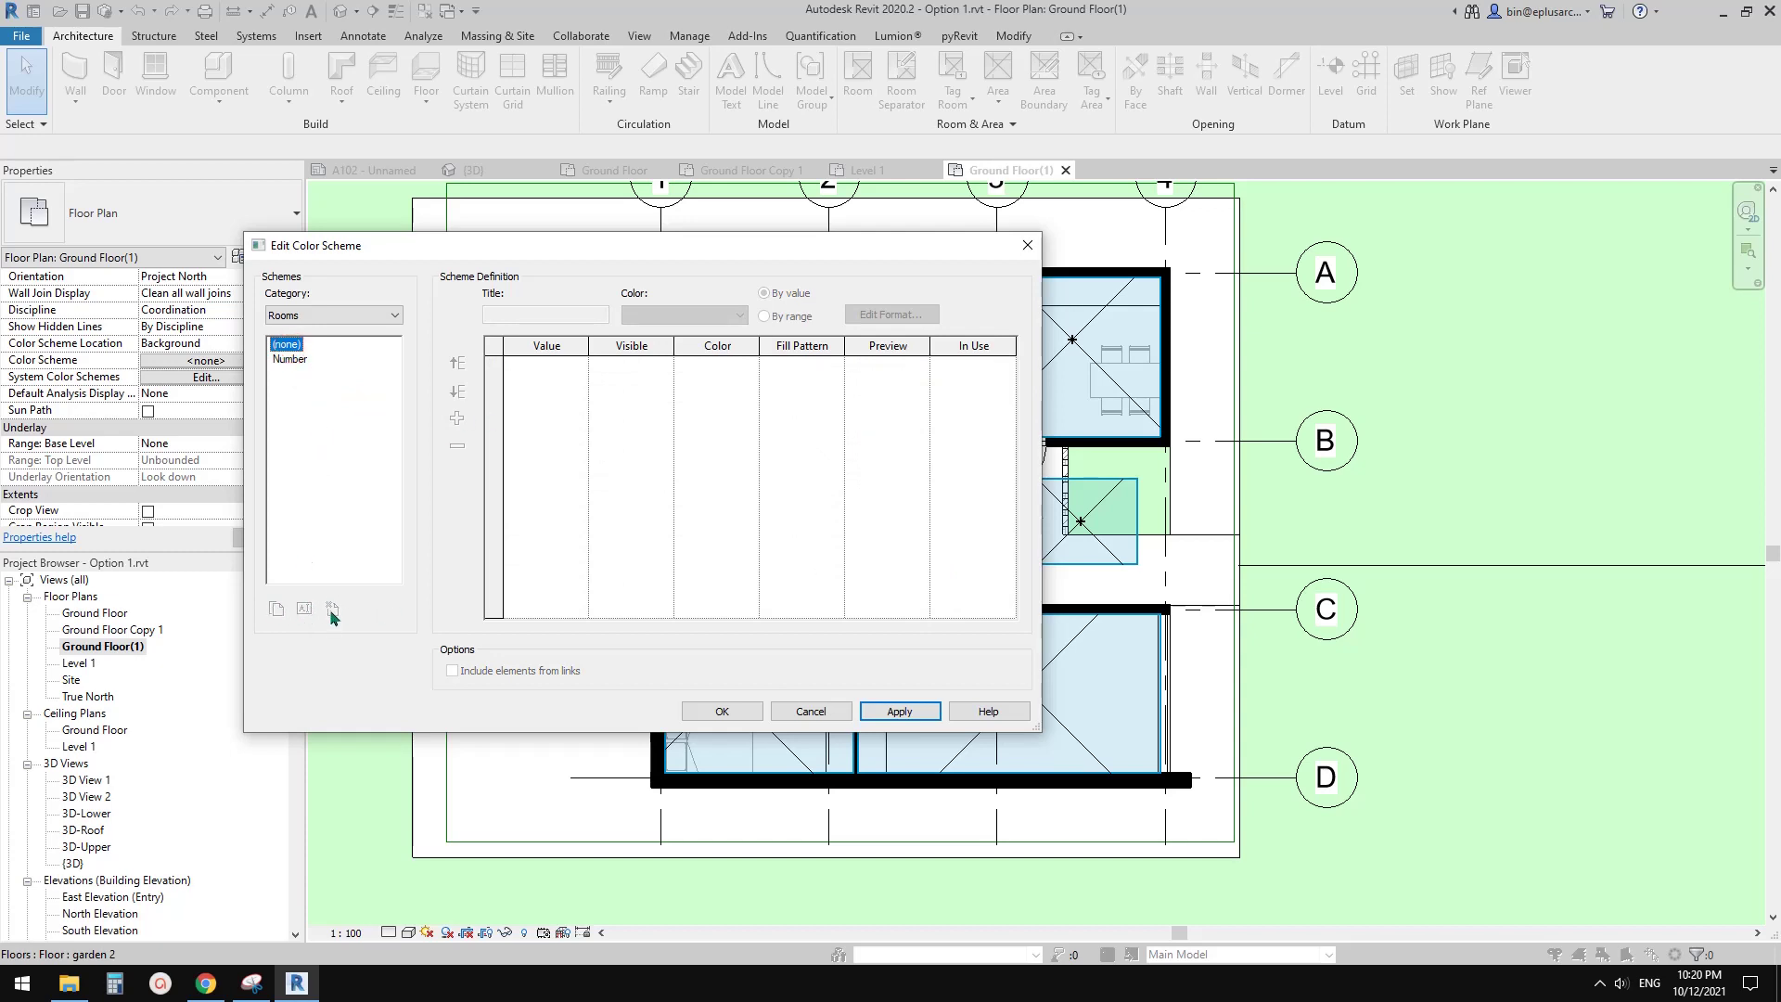
# Step: Duplicate the Number room color scheme under the name Department and color it by the Department parameter
pyautogui.click(305, 361)
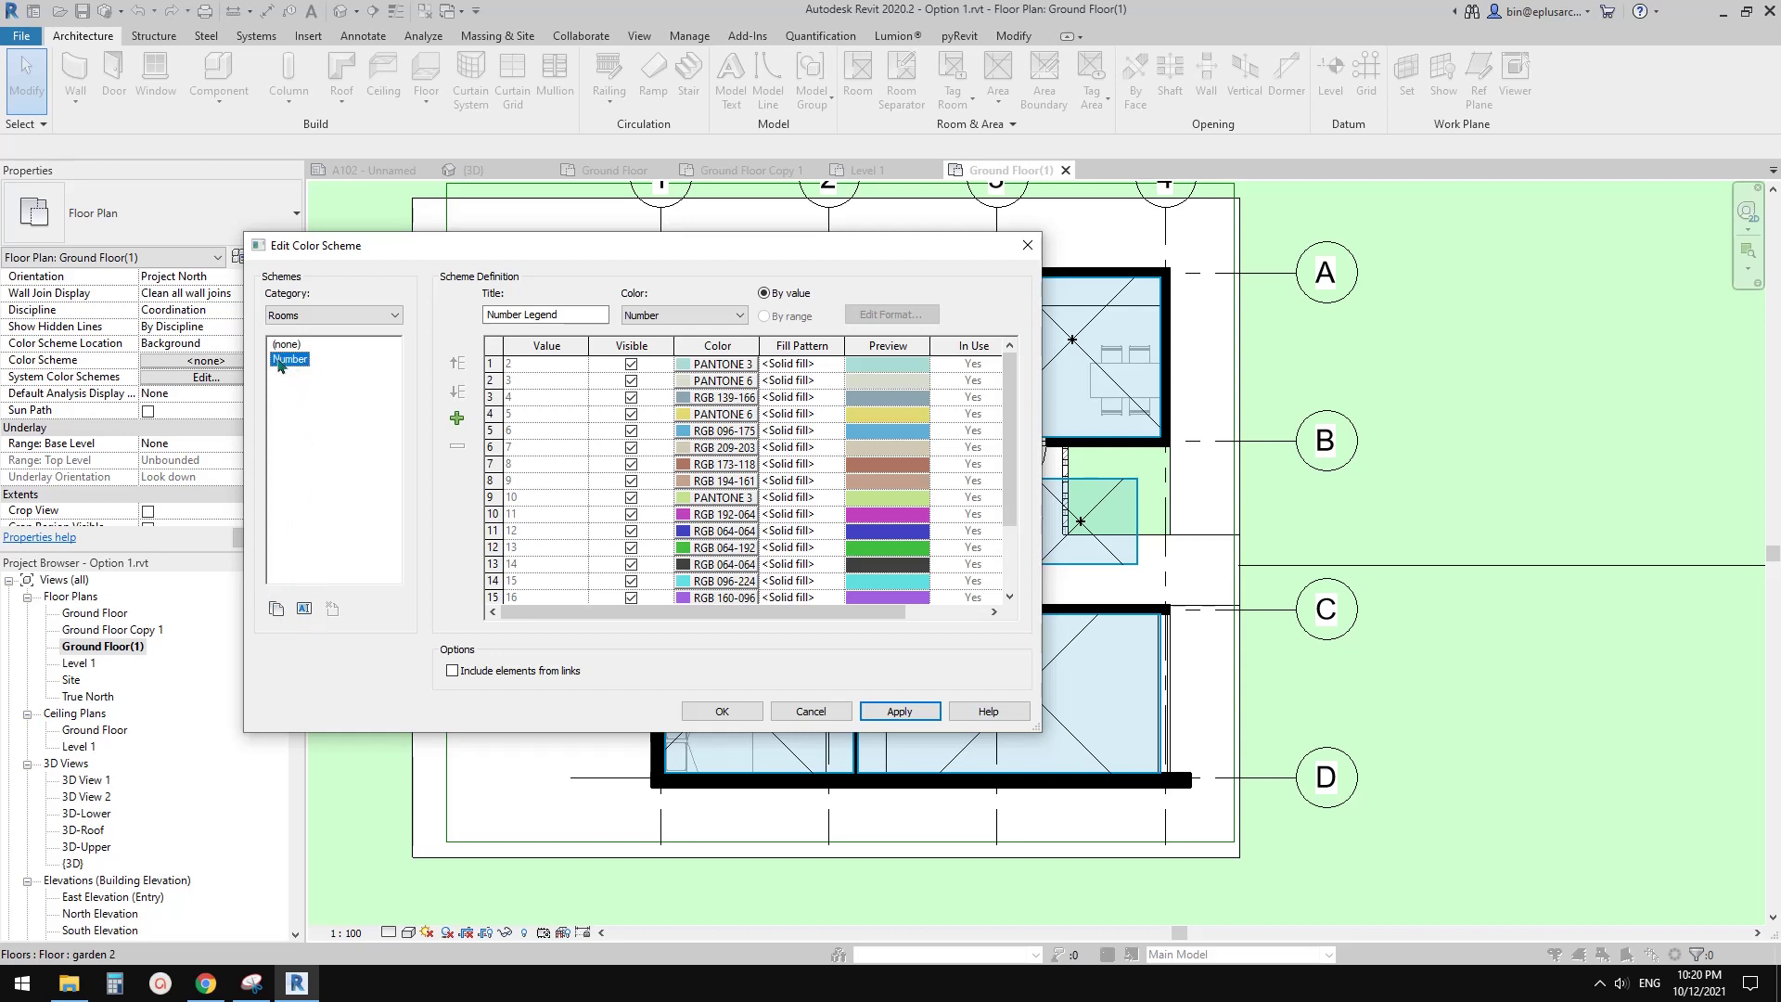
pyautogui.click(276, 608)
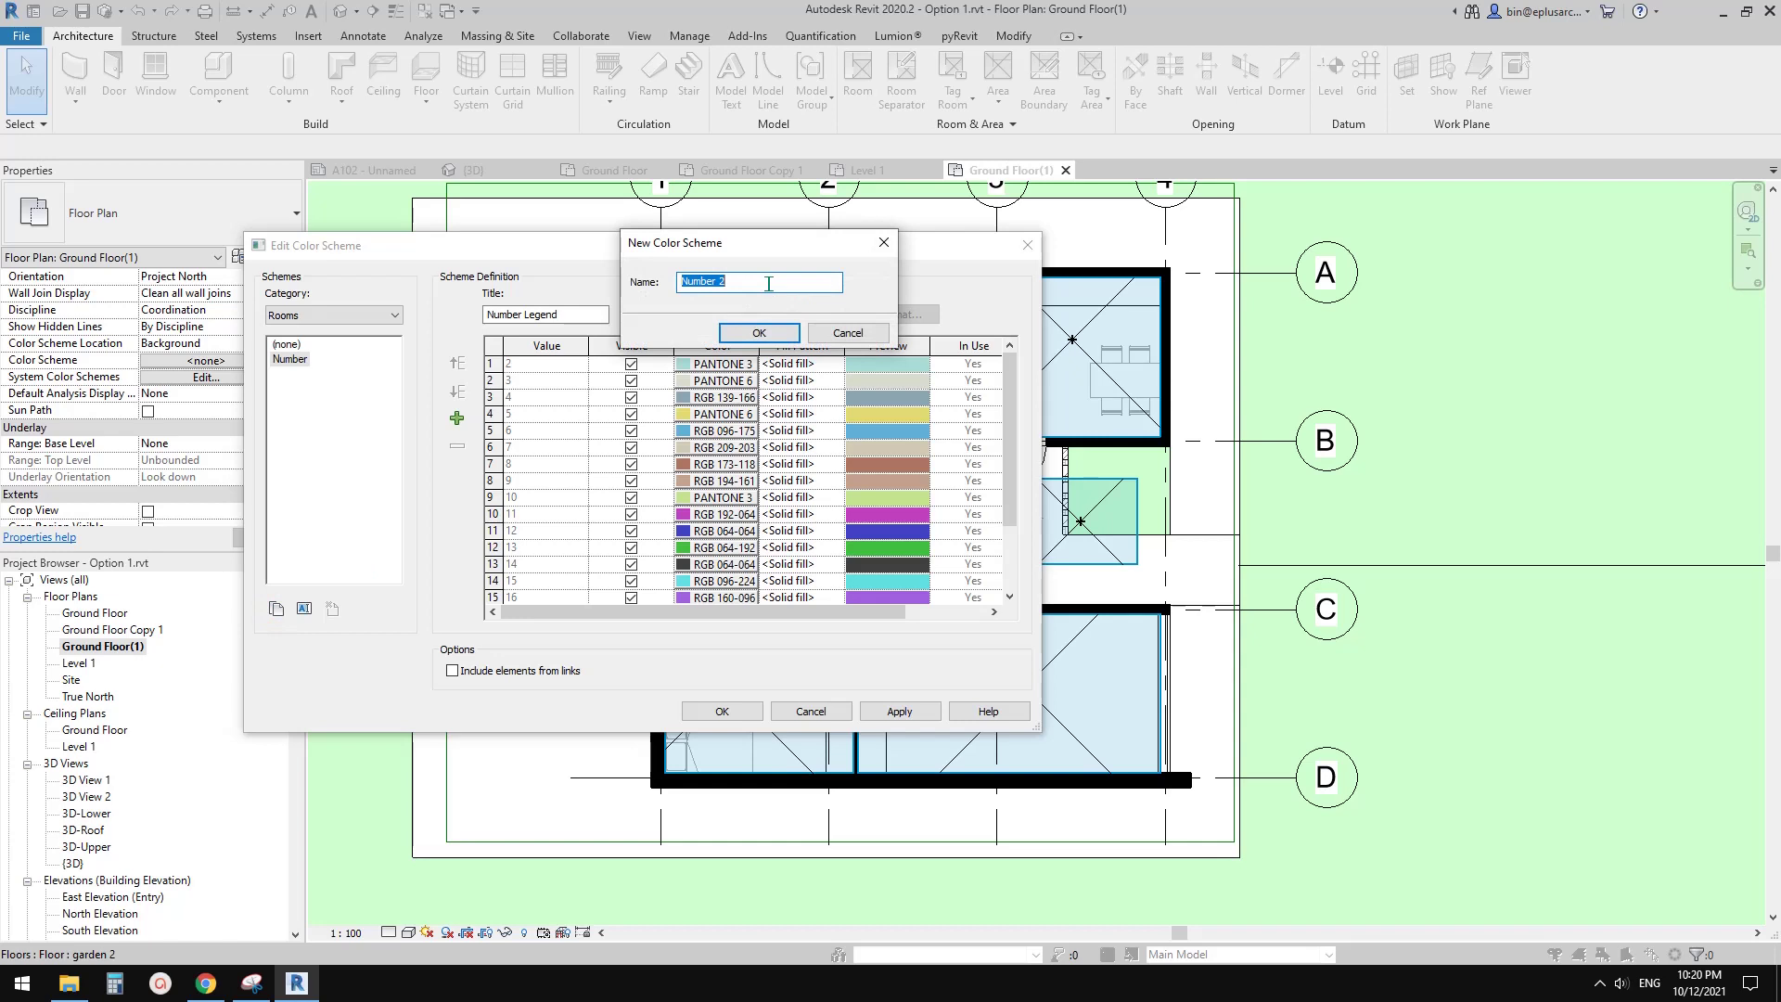
pyautogui.write('Department')
pyautogui.click(758, 332)
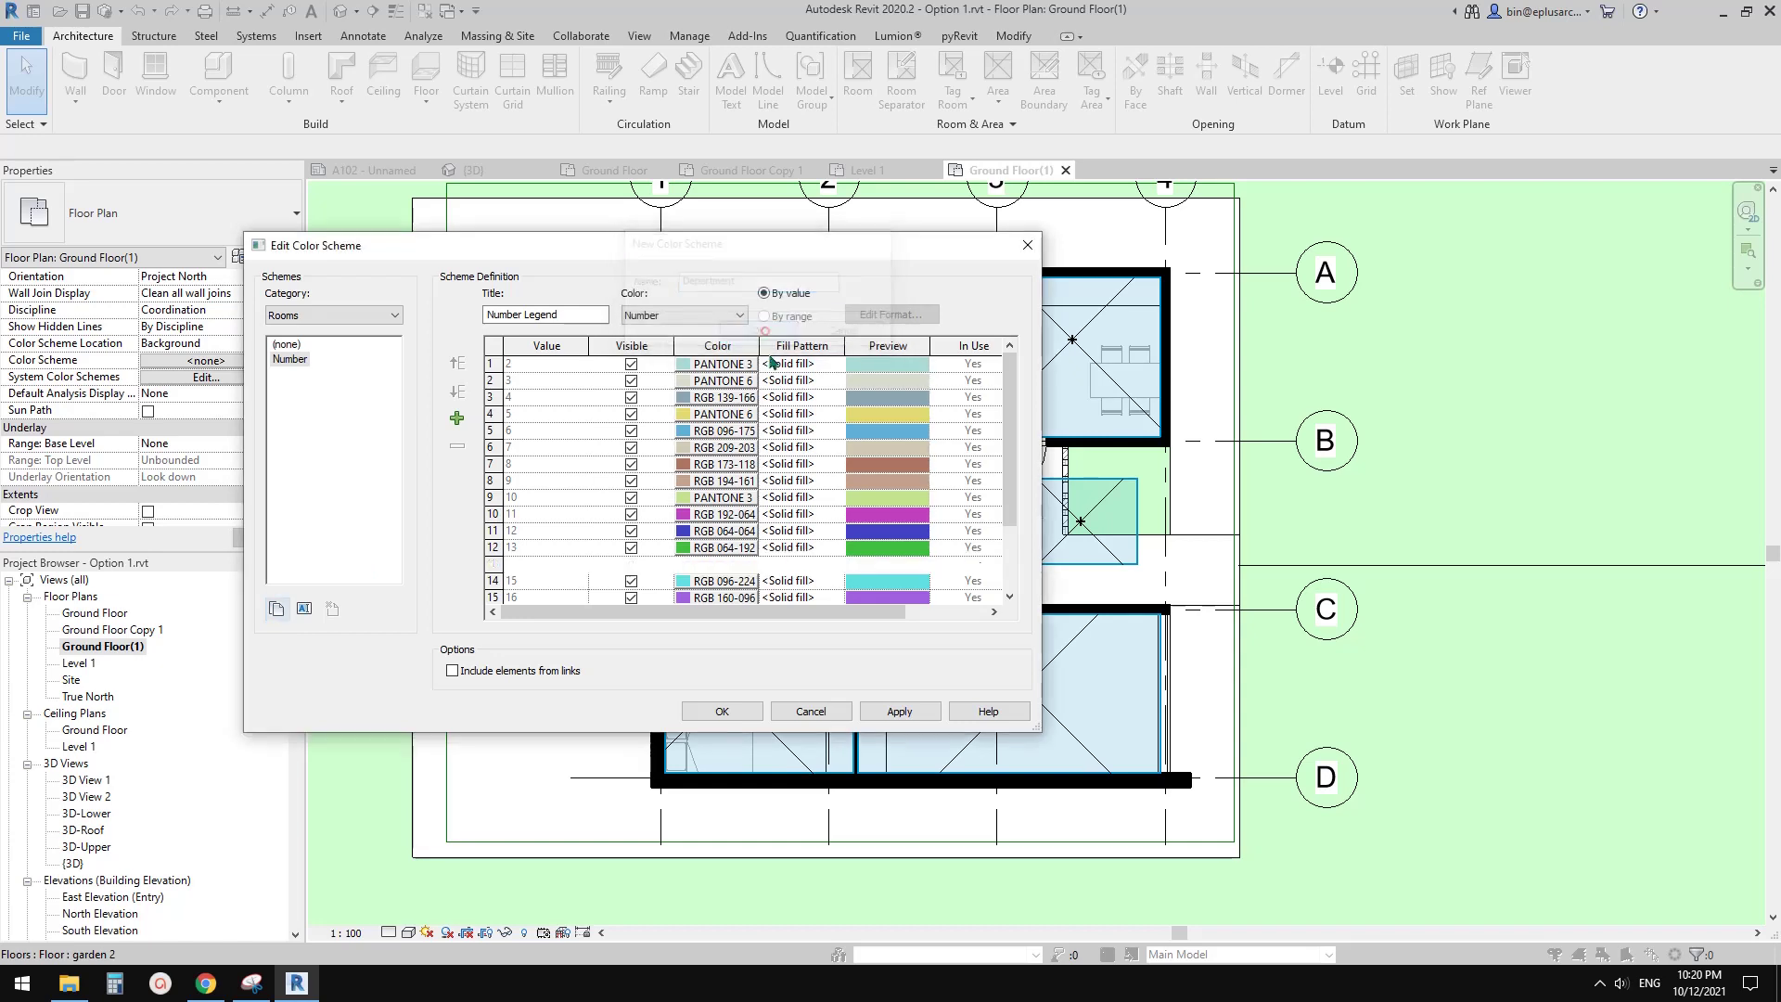
pyautogui.click(306, 377)
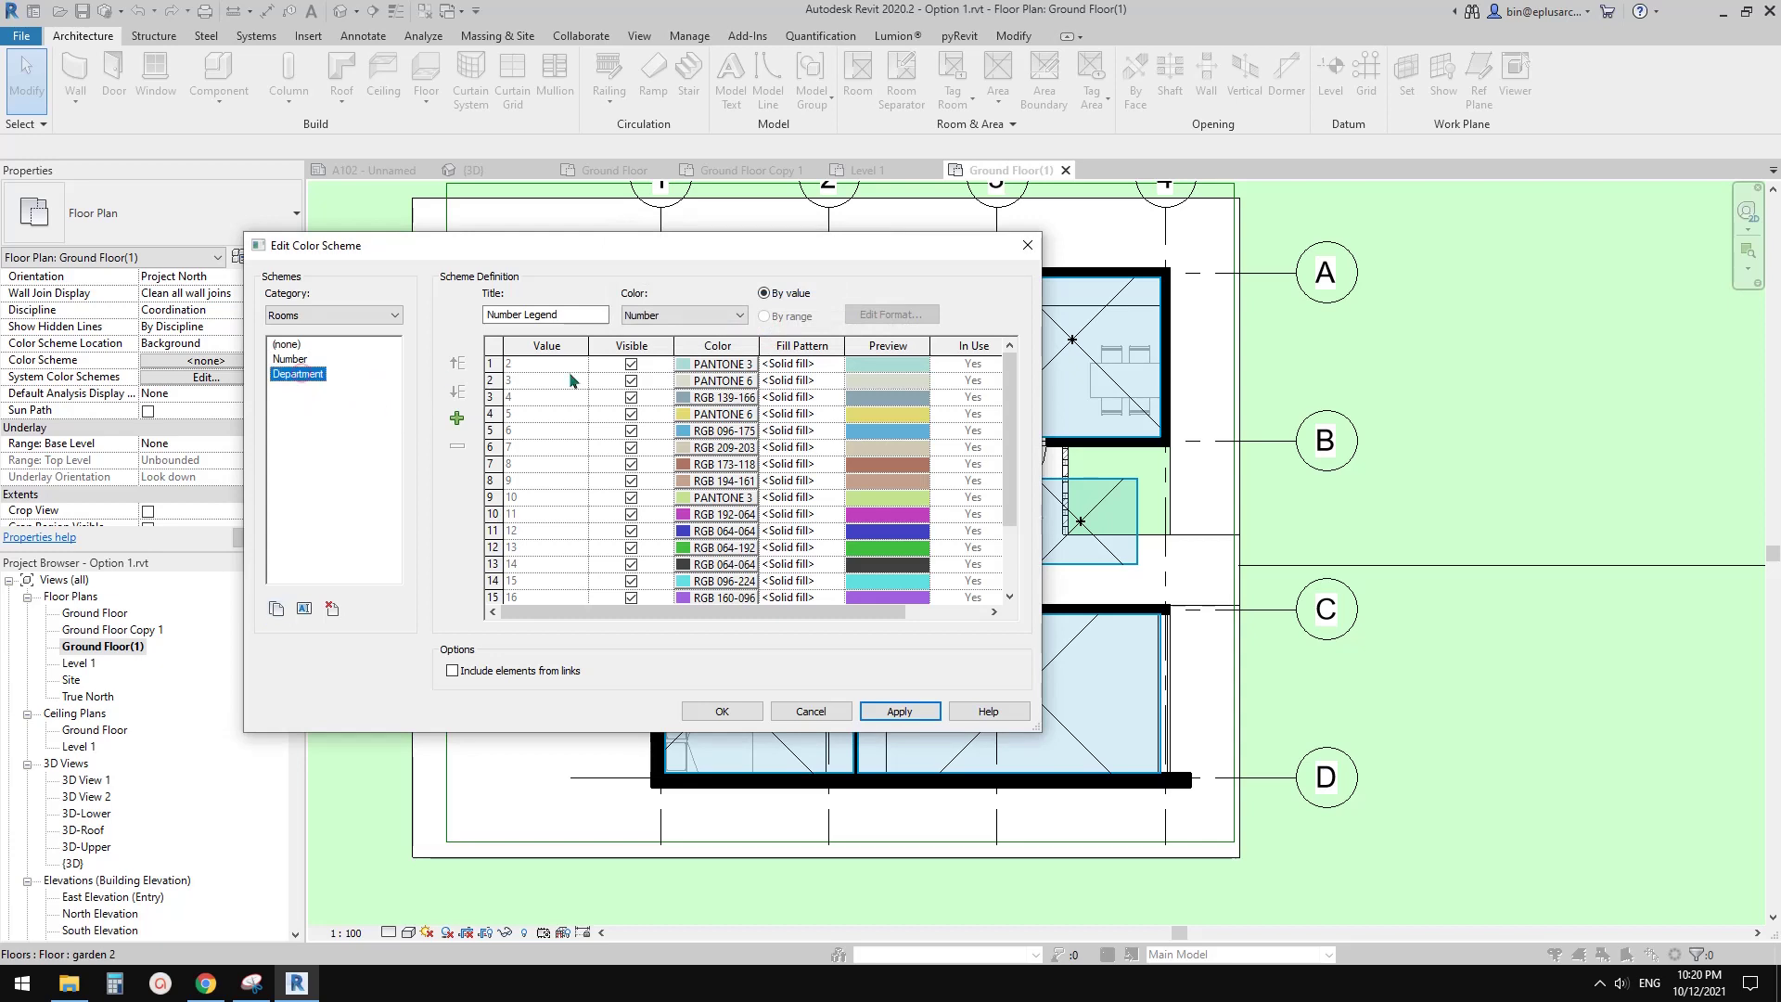
pyautogui.click(671, 320)
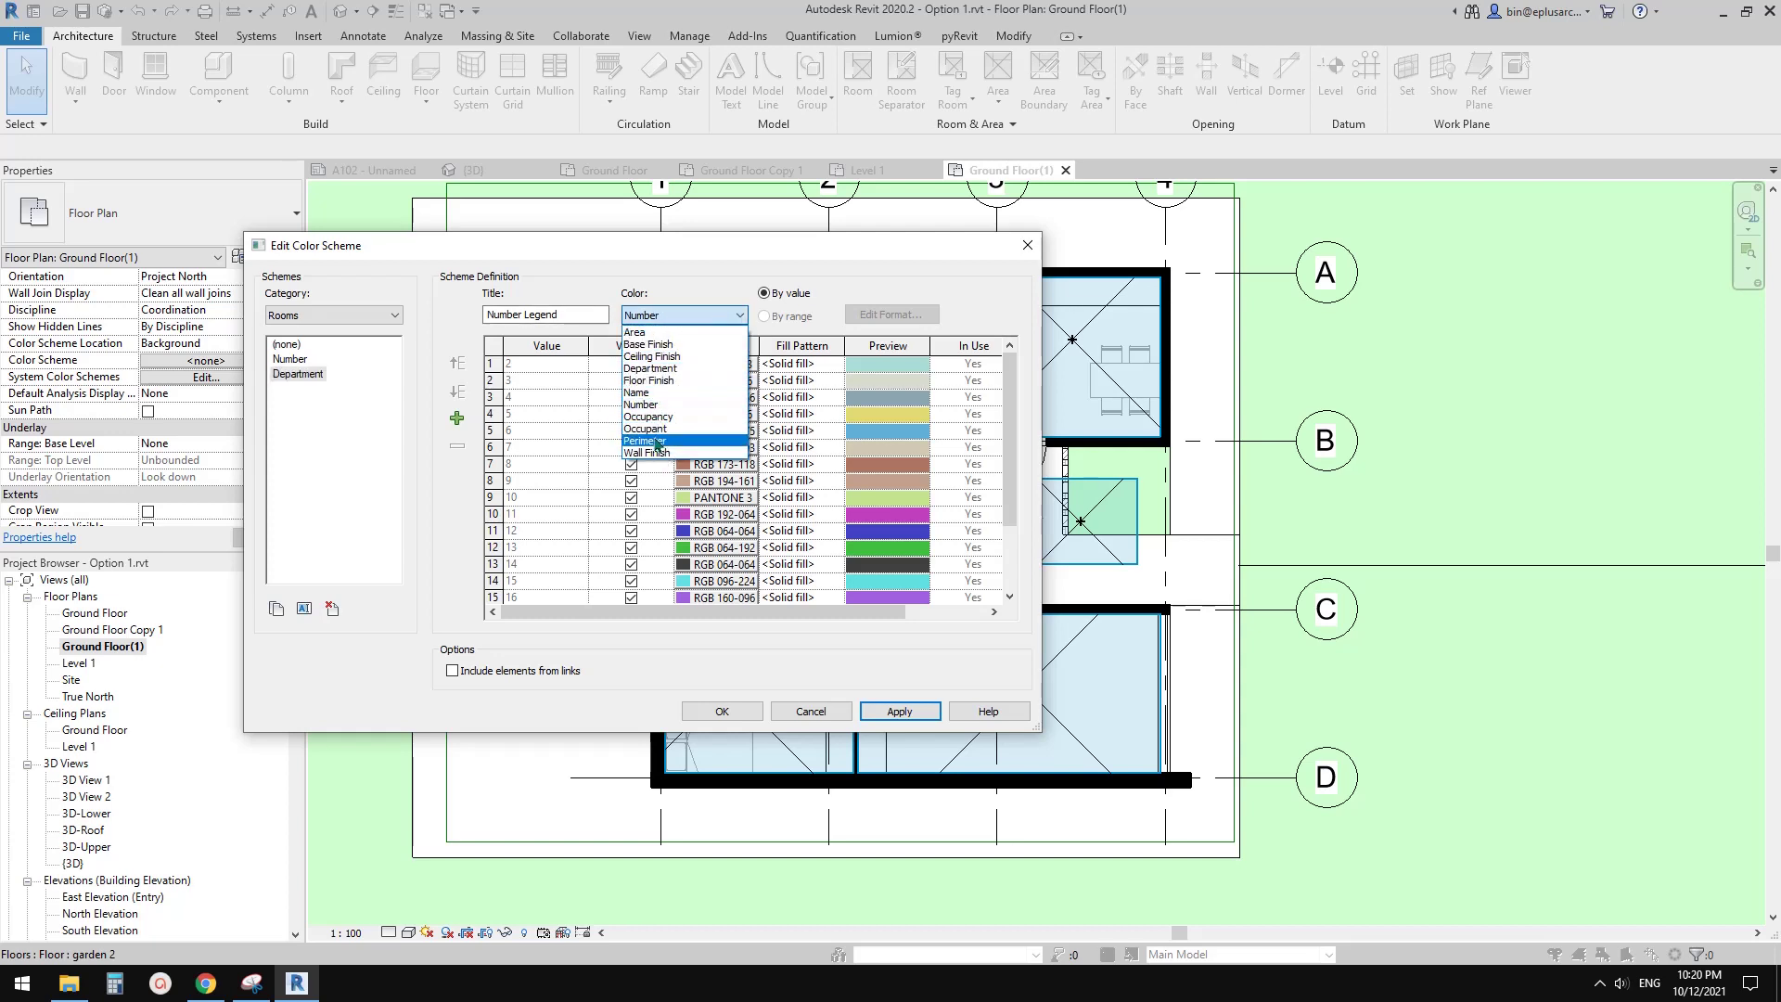
pyautogui.click(652, 370)
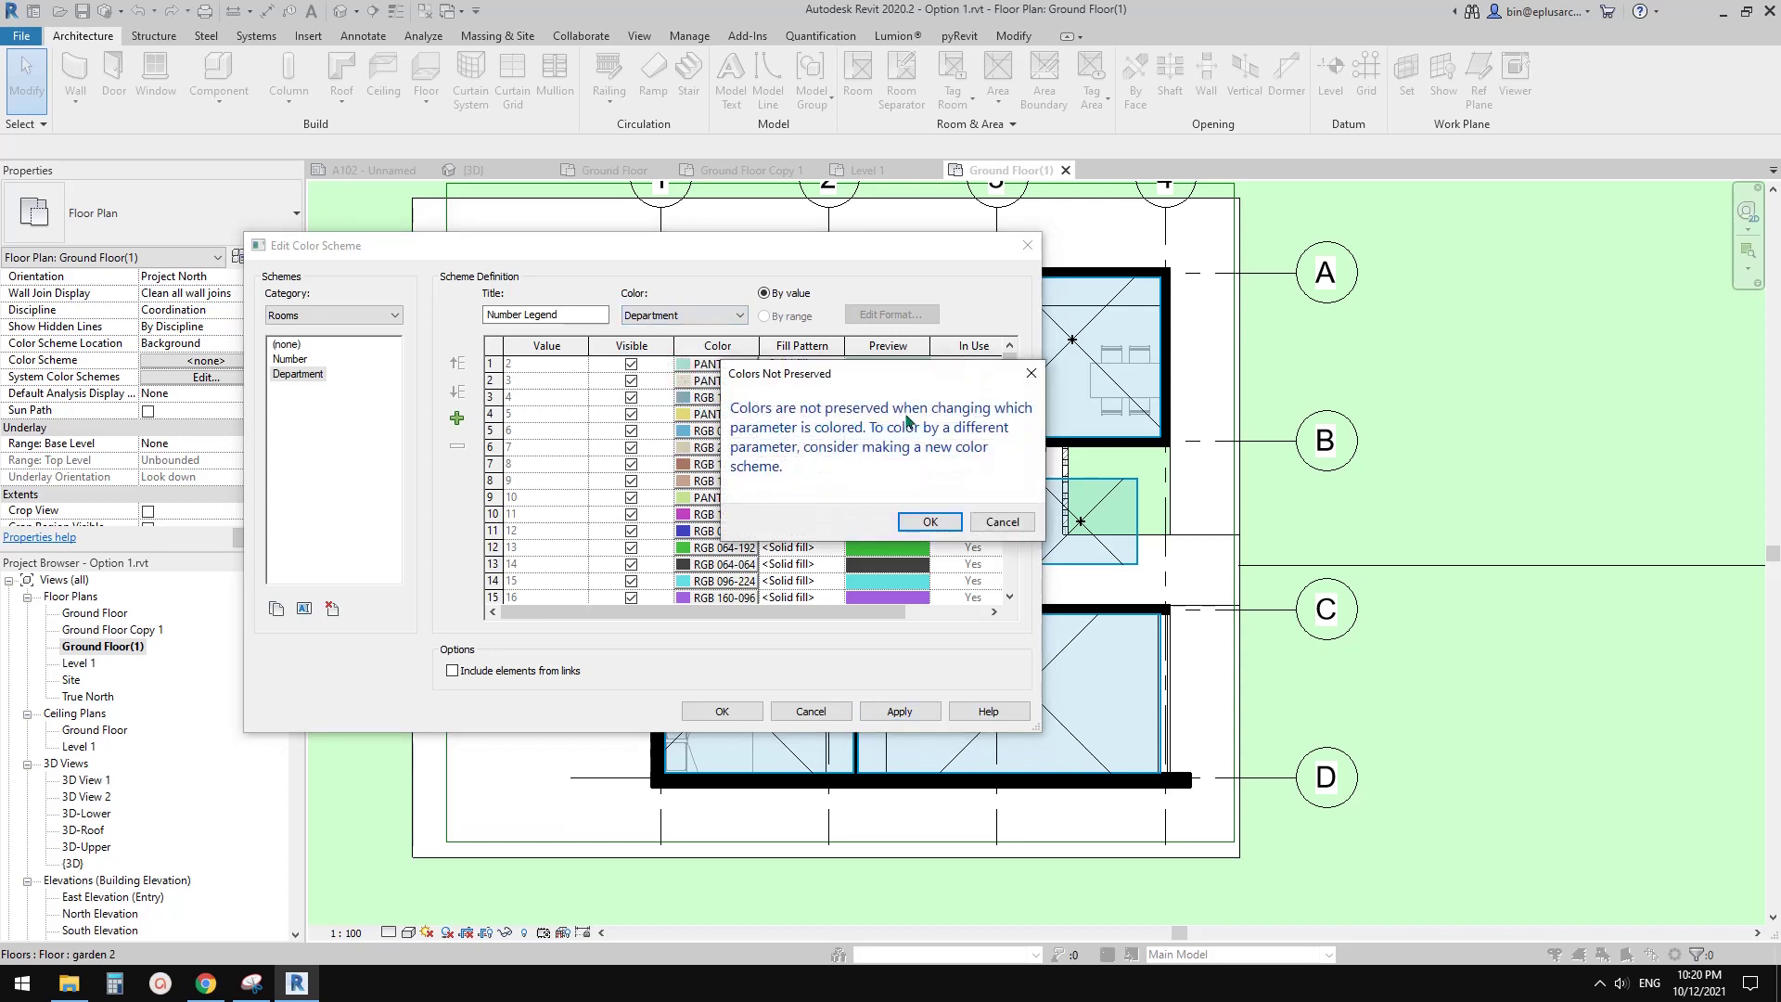
pyautogui.click(929, 521)
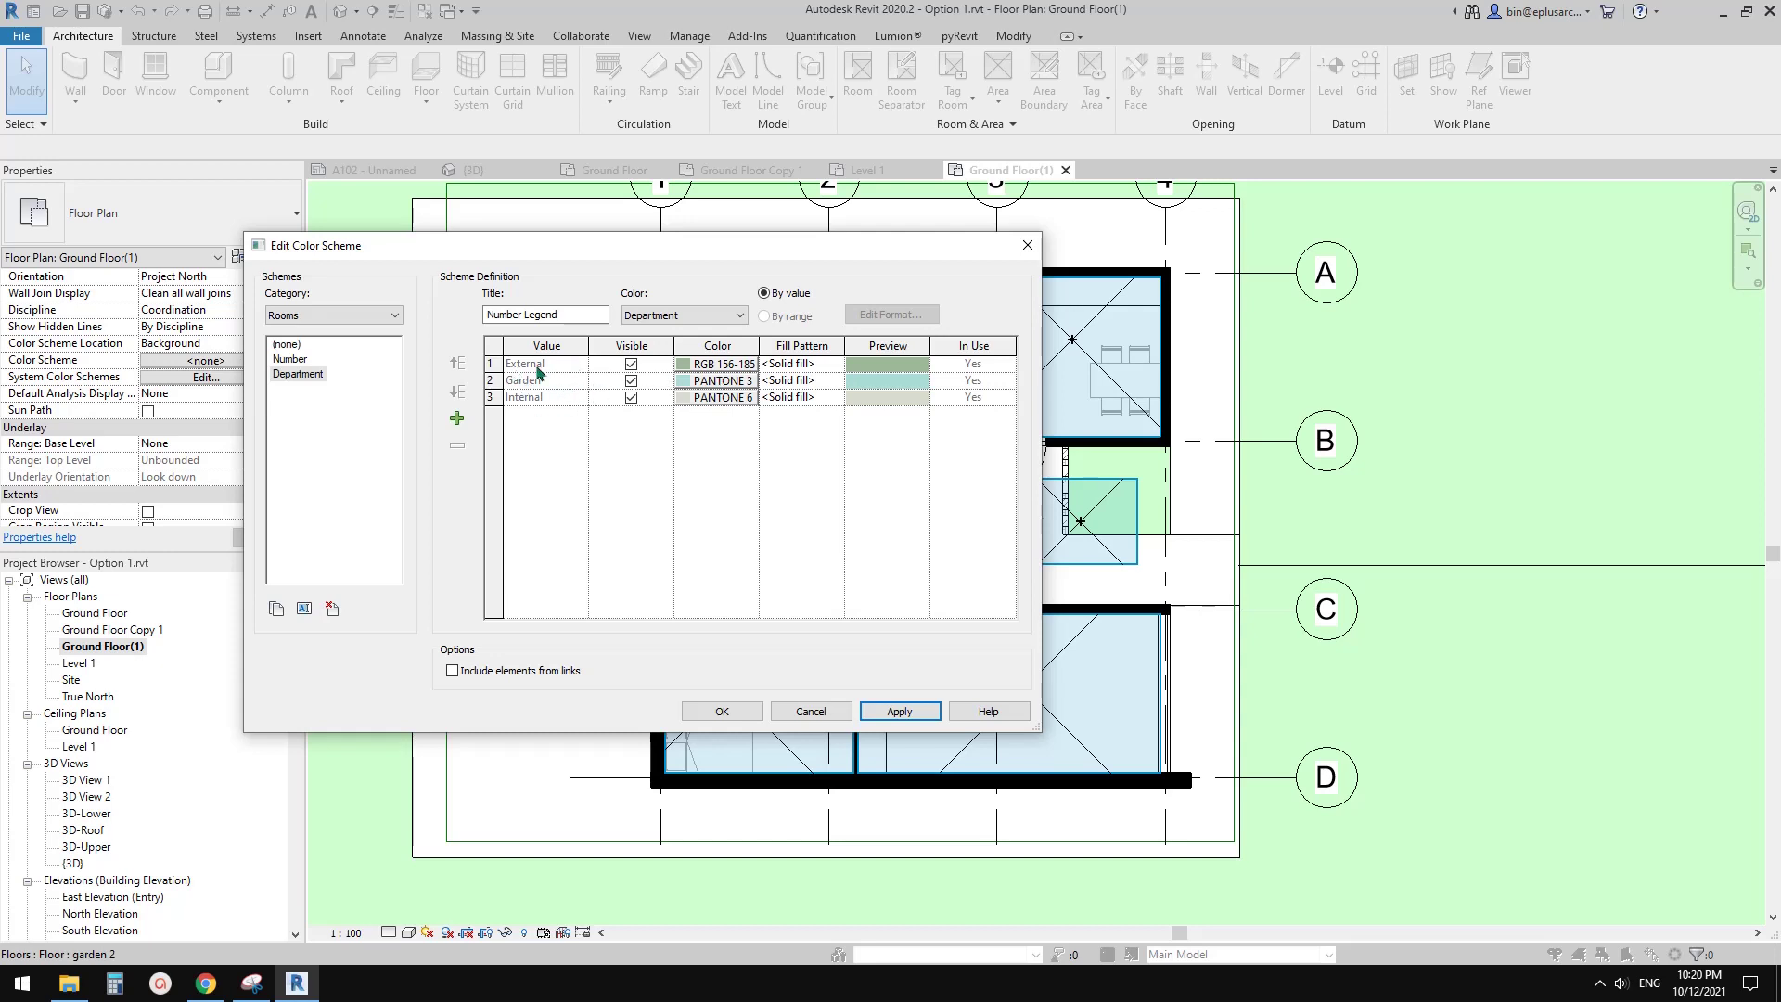
pyautogui.moveTo(637, 256); pyautogui.dragTo(855, 245)
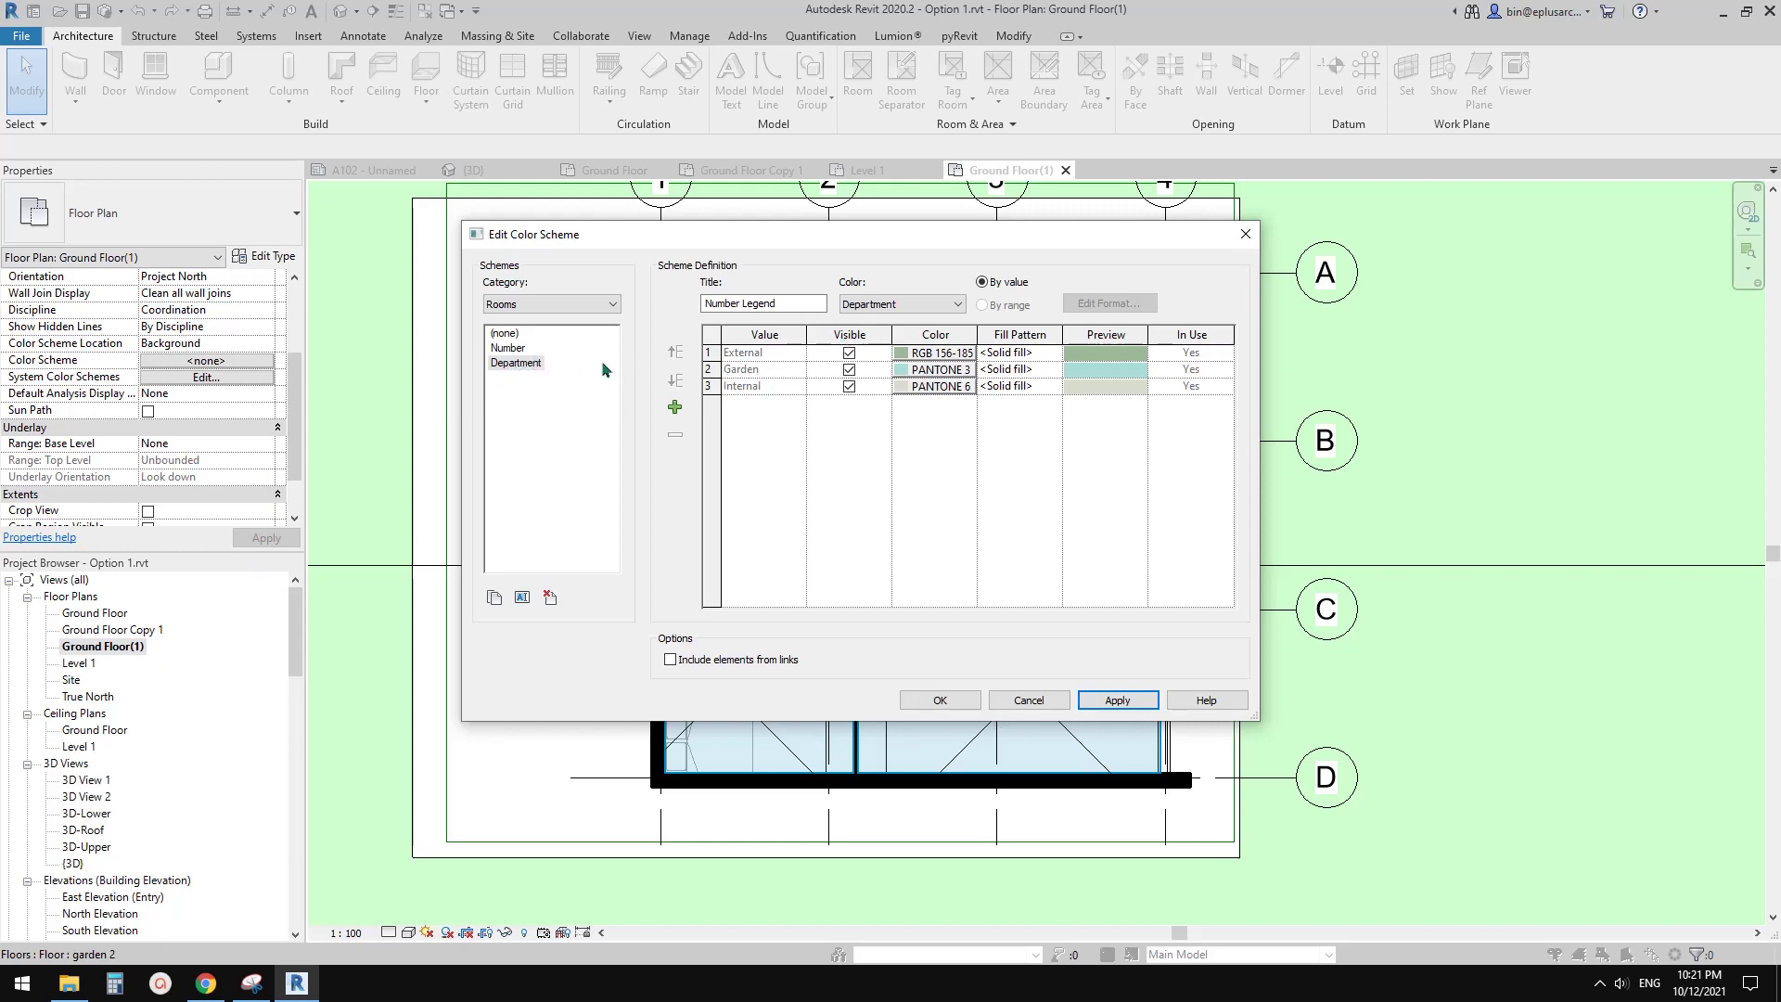
# Step: Delete the duplicated Department color scheme from the room schemes
pyautogui.click(543, 601)
pyautogui.press('Return')
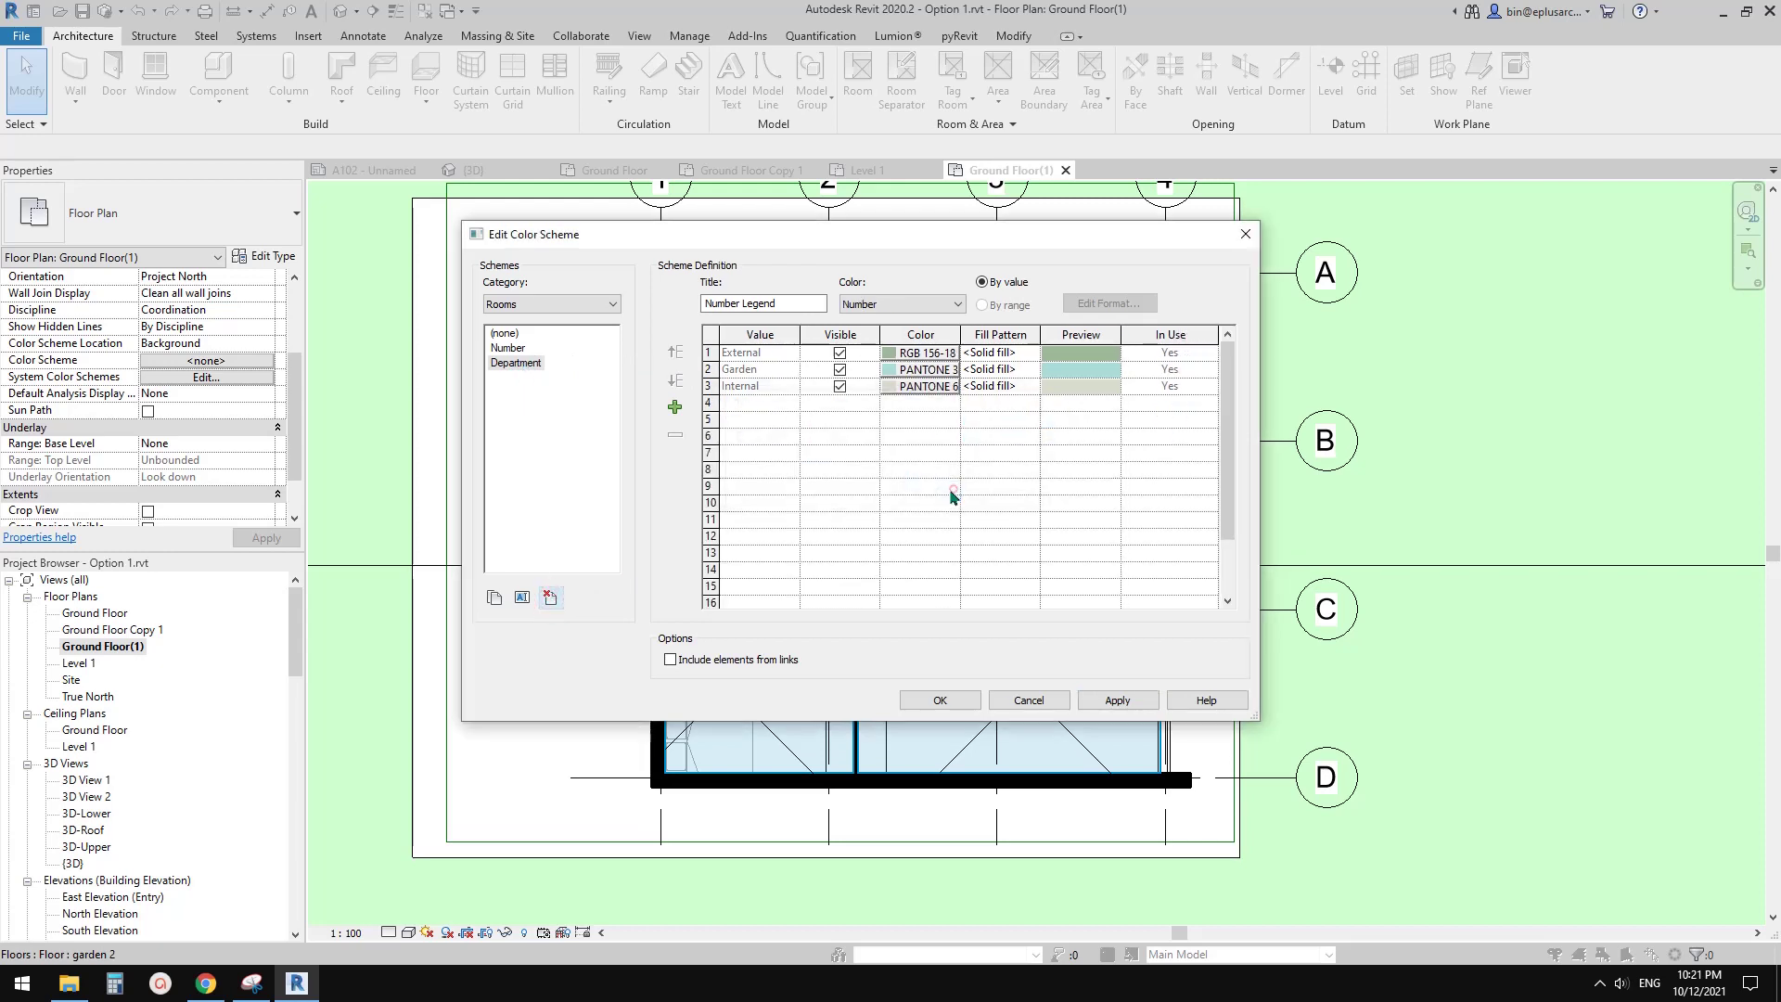
# Step: Duplicate the Number room color scheme under the name New and color it by the Occupancy parameter
pyautogui.click(494, 597)
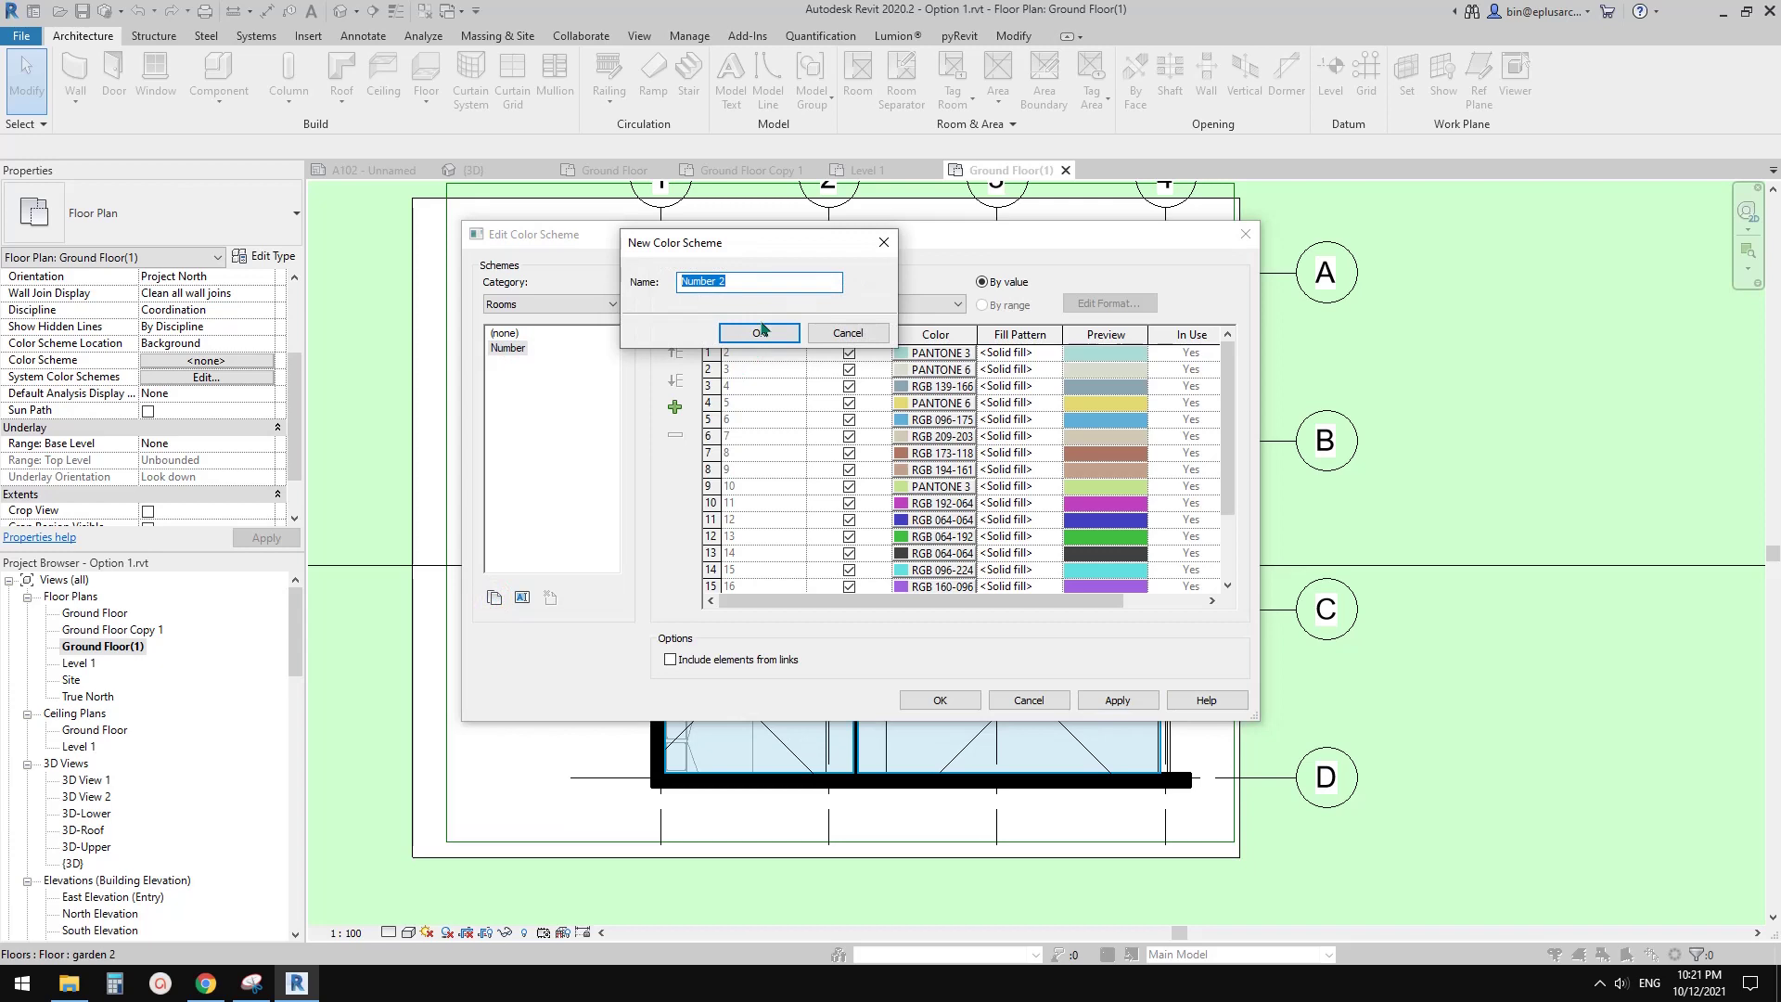
pyautogui.write('New')
pyautogui.click(759, 333)
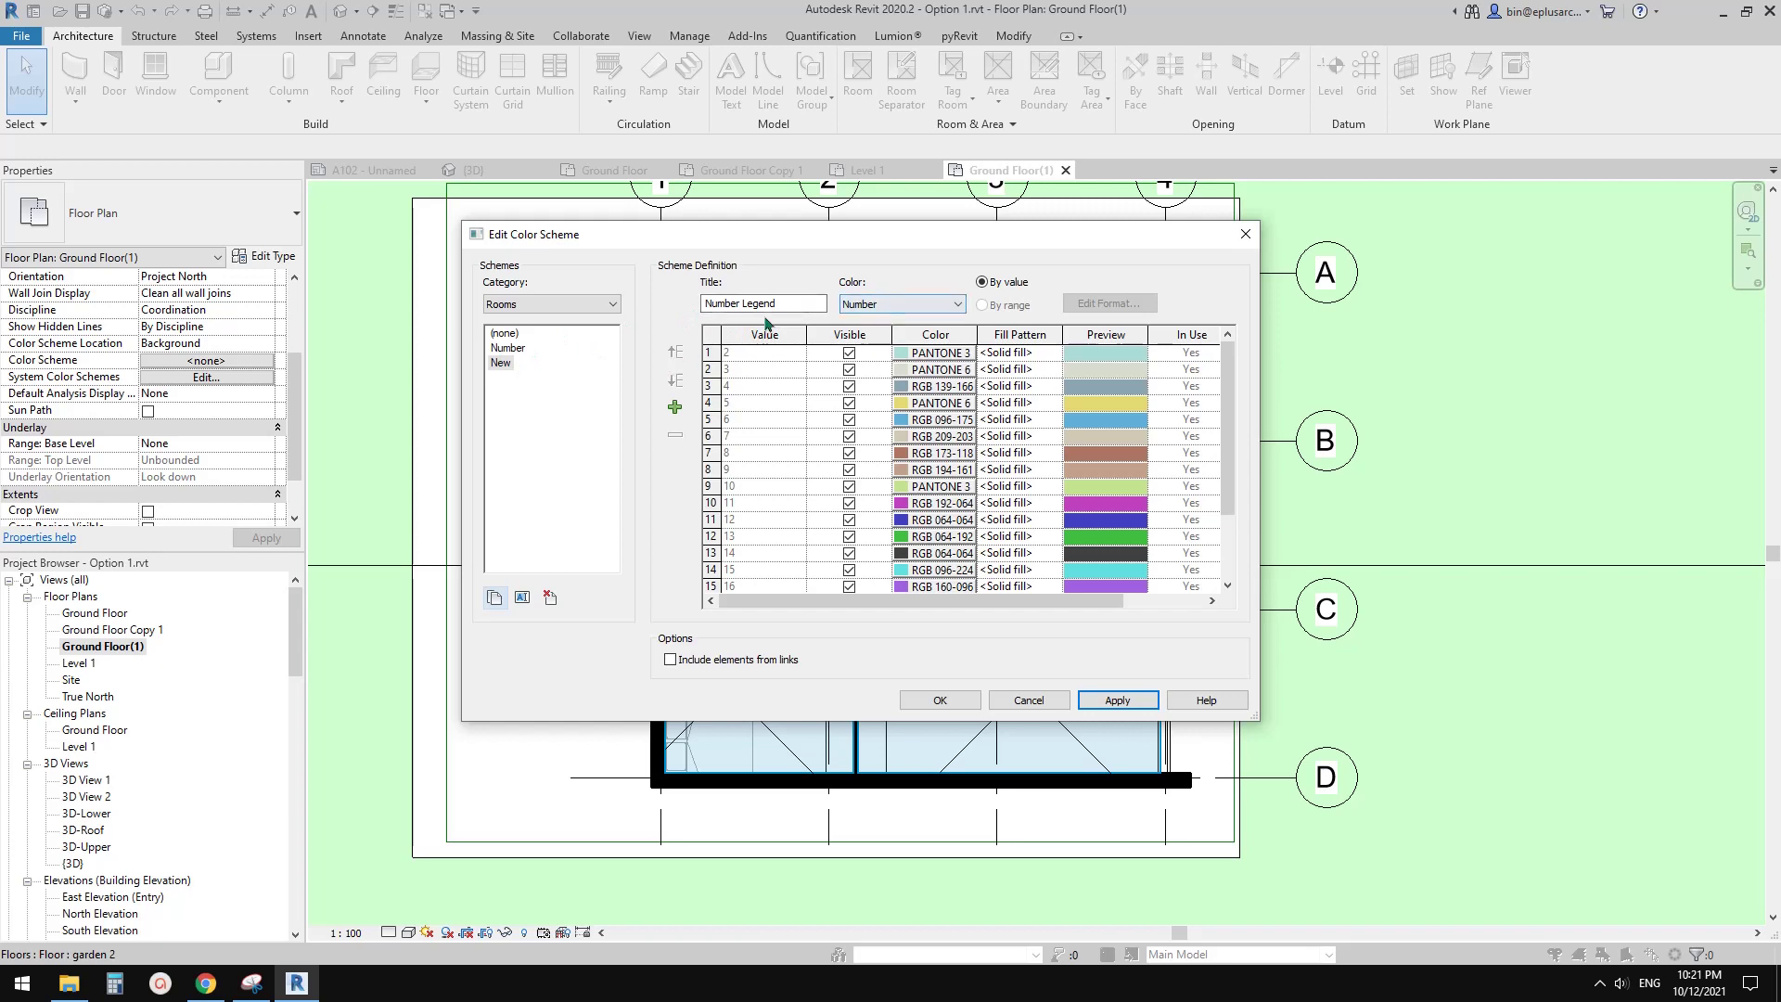
pyautogui.click(919, 306)
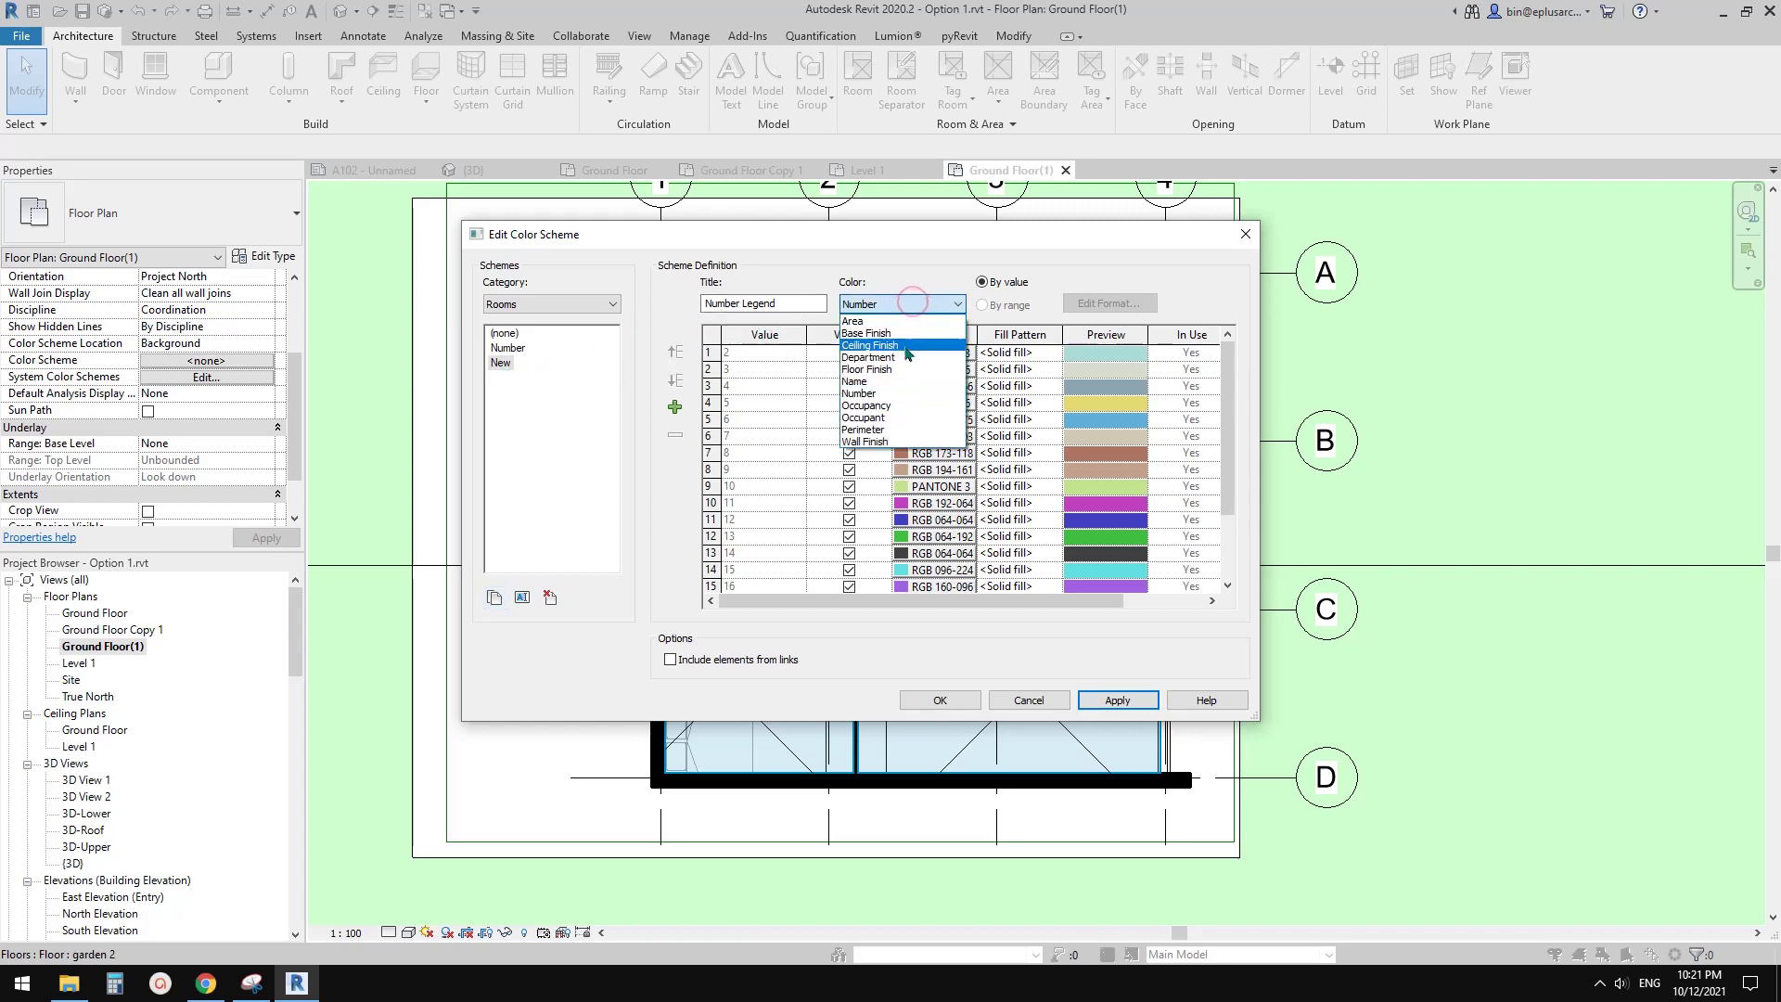
pyautogui.click(881, 409)
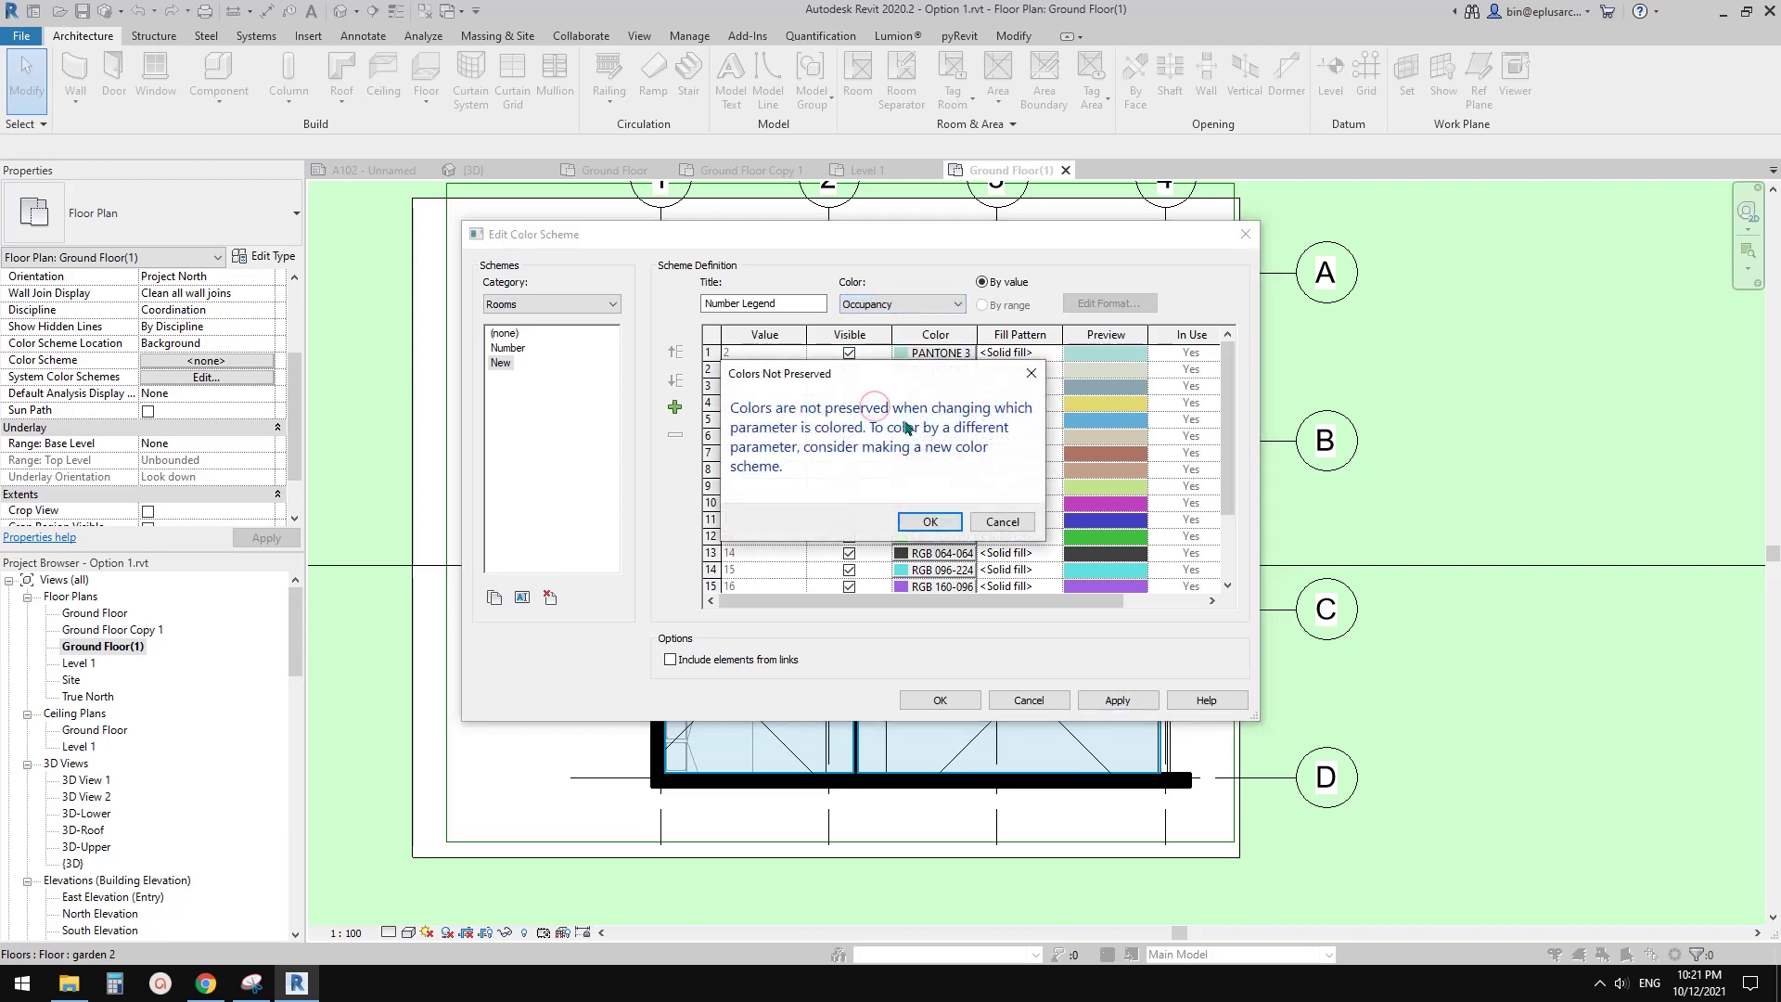
pyautogui.click(936, 532)
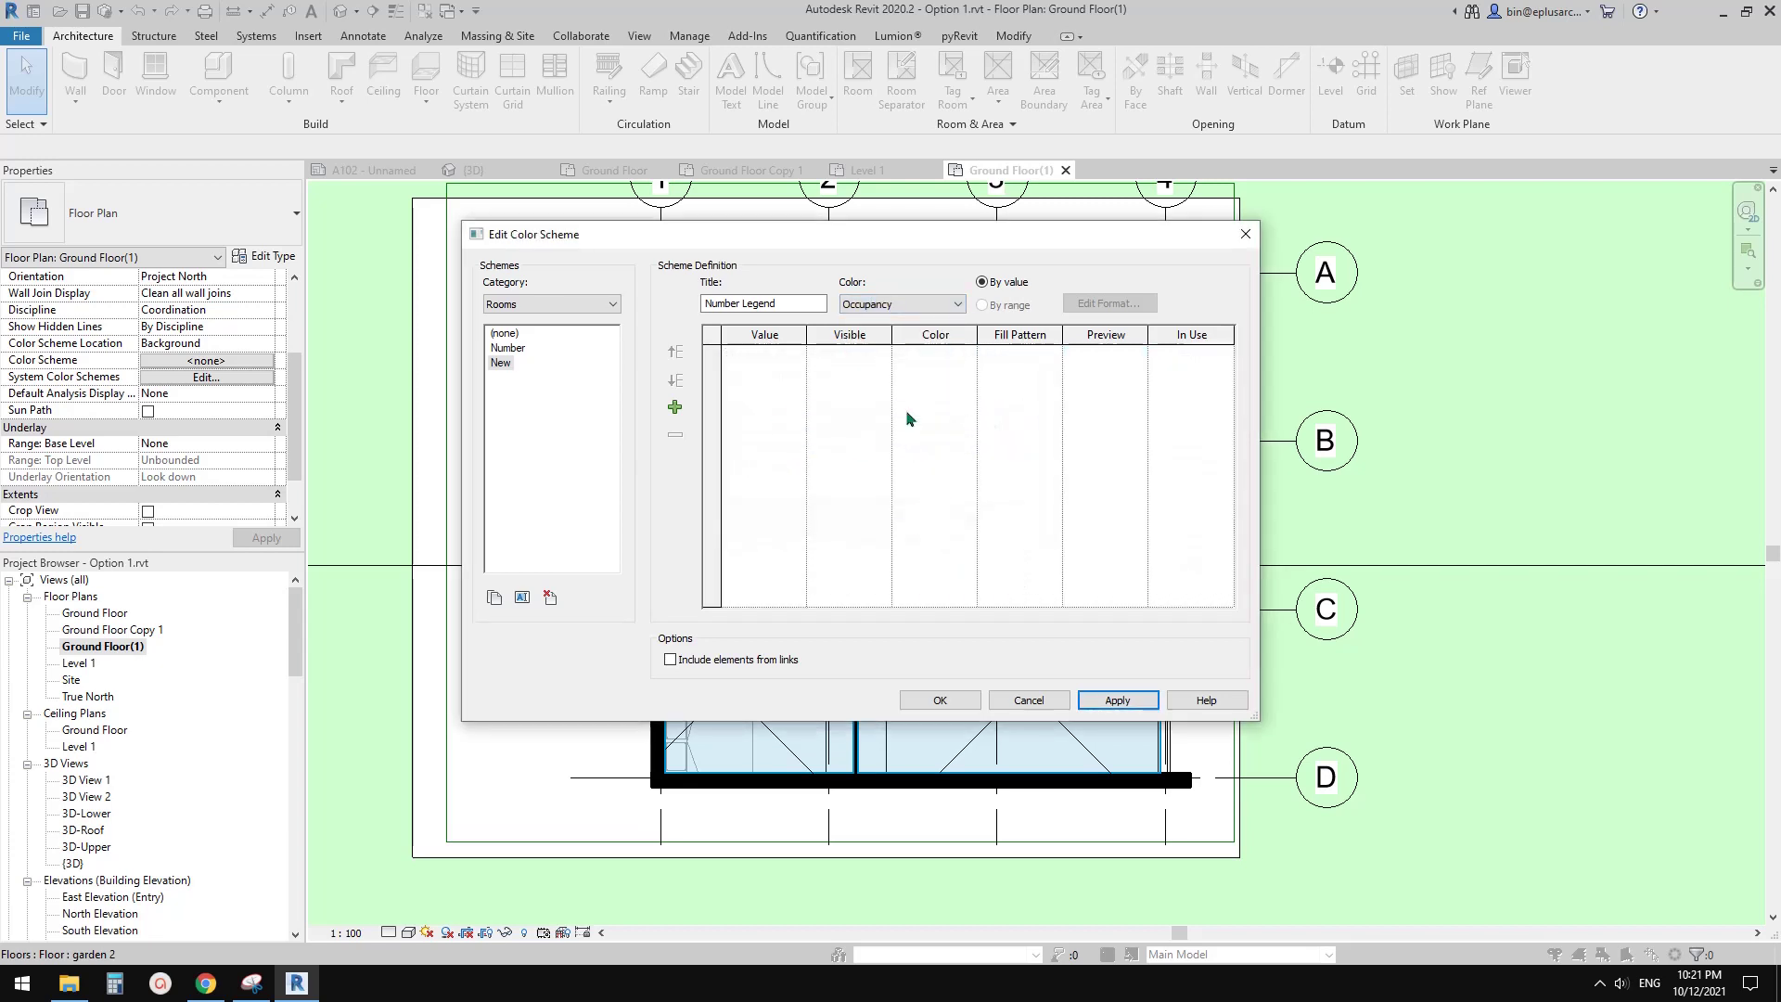
pyautogui.moveTo(797, 234); pyautogui.dragTo(732, 221)
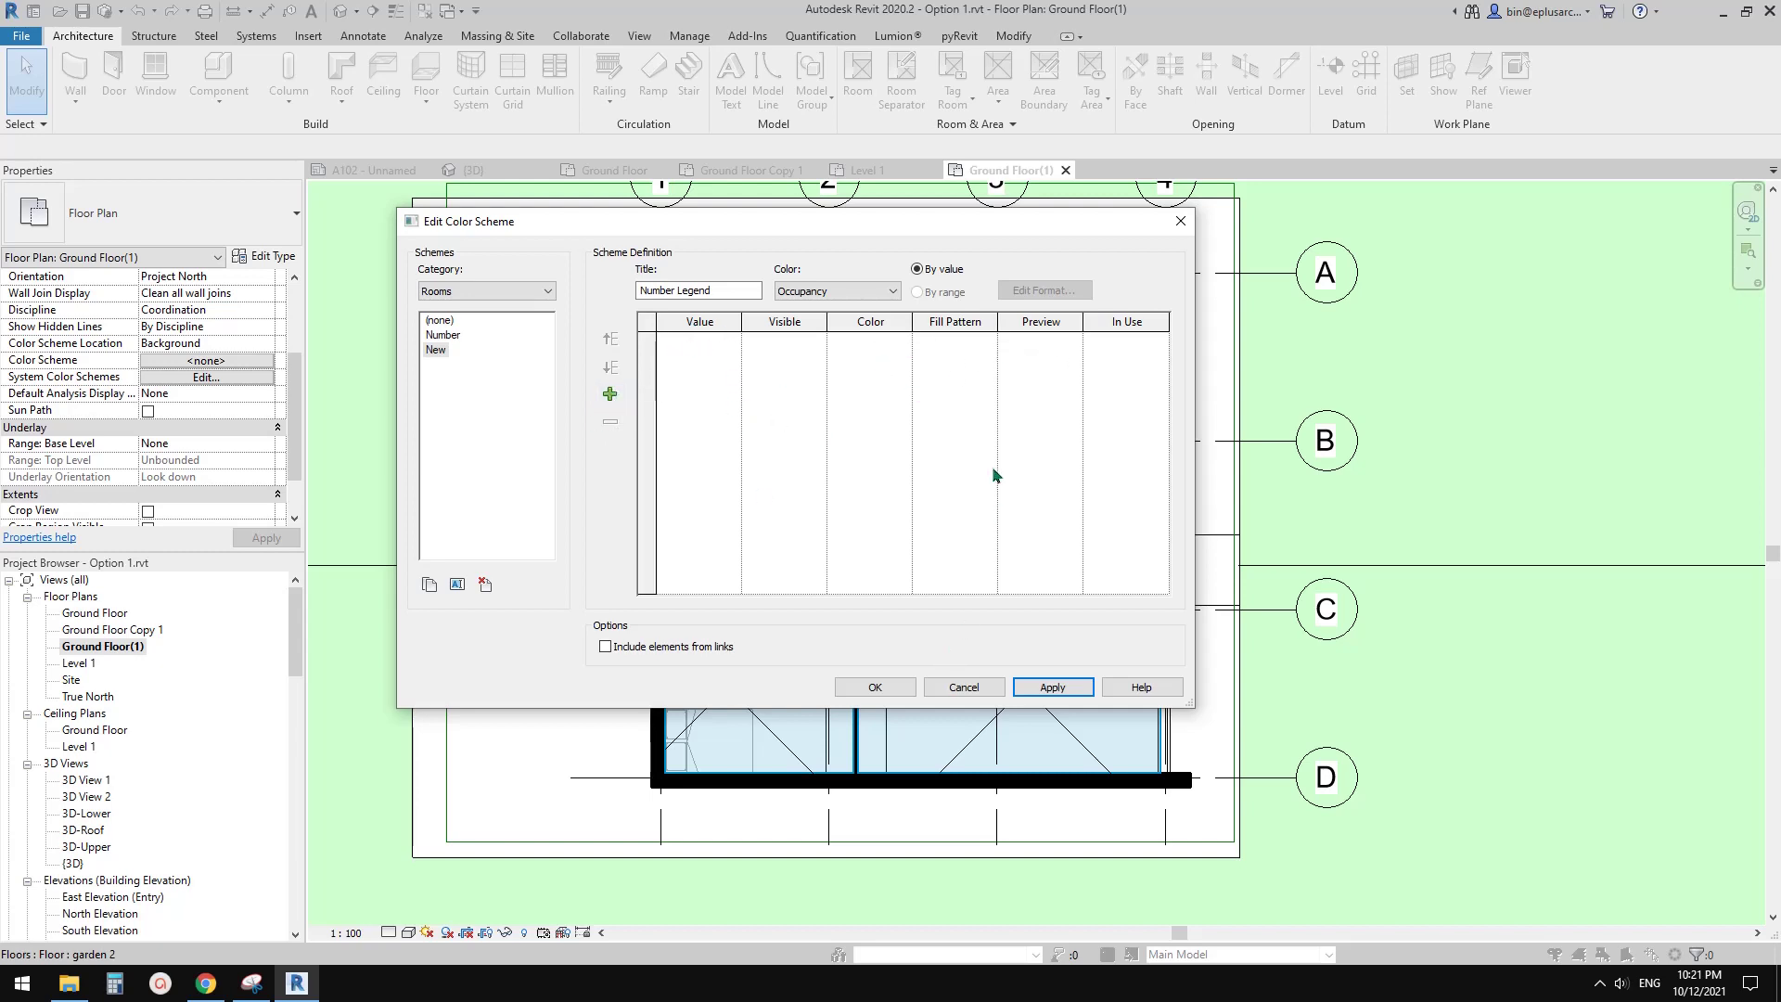
# Step: Apply the New color scheme to the floor plan and temporarily isolate the room category in the view
pyautogui.click(874, 688)
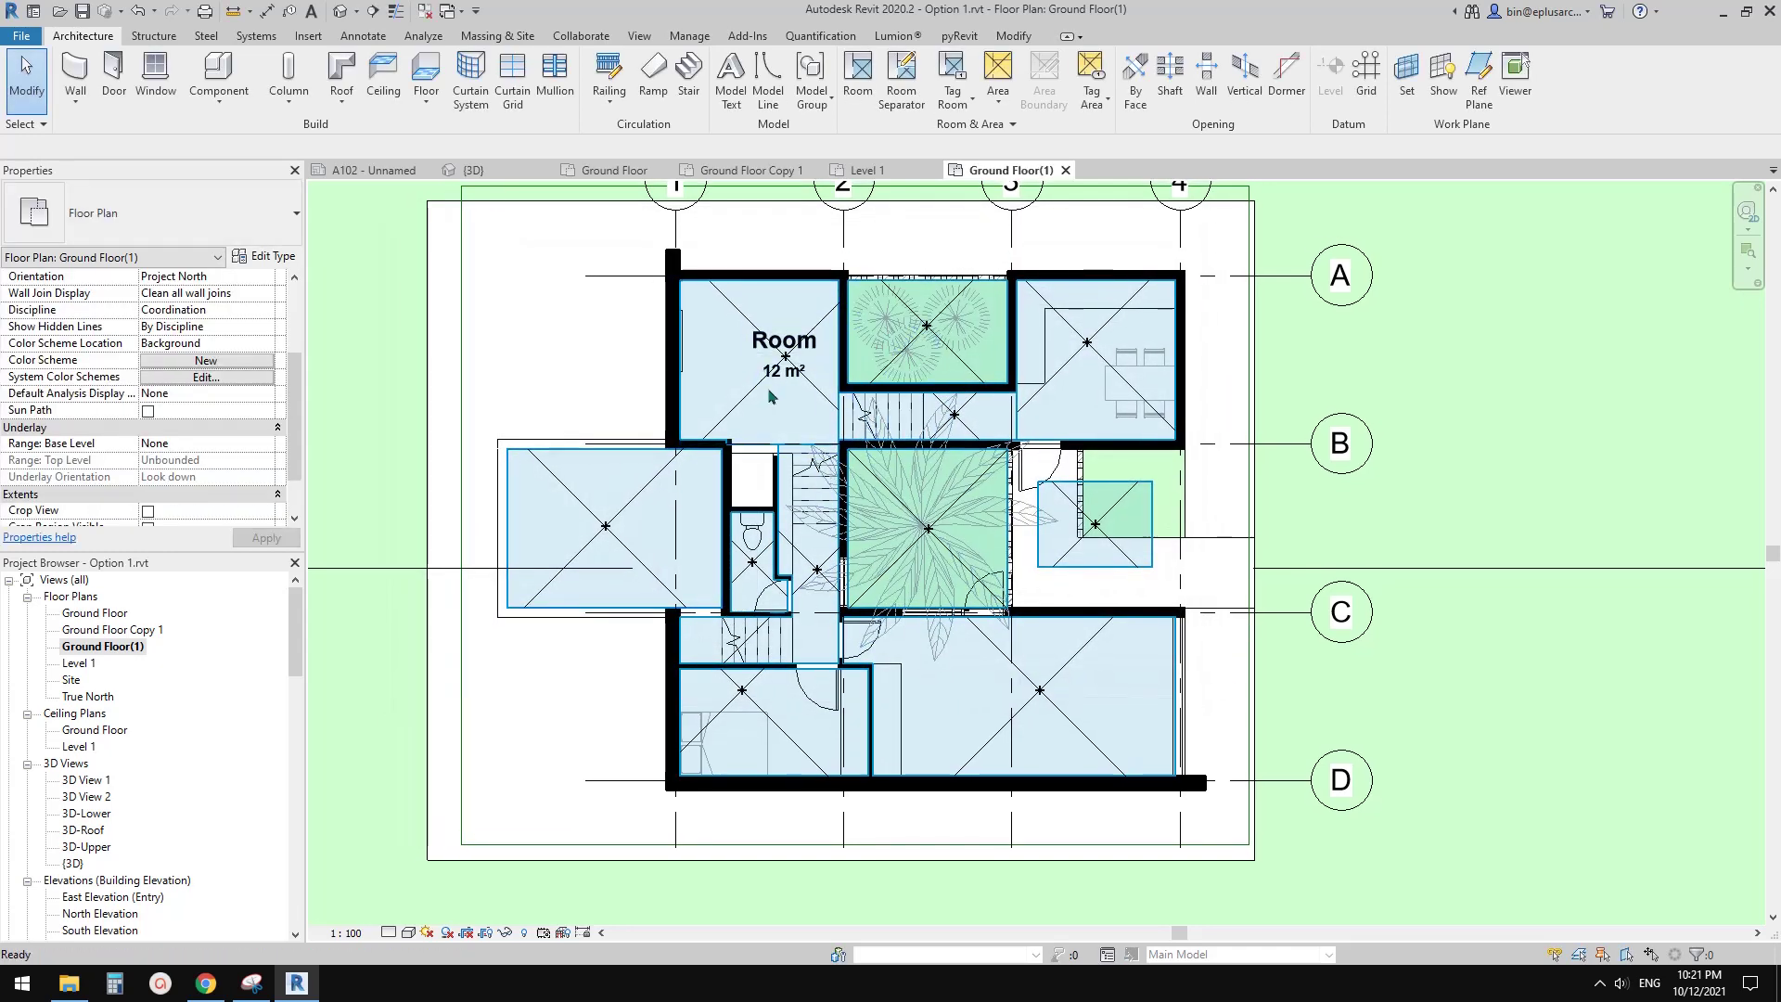
pyautogui.click(753, 397)
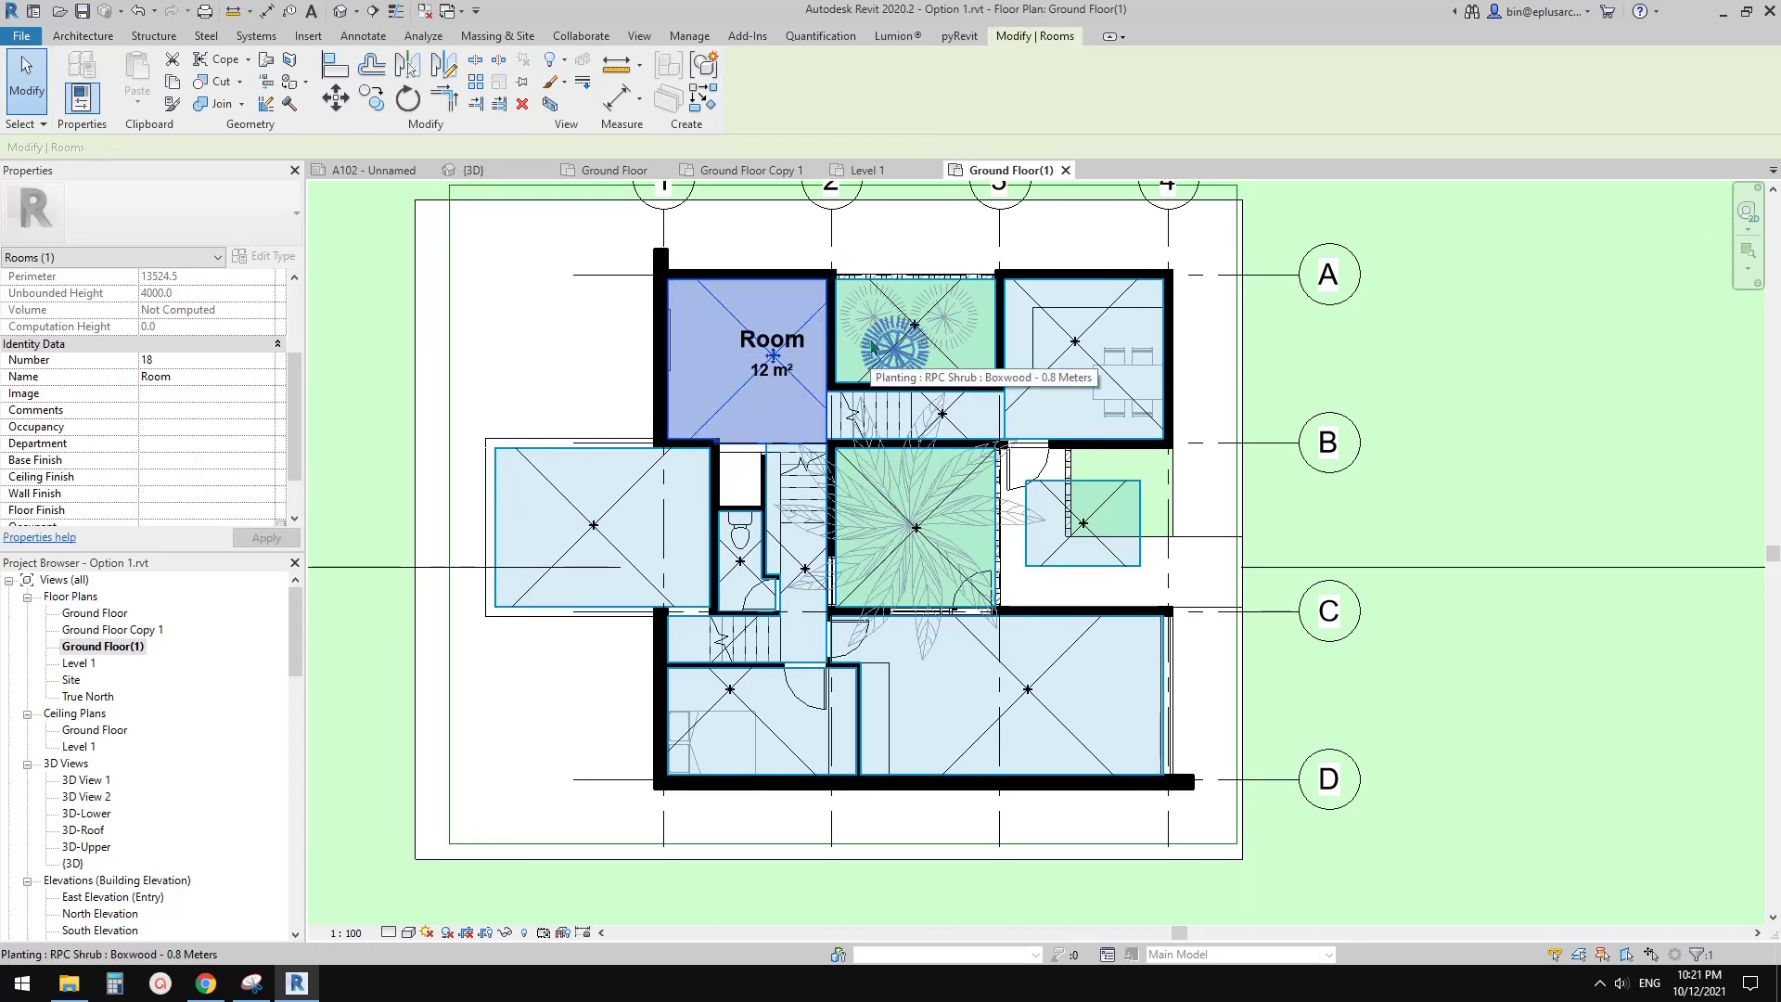
pyautogui.press('i')
pyautogui.press('c')
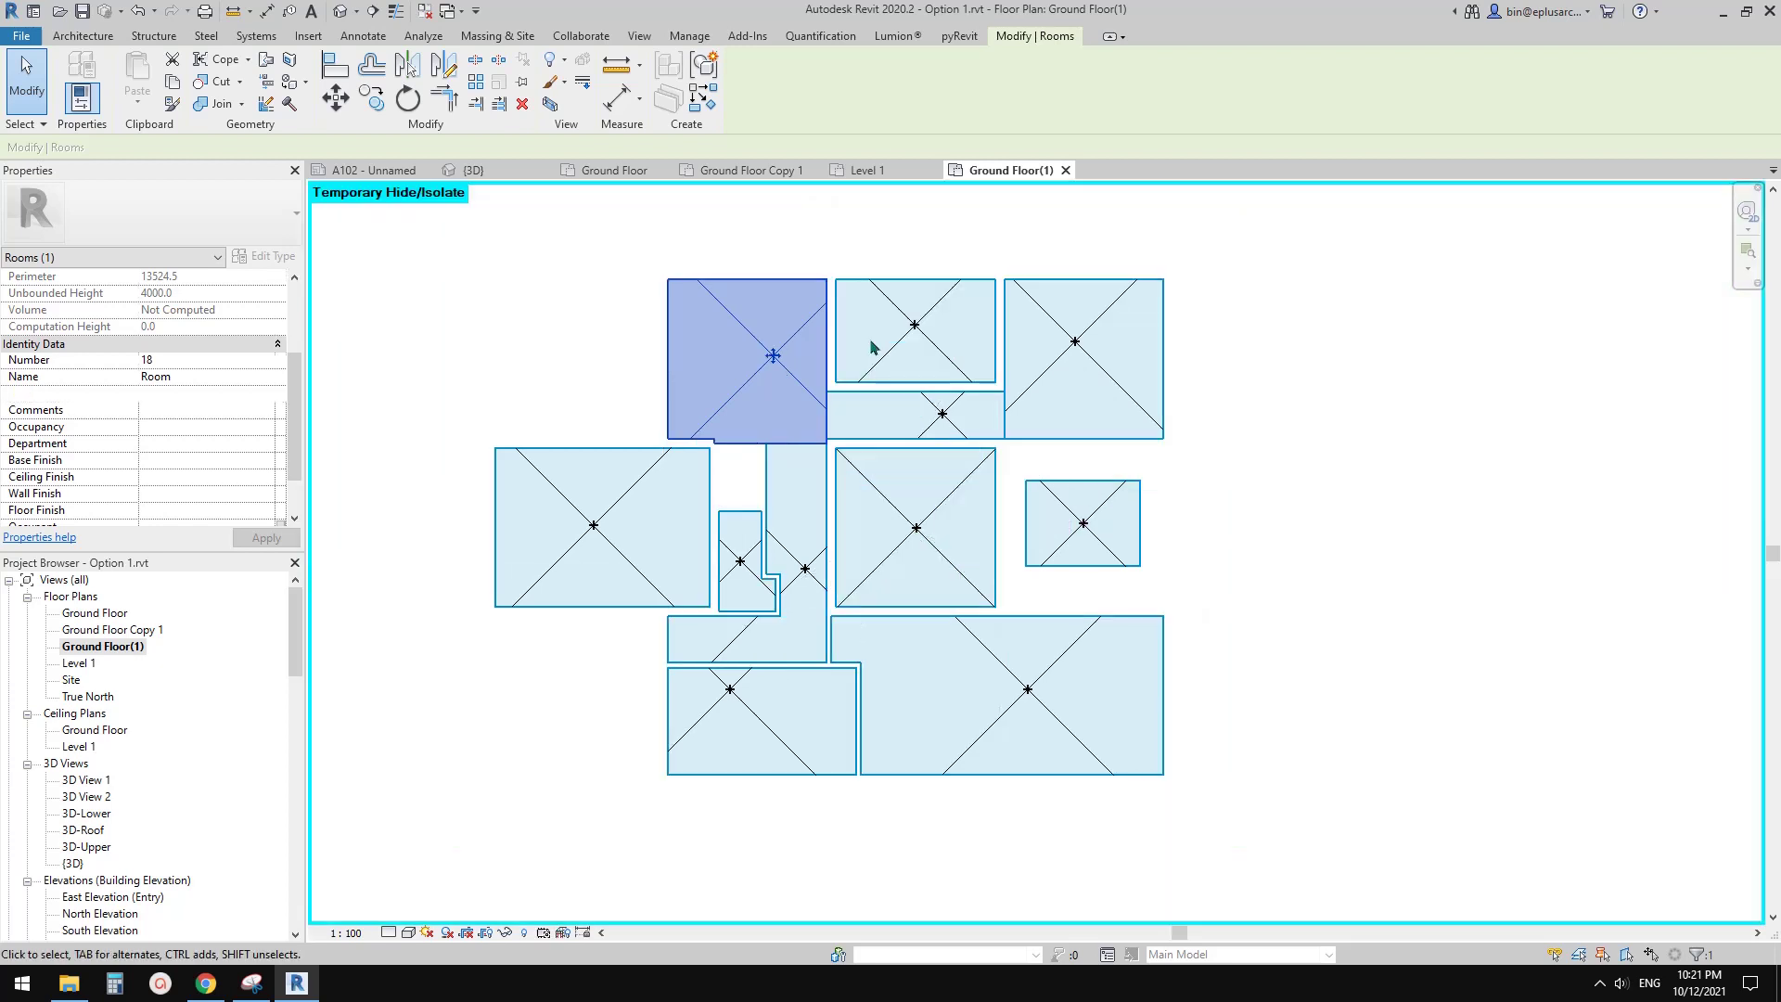
pyautogui.scroll(-3, 840, 390)
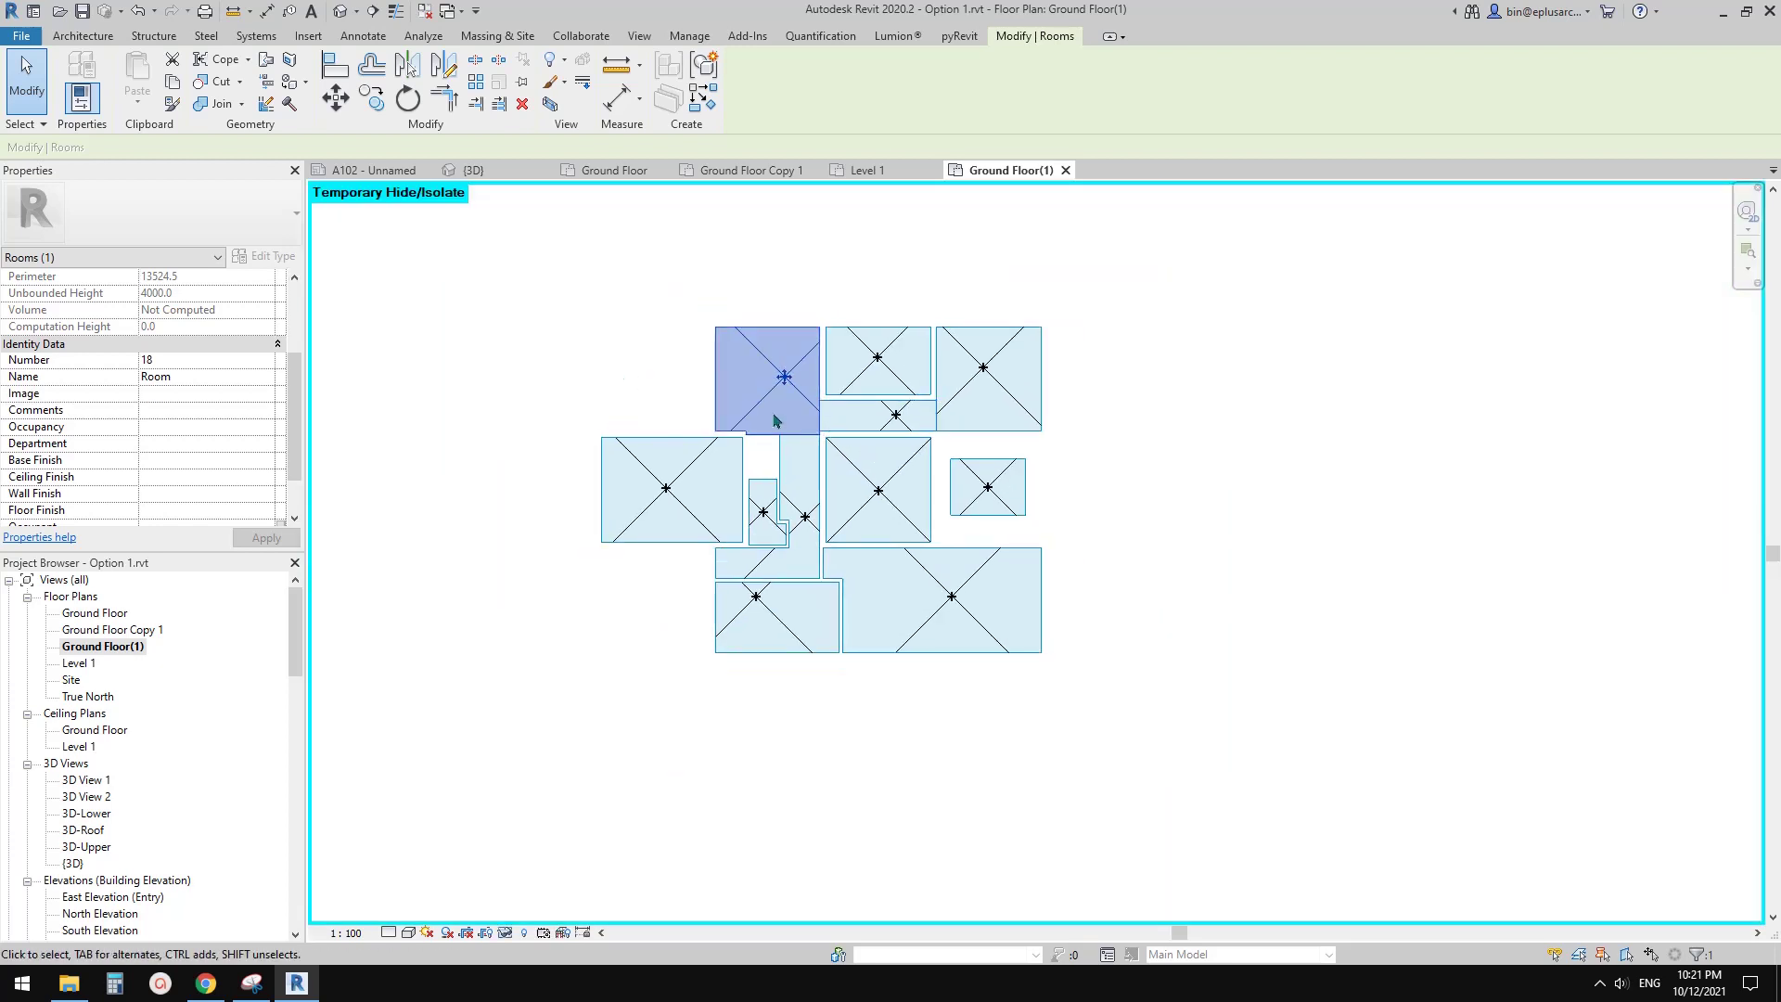
pyautogui.click(1073, 440)
# Step: Select all the isolated rooms and set their Occupancy to Internal
pyautogui.moveTo(845, 397); pyautogui.dragTo(1056, 516, button='middle')
pyautogui.scroll(-1, 907, 436)
pyautogui.scroll(1, 1056, 515)
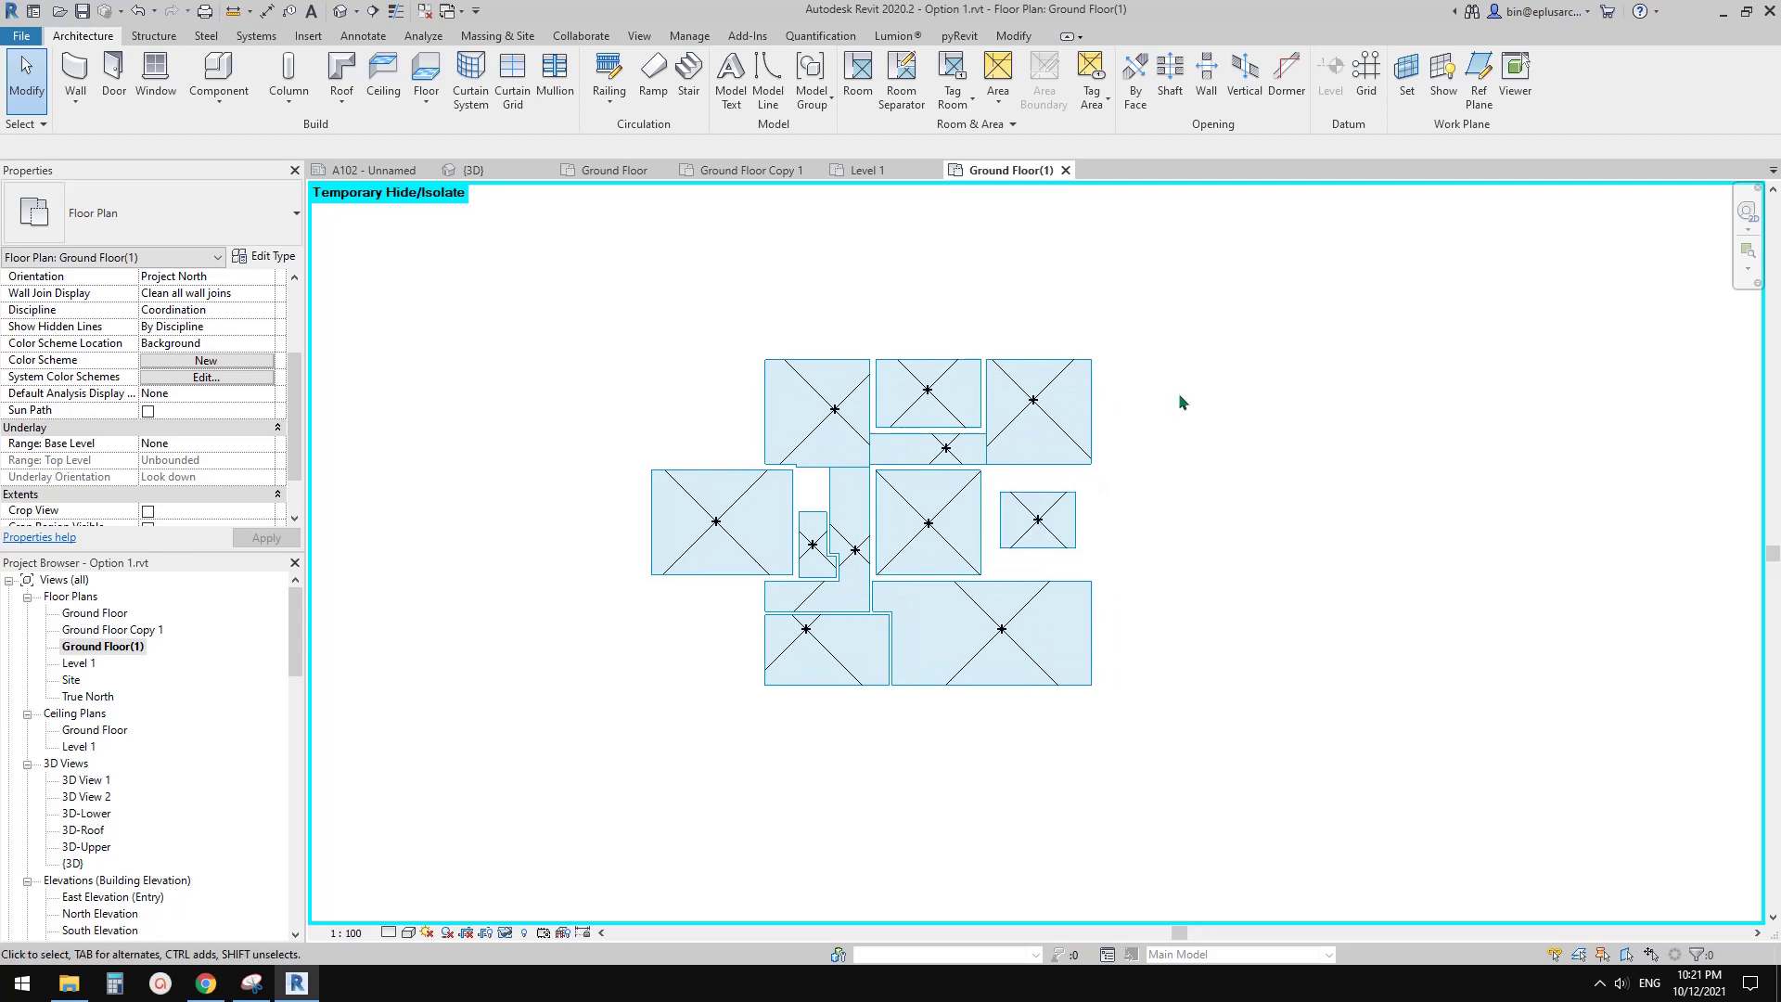
pyautogui.moveTo(1187, 362); pyautogui.dragTo(672, 692)
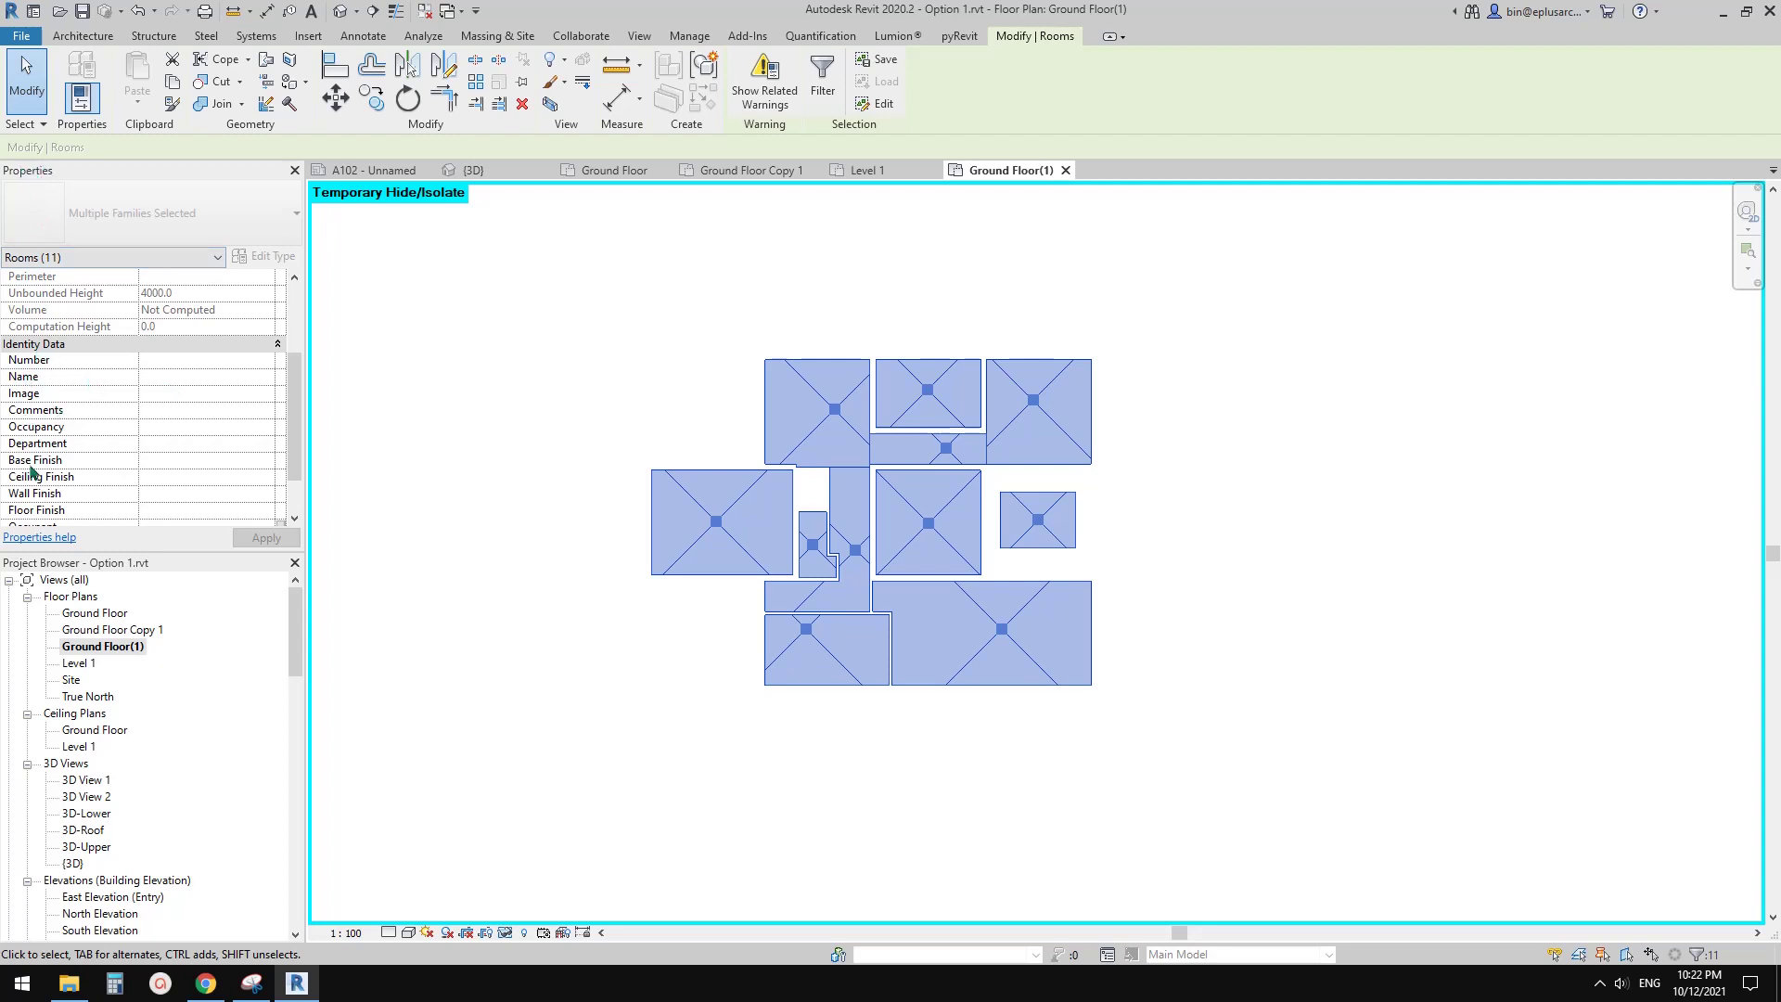
pyautogui.moveTo(291, 388); pyautogui.dragTo(292, 409)
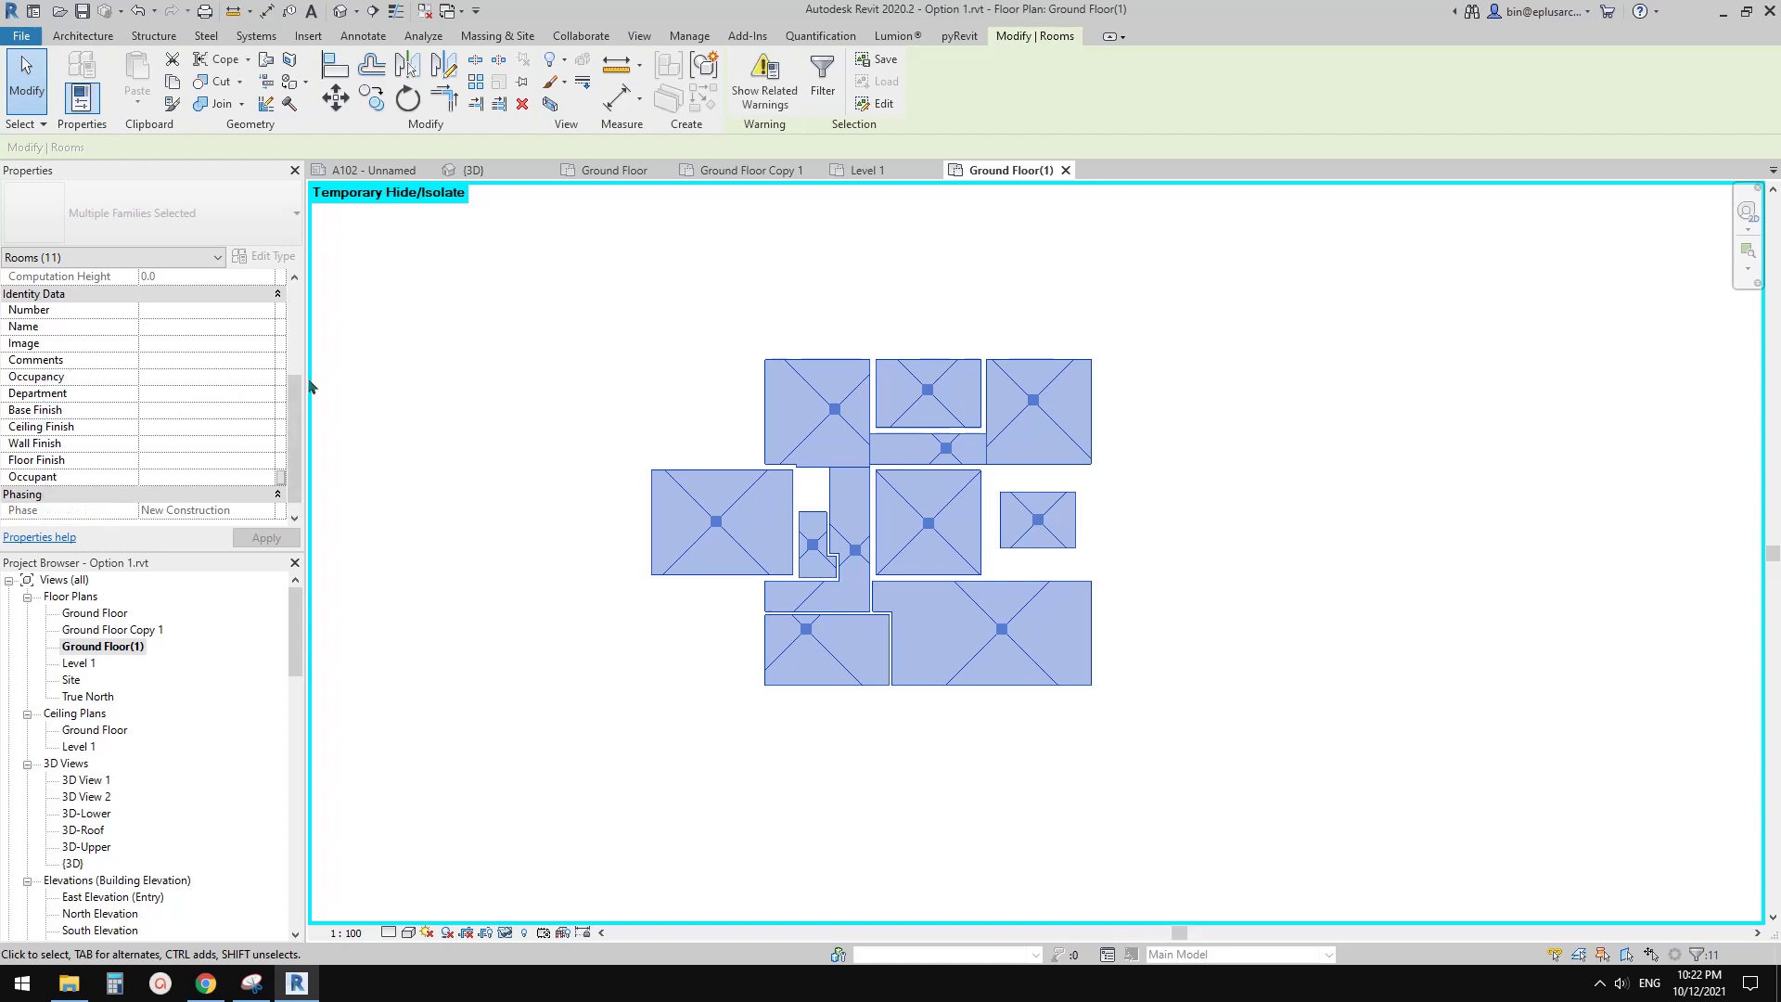
pyautogui.click(178, 374)
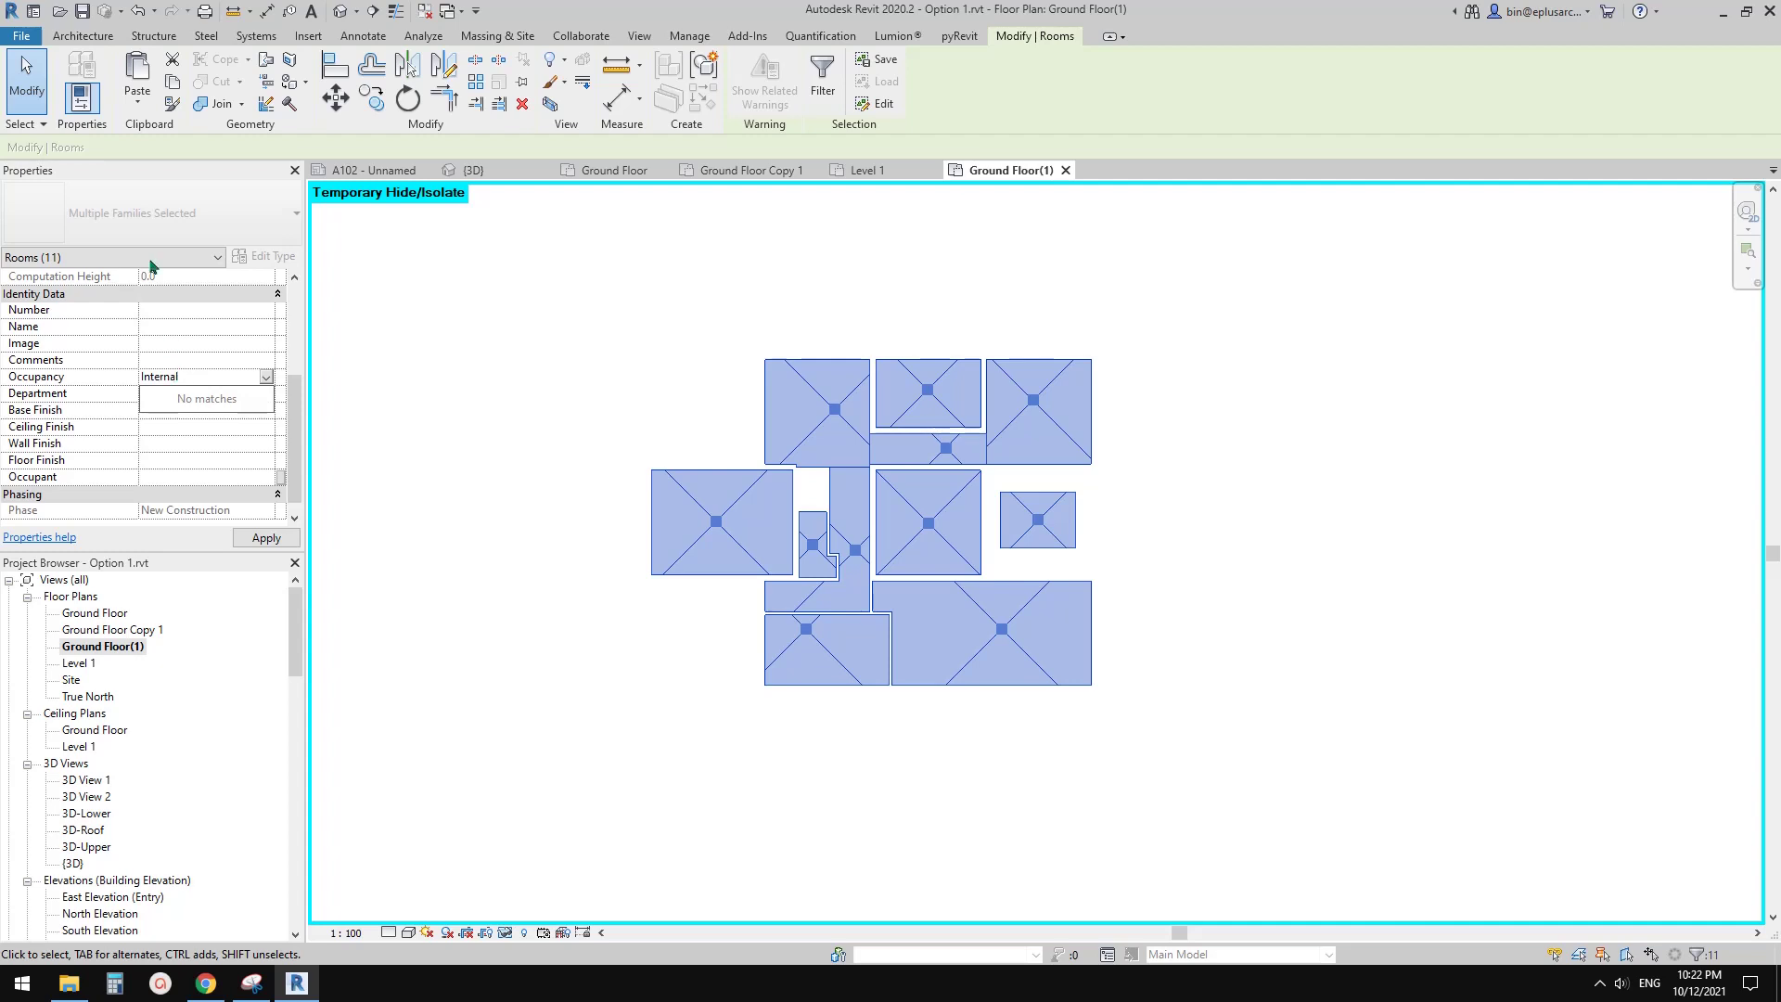
pyautogui.click(624, 326)
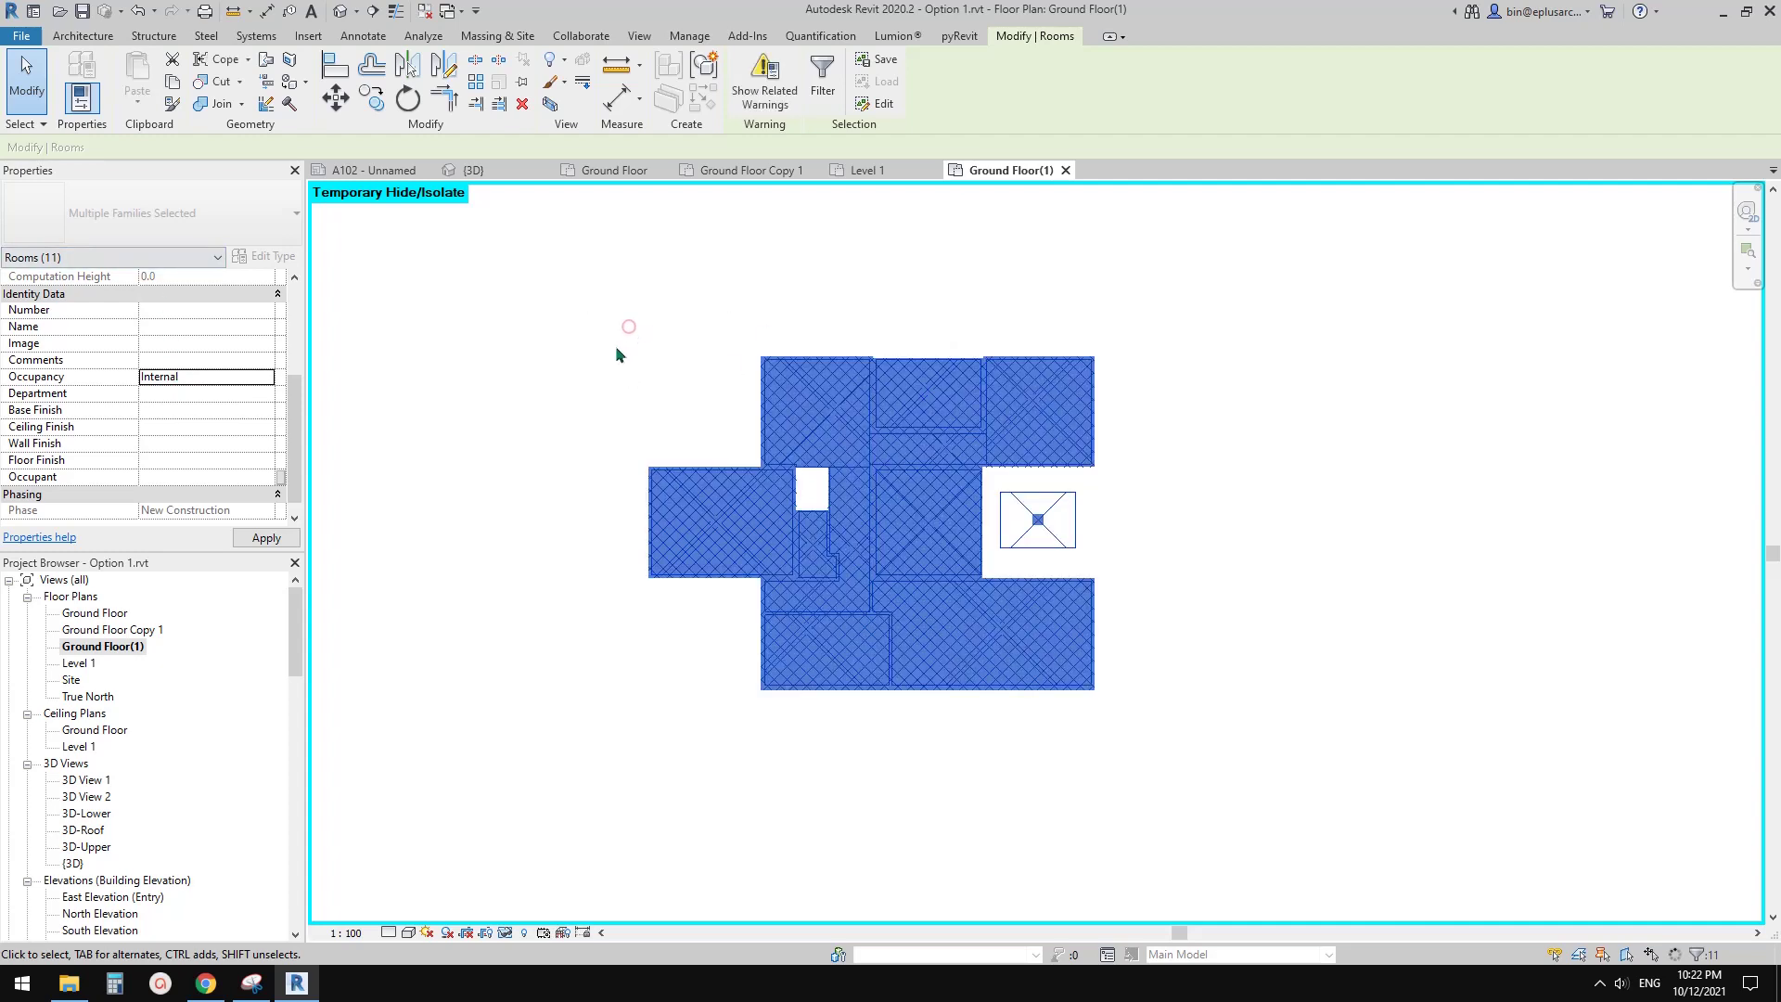
pyautogui.click(1147, 464)
pyautogui.moveTo(929, 544); pyautogui.dragTo(910, 546, button='middle')
pyautogui.scroll(1, 912, 548)
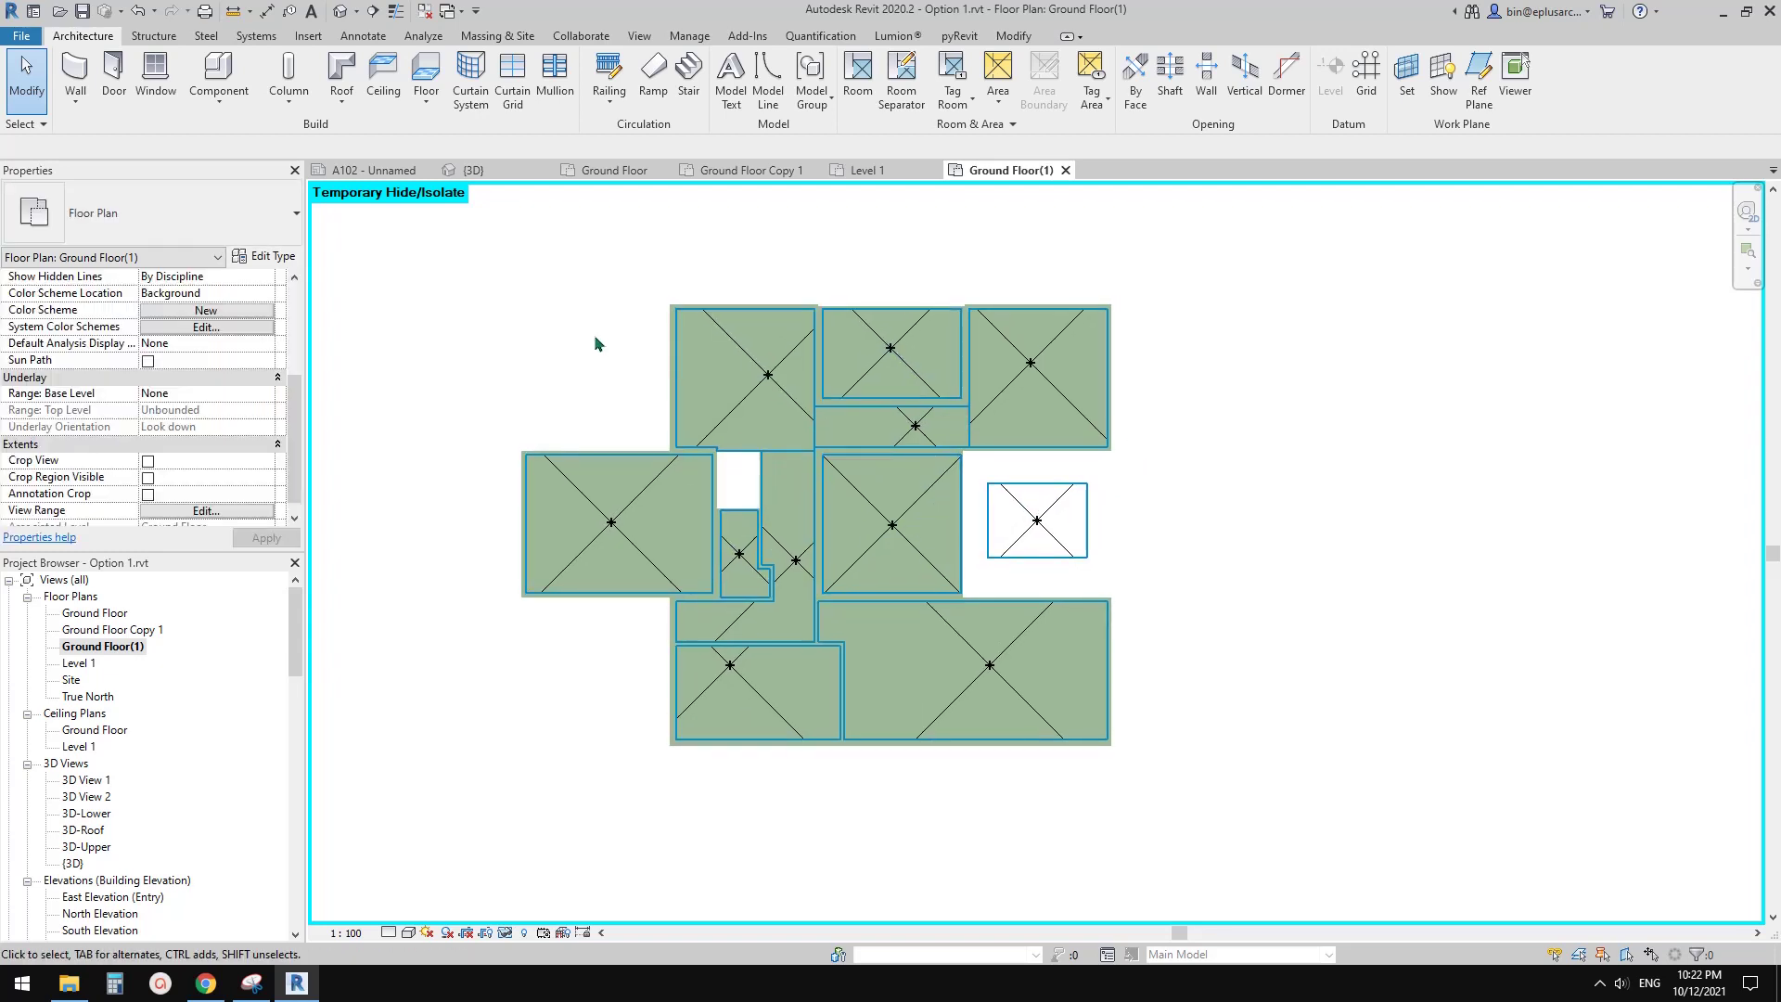
pyautogui.scroll(-3, 206, 417)
pyautogui.scroll(-2, 206, 363)
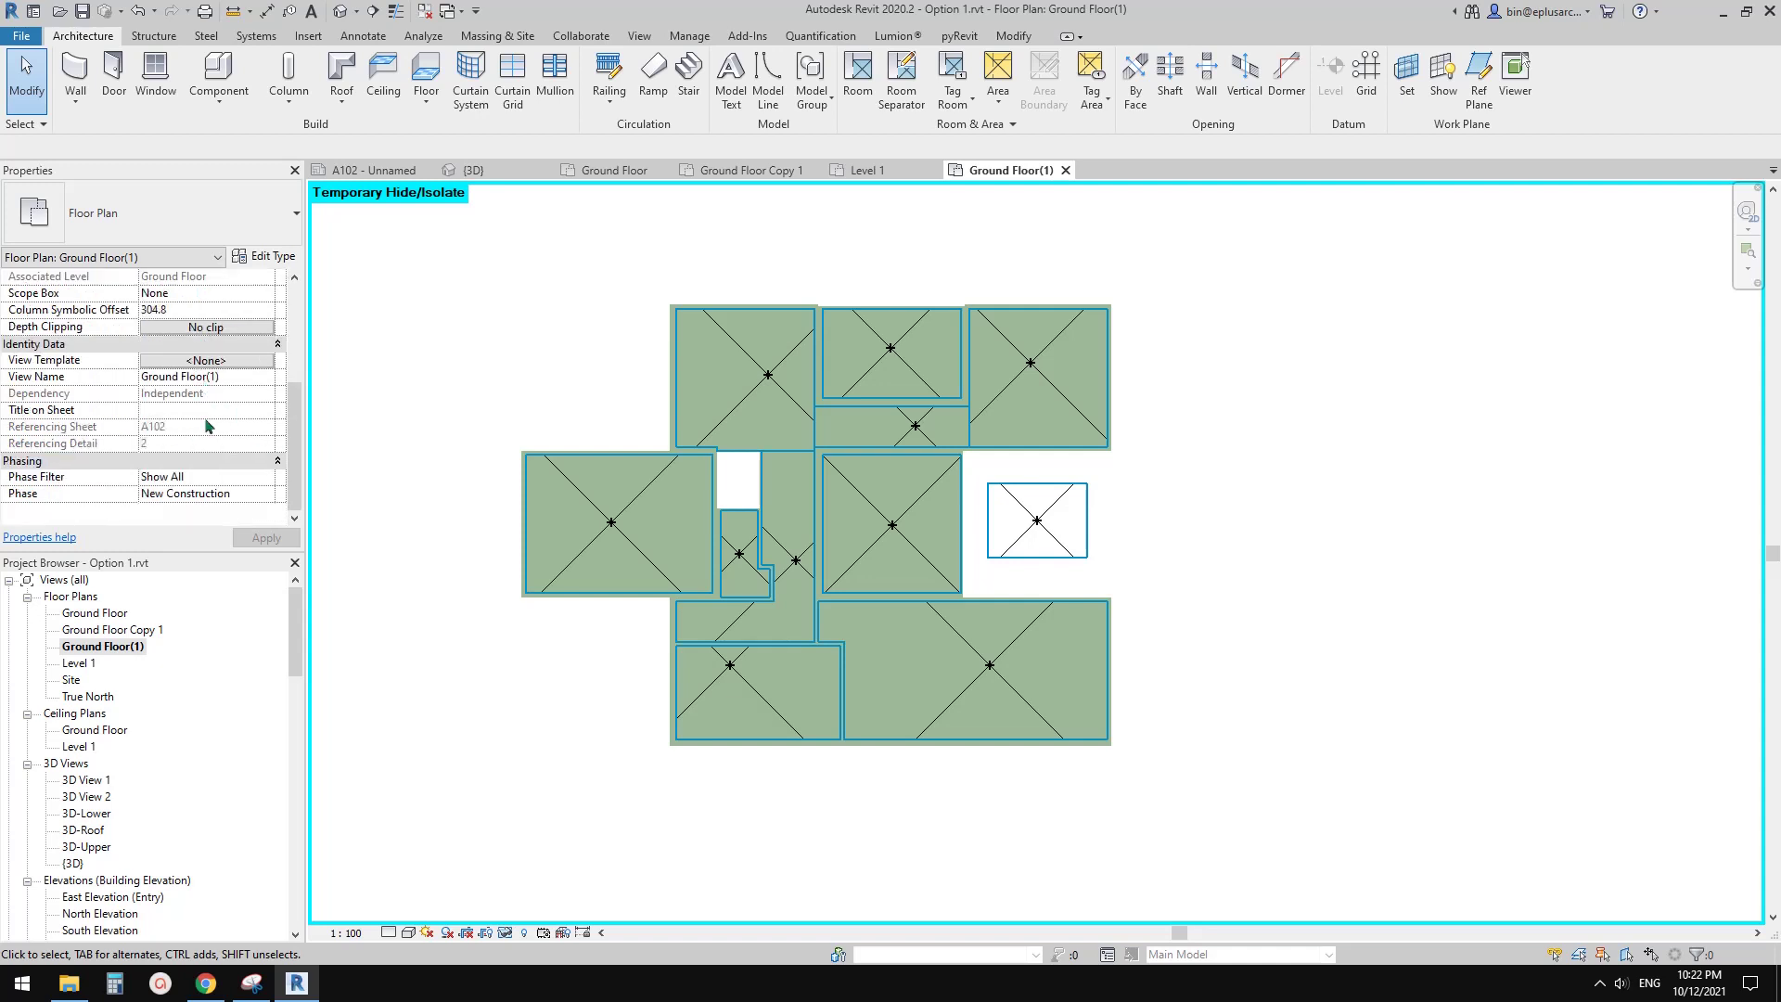
# Step: In the rooms color scheme New of this floor plan, set the Internal value's color to RGB 230-230-230
pyautogui.scroll(2, 197, 384)
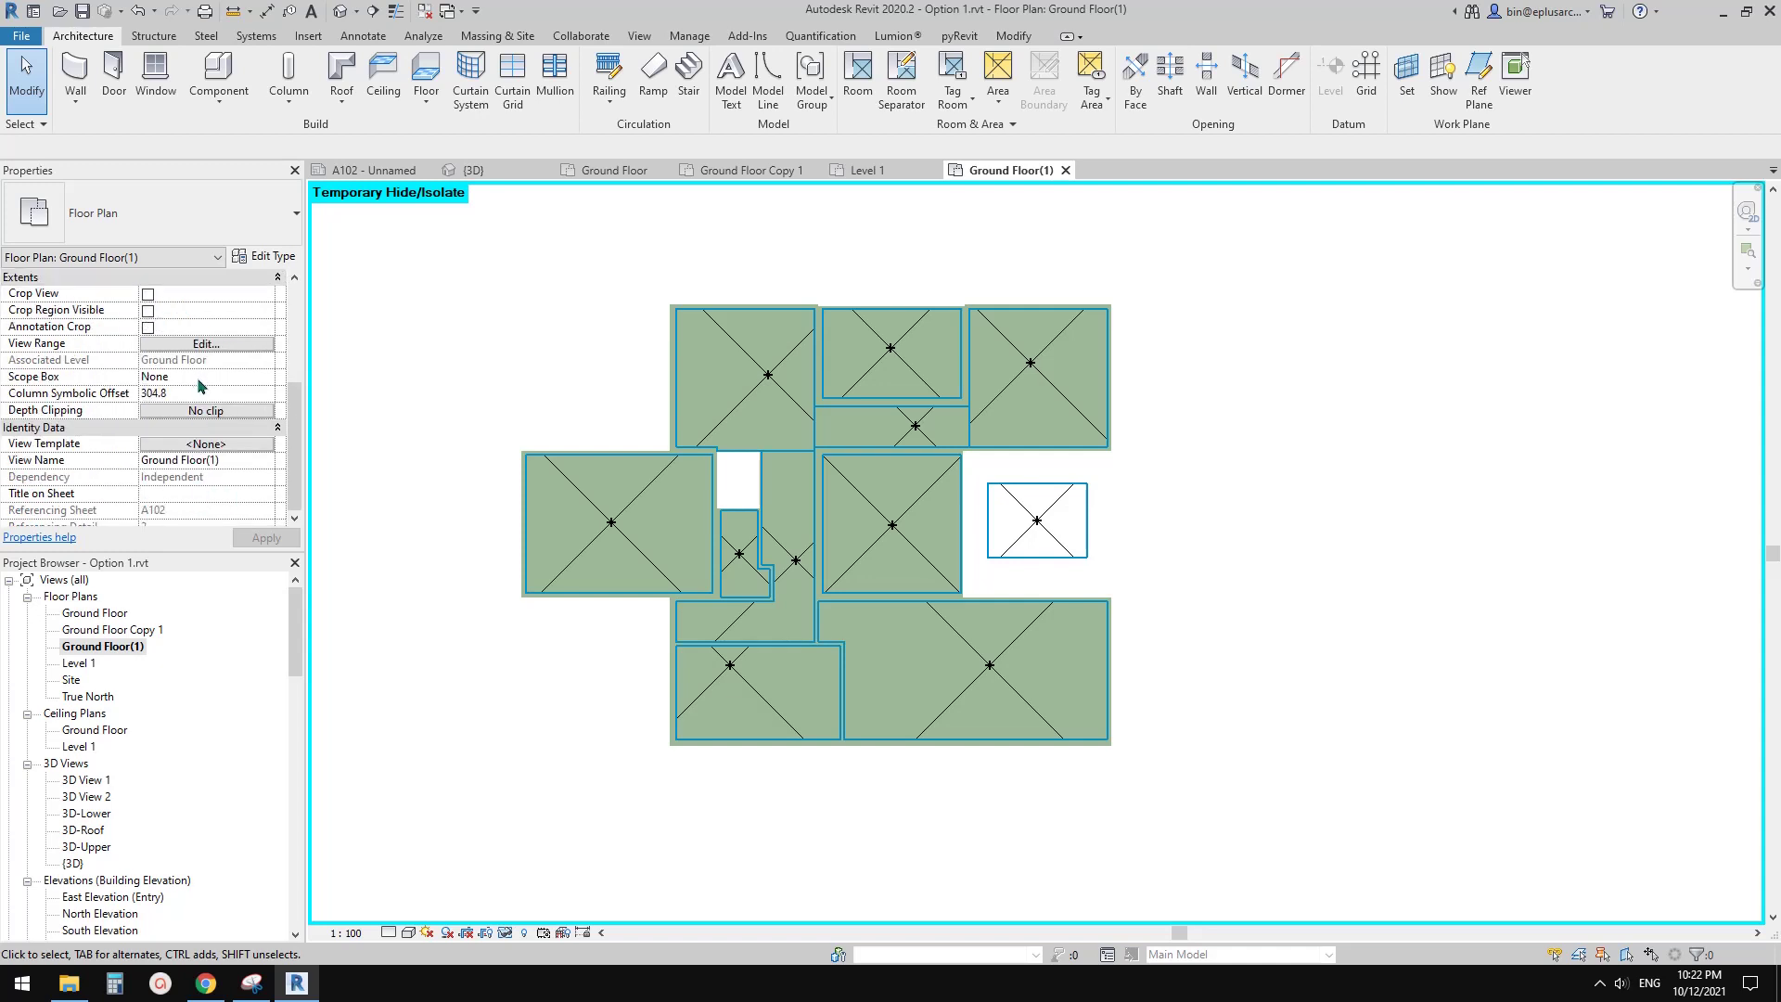
pyautogui.scroll(4, 198, 380)
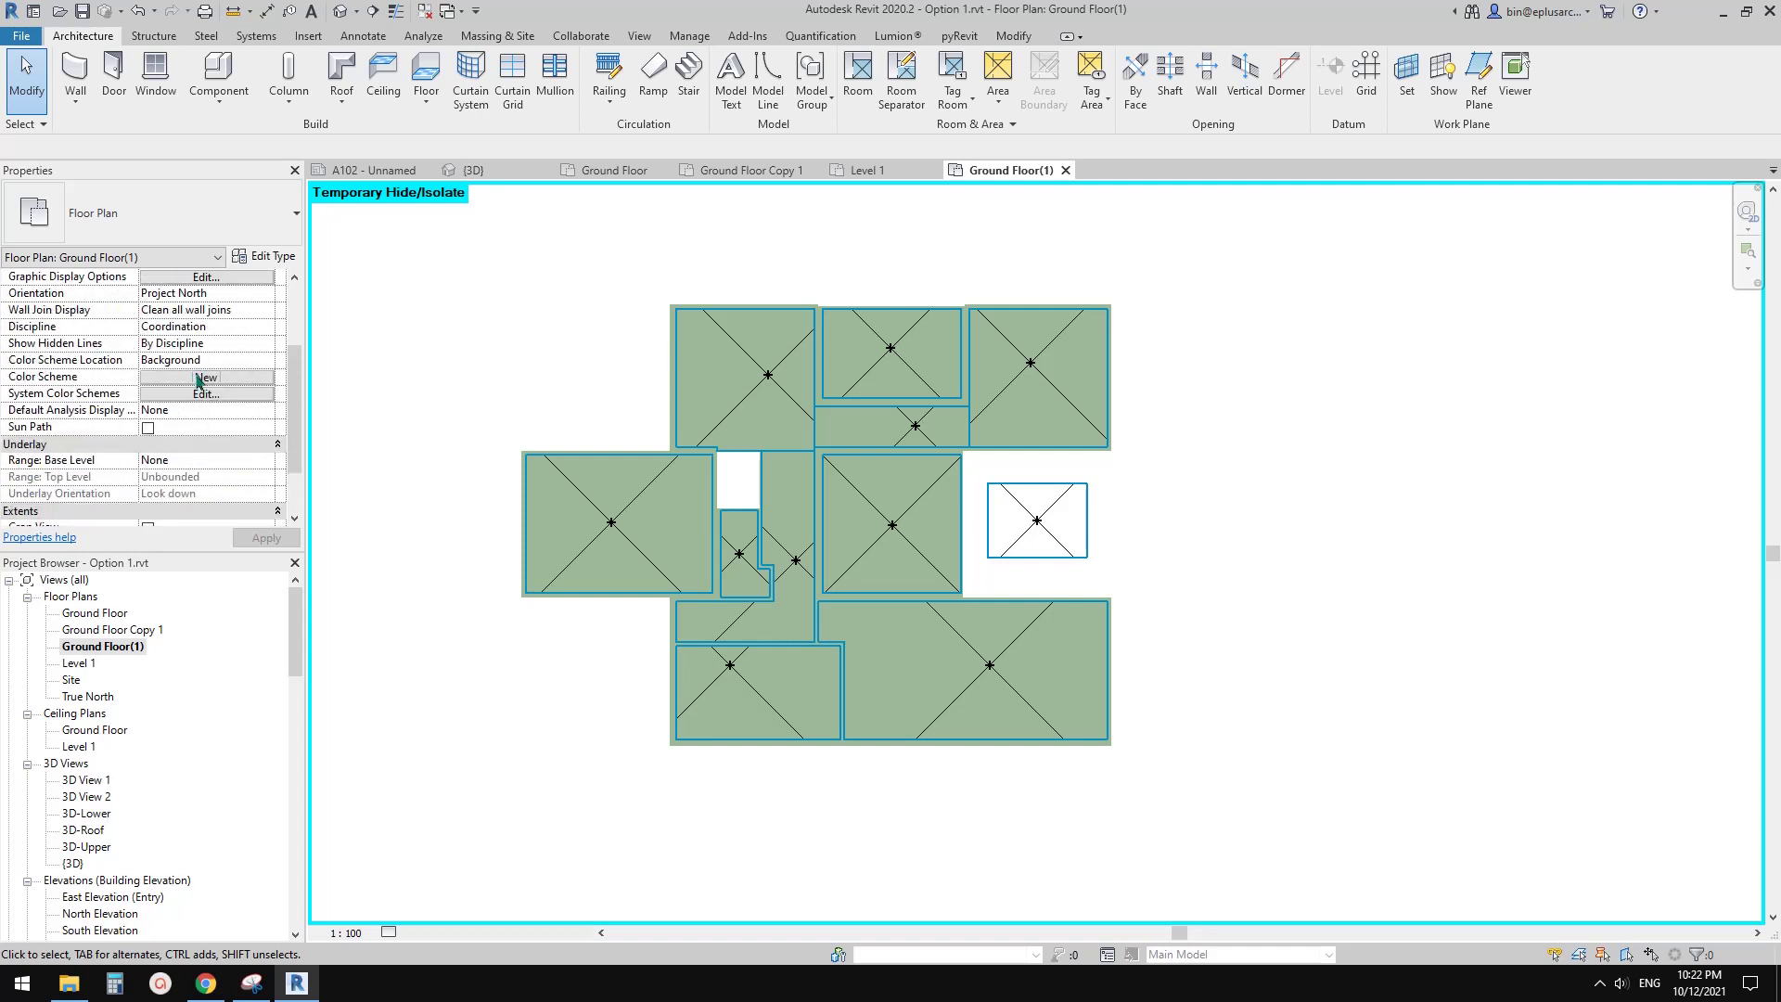
pyautogui.click(200, 375)
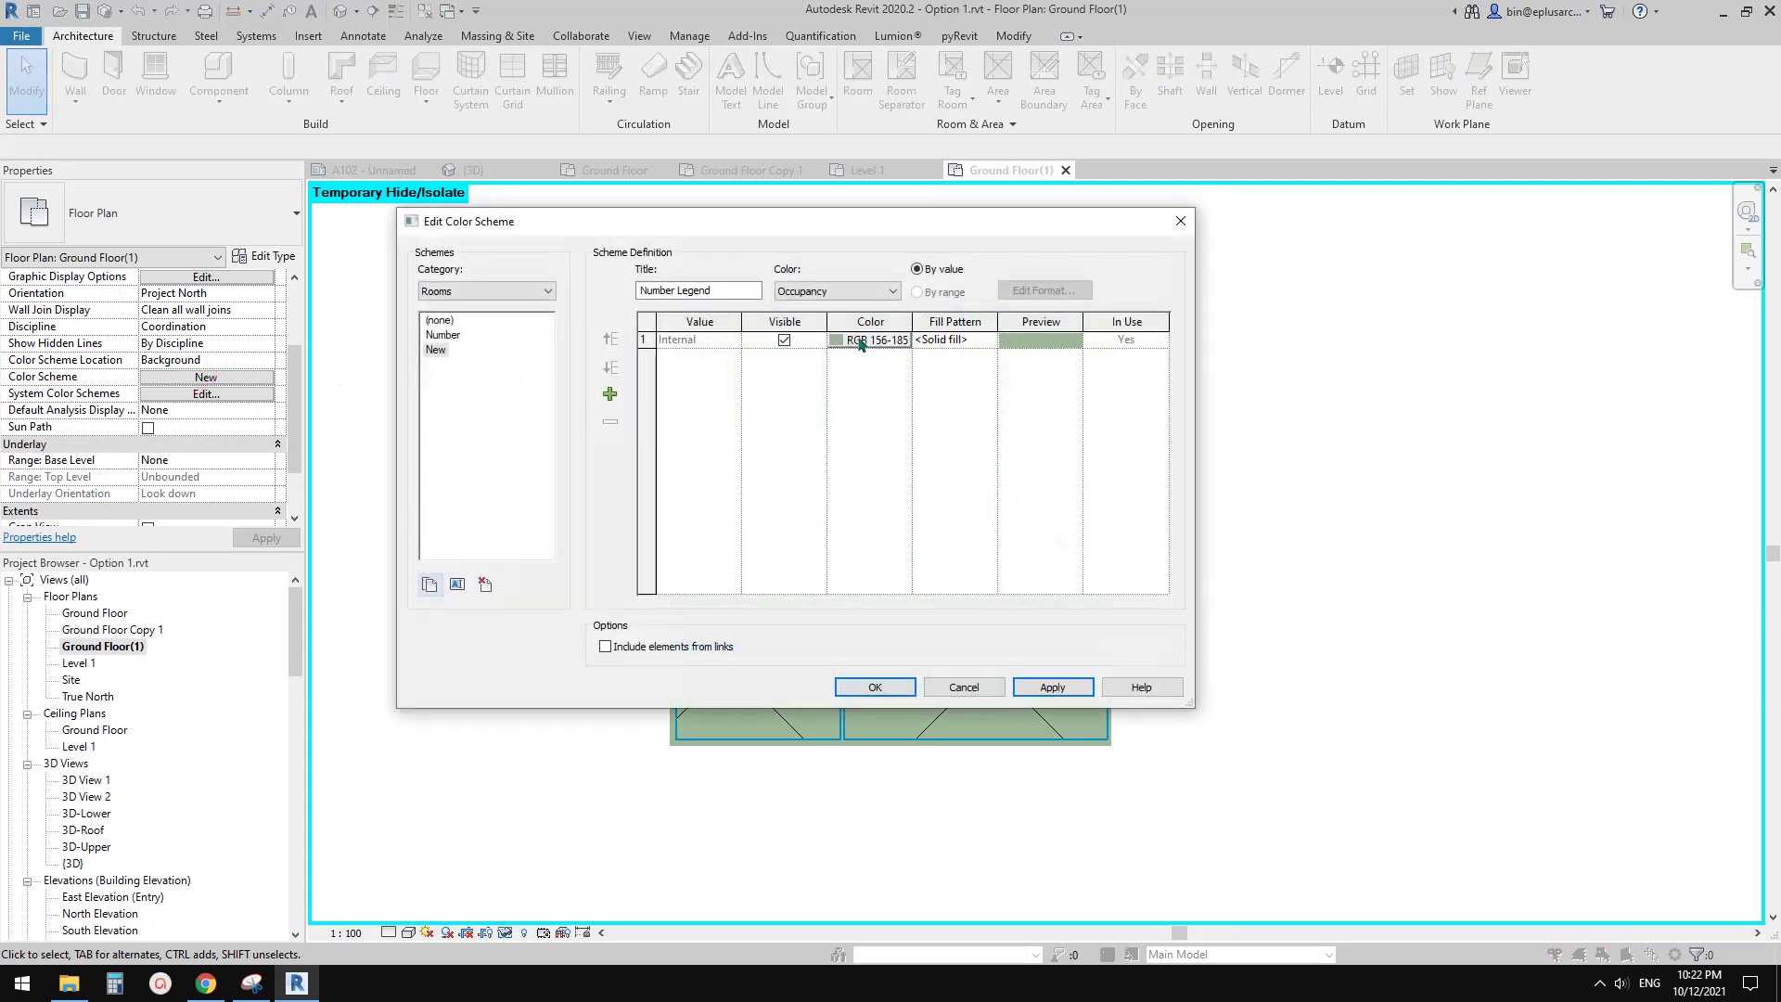
pyautogui.moveTo(840, 227); pyautogui.dragTo(765, 172)
pyautogui.click(816, 285)
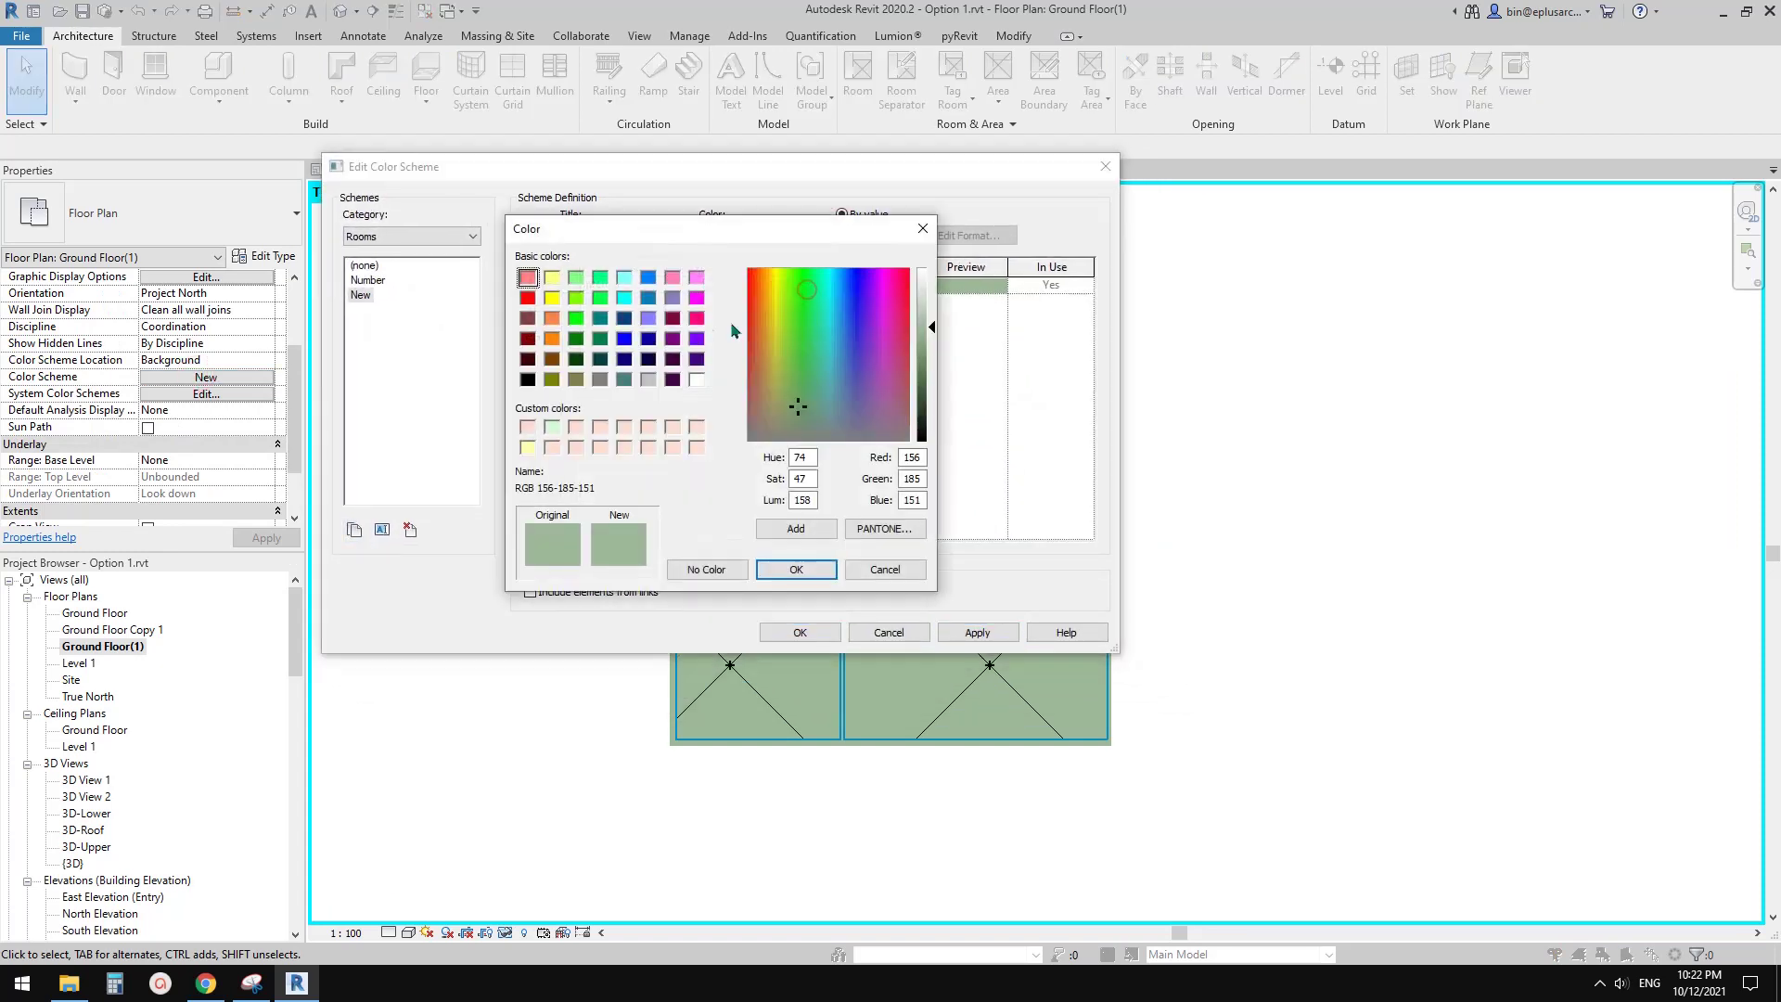
pyautogui.click(648, 379)
pyautogui.doubleClick(912, 457)
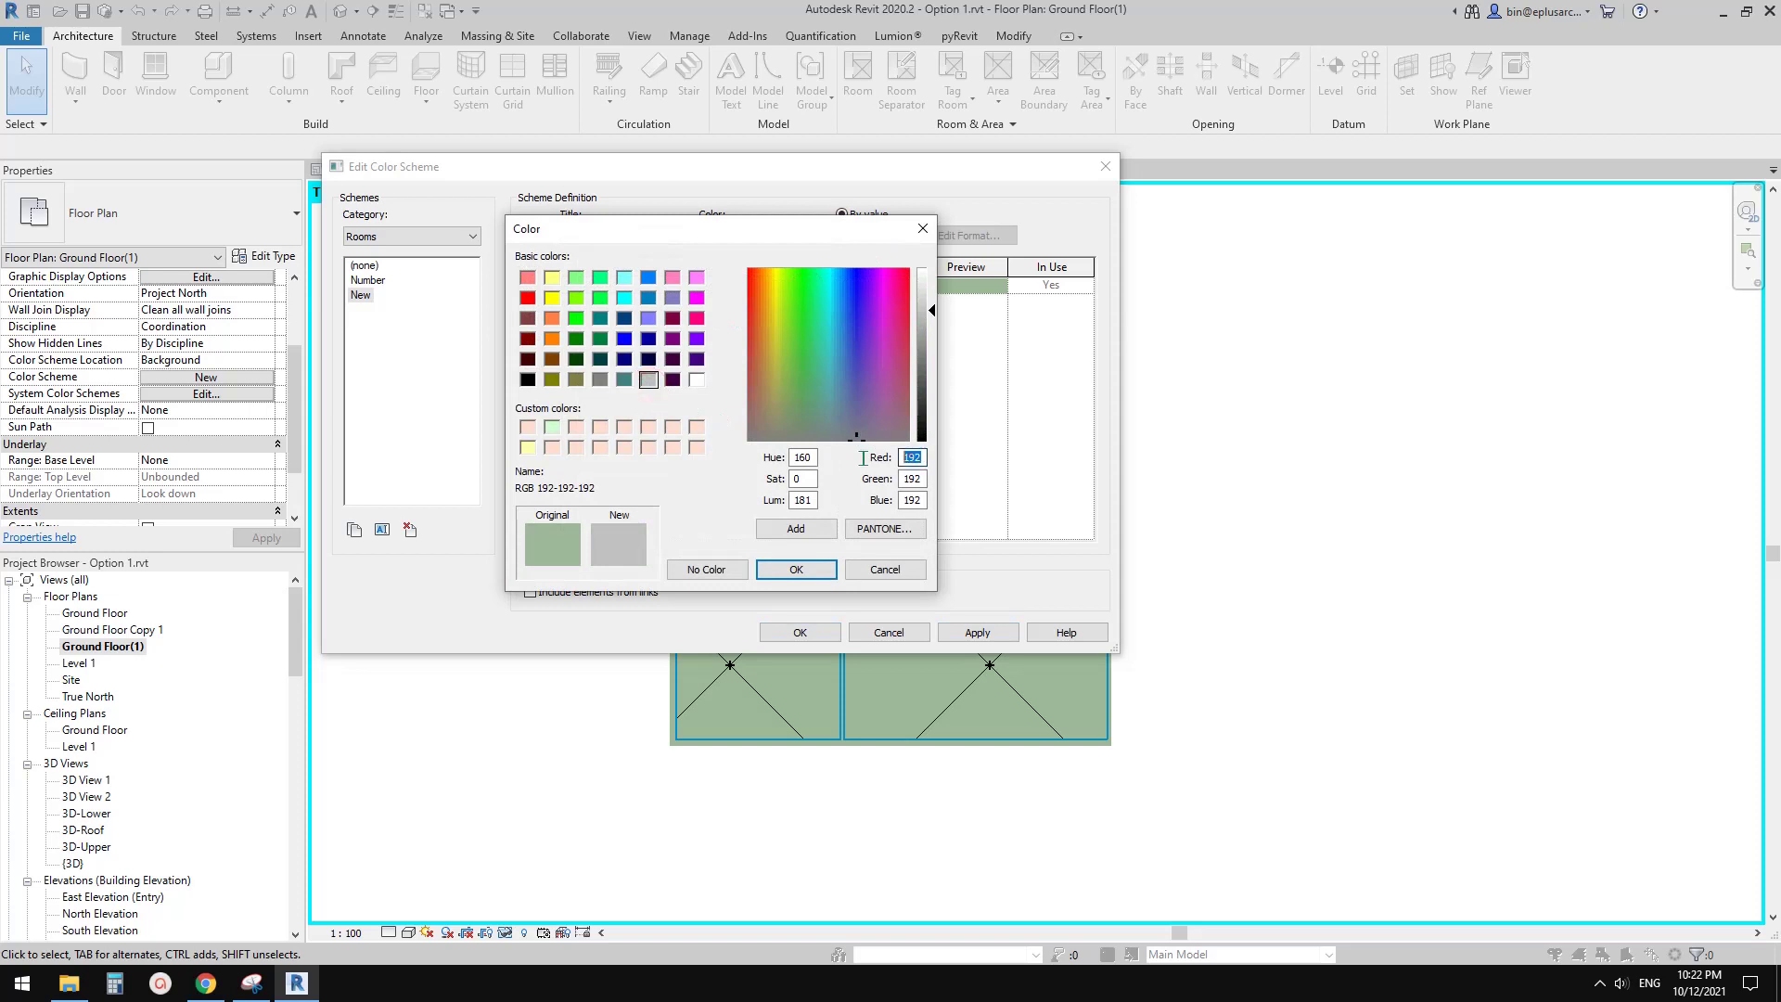
pyautogui.write('230')
pyautogui.press('Tab')
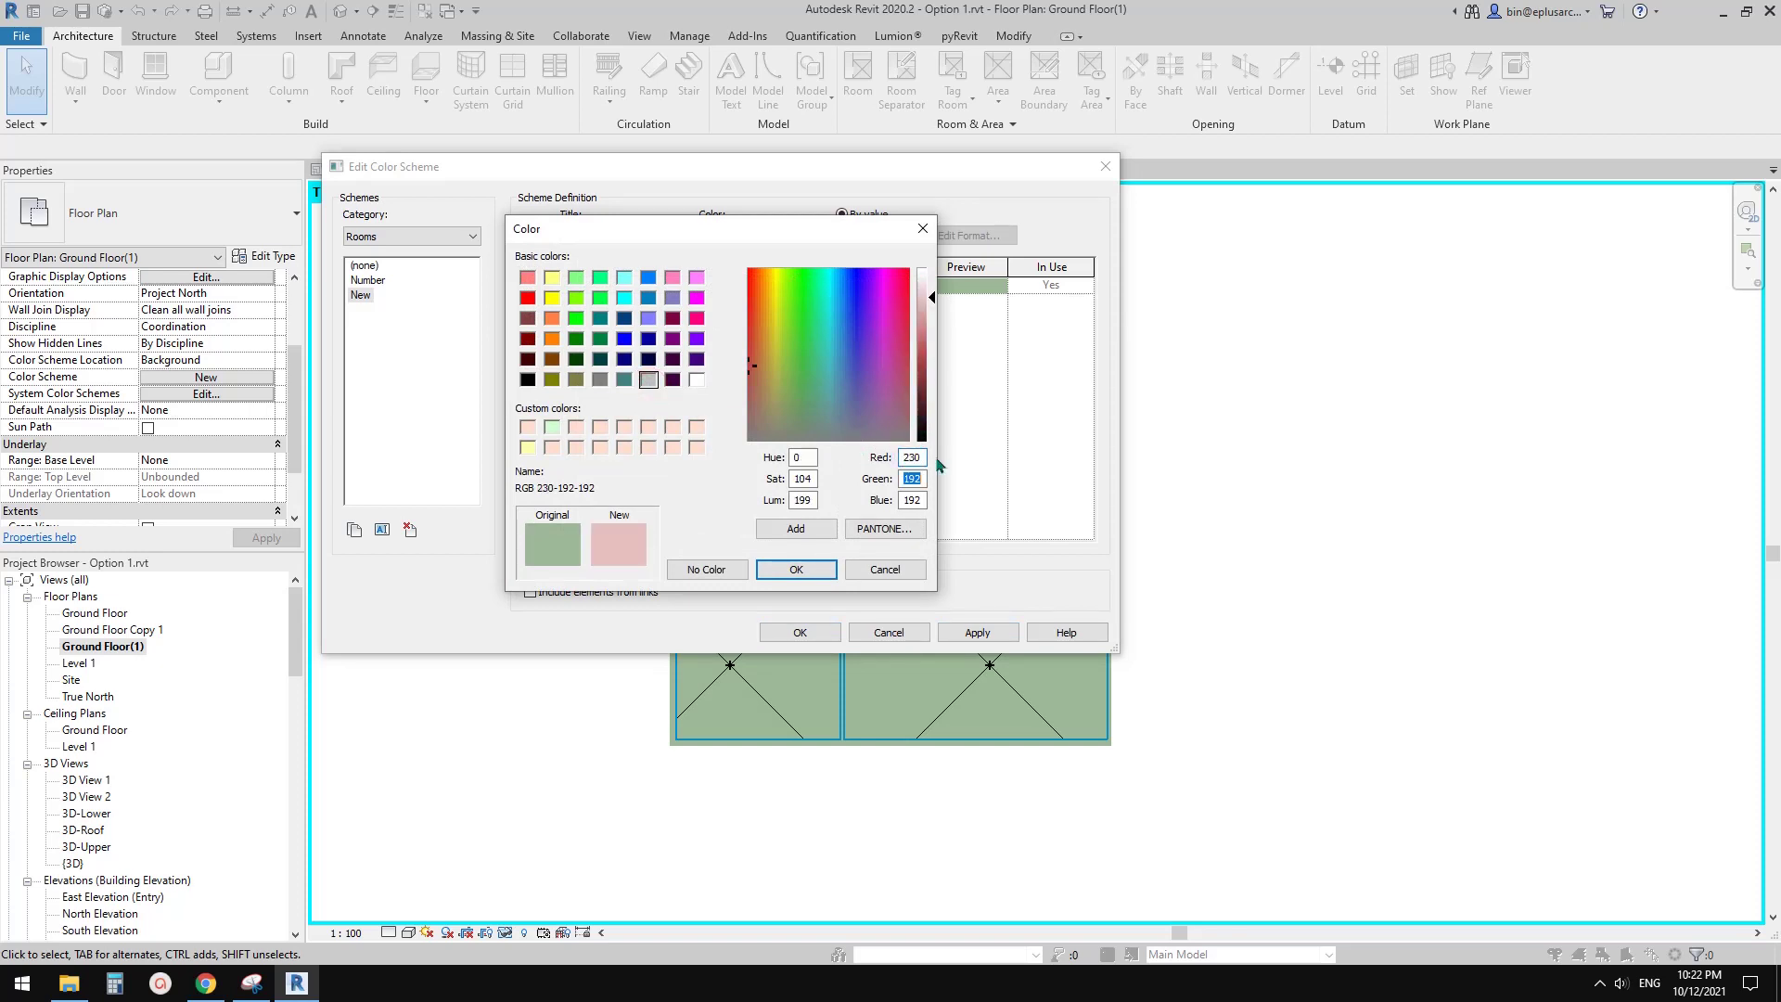
pyautogui.write('230')
pyautogui.press('Tab')
pyautogui.write('230')
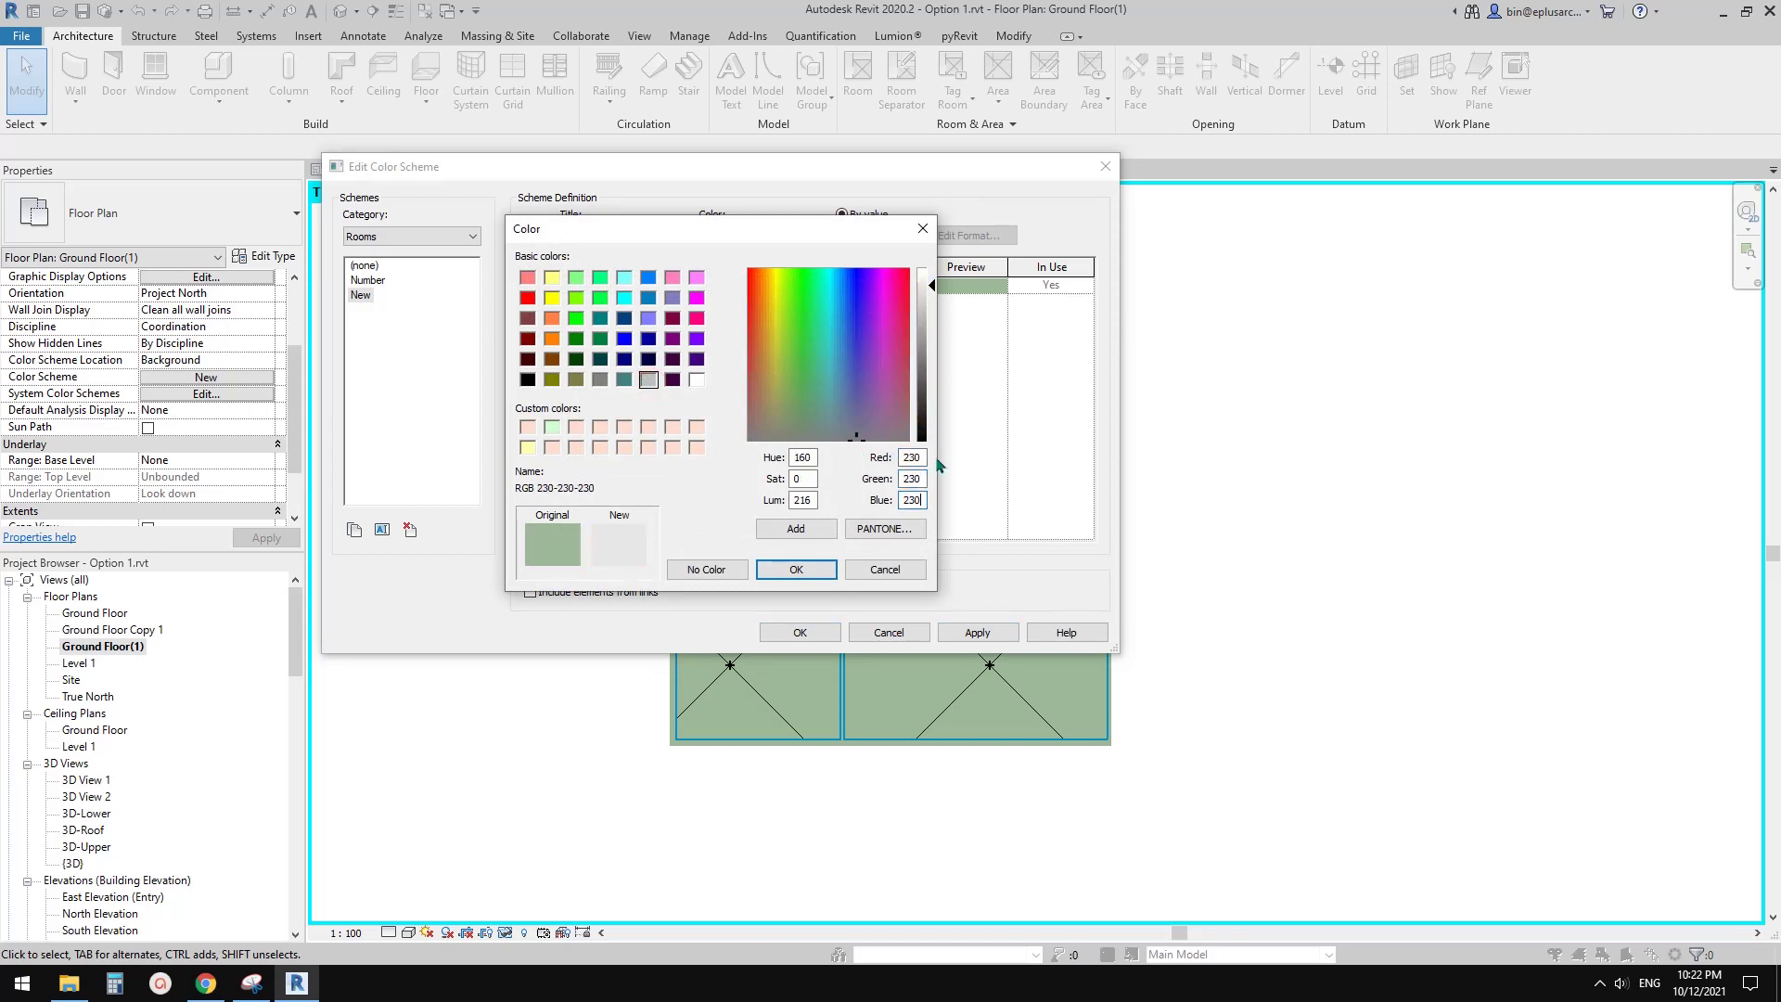
pyautogui.click(795, 568)
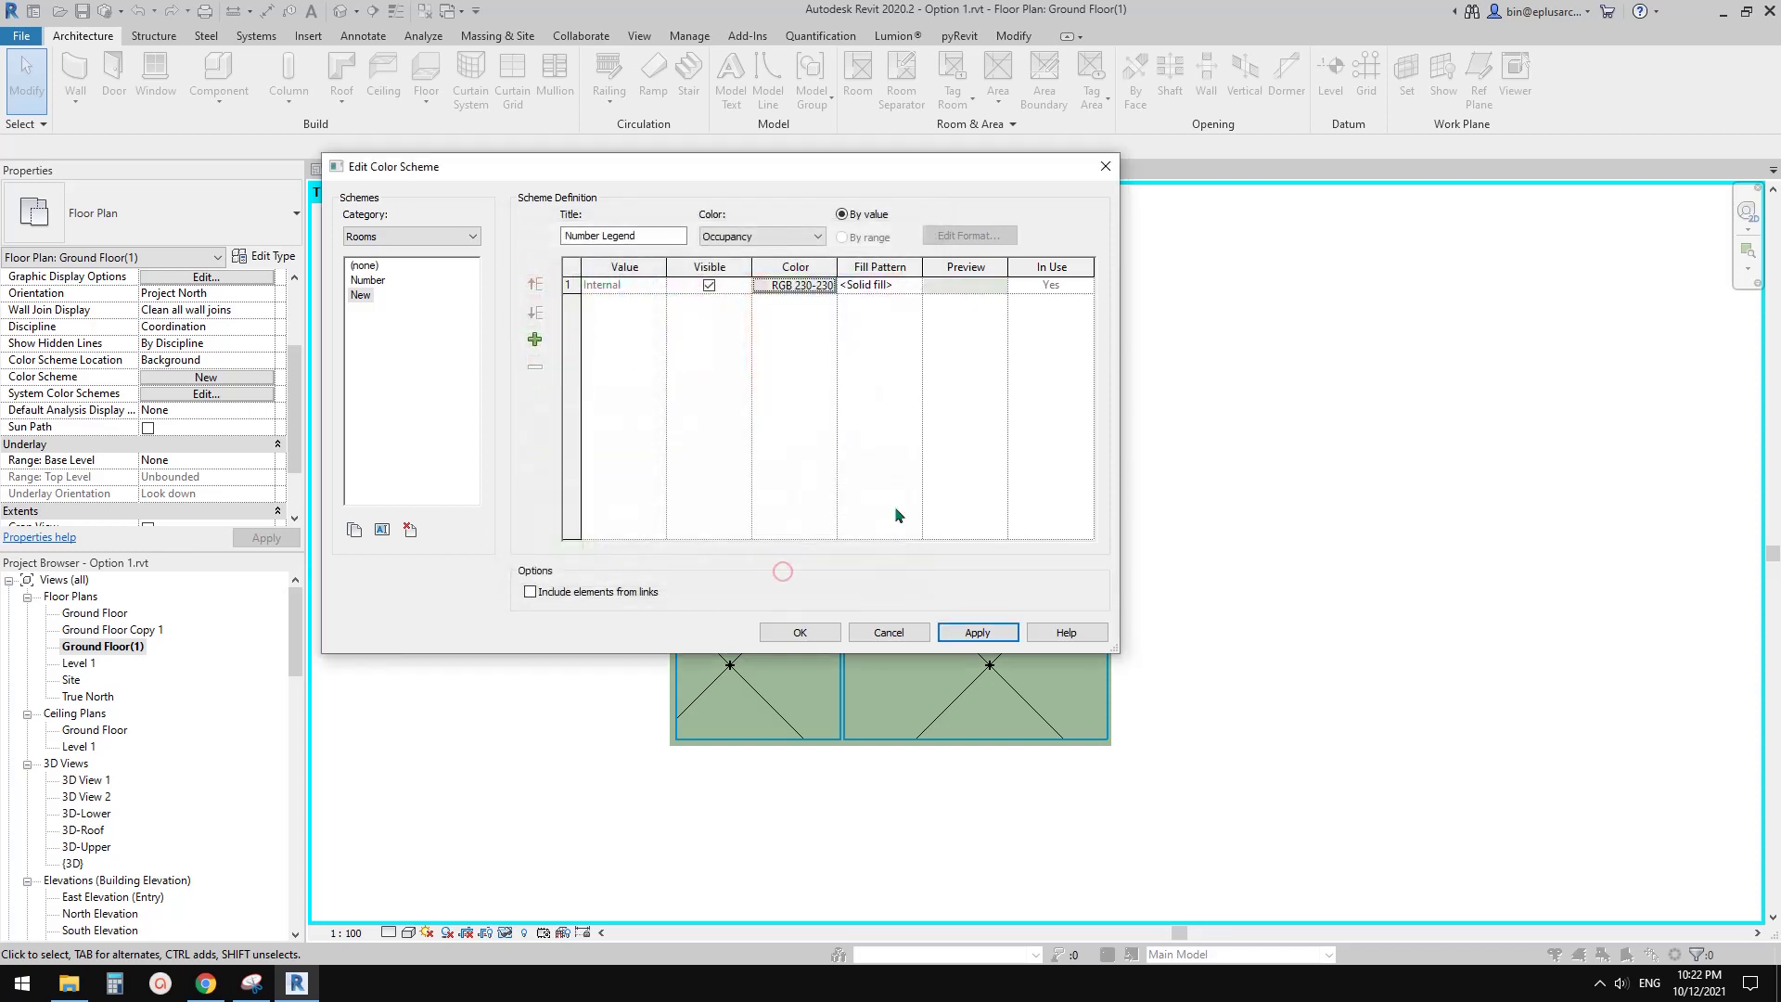
# Step: Apply the edited New color scheme to the Ground Floor(1) plan and accept it
pyautogui.click(995, 636)
pyautogui.click(800, 631)
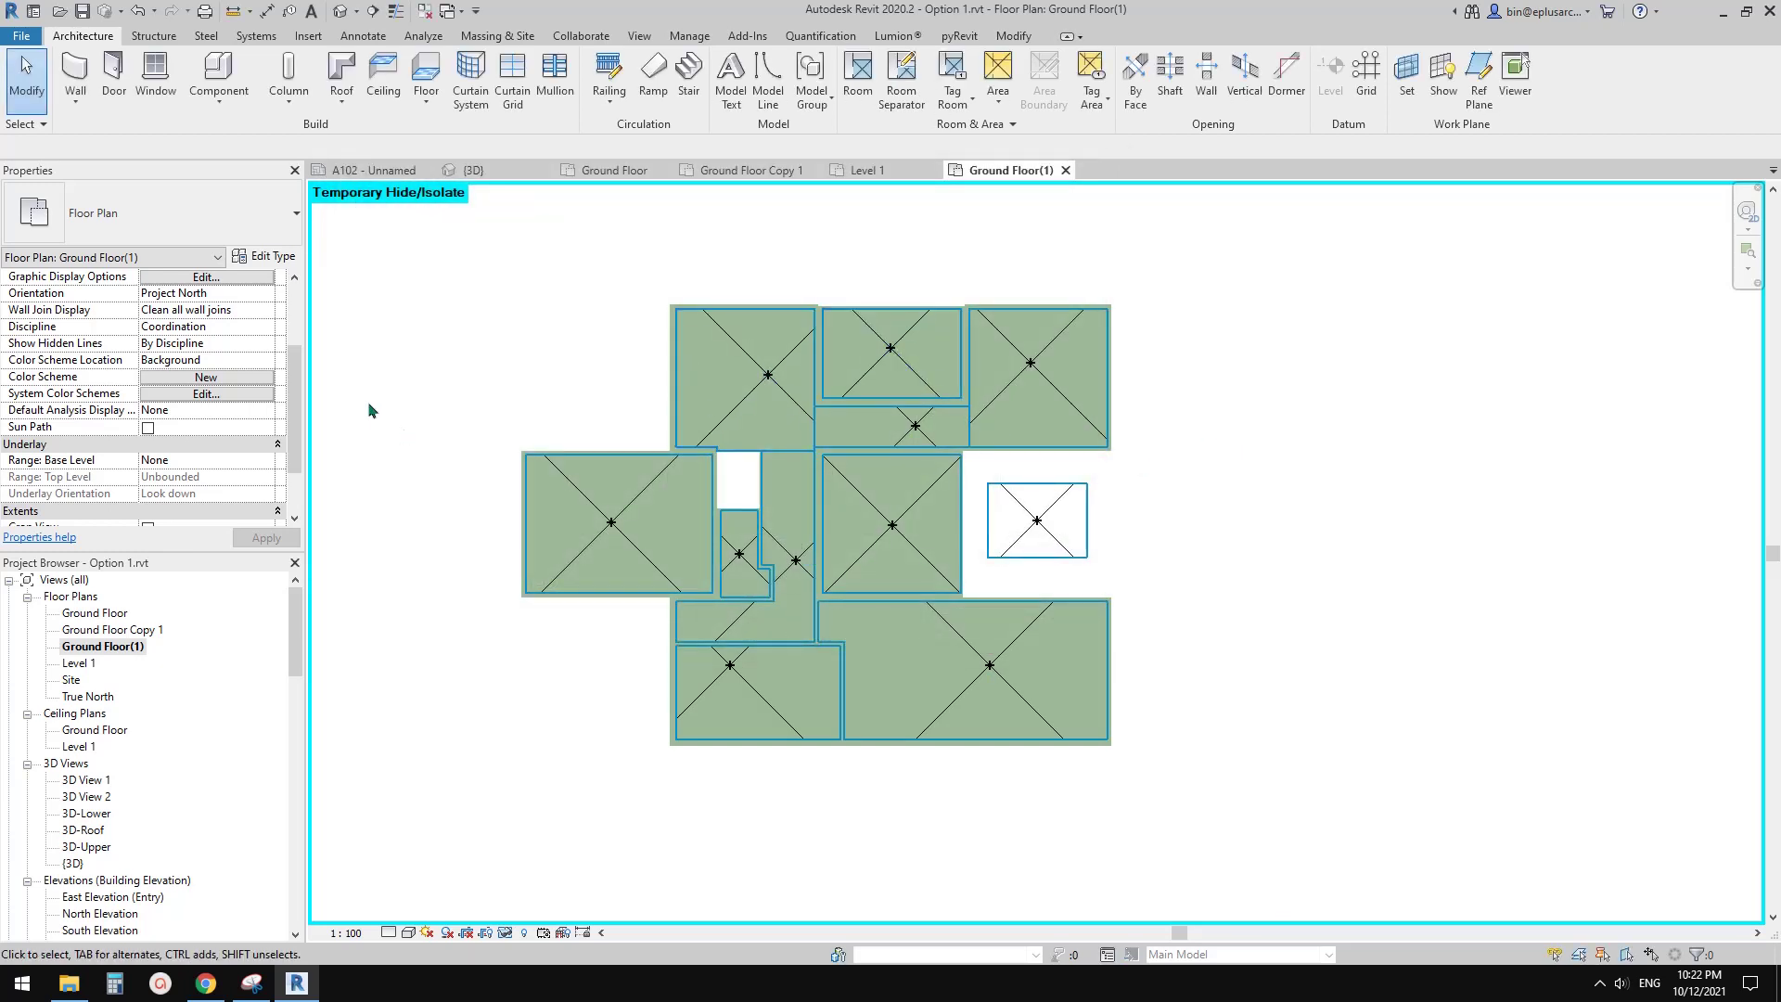
pyautogui.click(207, 376)
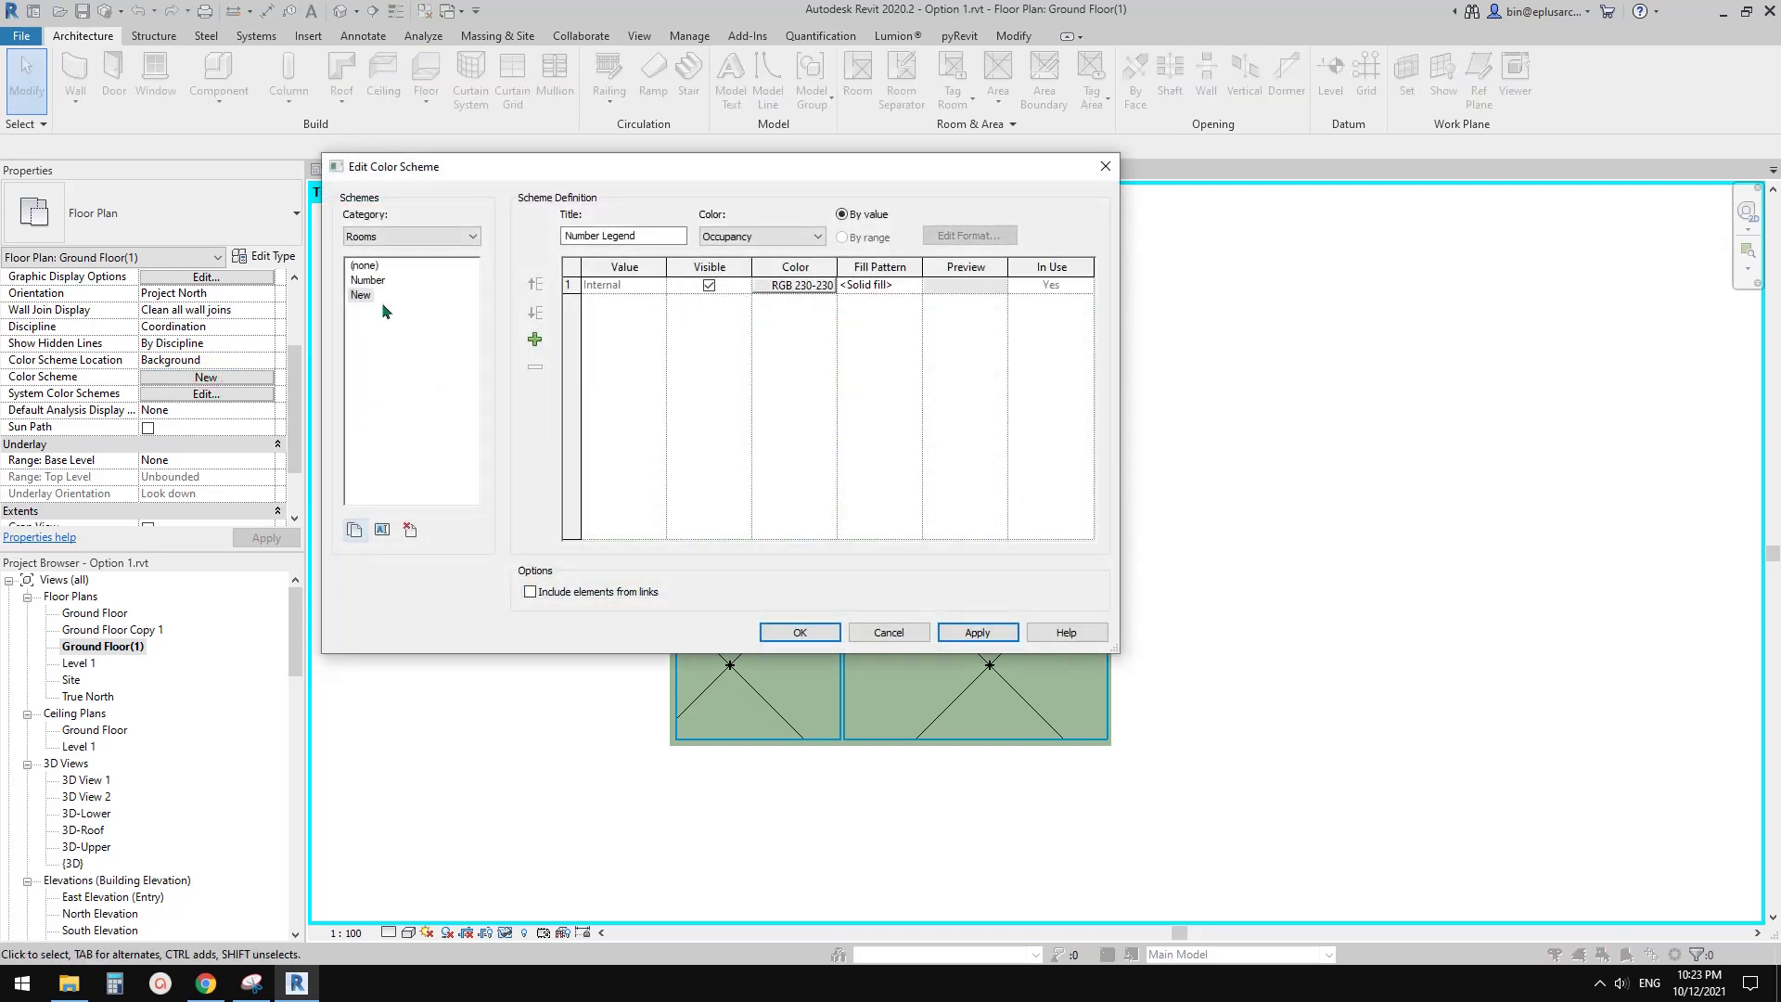
pyautogui.click(803, 632)
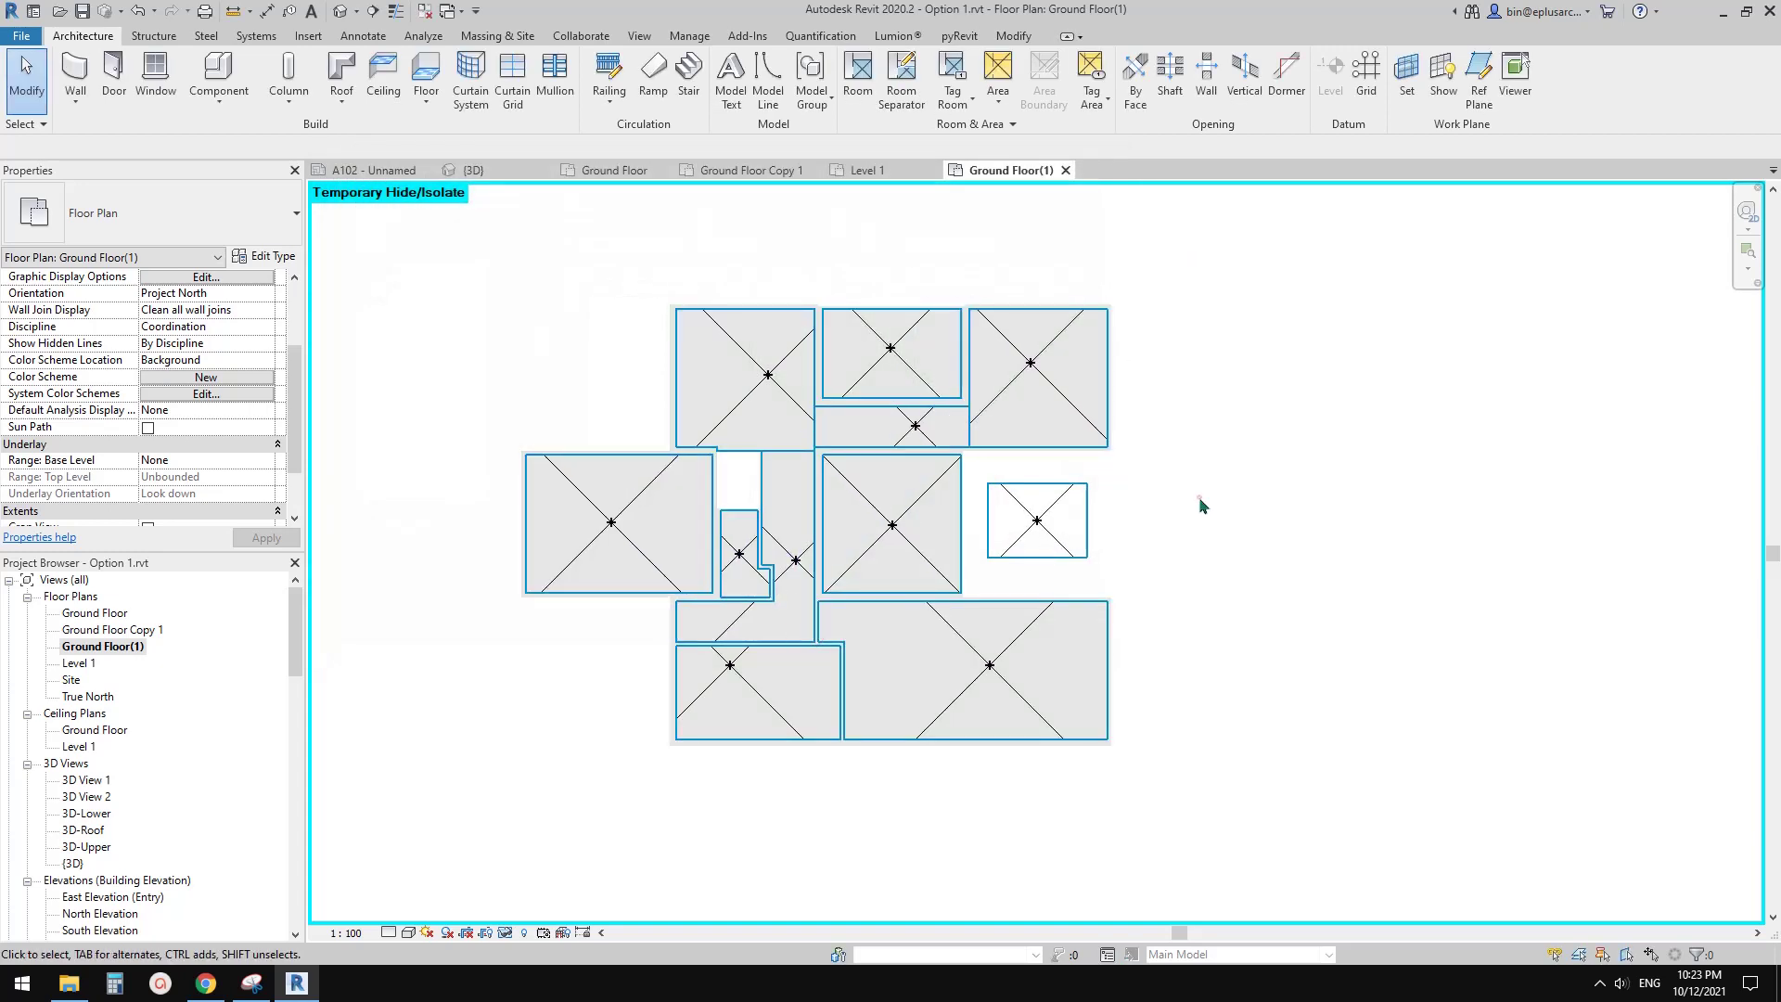
# Step: Reset the temporary hide/isolate so the floor plan shows all its elements again
pyautogui.click(1199, 497)
pyautogui.moveTo(520, 351); pyautogui.dragTo(529, 373, button='middle')
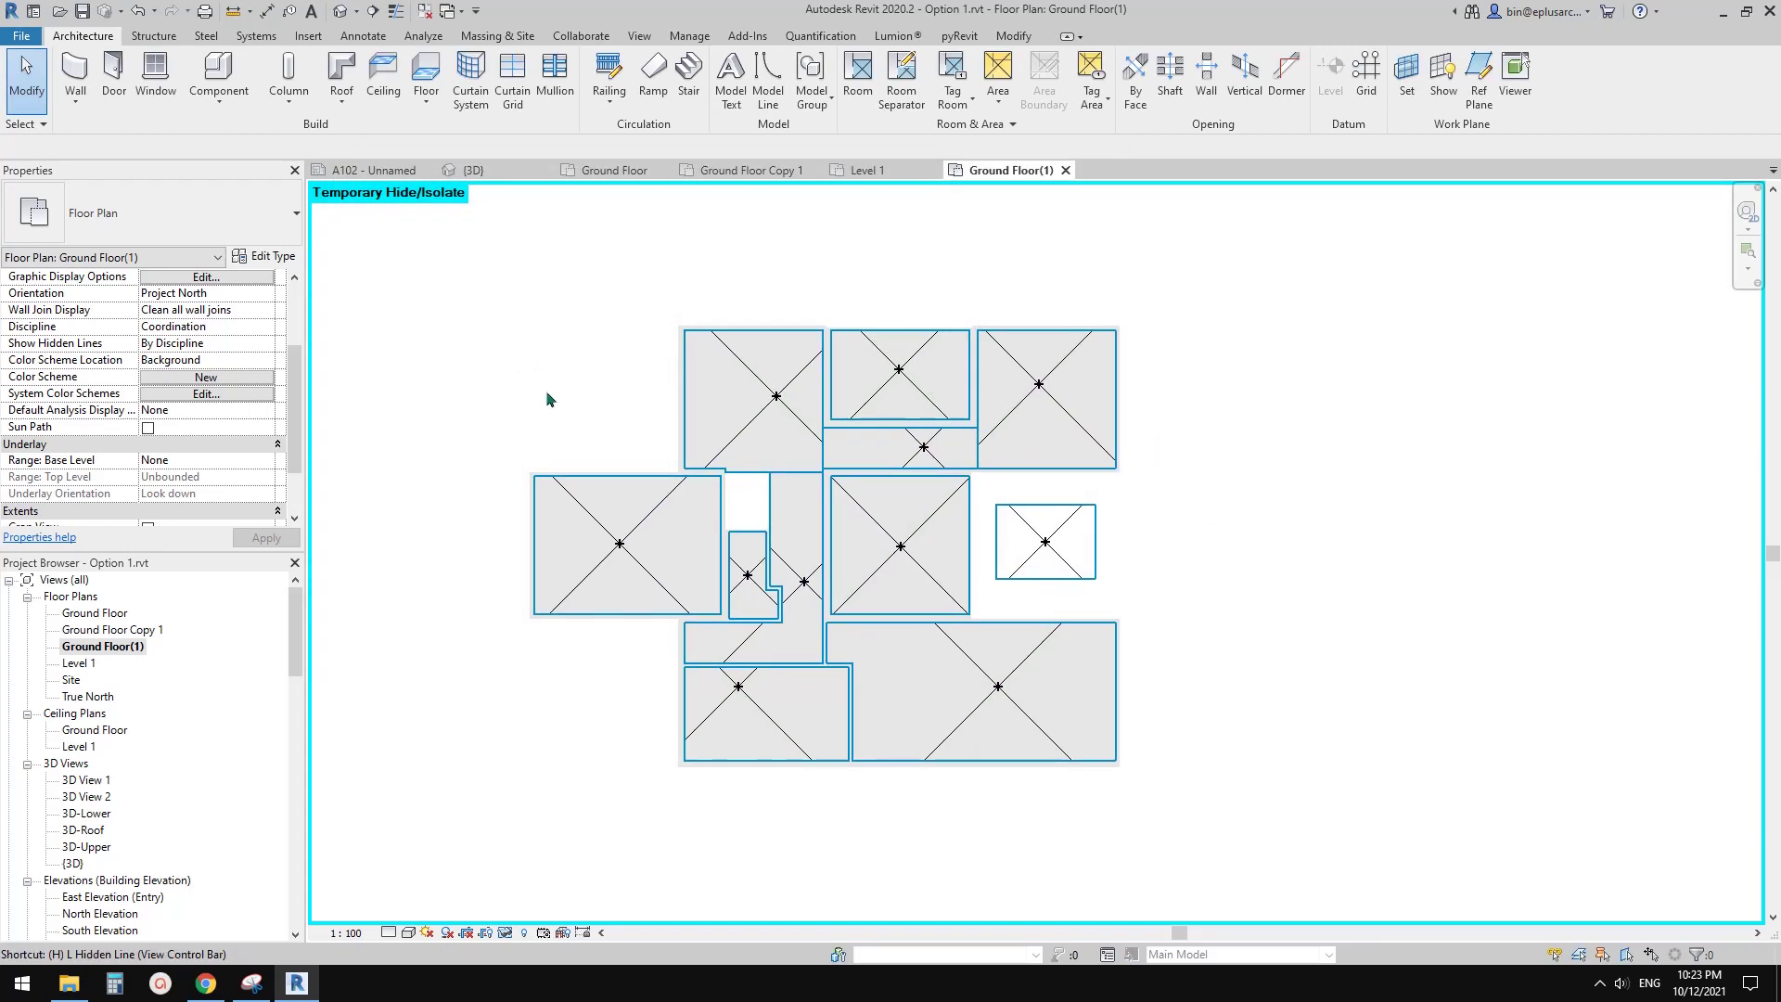
pyautogui.press('r')
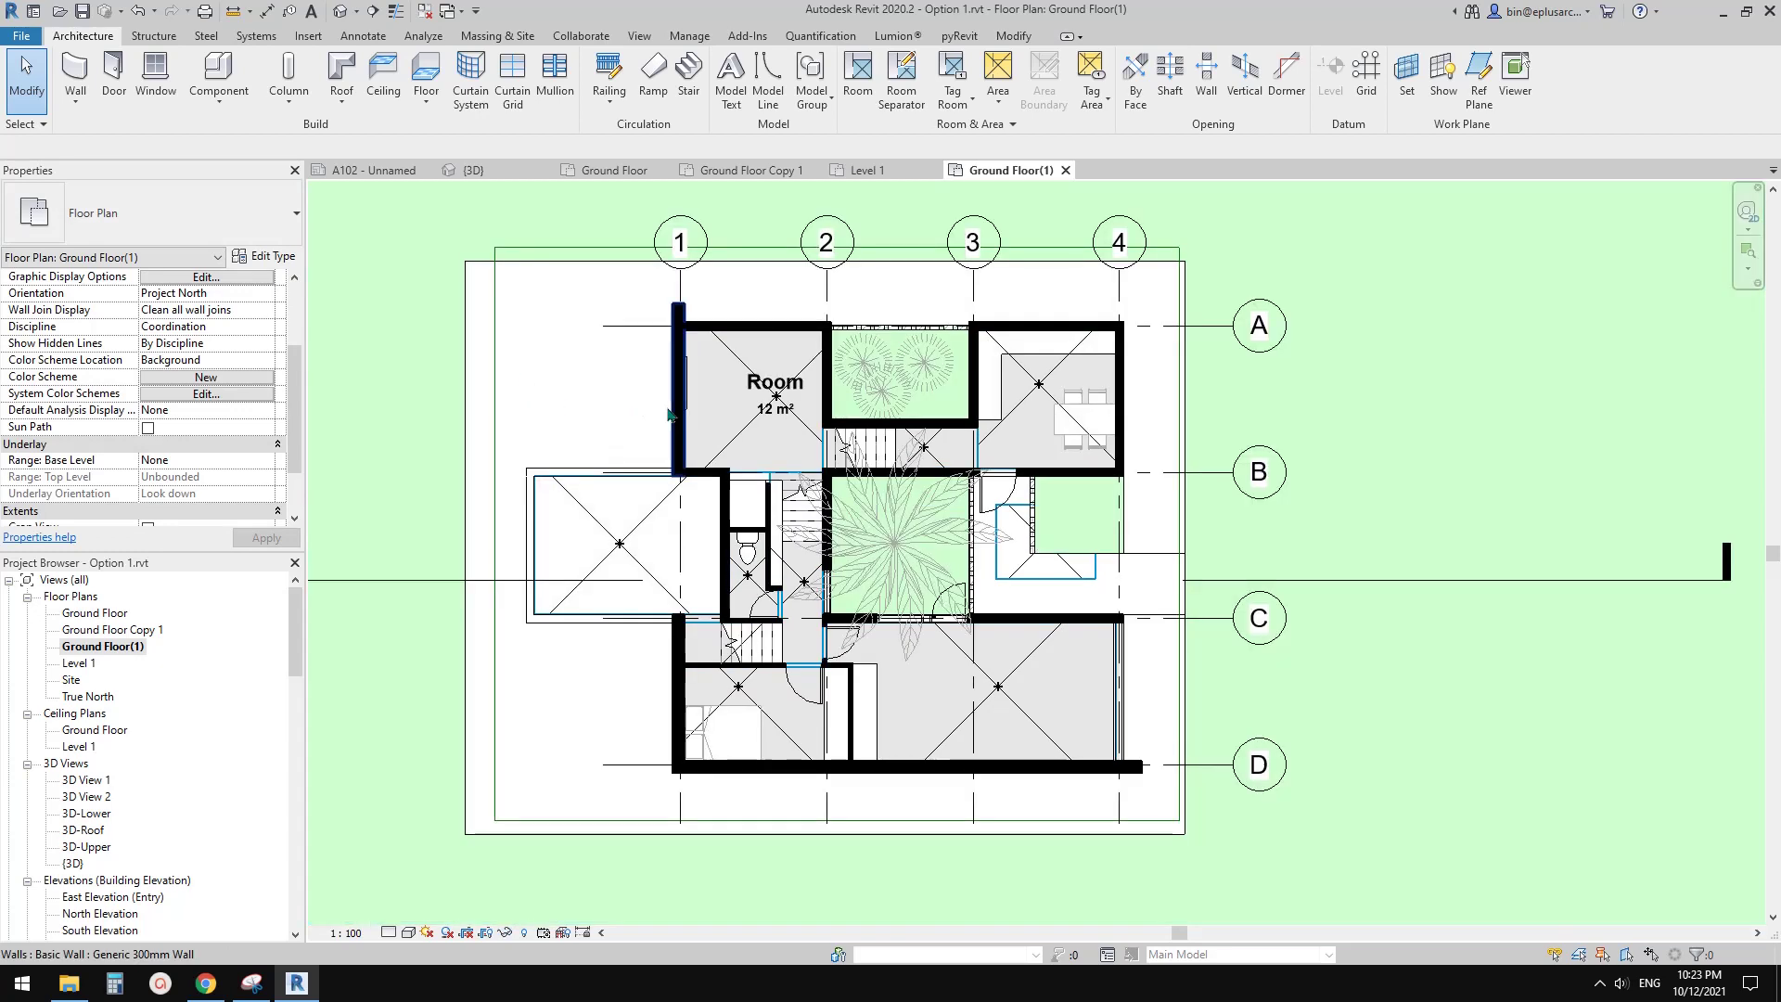
# Step: Examine how the room color fill meets the L-shaped casework and the dining table group in the room between grids A and B
pyautogui.moveTo(915, 457); pyautogui.dragTo(861, 433, button='middle')
pyautogui.moveTo(945, 490); pyautogui.dragTo(954, 473, button='middle')
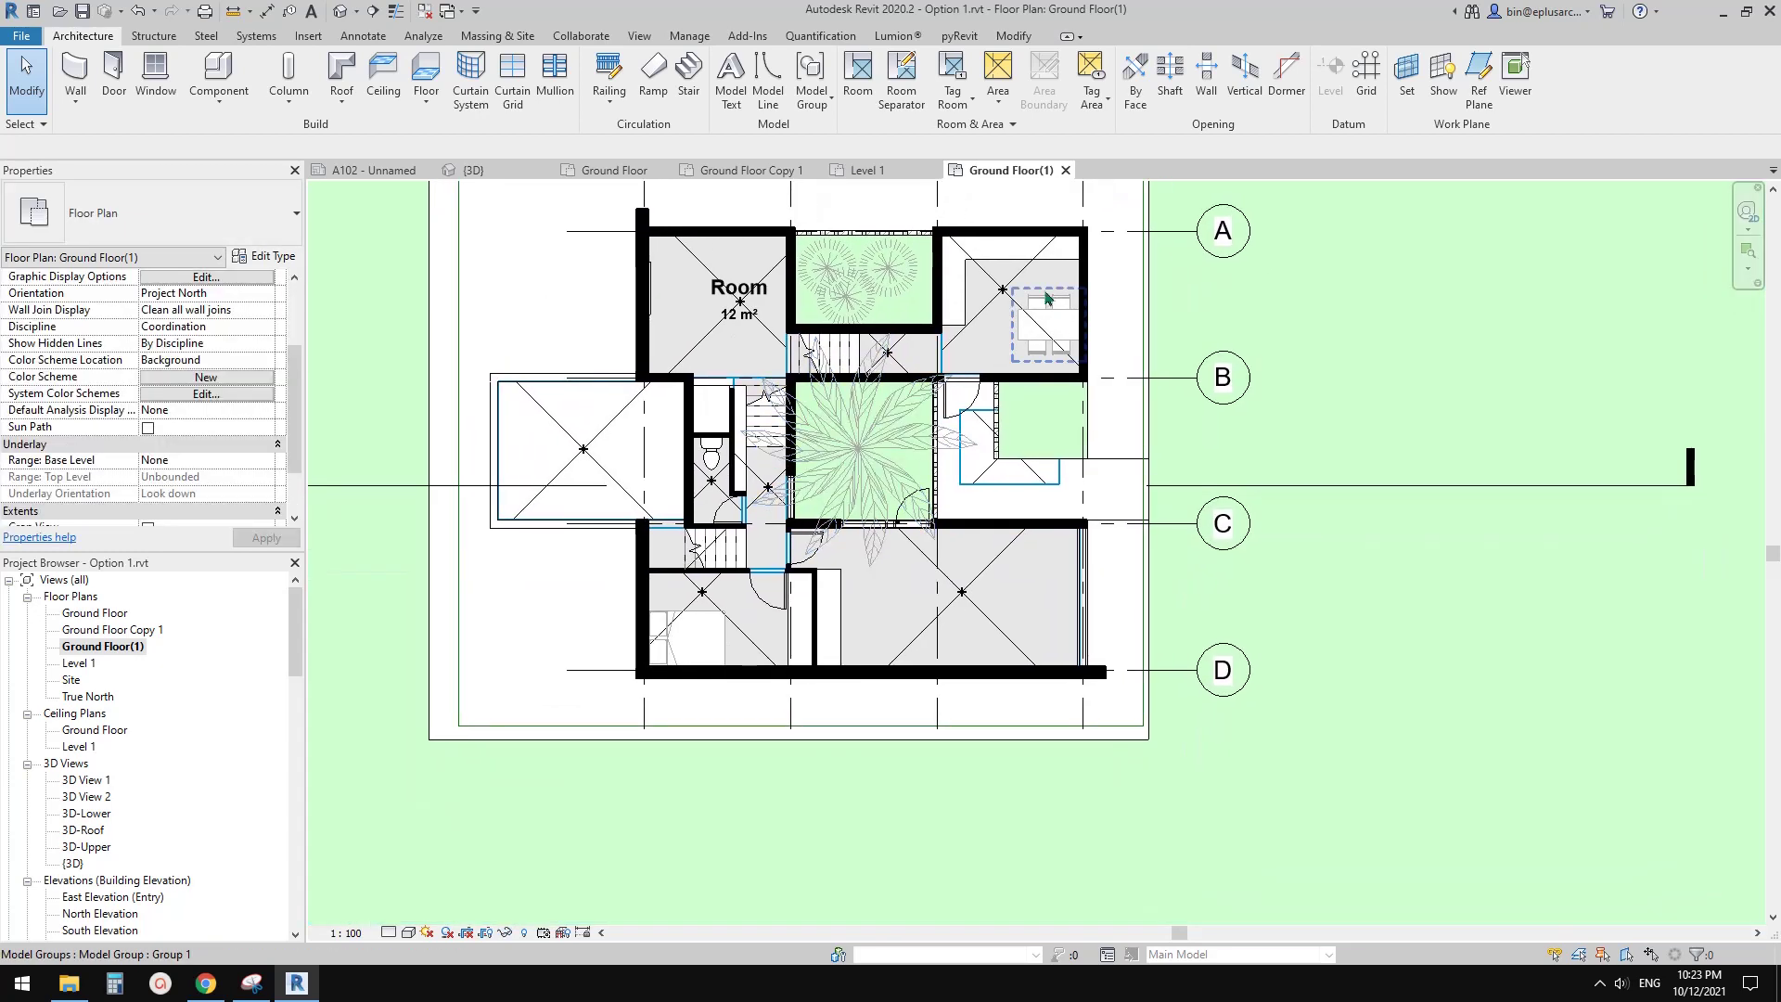
pyautogui.scroll(1, 774, 369)
pyautogui.moveTo(787, 298); pyautogui.dragTo(789, 256, button='middle')
pyautogui.moveTo(935, 343); pyautogui.dragTo(898, 358, button='middle')
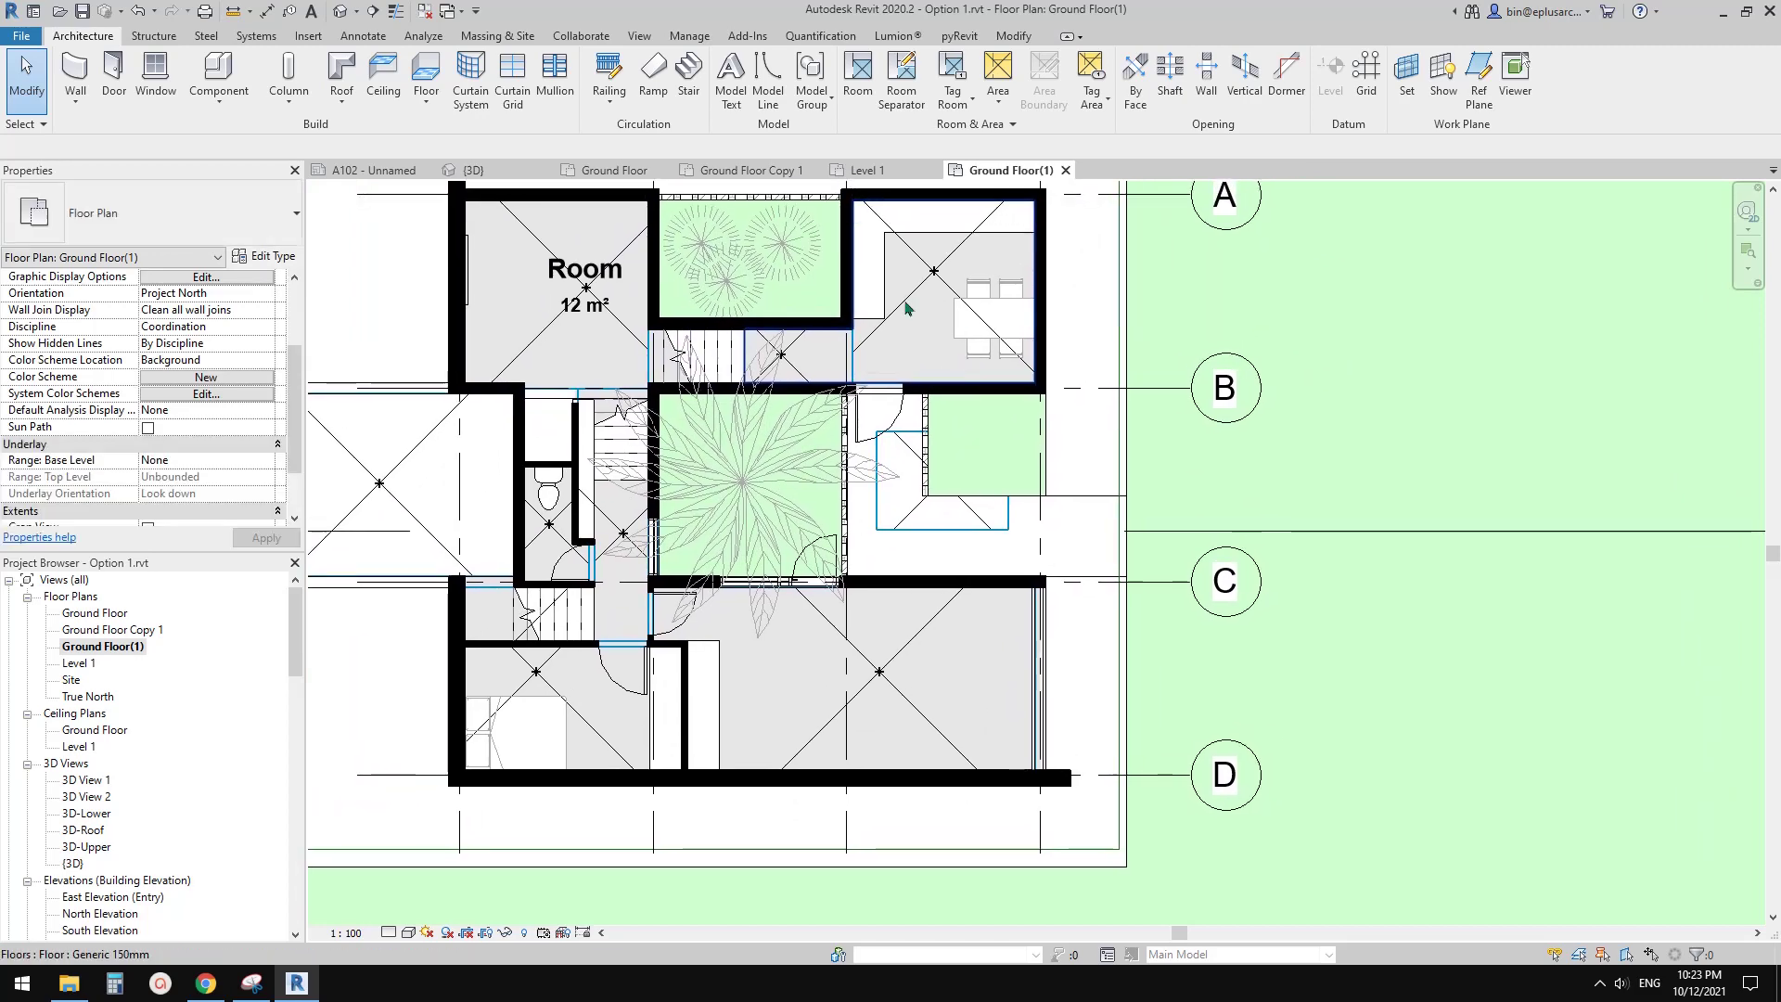
pyautogui.scroll(4, 918, 287)
pyautogui.moveTo(858, 286); pyautogui.dragTo(811, 375, button='middle')
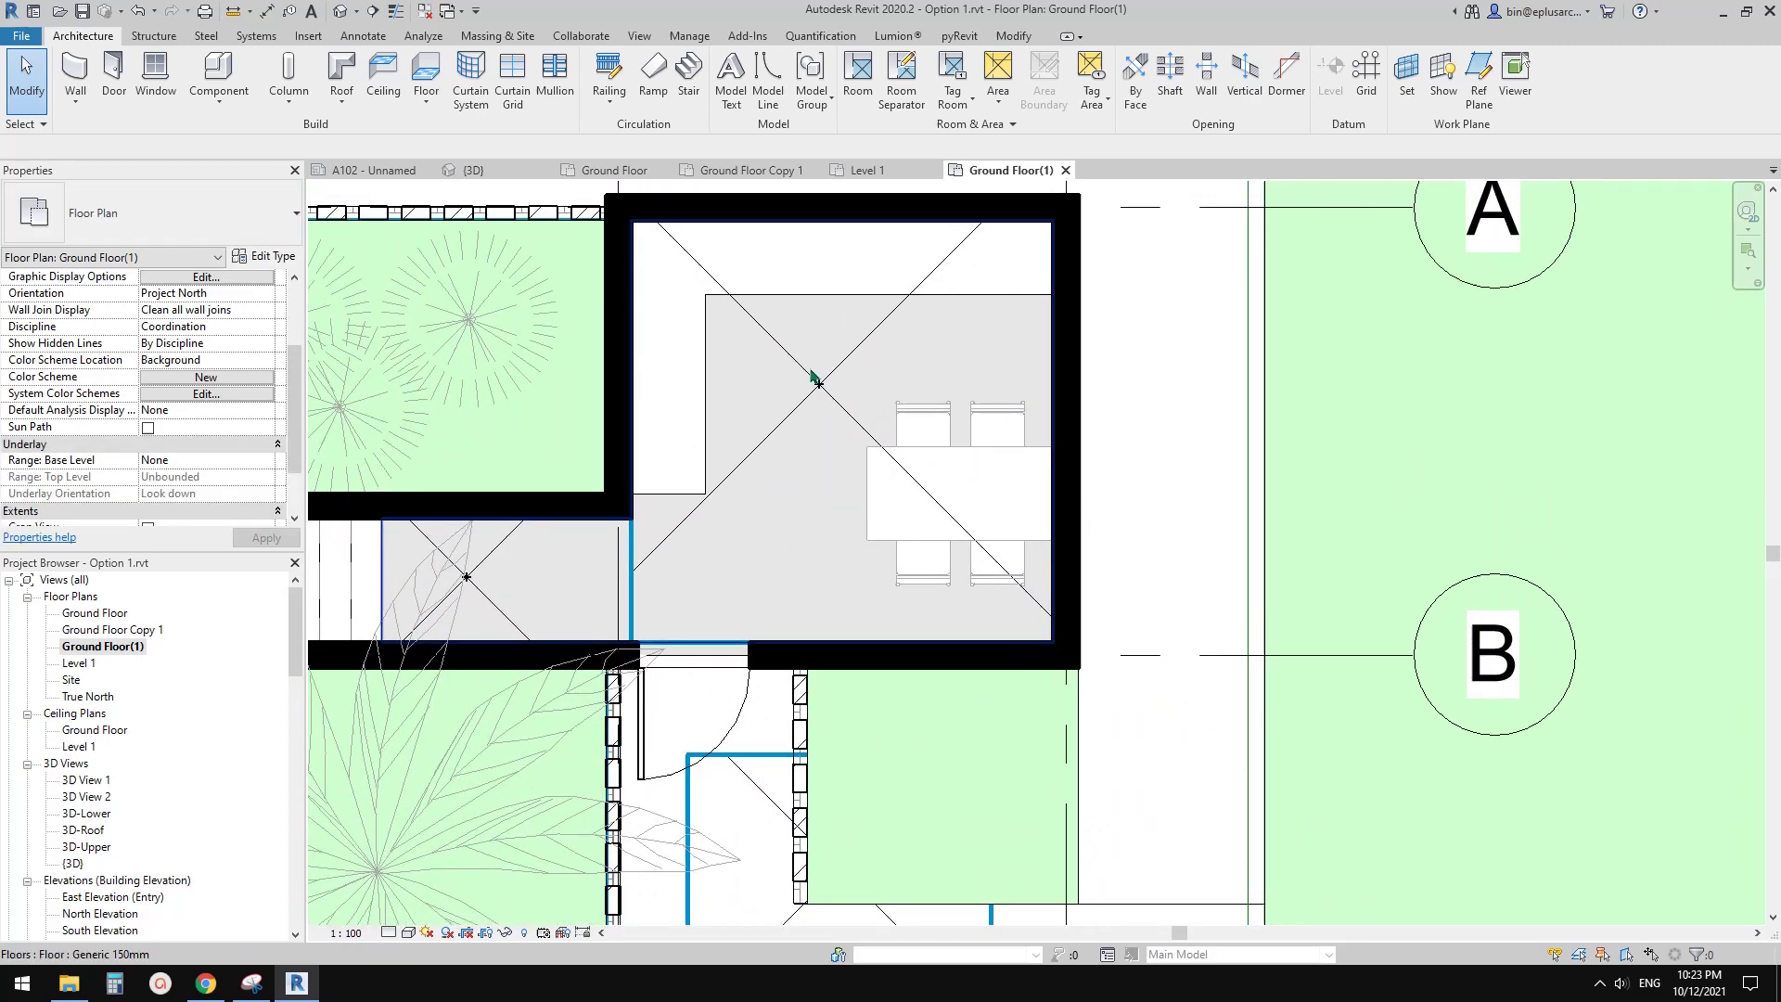
pyautogui.click(865, 382)
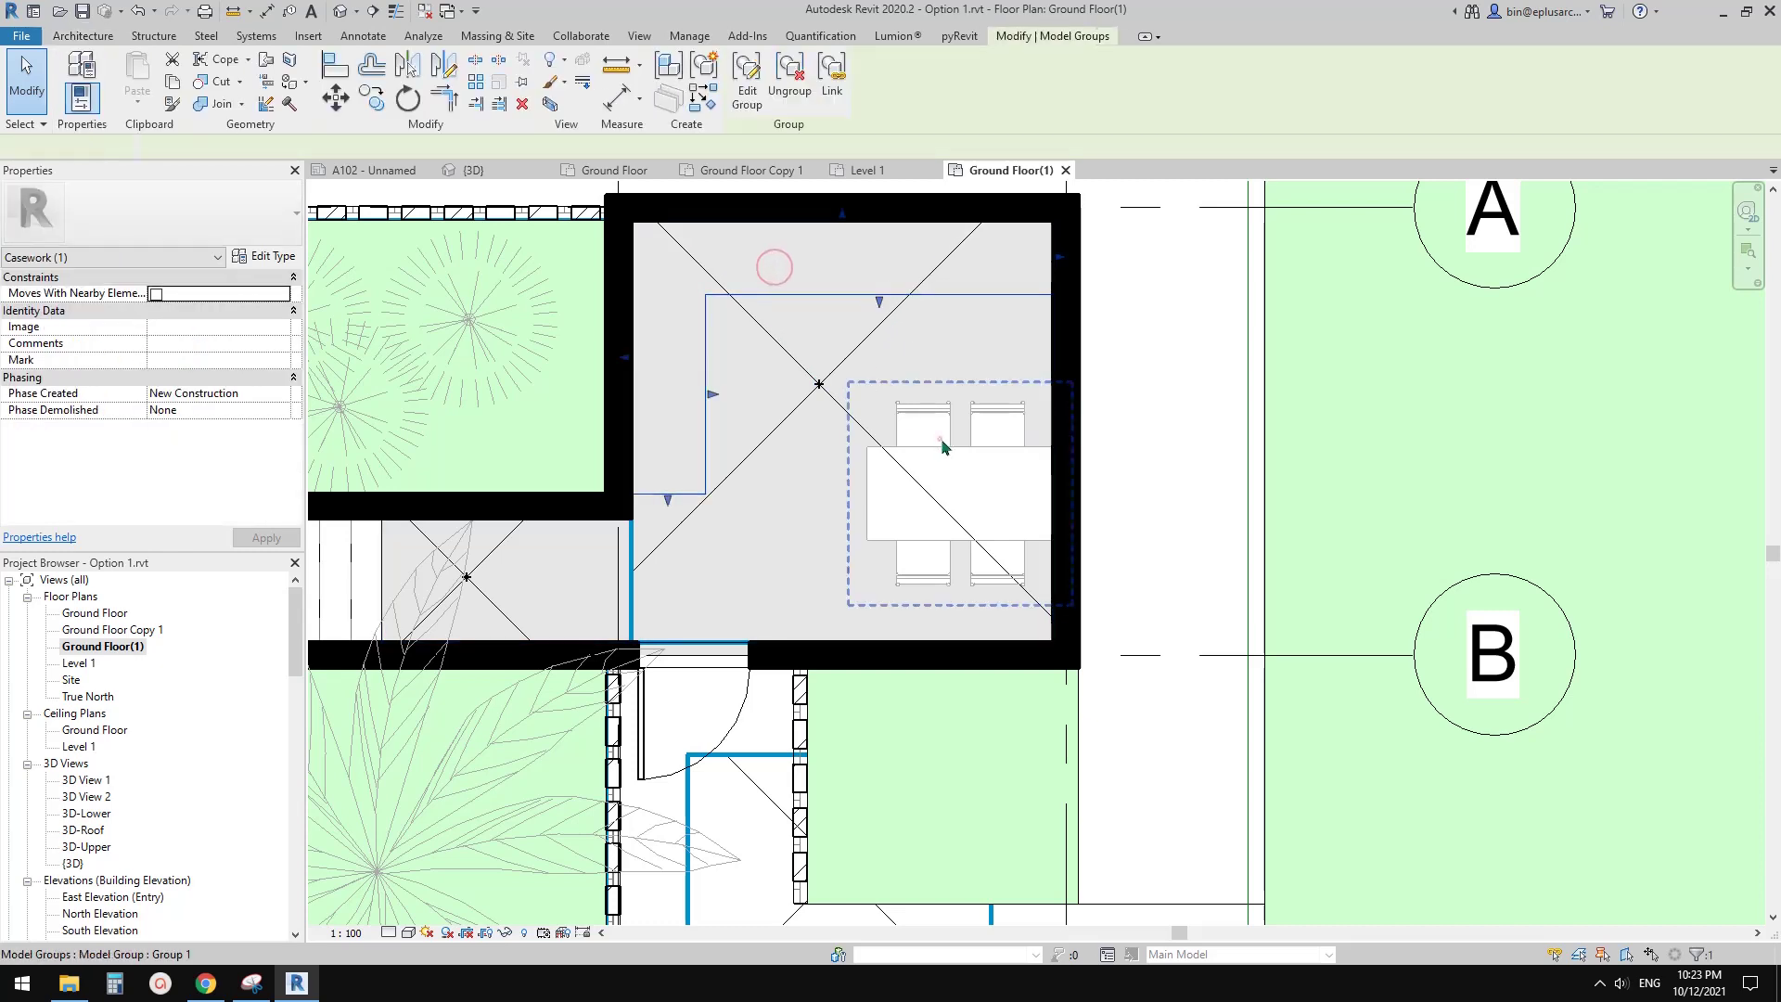
pyautogui.moveTo(953, 483); pyautogui.dragTo(873, 477, button='middle')
pyautogui.press('Escape')
pyautogui.click(903, 357)
pyautogui.press('Escape')
pyautogui.click(735, 268)
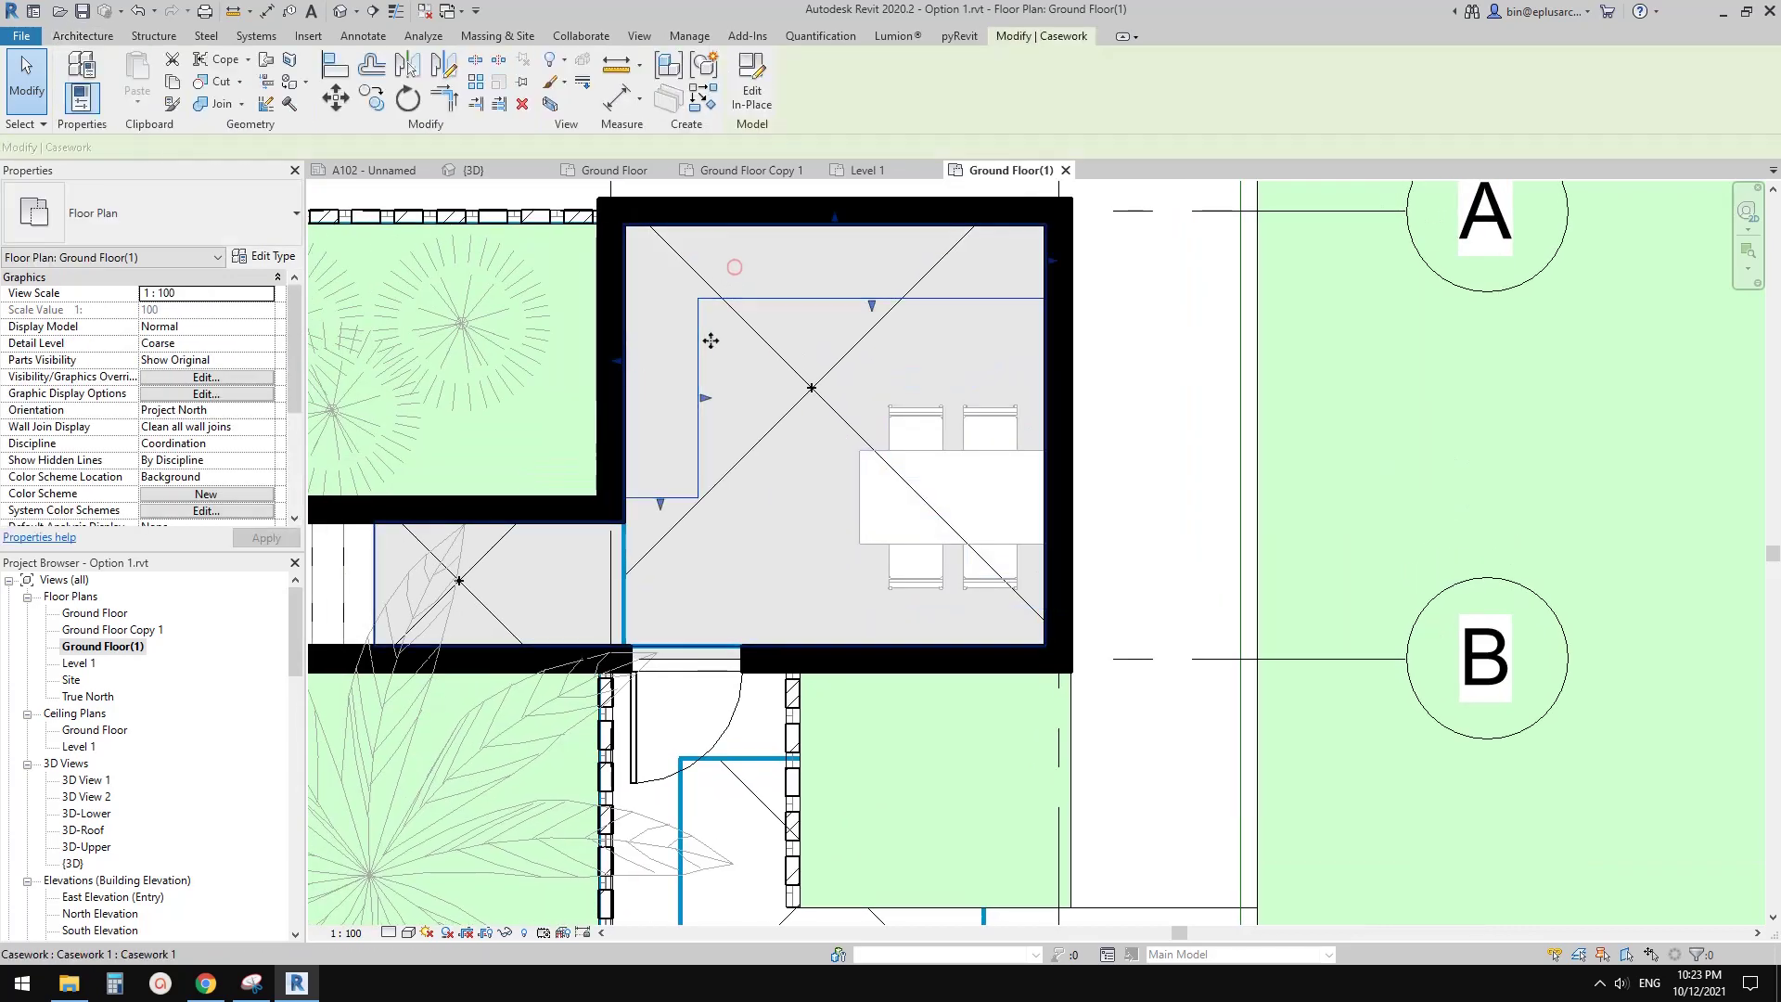
pyautogui.scroll(-1, 736, 372)
pyautogui.moveTo(736, 373); pyautogui.dragTo(760, 397, button='middle')
pyautogui.press('Escape')
pyautogui.scroll(1, 762, 345)
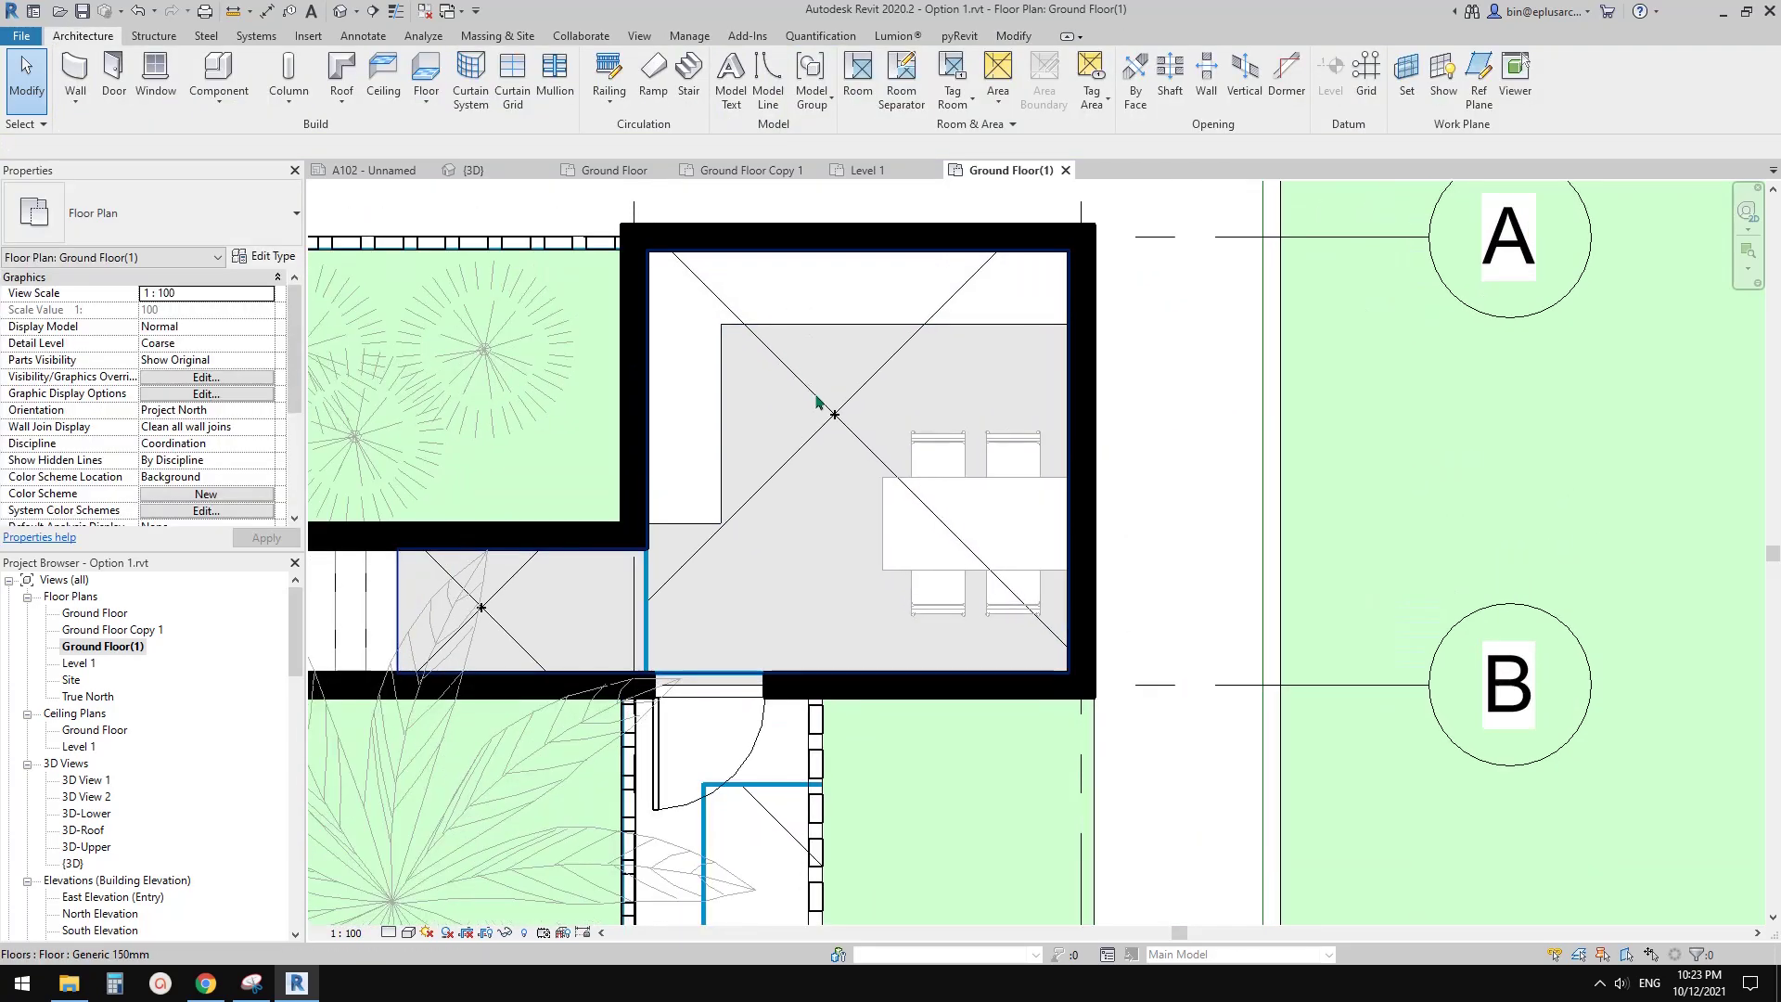
pyautogui.click(825, 397)
pyautogui.press('Escape')
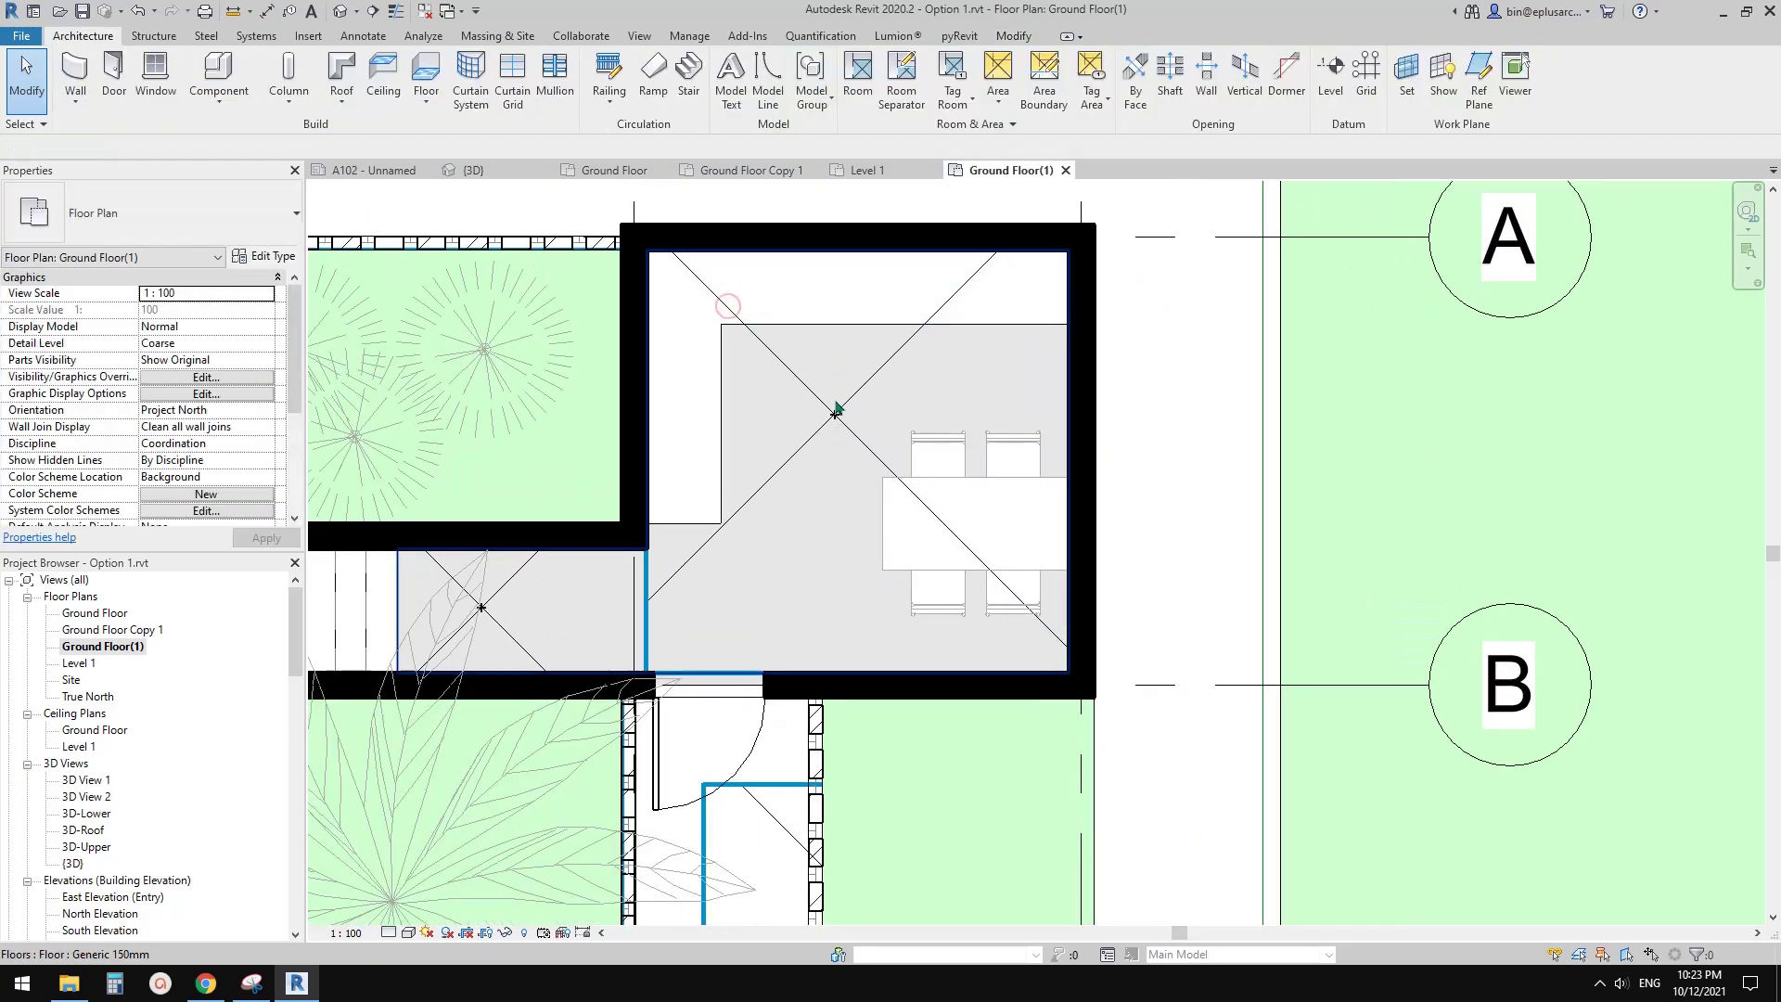
# Step: Select the dining room's Generic 150mm floor and examine the color fill around furniture and joinery in the other rooms
pyautogui.click(833, 393)
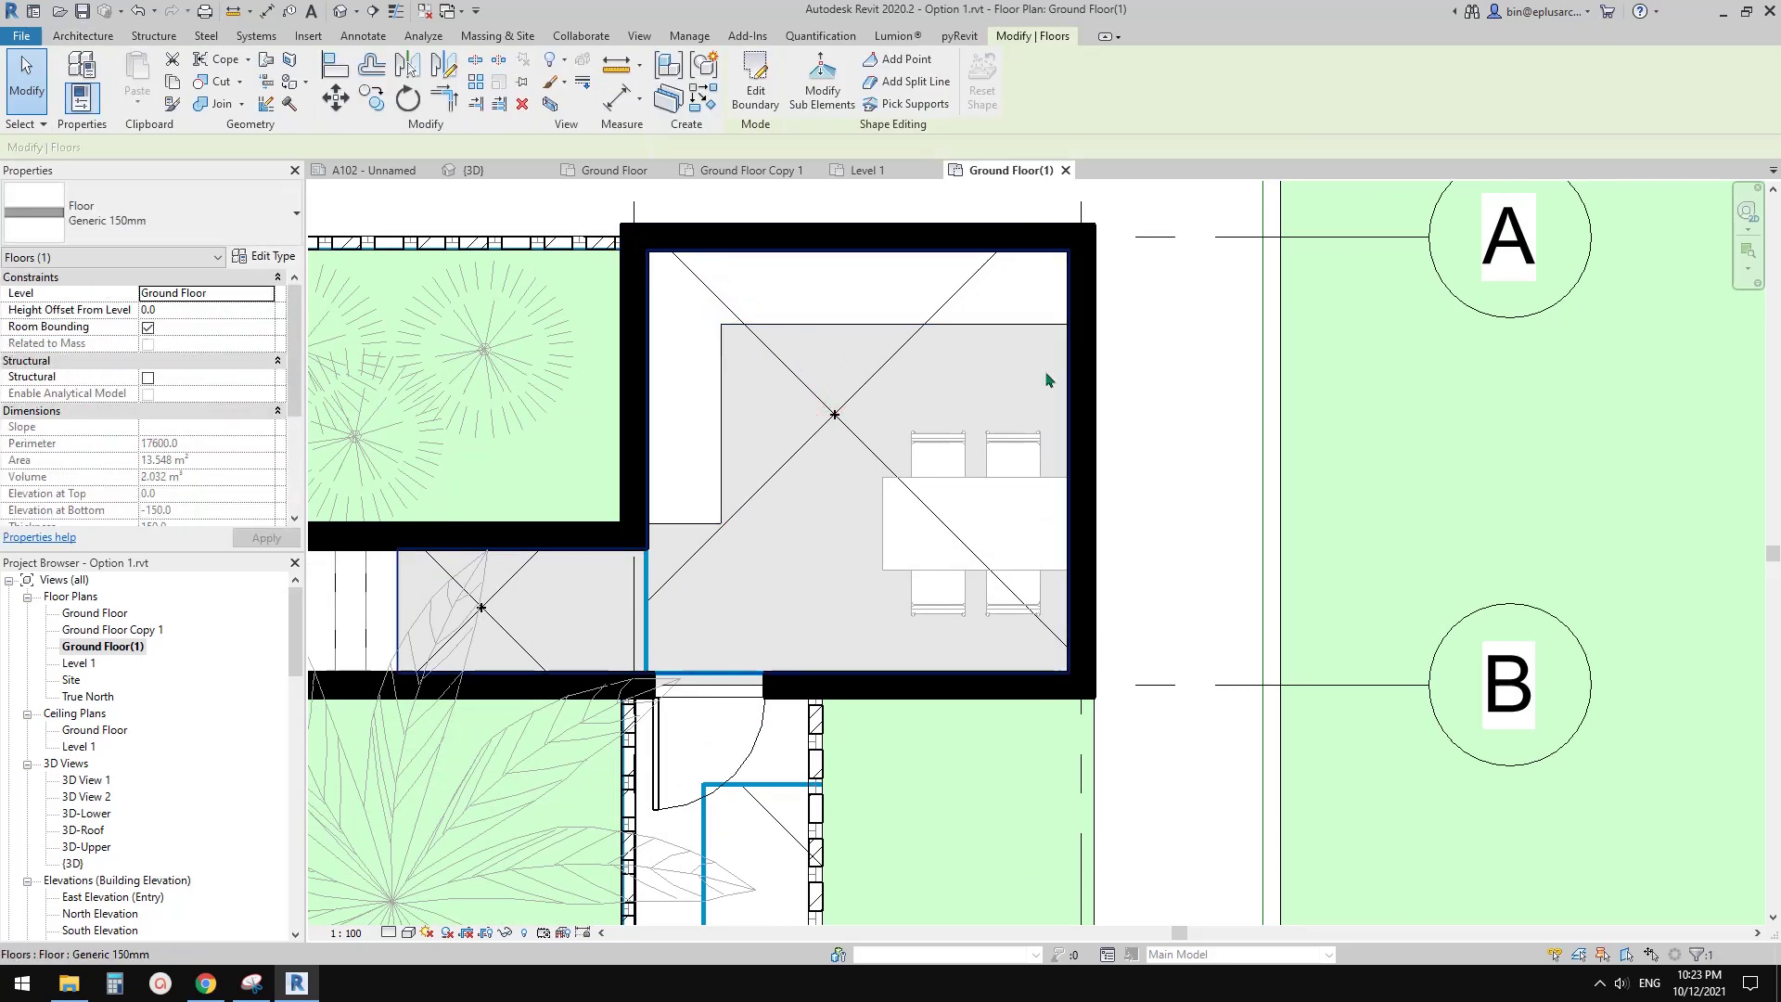
pyautogui.moveTo(764, 353); pyautogui.dragTo(1013, 306, button='middle')
pyautogui.scroll(-1, 811, 407)
pyautogui.scroll(-3, 955, 360)
pyautogui.moveTo(858, 547); pyautogui.dragTo(886, 309, button='middle')
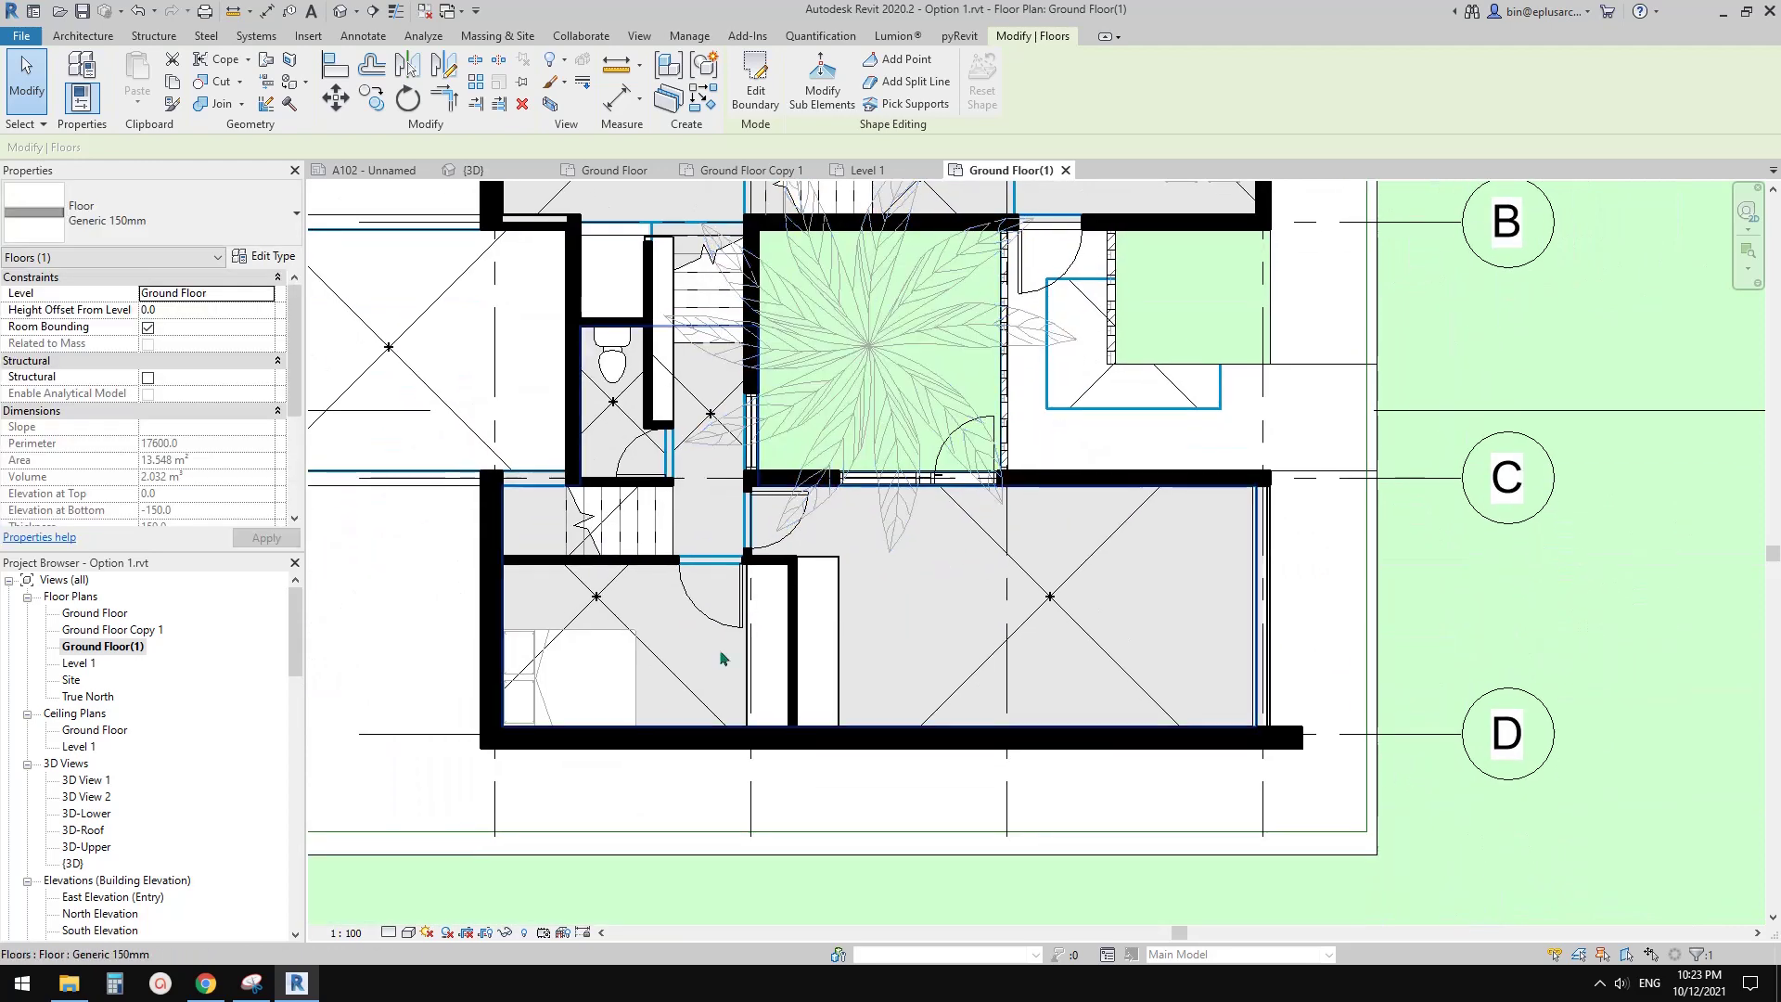
pyautogui.scroll(4, 695, 658)
pyautogui.scroll(-3, 858, 557)
pyautogui.moveTo(909, 455); pyautogui.dragTo(568, 648, button='middle')
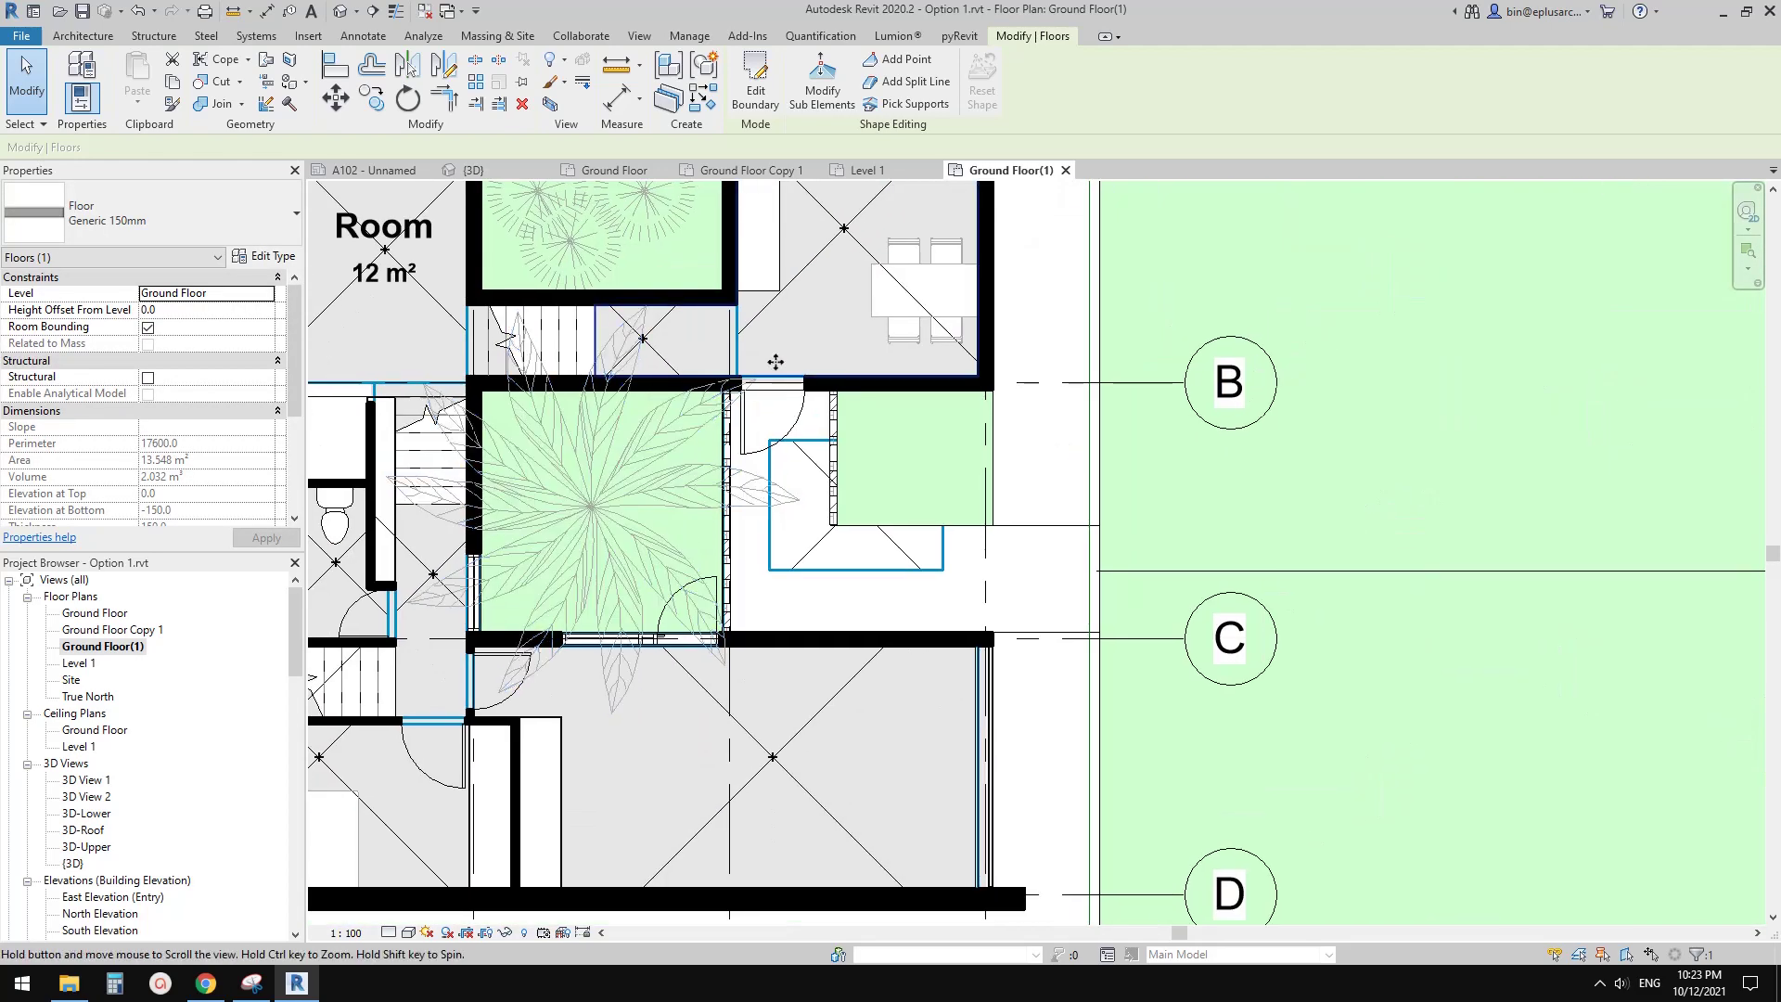
pyautogui.moveTo(776, 362); pyautogui.dragTo(690, 483, button='middle')
pyautogui.click(843, 368)
pyautogui.scroll(1, 844, 367)
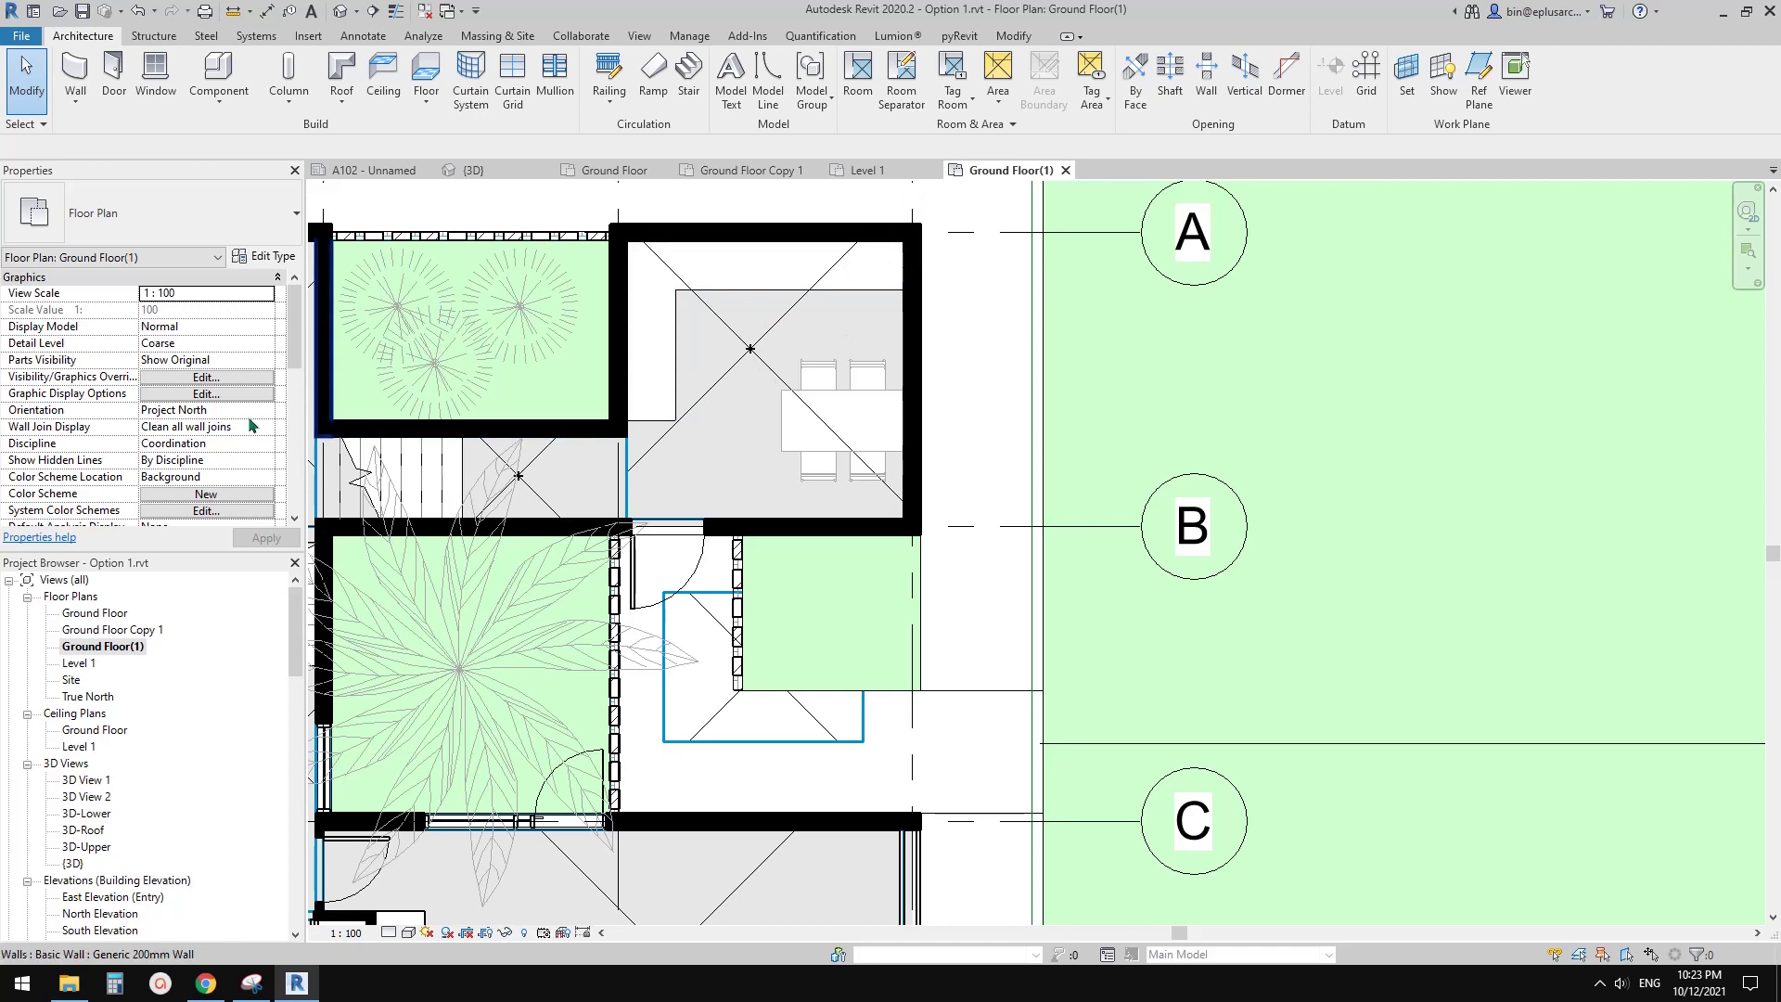
# Step: Set the floor plan's Color Scheme Location to Foreground and check the room fills across the plan
pyautogui.scroll(-2, 232, 436)
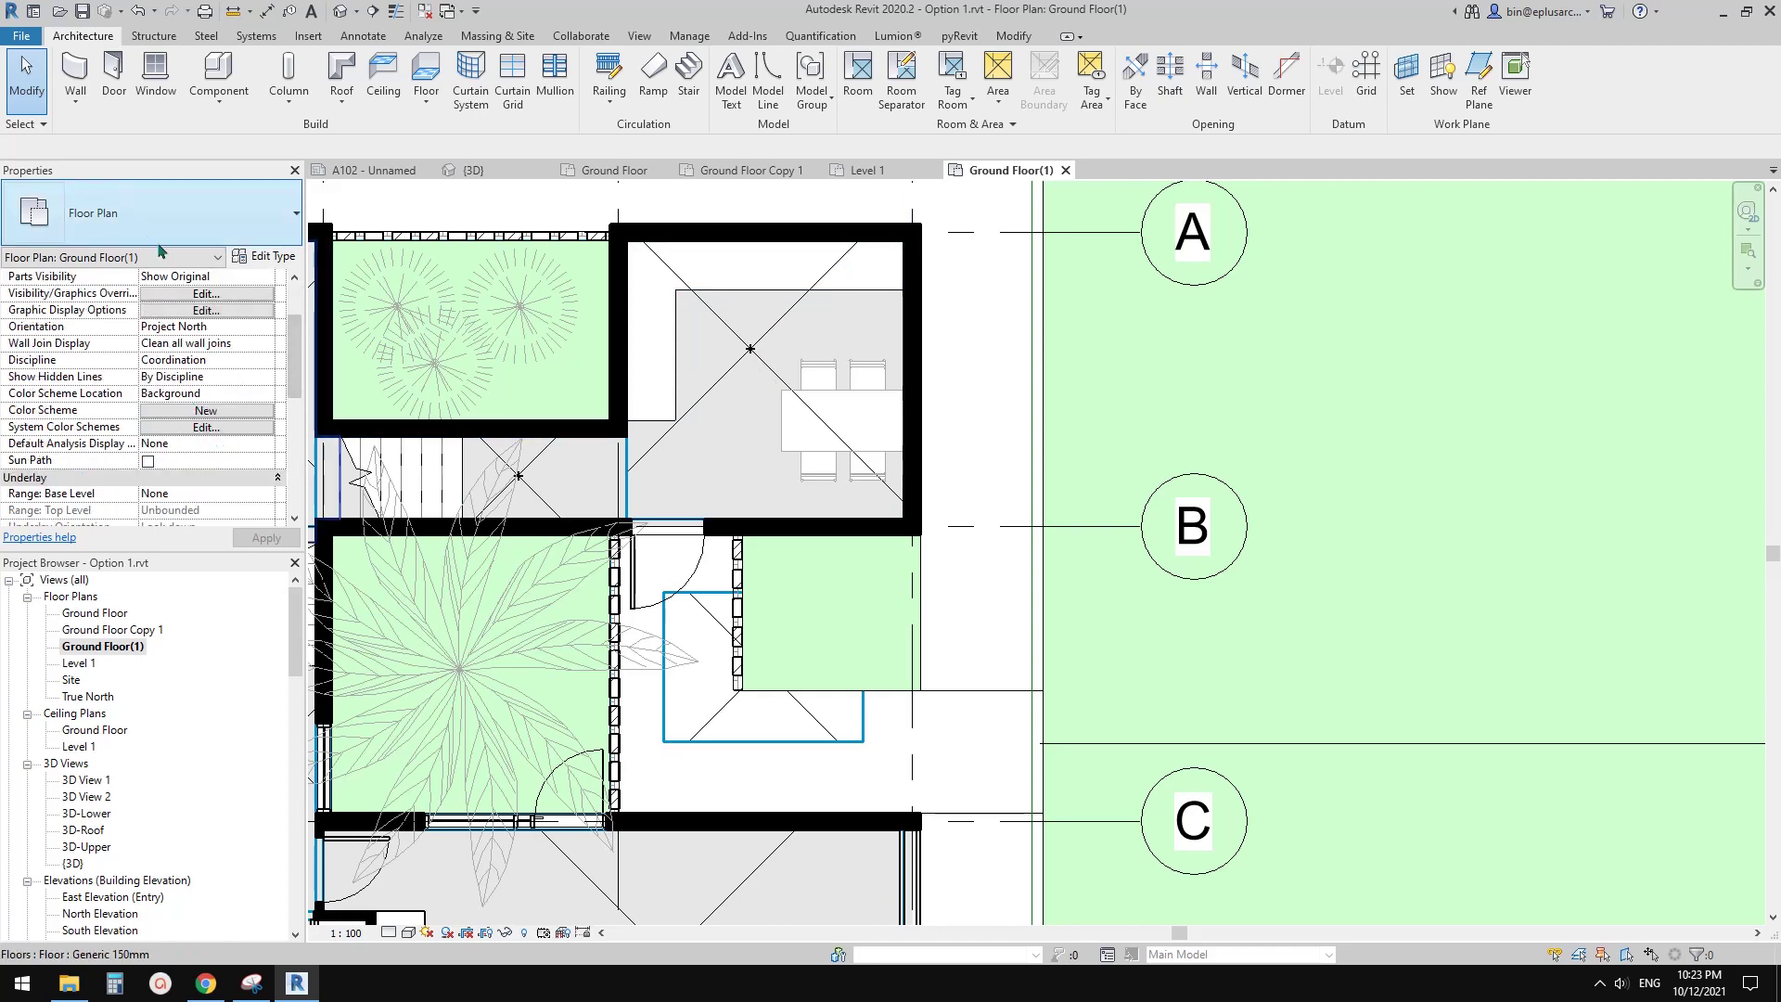
pyautogui.moveTo(293, 369)
pyautogui.mouseDown()
pyautogui.moveTo(298, 349)
pyautogui.moveTo(295, 432)
pyautogui.moveTo(299, 363)
pyautogui.mouseUp()
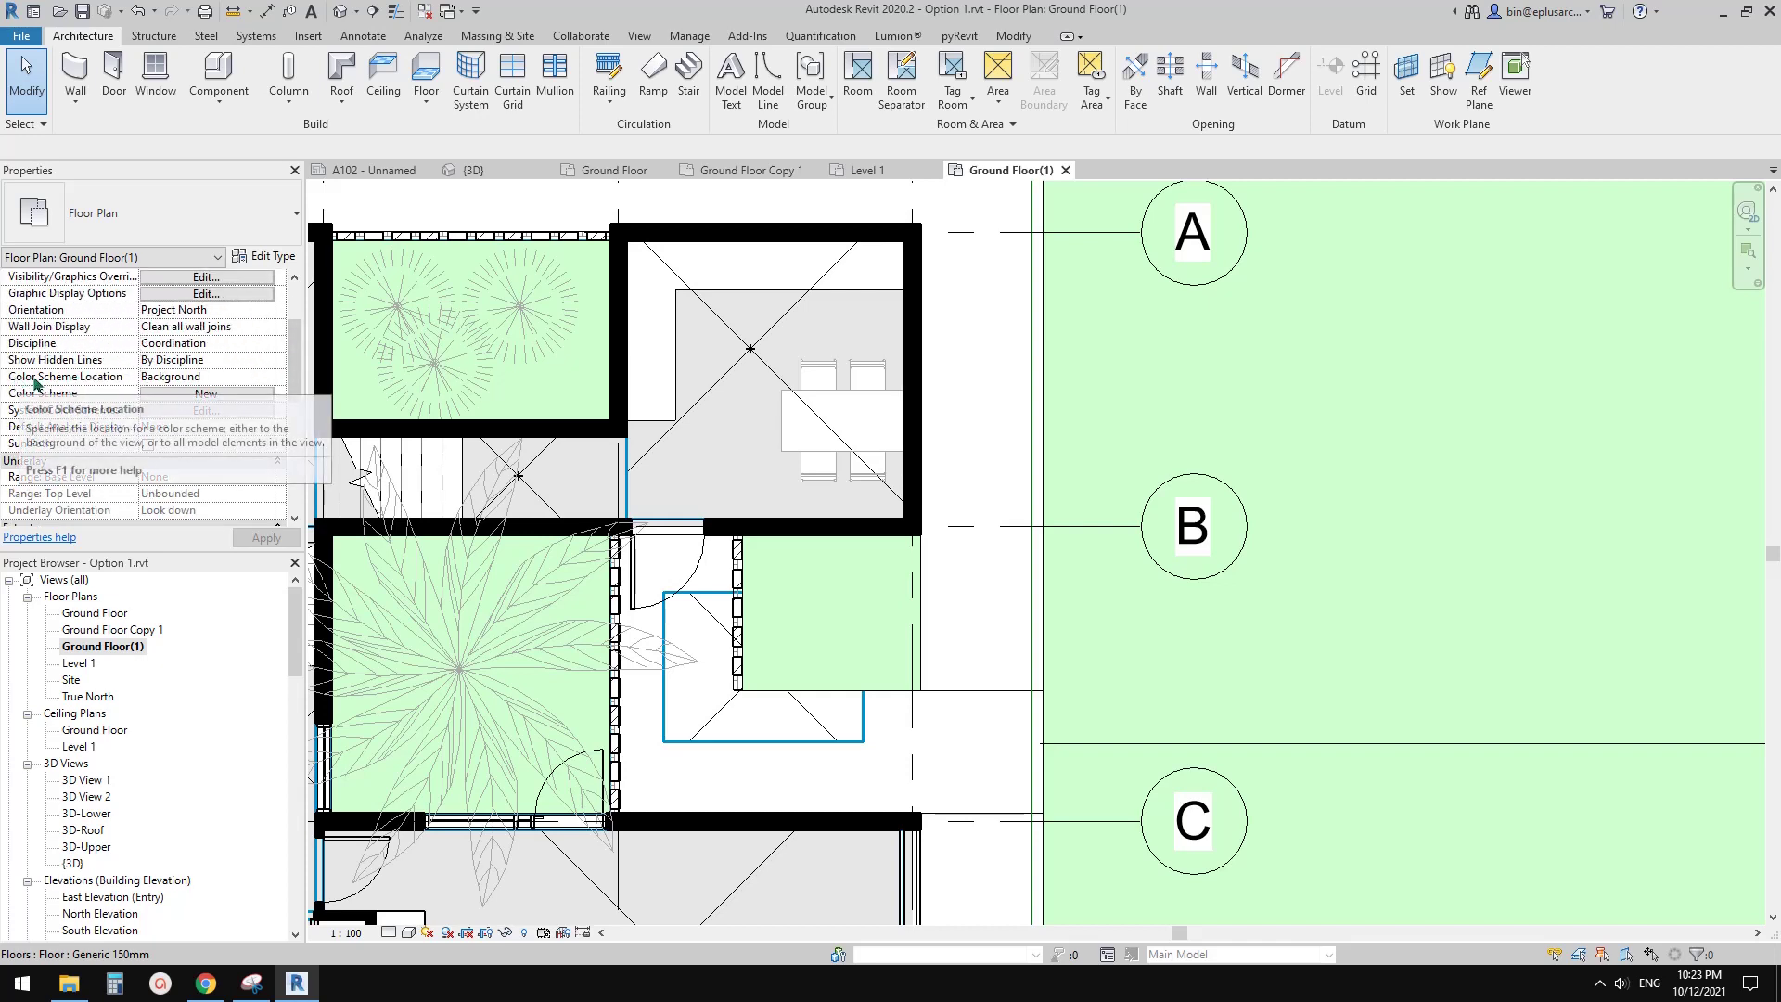
pyautogui.click(252, 377)
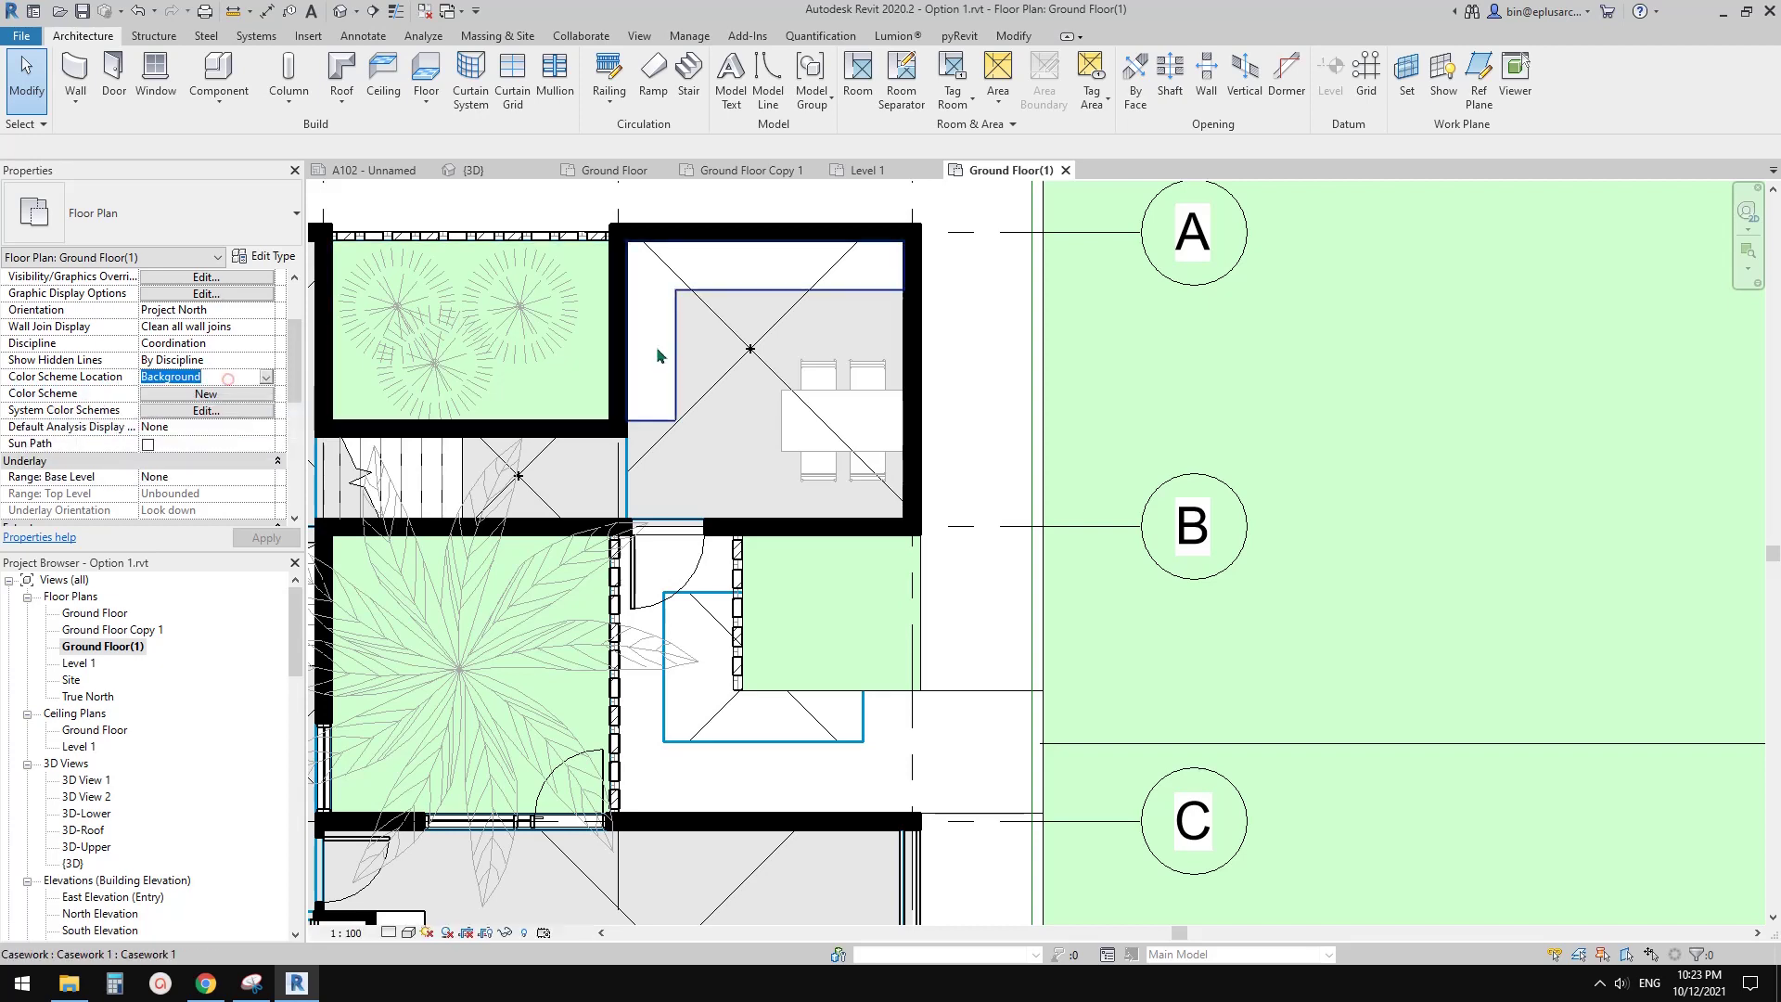
pyautogui.click(265, 377)
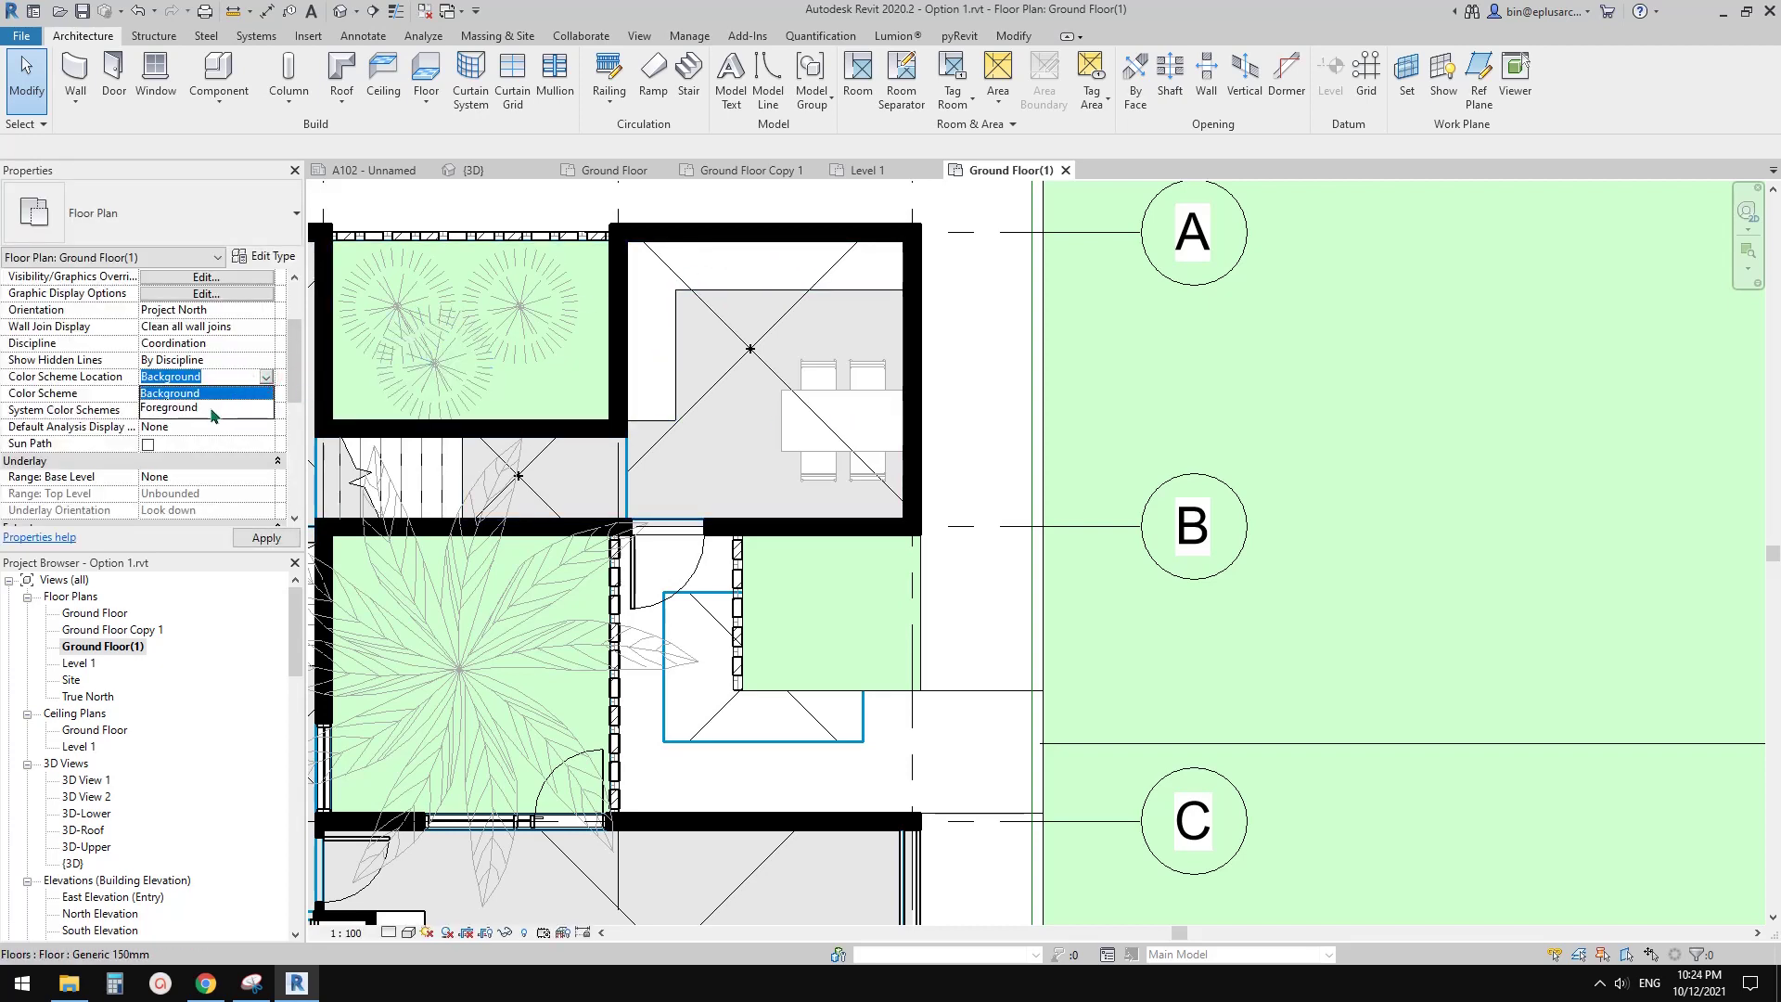
pyautogui.click(173, 409)
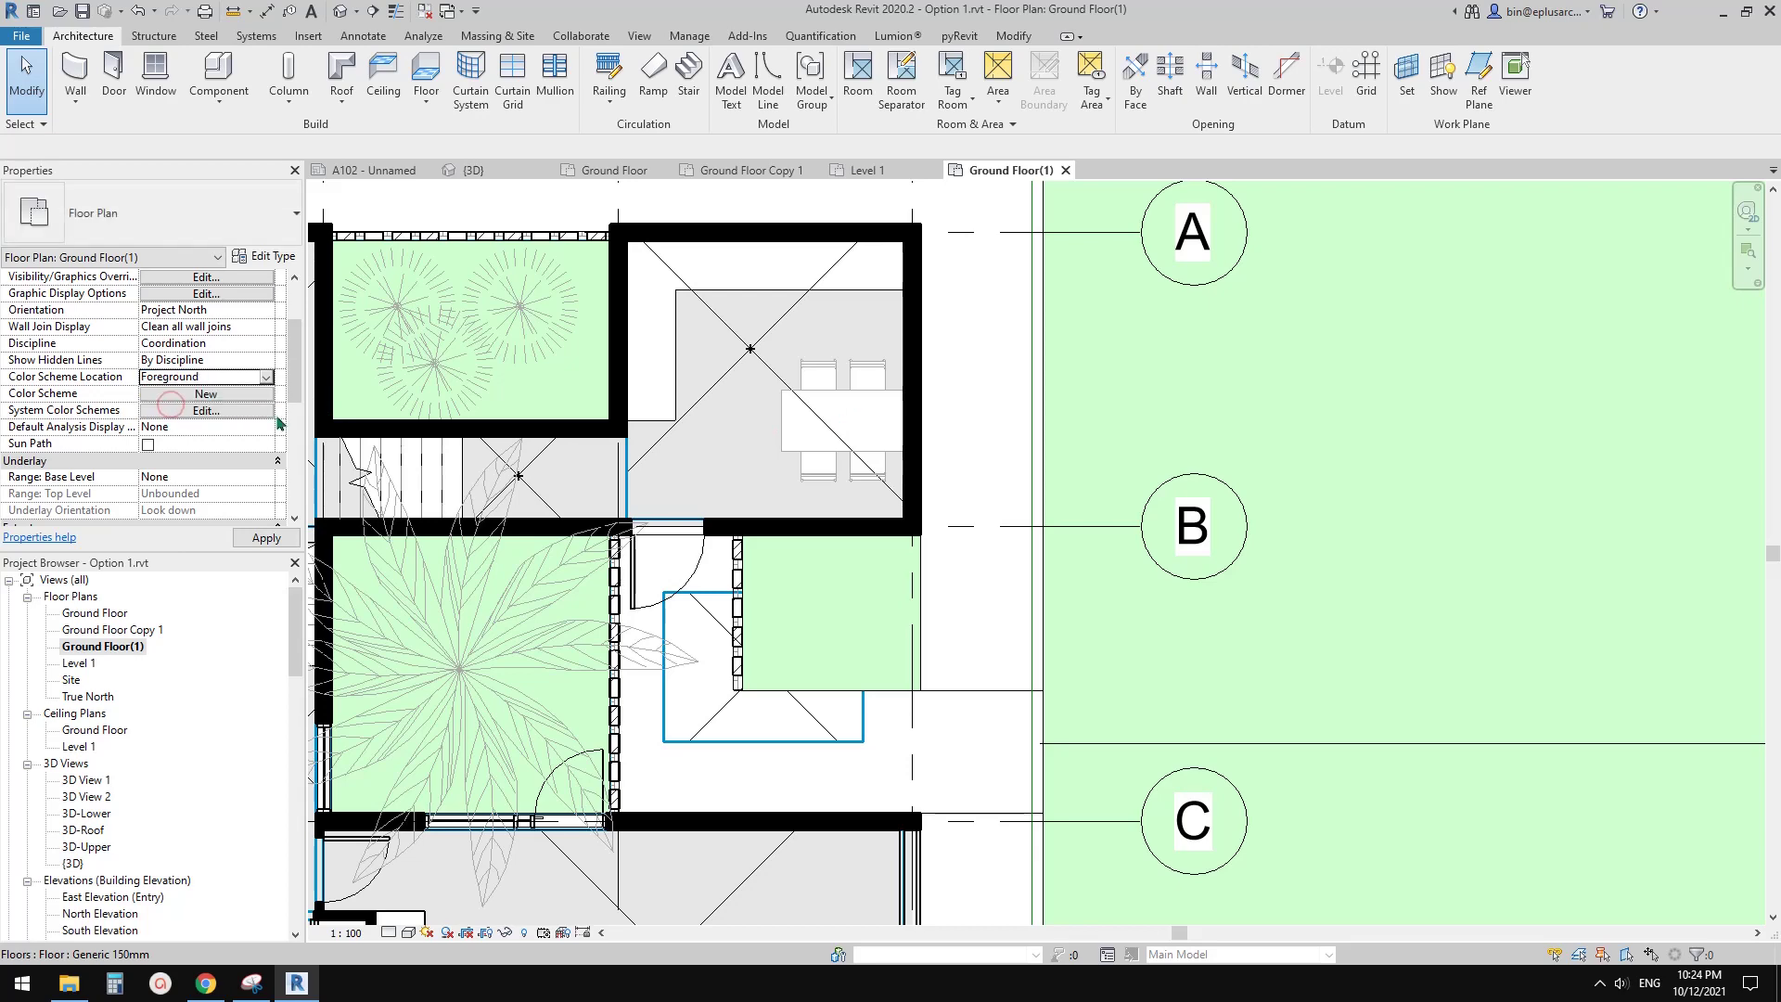
pyautogui.scroll(-3, 875, 405)
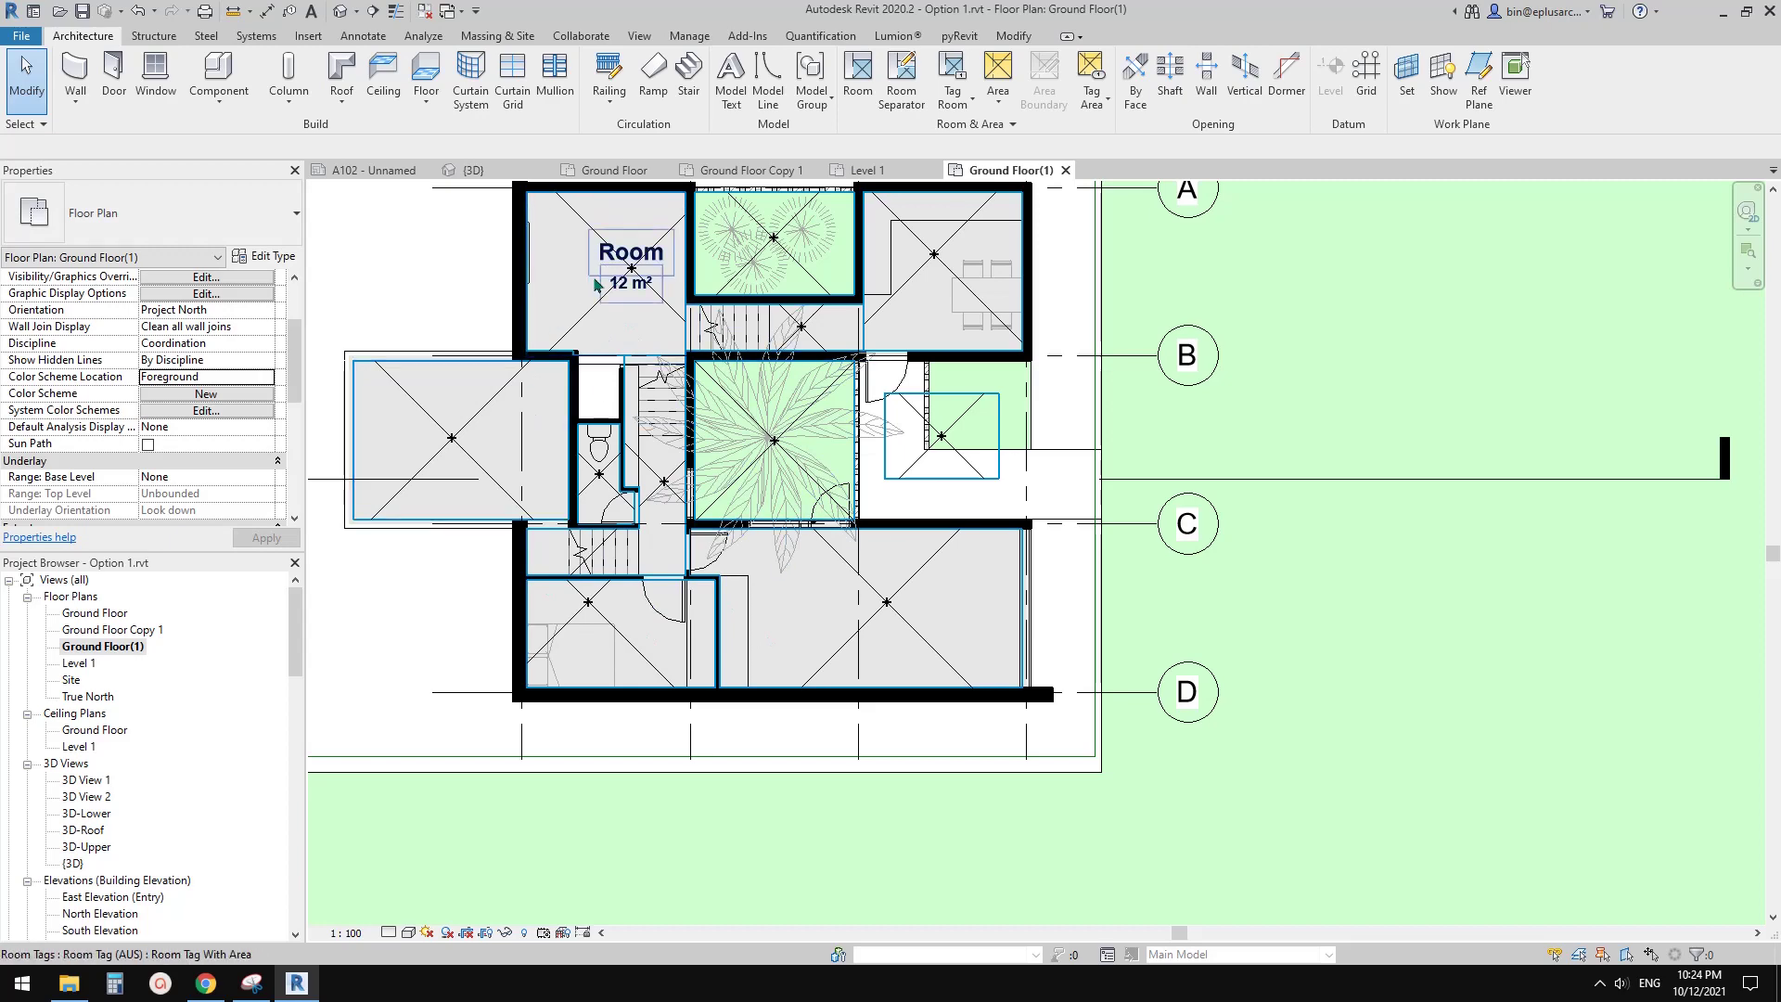
pyautogui.scroll(-1, 1180, 363)
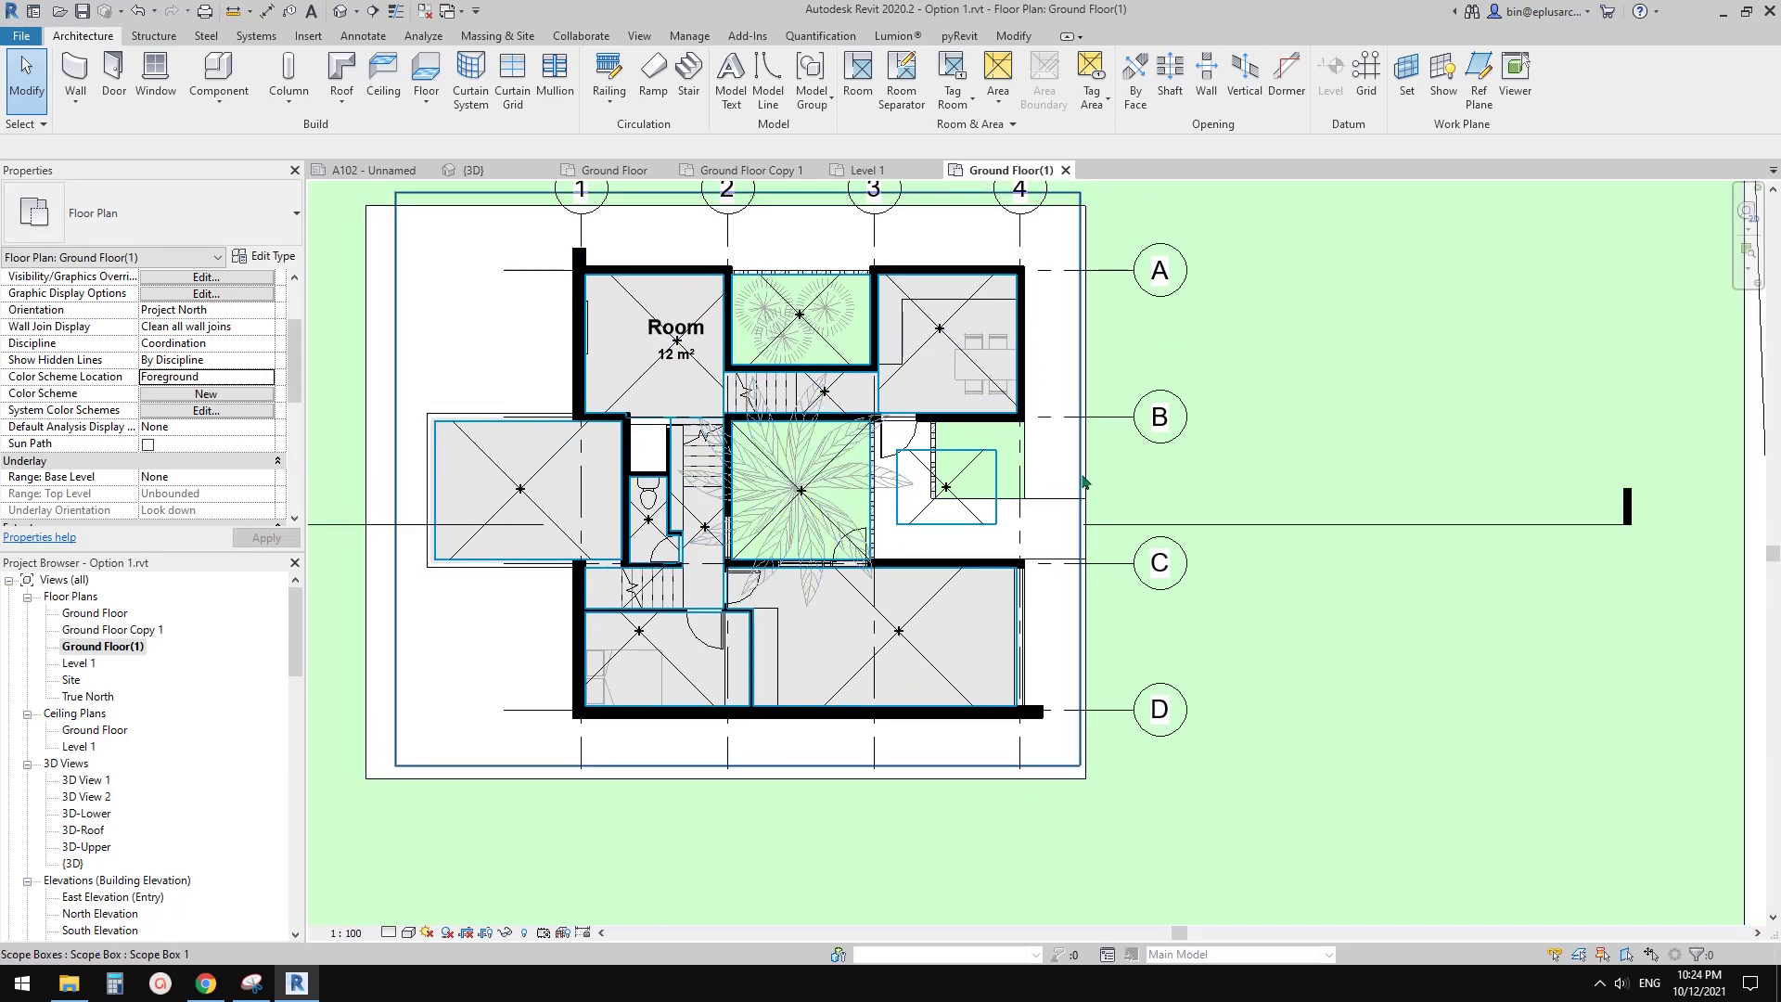
pyautogui.scroll(2, 1081, 487)
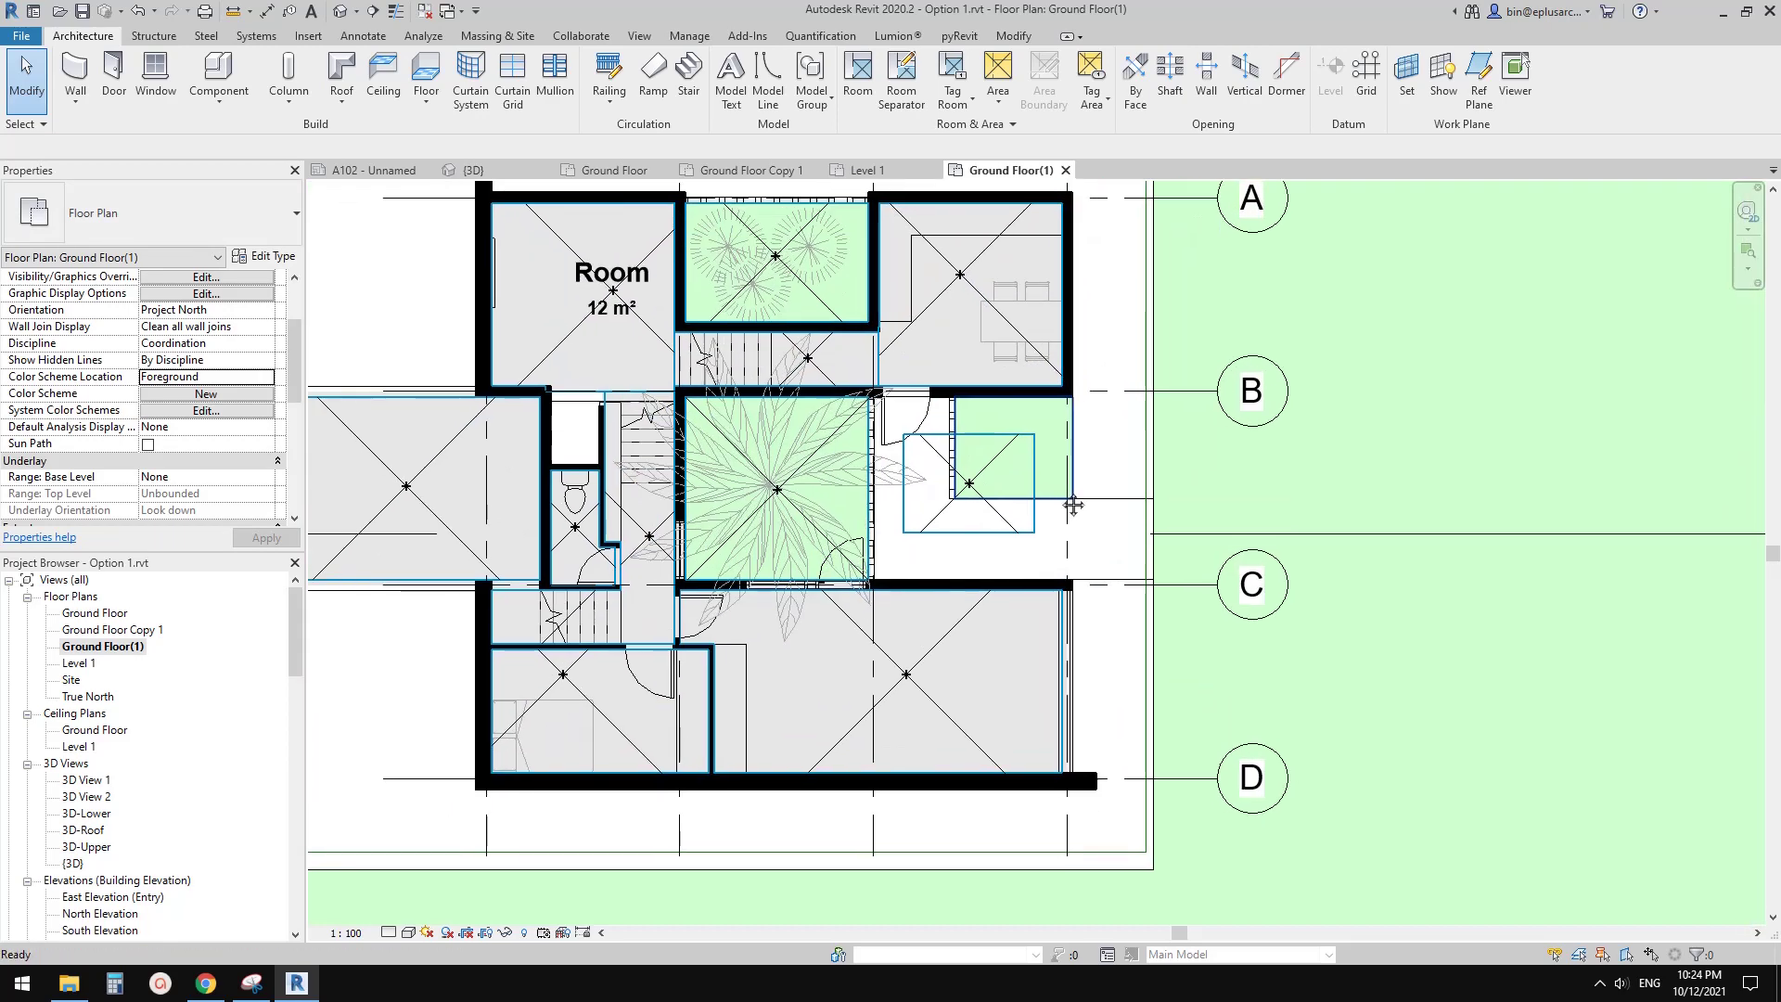
# Step: Return the floor plan's Color Scheme Location to Background and review the room fills across the plan
pyautogui.click(266, 377)
pyautogui.click(168, 394)
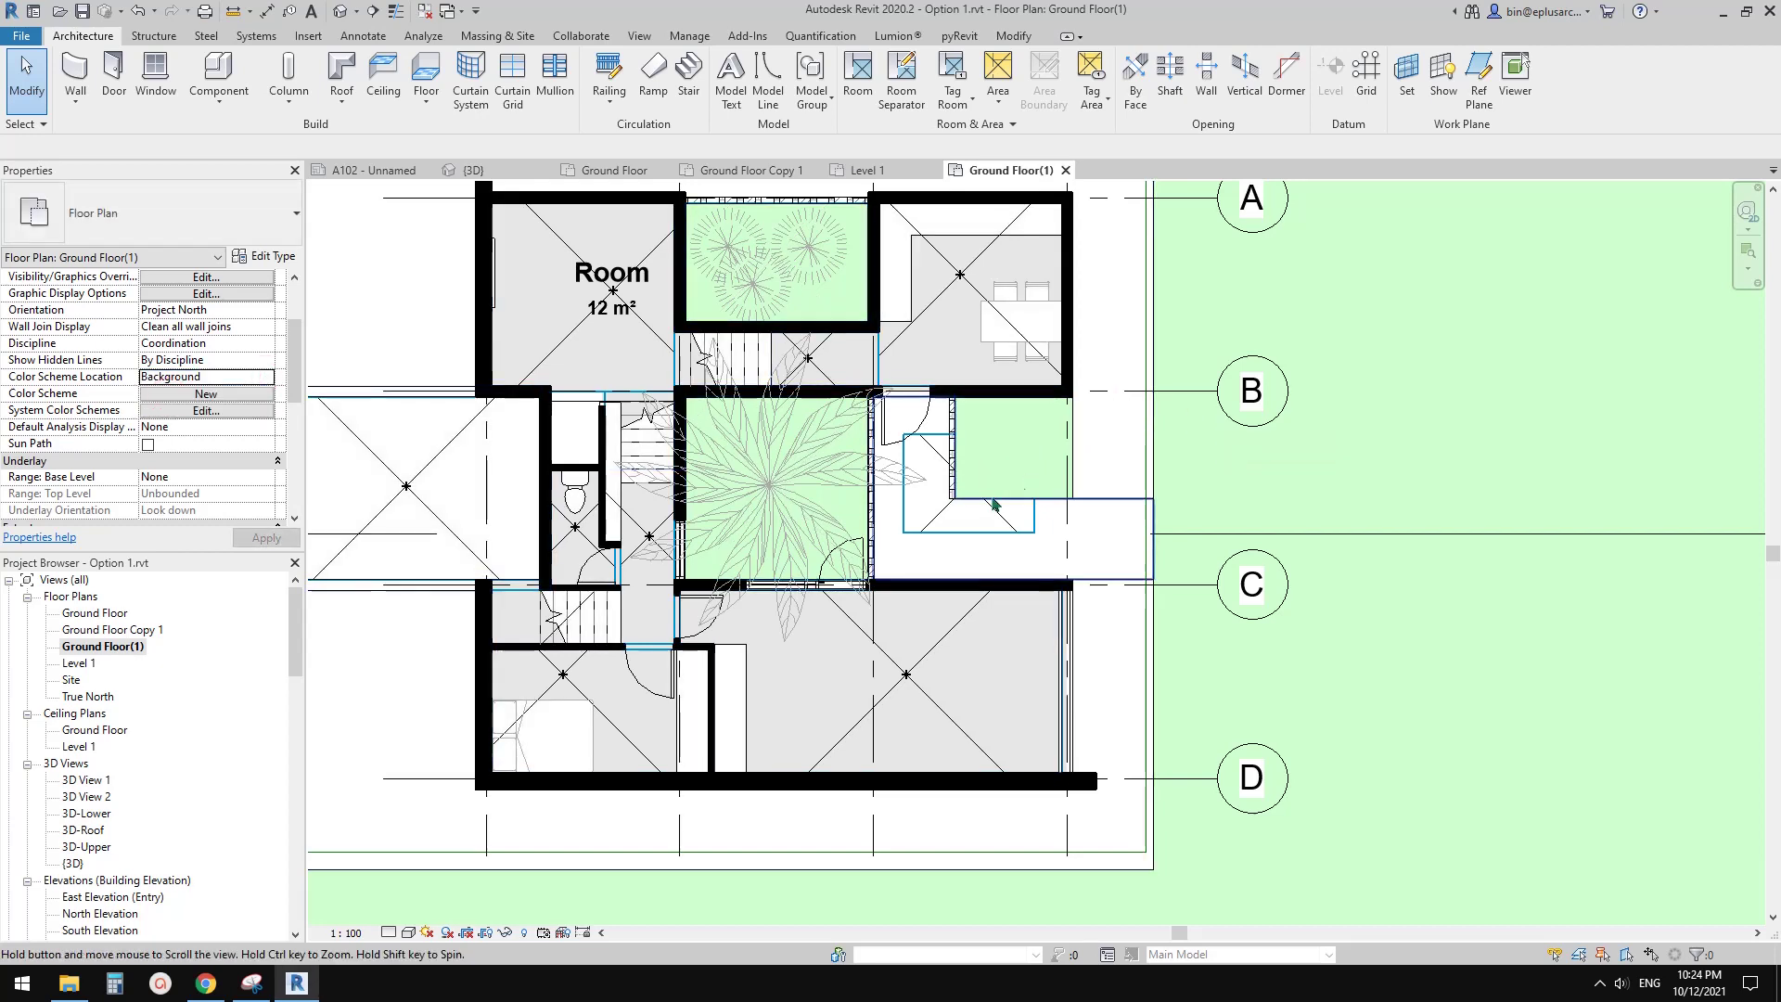
pyautogui.scroll(-2, 1197, 408)
pyautogui.moveTo(1072, 517); pyautogui.dragTo(1024, 524, button='middle')
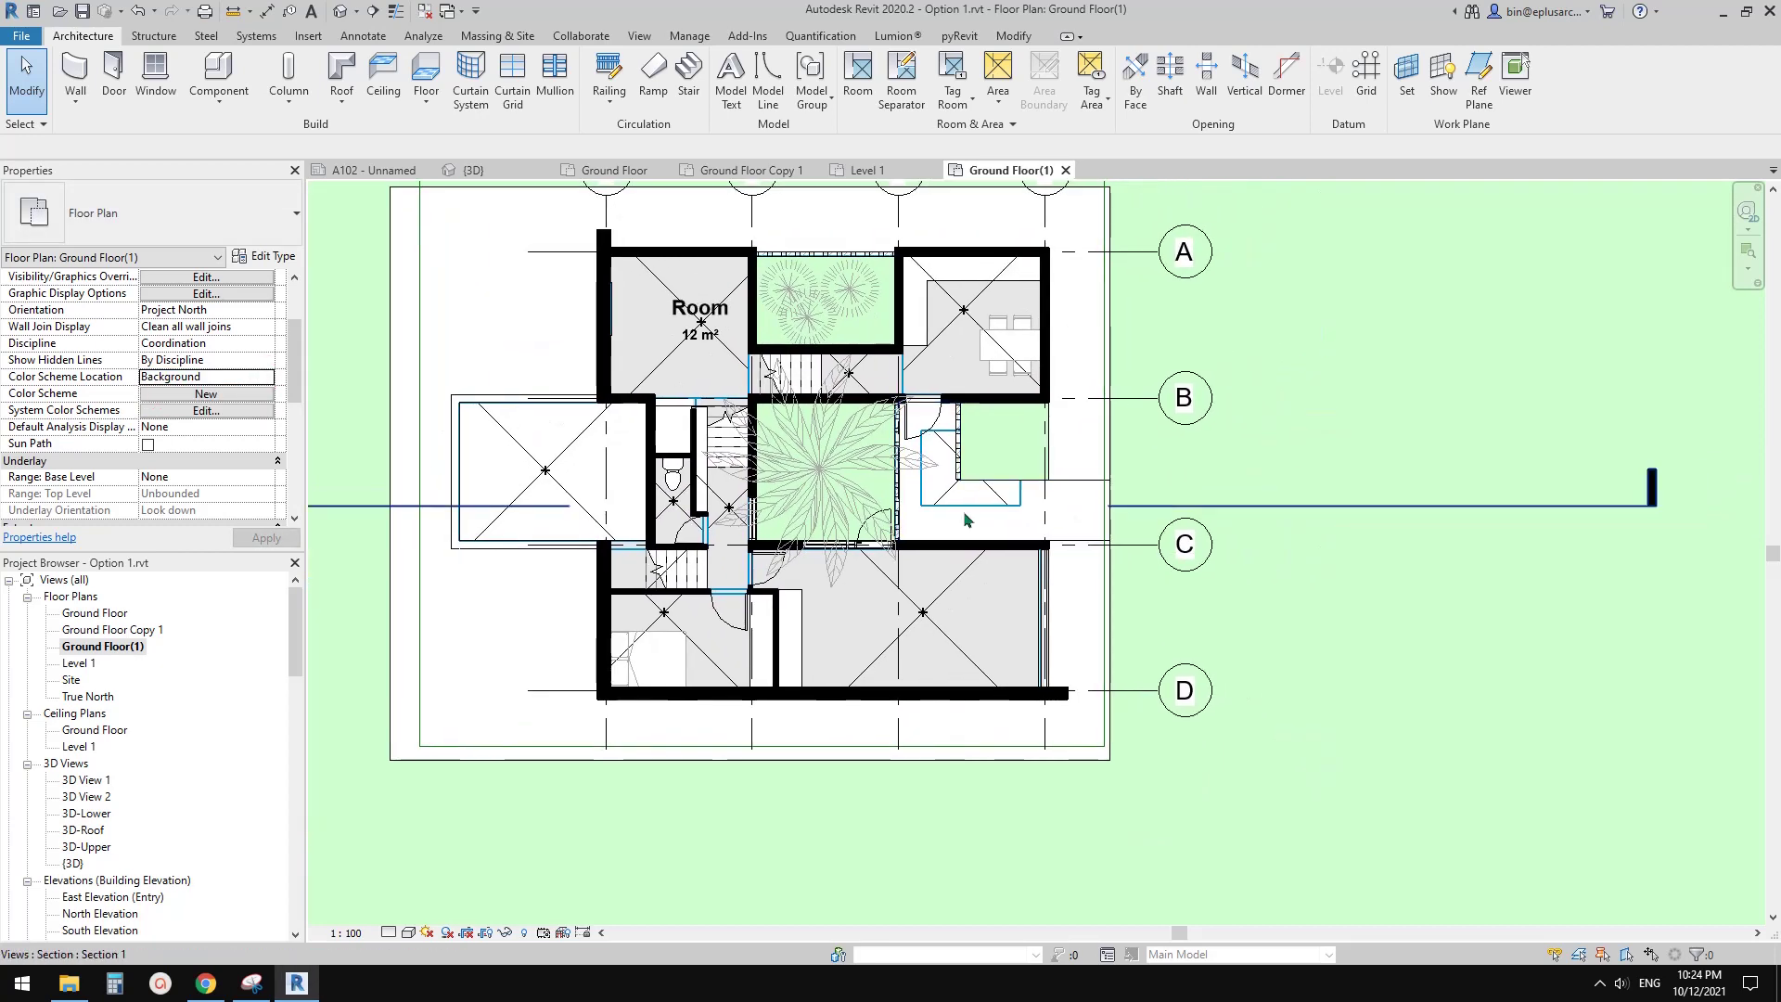
pyautogui.scroll(1, 758, 487)
pyautogui.moveTo(712, 512); pyautogui.dragTo(802, 487, button='middle')
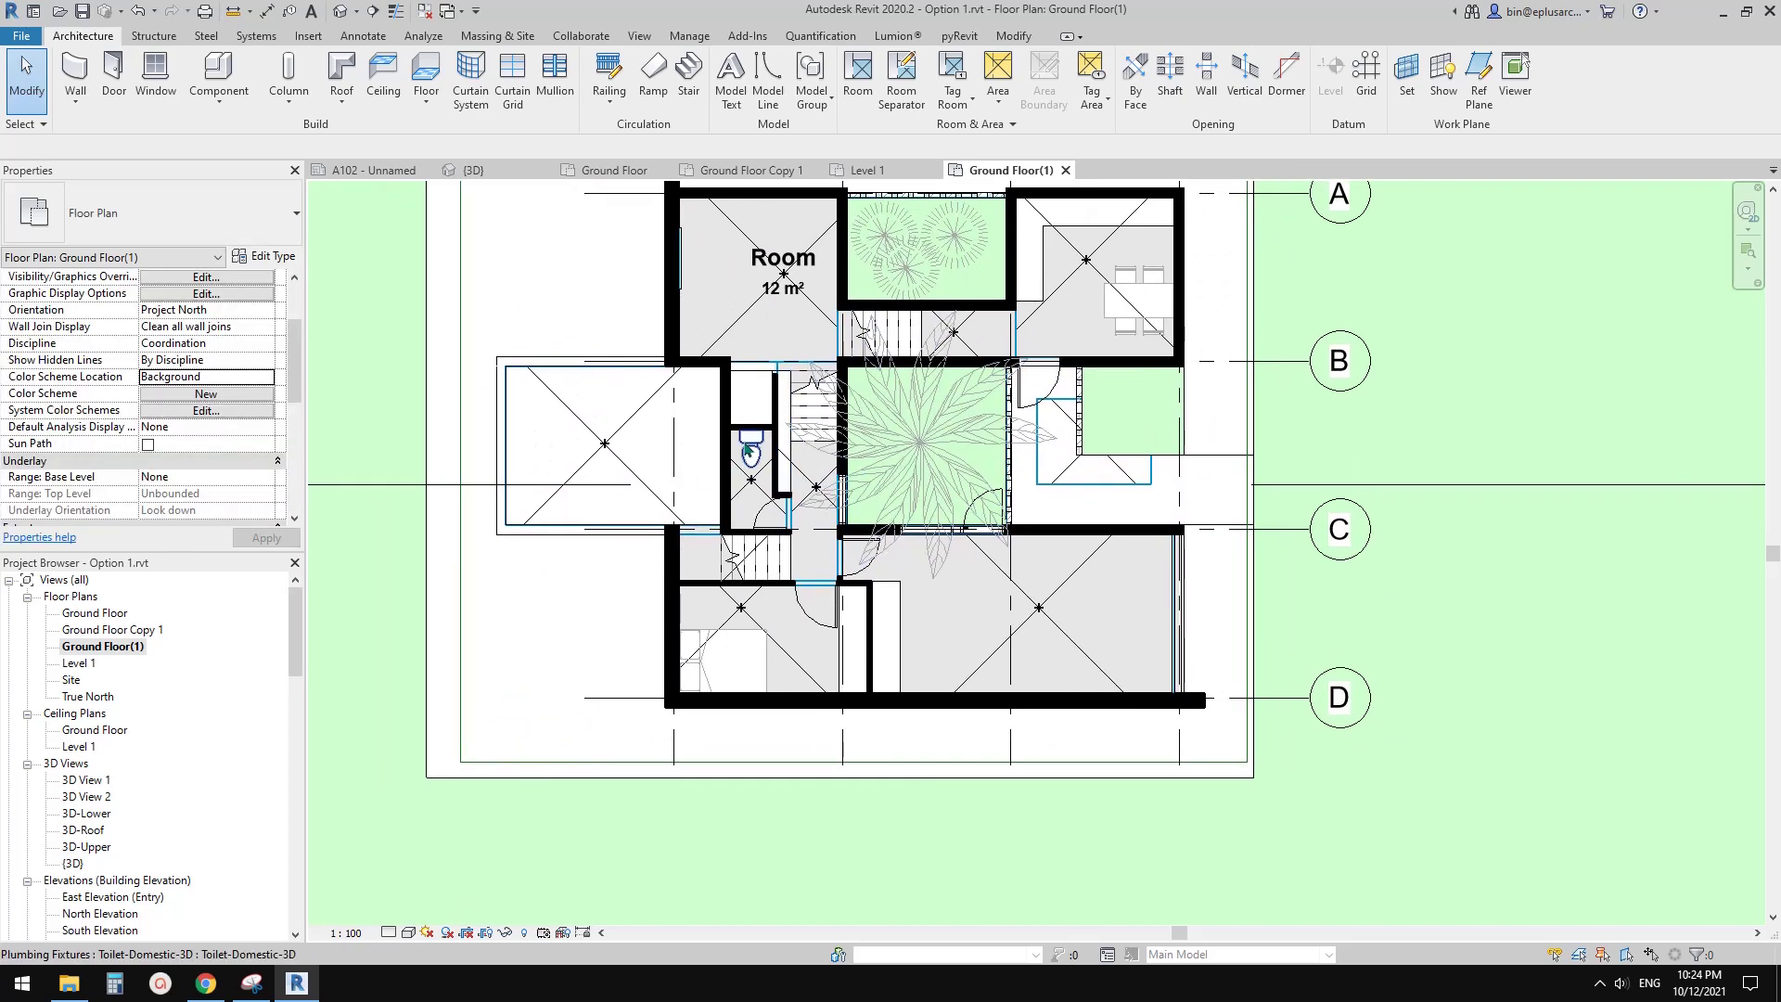
# Step: Hide the generic model covering the large room beside the toilet so its room fill shows in the plan
pyautogui.scroll(1, 675, 446)
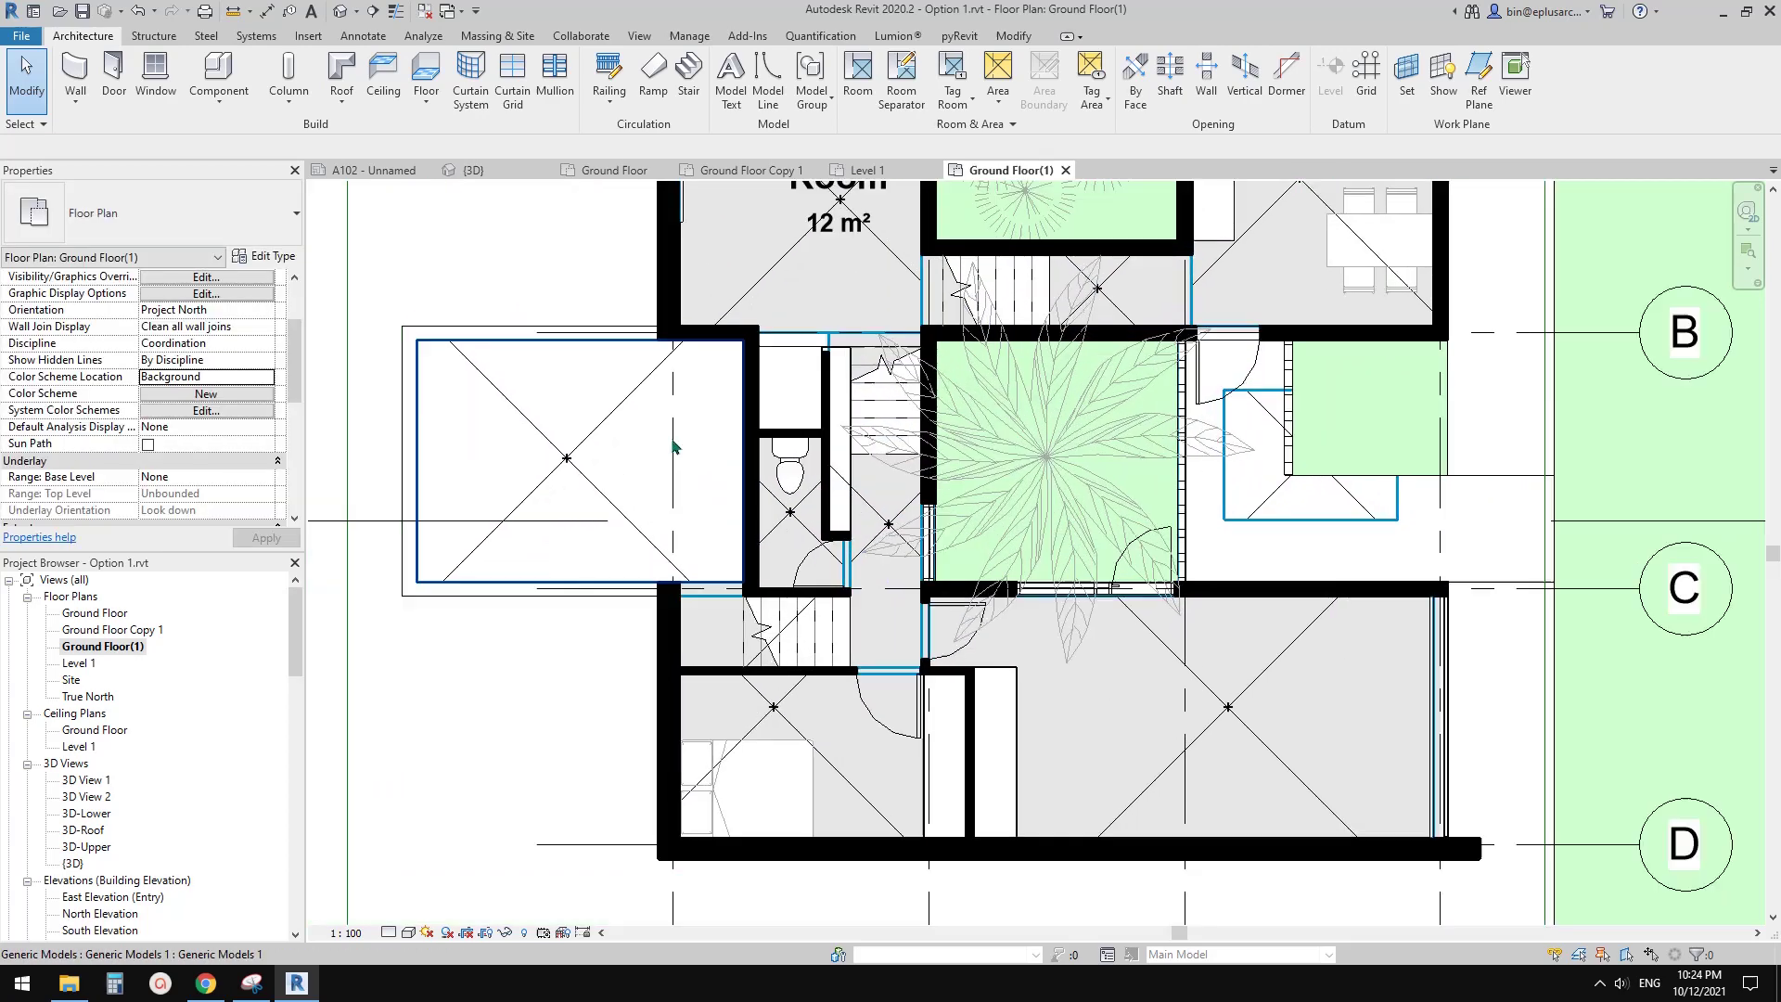
pyautogui.click(540, 396)
pyautogui.moveTo(561, 451); pyautogui.dragTo(562, 444, button='middle')
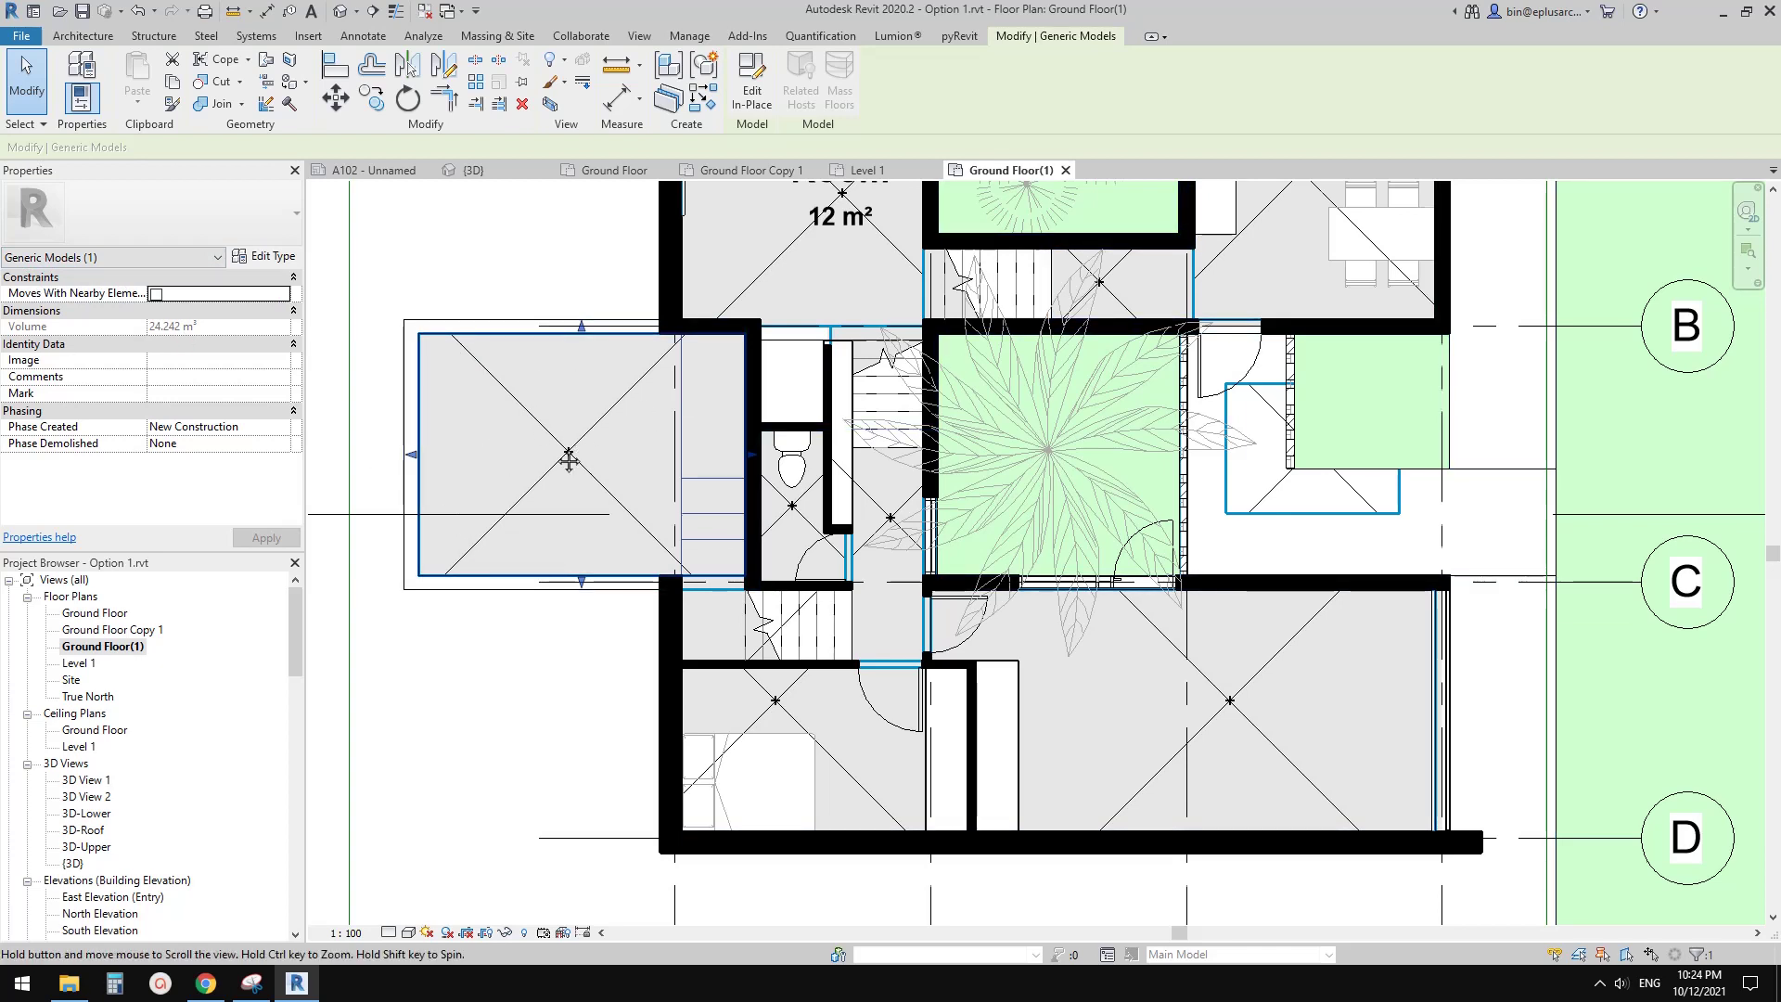
pyautogui.moveTo(569, 461); pyautogui.dragTo(567, 476, button='middle')
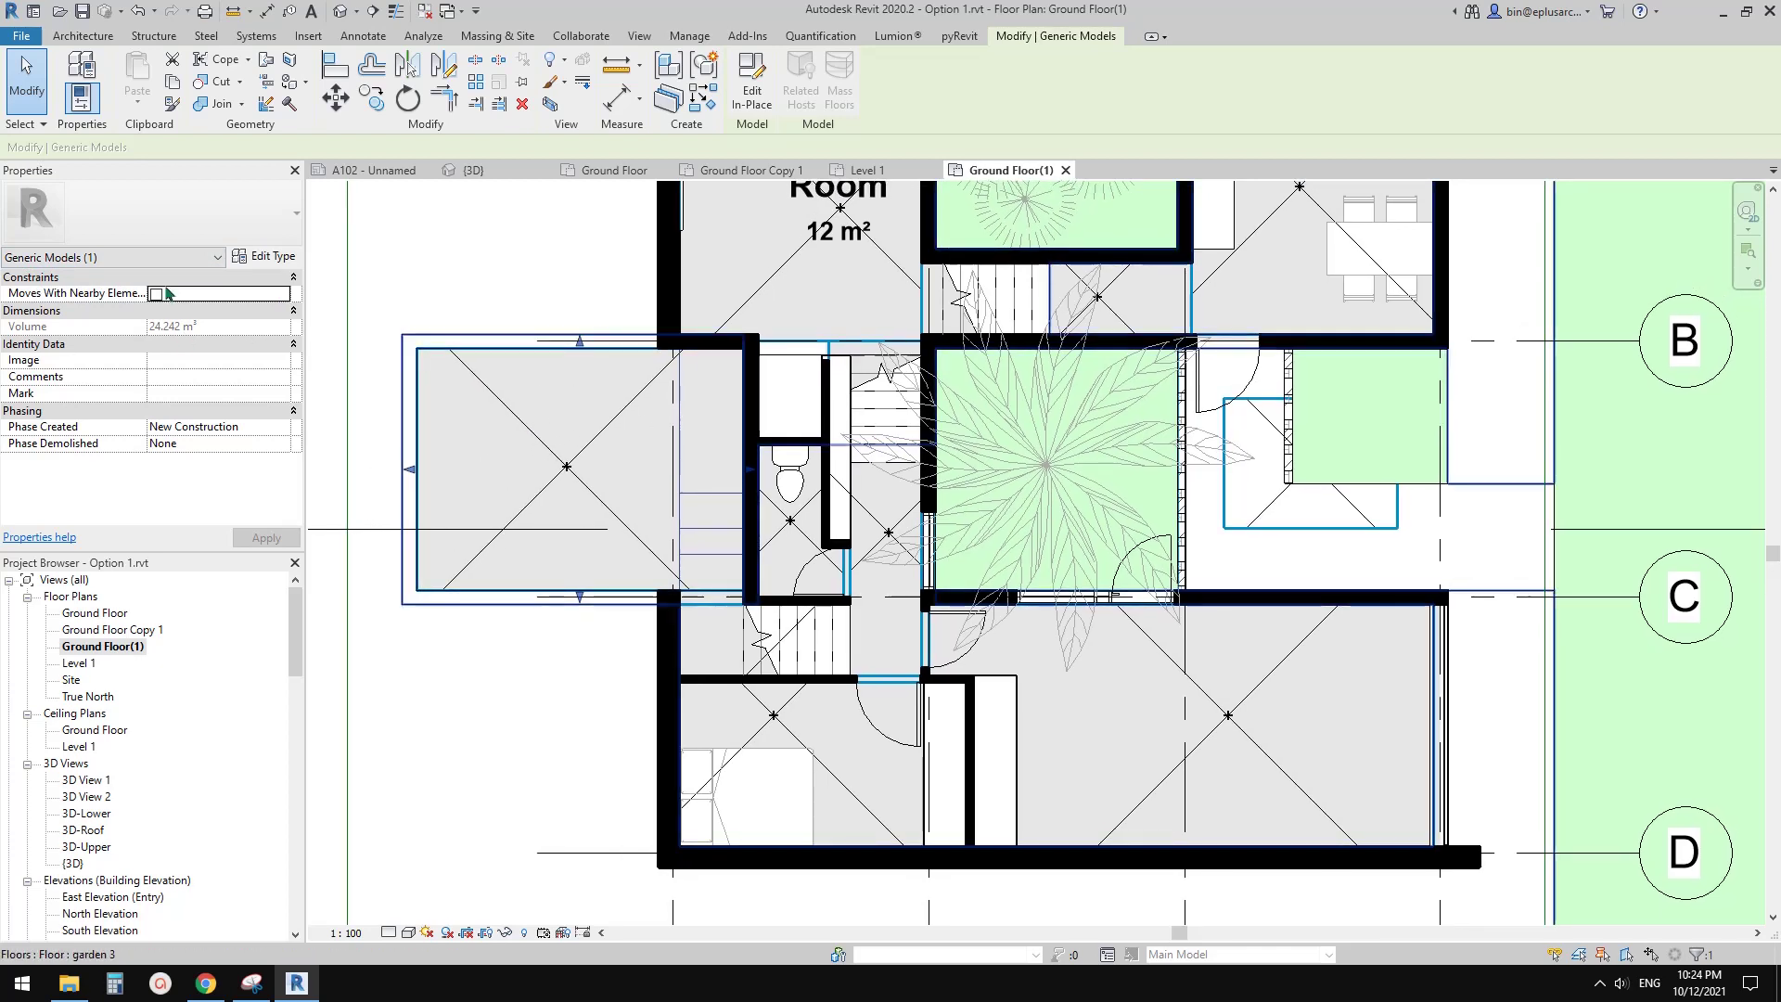
pyautogui.moveTo(569, 393); pyautogui.dragTo(581, 376, button='middle')
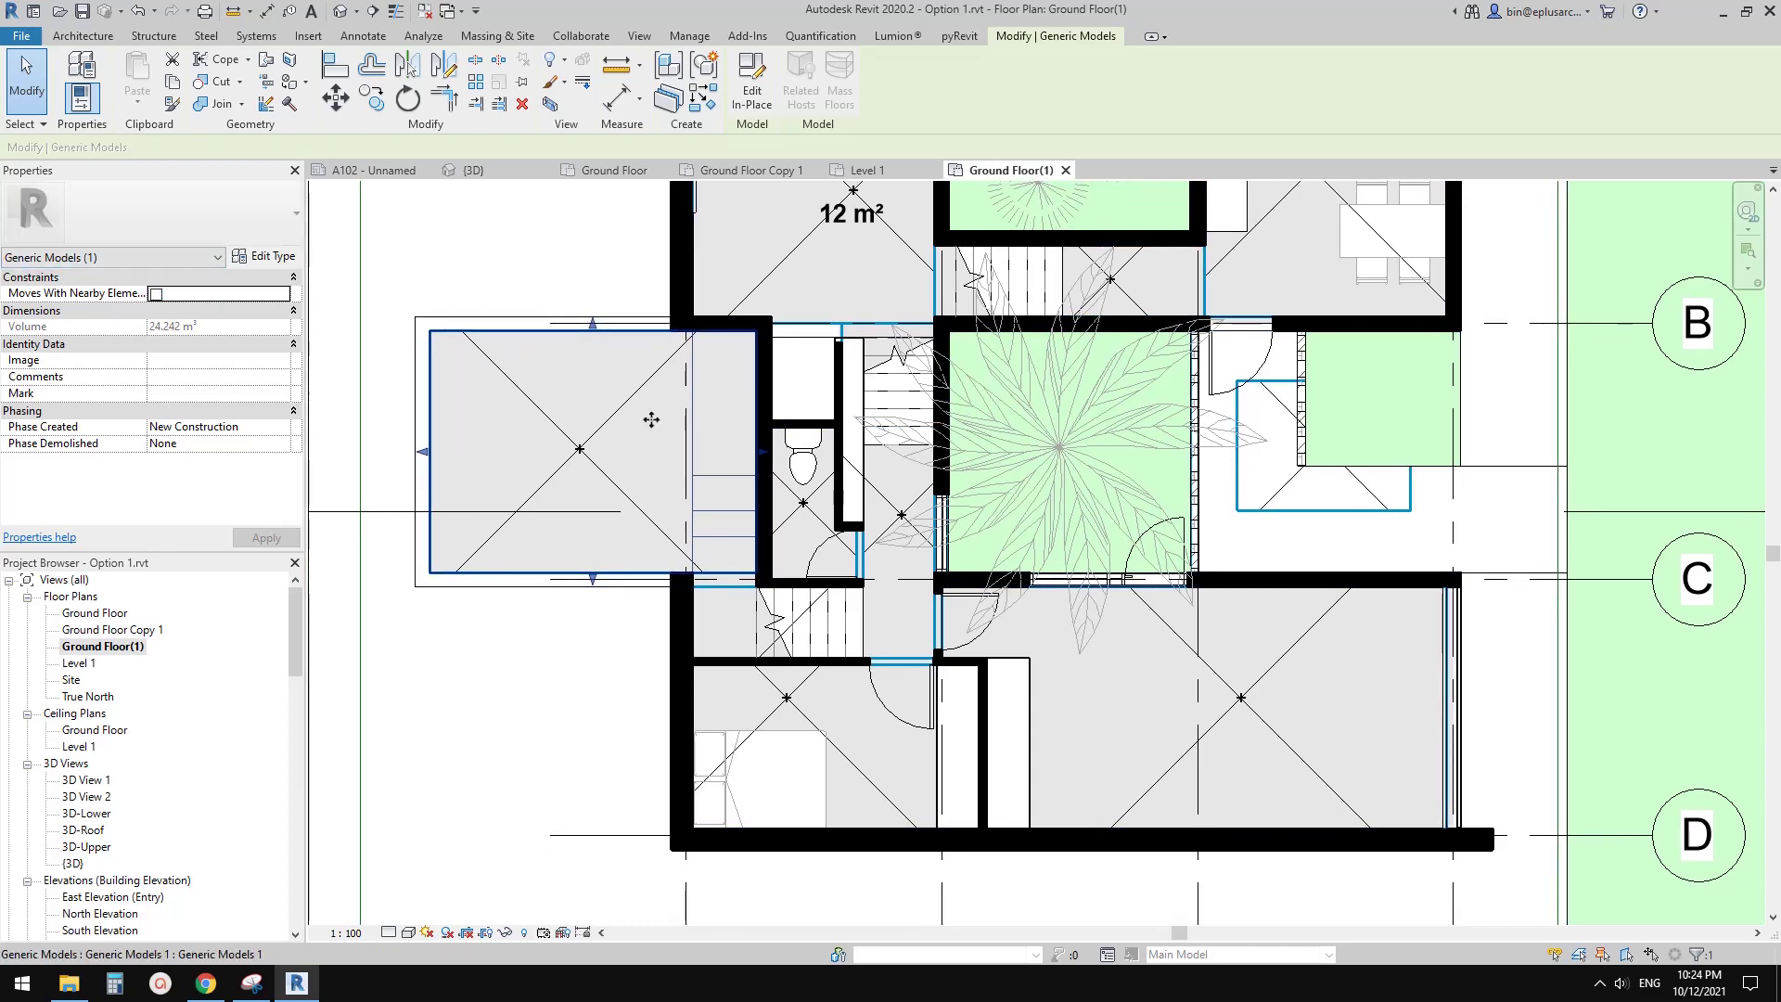
pyautogui.scroll(-1, 651, 420)
pyautogui.press('Escape')
pyautogui.click(583, 382)
pyautogui.moveTo(816, 414); pyautogui.dragTo(788, 406, button='middle')
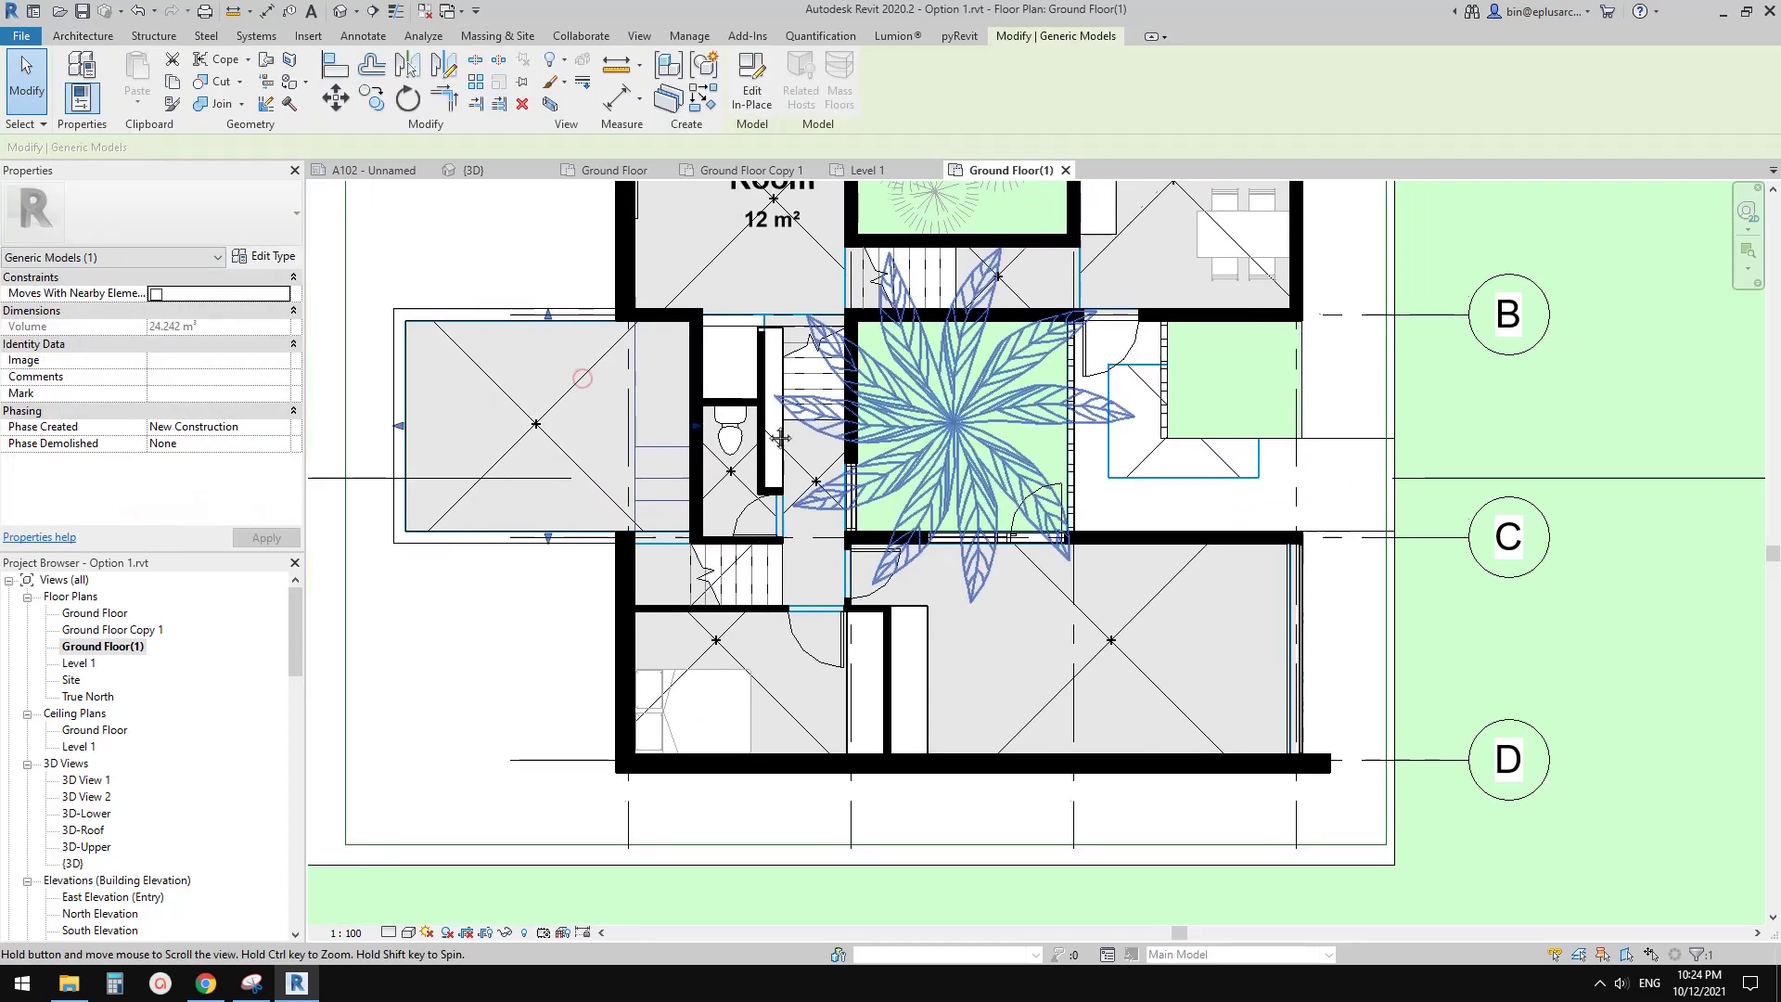
pyautogui.moveTo(675, 436); pyautogui.dragTo(613, 411, button='middle')
pyautogui.press('Escape')
pyautogui.click(553, 405)
pyautogui.press('Escape')
pyautogui.click(530, 377)
pyautogui.press('h')
pyautogui.scroll(-1, 760, 453)
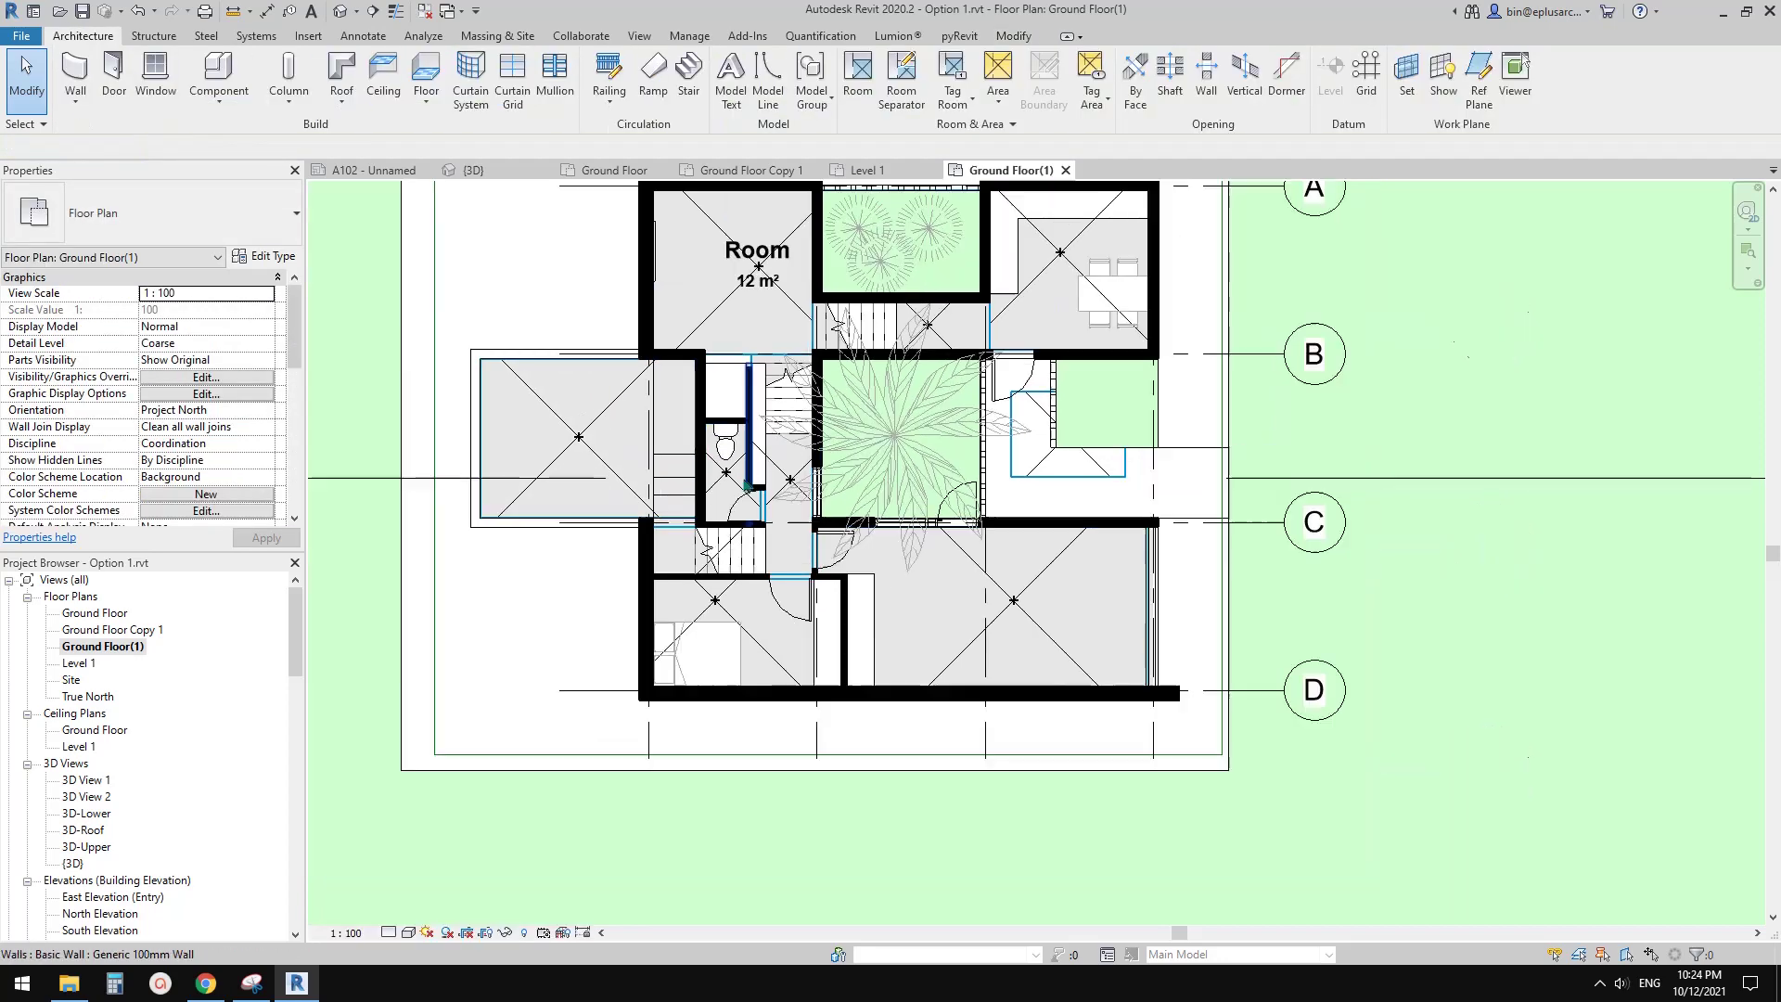
# Step: Examine the room fill across the plan, particularly the entry area by the brick screens between grids B and C
pyautogui.moveTo(760, 453); pyautogui.dragTo(790, 447, button='middle')
pyautogui.scroll(1, 682, 440)
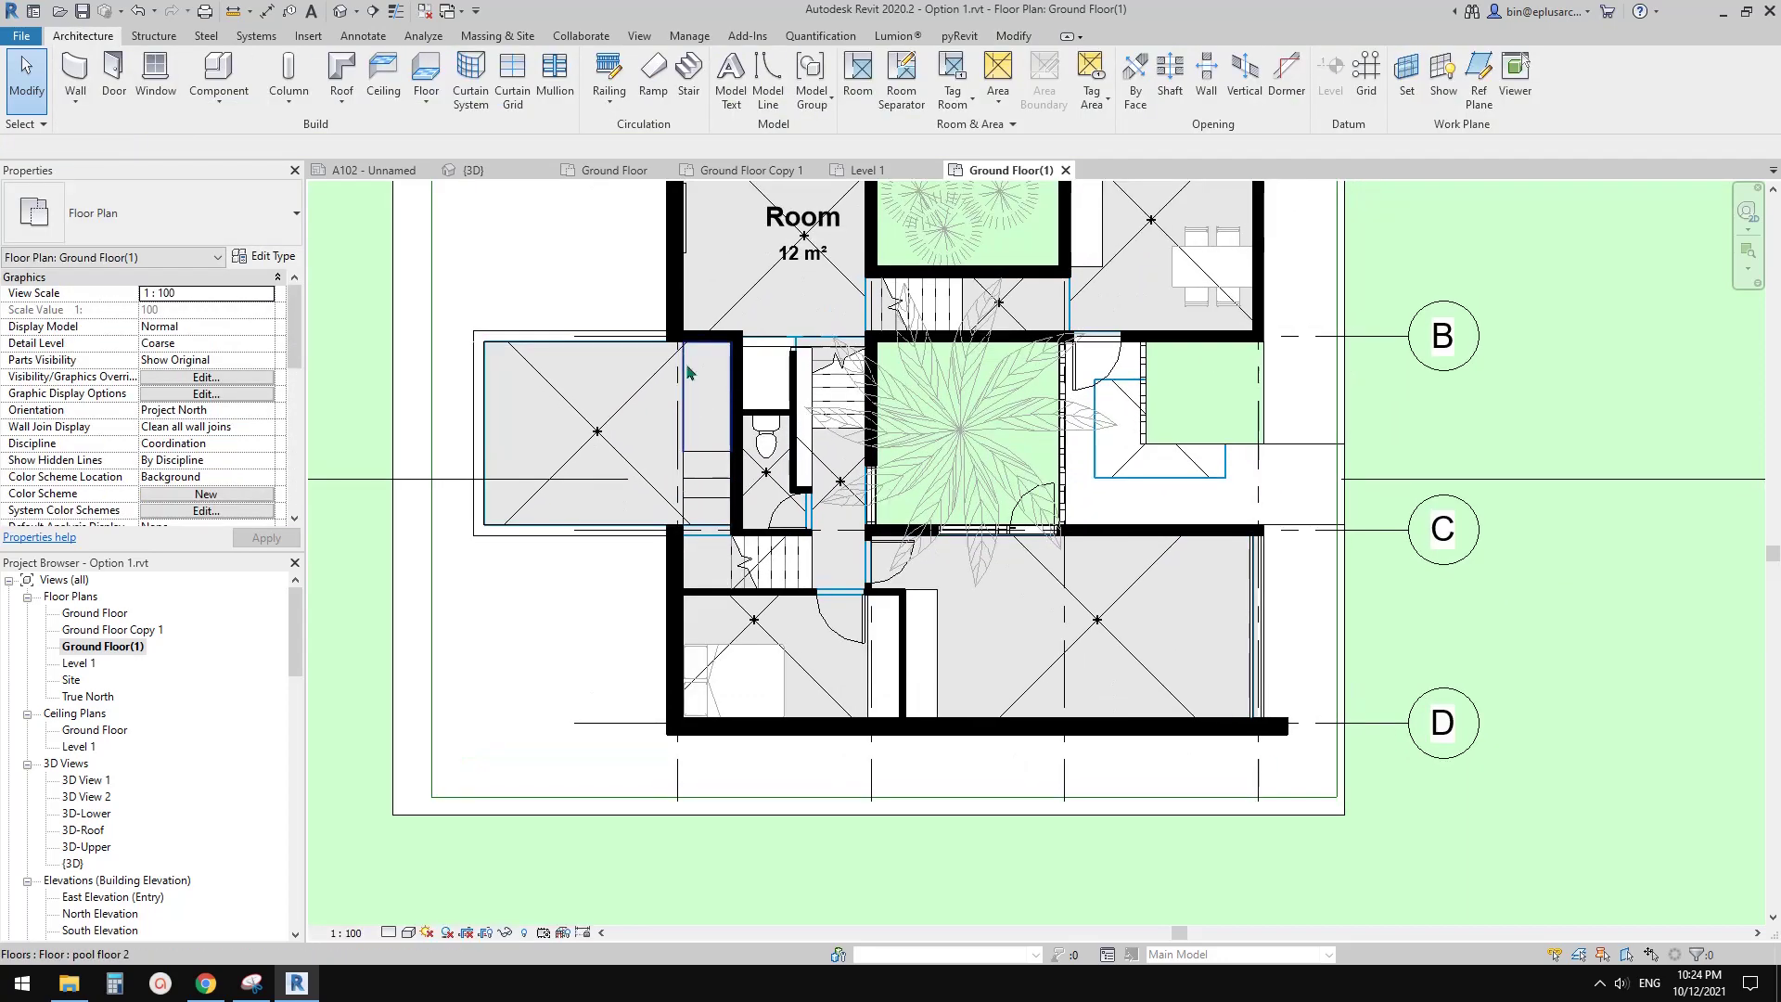
pyautogui.moveTo(1039, 463); pyautogui.dragTo(861, 366, button='middle')
pyautogui.moveTo(1256, 409); pyautogui.dragTo(1240, 464, button='middle')
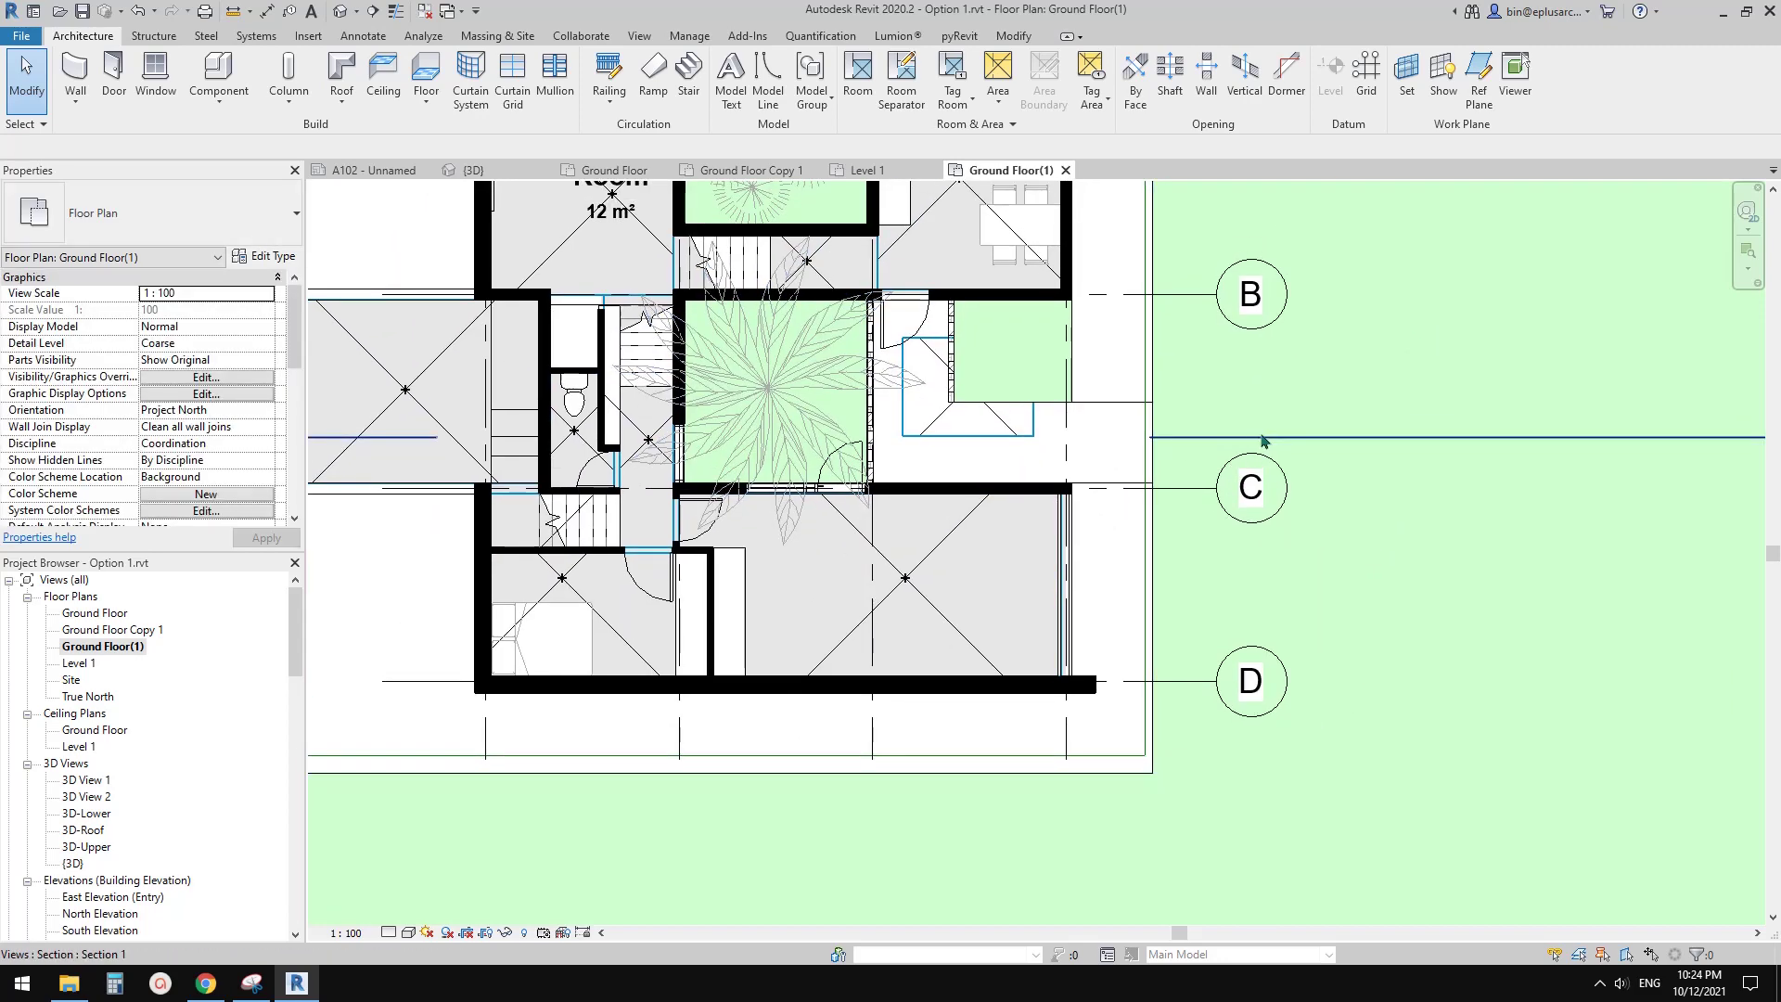
pyautogui.moveTo(1122, 439); pyautogui.dragTo(1141, 469, button='middle')
pyautogui.scroll(2, 1025, 468)
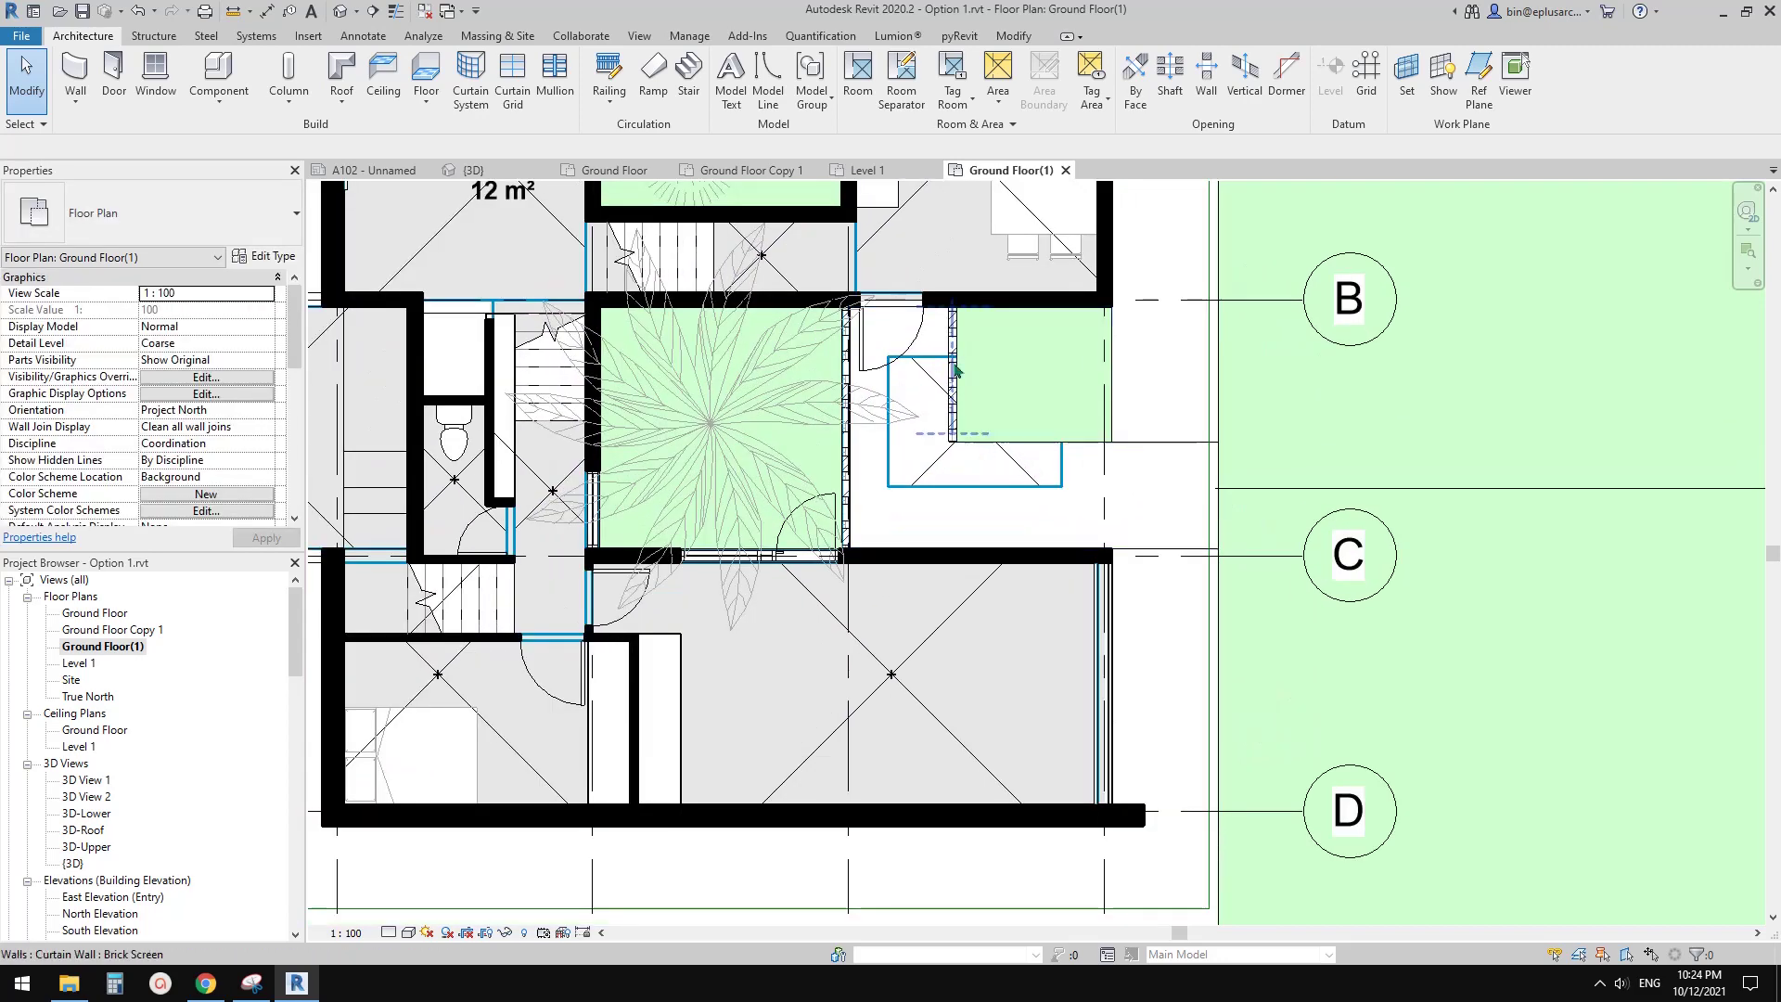
pyautogui.moveTo(971, 439); pyautogui.dragTo(879, 462, button='middle')
pyautogui.moveTo(1025, 387); pyautogui.dragTo(985, 391, button='middle')
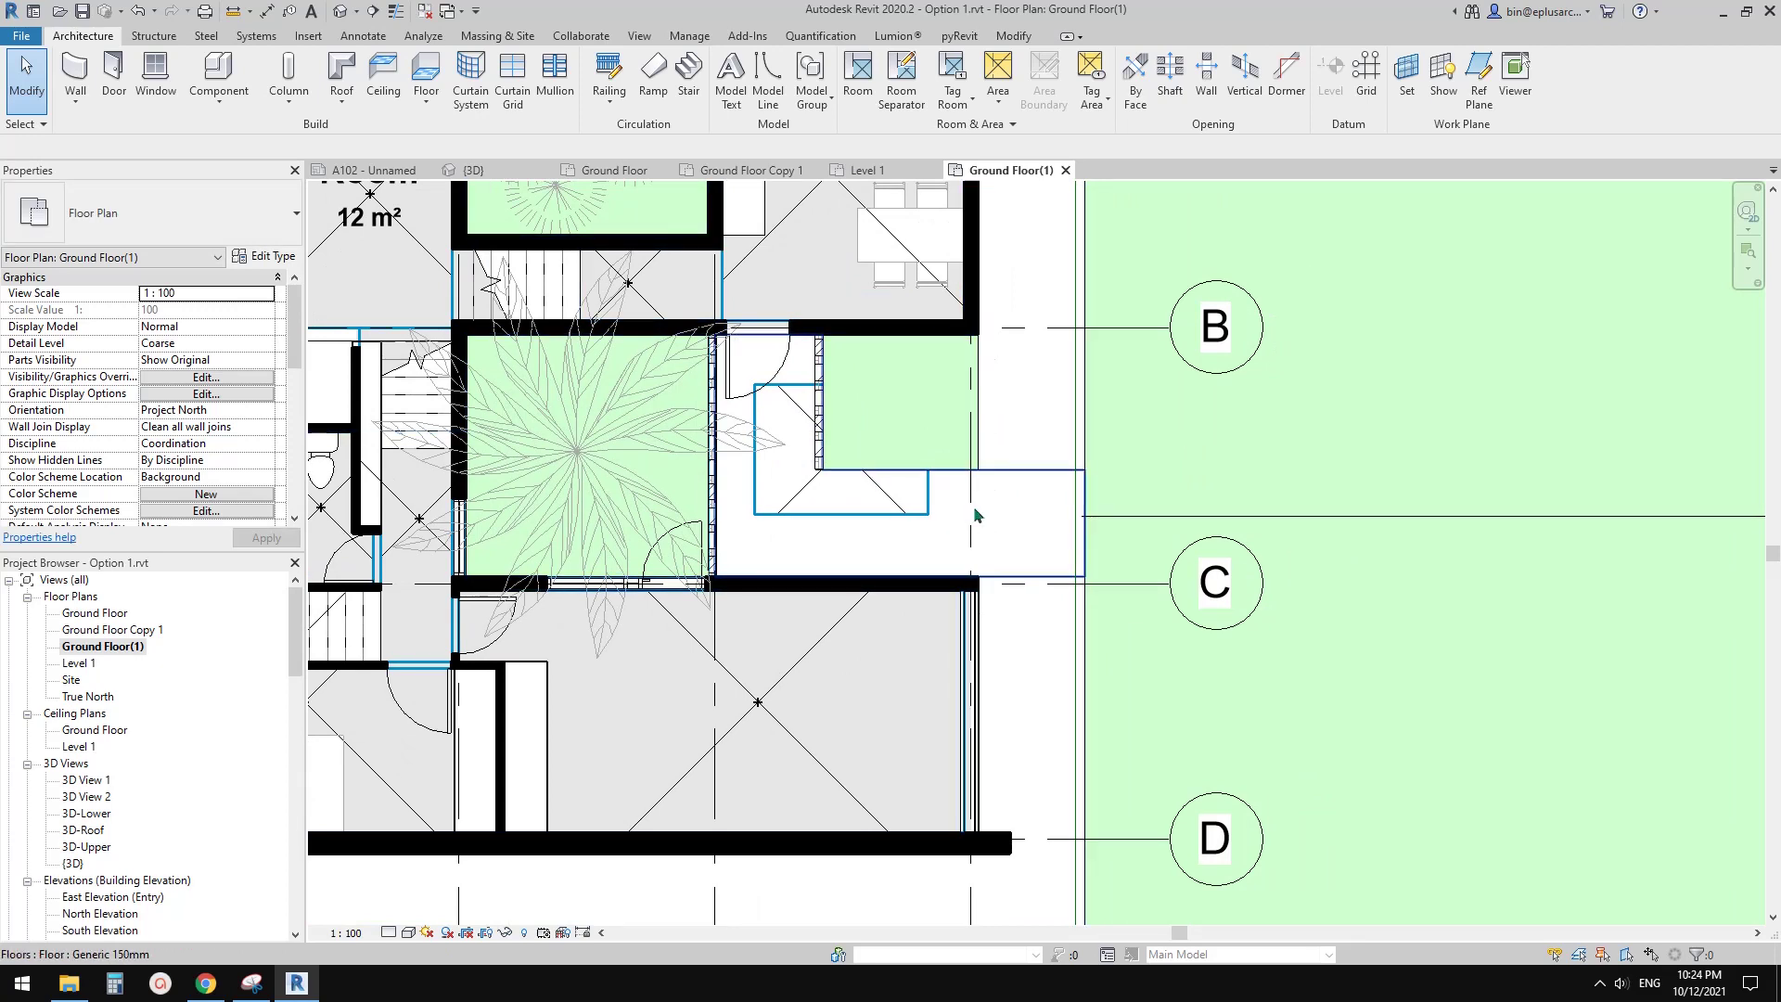
pyautogui.moveTo(988, 498); pyautogui.dragTo(1006, 512, button='middle')
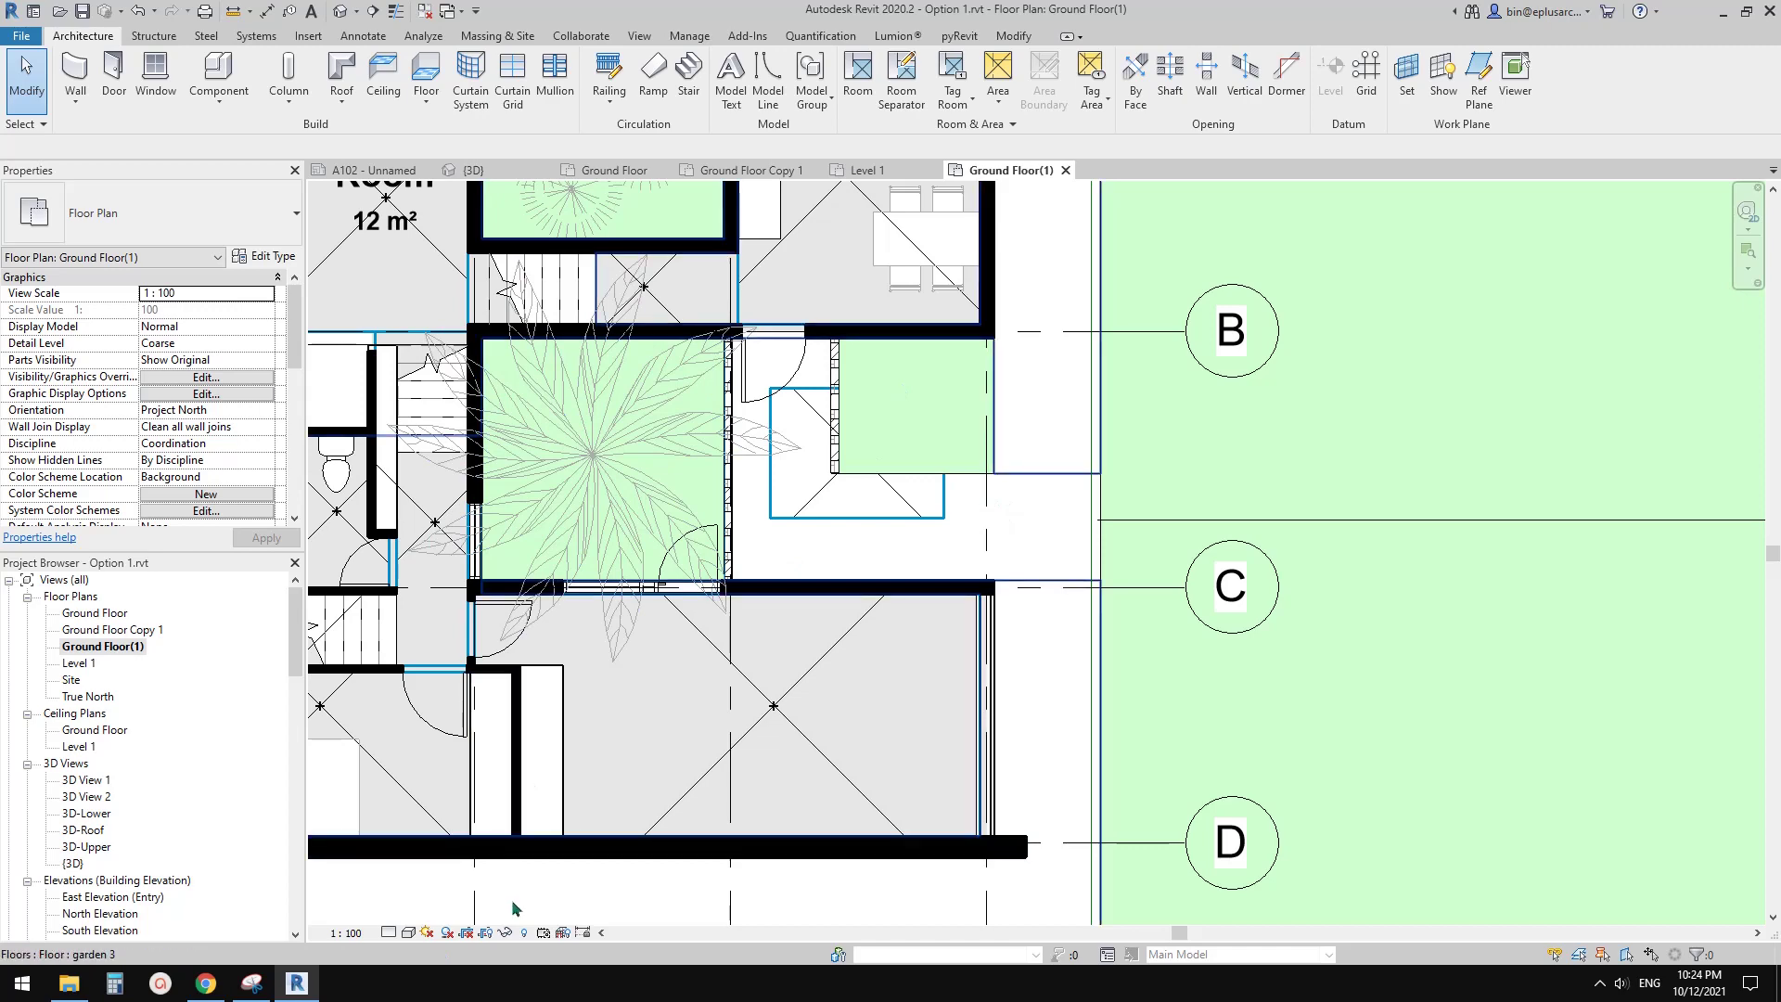
pyautogui.moveTo(755, 536); pyautogui.dragTo(801, 542, button='middle')
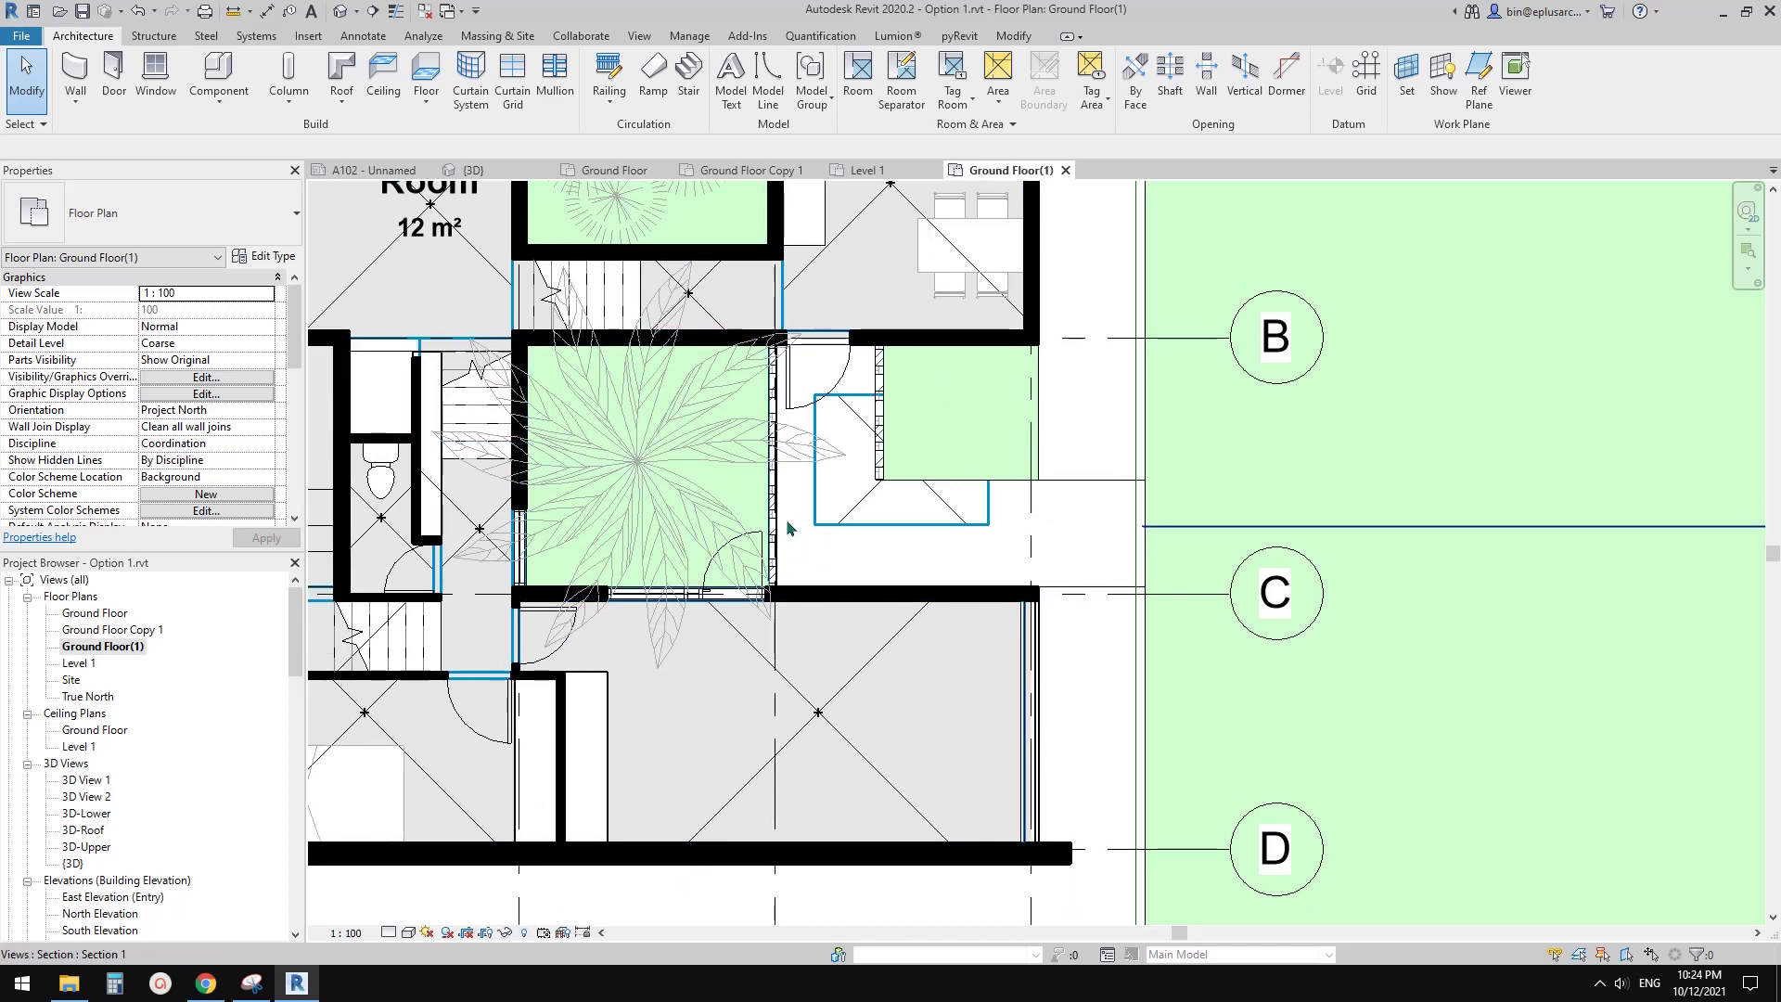
# Step: Turn on visibility of the <Room Separation> line subcategory in the floor plan's Visibility/Graphic Overrides
pyautogui.press('v')
pyautogui.press('g')
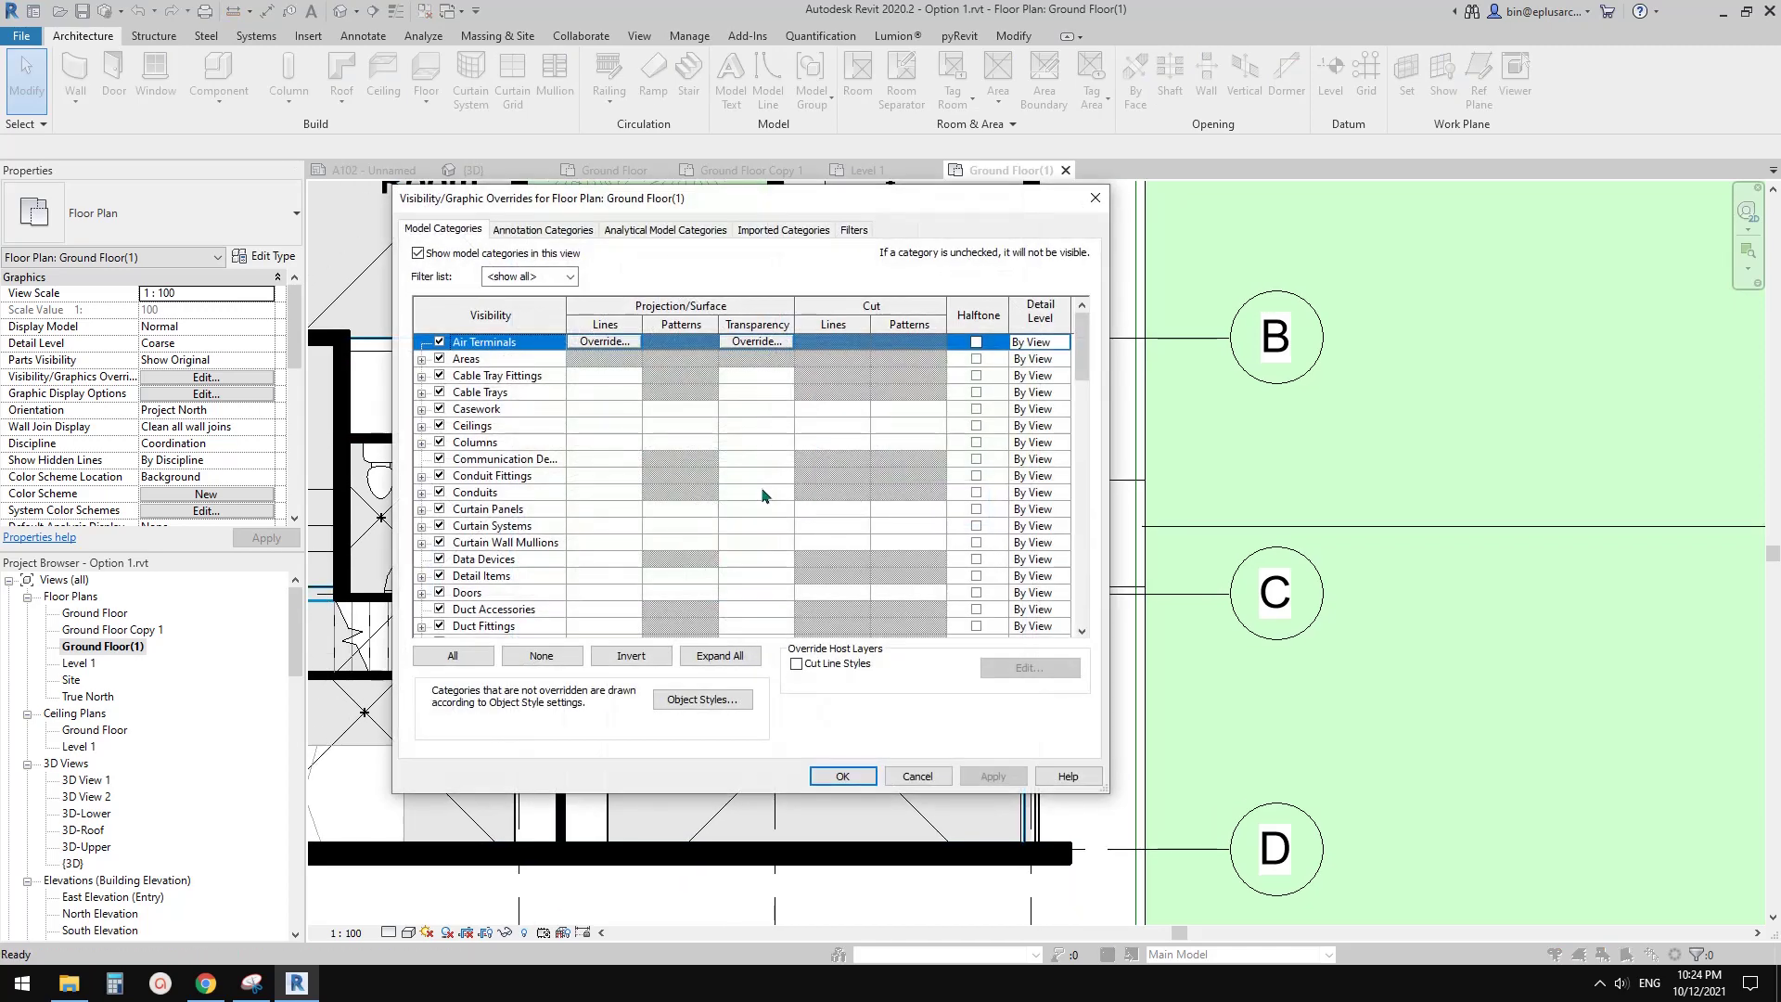
pyautogui.click(527, 461)
pyautogui.press('l')
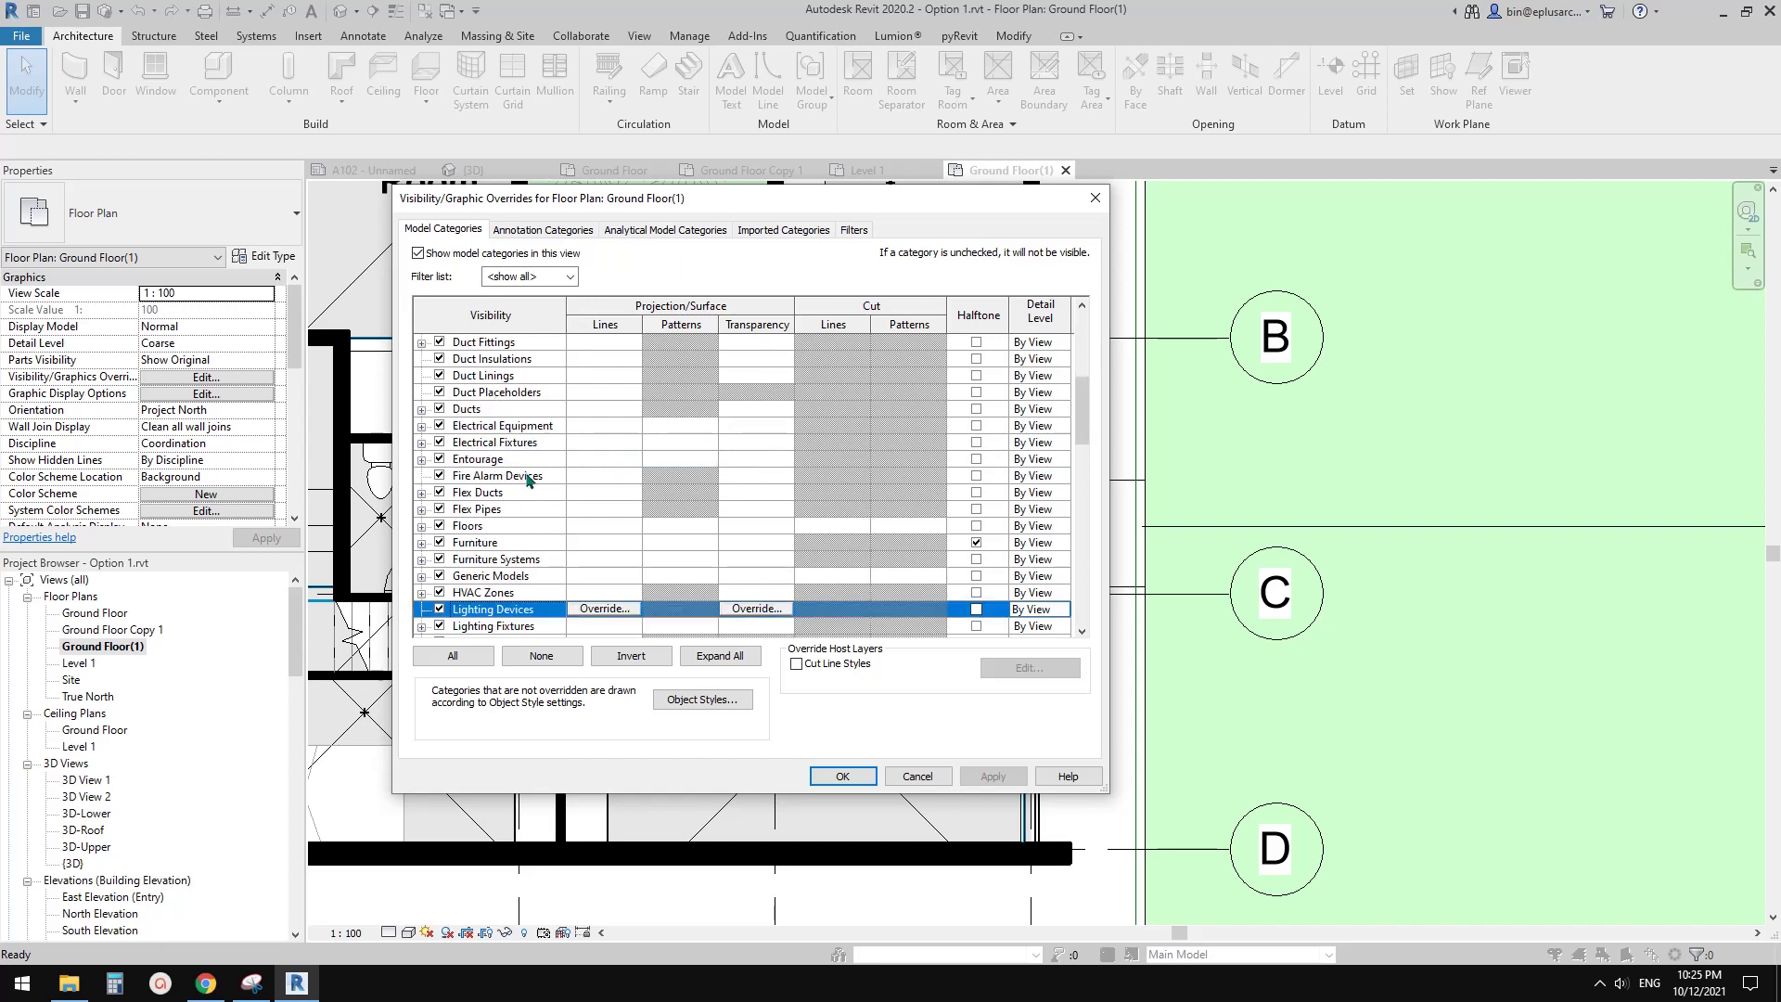
pyautogui.scroll(-8, 519, 496)
pyautogui.click(462, 511)
pyautogui.click(422, 509)
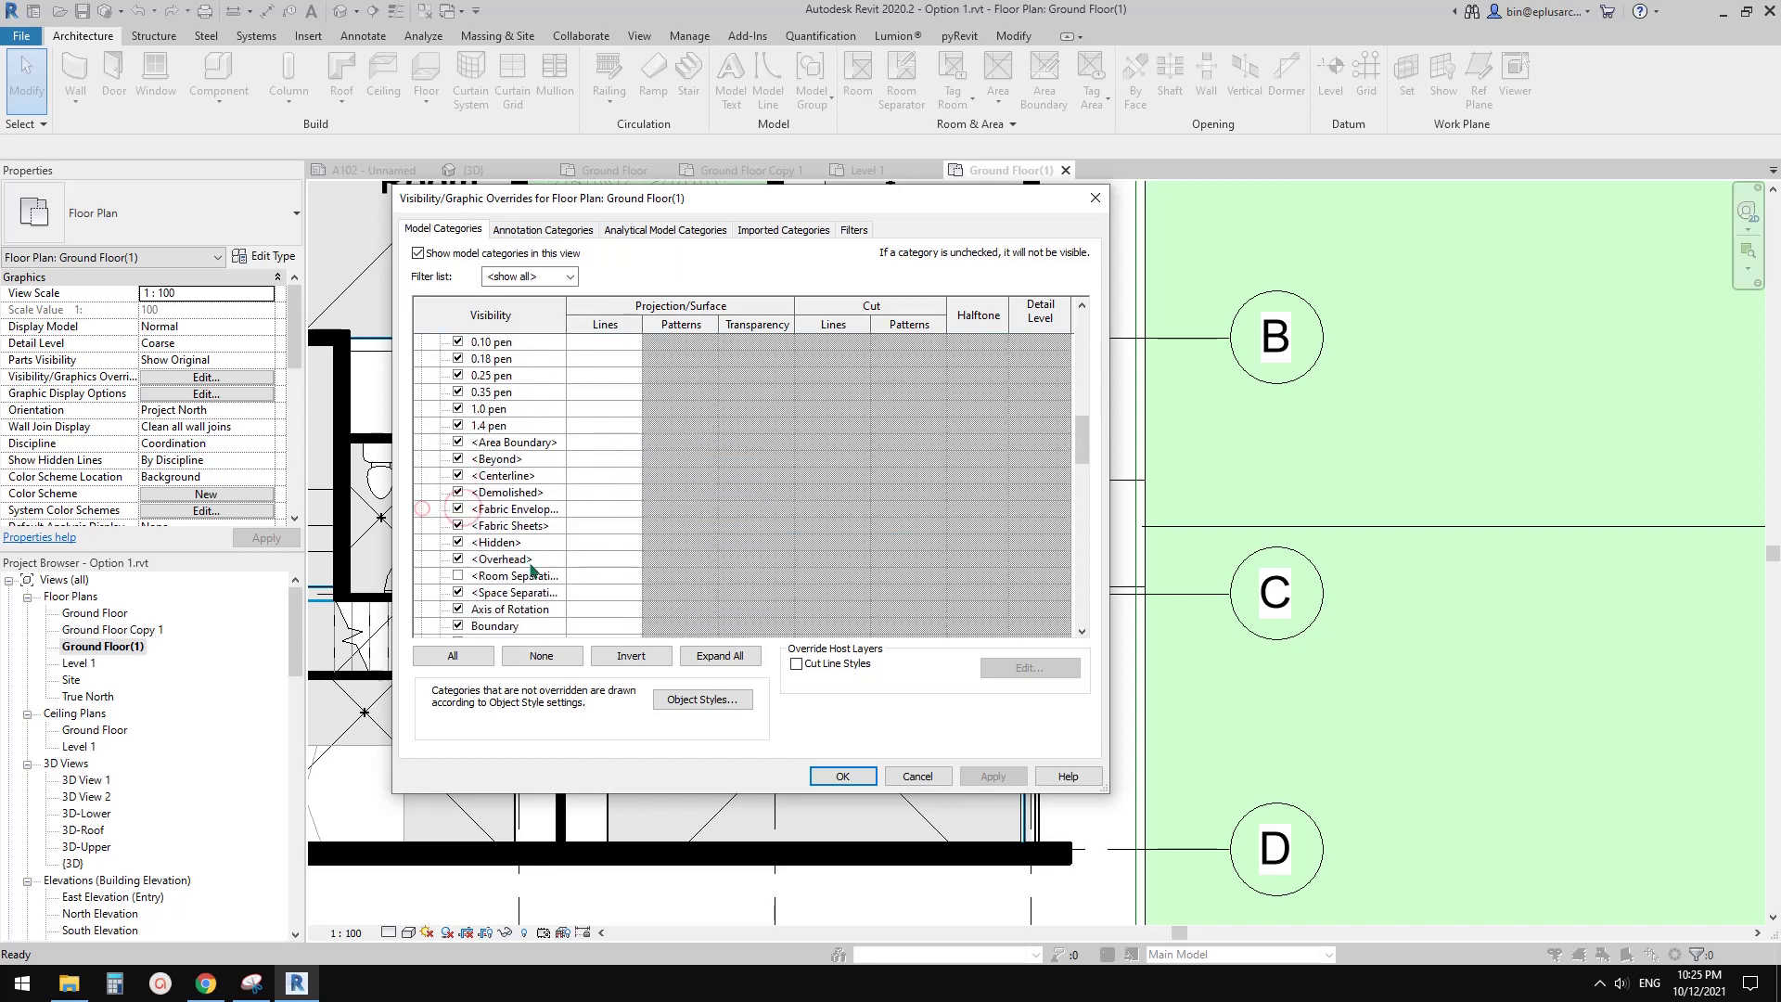
pyautogui.click(457, 576)
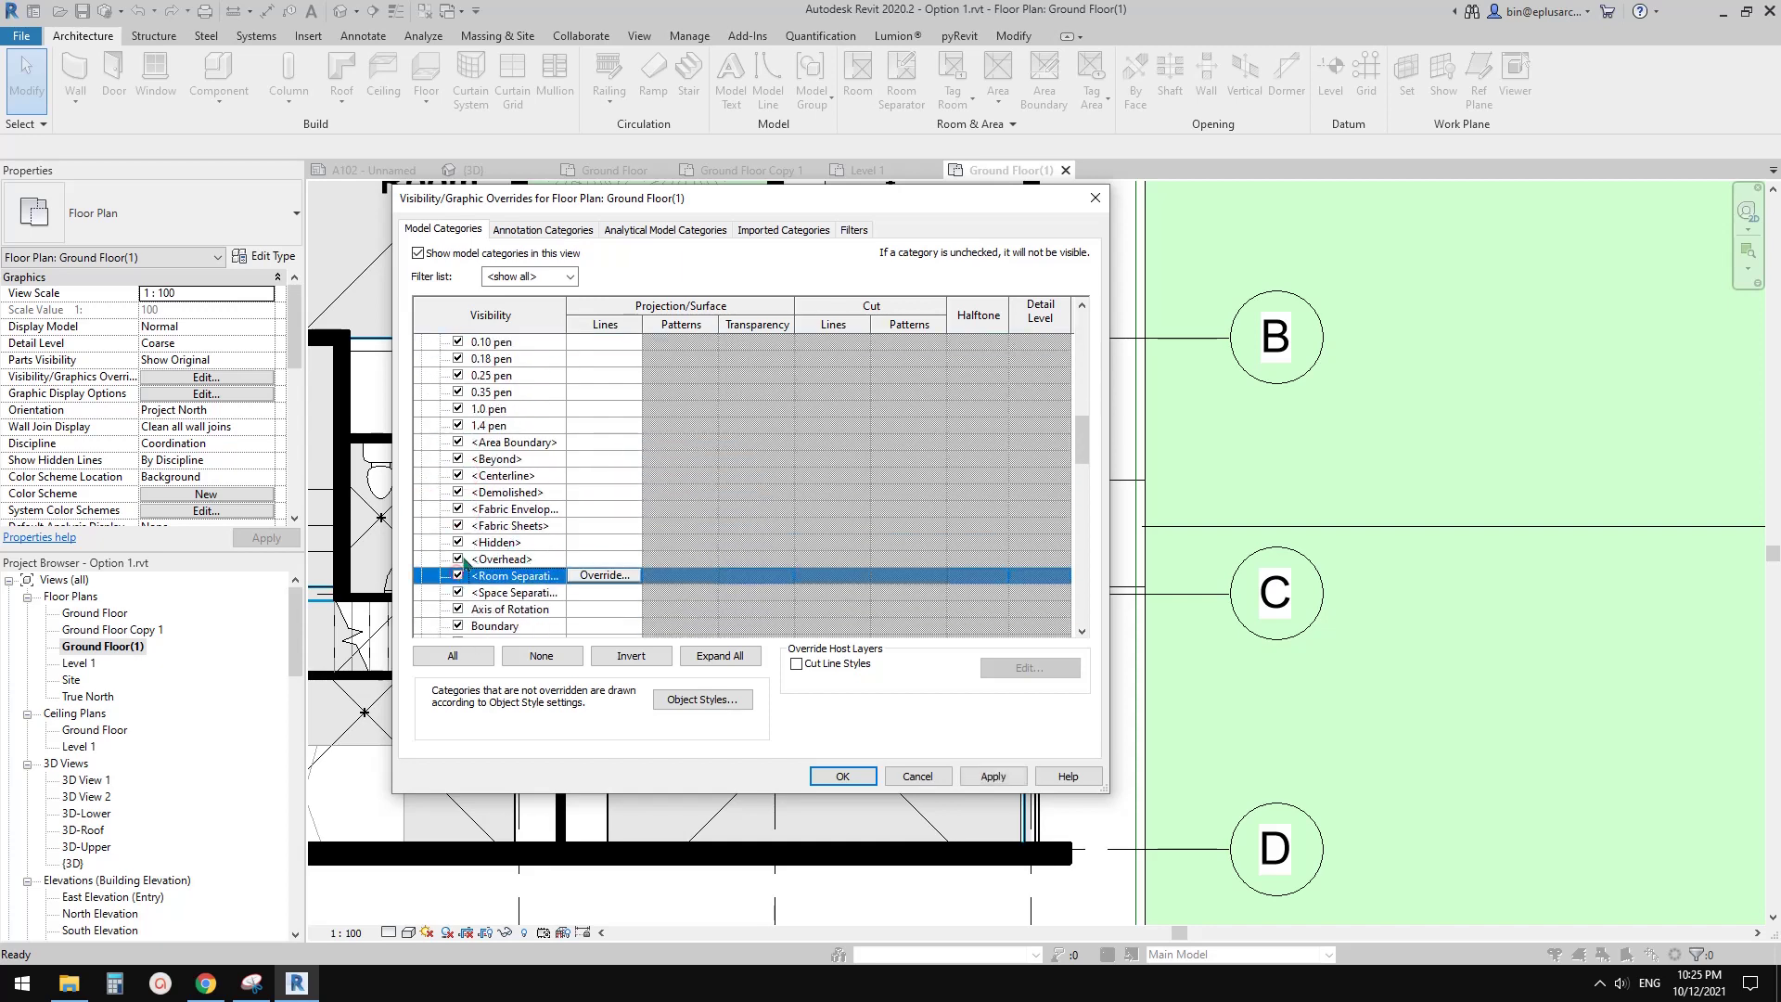
pyautogui.click(843, 775)
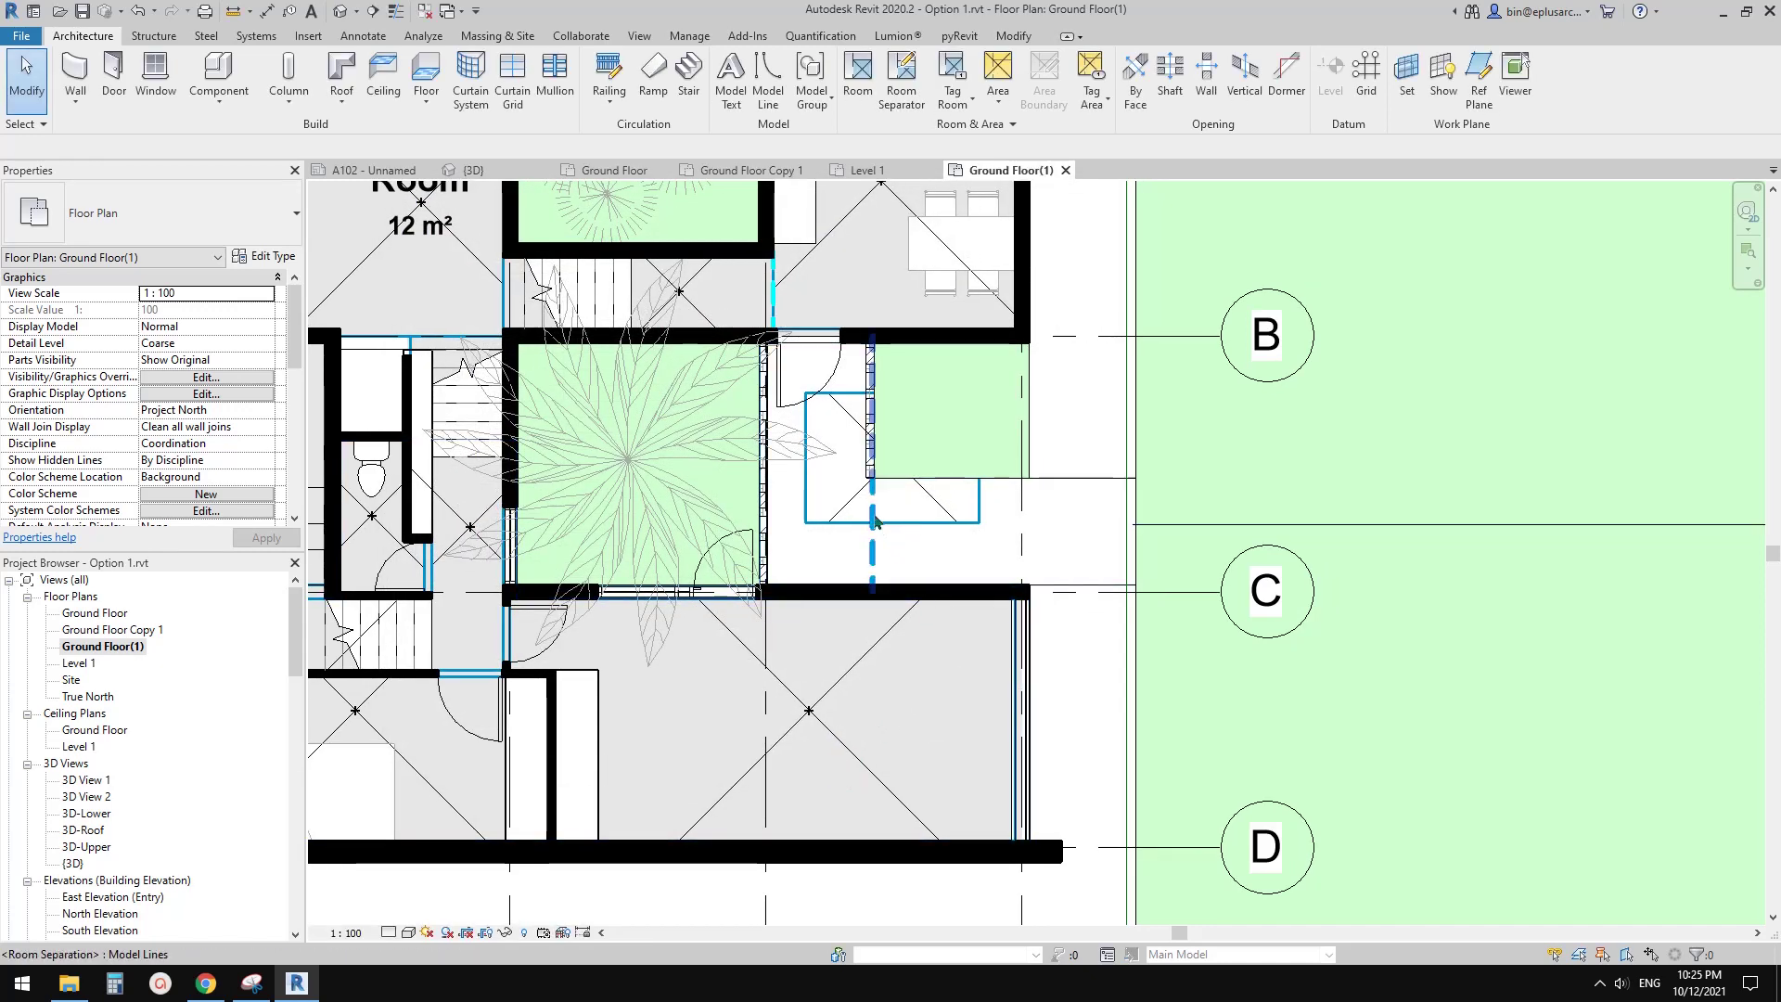
# Step: Move the entry area's vertical room separation line from the brick screen to the outer end of the wall on grid C
pyautogui.click(873, 517)
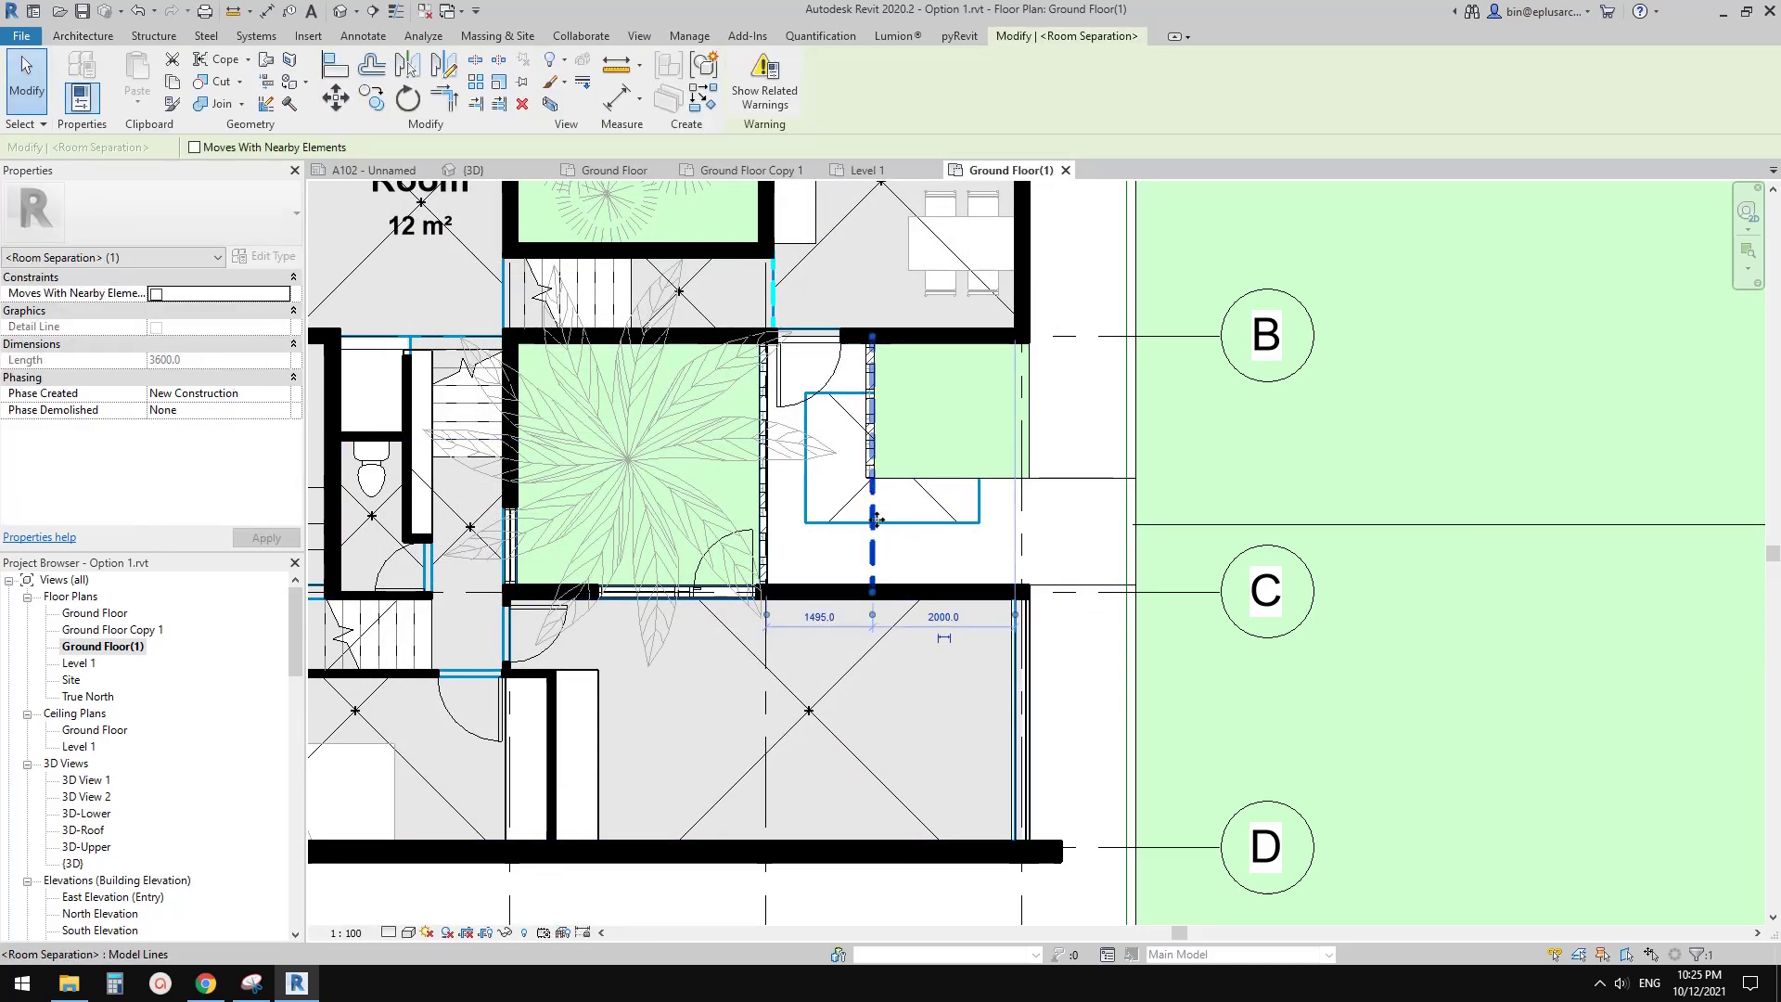
pyautogui.scroll(1, 933, 594)
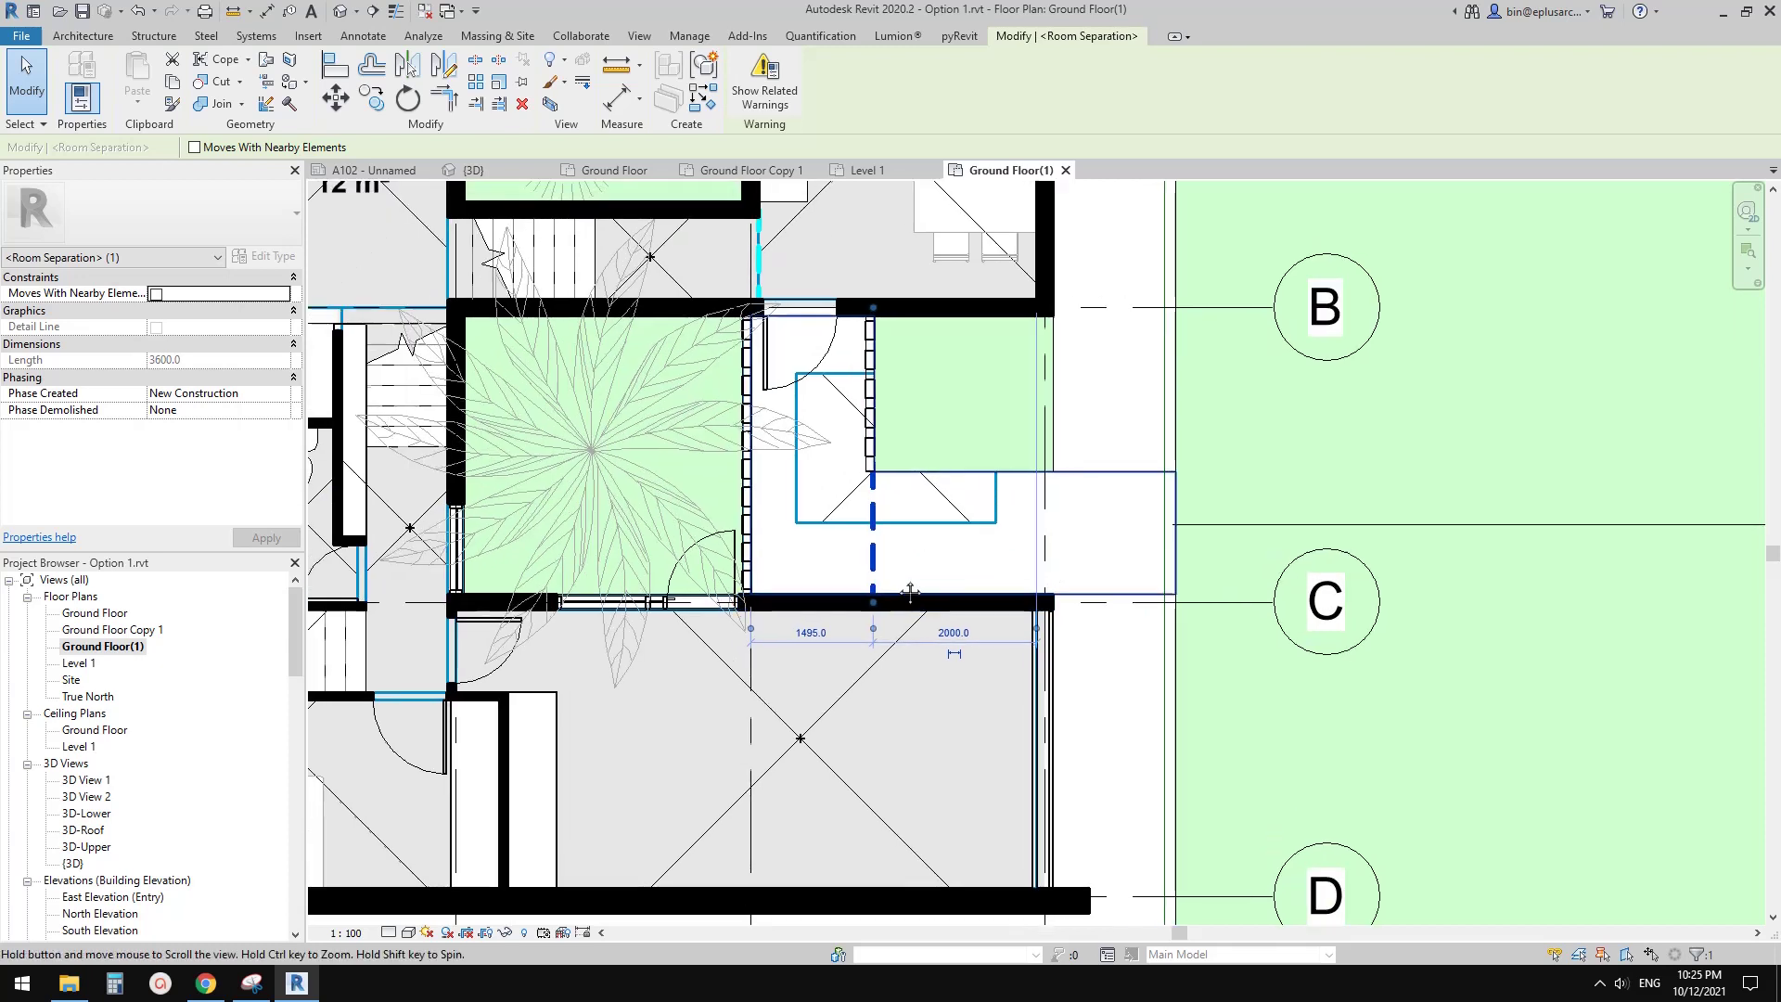
pyautogui.press('m')
pyautogui.press('v')
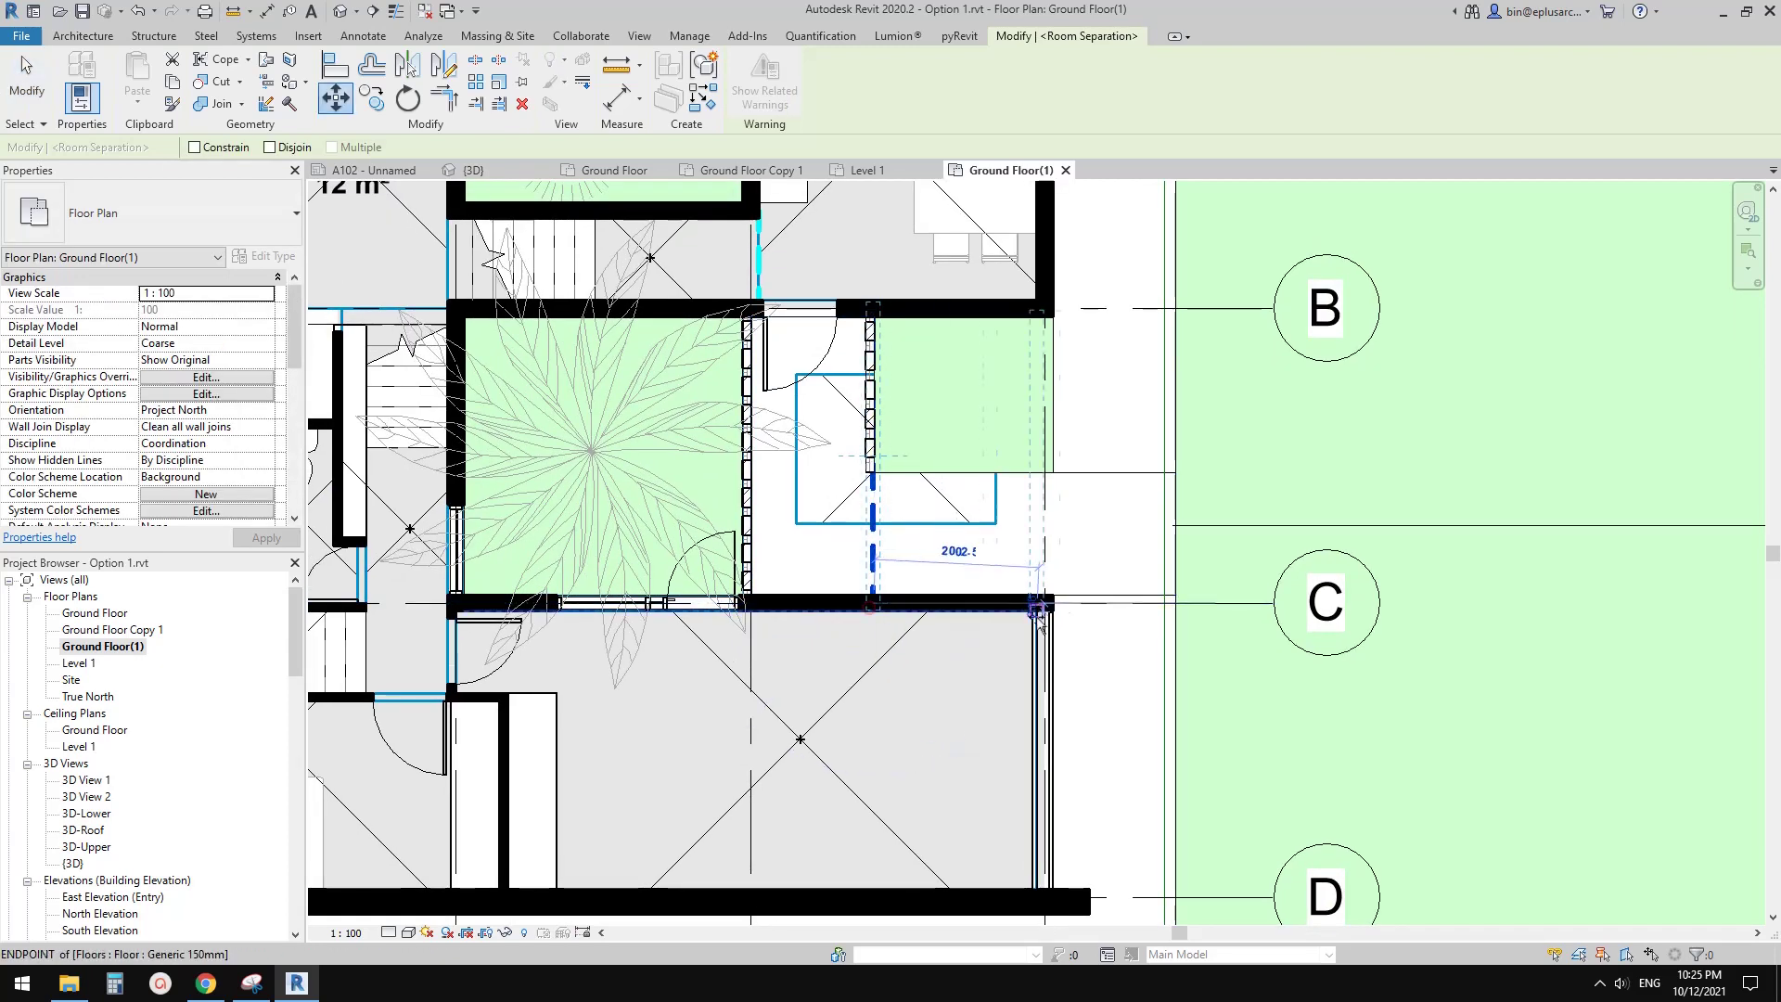
pyautogui.click(871, 605)
pyautogui.click(1045, 604)
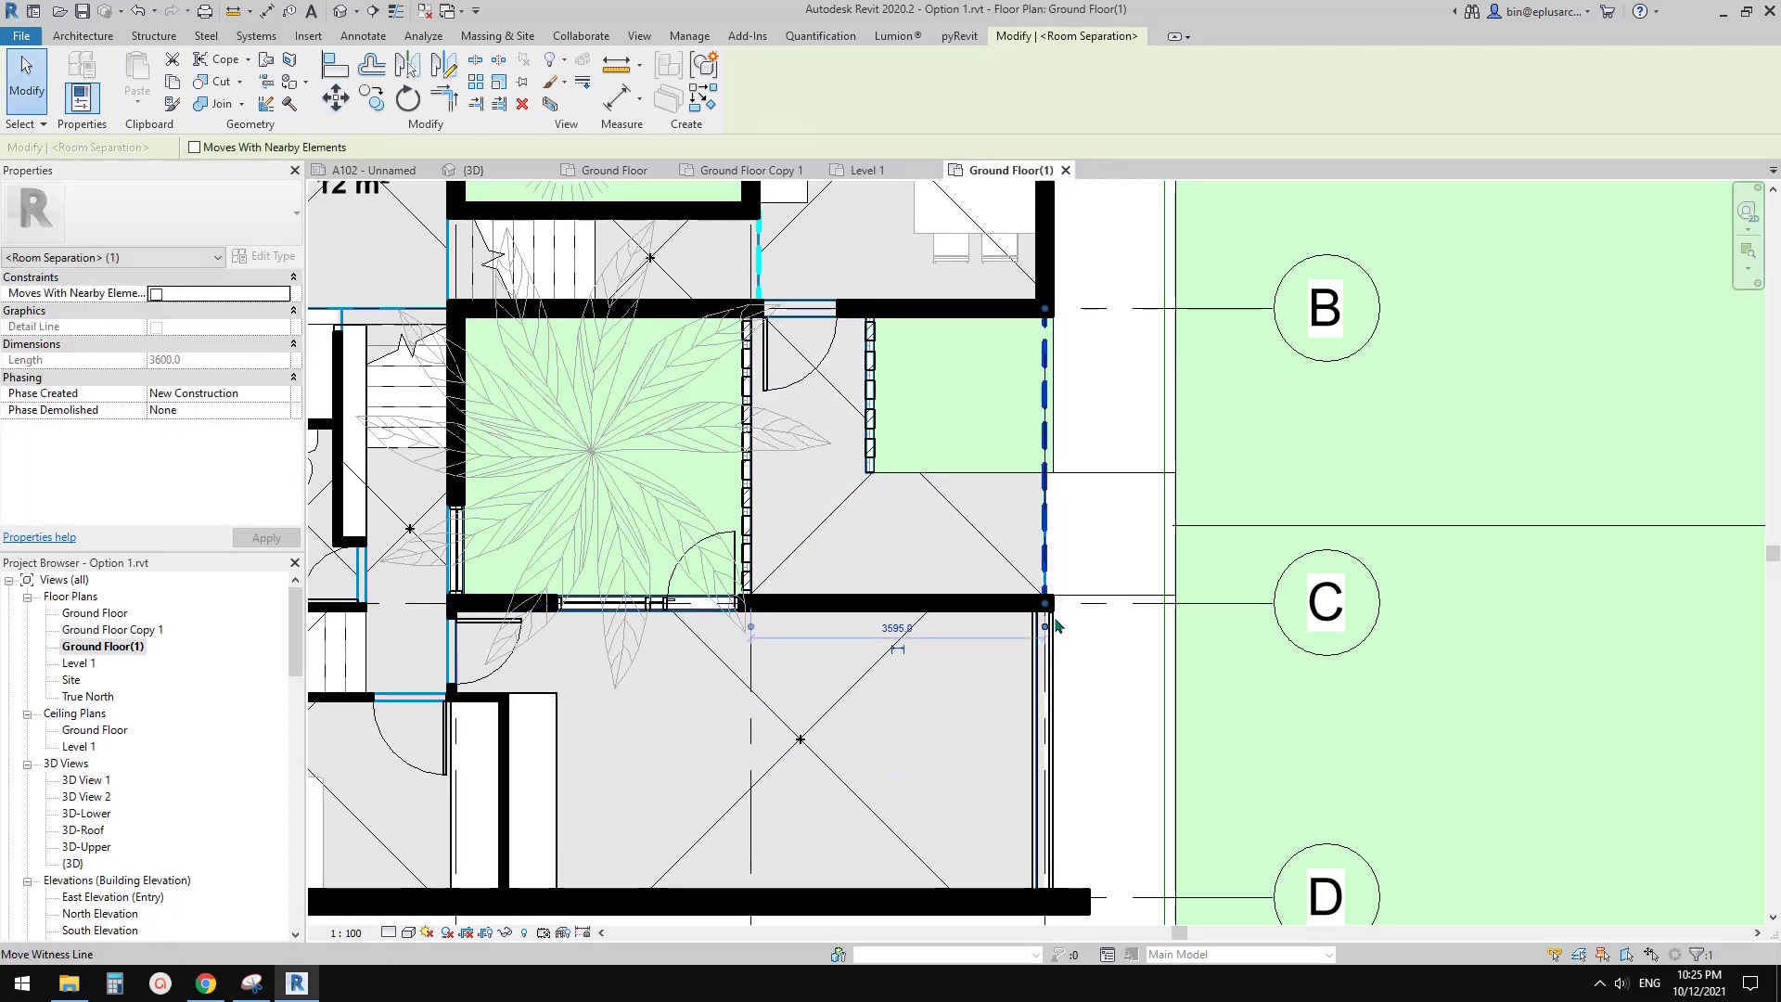
pyautogui.press('Escape')
pyautogui.scroll(-1, 1082, 561)
pyautogui.moveTo(1188, 481); pyautogui.dragTo(1167, 520, button='middle')
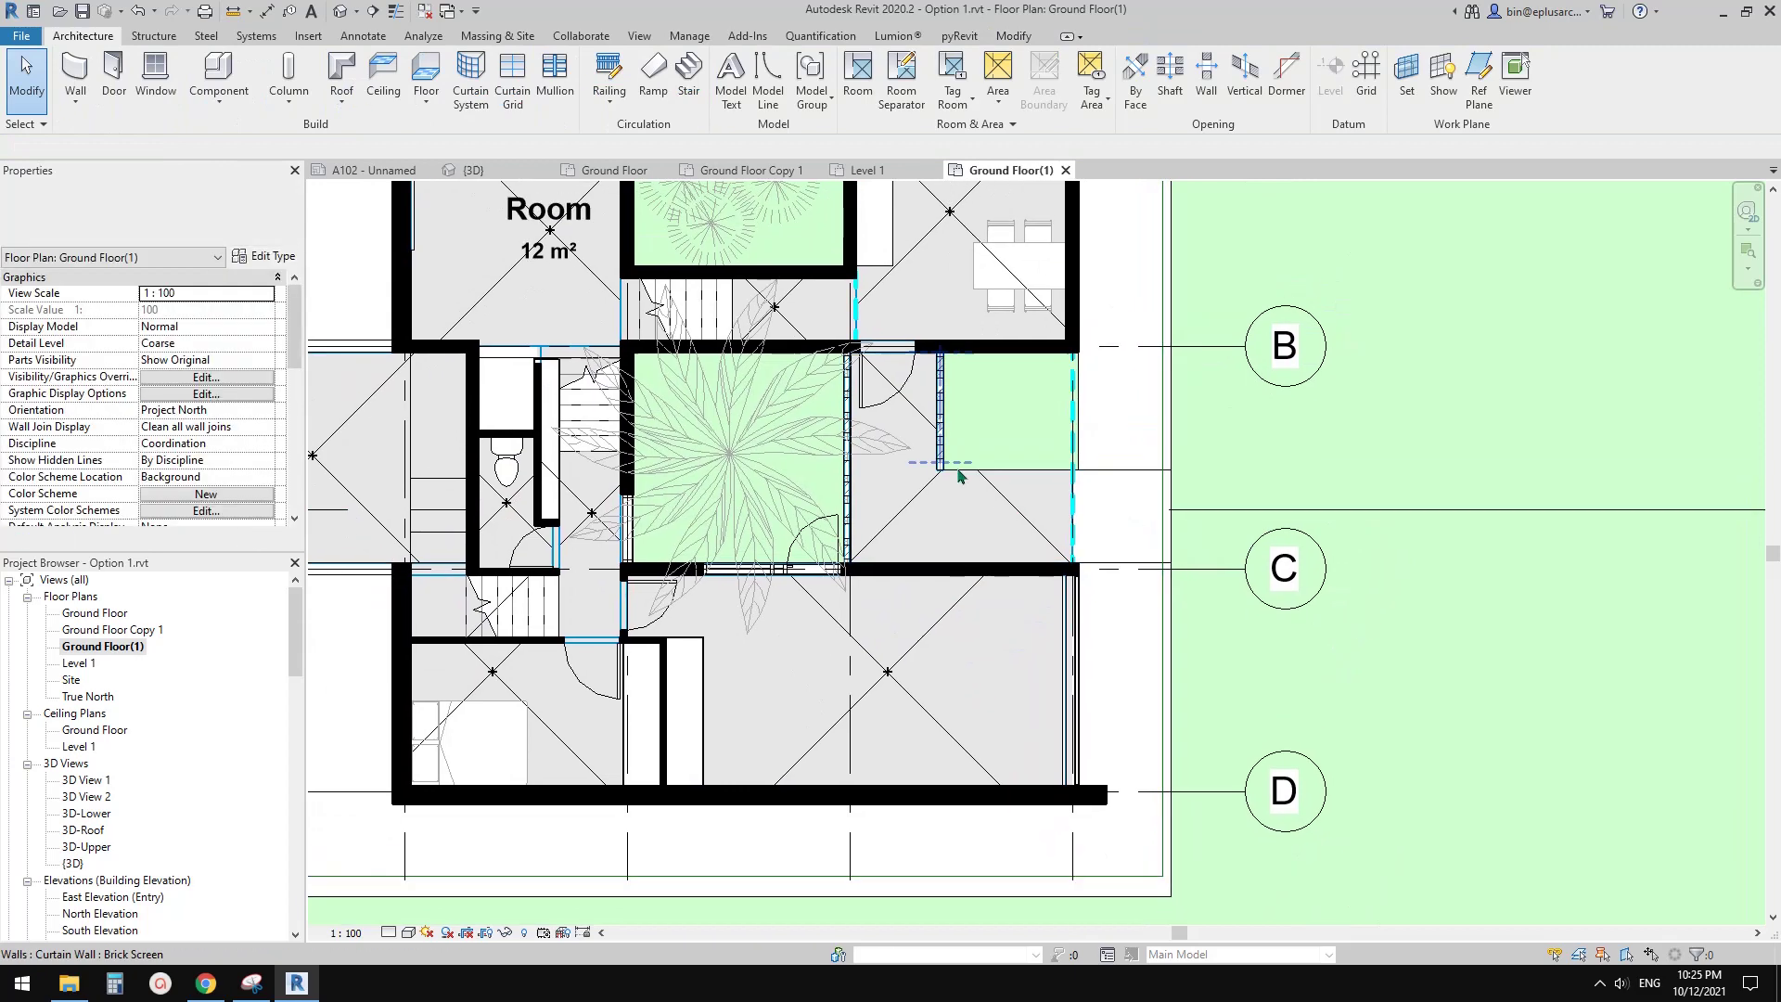
# Step: Set the Occupancy of the Entry room between grids B and C to External
pyautogui.scroll(2, 978, 491)
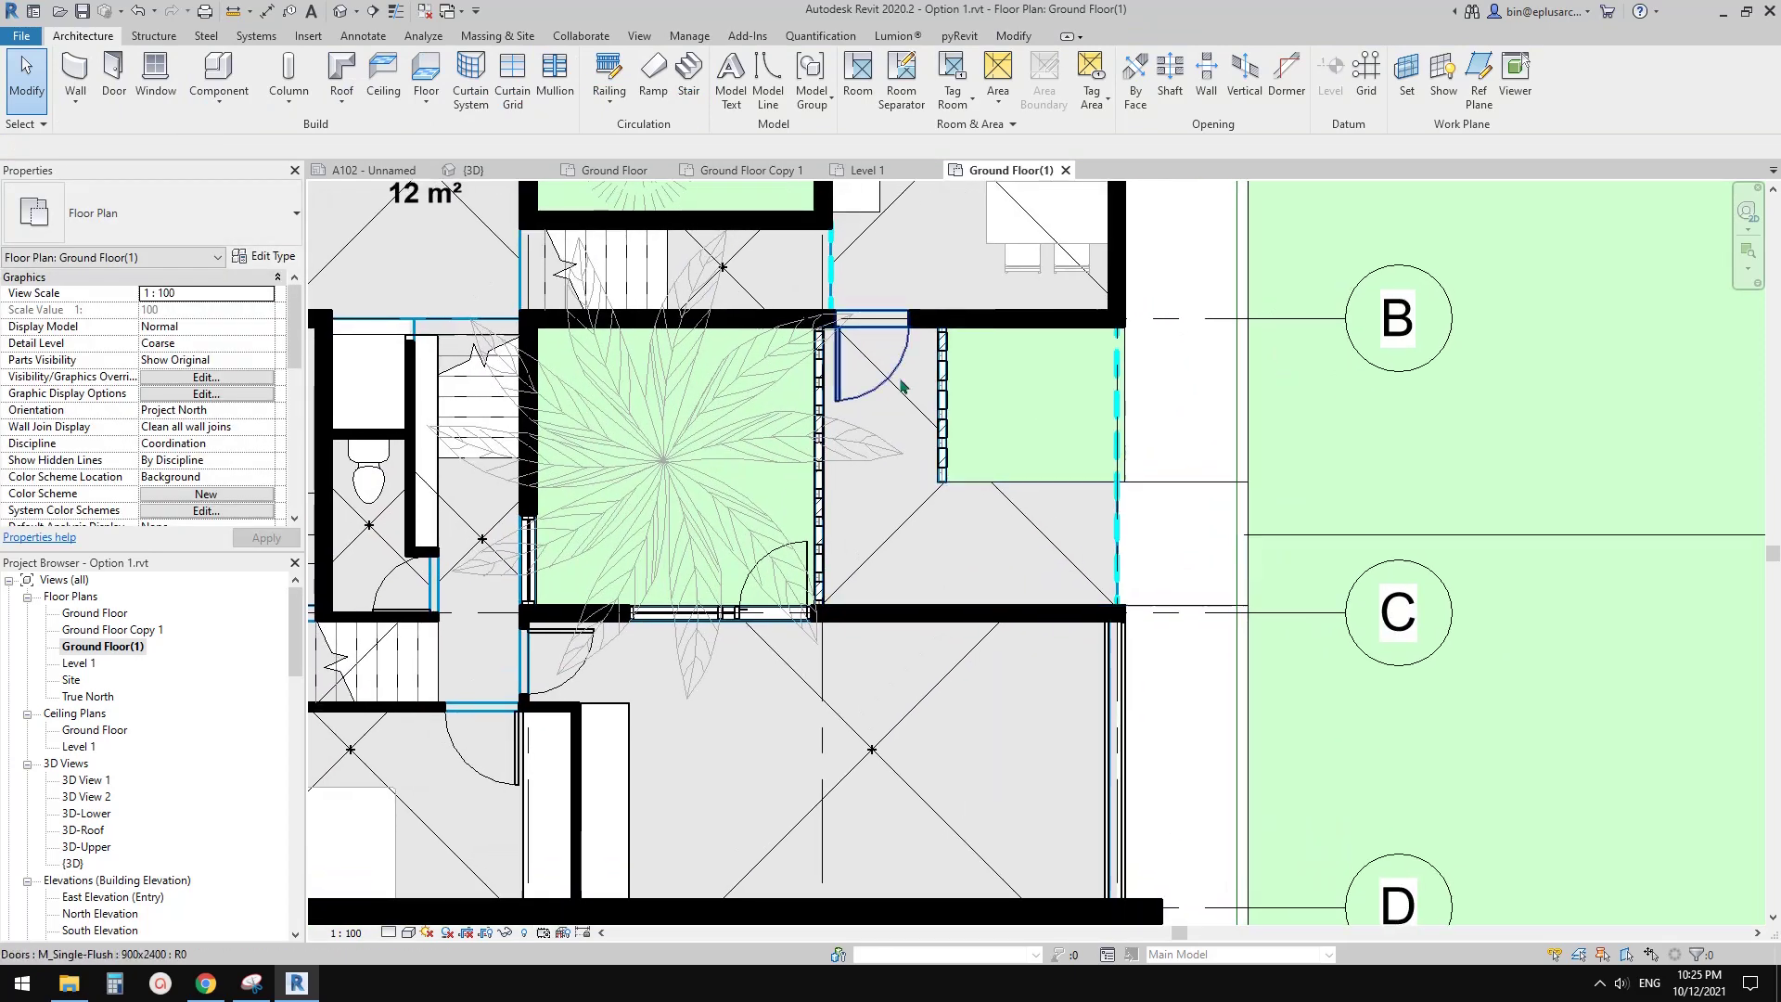
pyautogui.moveTo(1015, 477); pyautogui.dragTo(993, 530, button='middle')
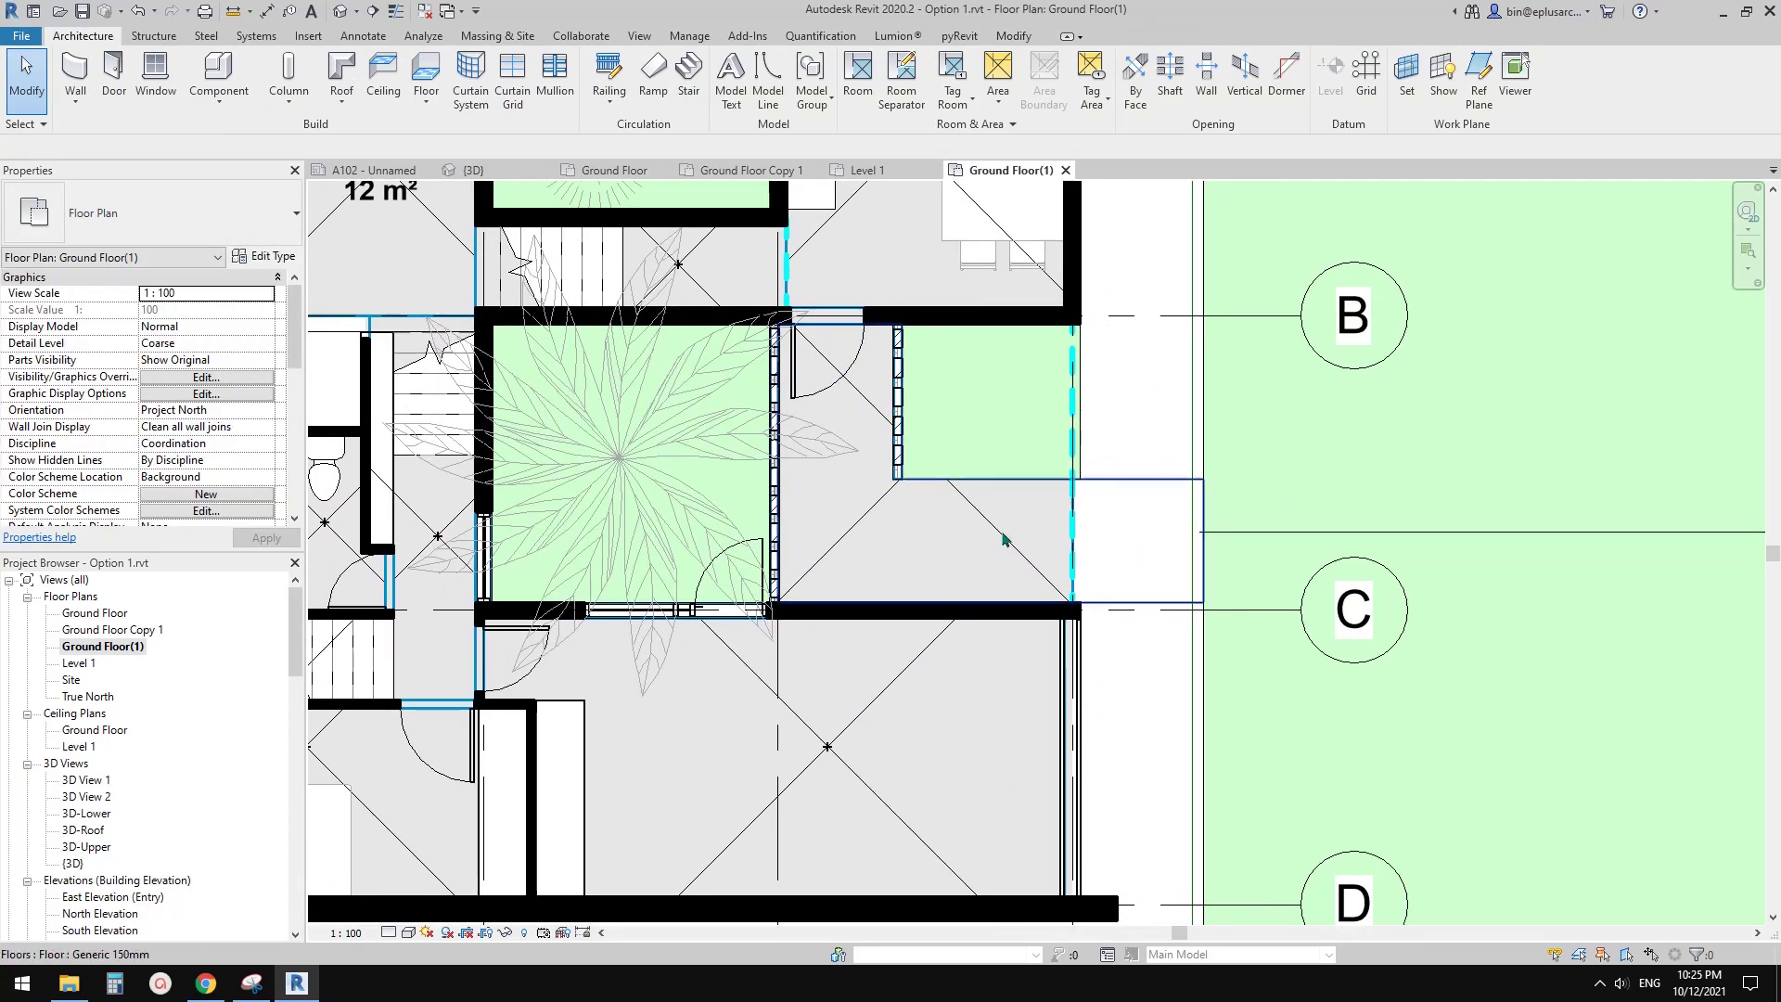
pyautogui.click(1003, 543)
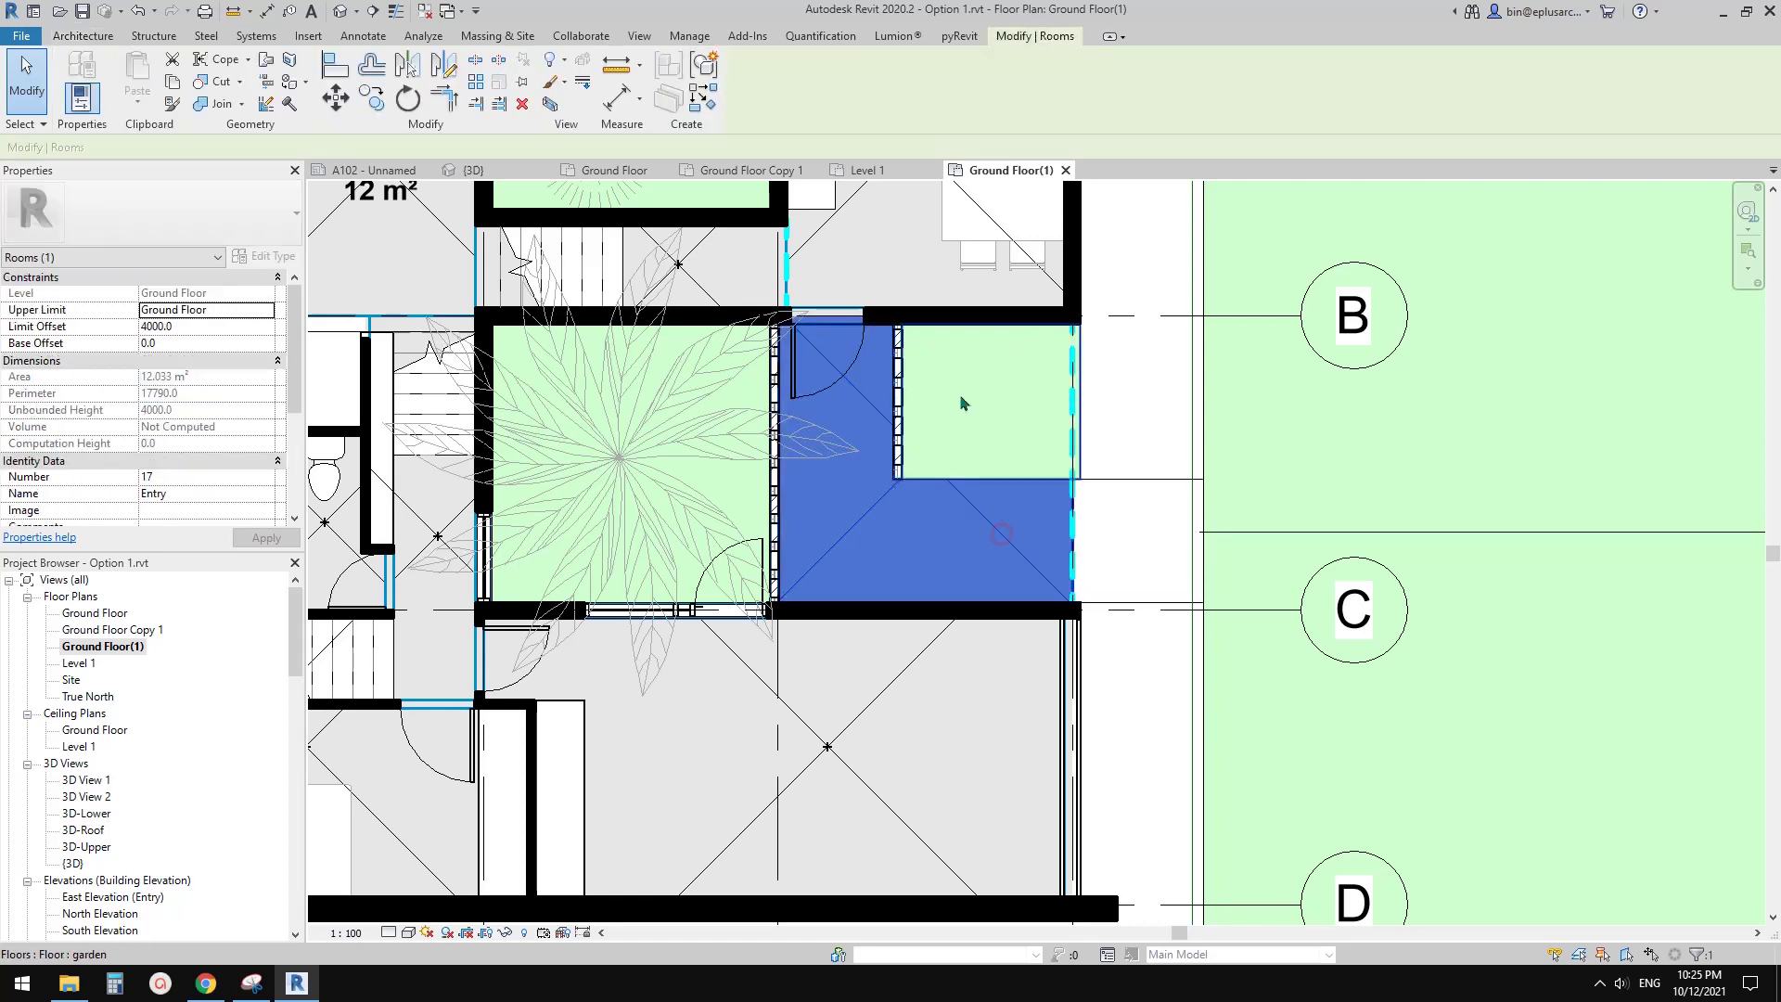
pyautogui.scroll(-3, 198, 445)
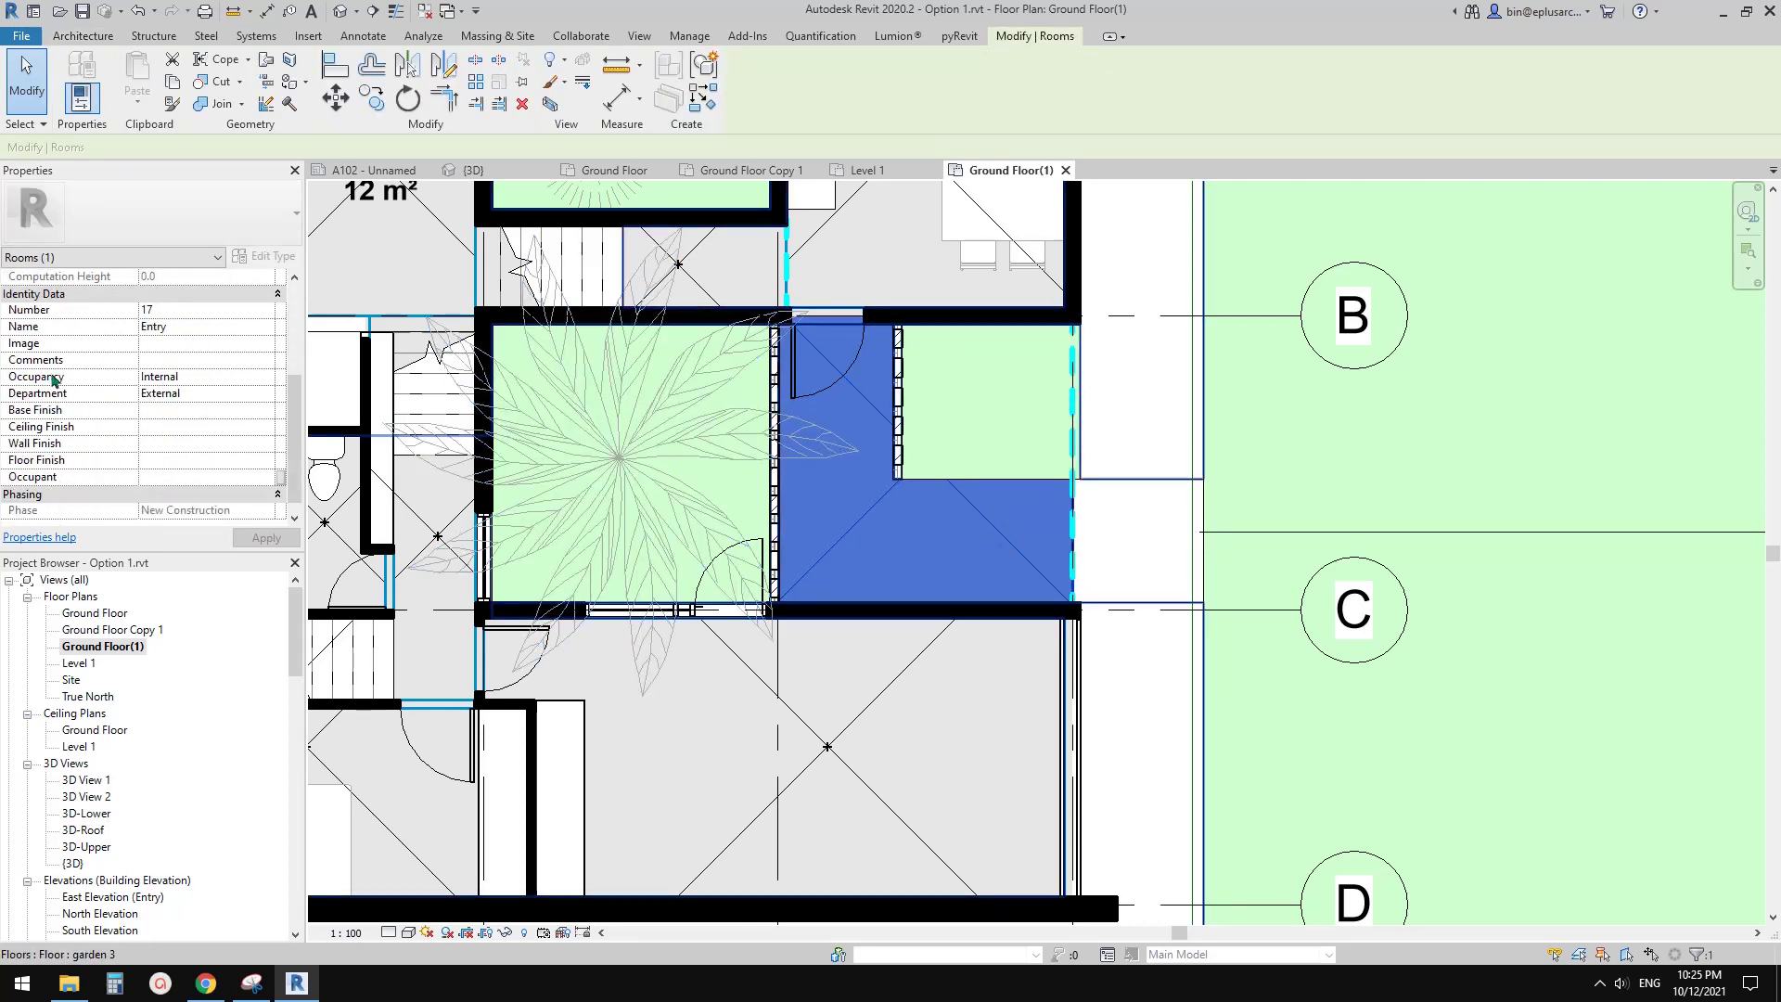
pyautogui.click(197, 377)
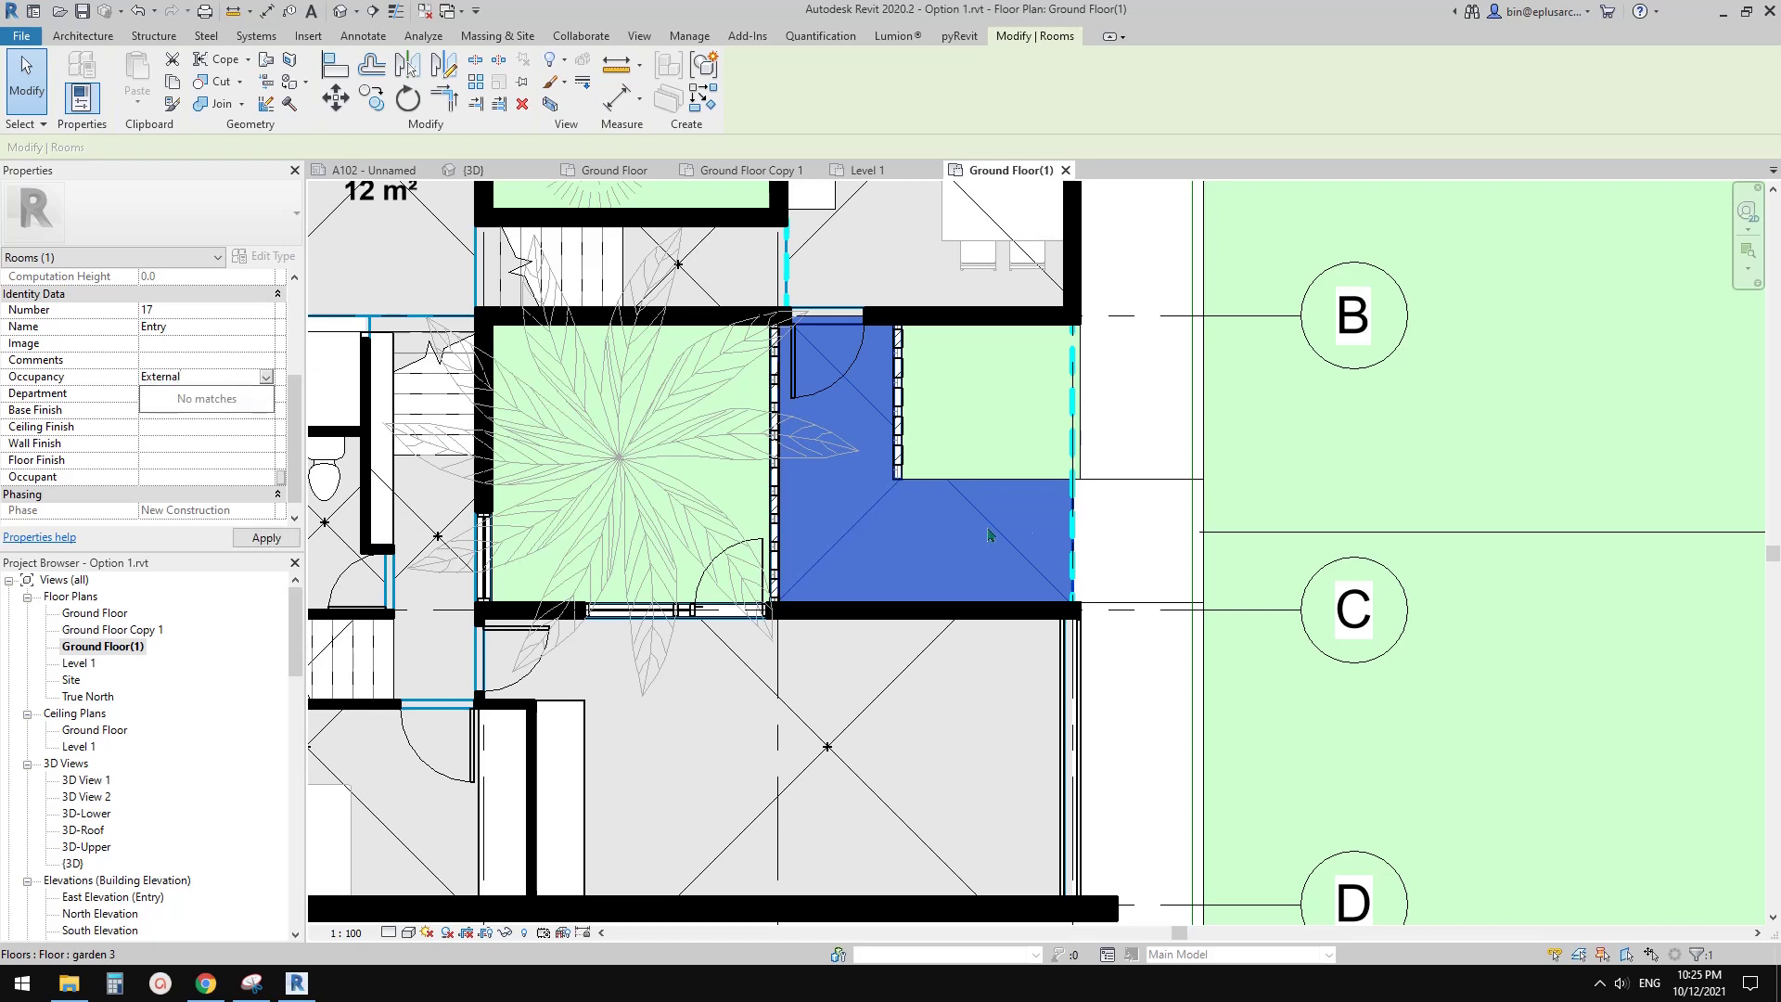
pyautogui.moveTo(868, 514); pyautogui.dragTo(839, 509, button='middle')
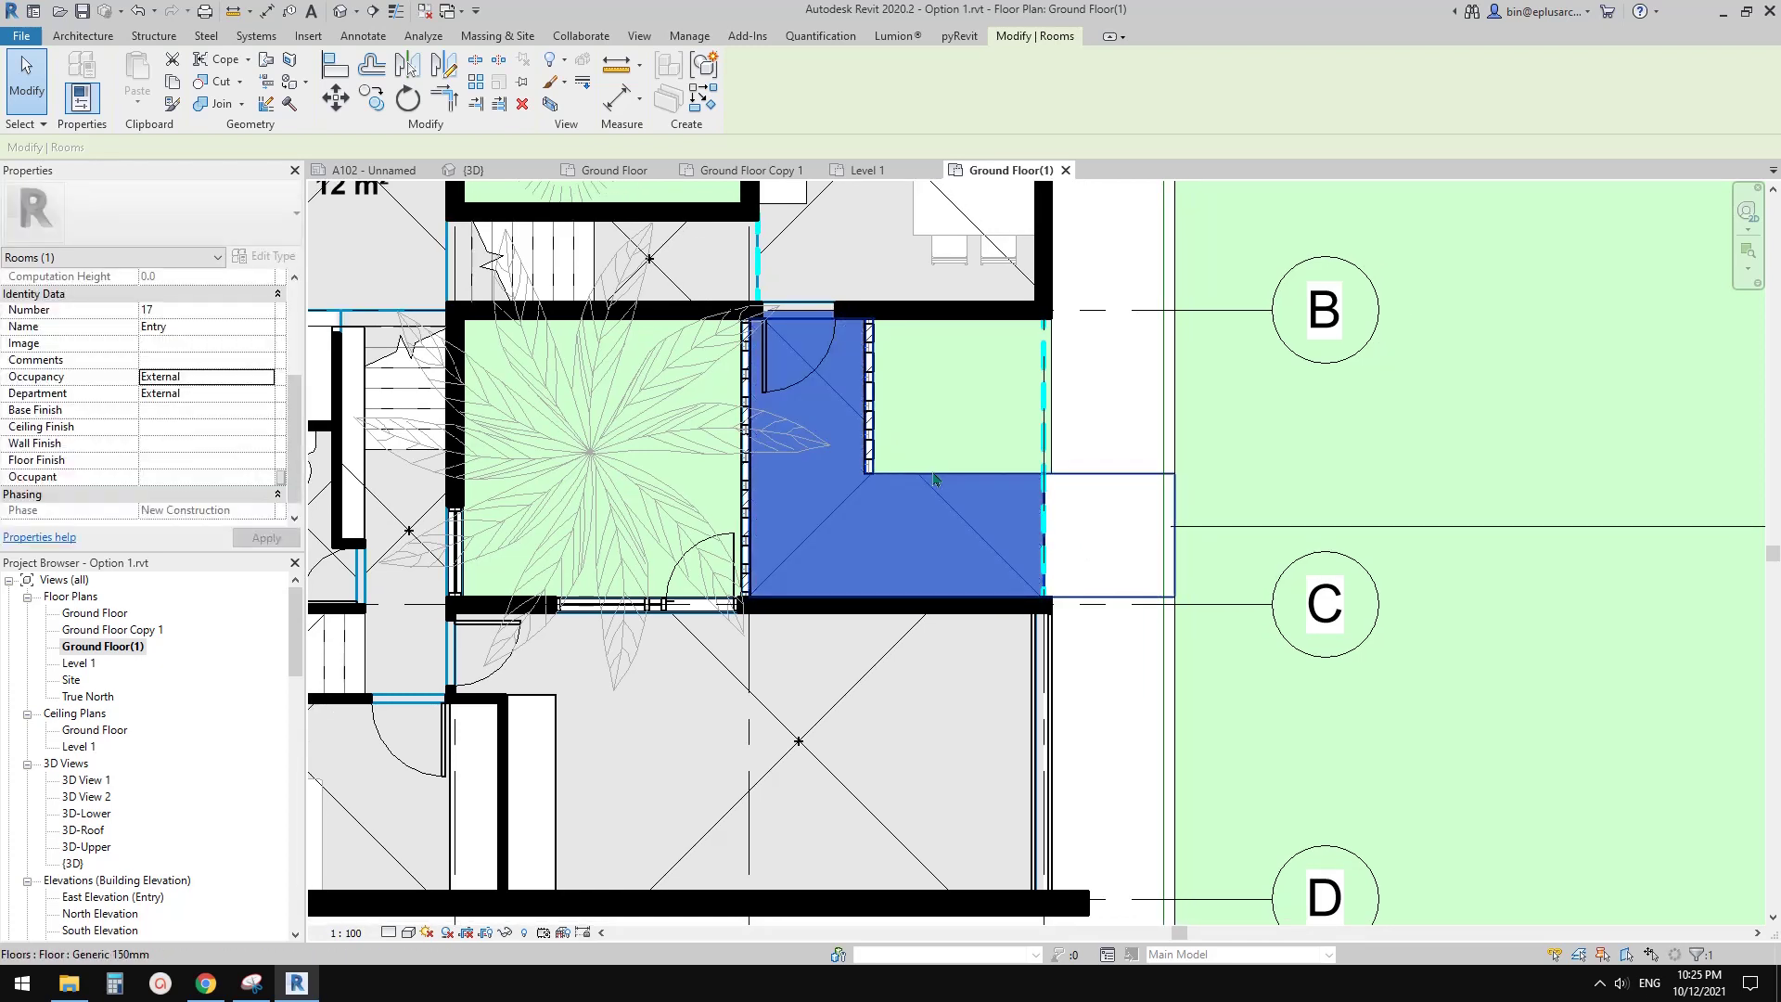
pyautogui.moveTo(1071, 563); pyautogui.dragTo(1067, 564, button='middle')
pyautogui.click(1073, 566)
# Step: Change the External value's color in the room color scheme New to light green RGB 206-255-206
pyautogui.scroll(-2, 232, 446)
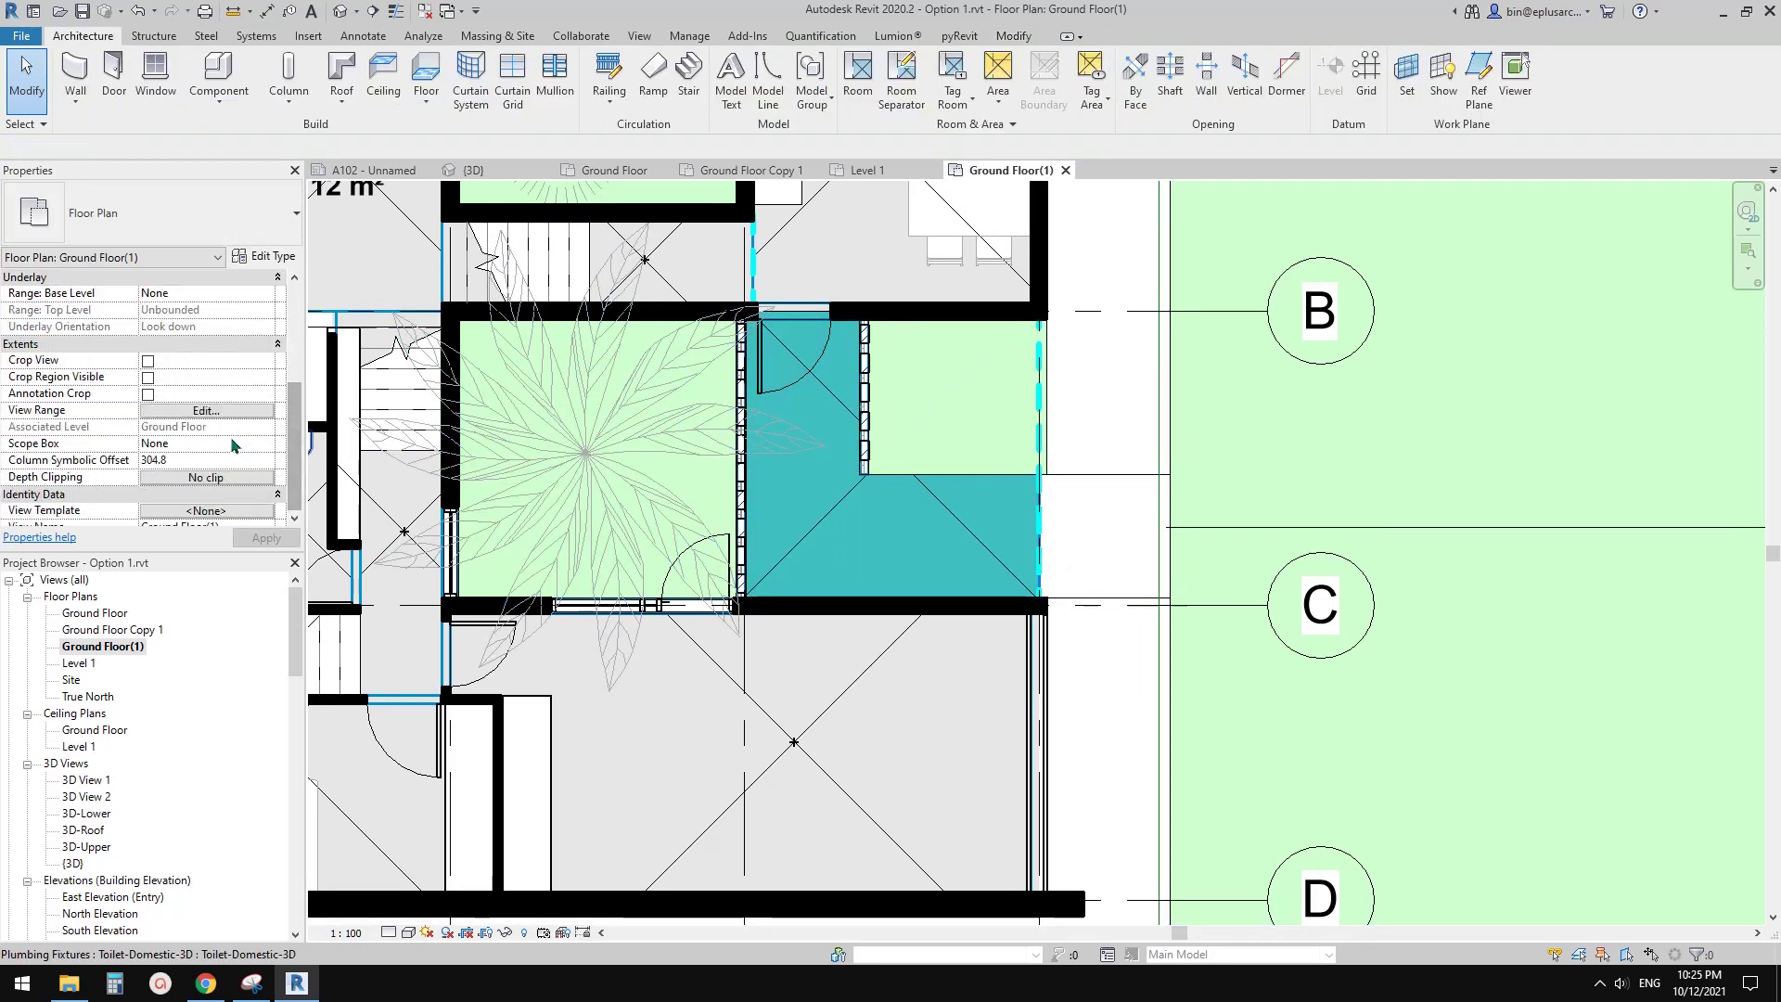
pyautogui.scroll(-2, 232, 445)
pyautogui.scroll(-2, 217, 387)
pyautogui.scroll(7, 213, 399)
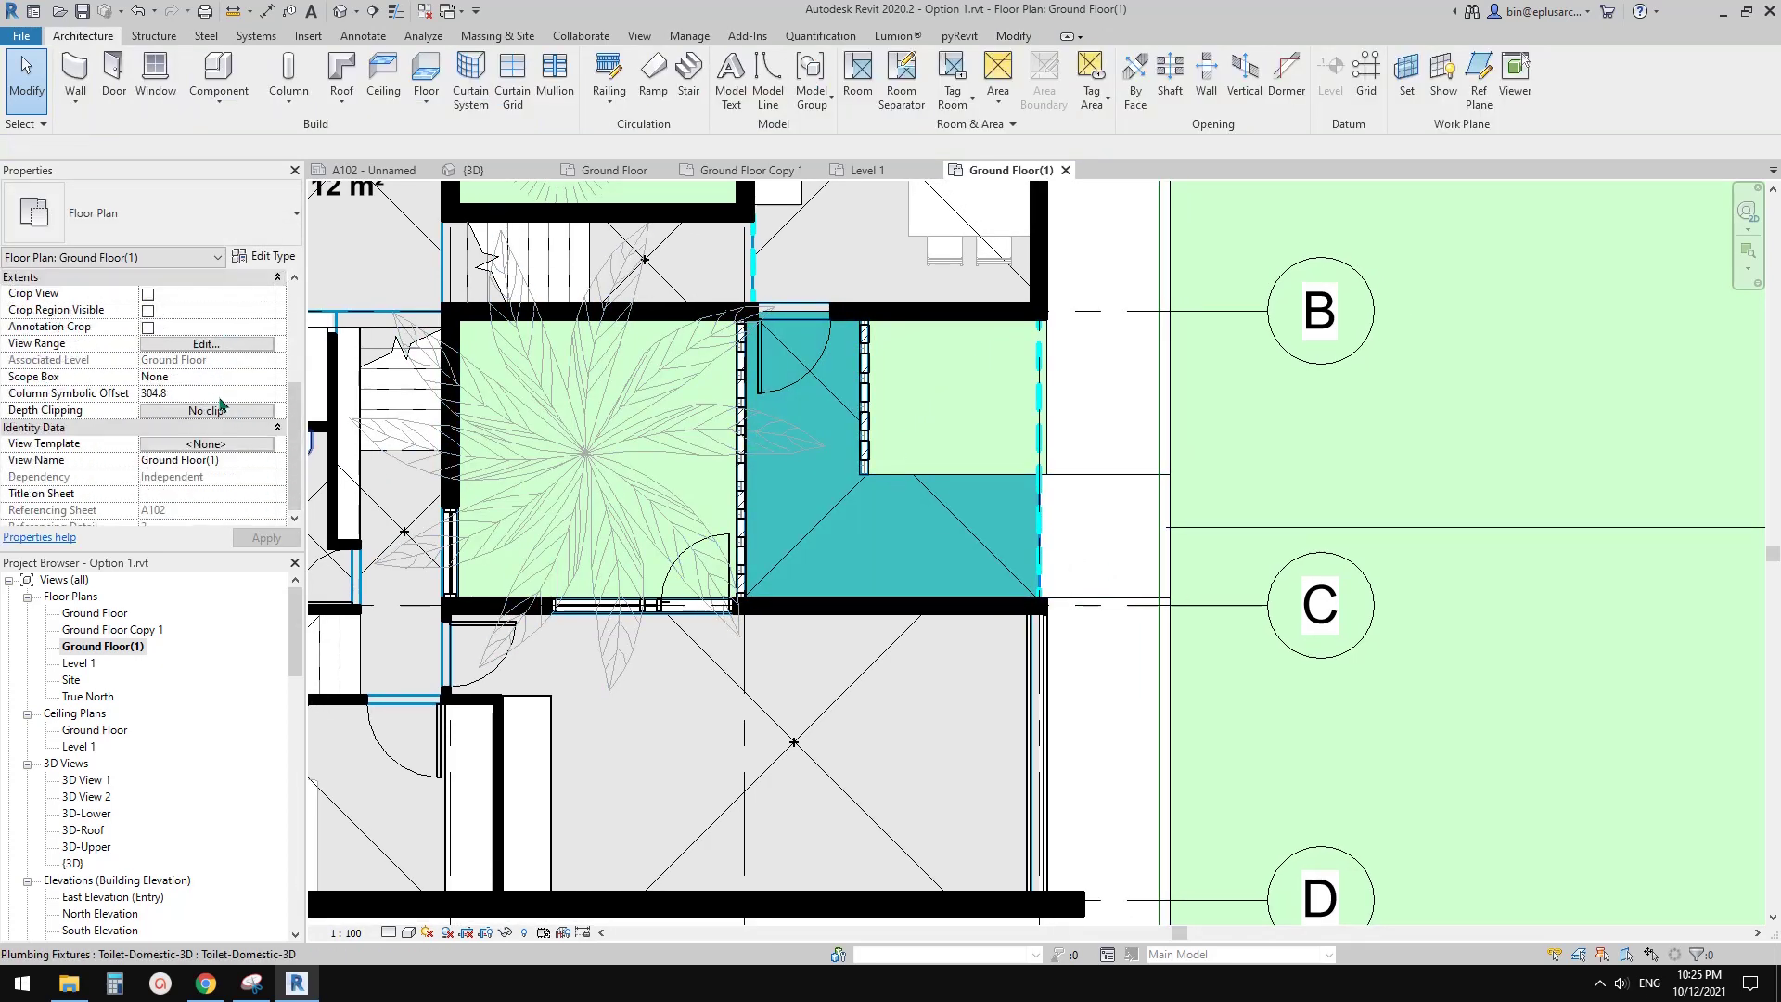
pyautogui.click(205, 328)
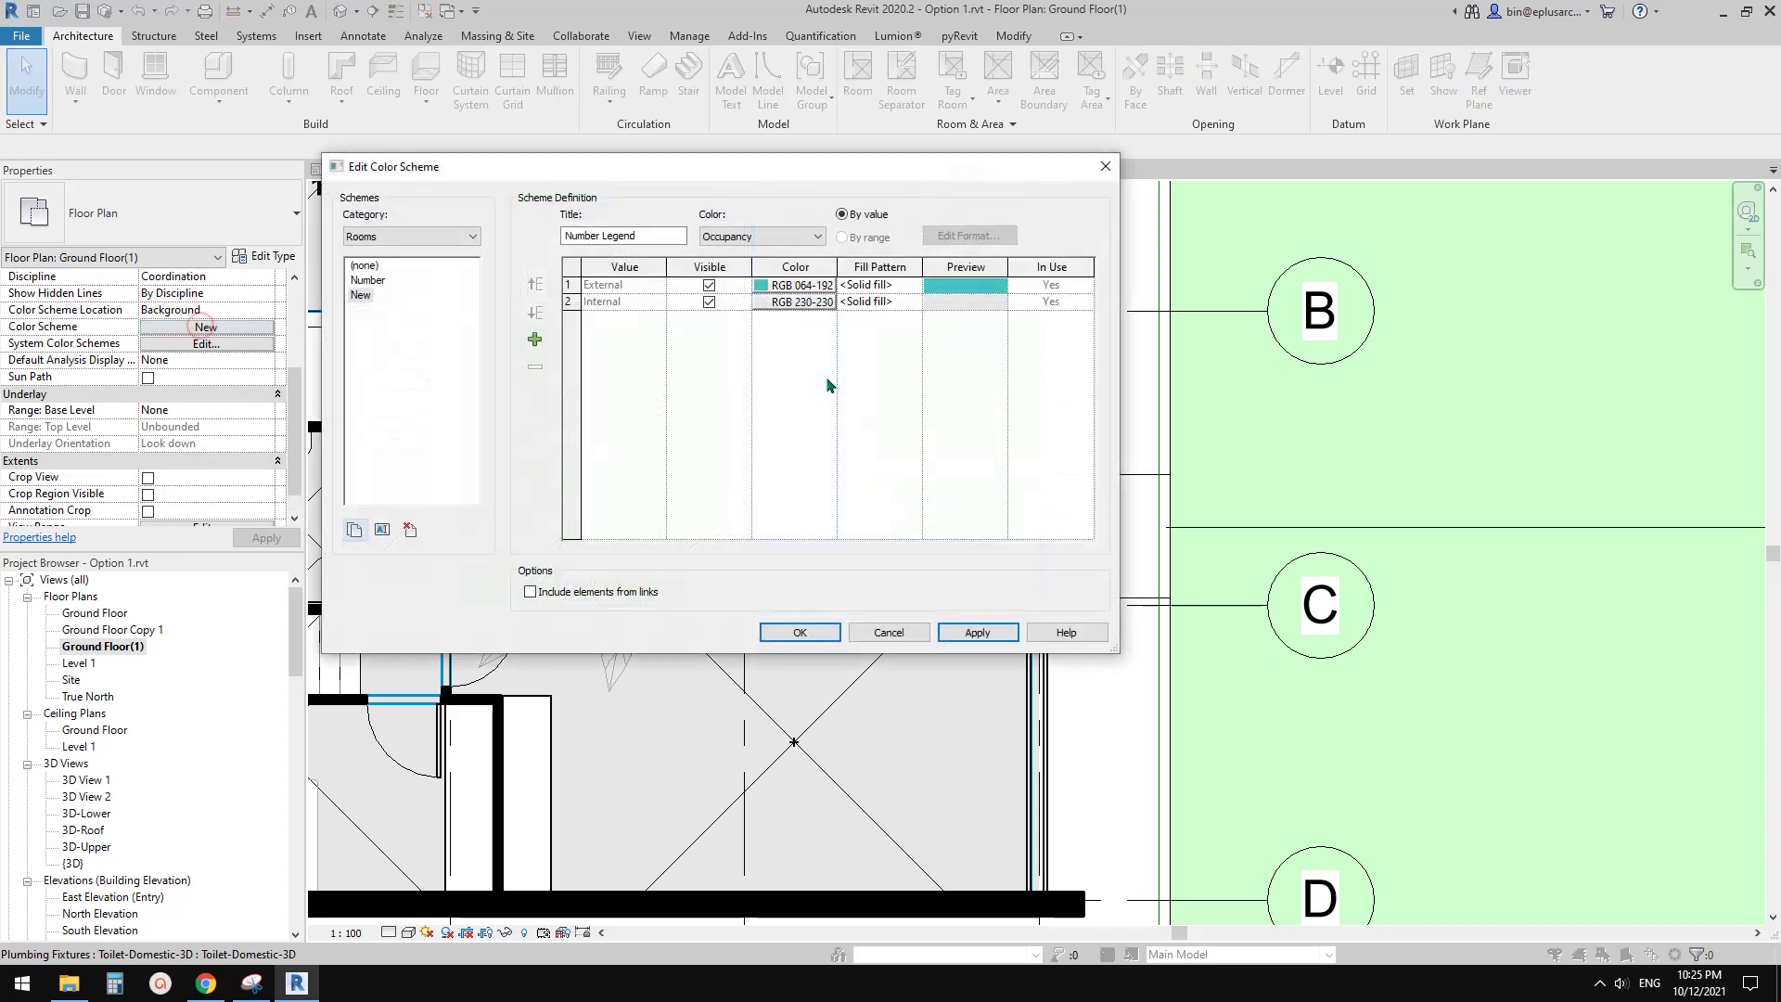
pyautogui.click(803, 286)
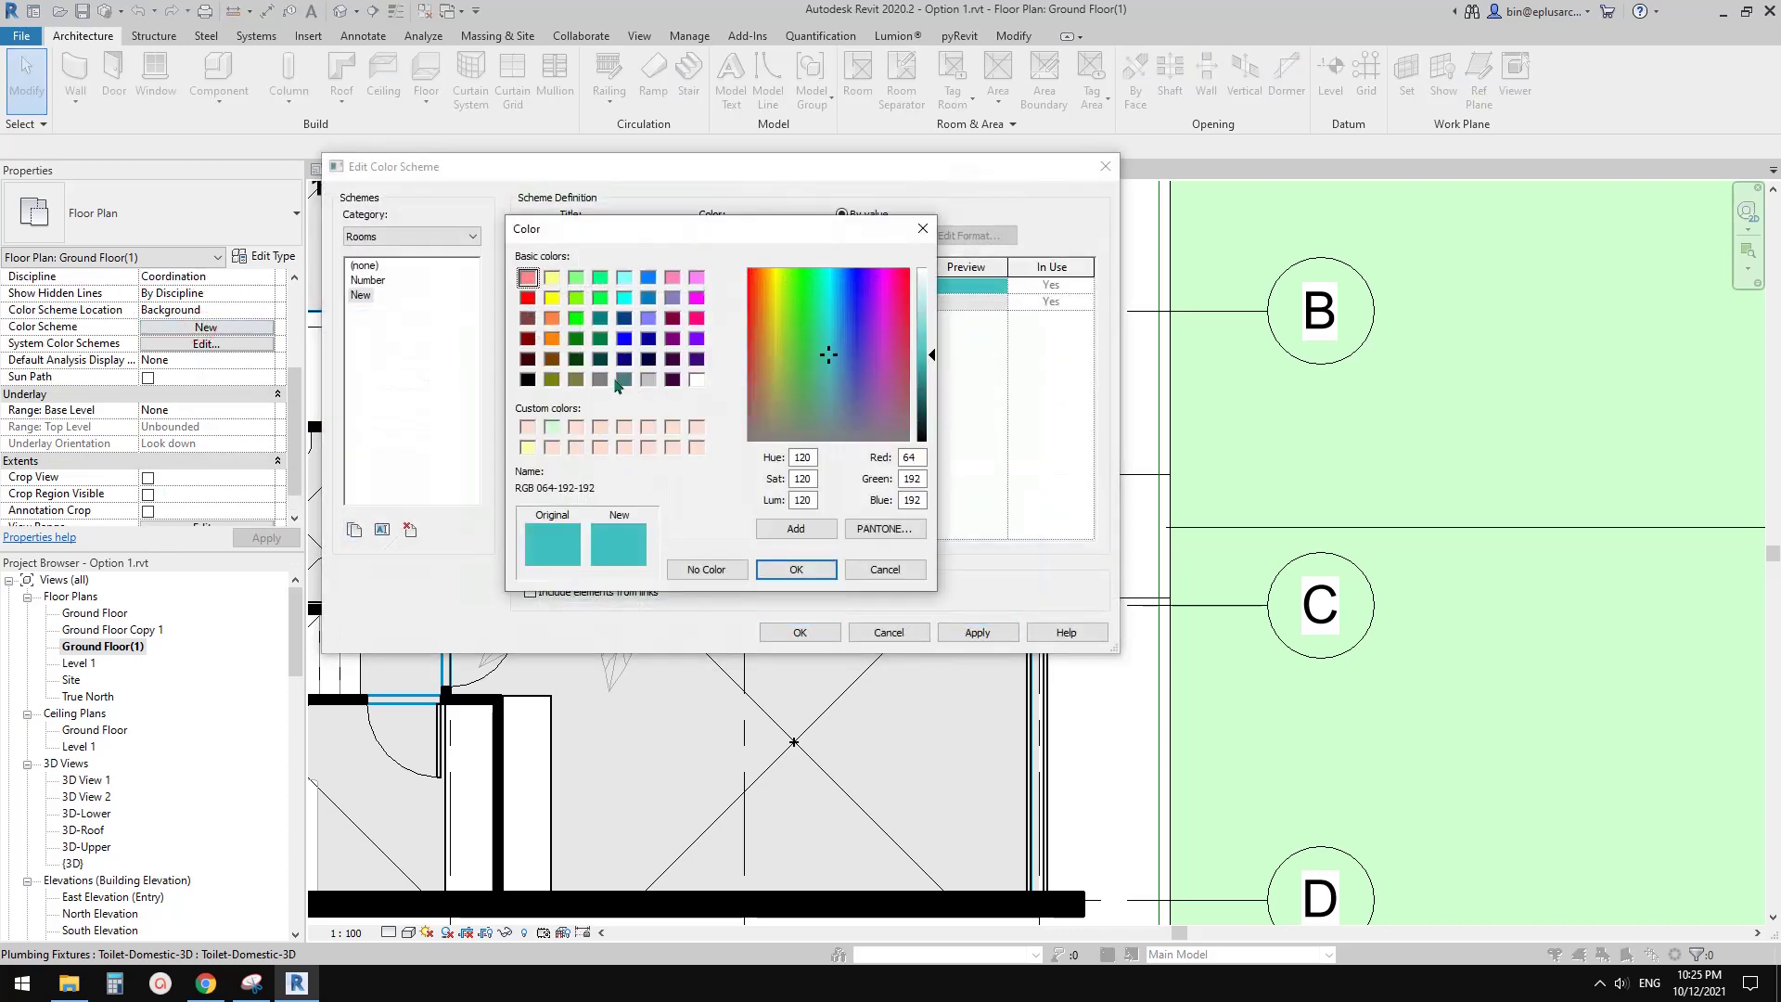
pyautogui.click(552, 428)
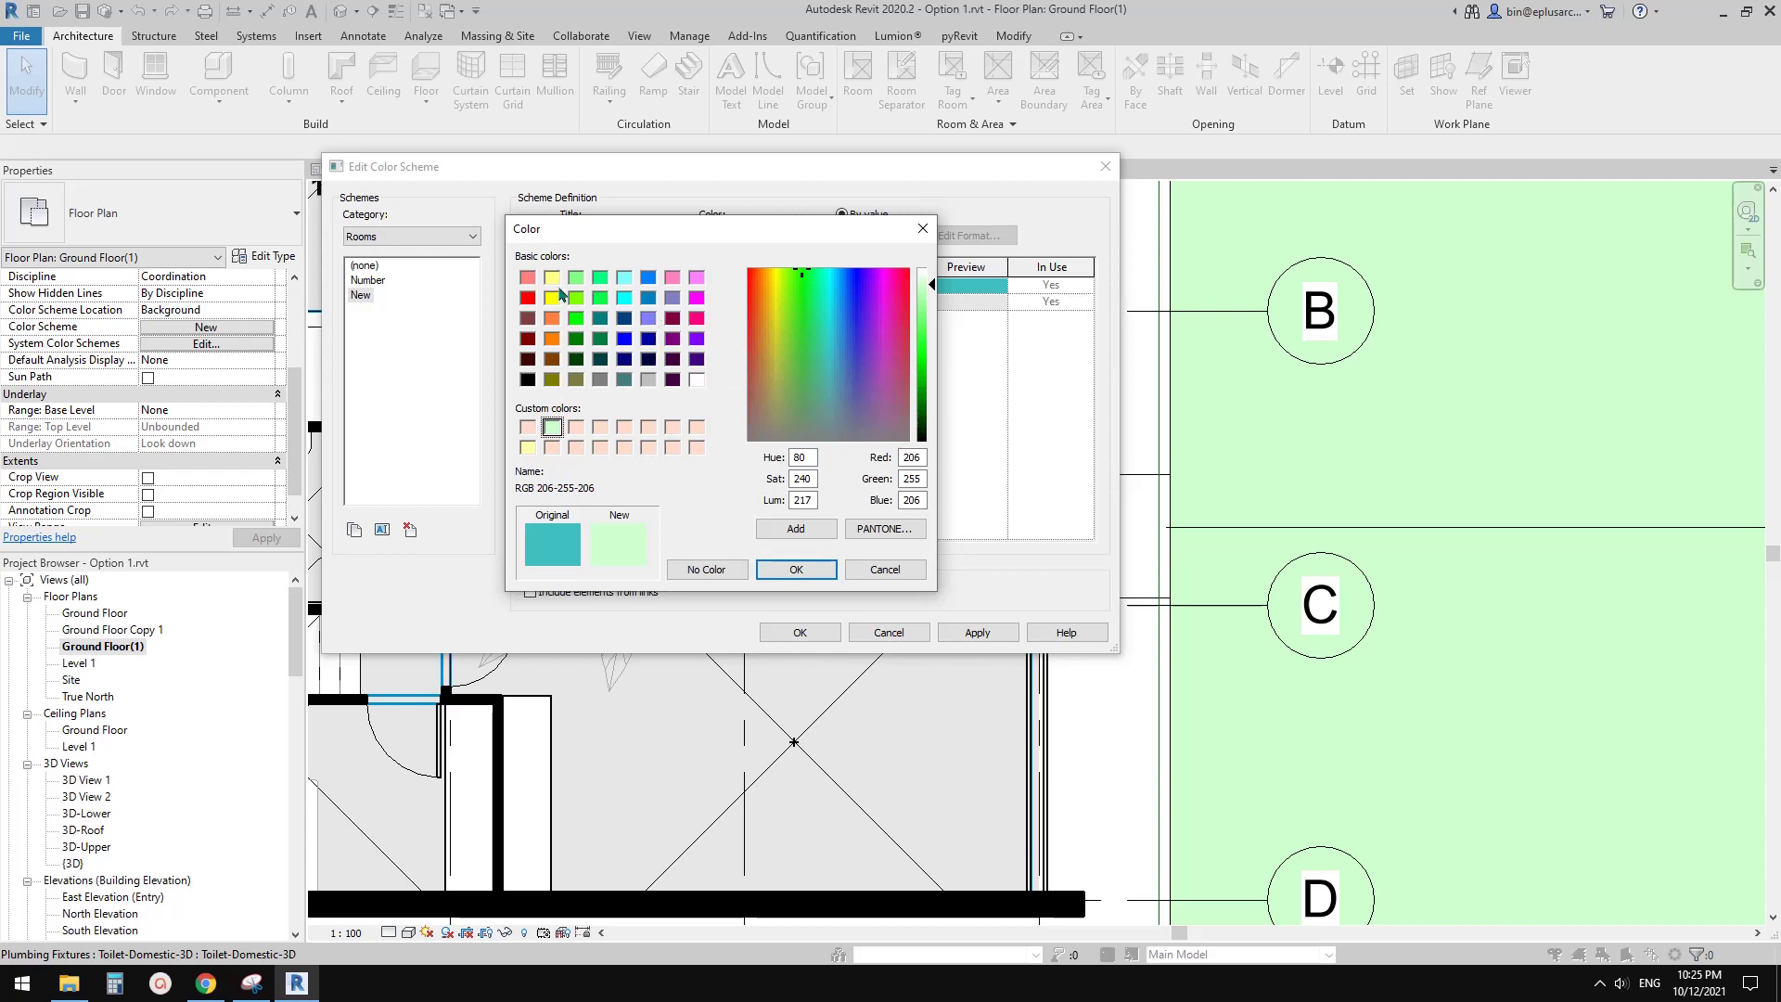
pyautogui.click(796, 569)
pyautogui.click(800, 631)
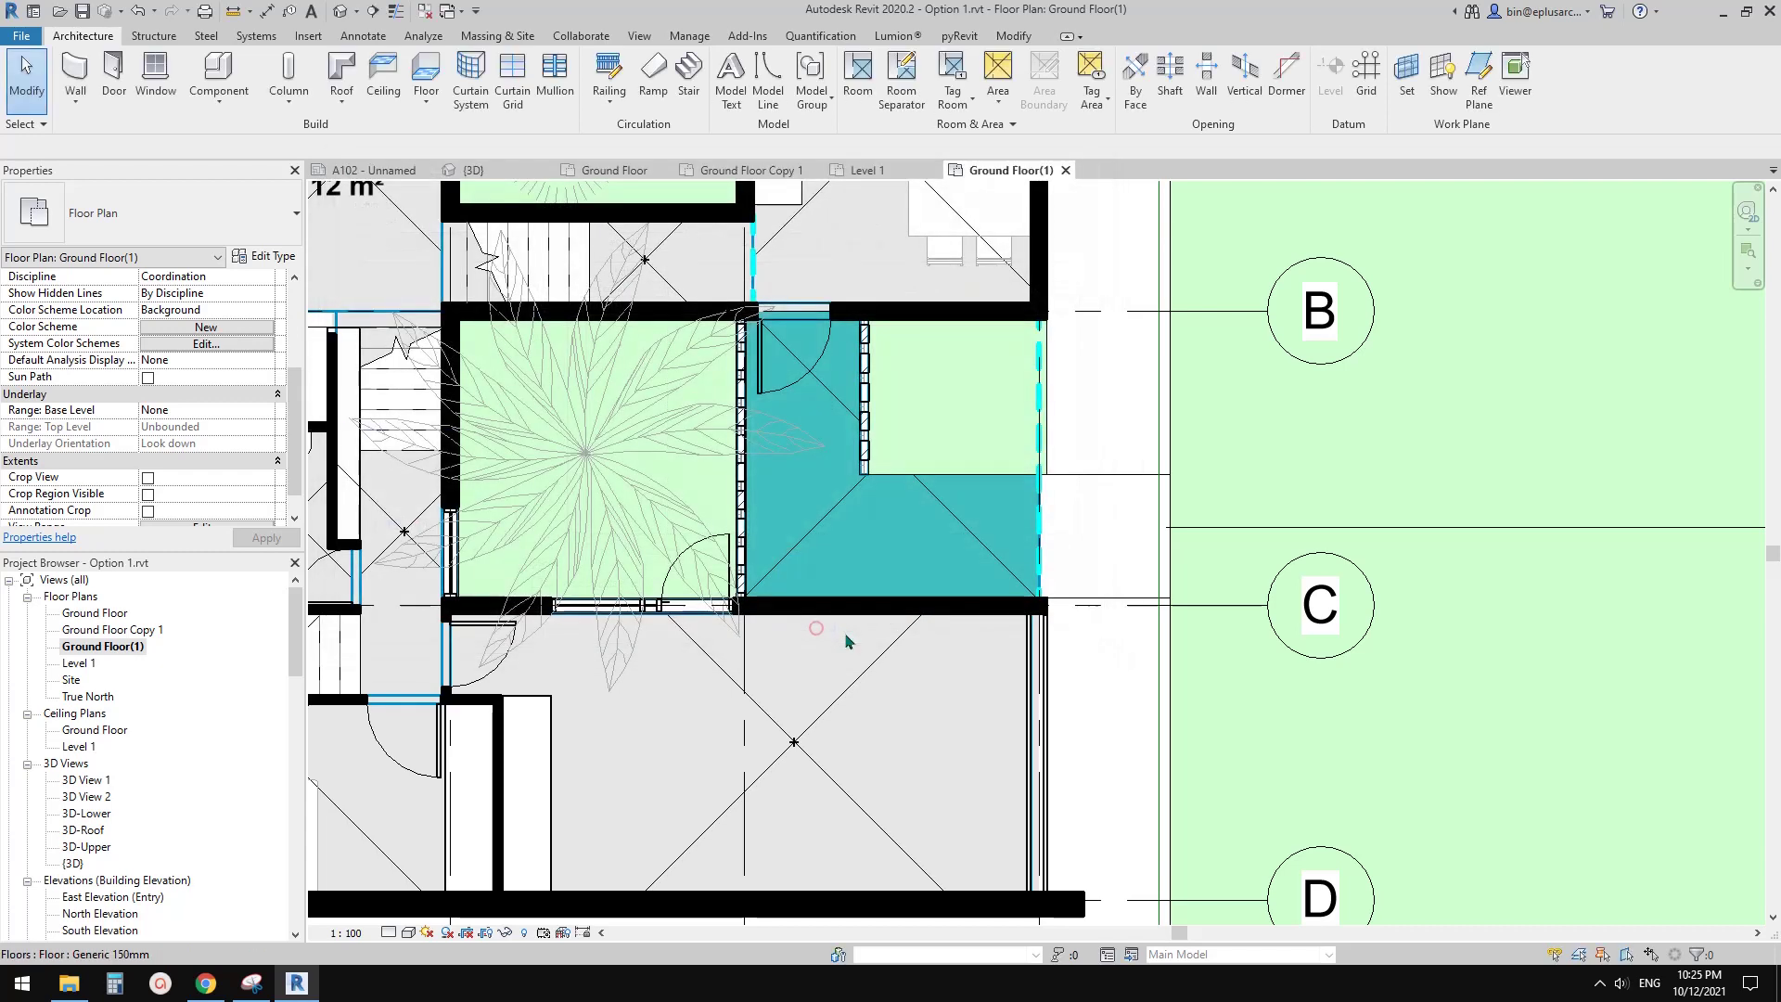
pyautogui.scroll(-2, 1051, 540)
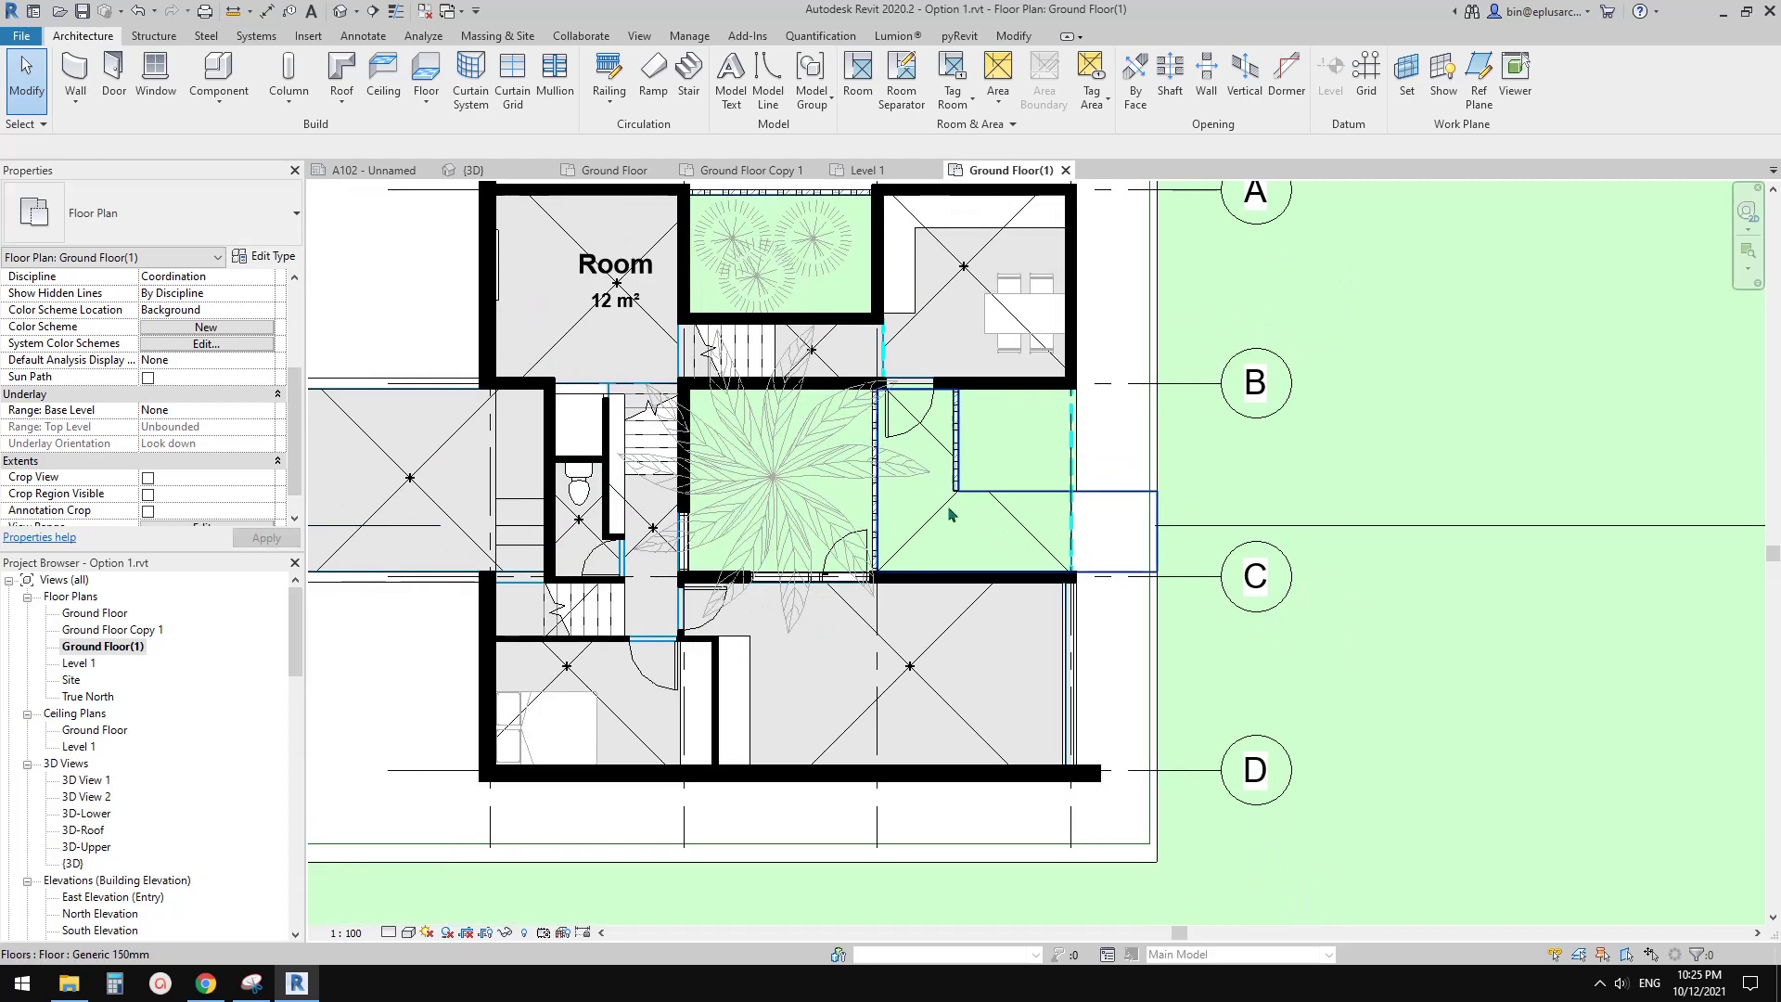
# Step: Examine the grey interior rooms and the green external entry area across the ground floor plan
pyautogui.scroll(2, 1026, 441)
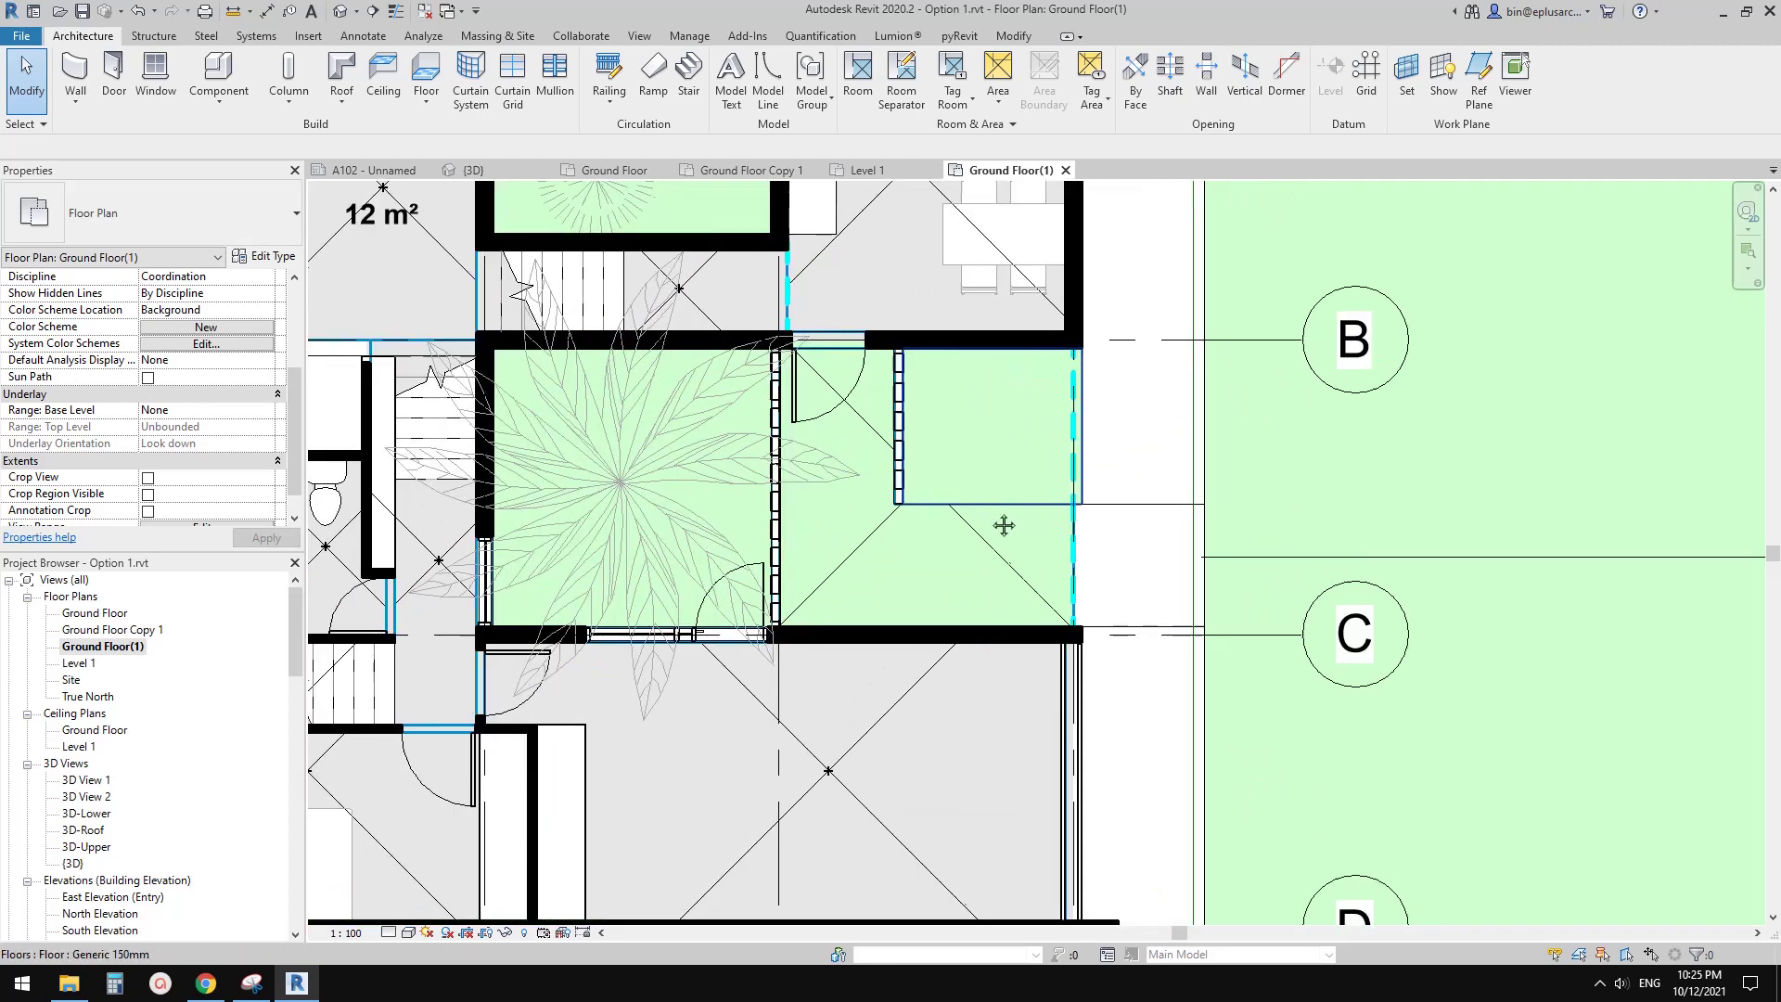
pyautogui.moveTo(1117, 521); pyautogui.dragTo(1061, 494, button='middle')
pyautogui.scroll(-2, 1053, 510)
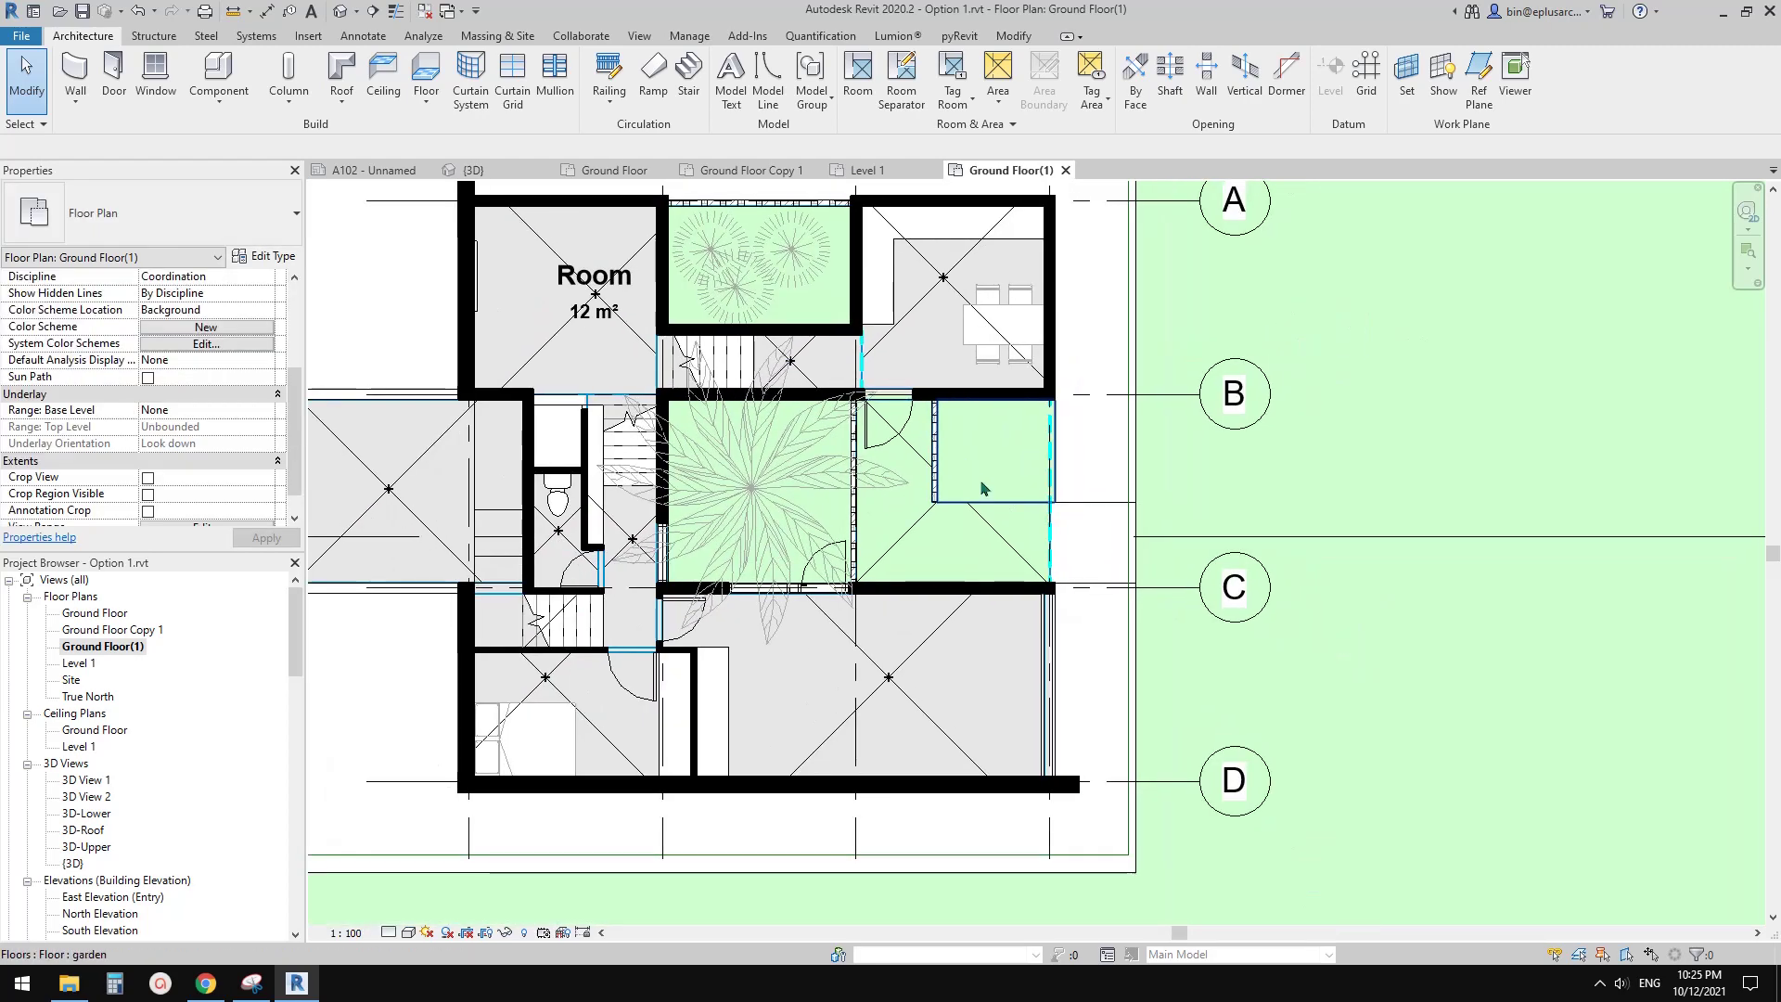
pyautogui.scroll(-2, 1036, 548)
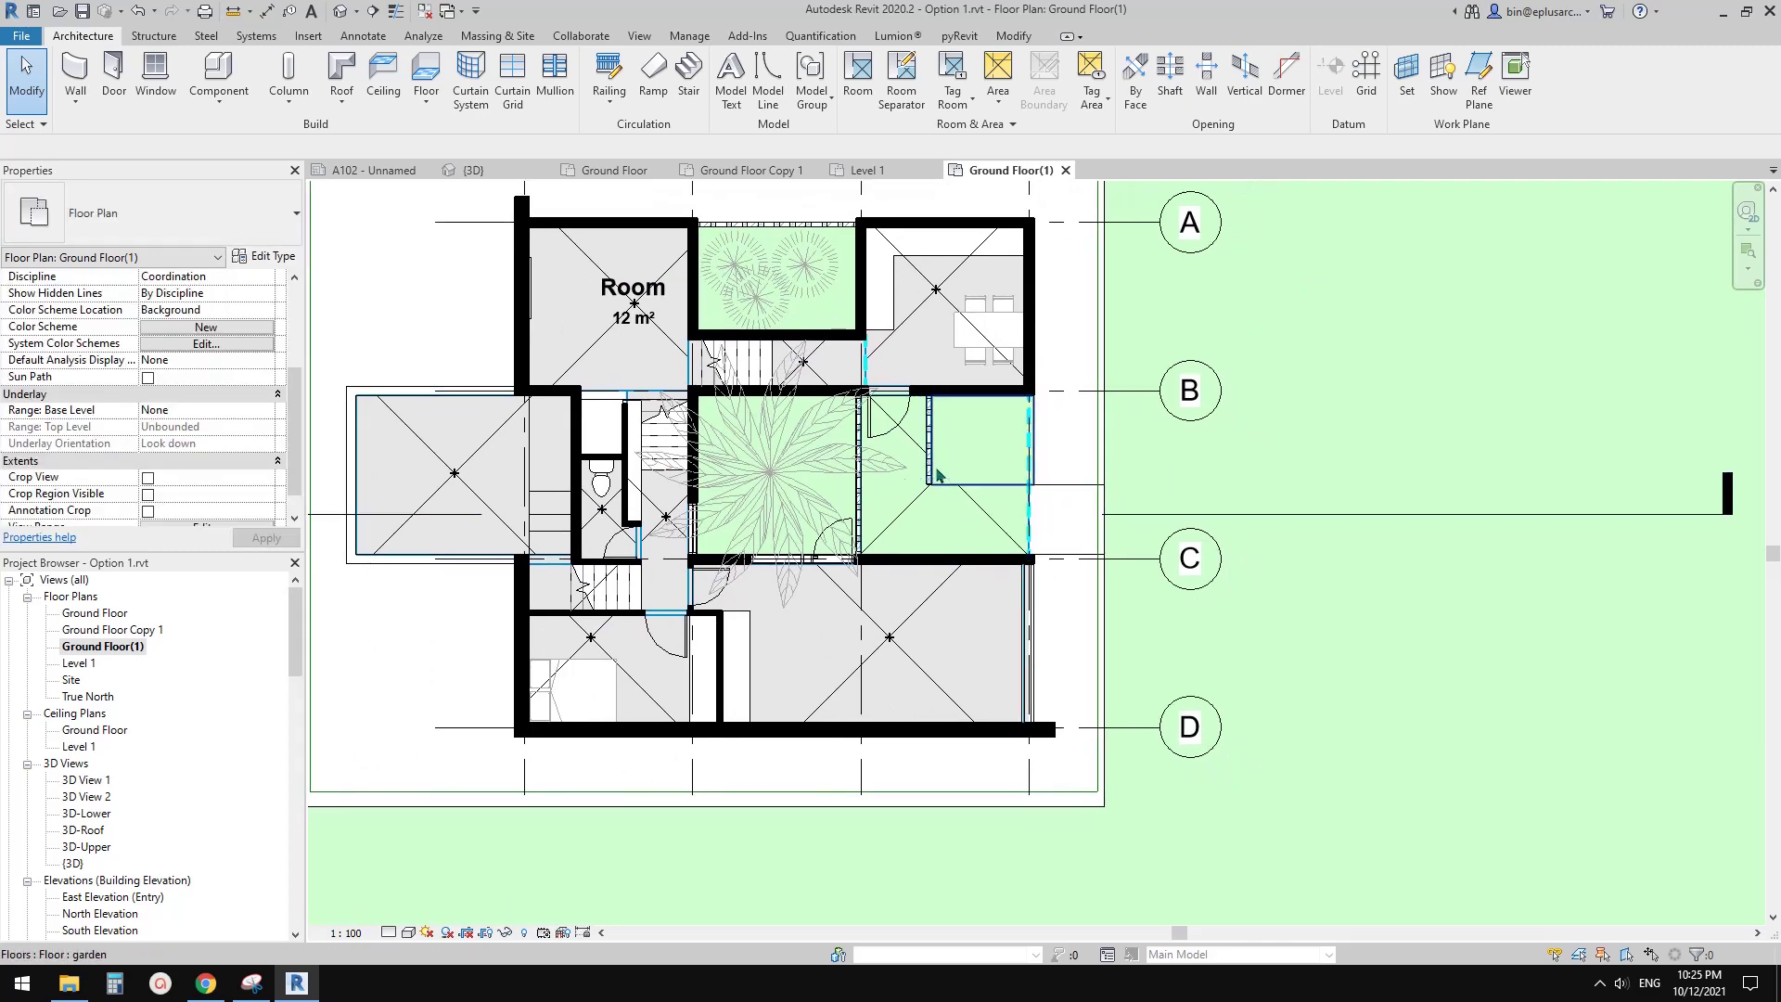
pyautogui.scroll(2, 950, 524)
pyautogui.scroll(-2, 955, 417)
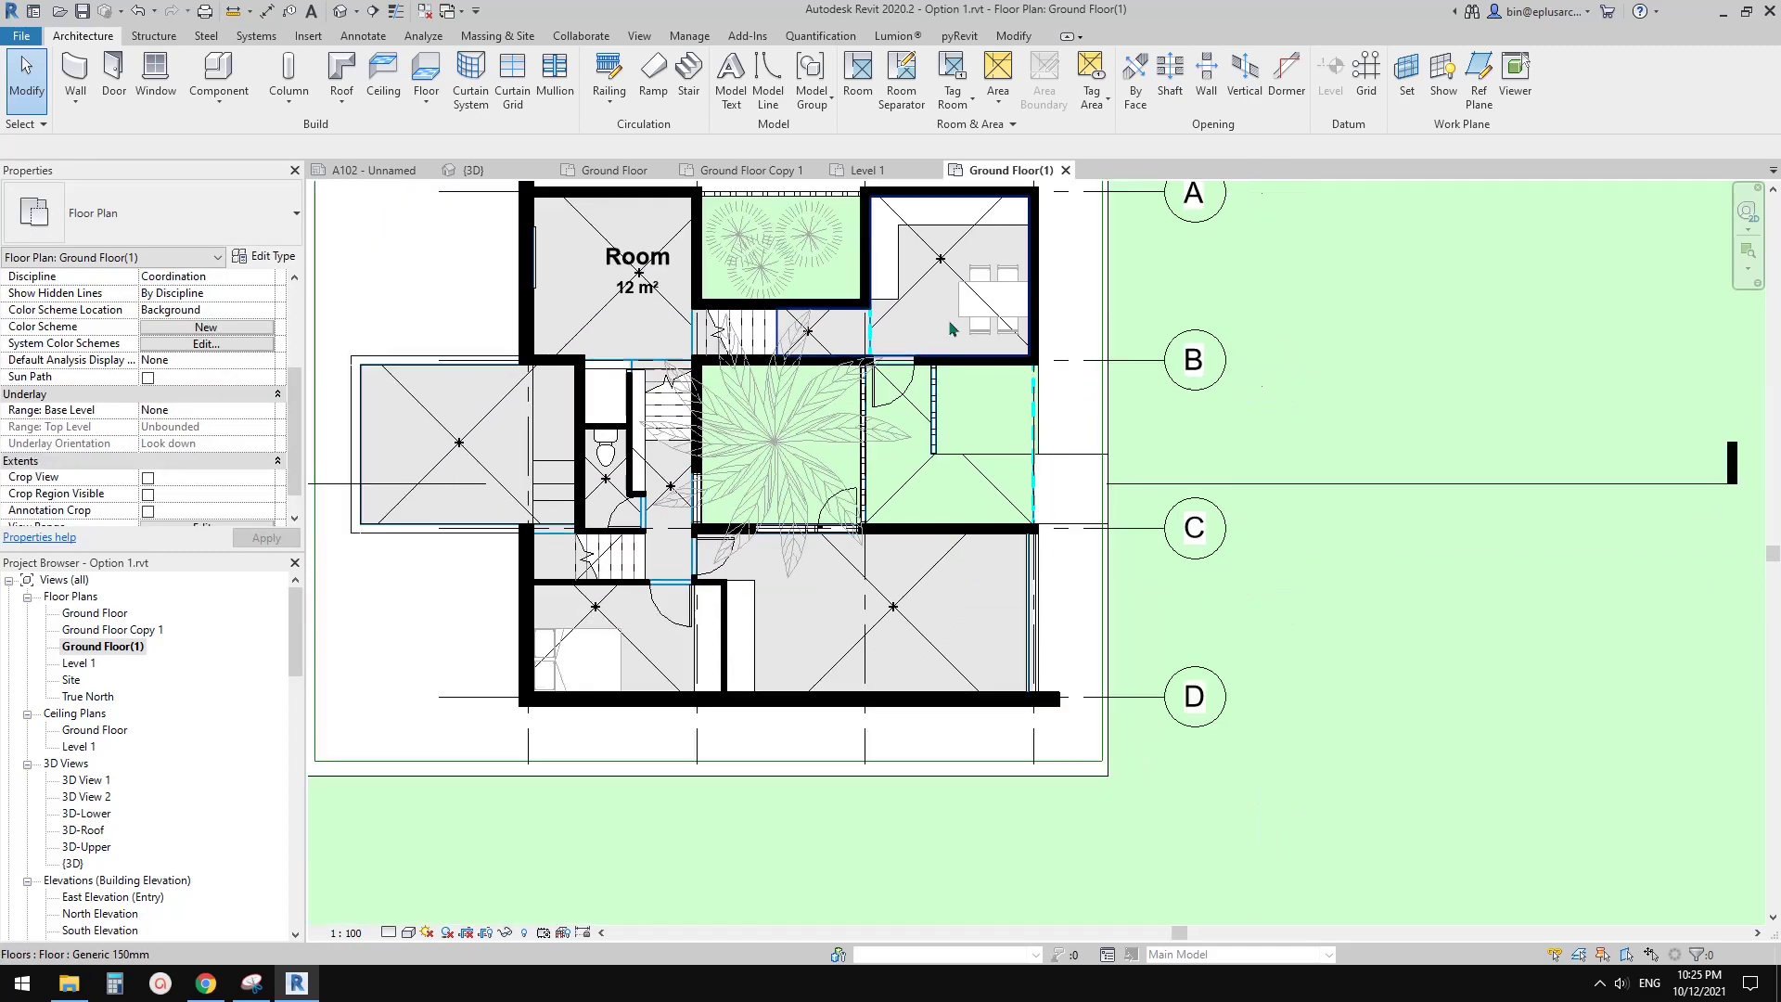
pyautogui.scroll(-3, 835, 418)
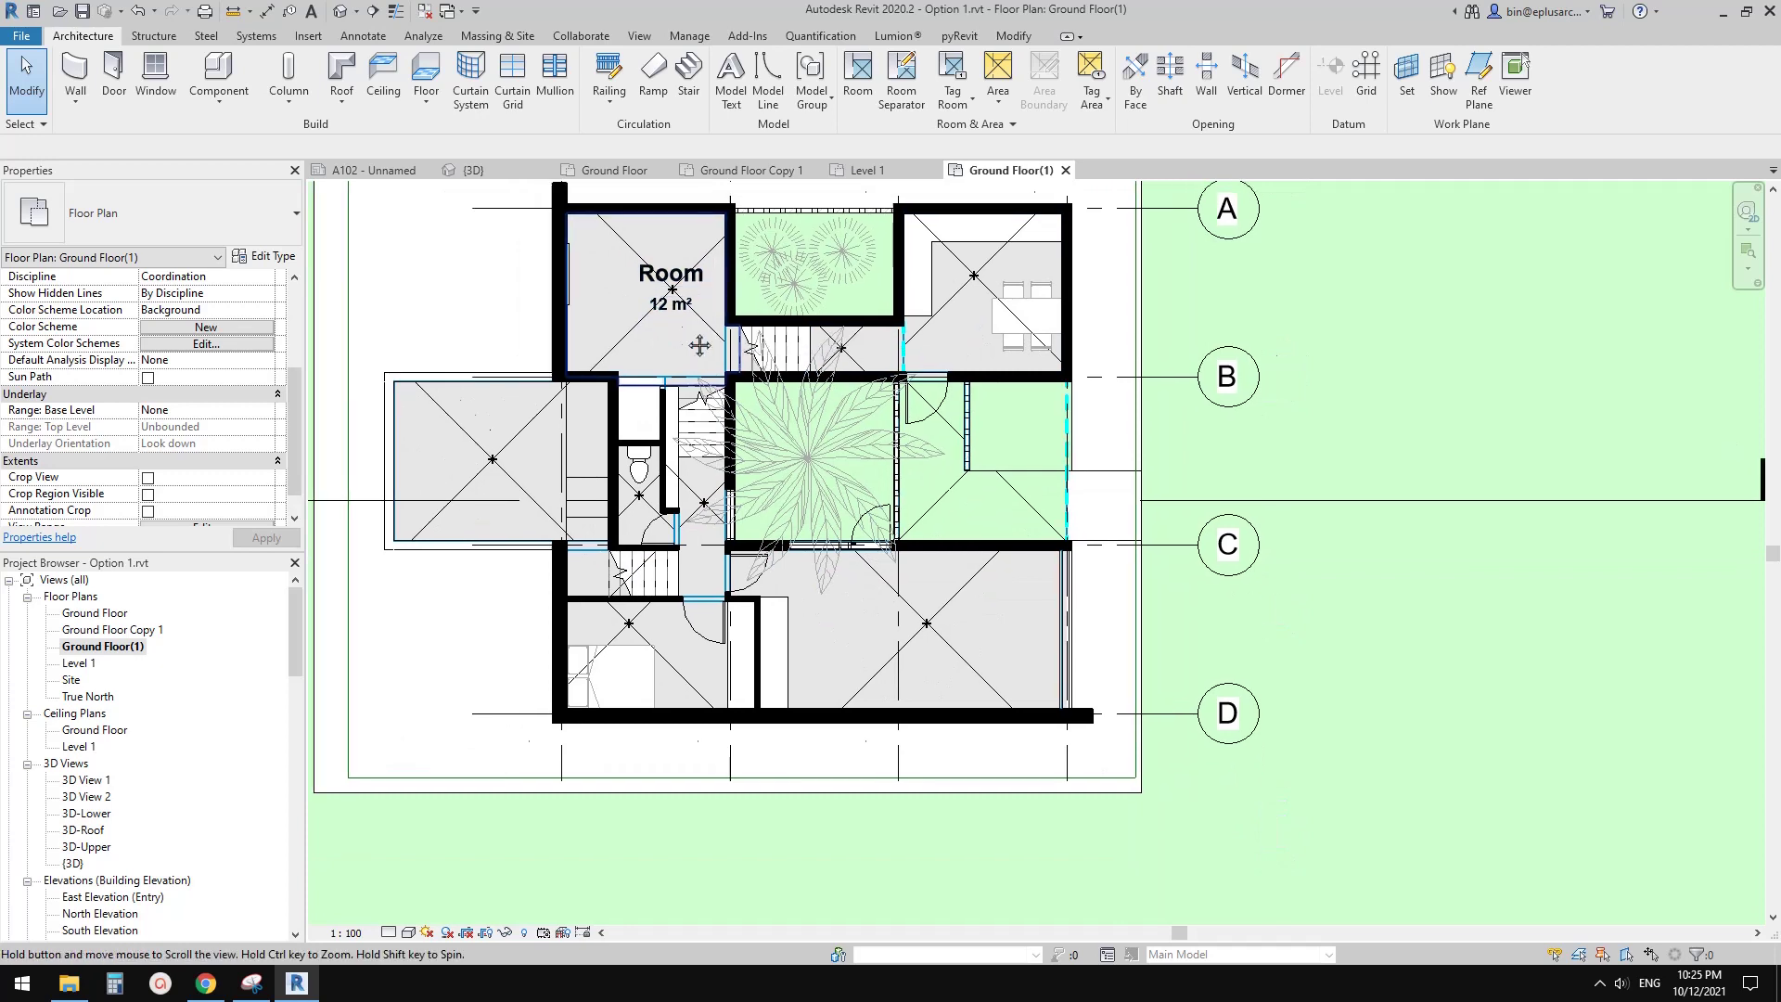
pyautogui.scroll(-1, 733, 459)
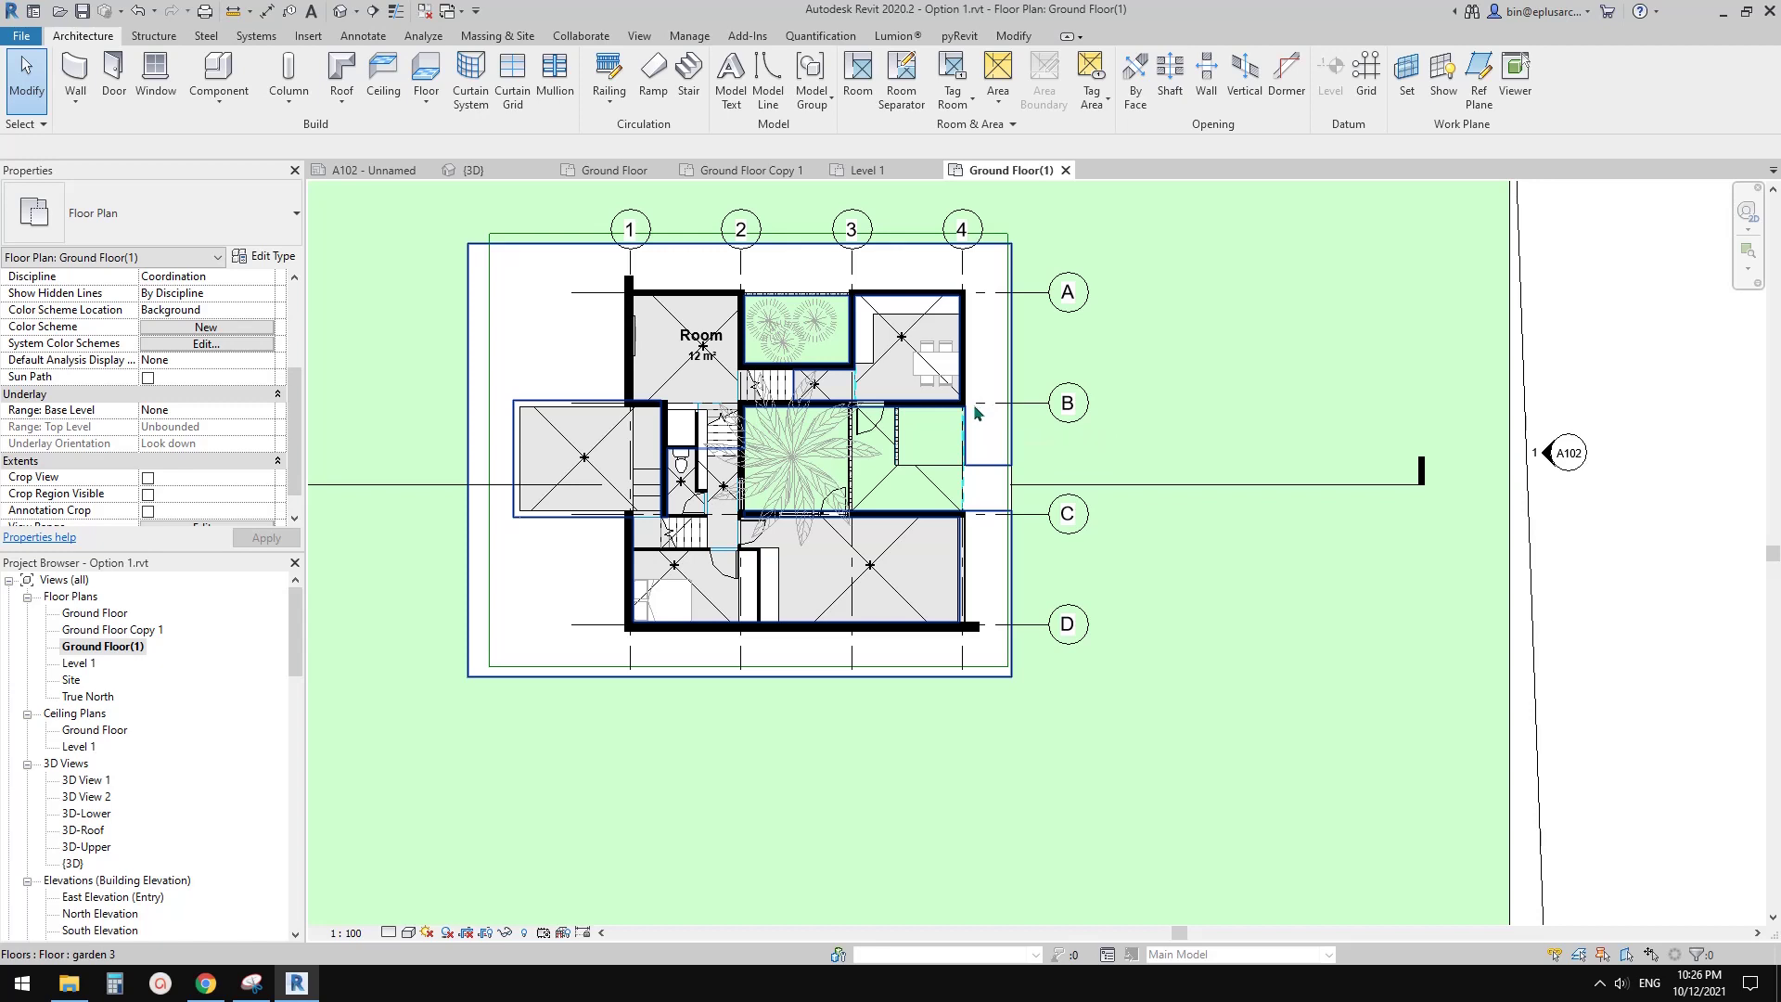
pyautogui.scroll(2, 921, 485)
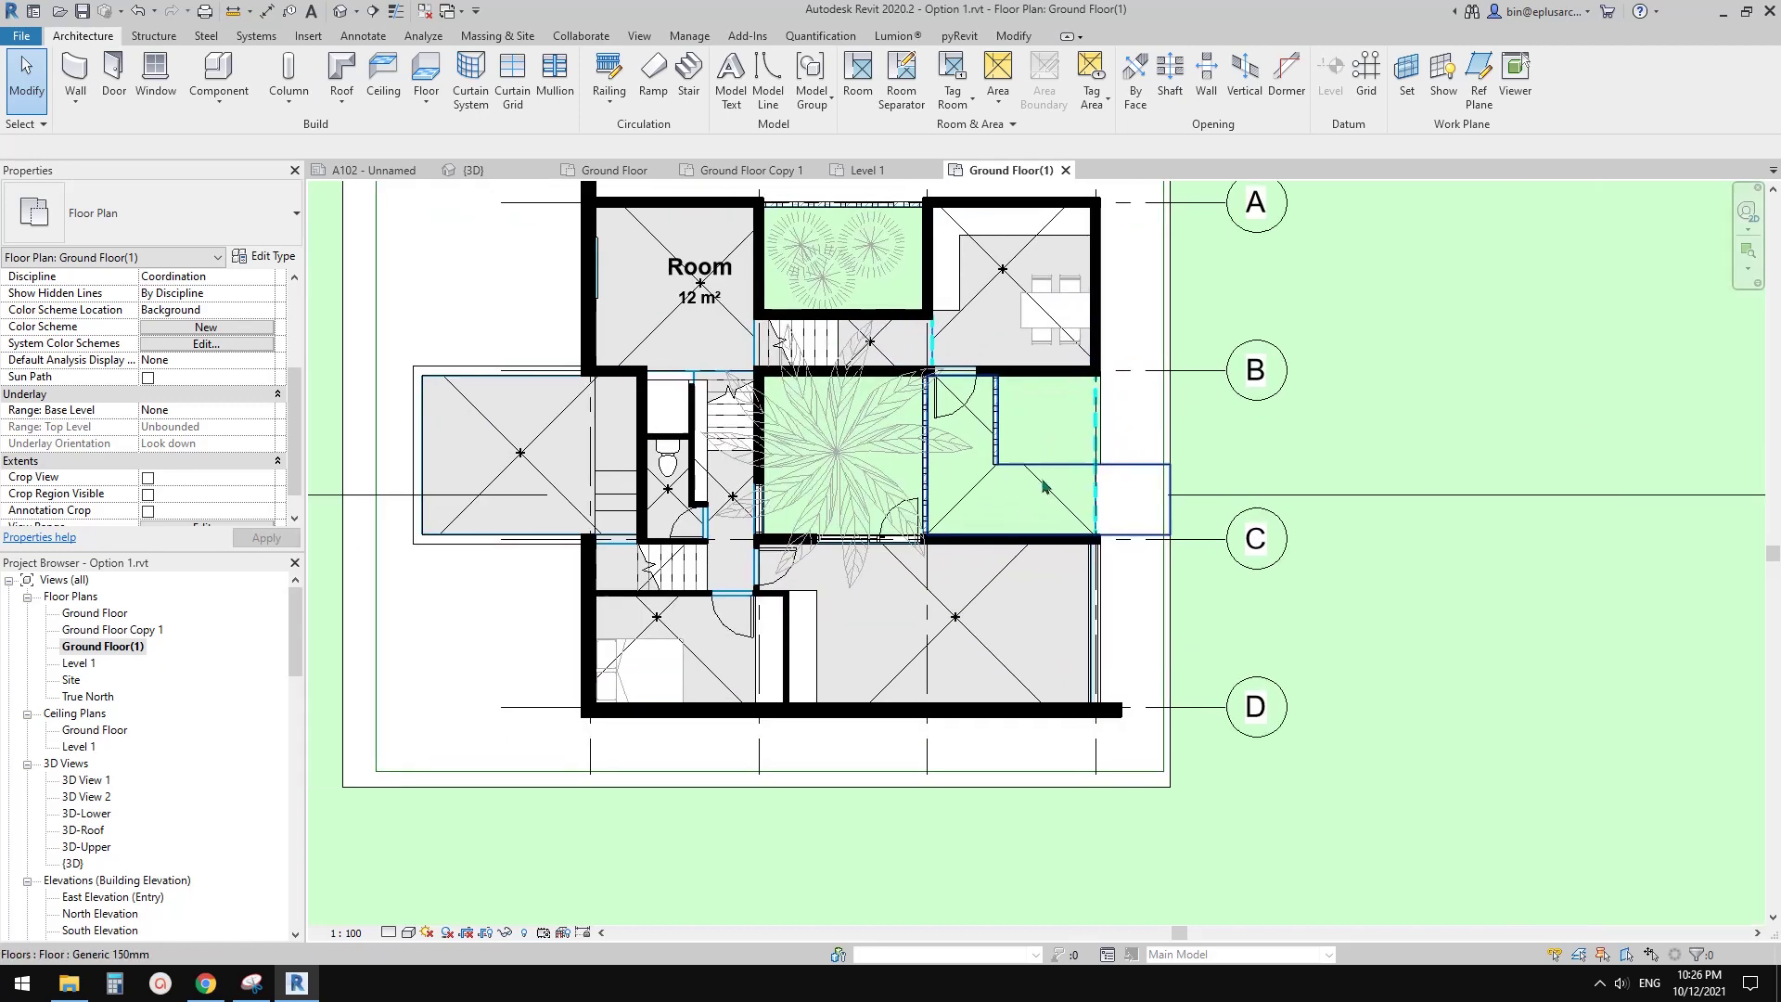
pyautogui.scroll(1, 1039, 483)
pyautogui.moveTo(969, 492); pyautogui.dragTo(1057, 535, button='middle')
pyautogui.scroll(1, 1059, 537)
pyautogui.moveTo(828, 391); pyautogui.dragTo(905, 584, button='middle')
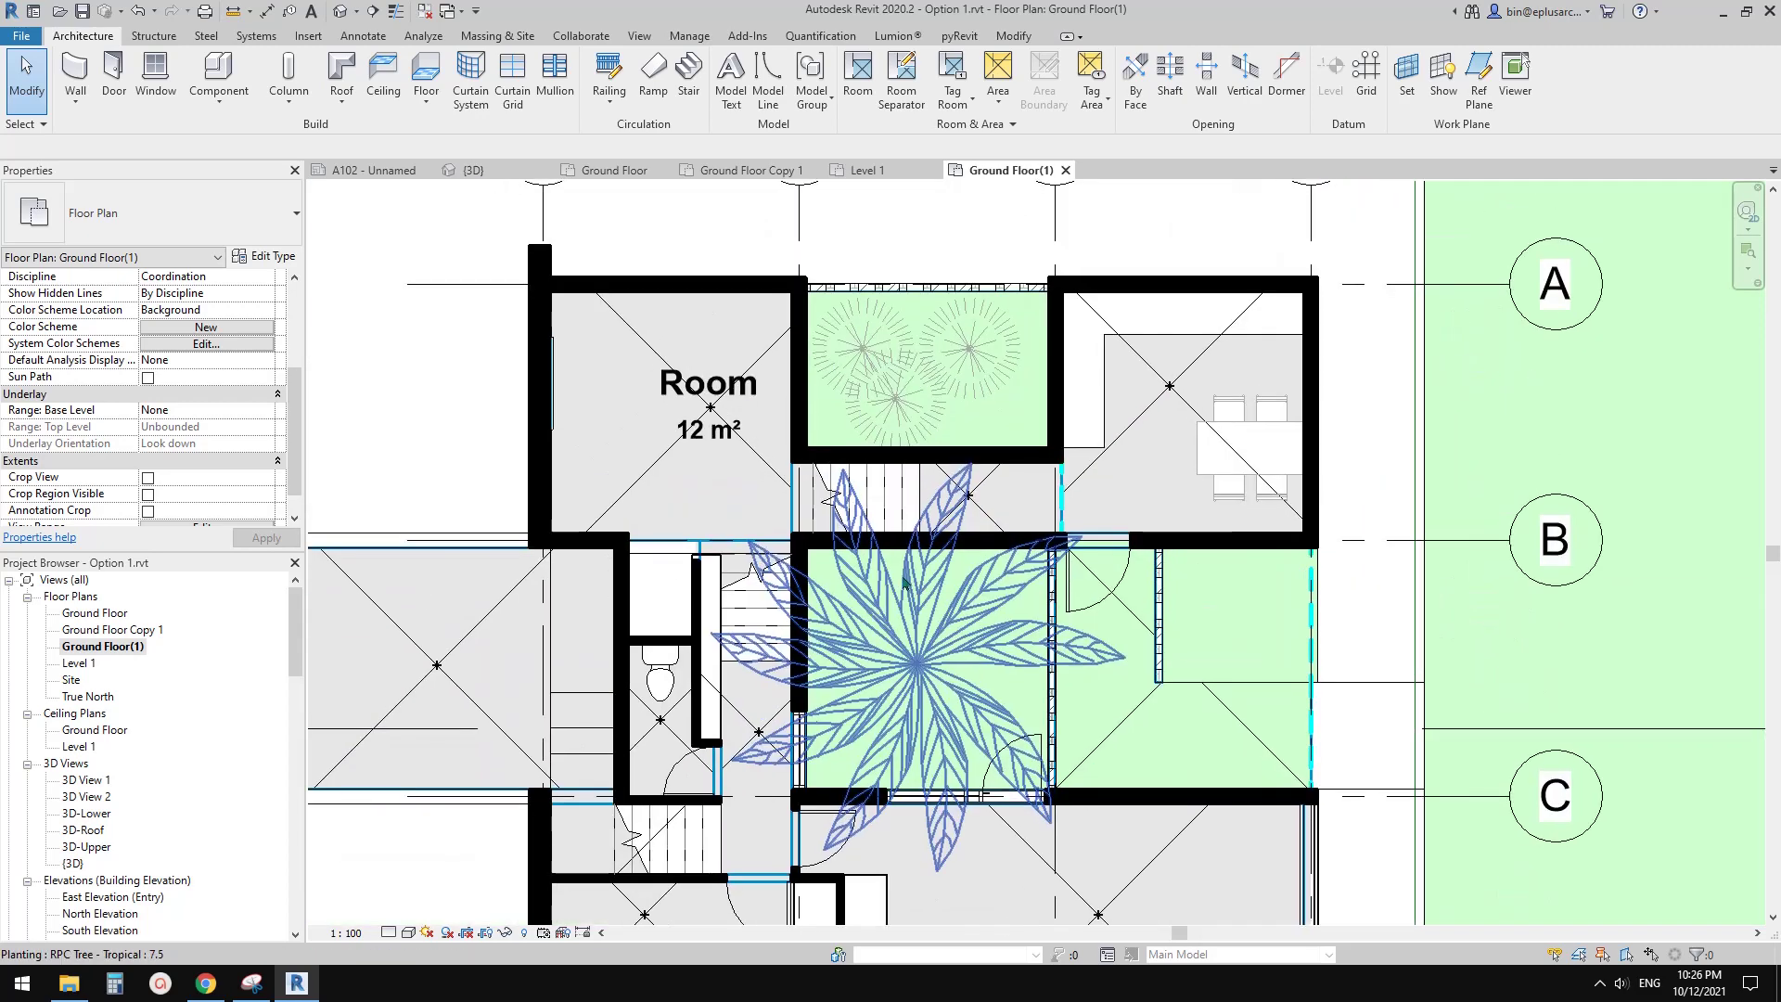
# Step: Inspect the casework and select the toilet in the small bathroom between grids B and C
pyautogui.scroll(4, 708, 608)
pyautogui.moveTo(708, 609); pyautogui.dragTo(734, 342, button='middle')
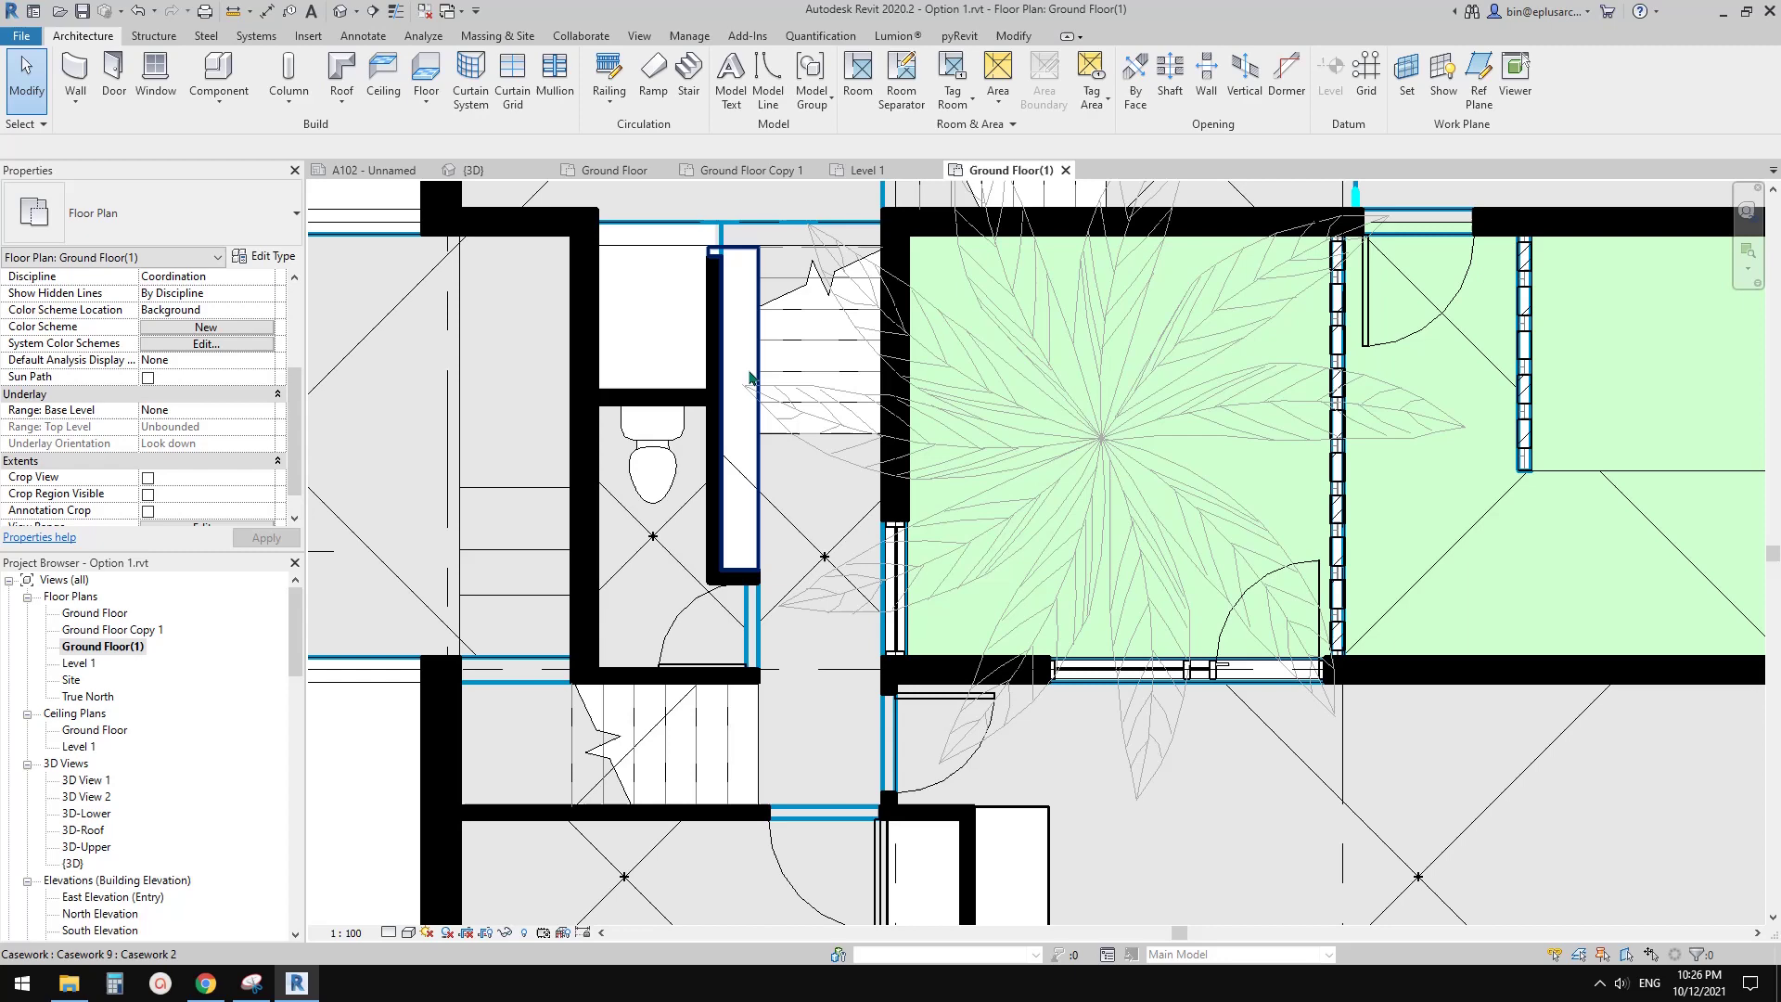
pyautogui.click(674, 471)
pyautogui.scroll(-1, 799, 441)
pyautogui.scroll(-1, 1139, 373)
pyautogui.moveTo(1139, 373); pyautogui.dragTo(876, 485, button='middle')
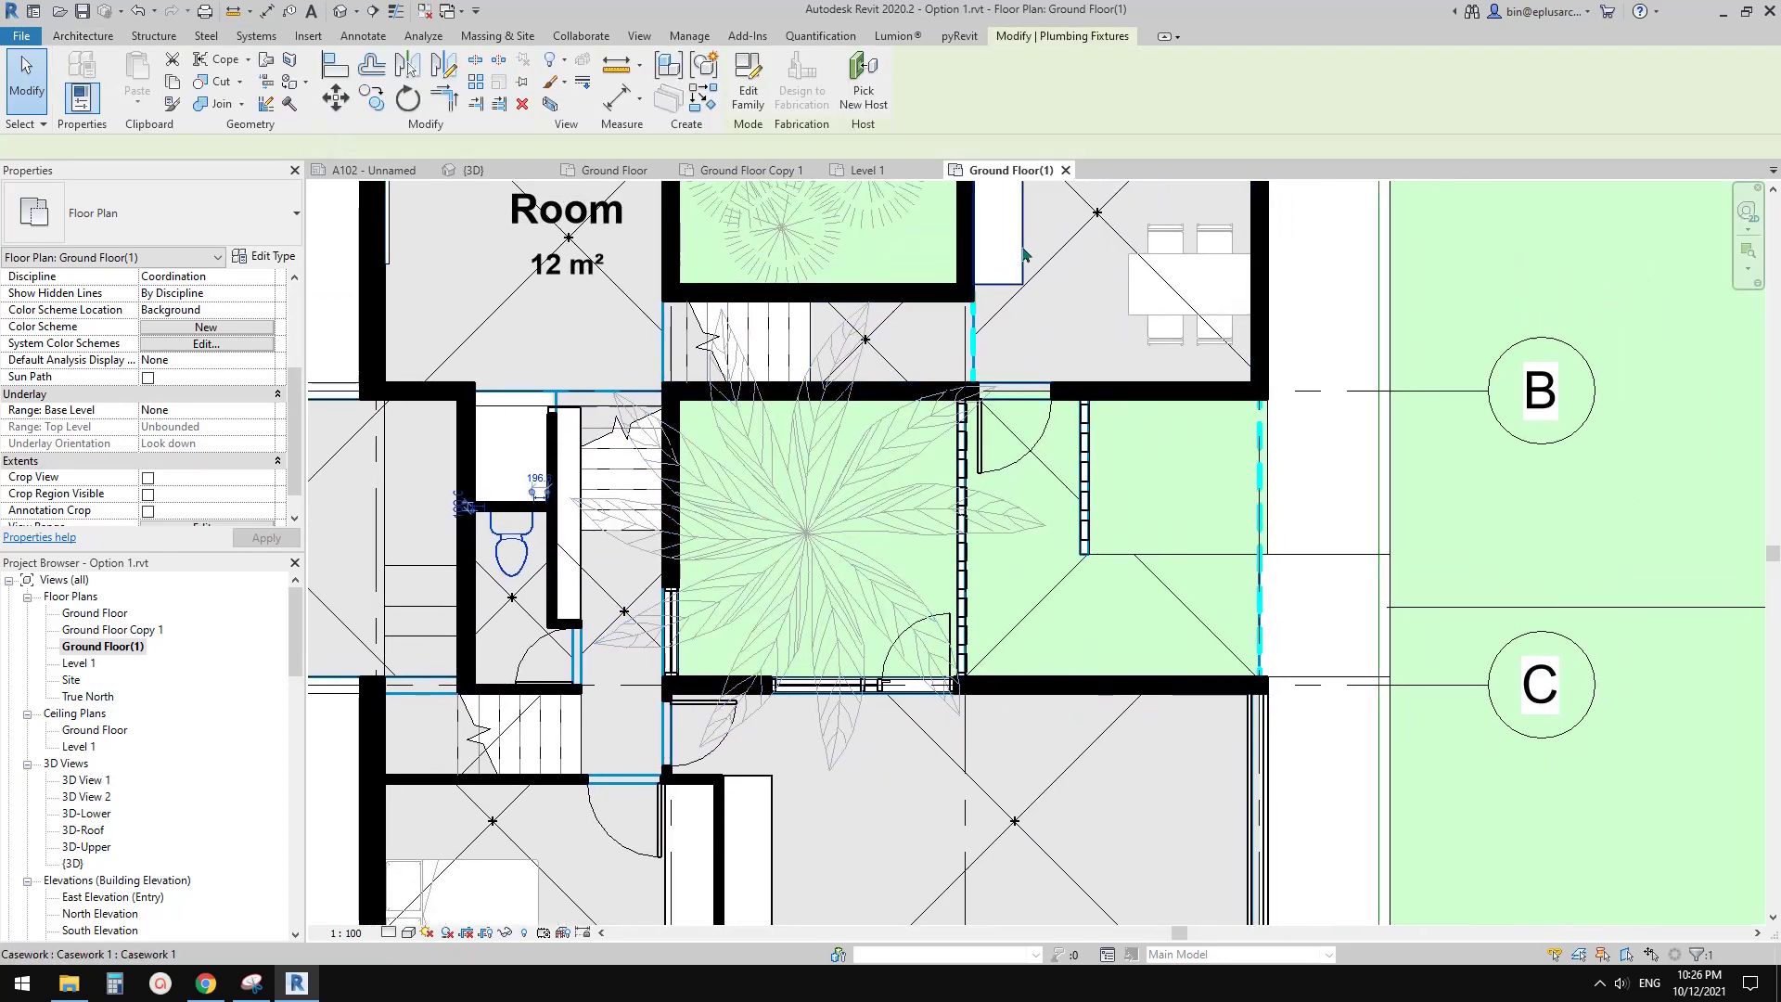
# Step: Select the L-shaped kitchen casework in the dining room between grids A and B to check its category and properties
pyautogui.moveTo(1036, 209); pyautogui.dragTo(937, 424, button='middle')
pyautogui.scroll(1, 941, 430)
pyautogui.click(924, 393)
pyautogui.scroll(-1, 974, 445)
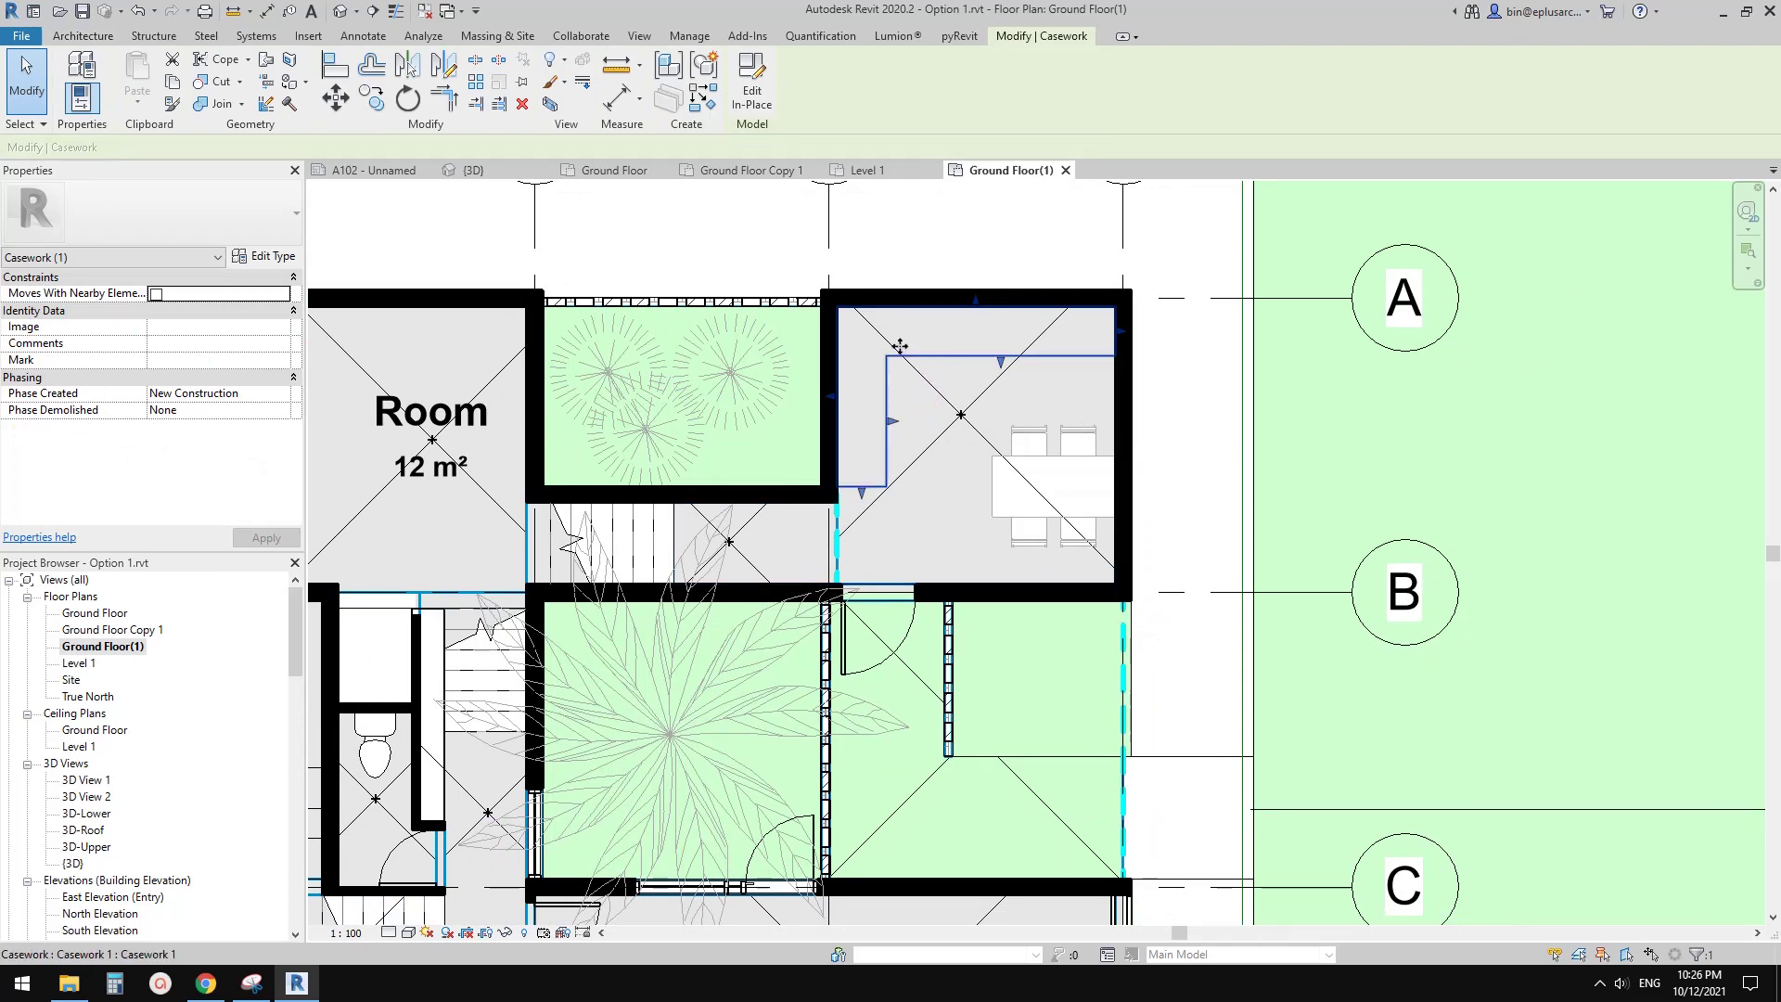
pyautogui.moveTo(921, 371); pyautogui.dragTo(901, 374, button='middle')
pyautogui.scroll(1, 902, 374)
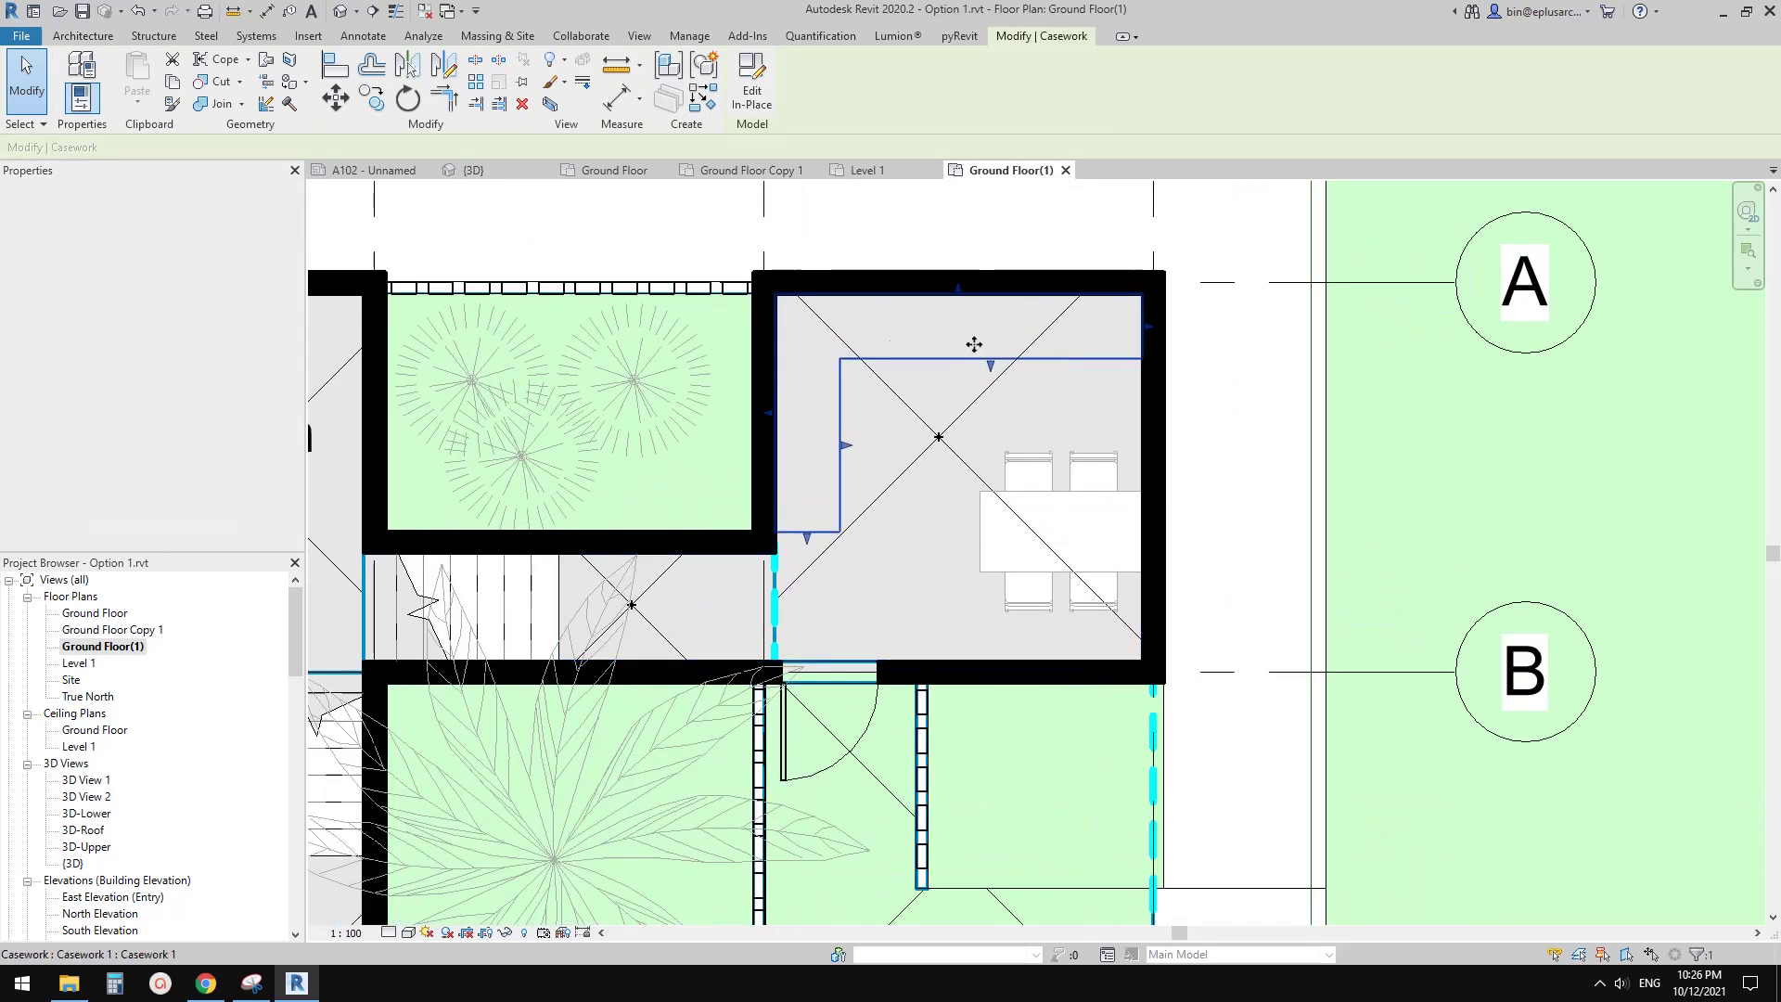
pyautogui.scroll(-2, 1011, 373)
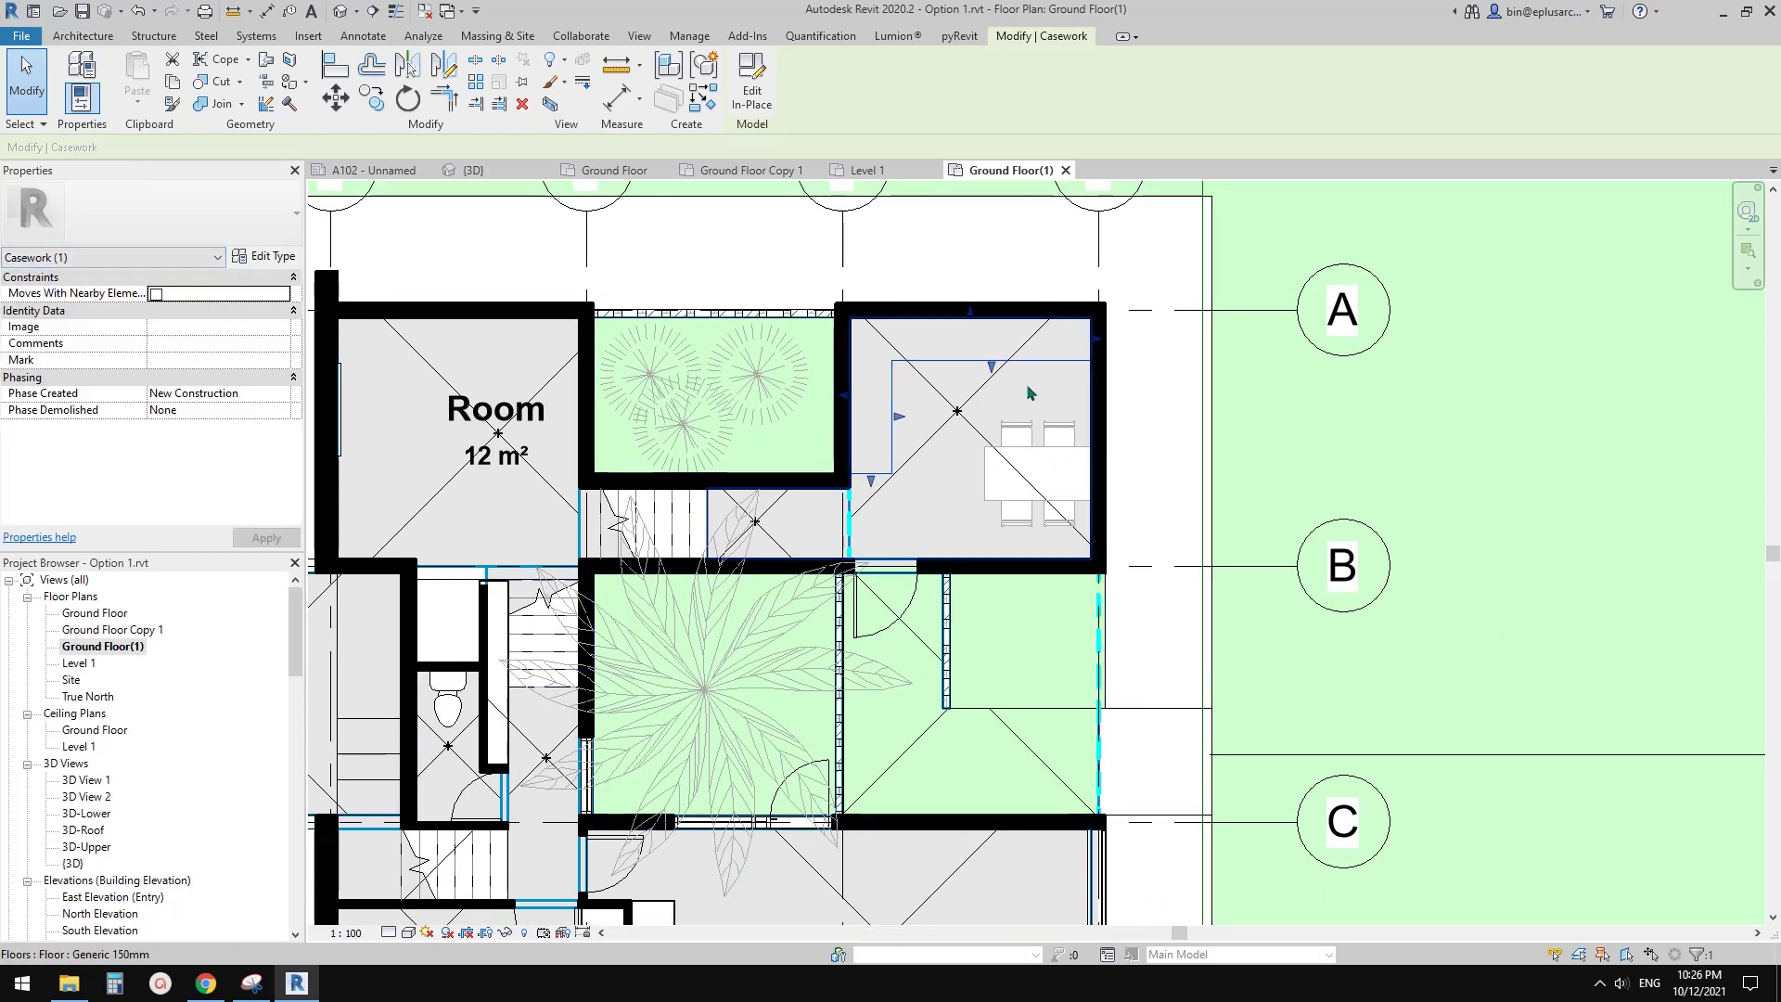
pyautogui.scroll(-2, 942, 465)
pyautogui.moveTo(942, 466); pyautogui.dragTo(1113, 332, button='middle')
pyautogui.scroll(2, 820, 493)
pyautogui.press('Escape')
# Step: Reselect the toilet to compare it with the kitchen casework, and clear the selection
pyautogui.click(784, 479)
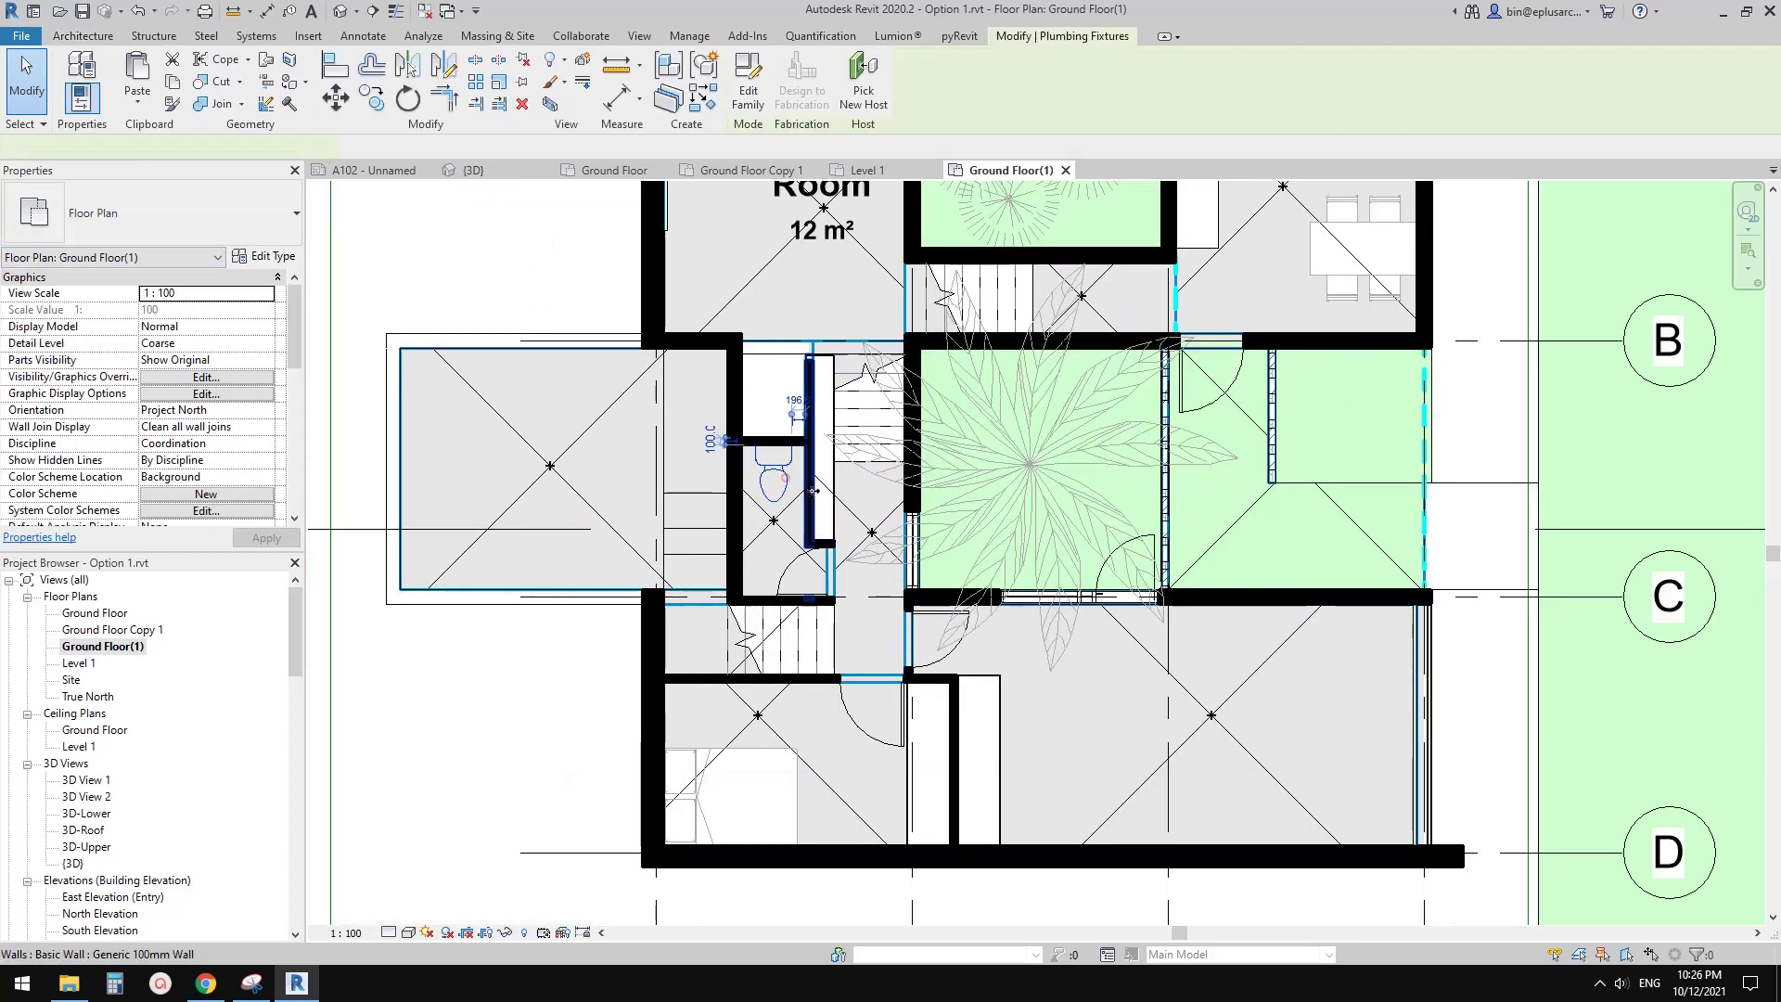
pyautogui.moveTo(872, 532); pyautogui.dragTo(785, 496, button='middle')
pyautogui.press('Escape')
pyautogui.moveTo(757, 603); pyautogui.dragTo(690, 575, button='middle')
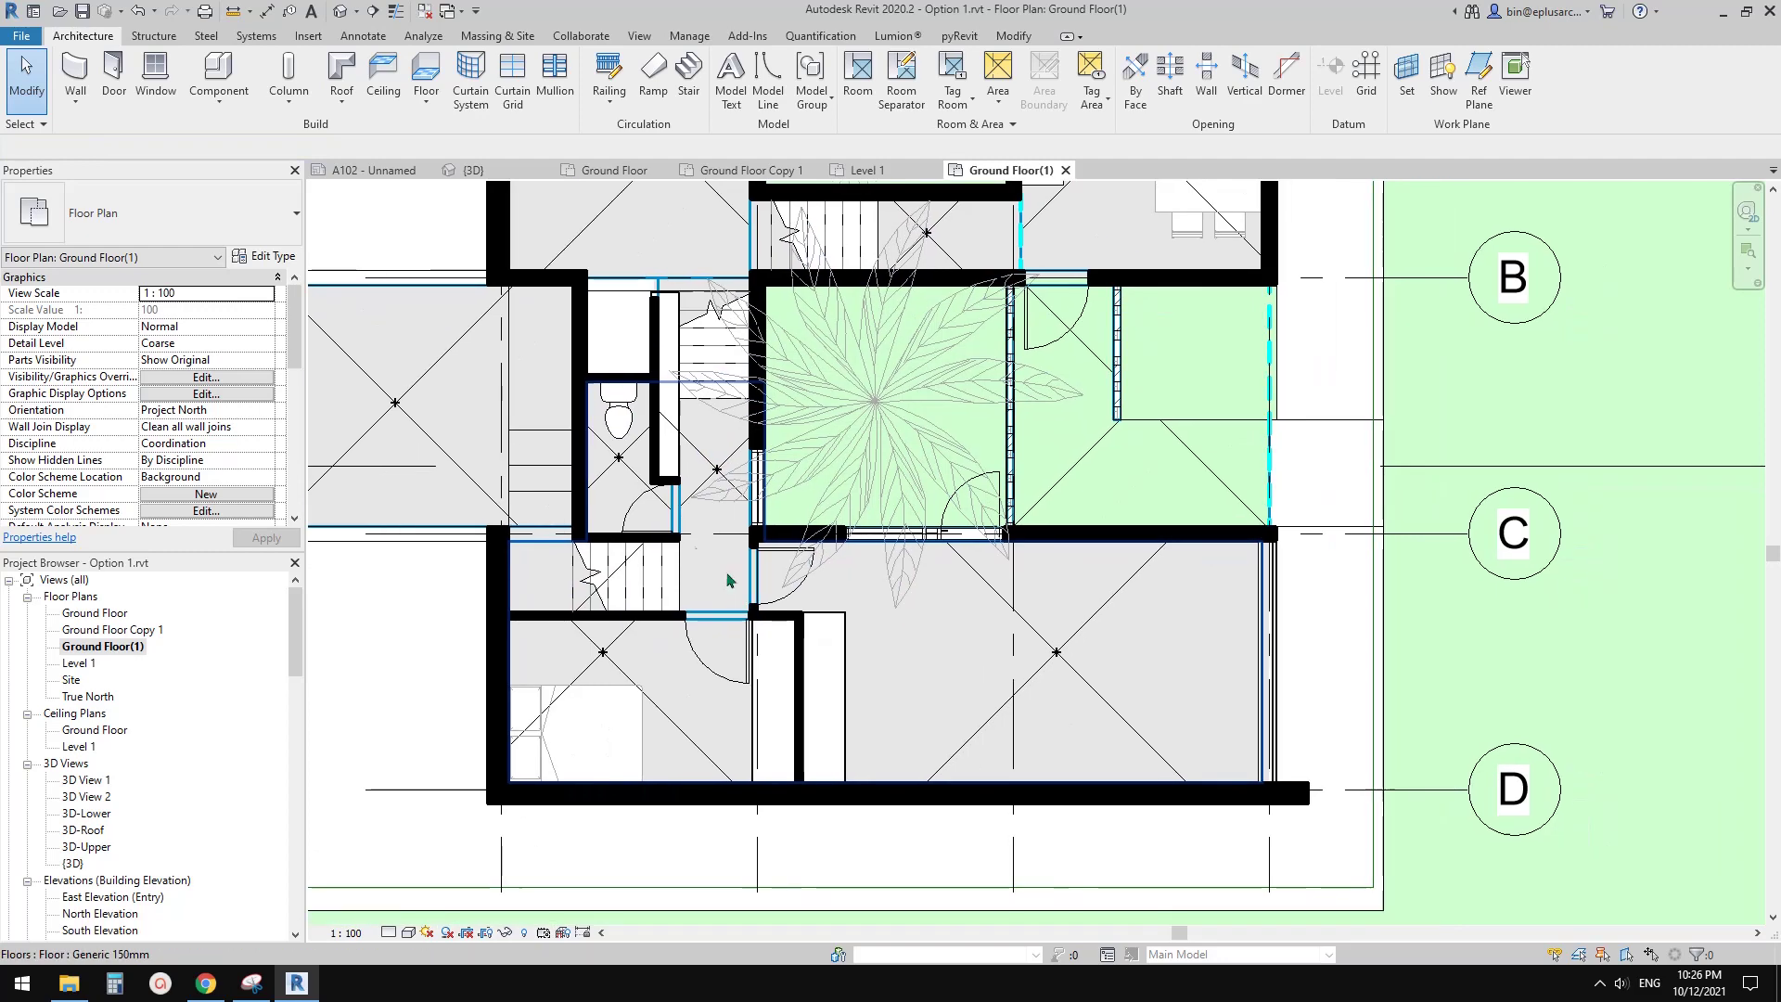
pyautogui.click(219, 92)
pyautogui.click(254, 176)
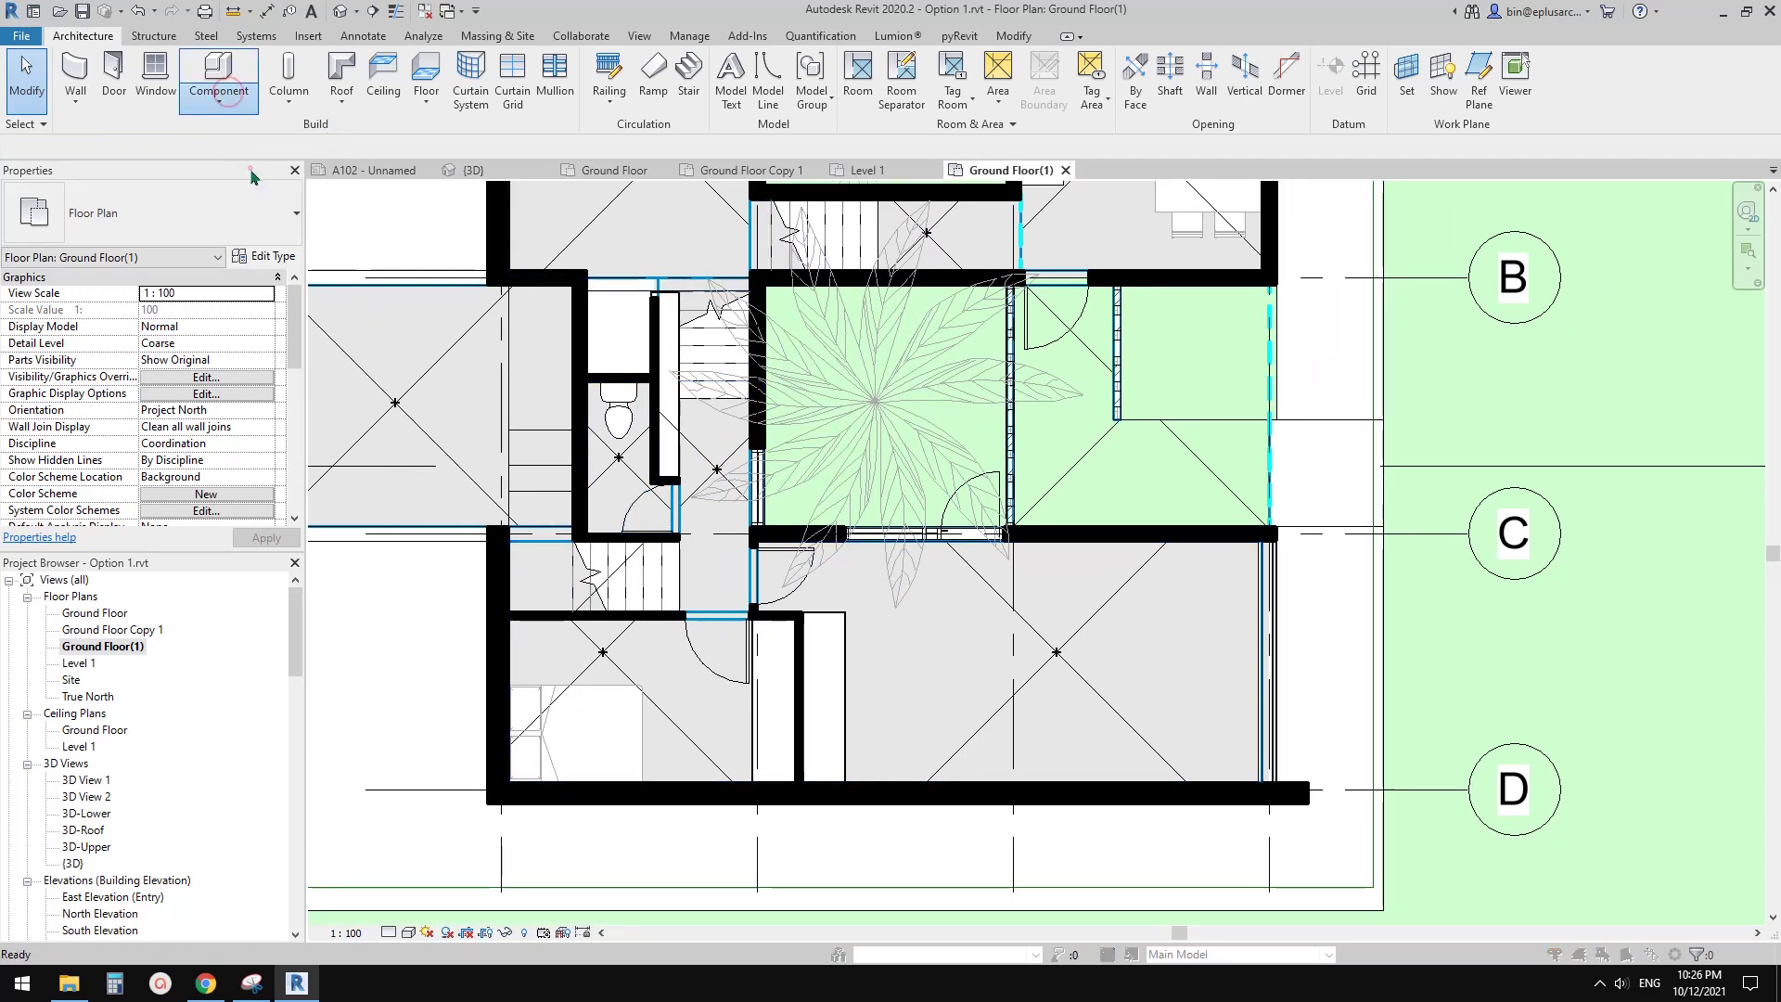
pyautogui.click(958, 695)
# Step: Select the casework units on both sides of the wall between the bedroom and the large room to check their category
pyautogui.moveTo(915, 689); pyautogui.dragTo(803, 559, button='middle')
pyautogui.scroll(2, 759, 615)
pyautogui.click(695, 622)
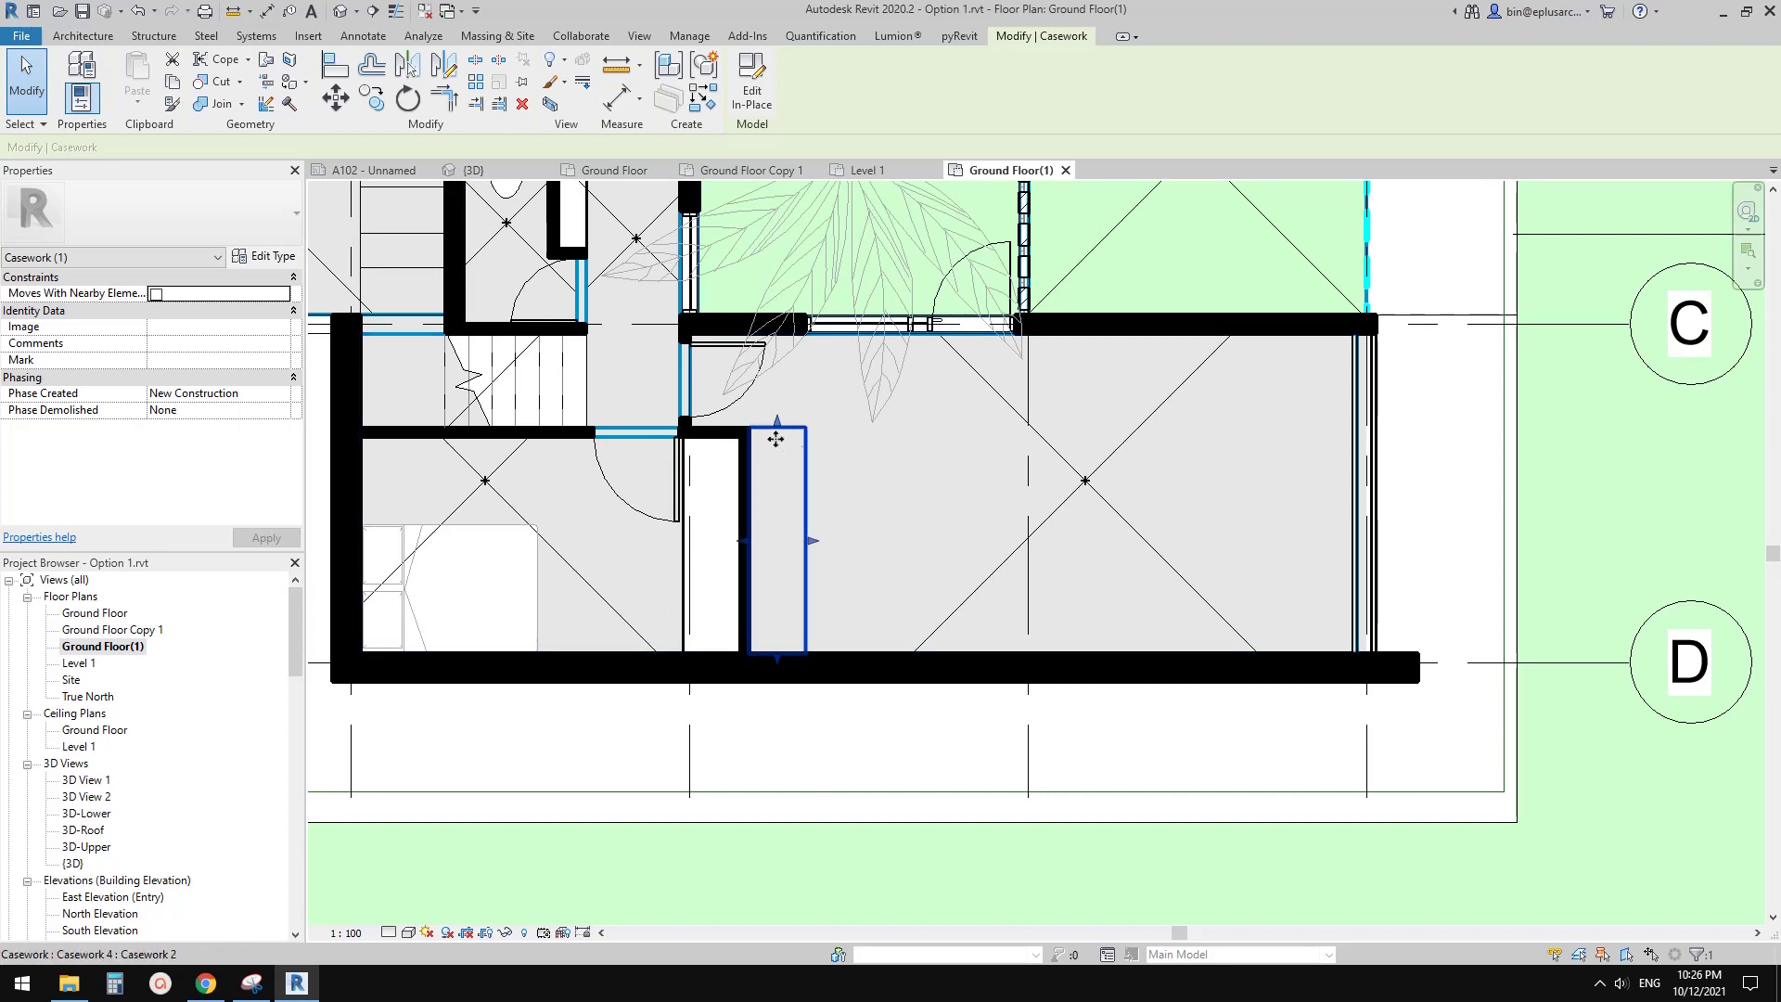
pyautogui.click(698, 560)
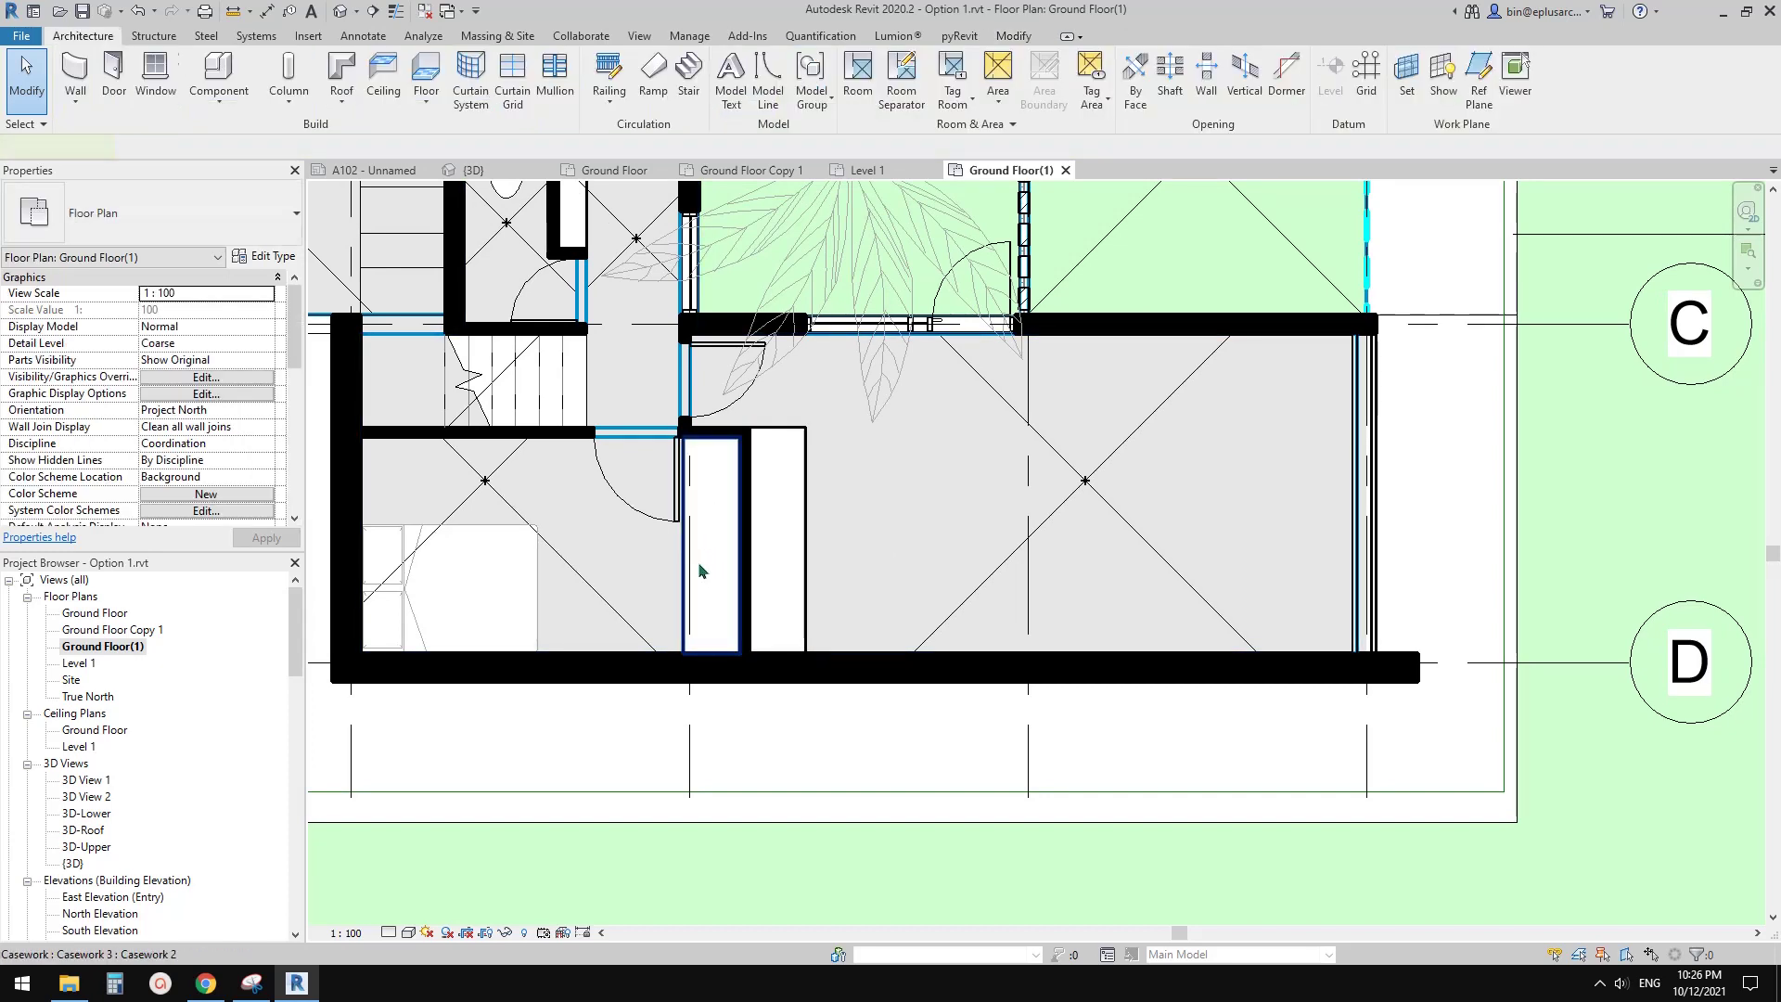
pyautogui.moveTo(697, 560); pyautogui.dragTo(918, 492, button='middle')
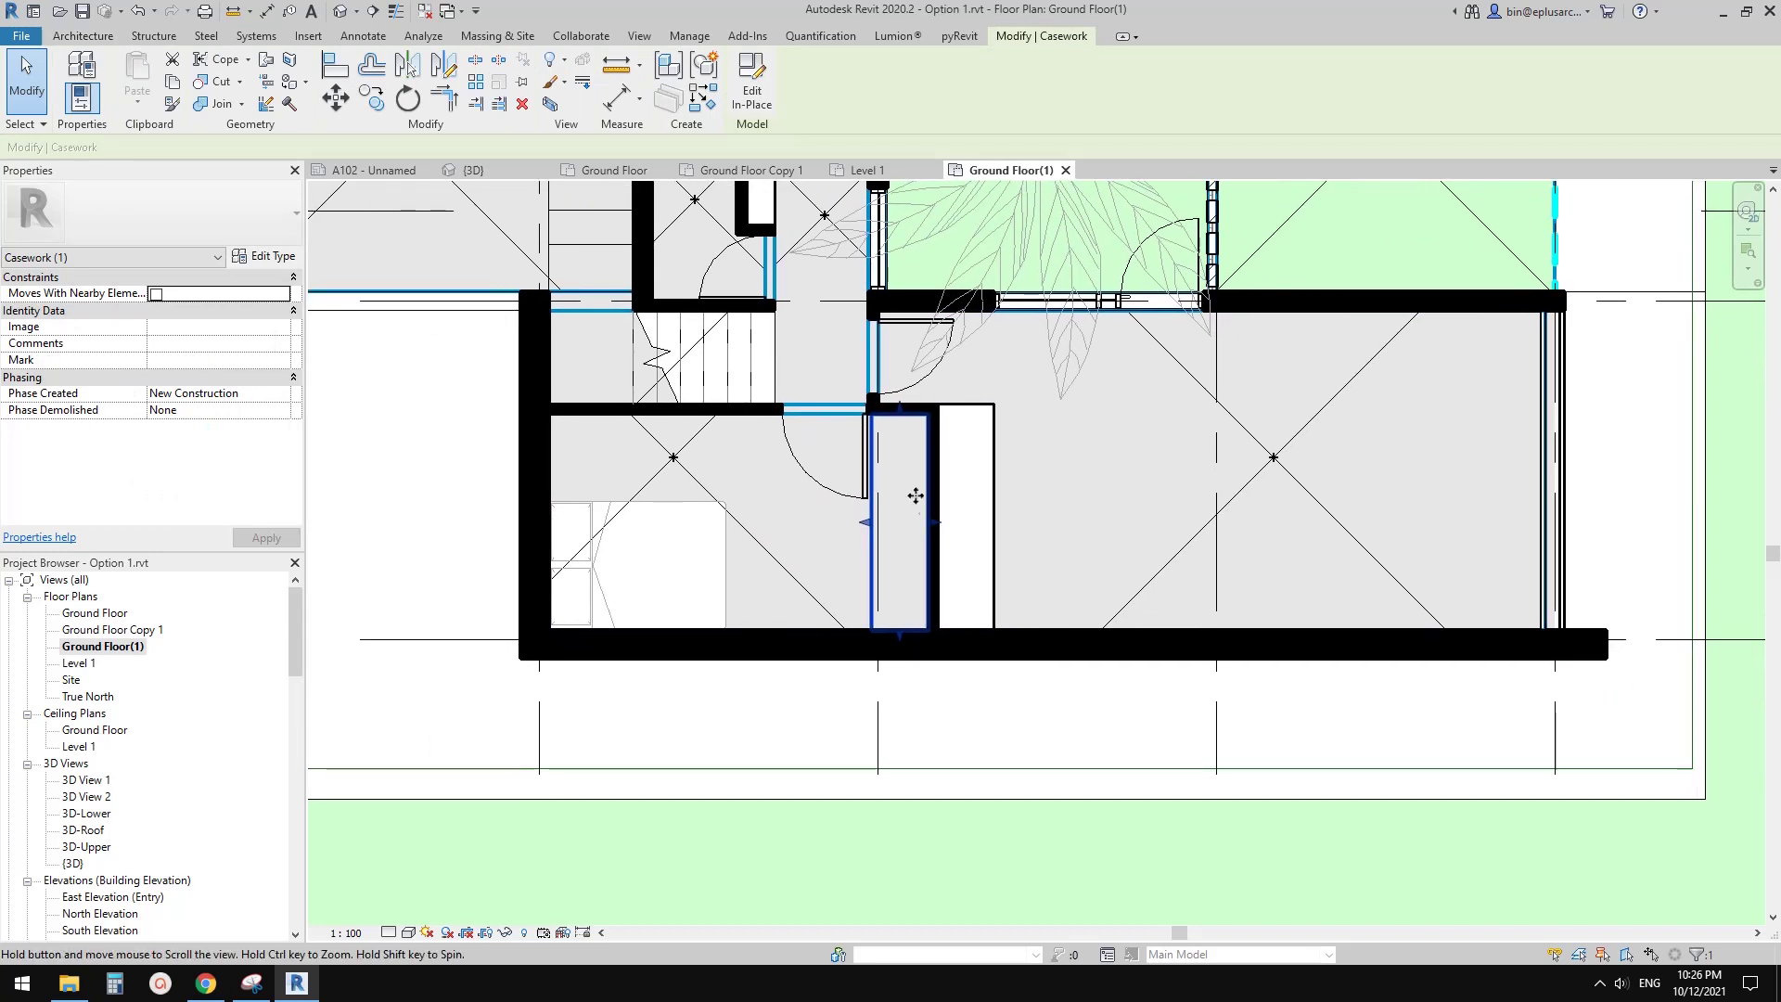
pyautogui.moveTo(852, 390); pyautogui.dragTo(830, 423, button='middle')
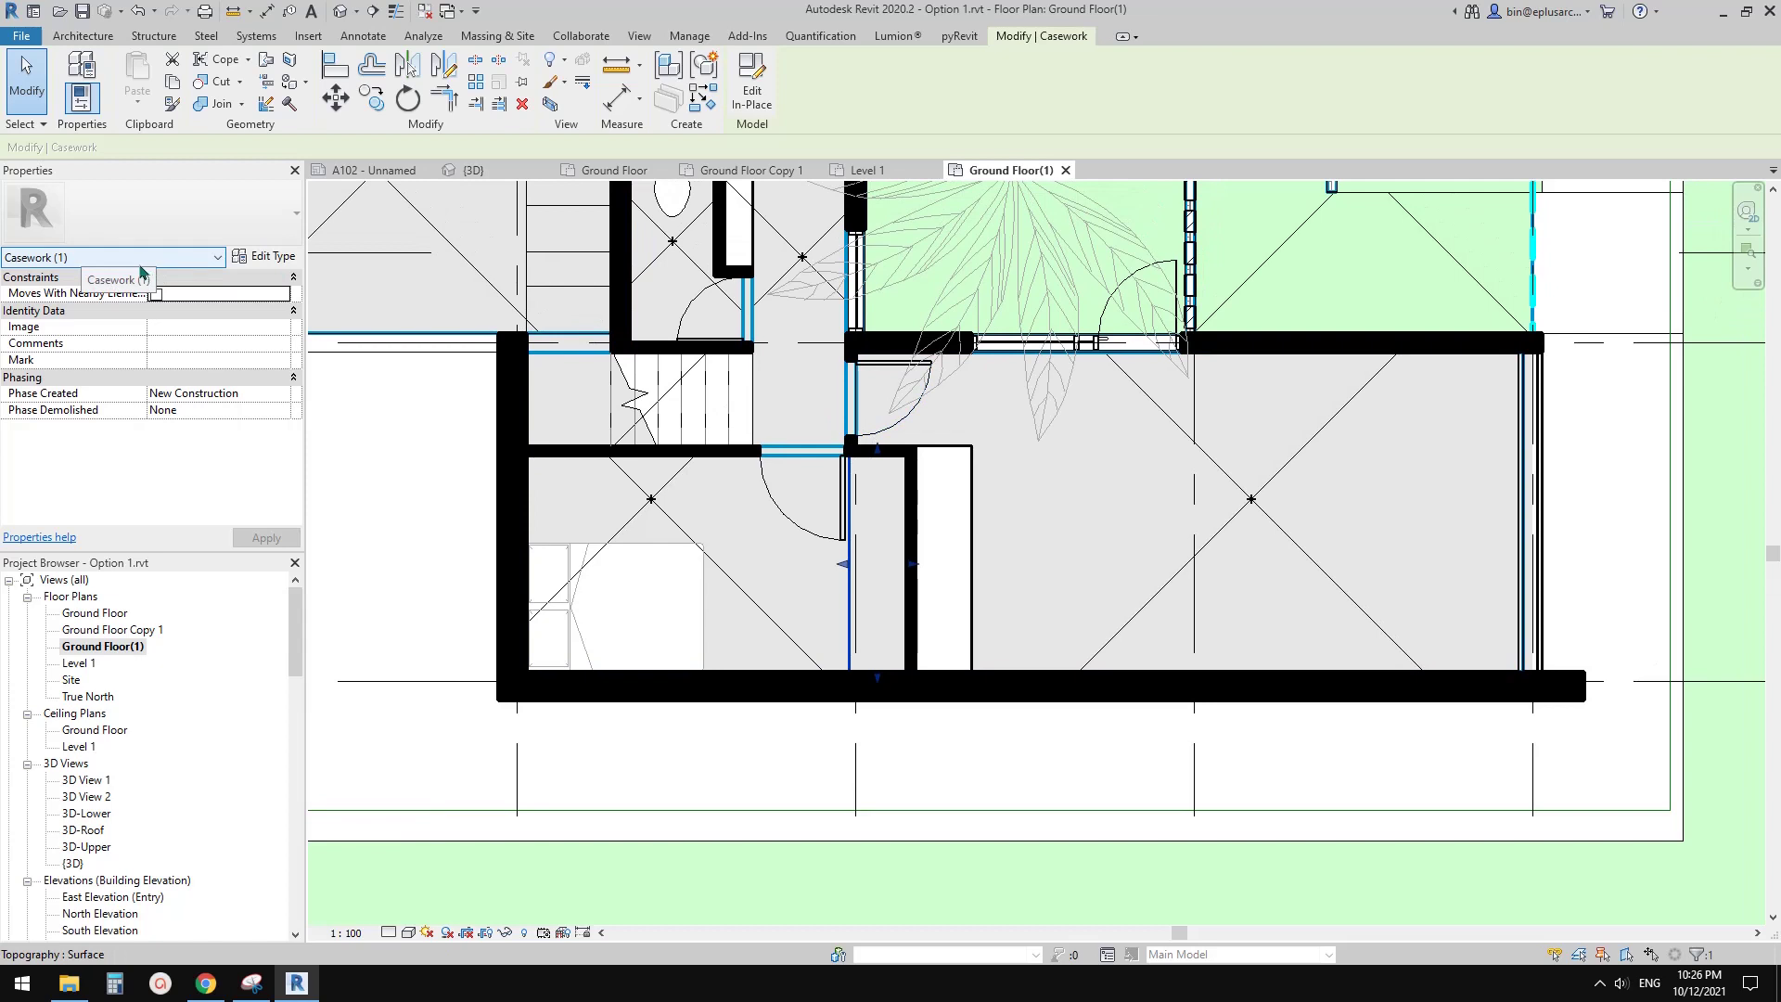
# Step: Start an in-place component, review the available family categories such as Entourage and Electrical Equipment, and cancel without creating one
pyautogui.click(83, 36)
pyautogui.click(218, 79)
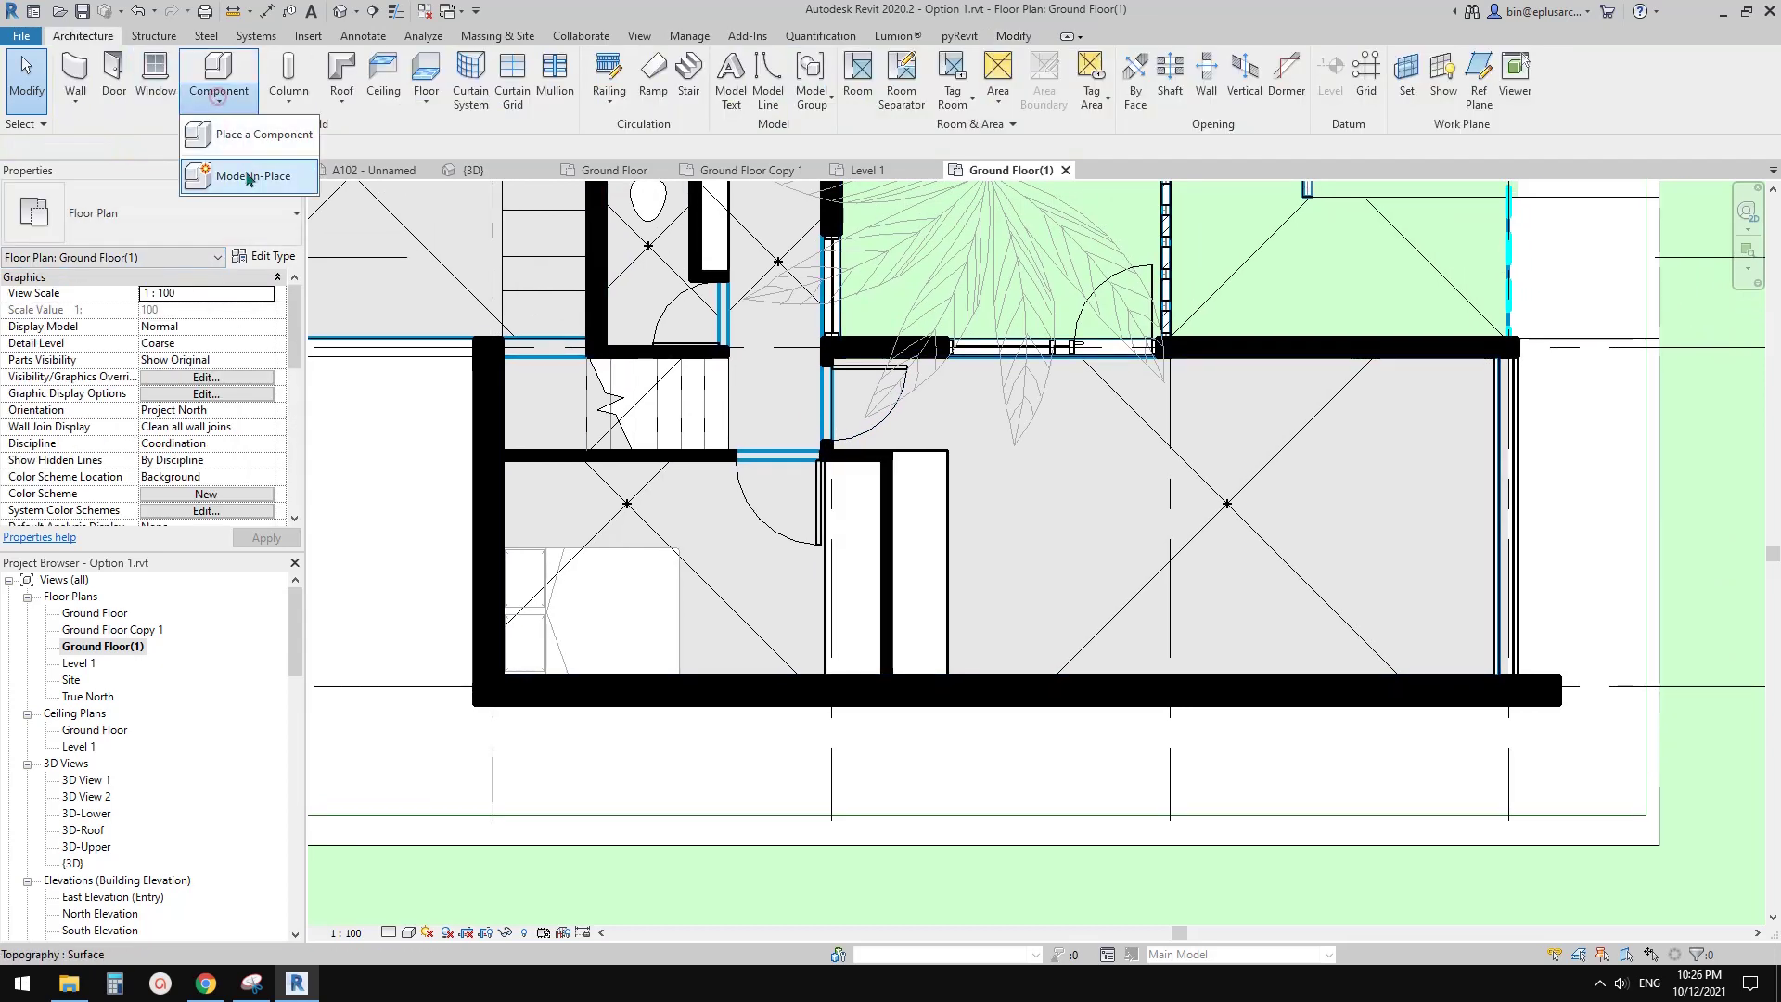
pyautogui.click(248, 176)
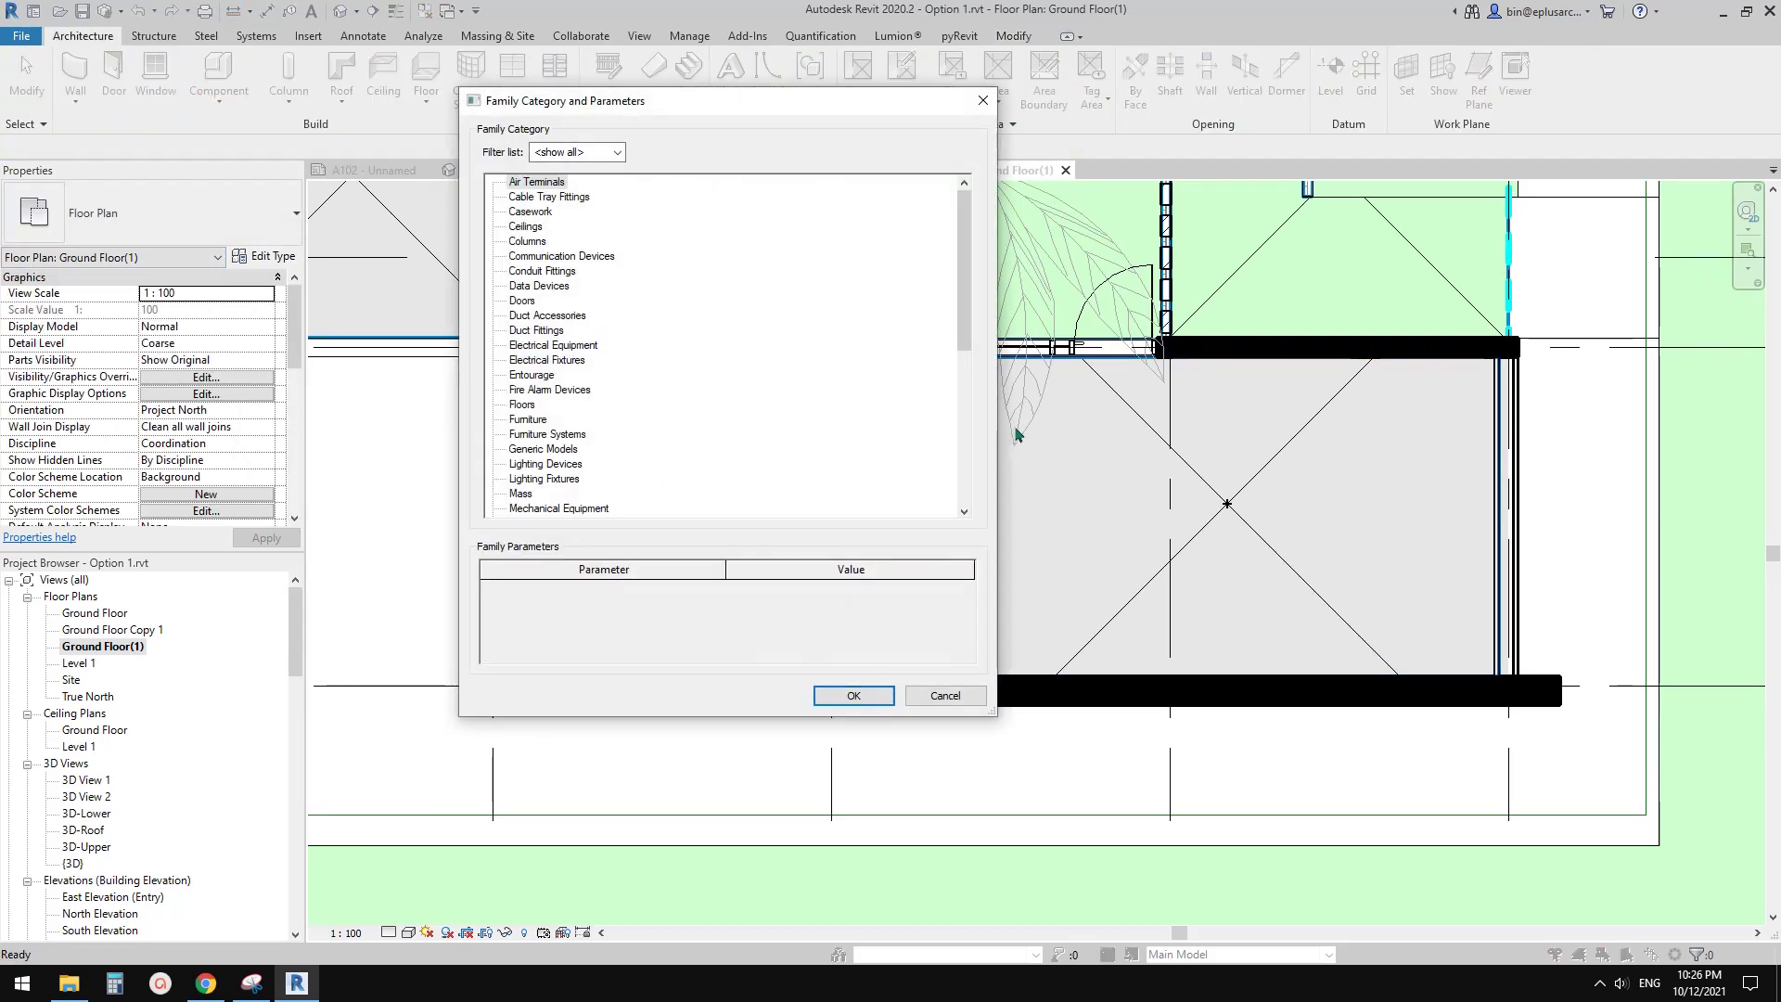
pyautogui.scroll(-5, 932, 283)
pyautogui.scroll(5, 932, 283)
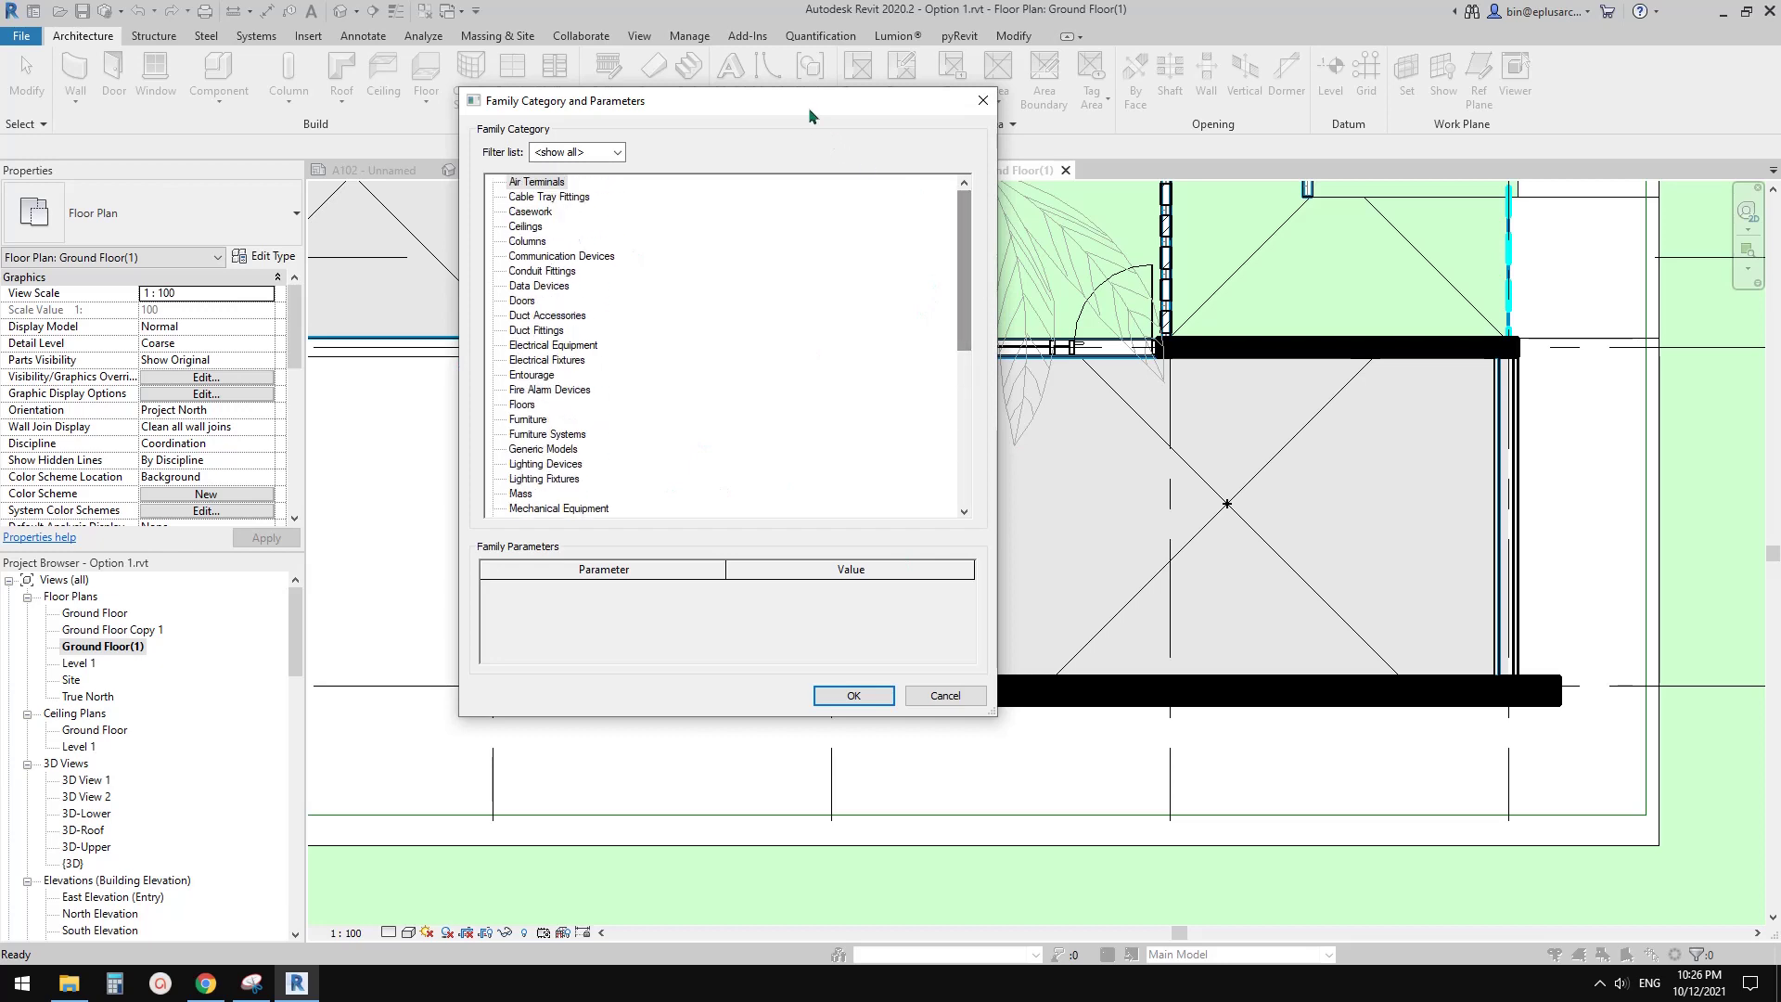
pyautogui.moveTo(807, 105); pyautogui.dragTo(894, 94)
pyautogui.moveTo(1052, 287); pyautogui.dragTo(1051, 346)
pyautogui.moveTo(834, 91); pyautogui.dragTo(1024, 106)
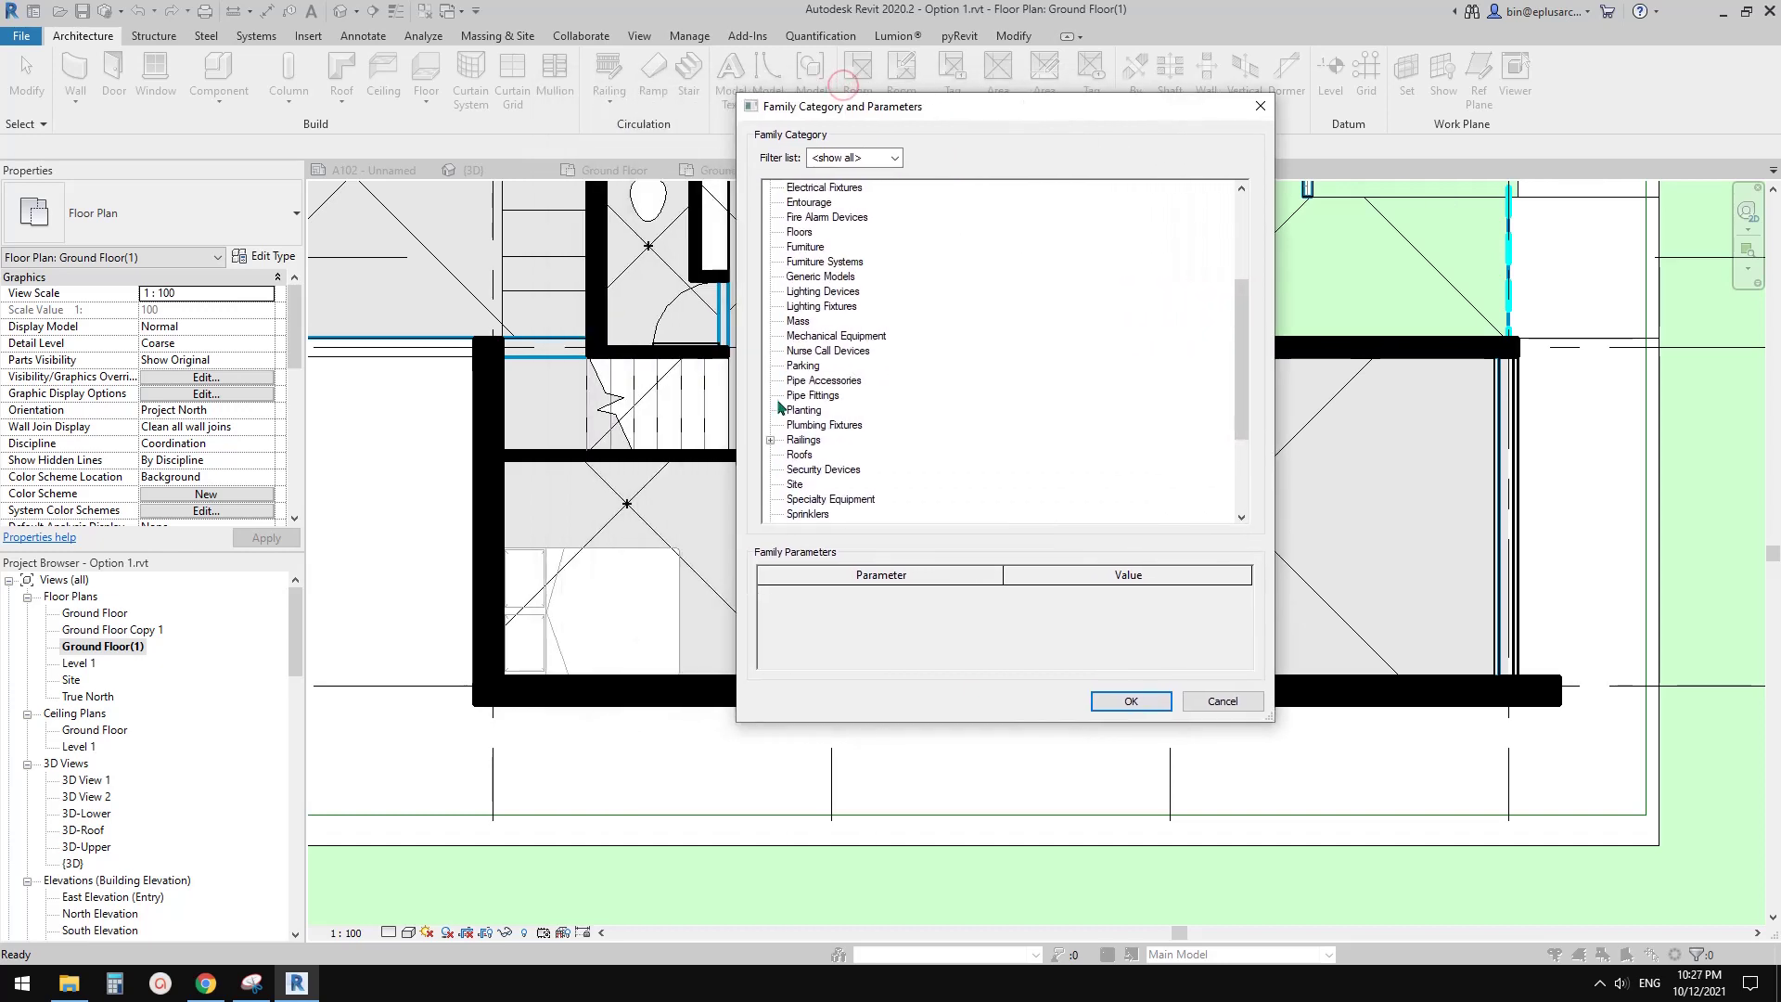
pyautogui.moveTo(897, 107); pyautogui.dragTo(1008, 142)
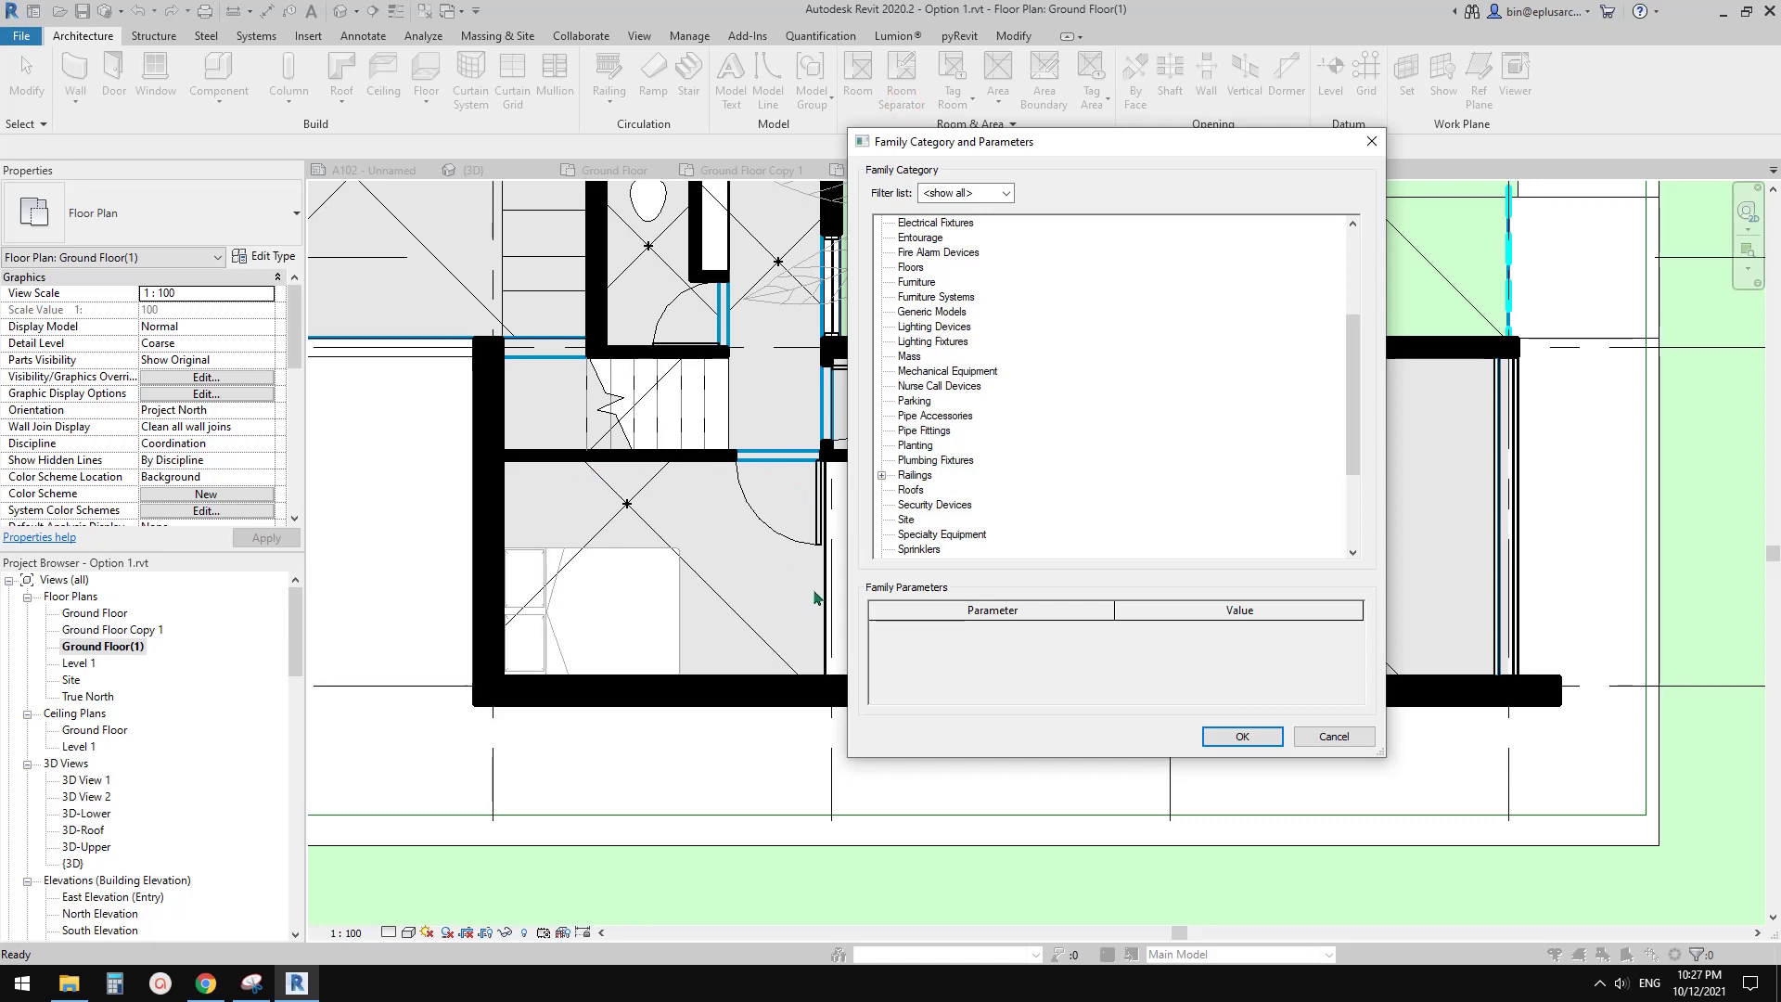
pyautogui.scroll(-2, 935, 454)
pyautogui.scroll(5, 930, 460)
pyautogui.scroll(2, 930, 459)
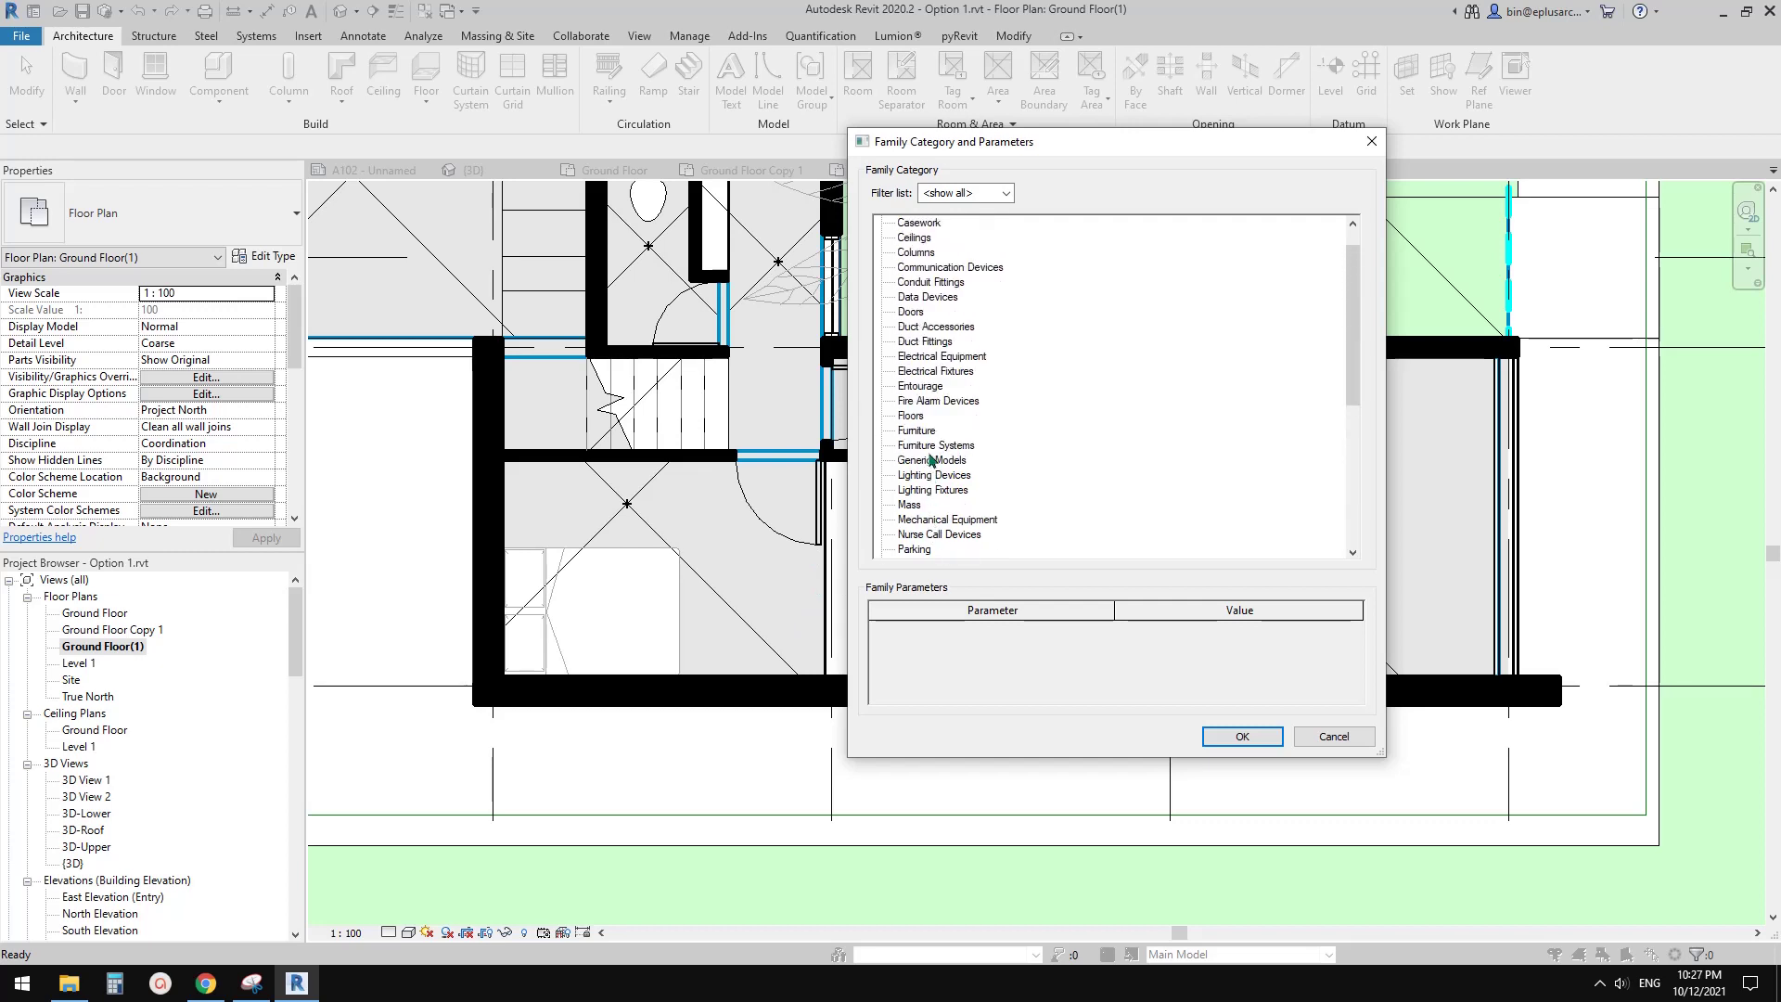
pyautogui.moveTo(1356, 408); pyautogui.dragTo(1354, 370)
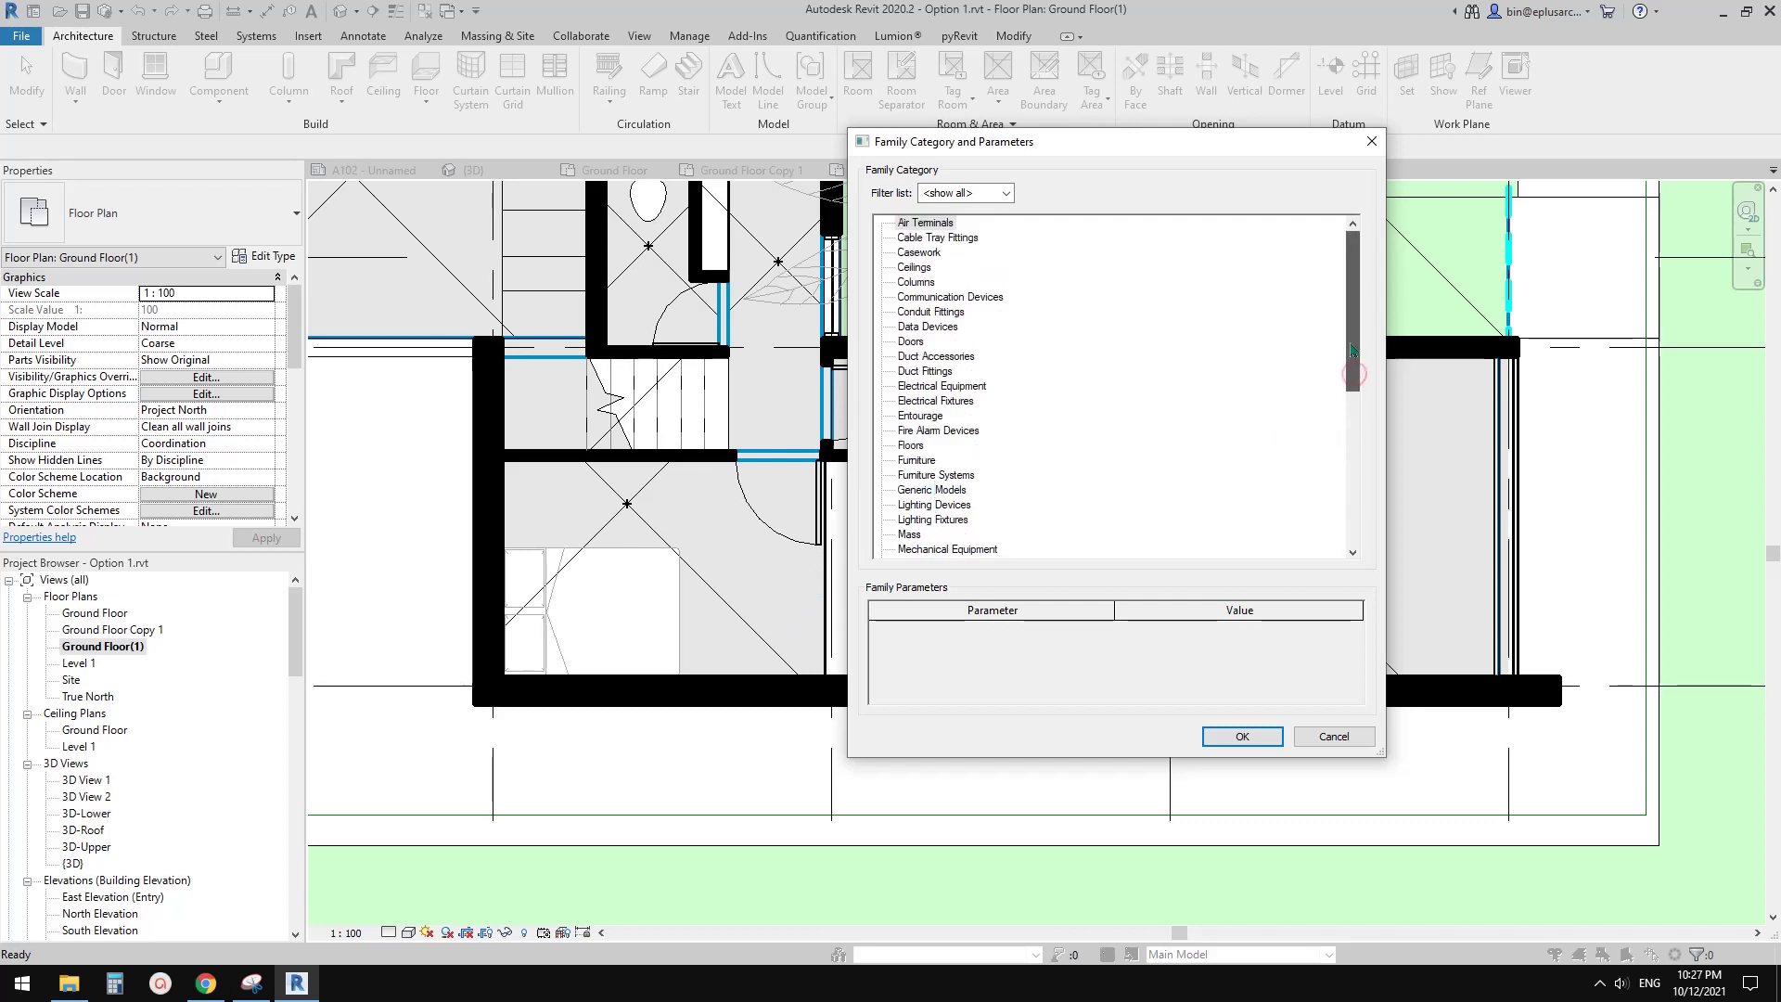
pyautogui.click(922, 416)
pyautogui.scroll(-2, 935, 451)
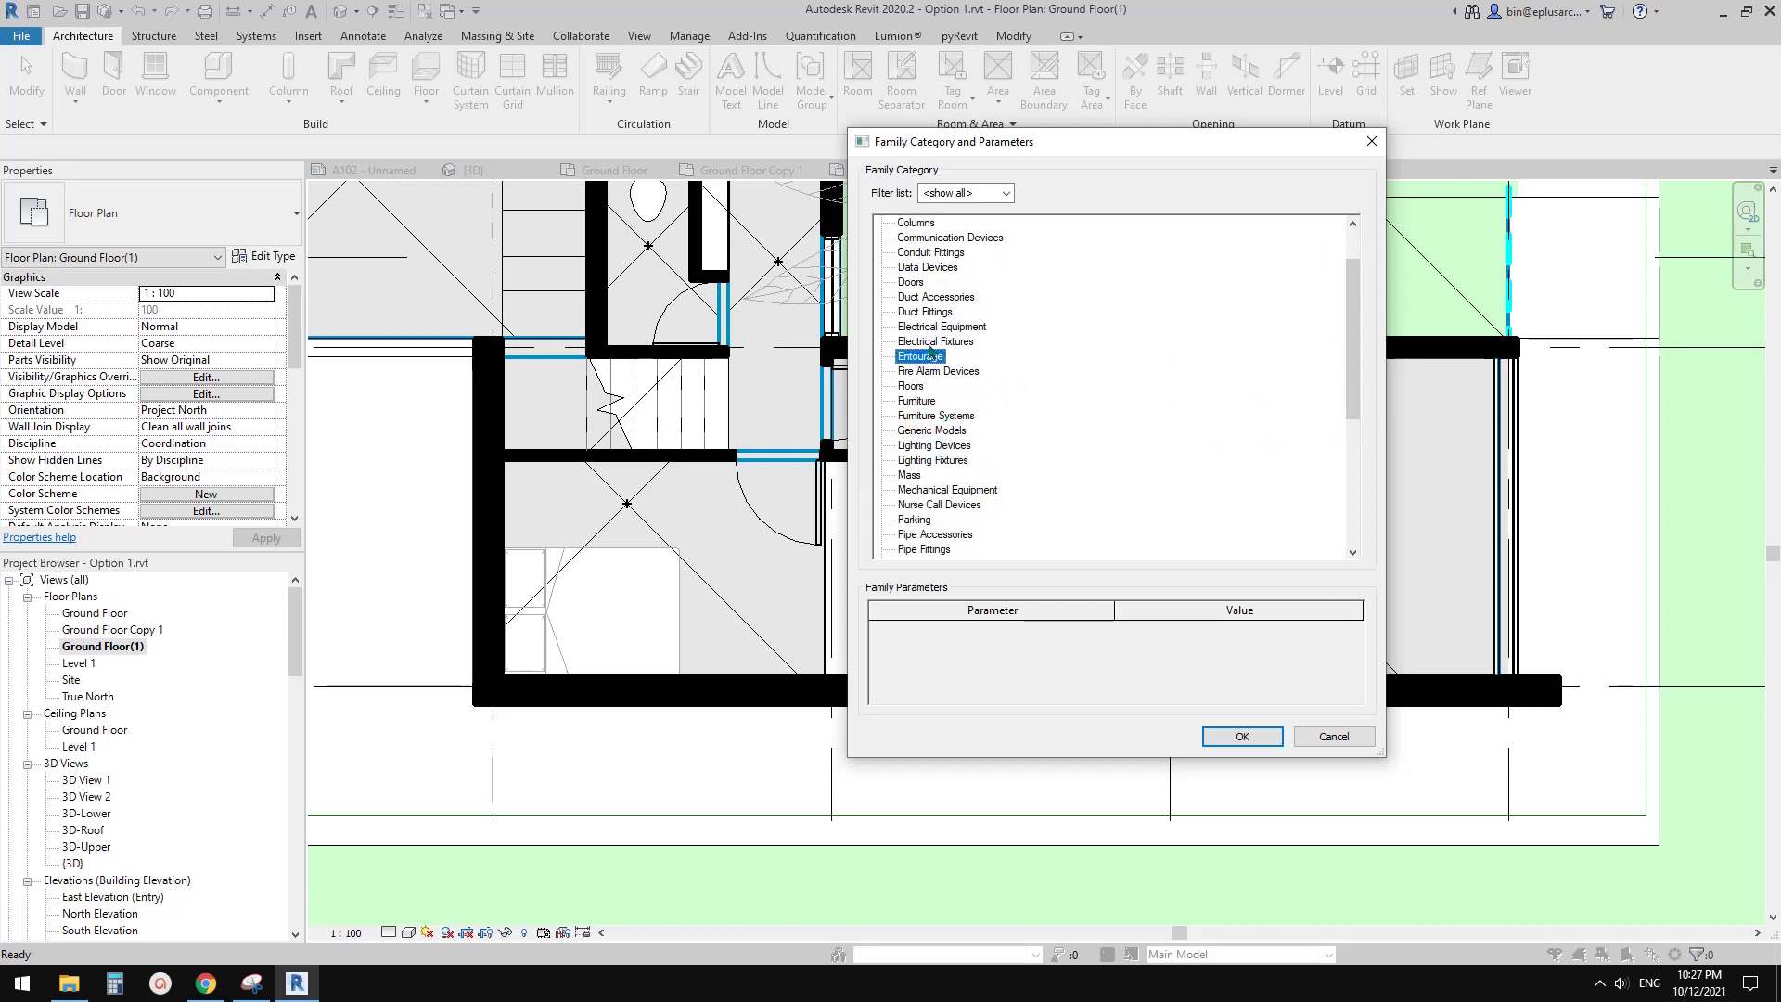
pyautogui.click(935, 328)
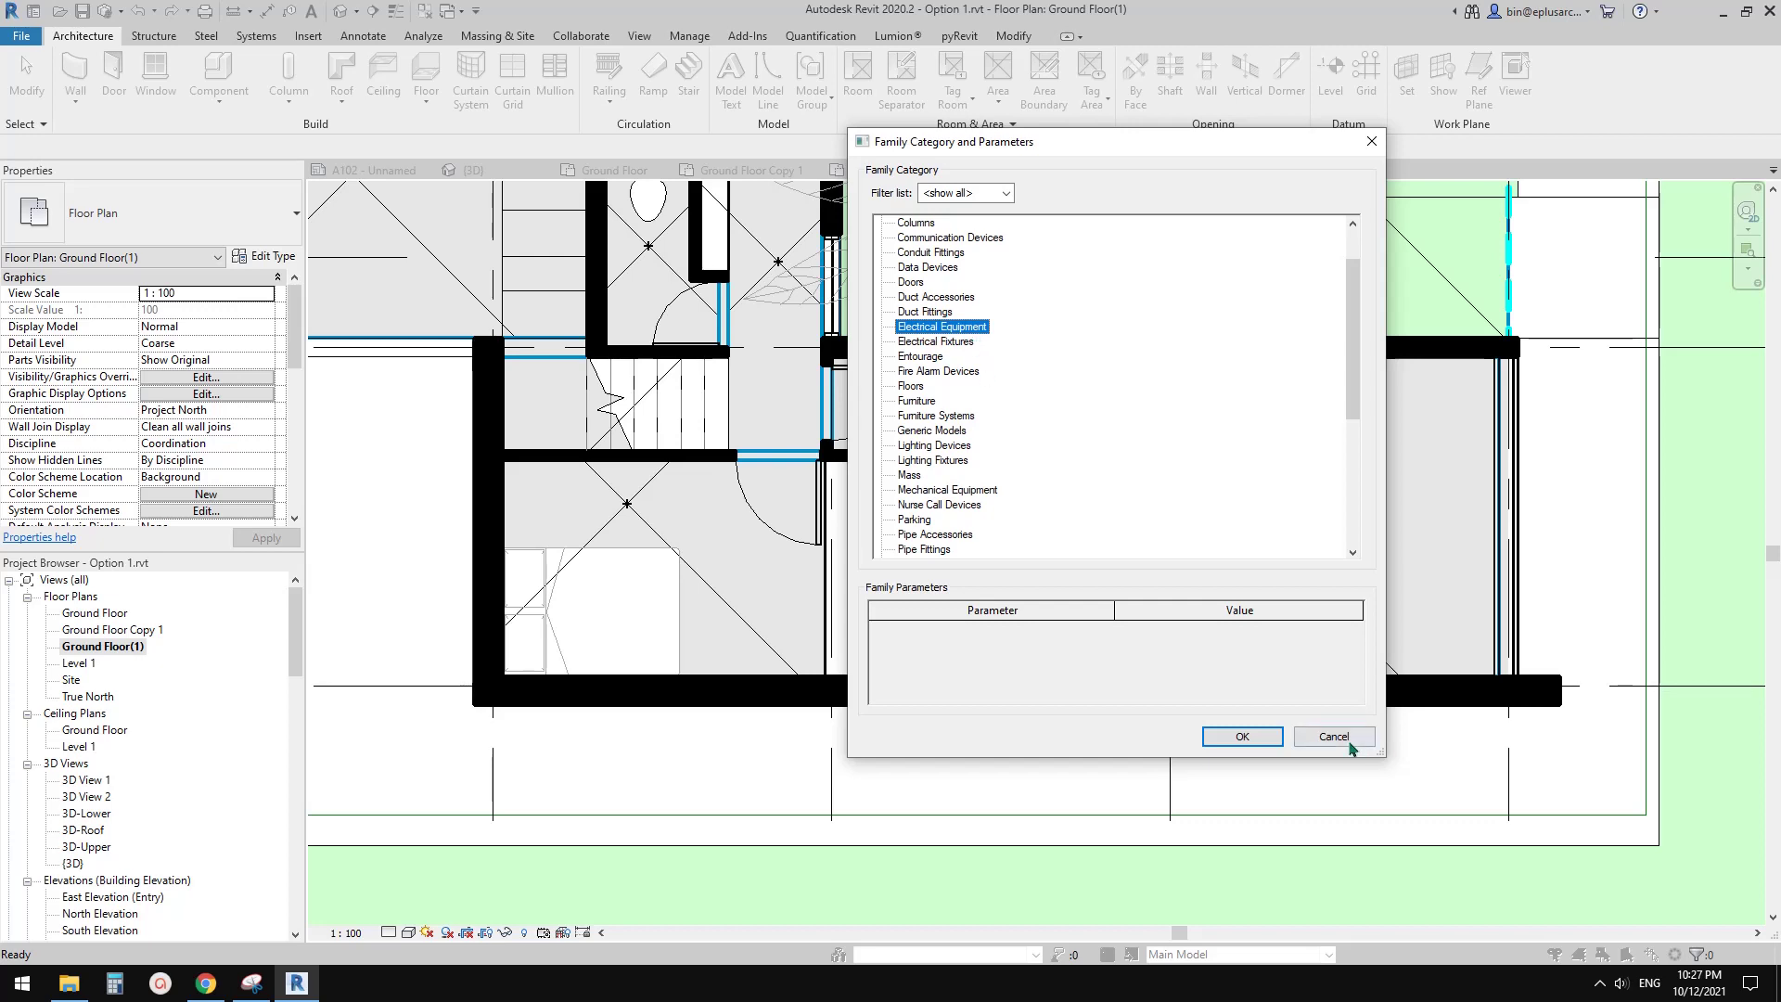
pyautogui.click(1334, 738)
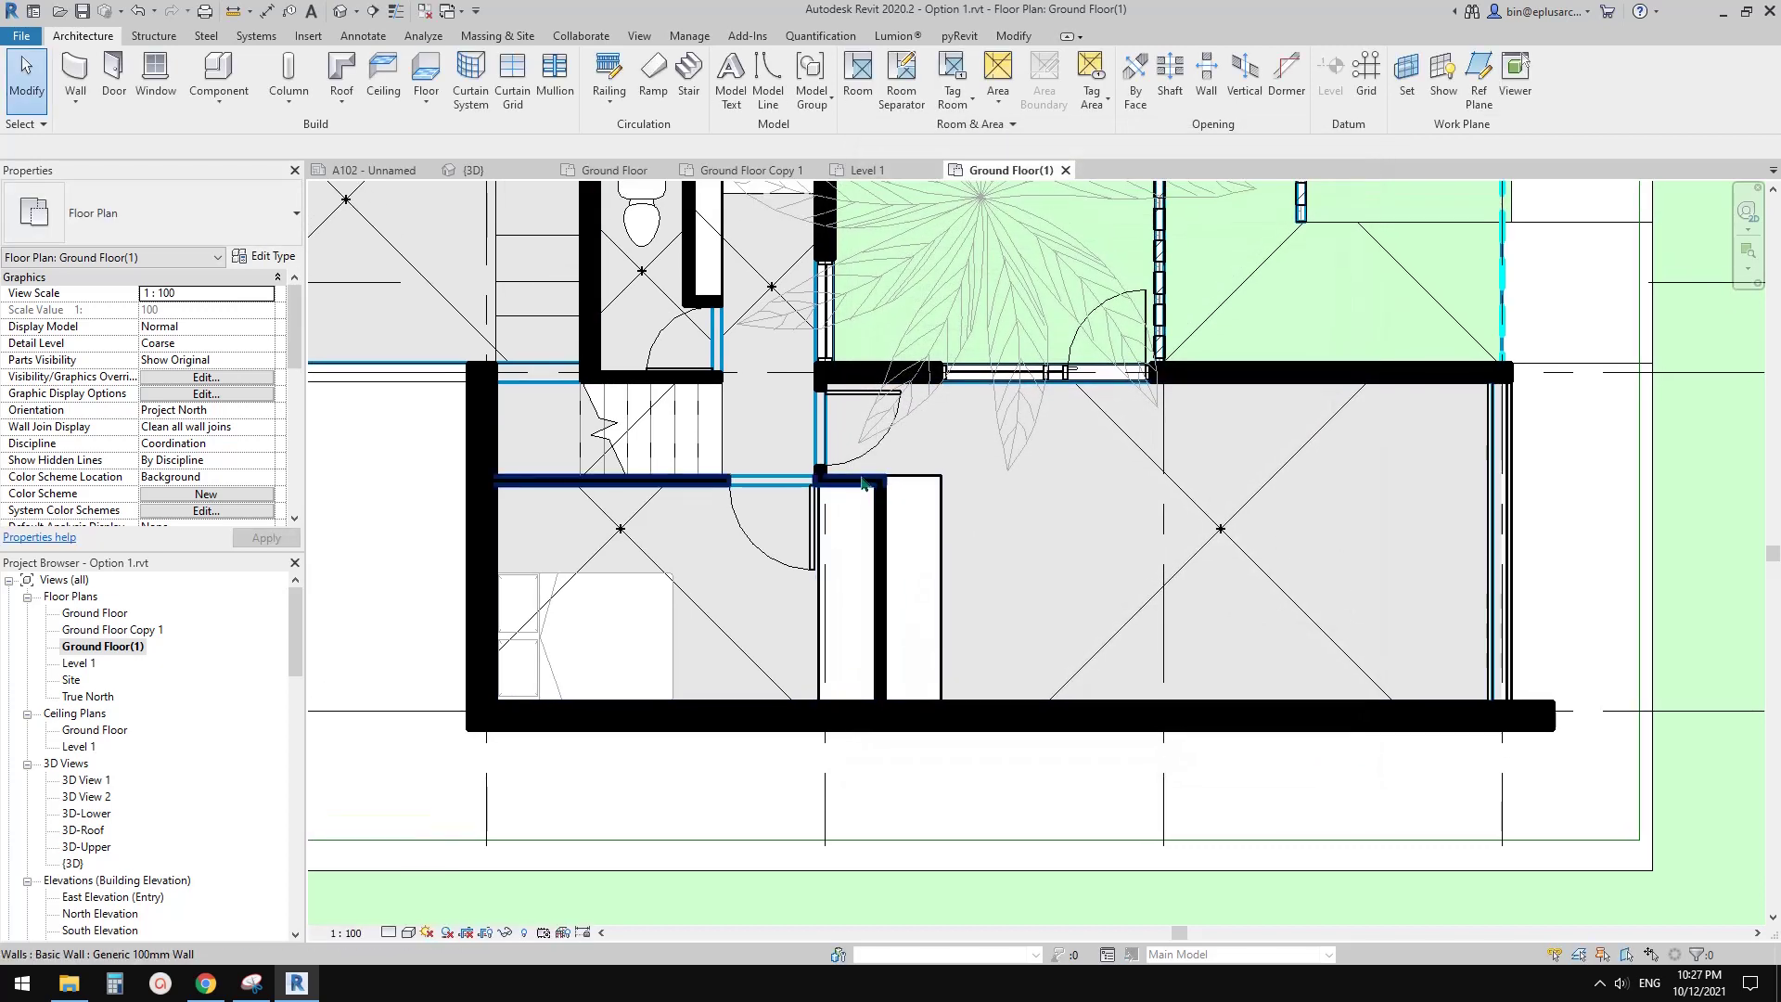
# Step: Select the bathroom toilet to review its Plumbing Fixtures properties, and clear the selection
pyautogui.scroll(-3, 861, 481)
pyautogui.moveTo(815, 430); pyautogui.dragTo(816, 480, button='middle')
pyautogui.scroll(2, 836, 348)
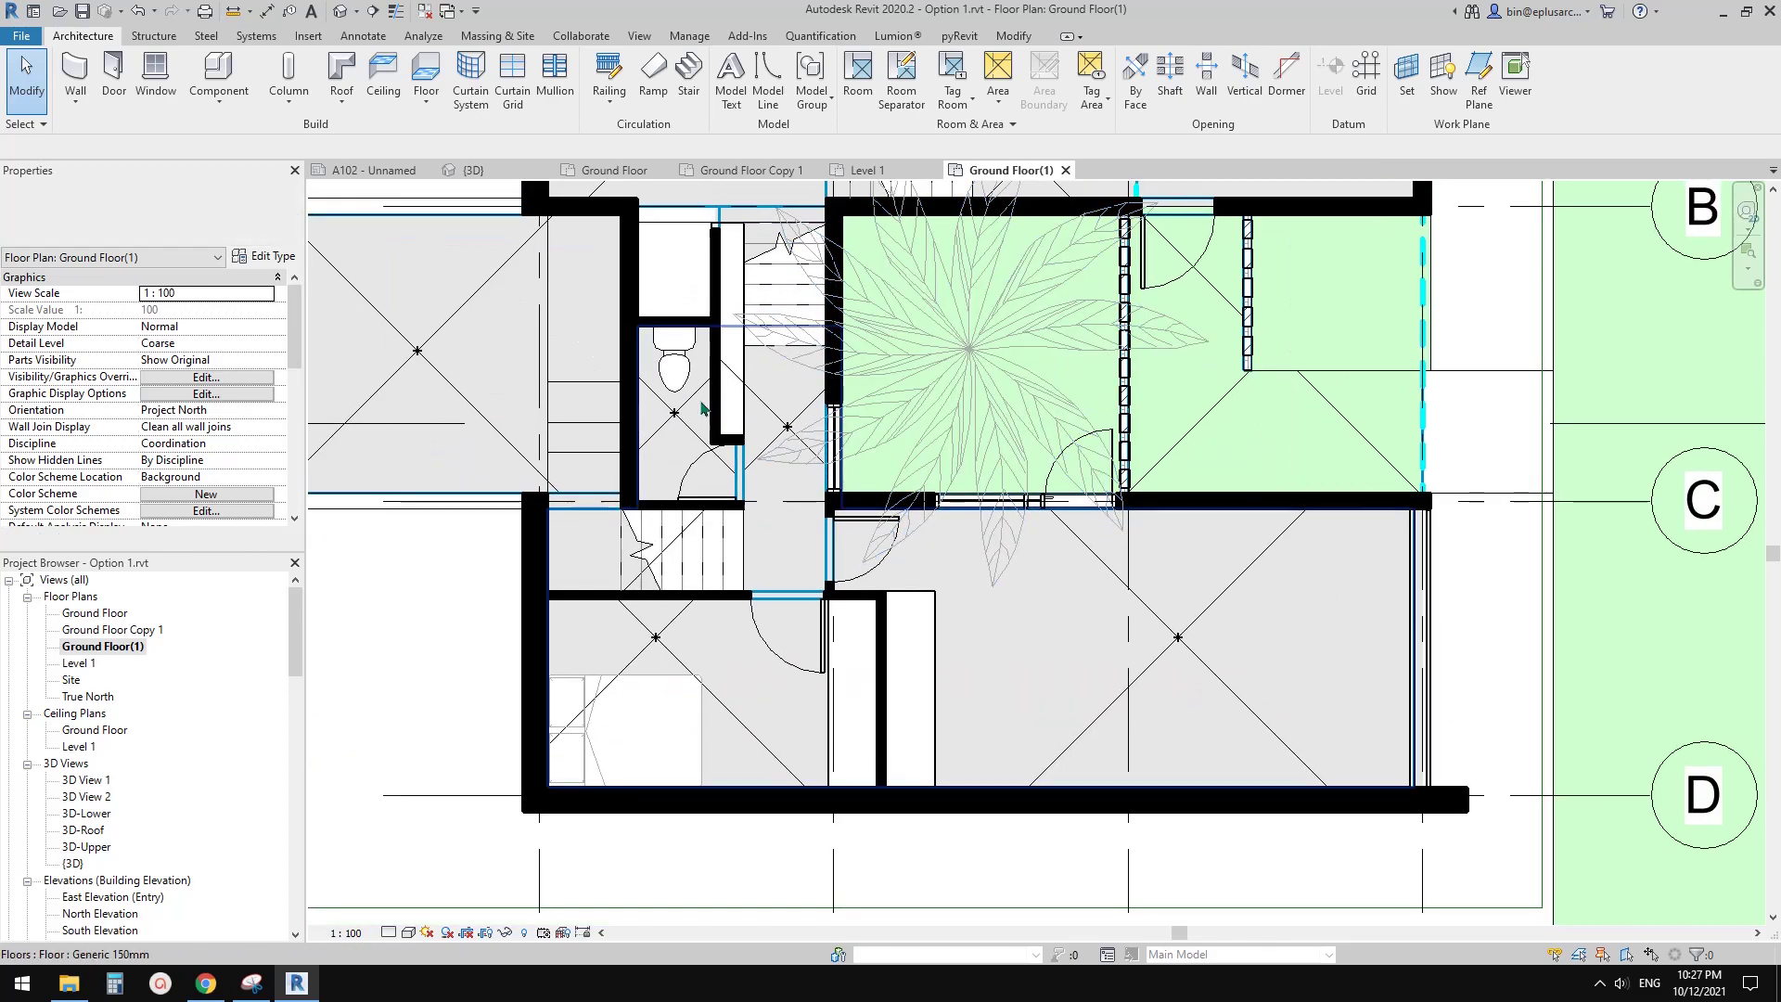
pyautogui.scroll(2, 714, 399)
pyautogui.click(758, 394)
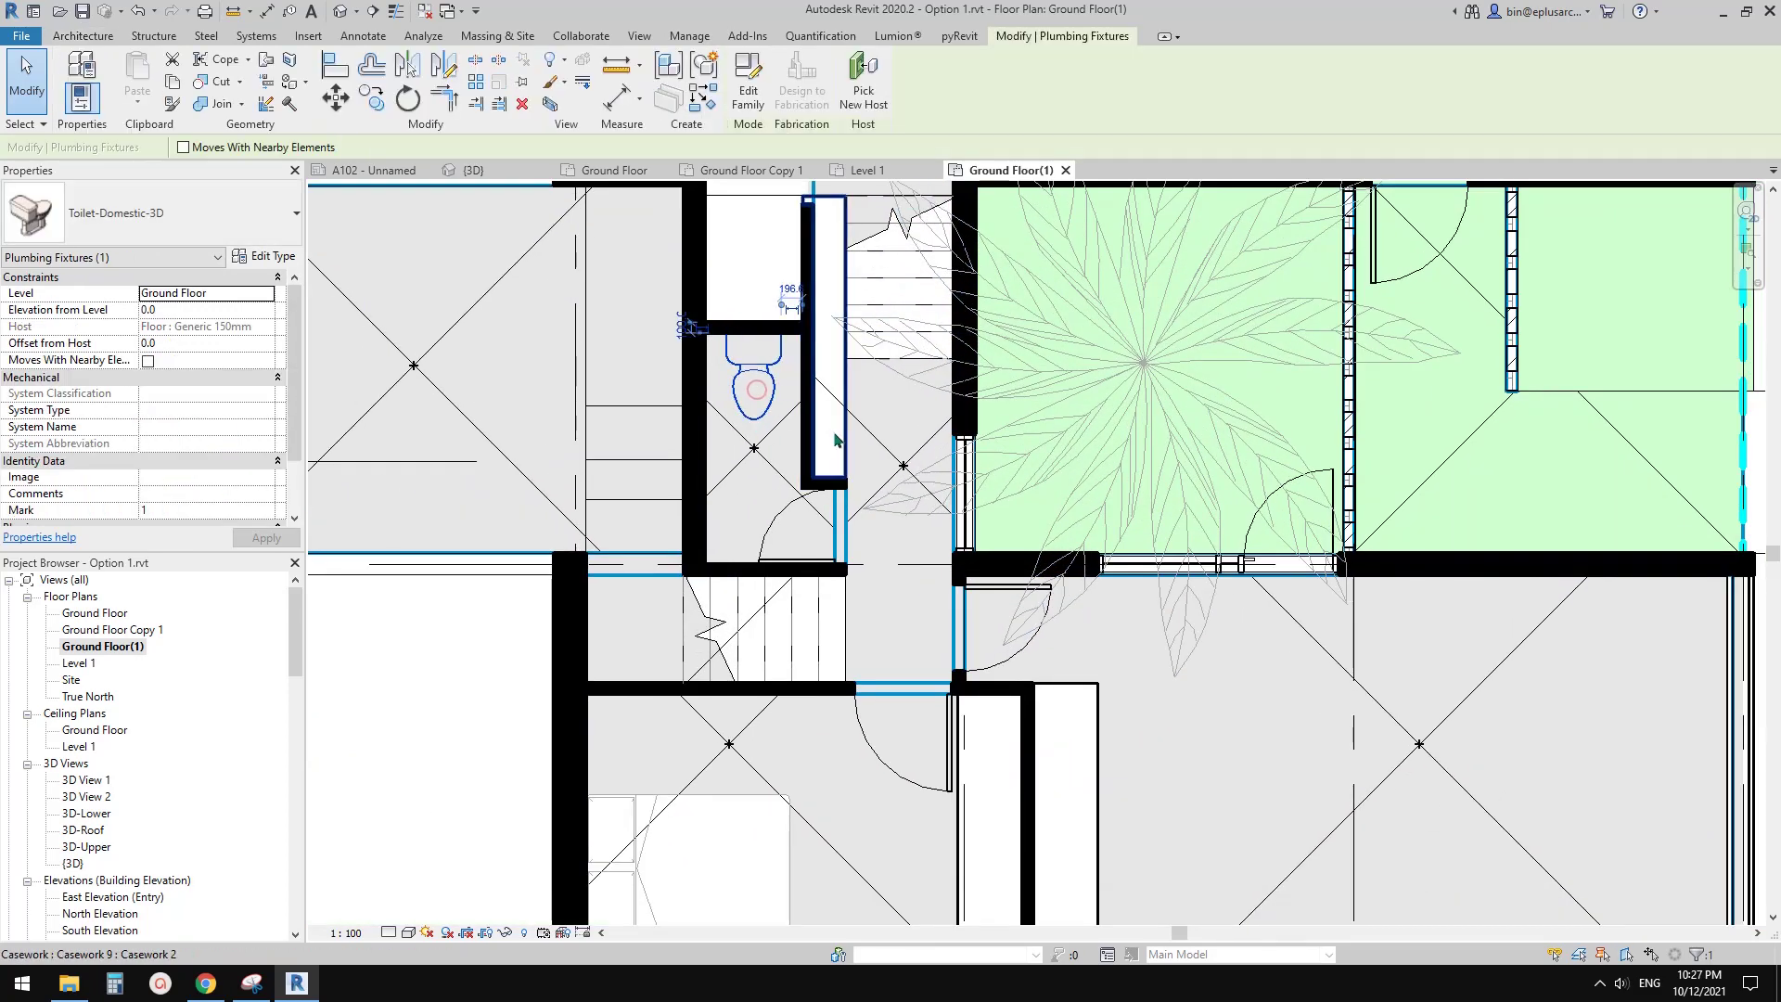
pyautogui.moveTo(1156, 384)
pyautogui.mouseDown(button='middle')
pyautogui.moveTo(1125, 409)
pyautogui.moveTo(1125, 375)
pyautogui.mouseUp(button='middle')
pyautogui.press('Escape')
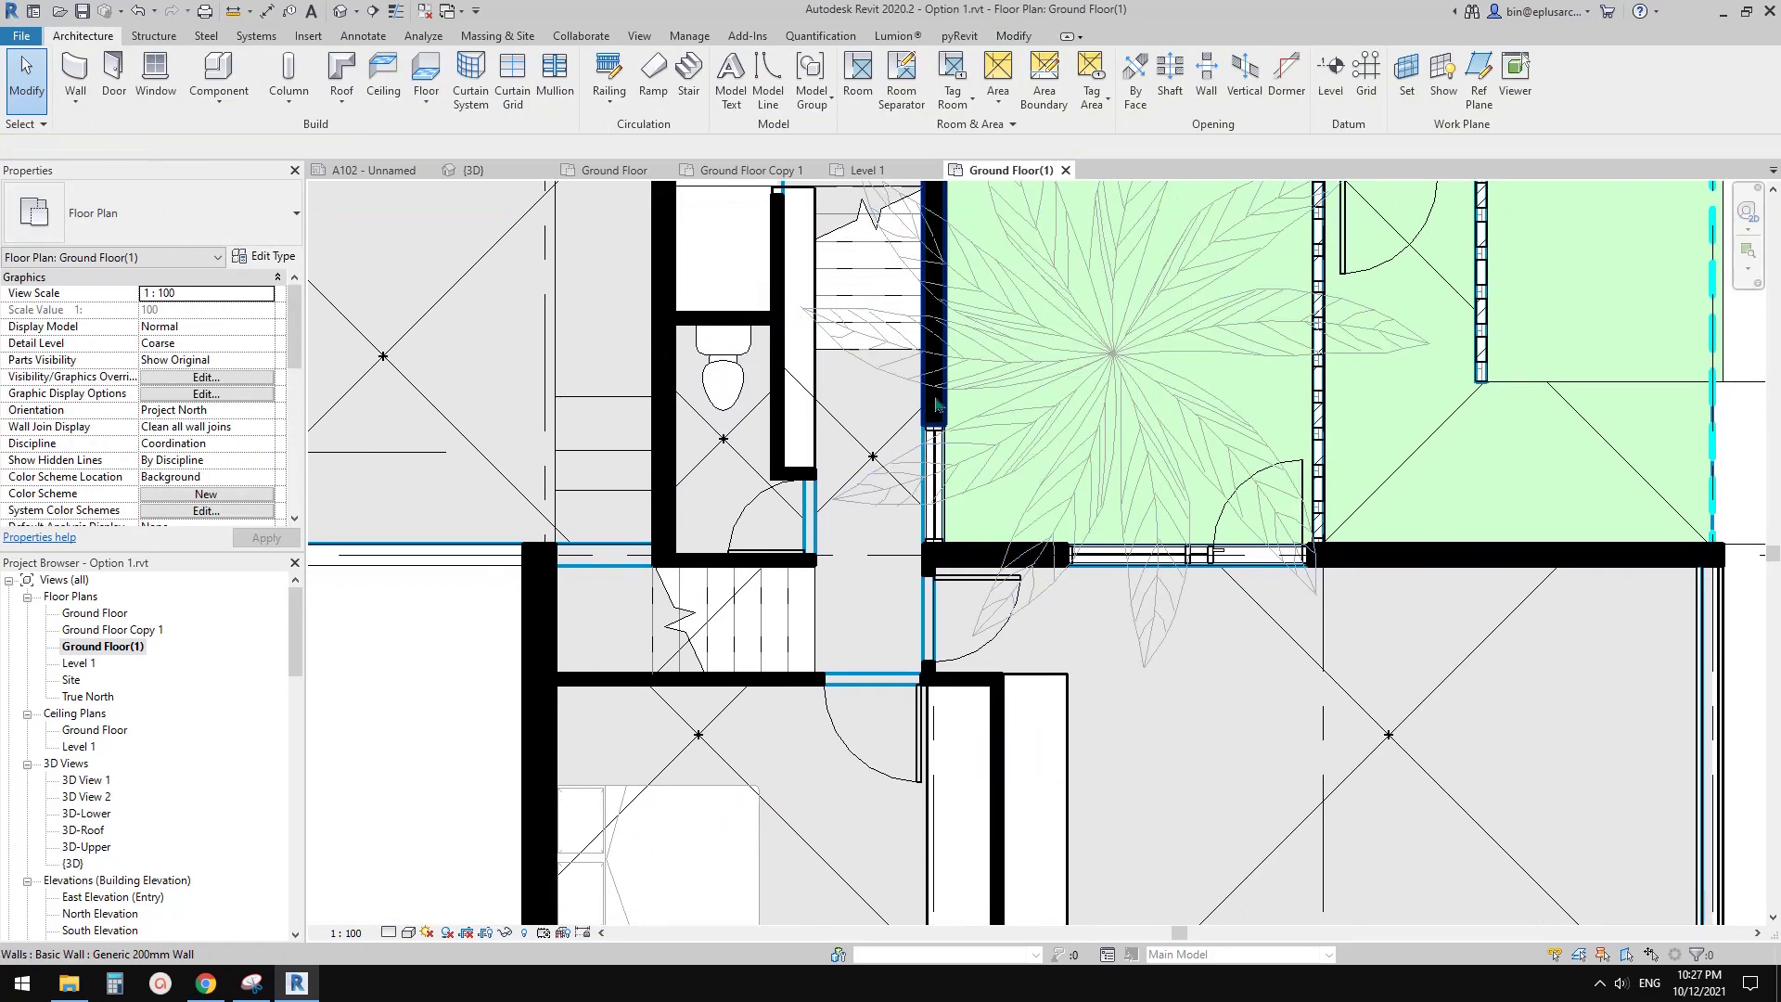
pyautogui.moveTo(830, 411); pyautogui.dragTo(747, 435, button='middle')
# Step: Set the Plumbing Fixtures category to halftone in the Ground Floor(1) view's visibility and graphics overrides
pyautogui.scroll(-2, 888, 414)
pyautogui.moveTo(865, 421)
pyautogui.mouseDown(button='middle')
pyautogui.moveTo(893, 421)
pyautogui.moveTo(834, 435)
pyautogui.mouseUp(button='middle')
pyautogui.press('v')
pyautogui.press('v')
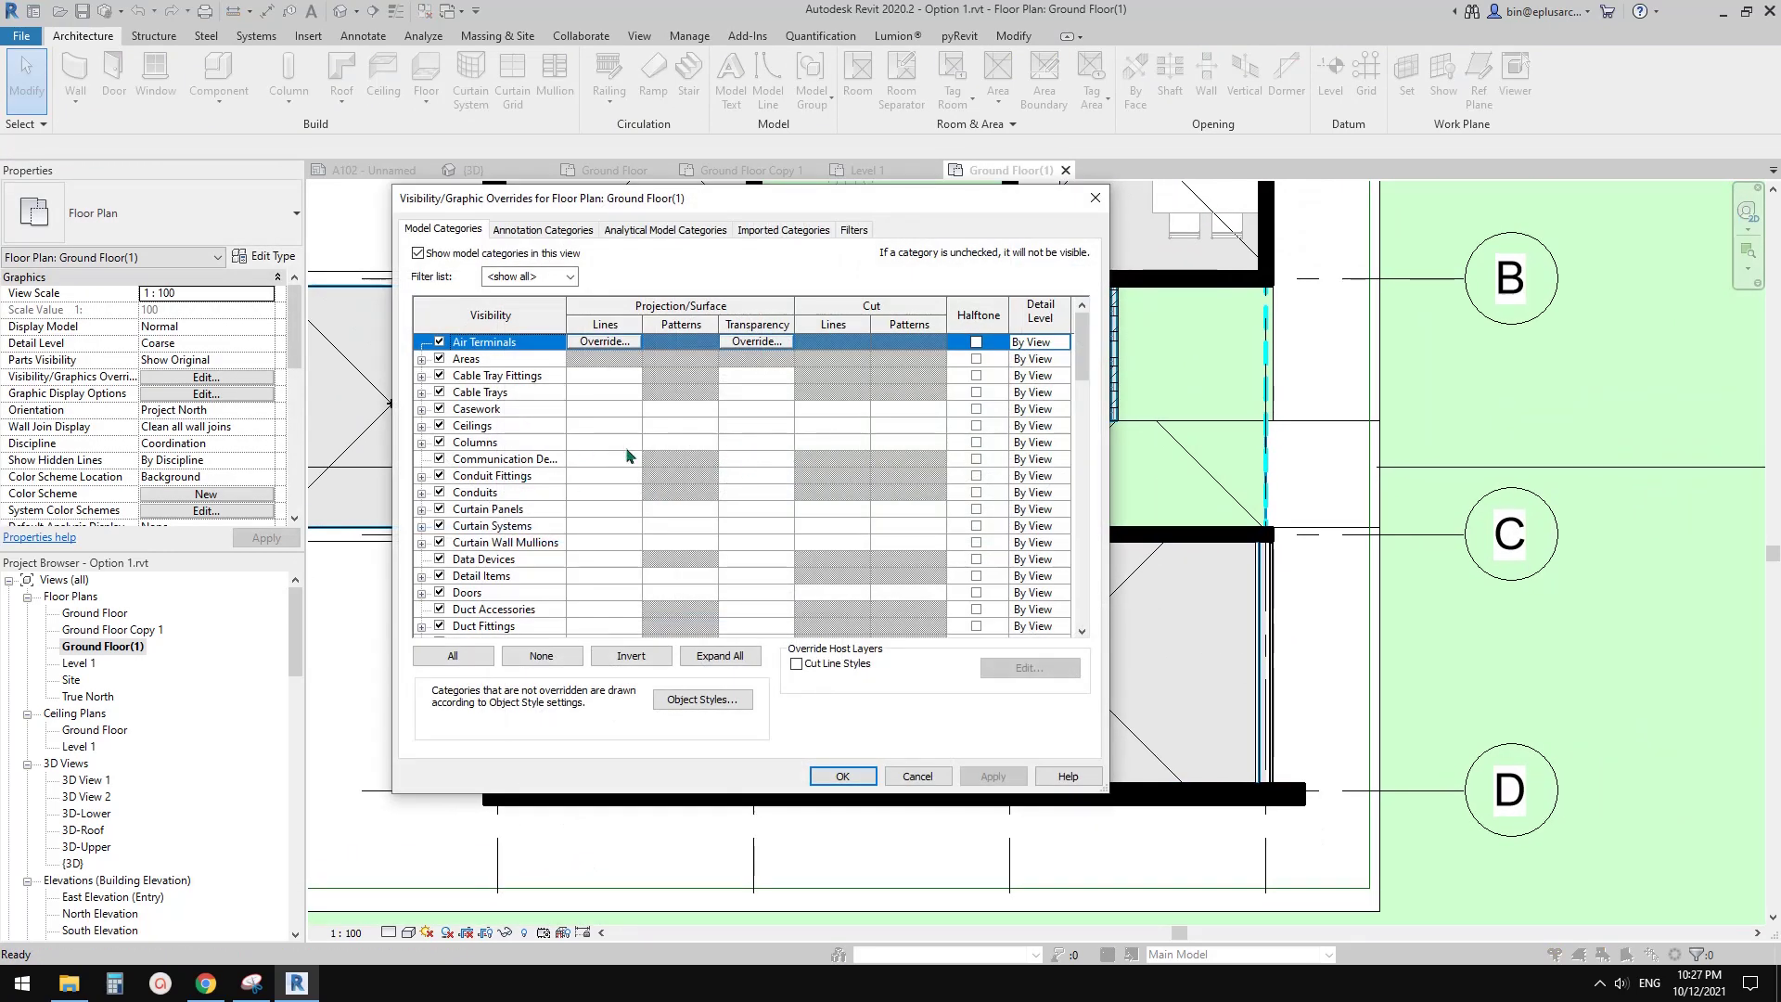
pyautogui.moveTo(725, 216); pyautogui.dragTo(994, 212)
pyautogui.click(758, 521)
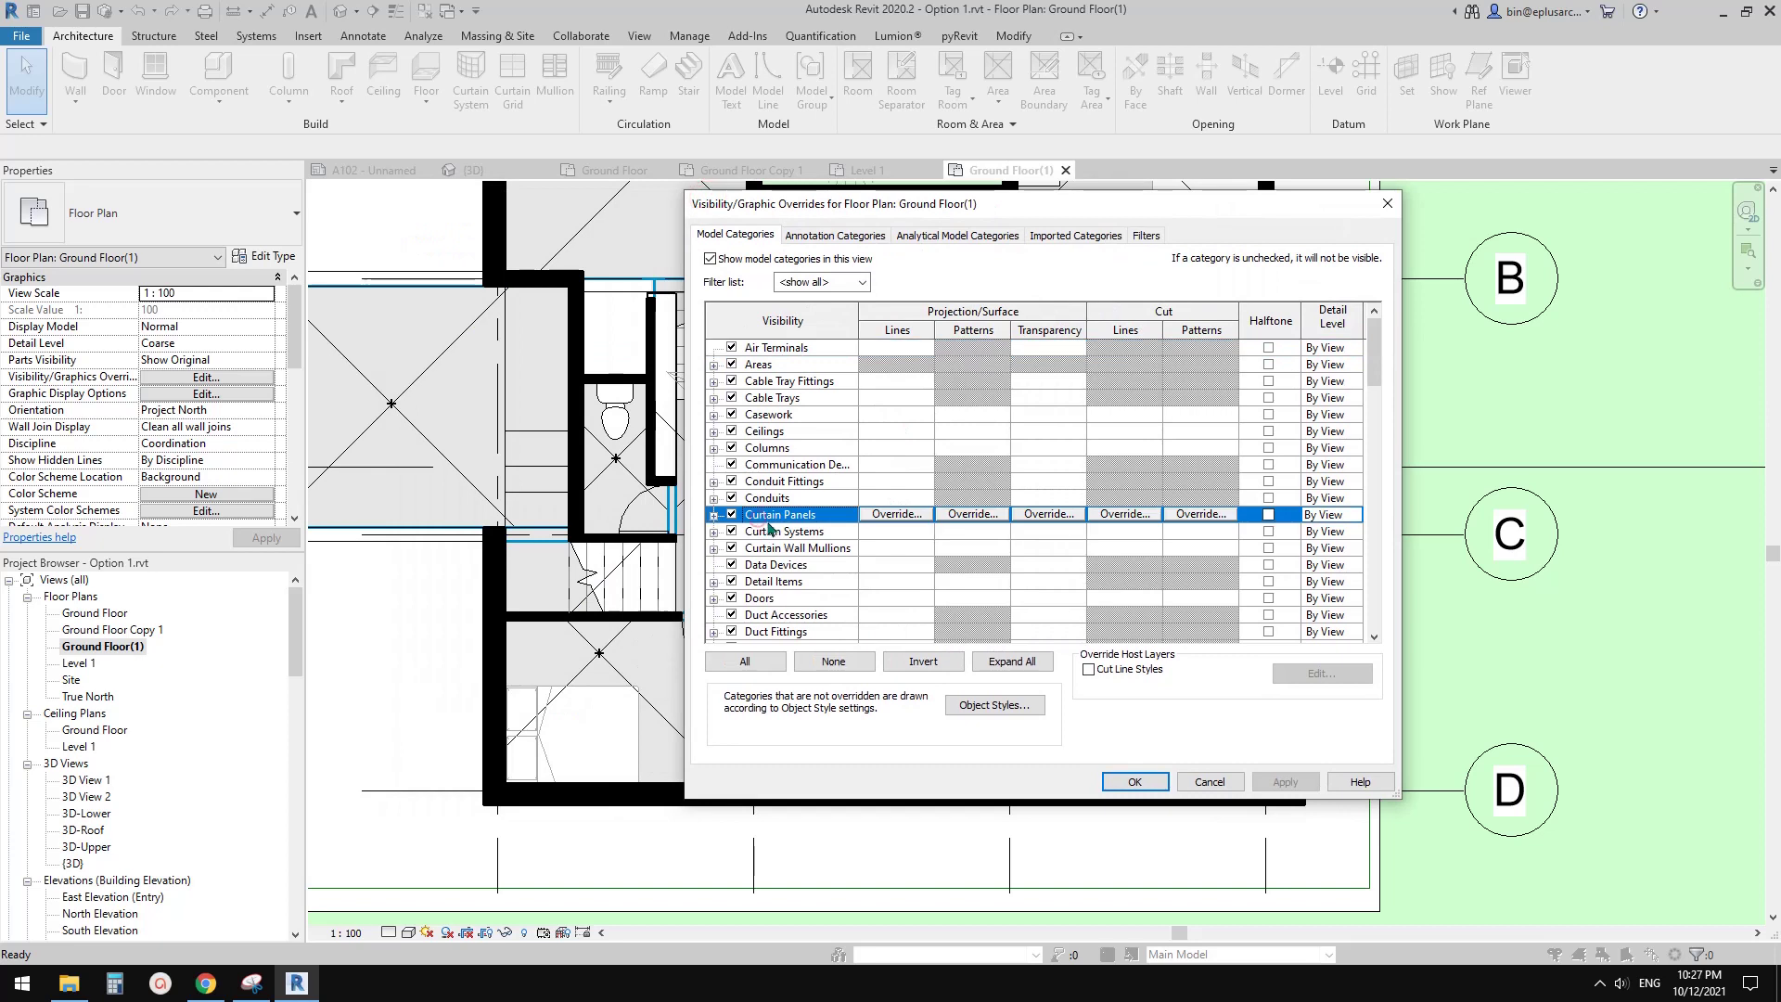
pyautogui.press('p')
pyautogui.scroll(-2, 776, 532)
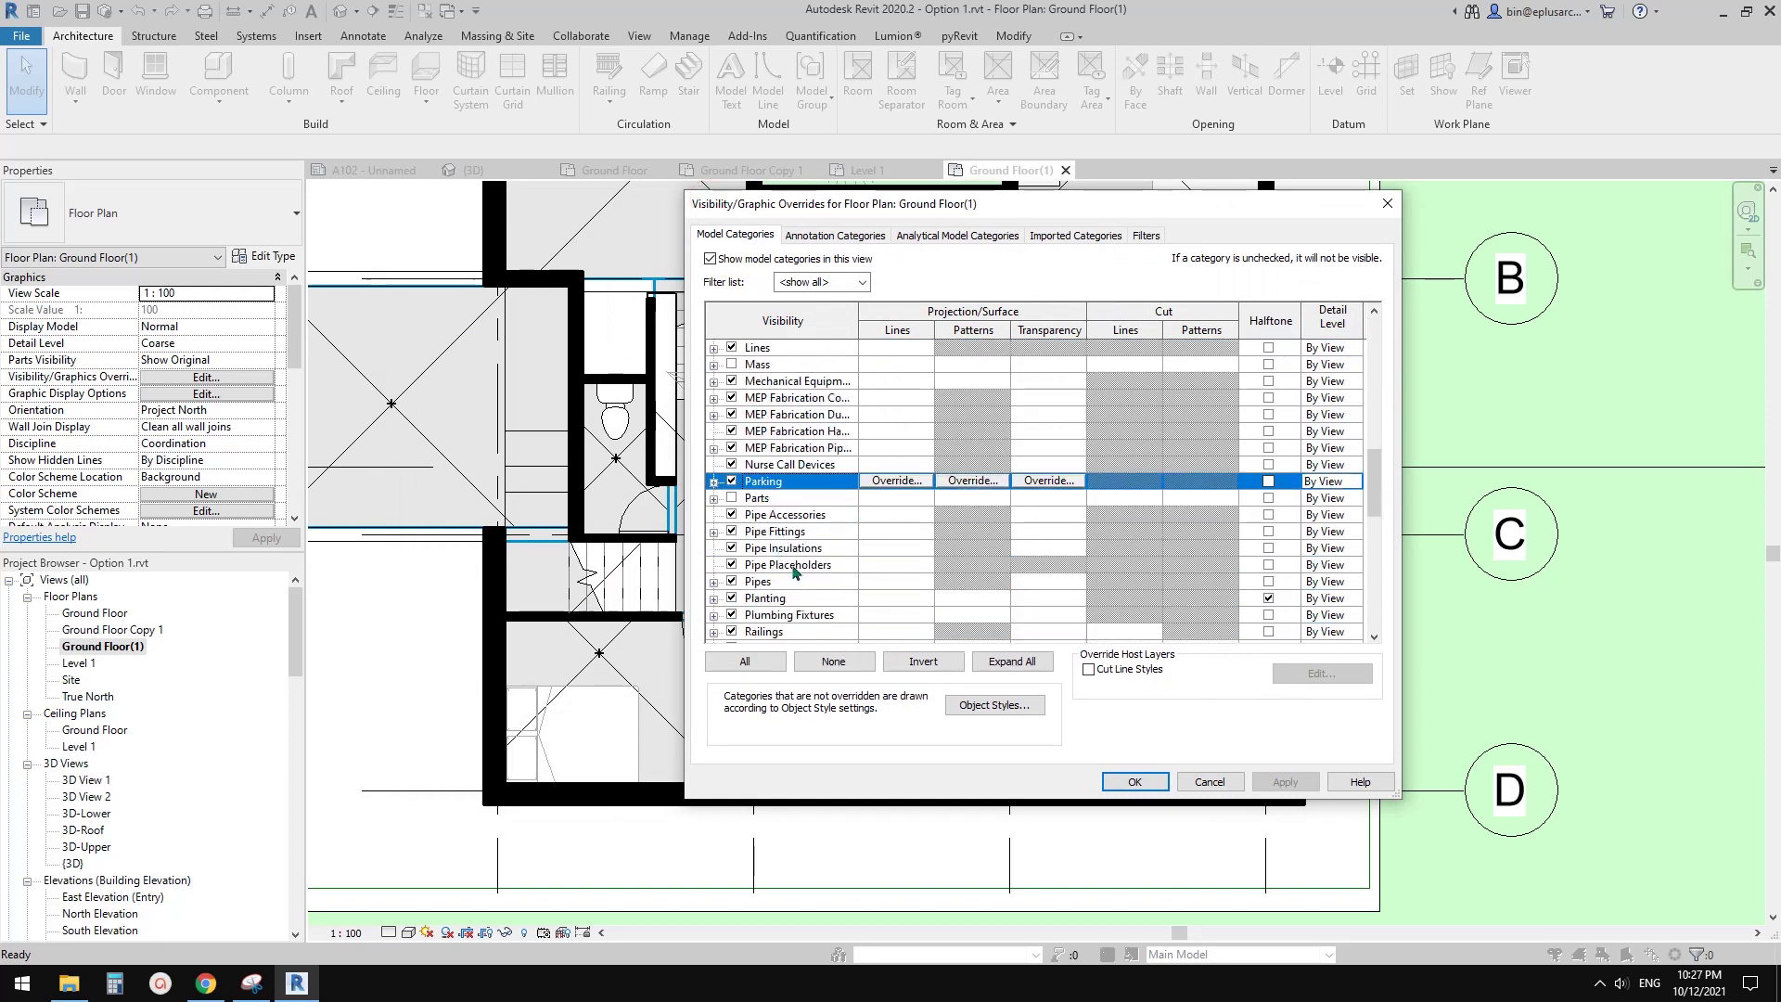
pyautogui.click(793, 567)
pyautogui.scroll(-1, 793, 566)
pyautogui.click(805, 565)
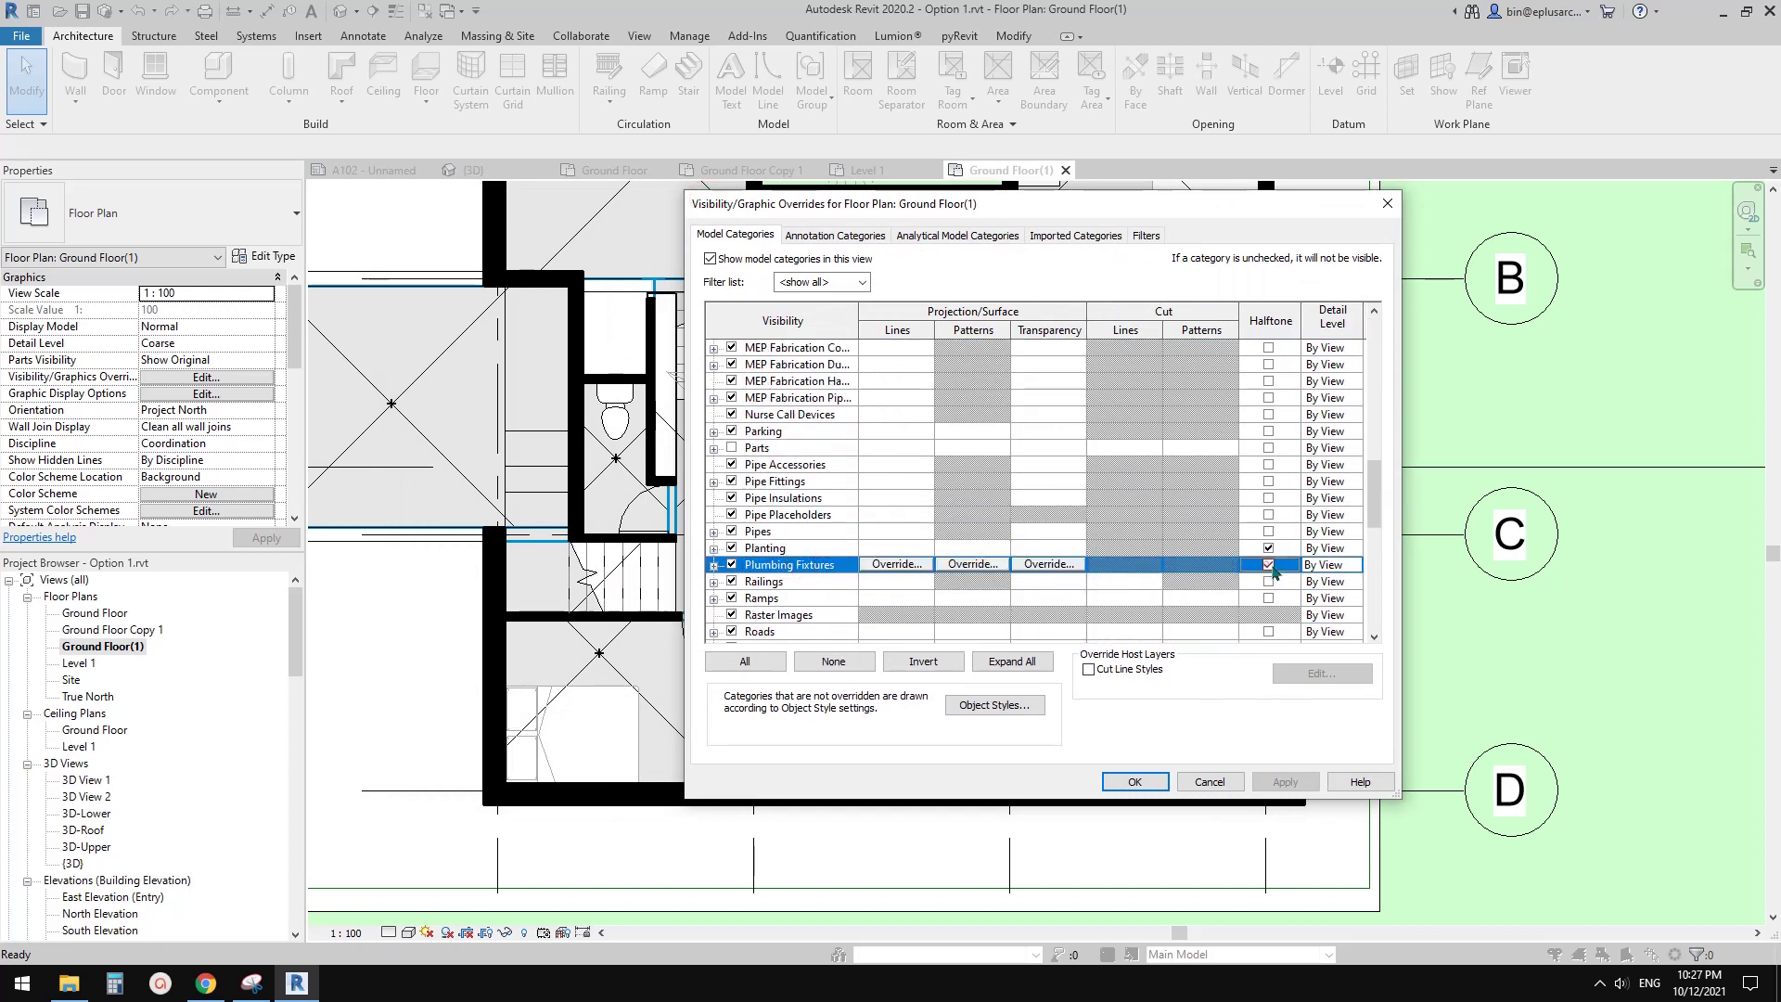
pyautogui.click(1153, 781)
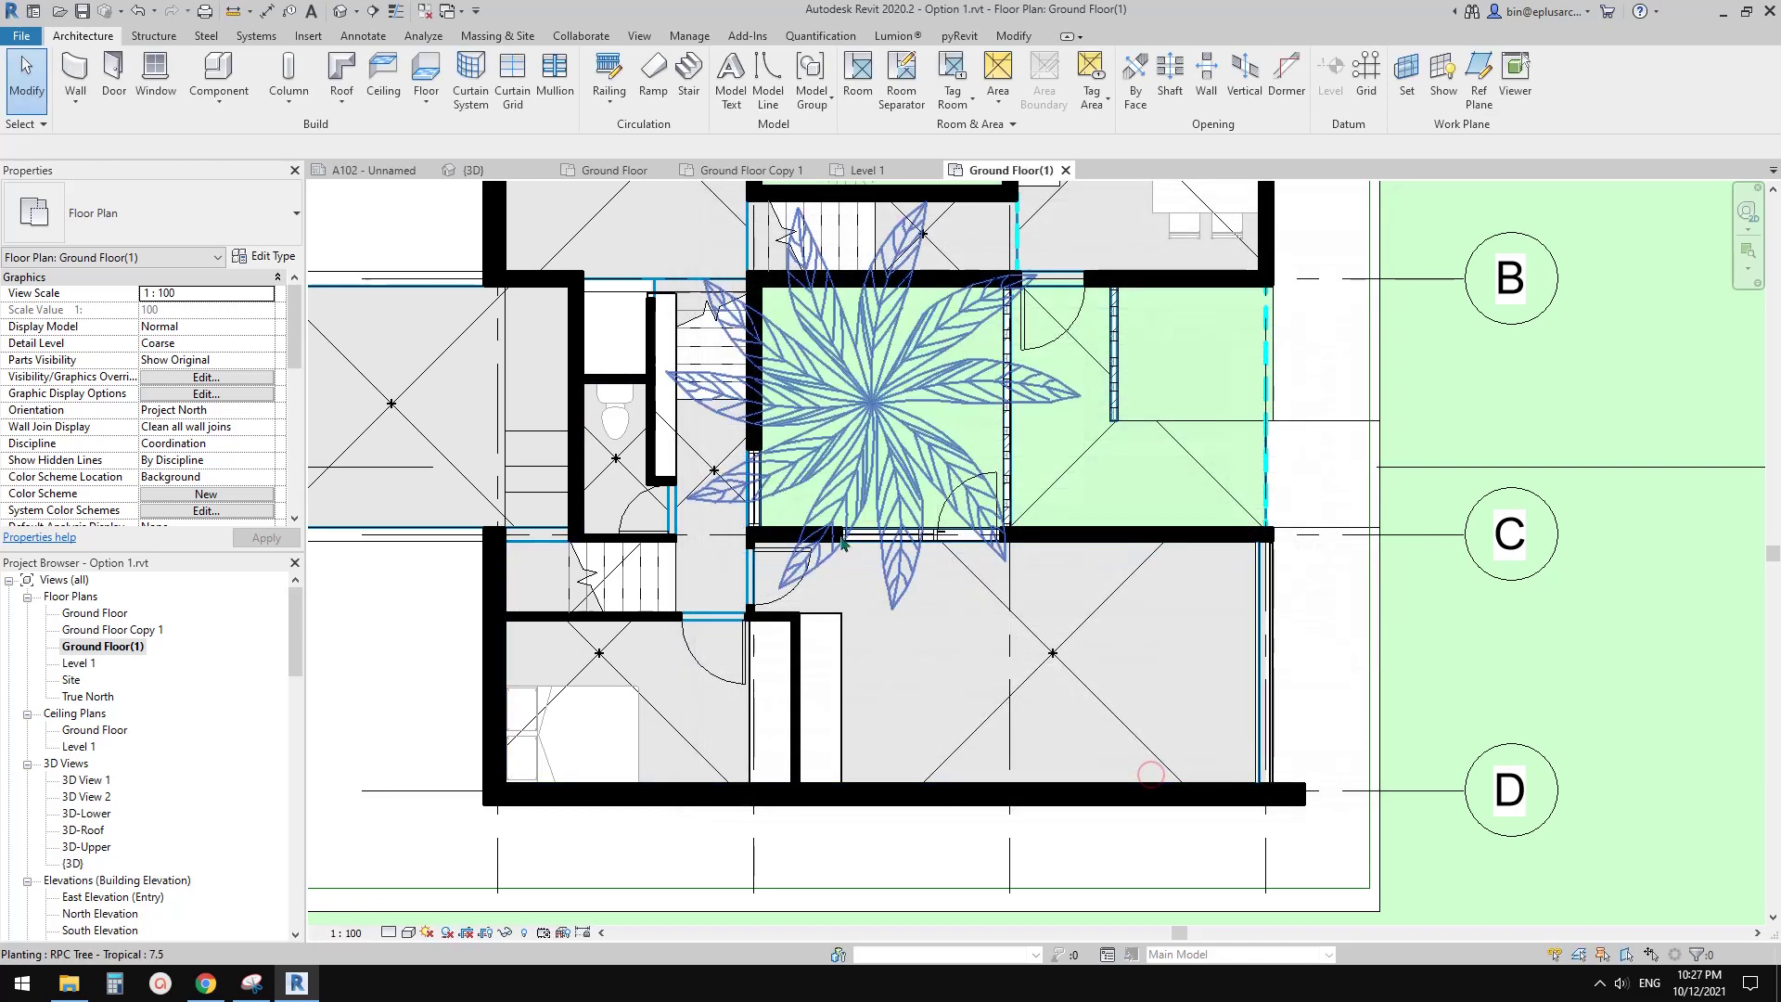
# Step: Check the wall opening along grid B beside the dining room entrance, and clear the selection
pyautogui.moveTo(819, 457); pyautogui.dragTo(802, 467, button='middle')
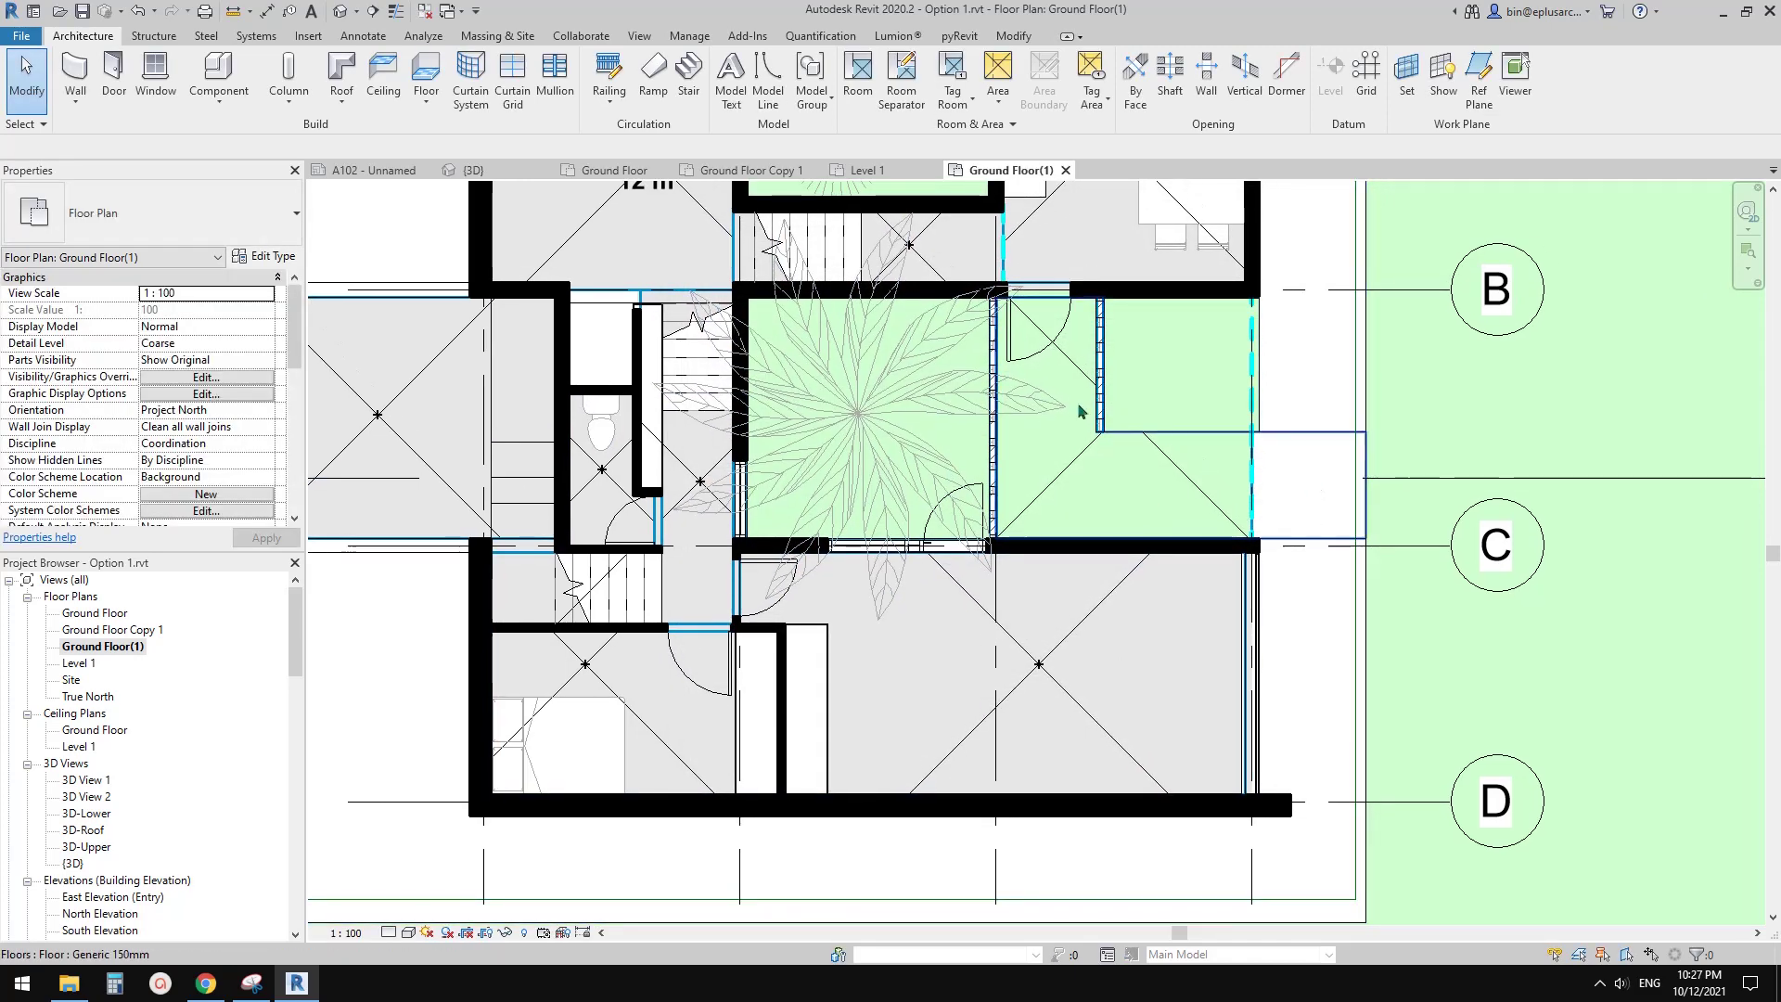
pyautogui.scroll(-1, 1202, 410)
pyautogui.moveTo(1202, 410); pyautogui.dragTo(1189, 527, button='middle')
pyautogui.scroll(-2, 1056, 476)
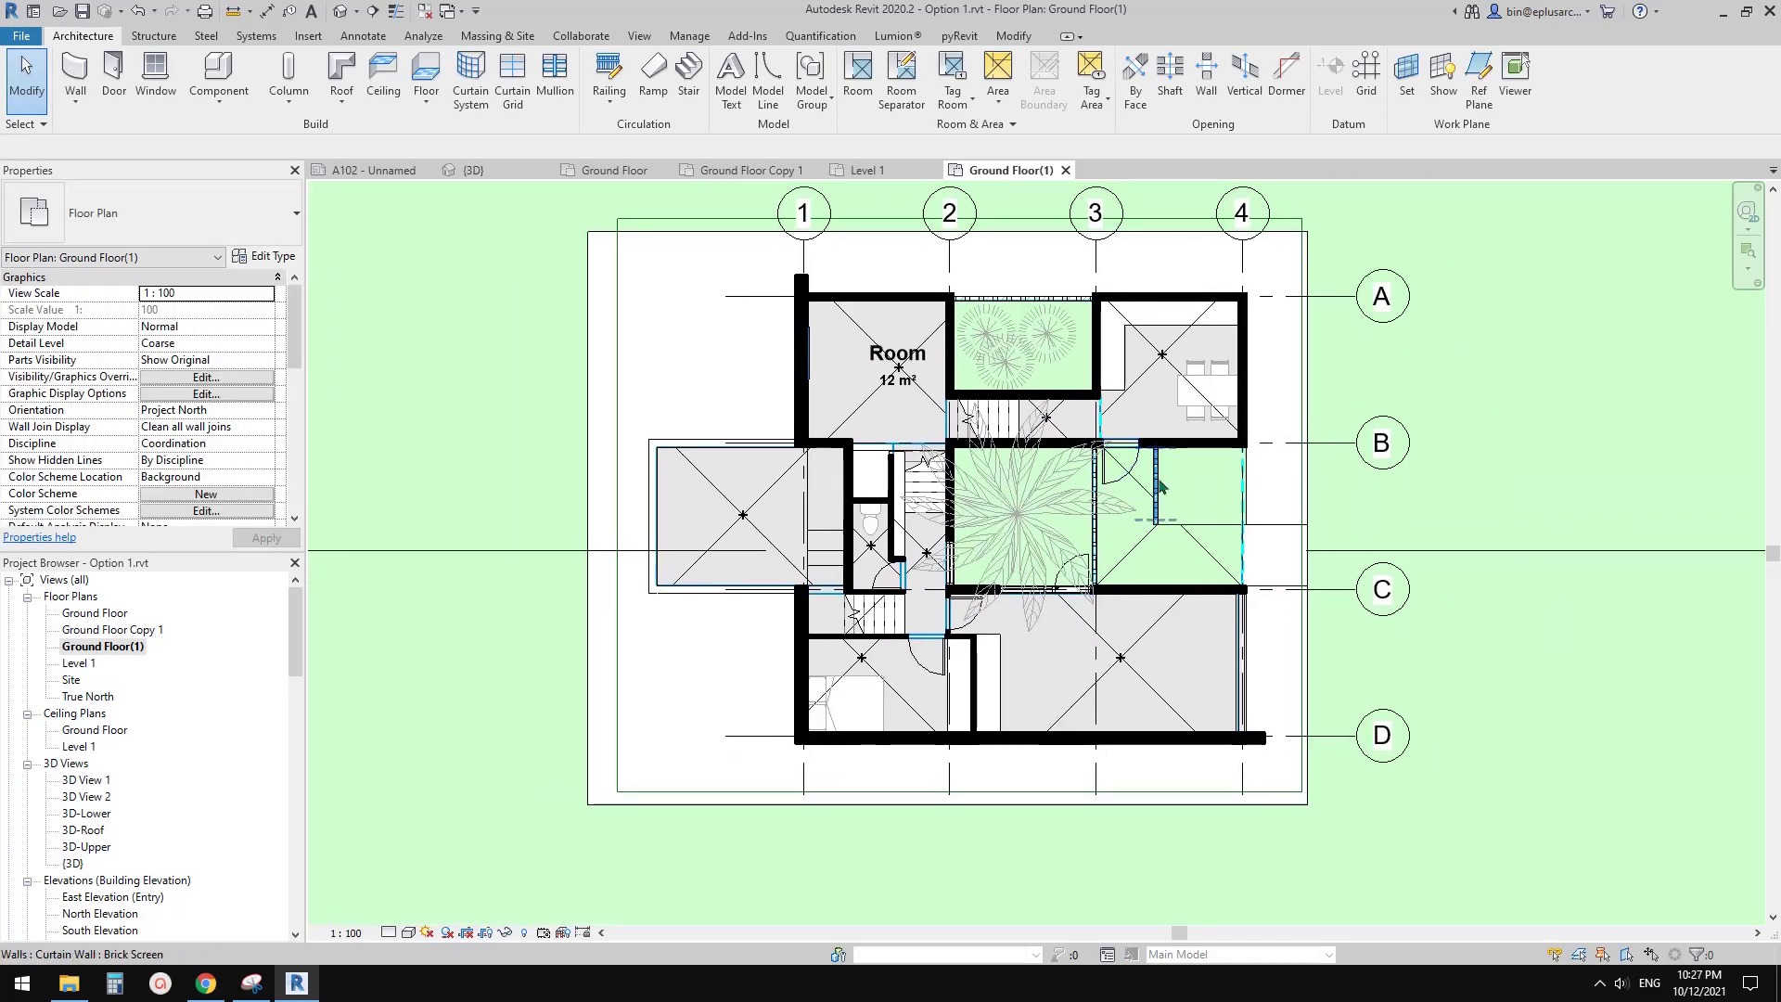
pyautogui.scroll(3, 1154, 477)
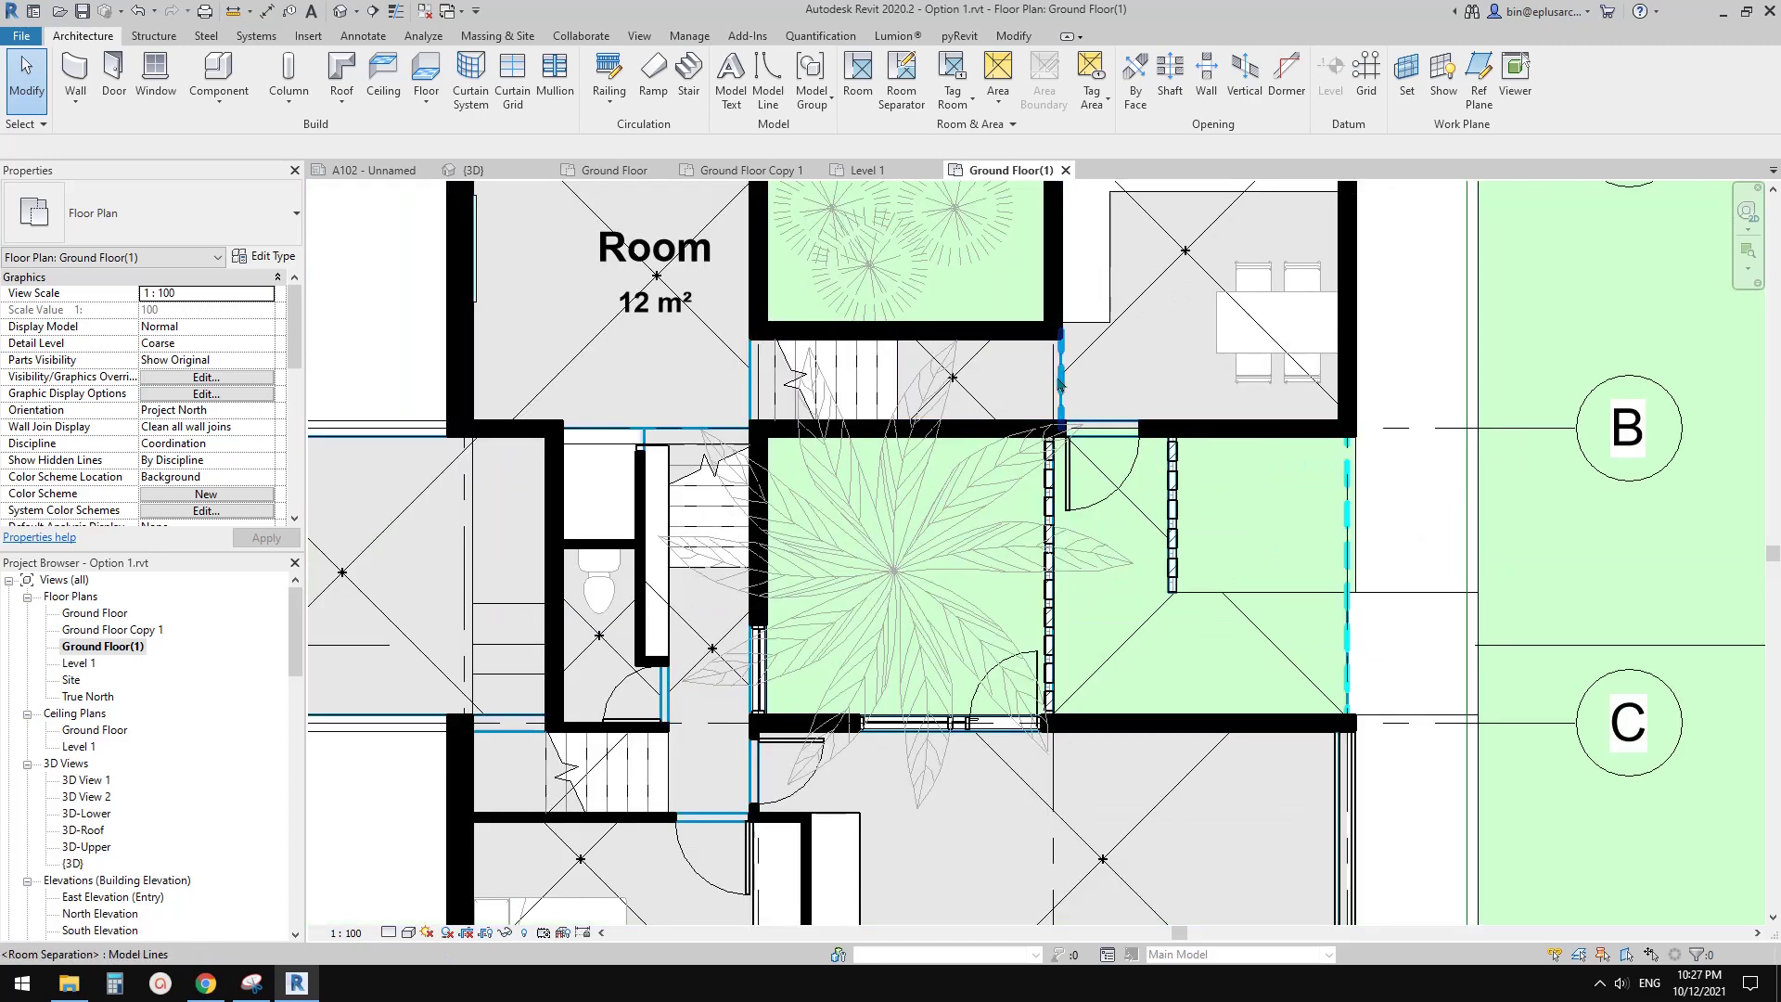
pyautogui.click(1101, 429)
pyautogui.moveTo(1091, 410); pyautogui.dragTo(1030, 409, button='middle')
pyautogui.press('Escape')
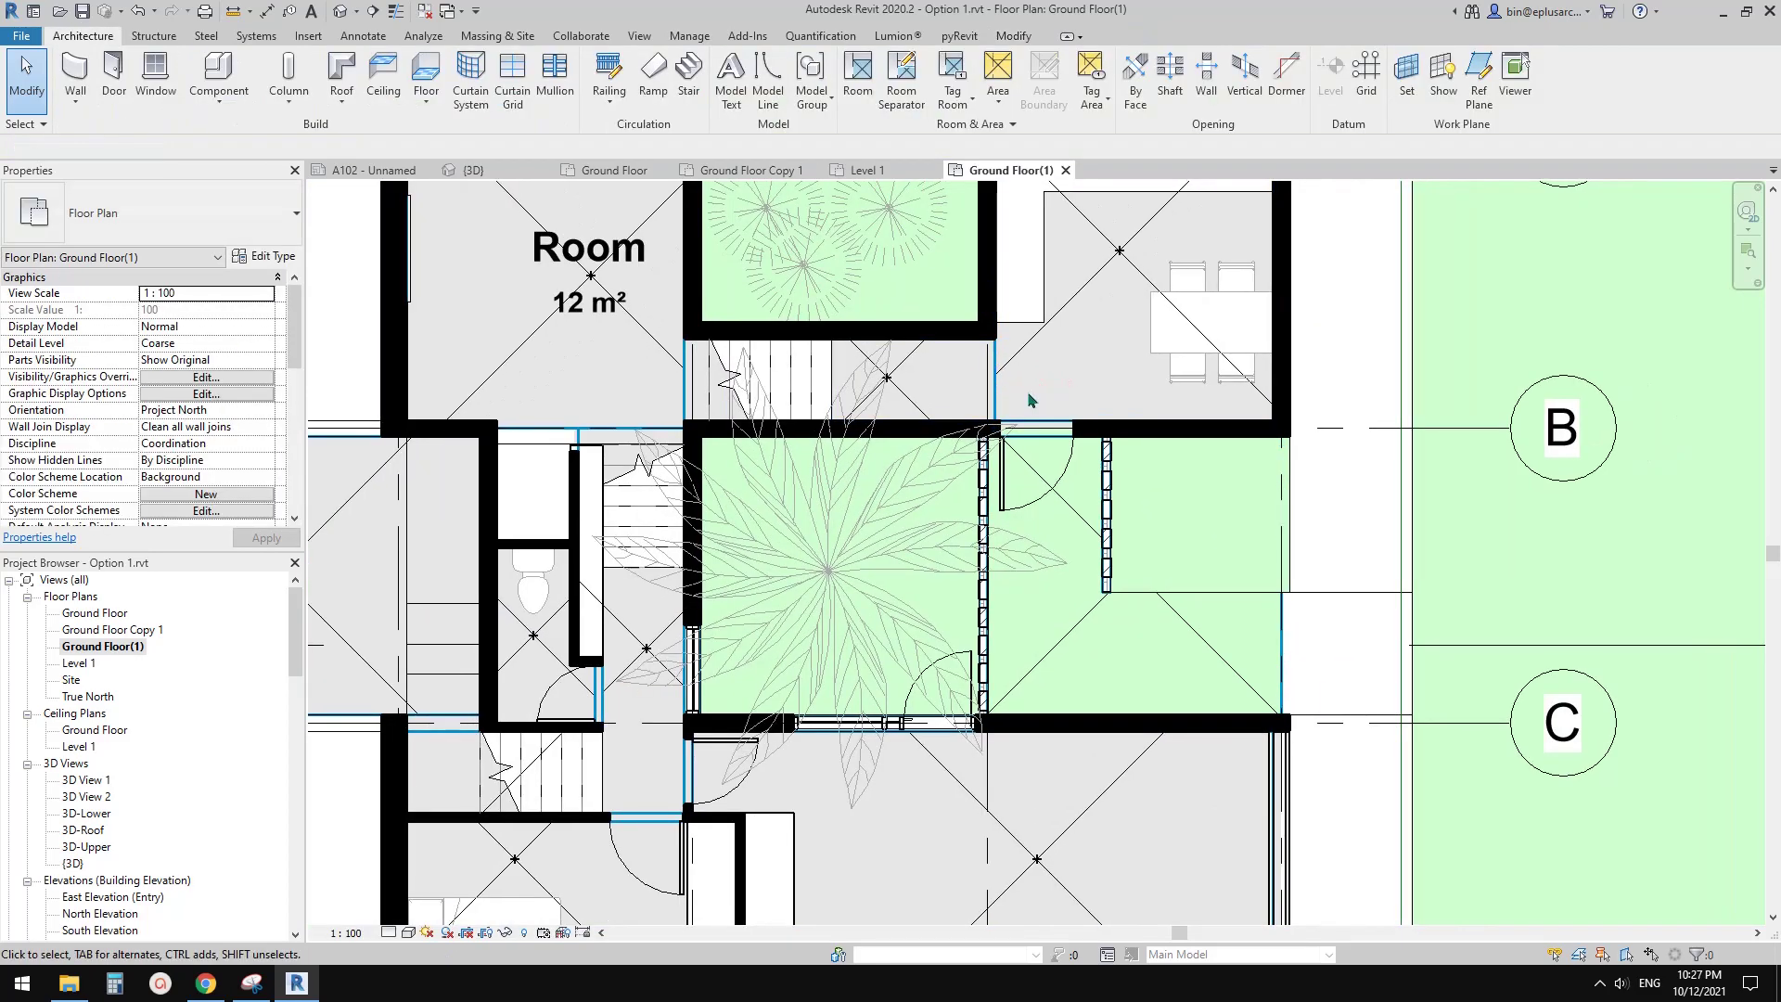
# Step: Select the floor of the 12 m² room to review its level and height offset, and clear the selection
pyautogui.scroll(-2, 1031, 394)
pyautogui.moveTo(979, 464); pyautogui.dragTo(1029, 464, button='middle')
pyautogui.scroll(1, 864, 388)
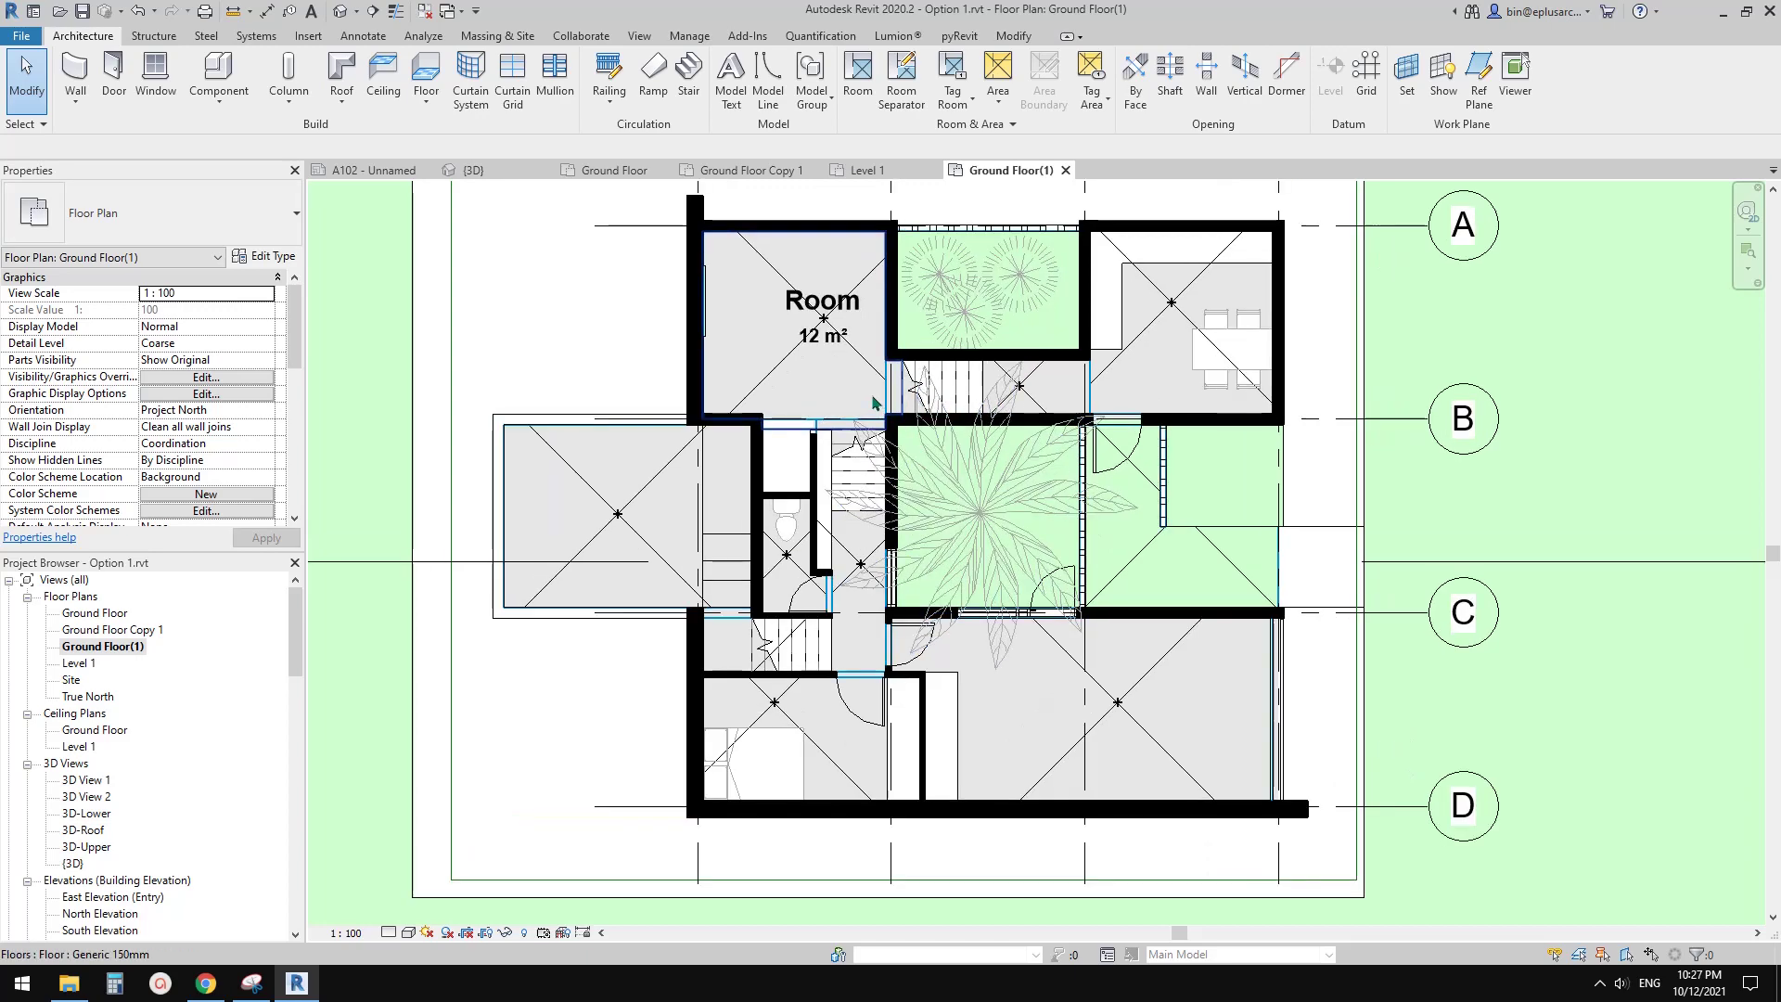
pyautogui.moveTo(881, 399); pyautogui.dragTo(991, 475, button='middle')
pyautogui.scroll(1, 949, 460)
pyautogui.scroll(-1, 969, 442)
pyautogui.scroll(2, 992, 474)
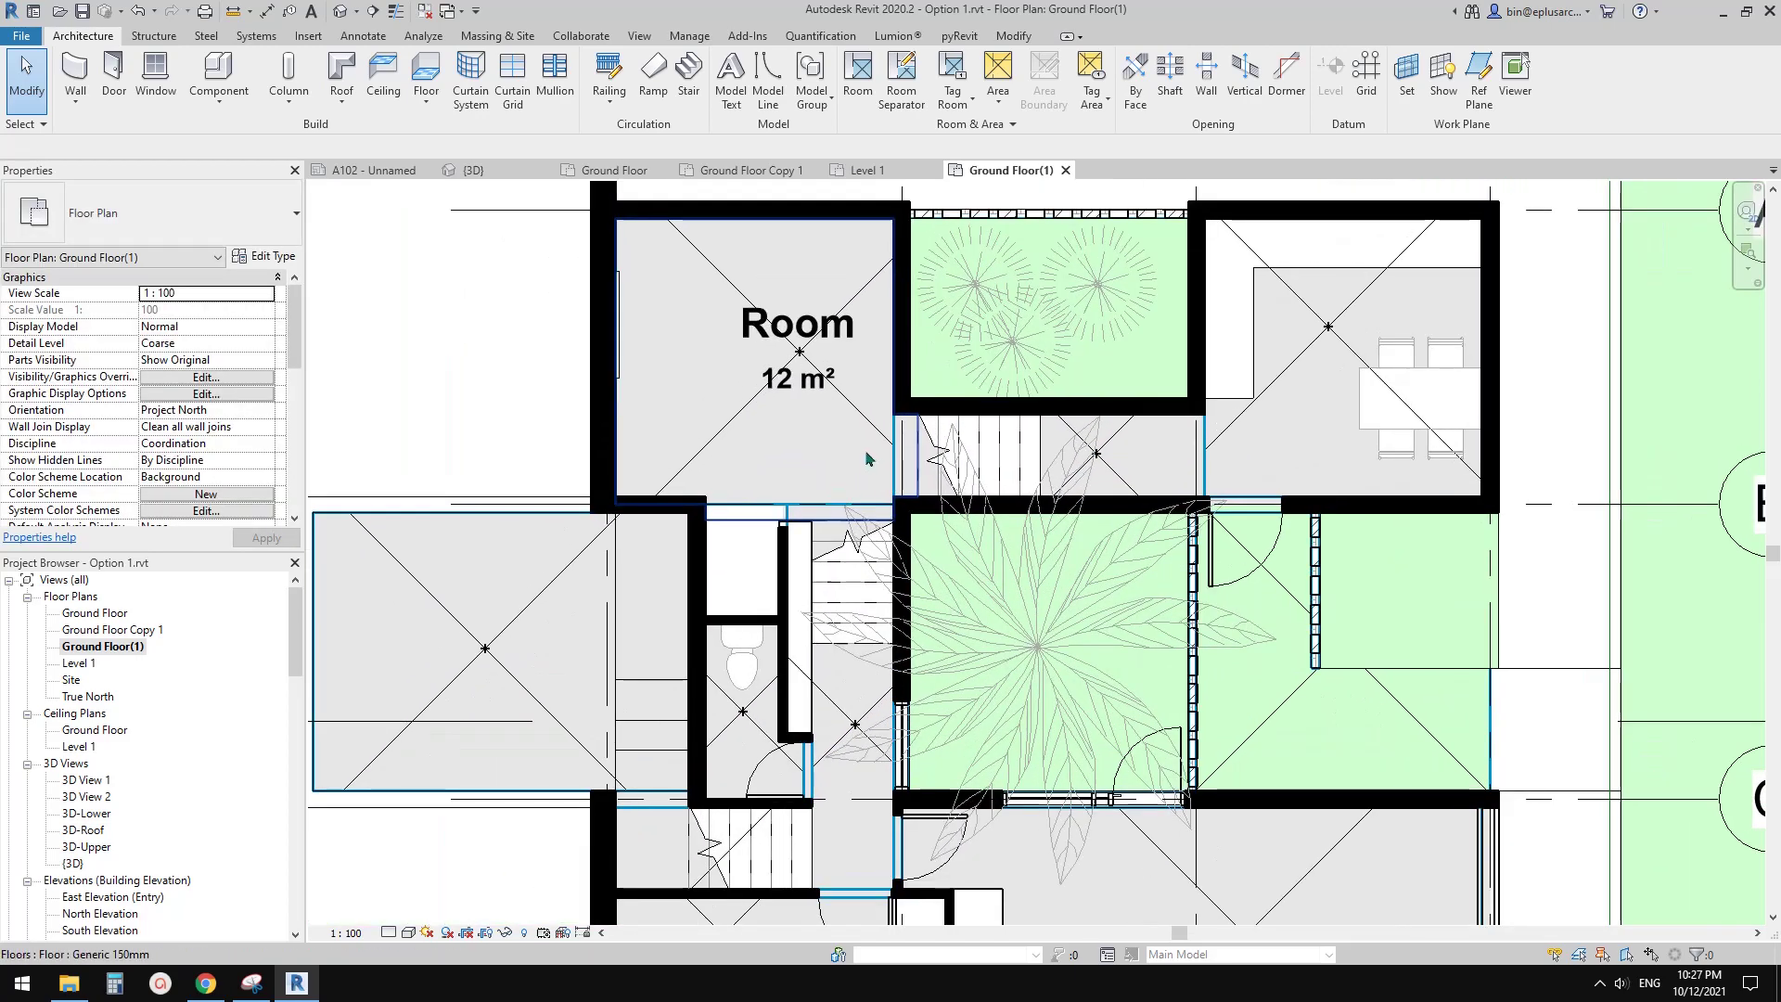
pyautogui.click(804, 427)
pyautogui.moveTo(775, 388); pyautogui.dragTo(758, 456, button='middle')
pyautogui.press('Escape')
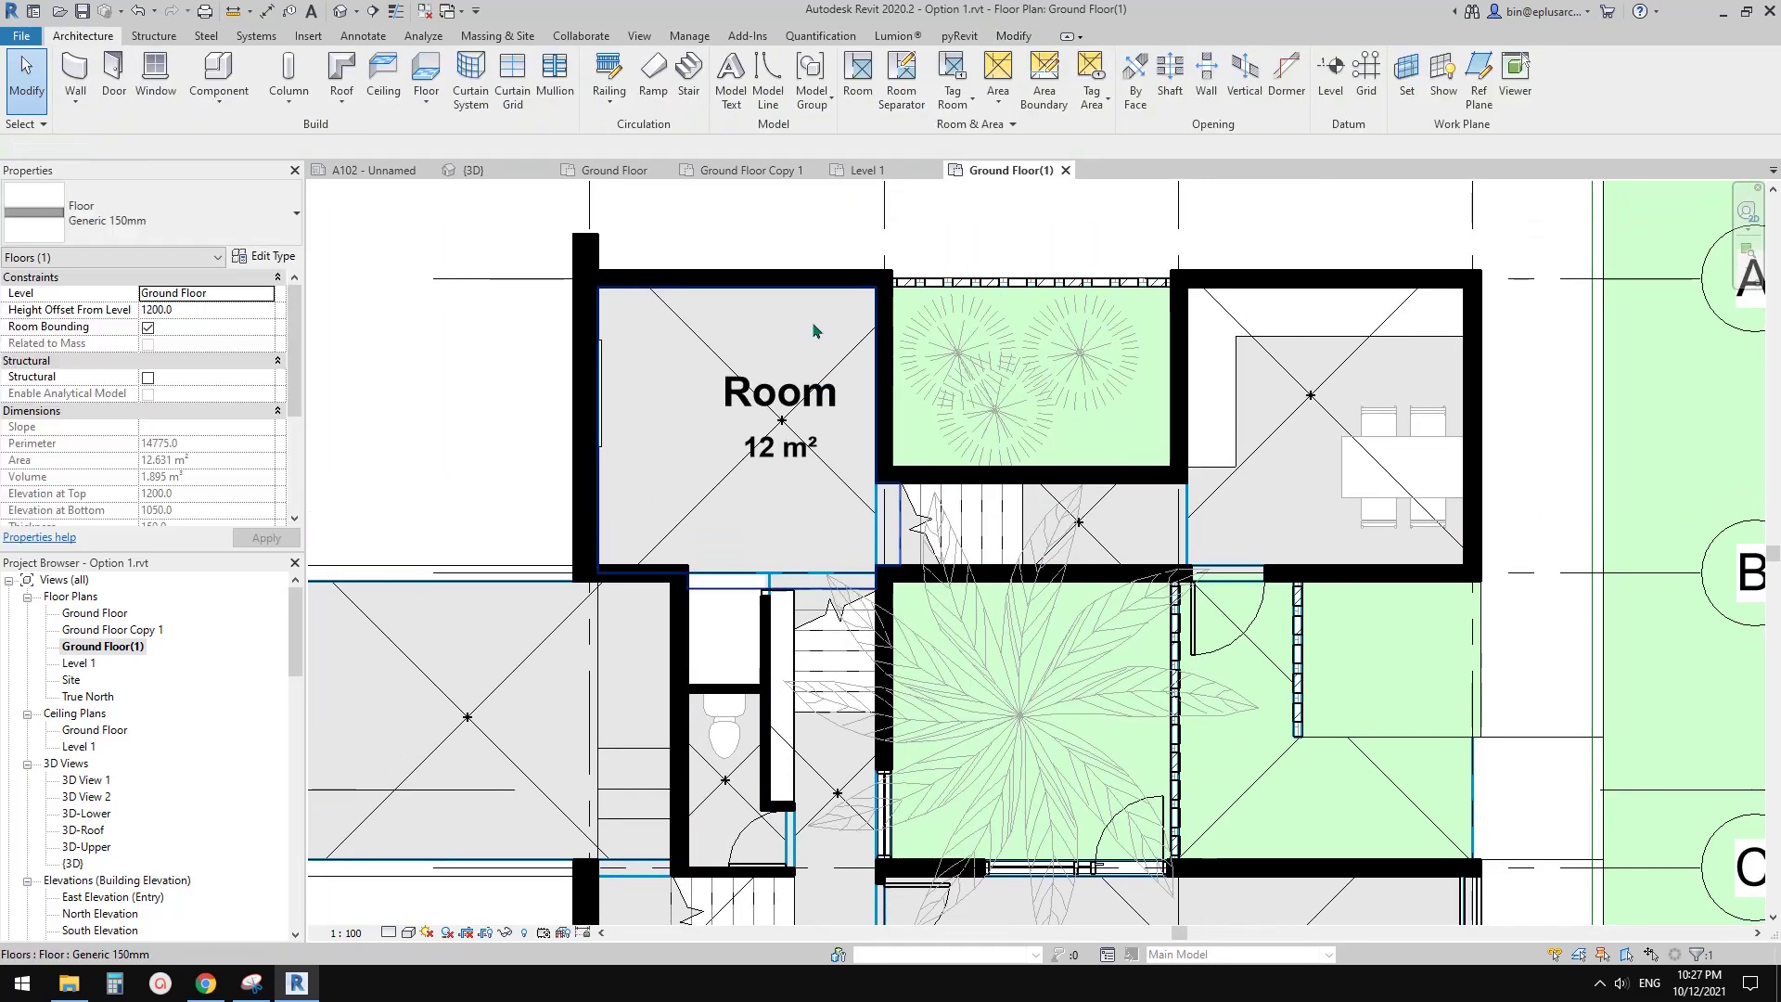
# Step: Examine how the 12 m² room, its adjoining stairs and the dining room are cut in the plan
pyautogui.moveTo(776, 370); pyautogui.dragTo(711, 303, button='middle')
pyautogui.scroll(2, 910, 468)
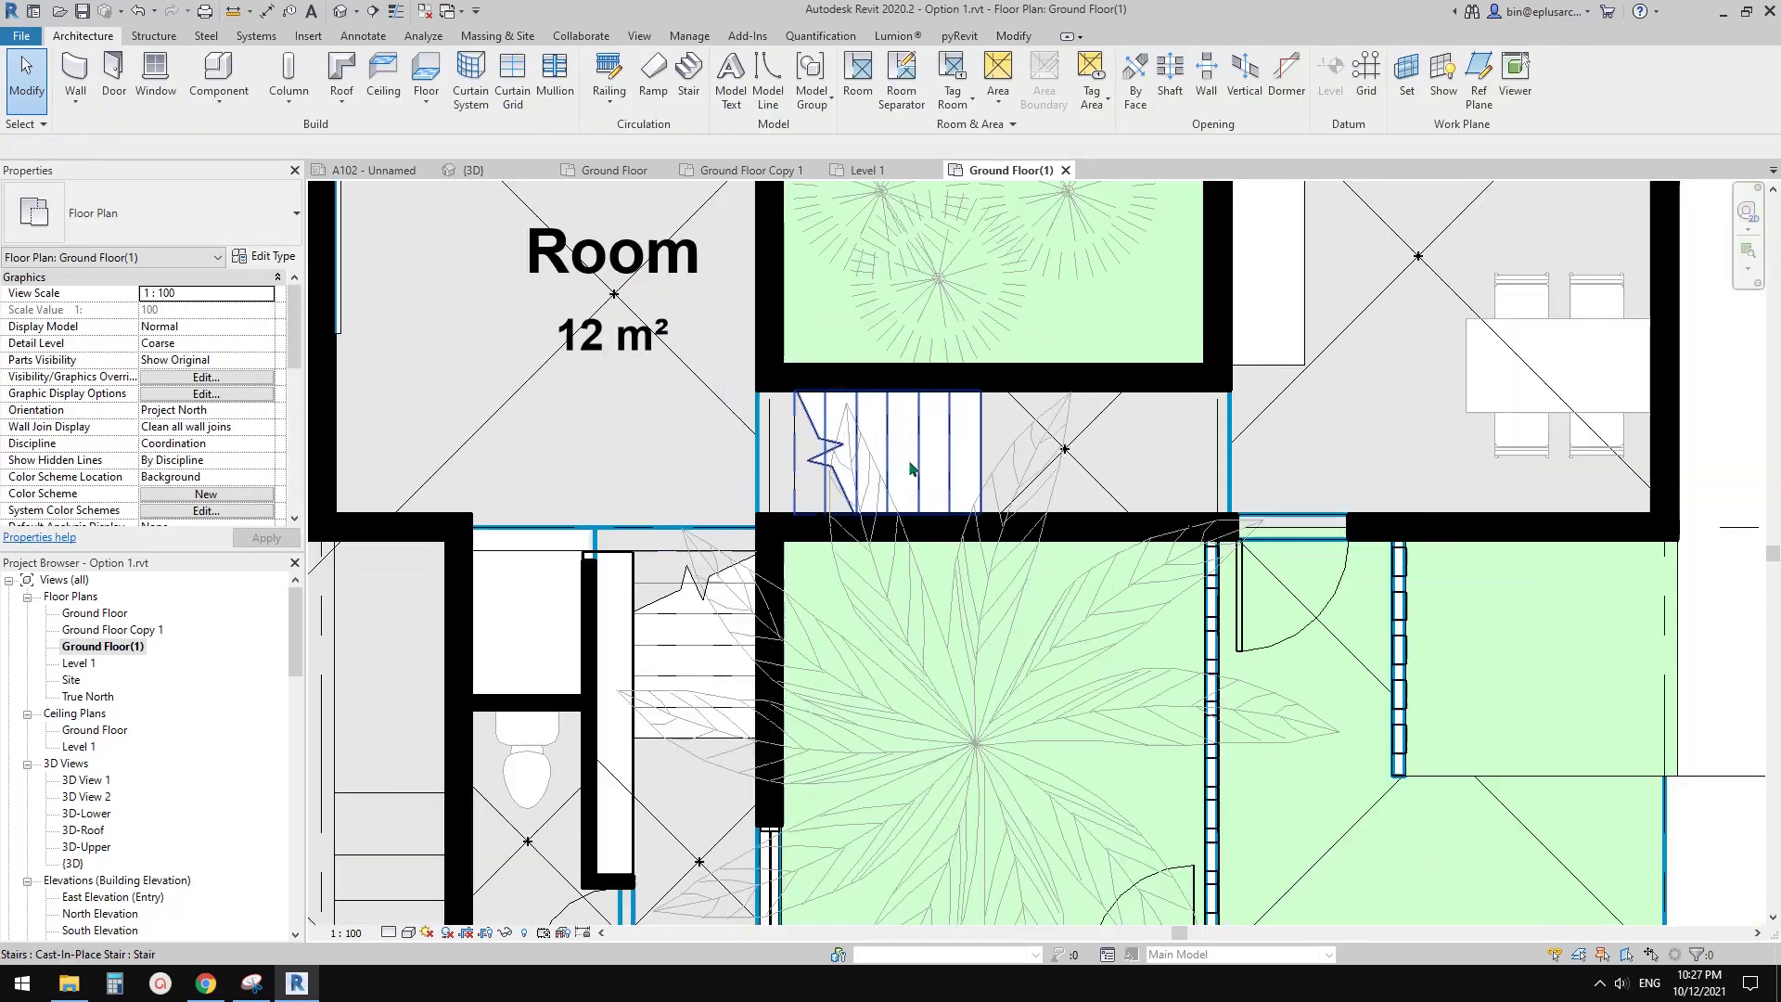
pyautogui.scroll(-1, 605, 416)
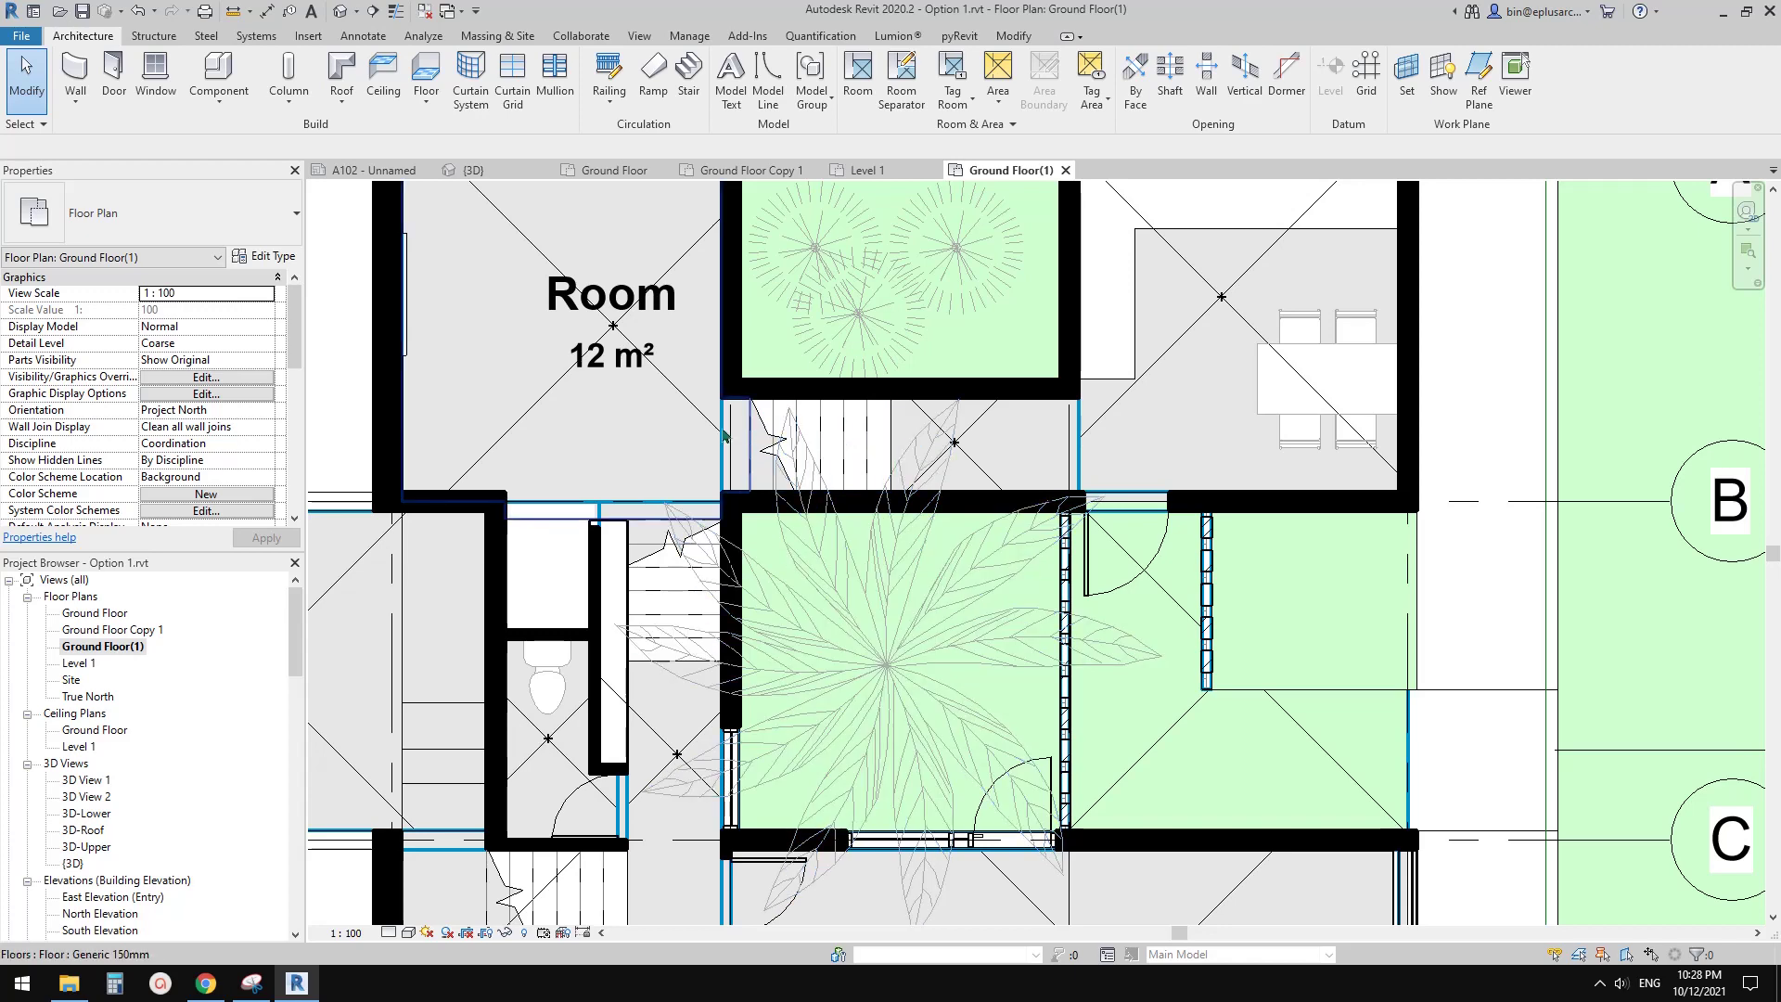
pyautogui.moveTo(751, 430); pyautogui.dragTo(785, 404, button='middle')
pyautogui.scroll(-1, 730, 398)
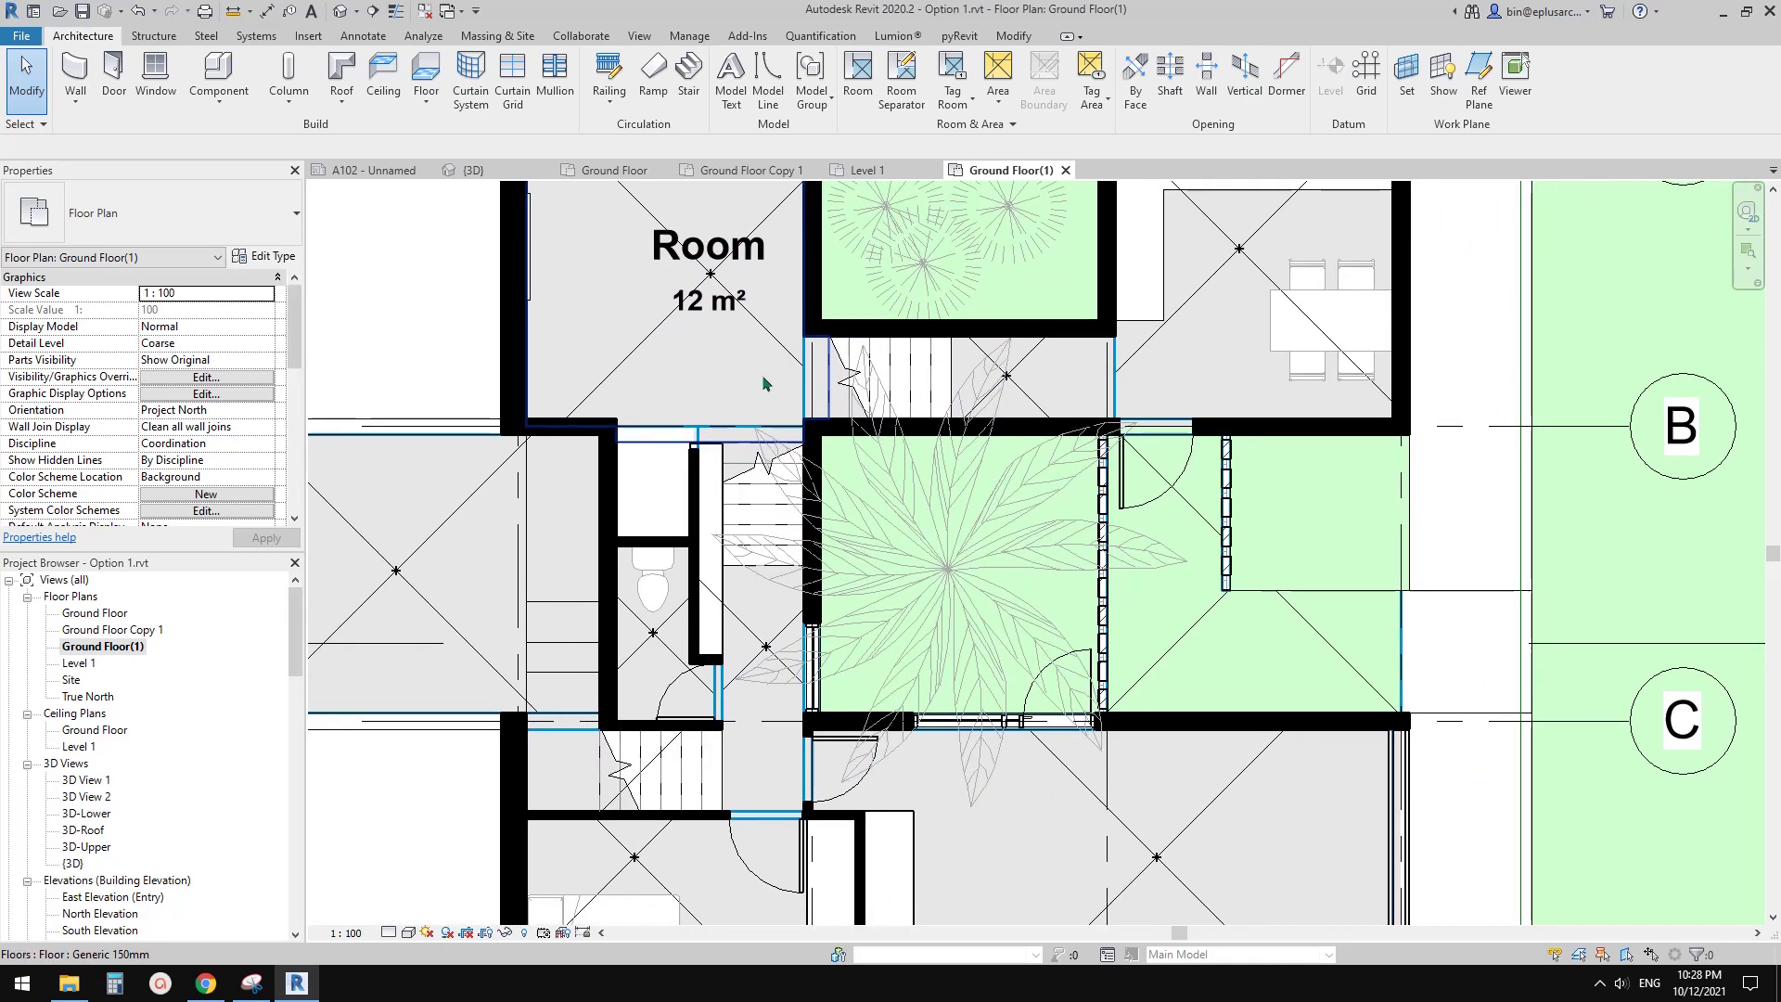
pyautogui.moveTo(910, 369); pyautogui.dragTo(879, 395, button='middle')
pyautogui.scroll(-1, 874, 375)
pyautogui.scroll(-1, 849, 375)
pyautogui.moveTo(816, 346); pyautogui.dragTo(836, 366, button='middle')
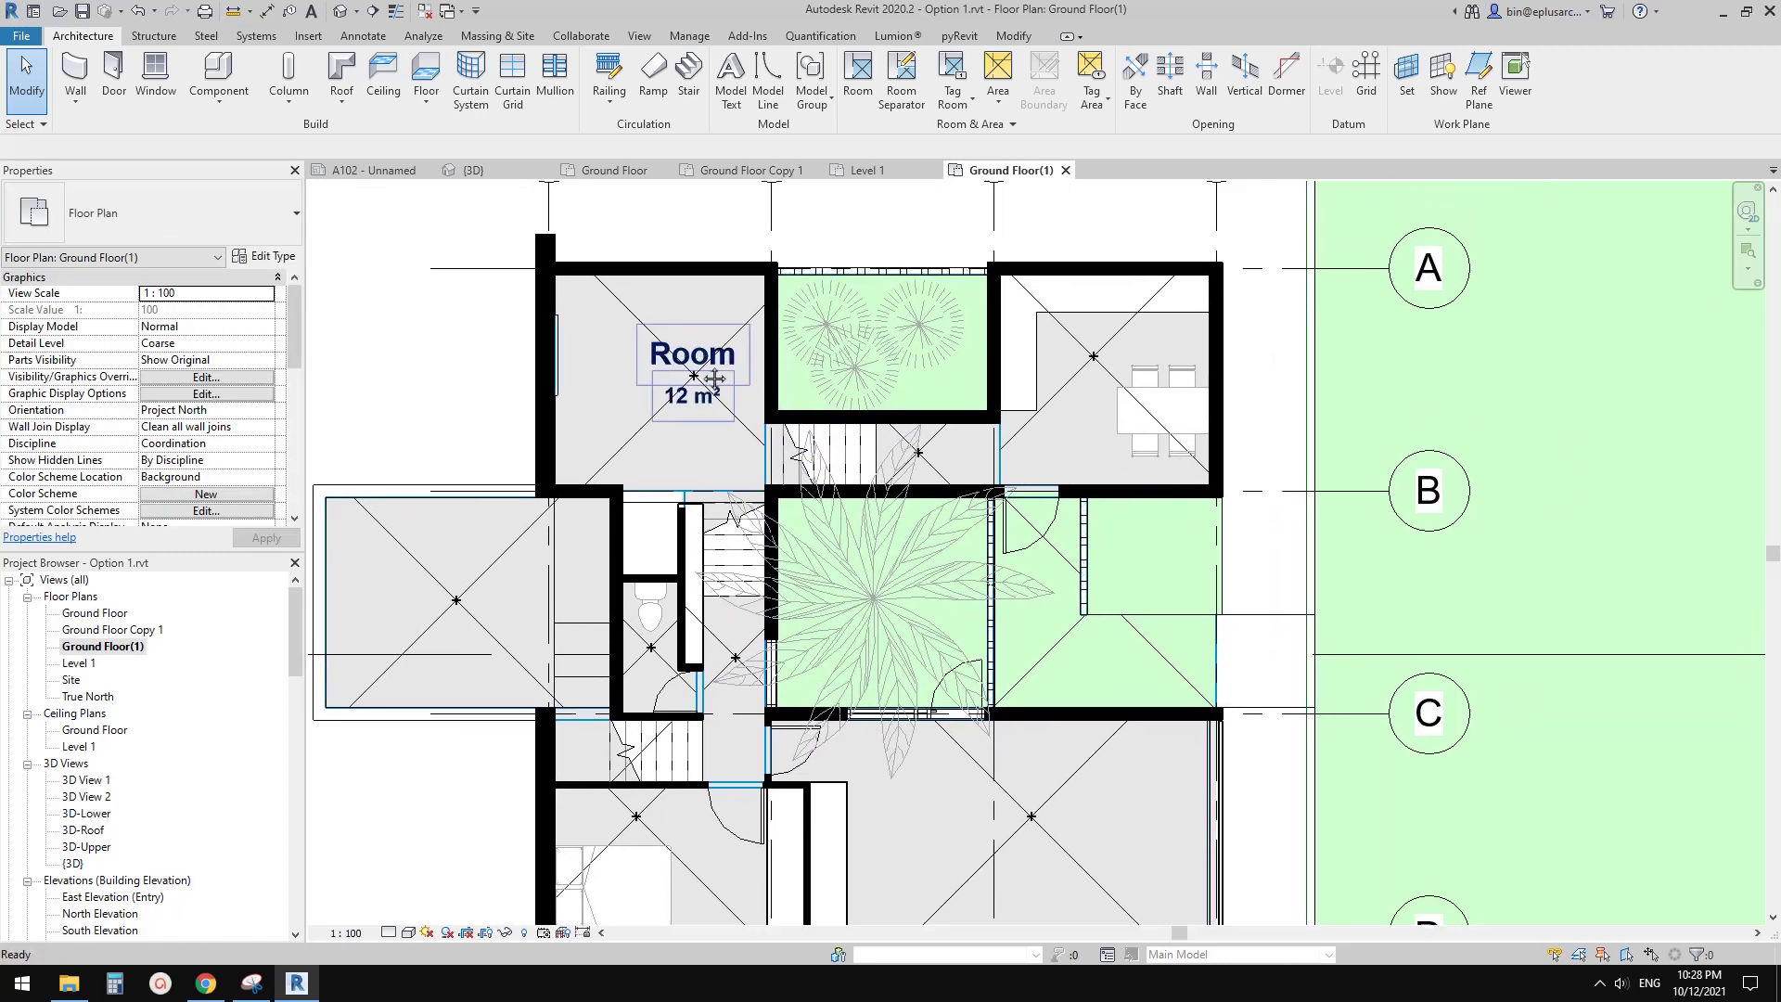
pyautogui.moveTo(710, 317); pyautogui.dragTo(698, 353, button='middle')
pyautogui.scroll(2, 816, 390)
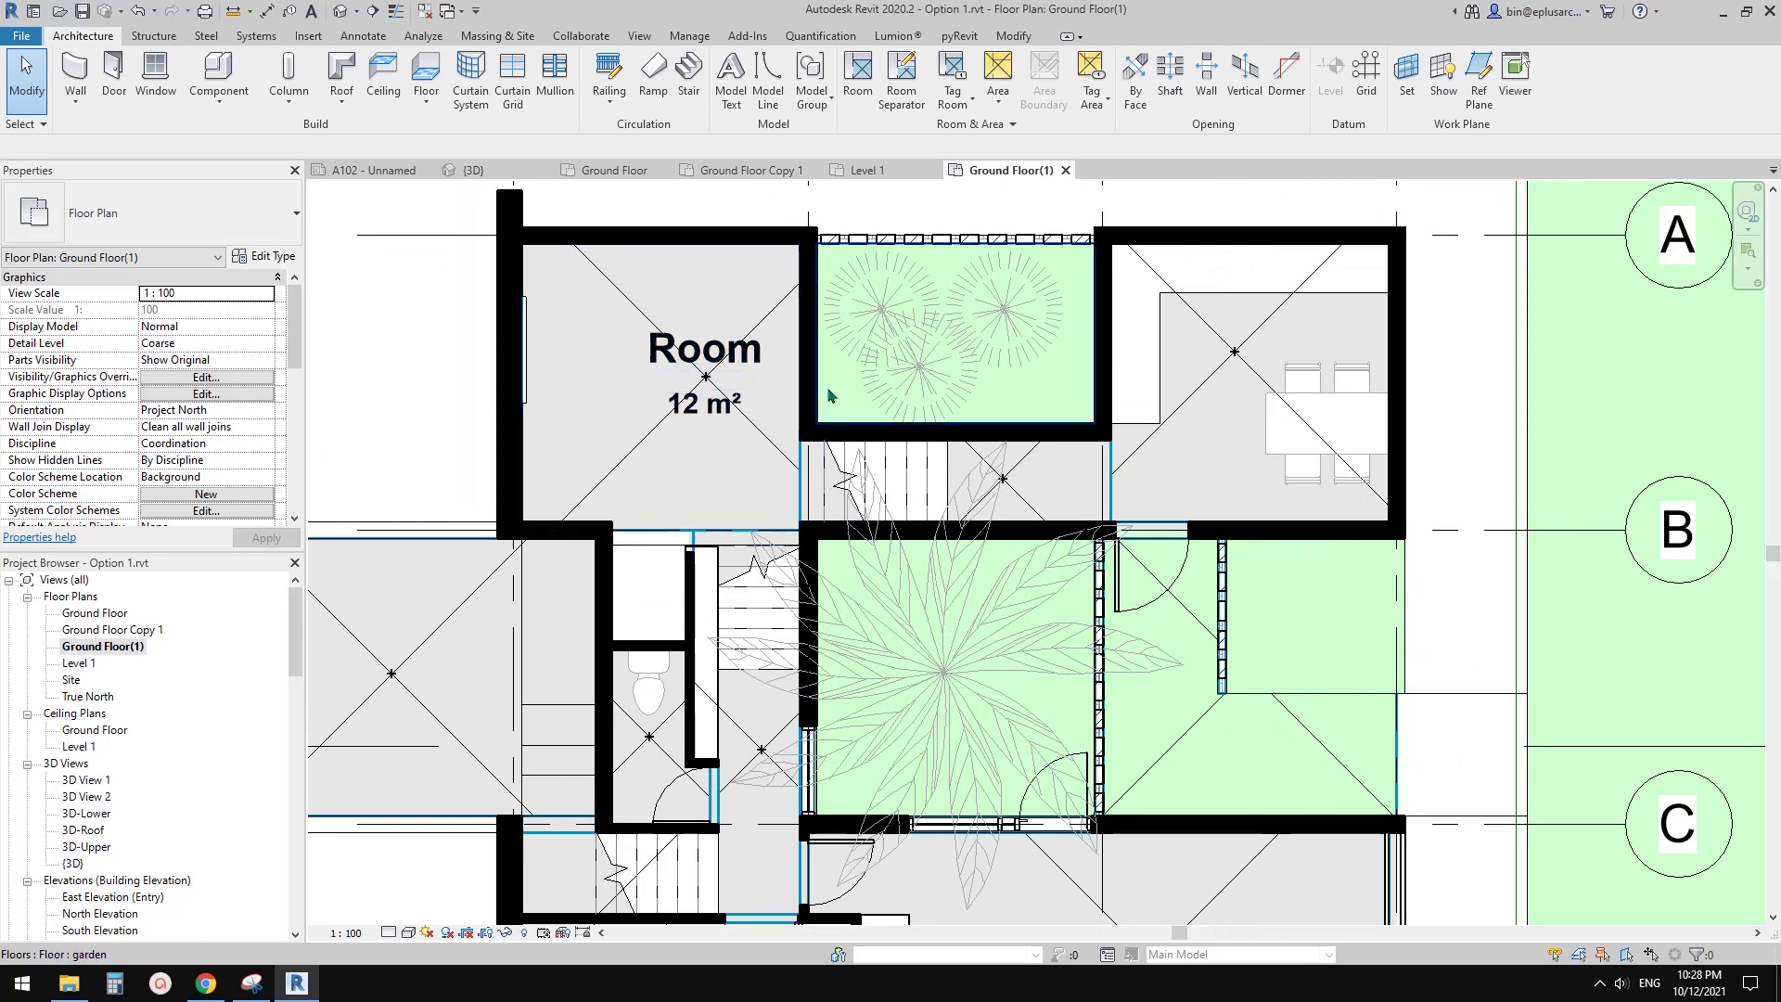
pyautogui.scroll(-1, 753, 406)
pyautogui.moveTo(753, 430); pyautogui.dragTo(787, 435, button='middle')
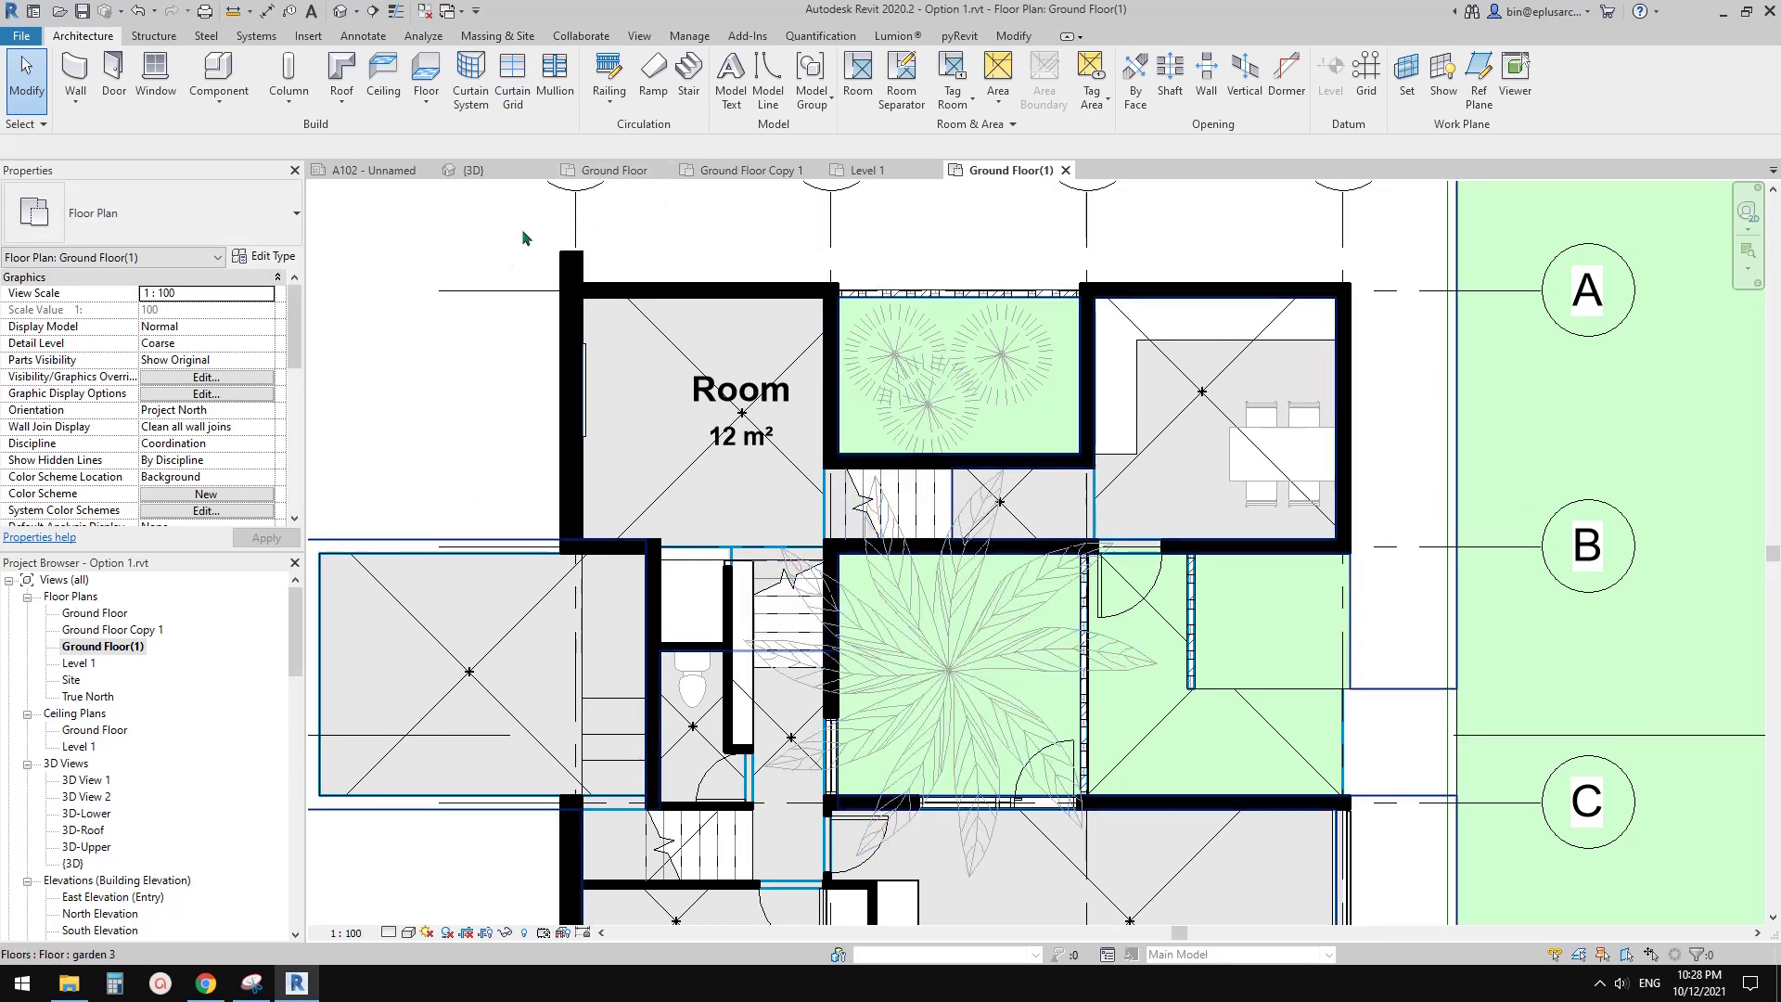
pyautogui.scroll(-3, 463, 371)
pyautogui.scroll(5, 892, 369)
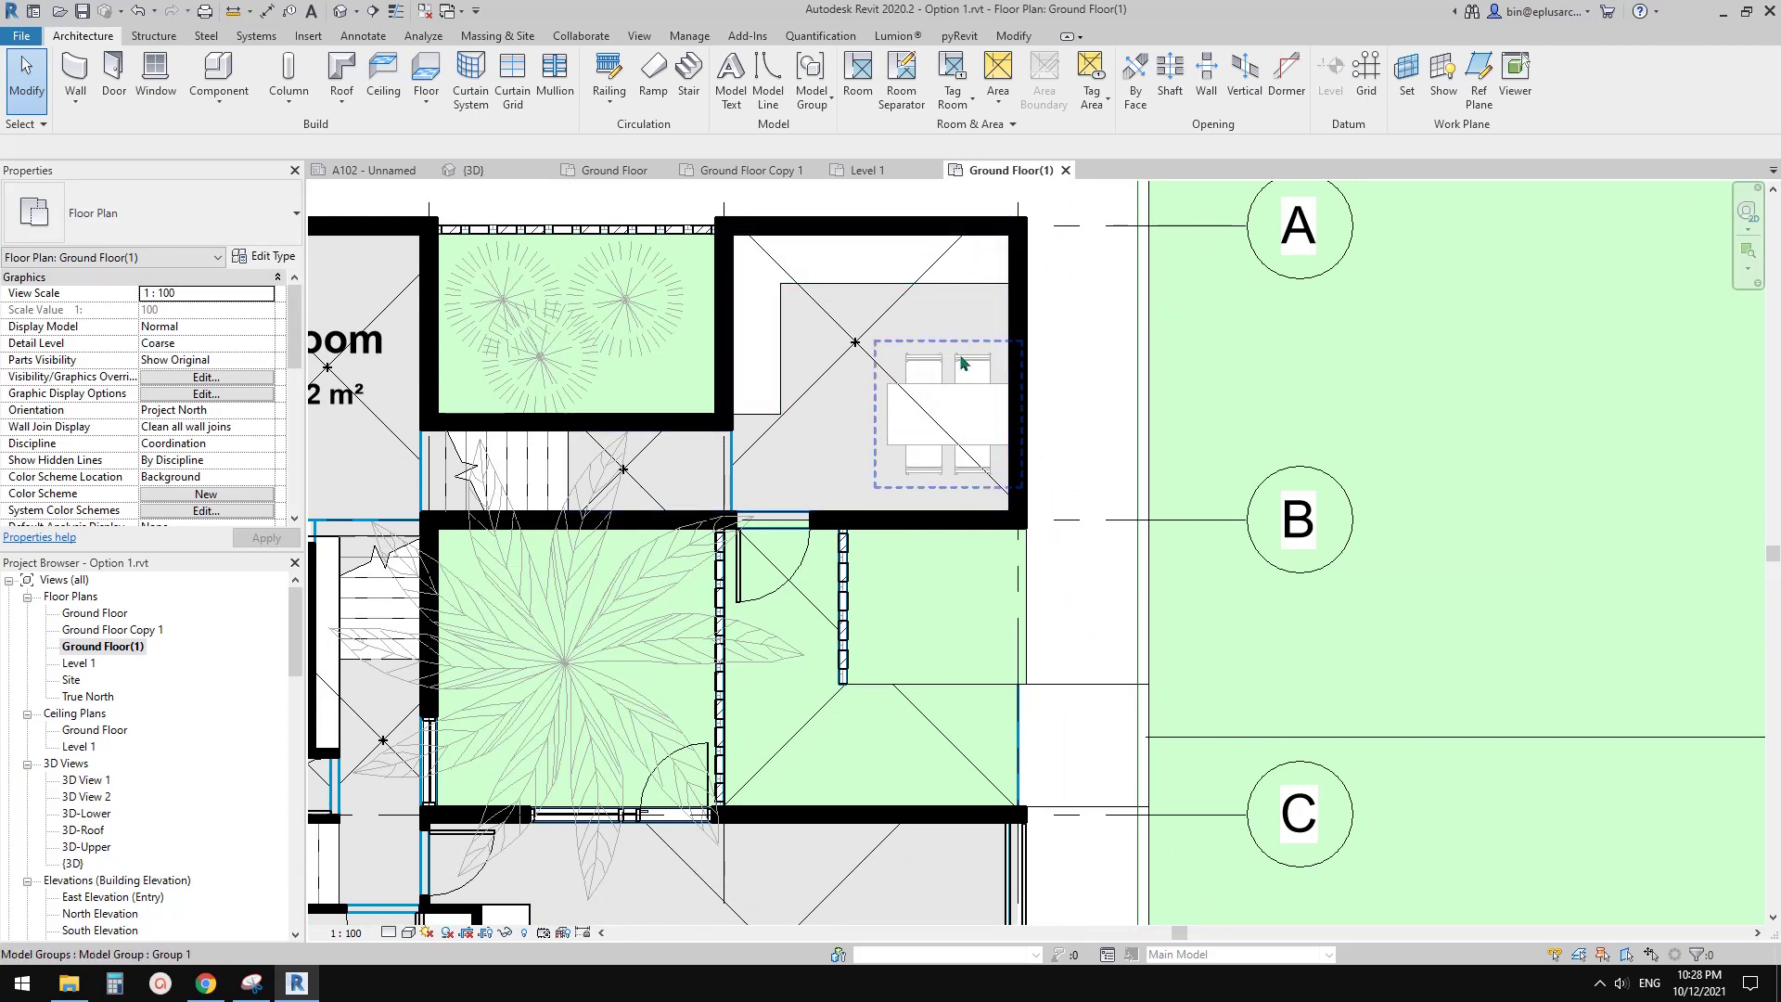
pyautogui.moveTo(755, 409); pyautogui.dragTo(1044, 450, button='middle')
pyautogui.moveTo(574, 433); pyautogui.dragTo(646, 433, button='middle')
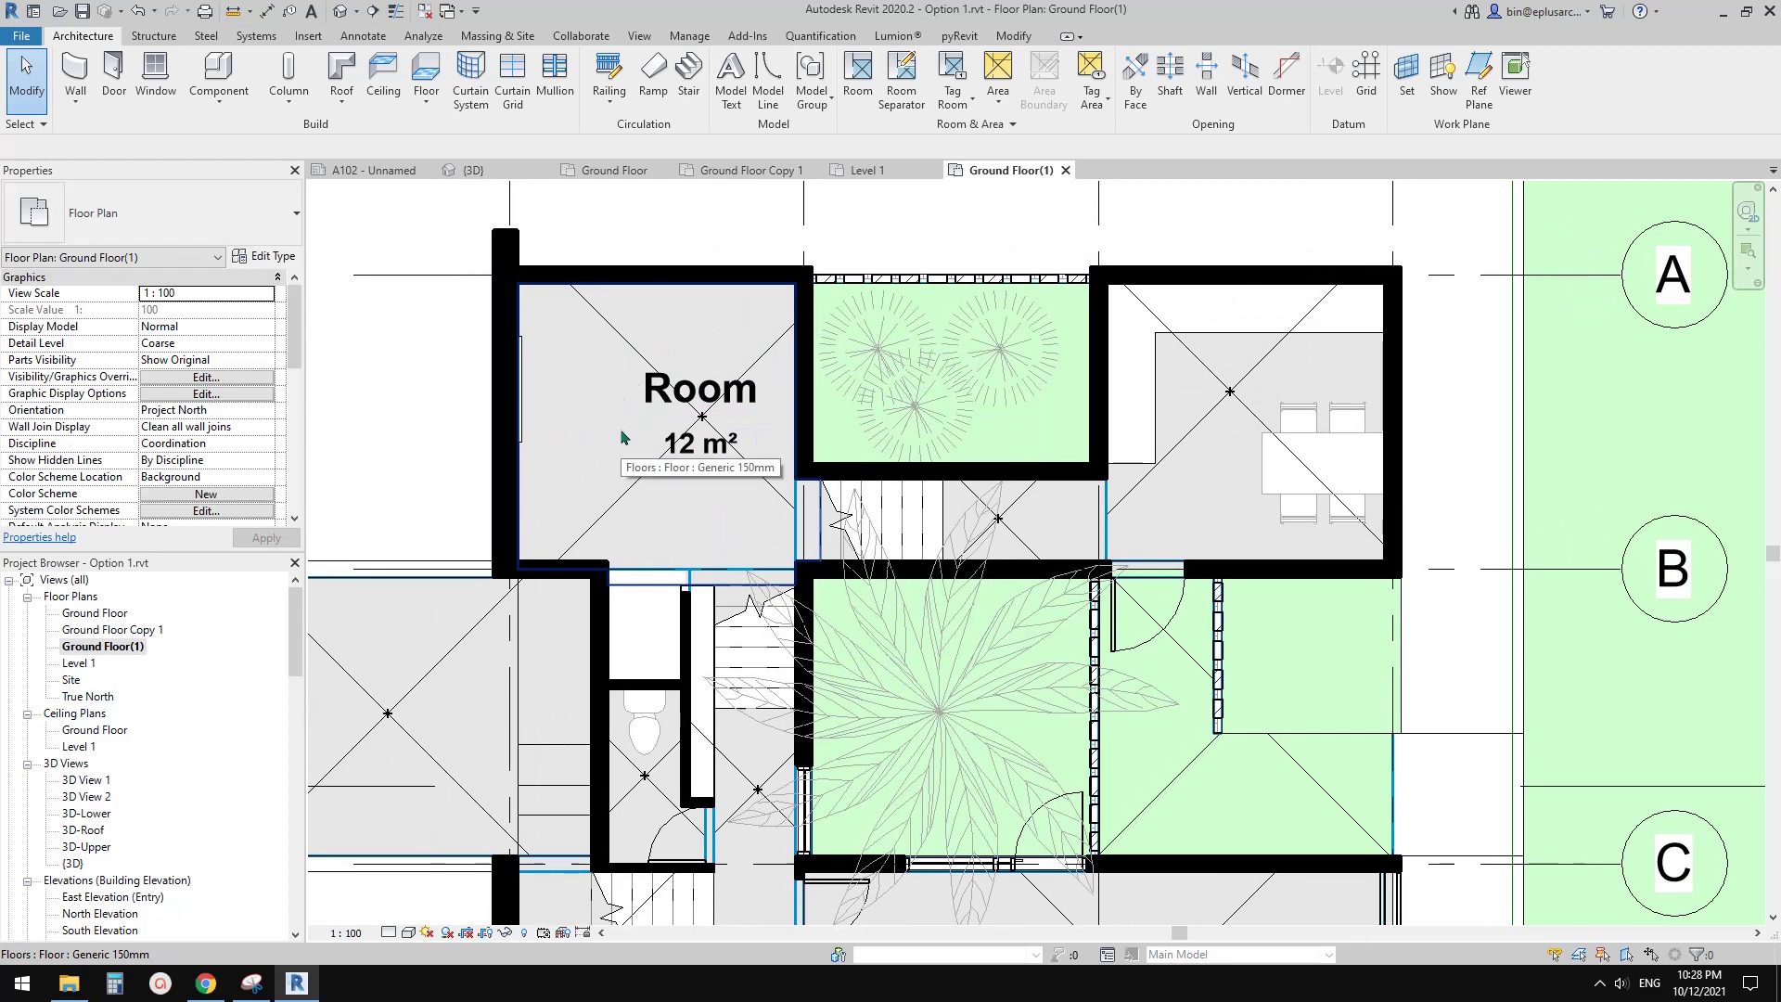
pyautogui.moveTo(636, 437); pyautogui.dragTo(755, 459, button='middle')
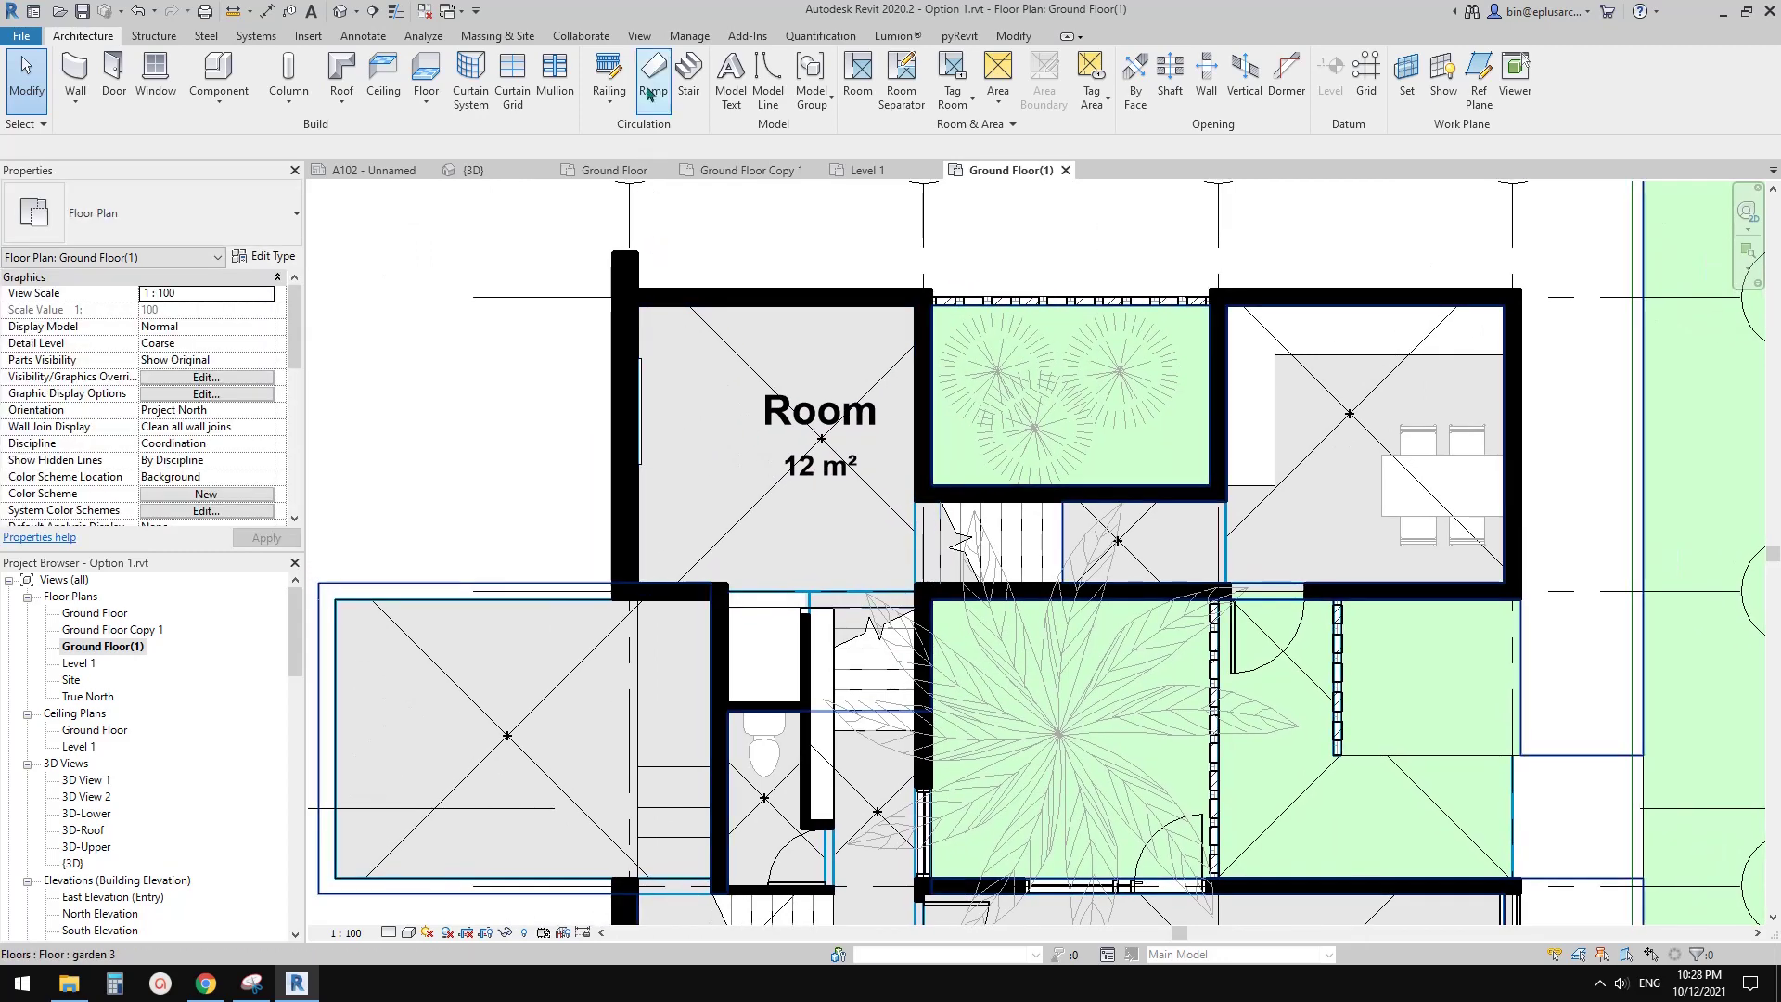
# Step: Start a plan region and sketch a rectangular boundary just outside the walls of the 12 m² room
pyautogui.click(639, 35)
pyautogui.click(722, 104)
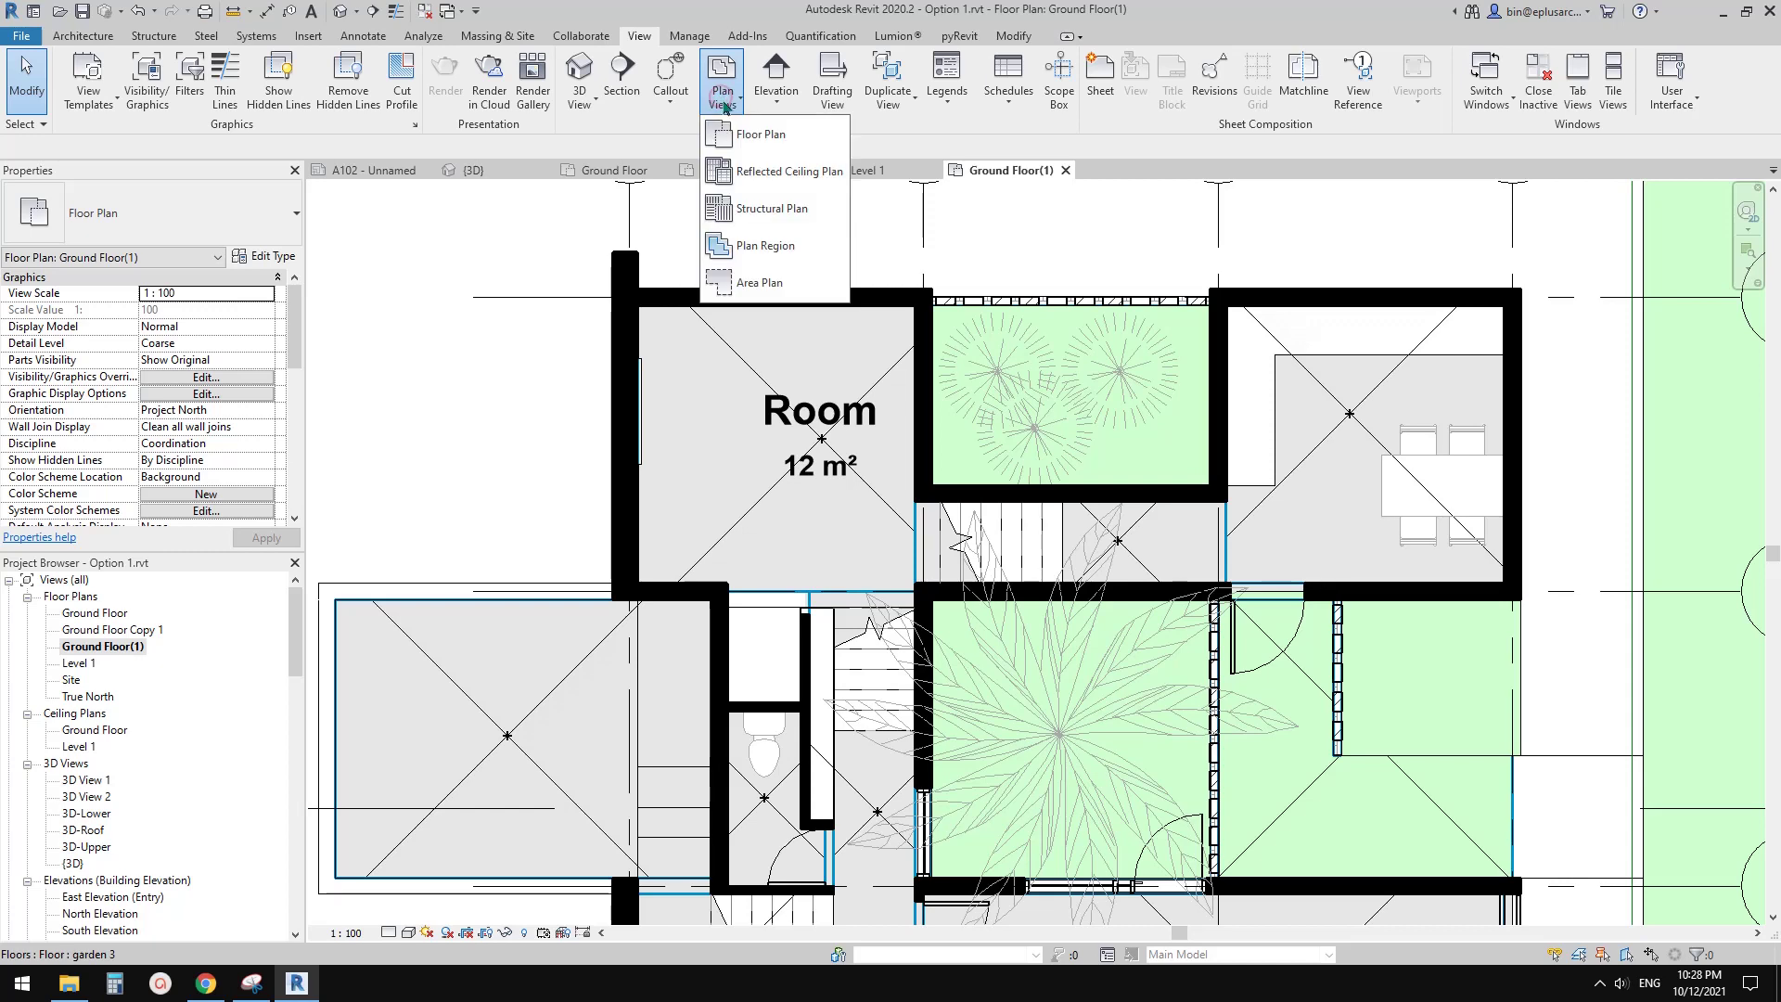
pyautogui.click(745, 249)
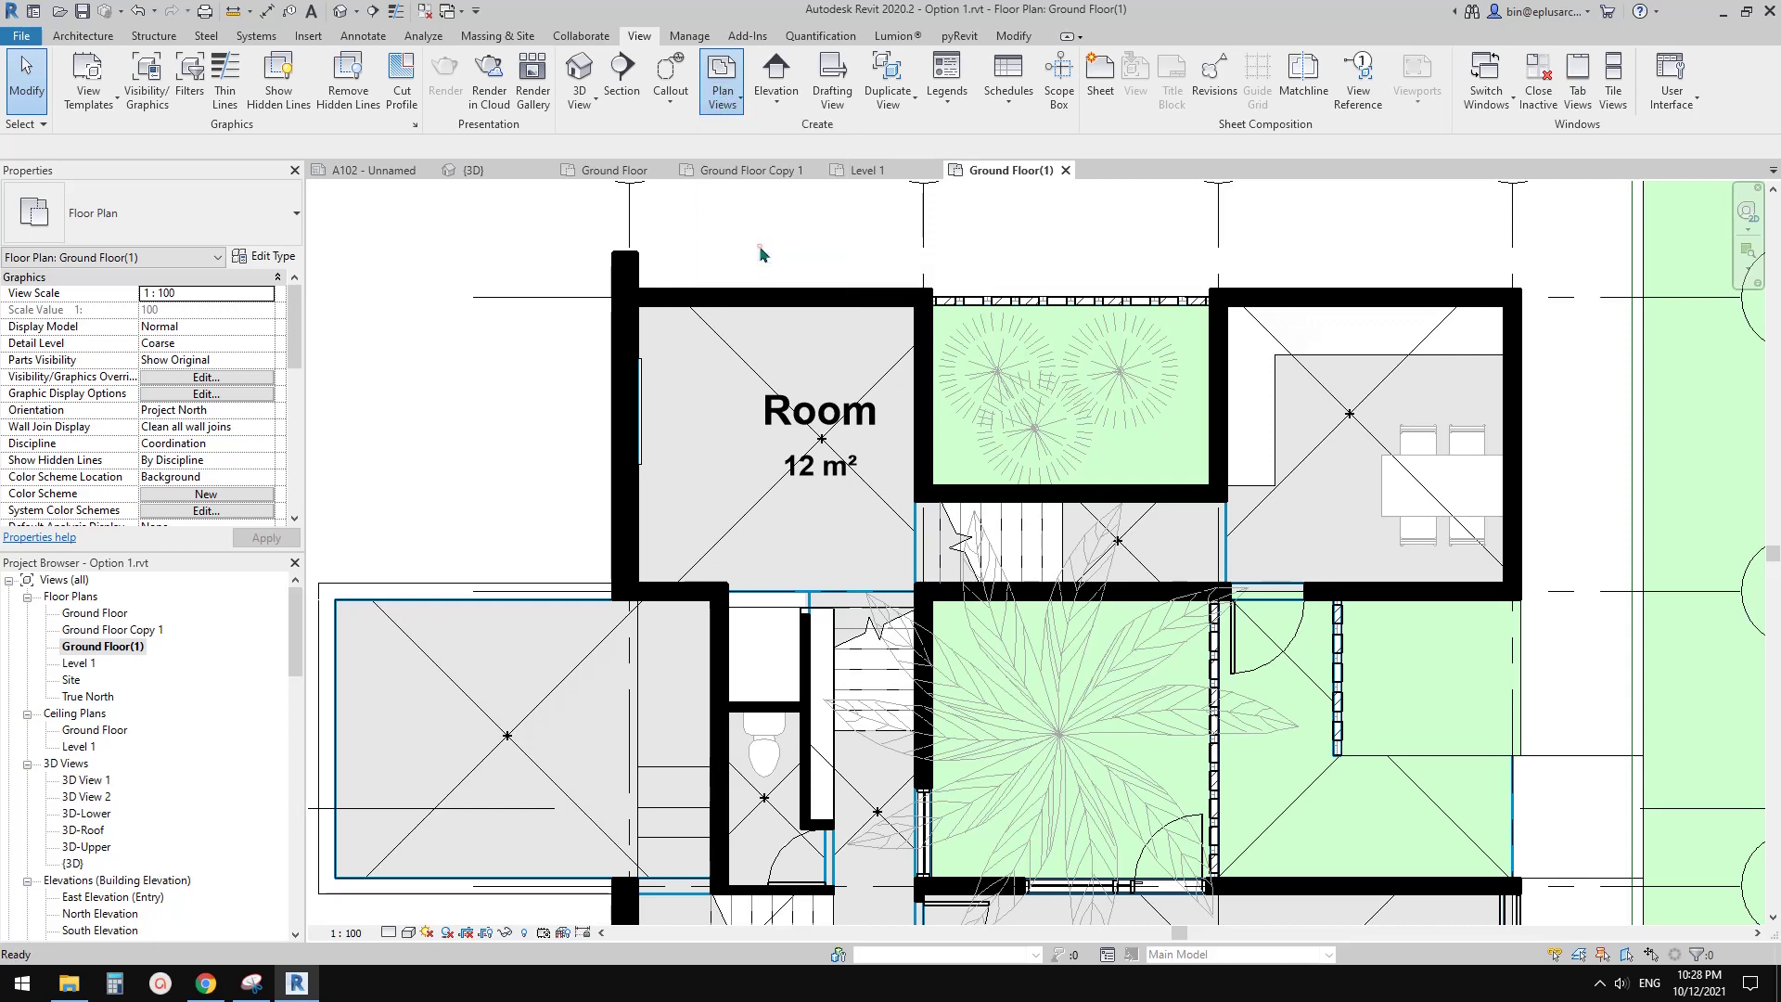
pyautogui.click(802, 63)
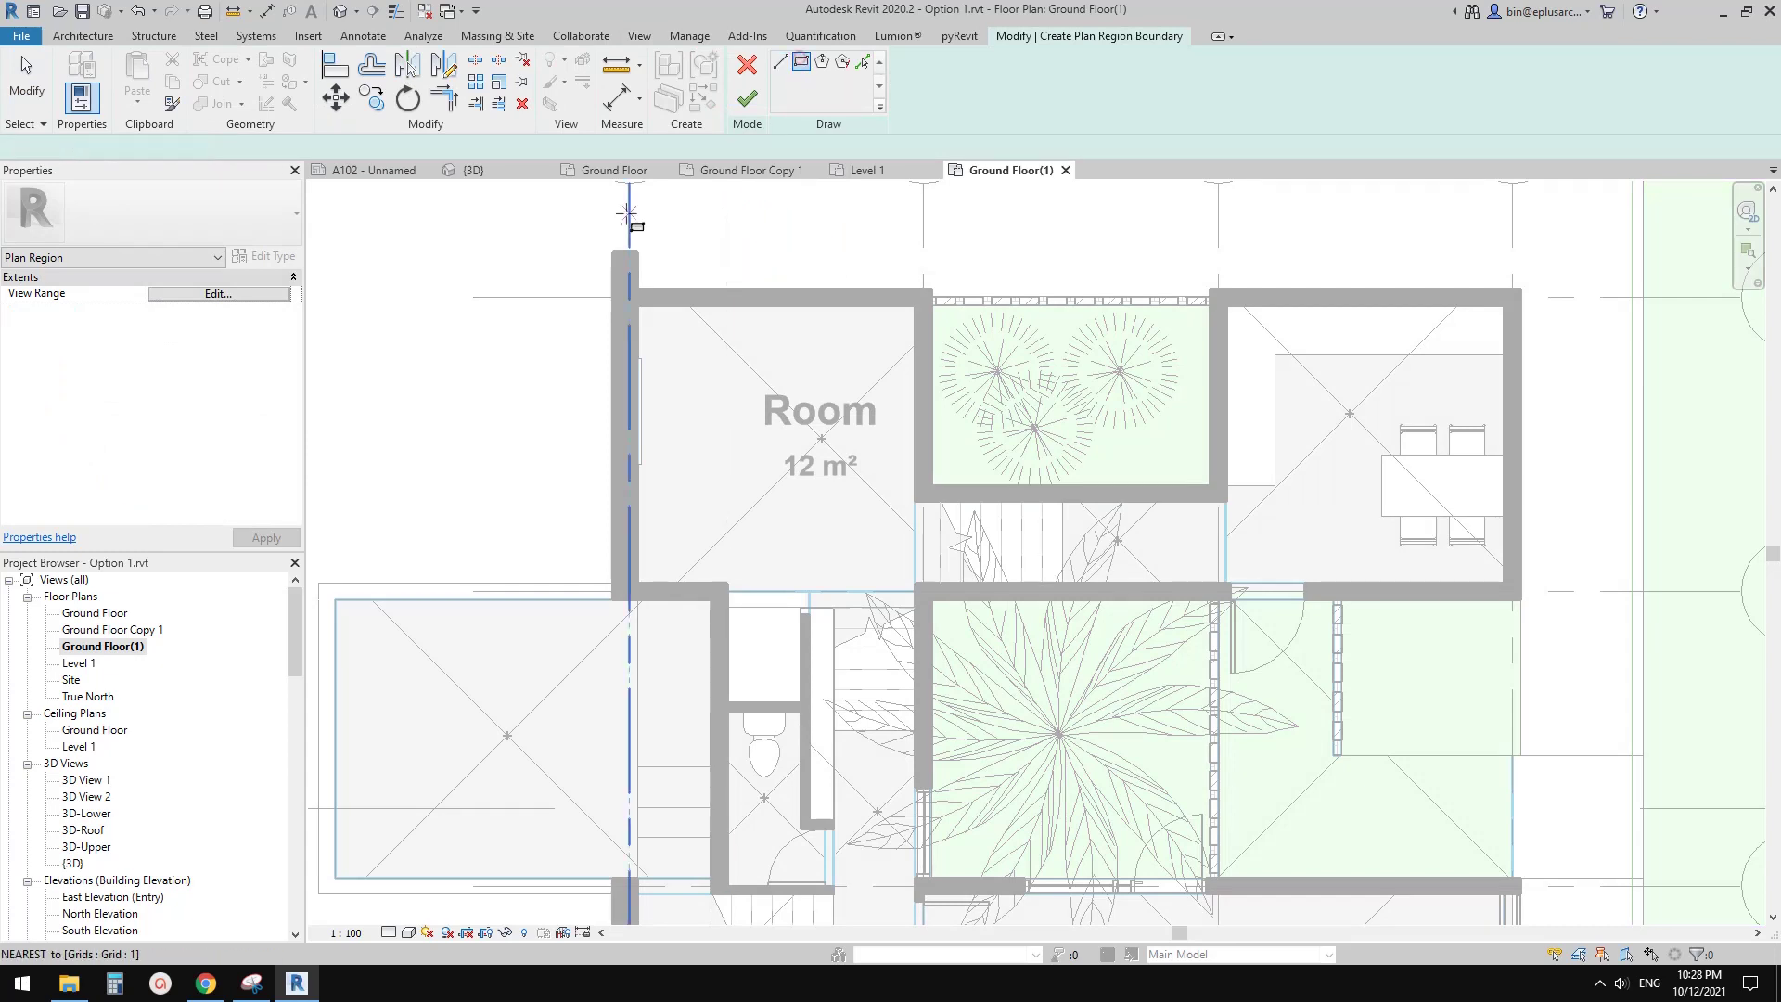
pyautogui.click(587, 237)
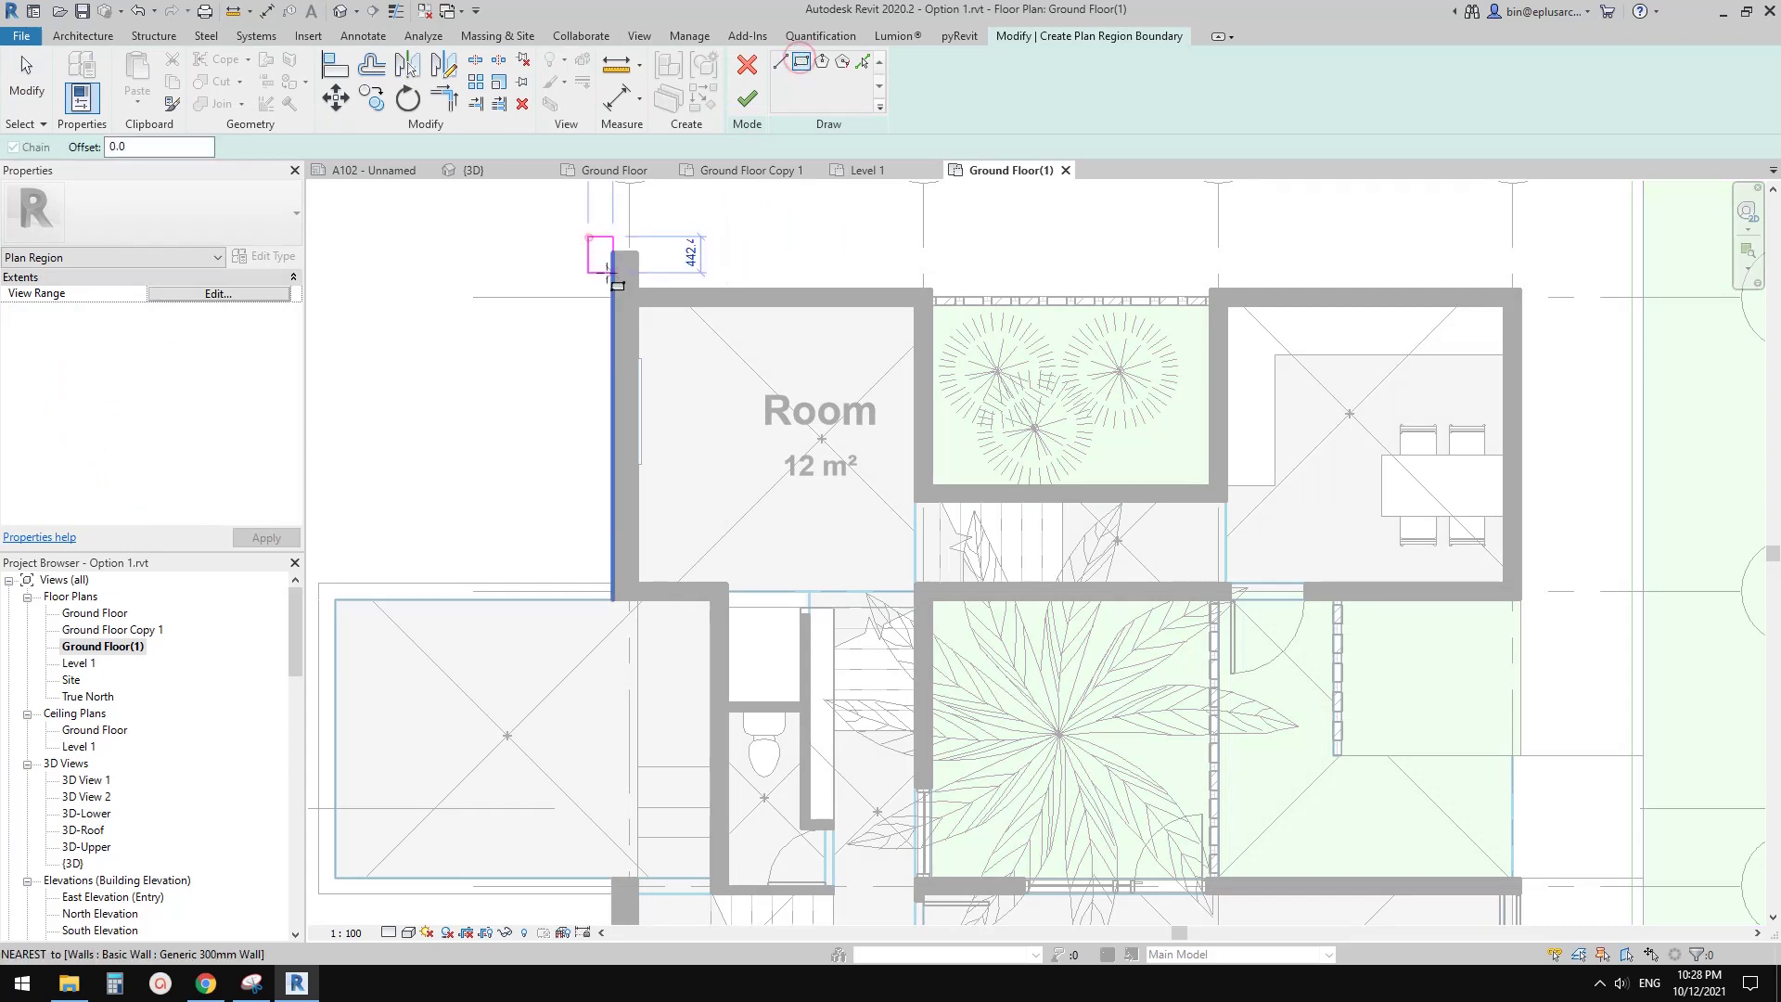
pyautogui.click(955, 619)
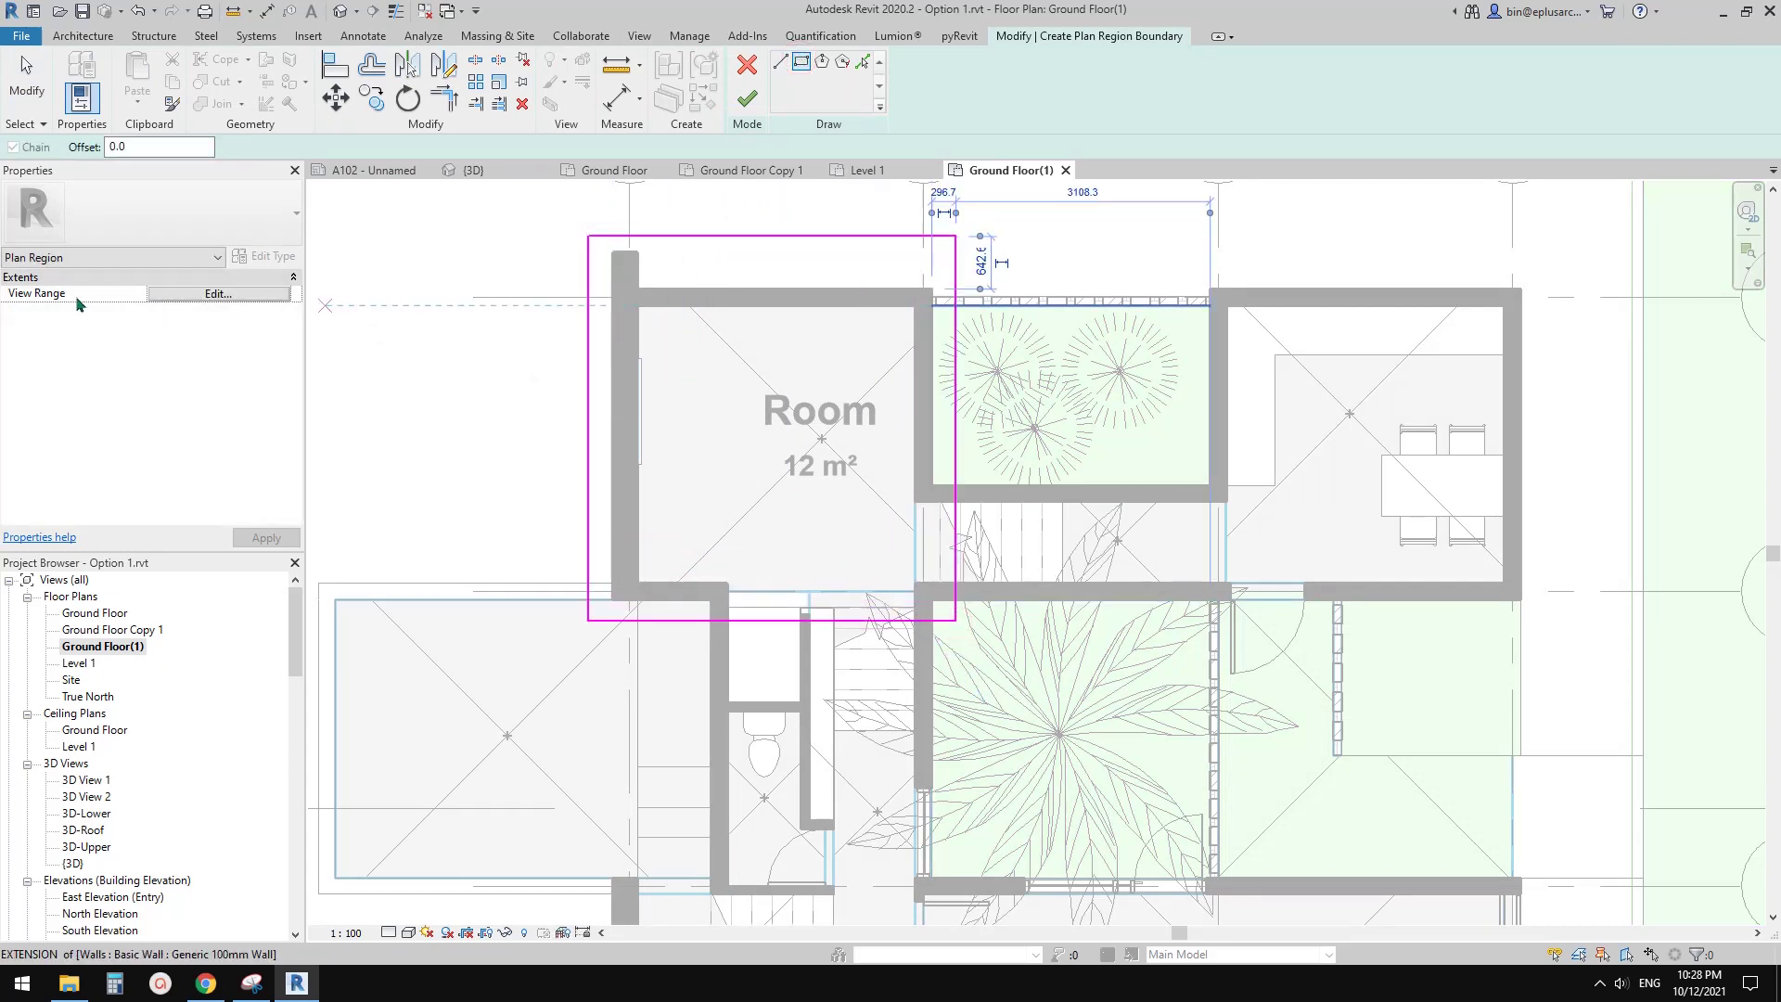
# Step: Set the plan region's view range to a top offset of 3800 and a cut plane offset of 2700, and finish the region
pyautogui.click(206, 294)
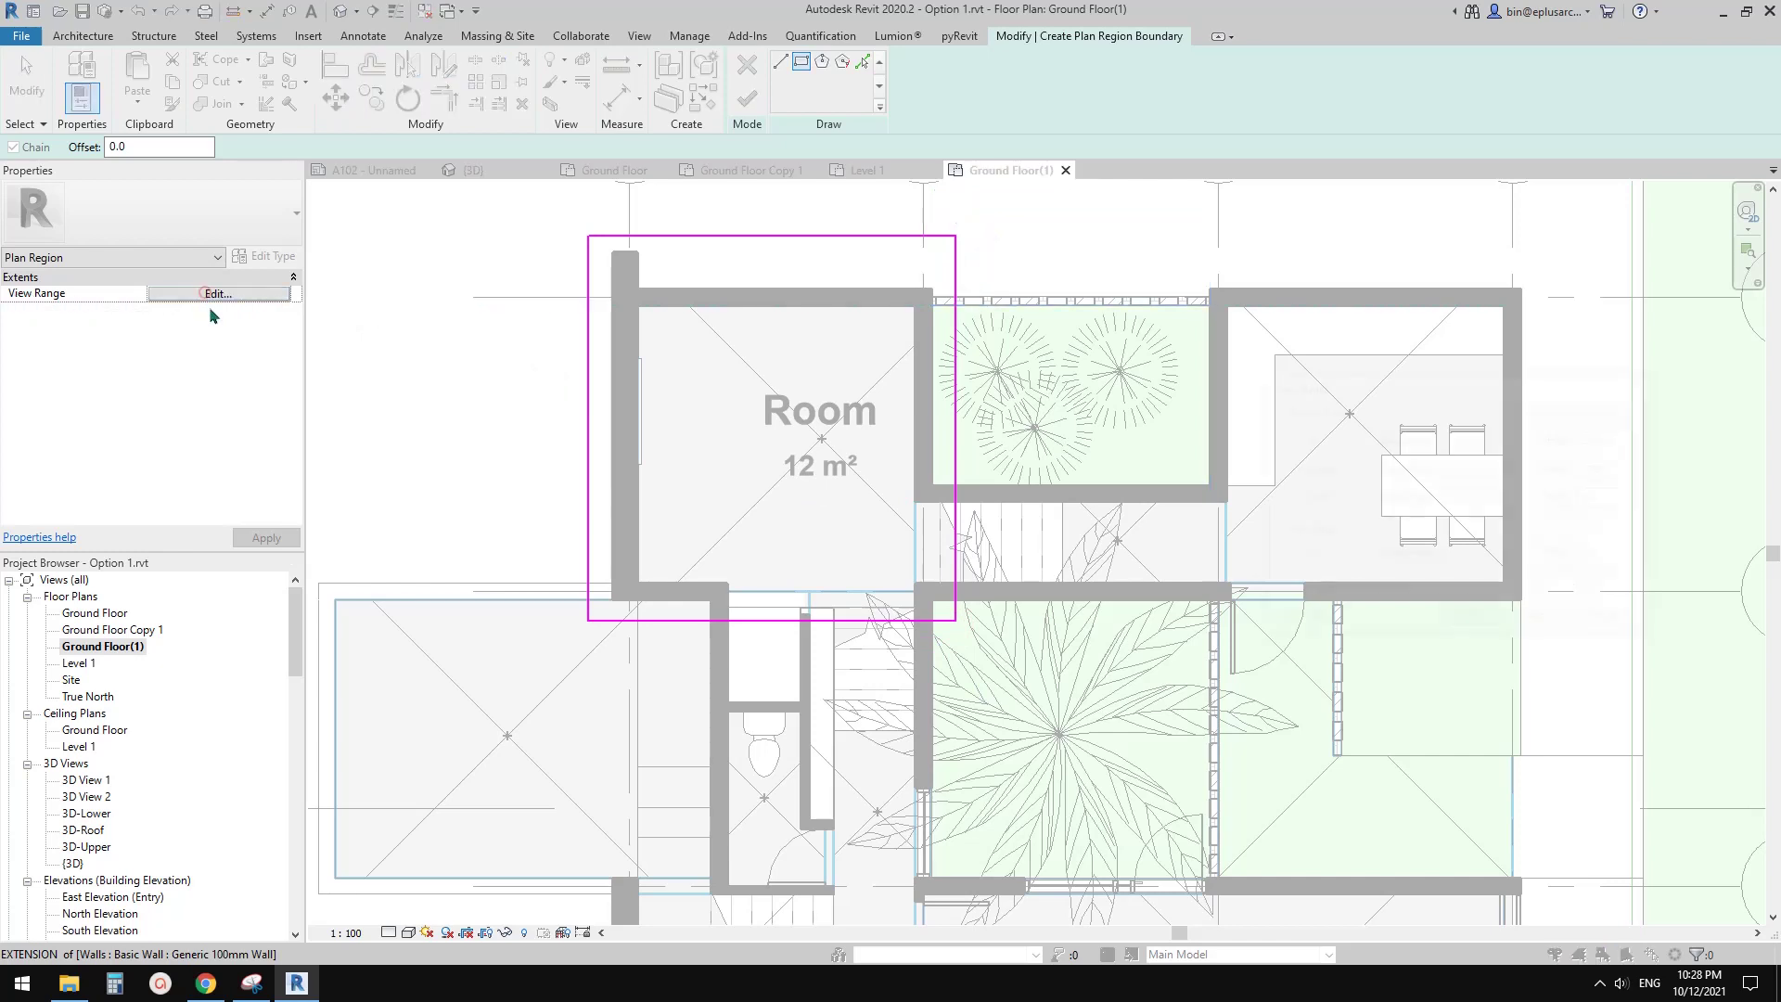
pyautogui.moveTo(1476, 390); pyautogui.dragTo(1289, 362)
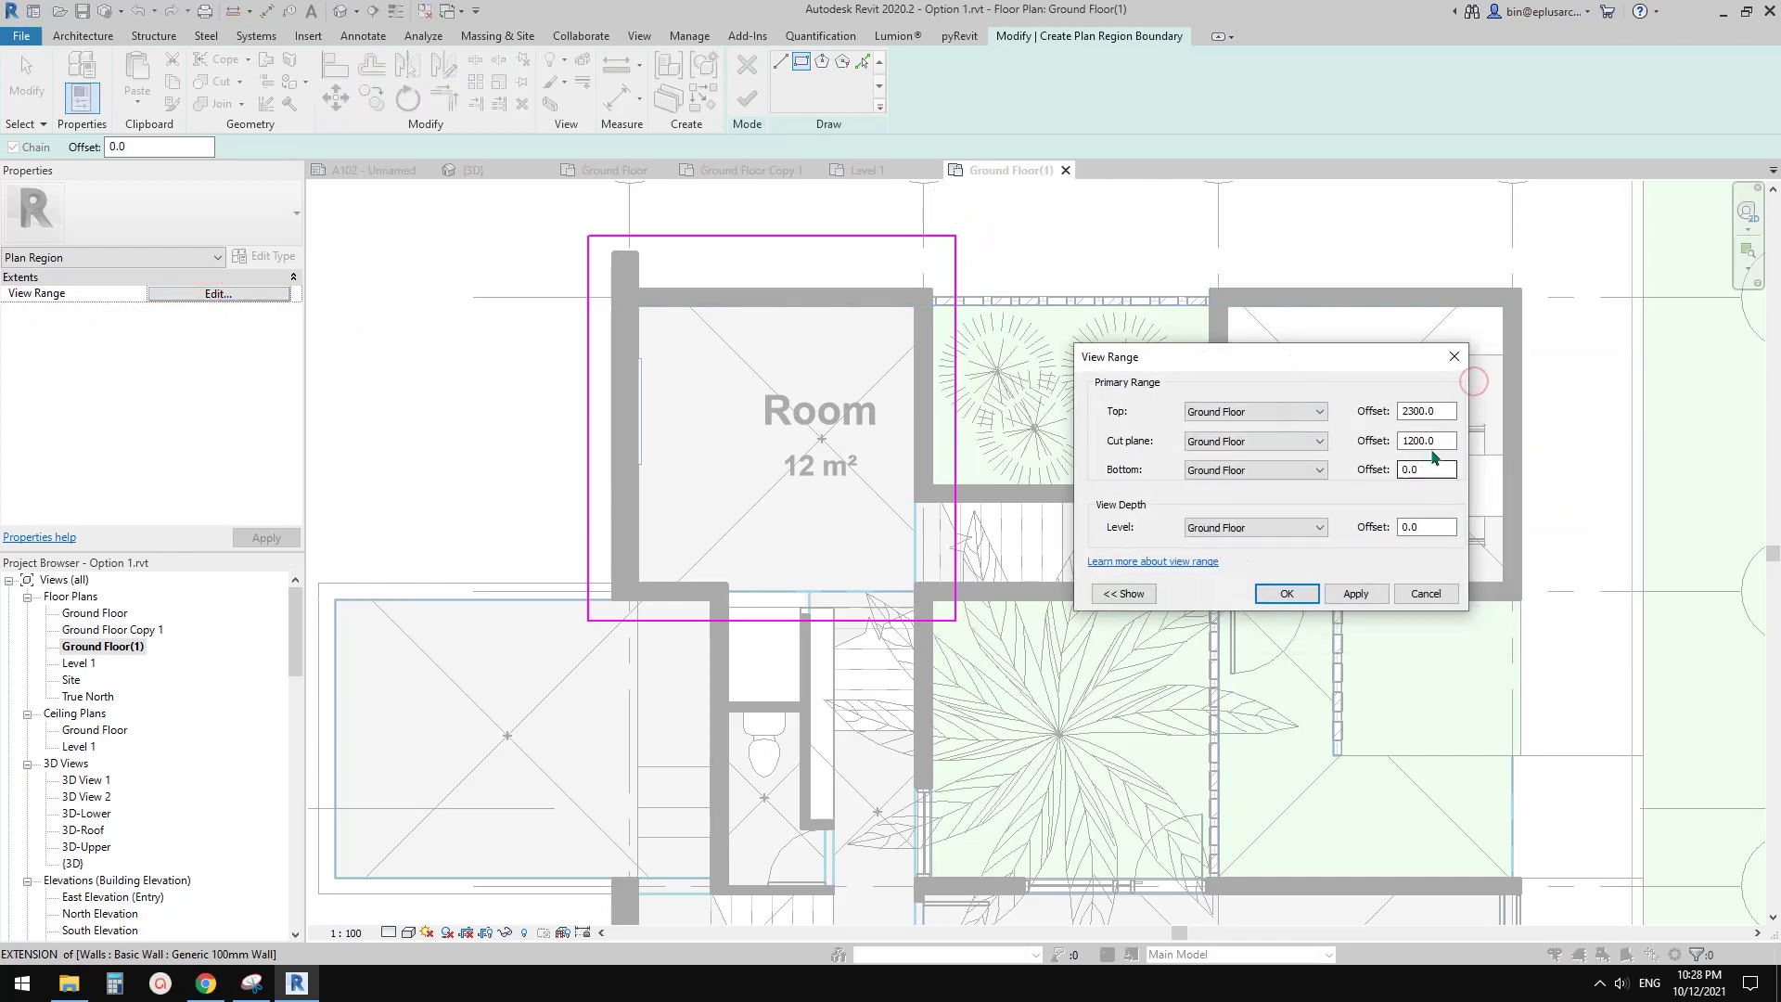
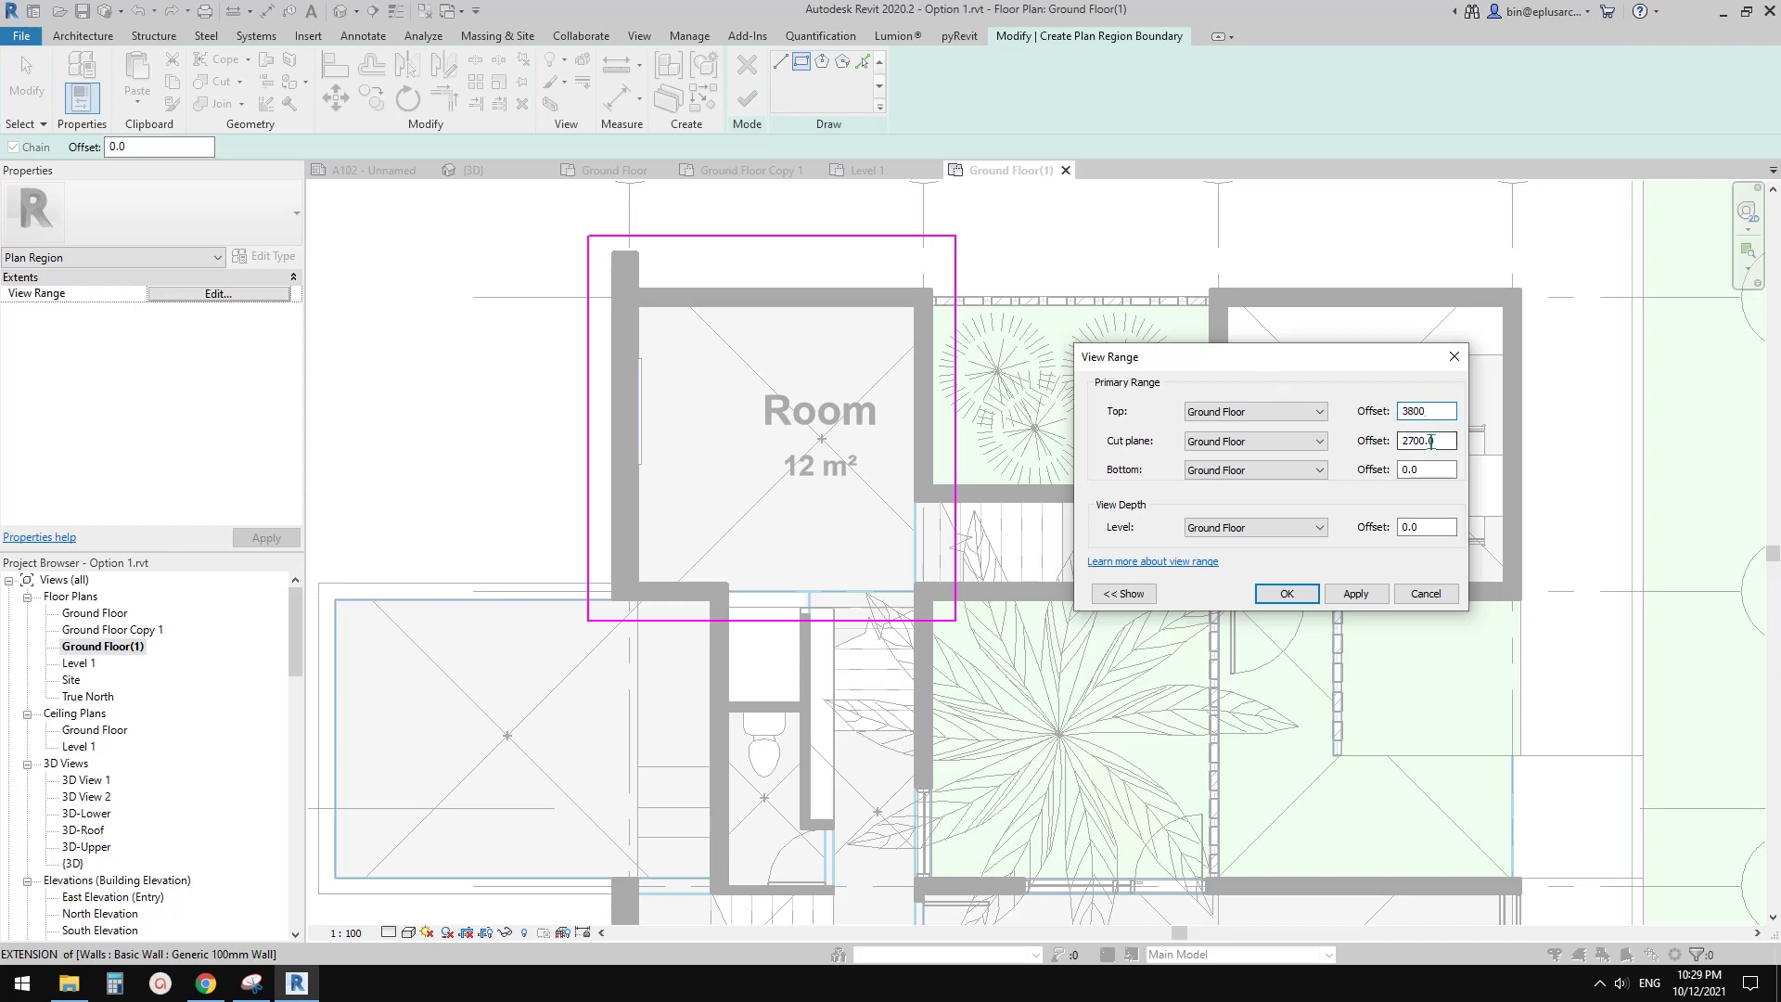
pyautogui.click(1356, 594)
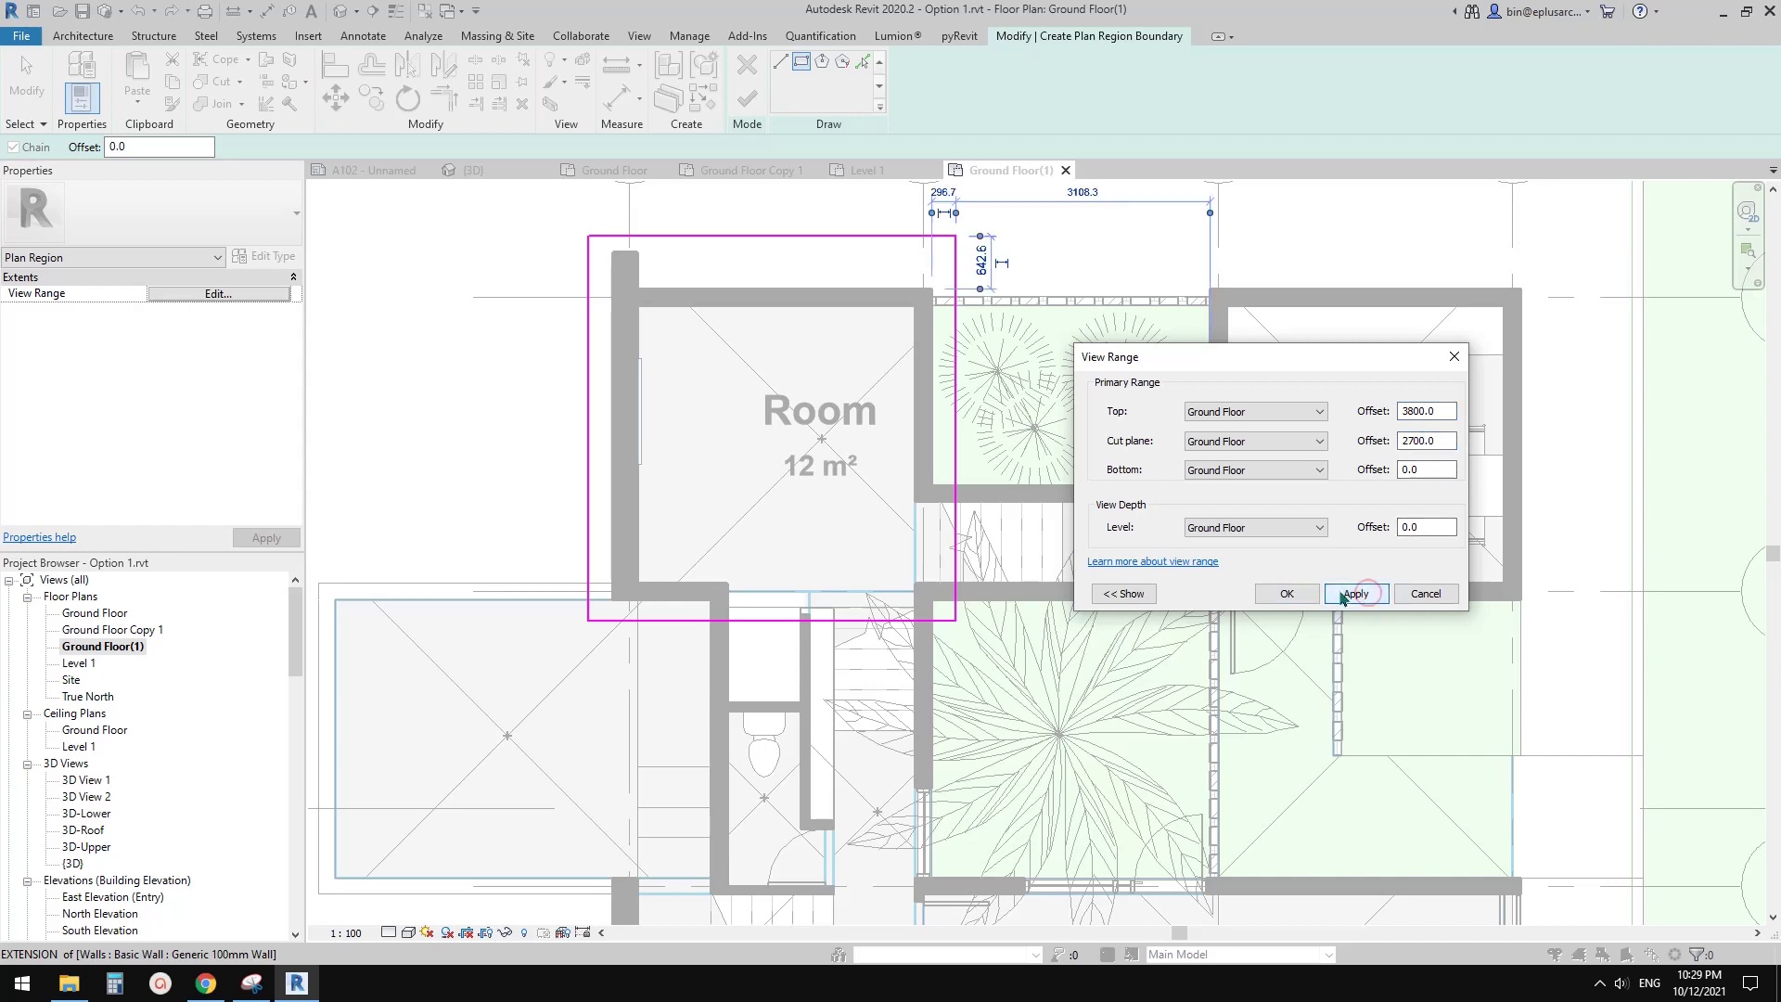
pyautogui.click(1287, 594)
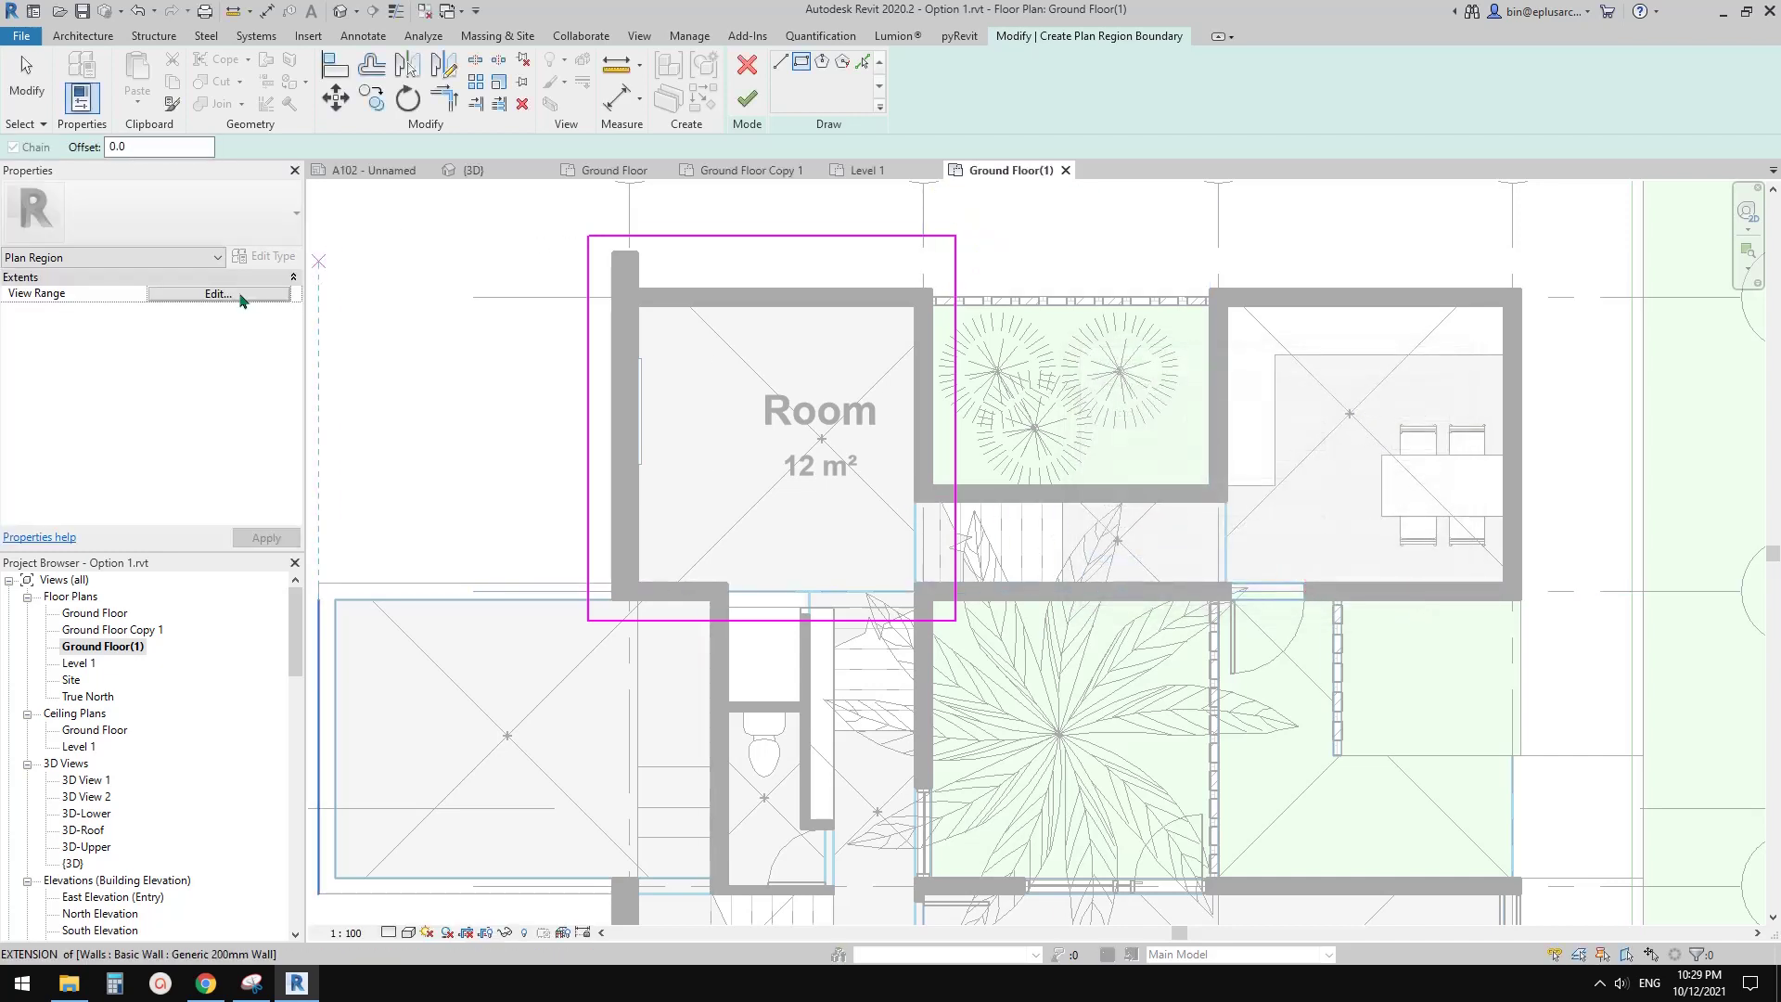
pyautogui.click(748, 97)
pyautogui.moveTo(953, 374); pyautogui.dragTo(1001, 343, button='middle')
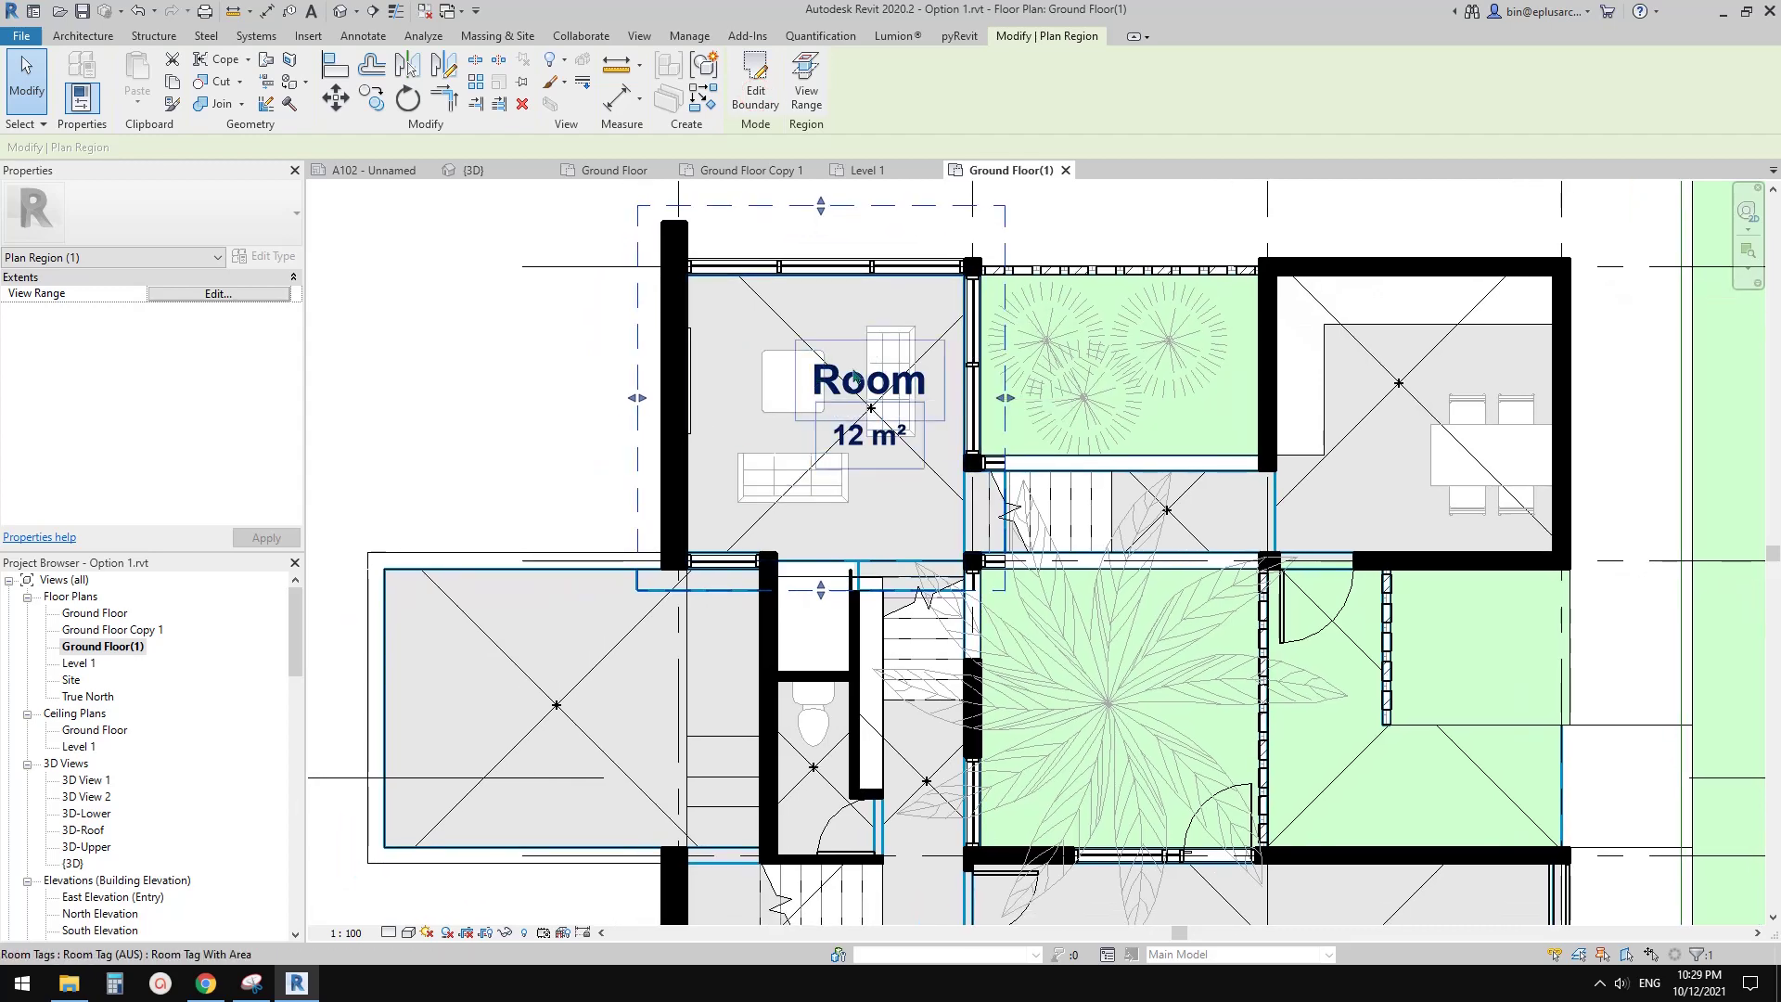
pyautogui.press('Escape')
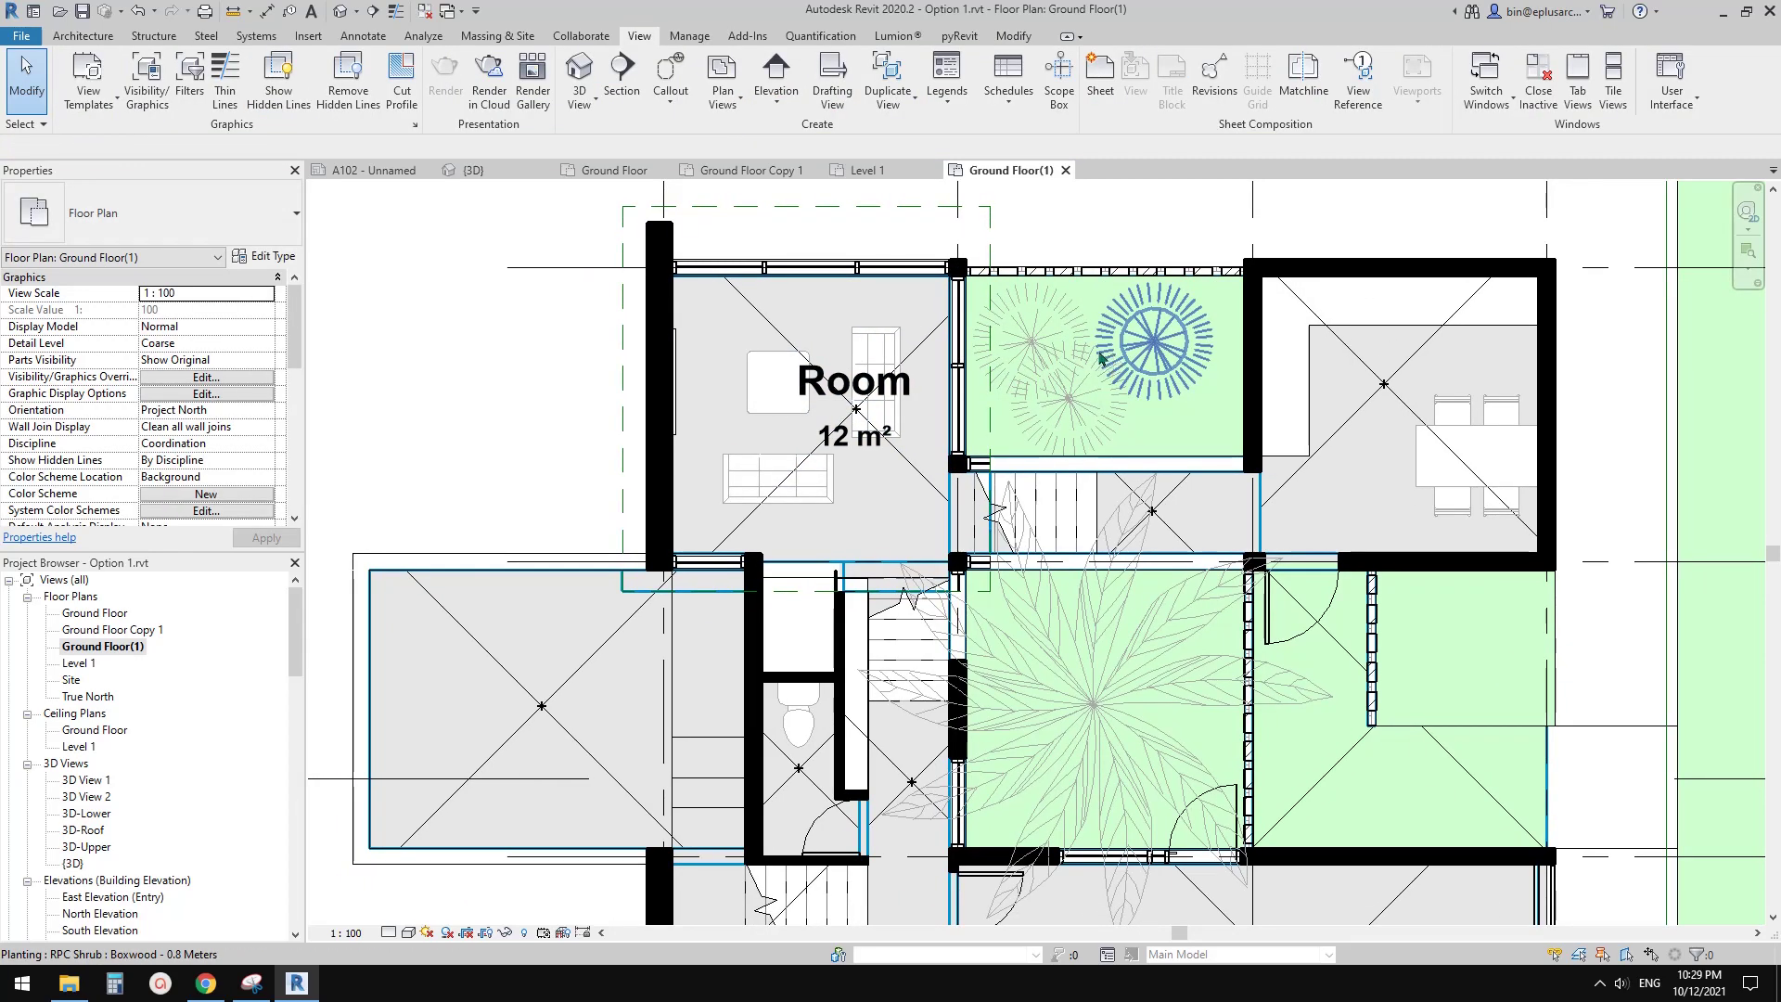
pyautogui.scroll(1, 1099, 359)
pyautogui.moveTo(1099, 360); pyautogui.dragTo(905, 299, button='middle')
pyautogui.scroll(-3, 1076, 418)
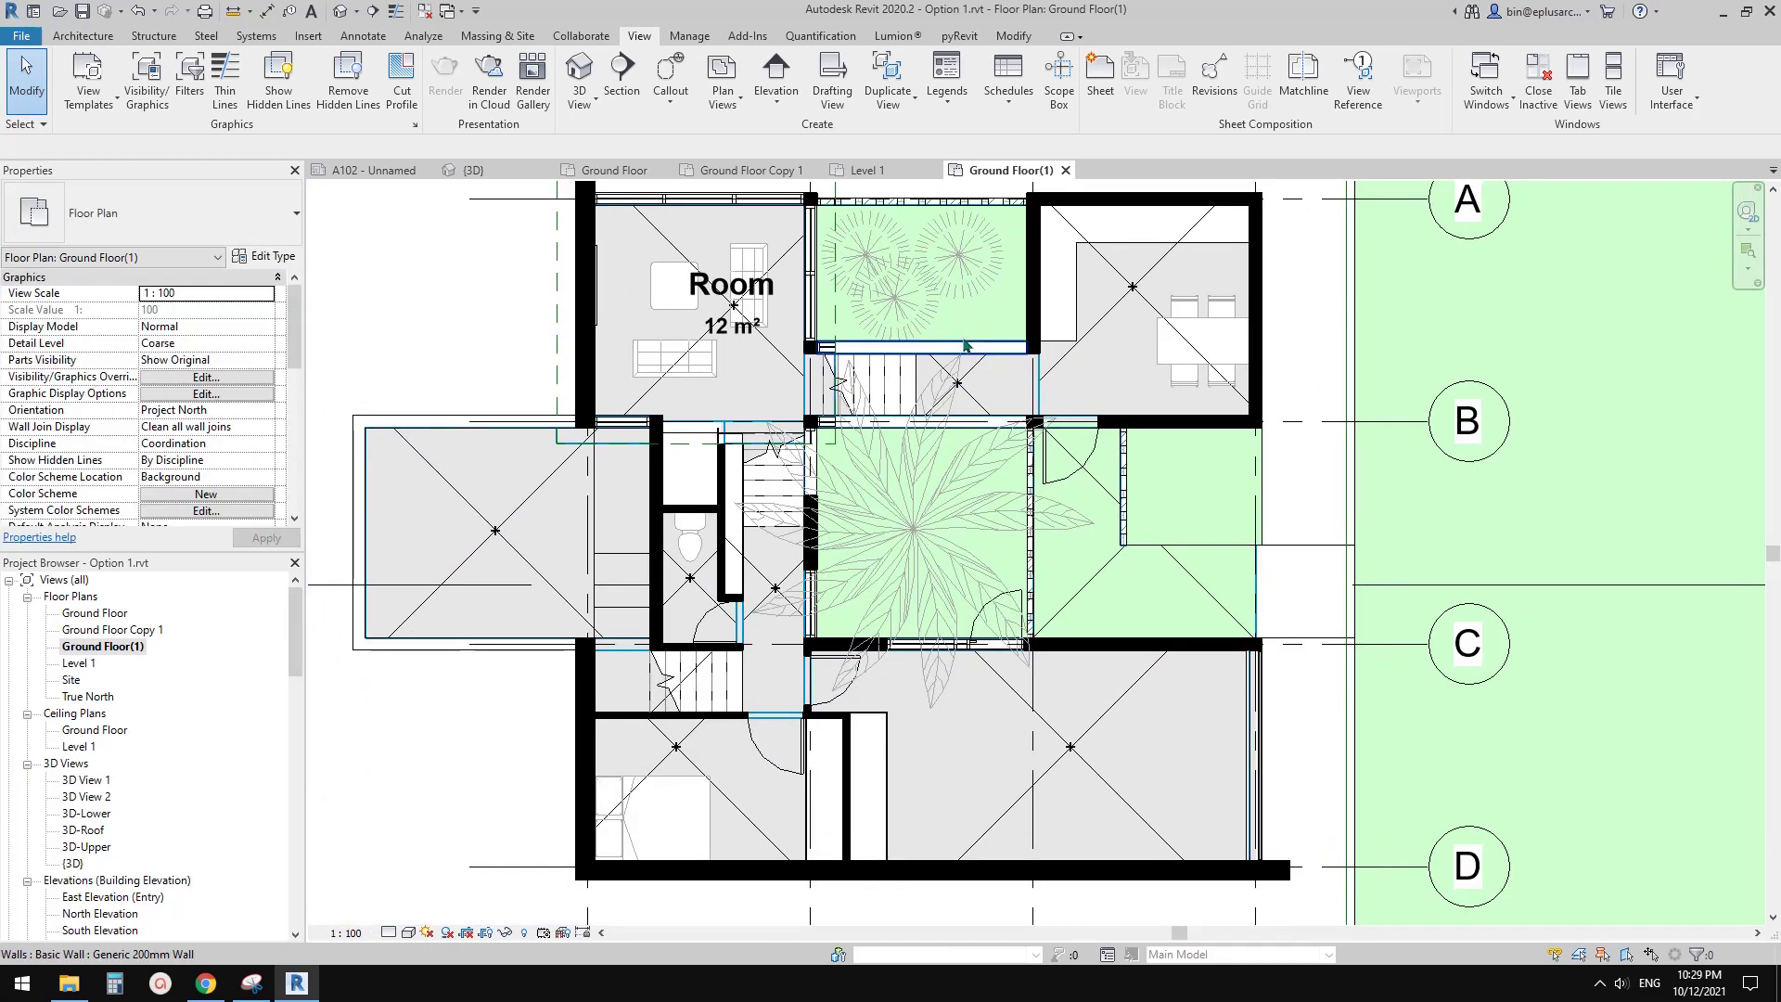
pyautogui.scroll(-4, 1000, 408)
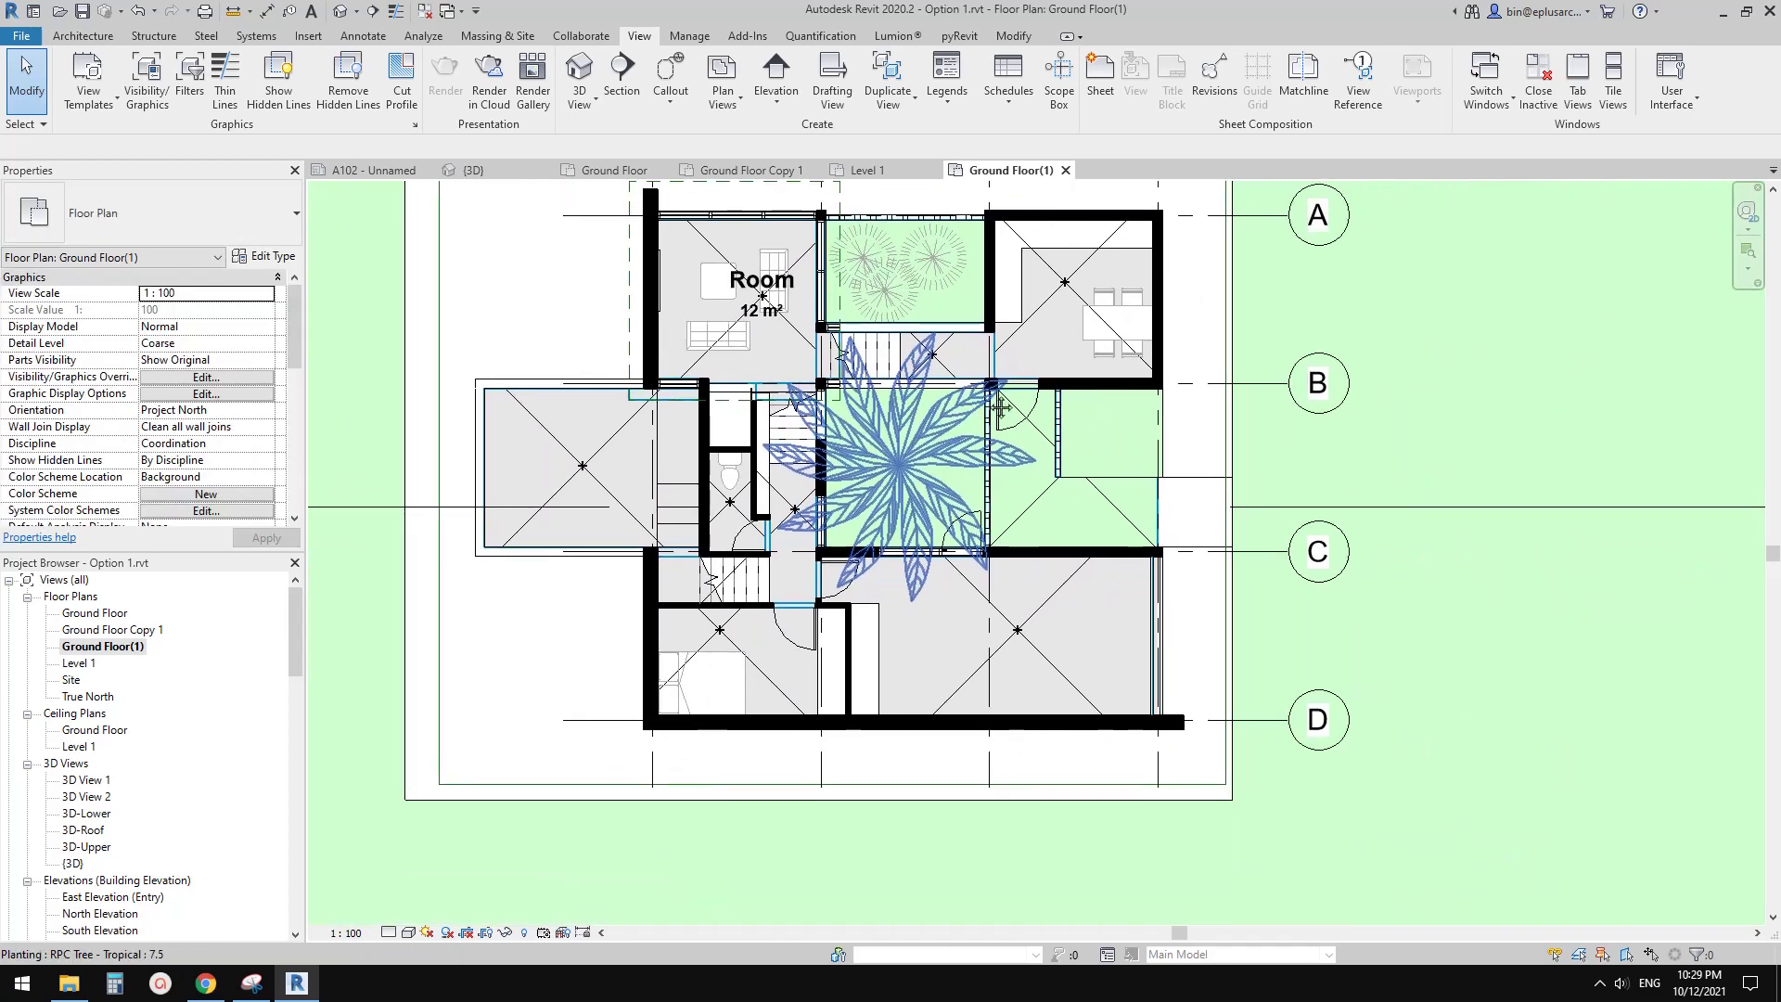
# Step: Select the plan region around the 12 m² room and move its boundary edge along grid B closer to the wall
pyautogui.moveTo(1282, 432); pyautogui.dragTo(1233, 449, button='middle')
pyautogui.moveTo(1193, 510); pyautogui.dragTo(1230, 396, button='middle')
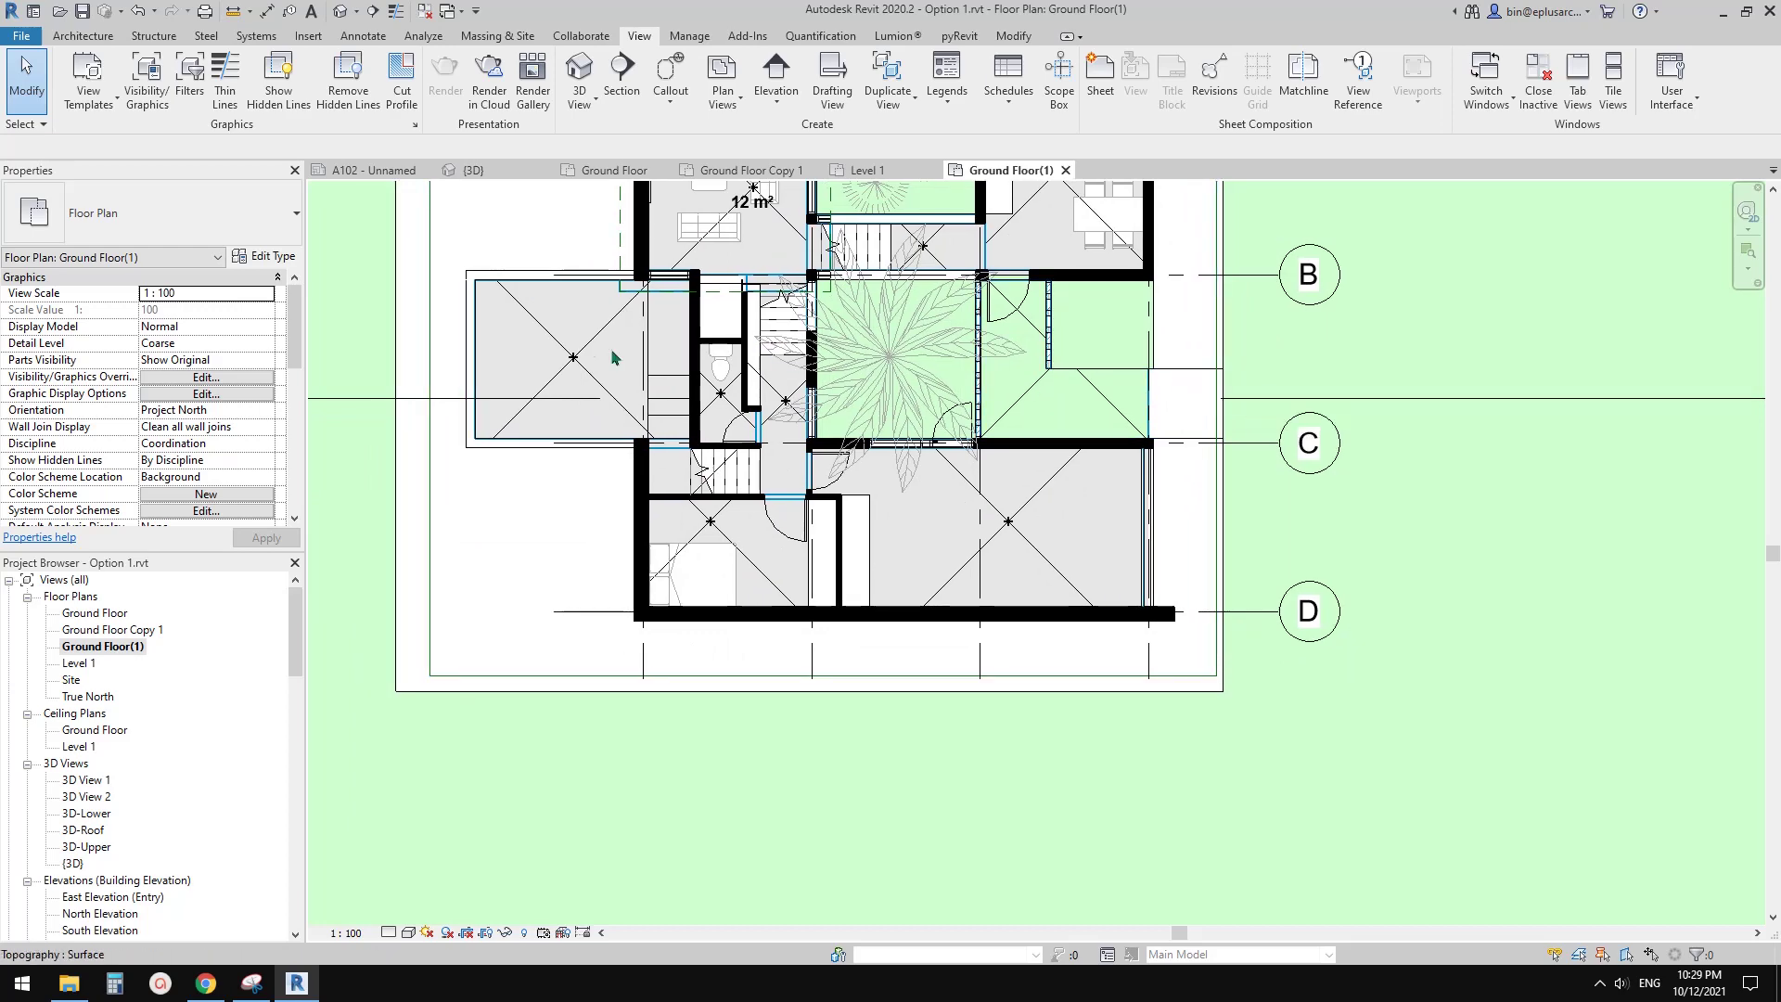
pyautogui.scroll(4, 612, 357)
pyautogui.moveTo(815, 427)
pyautogui.mouseDown(button='middle')
pyautogui.moveTo(808, 443)
pyautogui.moveTo(603, 358)
pyautogui.moveTo(1014, 430)
pyautogui.moveTo(789, 430)
pyautogui.mouseUp(button='middle')
pyautogui.scroll(-2, 740, 401)
pyautogui.scroll(6, 875, 395)
pyautogui.scroll(3, 1164, 422)
pyautogui.scroll(-2, 1192, 422)
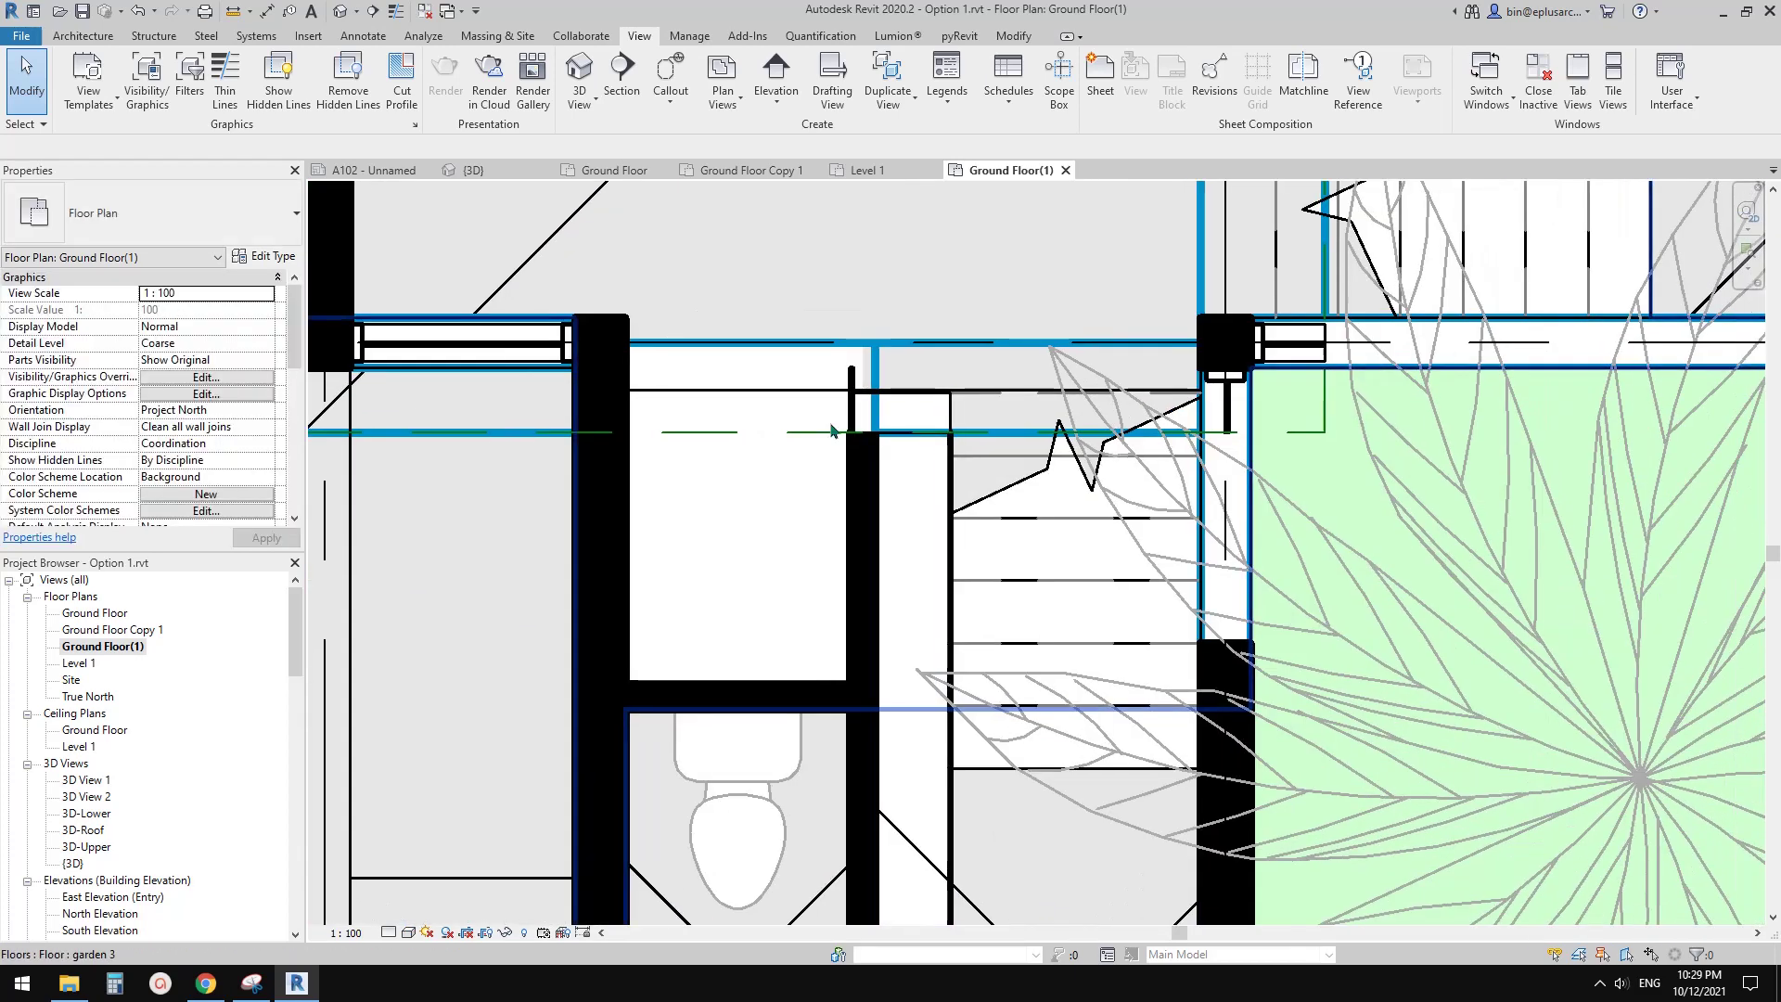
pyautogui.click(831, 429)
pyautogui.scroll(-1, 742, 447)
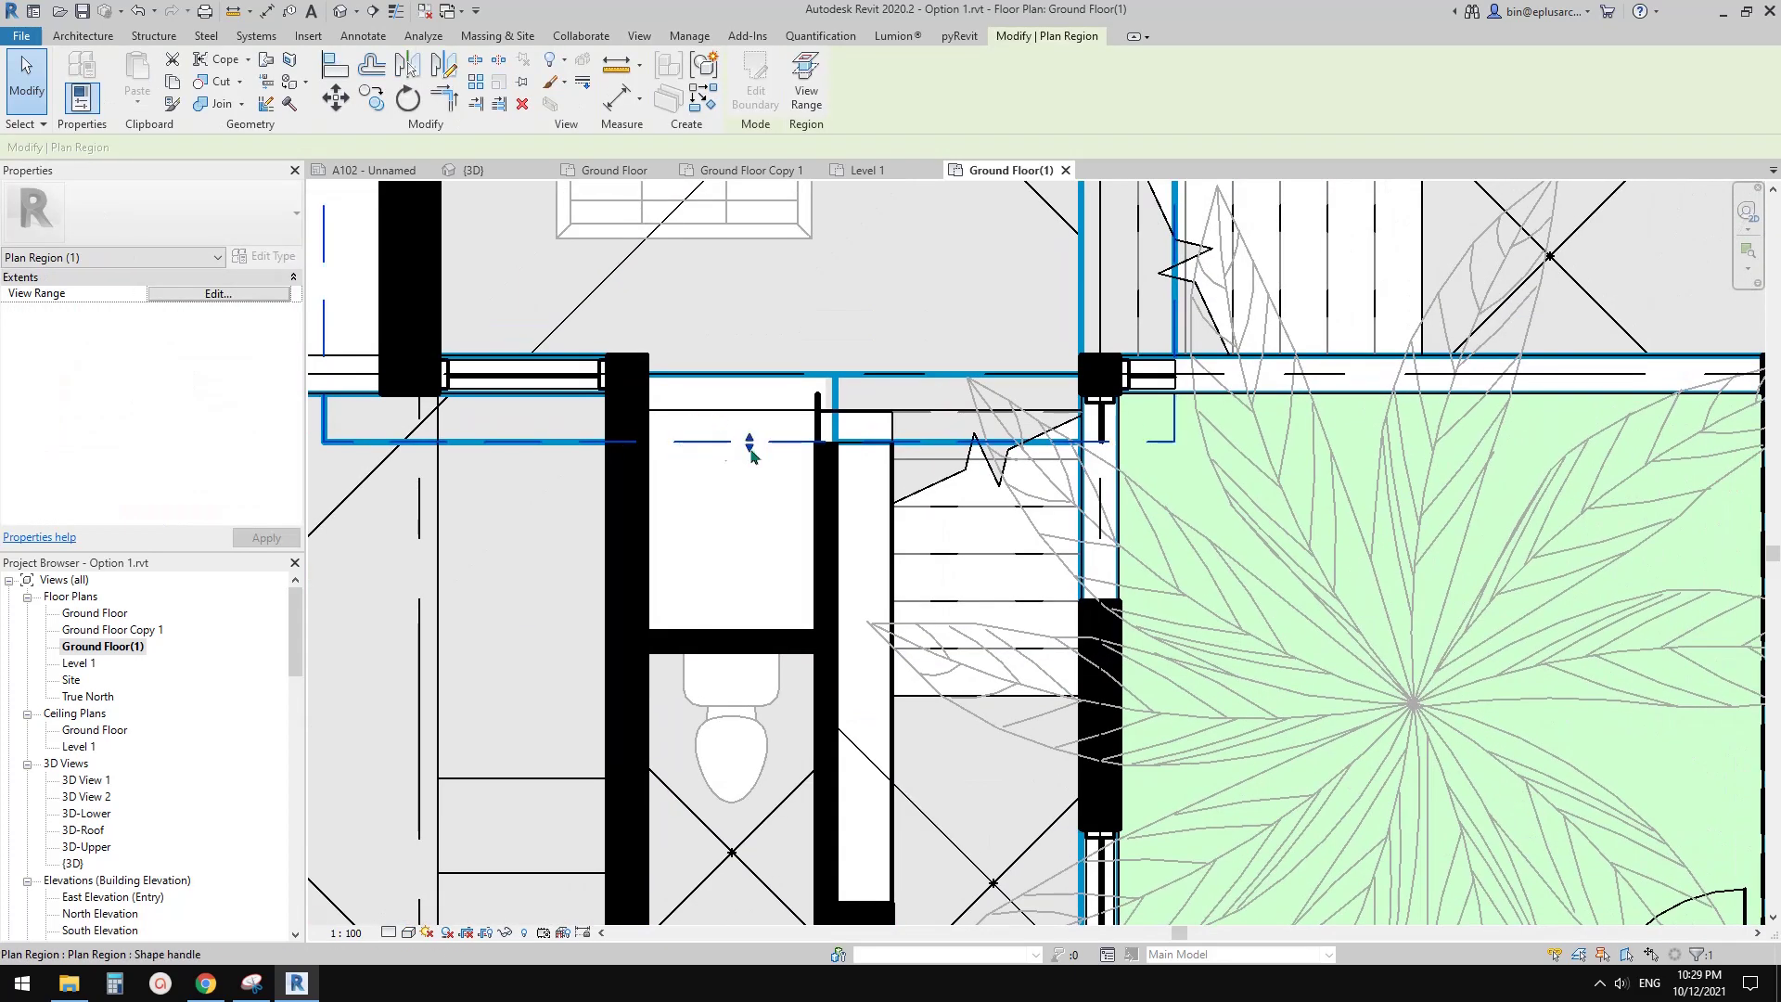
pyautogui.scroll(-2, 751, 455)
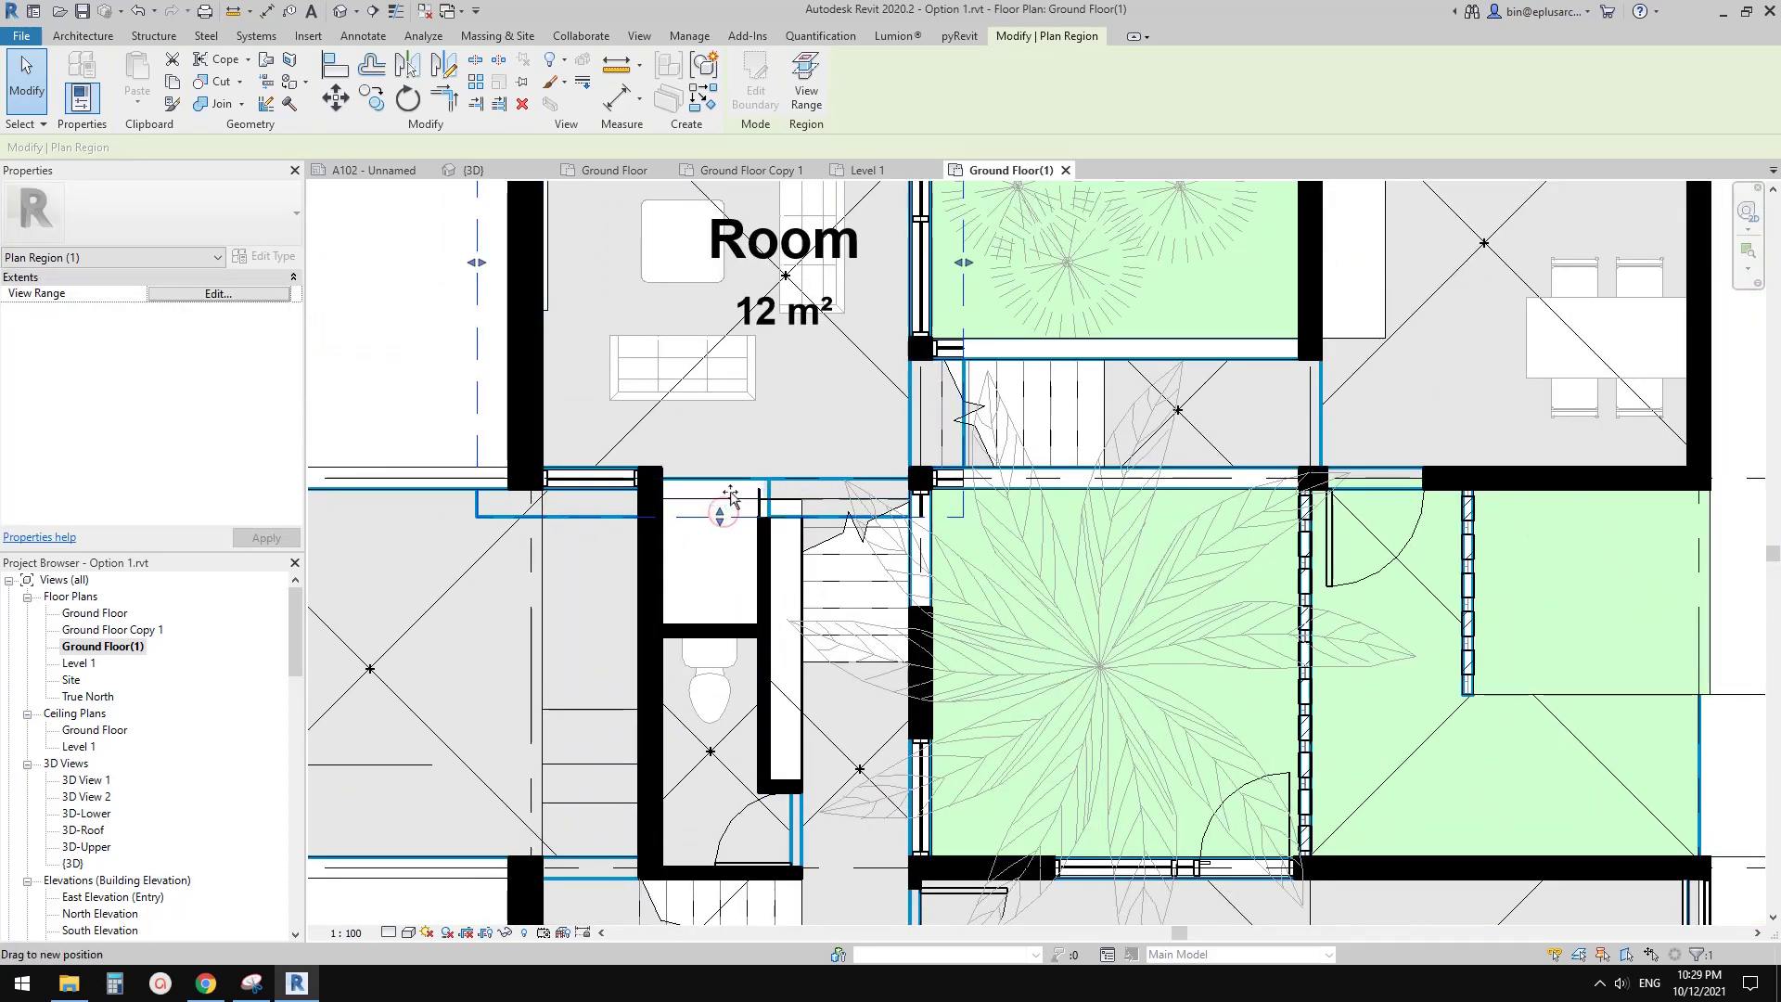
pyautogui.moveTo(730, 494); pyautogui.dragTo(728, 491)
# Step: Stretch the plan region's stair-side edge across the stairs and landing to just short of the dining room wall, and clear the selection
pyautogui.moveTo(969, 268); pyautogui.dragTo(899, 385, button='middle')
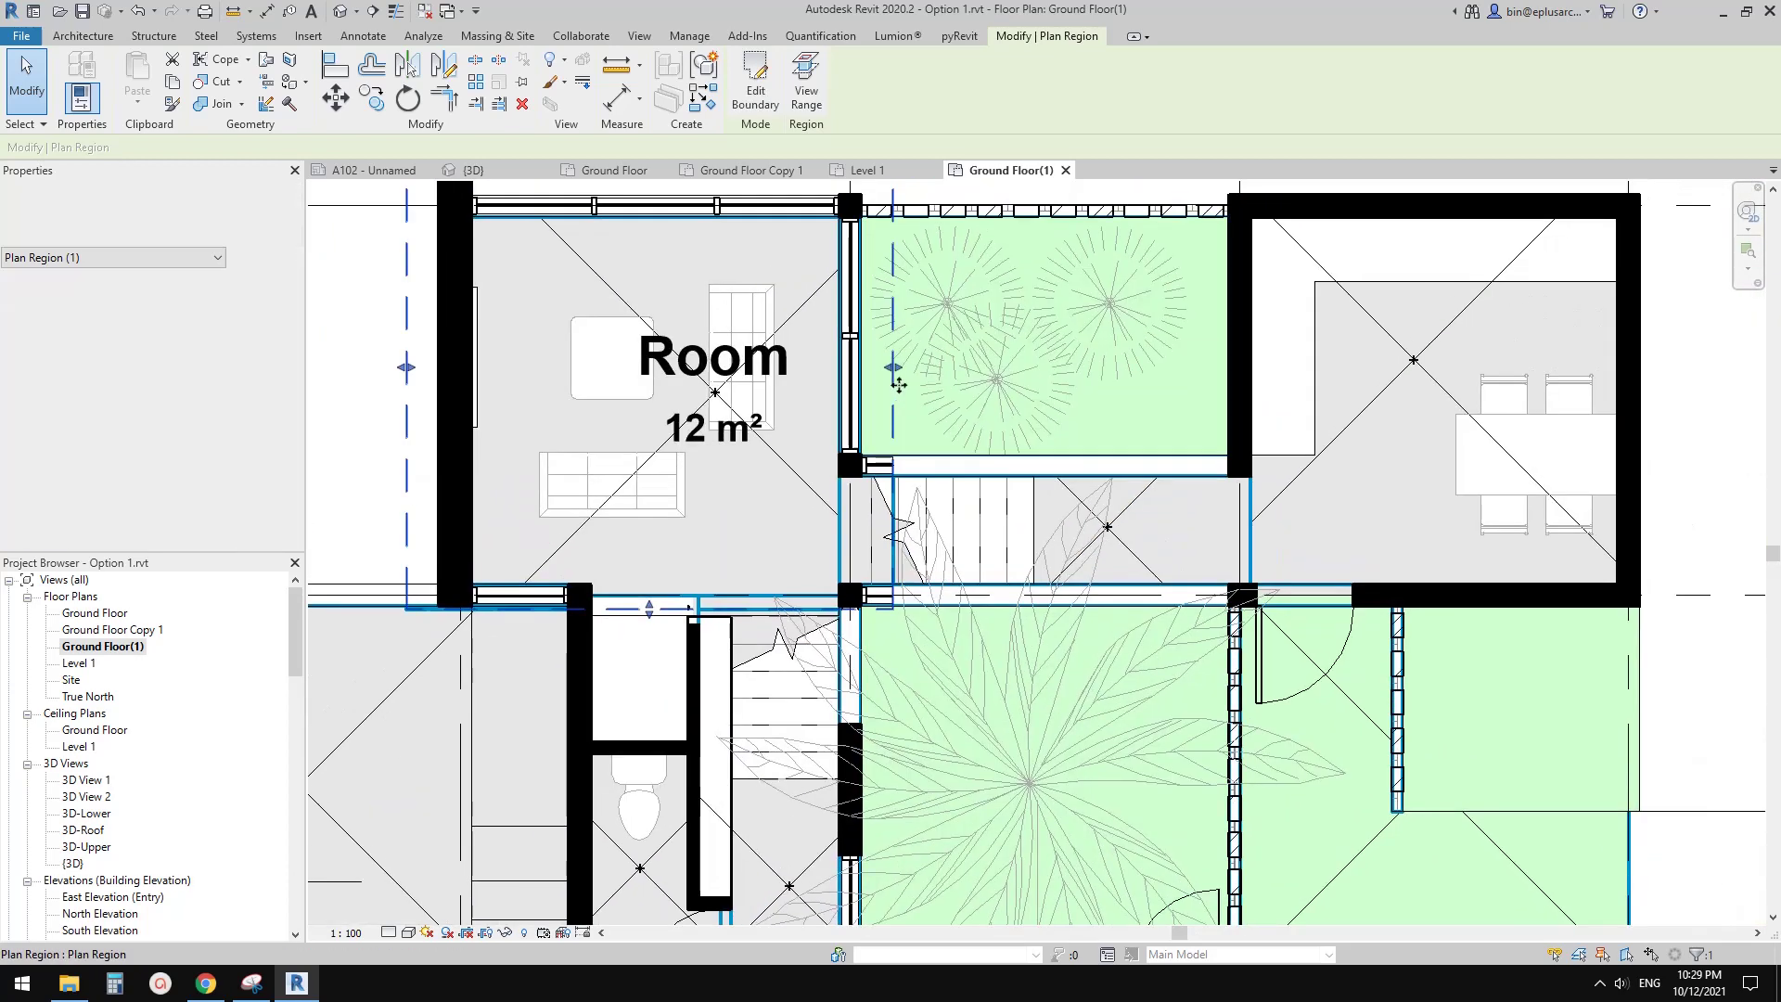
pyautogui.scroll(1, 898, 383)
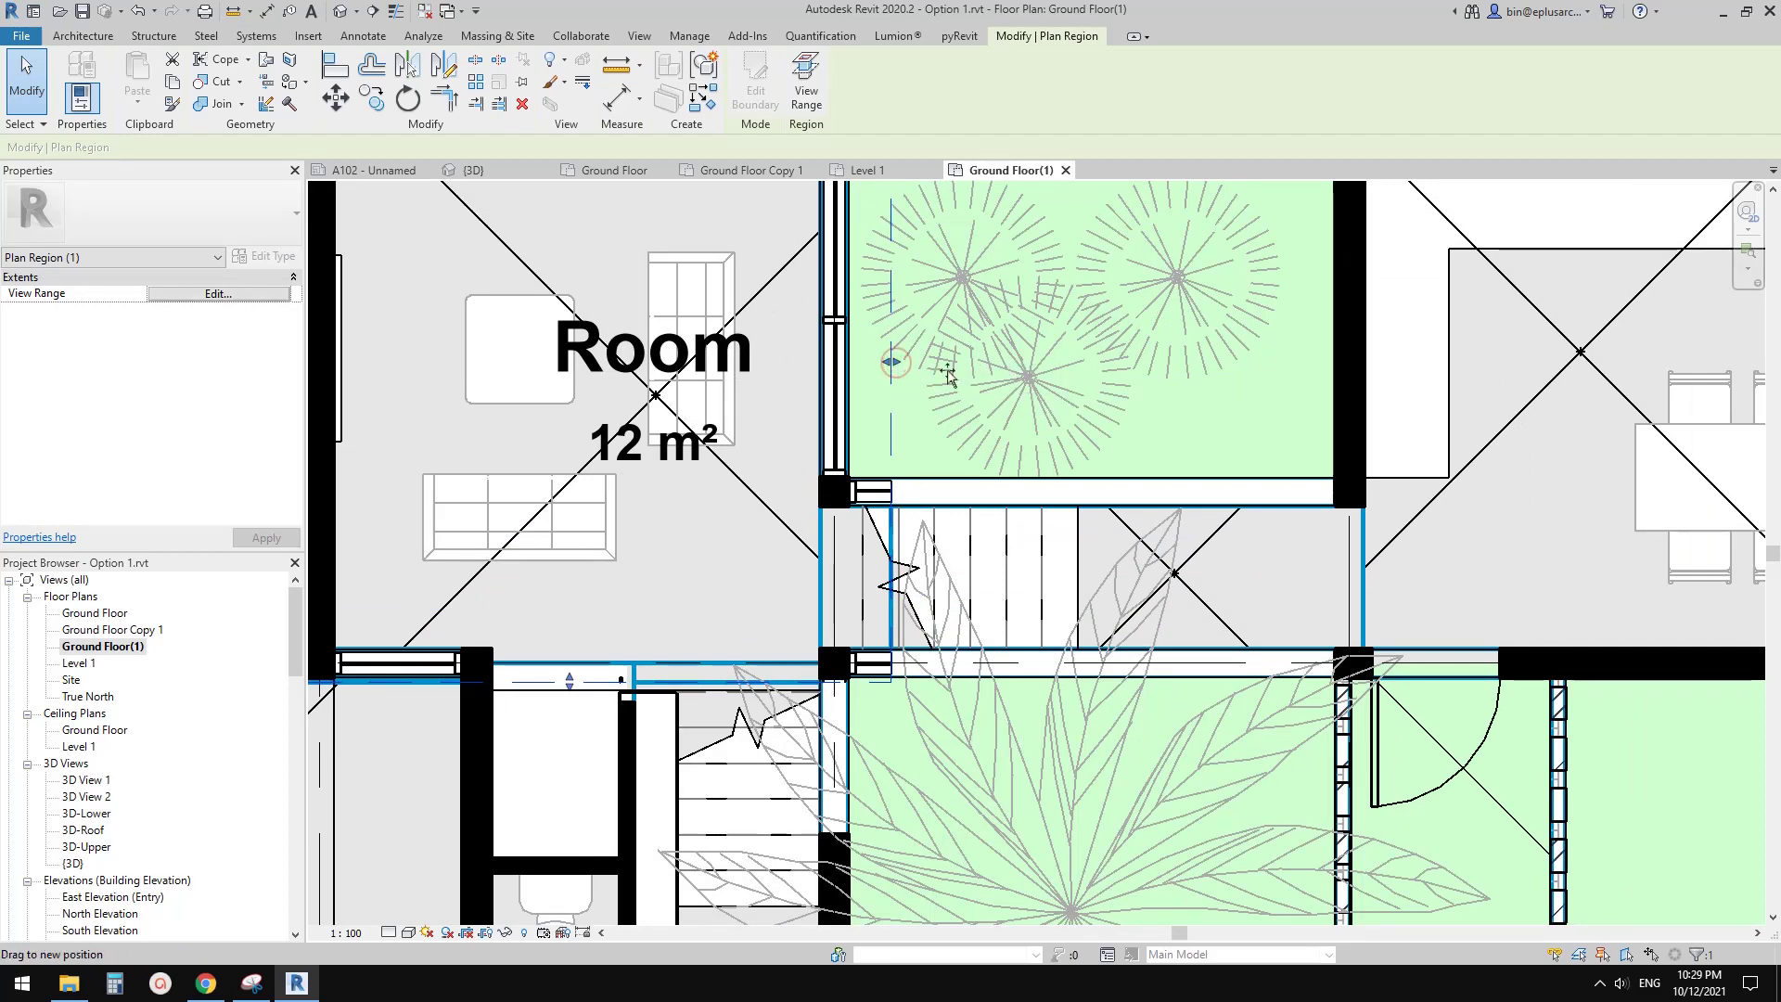
pyautogui.moveTo(889, 368); pyautogui.dragTo(884, 368)
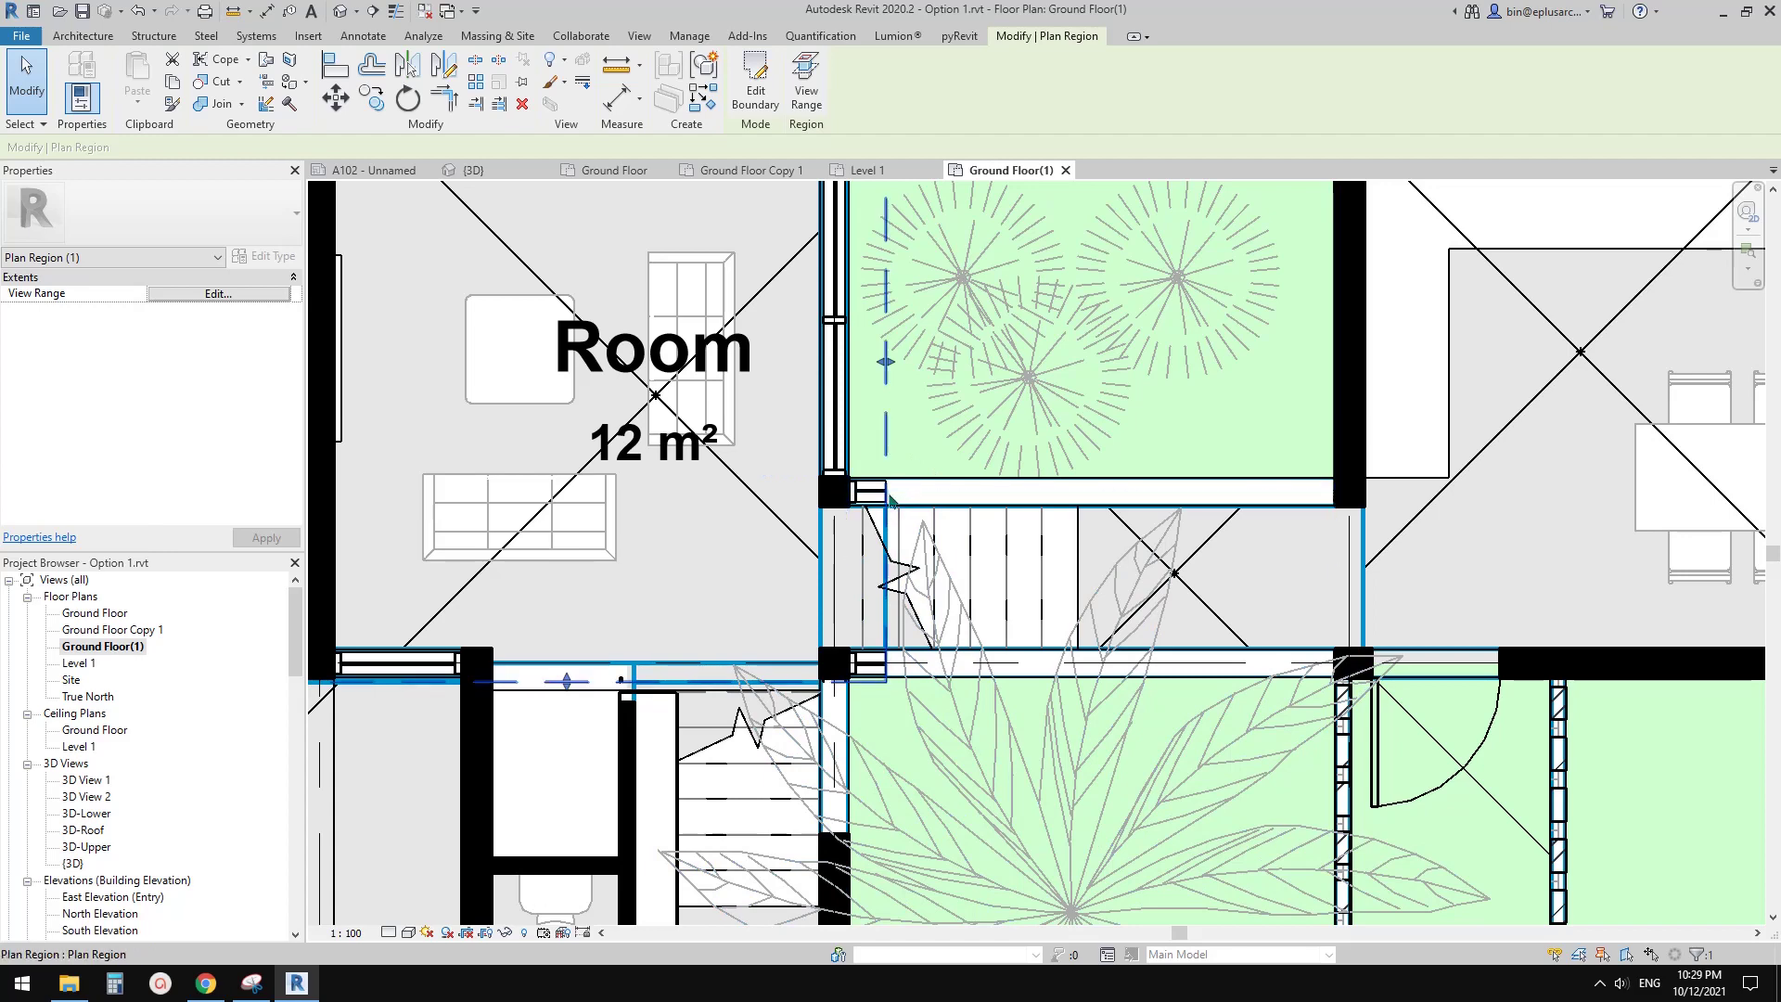
pyautogui.moveTo(1252, 487); pyautogui.dragTo(1093, 462, button='middle')
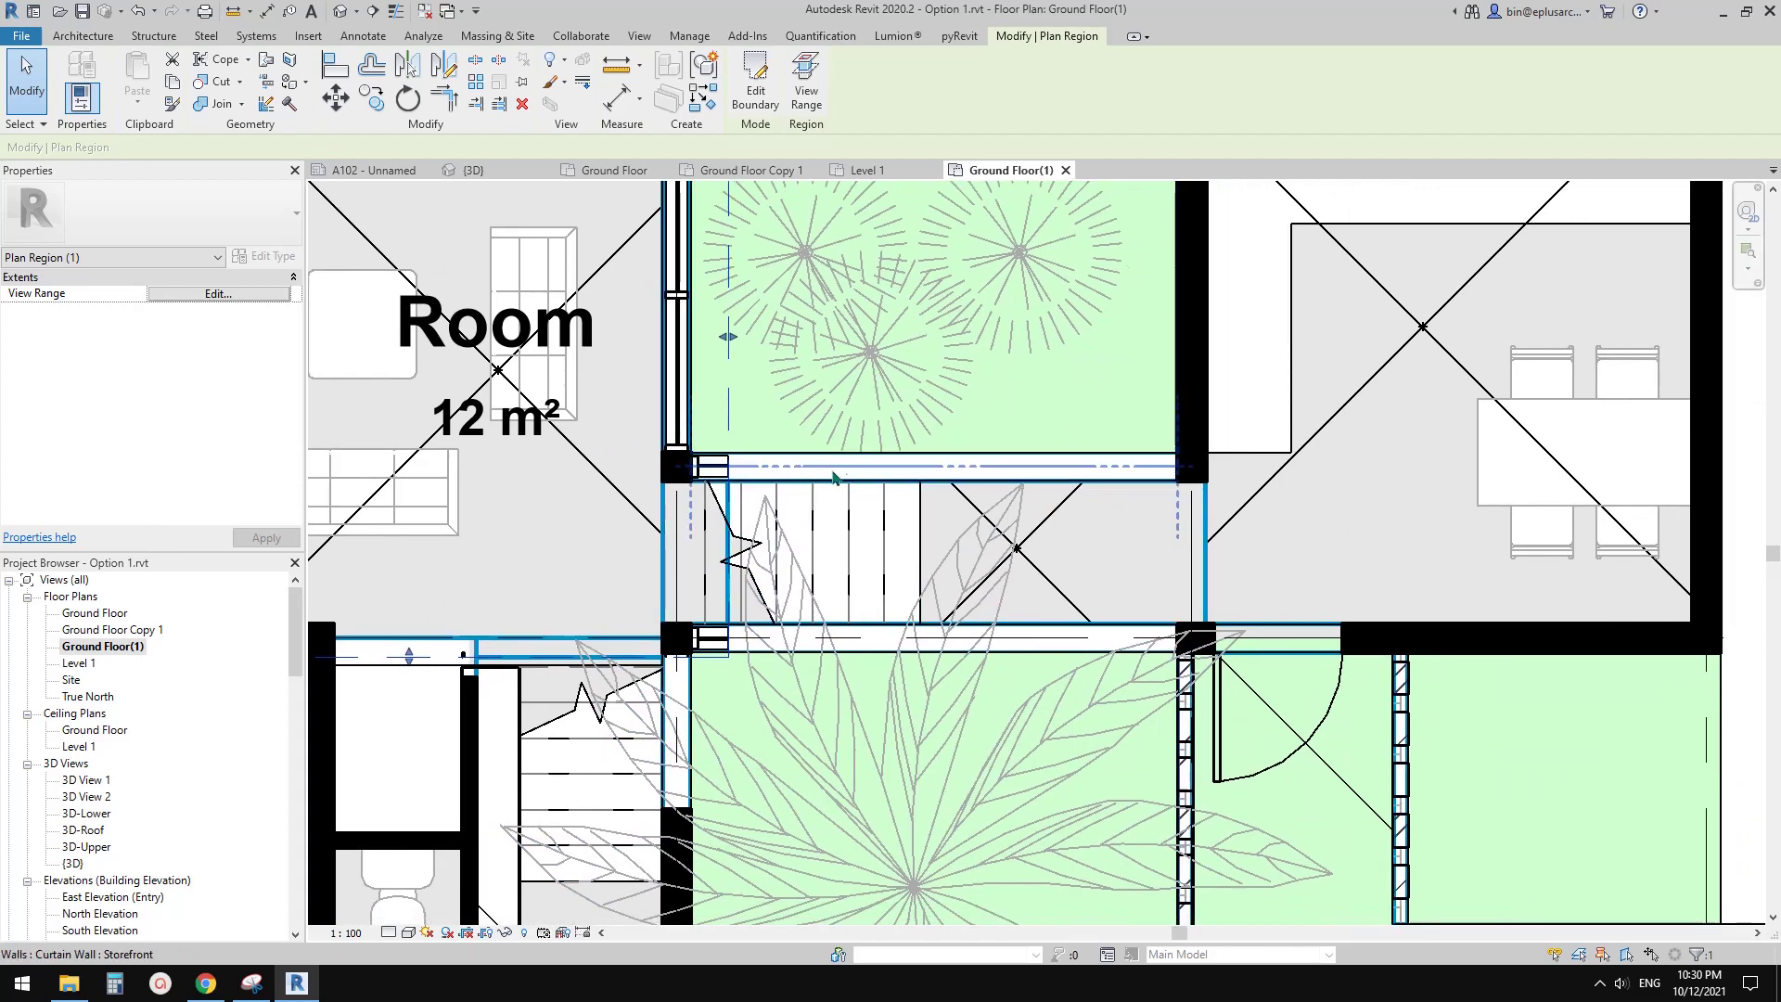
pyautogui.moveTo(833, 478); pyautogui.dragTo(749, 458, button='middle')
pyautogui.moveTo(911, 456)
pyautogui.mouseDown(button='middle')
pyautogui.moveTo(903, 469)
pyautogui.moveTo(920, 468)
pyautogui.mouseUp(button='middle')
pyautogui.click(654, 330)
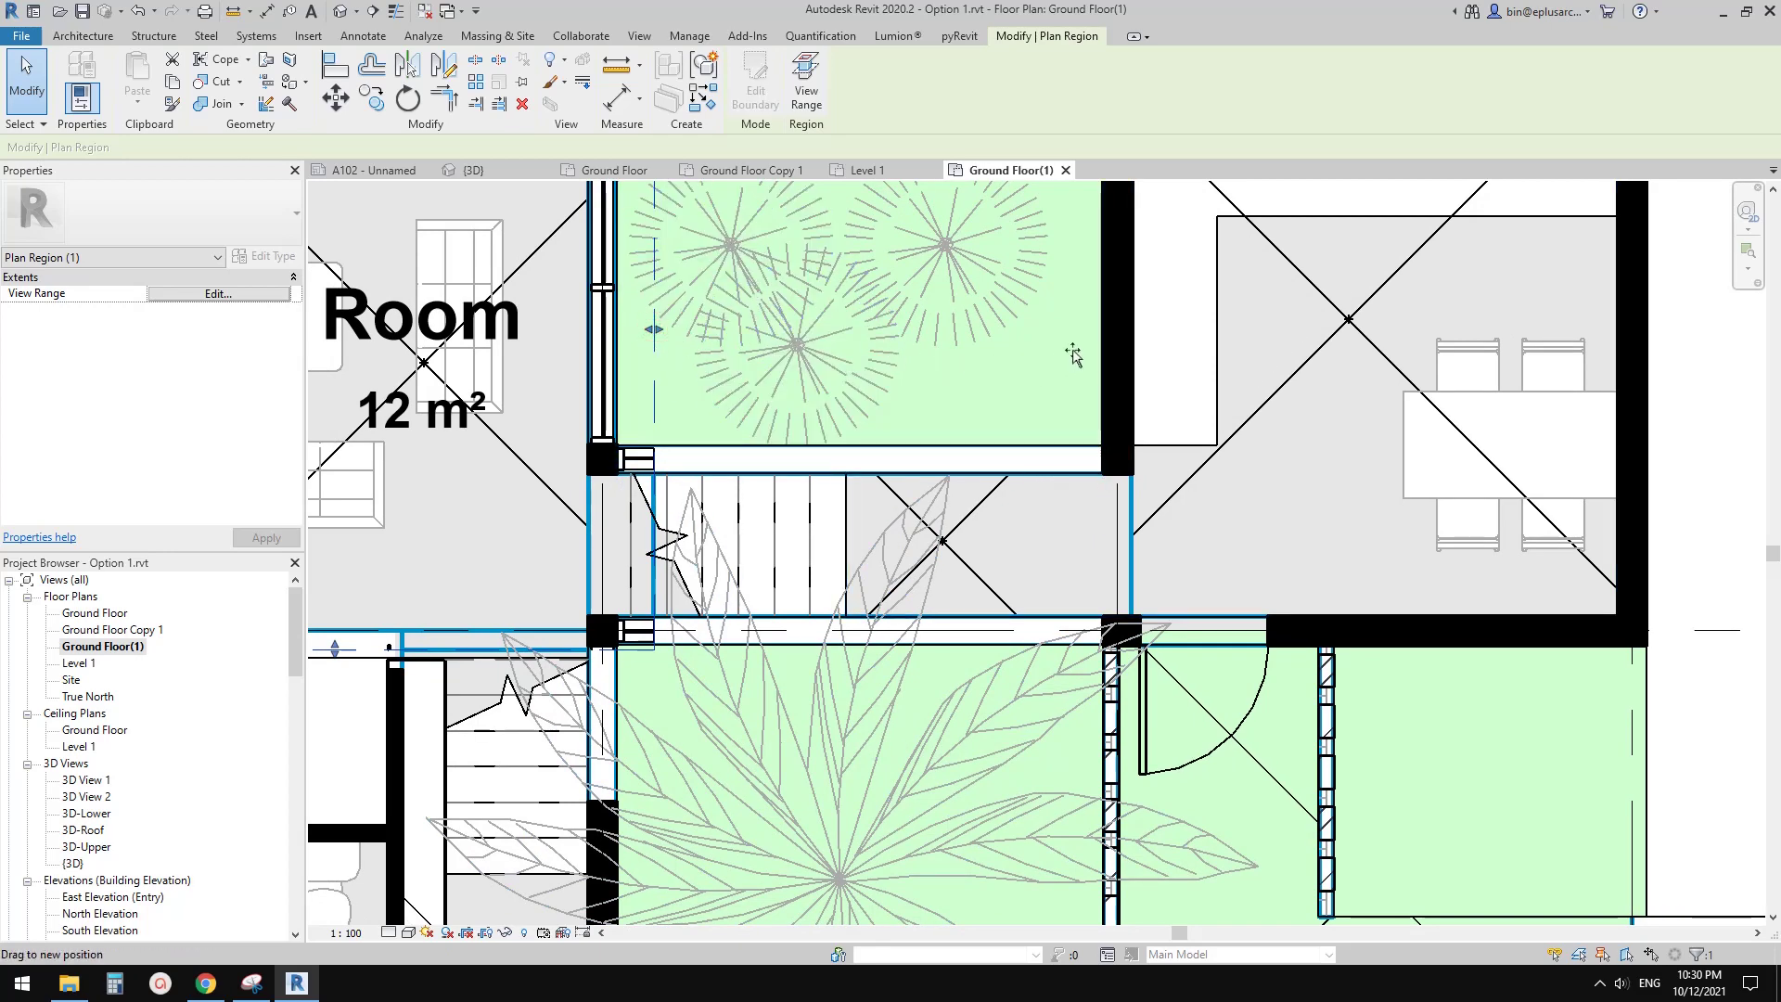
pyautogui.moveTo(1073, 355); pyautogui.dragTo(1074, 351)
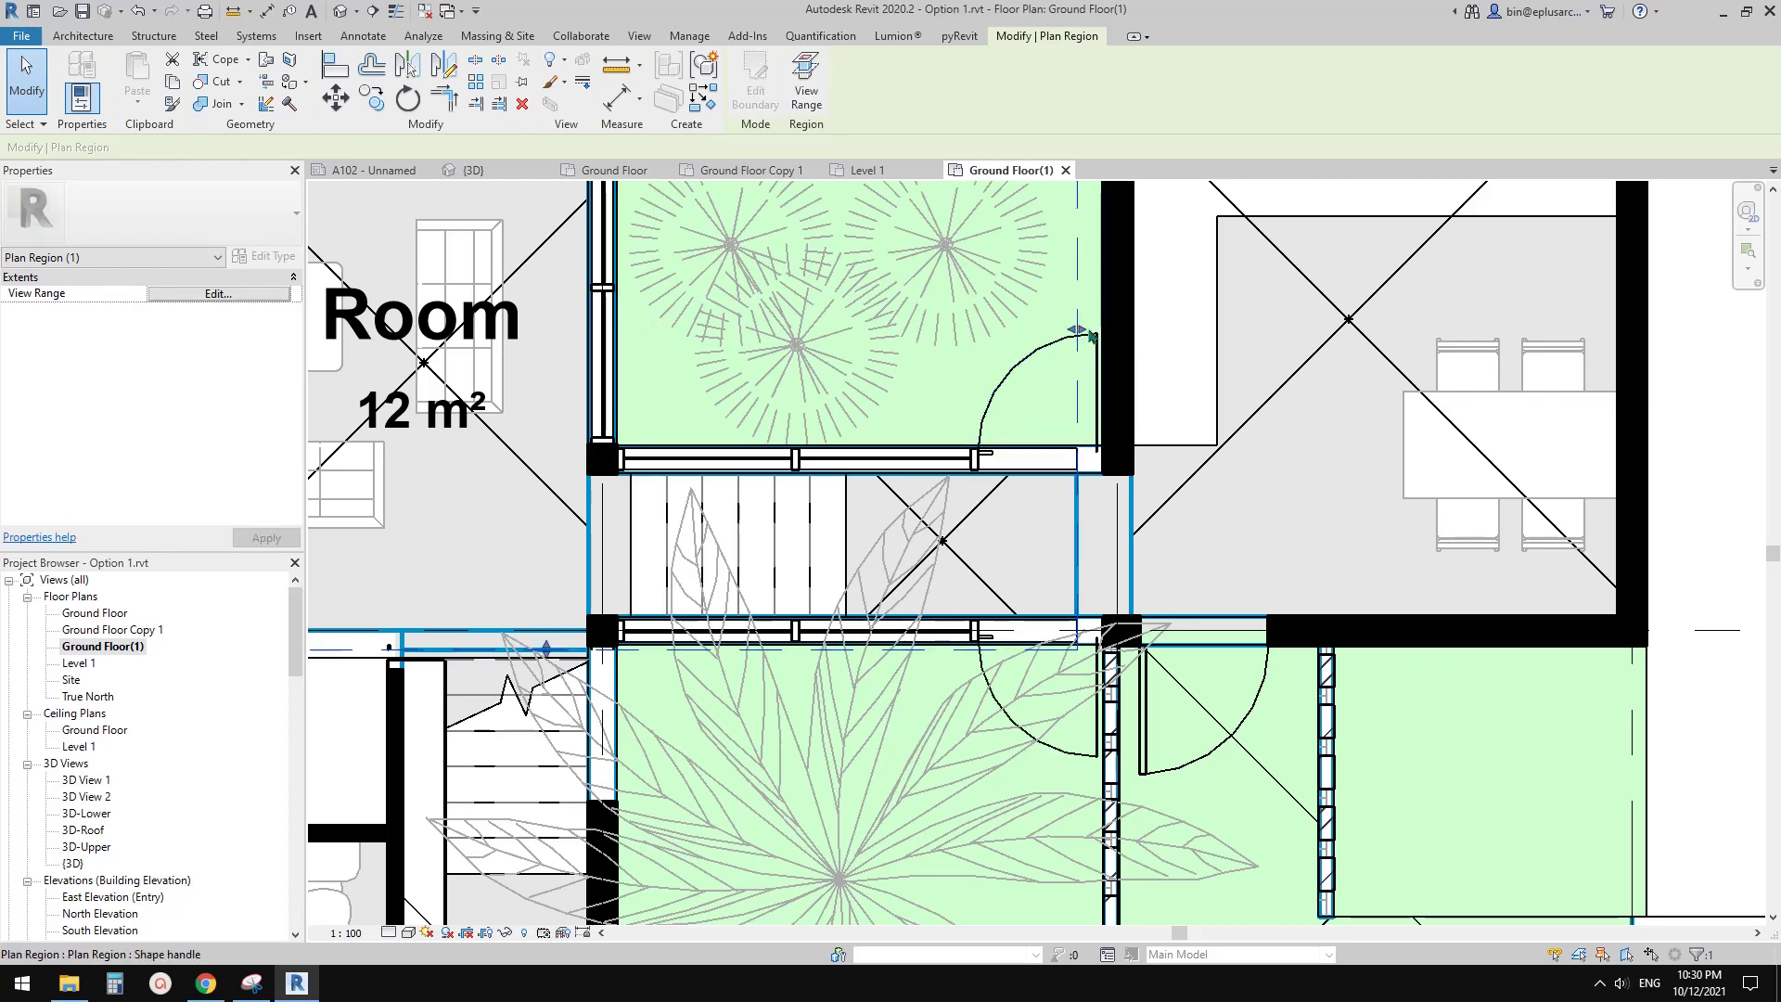
pyautogui.scroll(-2, 1169, 519)
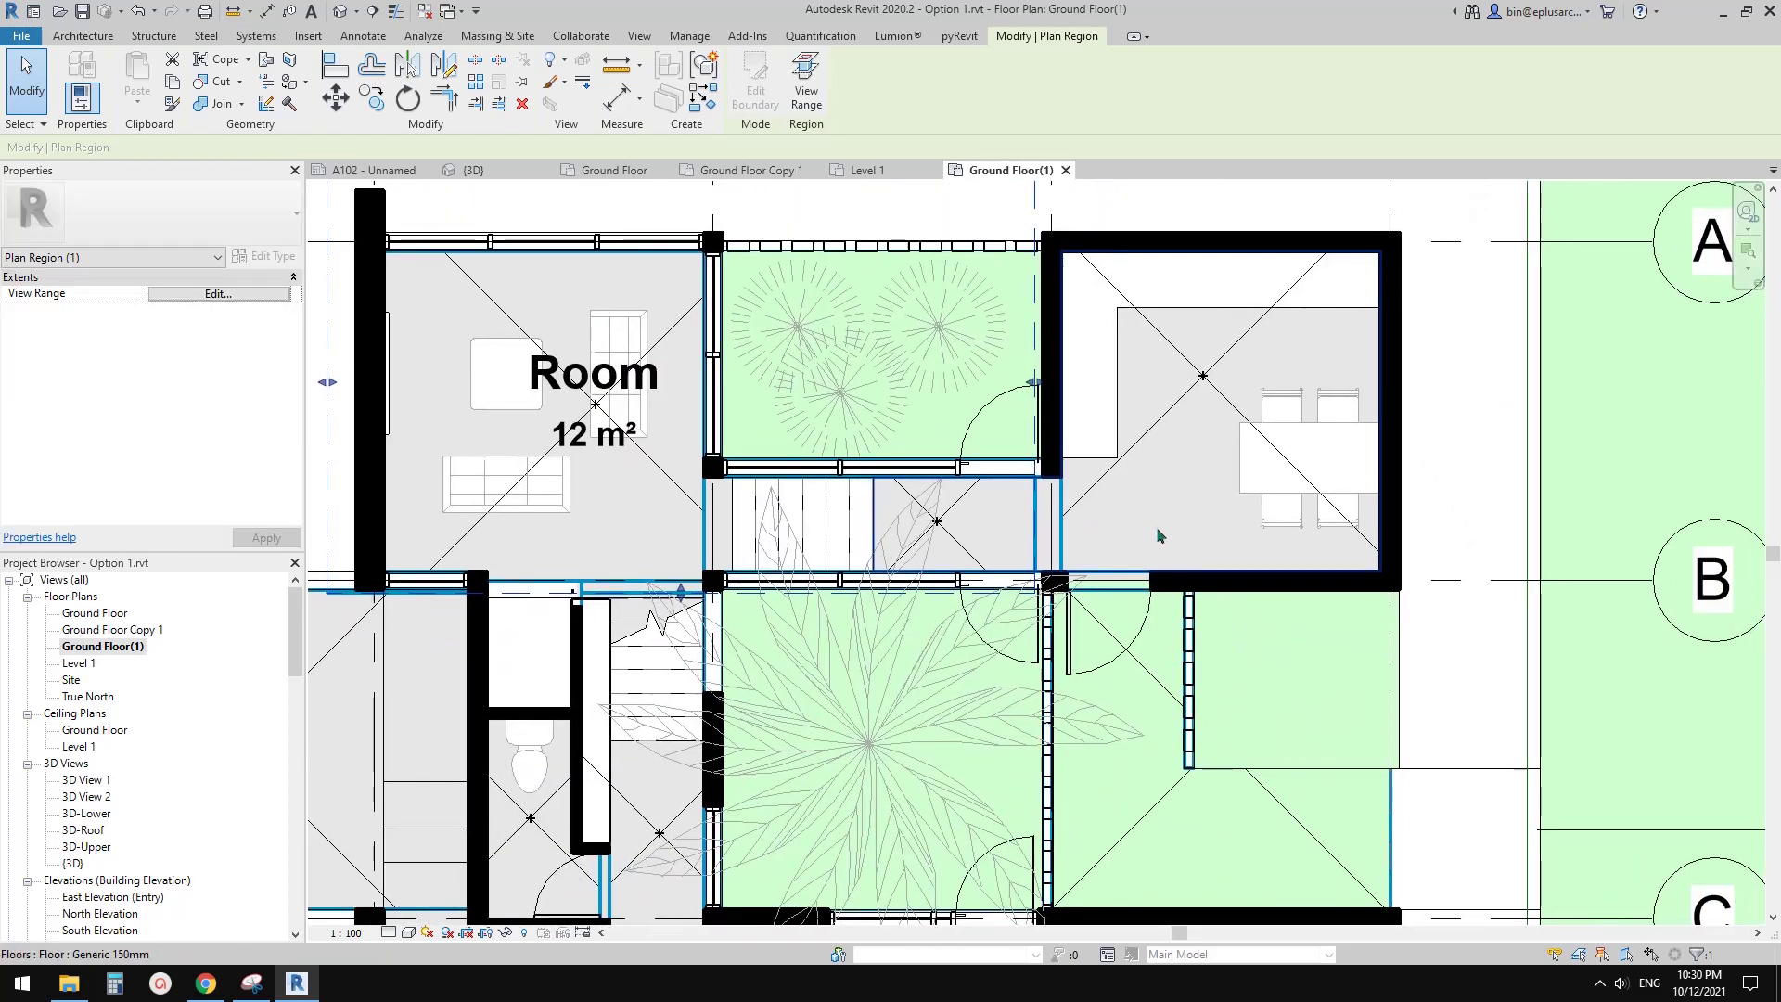
pyautogui.press('Escape')
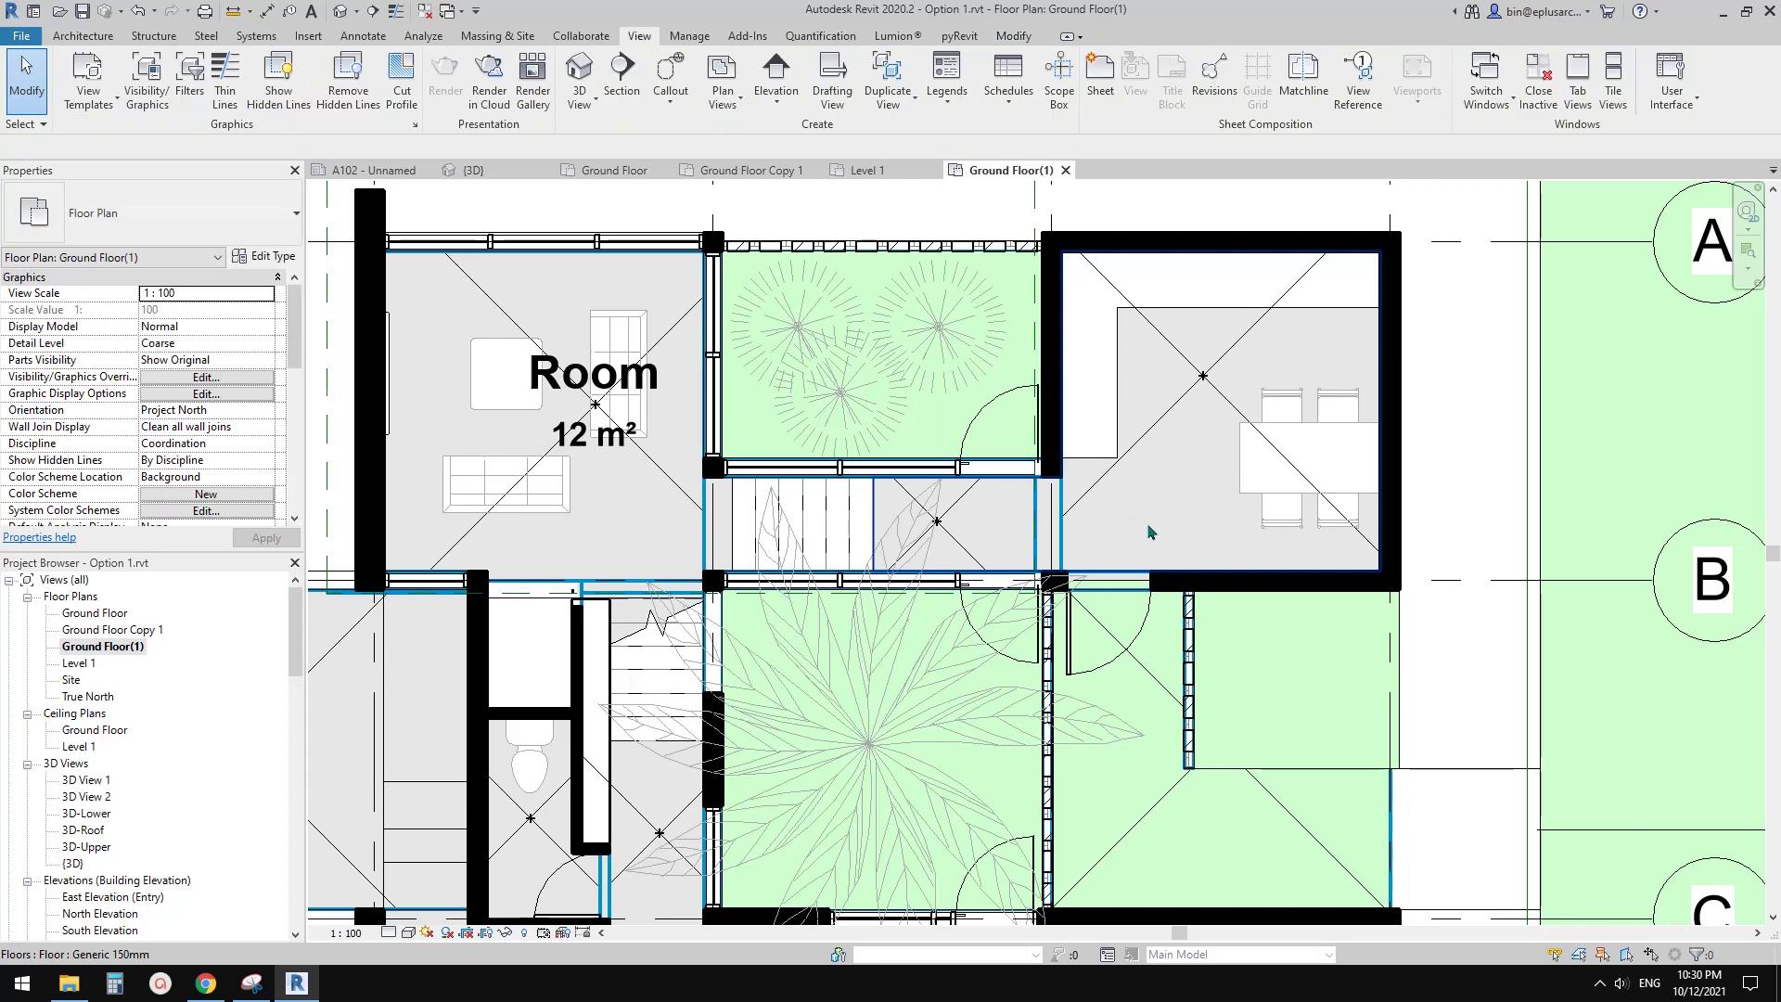
# Step: Examine how the stairs, toilet, bedroom and planted courts are cut in the plan around the adjusted plan region
pyautogui.scroll(-2, 1151, 532)
pyautogui.moveTo(929, 597); pyautogui.dragTo(871, 345, button='middle')
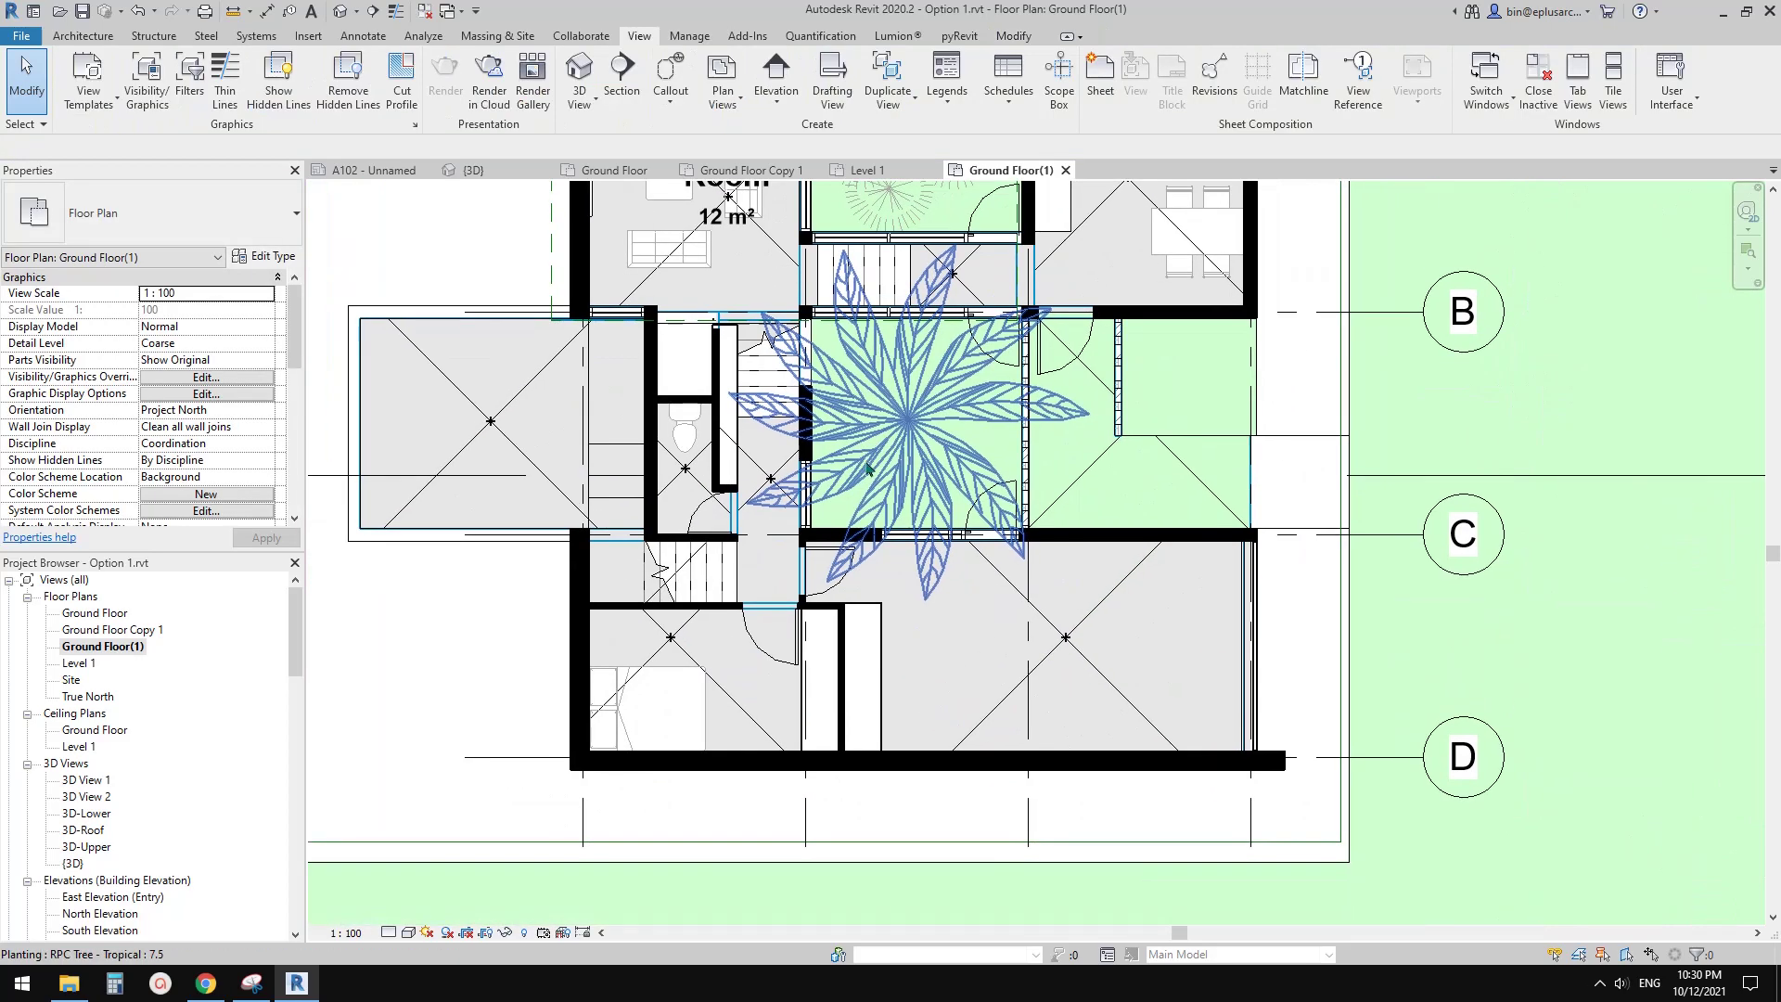
pyautogui.moveTo(982, 586); pyautogui.dragTo(906, 500, button='middle')
pyautogui.scroll(1, 820, 537)
pyautogui.moveTo(807, 545); pyautogui.dragTo(950, 554, button='middle')
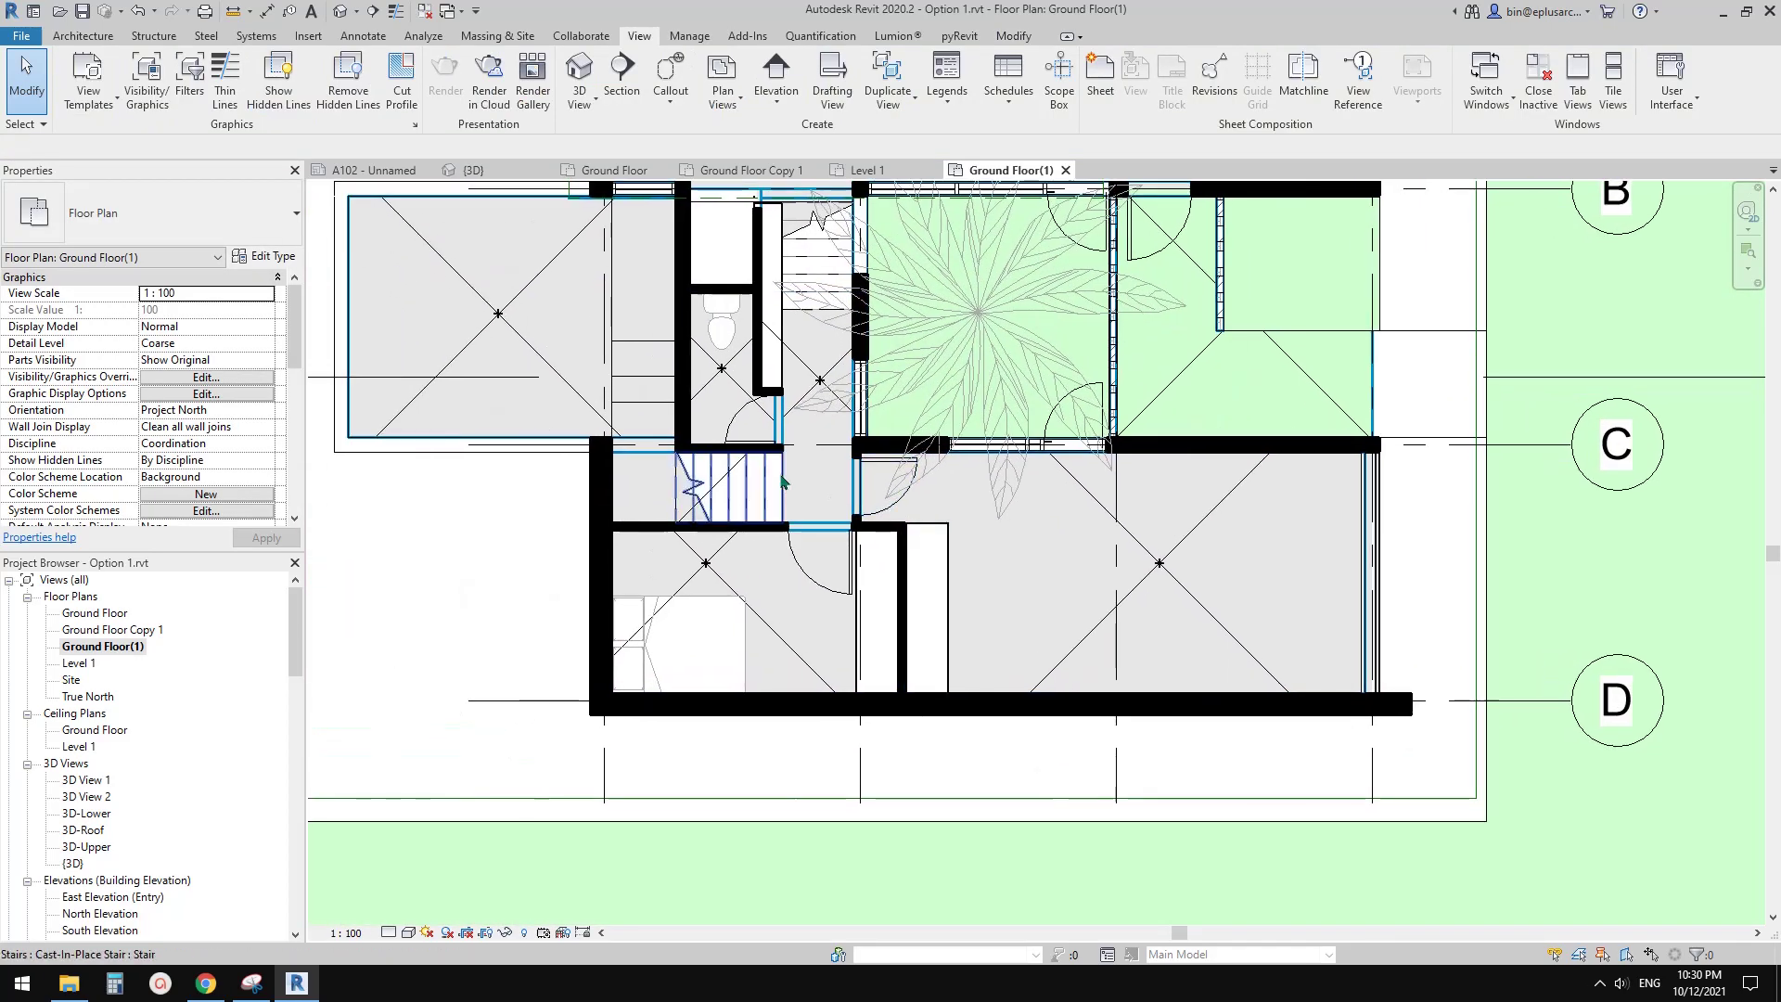
pyautogui.moveTo(782, 481); pyautogui.dragTo(899, 597, button='middle')
pyautogui.scroll(-2, 760, 390)
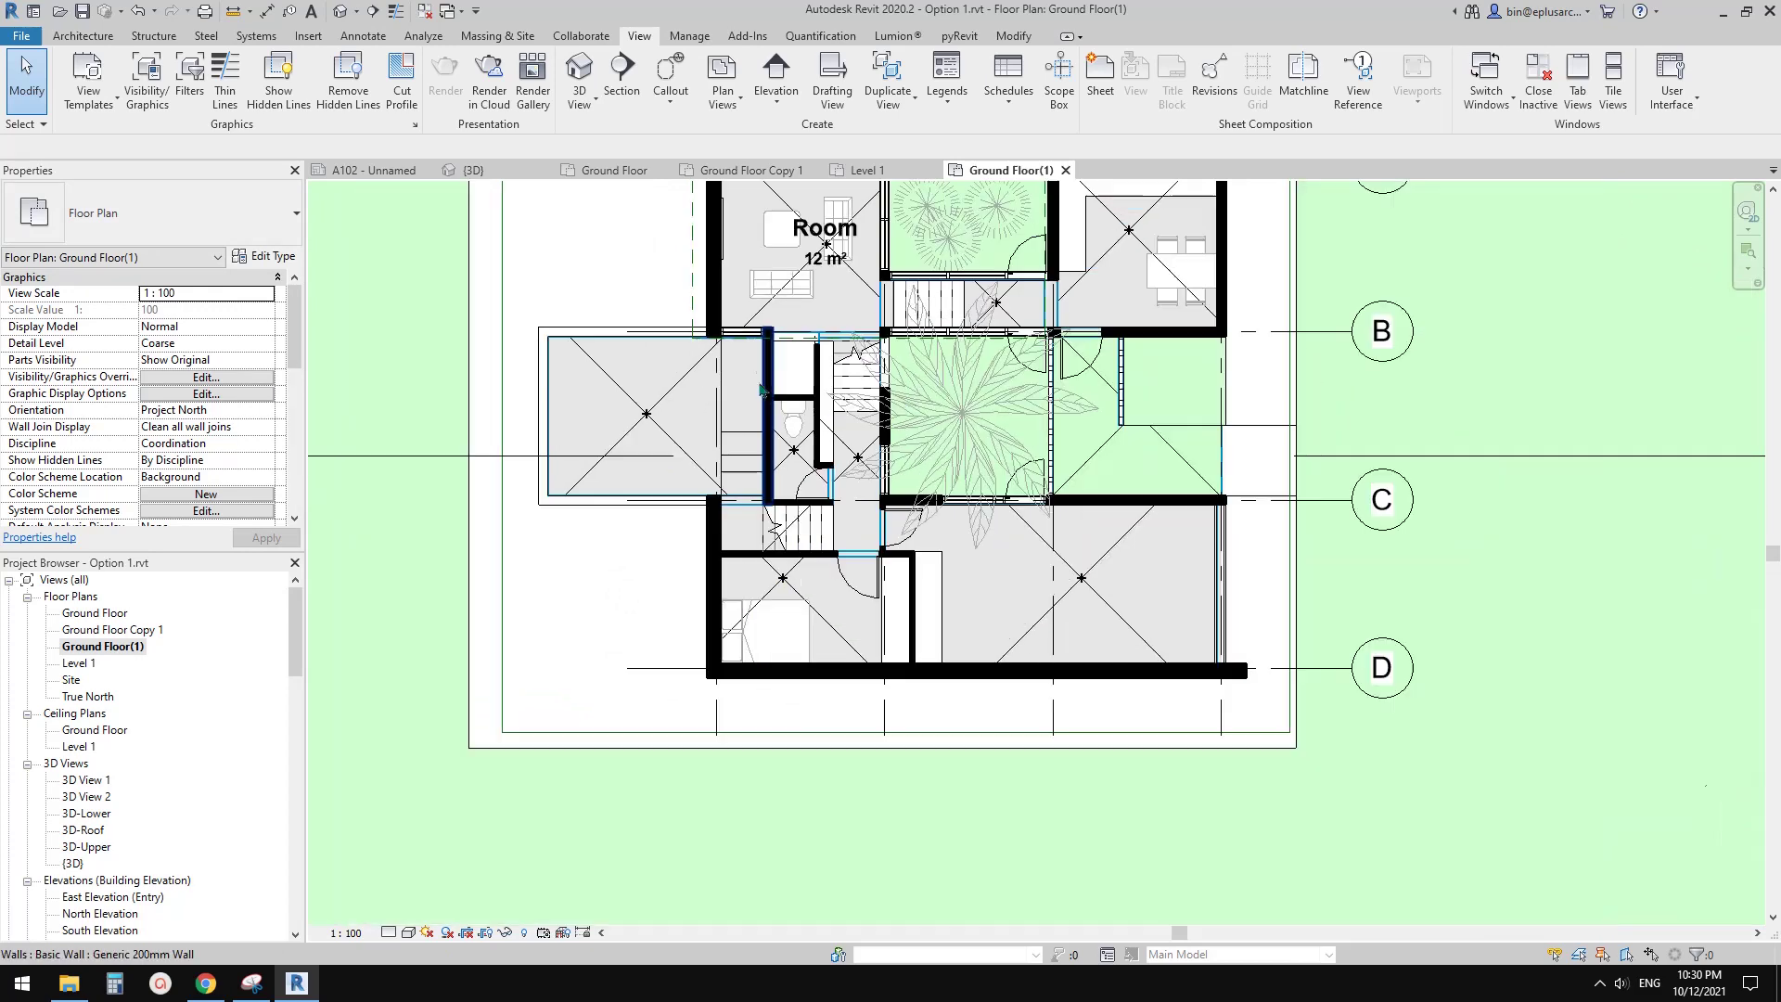
pyautogui.moveTo(760, 388); pyautogui.dragTo(723, 501, button='middle')
pyautogui.scroll(2, 821, 402)
pyautogui.moveTo(820, 402); pyautogui.dragTo(793, 420, button='middle')
pyautogui.scroll(1, 1002, 382)
pyautogui.scroll(1, 1069, 366)
pyautogui.moveTo(1068, 366); pyautogui.dragTo(880, 403, button='middle')
pyautogui.scroll(2, 924, 363)
pyautogui.scroll(-1, 926, 386)
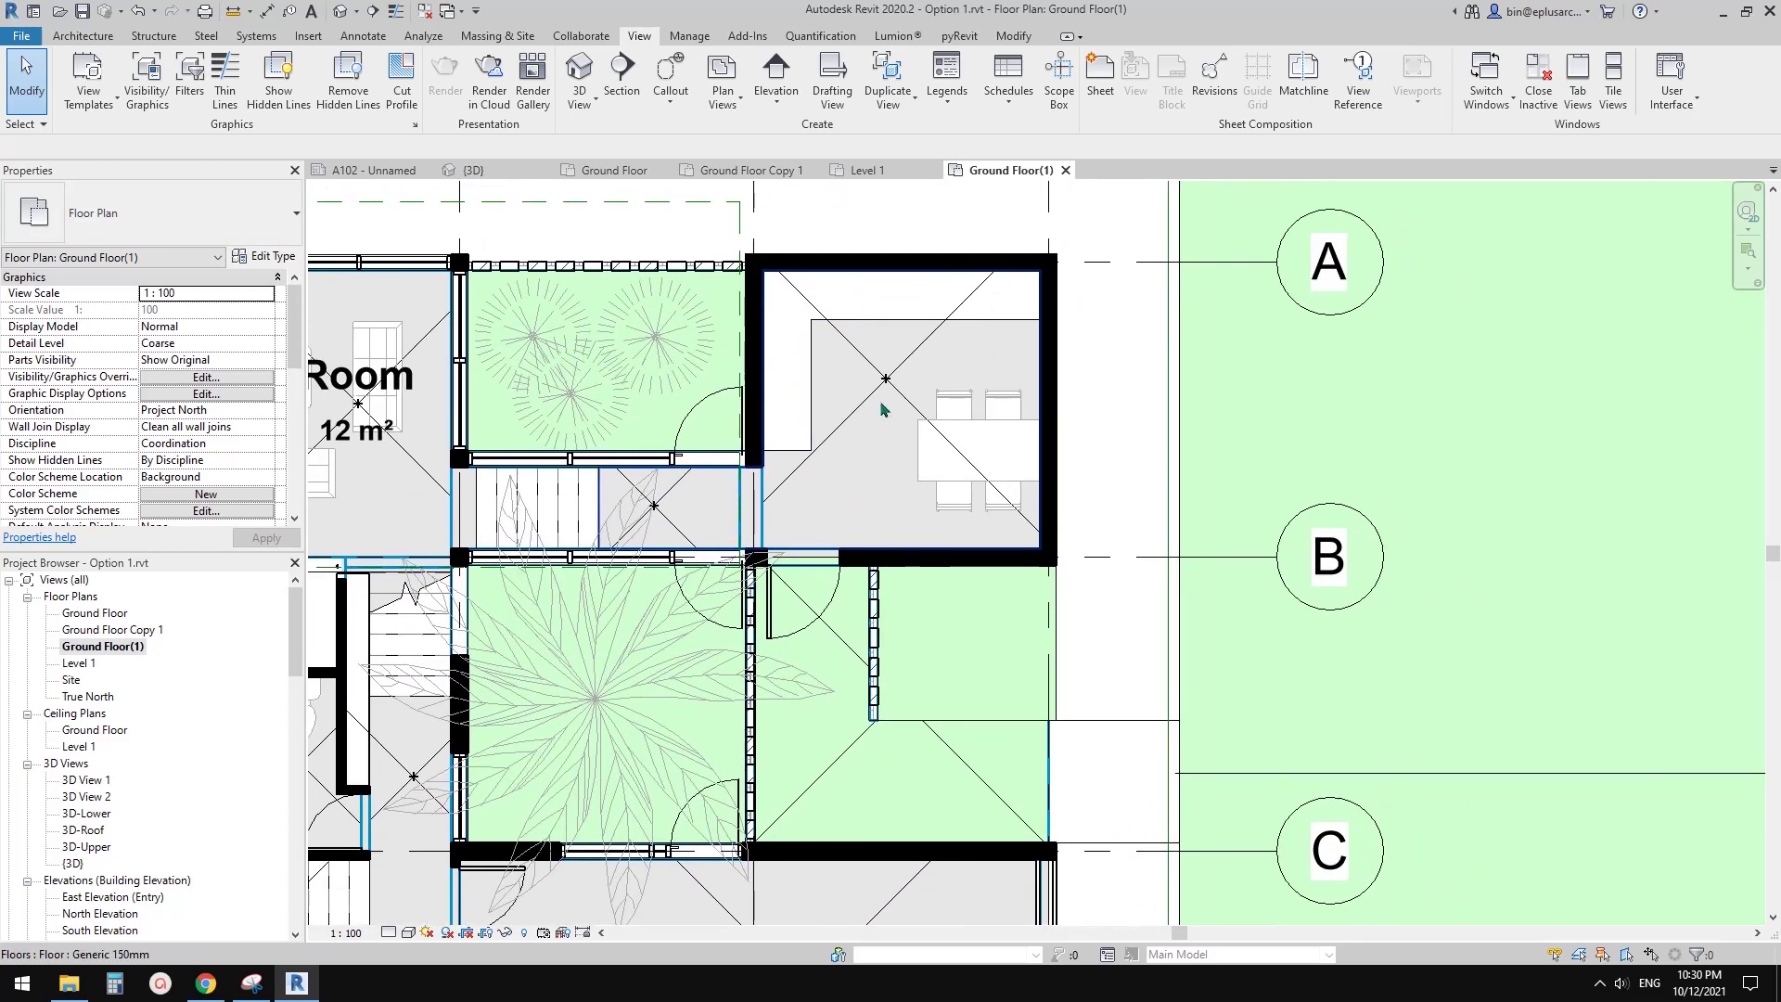
# Step: Inspect the dining room and its opening onto the stair landing at the plan region's edge
pyautogui.scroll(4, 874, 642)
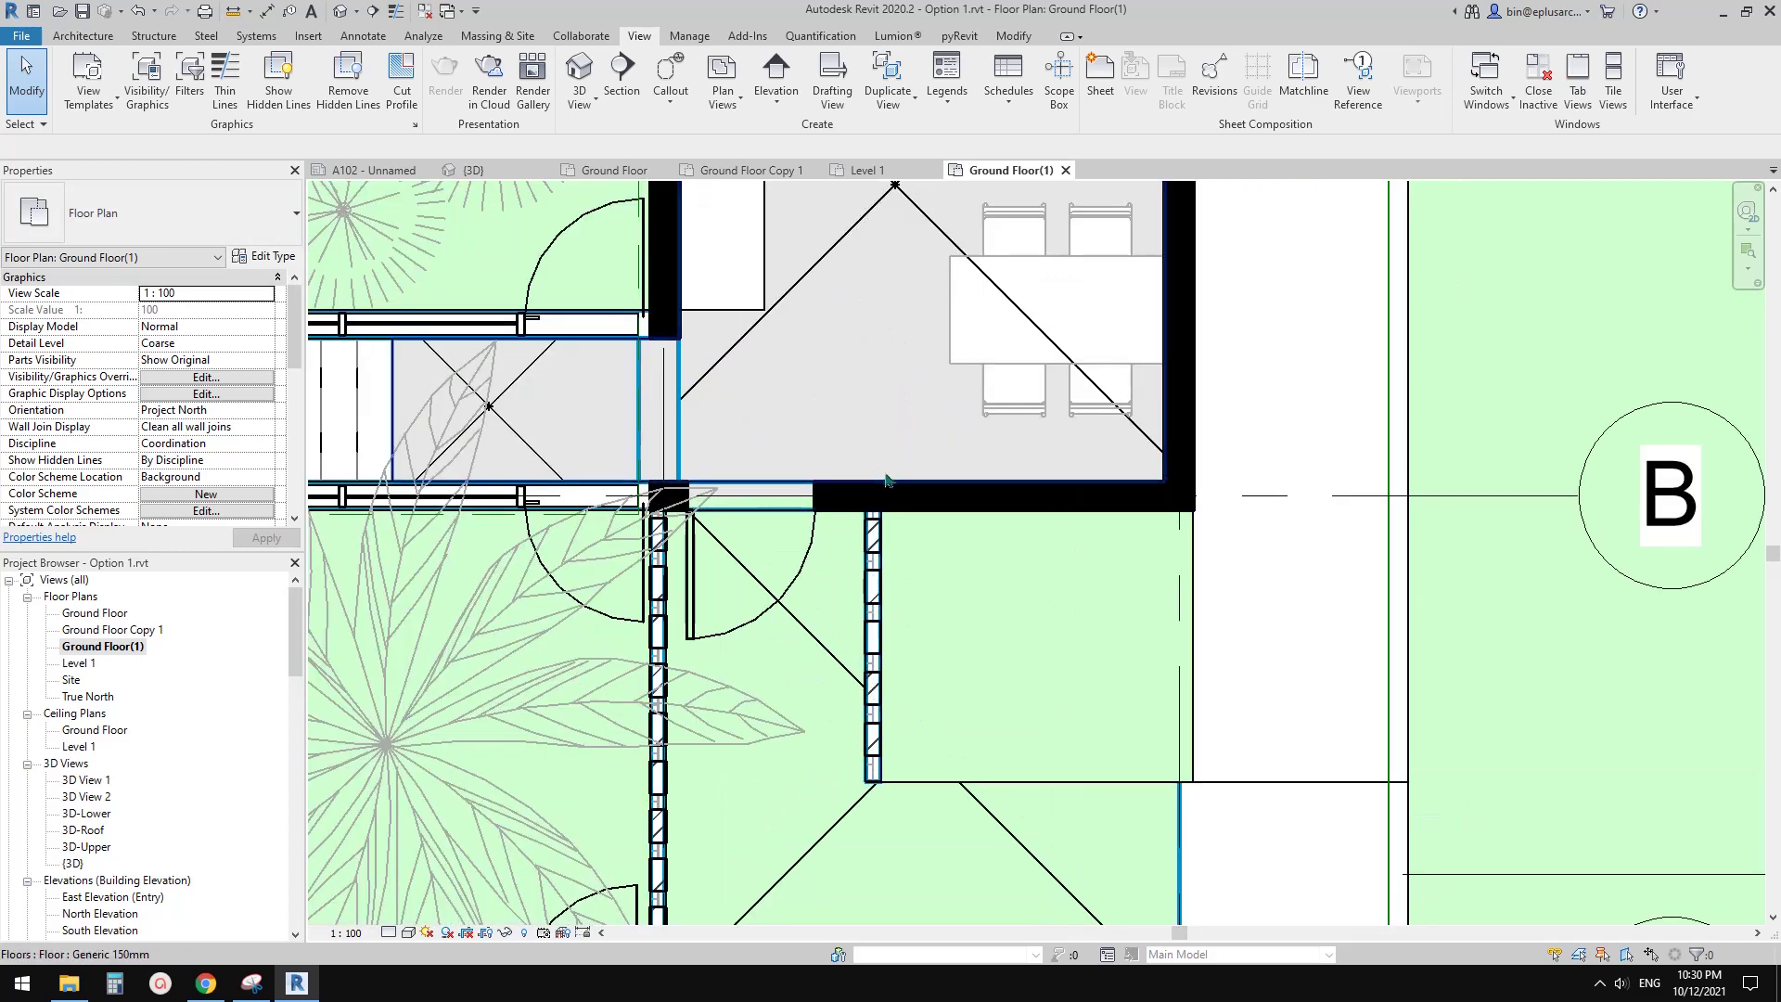
pyautogui.moveTo(886, 477); pyautogui.dragTo(838, 566, button='middle')
pyautogui.moveTo(871, 360); pyautogui.dragTo(876, 390, button='middle')
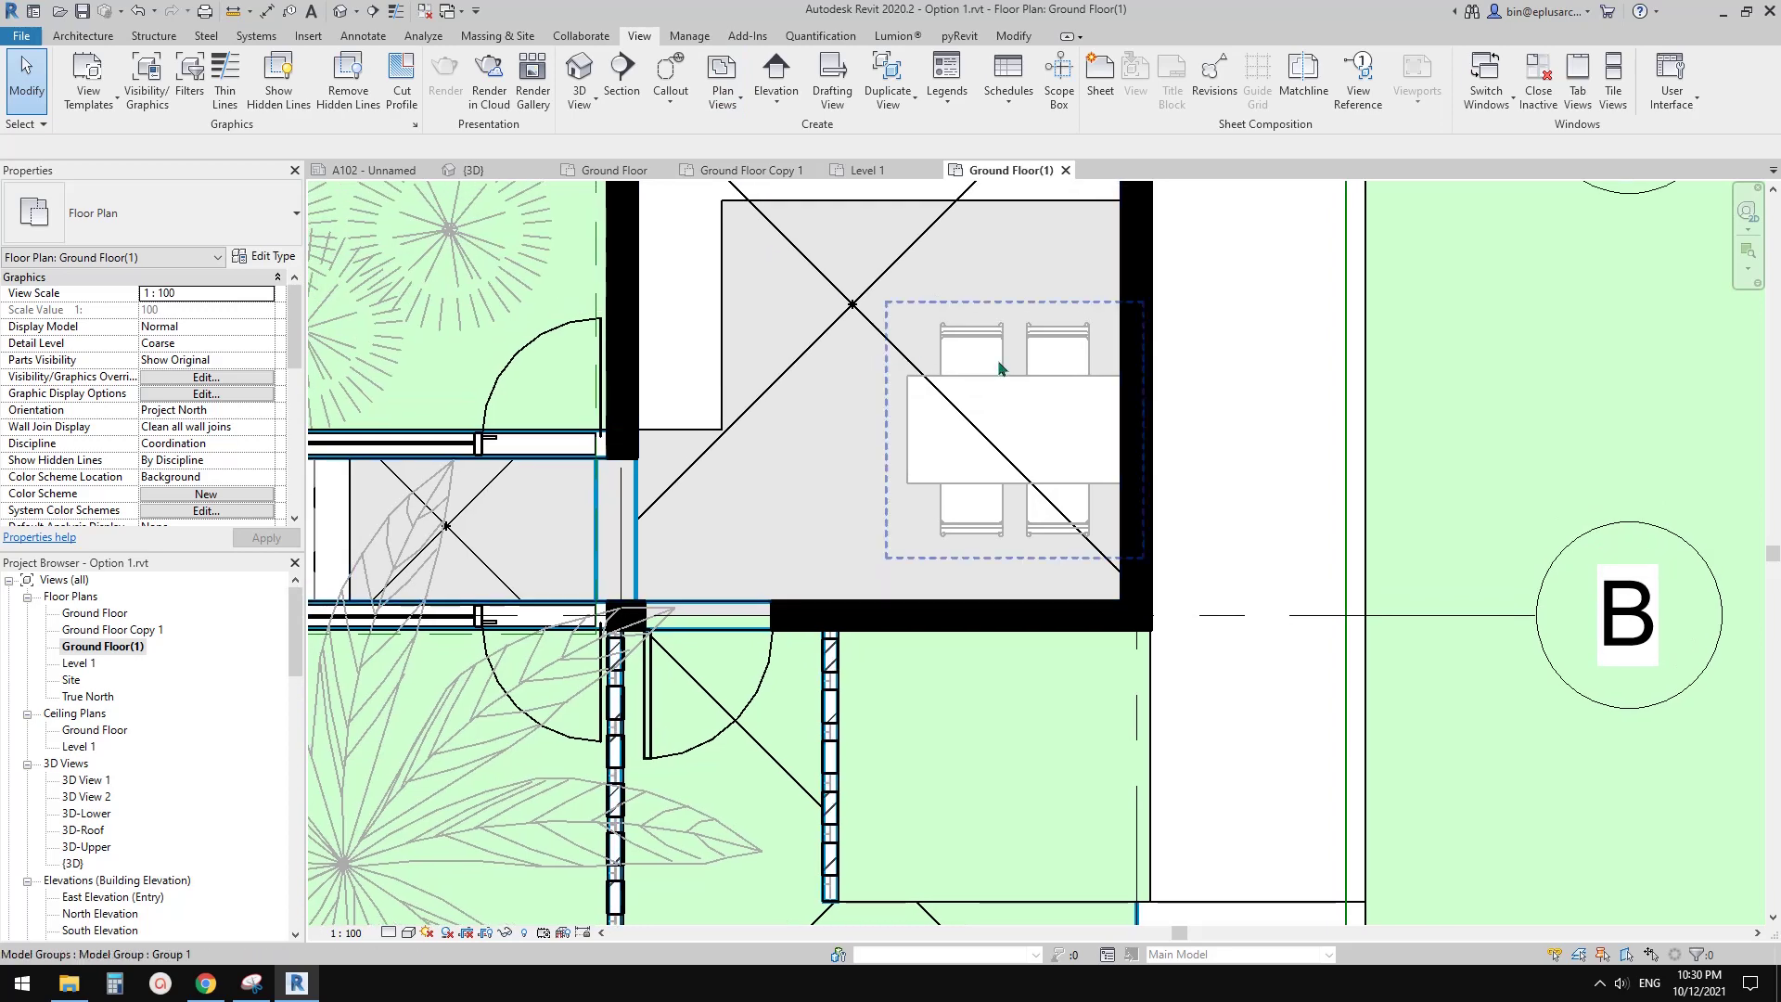
pyautogui.scroll(-4, 729, 354)
pyautogui.moveTo(725, 410); pyautogui.dragTo(1182, 513, button='middle')
pyautogui.moveTo(886, 429); pyautogui.dragTo(617, 381, button='middle')
pyautogui.scroll(1, 881, 528)
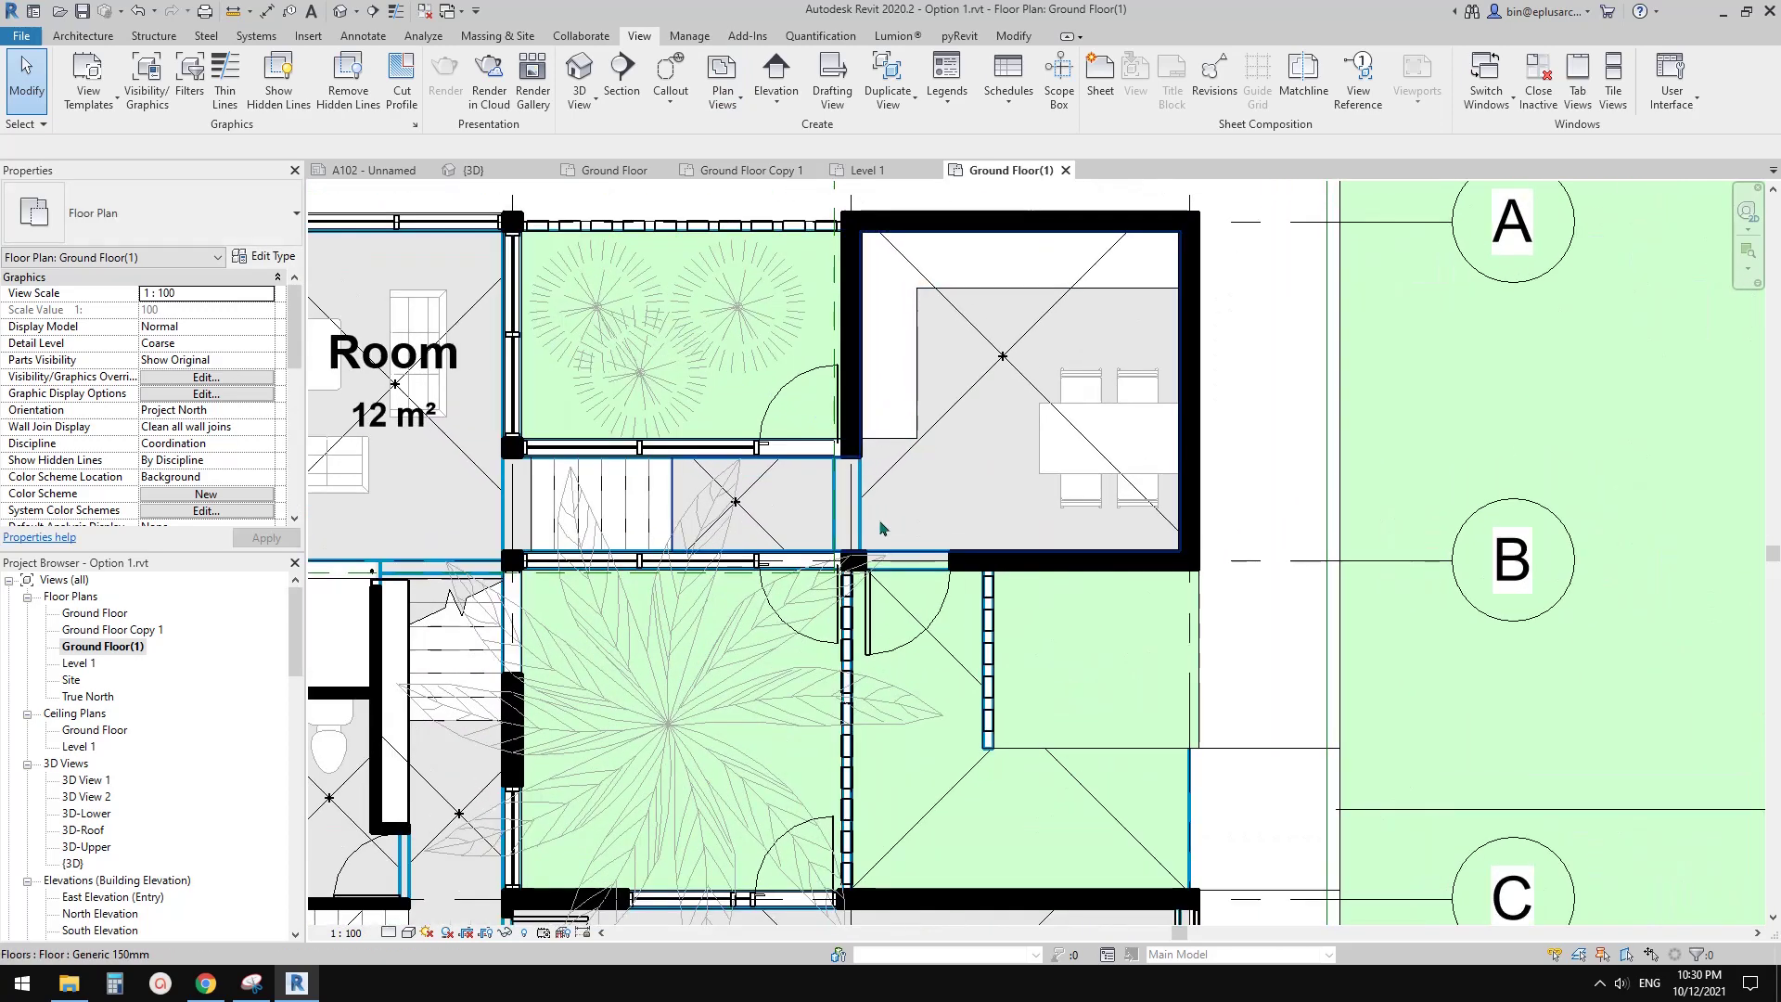
pyautogui.scroll(2, 880, 528)
pyautogui.scroll(1, 853, 482)
pyautogui.scroll(-1, 843, 458)
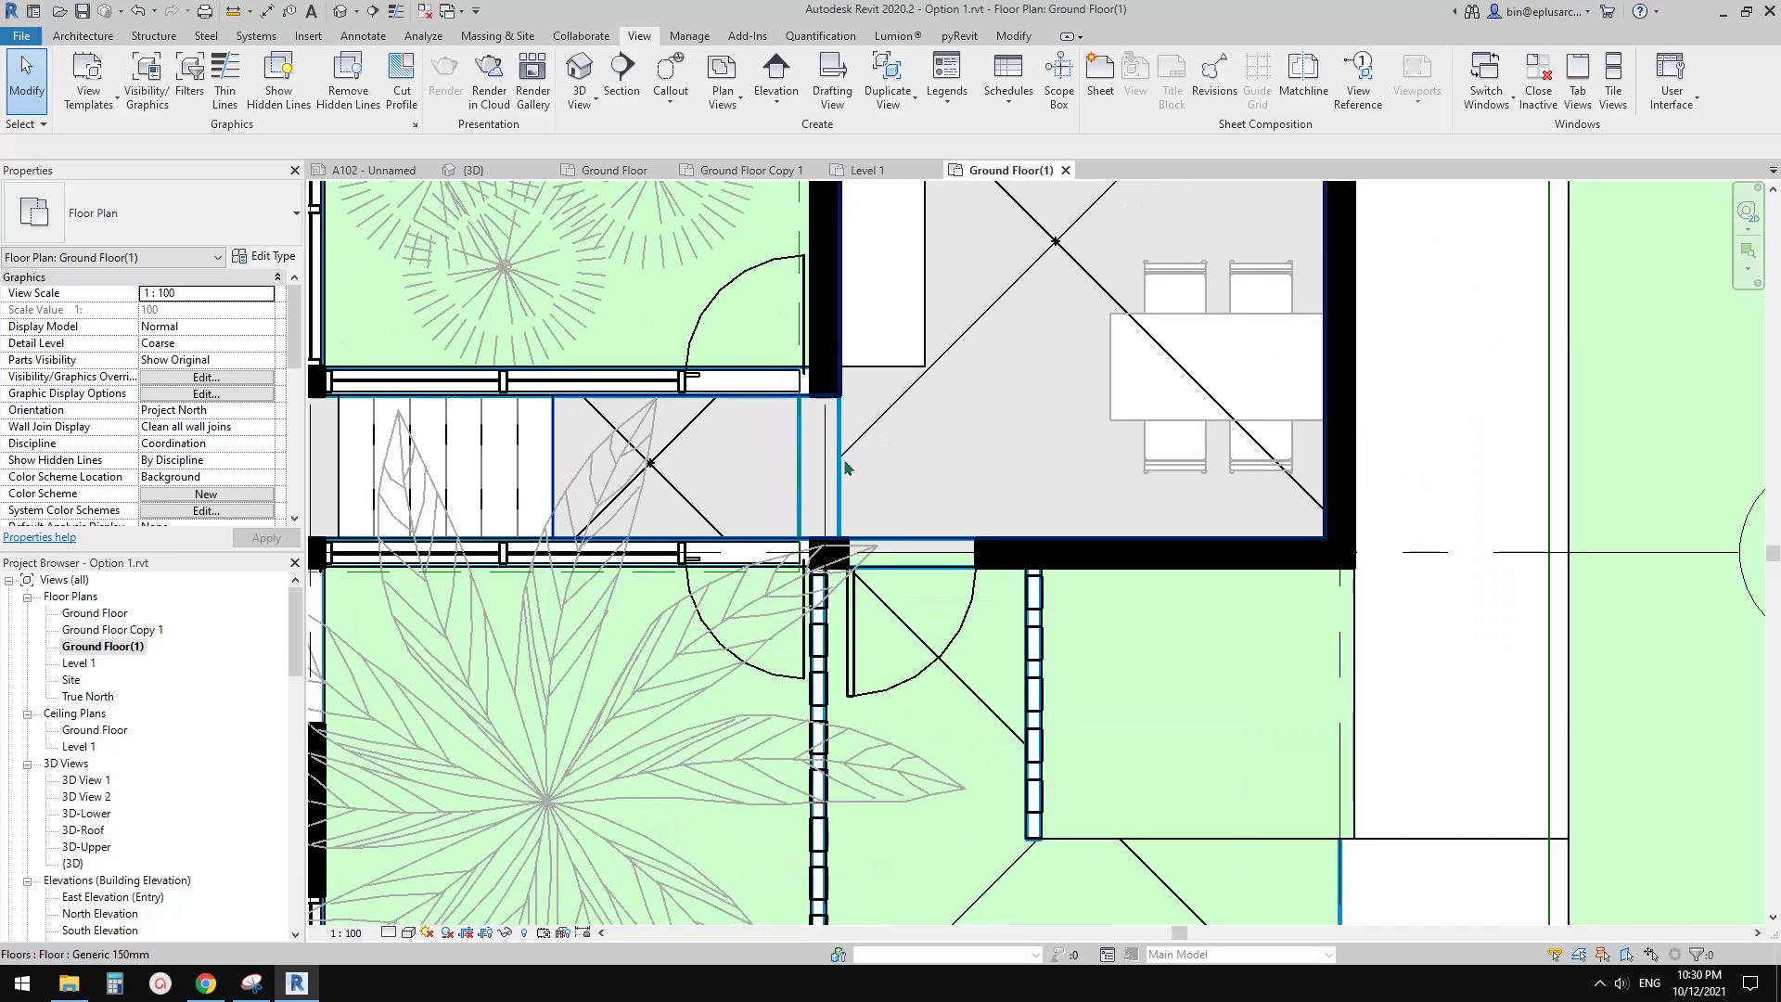
pyautogui.moveTo(843, 458); pyautogui.dragTo(1083, 373, button='middle')
# Step: Select the outer 200 mm wall of the room projecting between grids B and C to review its base and top offsets, and clear the selection
pyautogui.scroll(-3, 932, 376)
pyautogui.moveTo(777, 450); pyautogui.dragTo(1042, 306, button='middle')
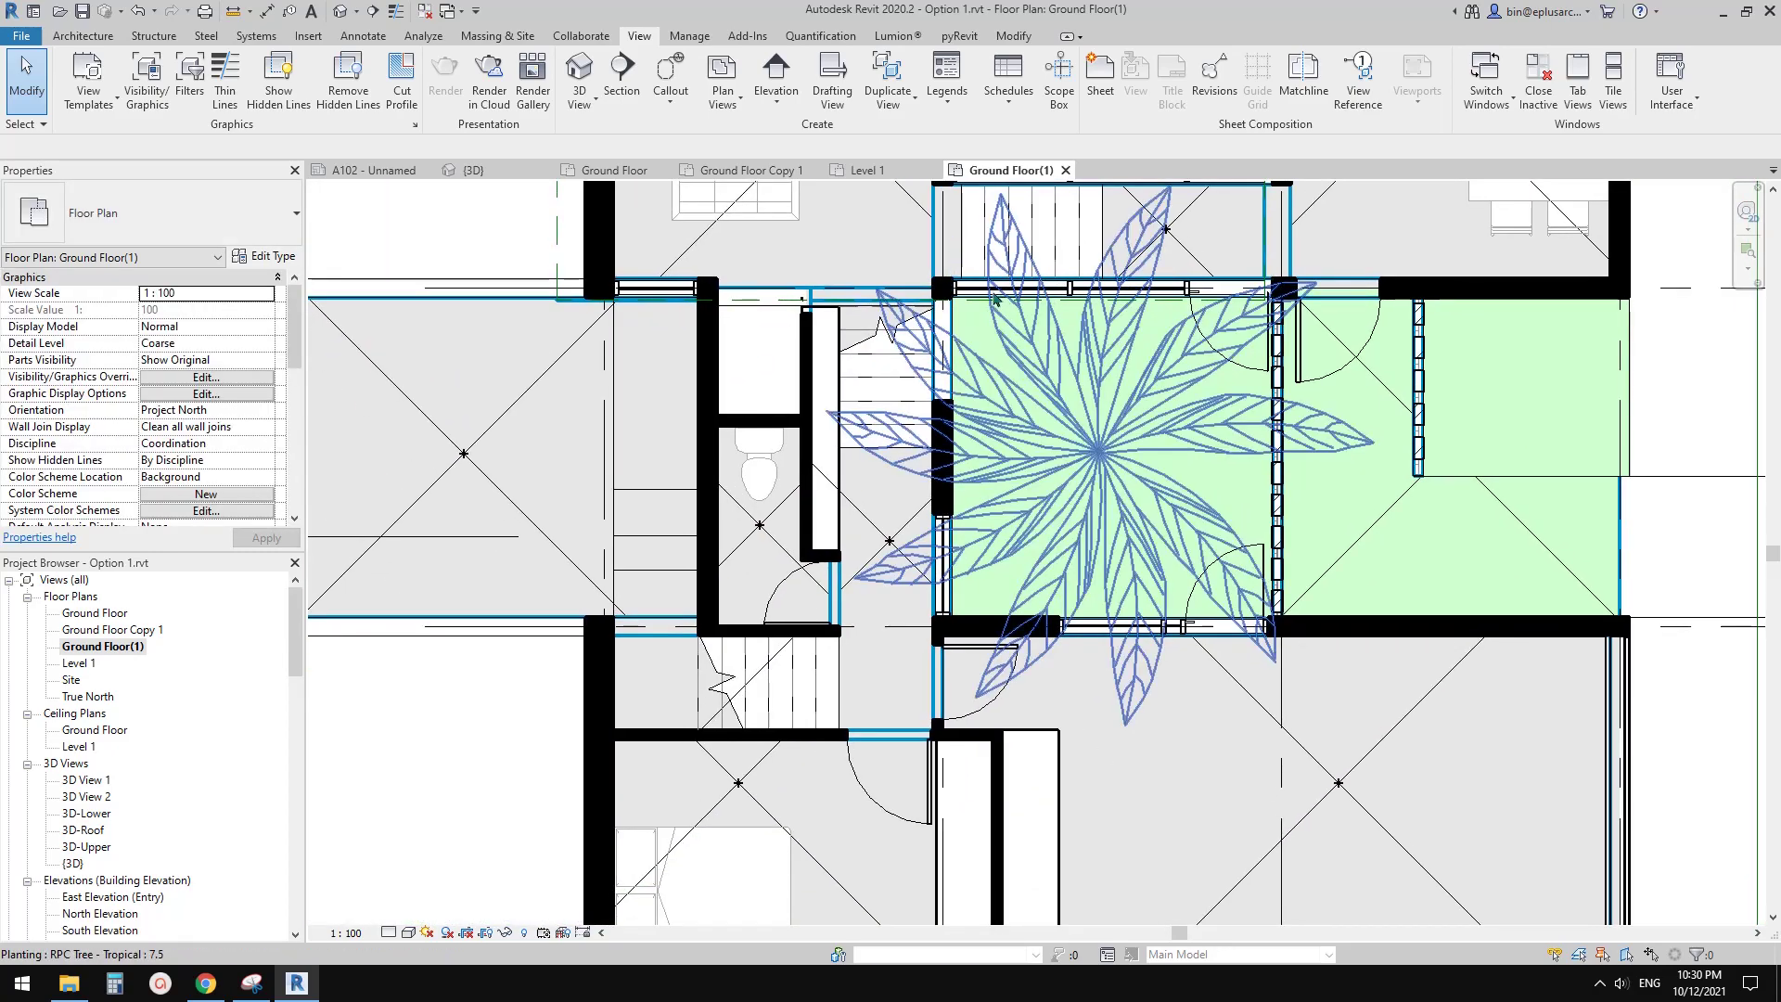
pyautogui.moveTo(916, 371); pyautogui.dragTo(866, 273, button='middle')
pyautogui.moveTo(969, 454); pyautogui.dragTo(835, 259, button='middle')
pyautogui.moveTo(930, 334); pyautogui.dragTo(1011, 362, button='middle')
pyautogui.moveTo(839, 371); pyautogui.dragTo(1026, 478, button='middle')
pyautogui.moveTo(803, 417); pyautogui.dragTo(1081, 557, button='middle')
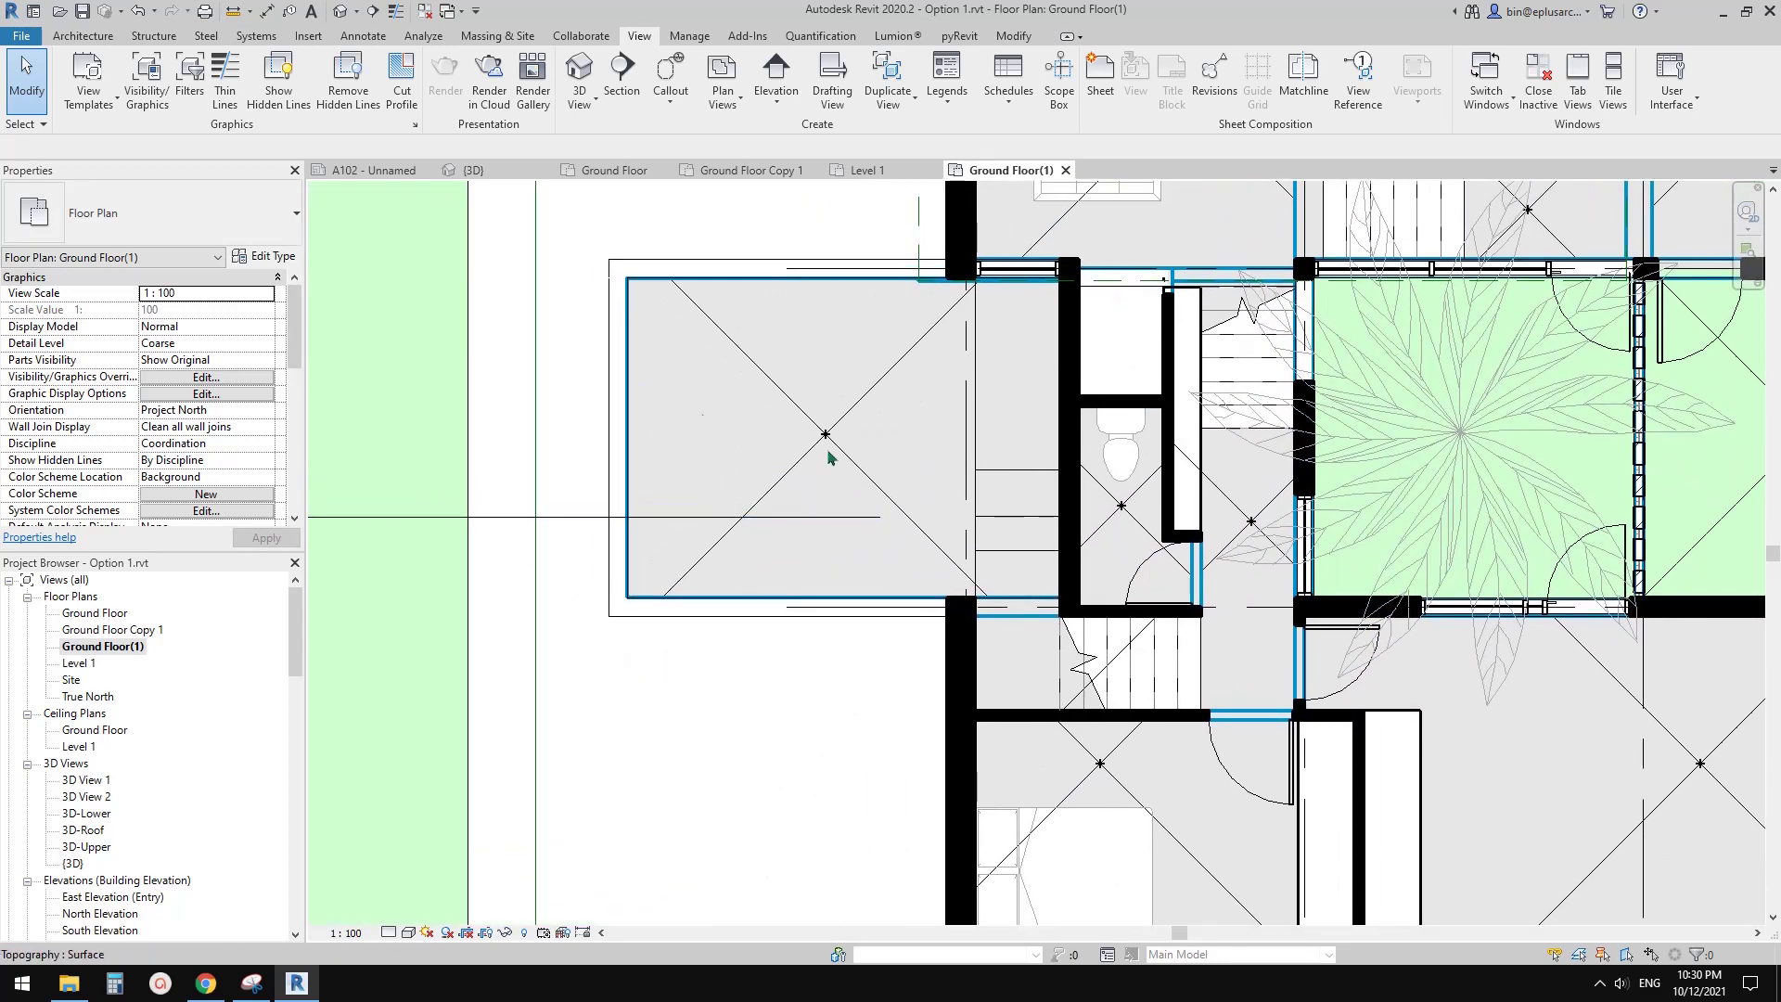
pyautogui.scroll(2, 638, 369)
pyautogui.click(638, 368)
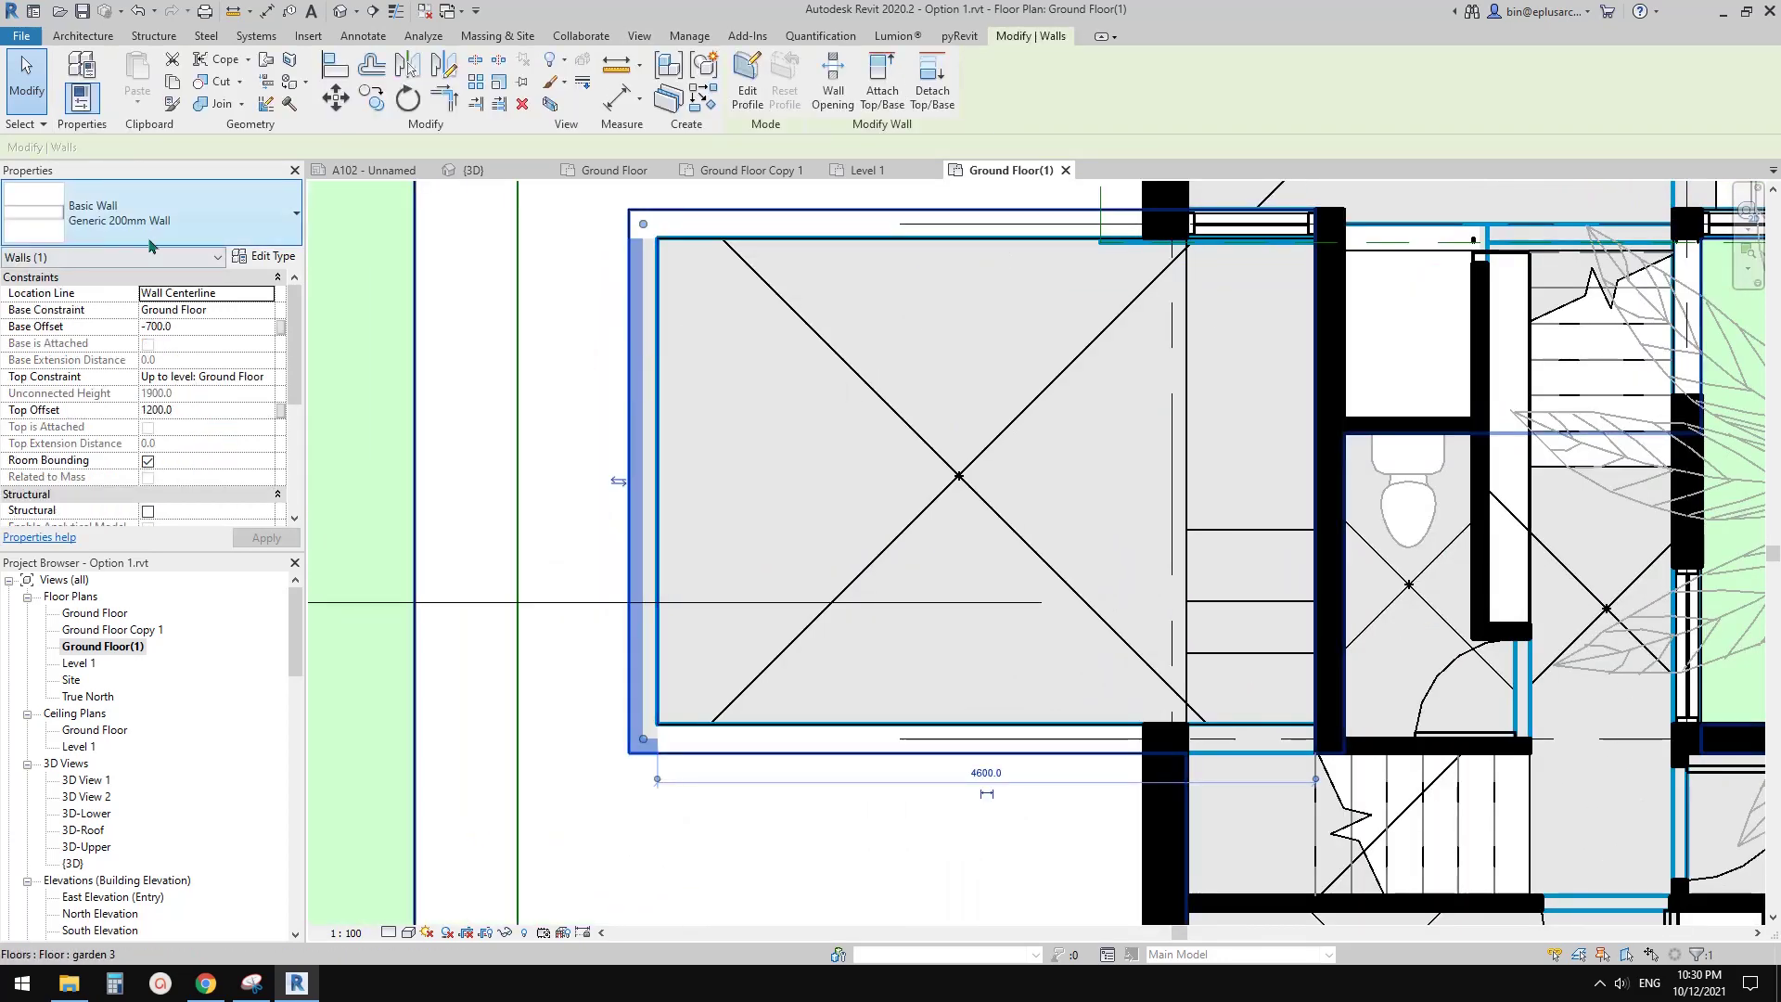
pyautogui.scroll(5, 711, 397)
pyautogui.press('Escape')
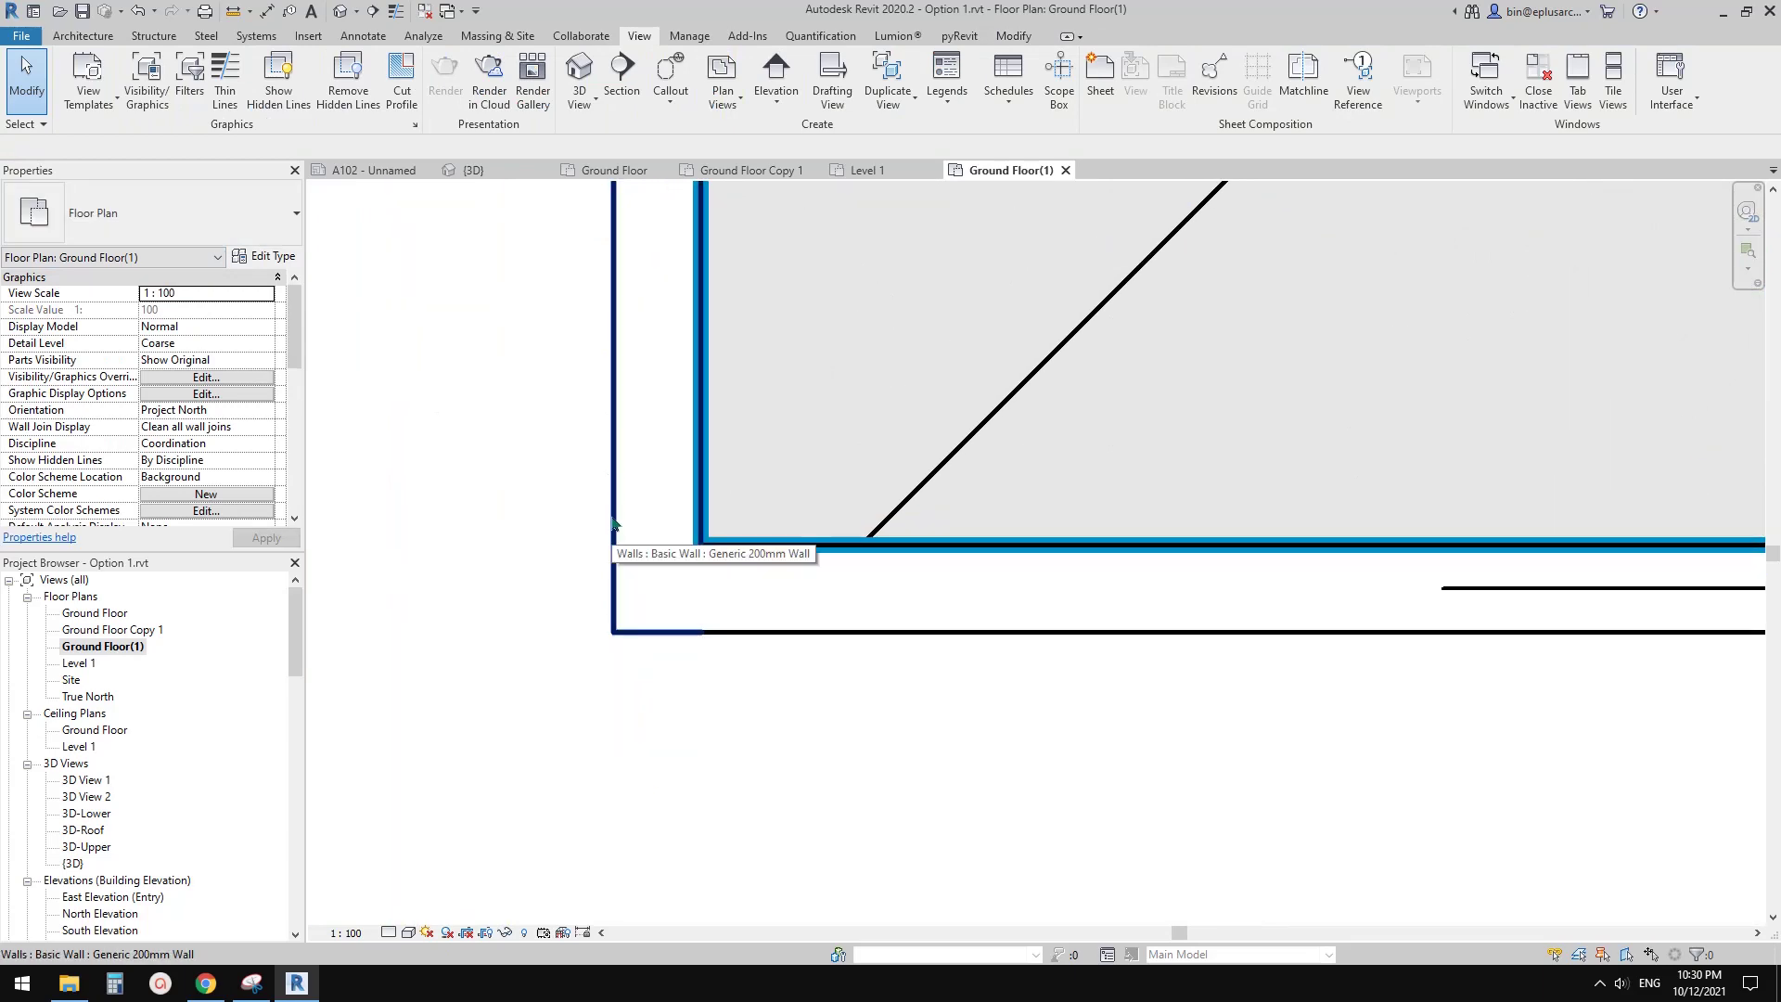
# Step: Set the Ground Floor(1) plan's detail level to Medium
pyautogui.scroll(-3, 613, 525)
pyautogui.moveTo(991, 577); pyautogui.dragTo(626, 490, button='middle')
pyautogui.moveTo(976, 531); pyautogui.dragTo(624, 528, button='middle')
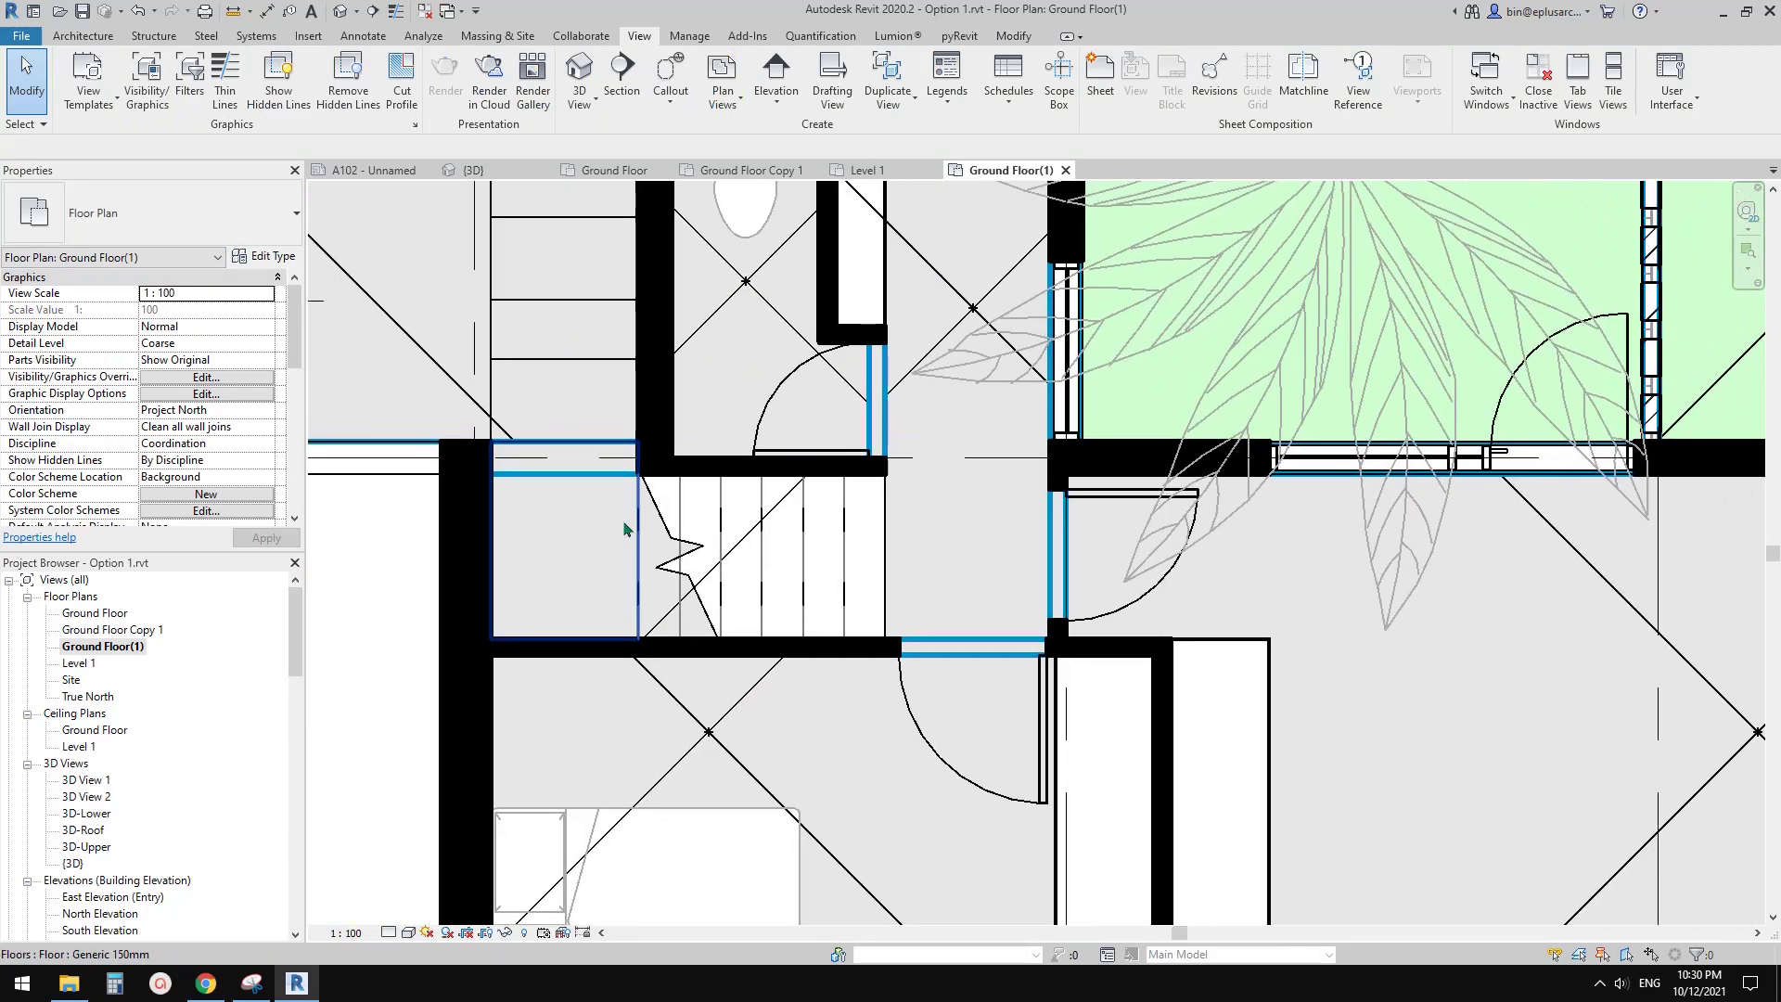
pyautogui.scroll(-2, 625, 528)
pyautogui.moveTo(880, 455); pyautogui.dragTo(1089, 413, button='middle')
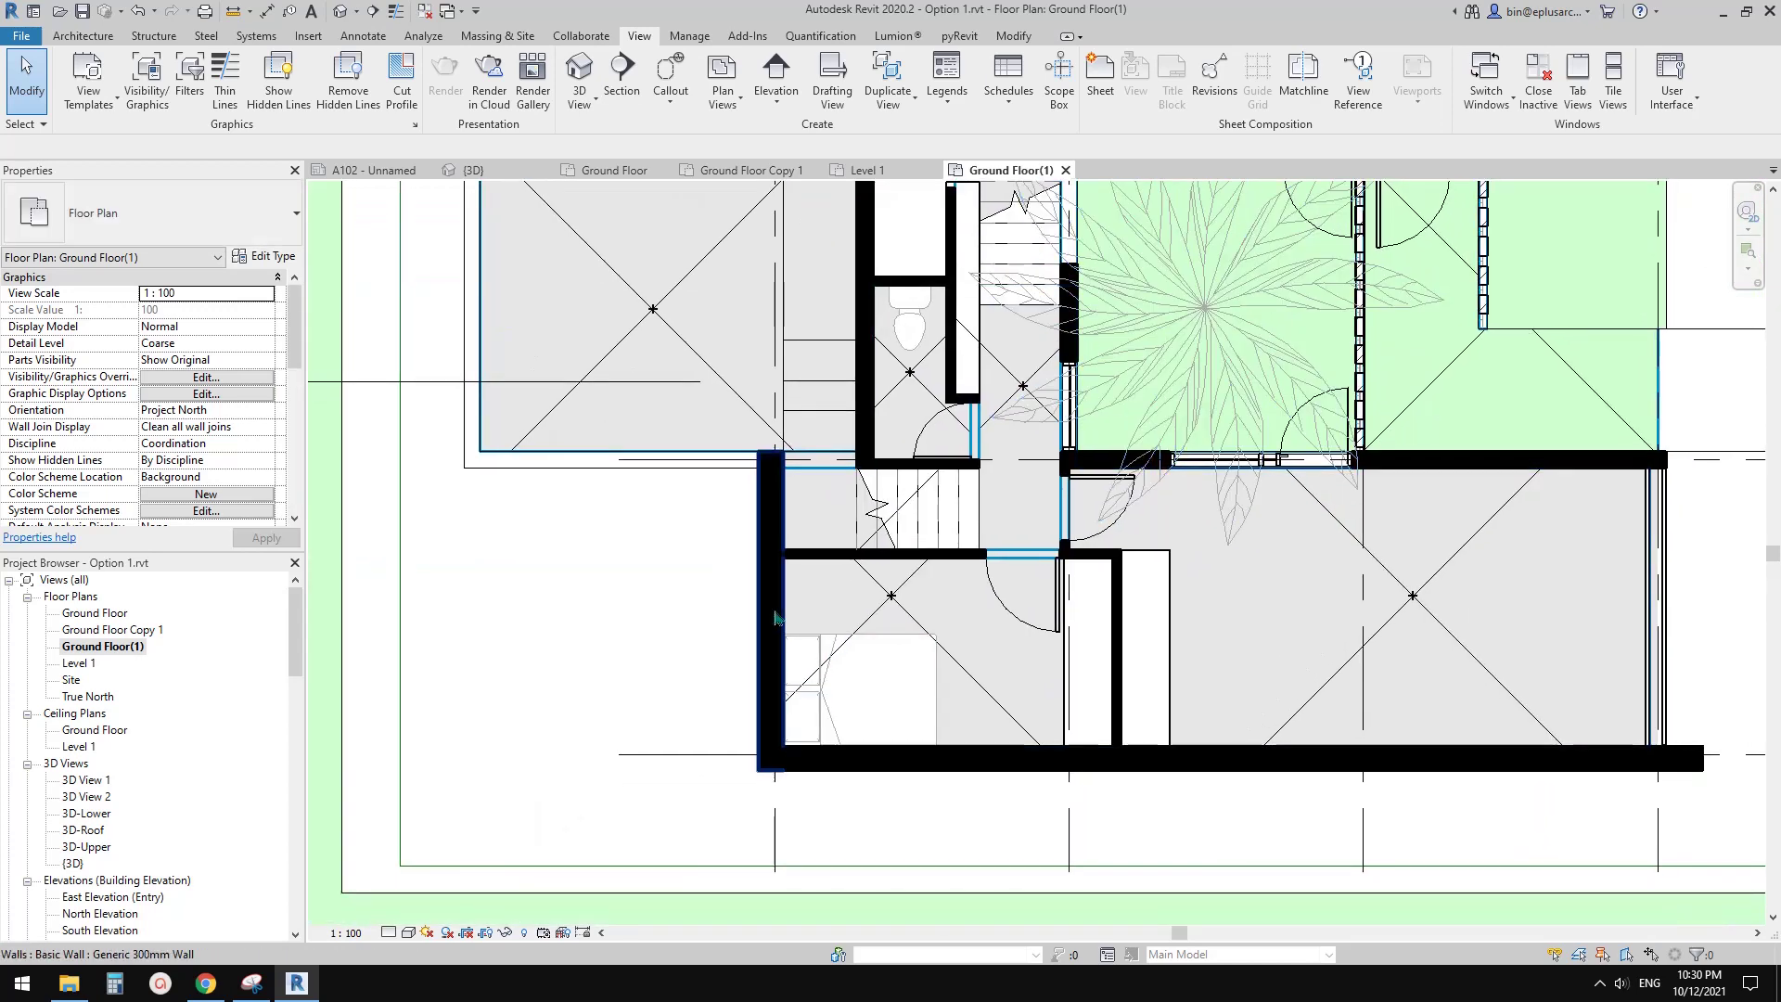
pyautogui.scroll(2, 598, 660)
pyautogui.click(389, 934)
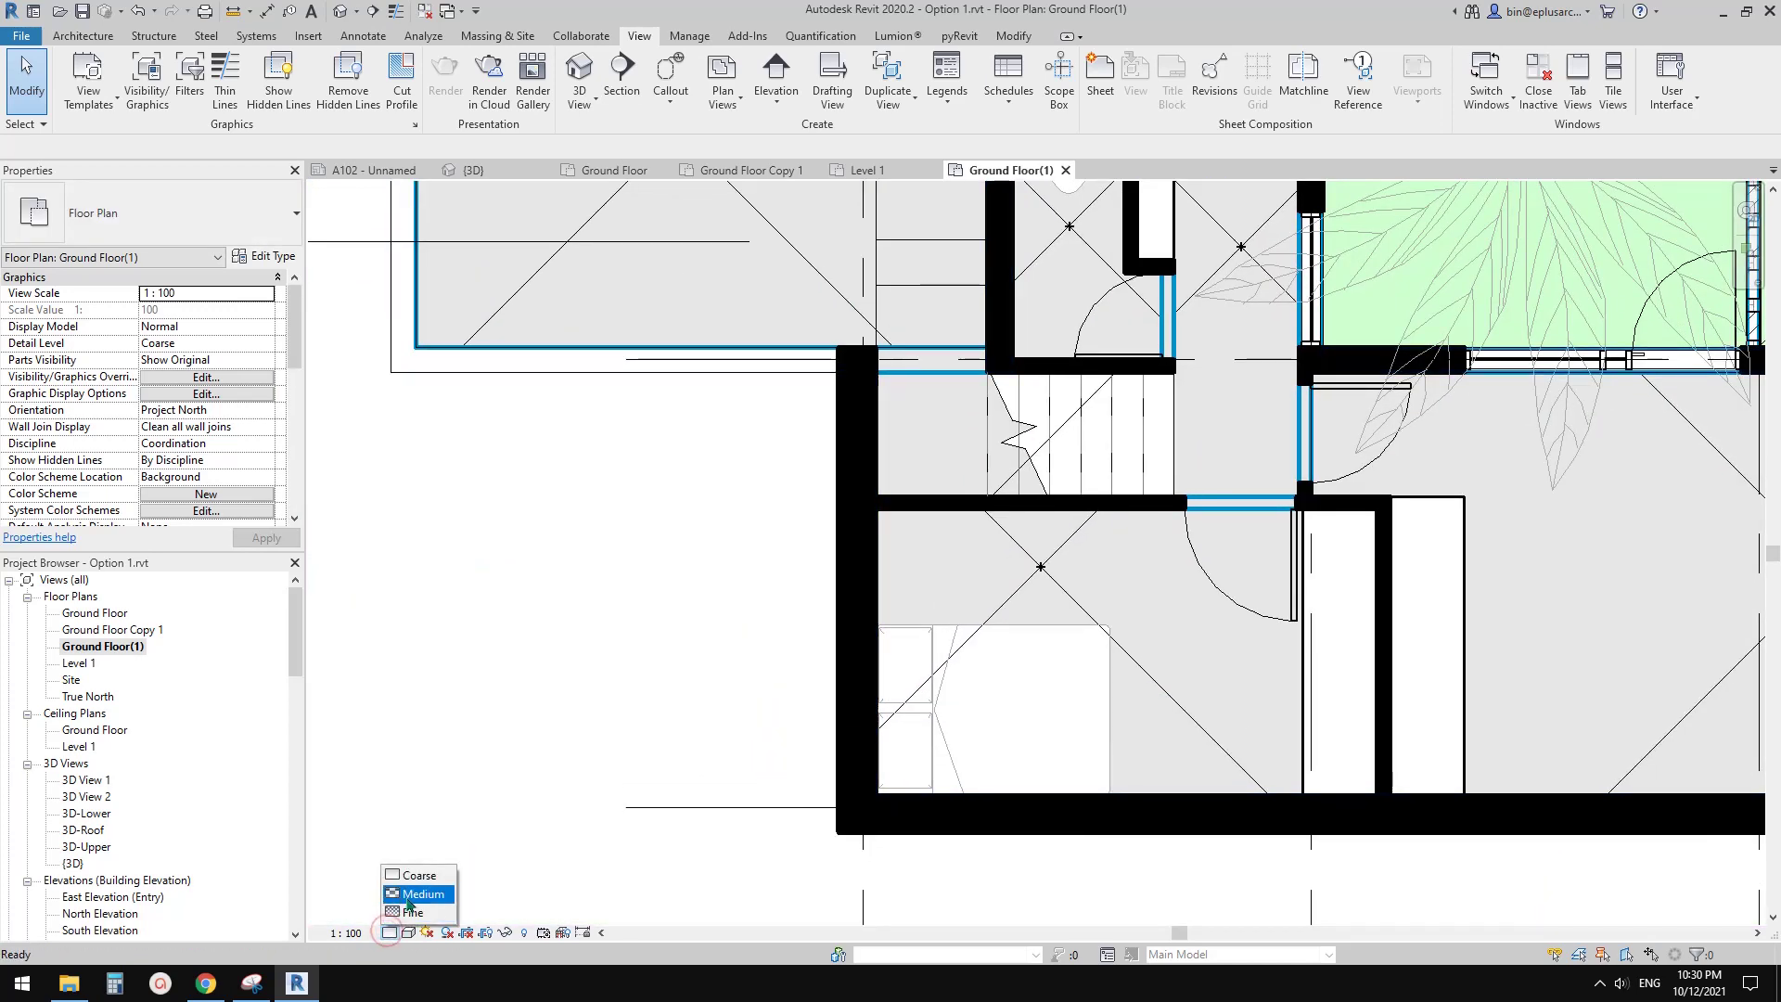
pyautogui.click(409, 896)
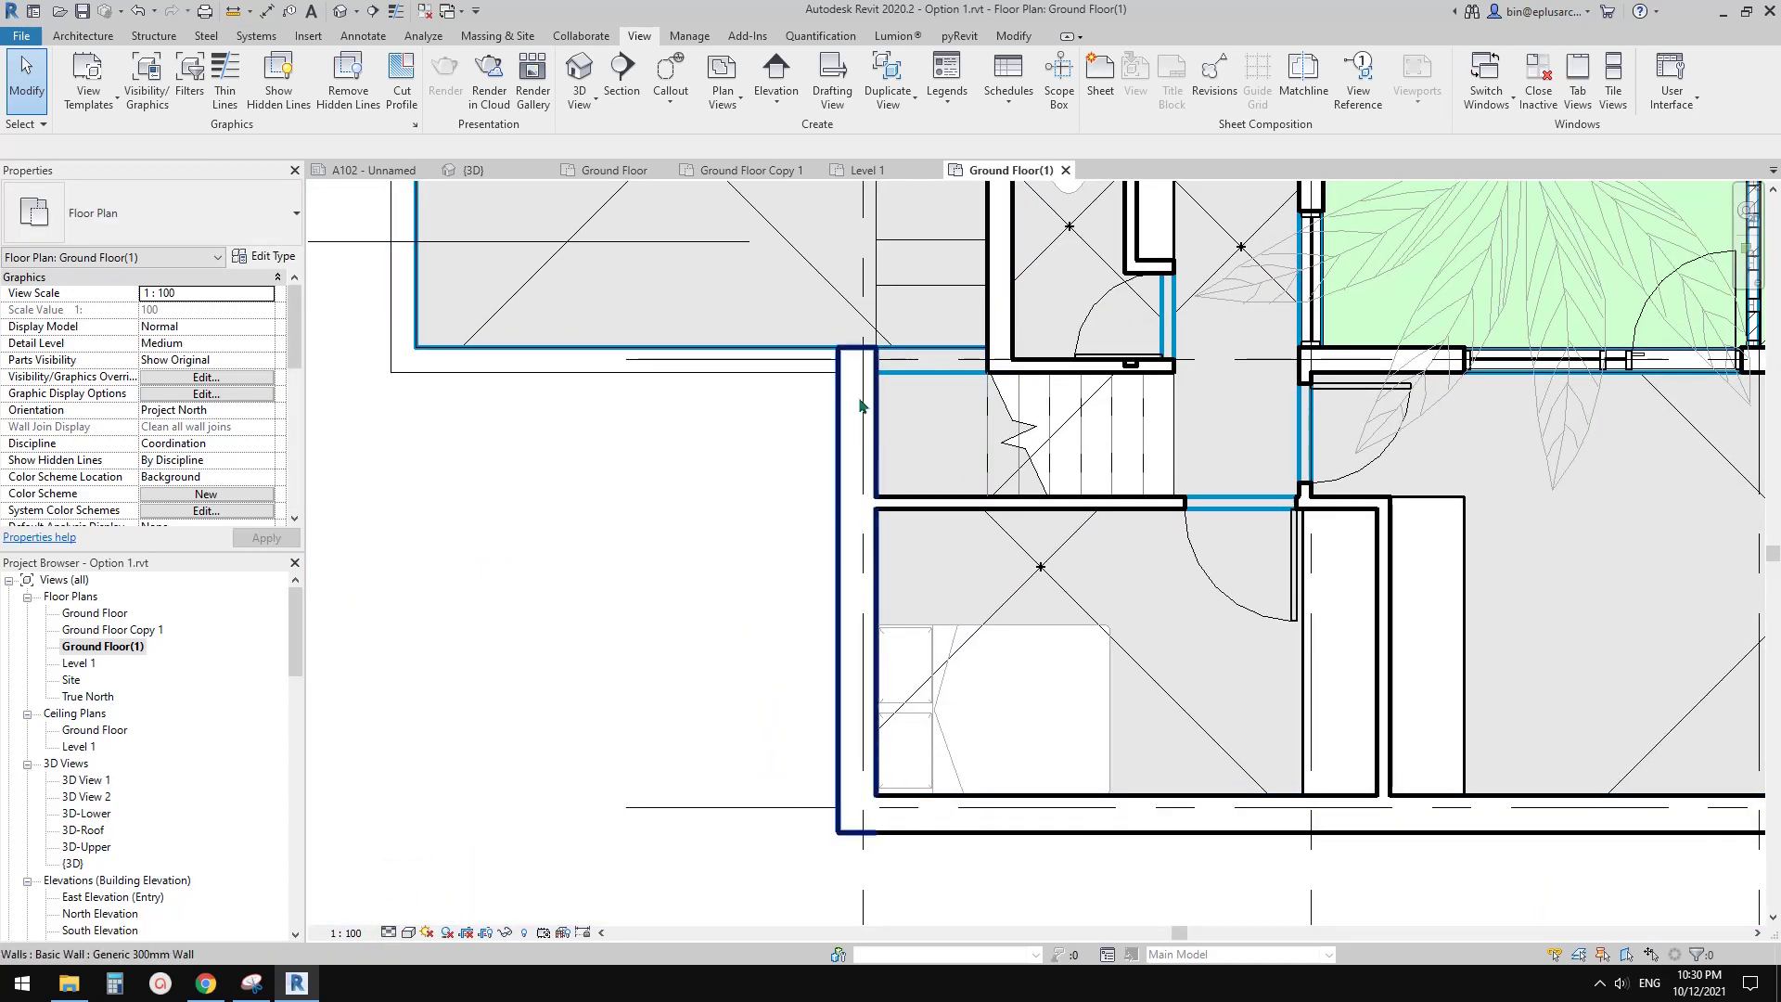
# Step: Compare the line thickness of the cut 300 mm wall with that of the projecting room's low 200 mm wall
pyautogui.scroll(4, 860, 406)
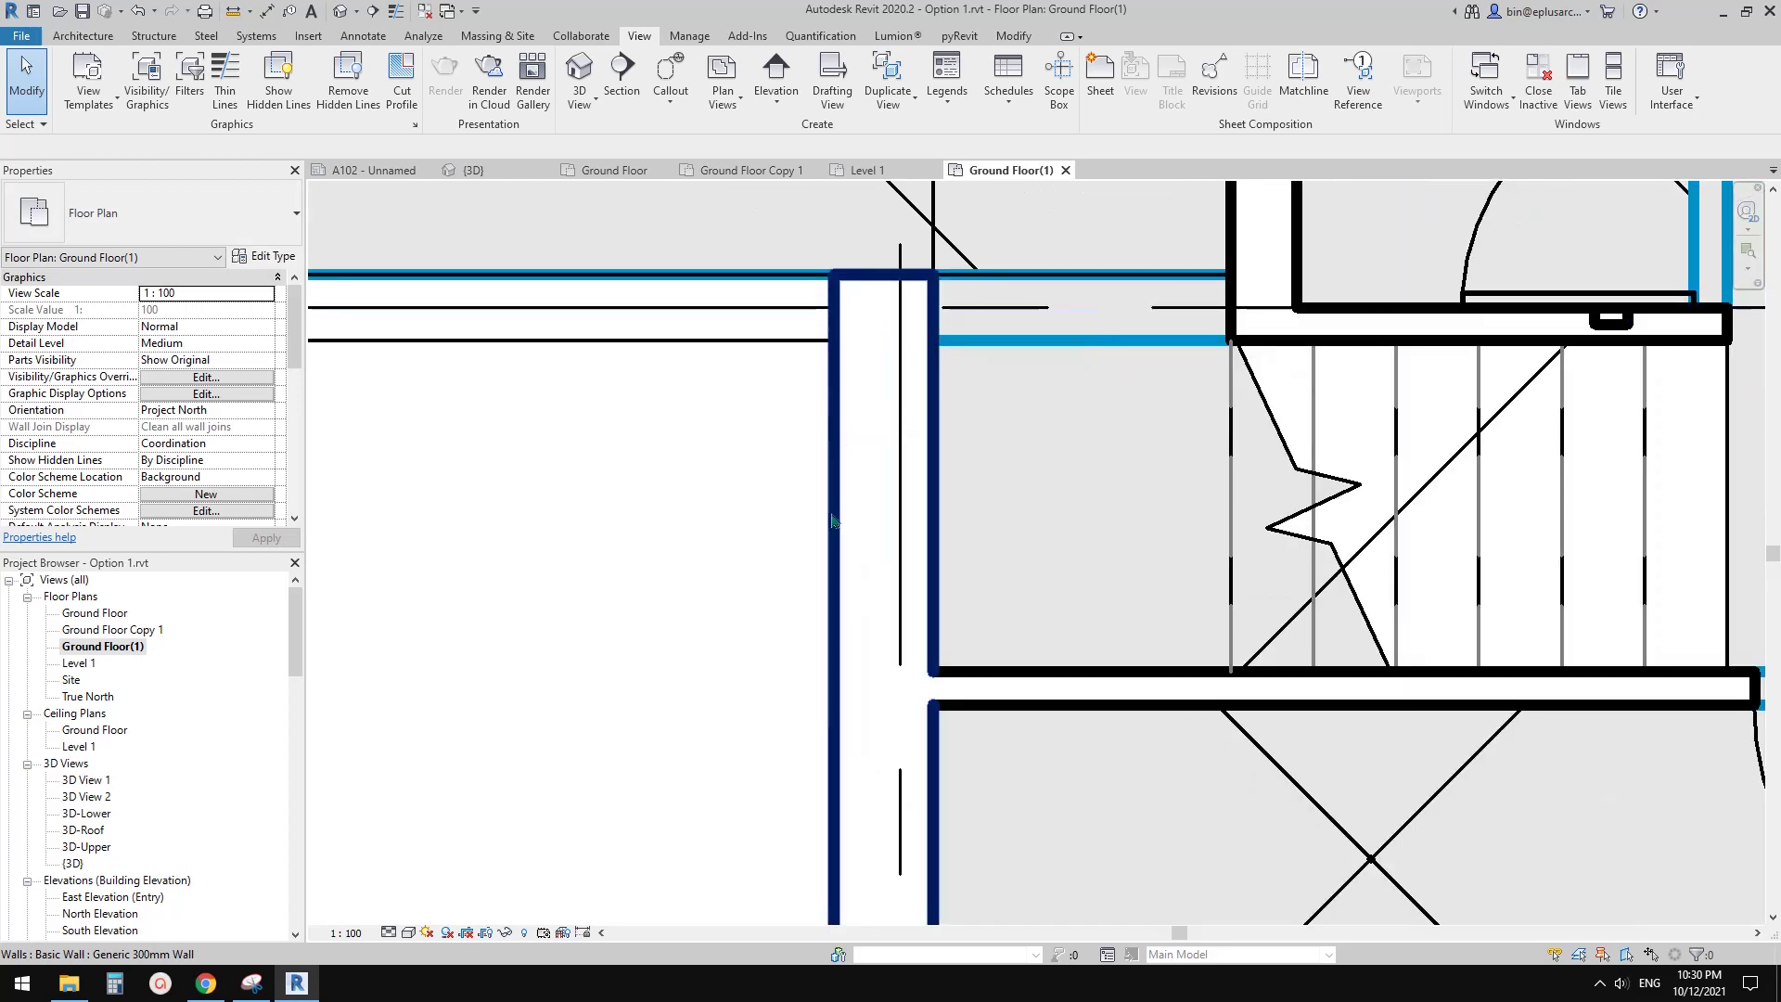
pyautogui.scroll(-2, 826, 473)
pyautogui.moveTo(659, 458); pyautogui.dragTo(1307, 479, button='middle')
pyautogui.scroll(2, 749, 365)
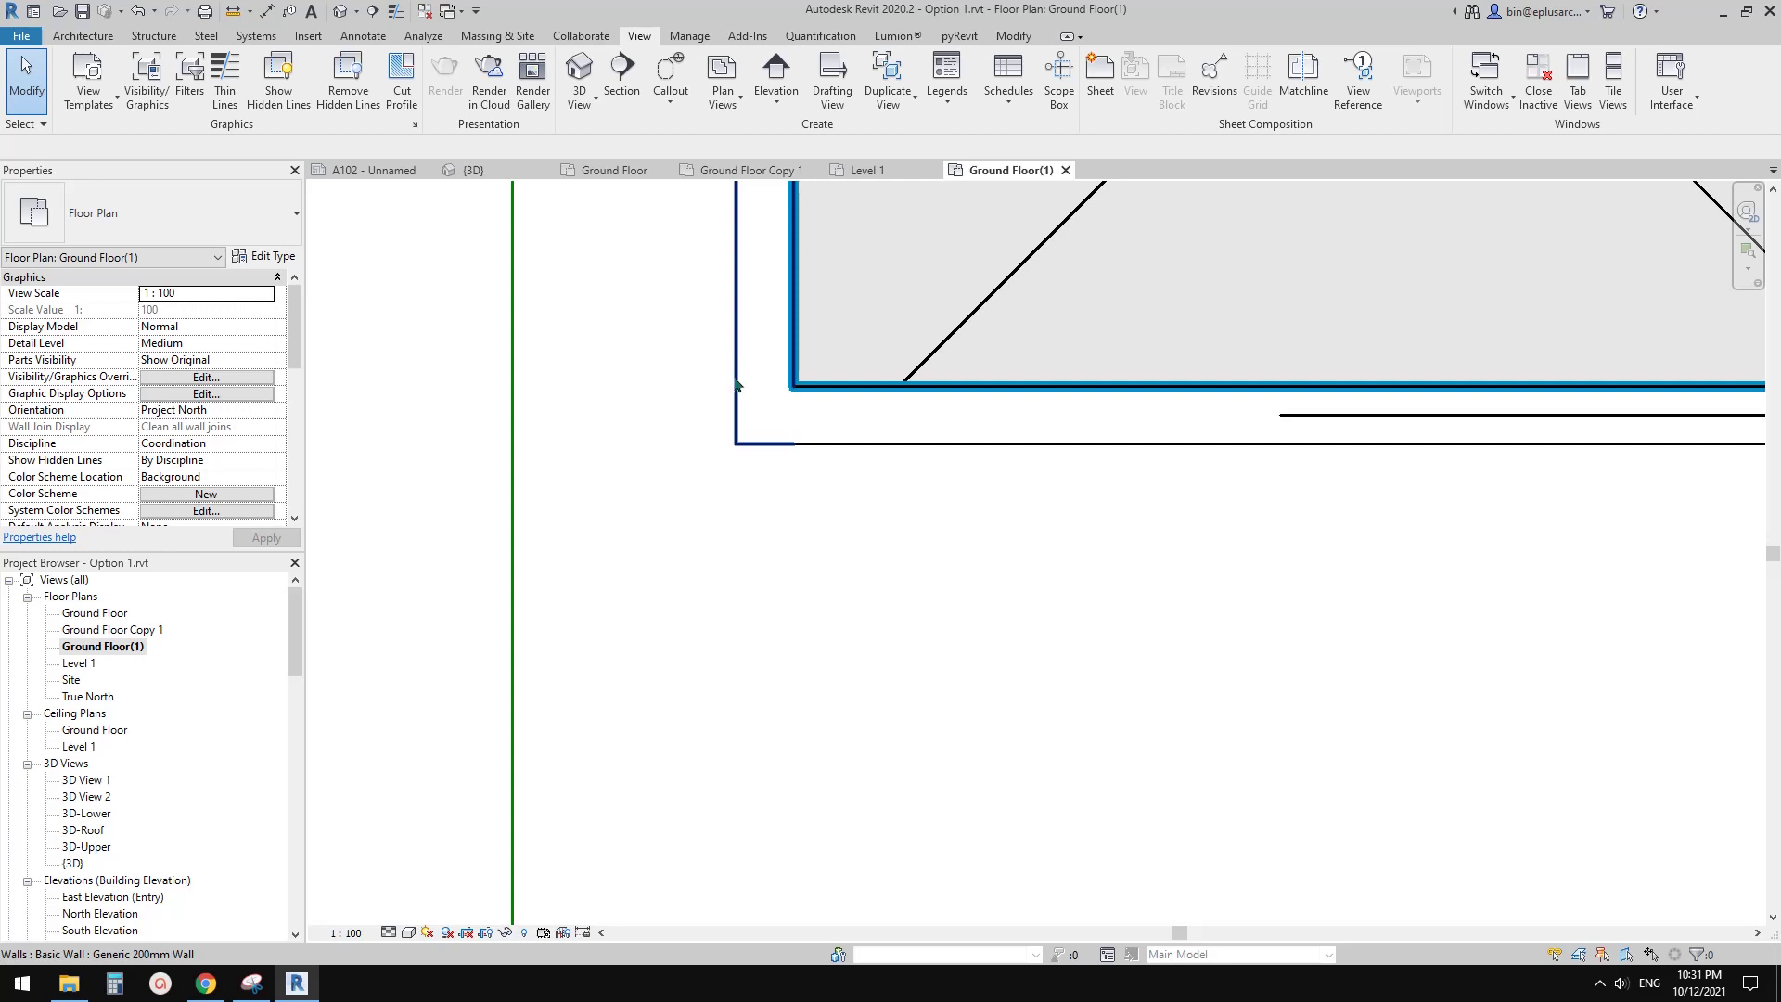
pyautogui.moveTo(736, 383); pyautogui.dragTo(725, 431, button='middle')
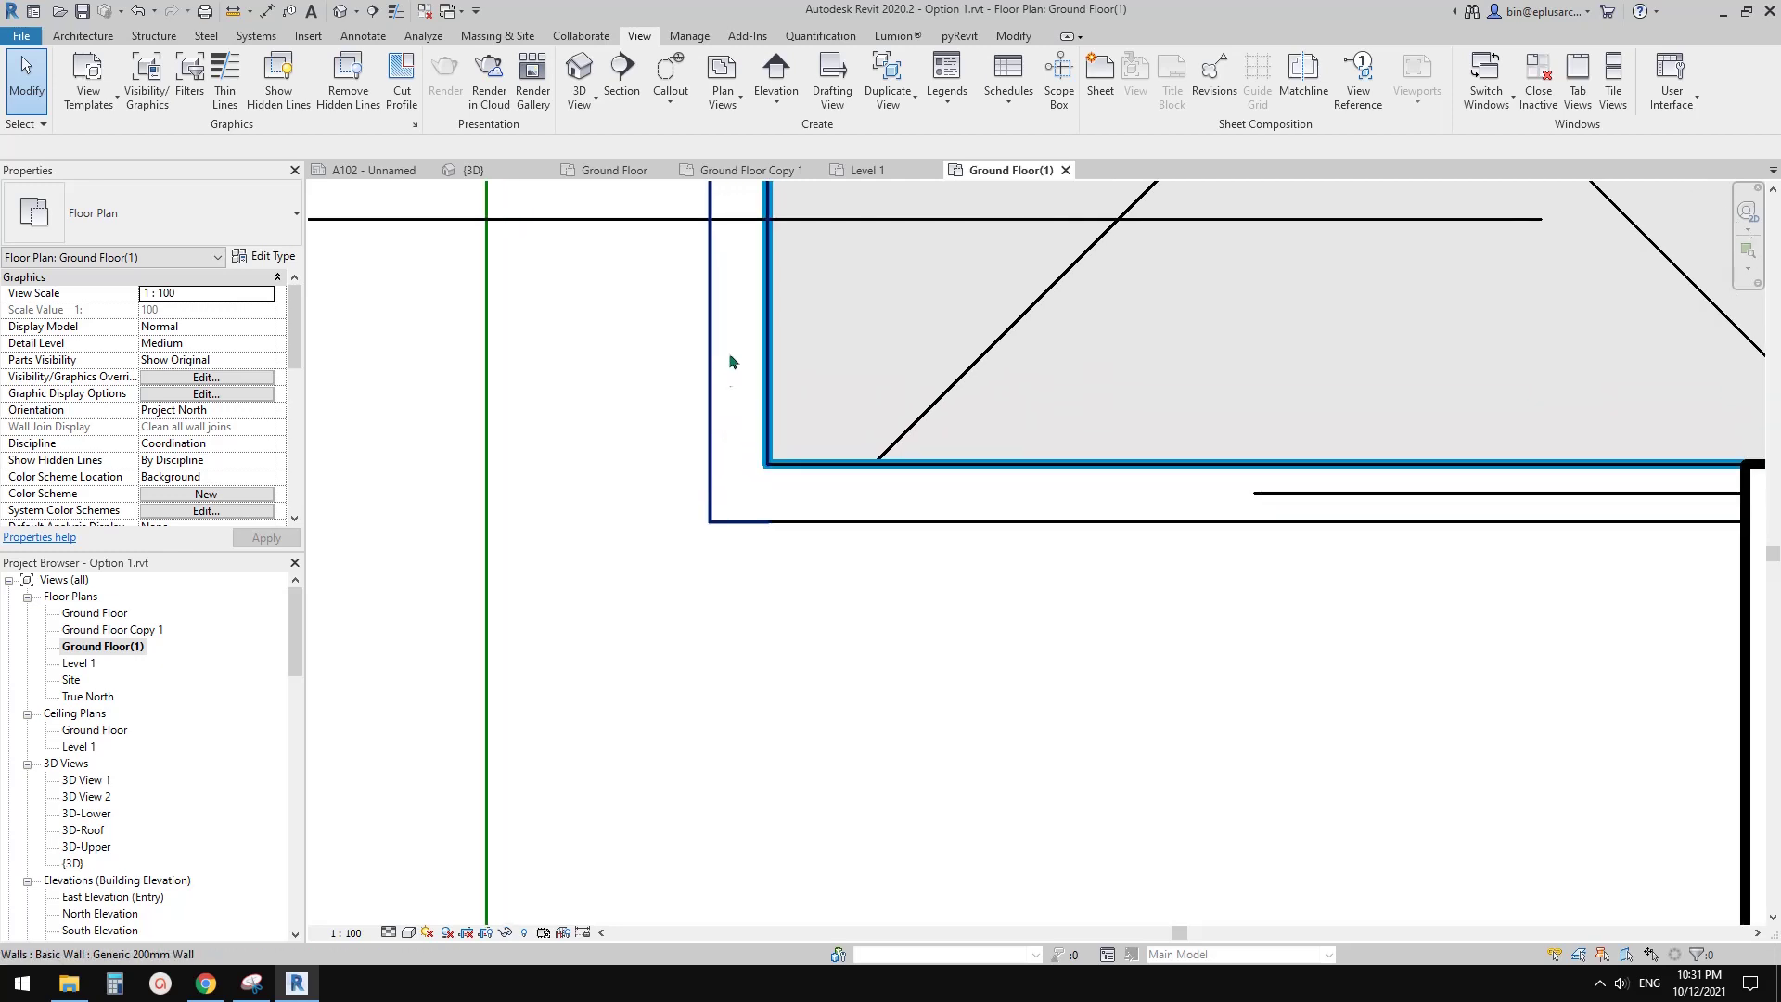
pyautogui.scroll(1, 712, 382)
pyautogui.scroll(2, 712, 380)
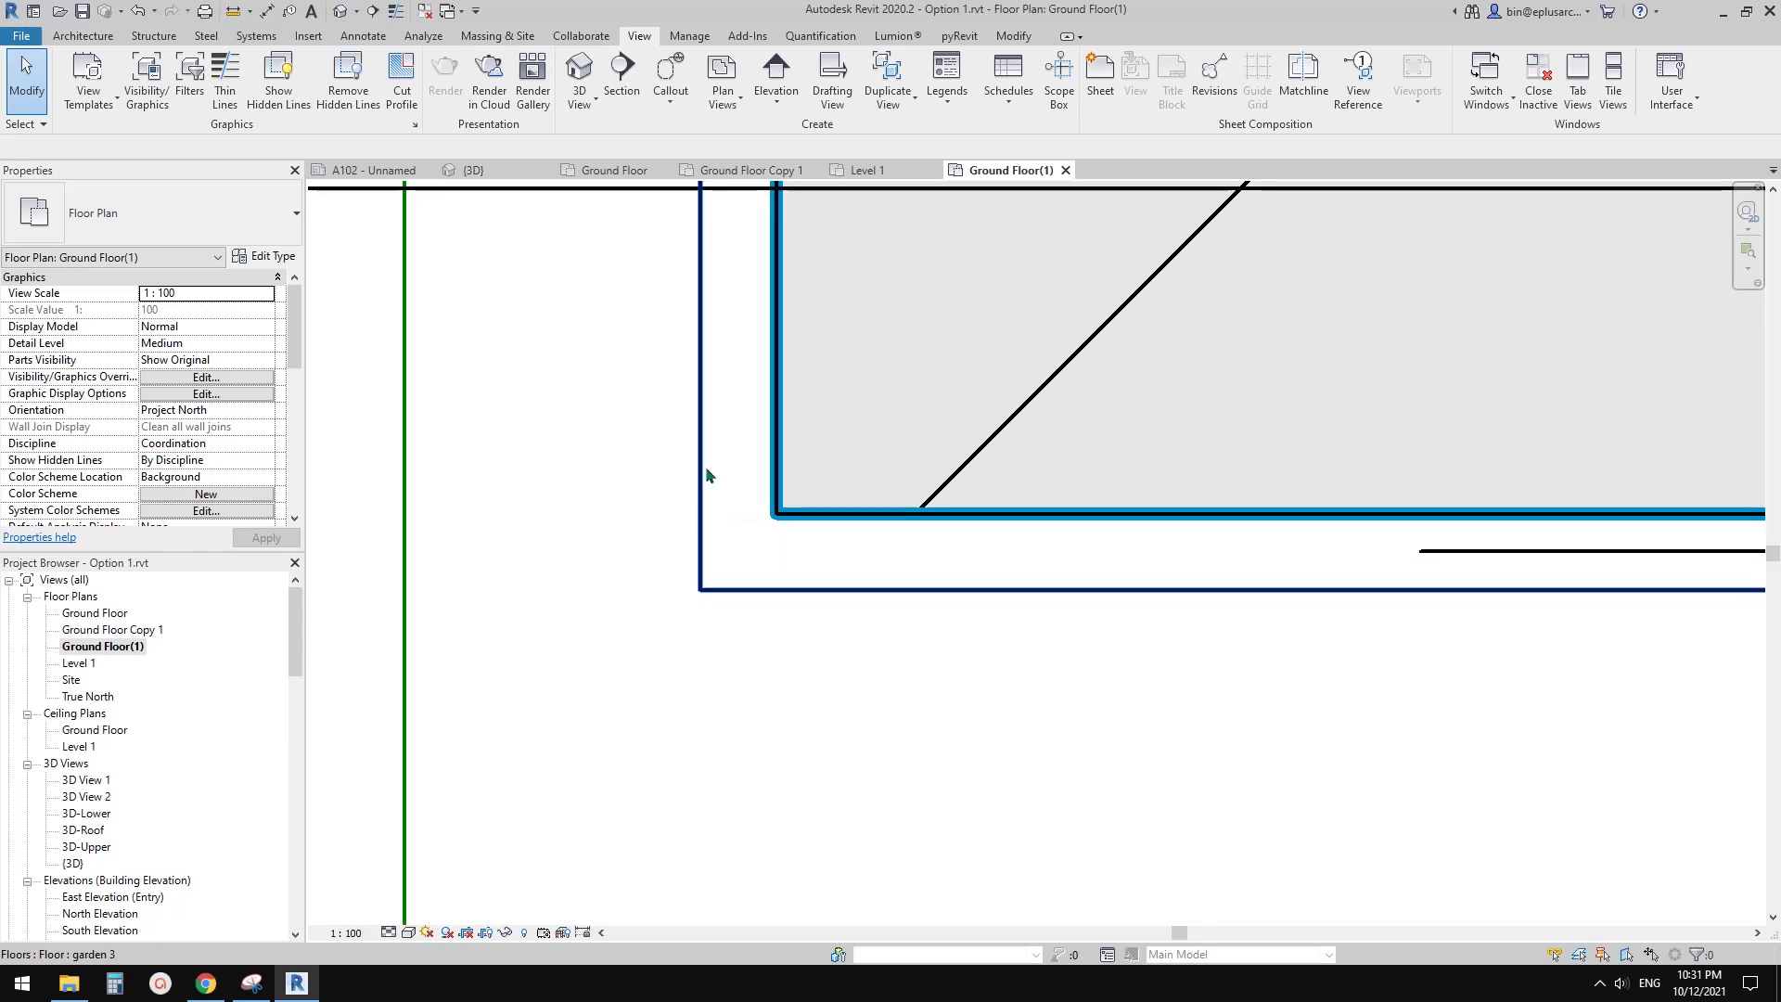
pyautogui.scroll(-3, 708, 469)
pyautogui.moveTo(815, 501); pyautogui.dragTo(636, 524, button='middle')
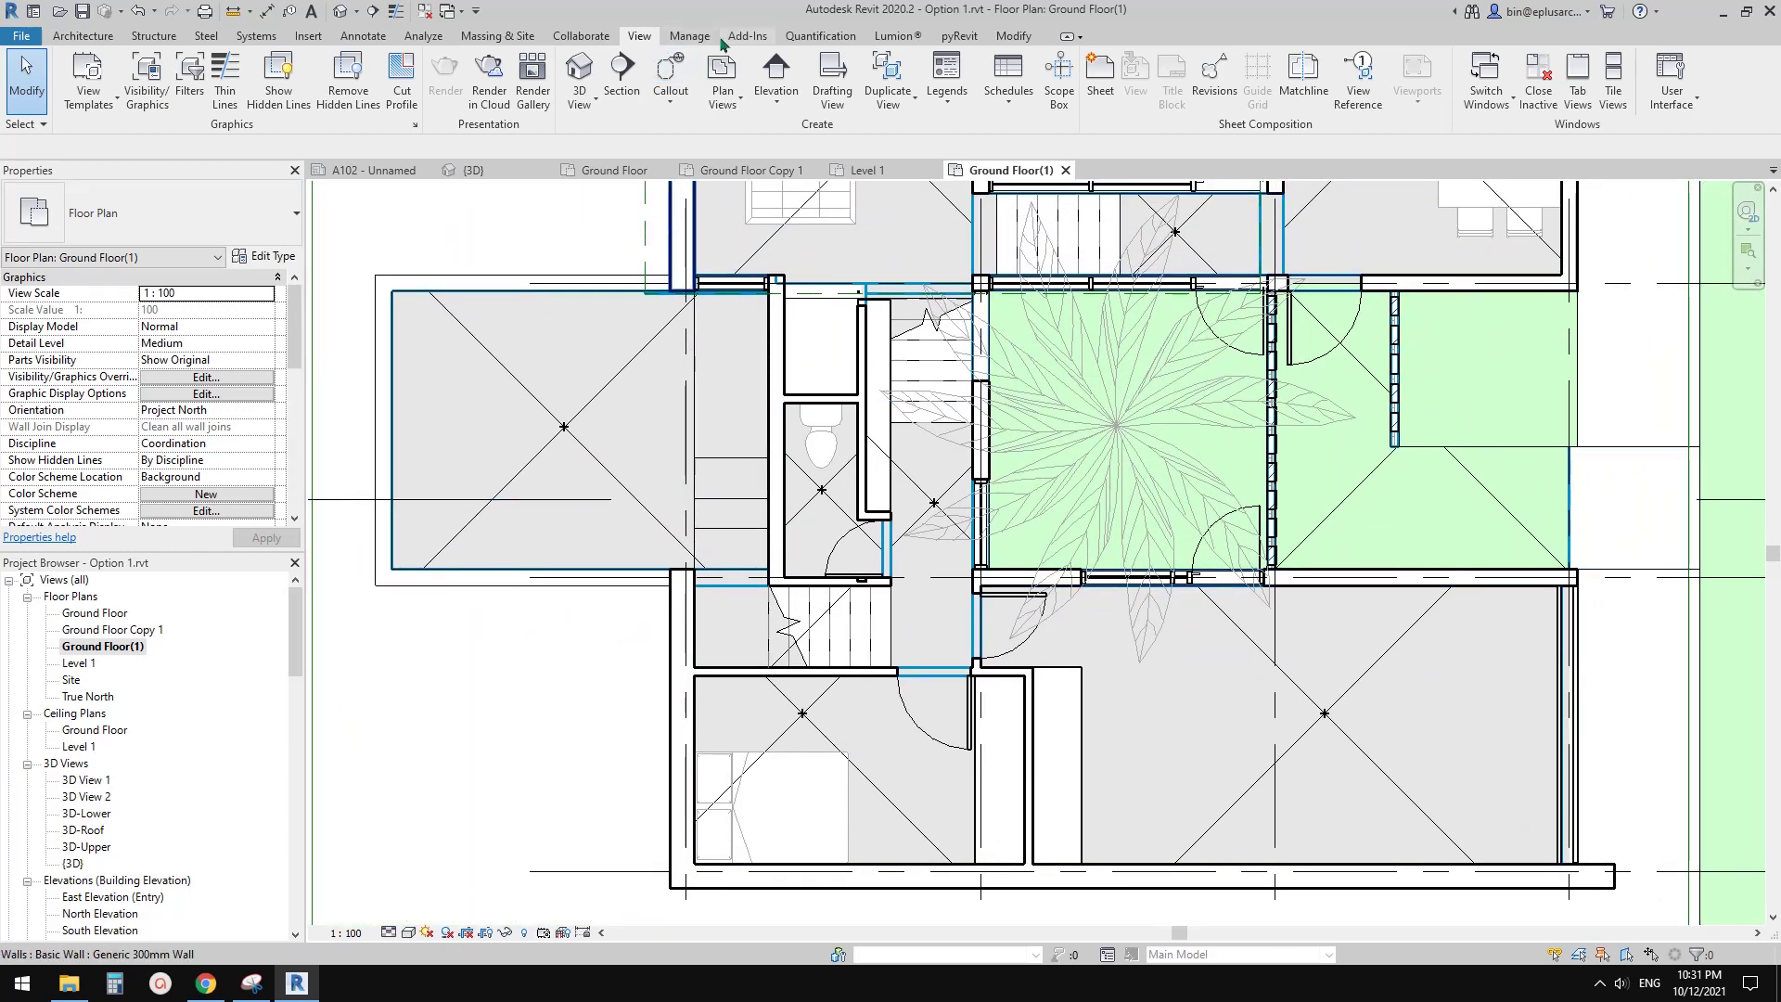
# Step: Check the projection and cut line weights of the Walls category in the project's Object Styles
pyautogui.click(691, 36)
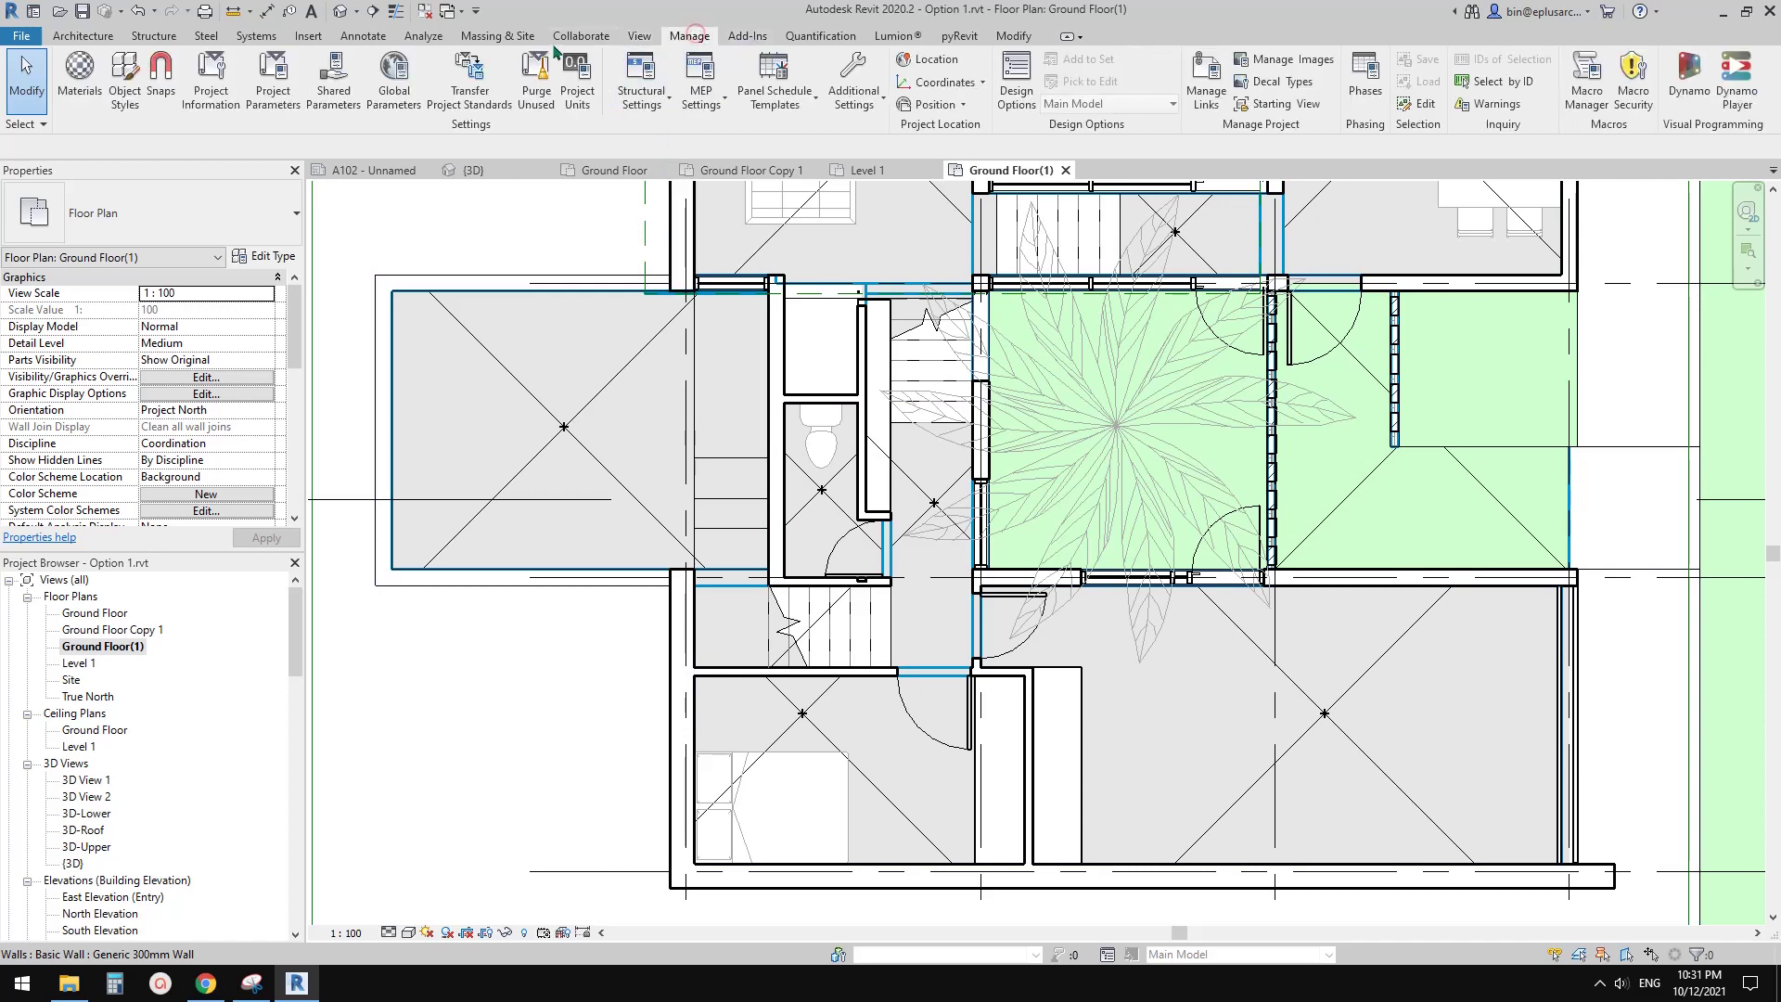
pyautogui.click(125, 82)
pyautogui.moveTo(677, 174); pyautogui.dragTo(785, 178)
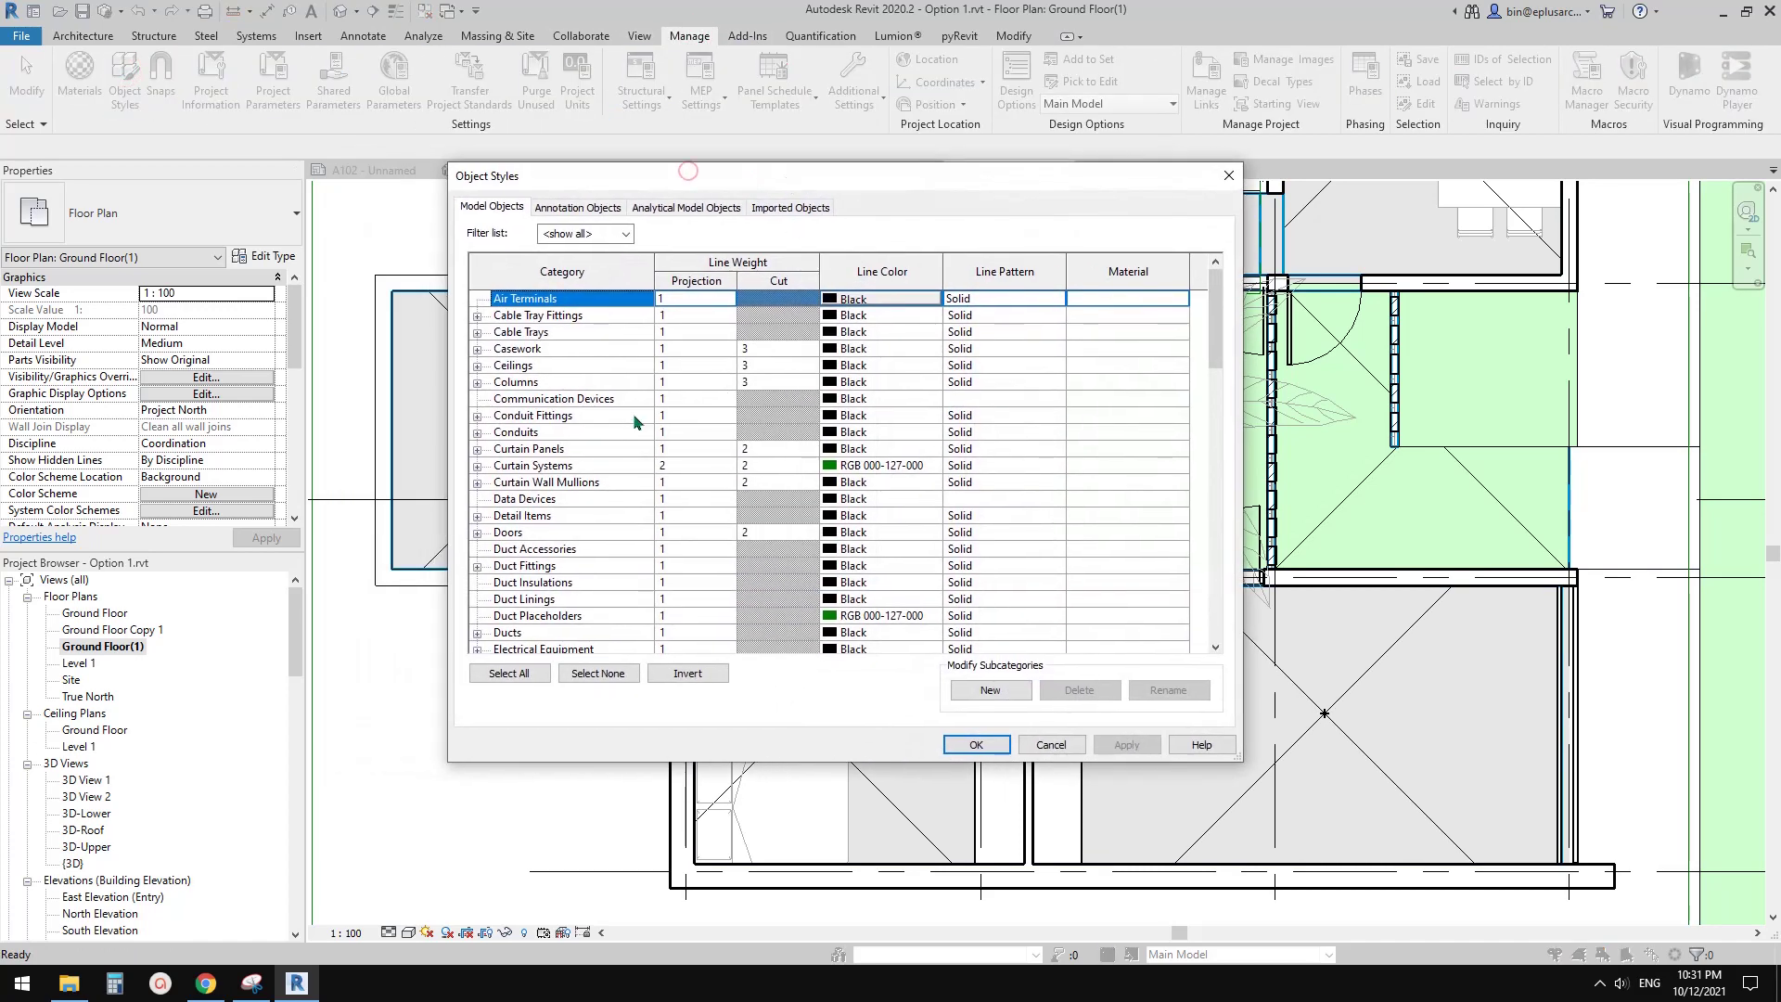
pyautogui.click(556, 417)
pyautogui.press('w')
pyautogui.scroll(-1, 558, 516)
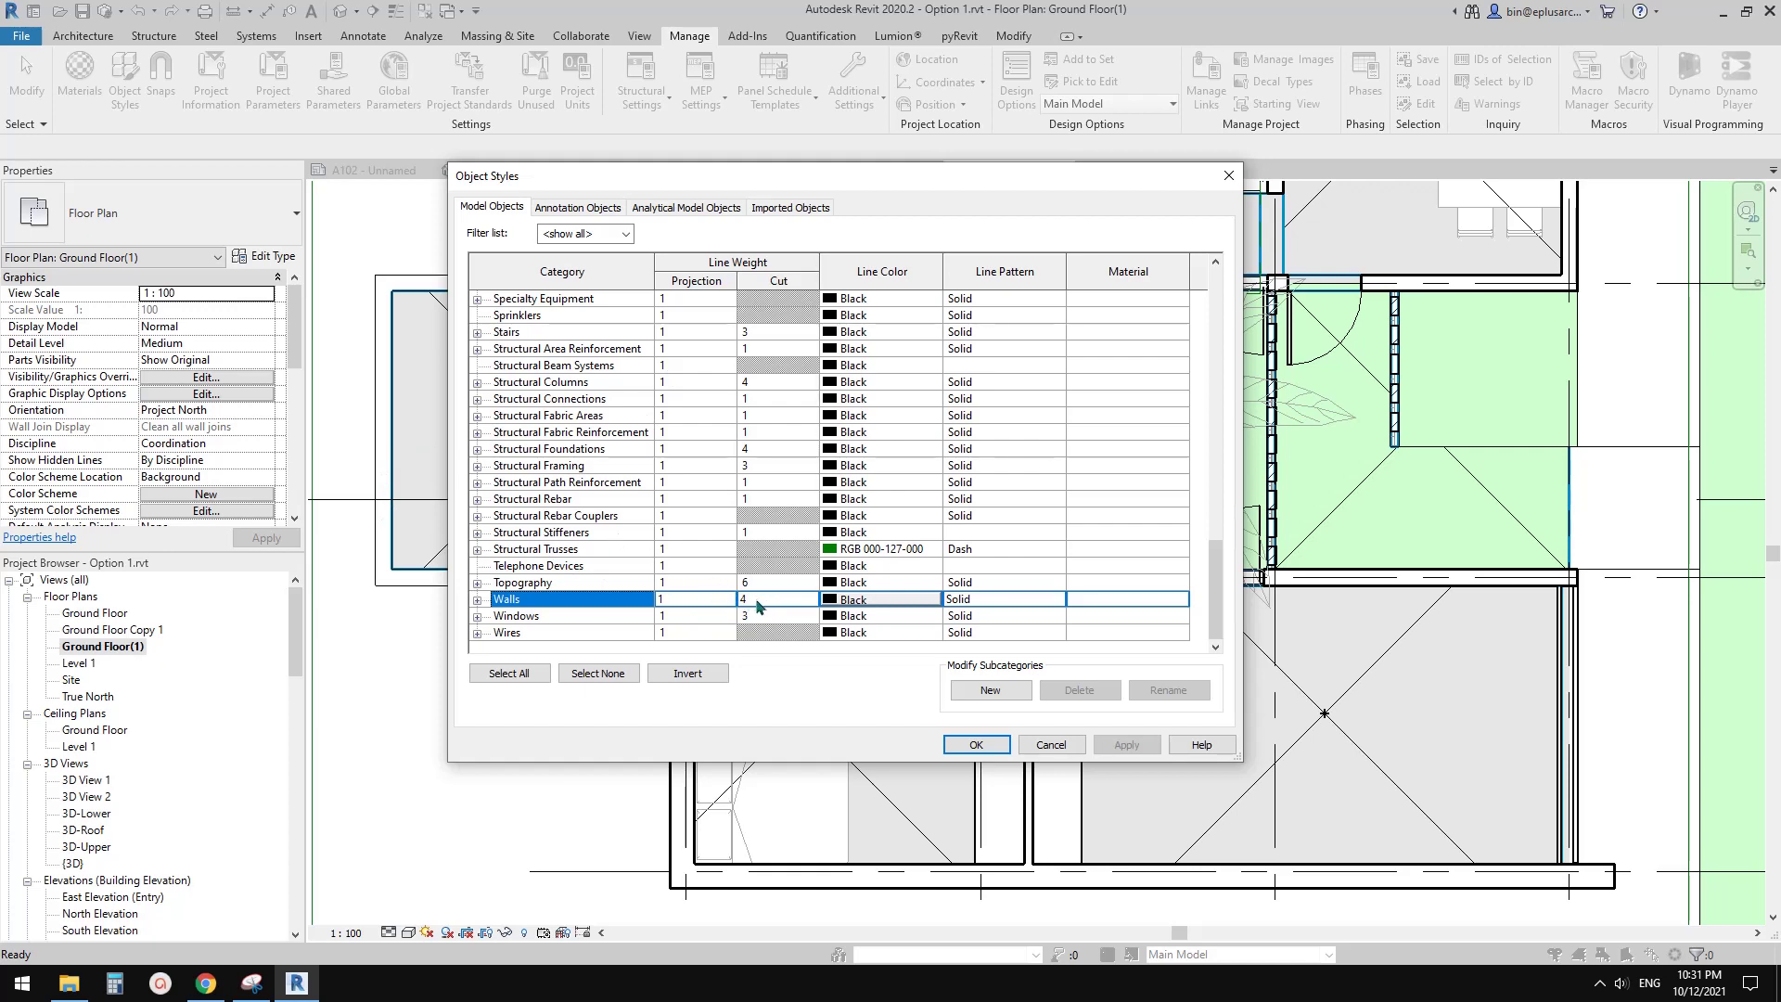
pyautogui.click(975, 744)
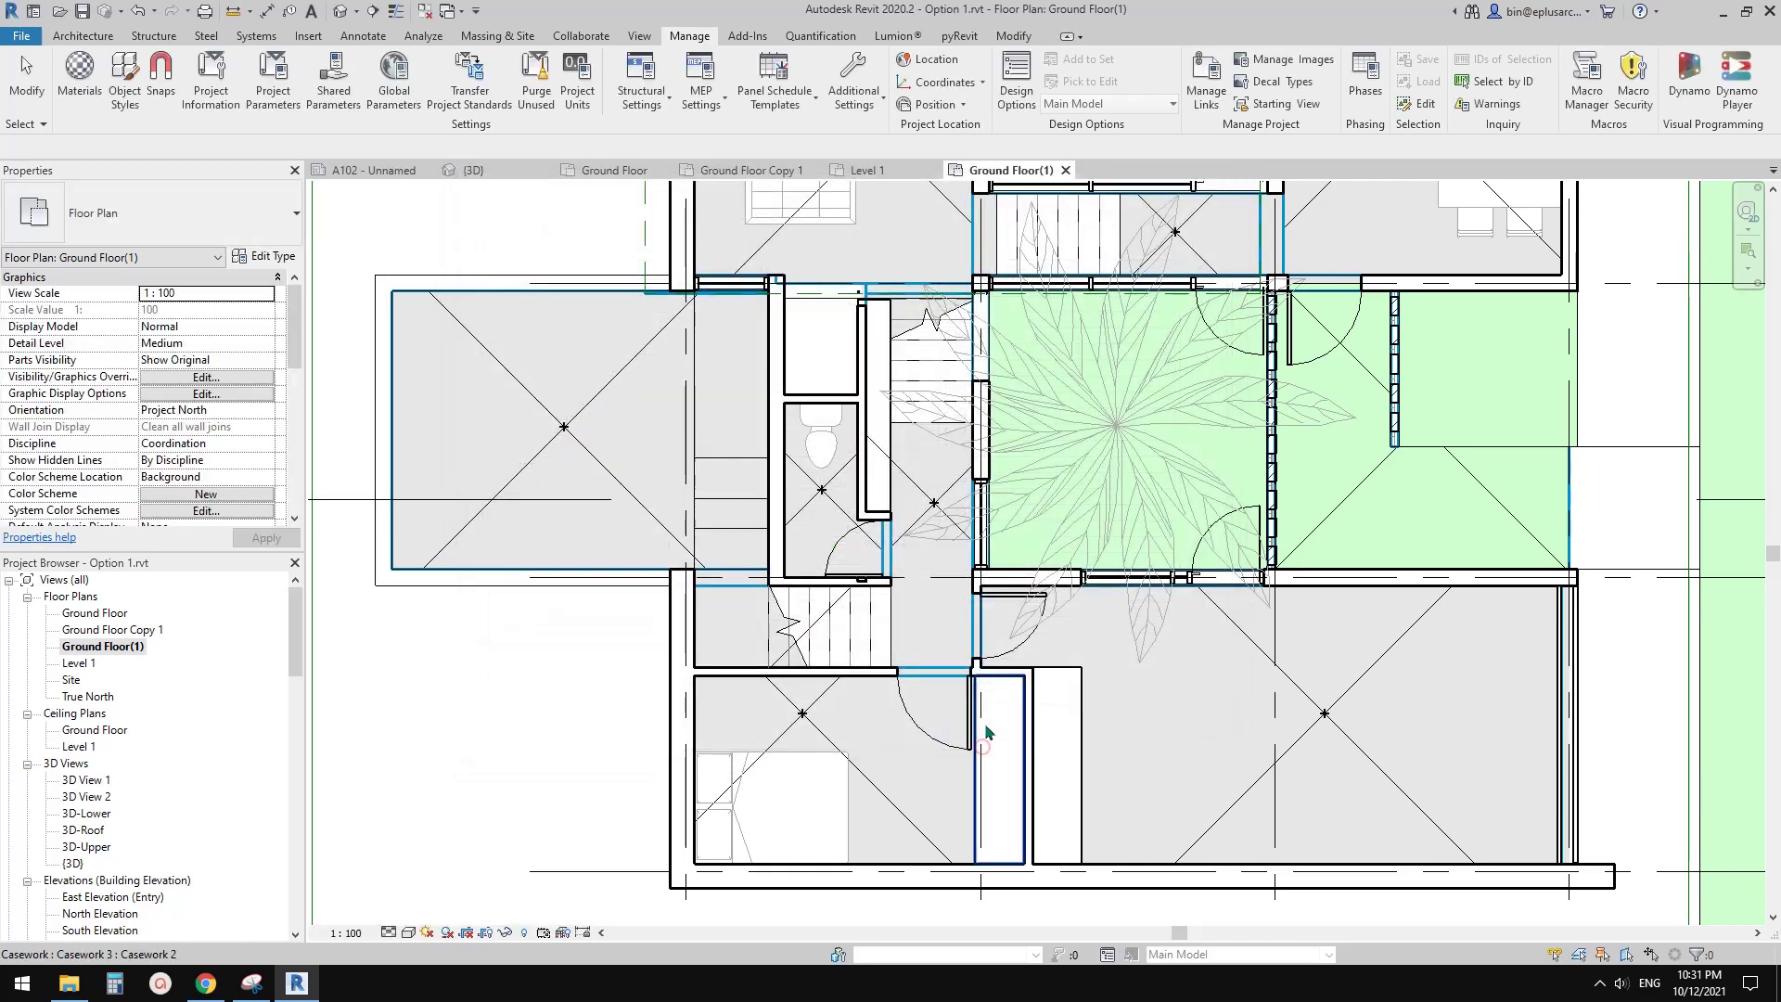
# Step: Examine how the walls, stairs, floors and built-in cabinets are drawn across the Ground Floor(1) plan
pyautogui.scroll(2, 798, 531)
pyautogui.scroll(1, 798, 531)
pyautogui.scroll(-3, 795, 531)
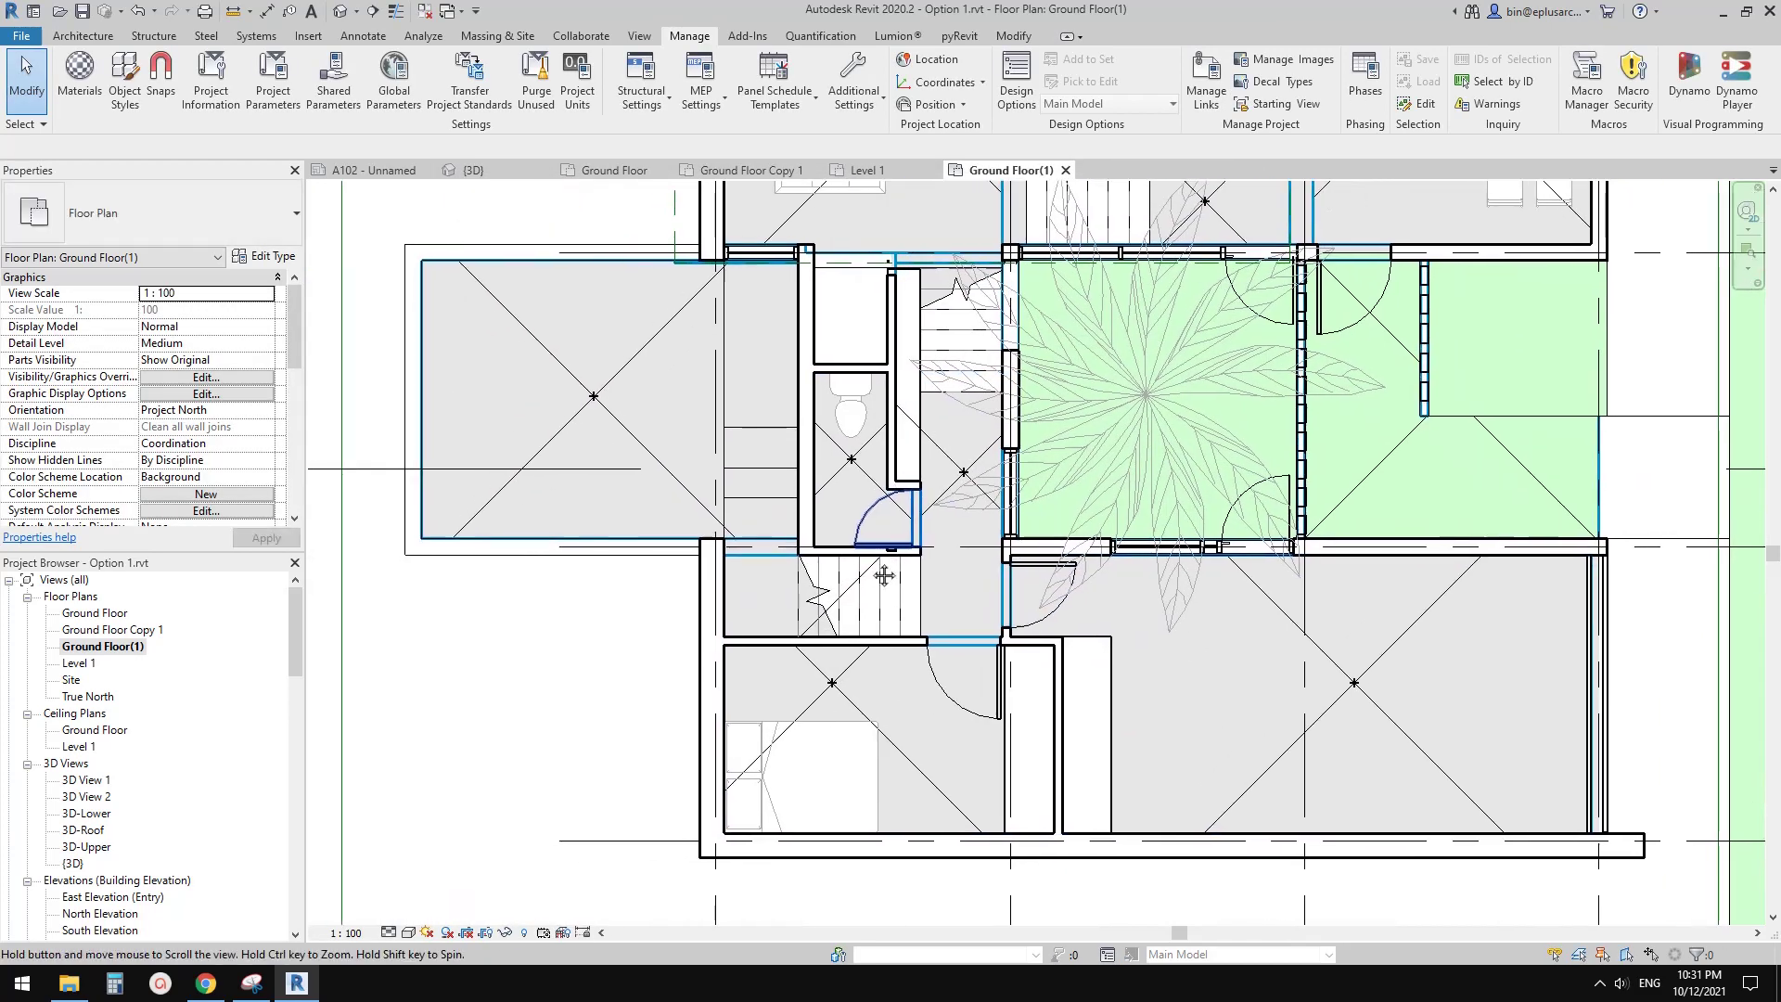
pyautogui.scroll(2, 887, 575)
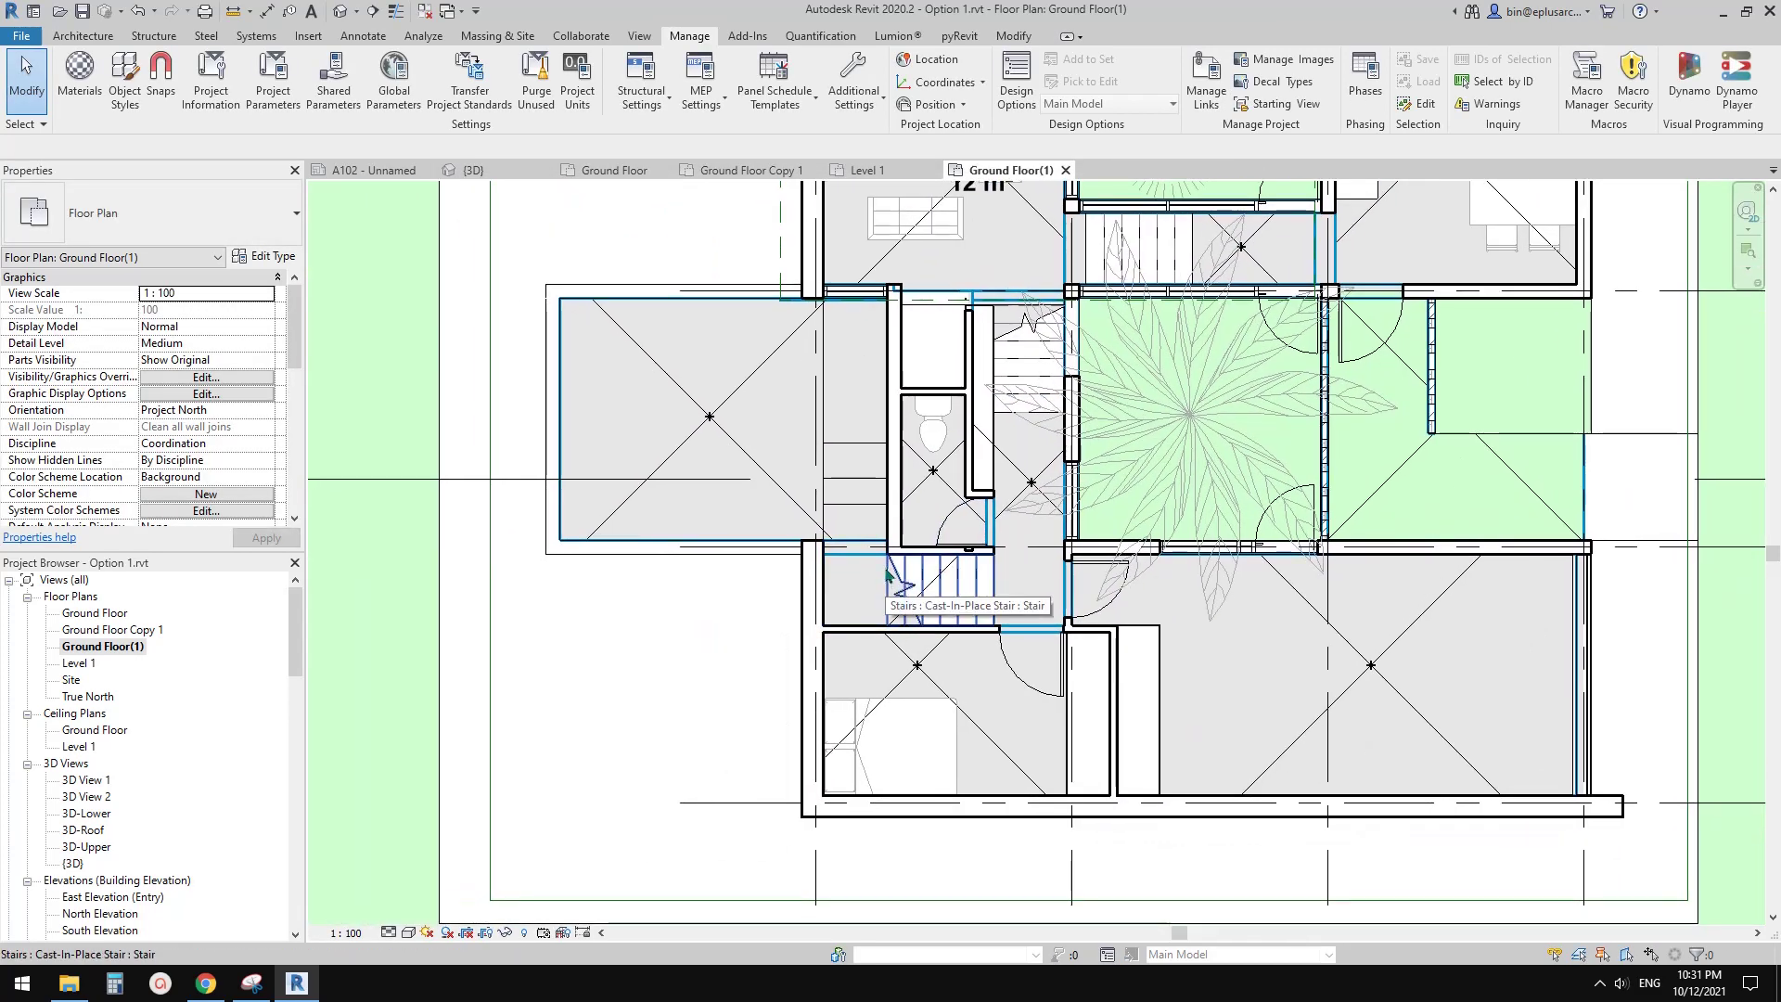
pyautogui.moveTo(919, 510); pyautogui.dragTo(791, 581, button='middle')
pyautogui.scroll(-1, 874, 487)
pyautogui.moveTo(873, 488); pyautogui.dragTo(781, 514, button='middle')
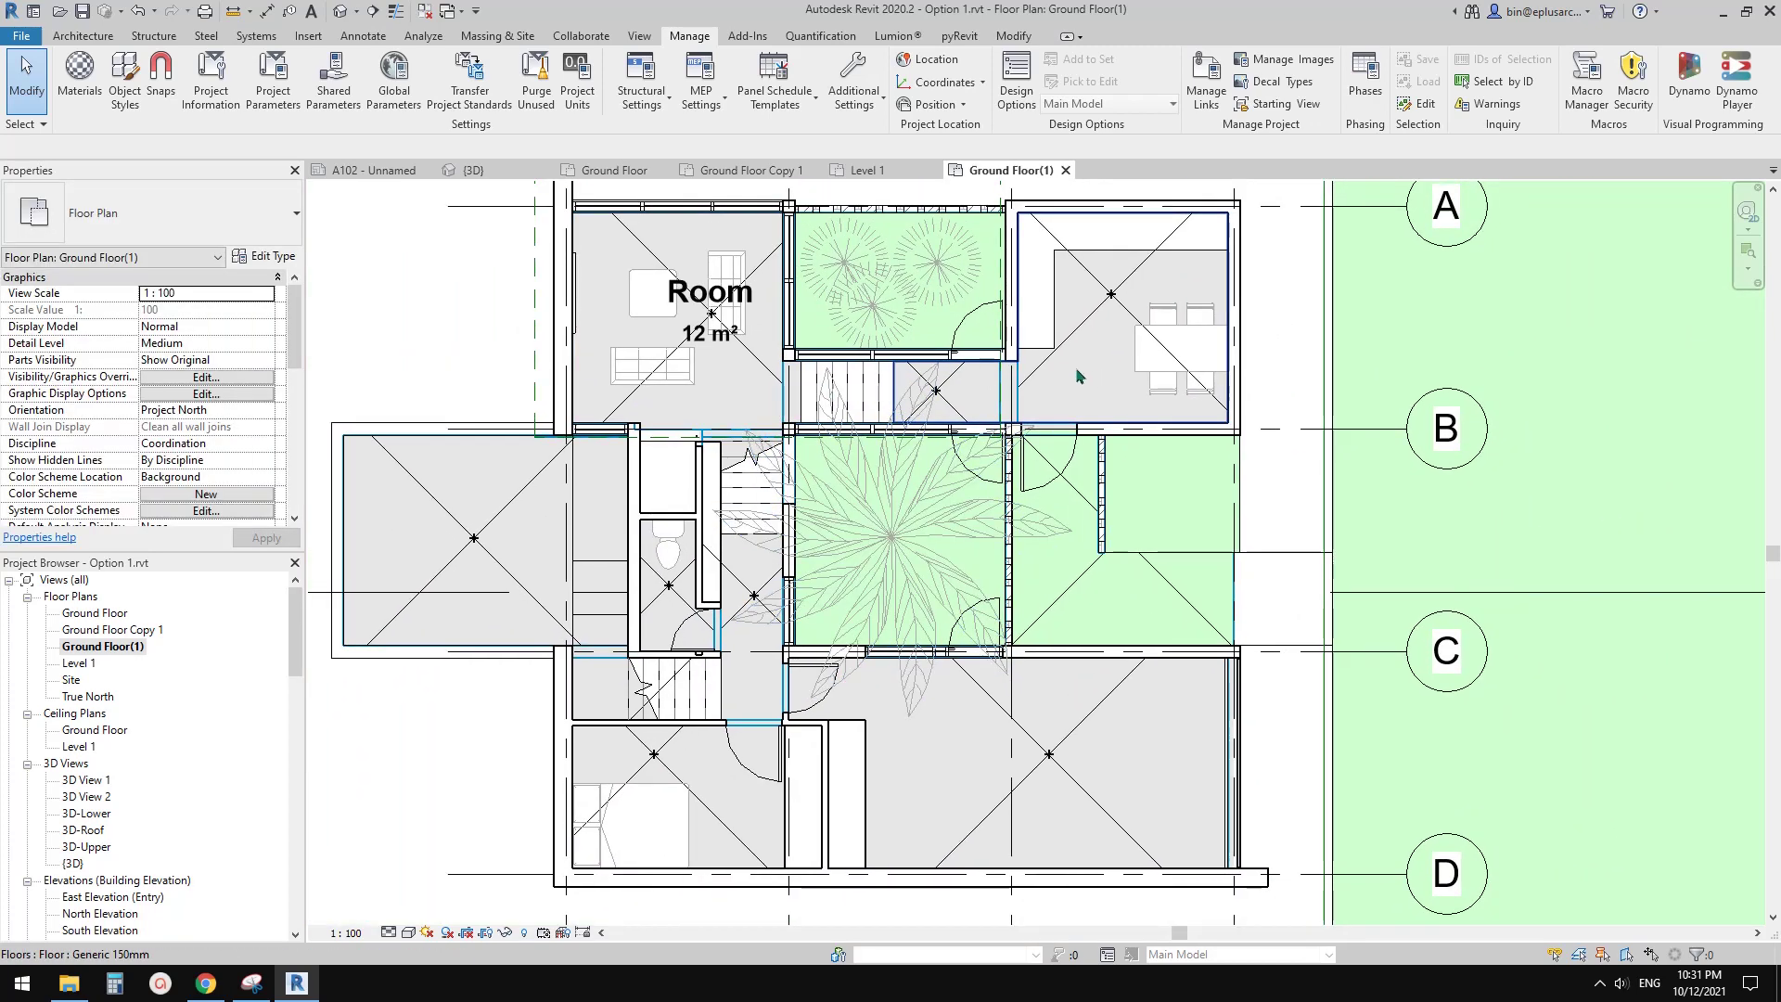
pyautogui.moveTo(1113, 394); pyautogui.dragTo(941, 434, button='middle')
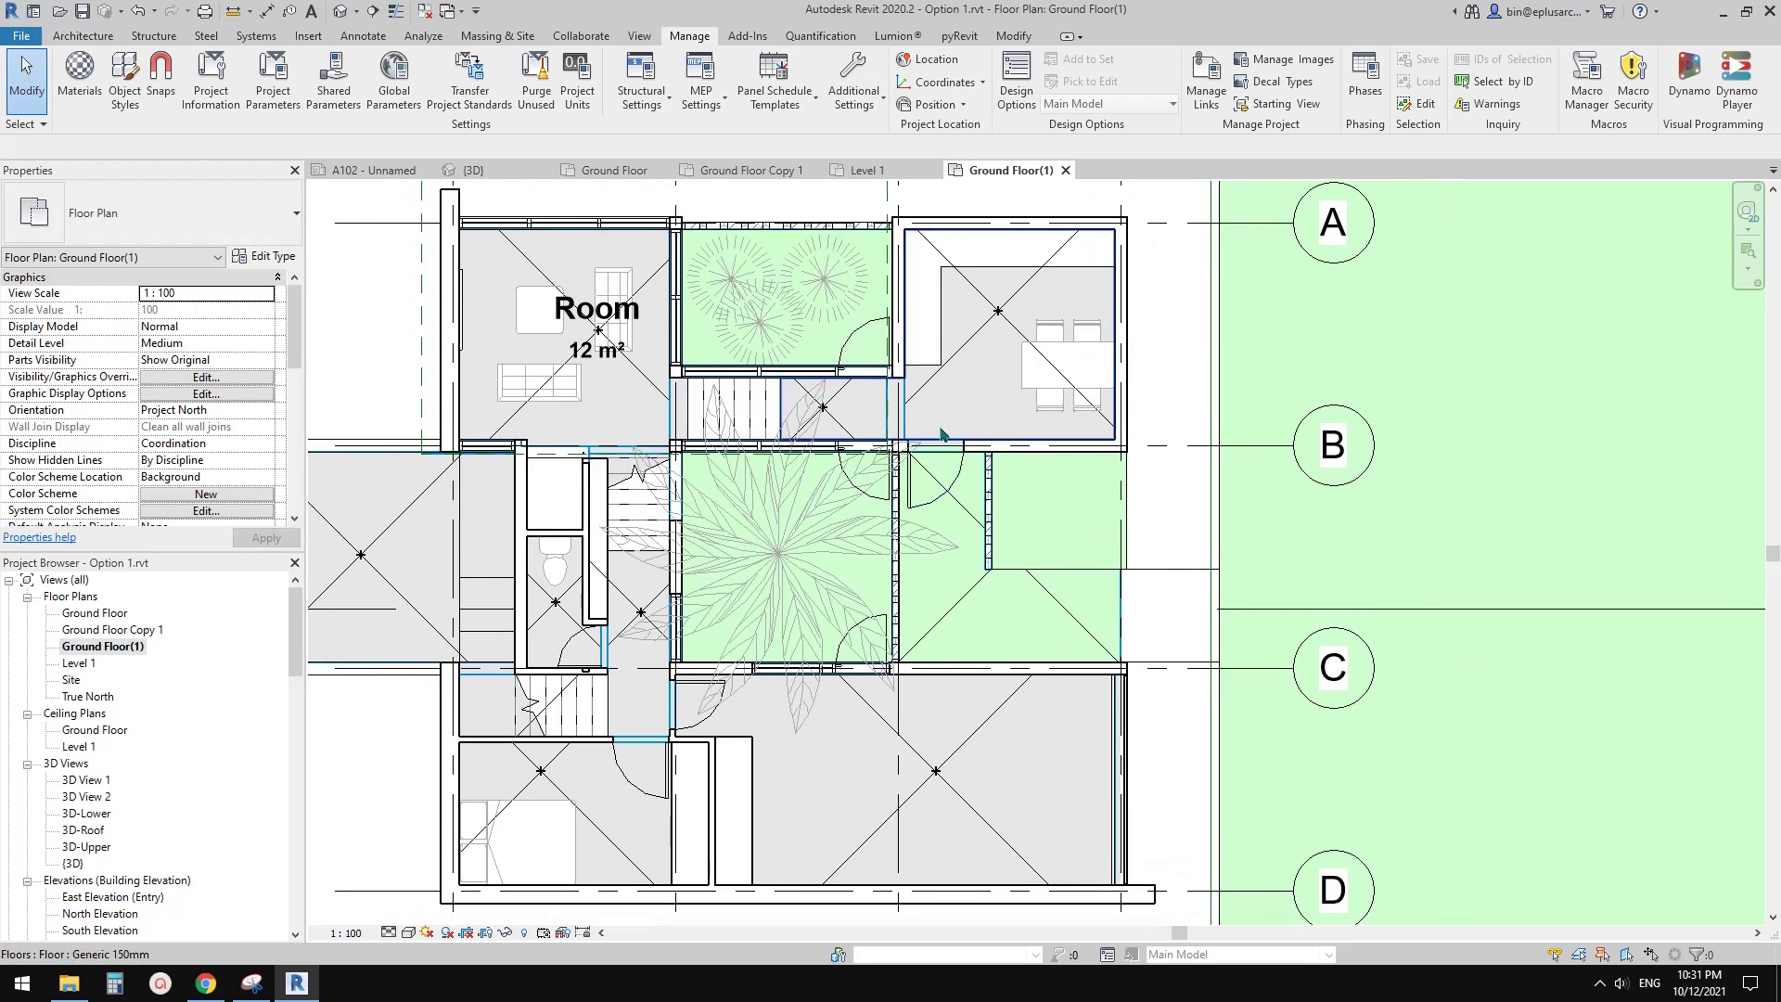
pyautogui.moveTo(777, 519); pyautogui.dragTo(1084, 430, button='middle')
pyautogui.scroll(1, 901, 453)
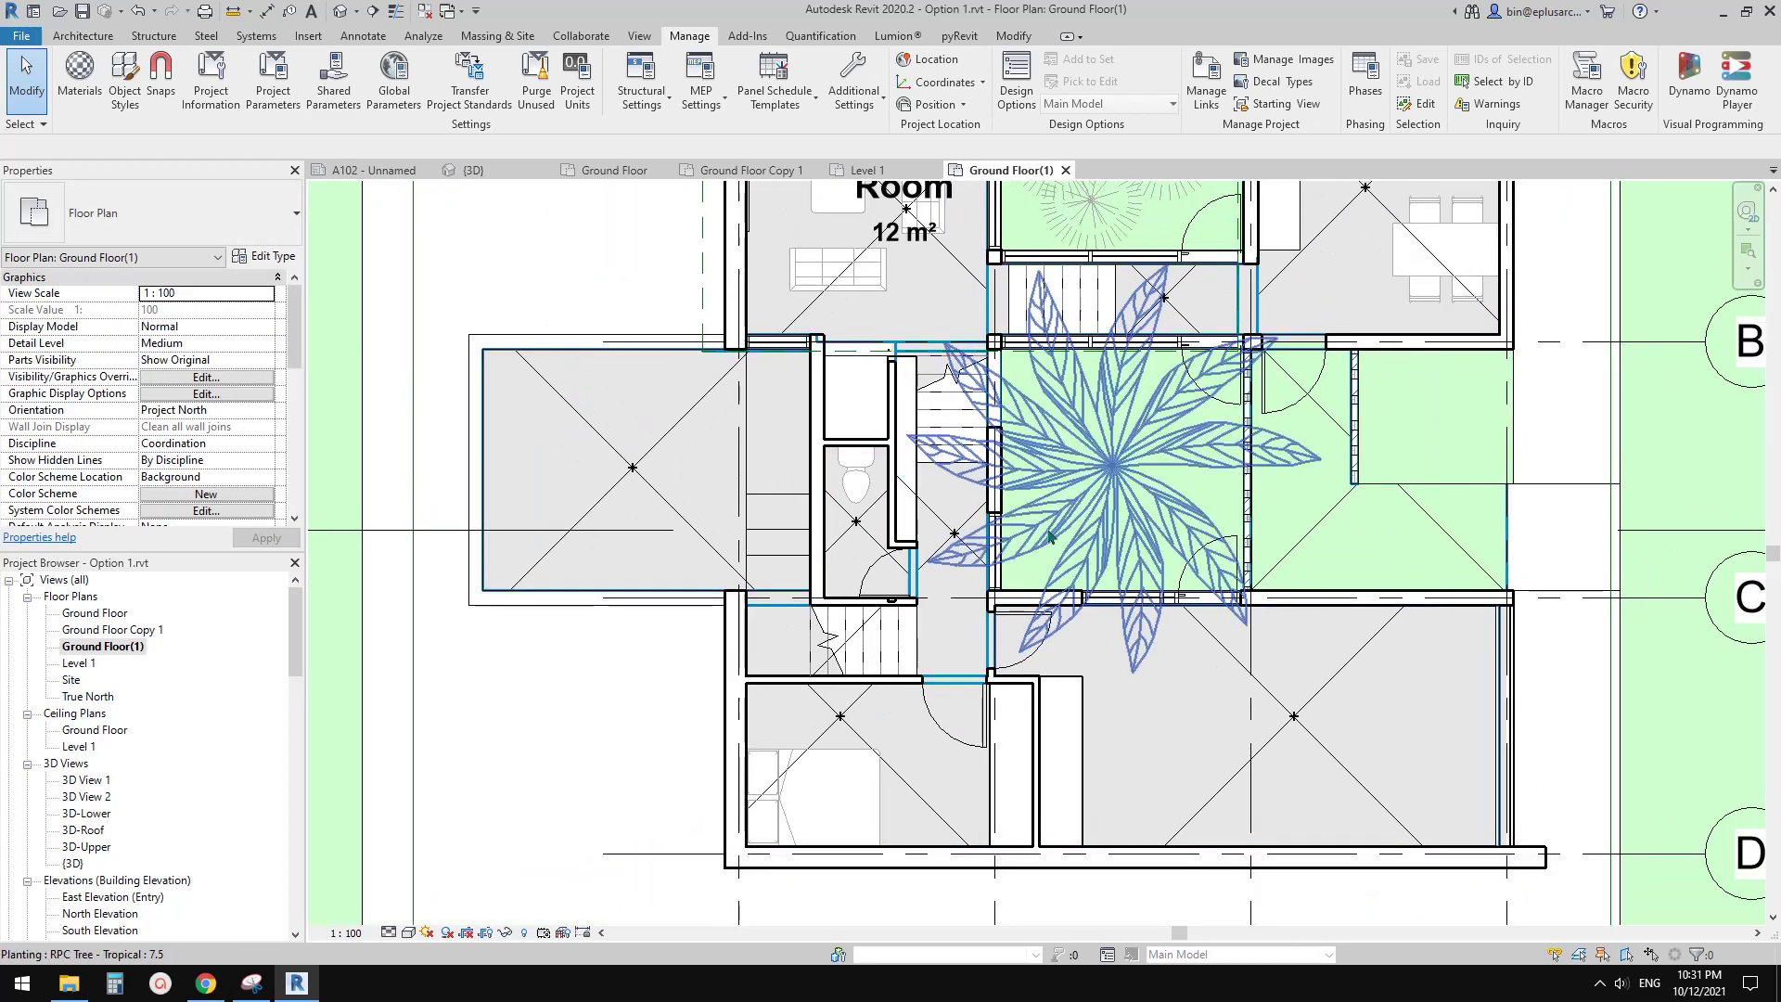
pyautogui.moveTo(1049, 536); pyautogui.dragTo(888, 316, button='middle')
# Step: Select the cabinet against the wall in the large room between grids C and D to identify its category, and clear the selection
pyautogui.scroll(3, 900, 459)
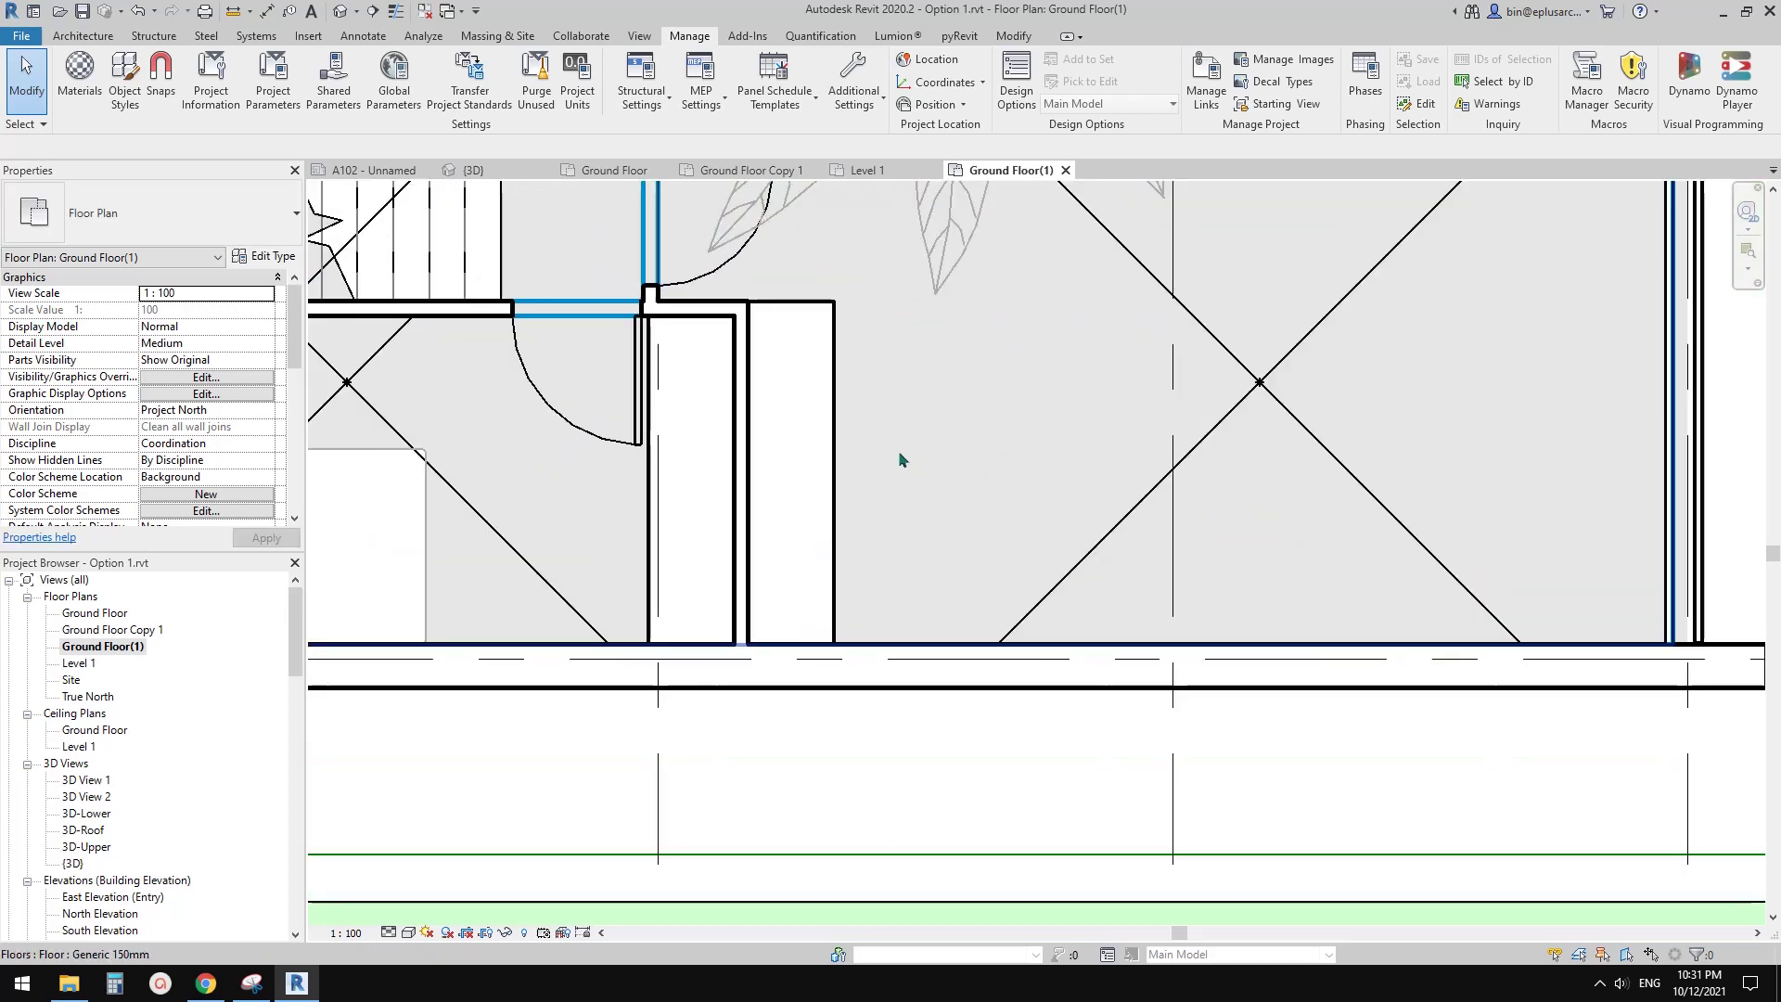
pyautogui.scroll(2, 849, 438)
pyautogui.click(792, 405)
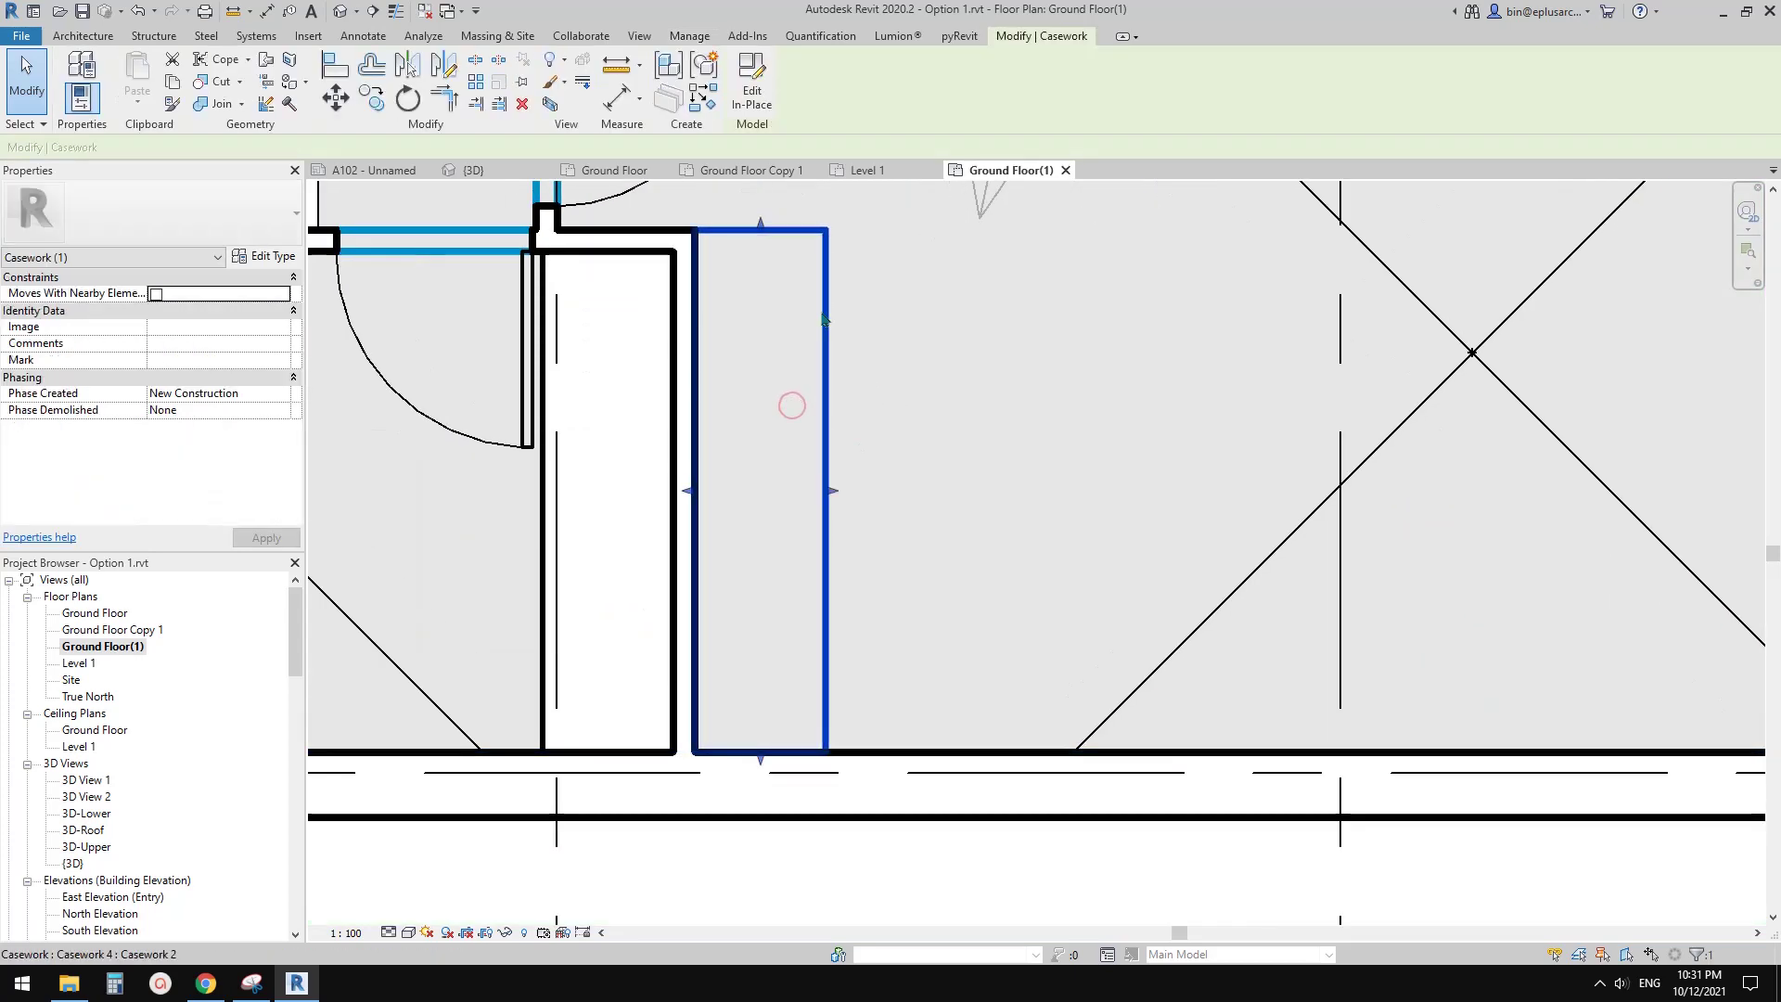
pyautogui.press('Escape')
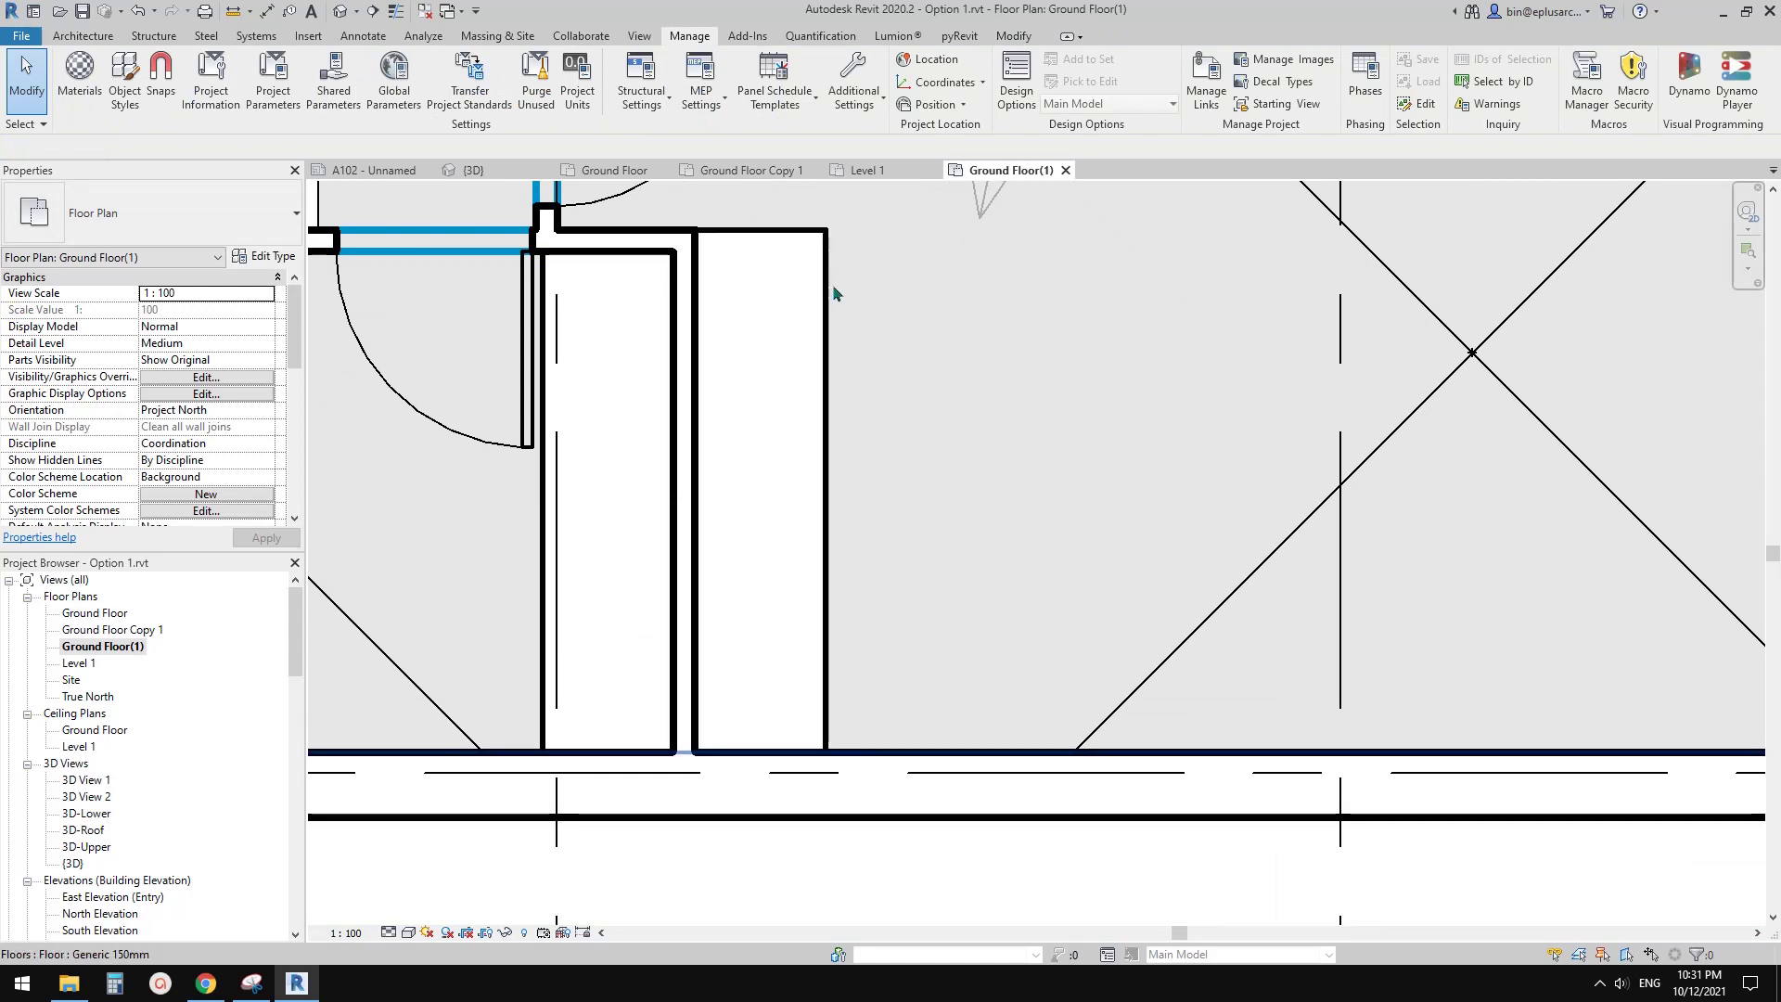
pyautogui.scroll(-1, 872, 332)
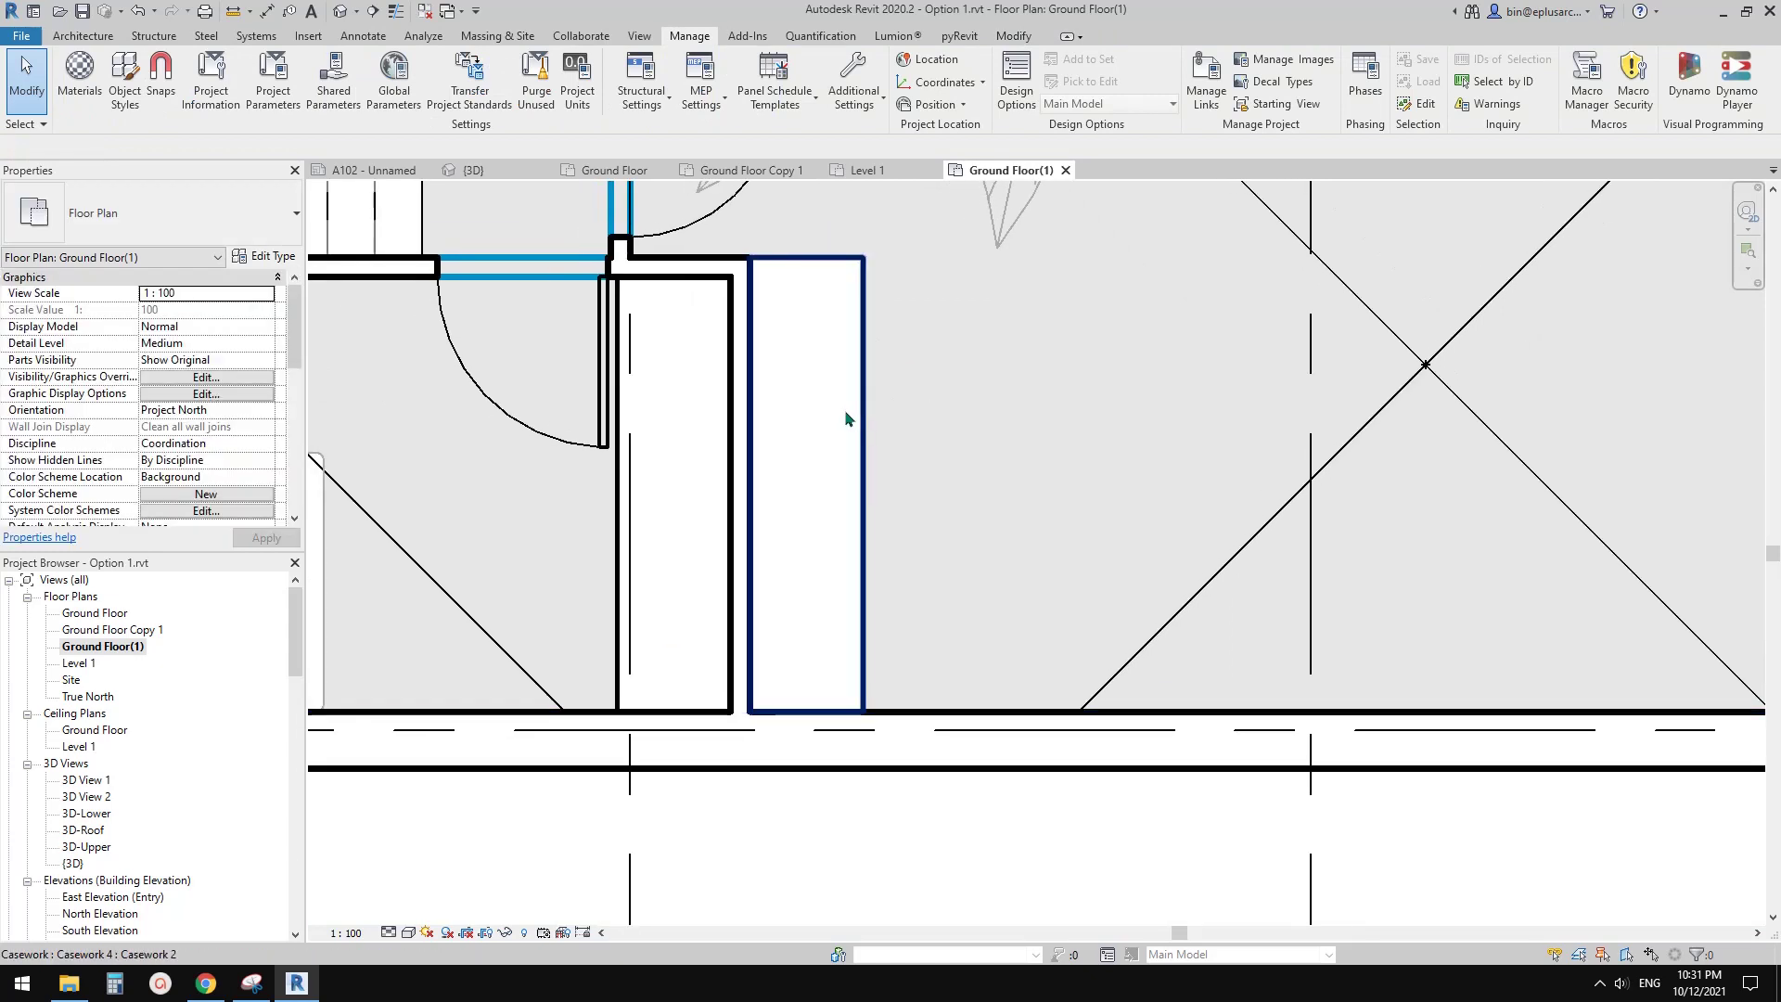
pyautogui.moveTo(878, 412); pyautogui.dragTo(975, 425, button='middle')
pyautogui.click(932, 416)
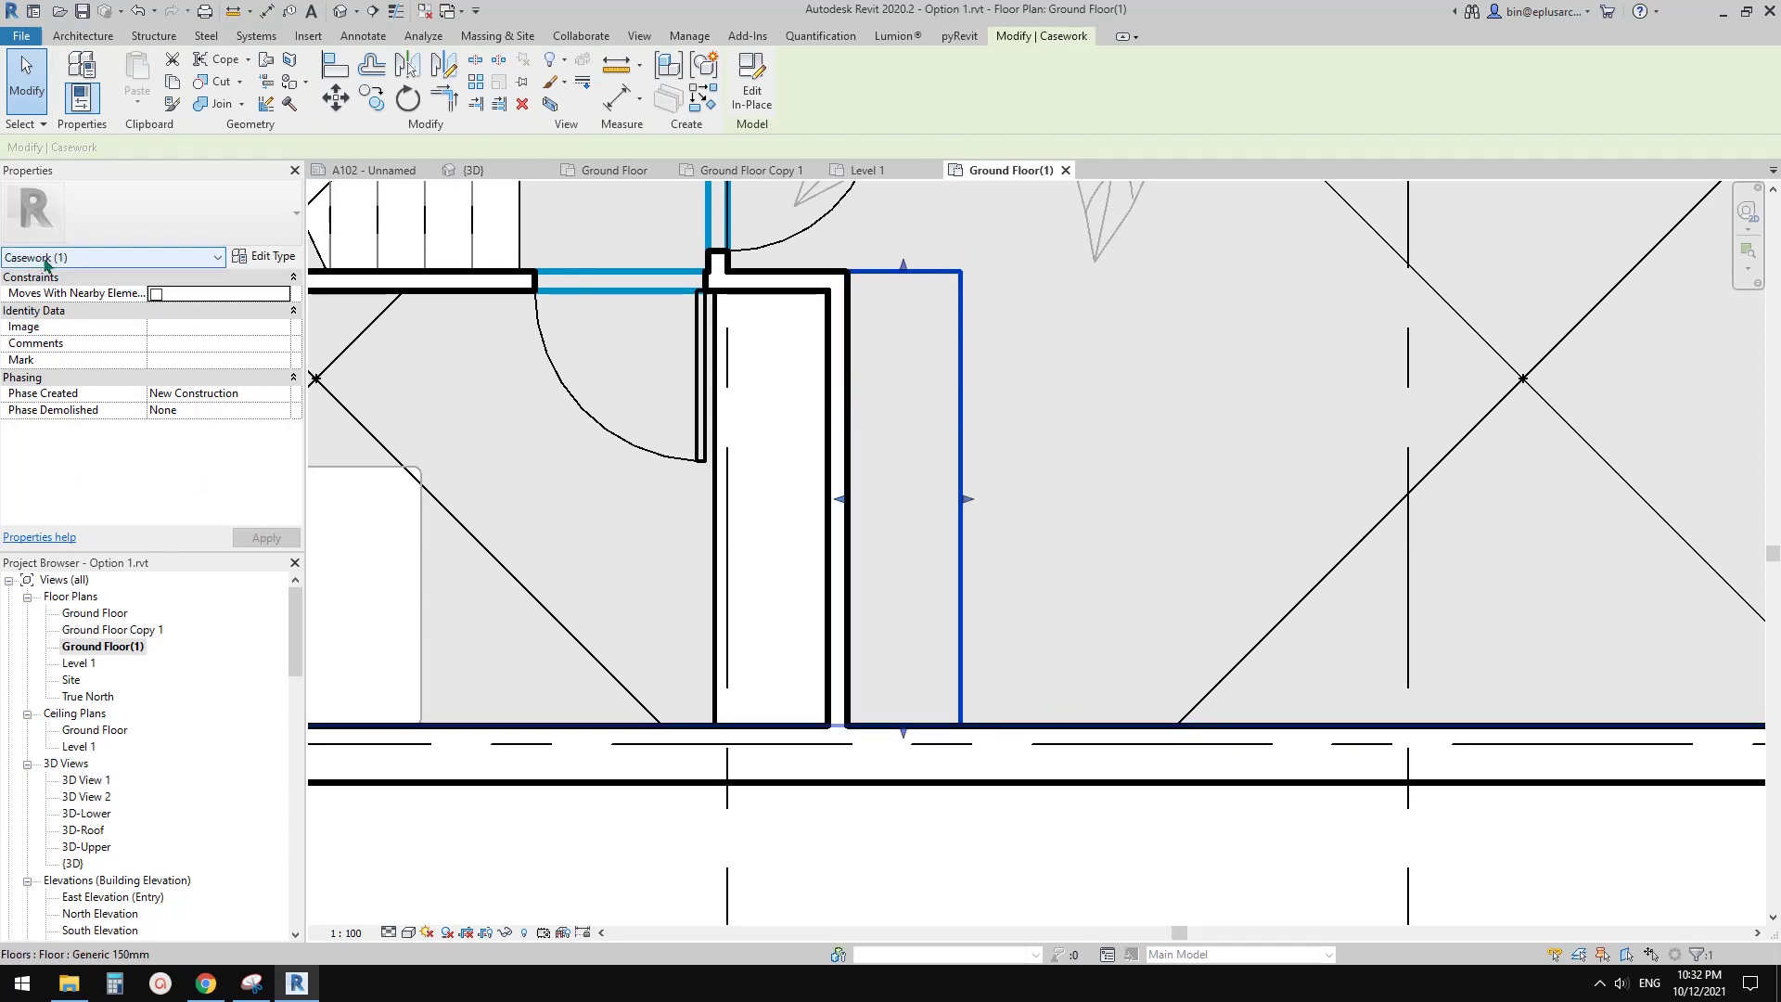
pyautogui.press('Escape')
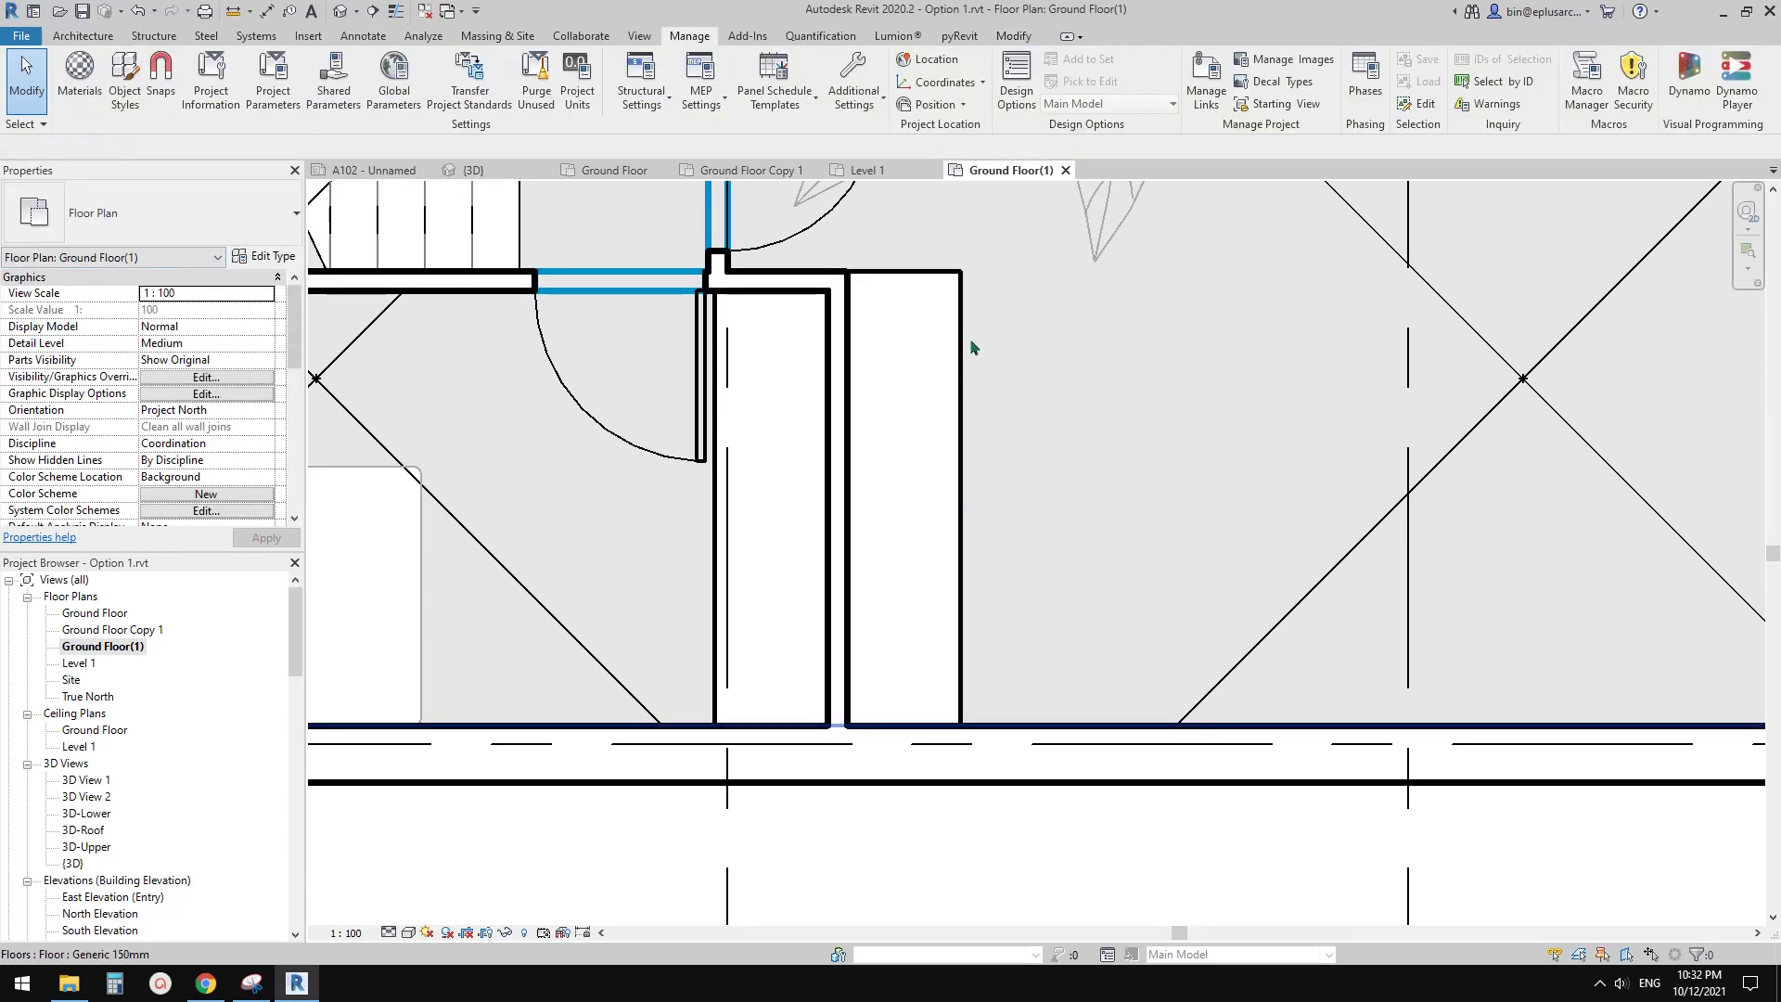
# Step: Reselect the same casework cabinet to compare its outline with the adjoining wall lines, and clear the selection
pyautogui.click(935, 345)
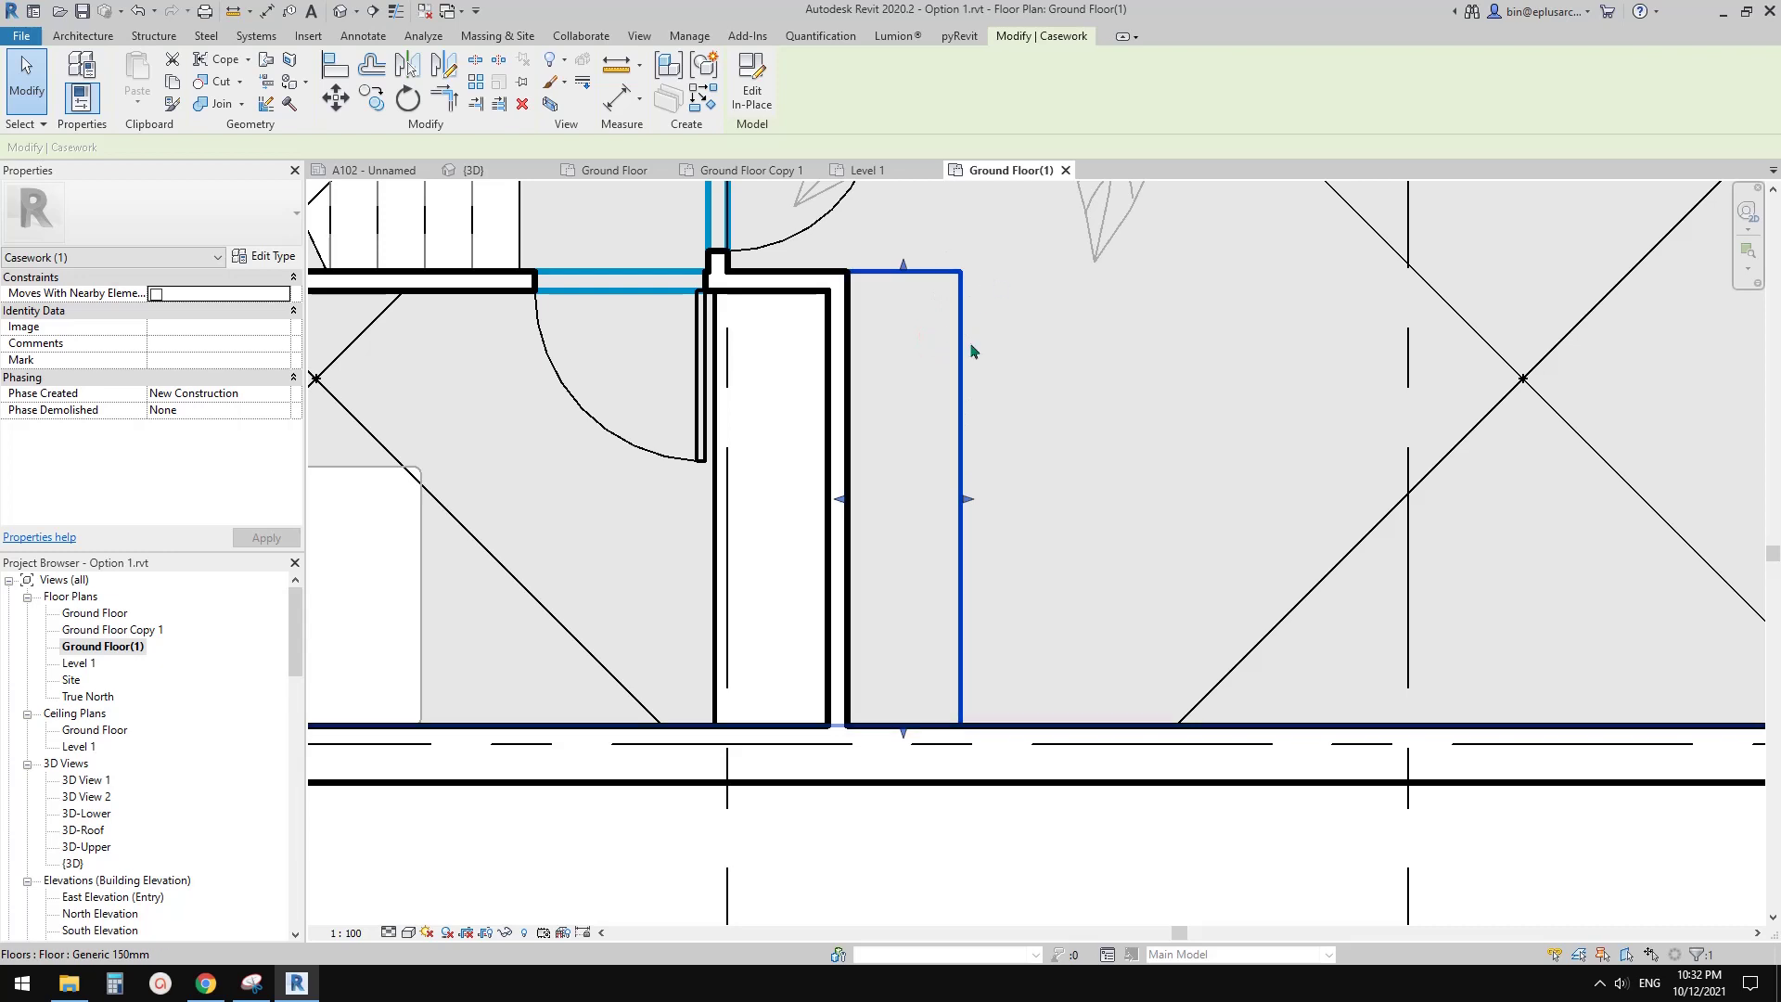
pyautogui.press('Escape')
pyautogui.click(920, 360)
pyautogui.scroll(-1, 923, 360)
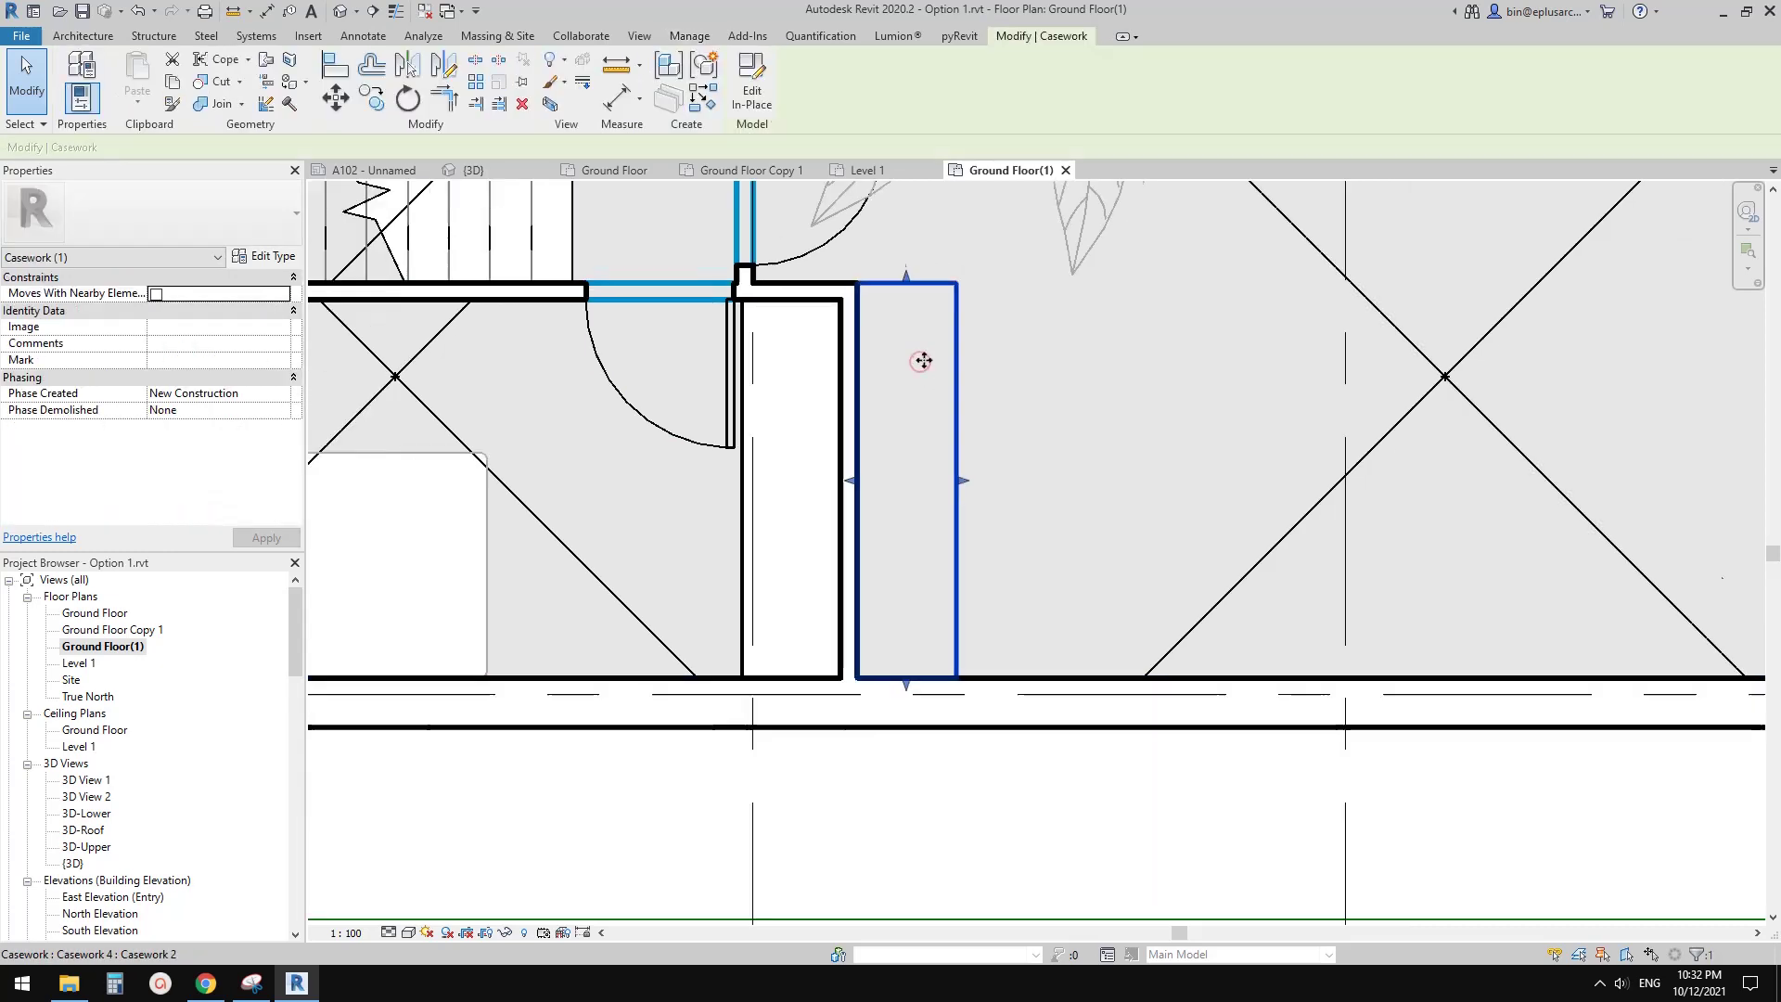
pyautogui.scroll(-1, 923, 360)
pyautogui.moveTo(923, 360); pyautogui.dragTo(874, 471, button='middle')
pyautogui.scroll(1, 846, 427)
pyautogui.scroll(-1, 865, 442)
pyautogui.click(911, 457)
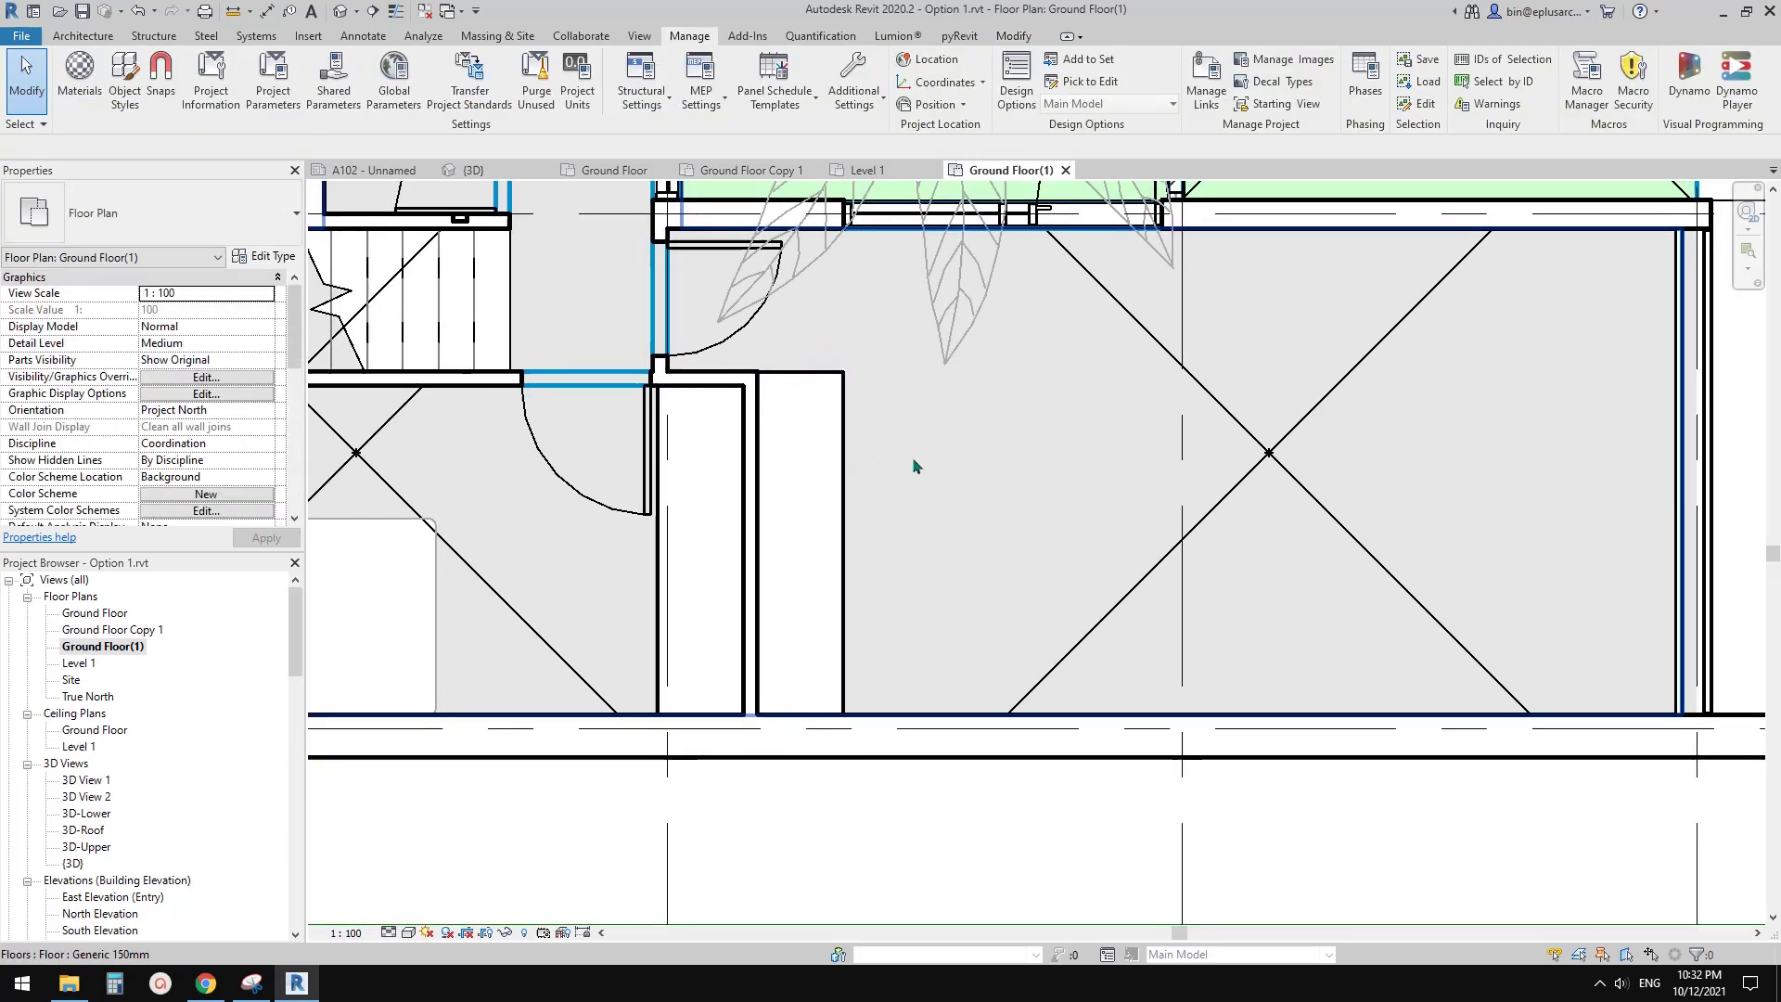
pyautogui.click(831, 443)
pyautogui.press('Escape')
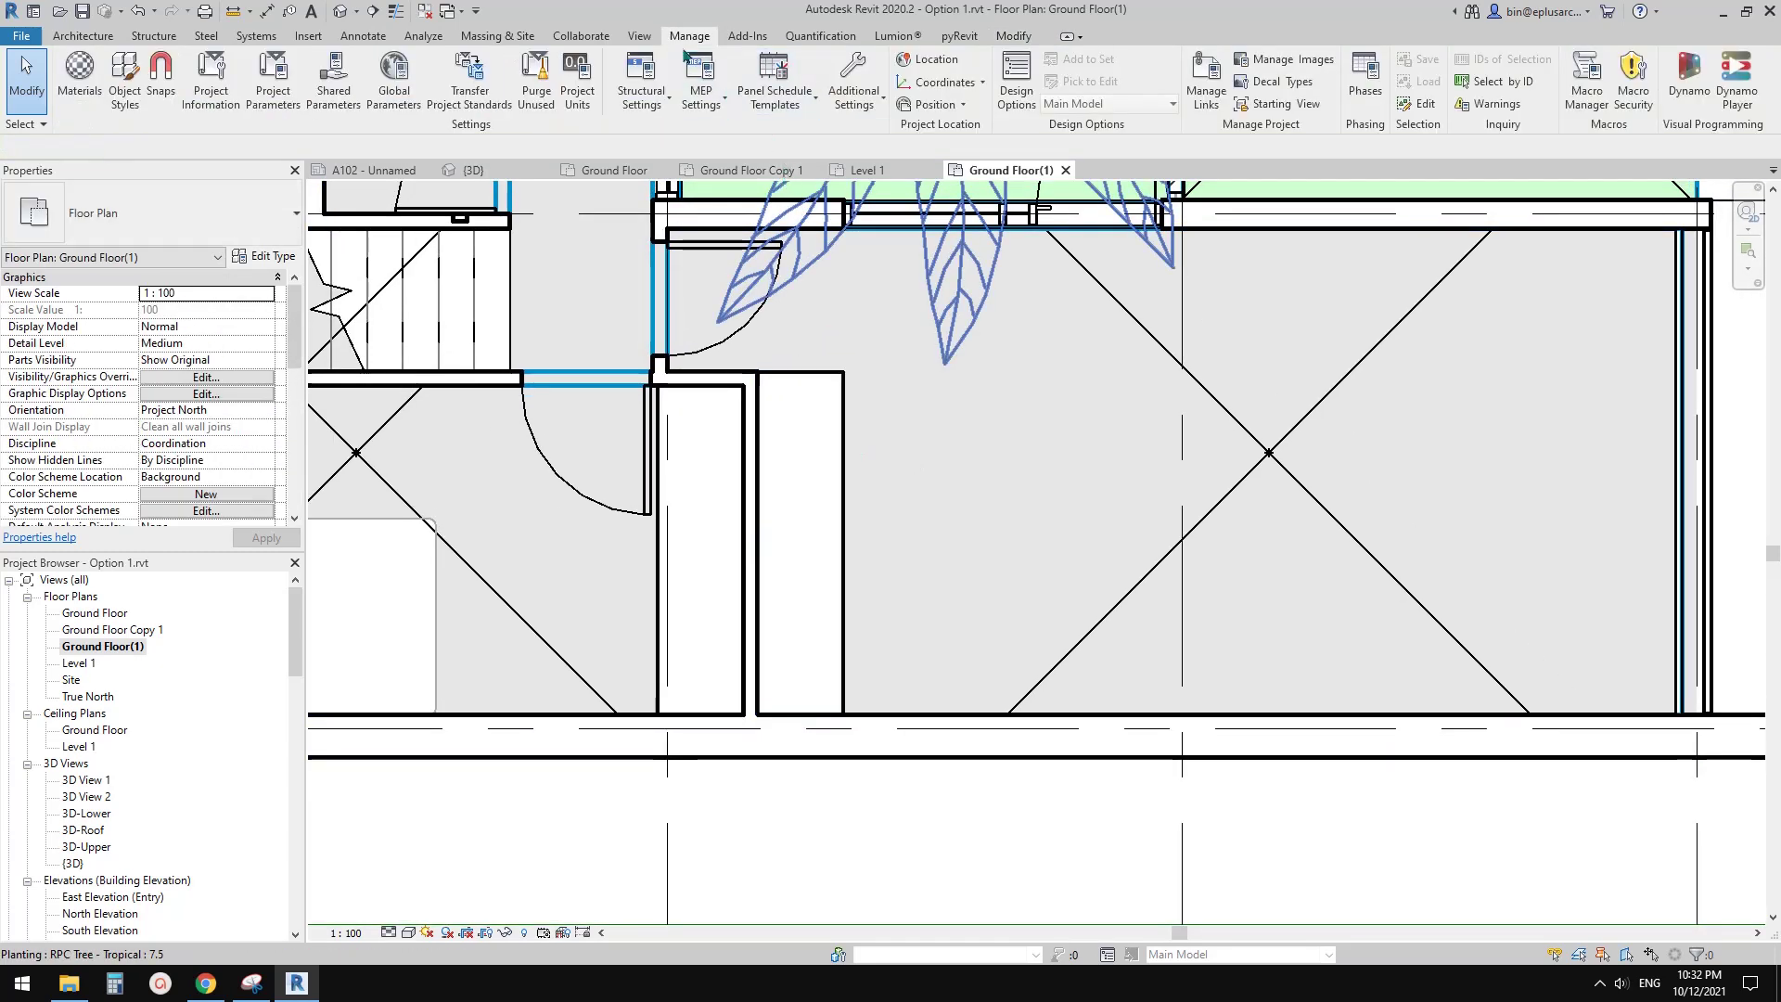
# Step: Set the Casework category's cut line weight to 2 in Object Styles
pyautogui.click(124, 85)
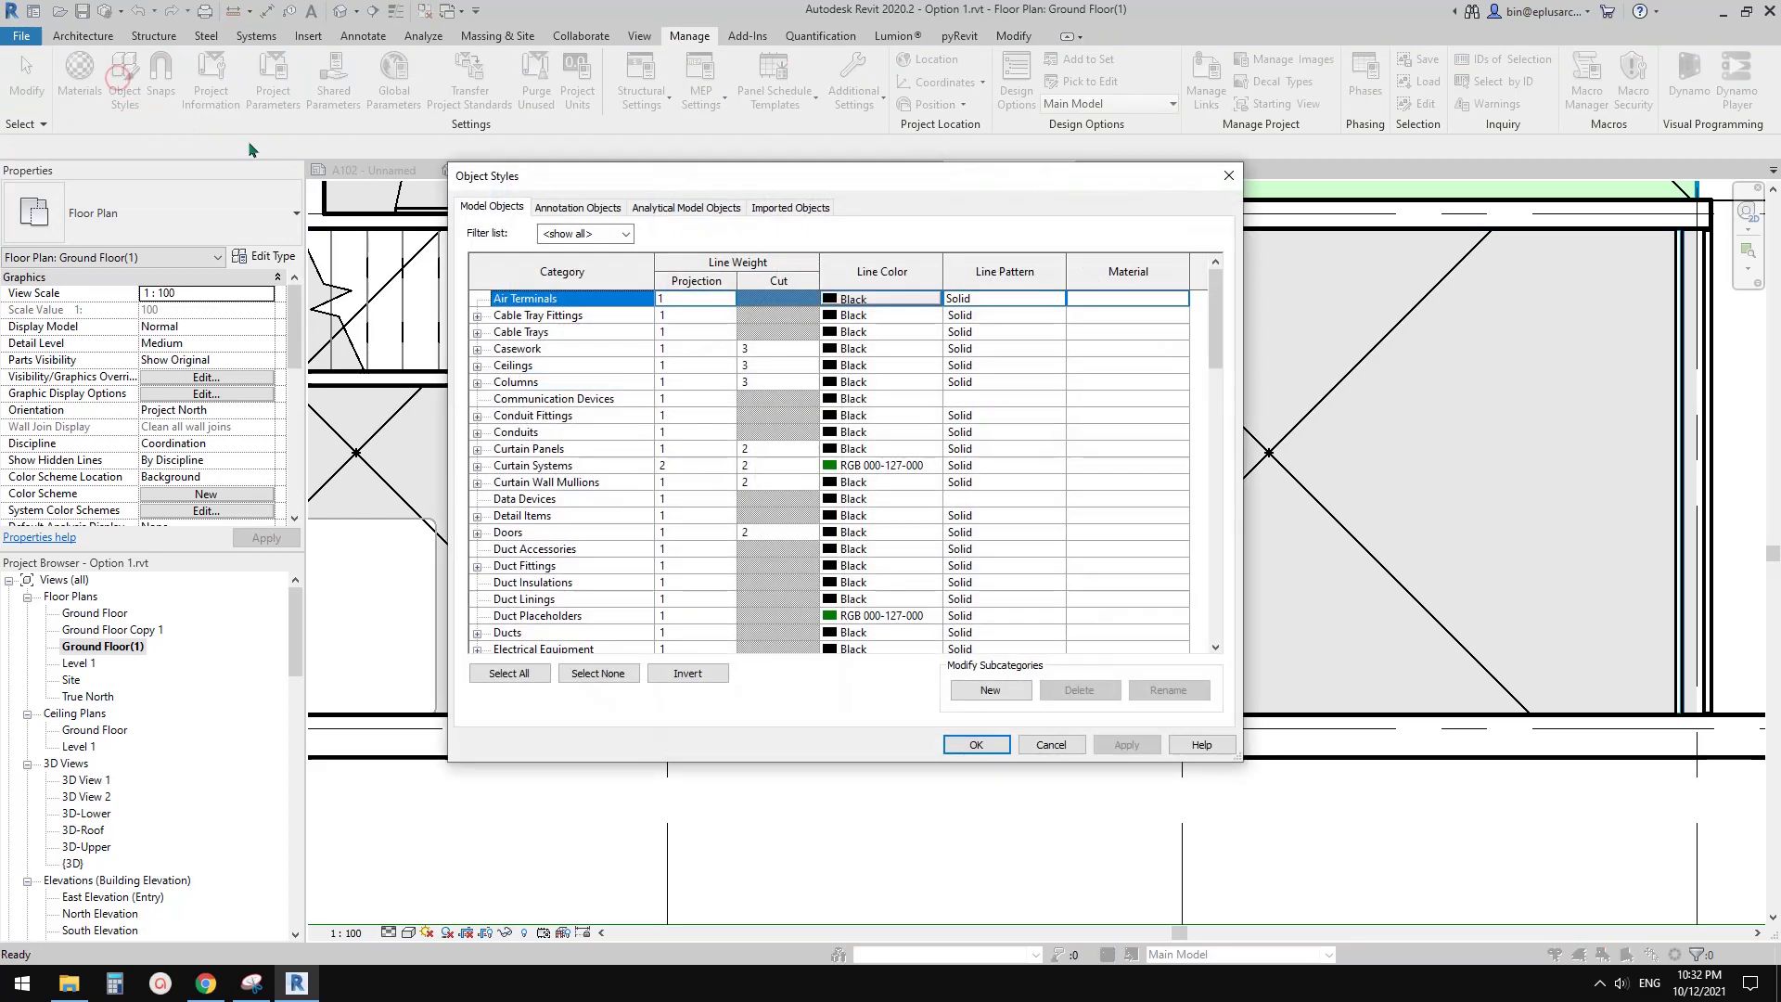
pyautogui.click(568, 432)
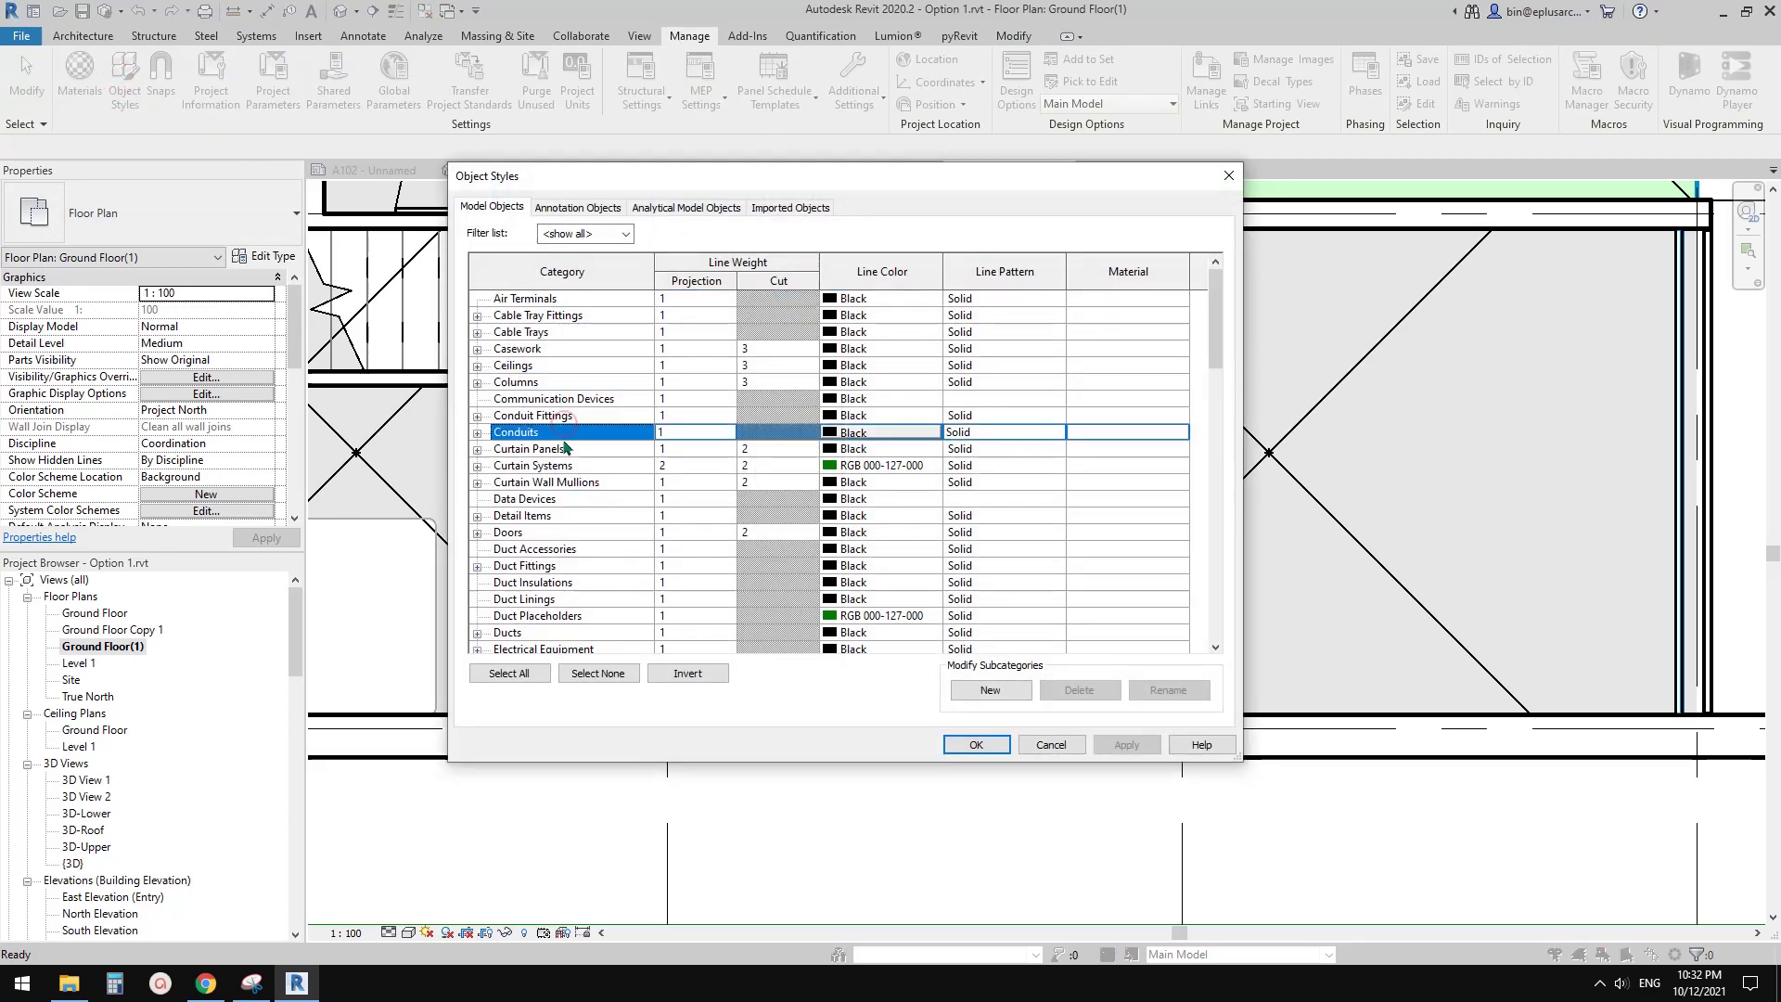
pyautogui.click(543, 350)
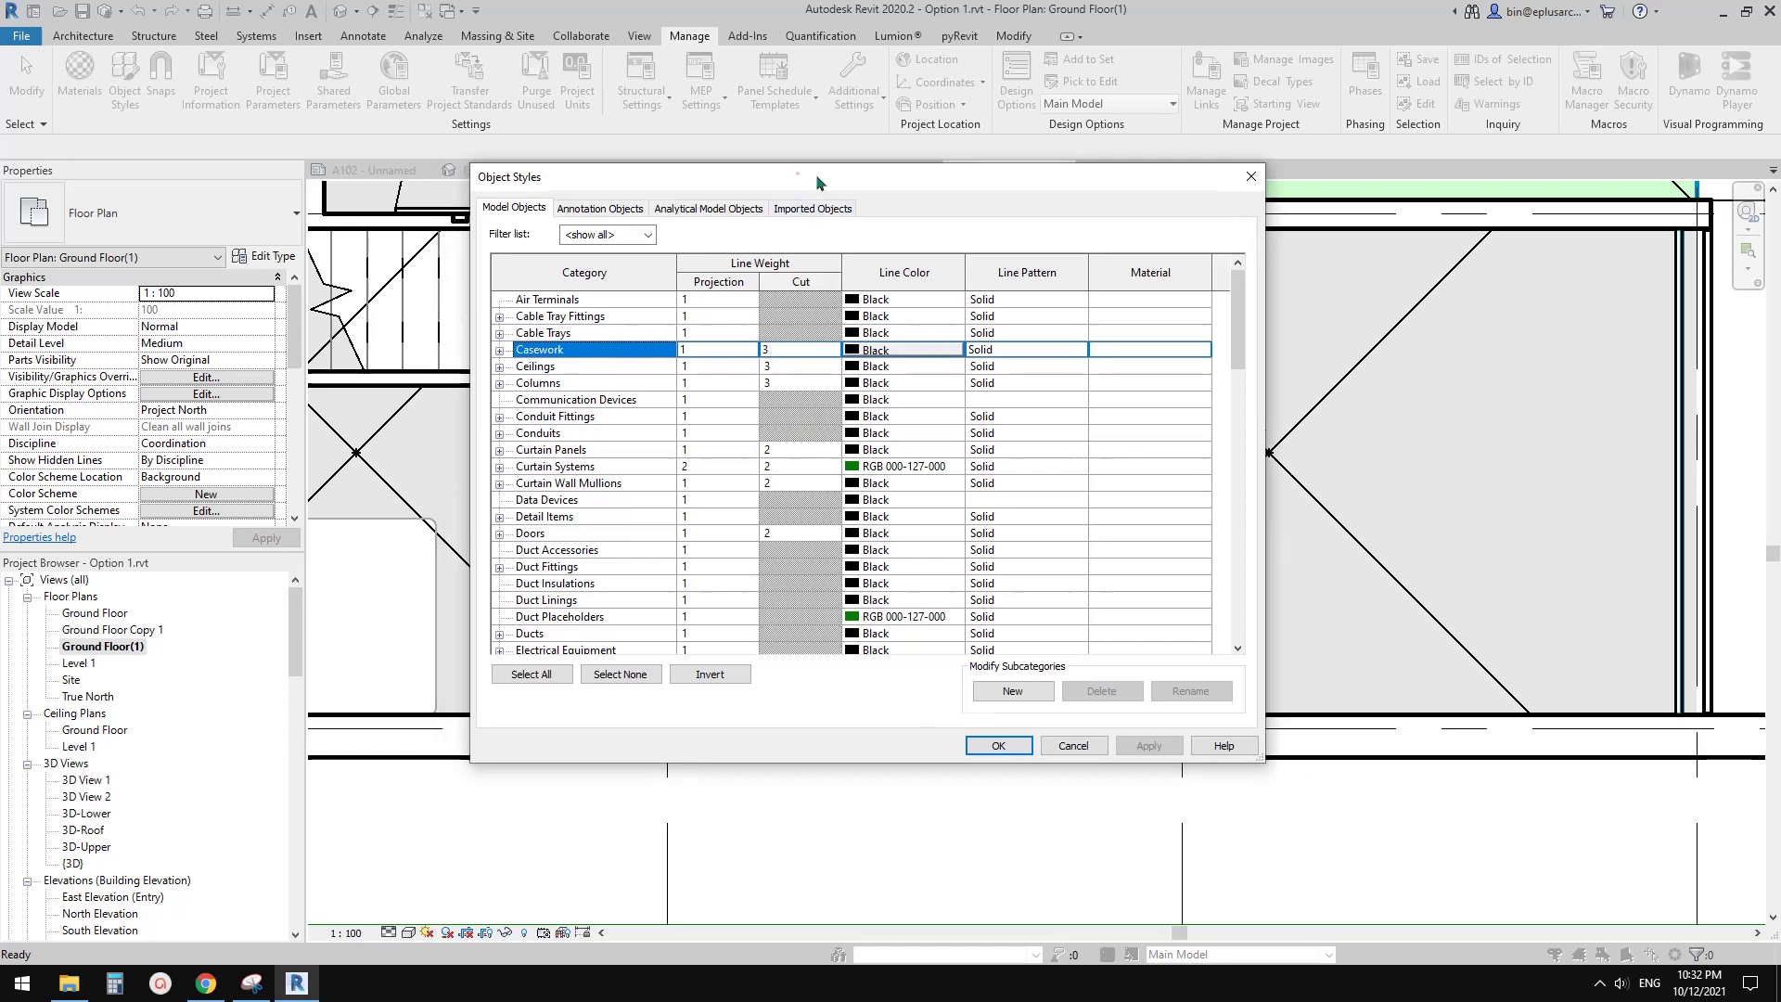
pyautogui.moveTo(823, 179); pyautogui.dragTo(1281, 219)
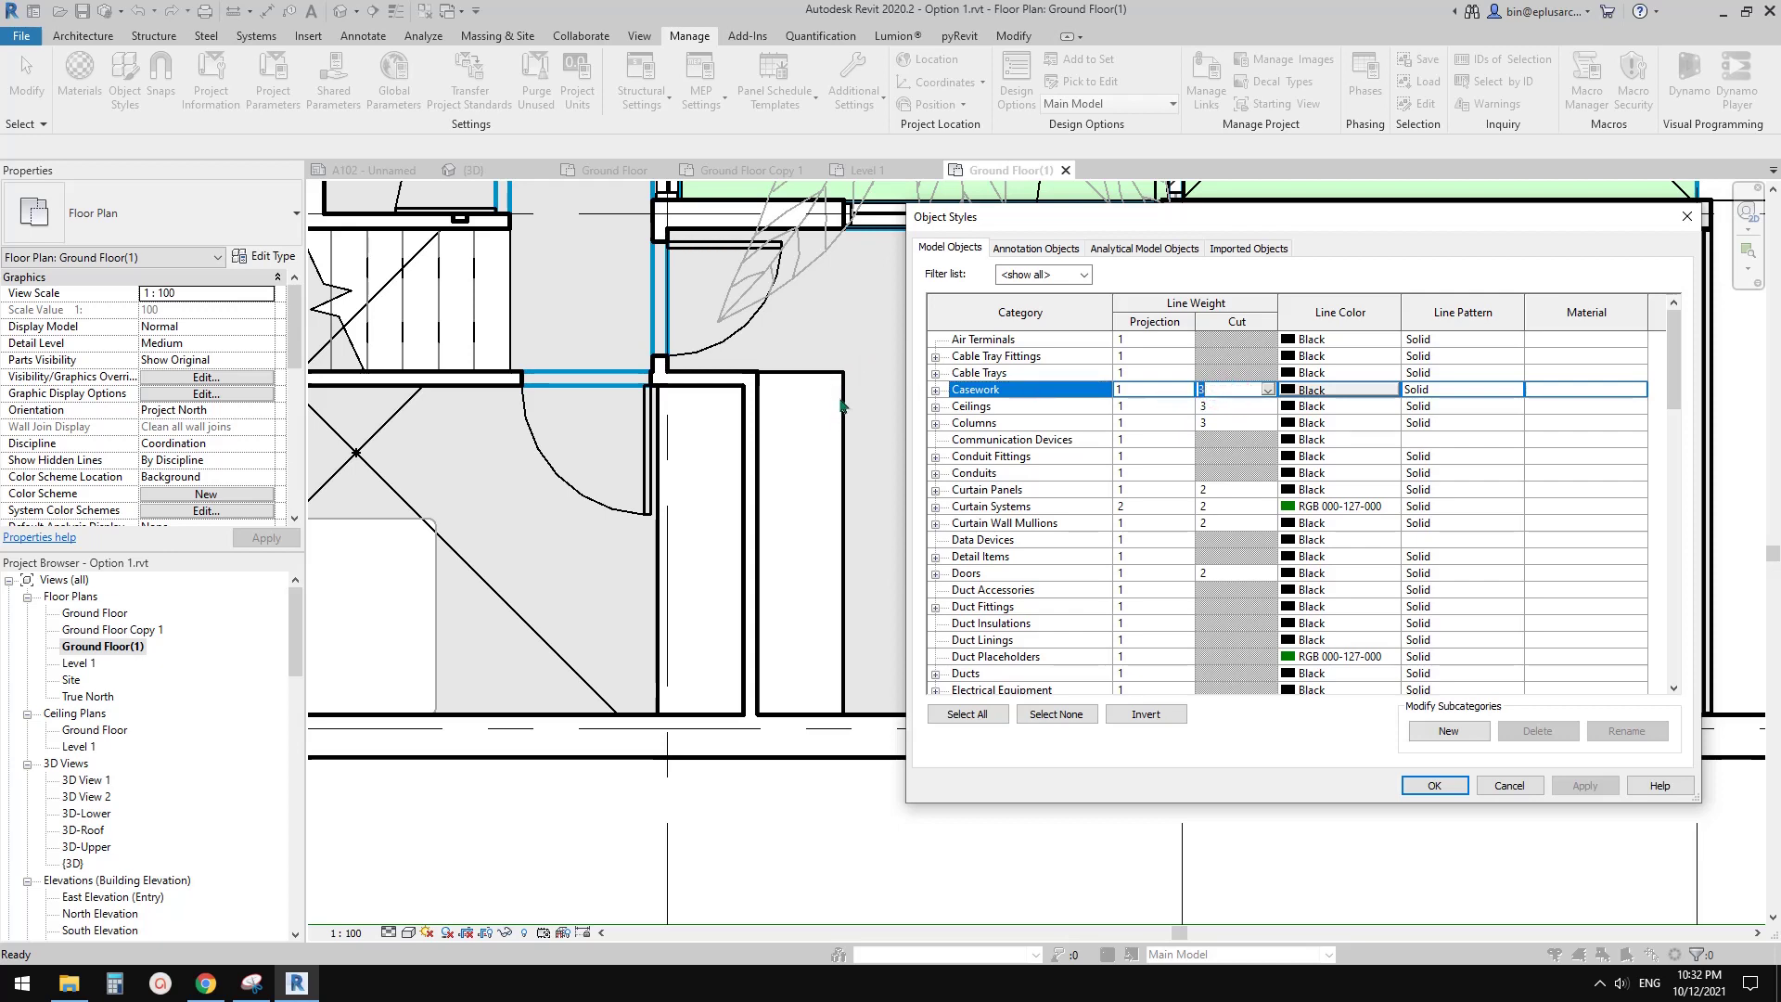
pyautogui.click(1267, 390)
pyautogui.click(1159, 392)
pyautogui.click(1458, 786)
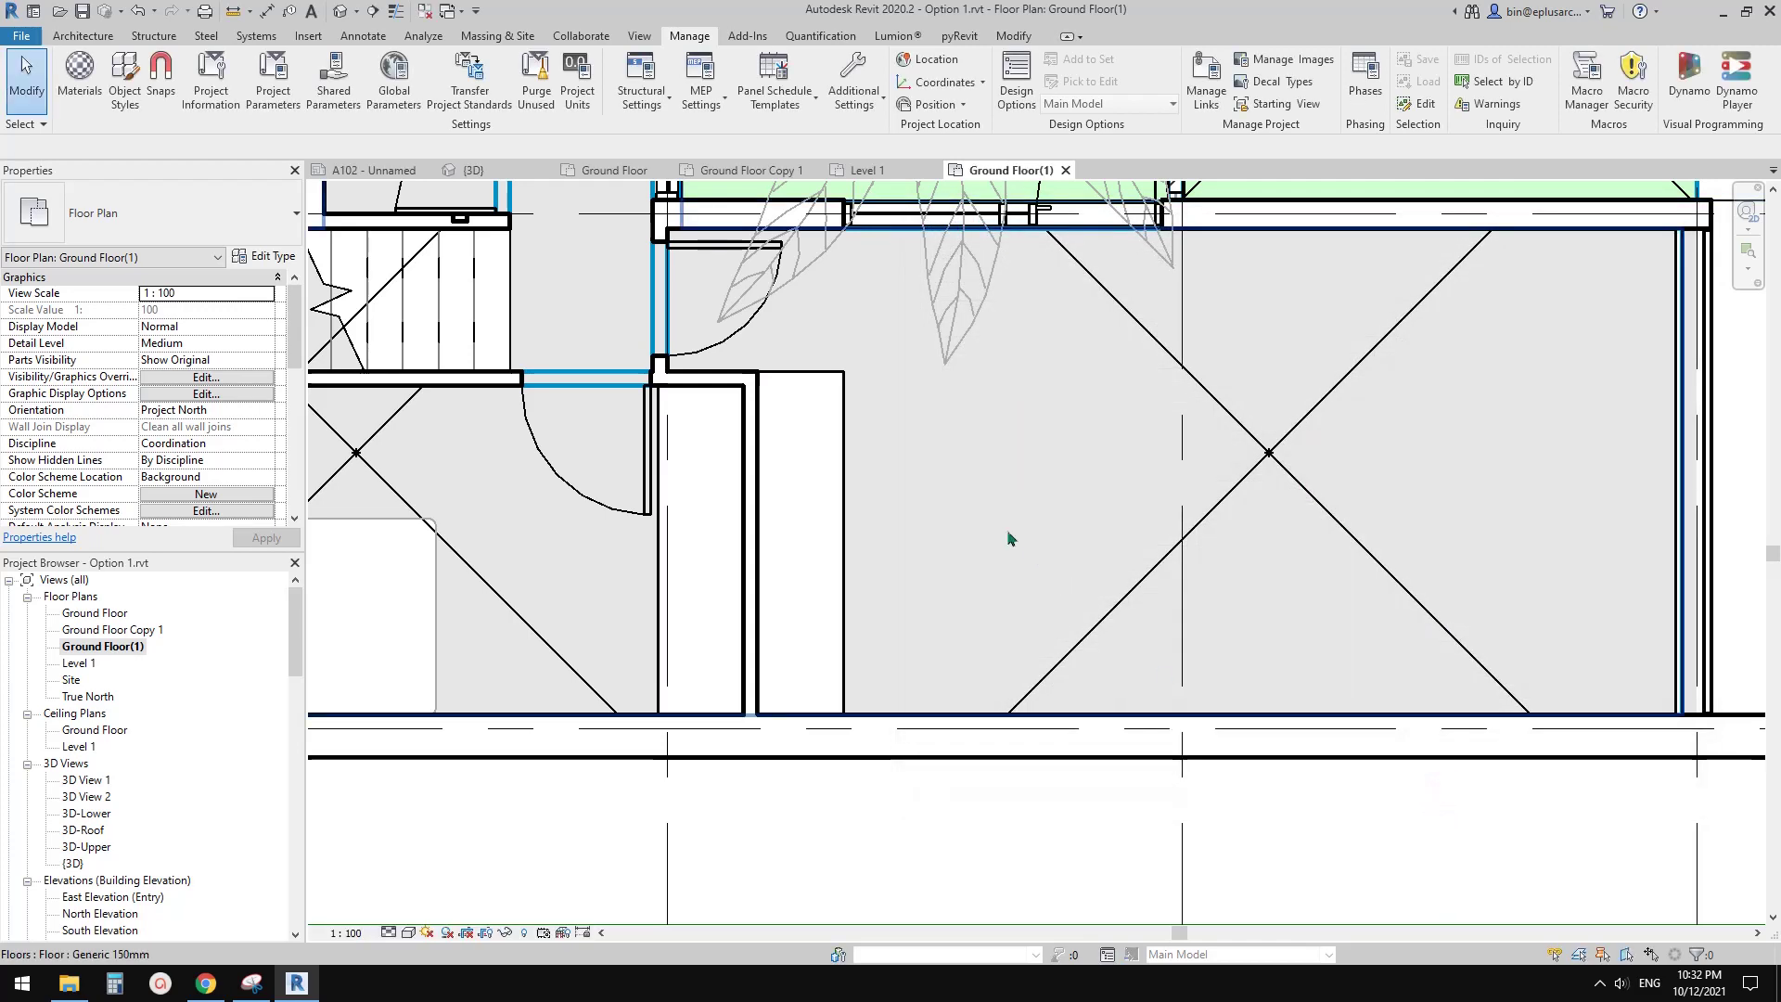
# Step: Inspect the cabinet outlines against the walls and review the category line weights in Object Styles
pyautogui.scroll(3, 818, 380)
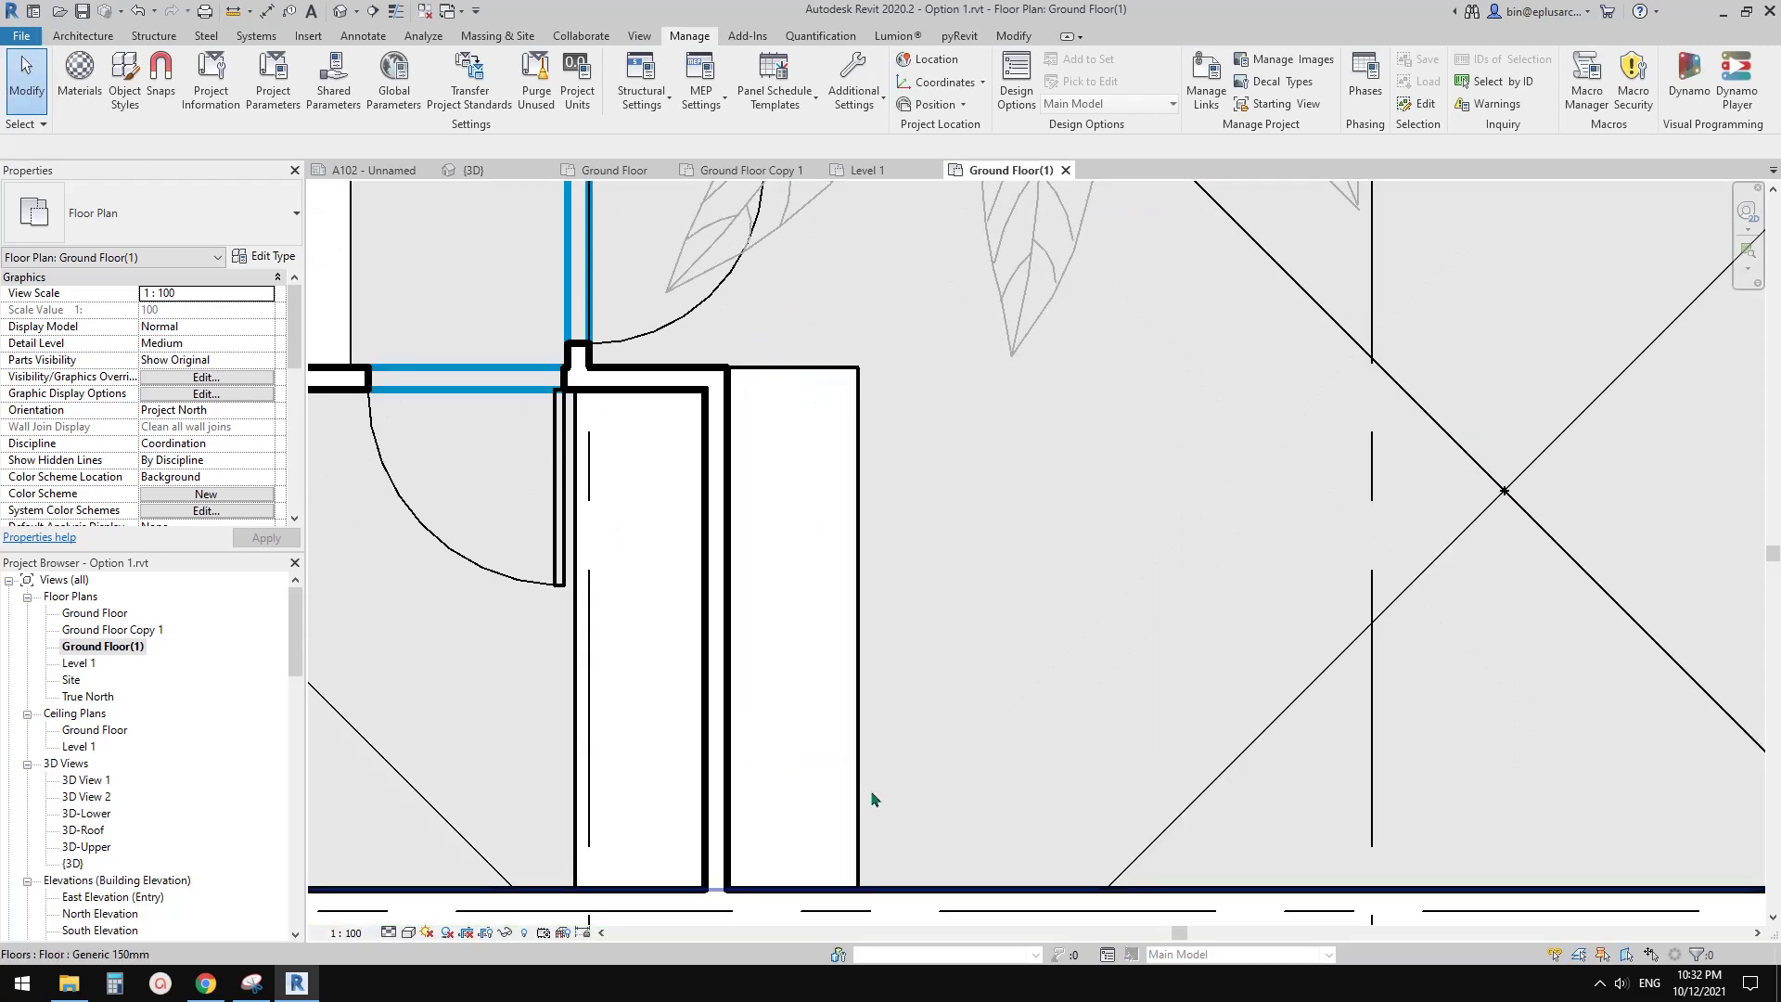
pyautogui.scroll(-4, 874, 760)
pyautogui.moveTo(879, 765); pyautogui.dragTo(937, 694, button='middle')
pyautogui.moveTo(881, 585); pyautogui.dragTo(898, 603, button='middle')
pyautogui.moveTo(855, 433); pyautogui.dragTo(896, 434, button='middle')
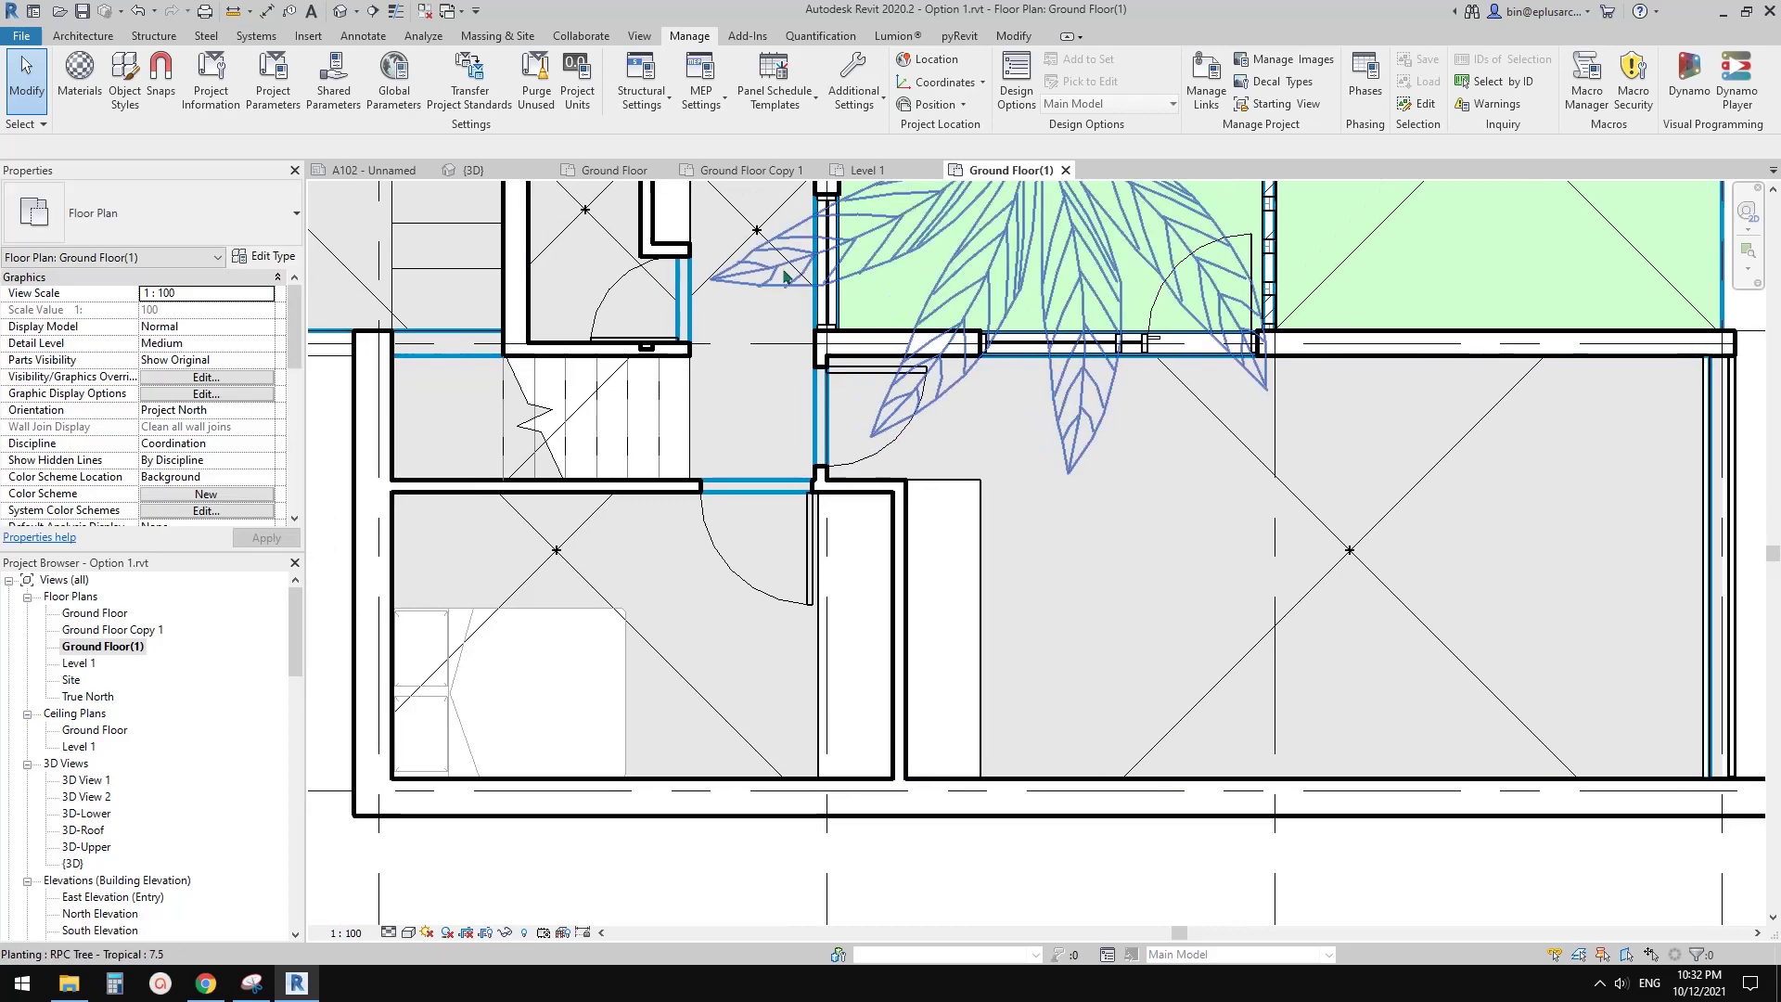
pyautogui.click(121, 90)
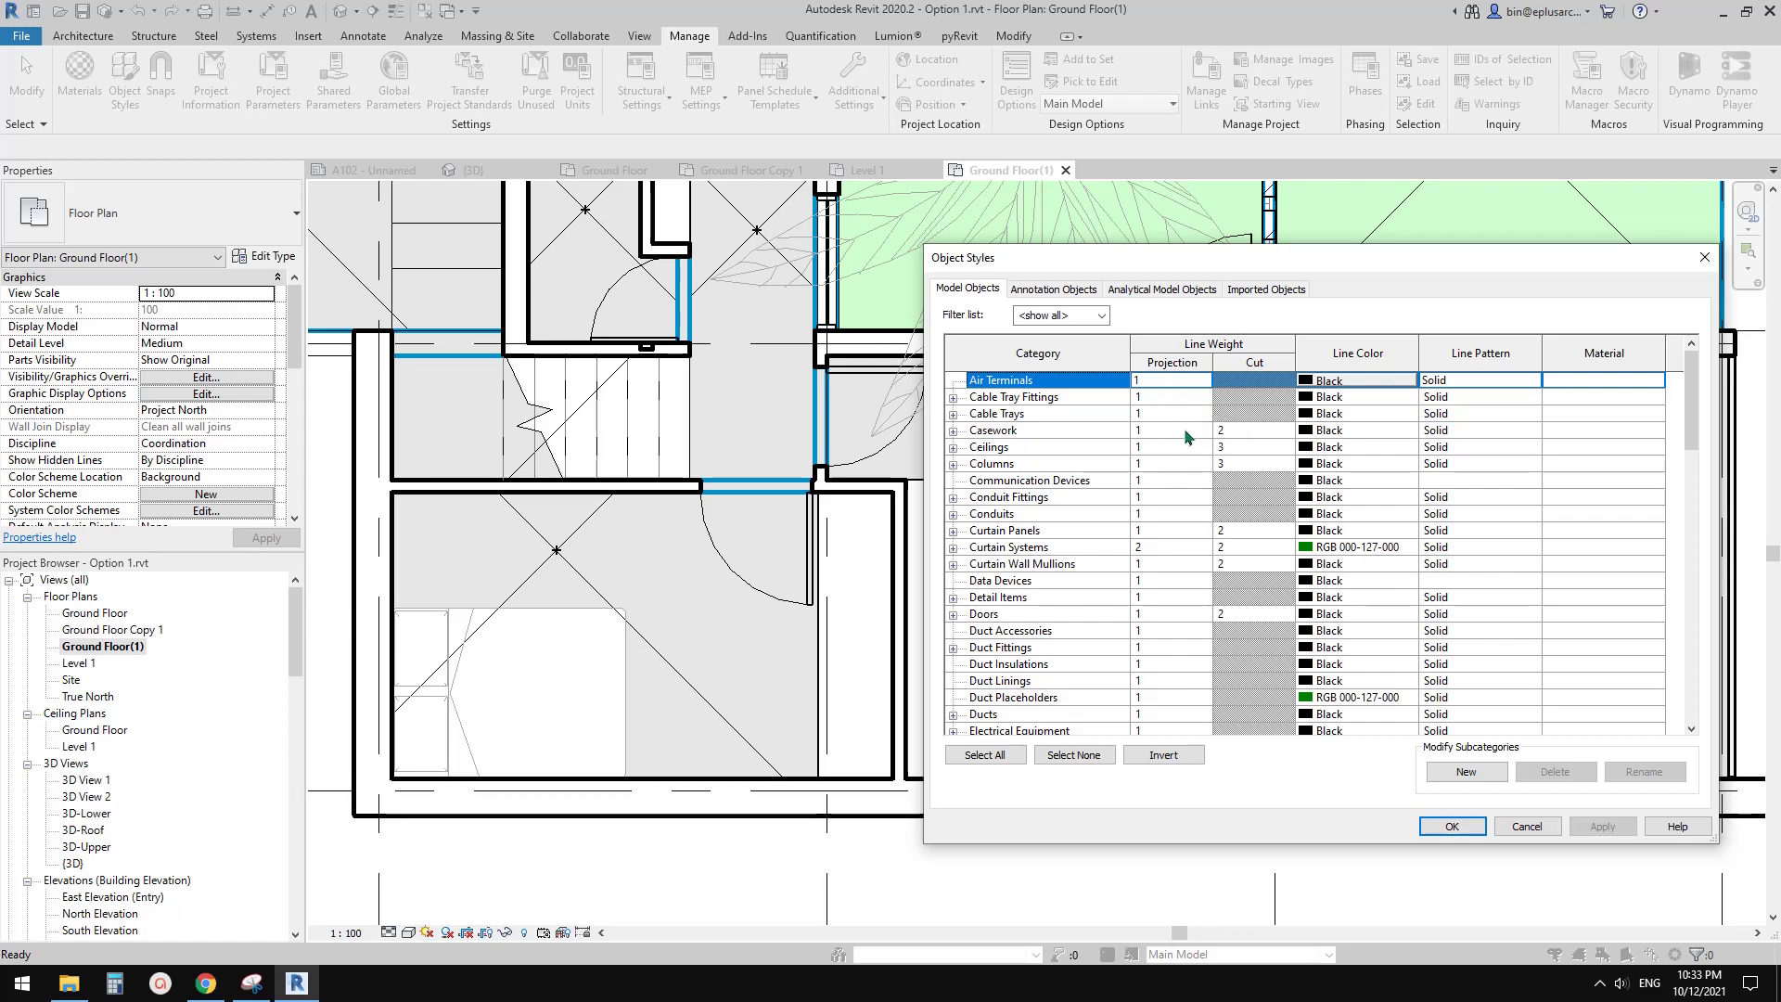
pyautogui.click(1482, 832)
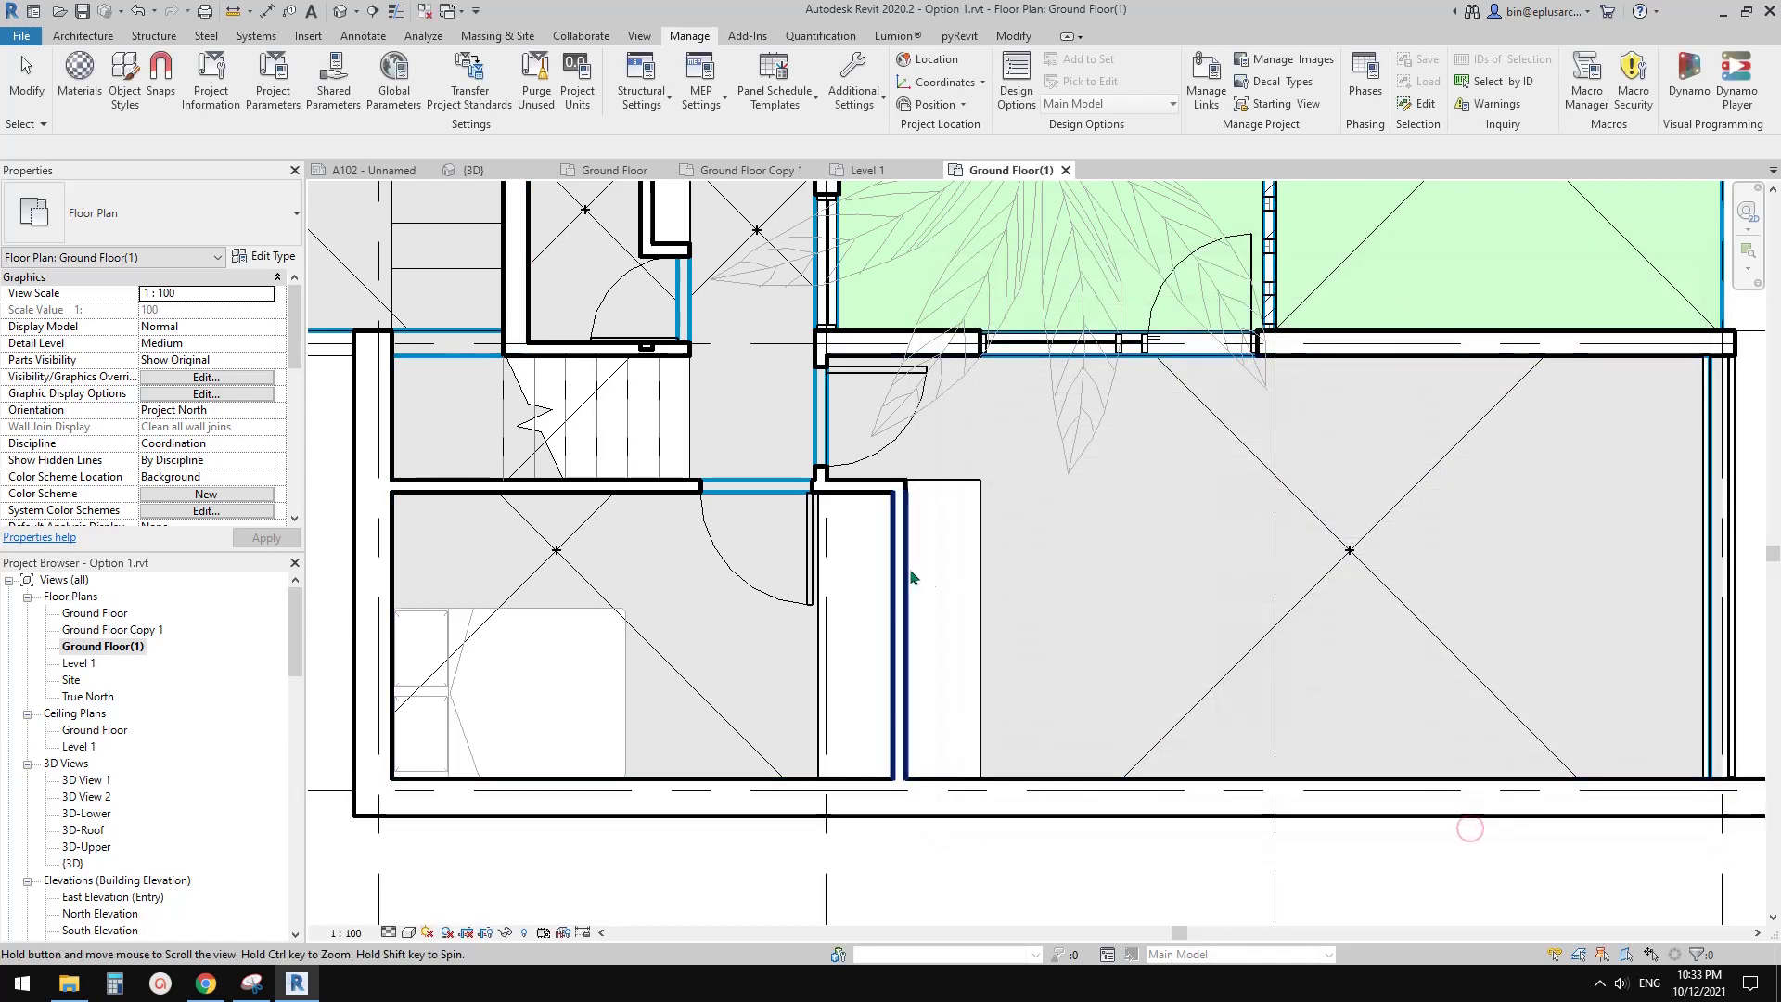
pyautogui.scroll(2, 928, 559)
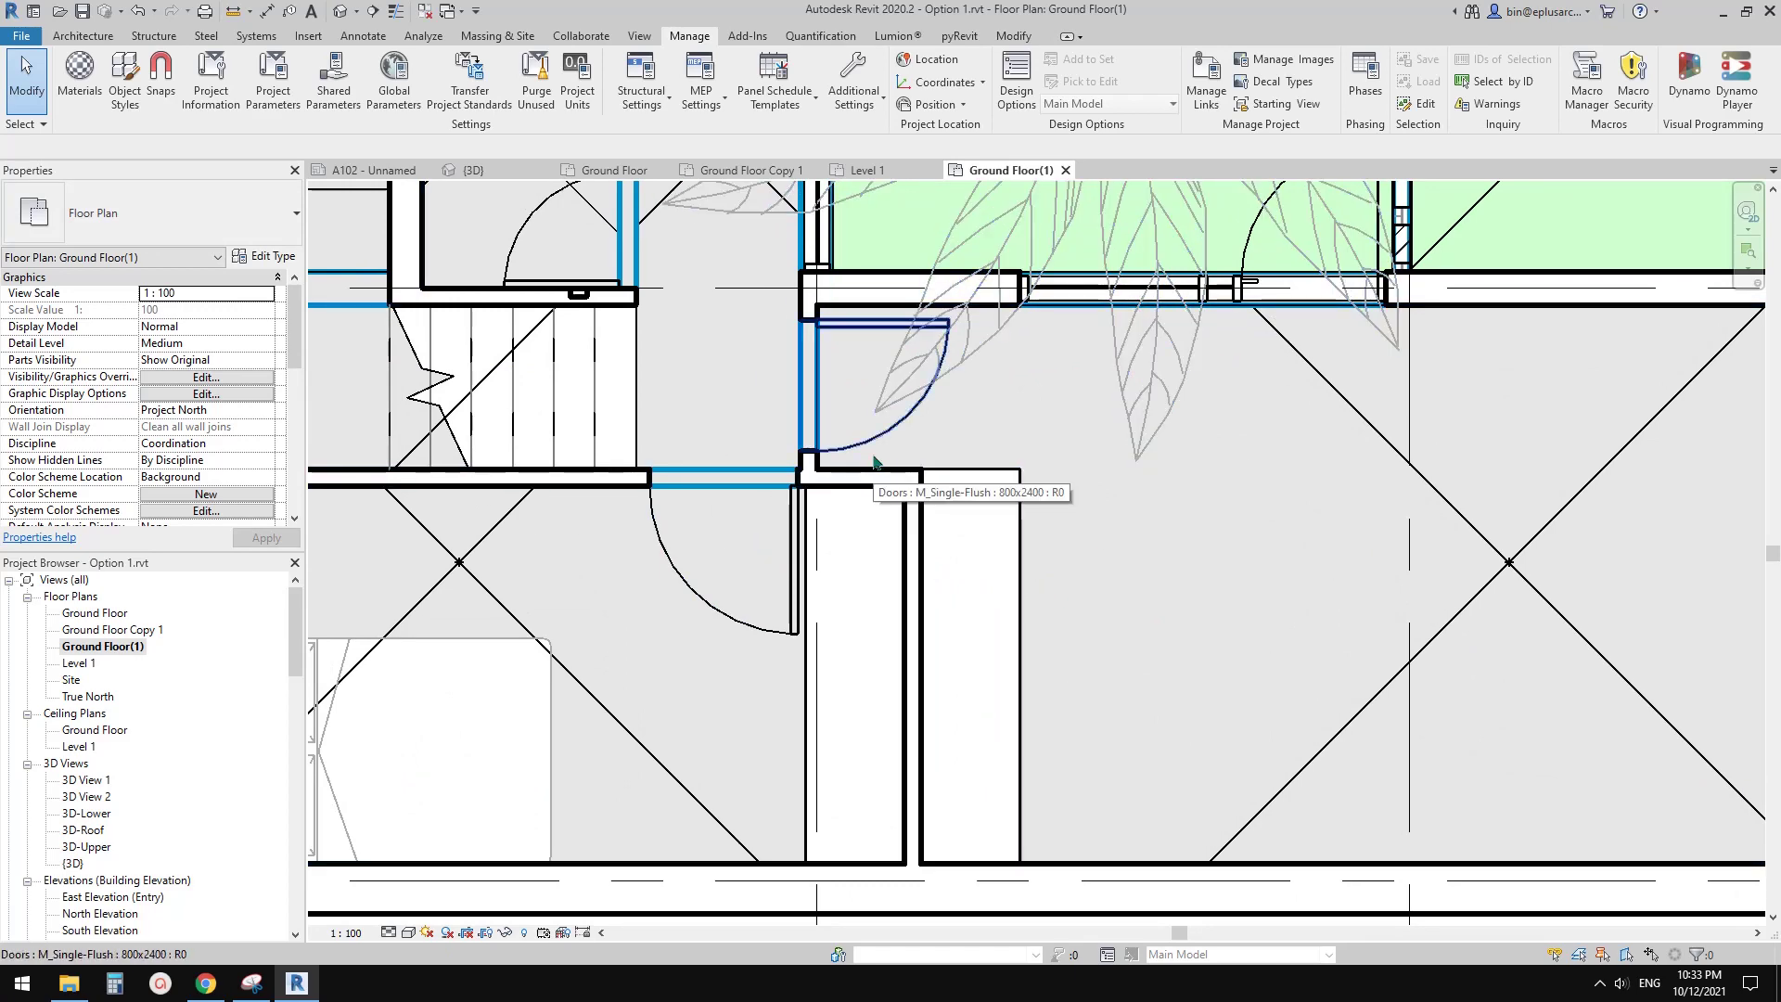
pyautogui.moveTo(881, 480); pyautogui.dragTo(885, 497, button='middle')
pyautogui.press('v')
pyautogui.press('g')
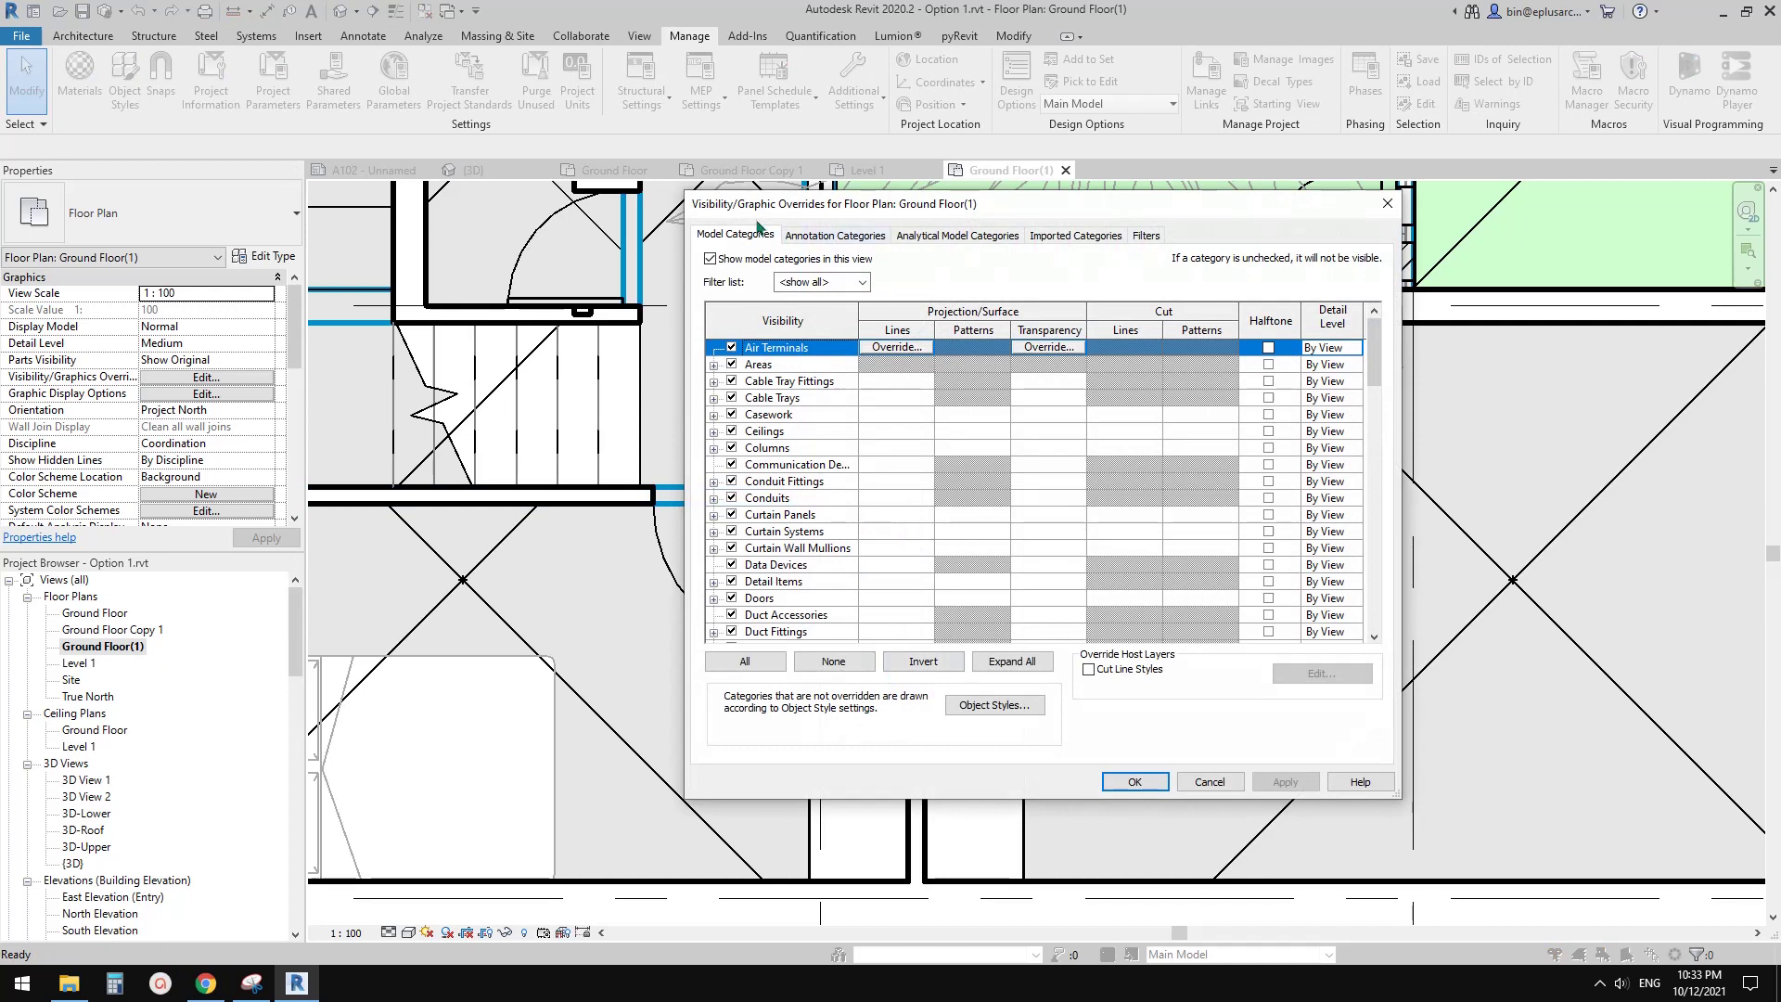
pyautogui.click(1387, 203)
# Step: Override the Casework category's projection line weight to 7 in this plan's Visibility/Graphic Overrides and apply it
pyautogui.click(639, 35)
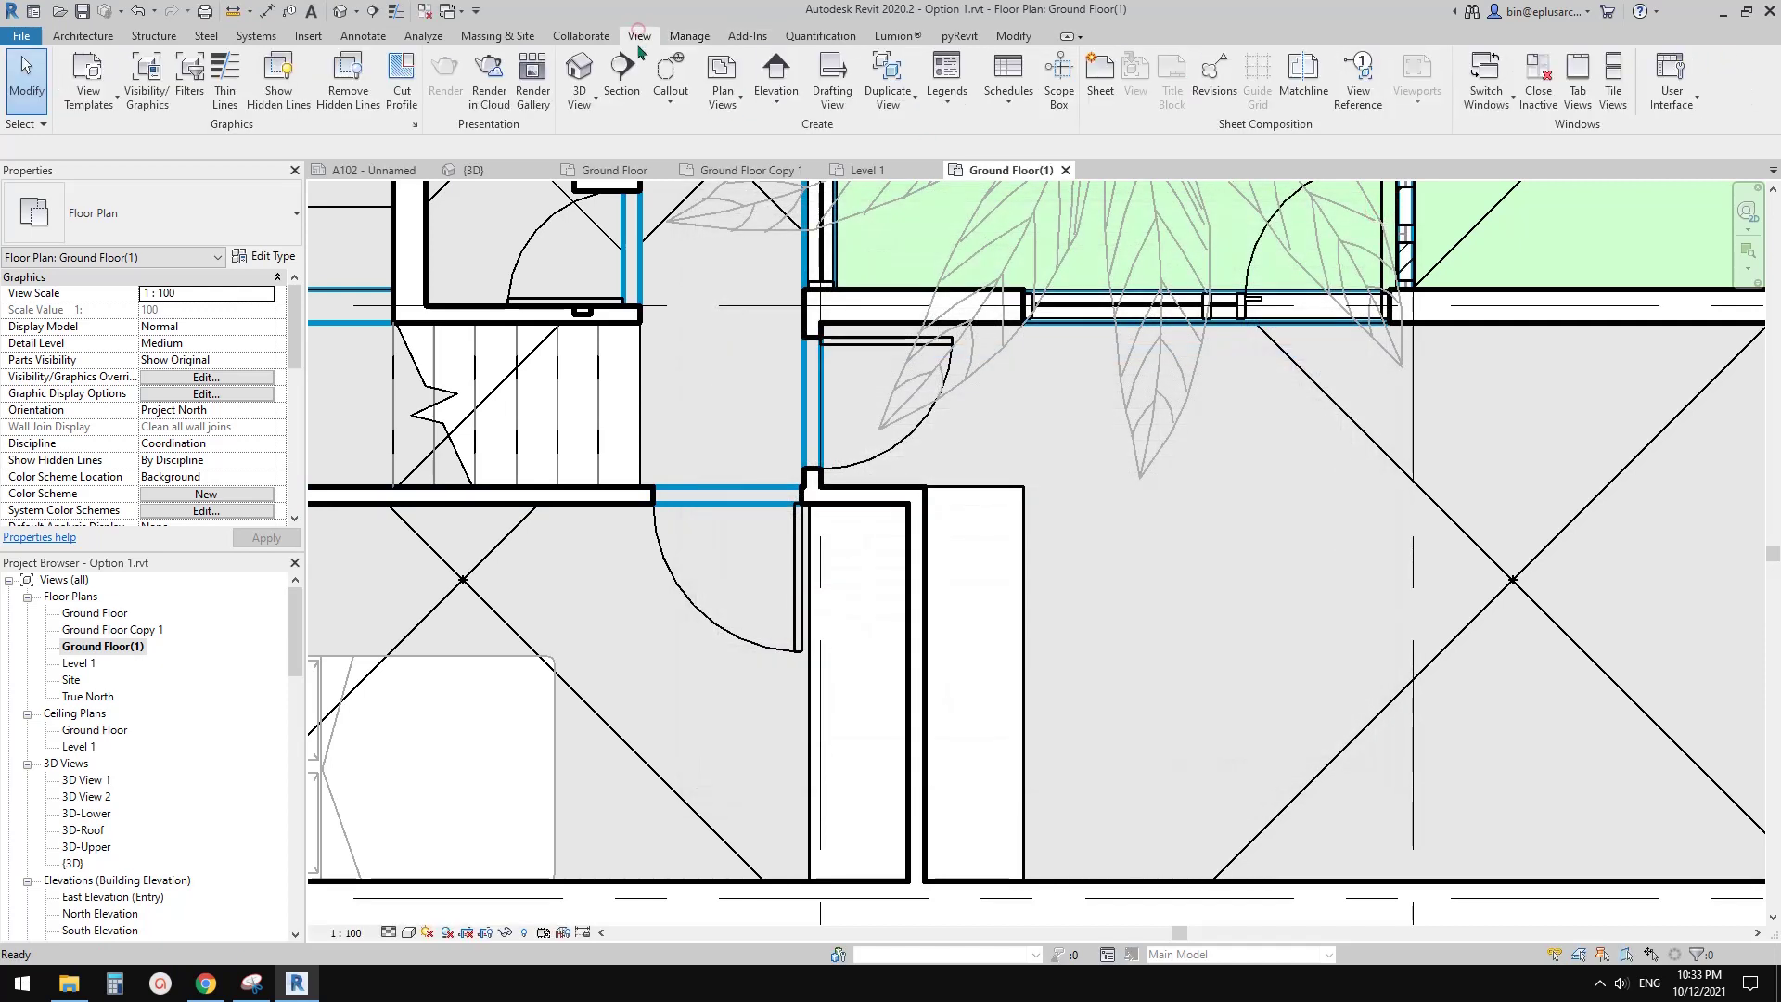
pyautogui.click(142, 84)
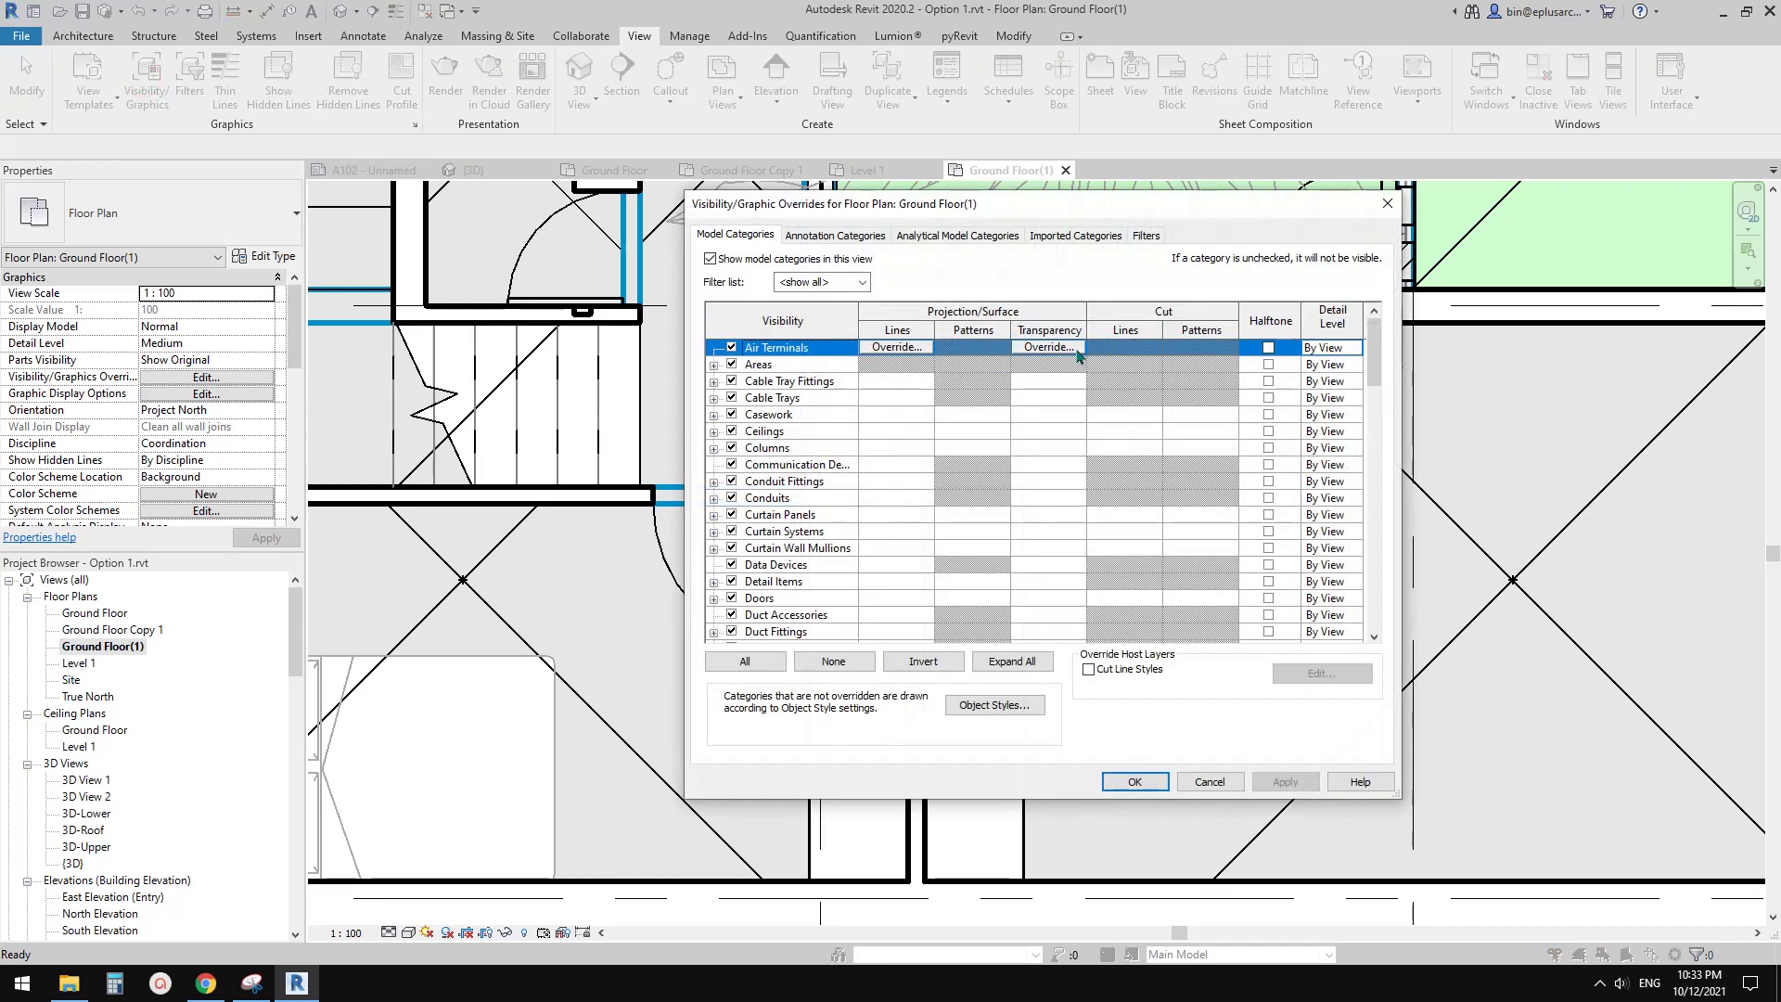
pyautogui.scroll(-6, 1076, 355)
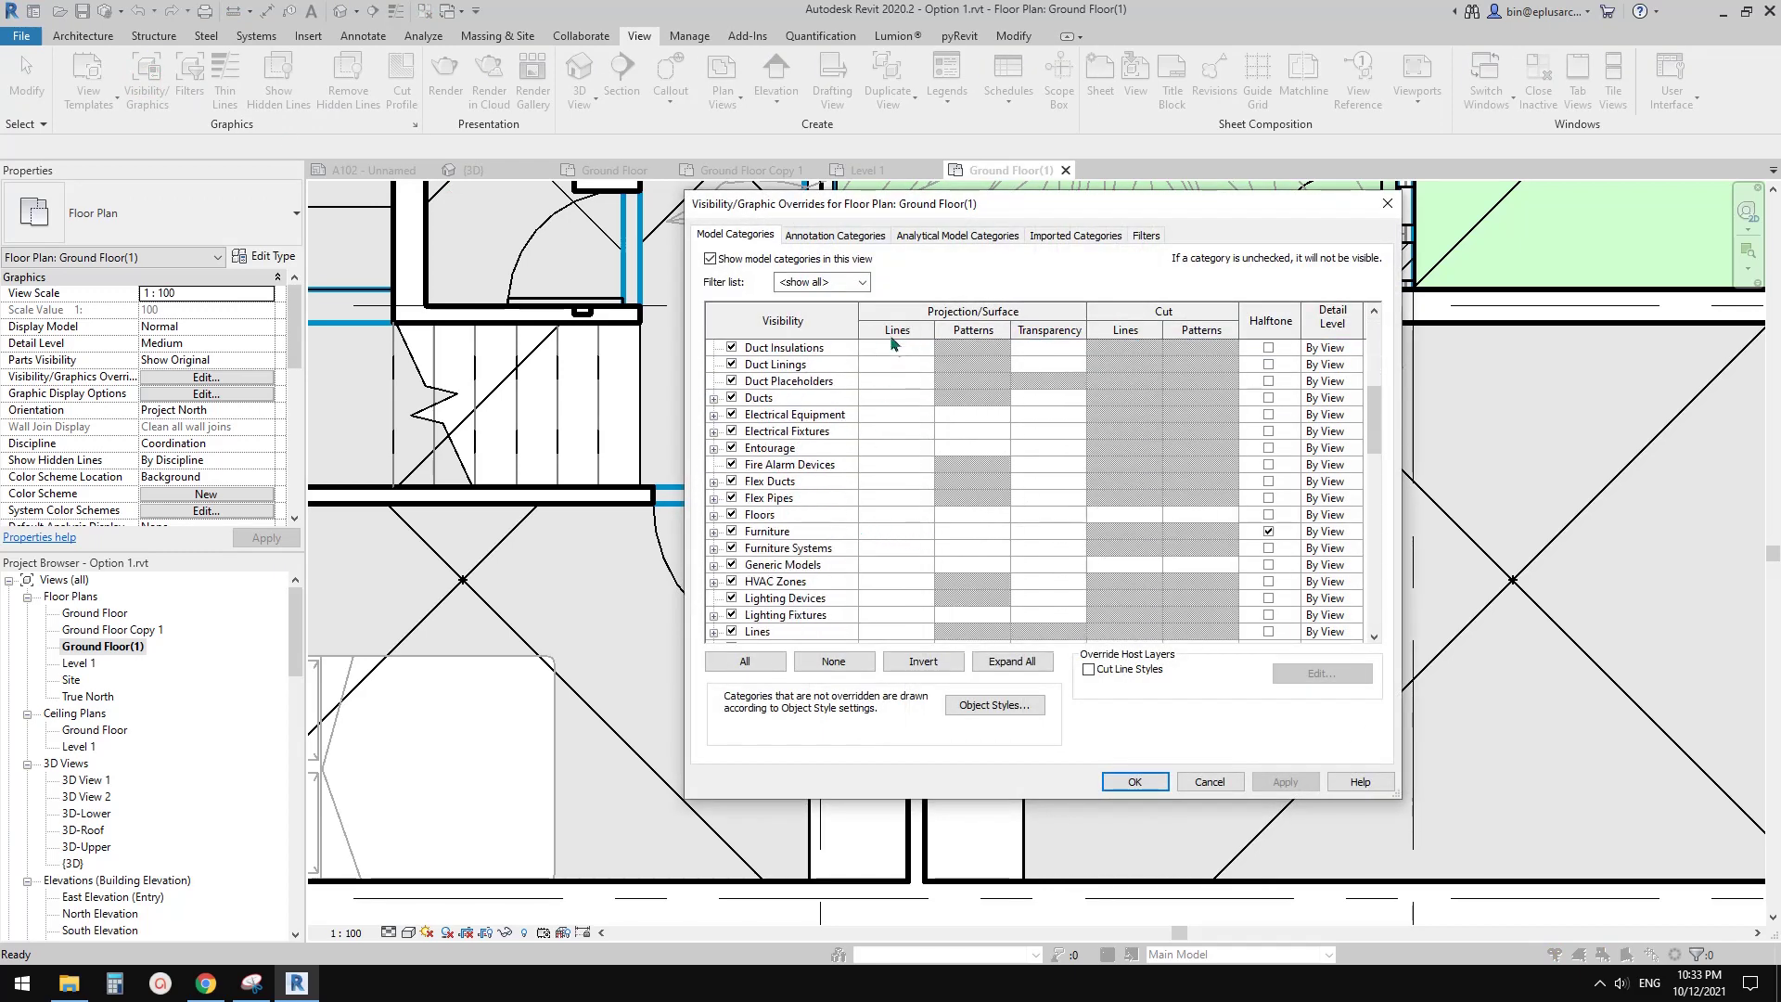
pyautogui.scroll(5, 891, 344)
pyautogui.click(899, 364)
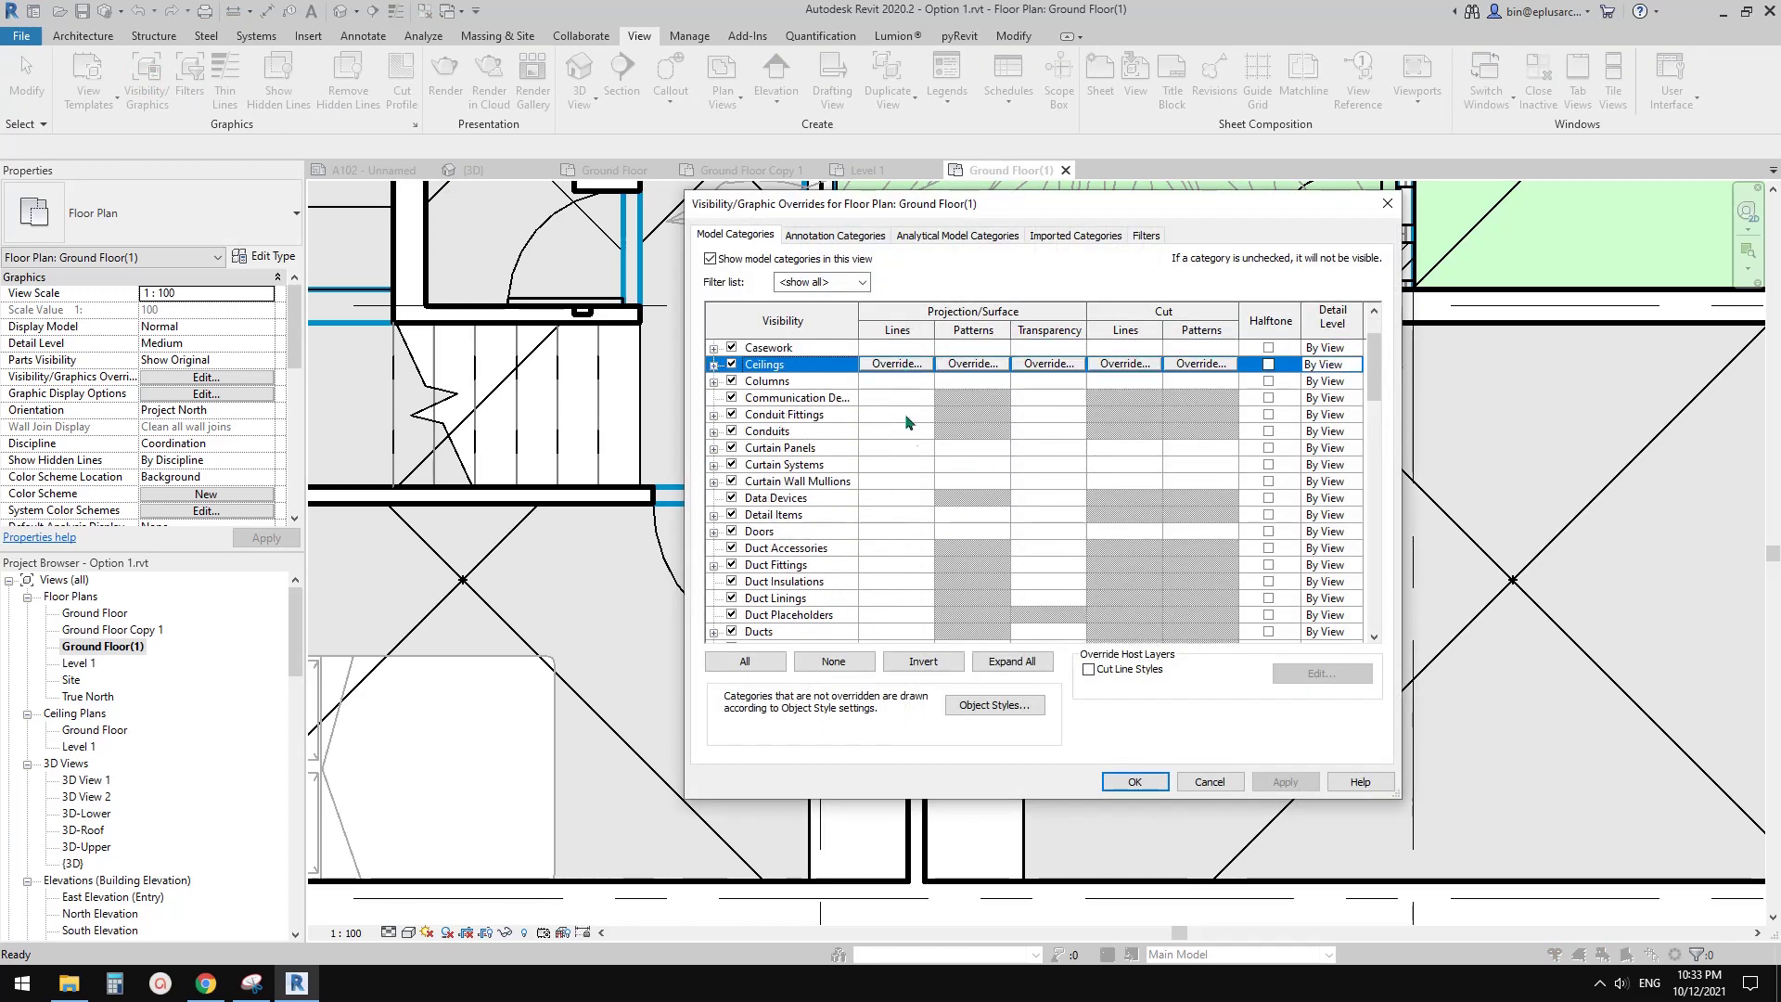
pyautogui.click(788, 415)
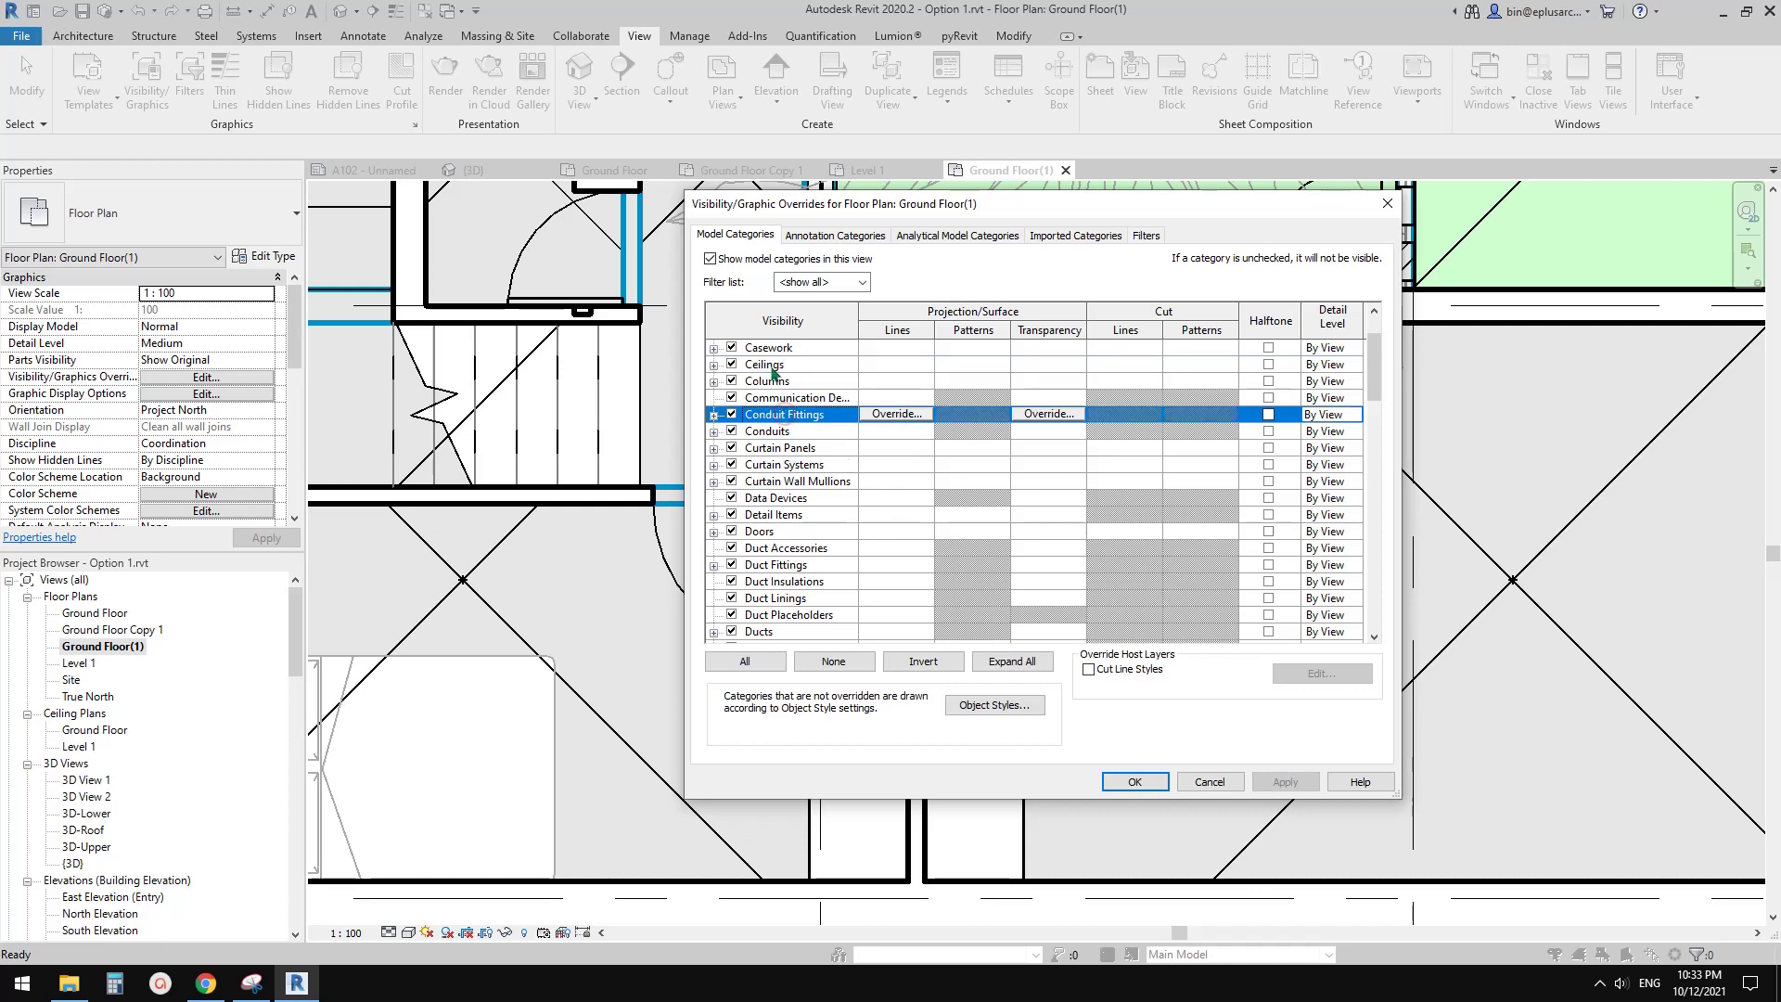
pyautogui.click(778, 349)
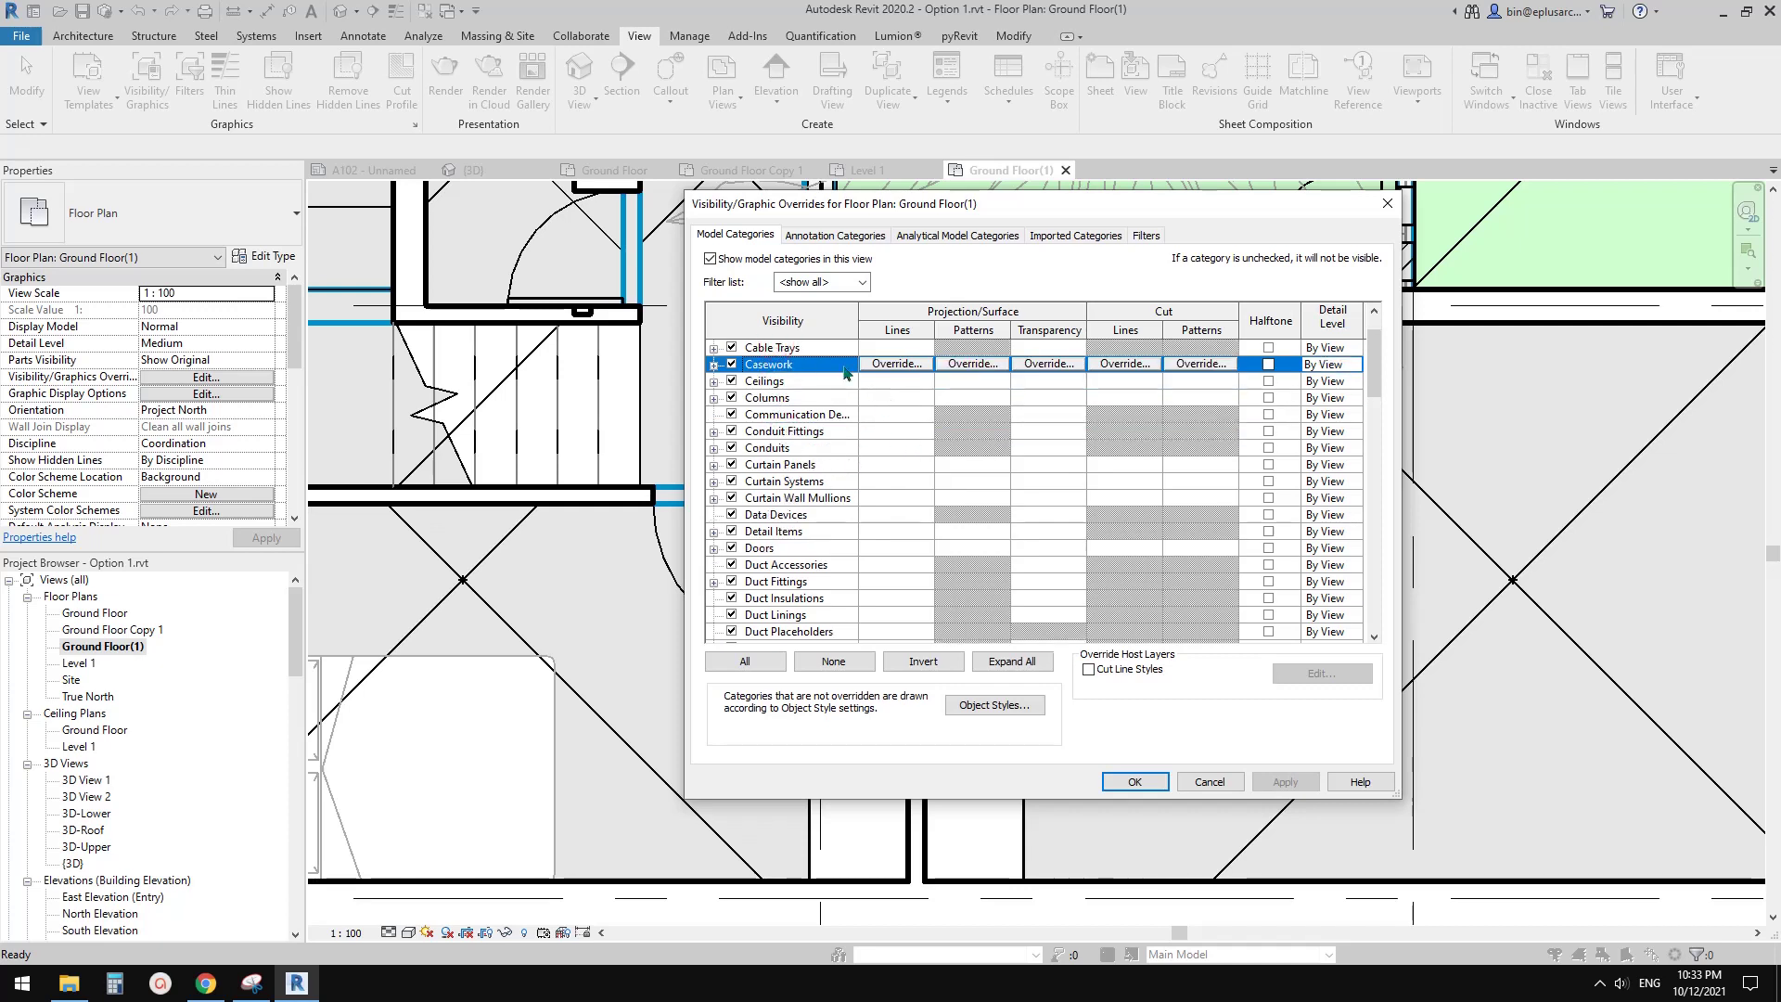
pyautogui.scroll(1, 820, 375)
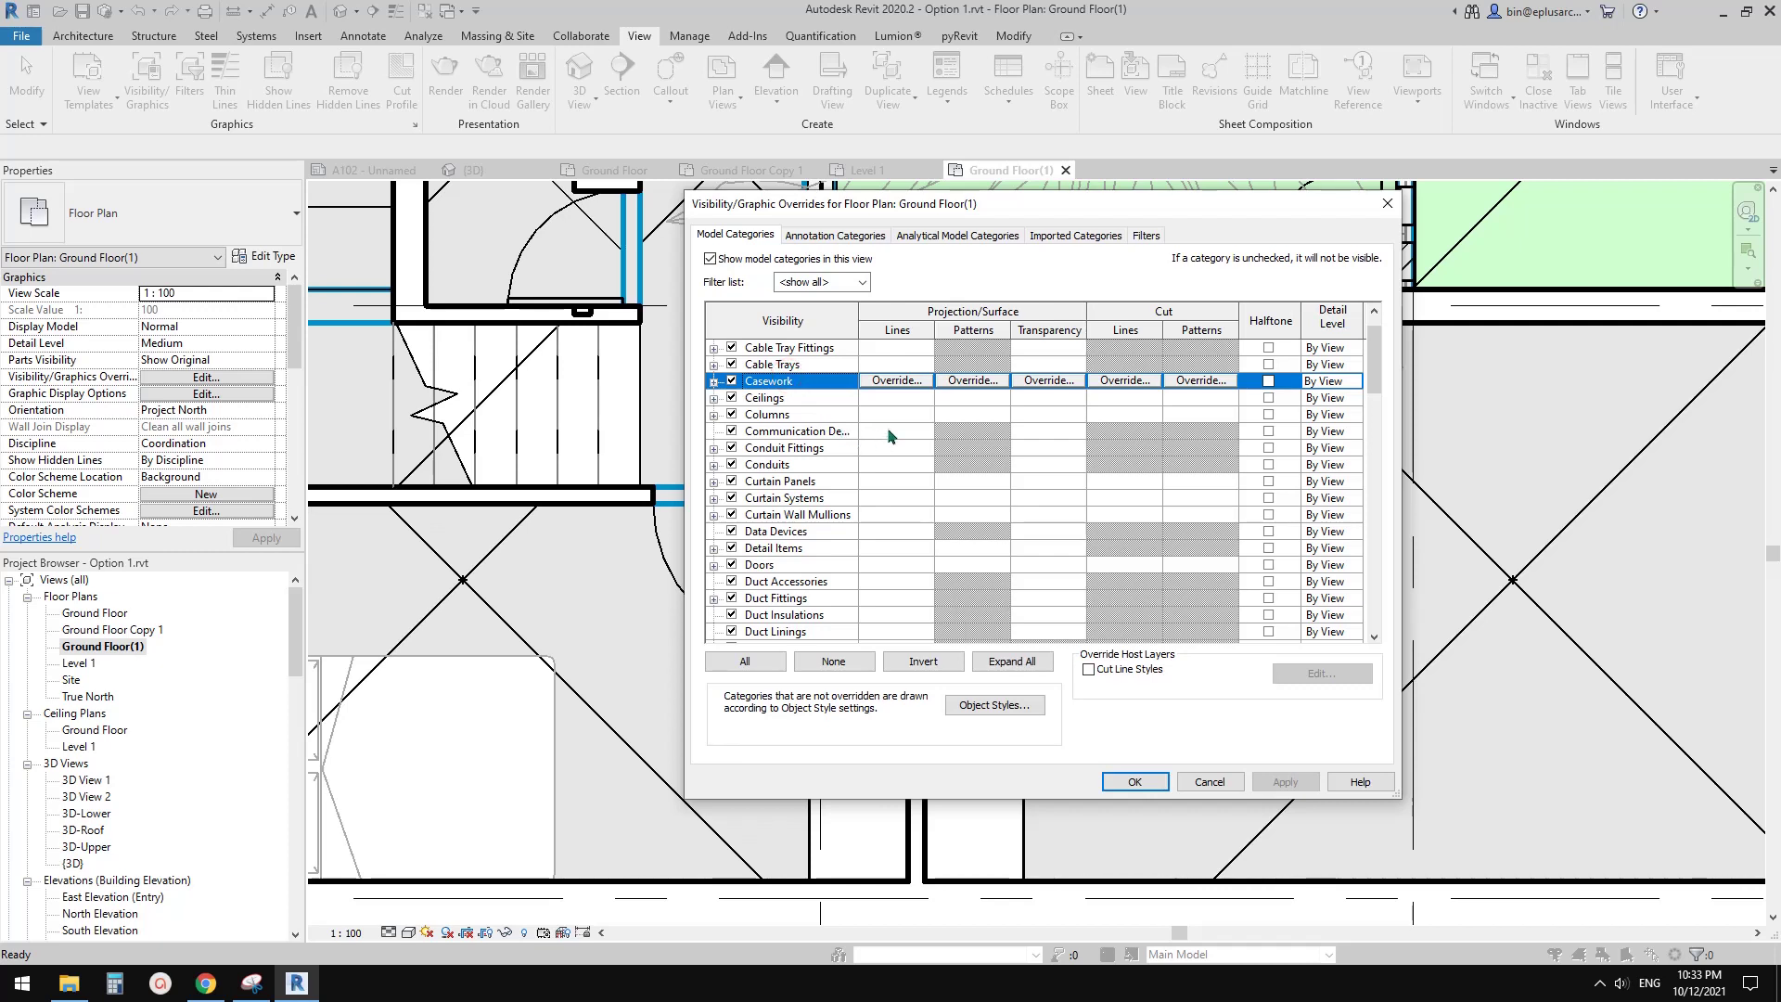
pyautogui.click(896, 382)
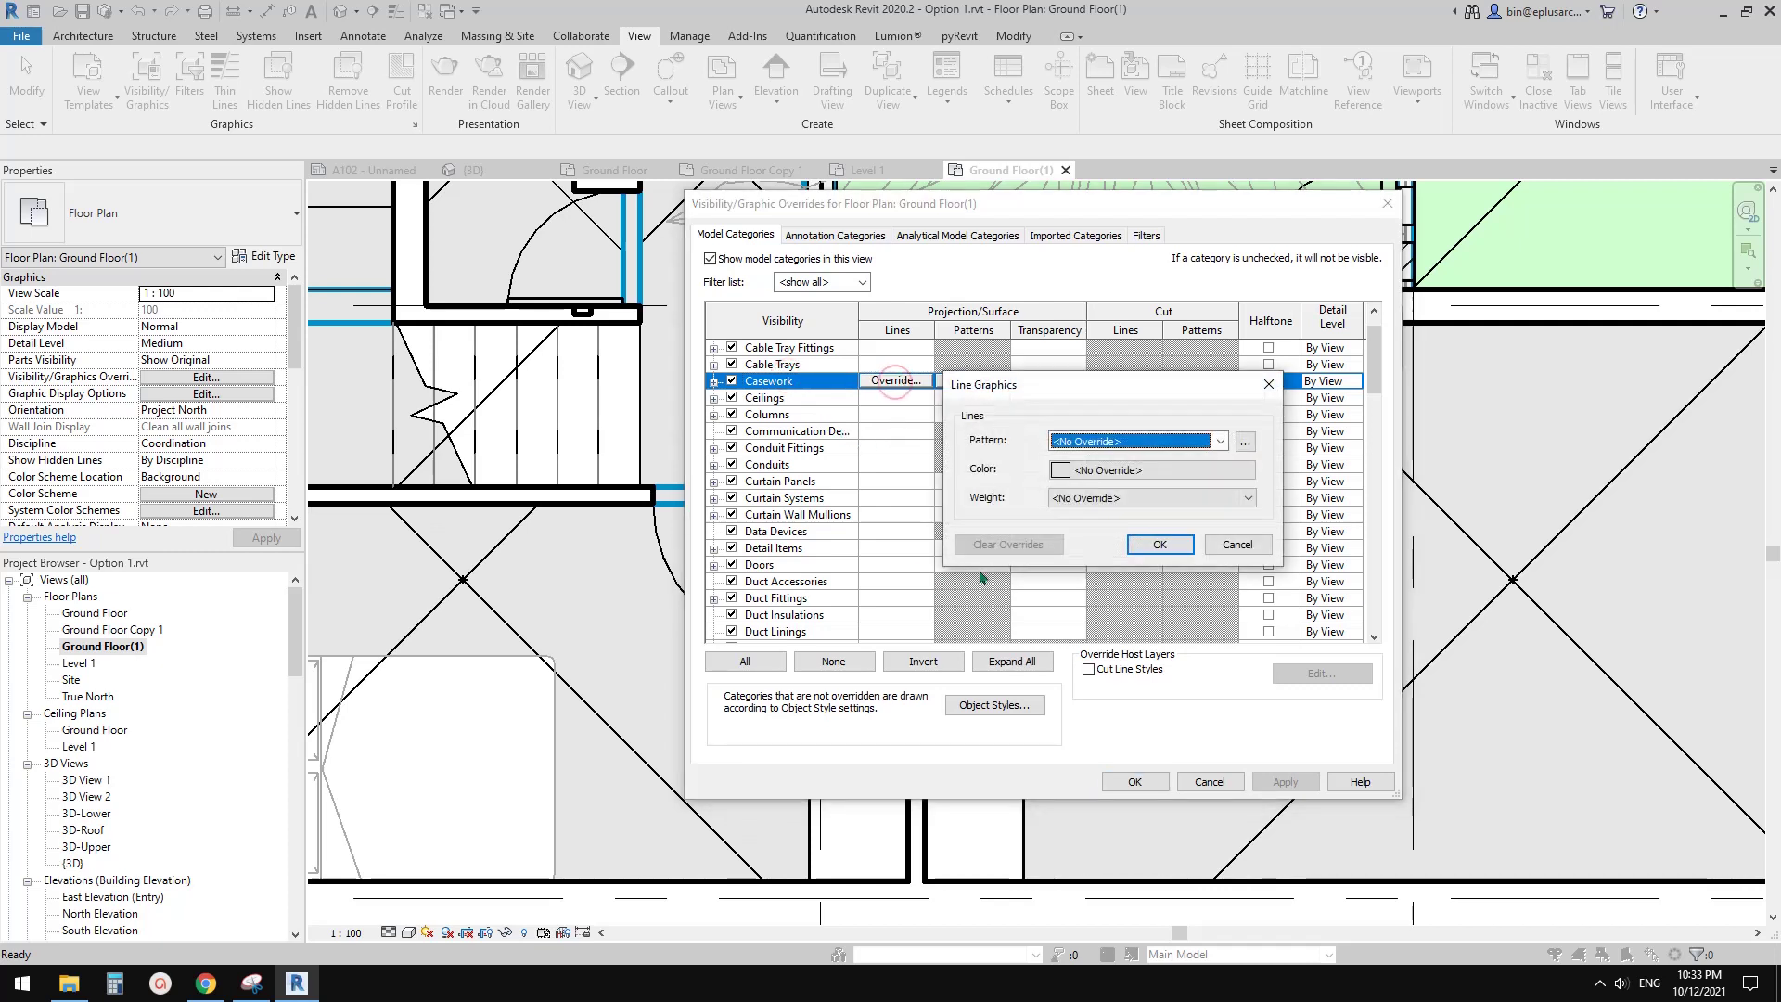
pyautogui.click(1106, 499)
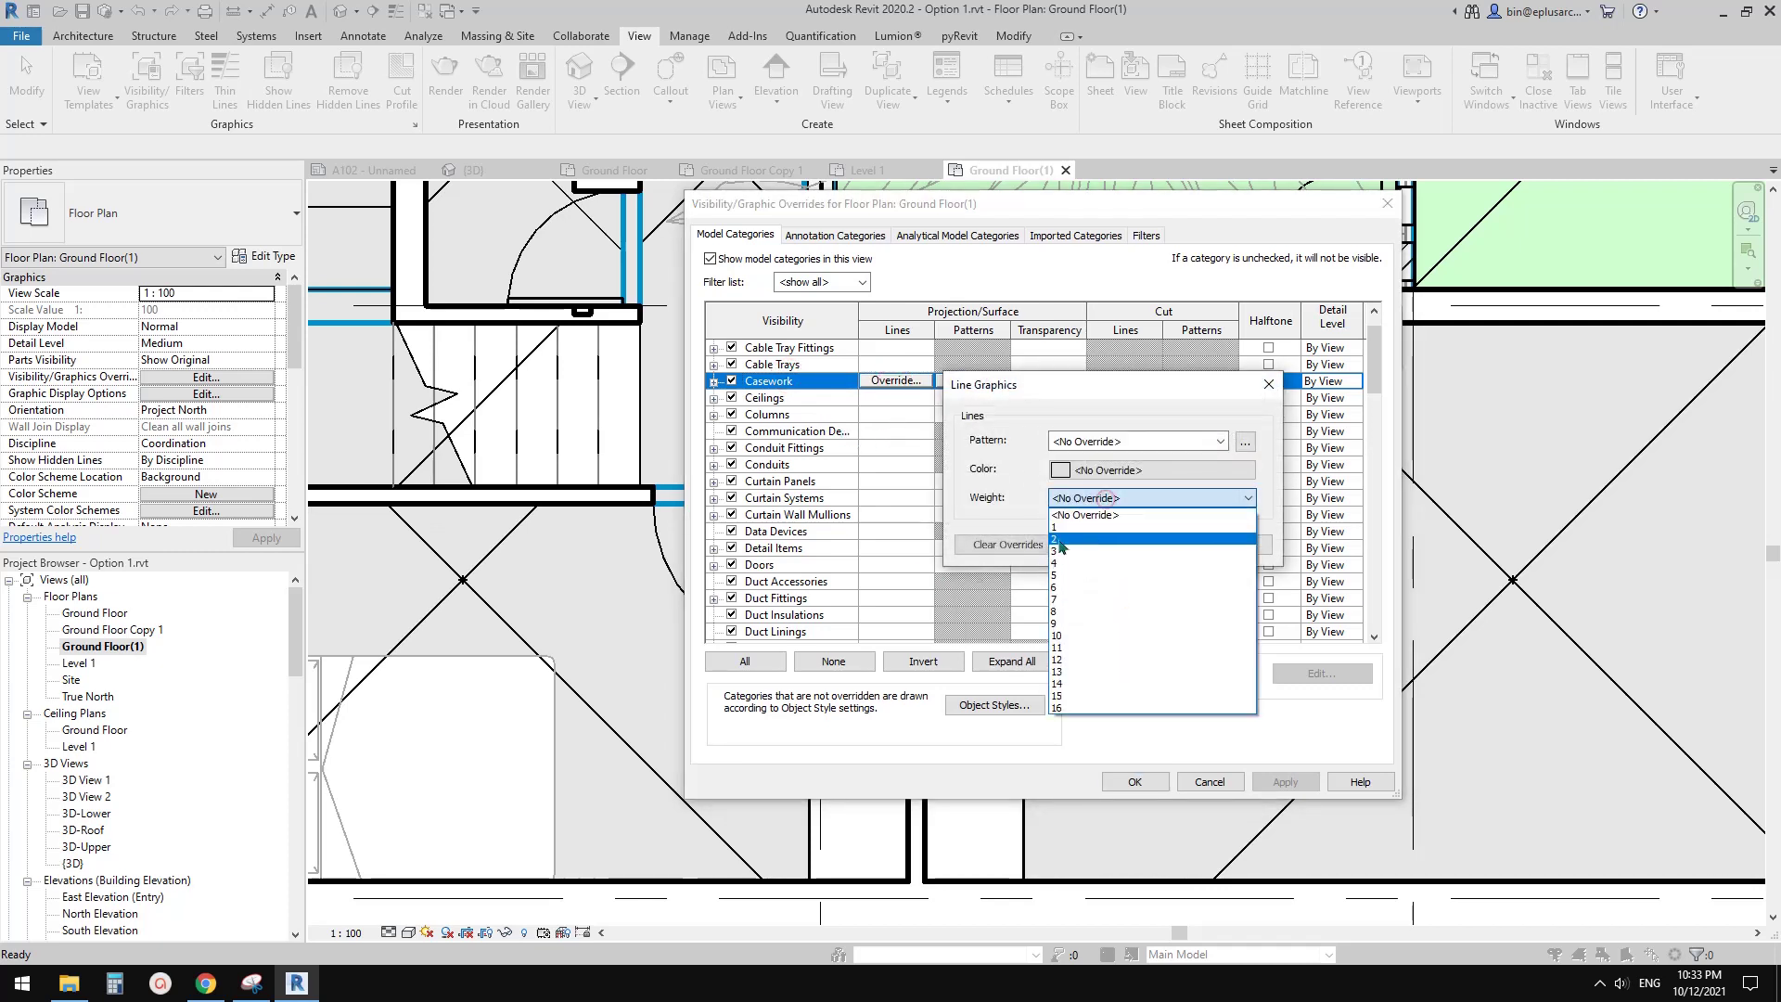
pyautogui.click(1071, 600)
pyautogui.click(1160, 544)
pyautogui.click(1285, 782)
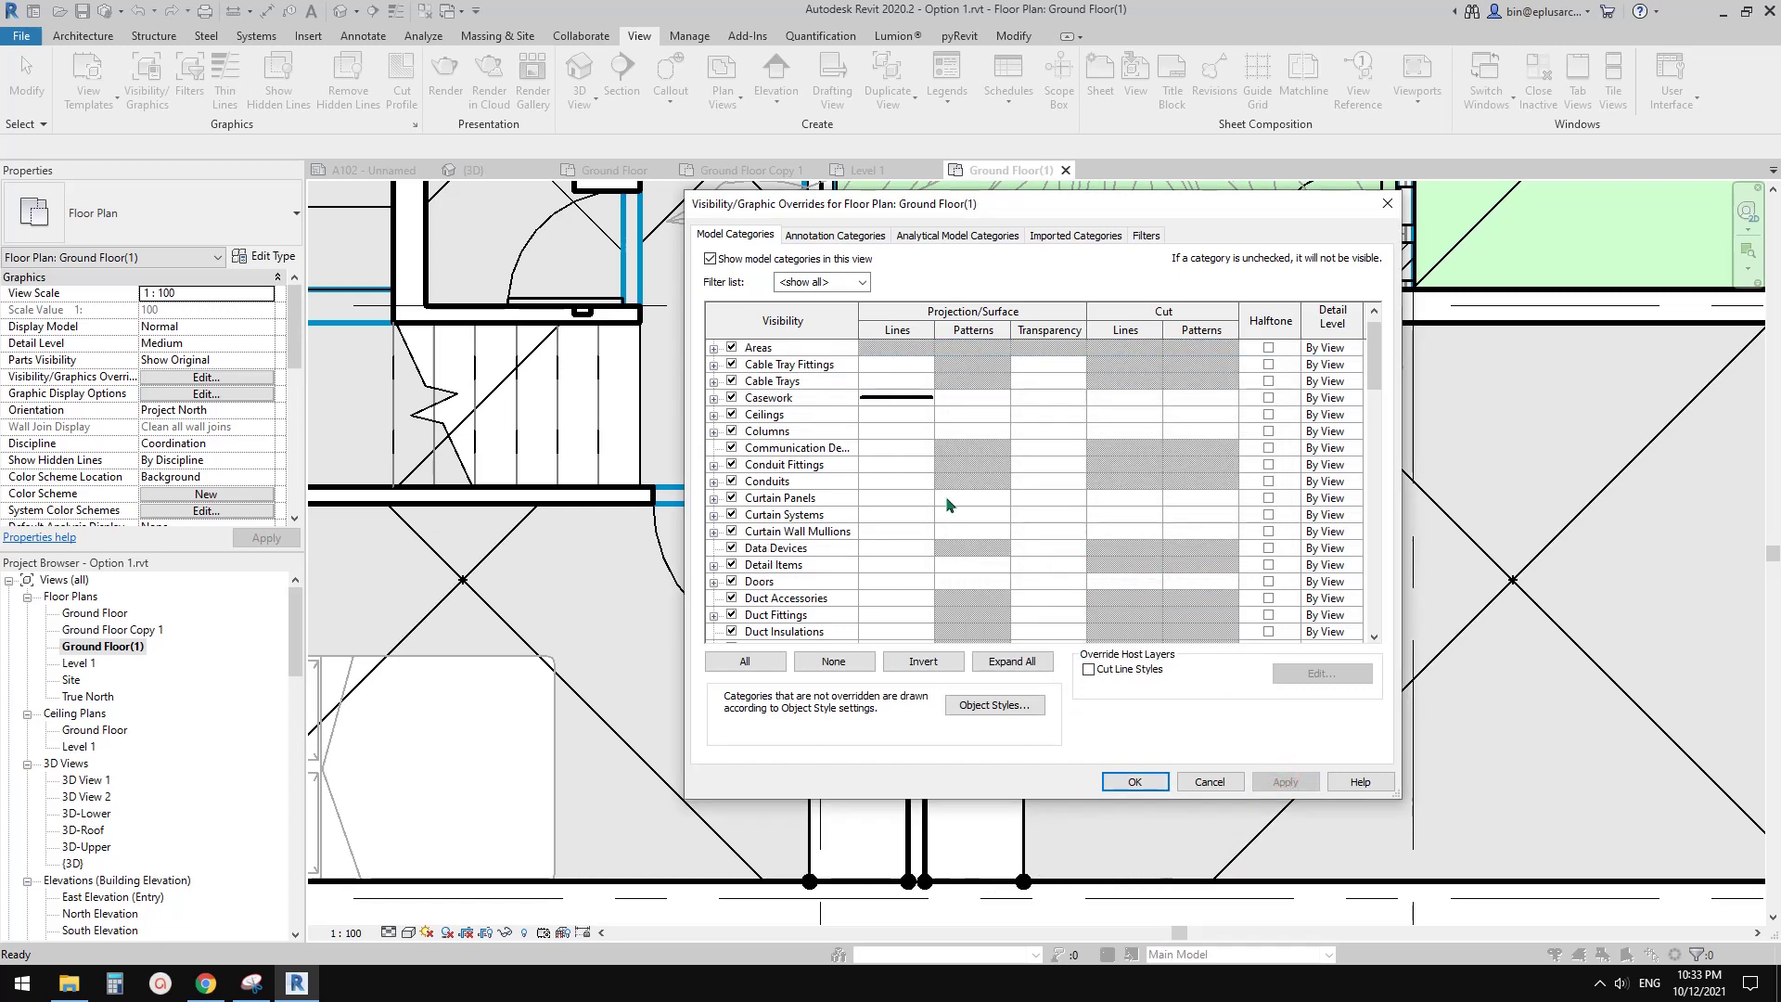
# Step: Override the Casework category's cut line weight to 7 in this view and apply it
pyautogui.click(1130, 400)
pyautogui.click(1138, 399)
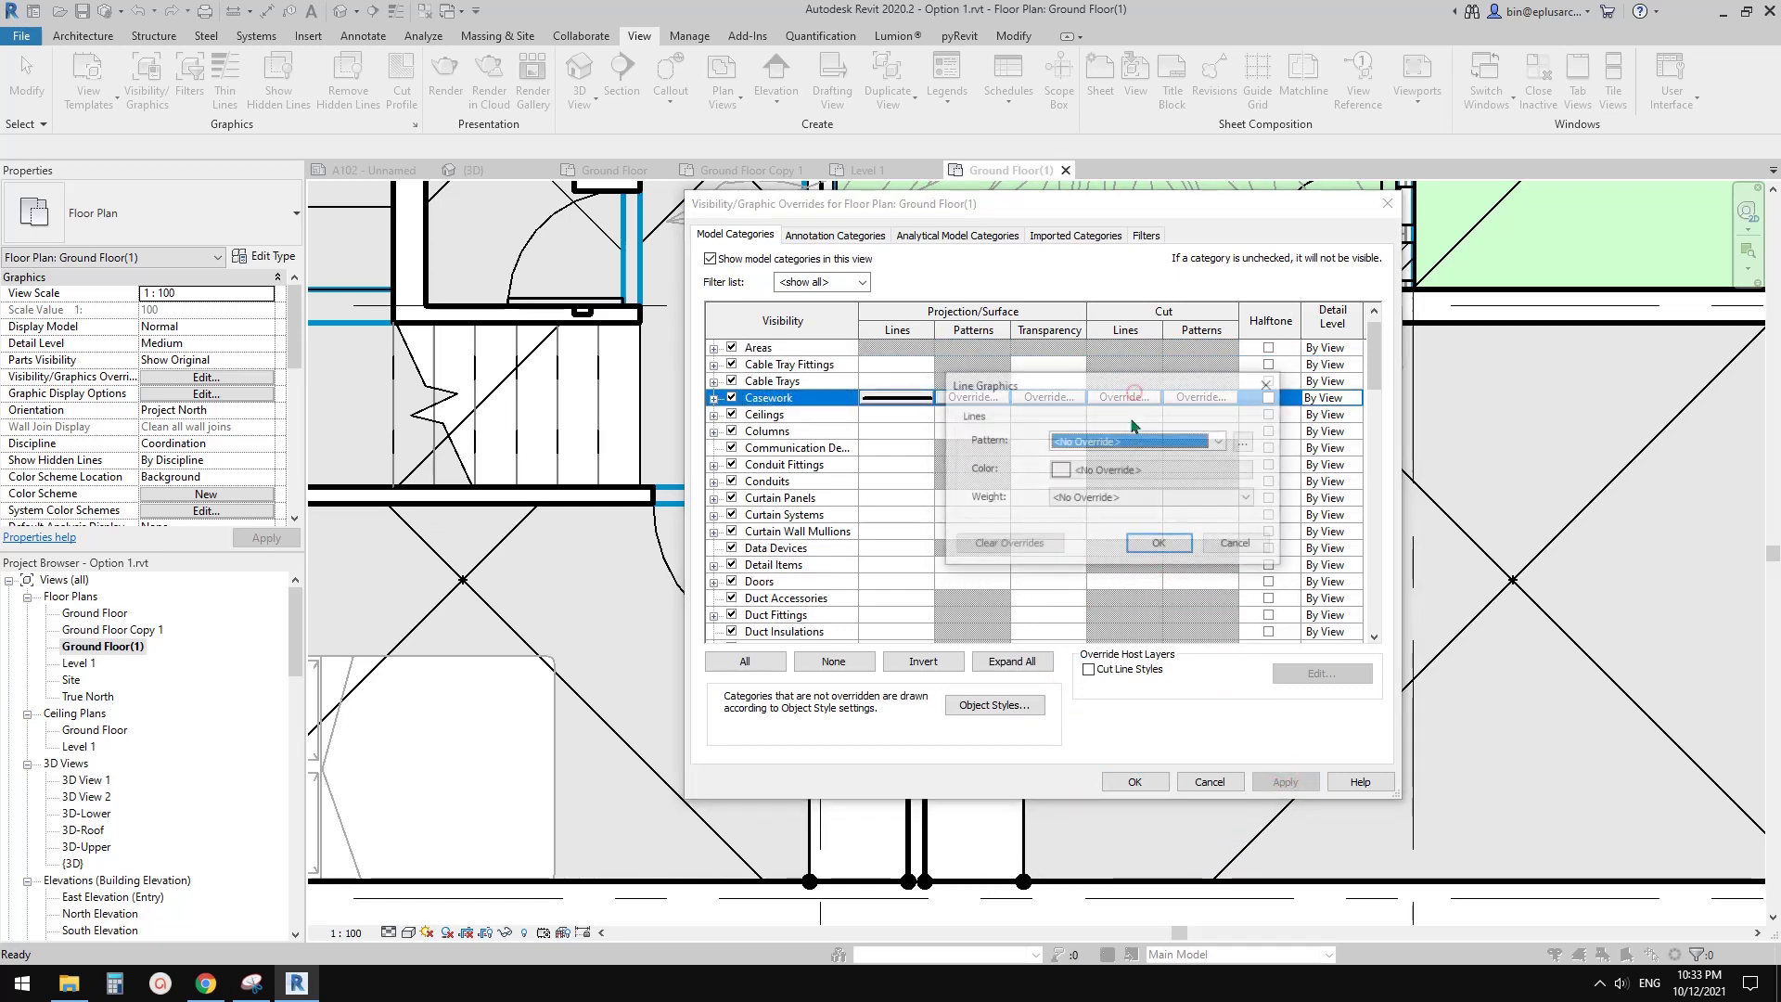
pyautogui.click(1090, 498)
pyautogui.click(1067, 600)
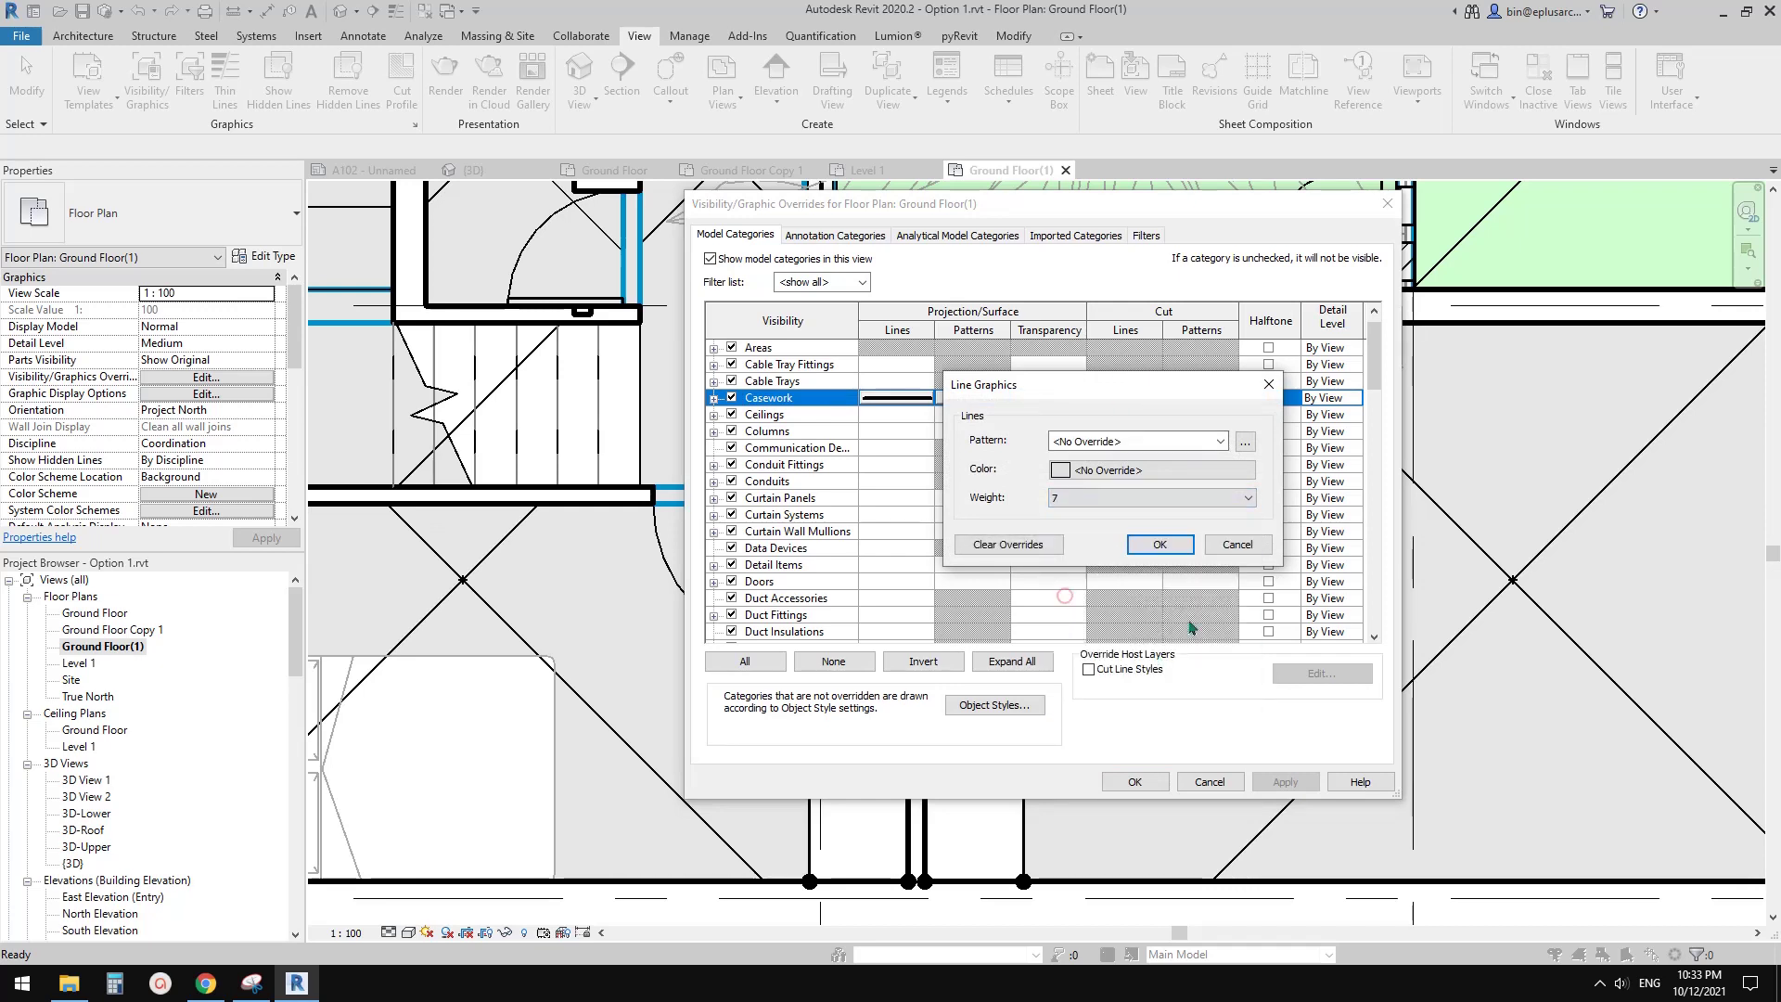
pyautogui.click(1164, 547)
pyautogui.click(1285, 782)
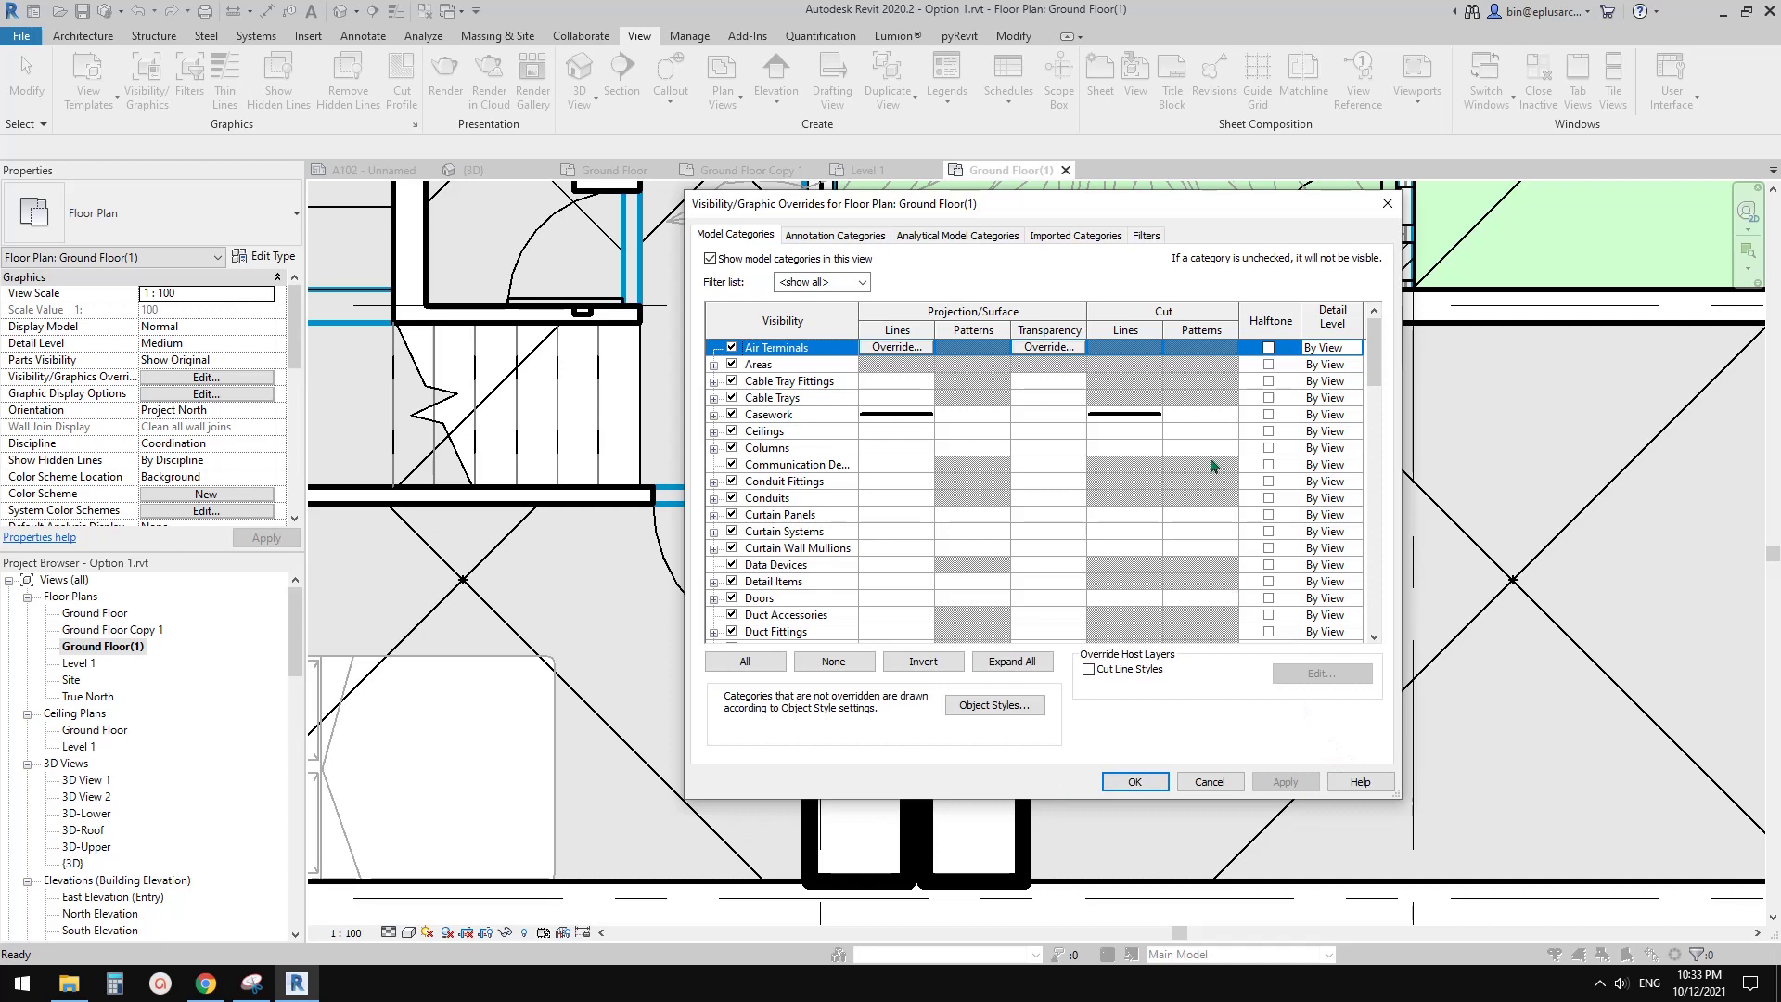
# Step: Override the Casework cut foreground pattern with a diagonal crosshatch, apply it and finish the visibility and graphic overrides
pyautogui.click(1196, 414)
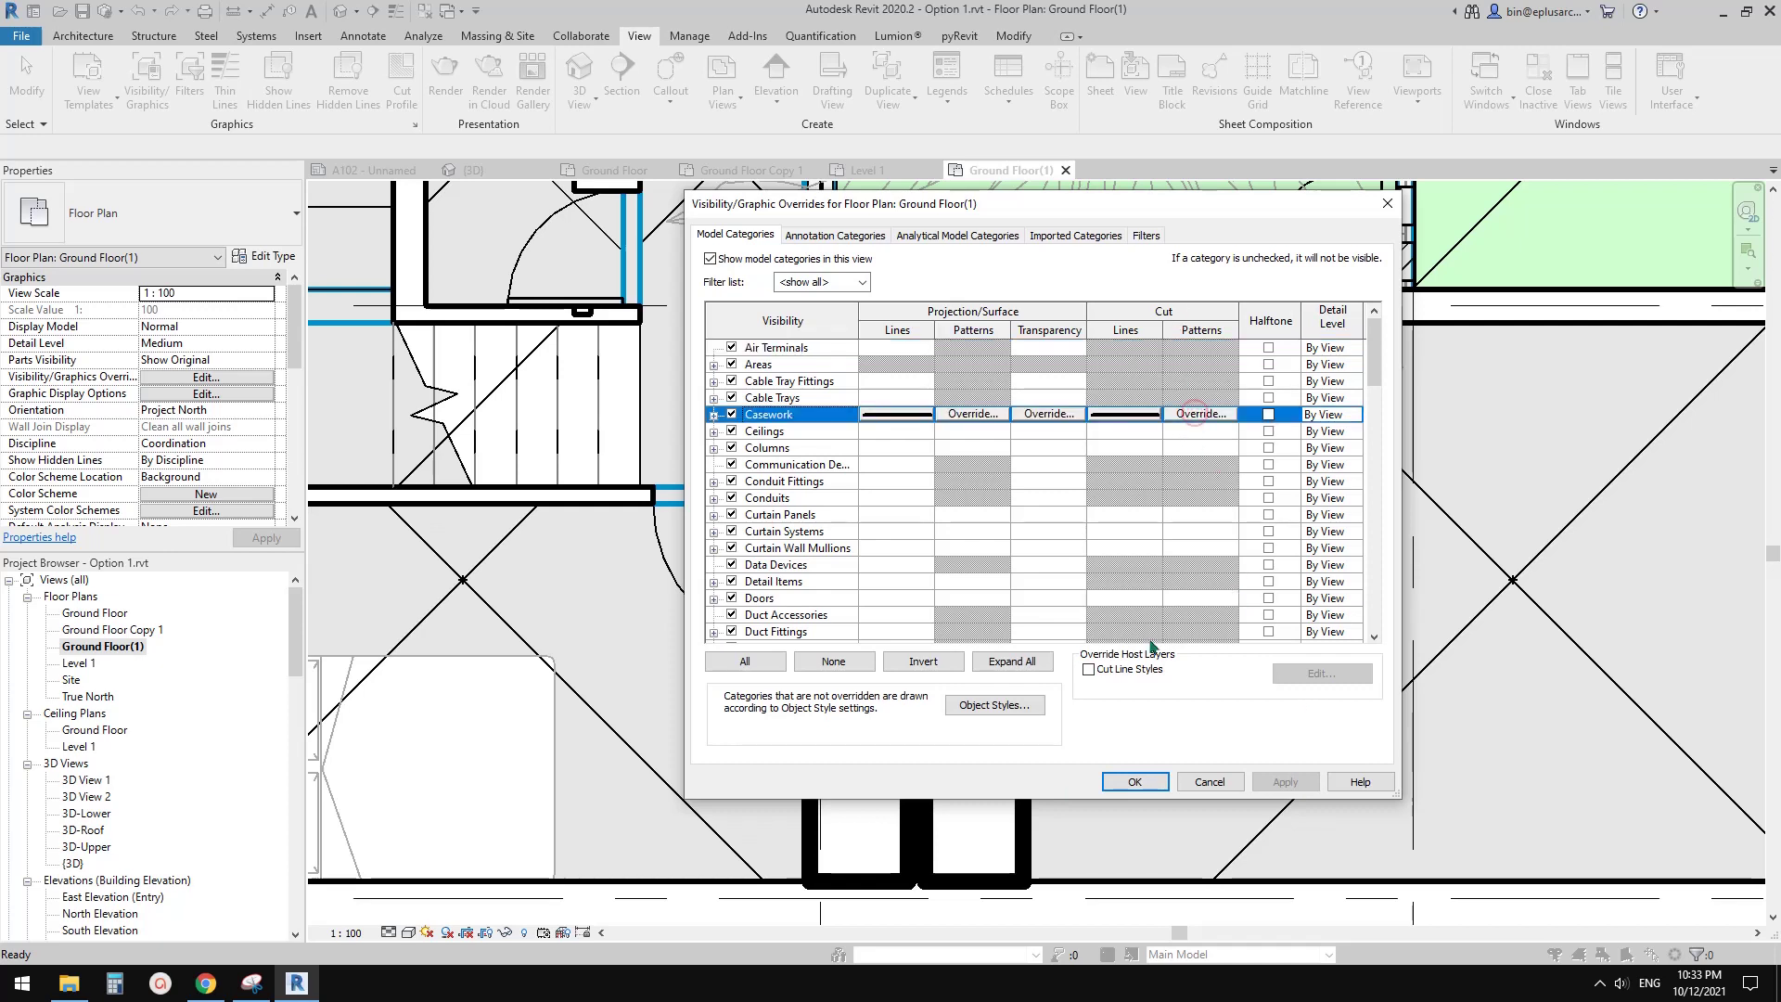
pyautogui.click(1198, 413)
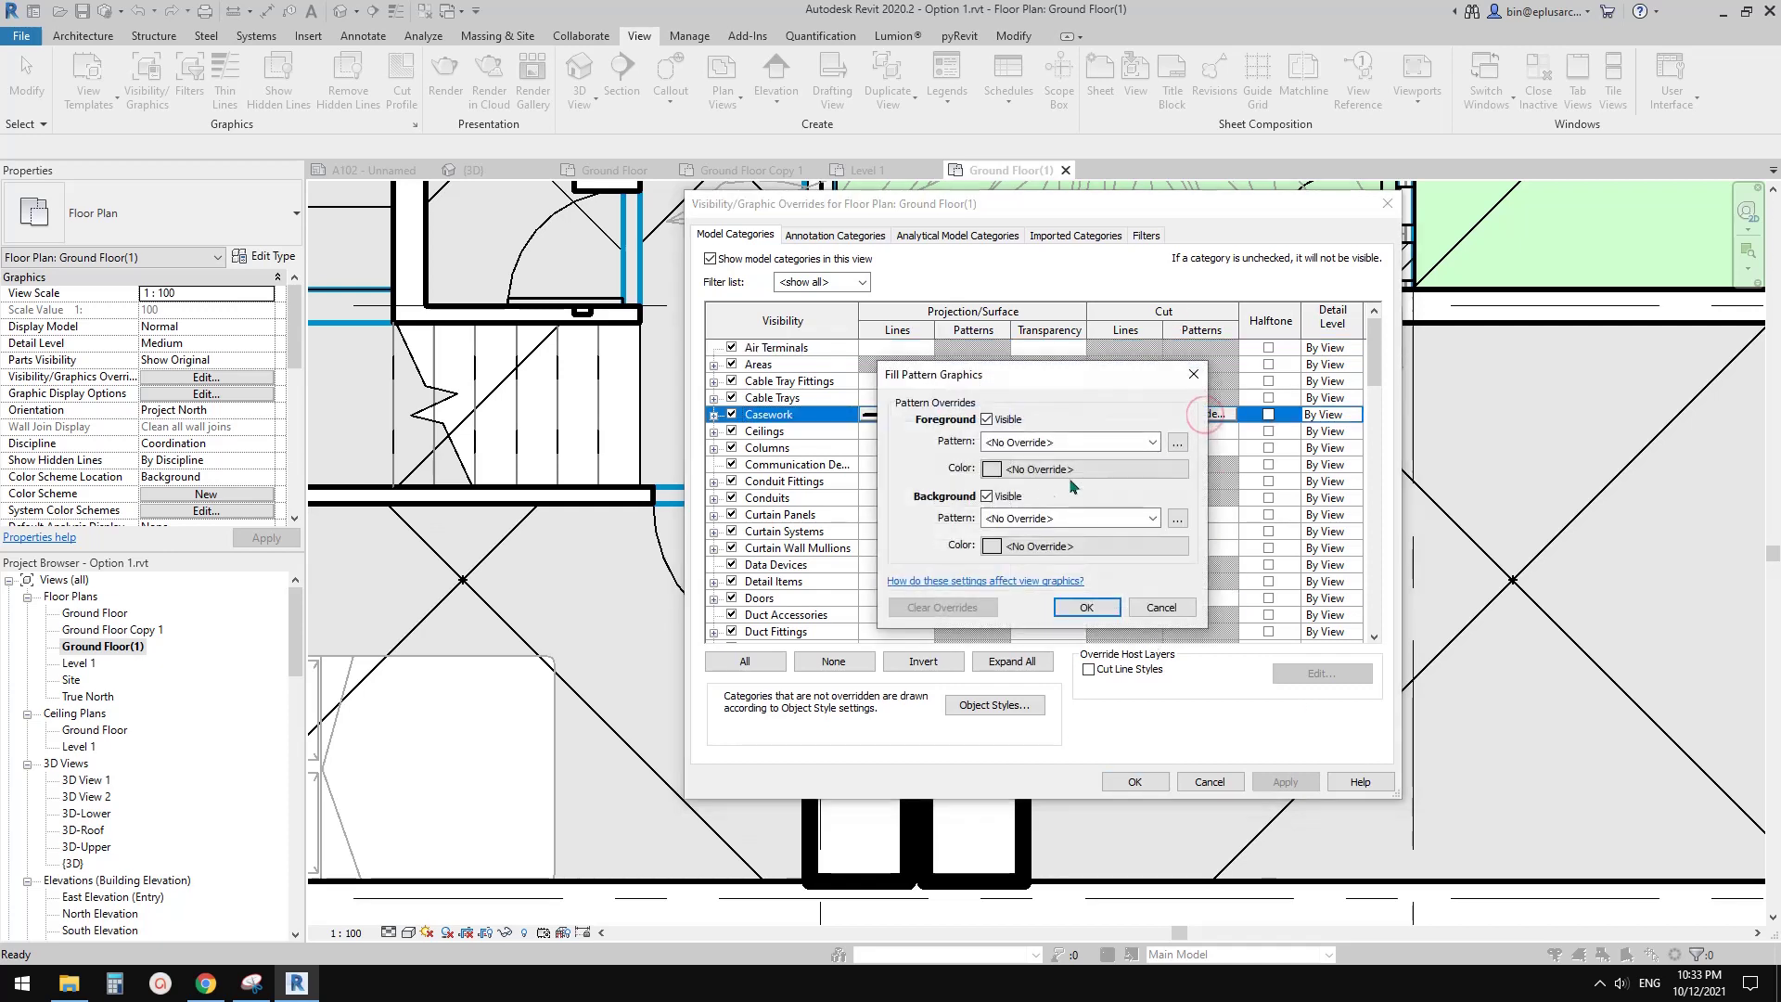
pyautogui.click(1071, 442)
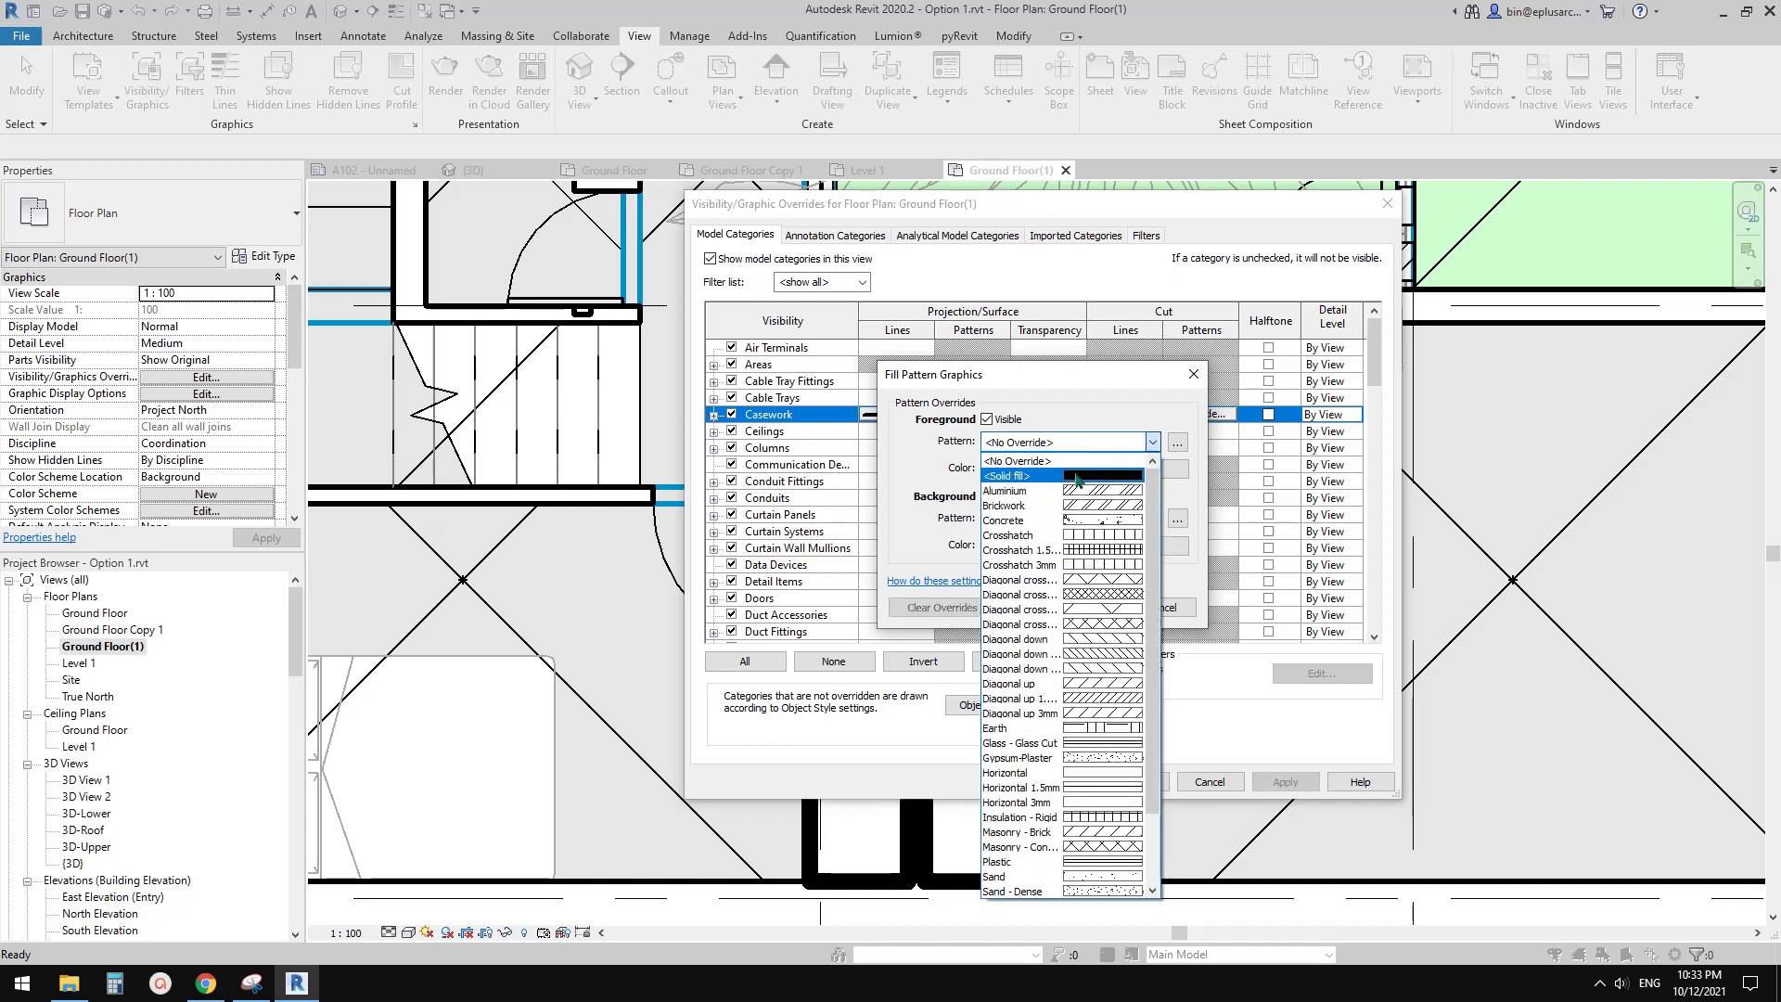
pyautogui.click(1085, 595)
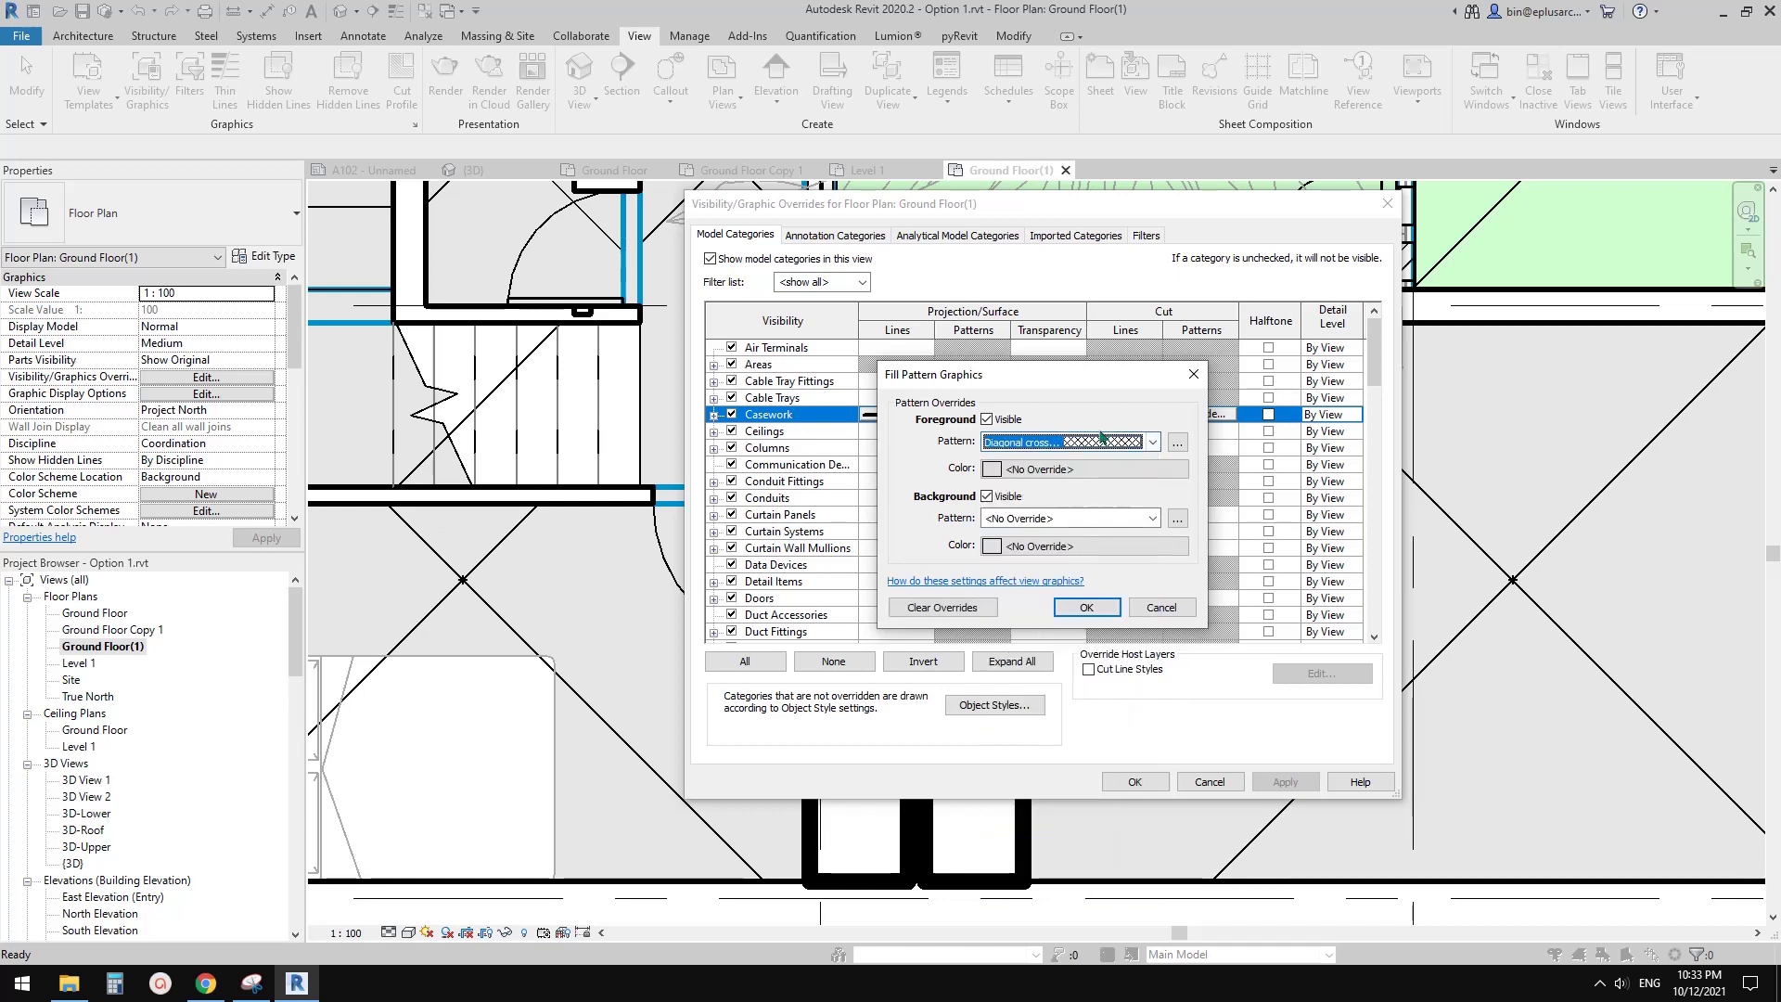
pyautogui.click(1086, 607)
pyautogui.click(1285, 781)
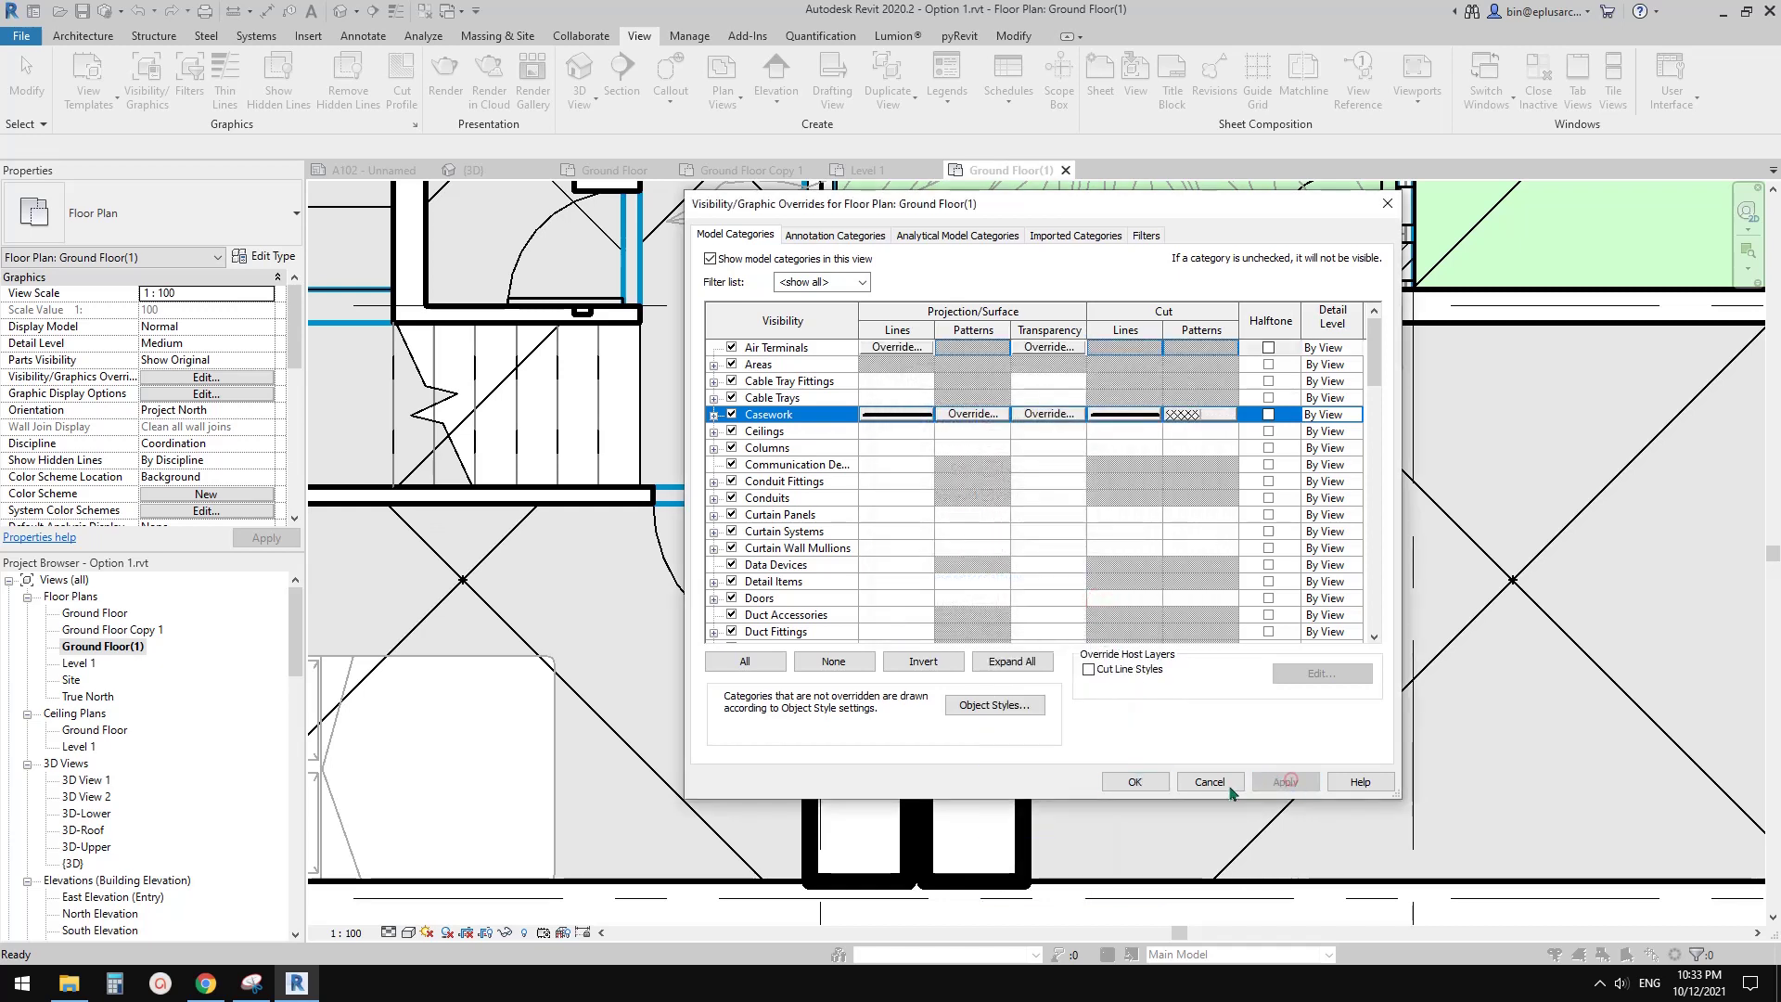
pyautogui.click(1134, 781)
# Step: Check the cabinets' graphics in the plan against the Casework entries in Visibility/Graphic Overrides
pyautogui.scroll(-5, 1128, 664)
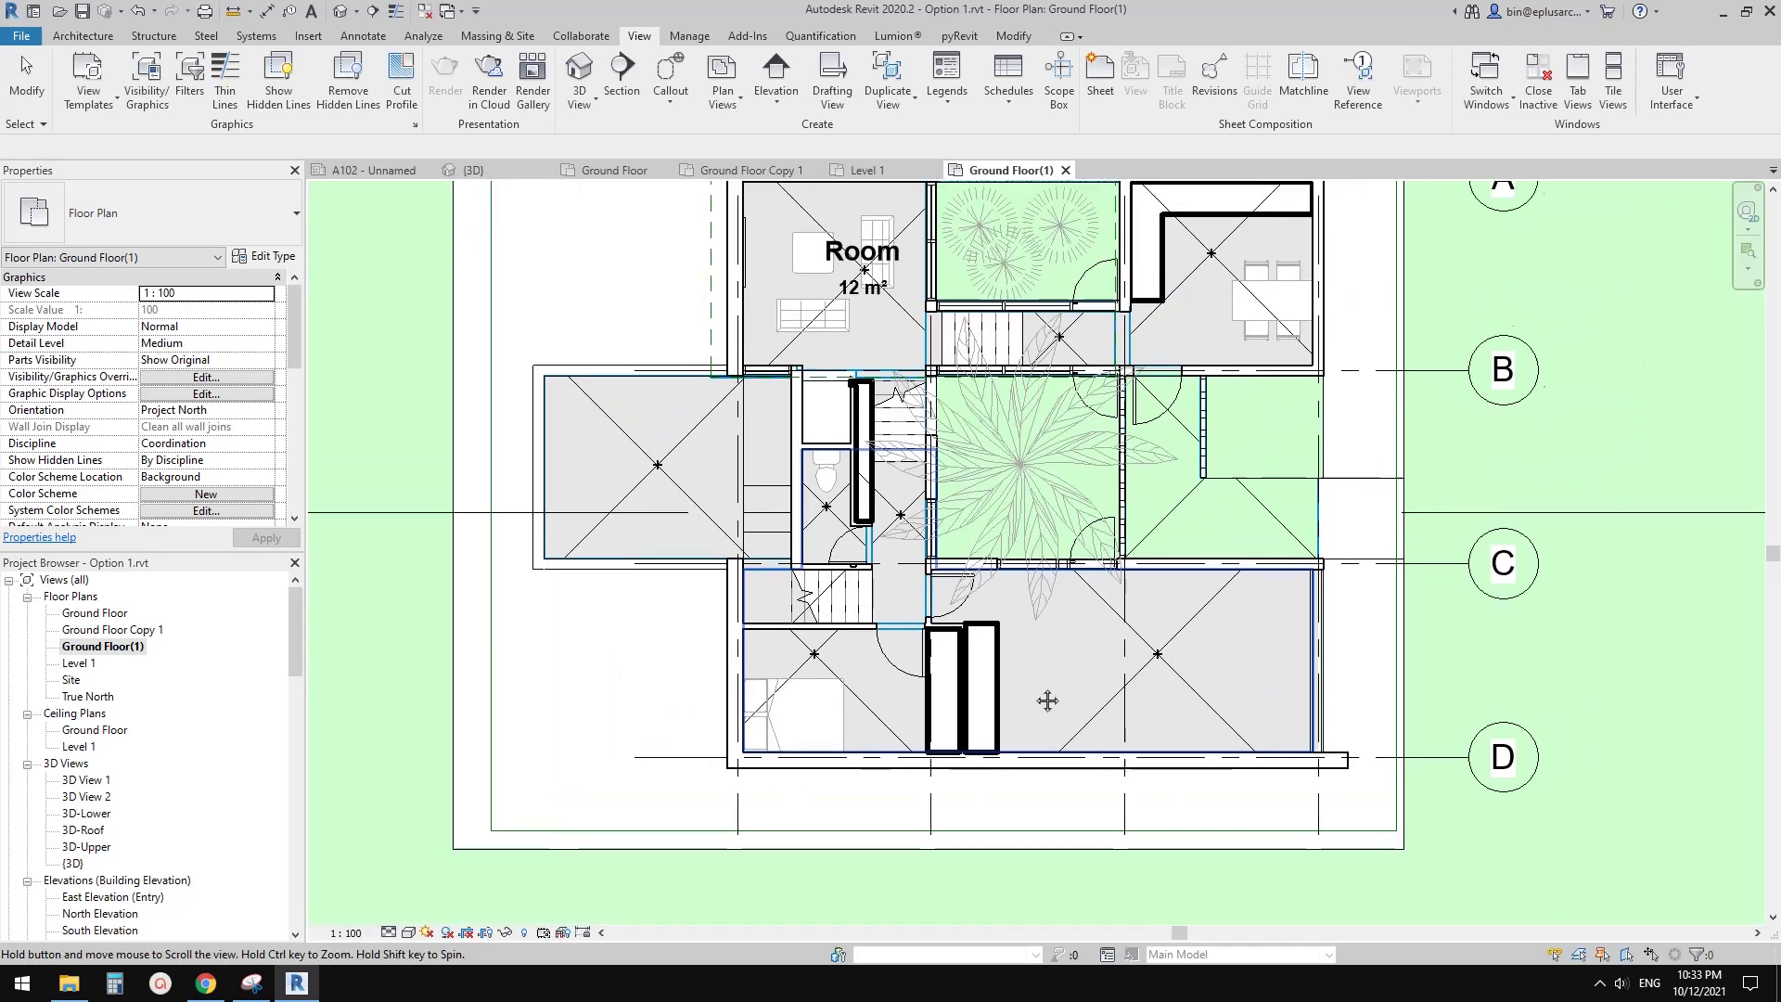
pyautogui.moveTo(1215, 574); pyautogui.dragTo(1081, 587, button='middle')
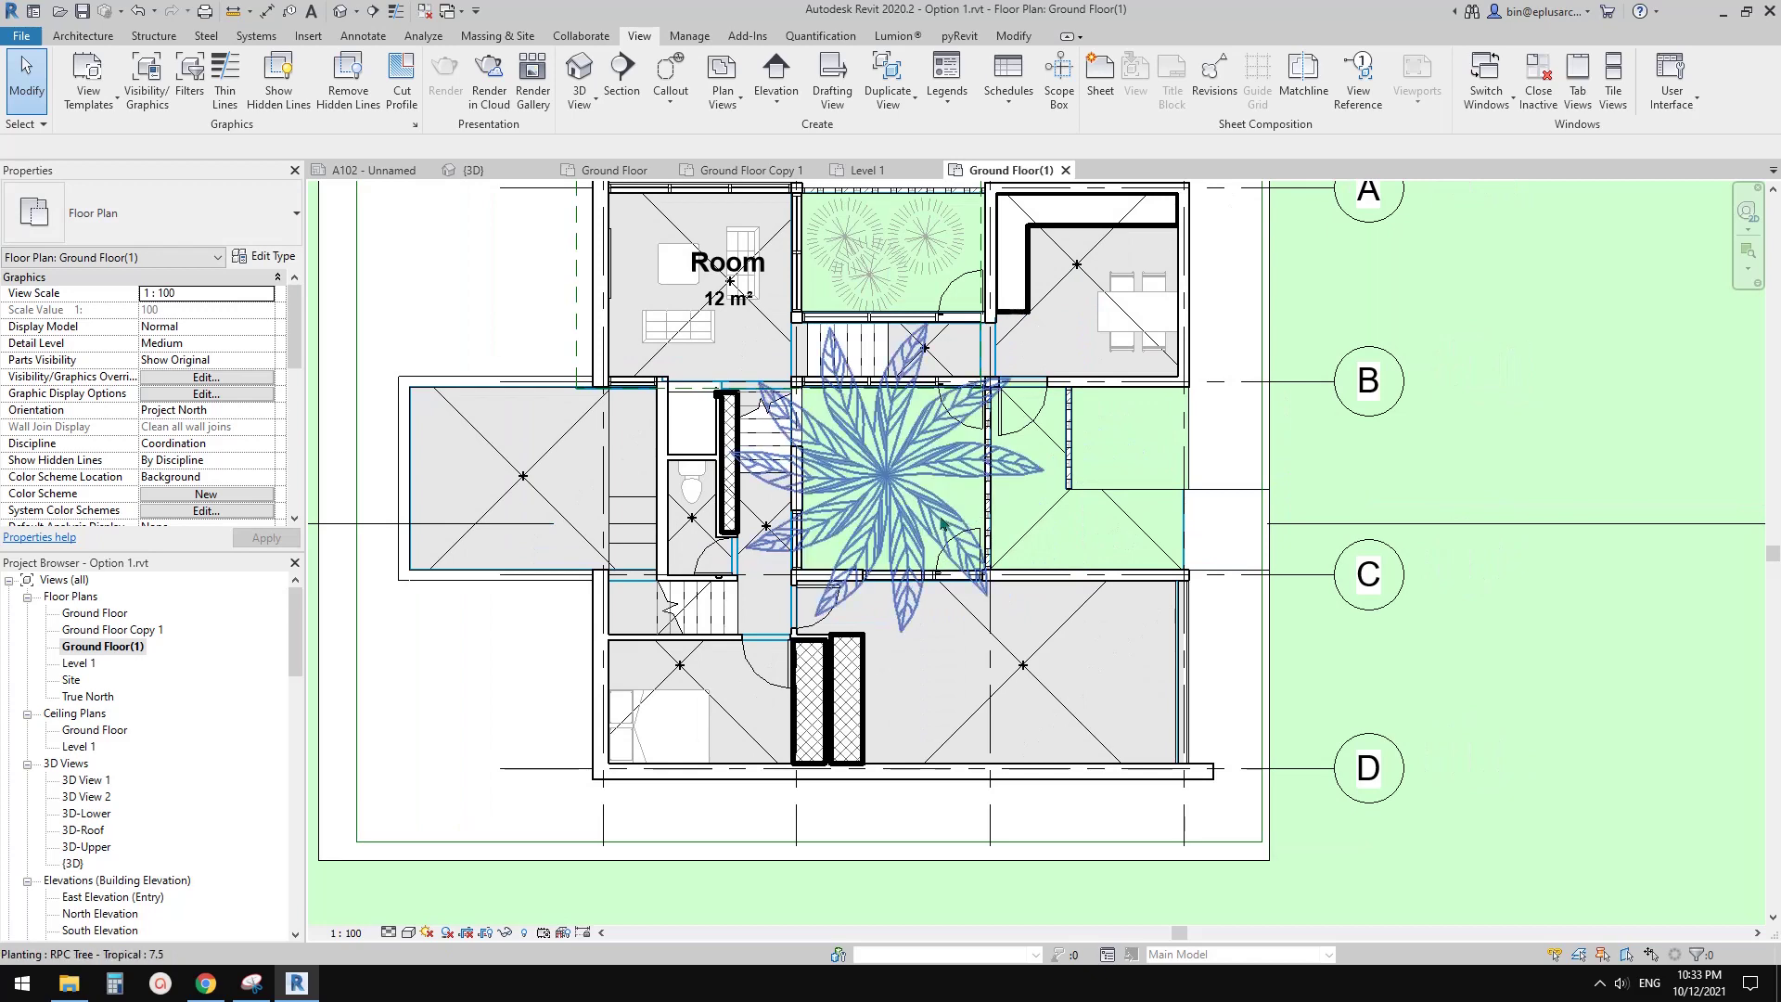
pyautogui.scroll(1, 941, 525)
pyautogui.scroll(2, 906, 620)
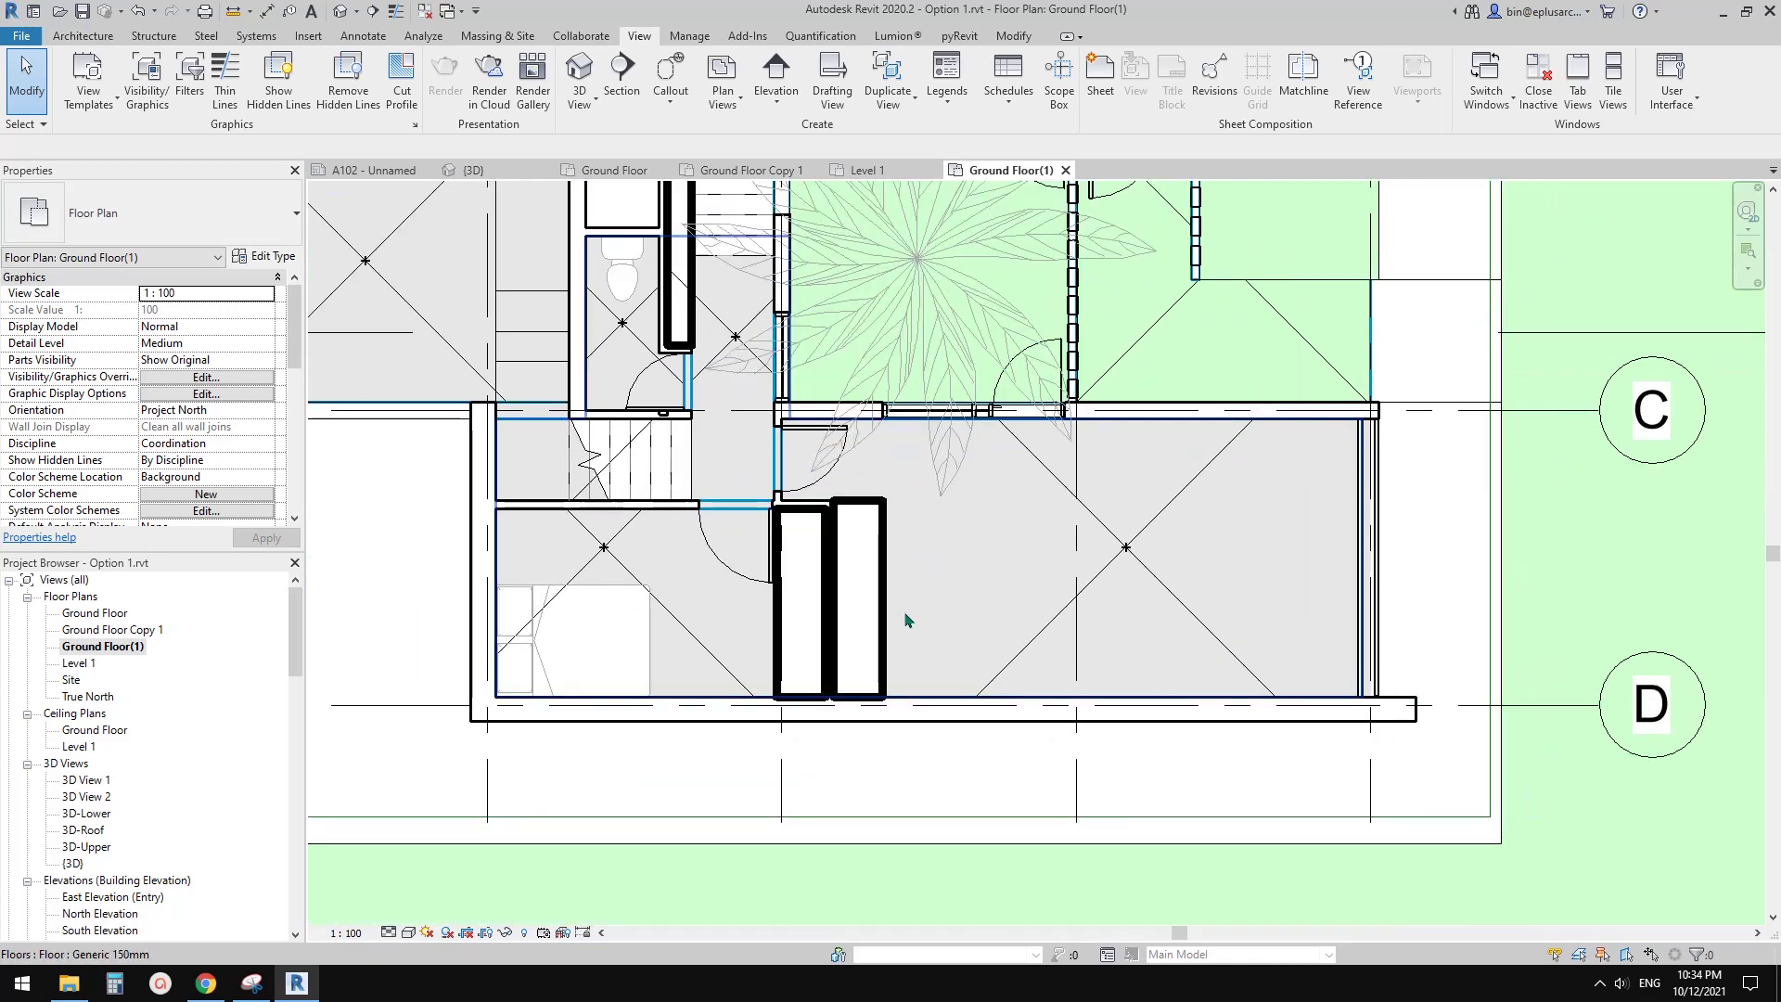
pyautogui.press('v')
pyautogui.press('g')
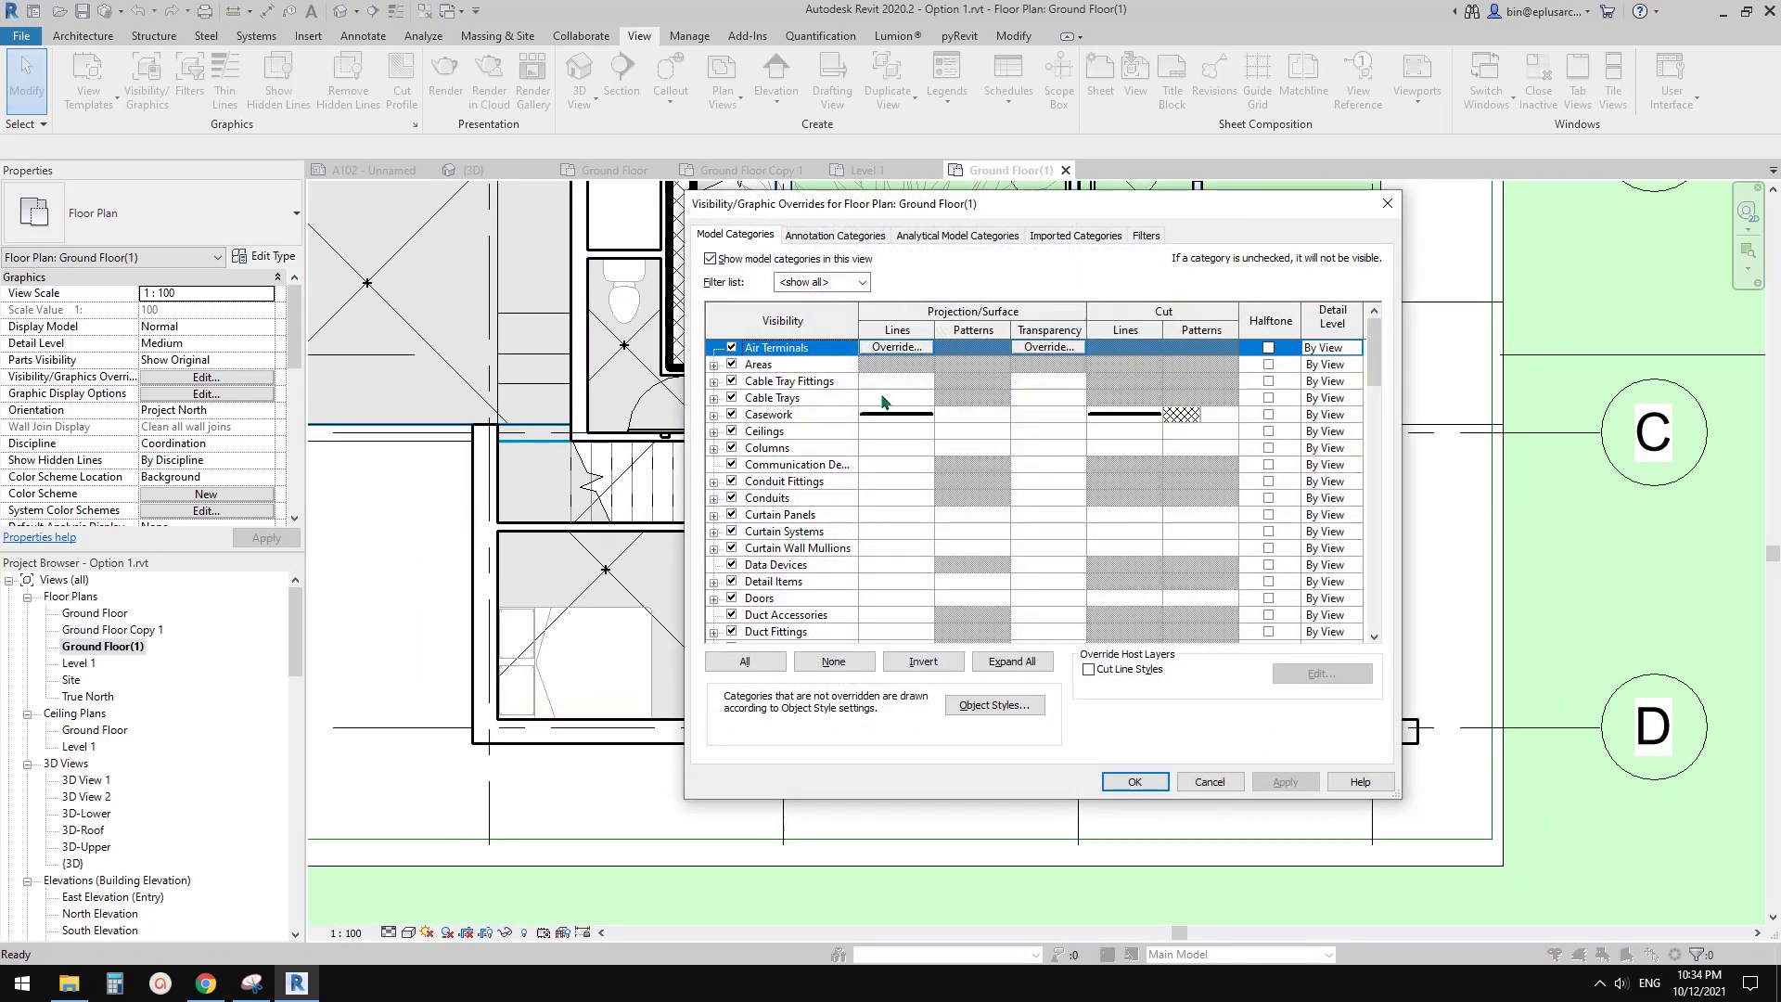
pyautogui.click(1387, 203)
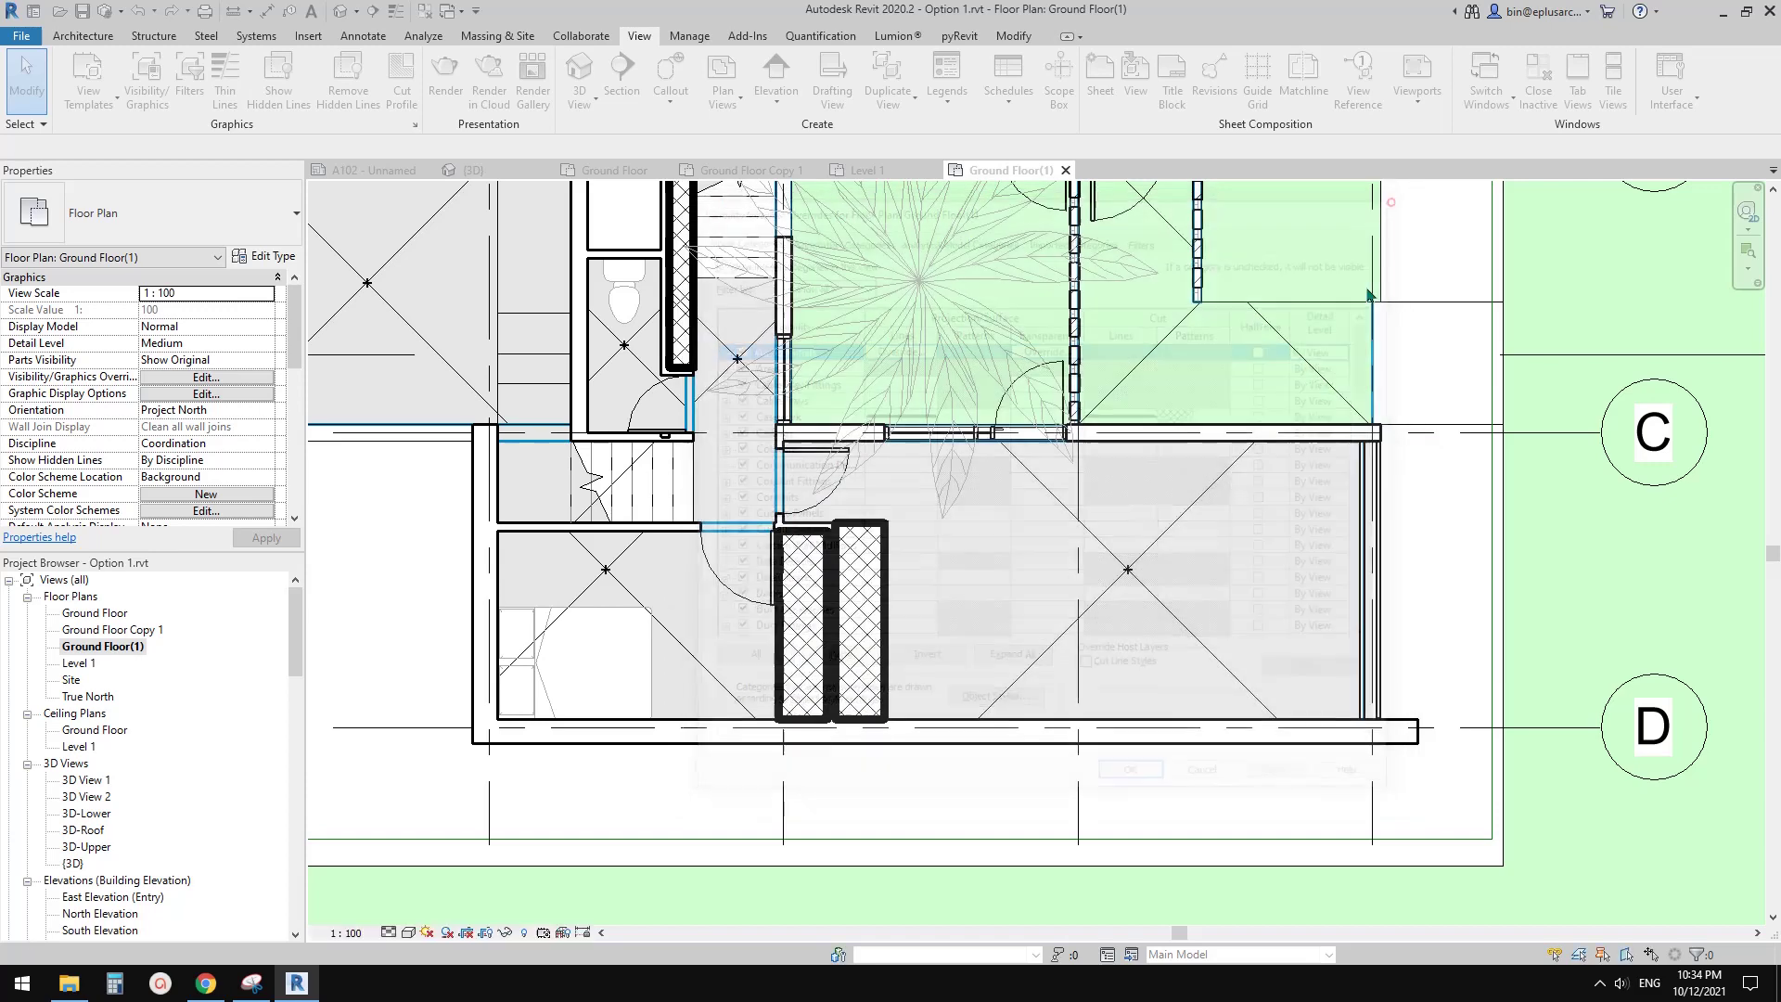
# Step: Select the cabinet between grids C and D and review its view-specific category graphics without changing them
pyautogui.click(863, 586)
pyautogui.rightClick(862, 586)
pyautogui.moveTo(1011, 259)
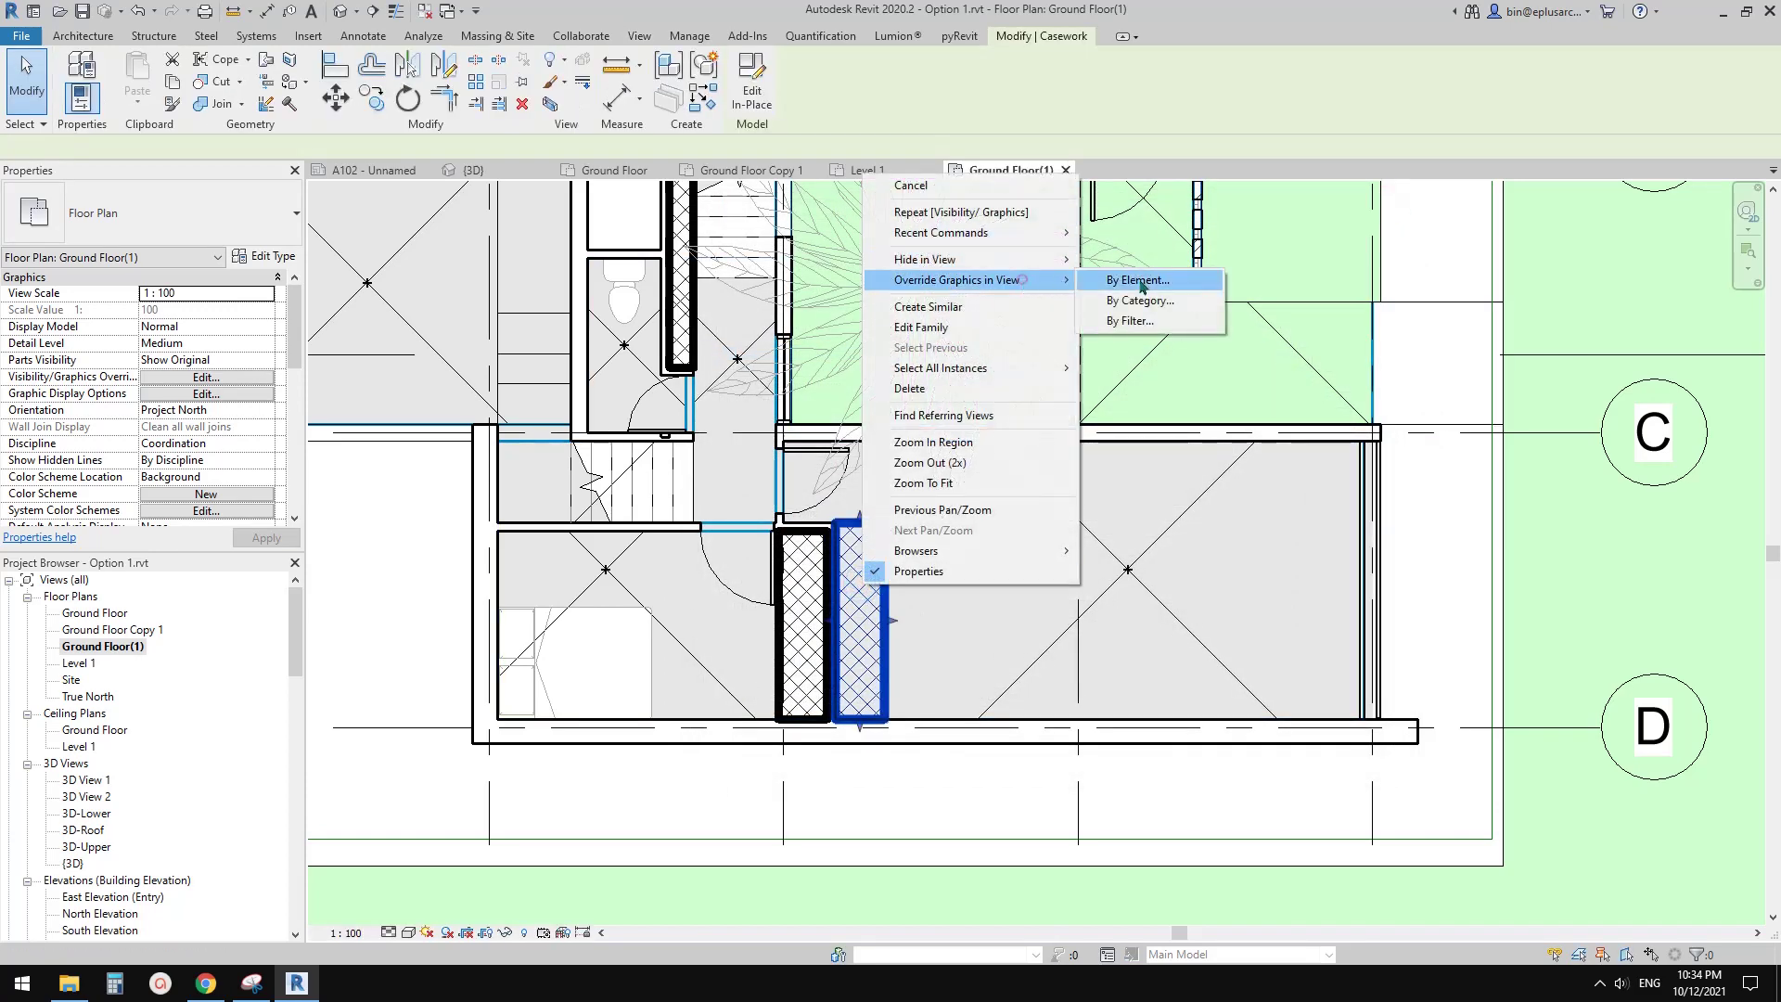
pyautogui.click(1155, 297)
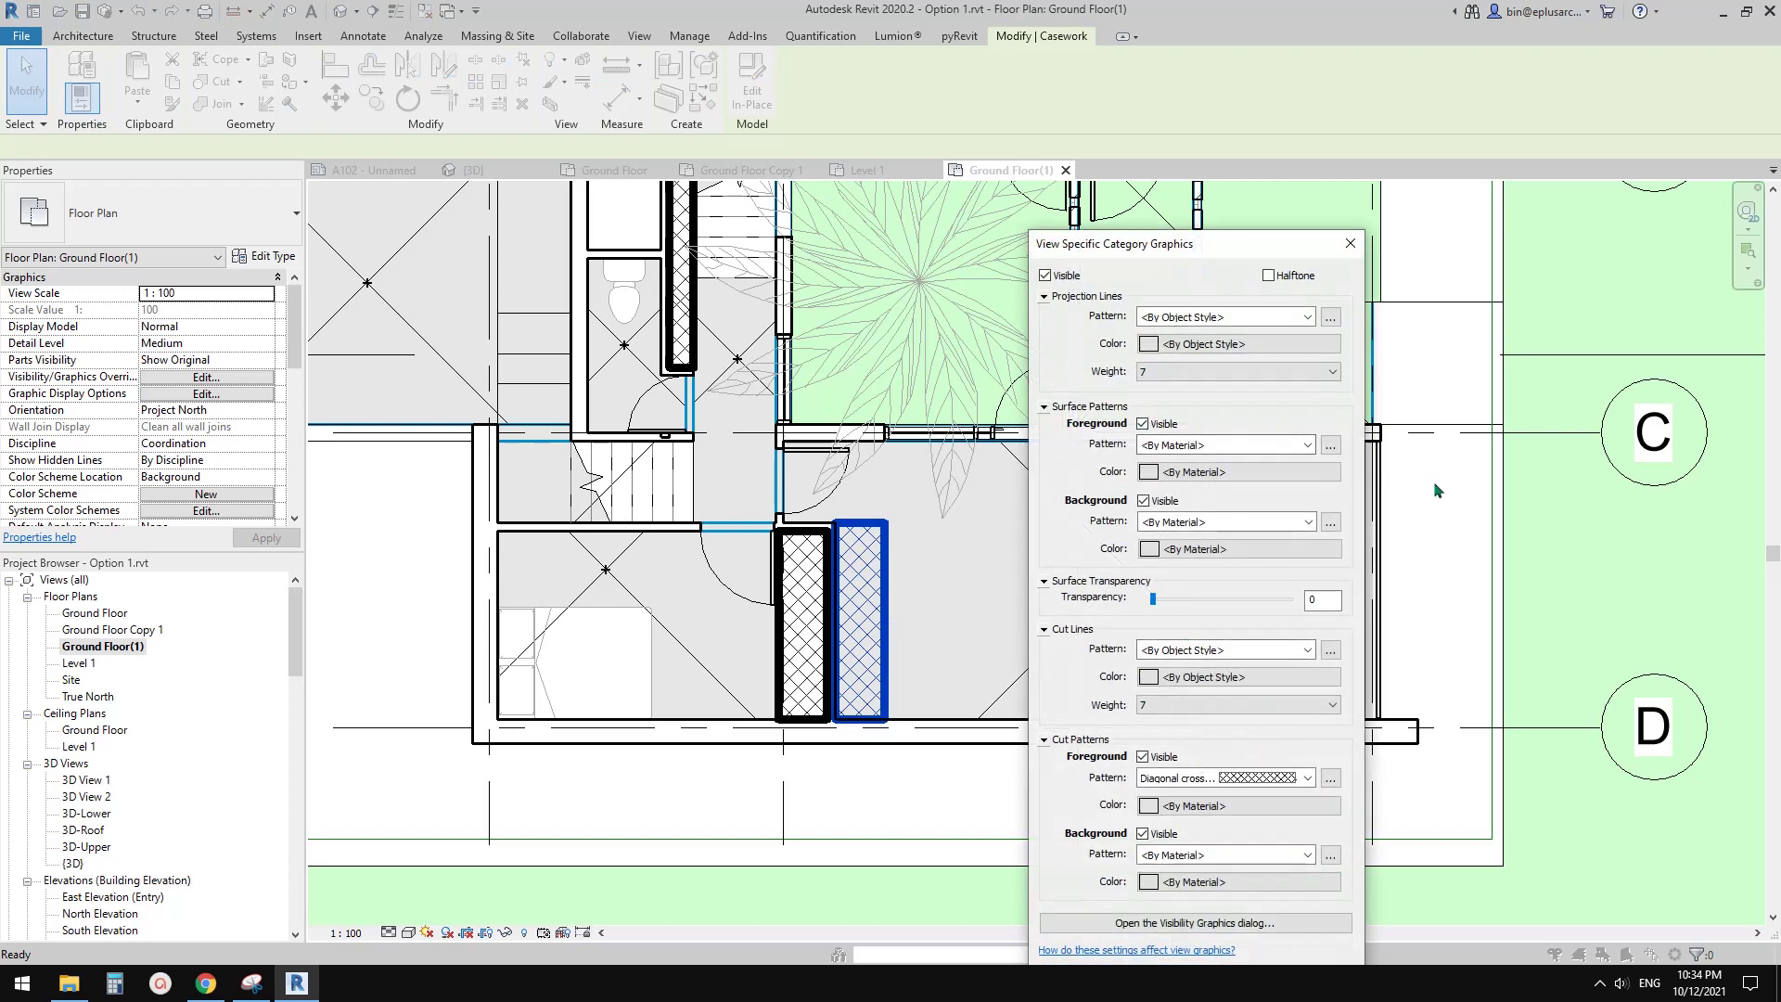
pyautogui.click(1352, 243)
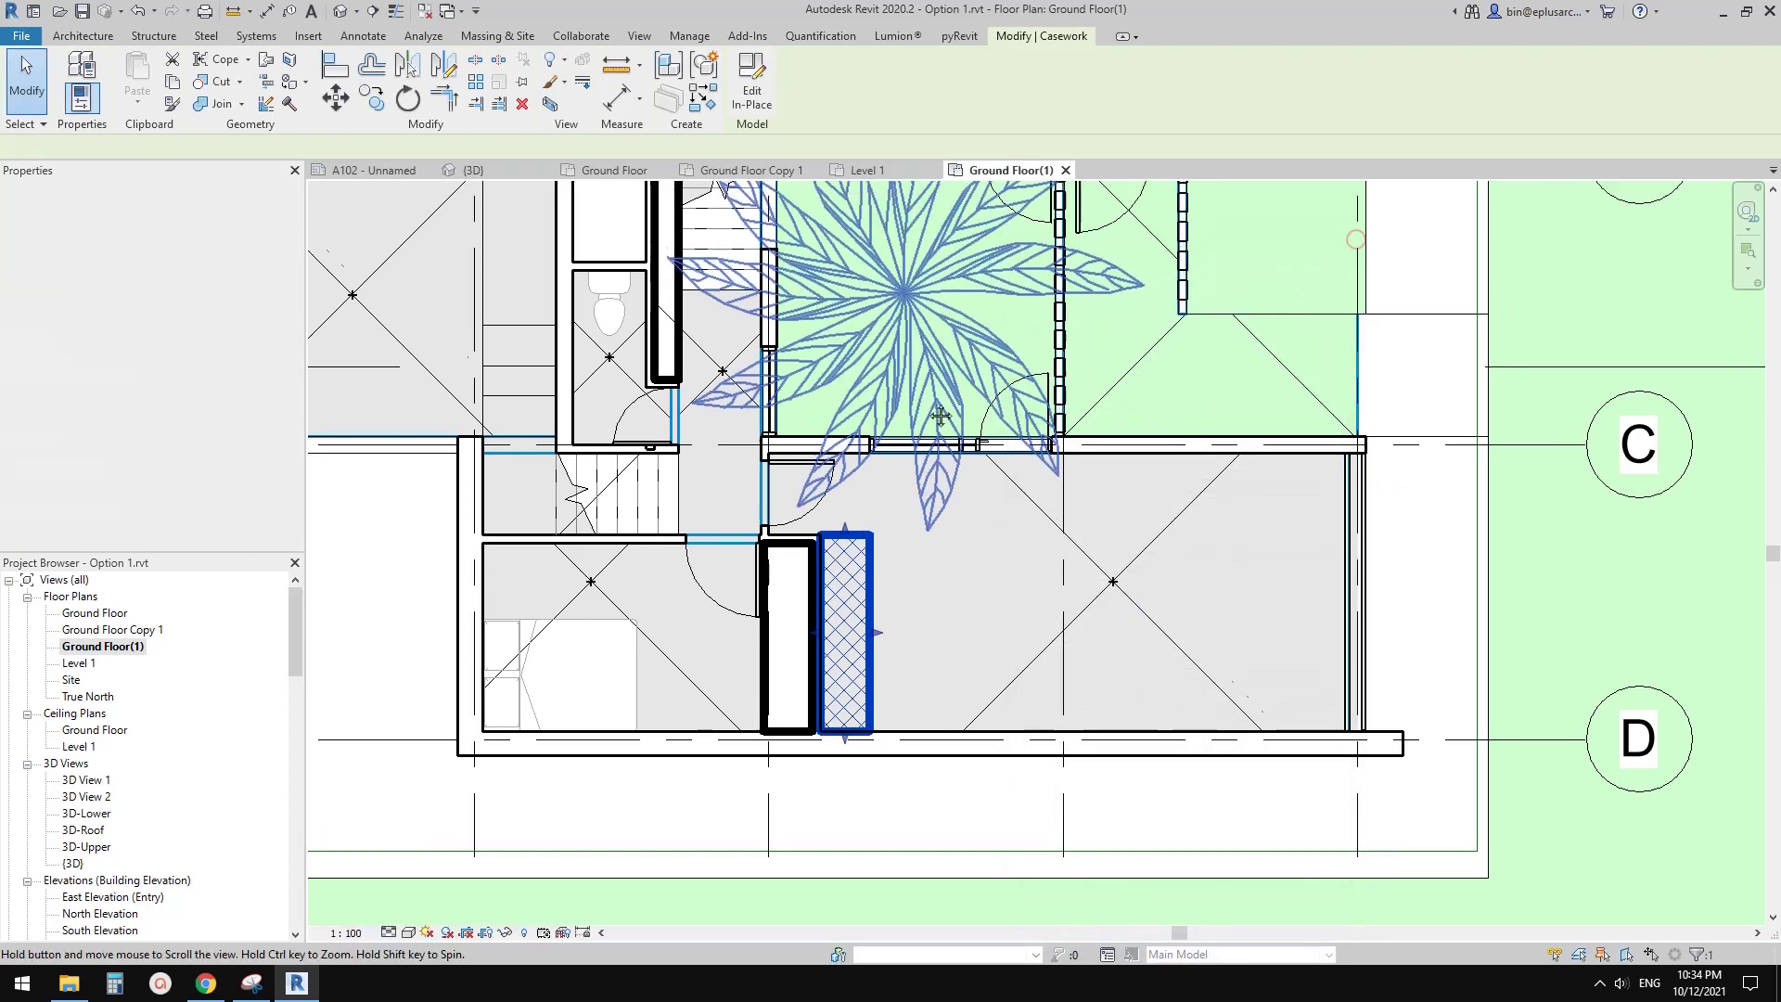
# Step: Examine the casework outlines and cut hatching across the whole ground floor plan, dismissing the project save reminder
pyautogui.scroll(-3, 991, 461)
pyautogui.scroll(2, 962, 555)
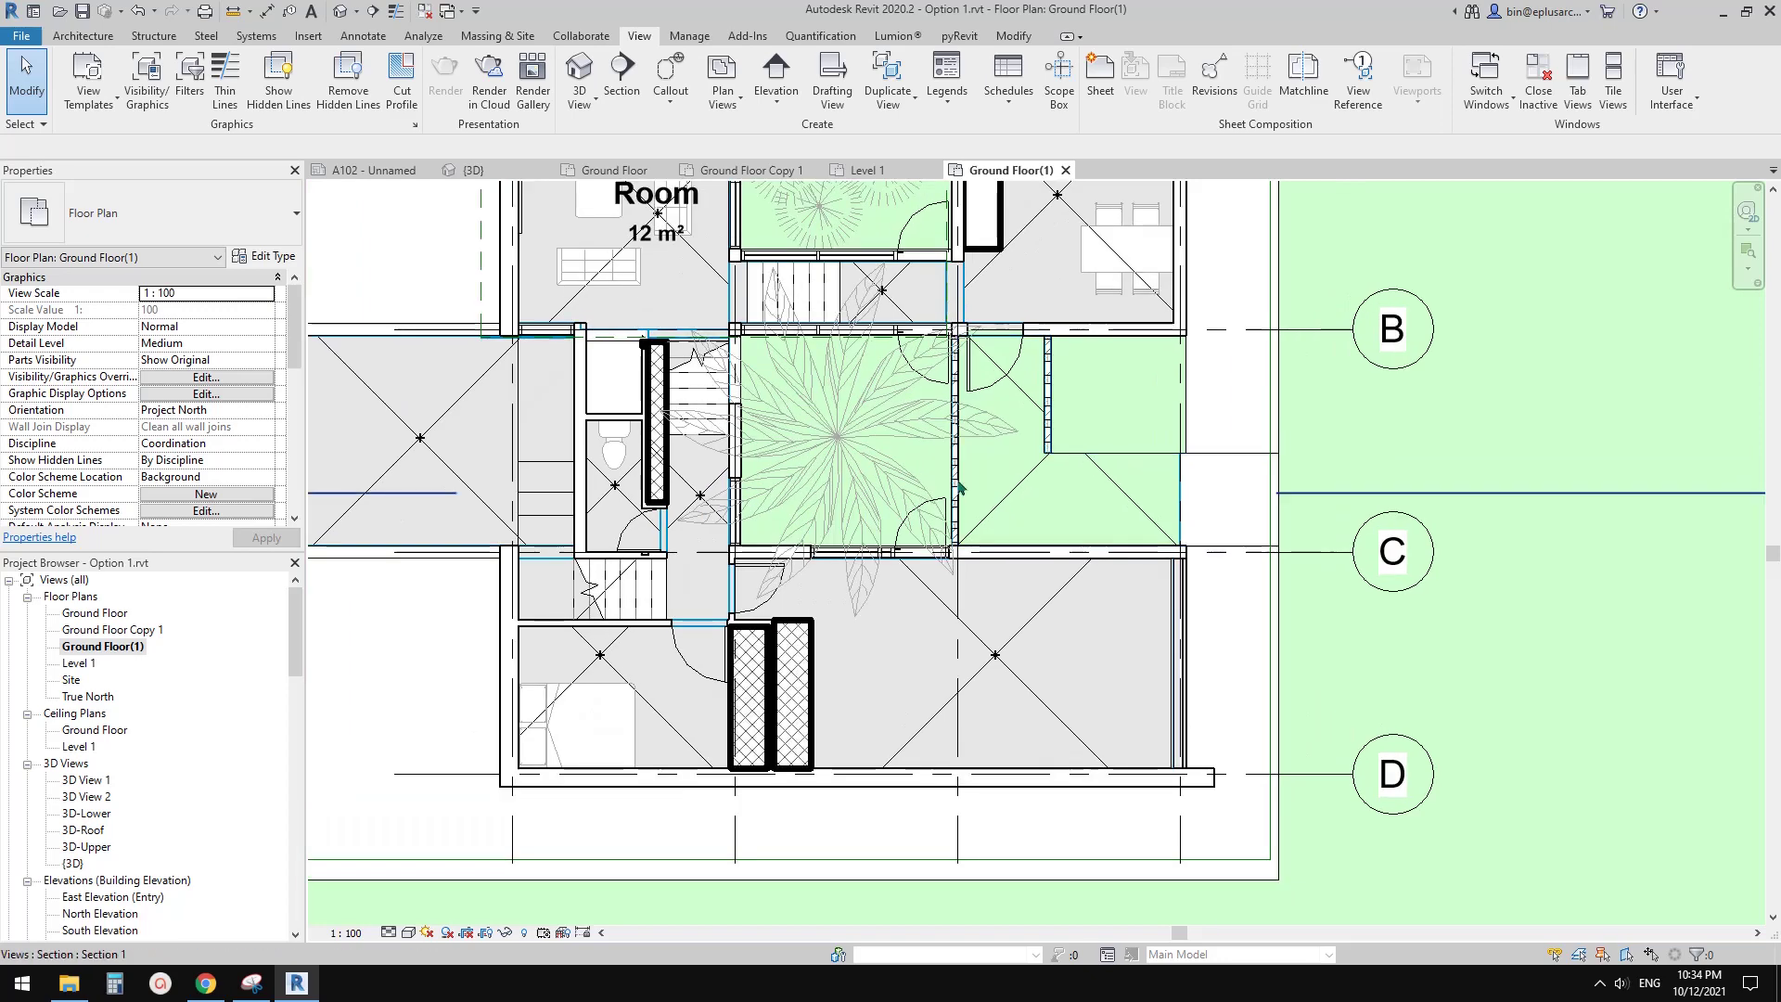
pyautogui.scroll(-1, 962, 551)
pyautogui.moveTo(964, 531); pyautogui.dragTo(1062, 598, button='middle')
pyautogui.scroll(-3, 1057, 603)
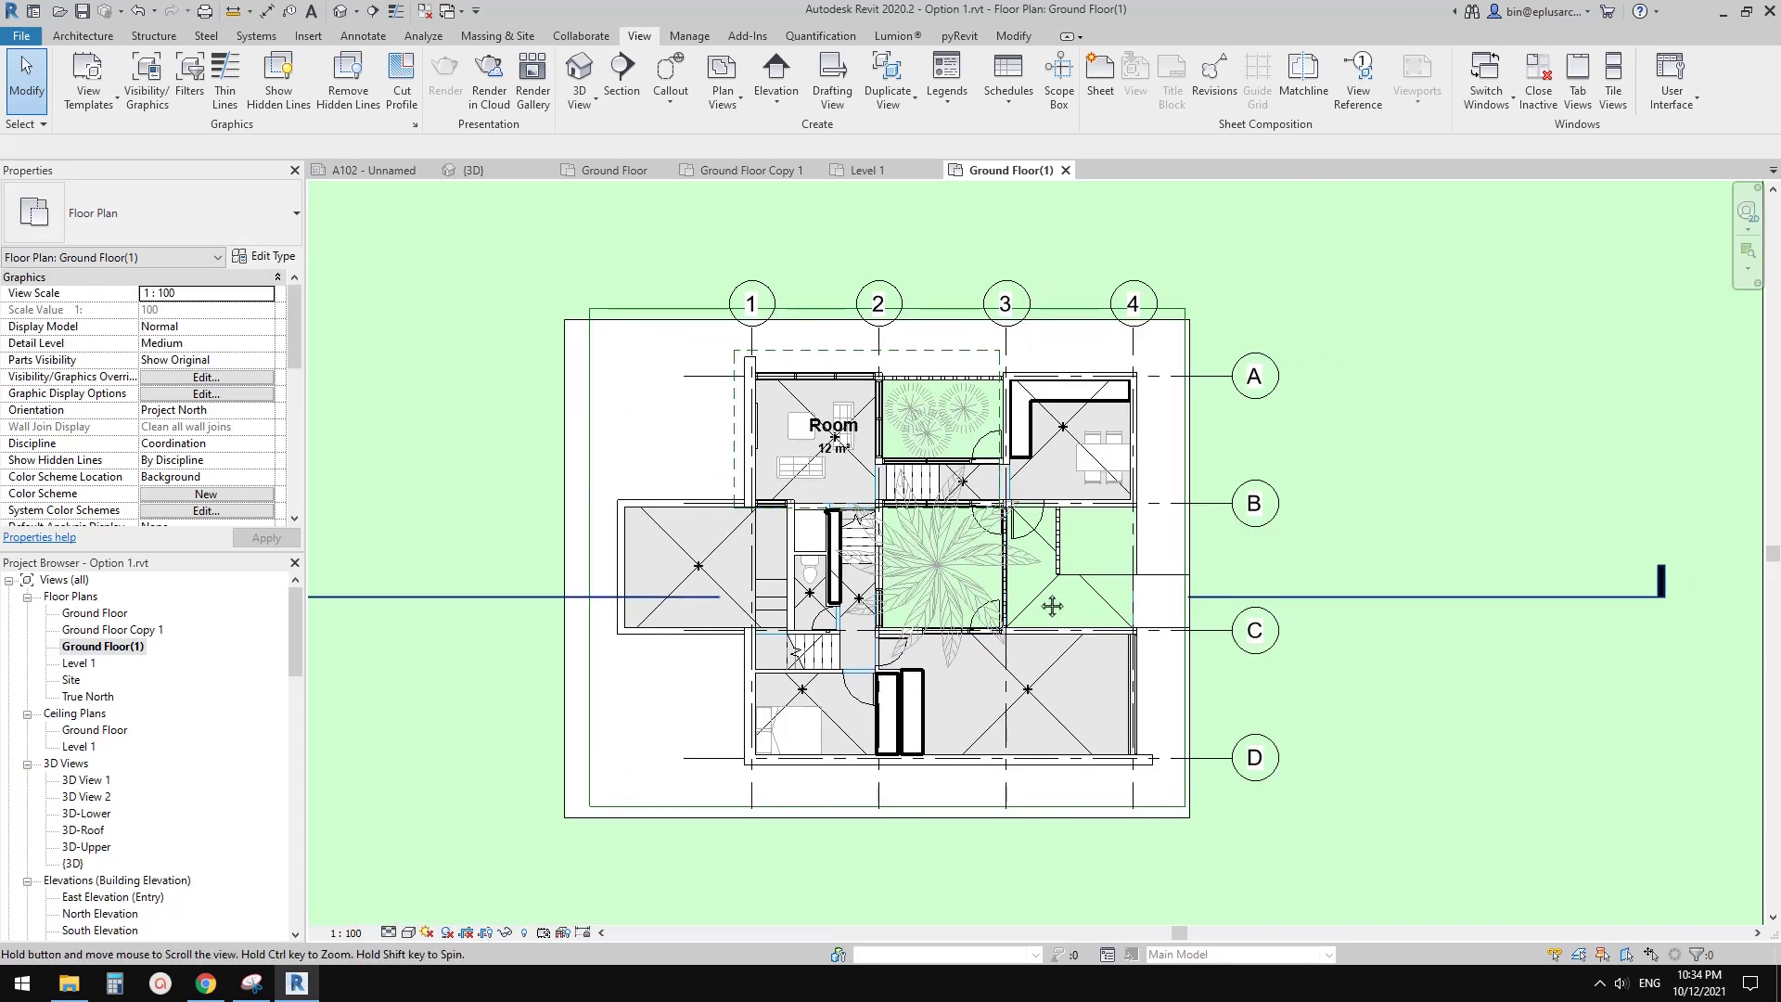
pyautogui.scroll(2, 1045, 484)
pyautogui.moveTo(1041, 505); pyautogui.dragTo(1051, 479, button='middle')
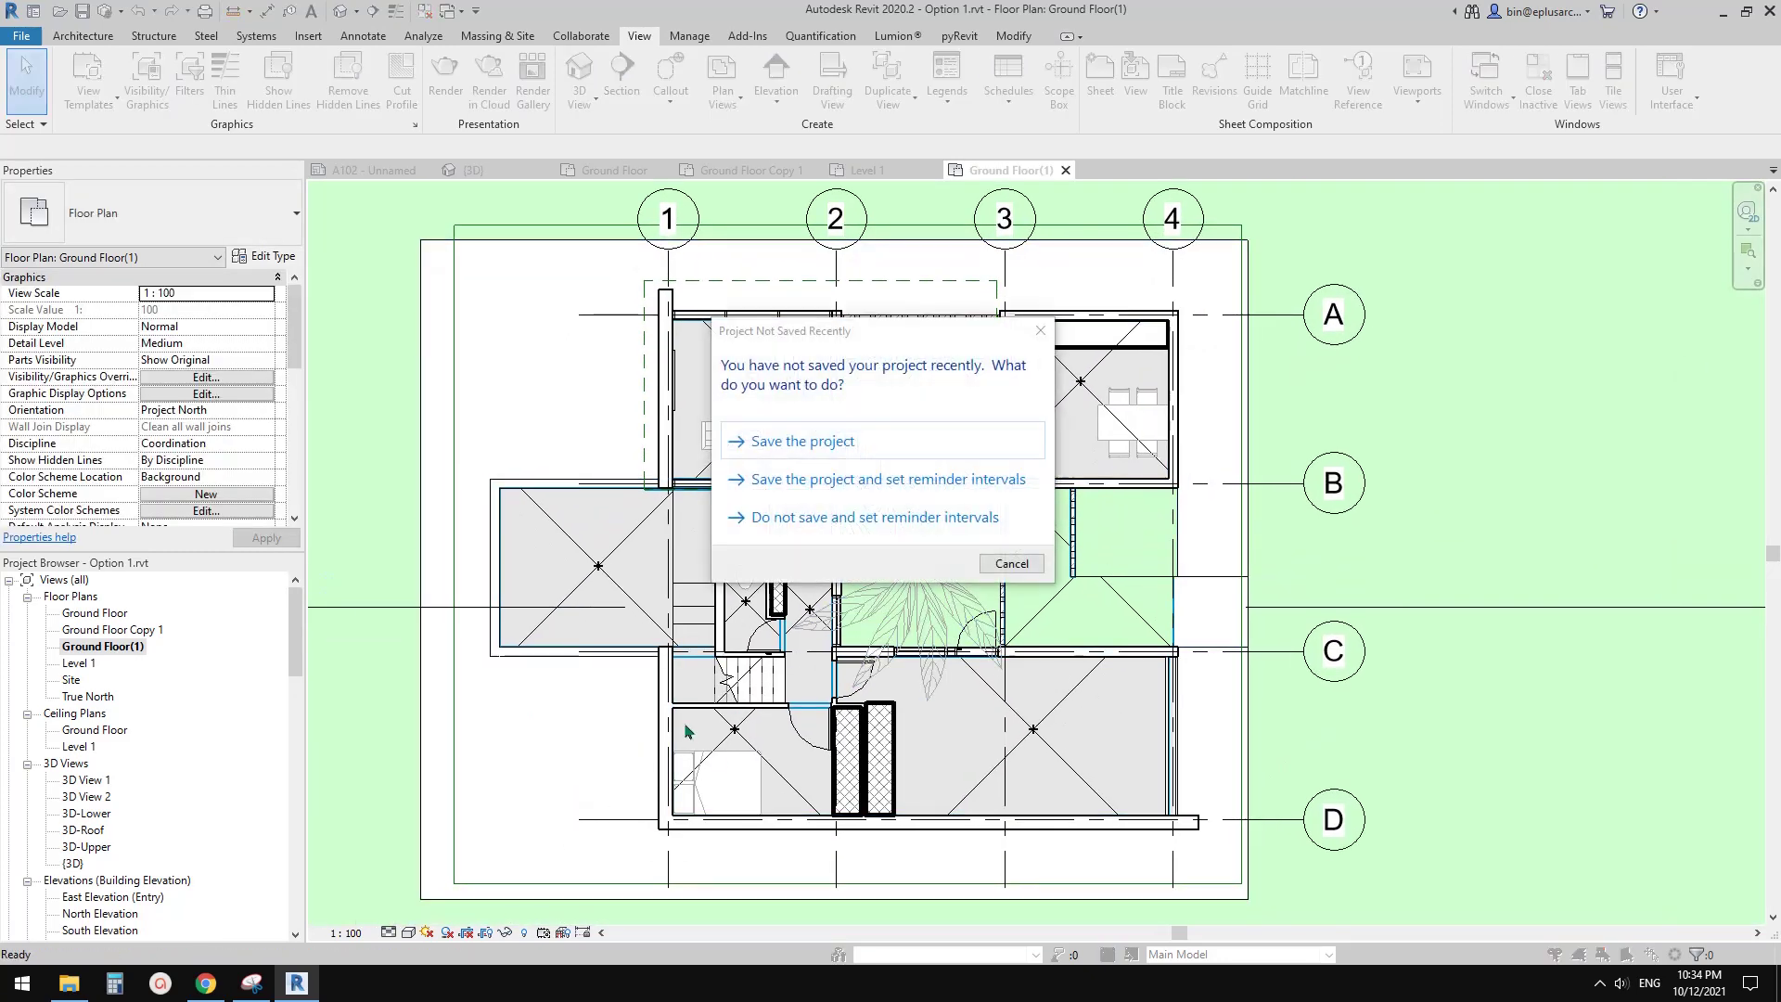
pyautogui.press('Escape')
pyautogui.scroll(2, 821, 679)
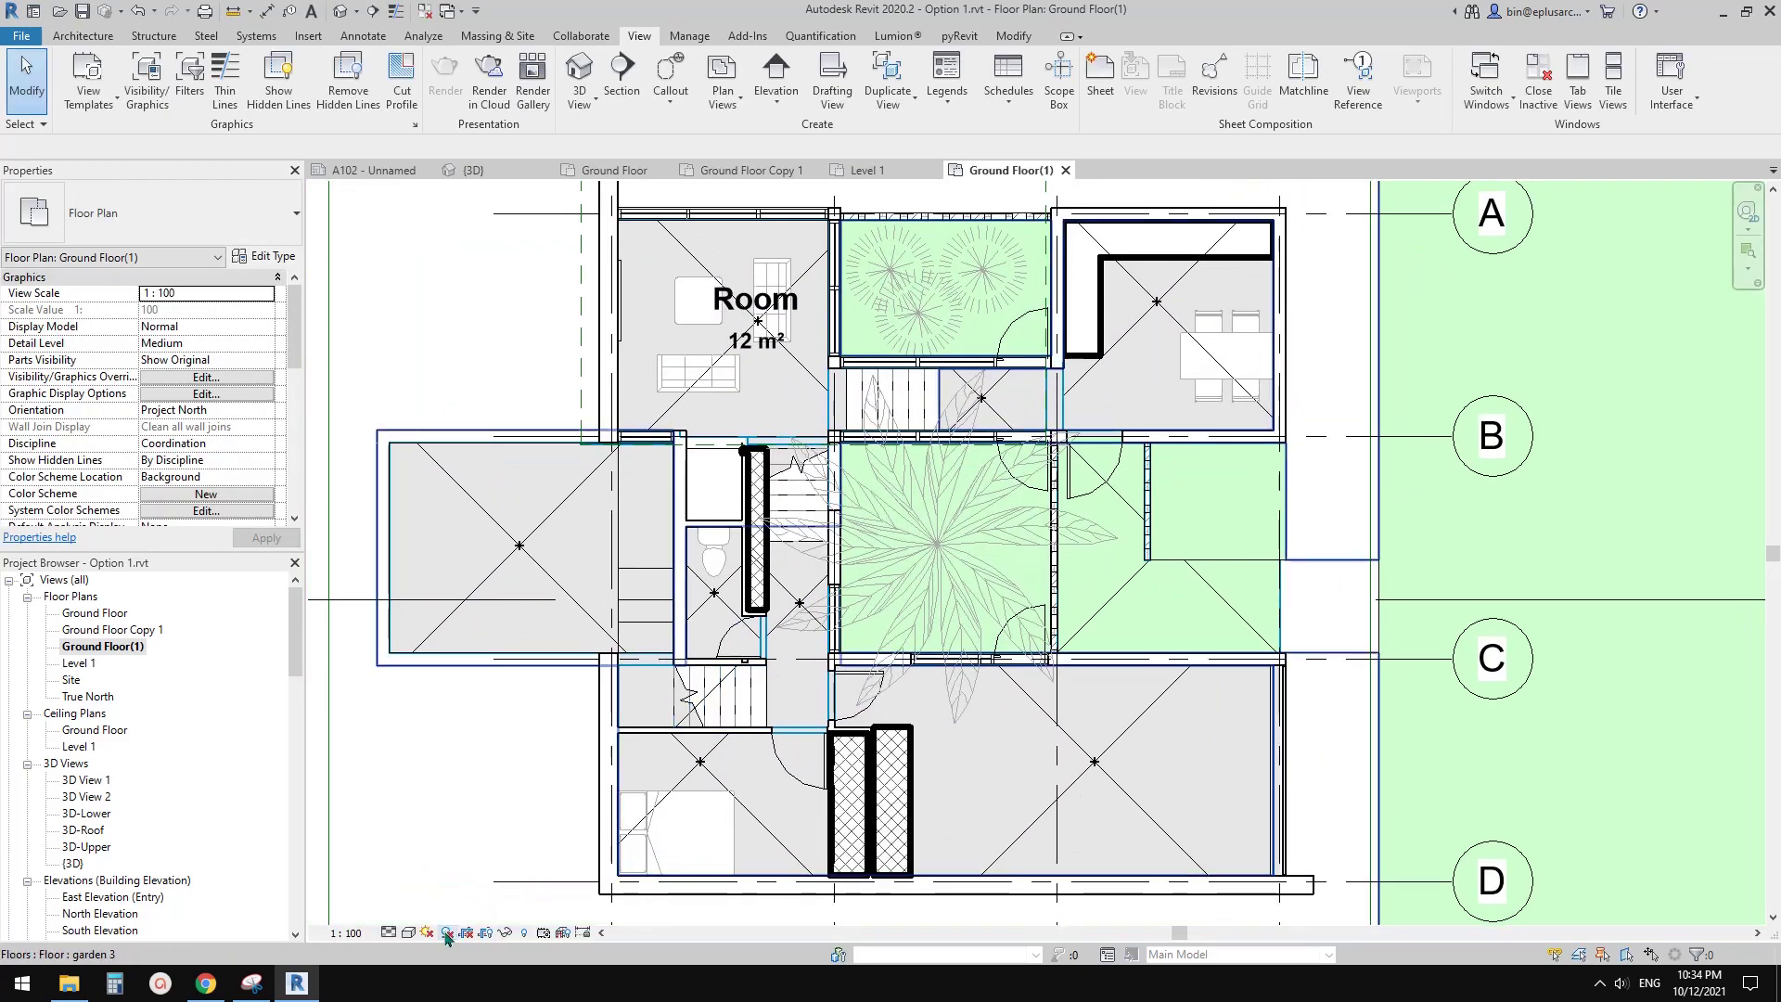
pyautogui.moveTo(1164, 436); pyautogui.dragTo(1264, 285, button='middle')
pyautogui.moveTo(732, 488); pyautogui.dragTo(715, 525, button='middle')
pyautogui.scroll(-2, 918, 516)
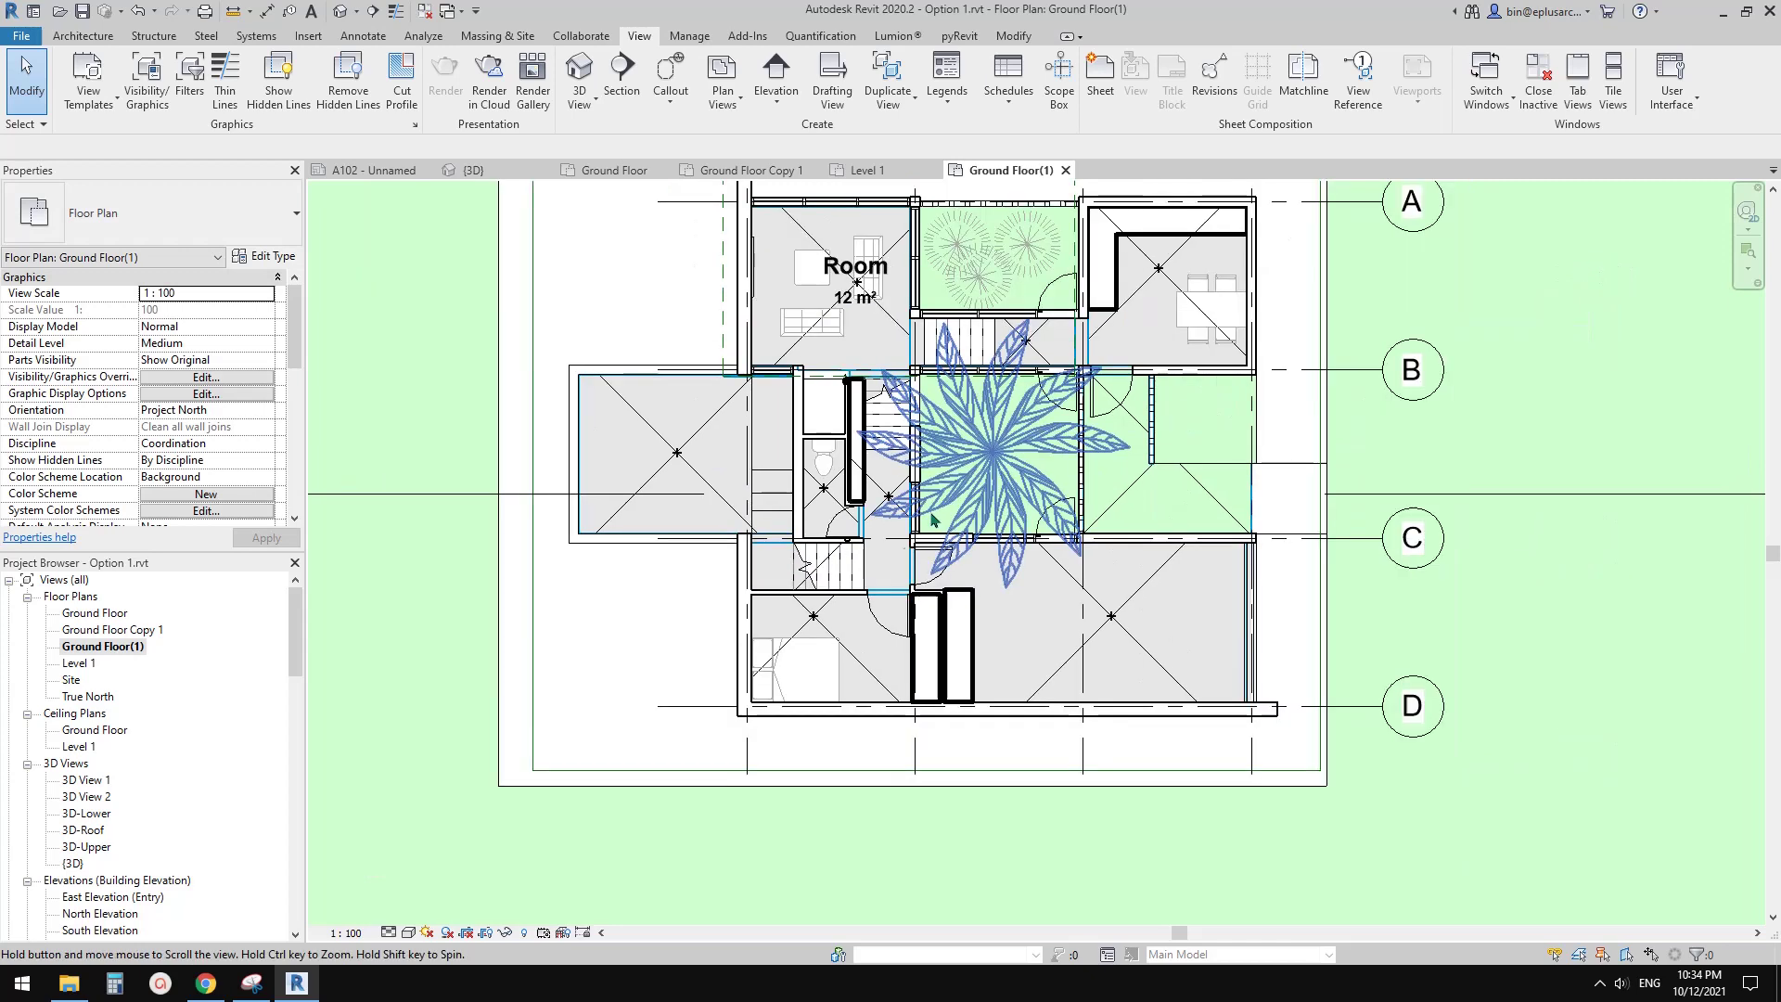
pyautogui.moveTo(940, 507); pyautogui.dragTo(900, 538, button='middle')
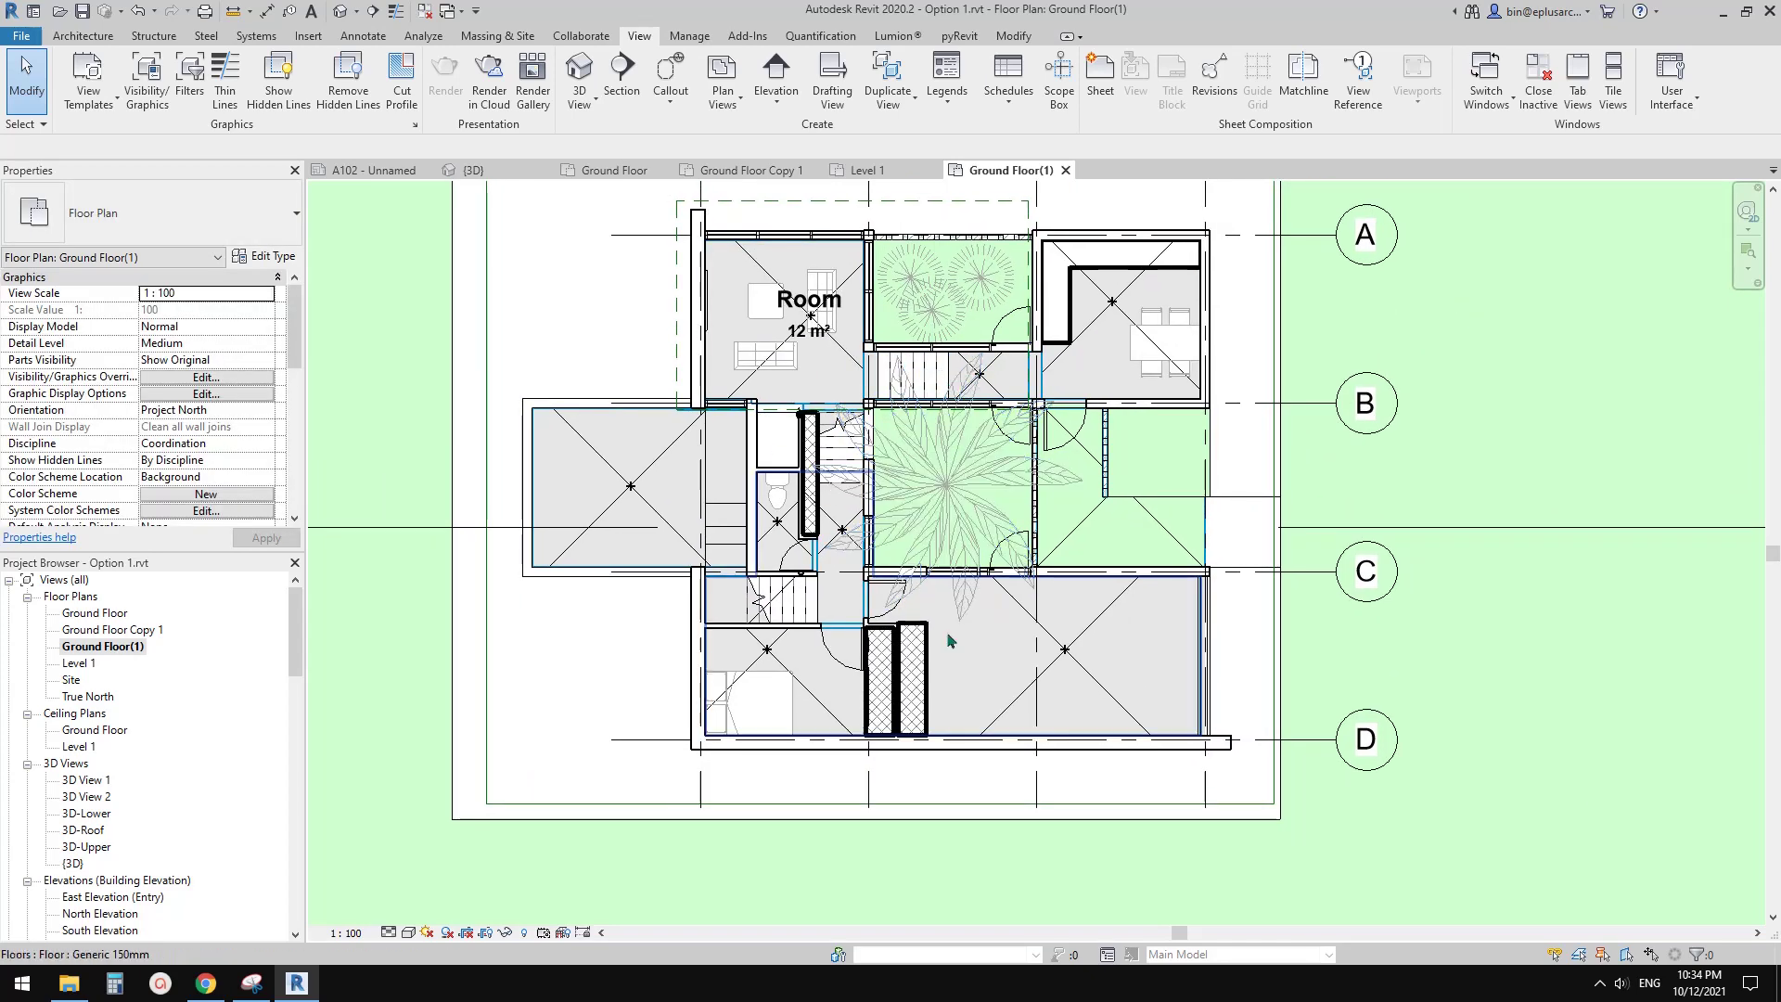
pyautogui.moveTo(1434, 652); pyautogui.dragTo(1416, 664, button='middle')
pyautogui.moveTo(861, 454); pyautogui.dragTo(888, 448, button='middle')
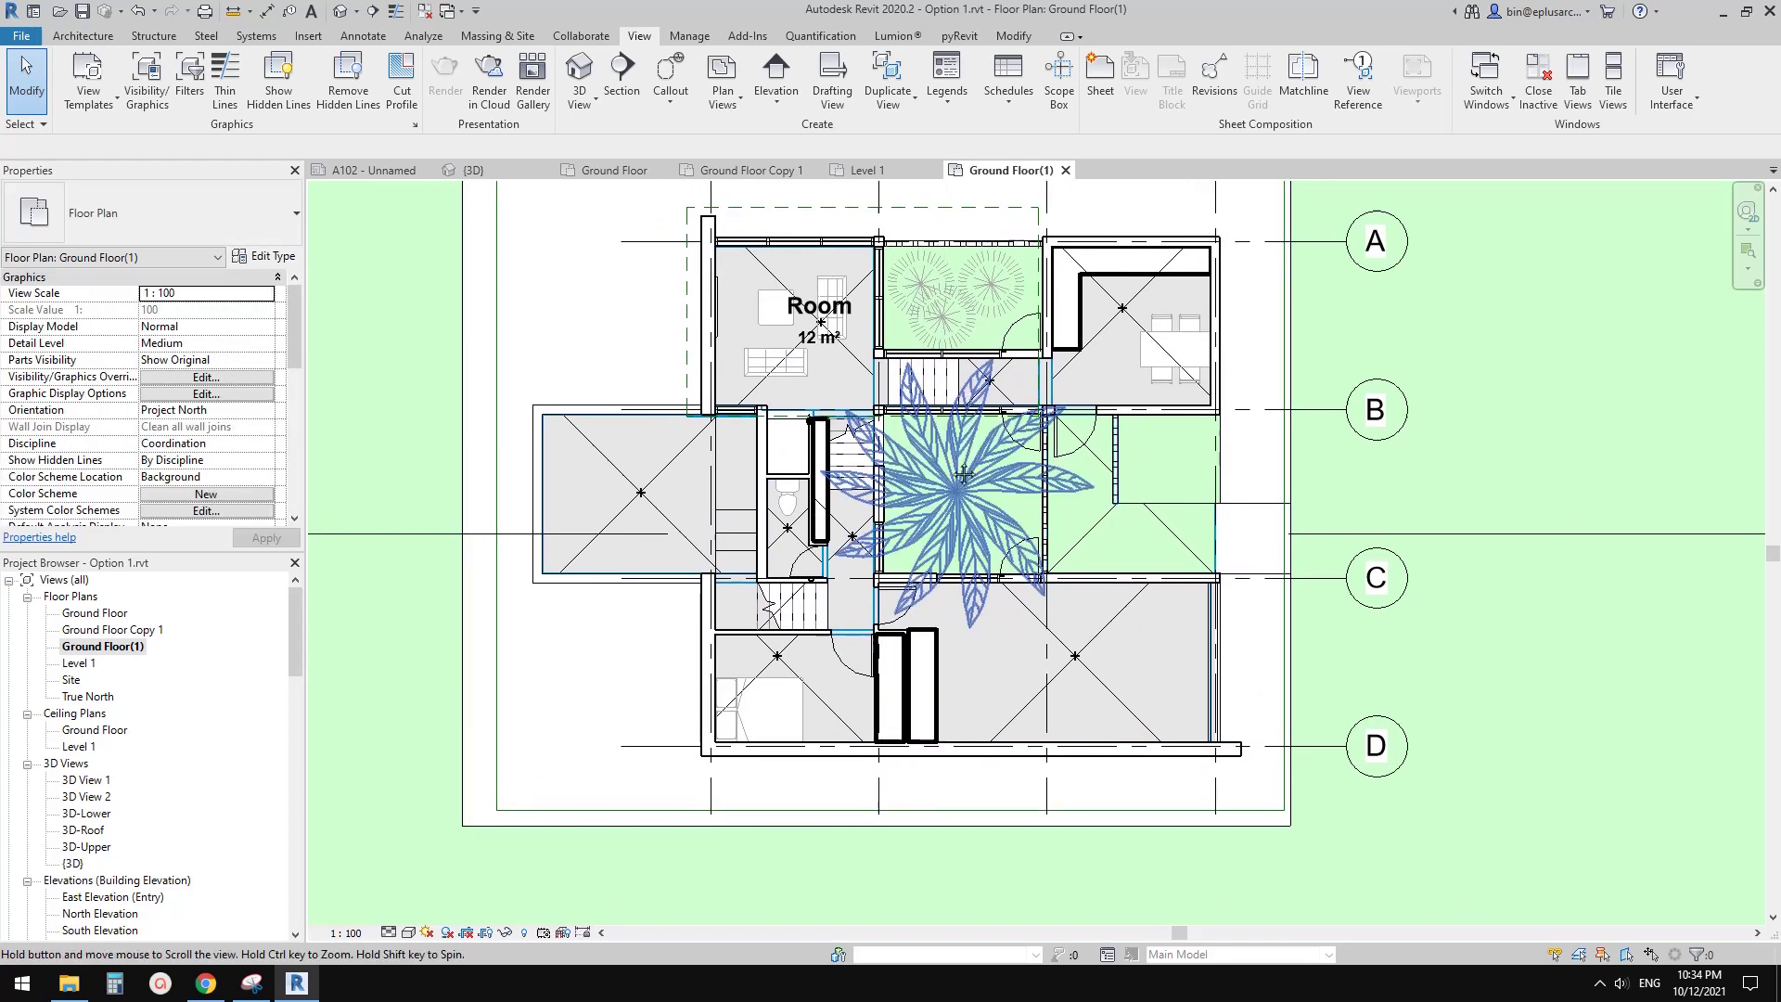
pyautogui.scroll(1, 889, 448)
pyautogui.scroll(2, 937, 380)
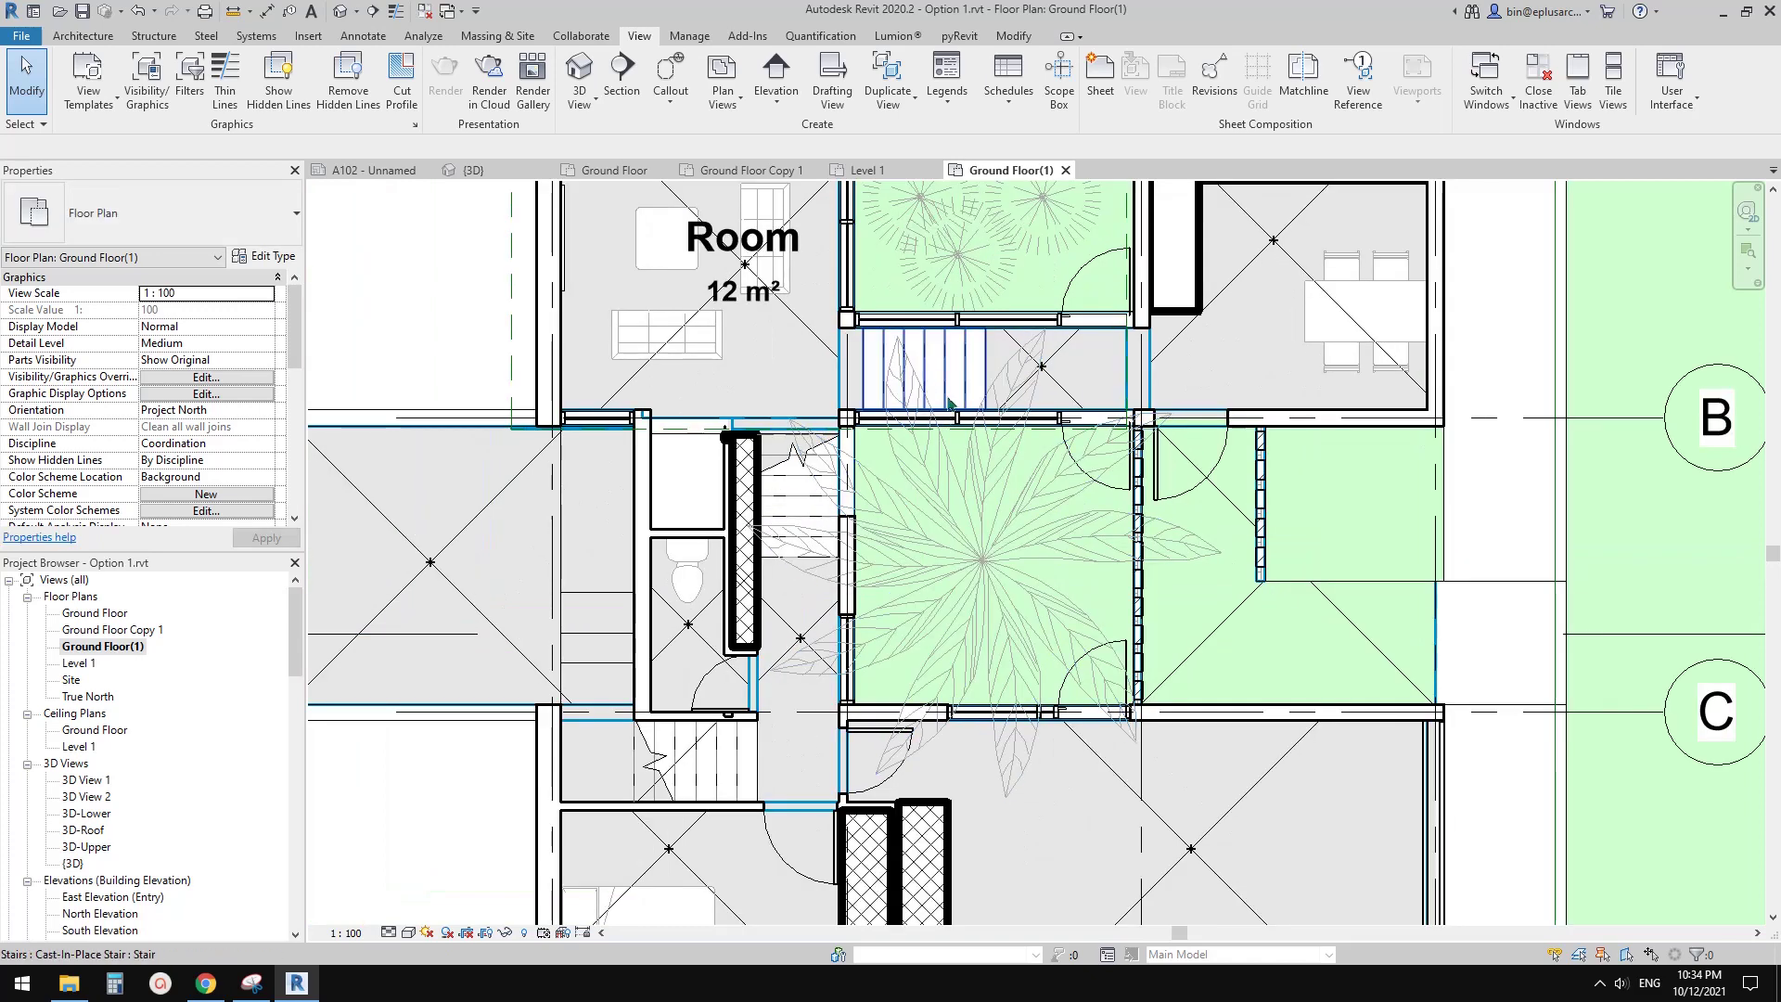
pyautogui.scroll(1, 948, 404)
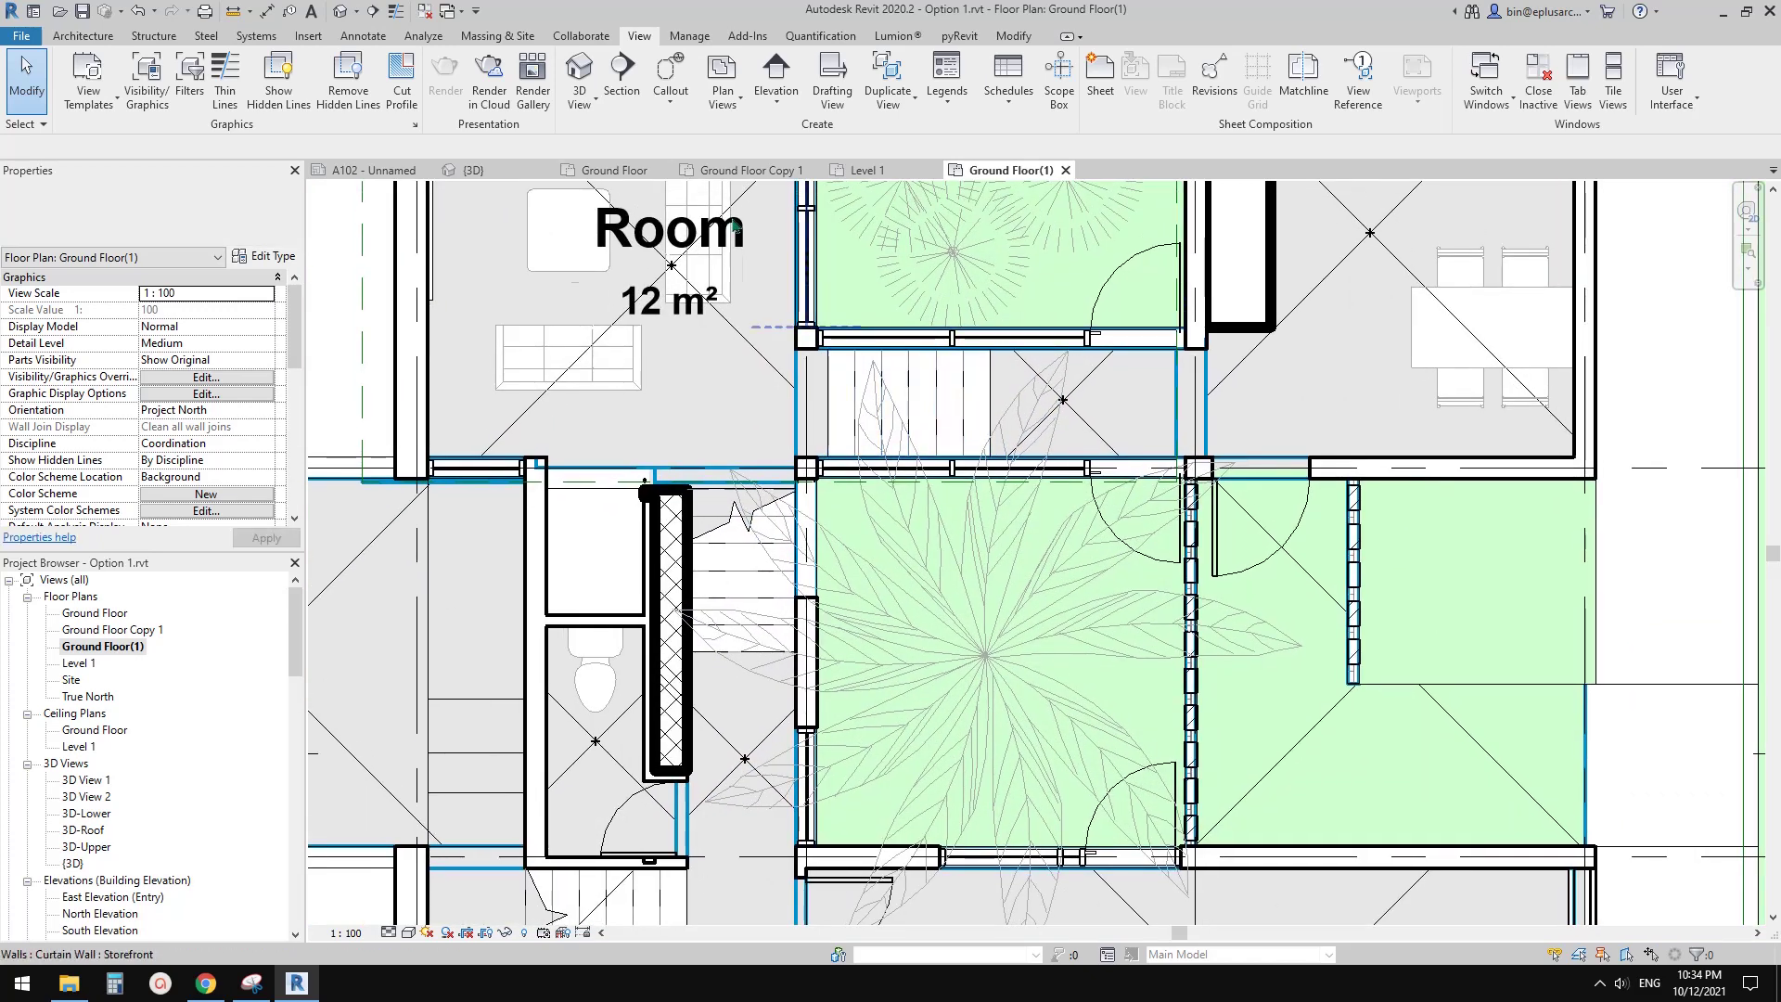
# Step: Annotate the stair north of the central courtyard and the stair beside the hatched cabinet with Fixed Up Direction stair paths
pyautogui.click(357, 35)
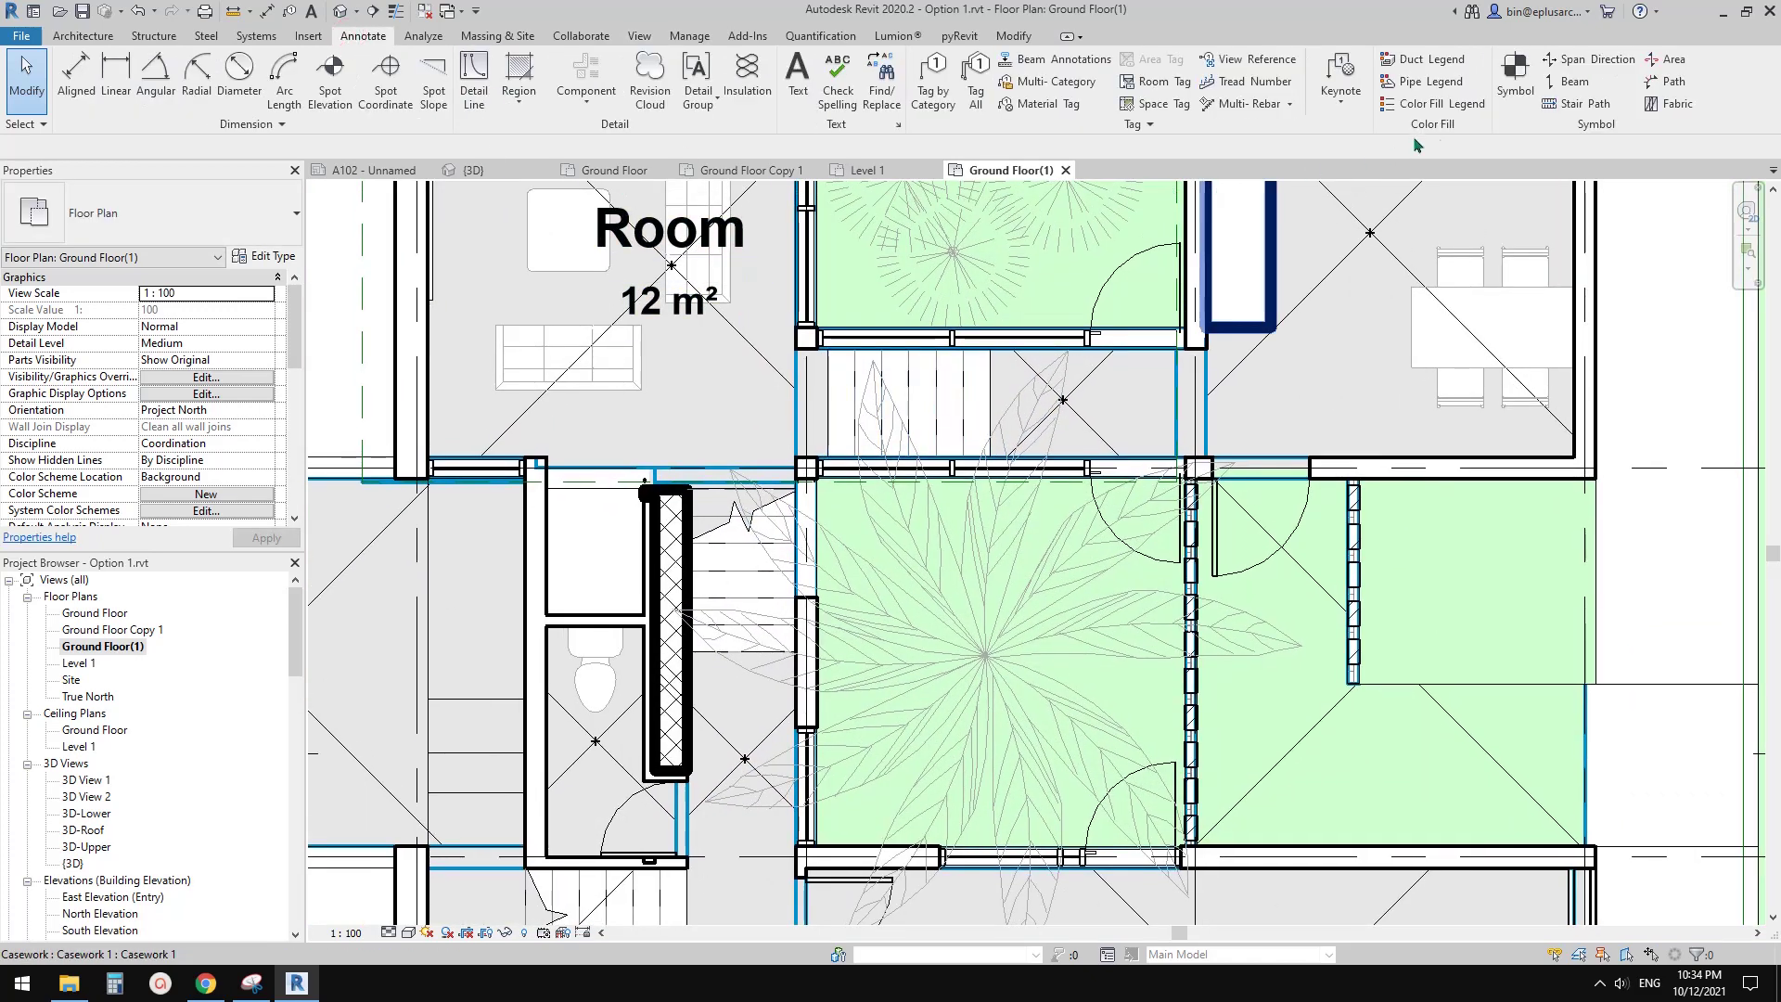
pyautogui.click(1574, 103)
pyautogui.click(964, 397)
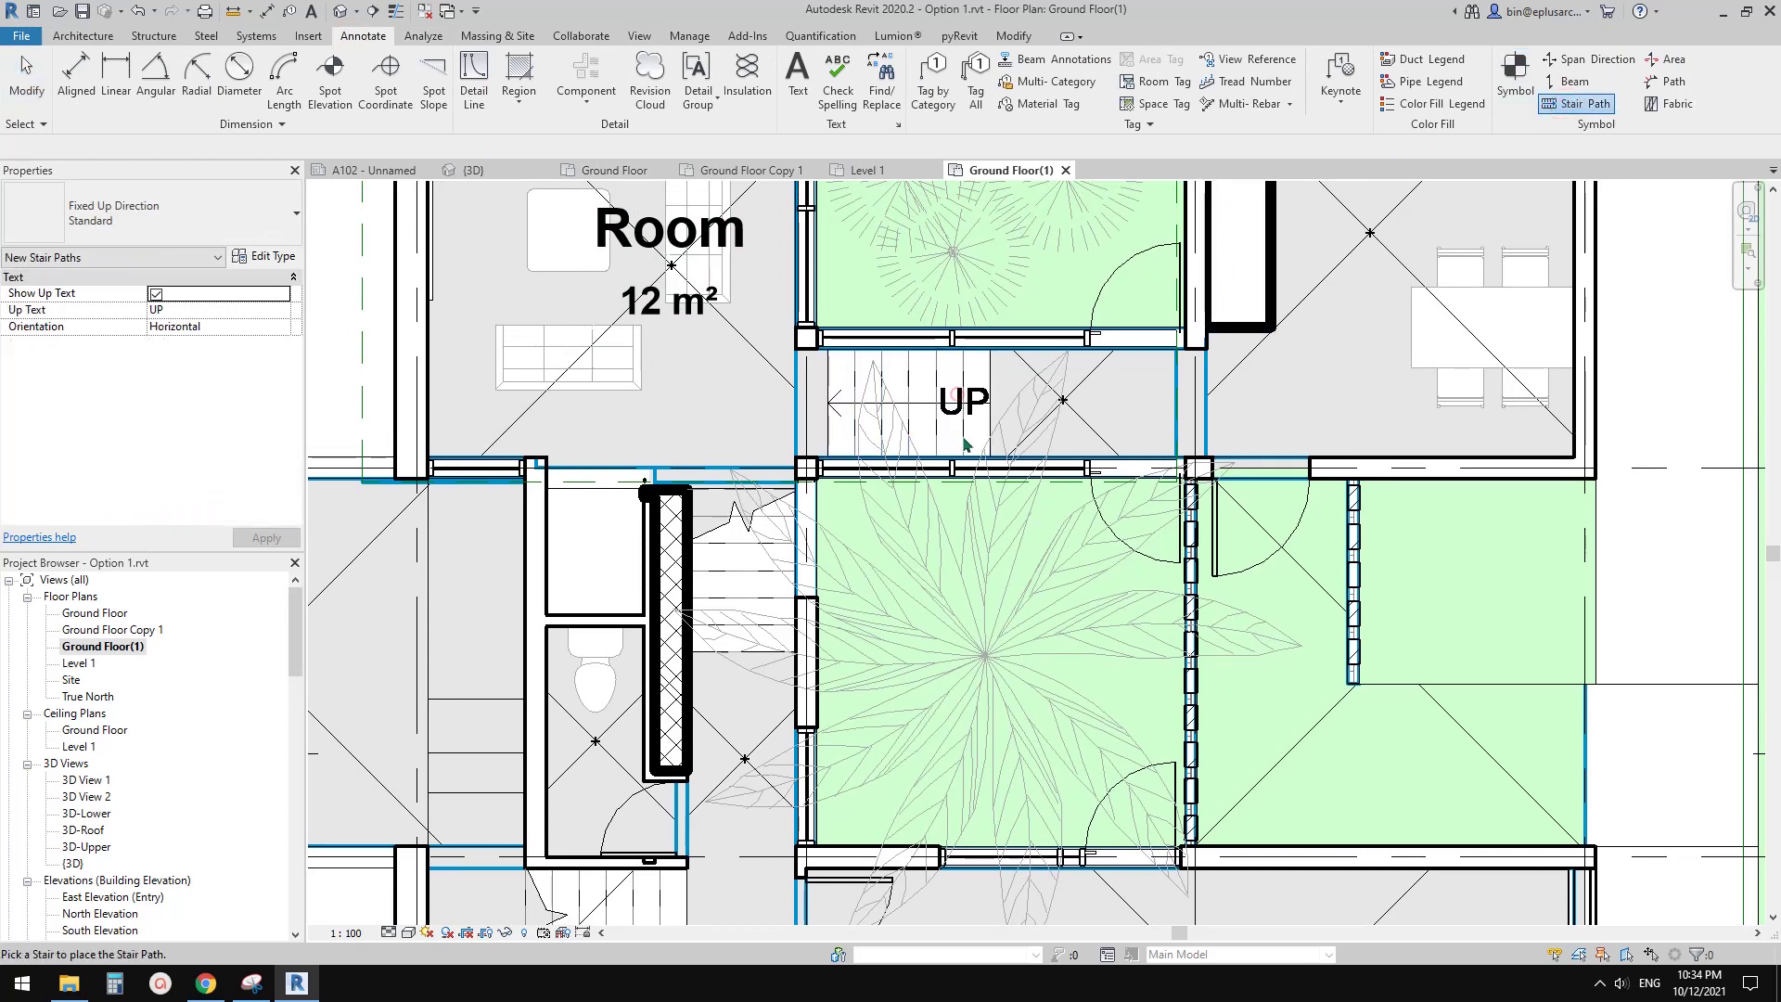
pyautogui.click(752, 608)
pyautogui.moveTo(855, 555); pyautogui.dragTo(853, 544, button='middle')
pyautogui.press('Escape')
pyautogui.press('Escape')
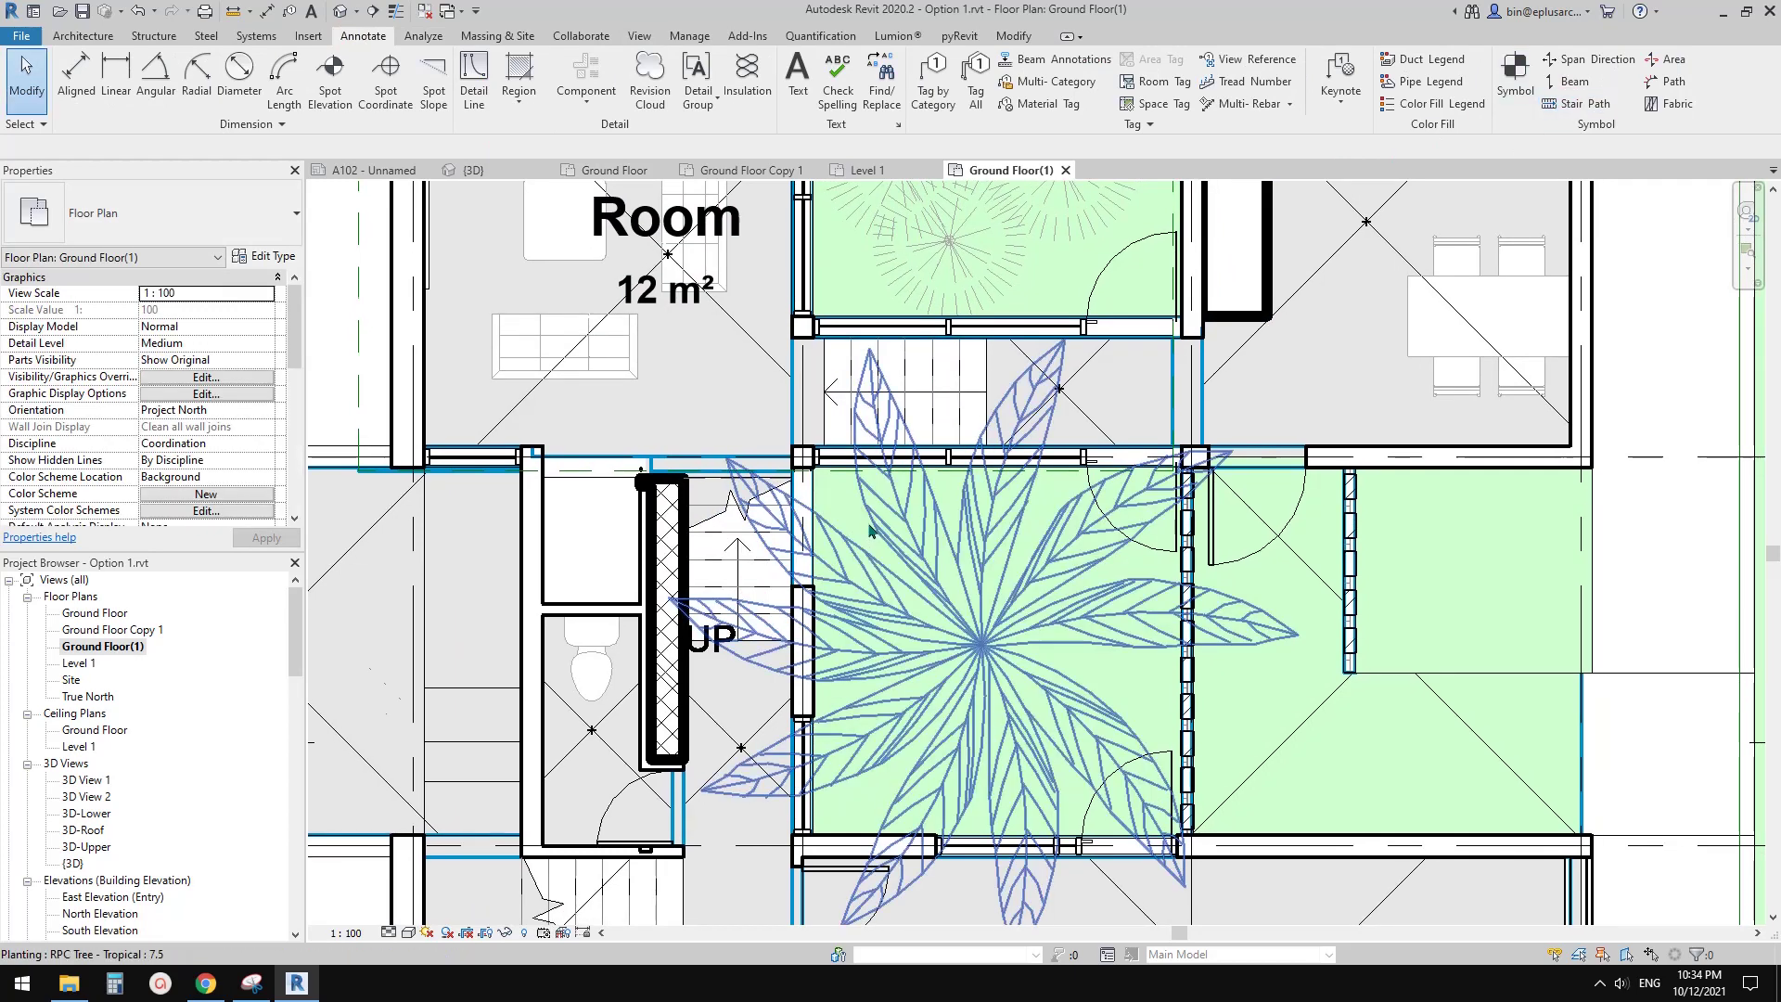
# Step: Turn on shadows in the ground floor plan view
pyautogui.scroll(-2, 746, 521)
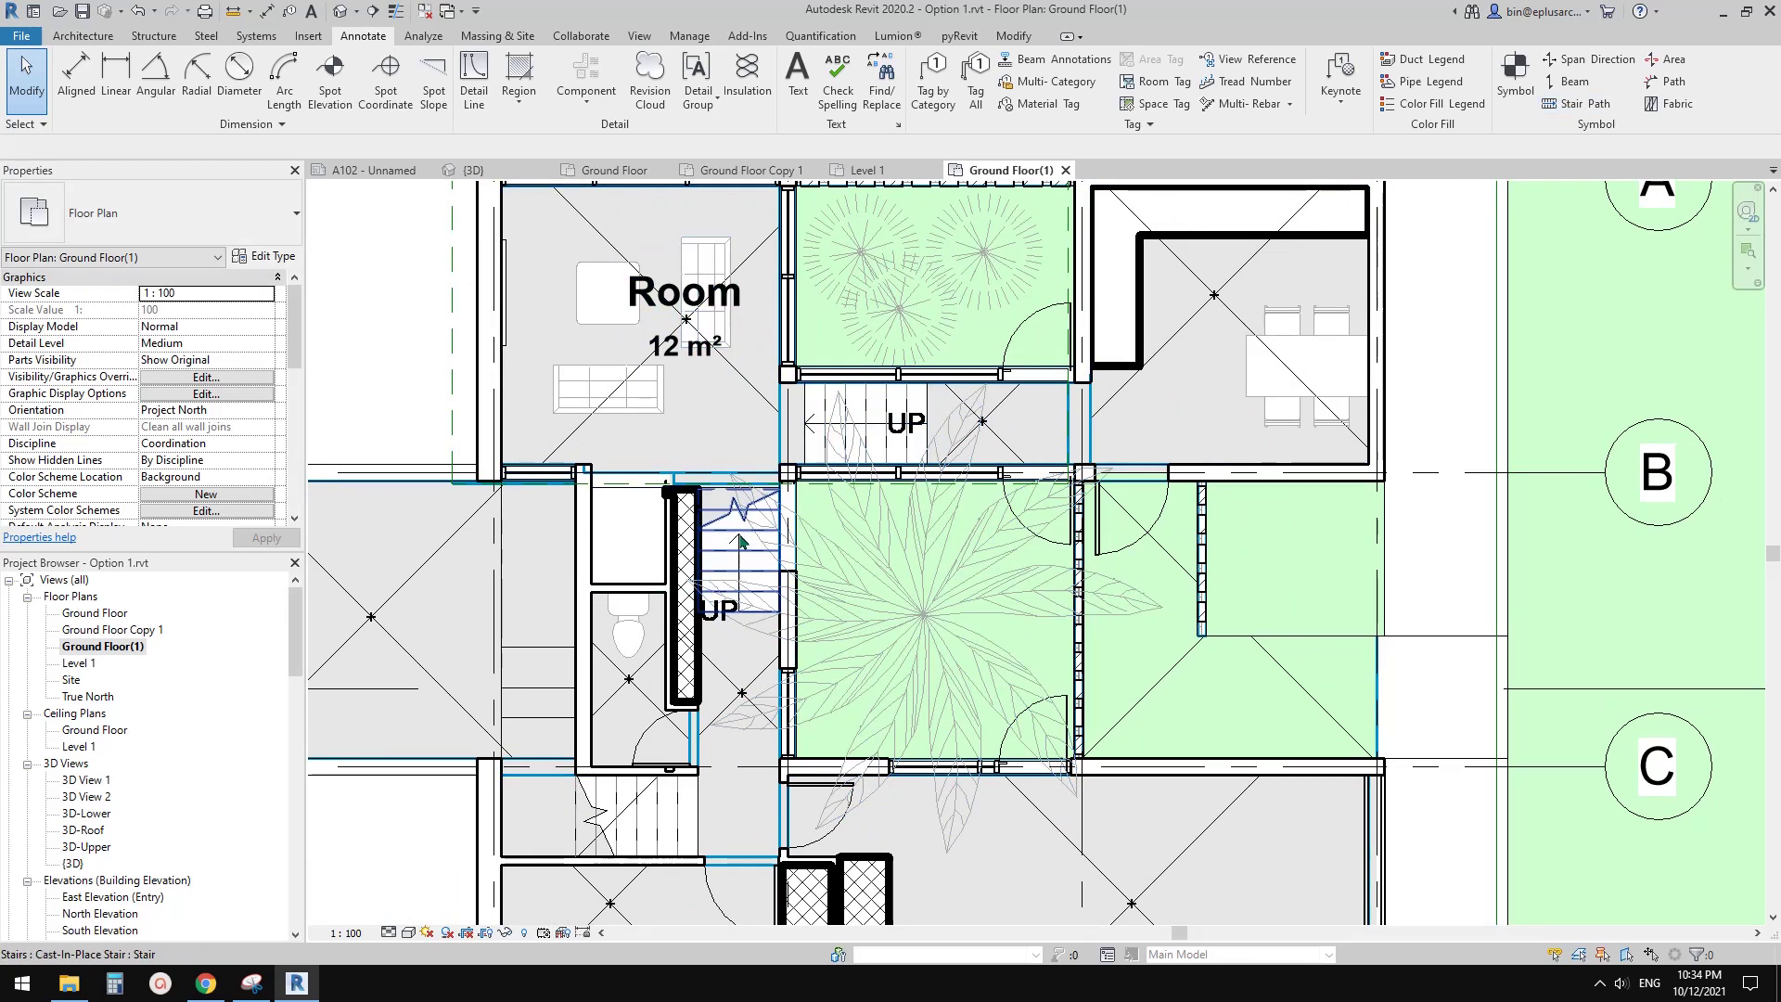
pyautogui.scroll(-2, 777, 556)
pyautogui.moveTo(777, 558); pyautogui.dragTo(785, 507, button='middle')
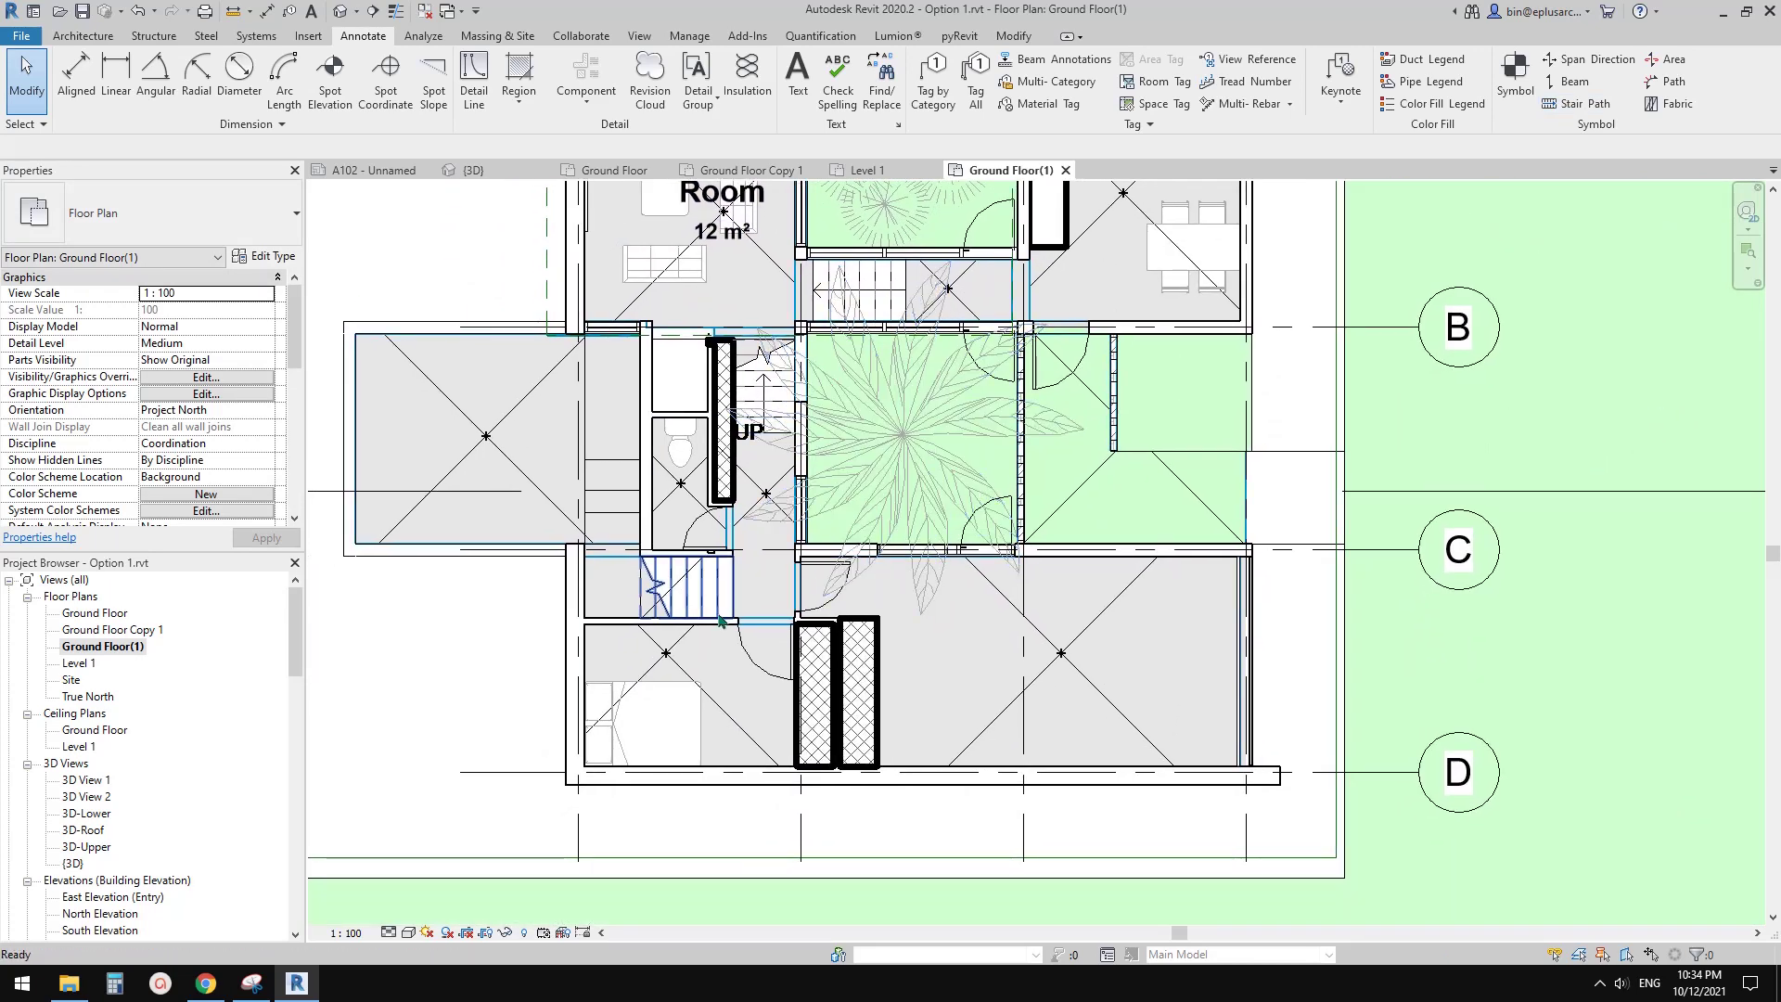
pyautogui.click(446, 932)
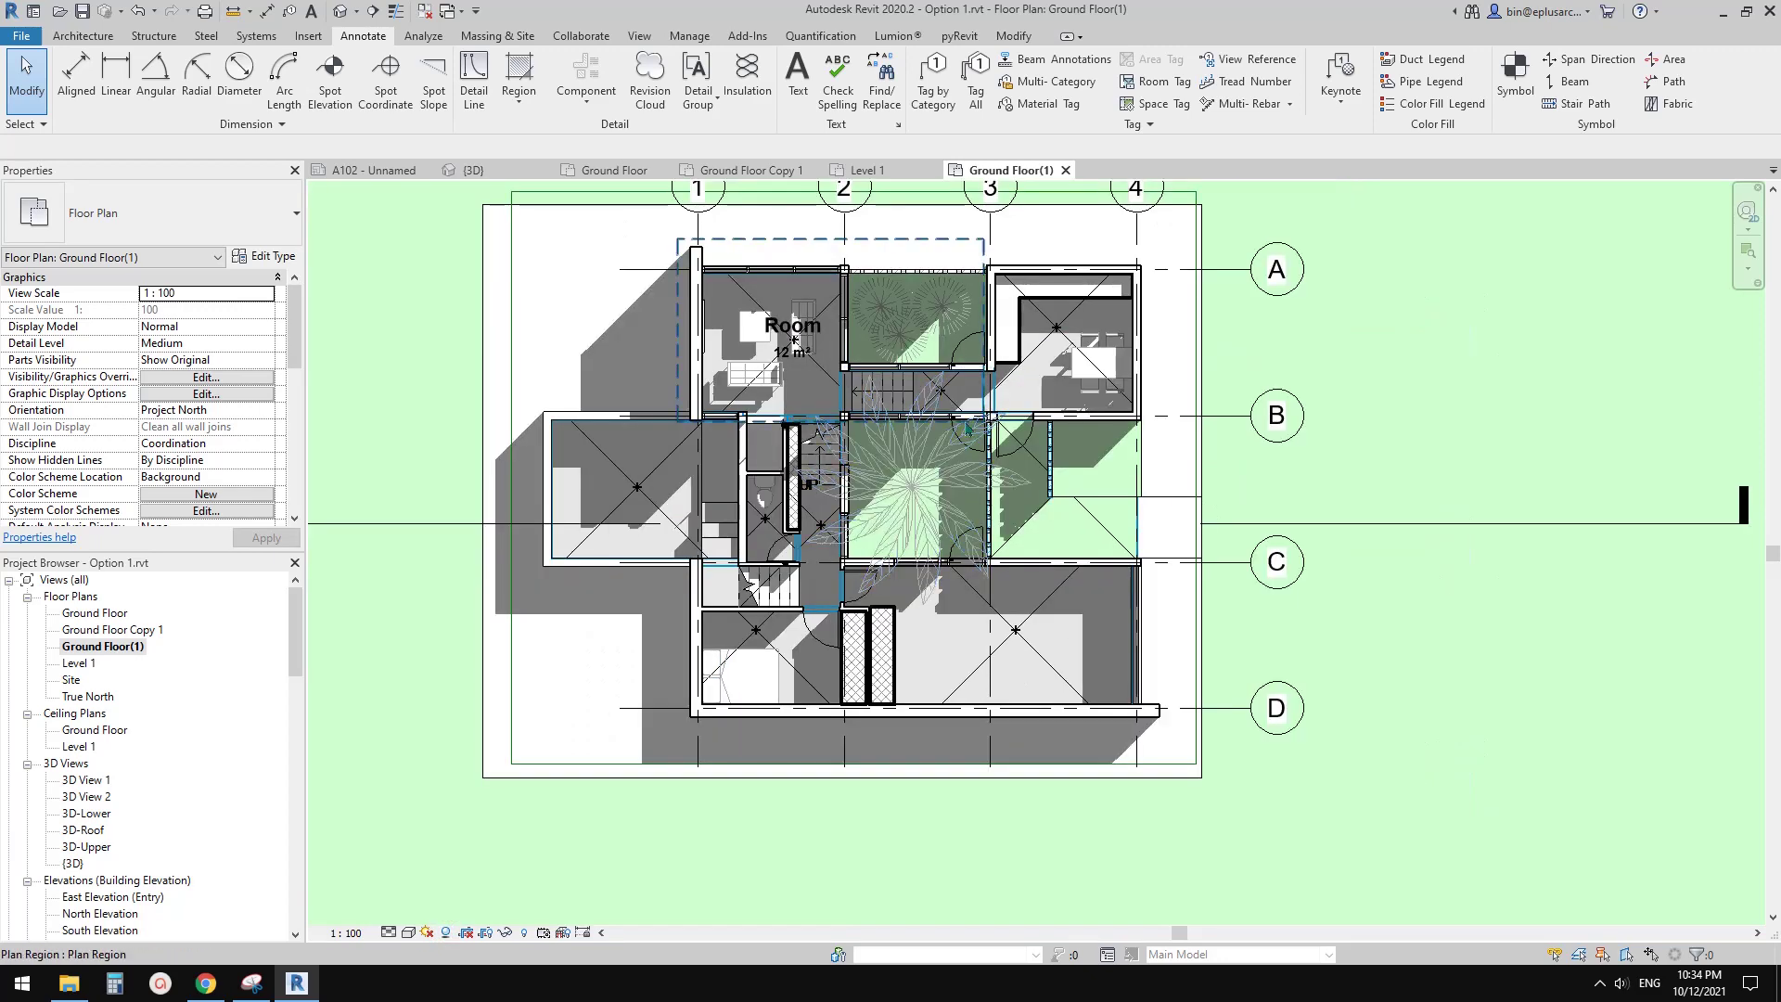
# Step: Open the view's sun settings from its graphic display lighting options and delete the "floor plan" lighting preset
pyautogui.scroll(2, 902, 516)
pyautogui.click(411, 932)
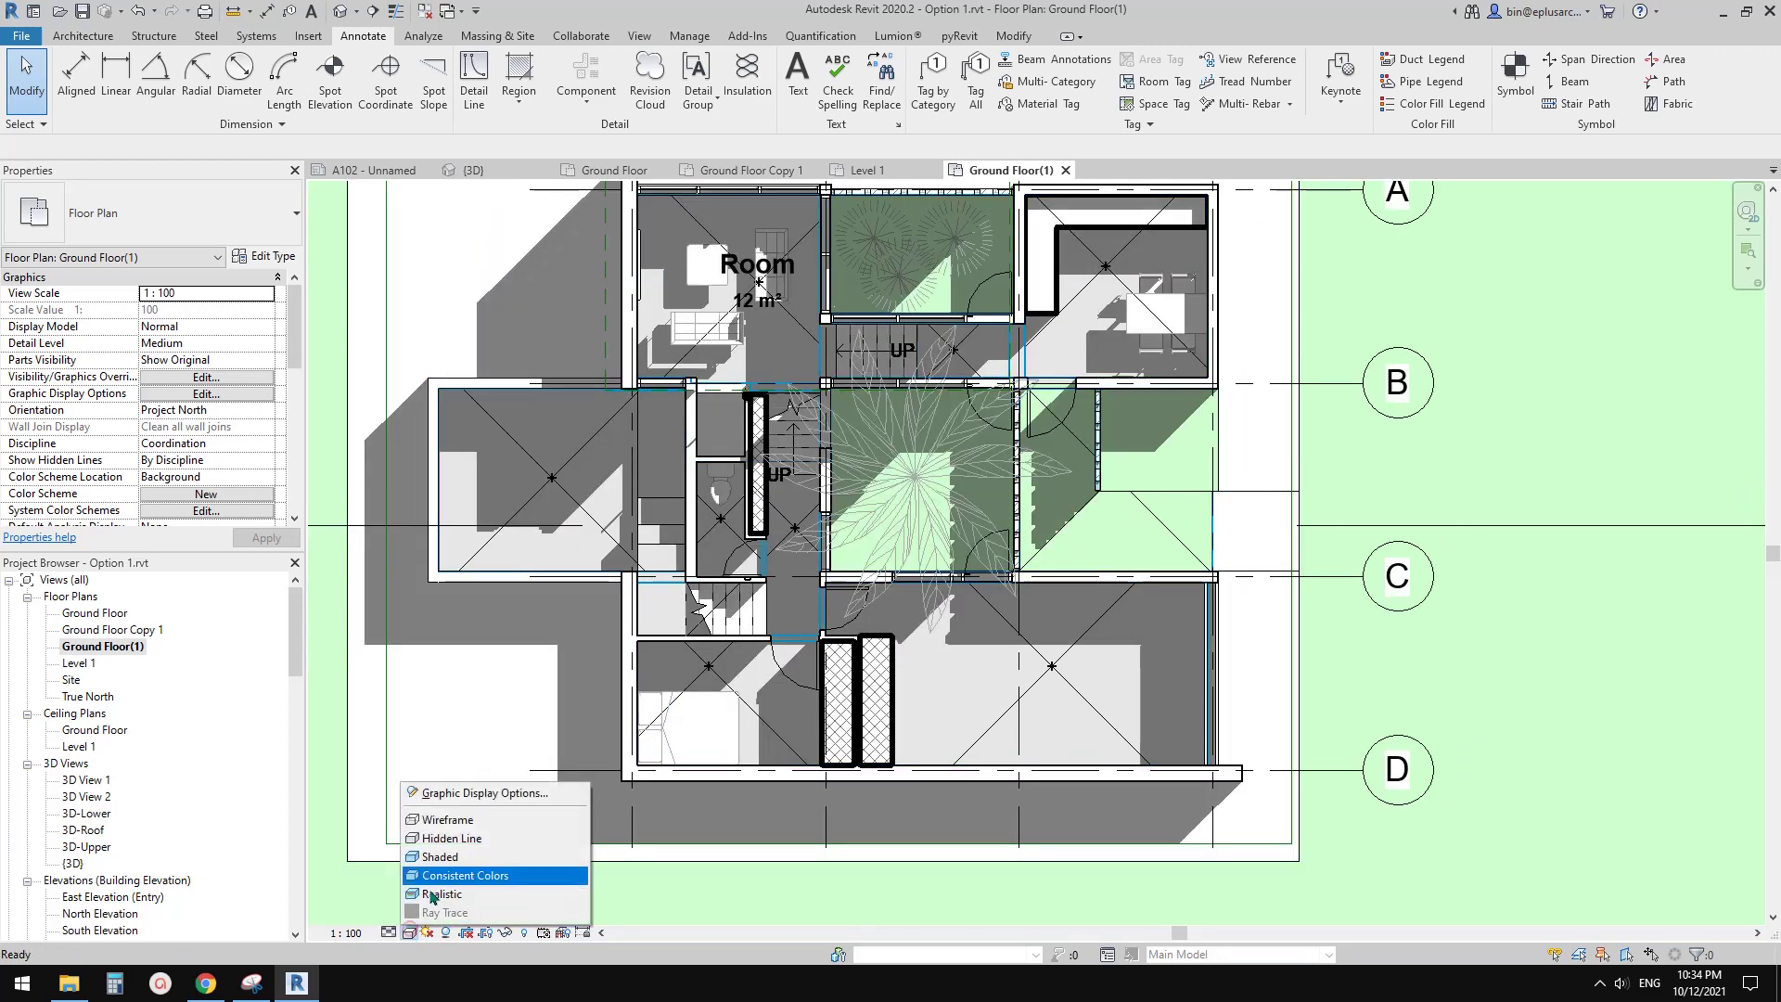
pyautogui.click(469, 794)
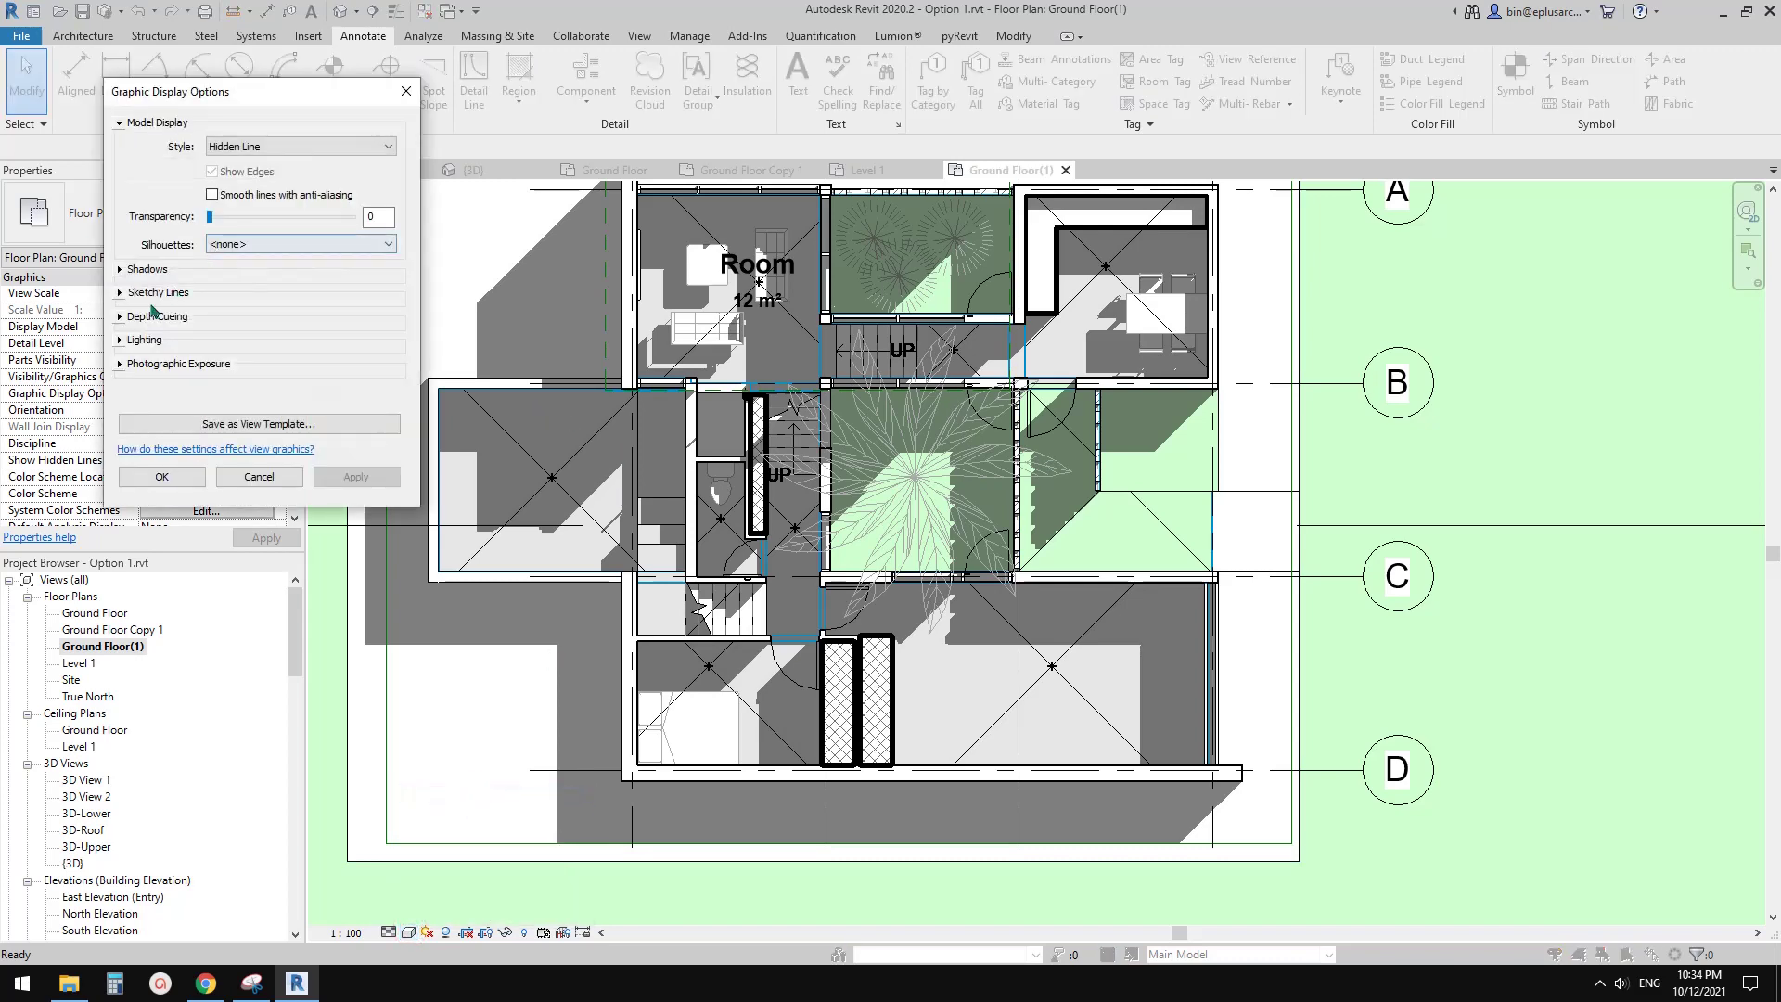
pyautogui.click(119, 339)
pyautogui.click(284, 390)
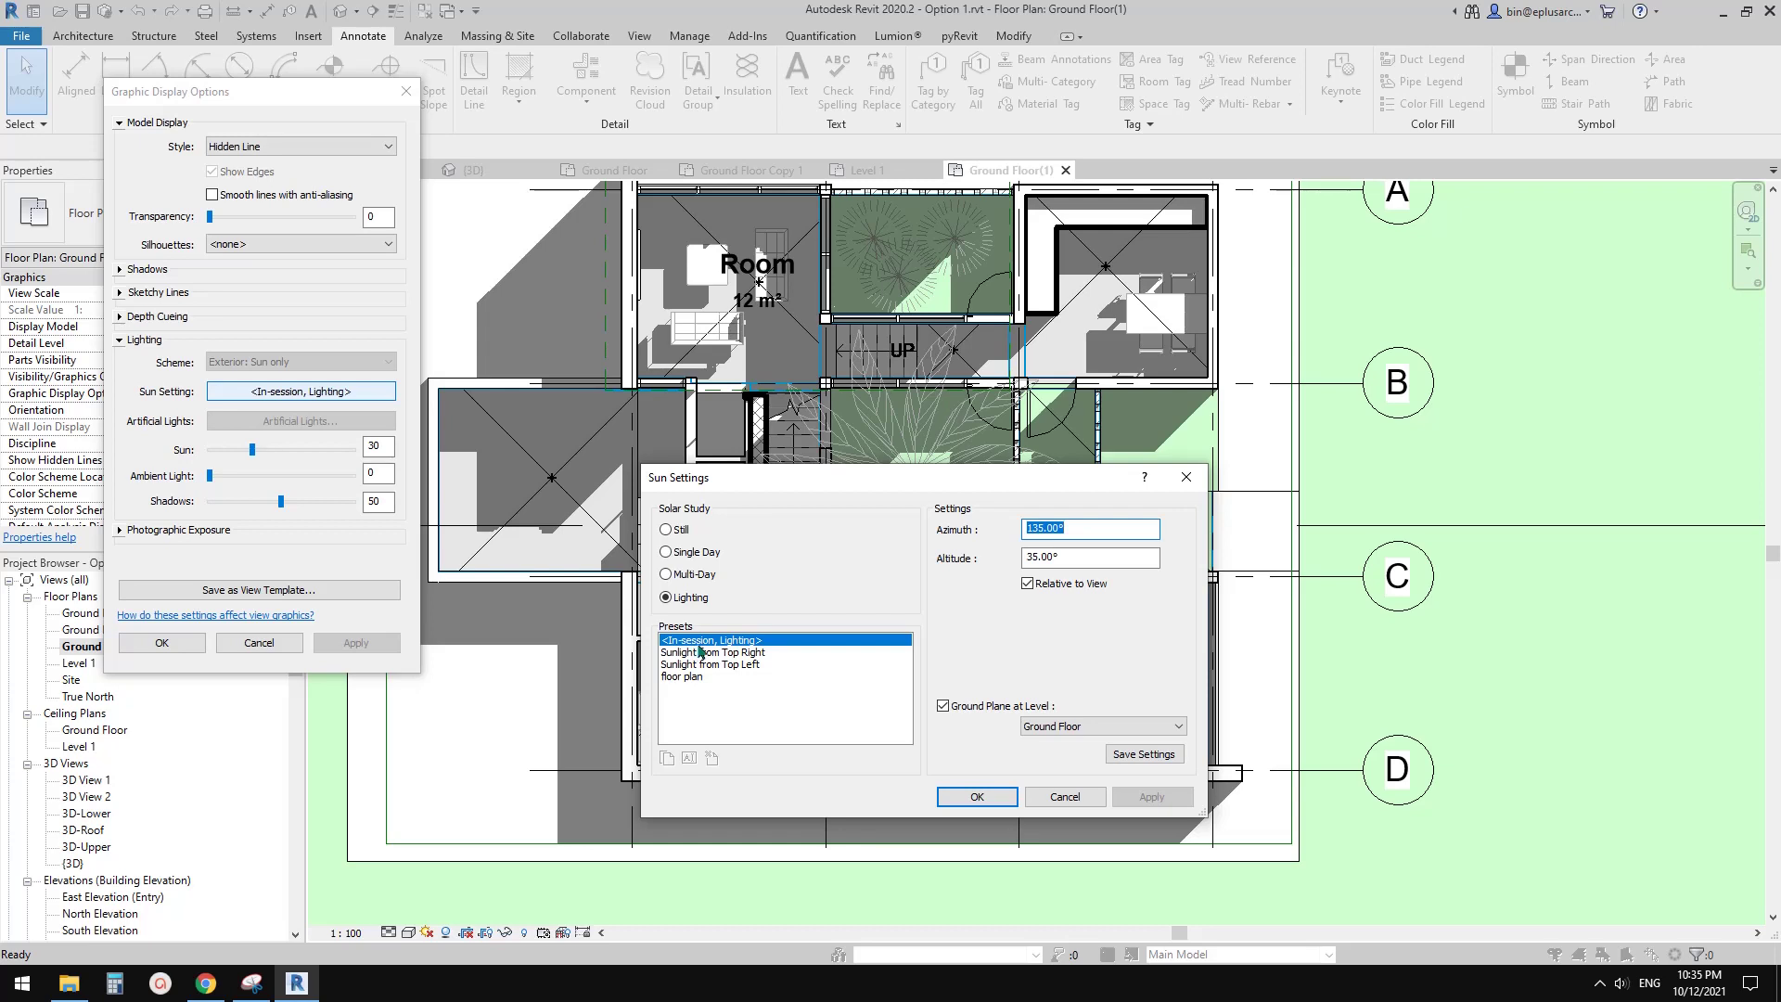
pyautogui.click(687, 676)
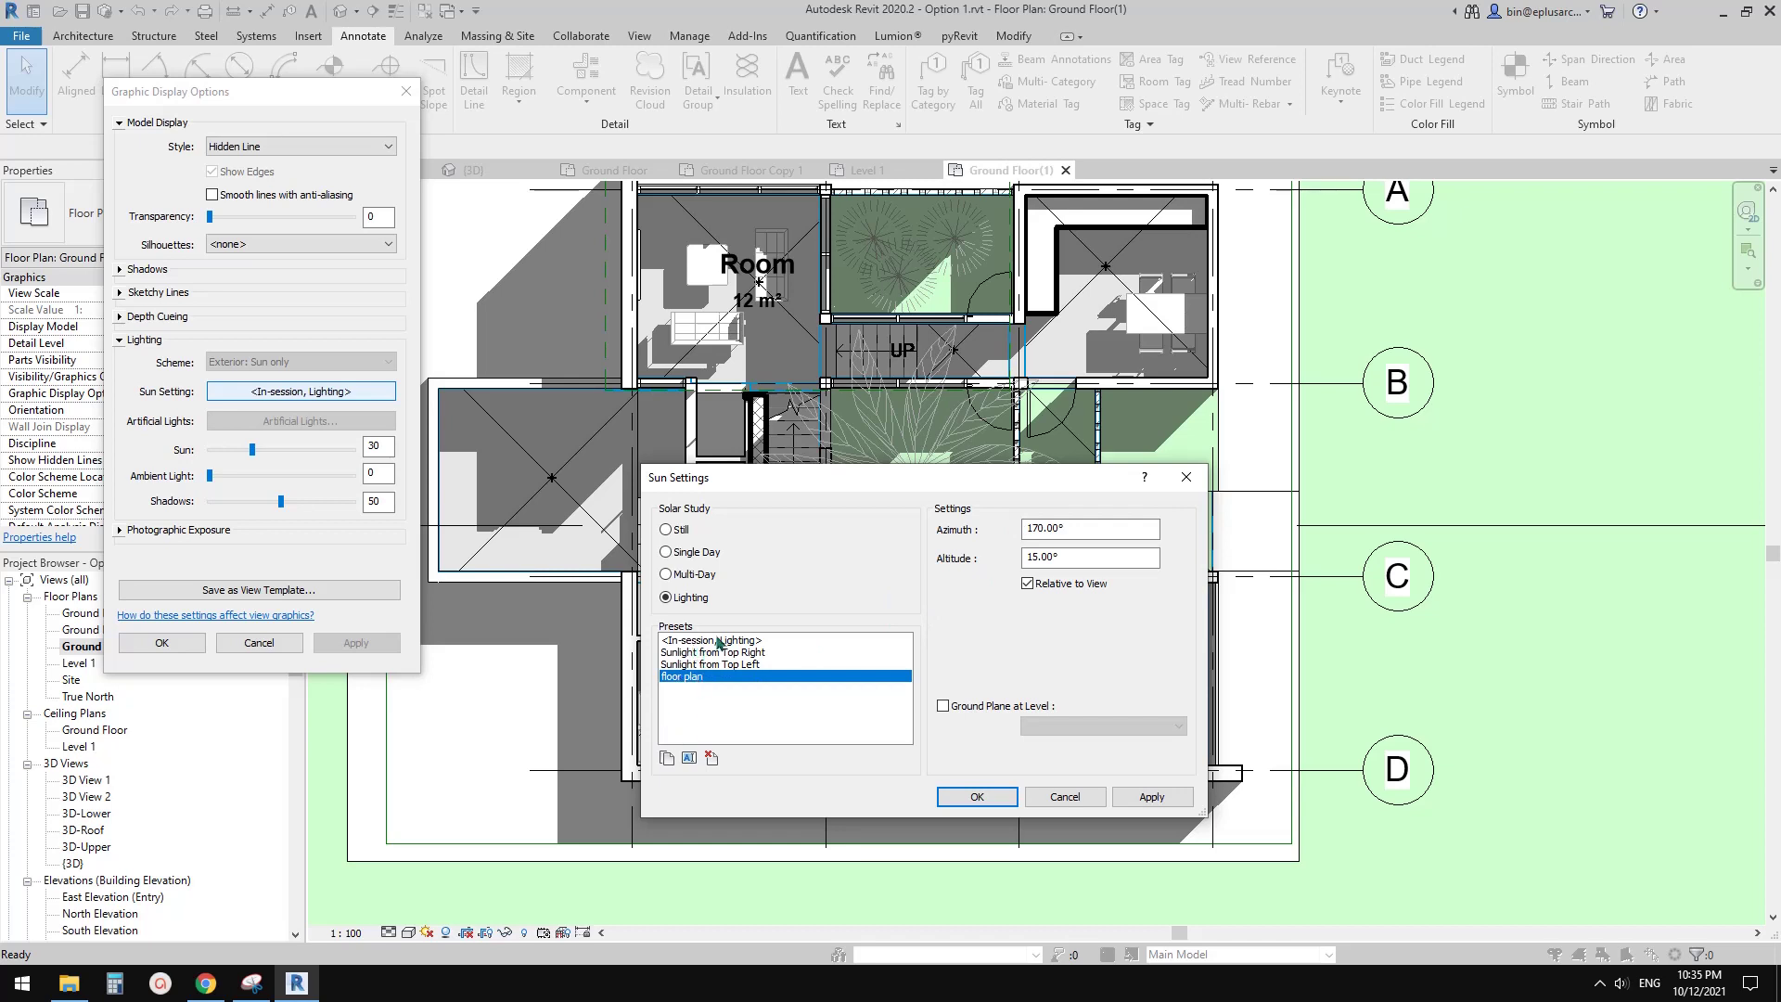
pyautogui.click(712, 757)
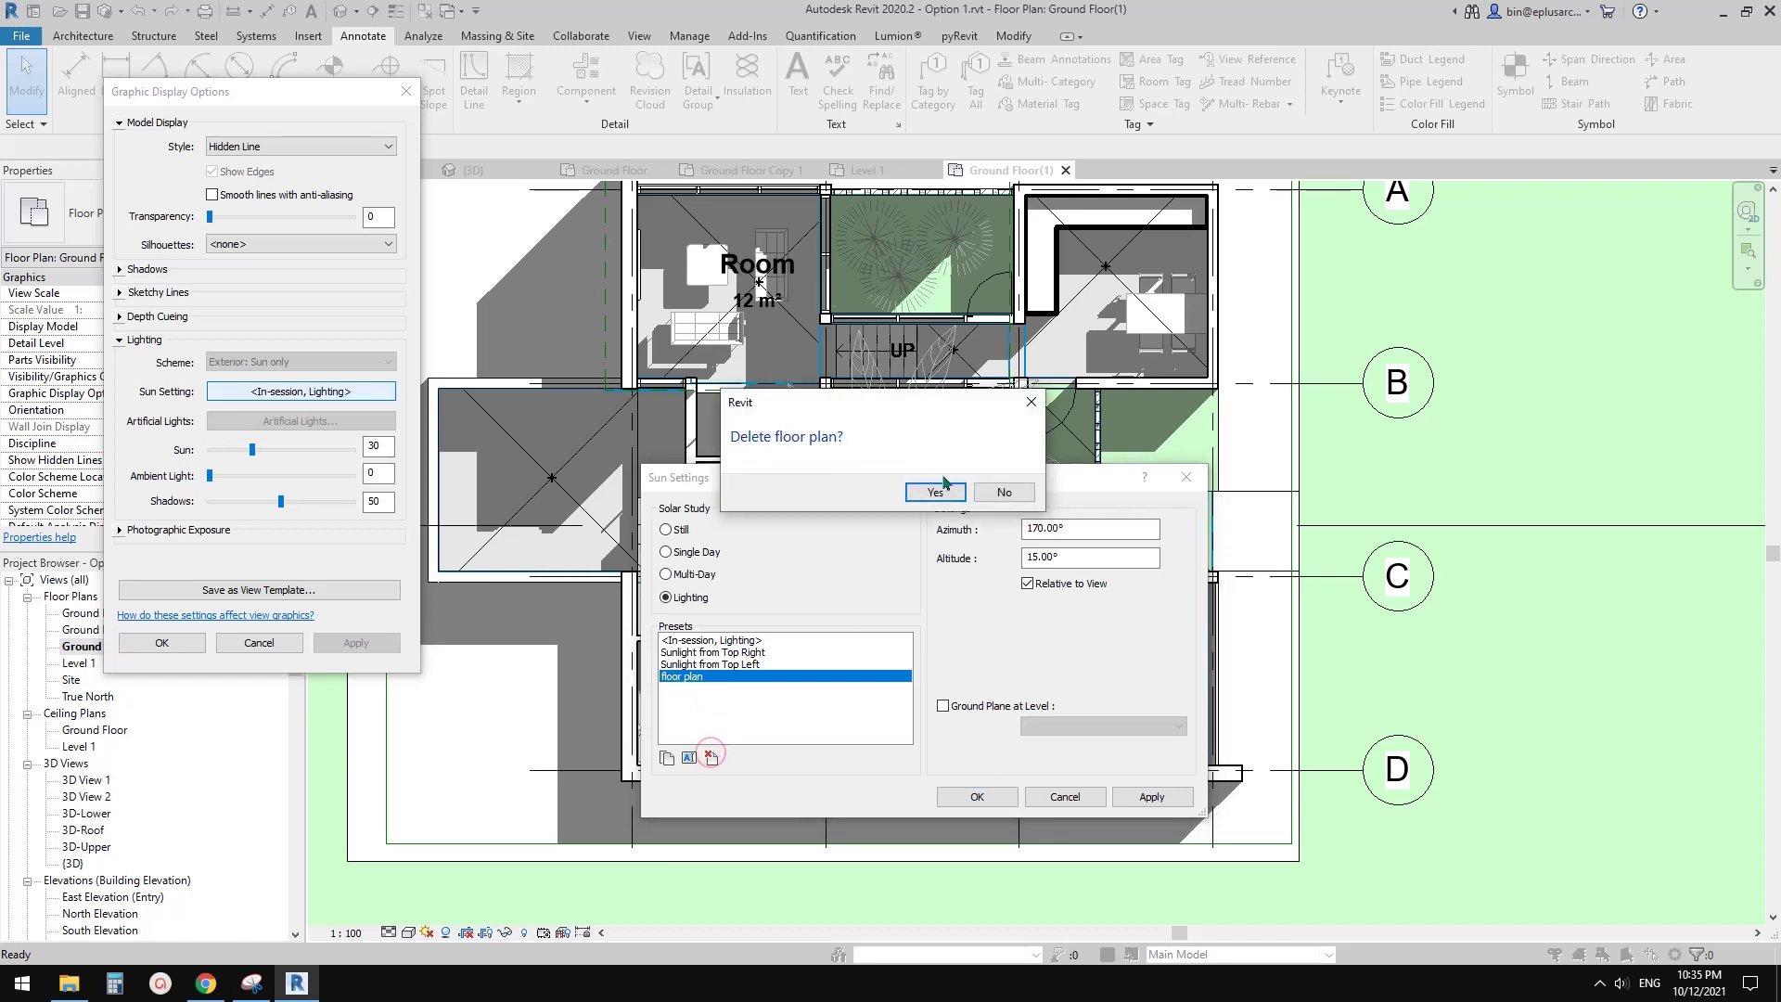
pyautogui.click(942, 486)
# Step: Duplicate the Sunlight from Top Right preset as Sunlight from Top Right 2, with azimuth 170° and altitude 15°, and apply it
pyautogui.click(682, 653)
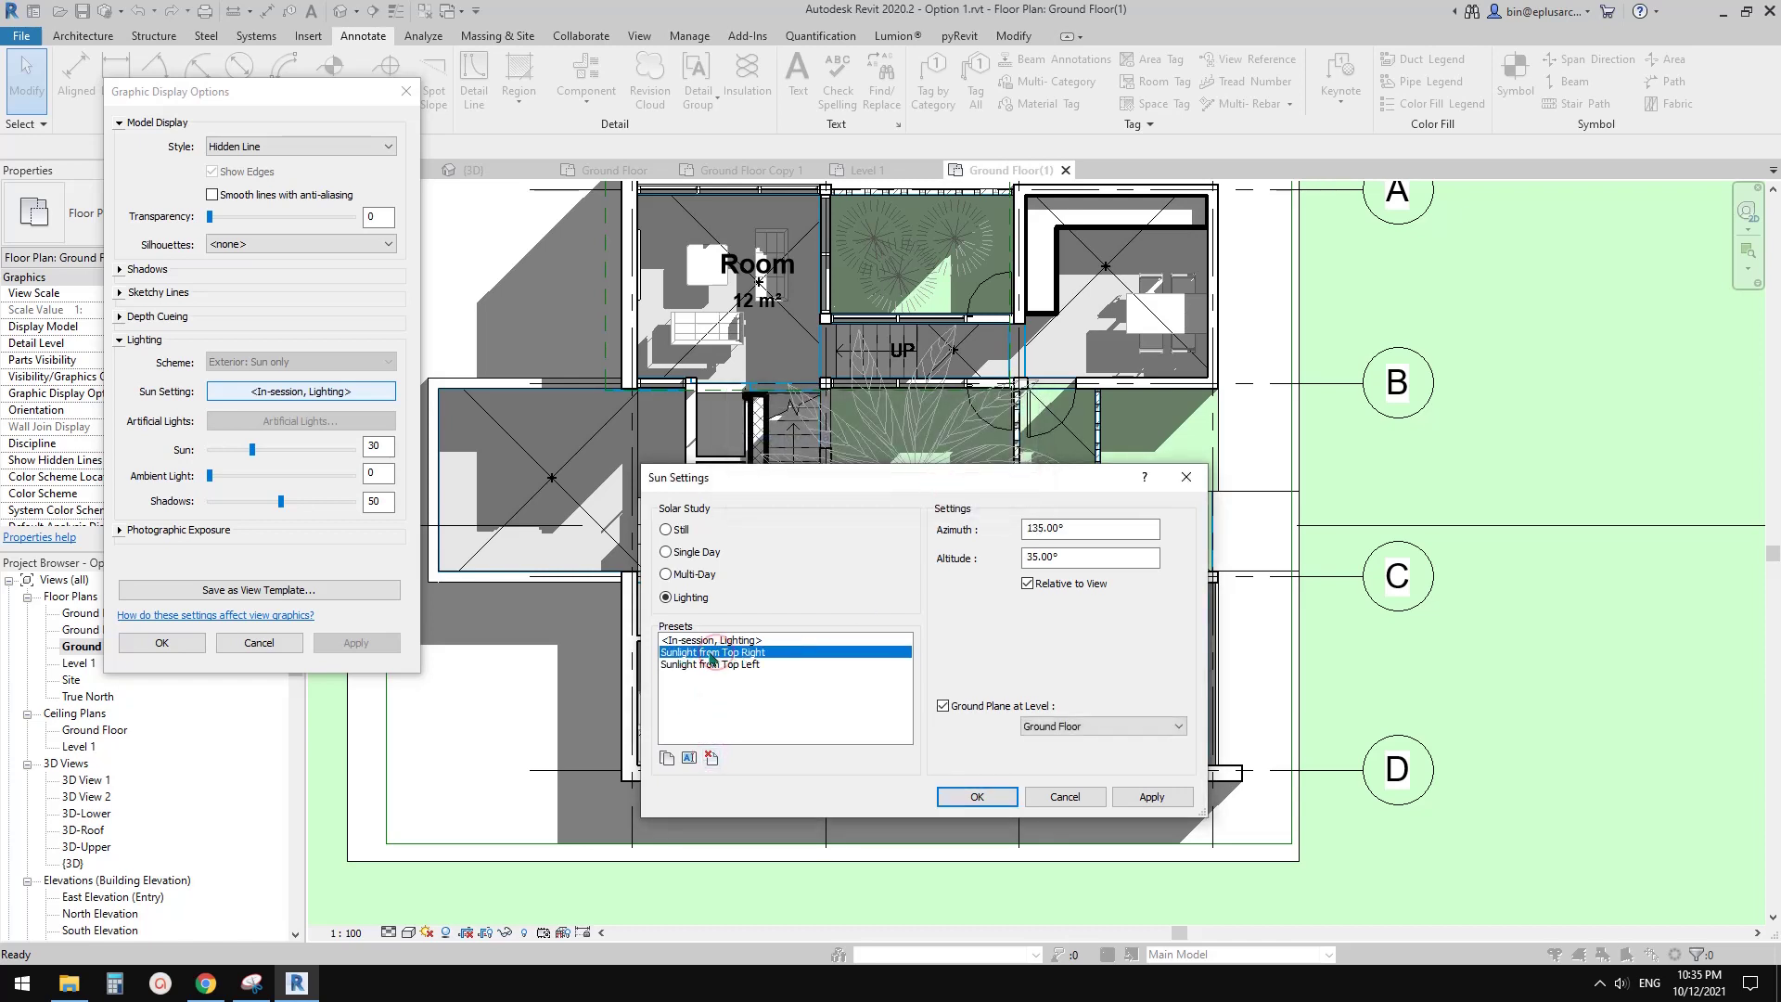
pyautogui.click(667, 759)
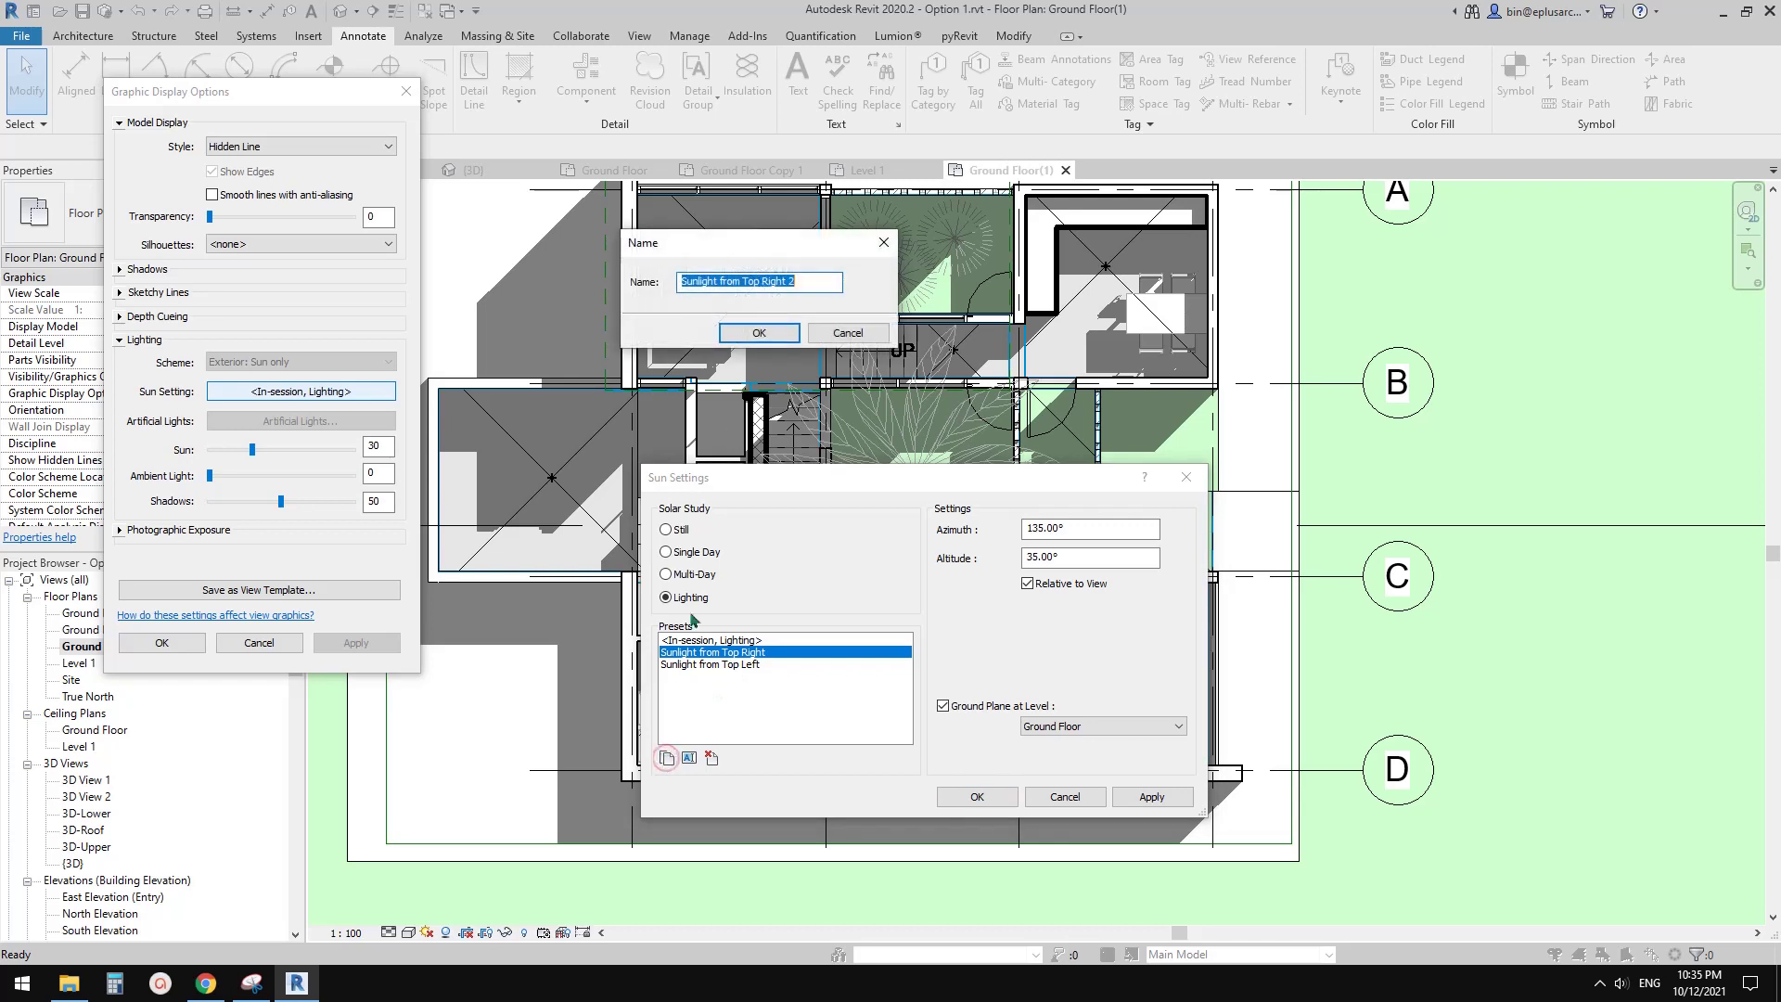
pyautogui.click(779, 334)
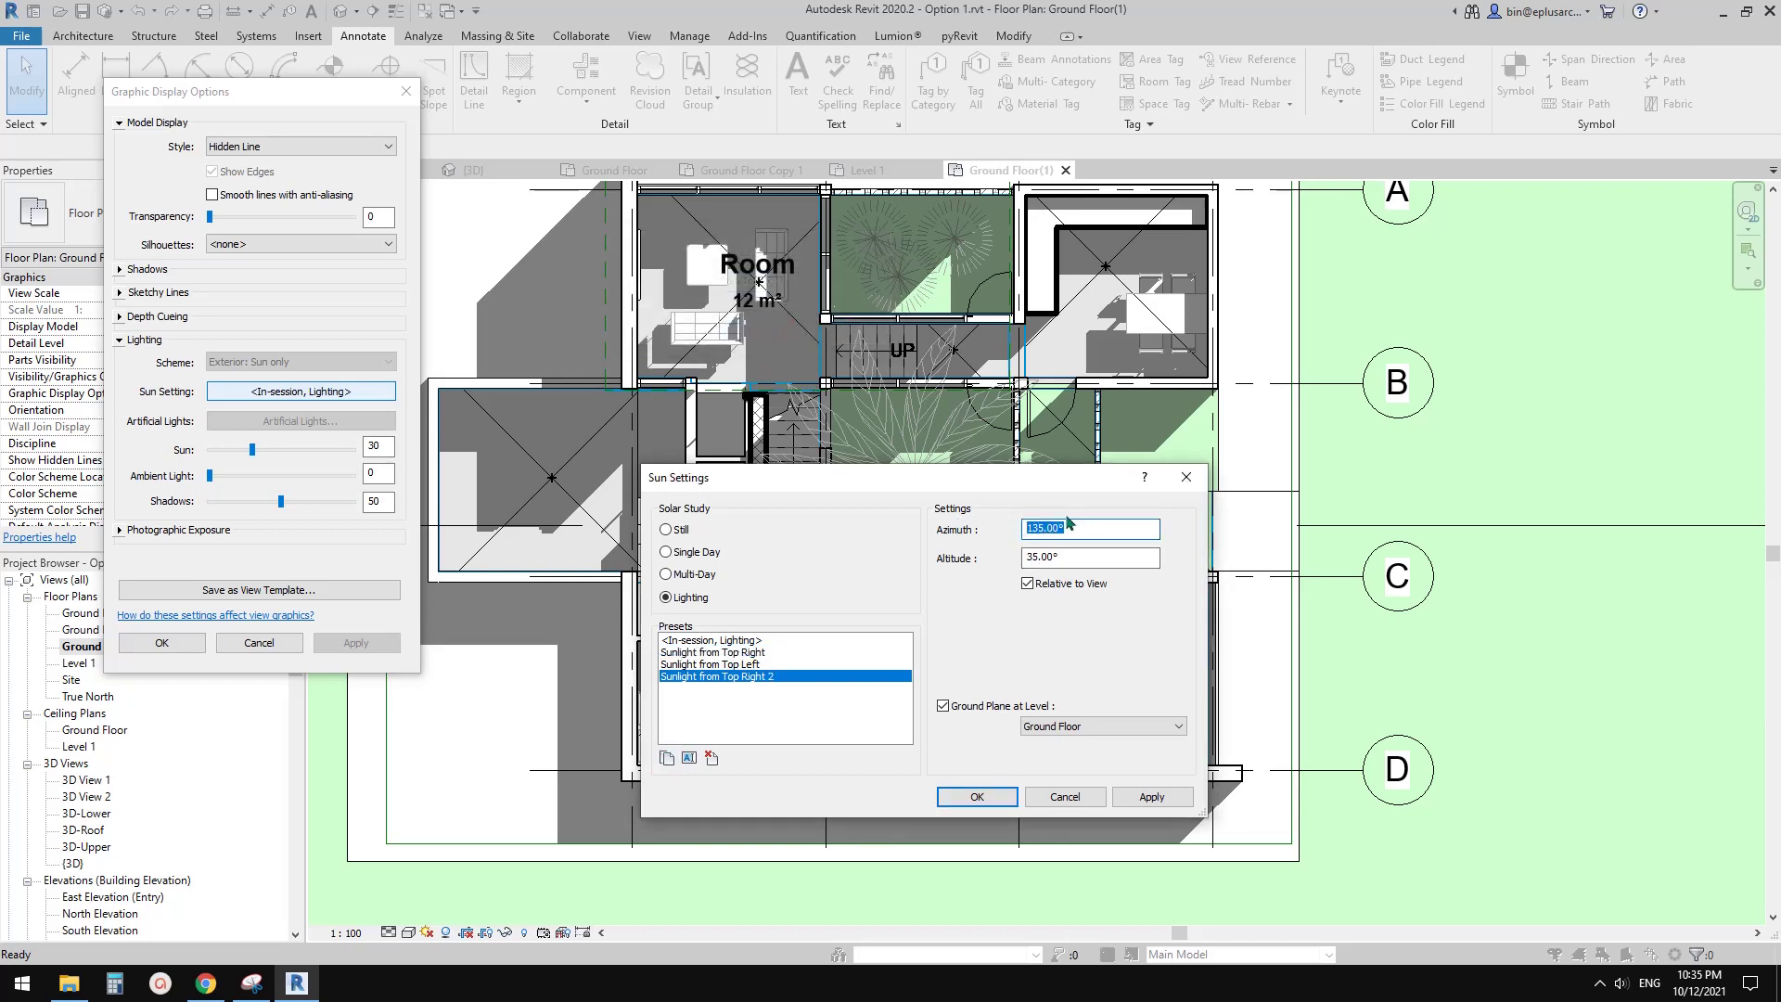
pyautogui.moveTo(1067, 483); pyautogui.dragTo(1231, 518)
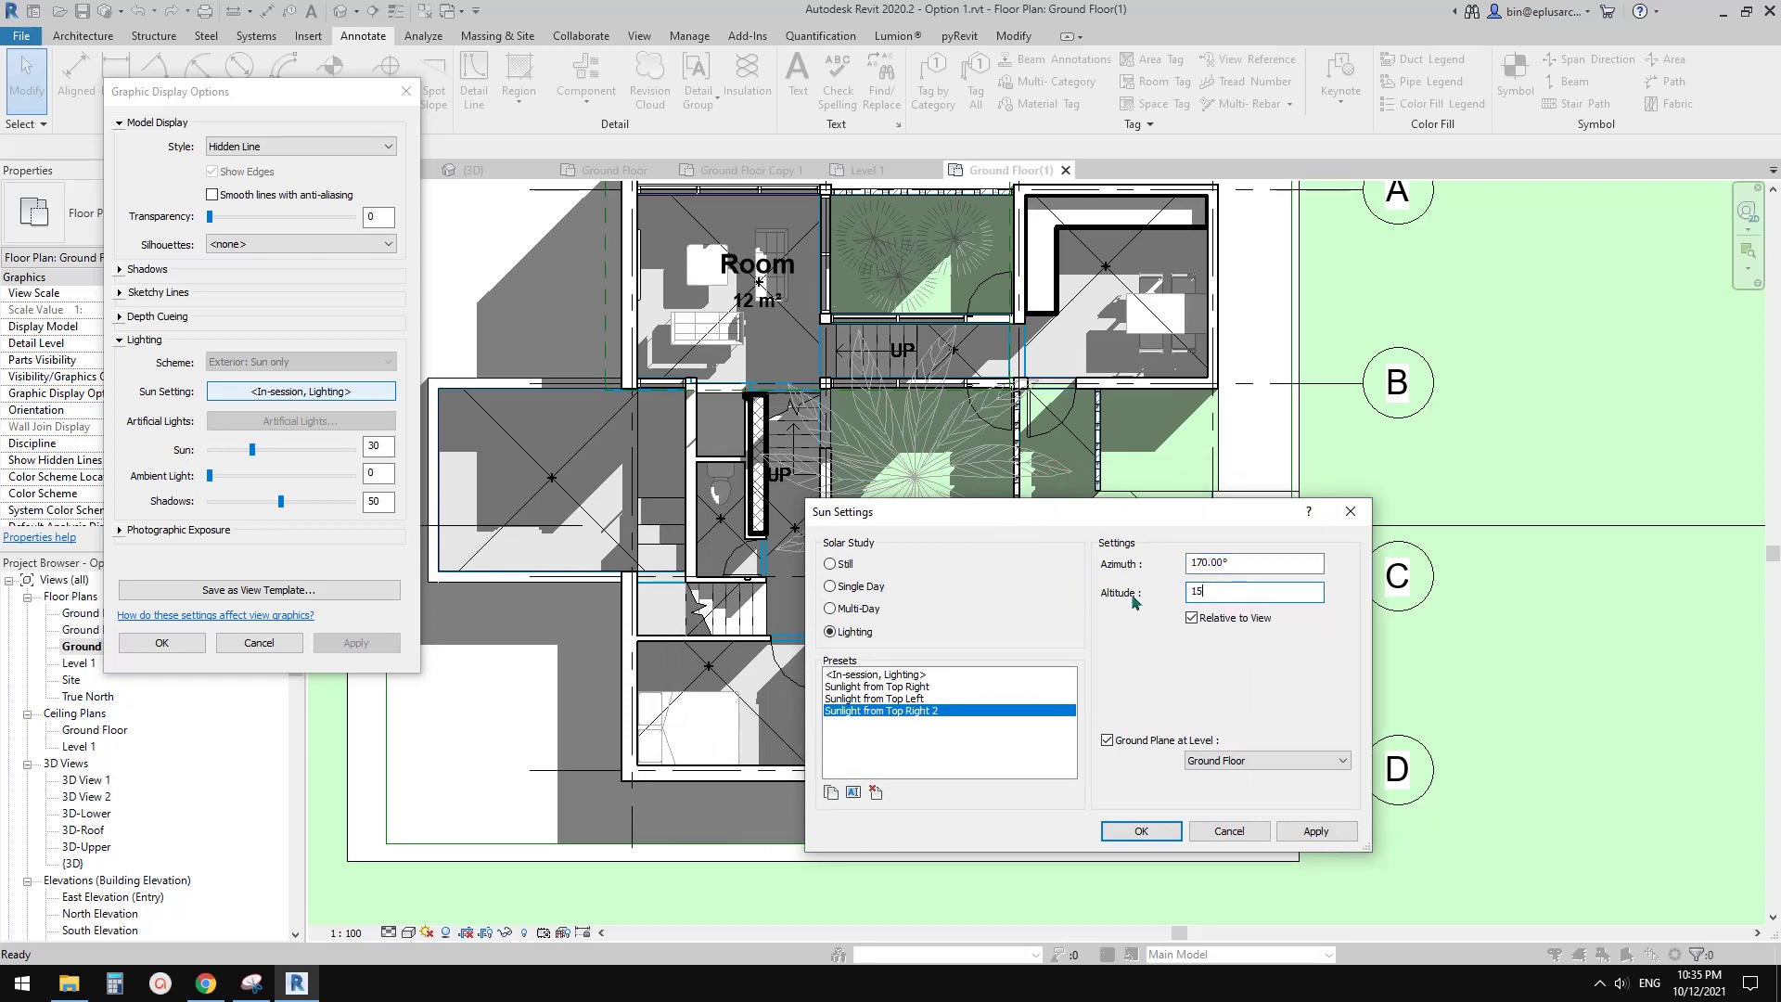
pyautogui.click(1316, 831)
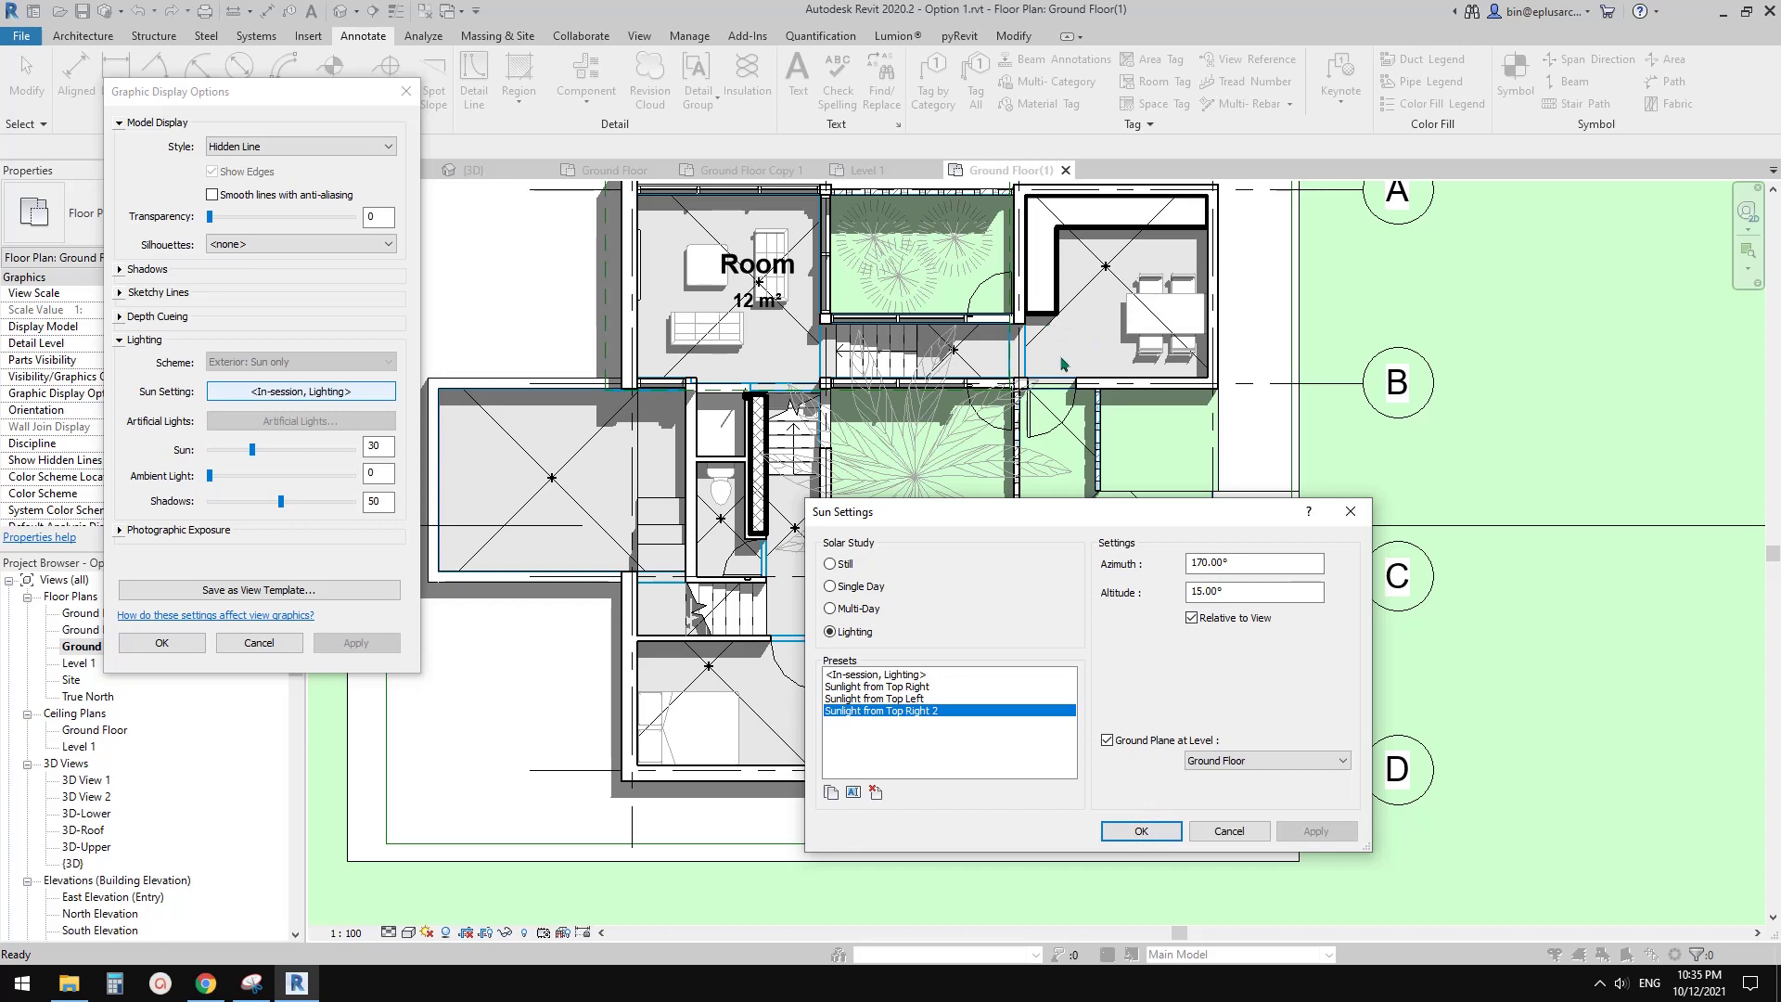
pyautogui.click(1141, 831)
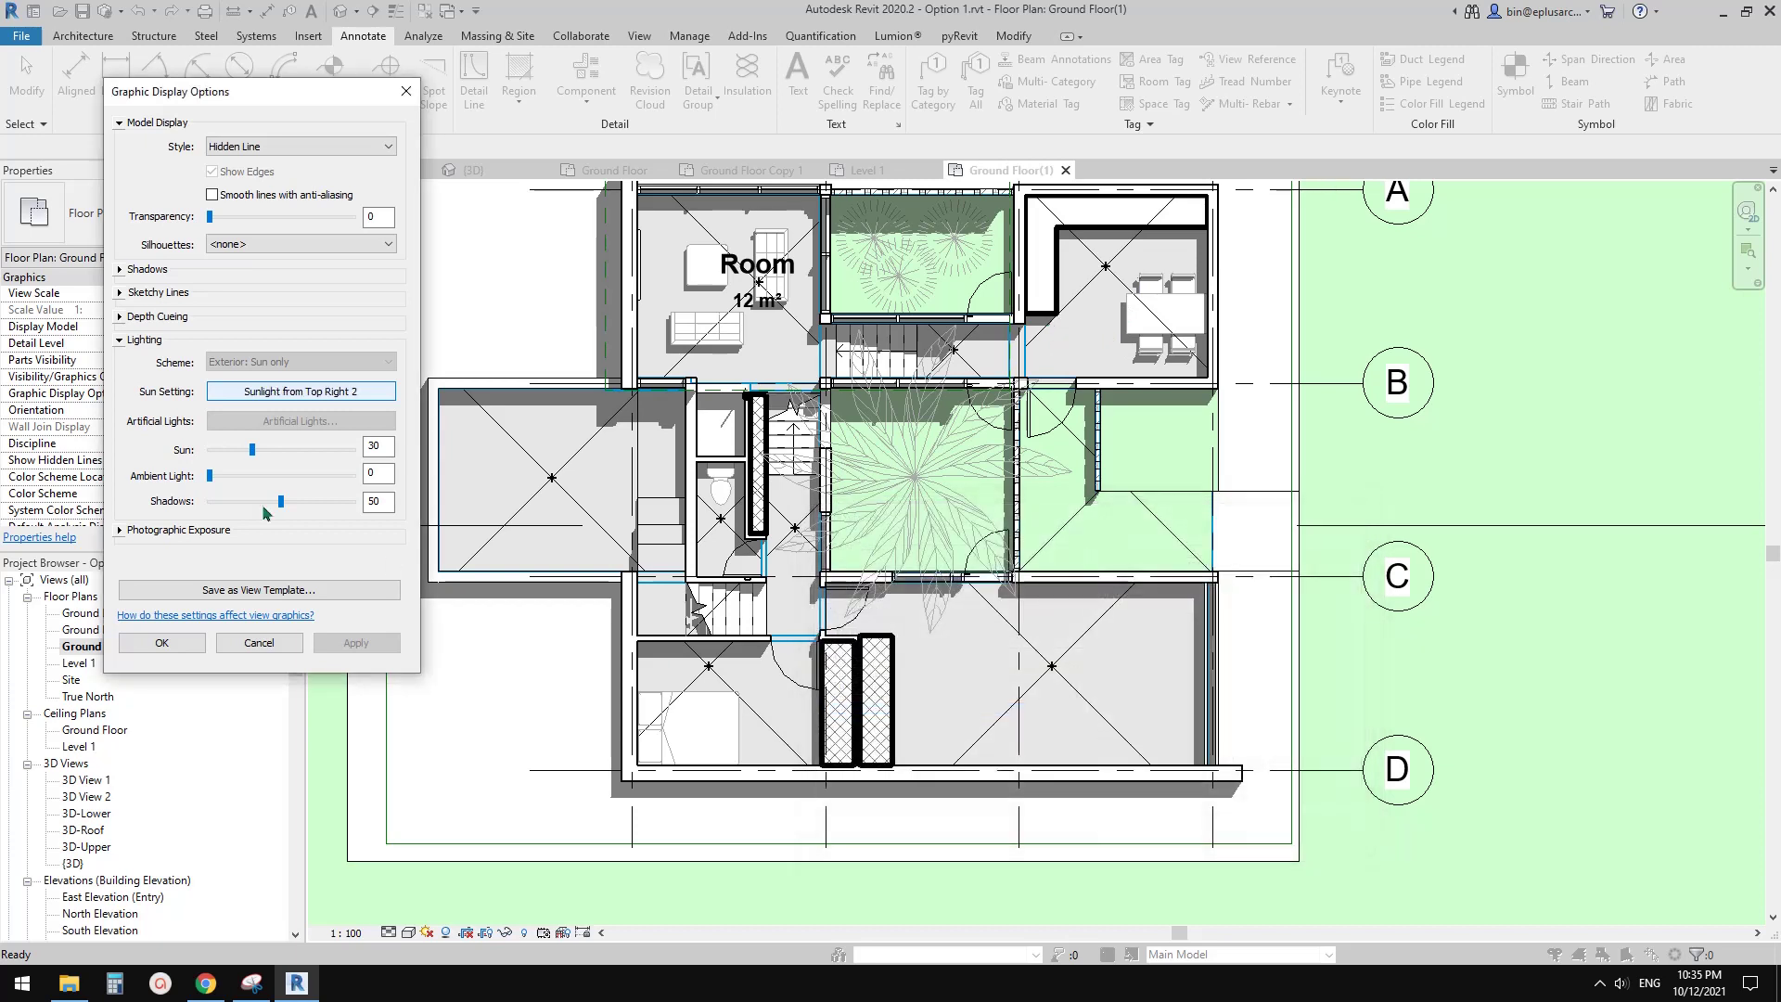
# Step: Set the shadow intensity to 30, apply it and finish the graphic display options
pyautogui.click(263, 502)
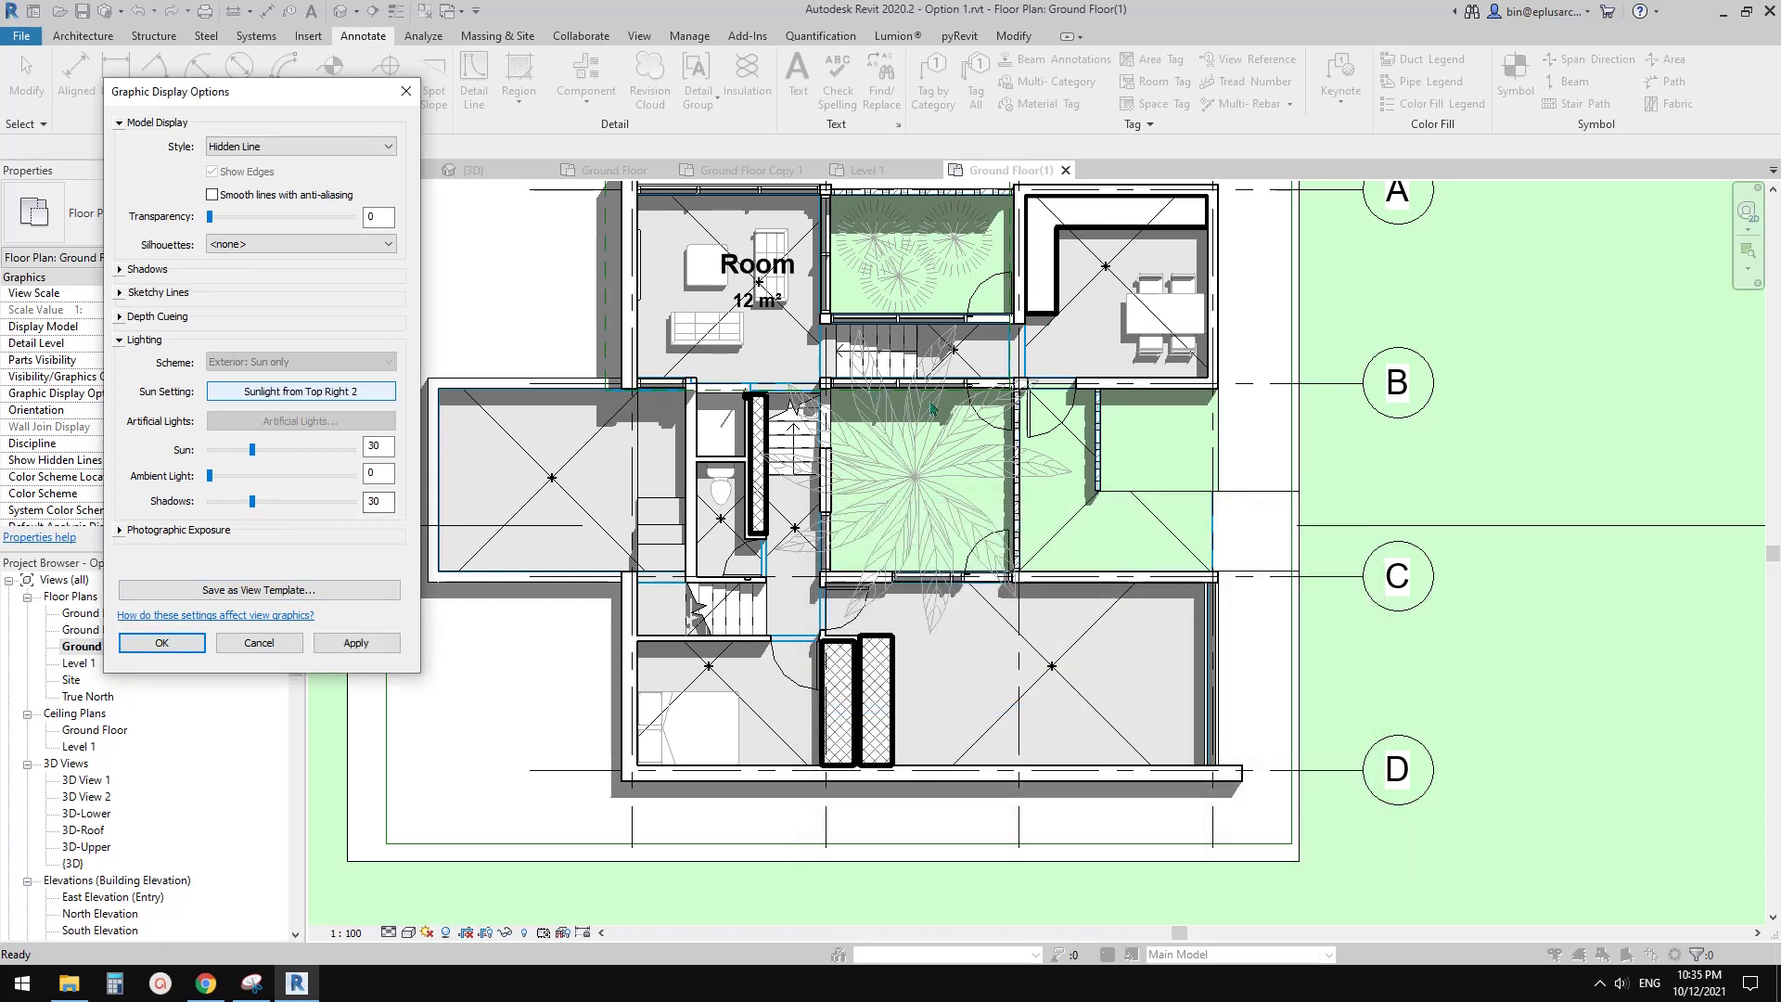
pyautogui.click(357, 644)
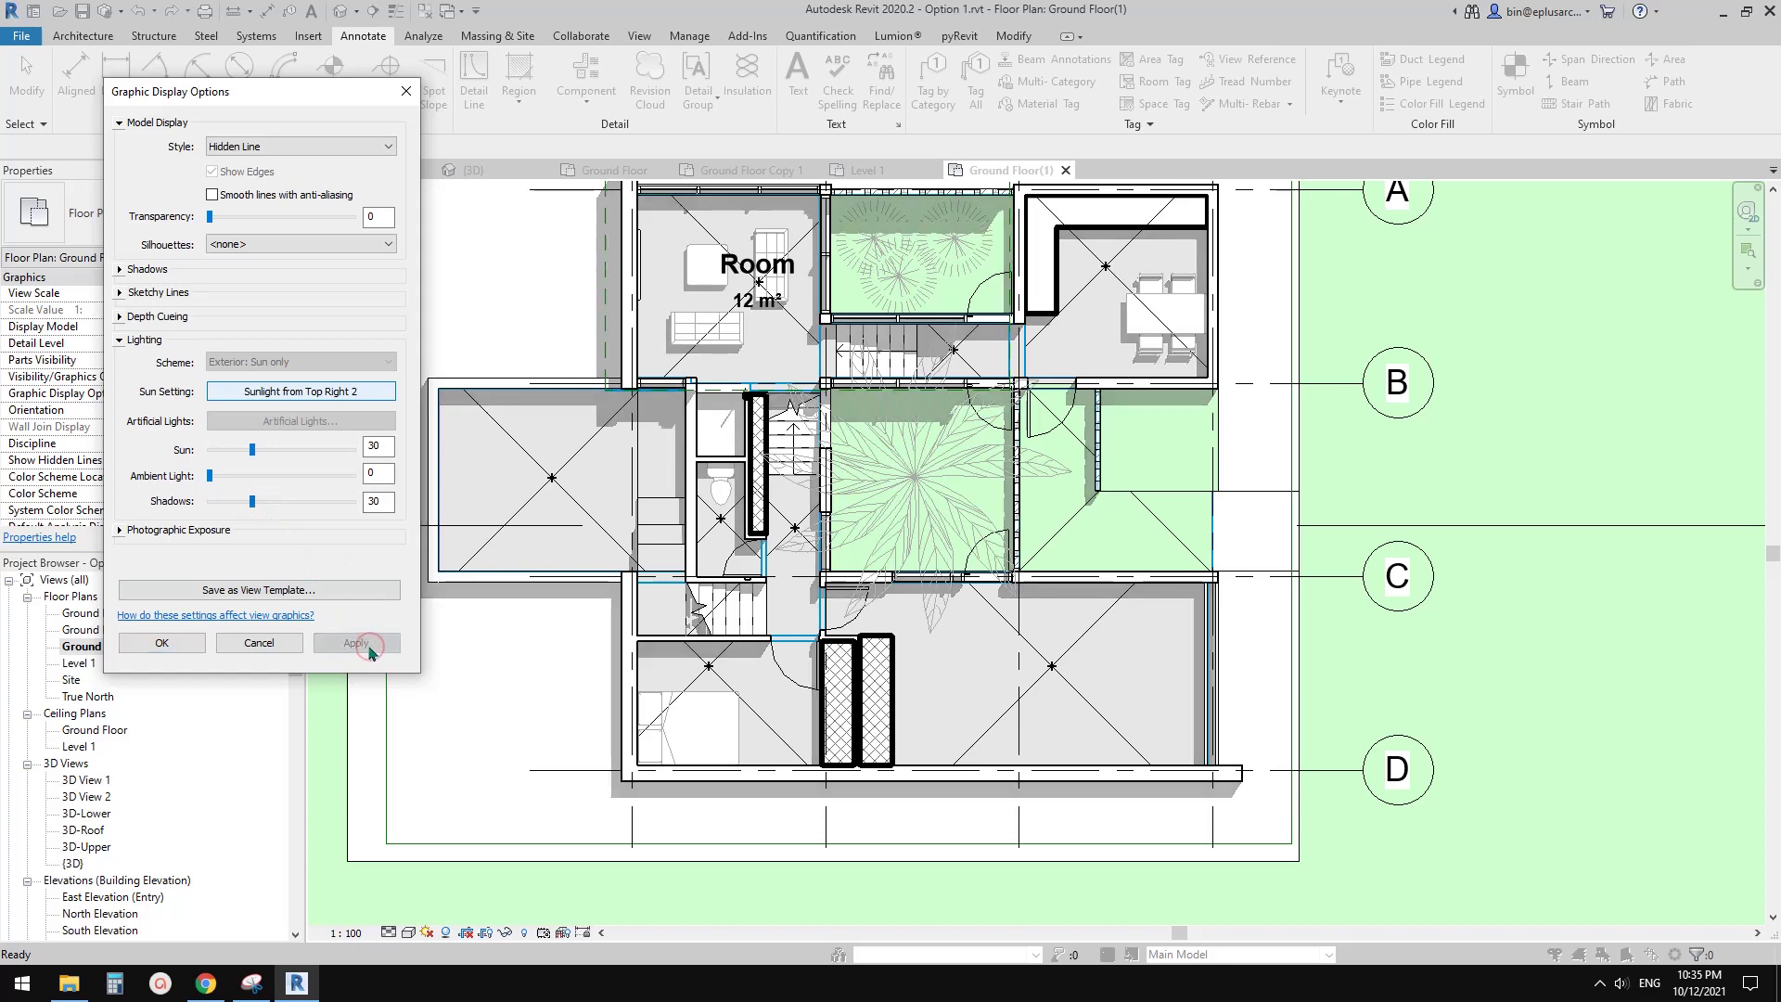
pyautogui.click(163, 644)
# Step: Examine the shadows cast by walls, furniture and stairs across the rooms and courtyards of the ground floor plan
pyautogui.scroll(1, 991, 370)
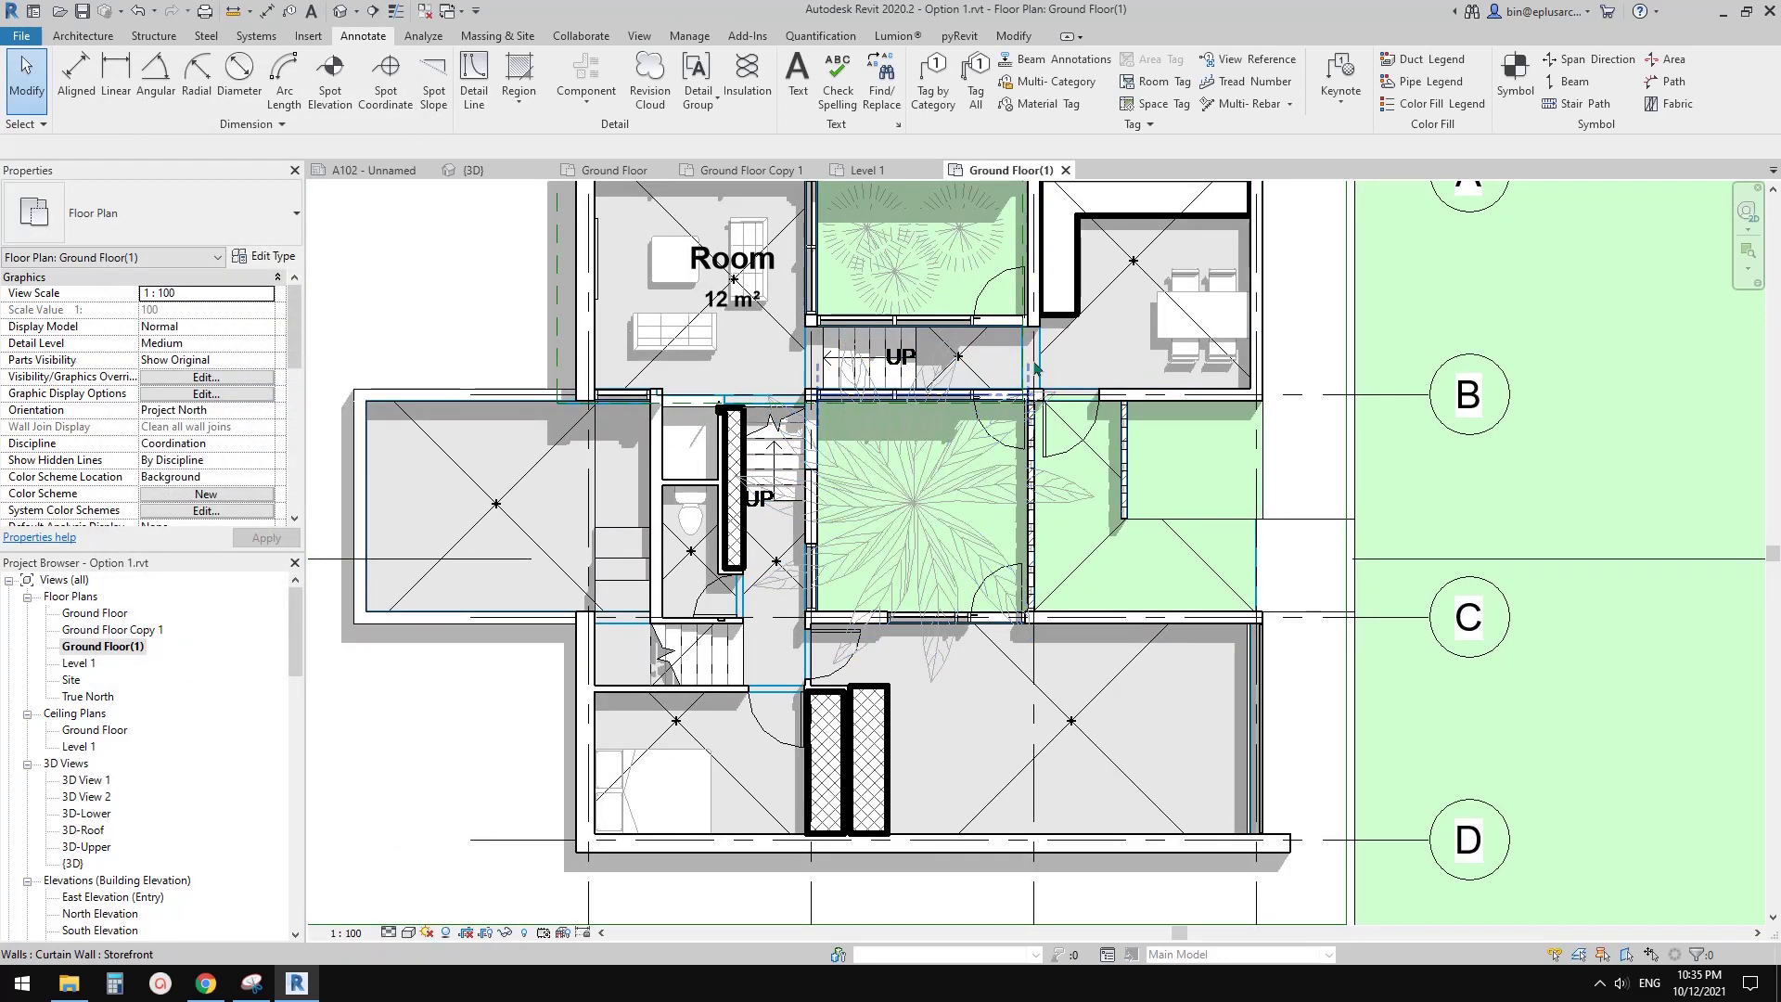
pyautogui.moveTo(1046, 325)
pyautogui.mouseDown(button='middle')
pyautogui.moveTo(1010, 338)
pyautogui.moveTo(1021, 362)
pyautogui.moveTo(992, 387)
pyautogui.mouseUp(button='middle')
pyautogui.scroll(1, 1008, 337)
pyautogui.scroll(-1, 1054, 524)
pyautogui.moveTo(1055, 524); pyautogui.dragTo(1131, 384, button='middle')
pyautogui.scroll(3, 1155, 314)
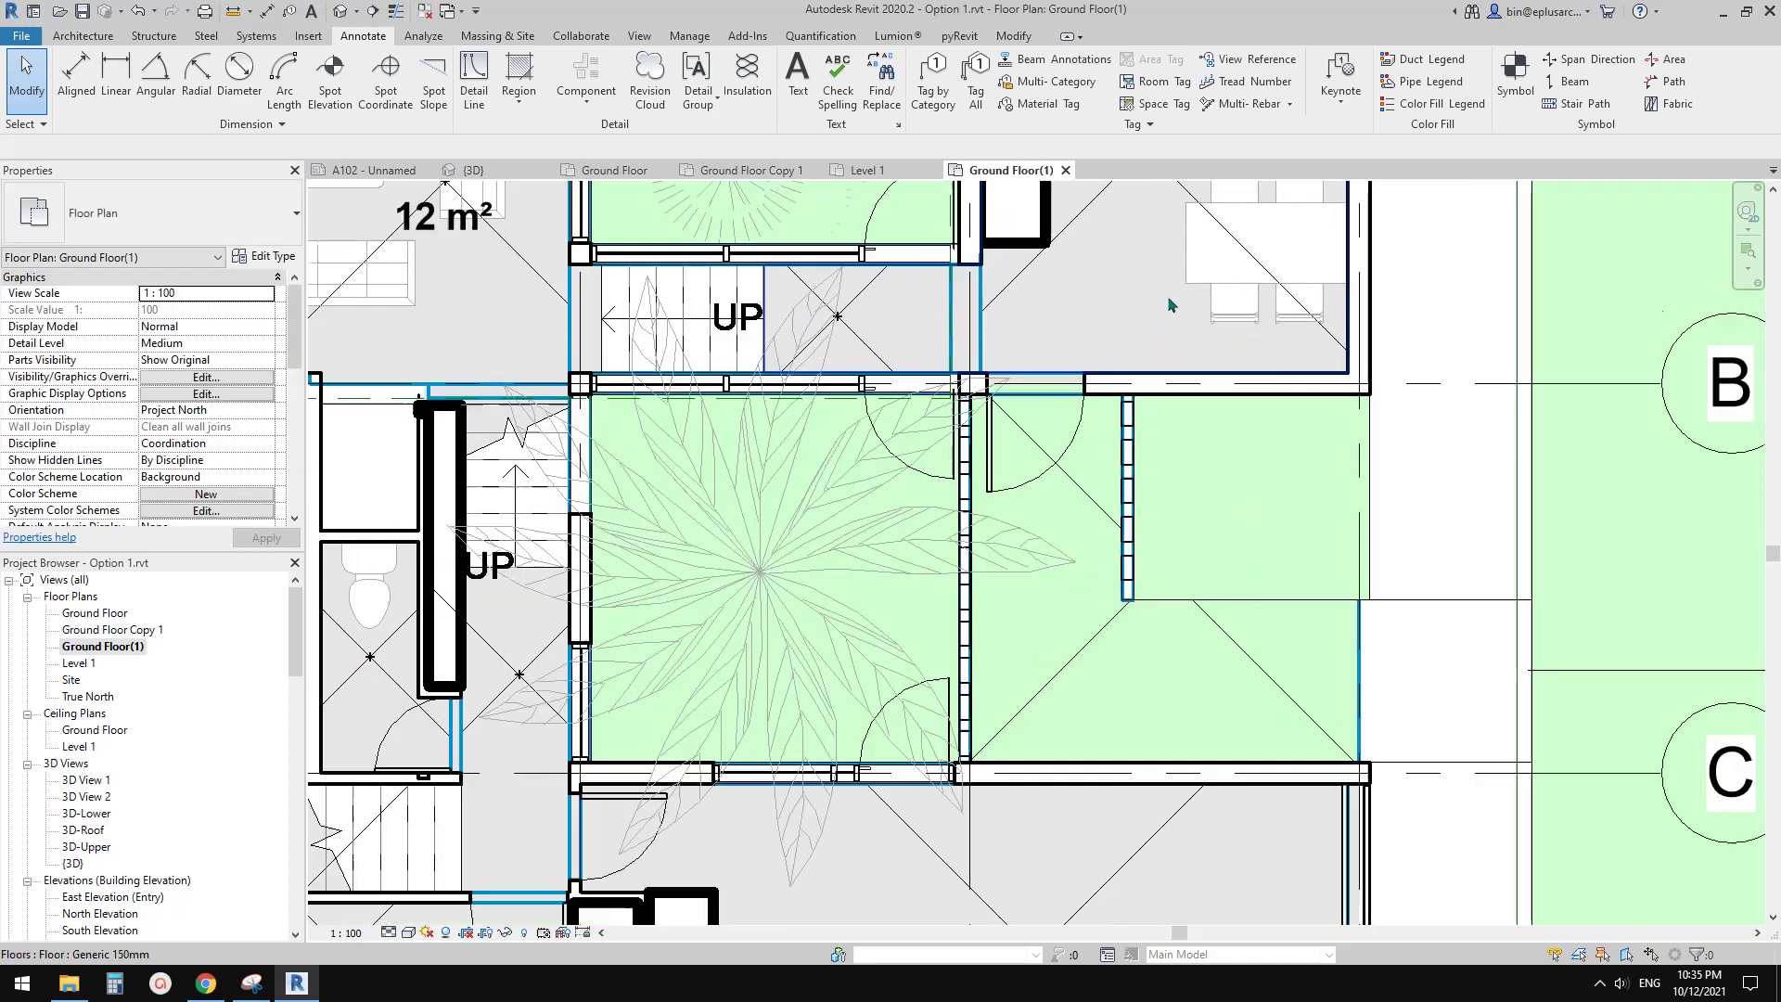
pyautogui.moveTo(1169, 299); pyautogui.dragTo(1070, 403, button='middle')
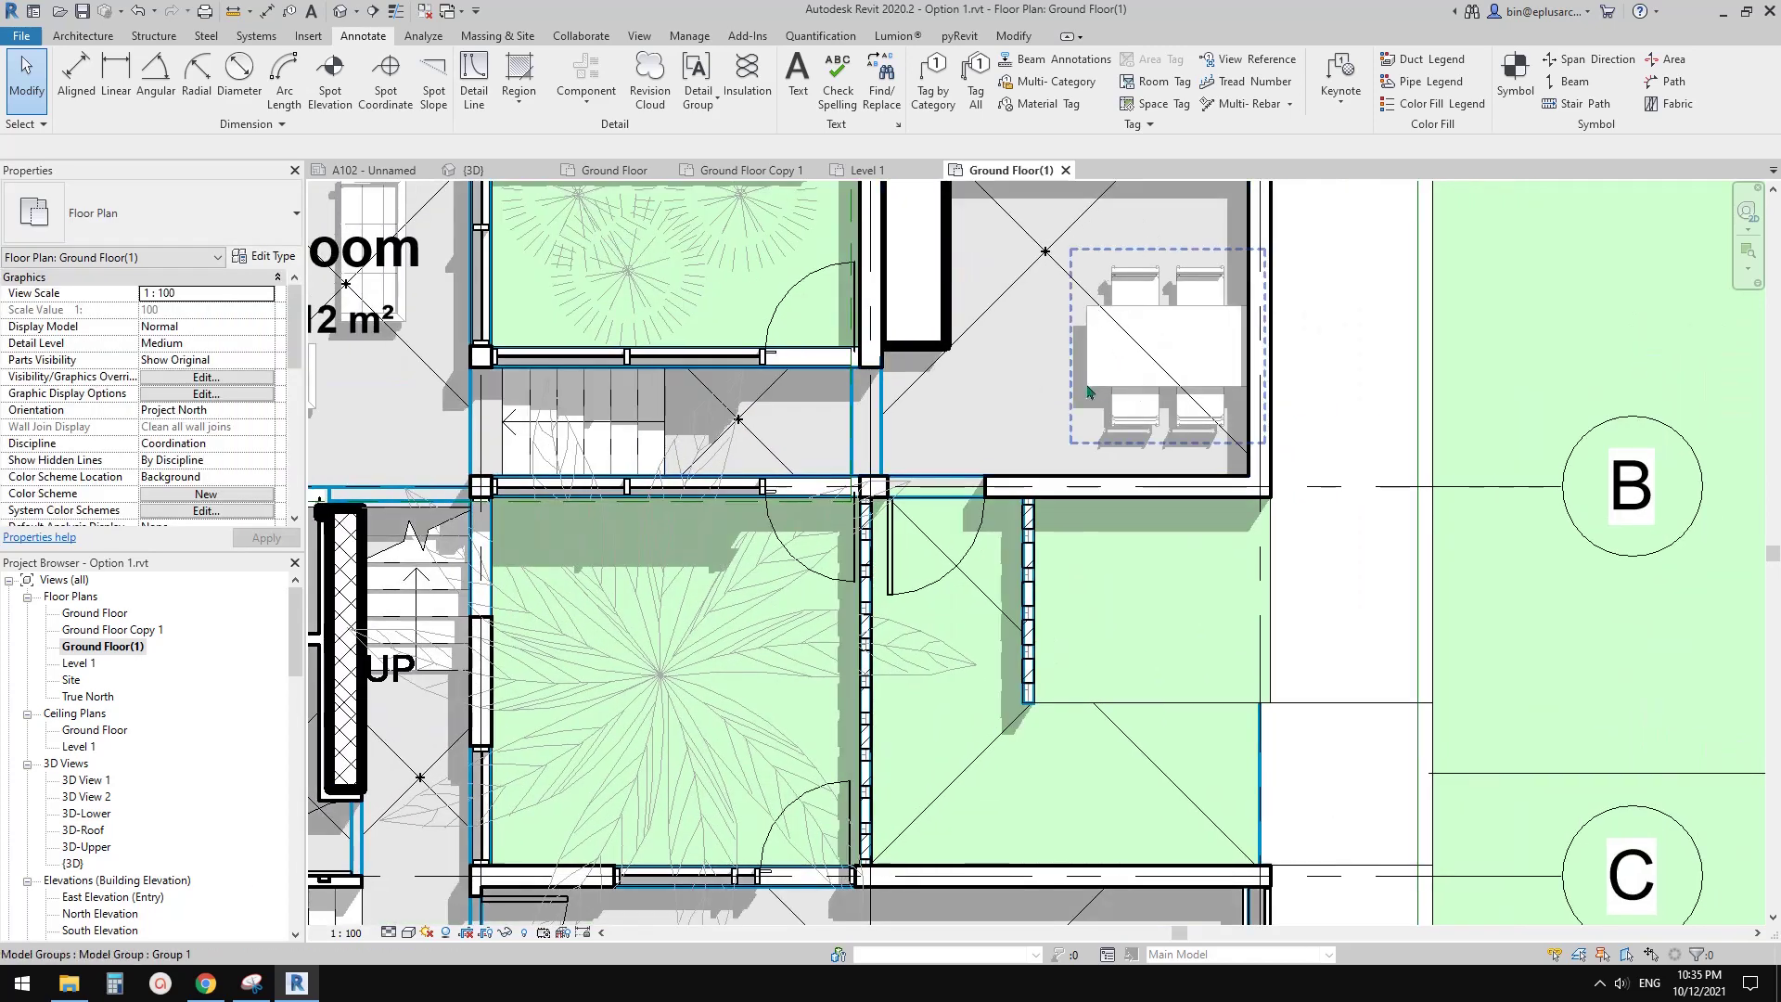
pyautogui.moveTo(969, 403); pyautogui.dragTo(1089, 402, button='middle')
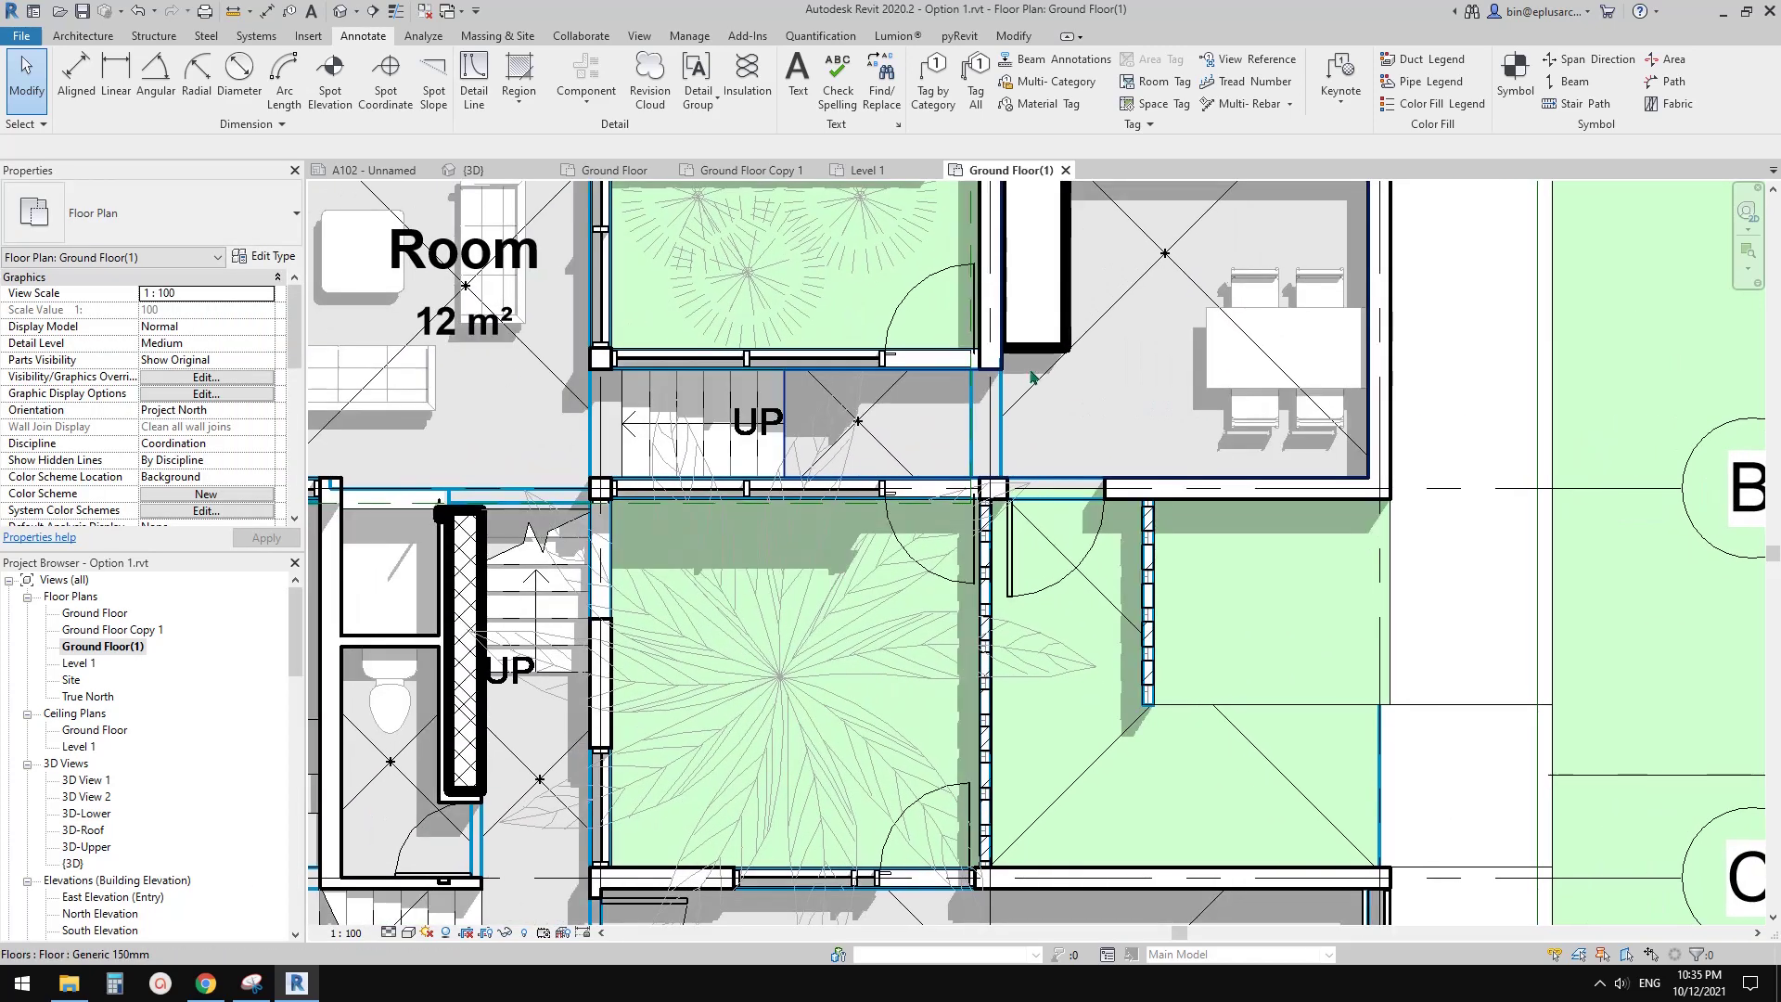
pyautogui.moveTo(933, 390); pyautogui.dragTo(1180, 386, button='middle')
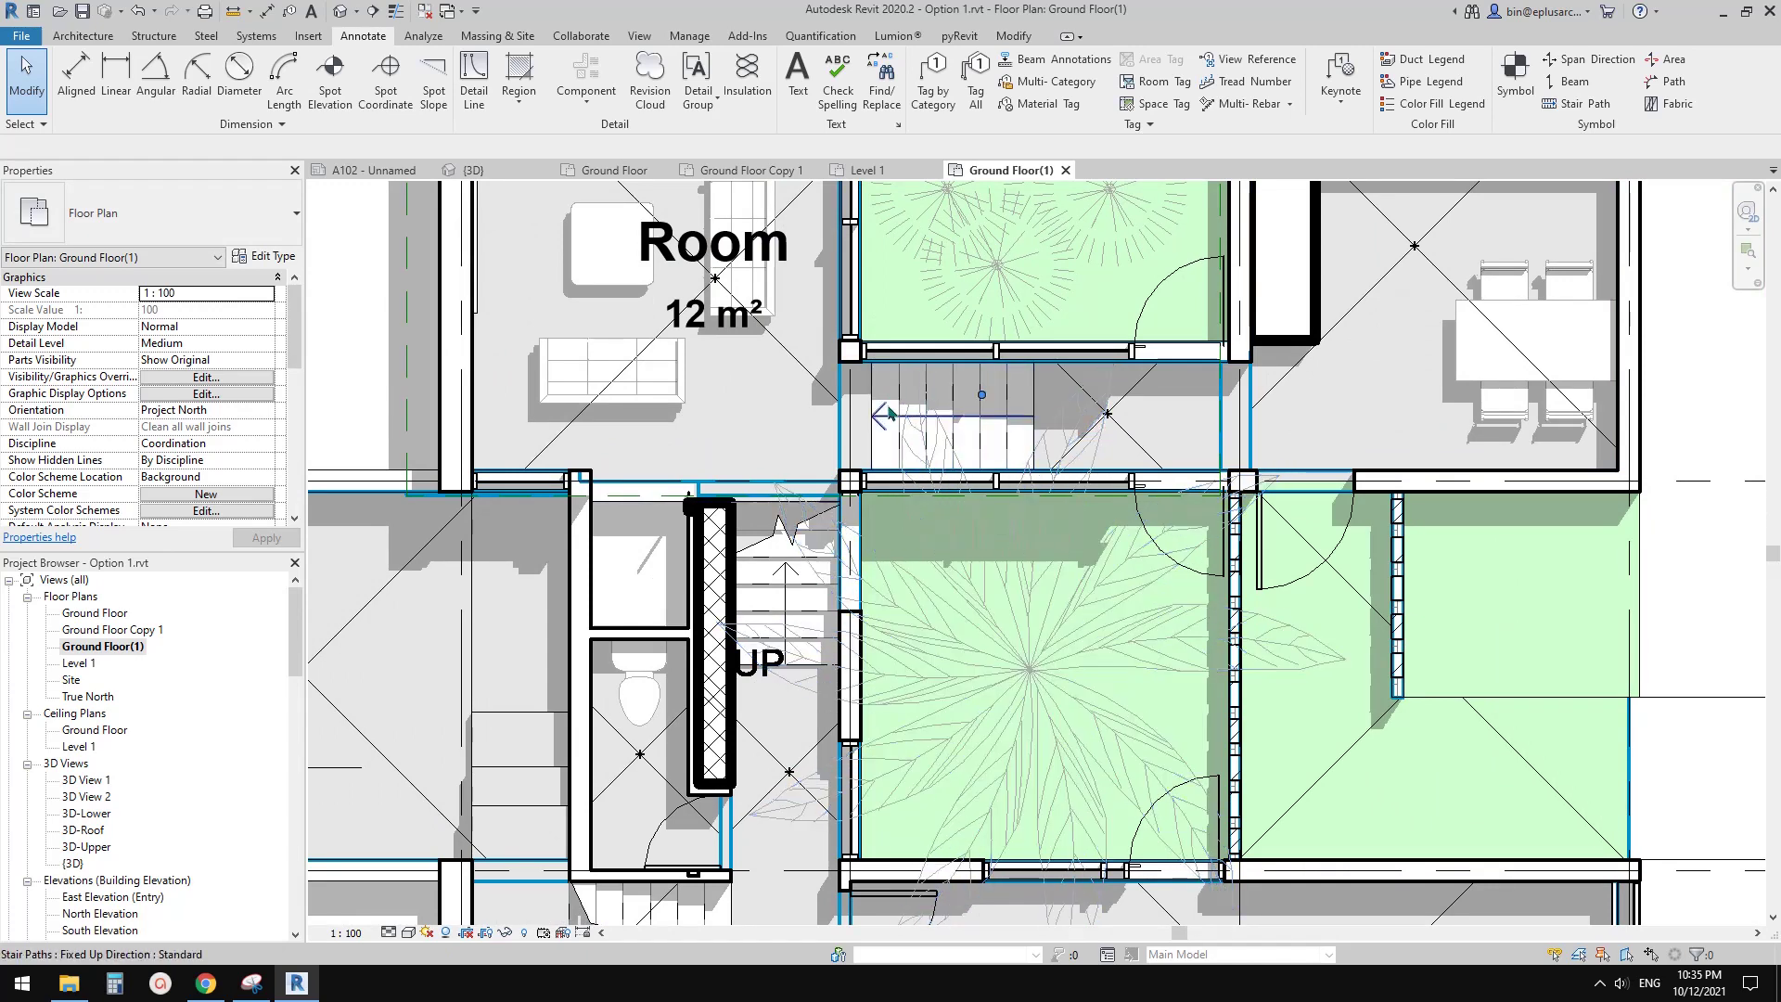
pyautogui.scroll(-1, 902, 476)
pyautogui.scroll(2, 902, 476)
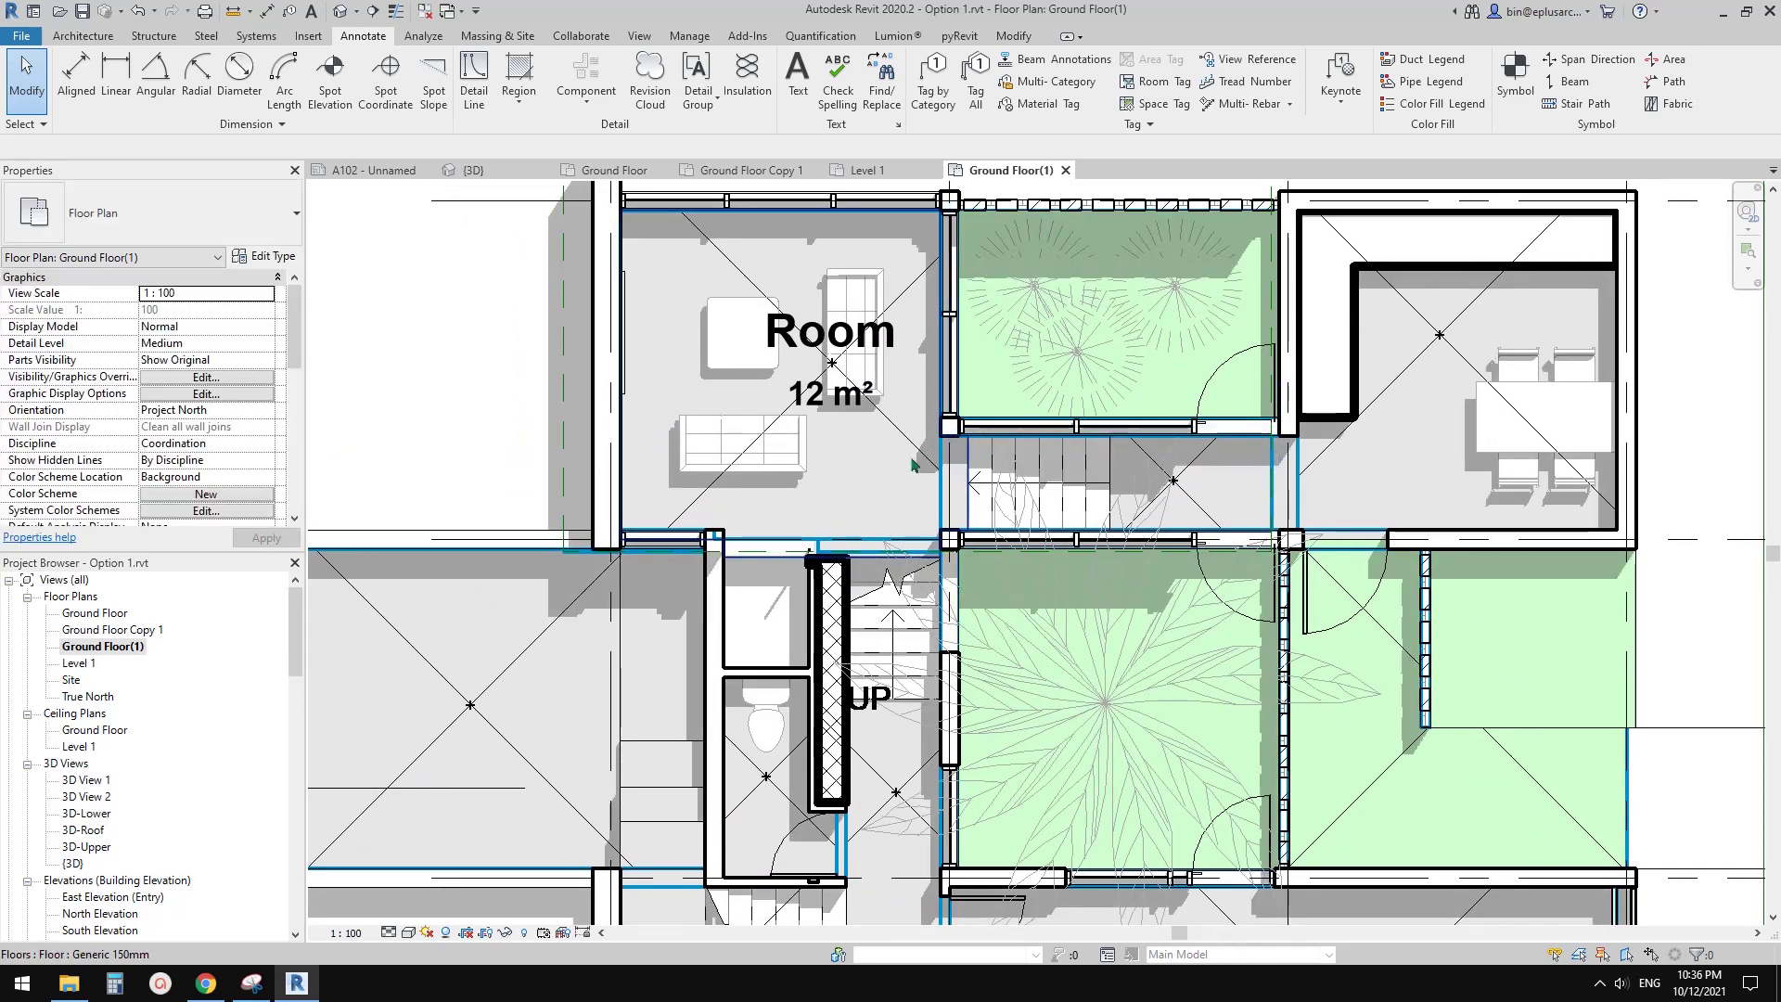
pyautogui.moveTo(925, 354); pyautogui.dragTo(929, 428, button='middle')
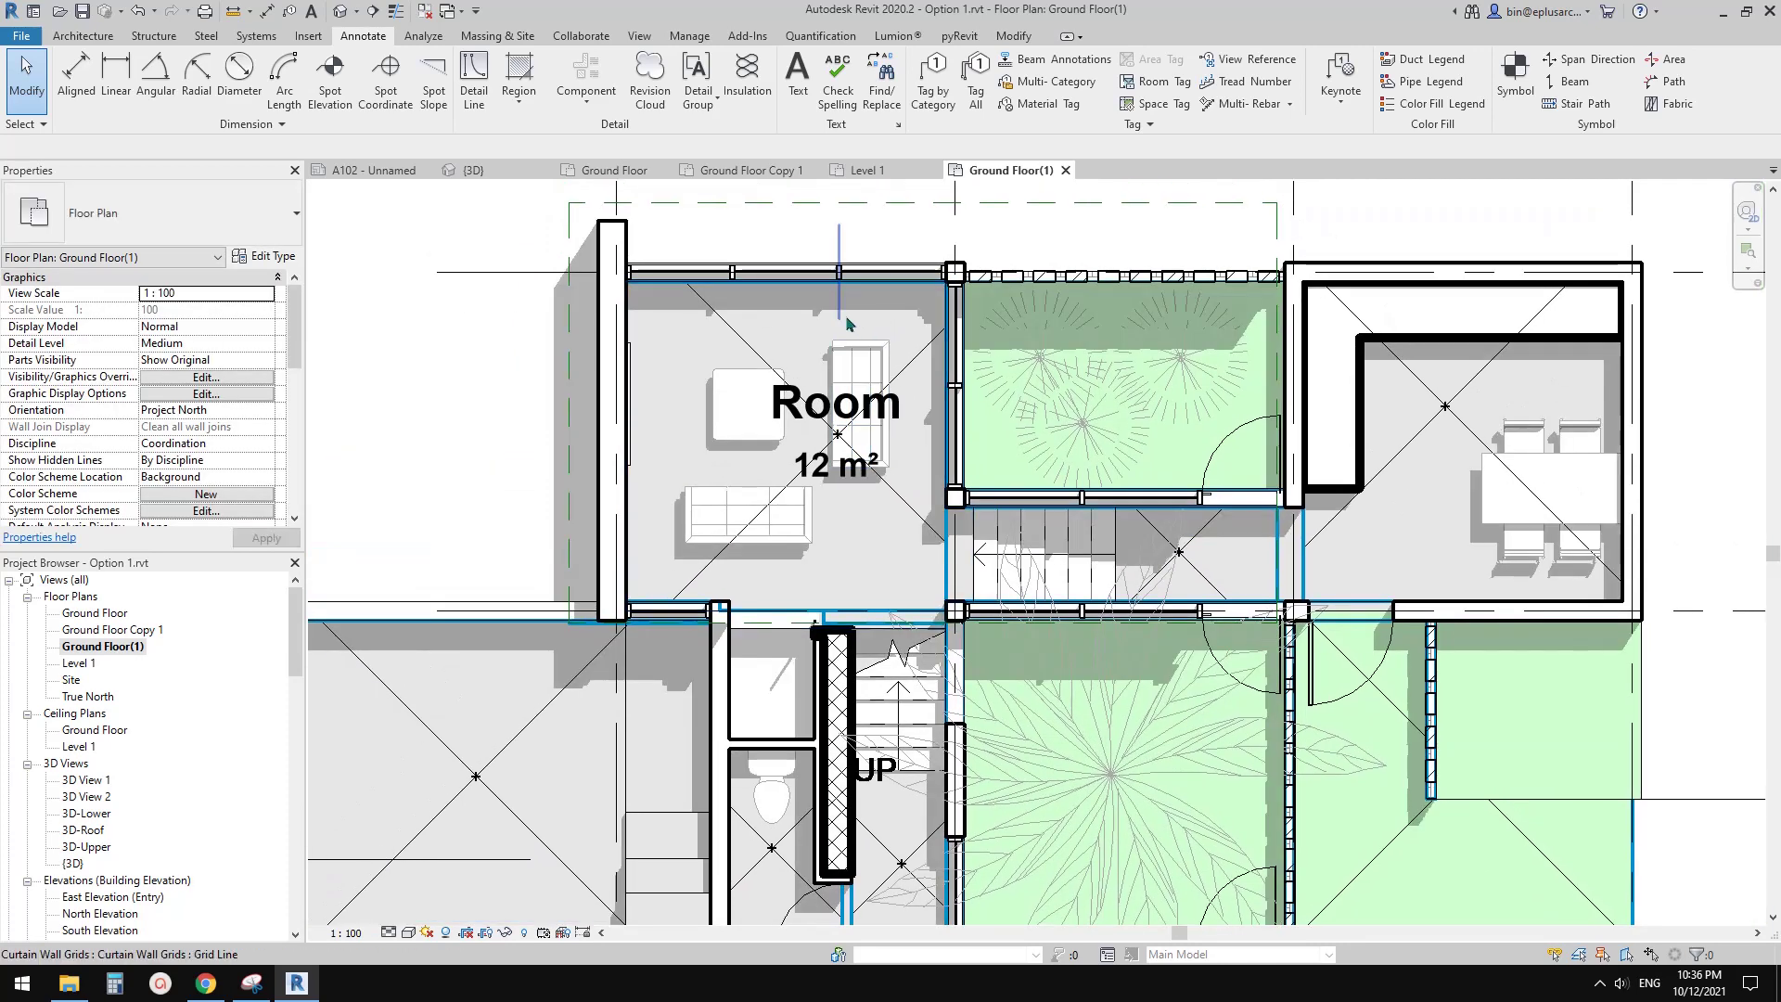
pyautogui.scroll(-1, 808, 435)
pyautogui.moveTo(852, 563); pyautogui.dragTo(870, 310, button='middle')
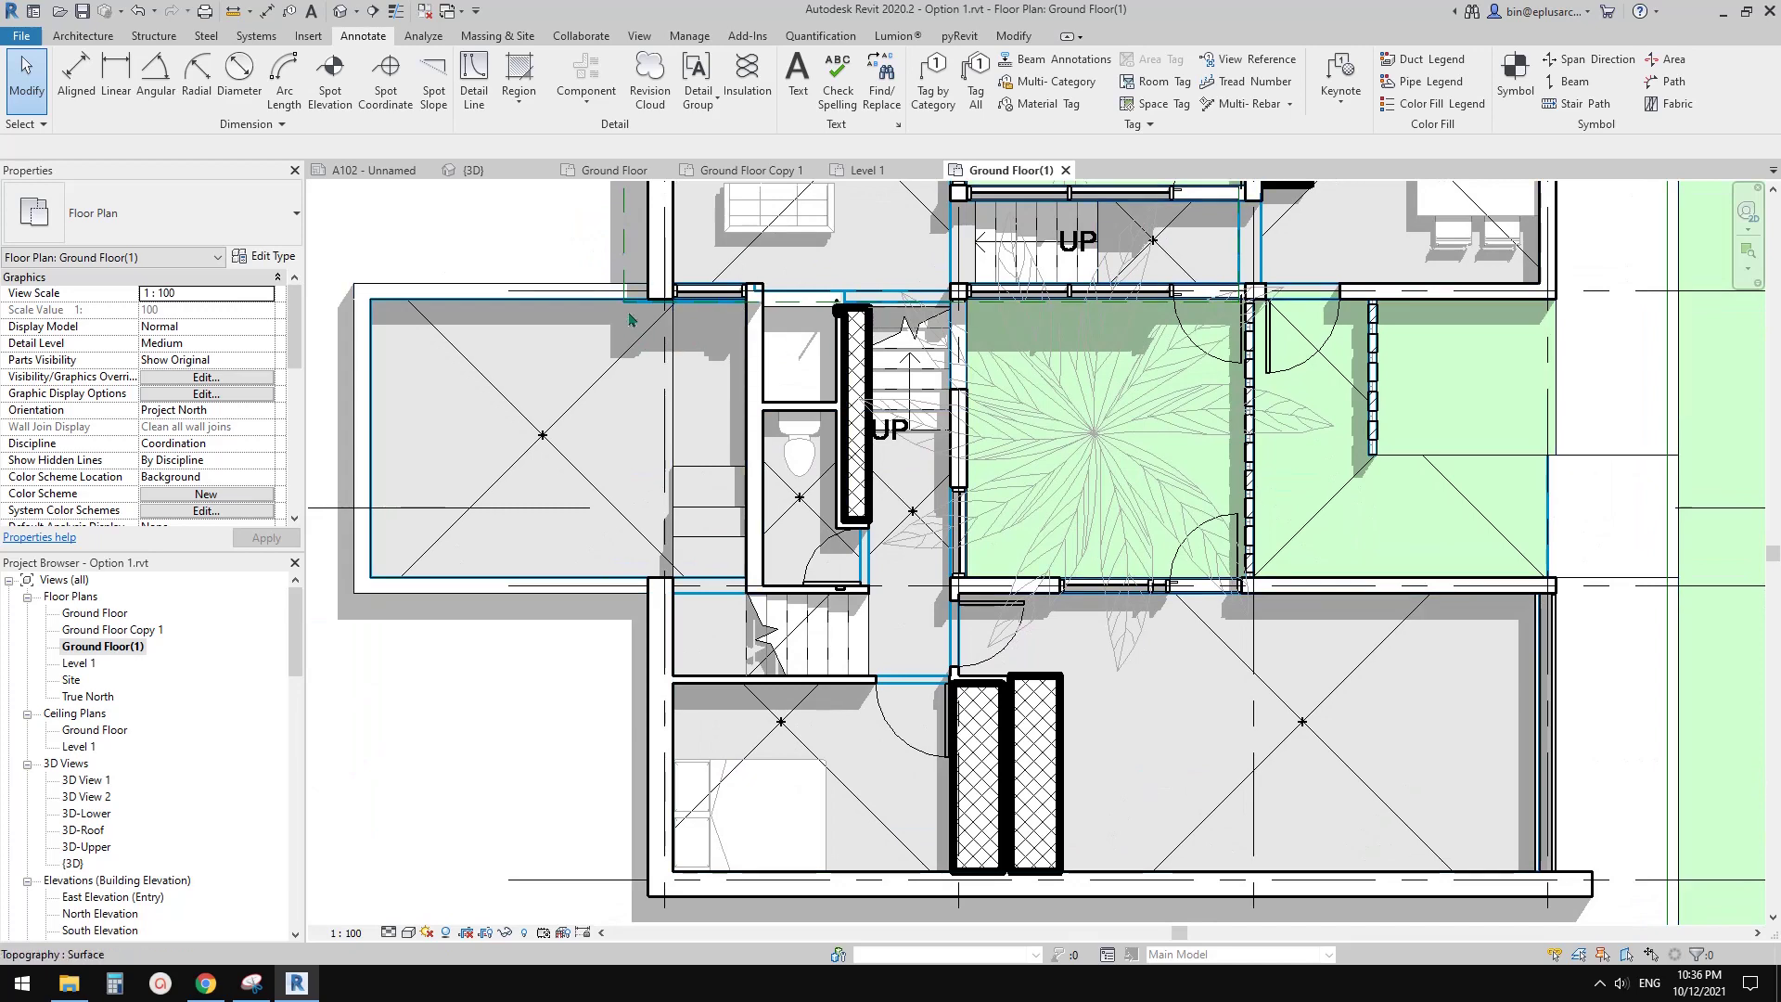
pyautogui.moveTo(668, 527); pyautogui.dragTo(657, 446, button='middle')
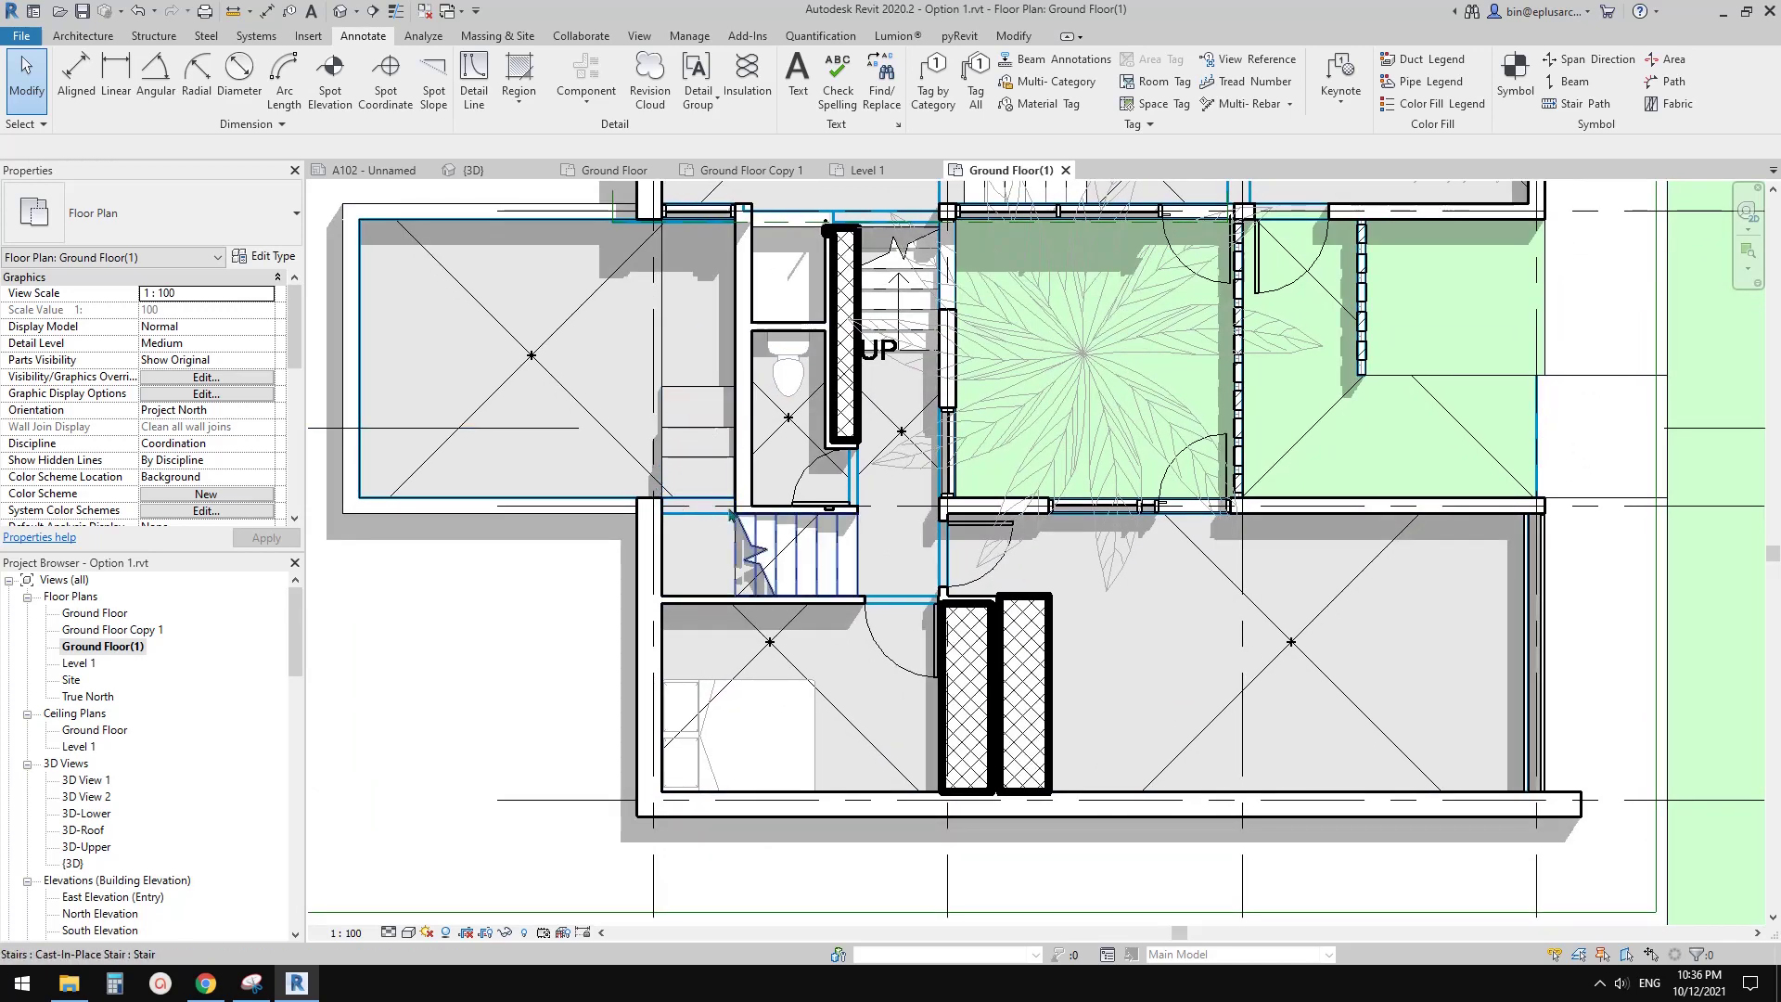
pyautogui.moveTo(661, 477); pyautogui.dragTo(655, 329, button='middle')
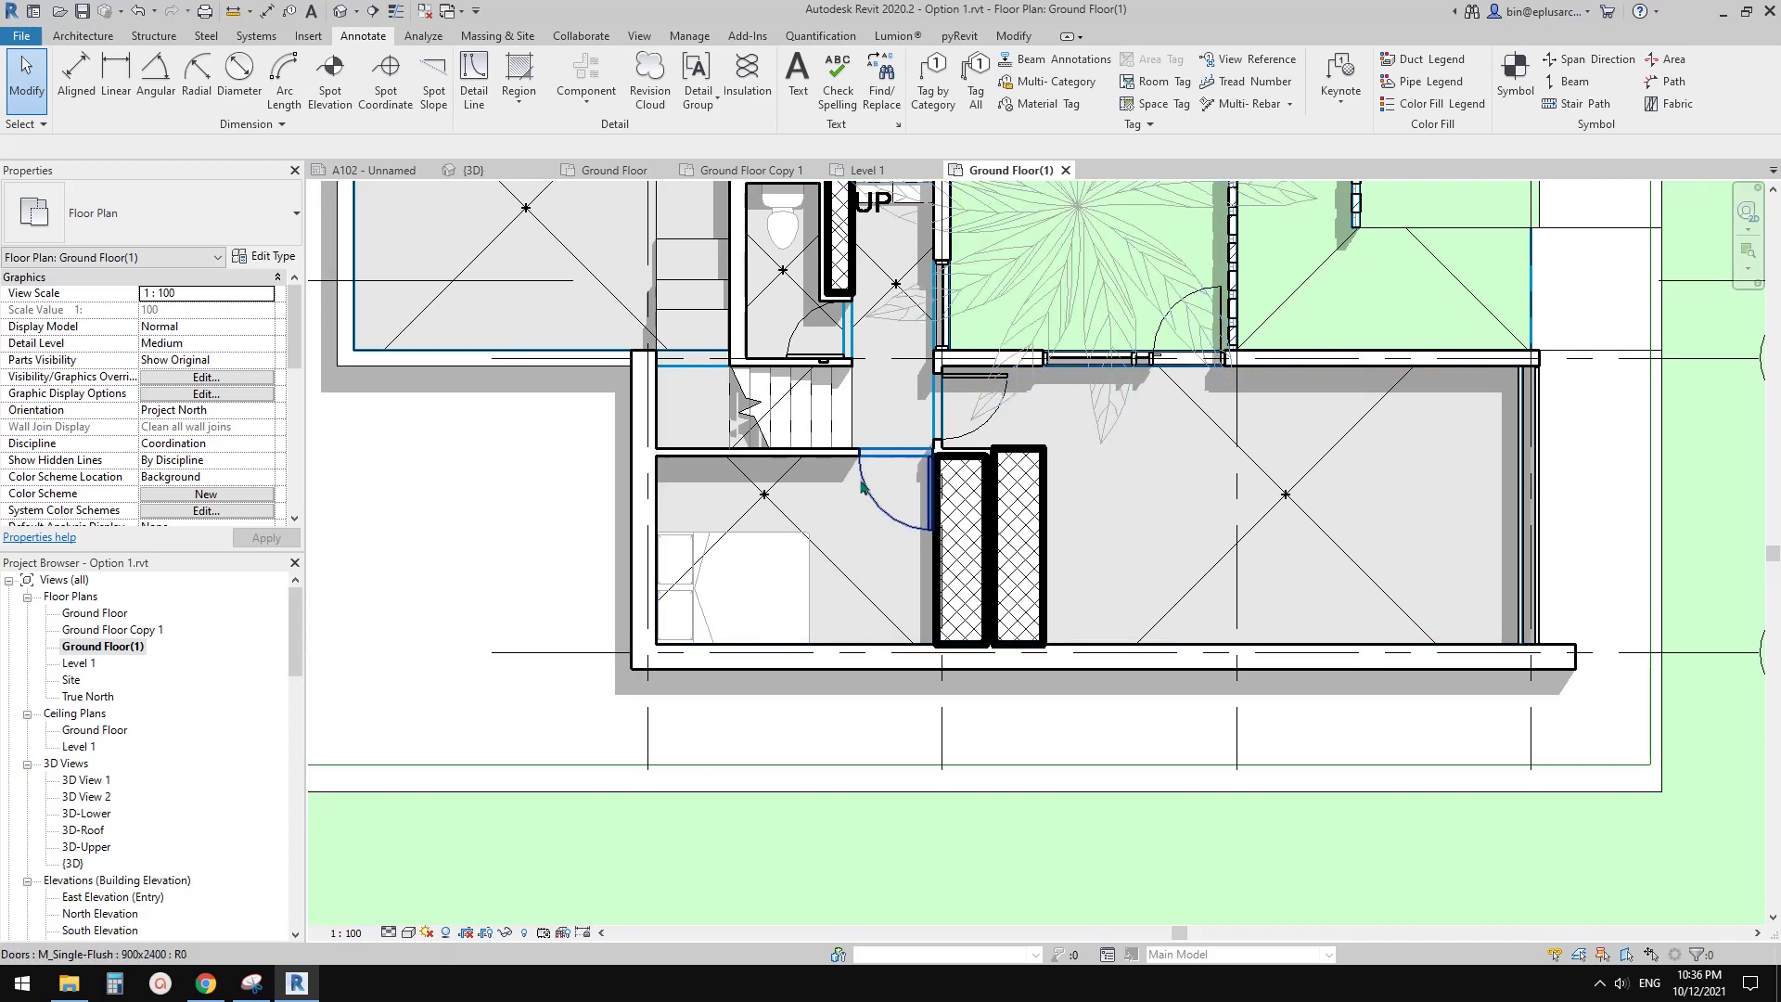
pyautogui.moveTo(846, 482); pyautogui.dragTo(730, 462, button='middle')
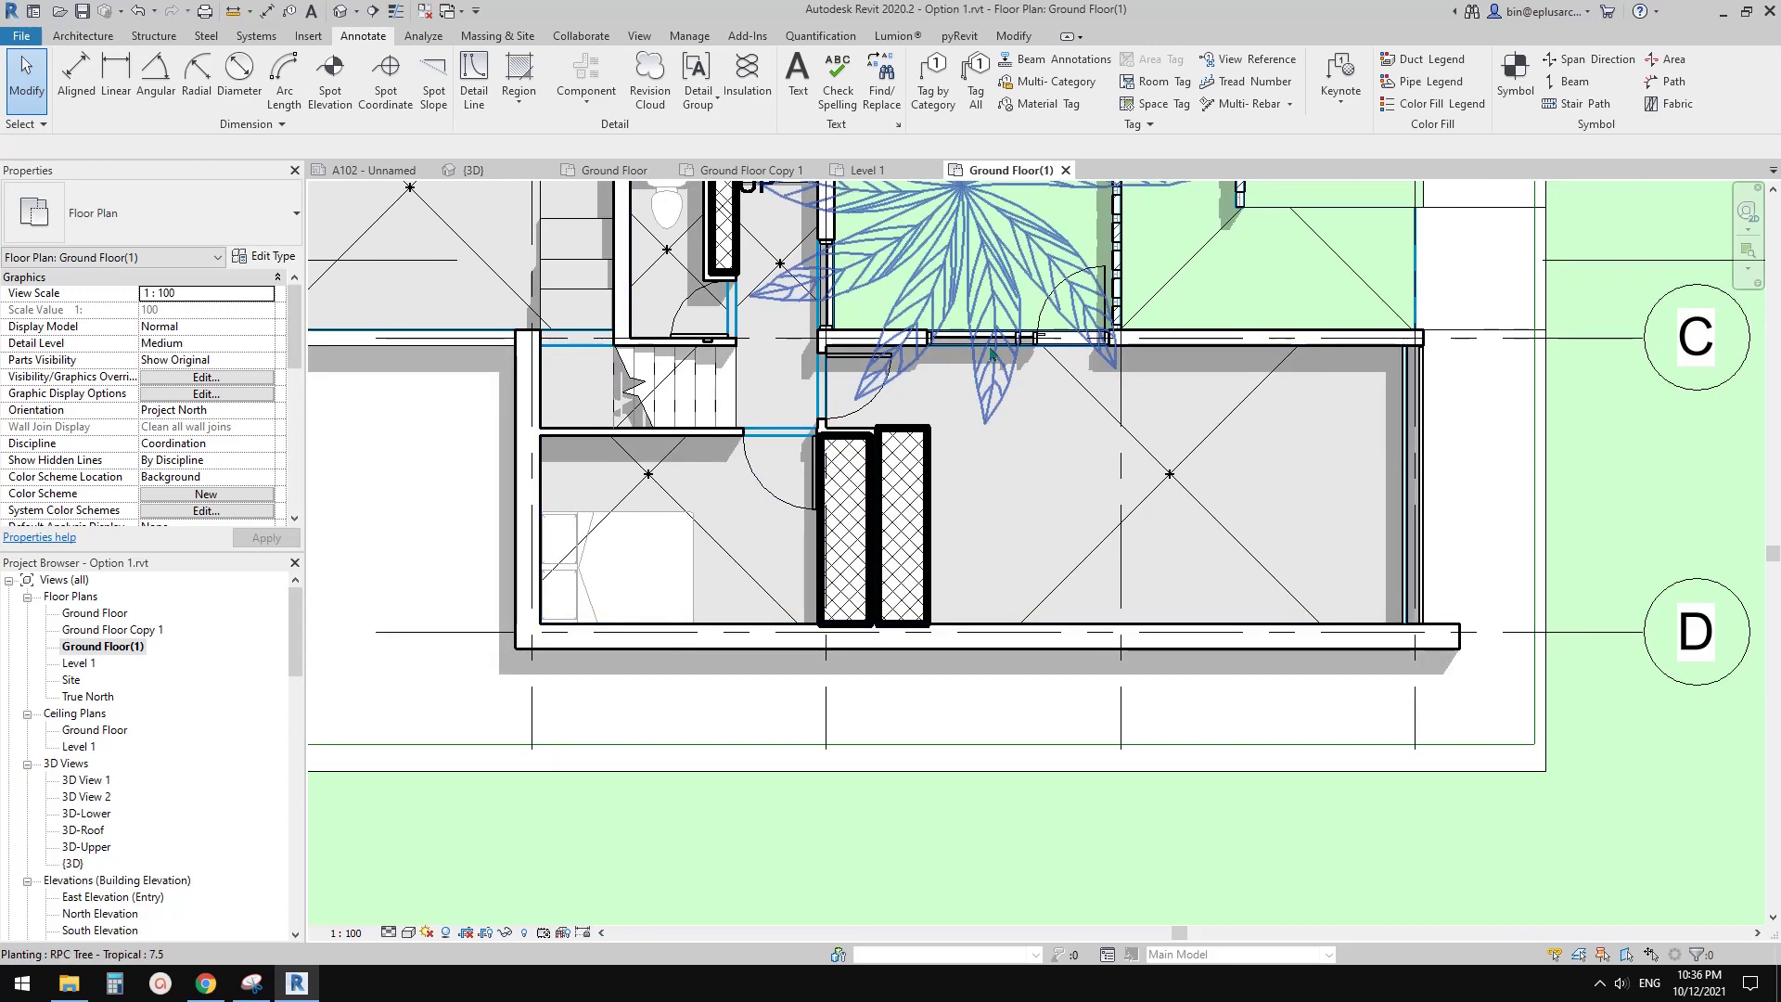
pyautogui.scroll(-2, 941, 392)
pyautogui.moveTo(972, 430); pyautogui.dragTo(946, 513, button='middle')
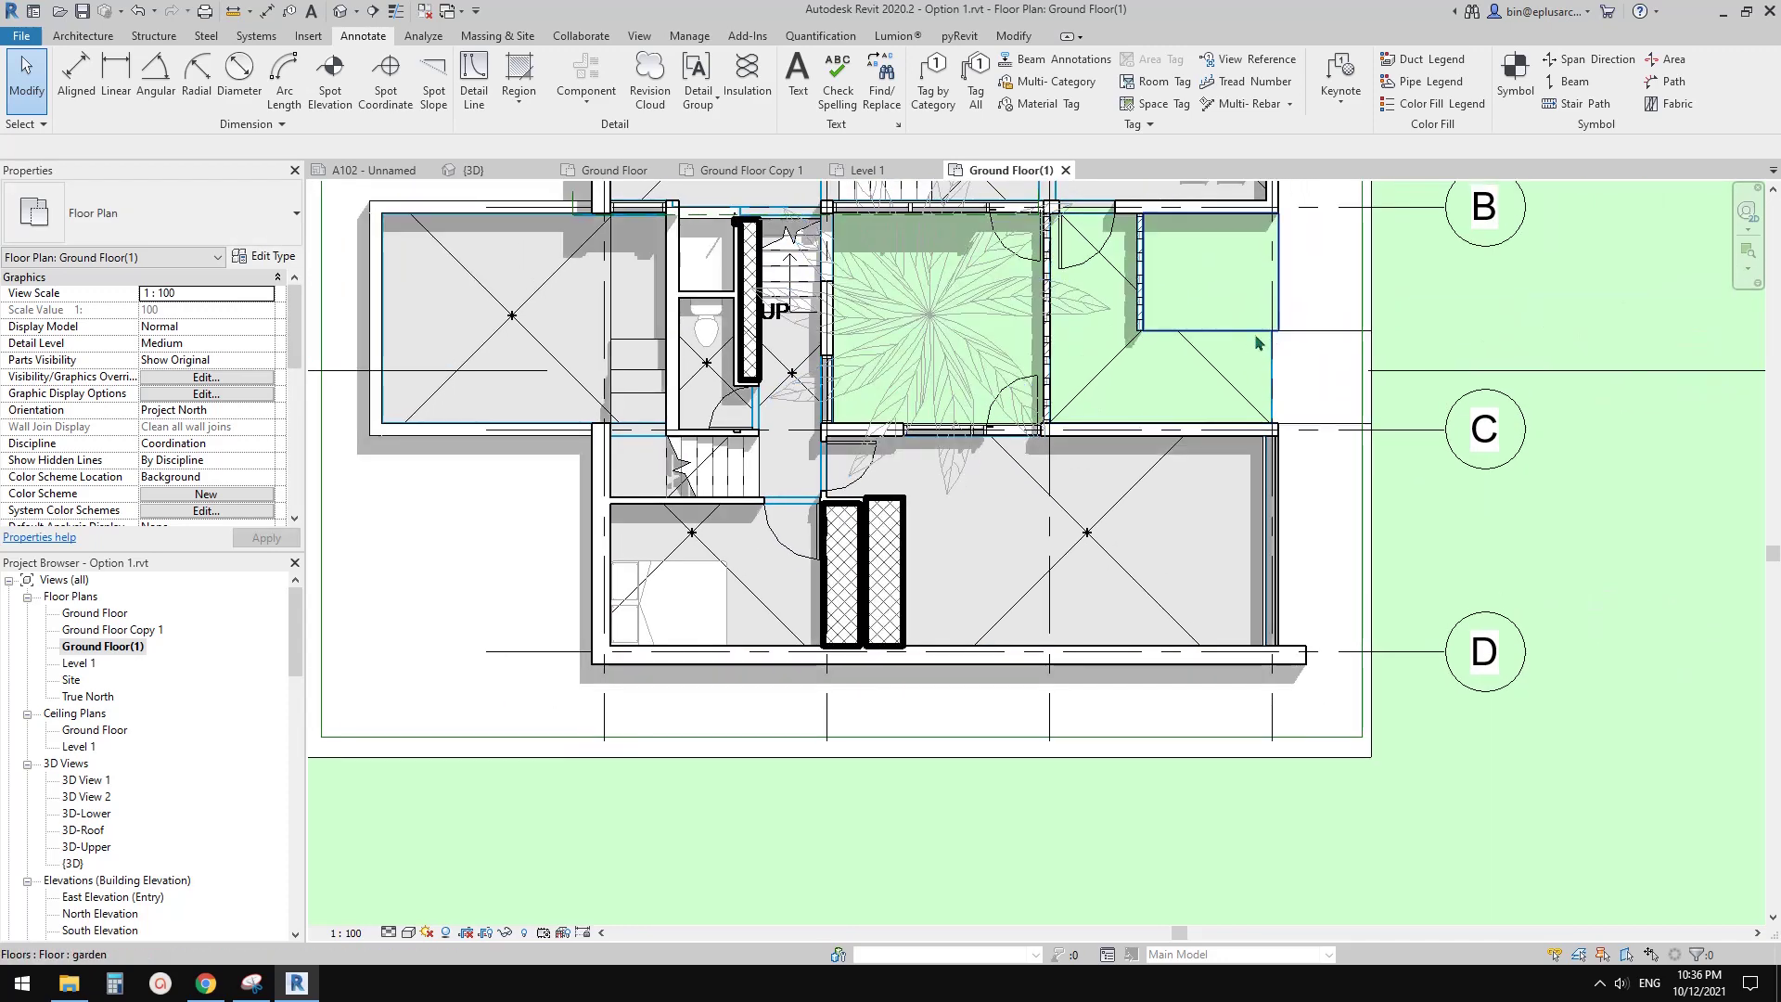
# Step: Turn off shadows in the ground floor plan view
pyautogui.scroll(-2, 1268, 341)
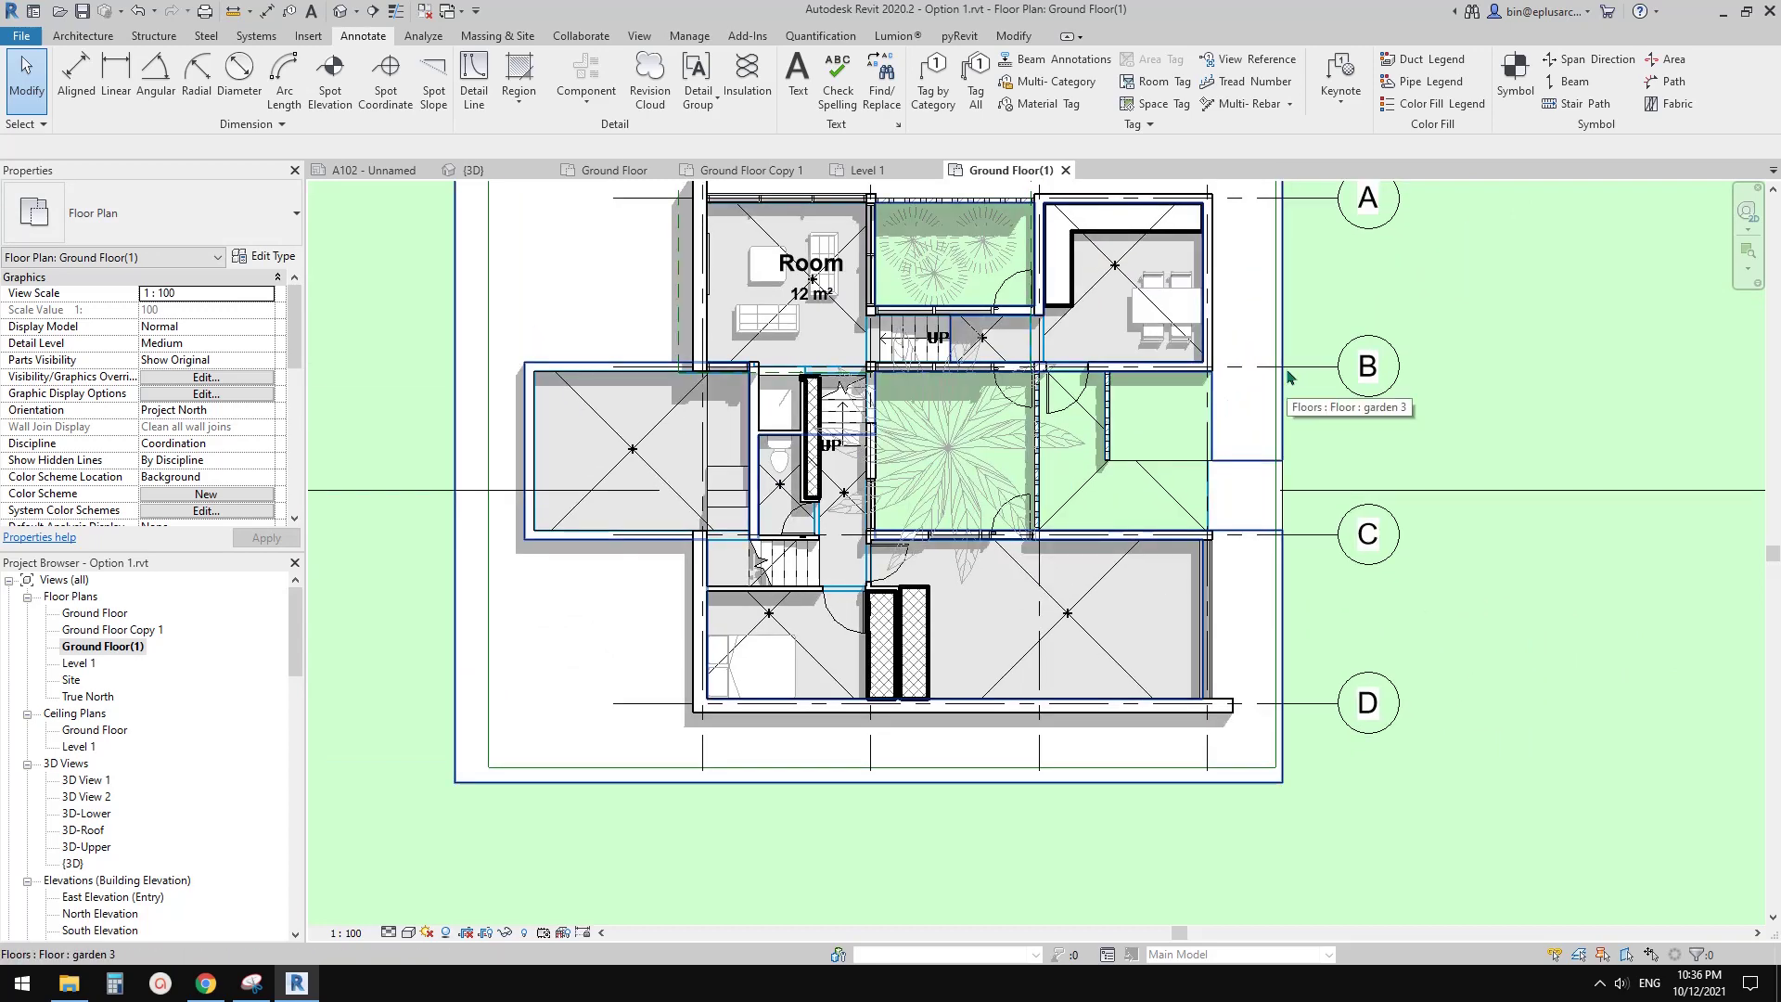
pyautogui.scroll(2, 1287, 376)
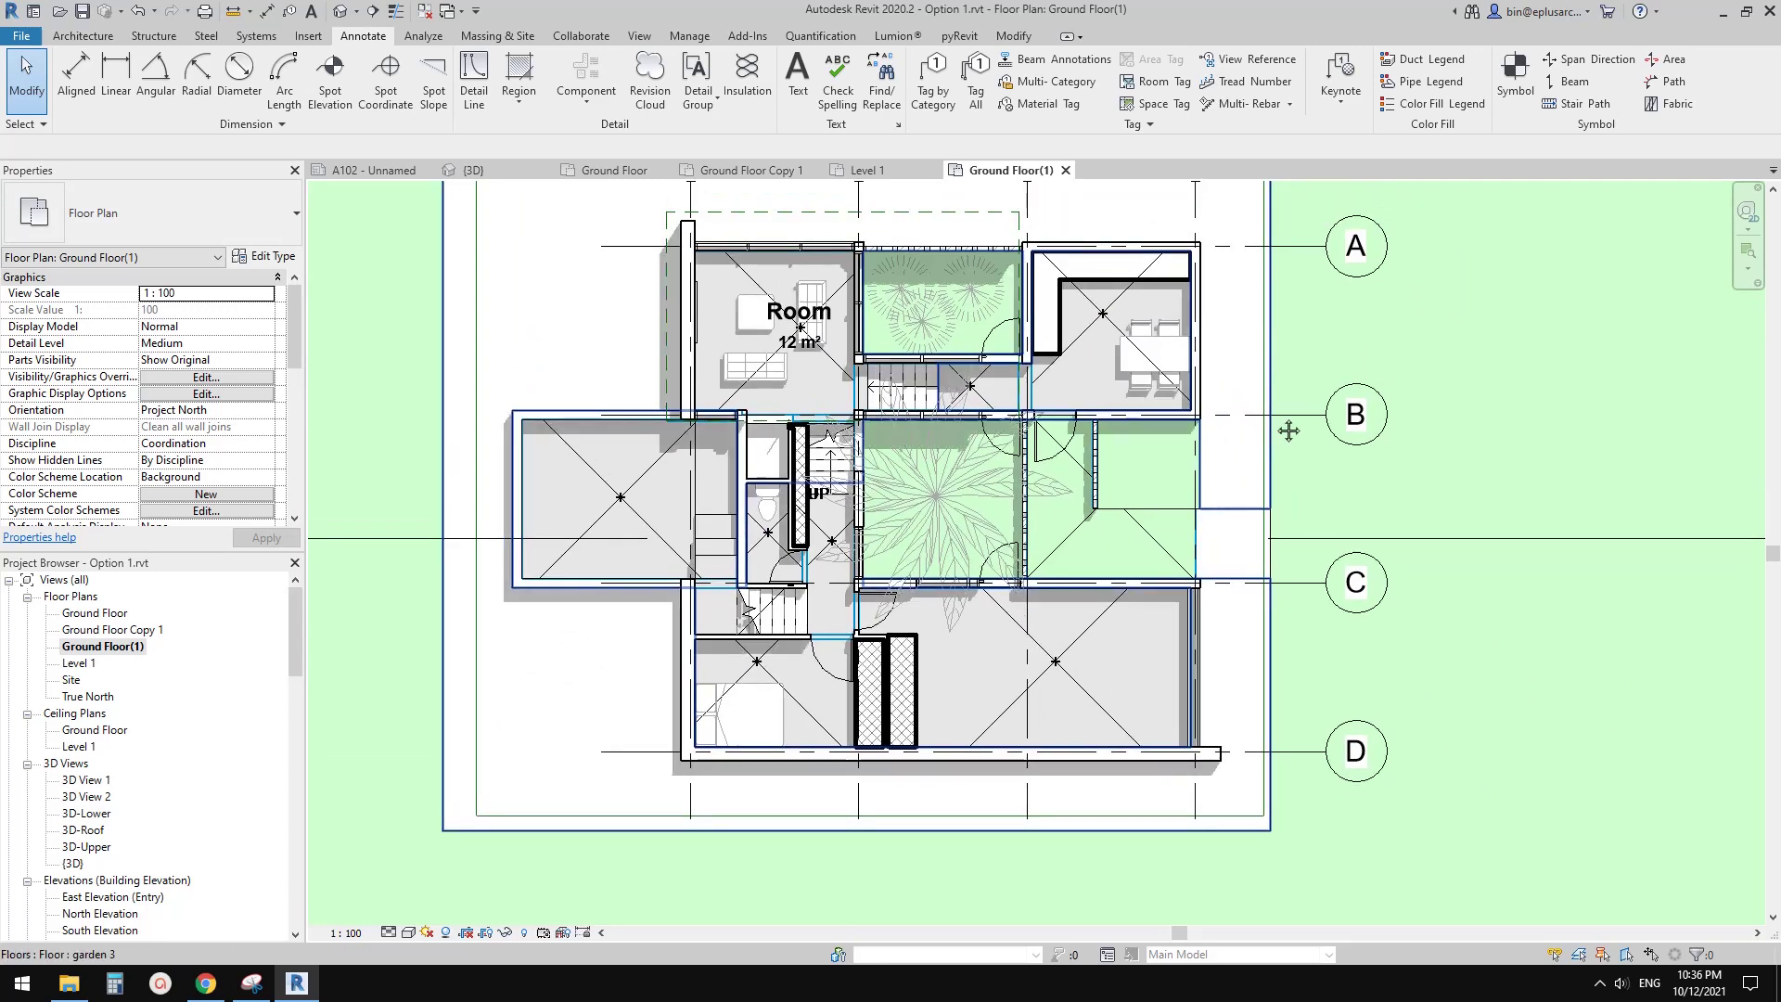
pyautogui.click(445, 932)
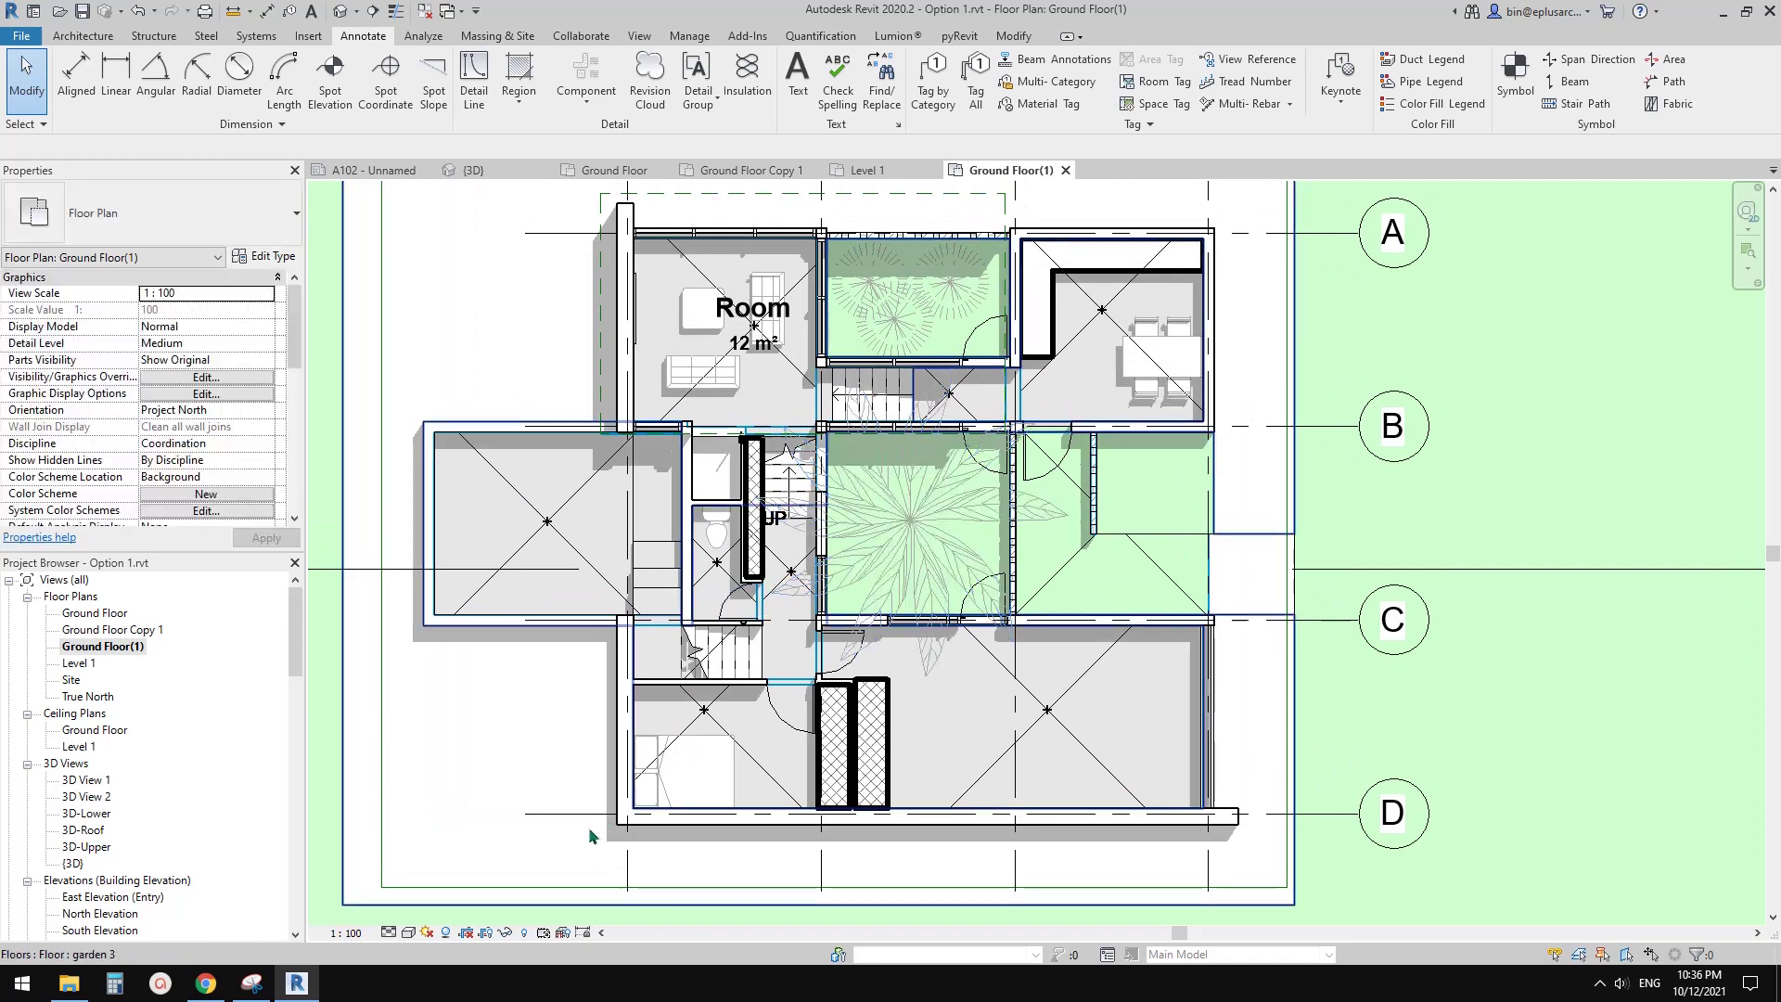
pyautogui.click(442, 933)
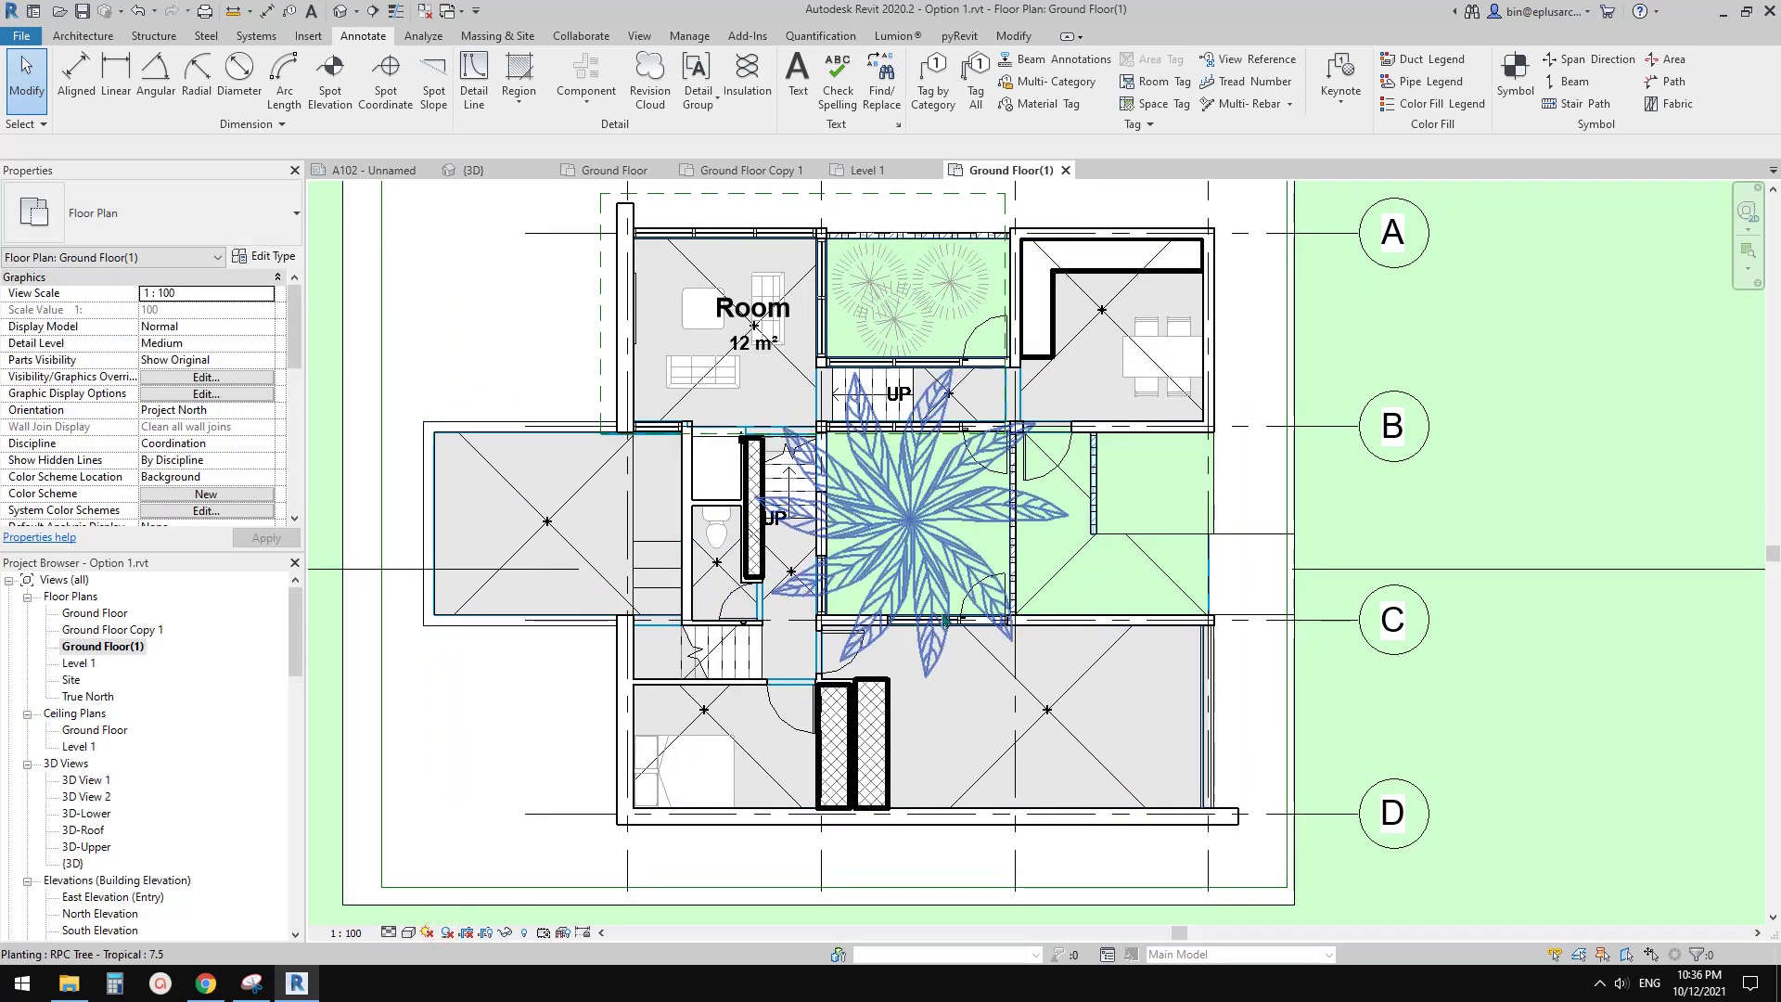
# Step: Turn on cast shadows and ambient shadows in the plan's graphic display options and apply them
pyautogui.moveTo(869, 411); pyautogui.dragTo(844, 420, button='middle')
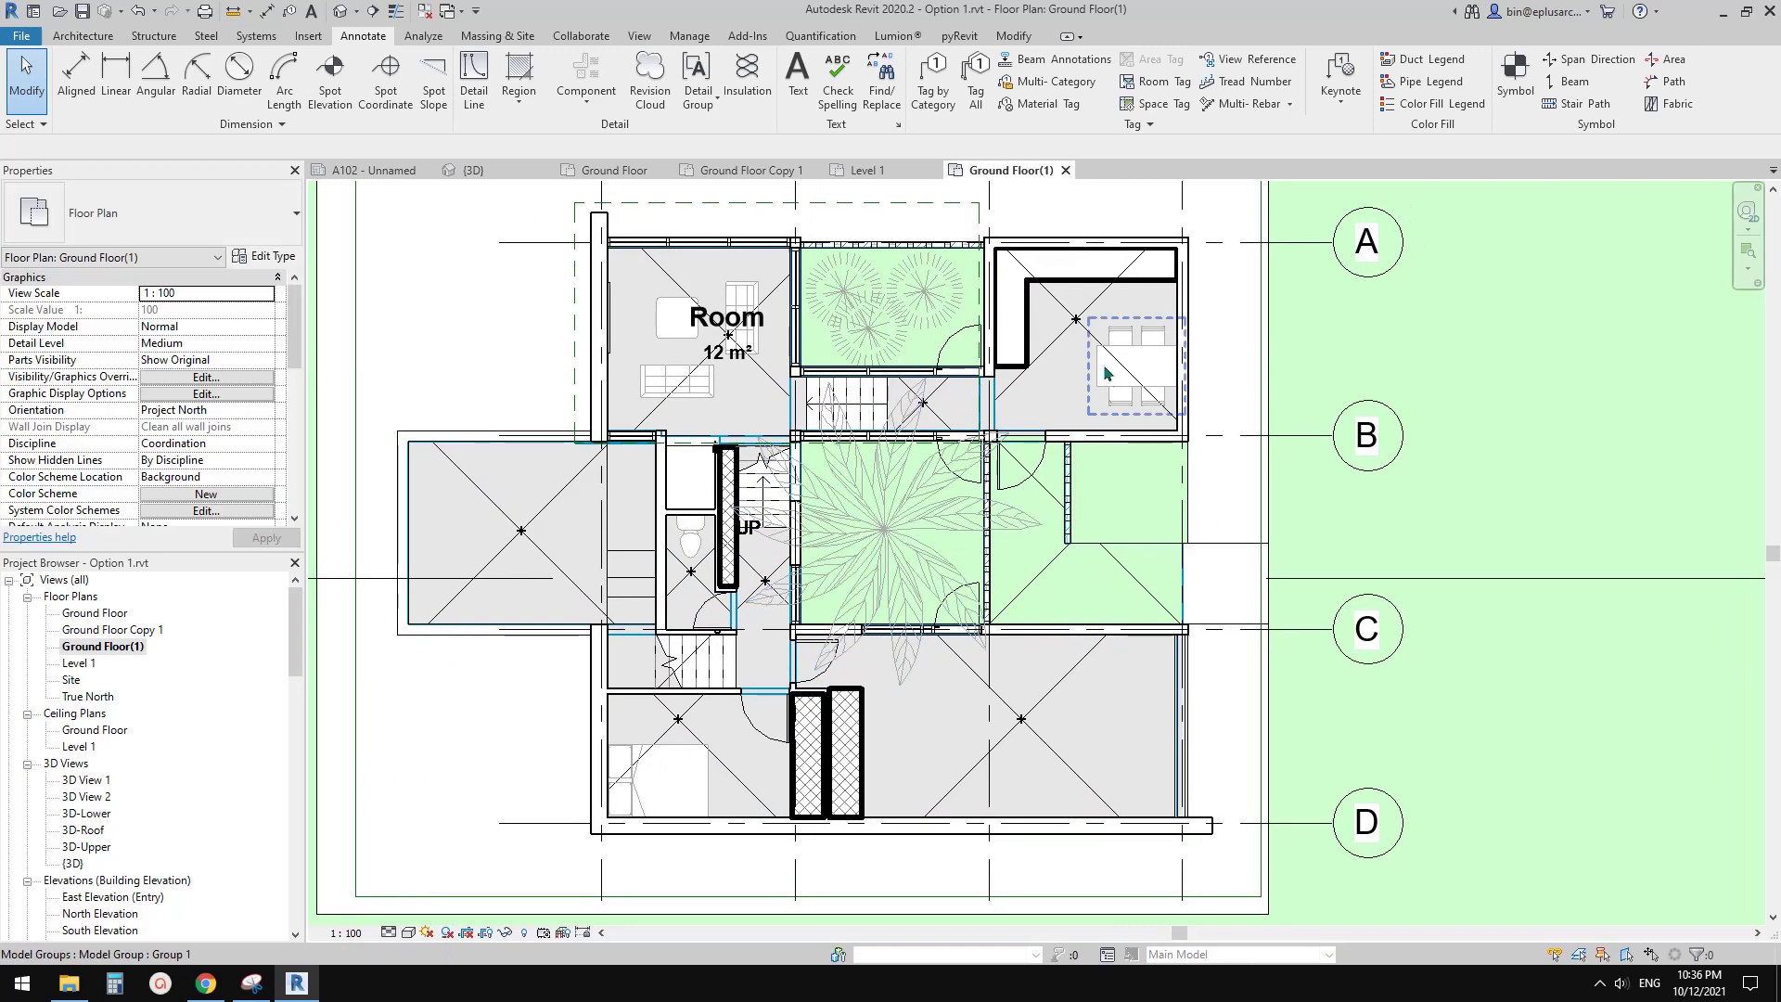
pyautogui.scroll(-2, 1104, 364)
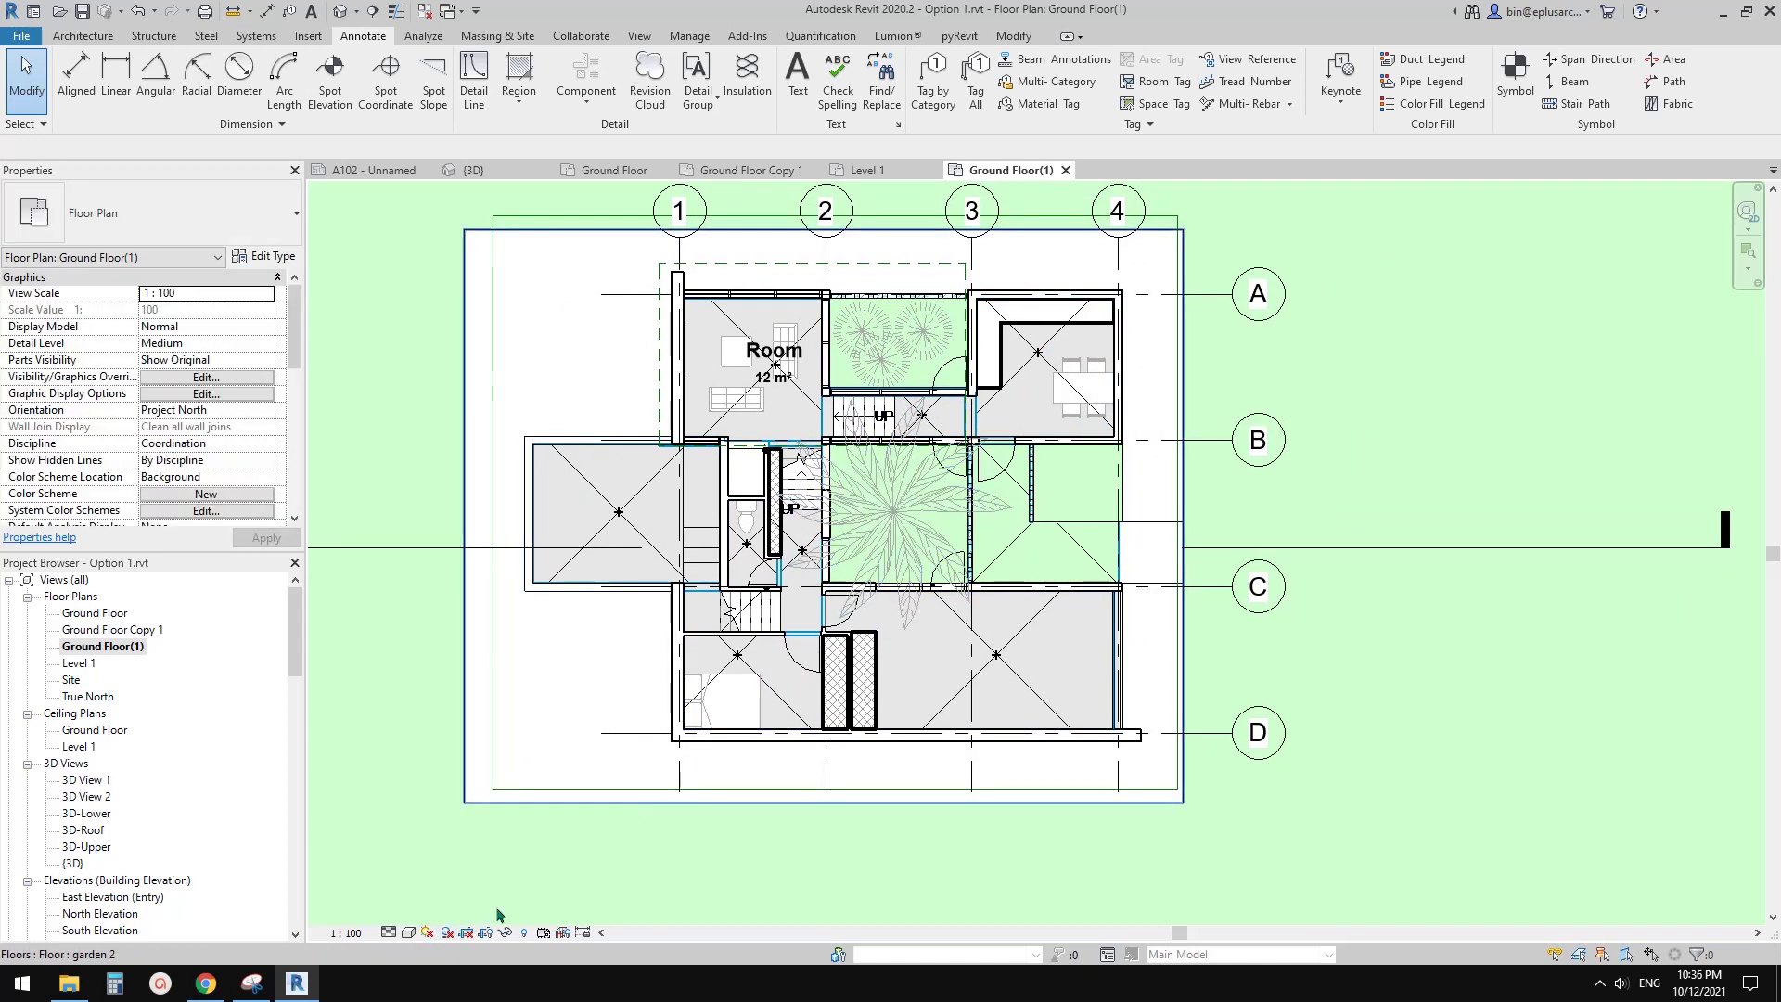
pyautogui.moveTo(796, 687); pyautogui.dragTo(788, 697, button='middle')
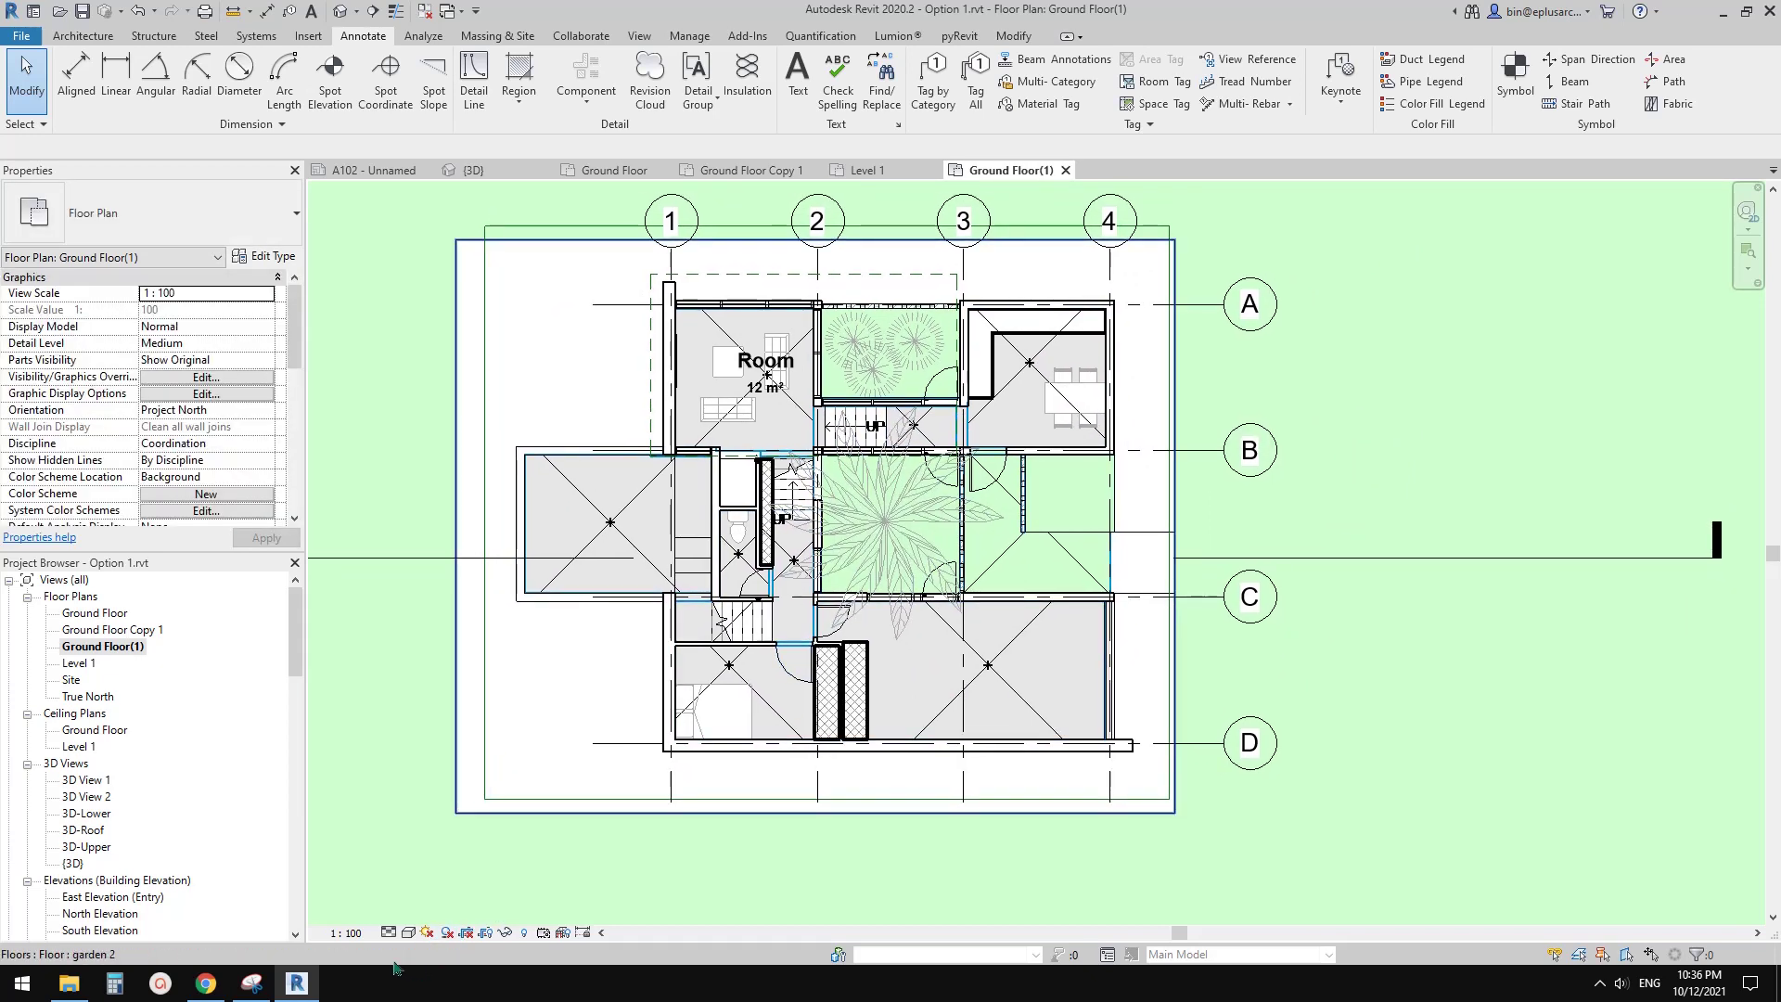
pyautogui.click(410, 937)
pyautogui.click(455, 787)
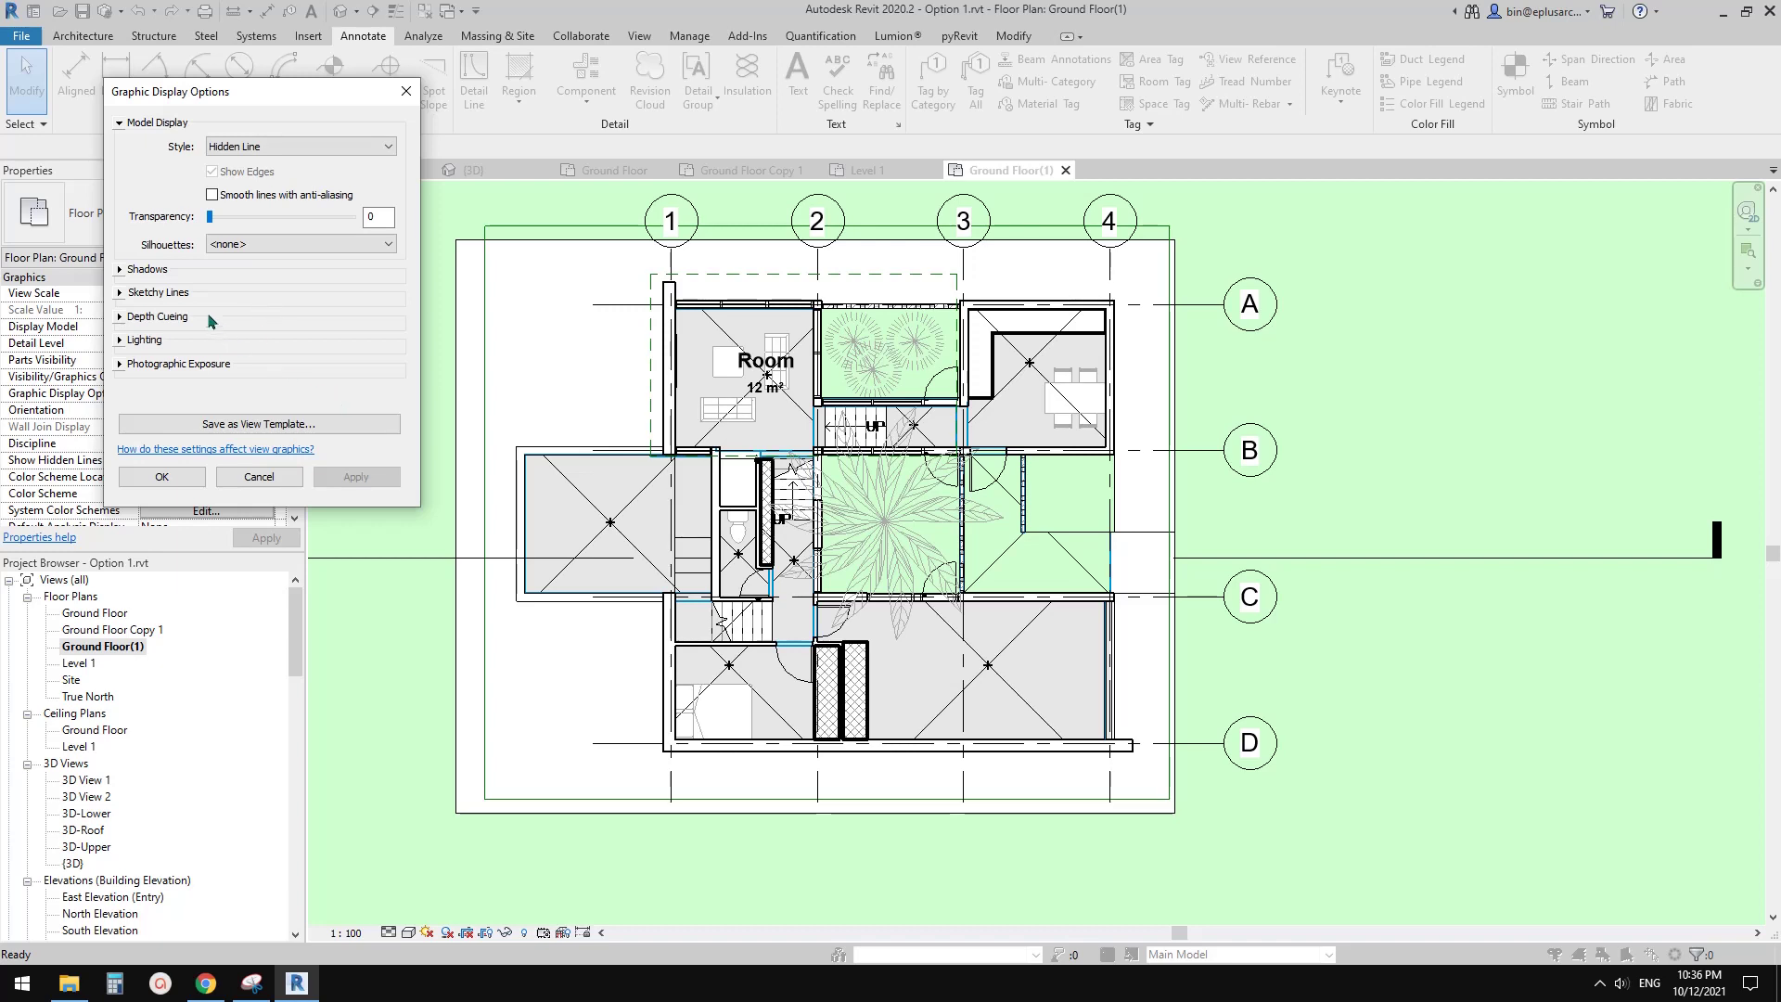
pyautogui.click(119, 271)
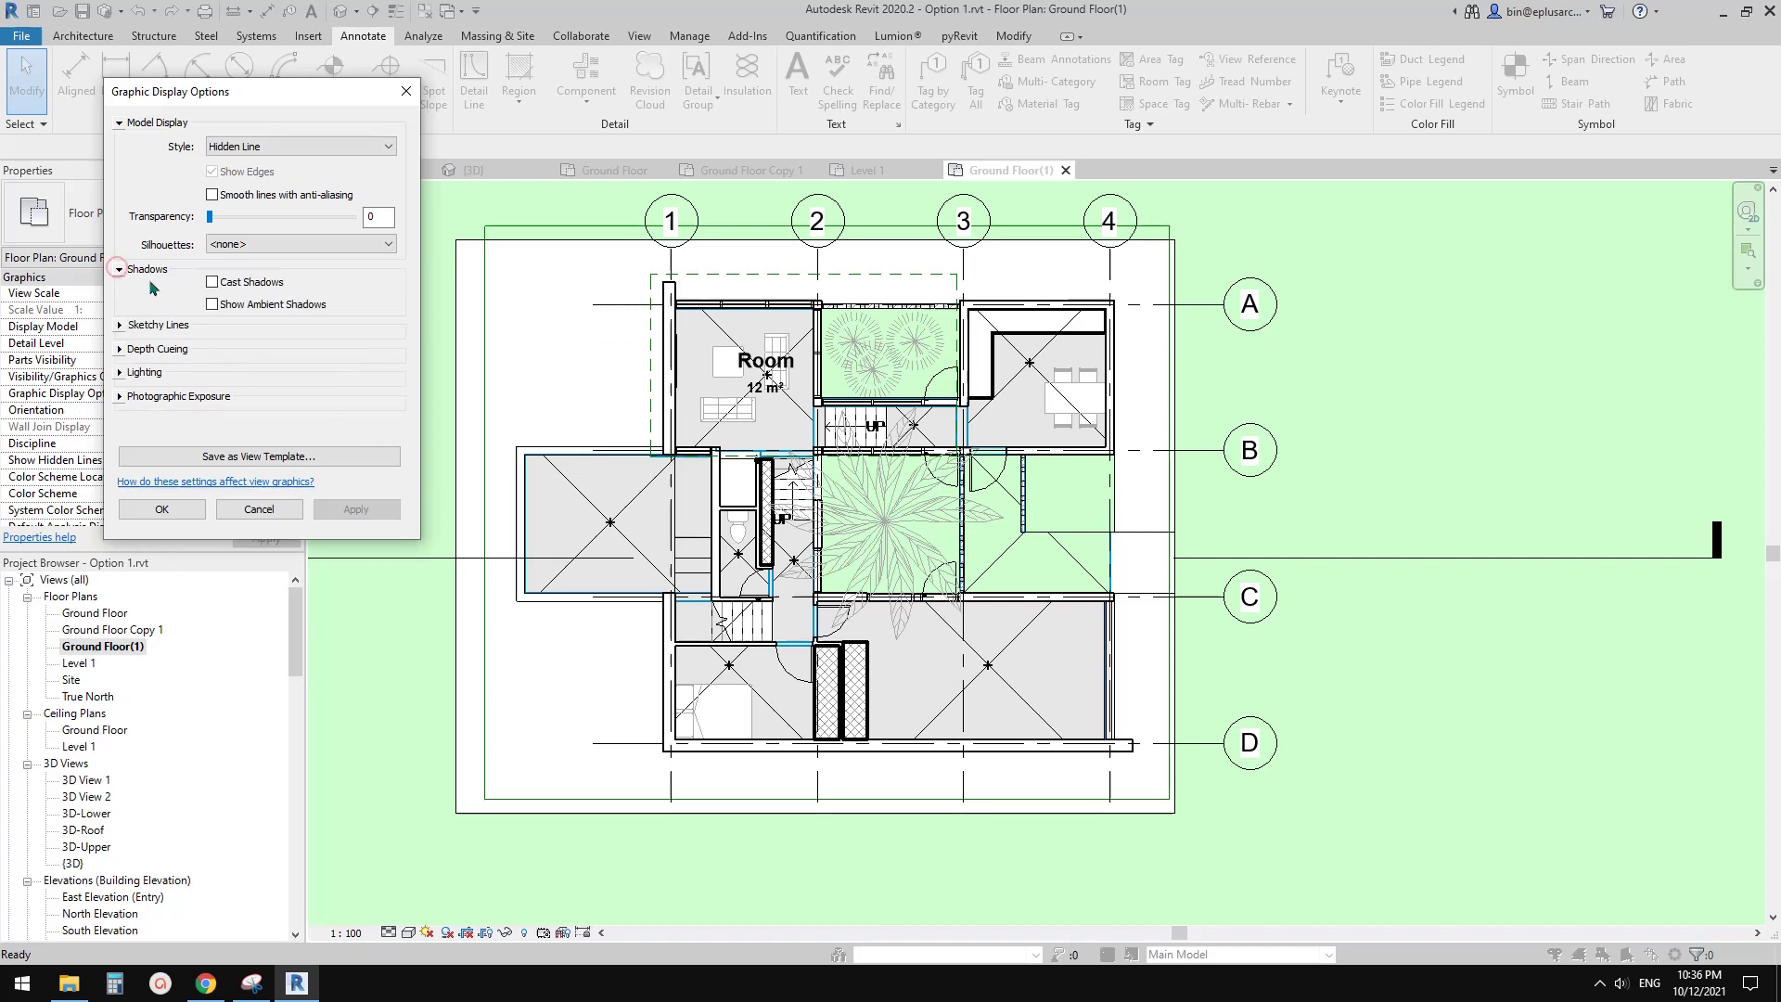
pyautogui.click(213, 282)
pyautogui.click(213, 304)
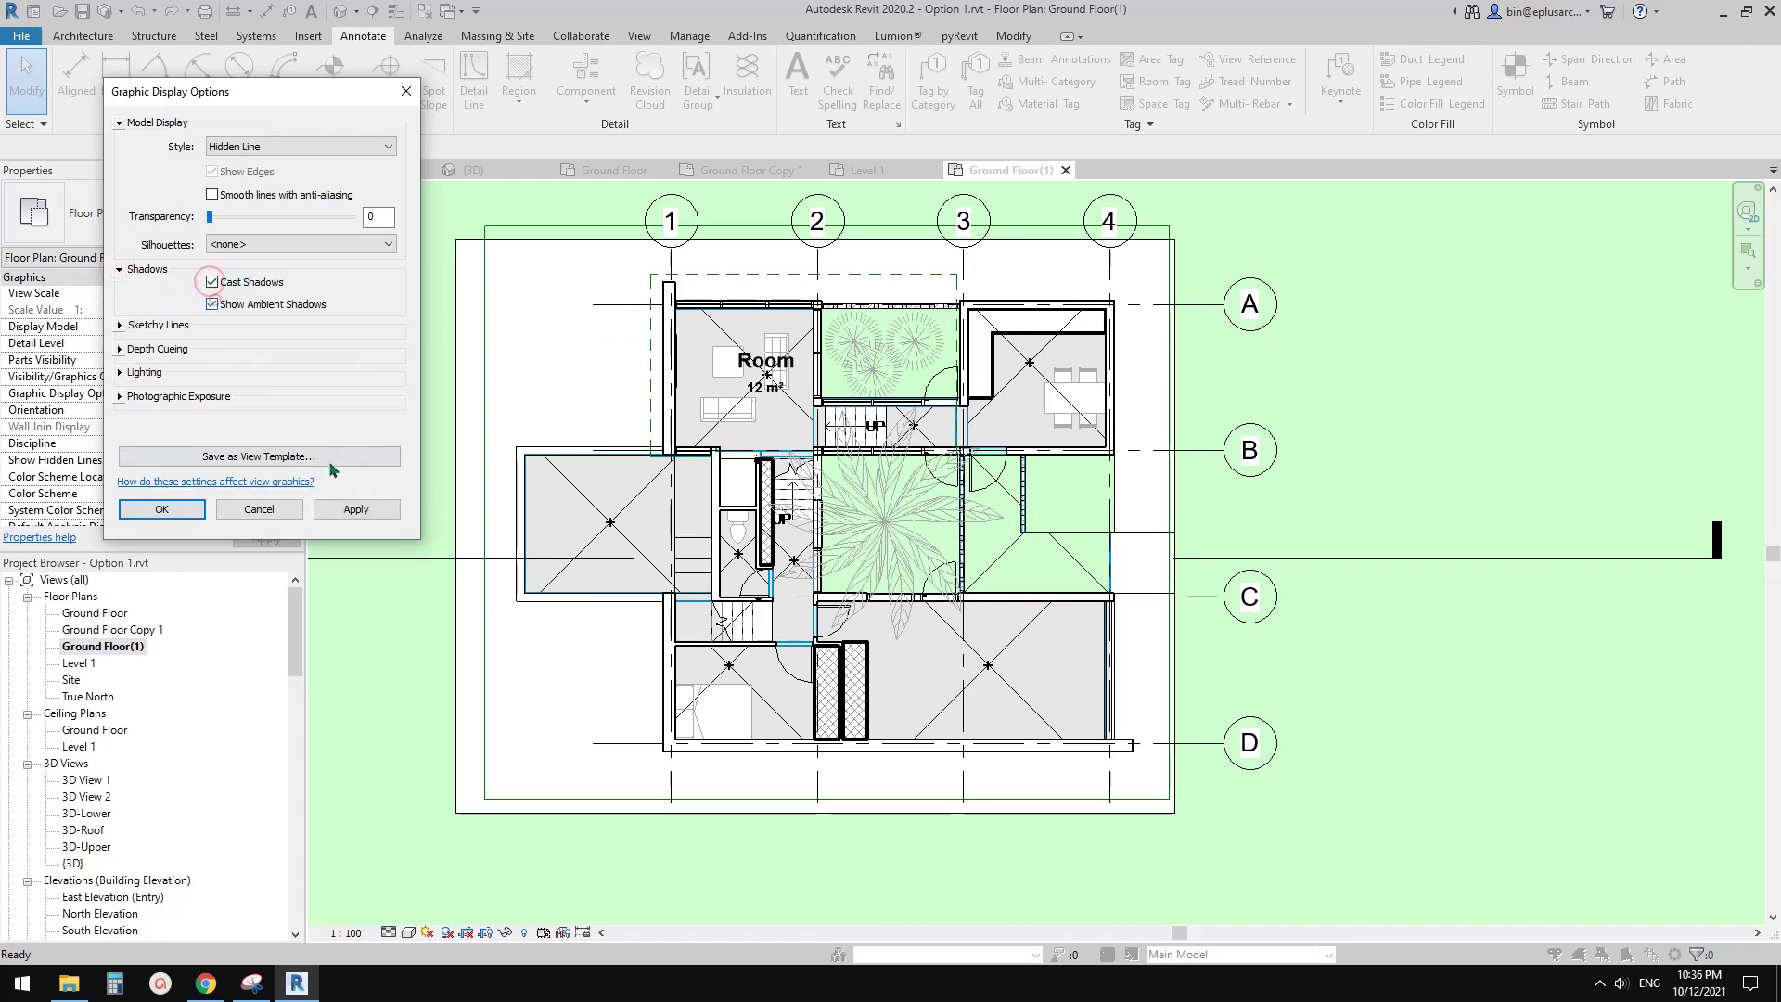
pyautogui.click(382, 510)
# Step: Turn off cast and ambient shadows, review the sketchy lines, depth cueing, lighting and photographic exposure settings, and accept the display options
pyautogui.click(213, 304)
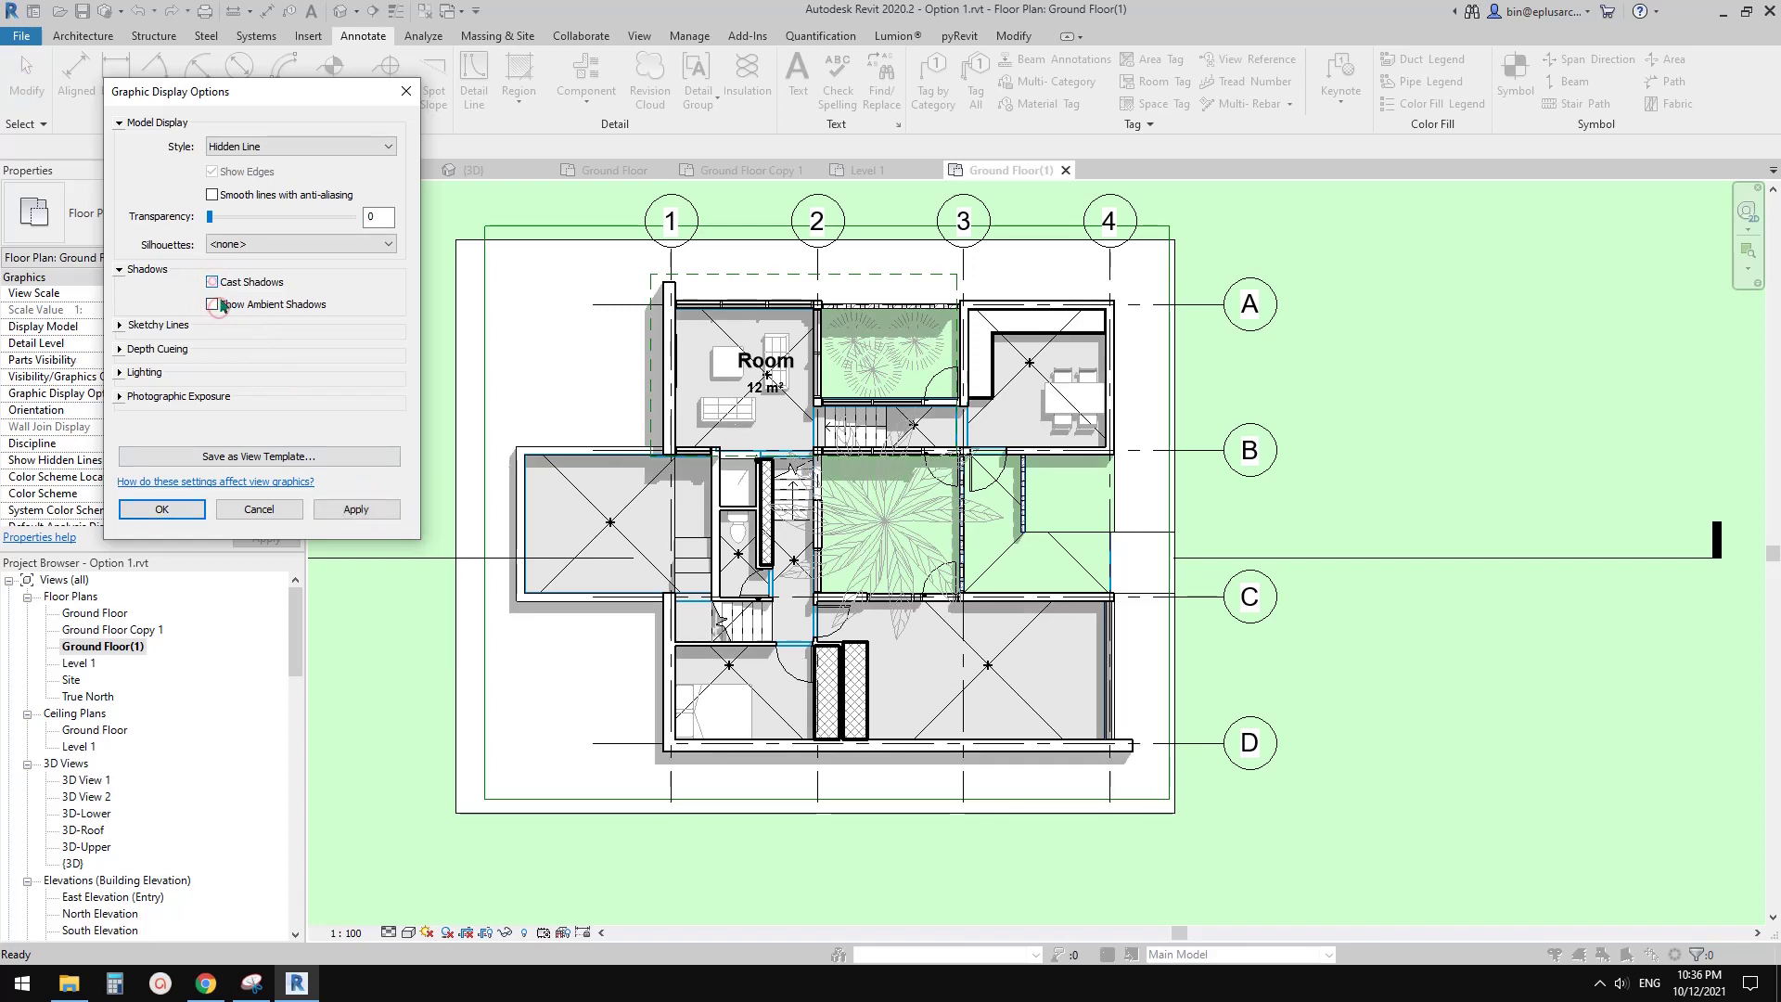
pyautogui.click(213, 282)
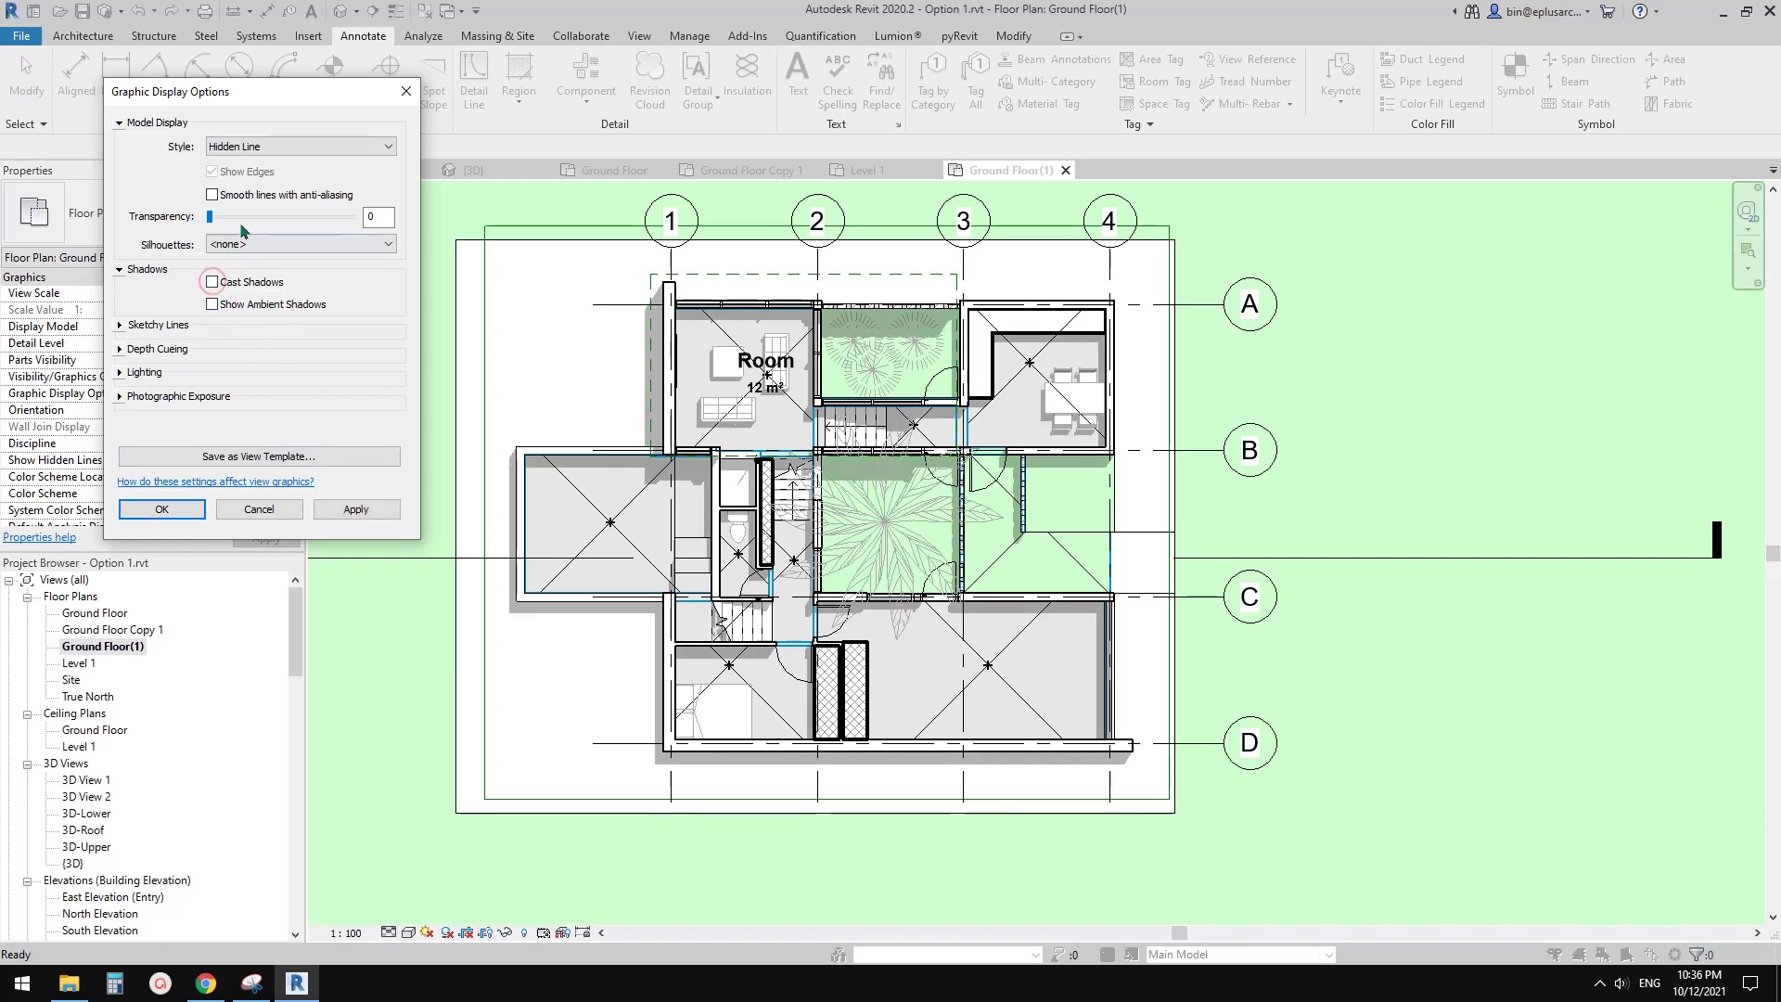
pyautogui.click(119, 326)
pyautogui.click(119, 325)
pyautogui.click(118, 372)
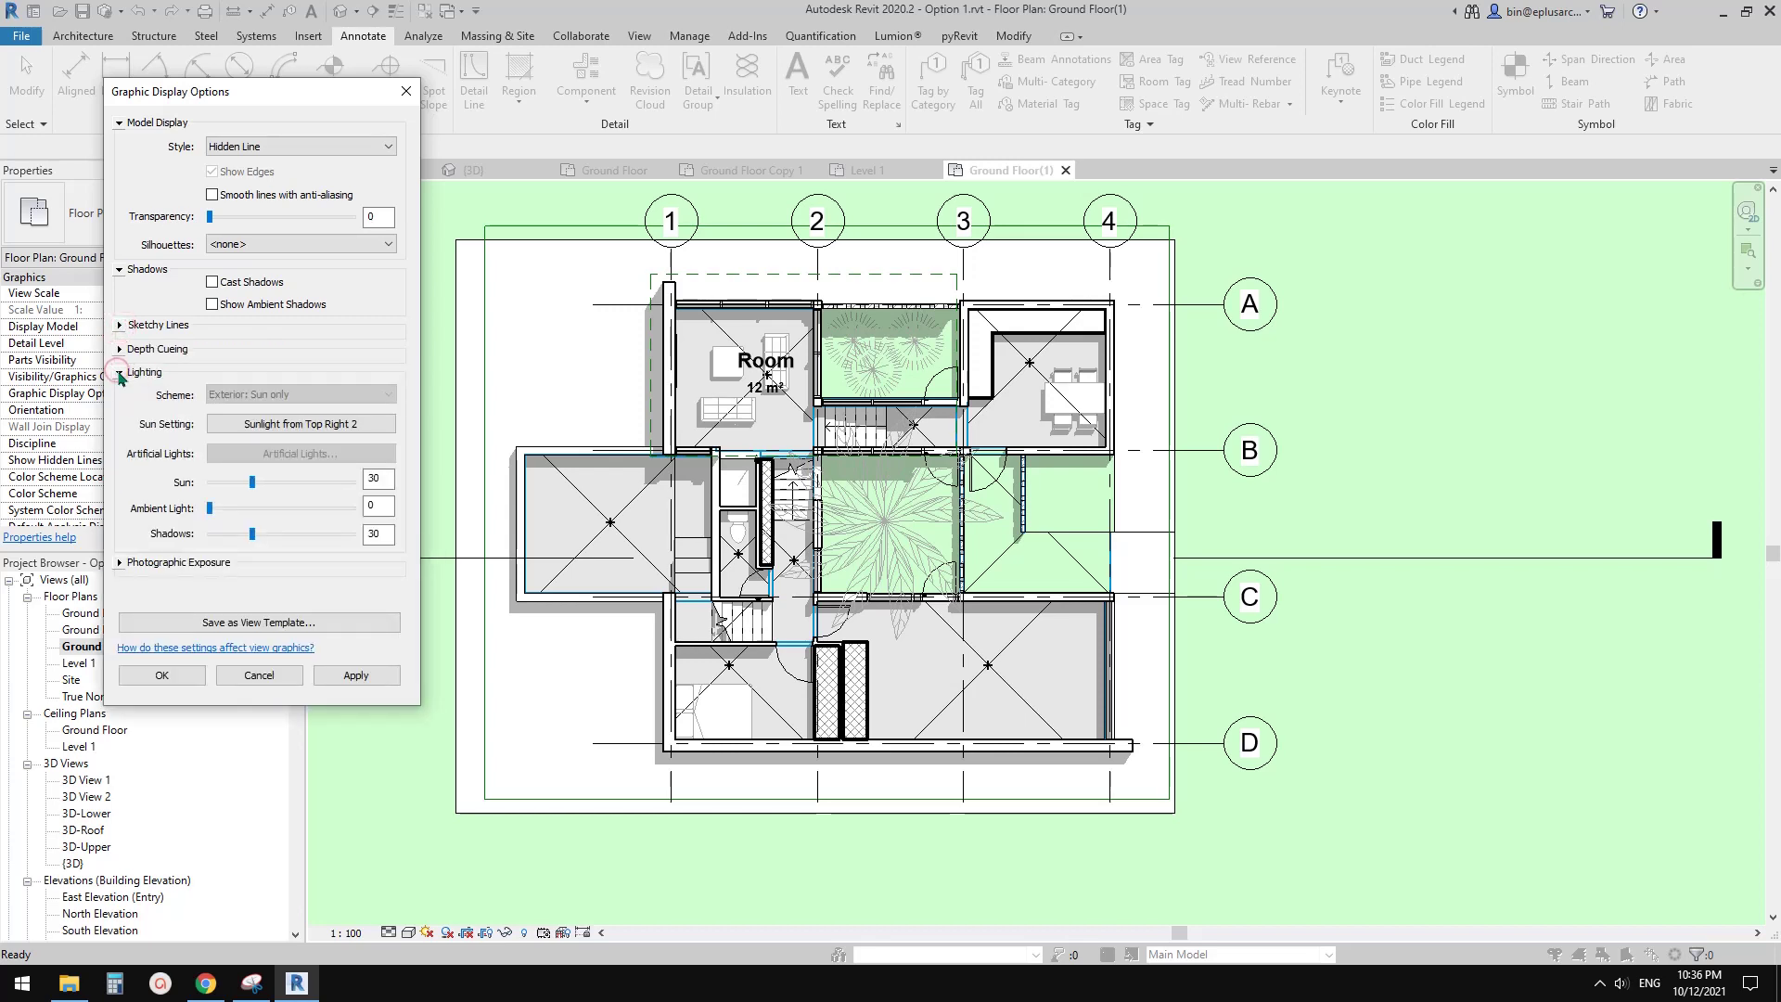
pyautogui.click(119, 372)
pyautogui.click(118, 349)
pyautogui.click(119, 349)
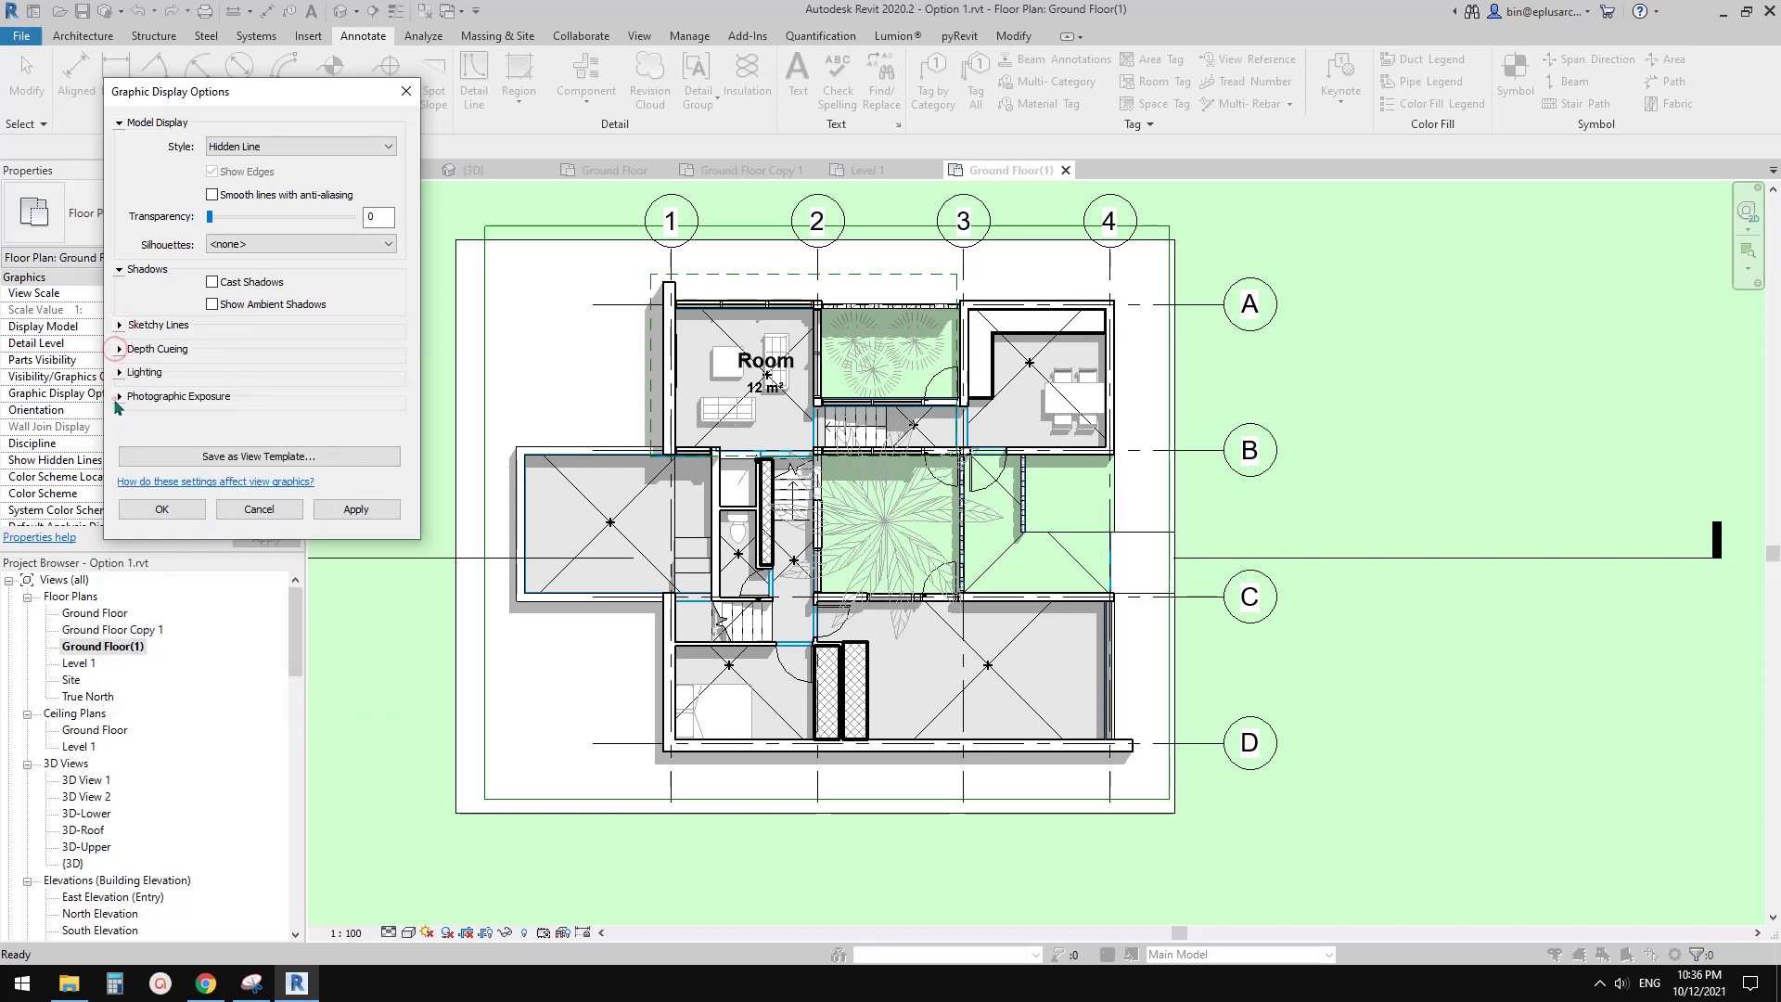
pyautogui.click(119, 396)
pyautogui.click(172, 594)
pyautogui.moveTo(620, 496); pyautogui.dragTo(620, 509, button='middle')
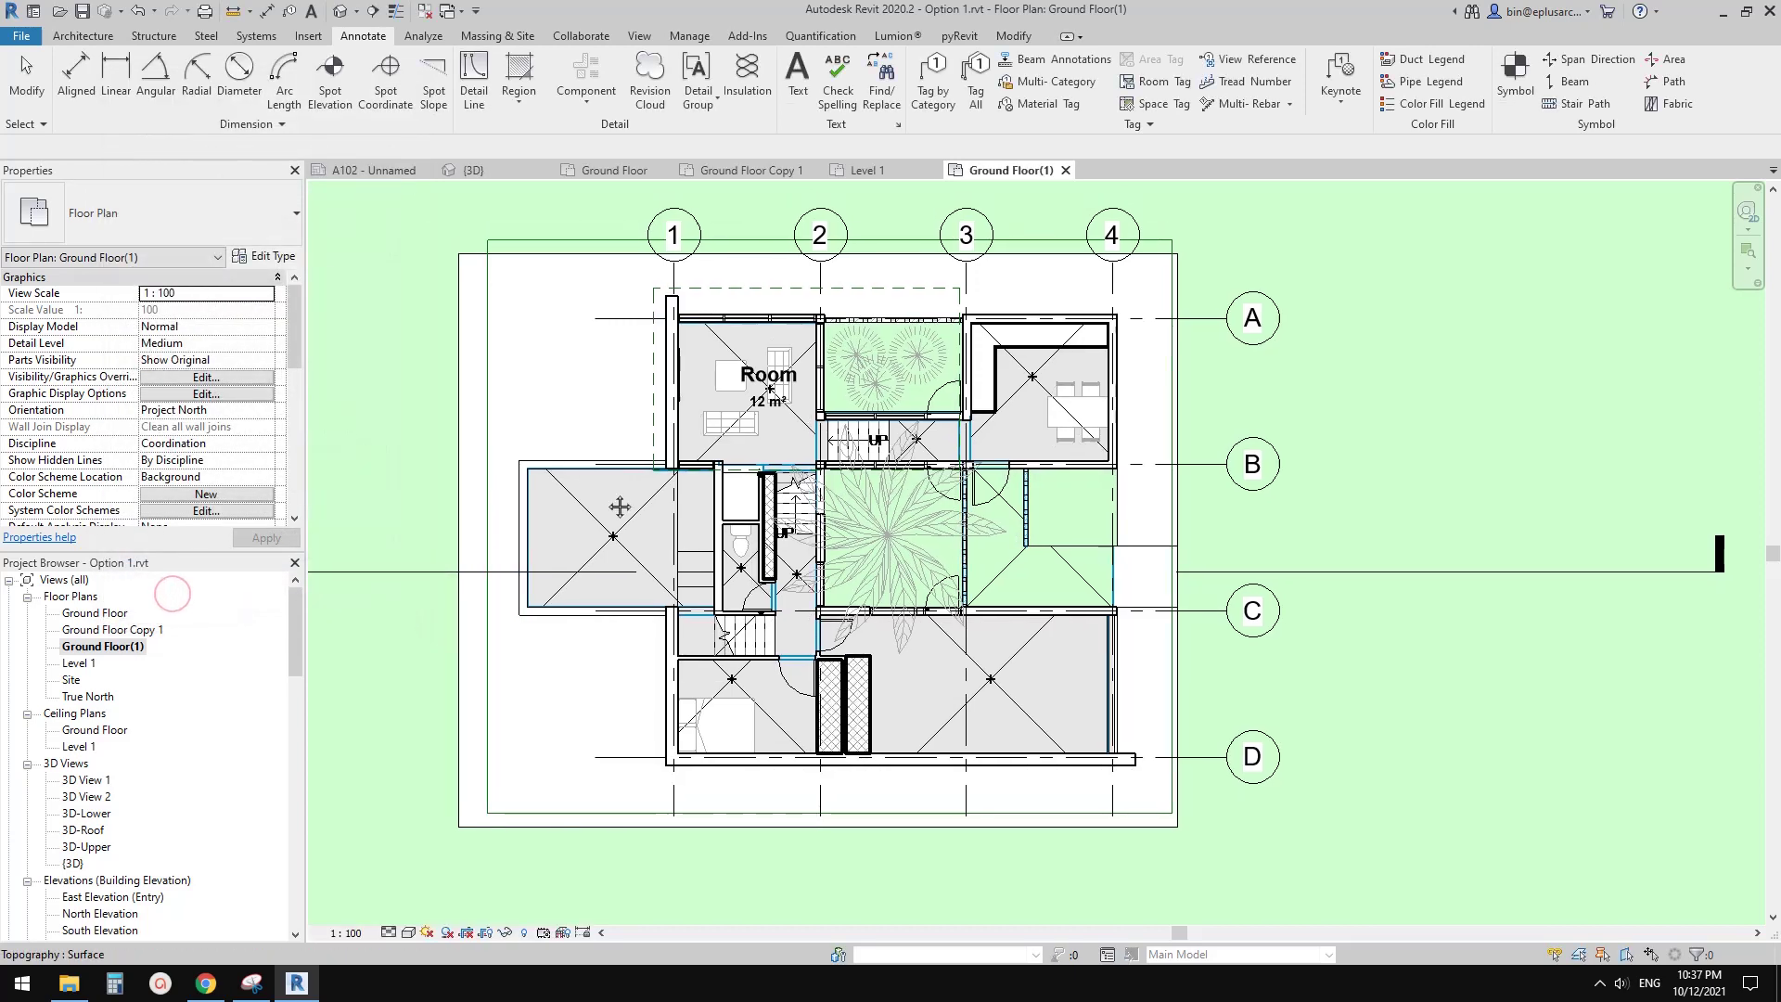
pyautogui.moveTo(732, 468); pyautogui.dragTo(720, 481, button='middle')
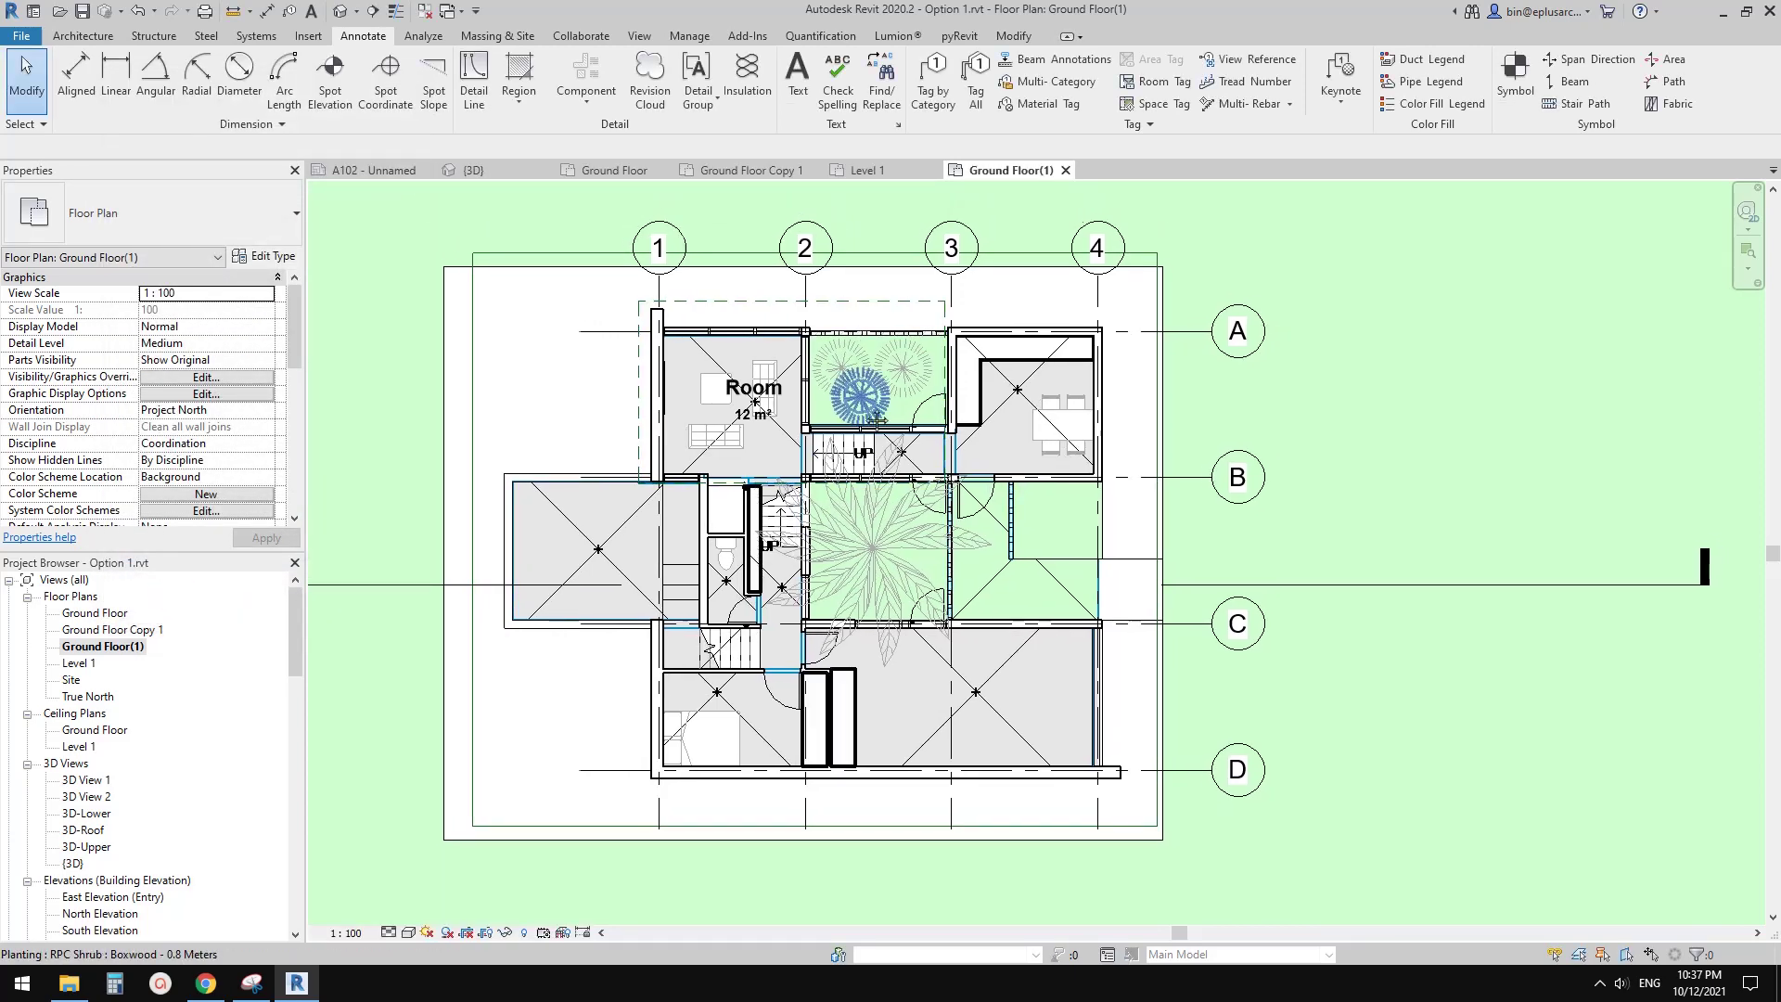
pyautogui.moveTo(855, 386); pyautogui.dragTo(846, 386, button='middle')
pyautogui.click(985, 369)
pyautogui.moveTo(1091, 440)
pyautogui.mouseDown(button='middle')
pyautogui.moveTo(1191, 456)
pyautogui.moveTo(1161, 462)
pyautogui.mouseUp(button='middle')
pyautogui.press('Escape')
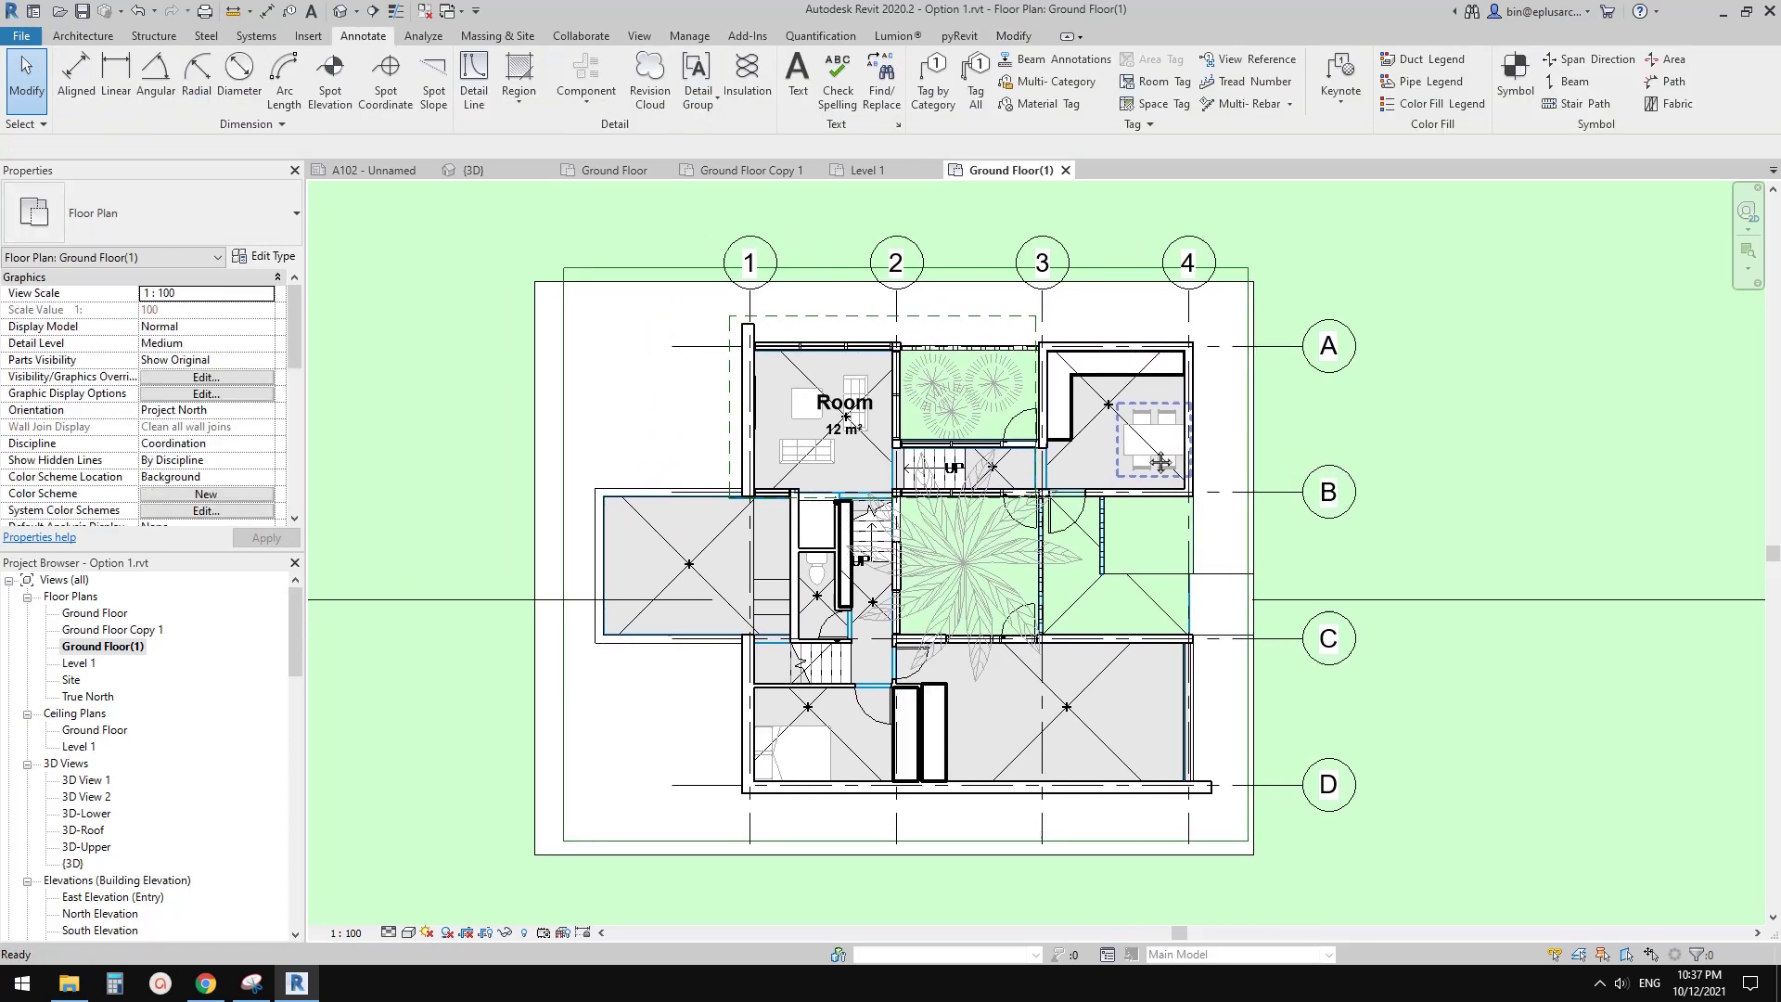
pyautogui.scroll(2, 1160, 461)
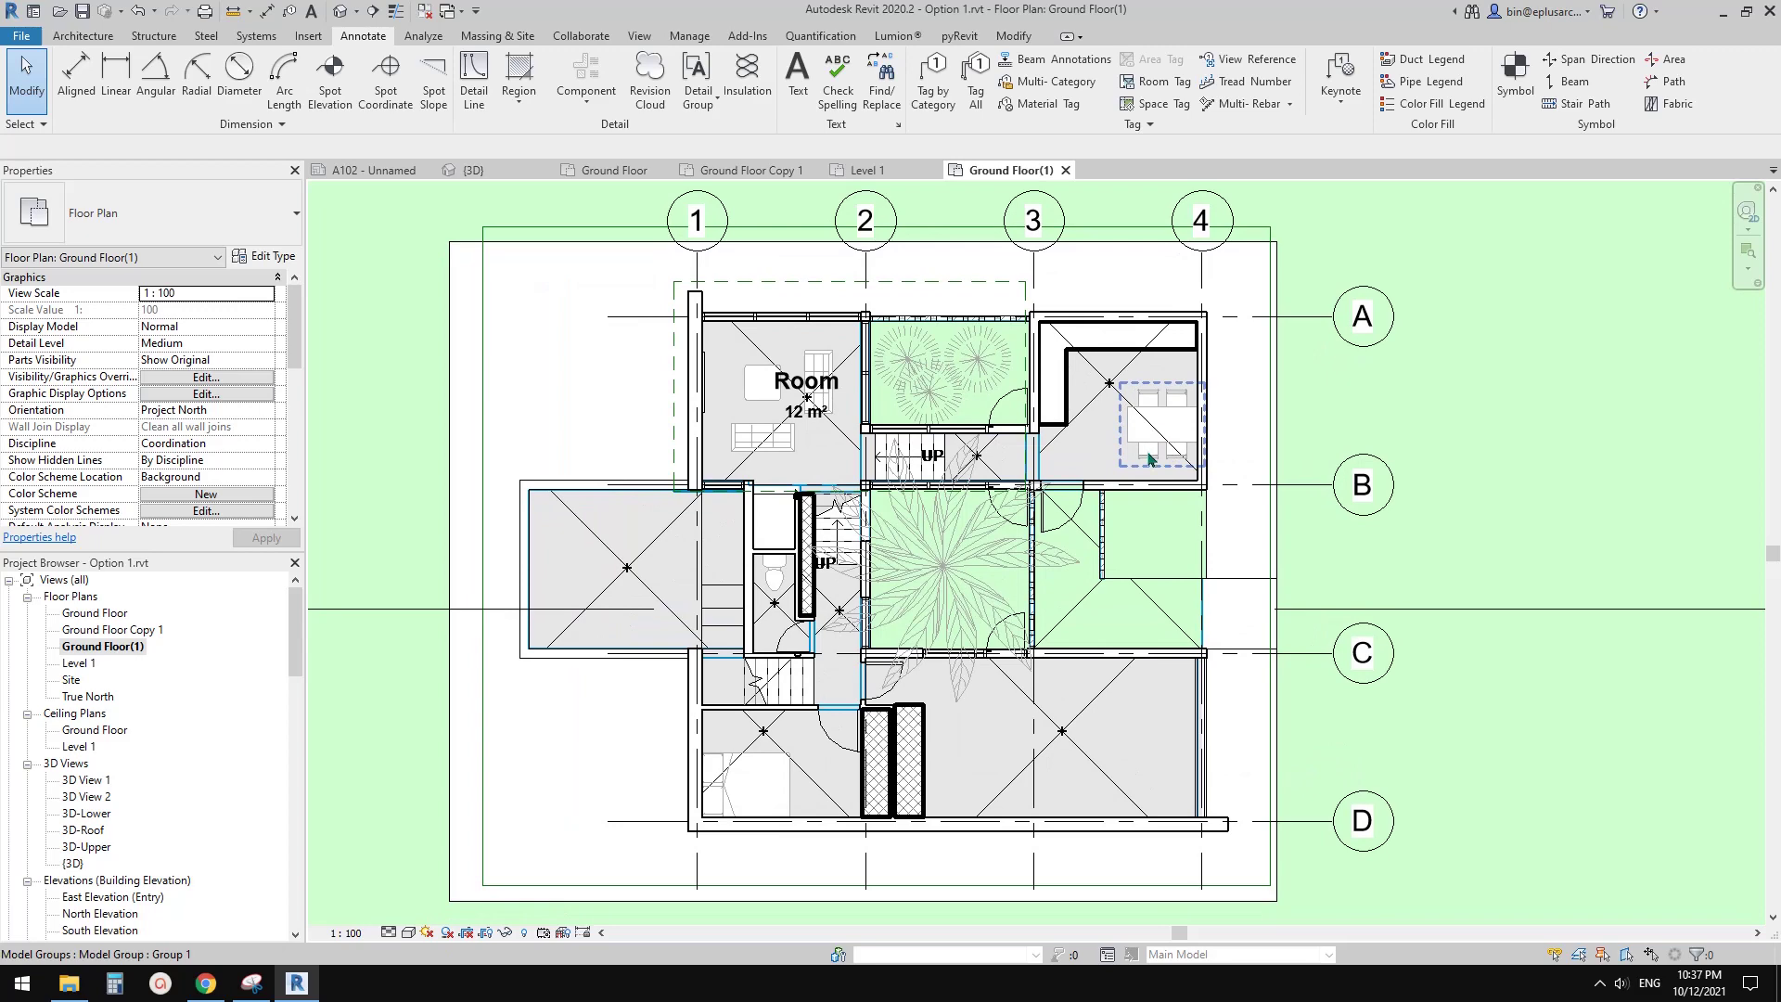
pyautogui.scroll(3, 1150, 462)
pyautogui.scroll(-3, 1164, 464)
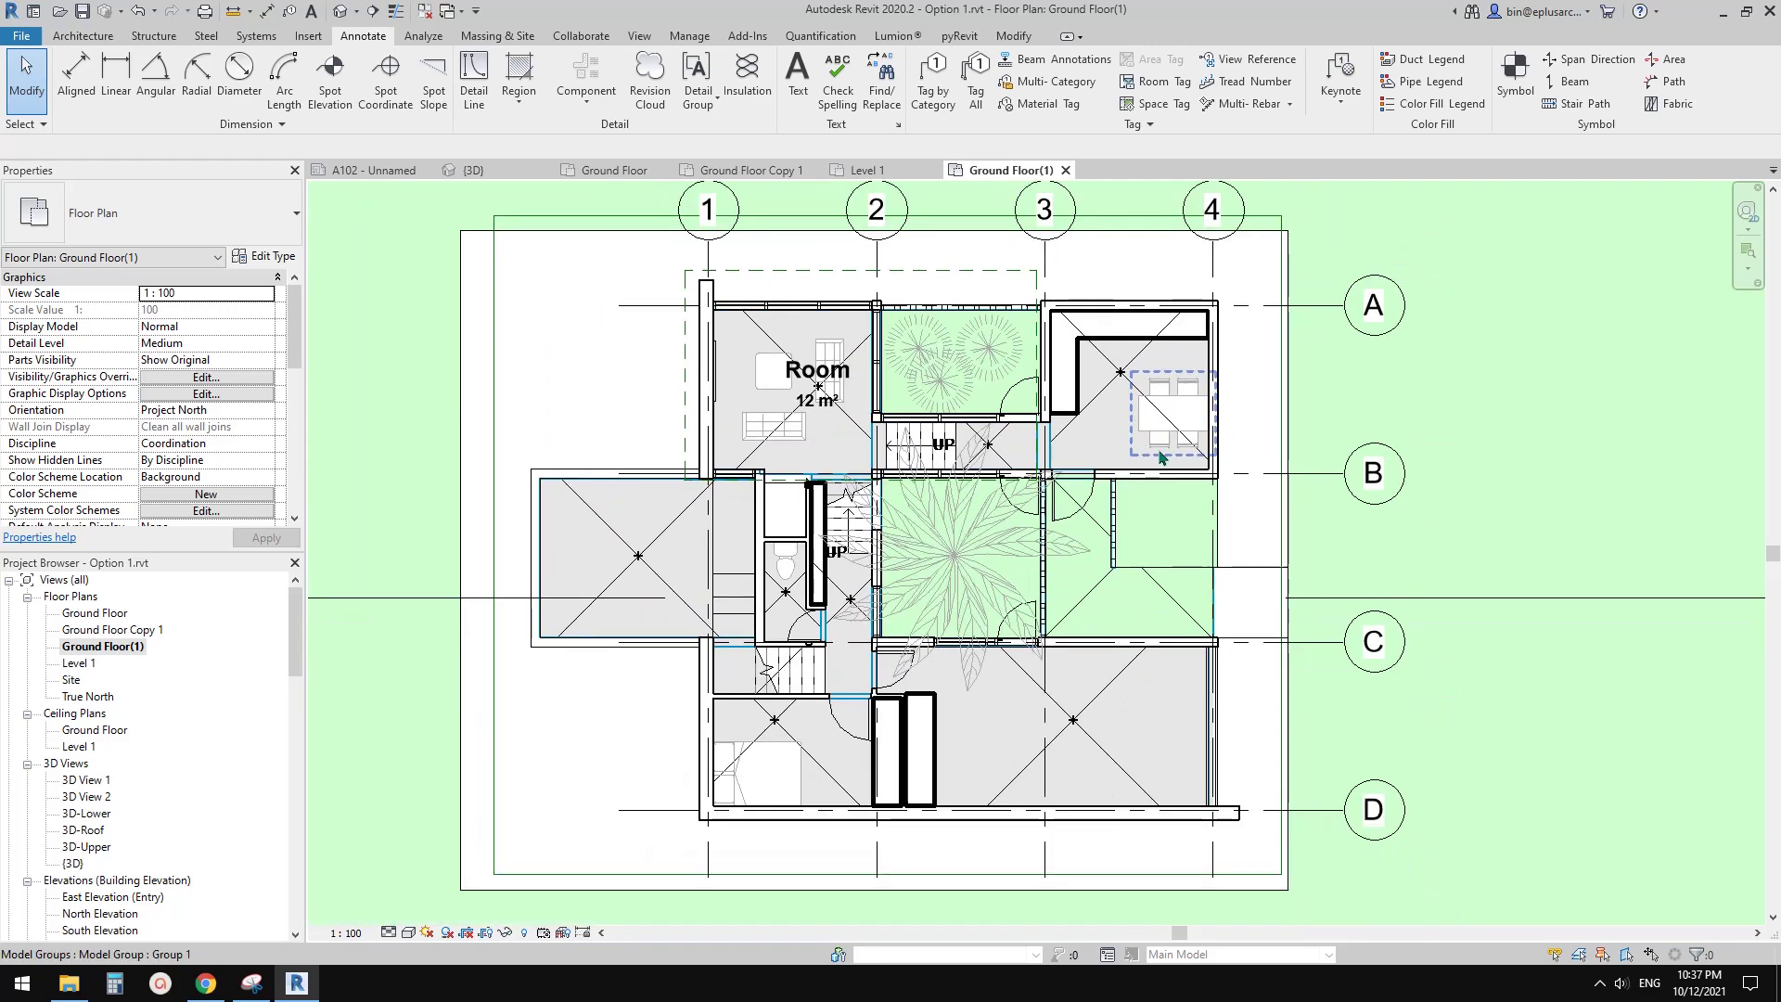